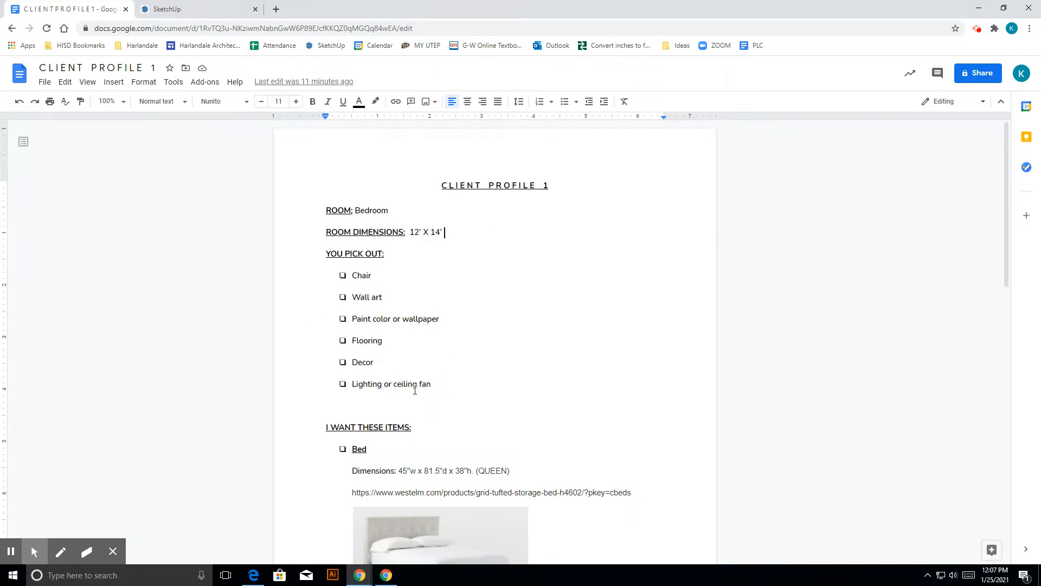
- Check the room dimensions and item lists in the client profile, and switch to SketchUp
{"action": "scroll", "coordinate": [415, 391], "scroll_direction": "down", "scroll_amount": 12}
{"action": "scroll", "coordinate": [409, 363], "scroll_direction": "up", "scroll_amount": 12}
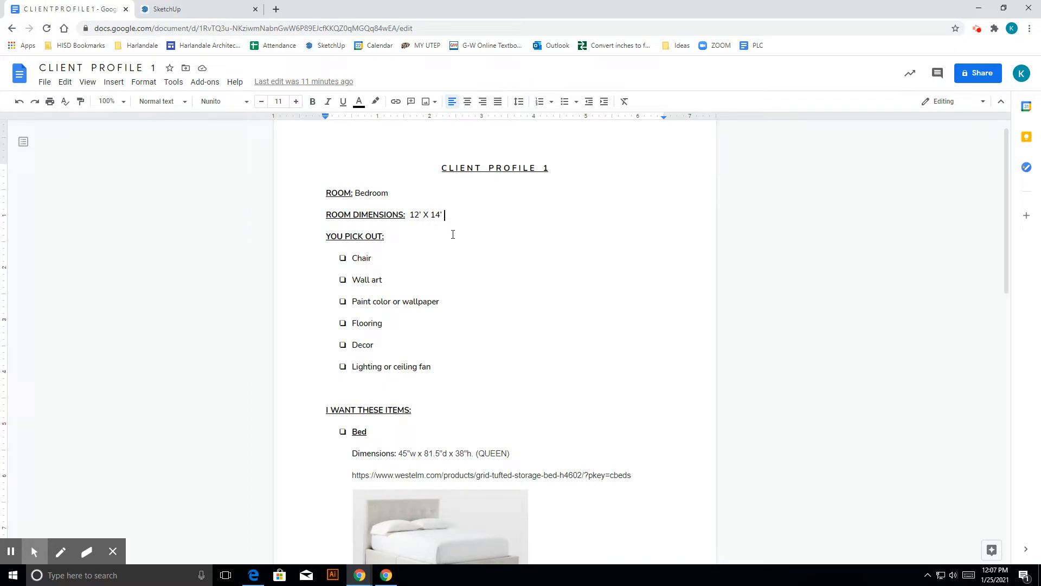
{"action": "left_click", "coordinate": [203, 6]}
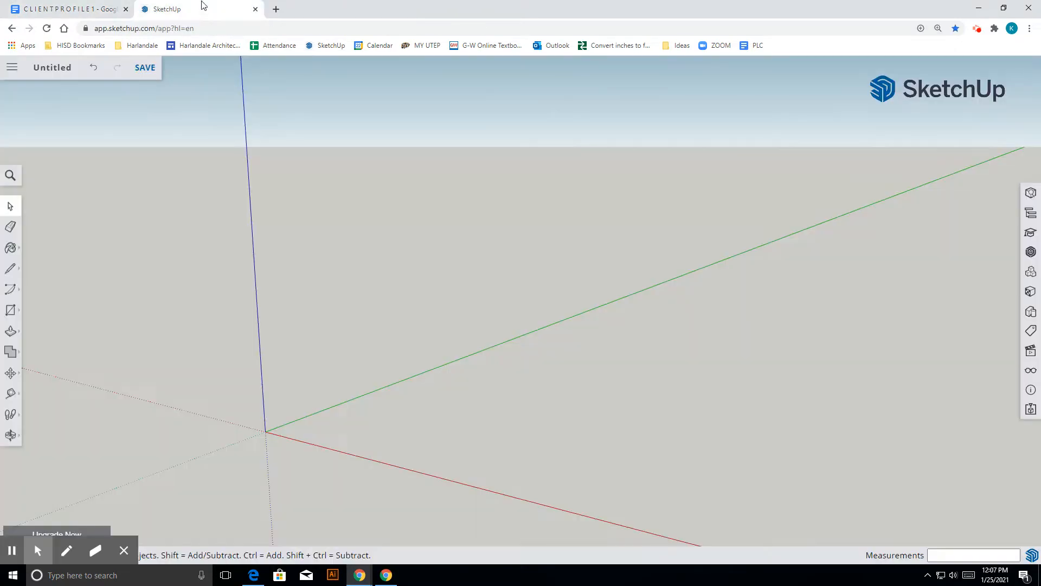
- Draw a closed floor outline with the Line tool from the origin, 12' along the green axis by 14' along the red axis
{"action": "left_click", "coordinate": [10, 268]}
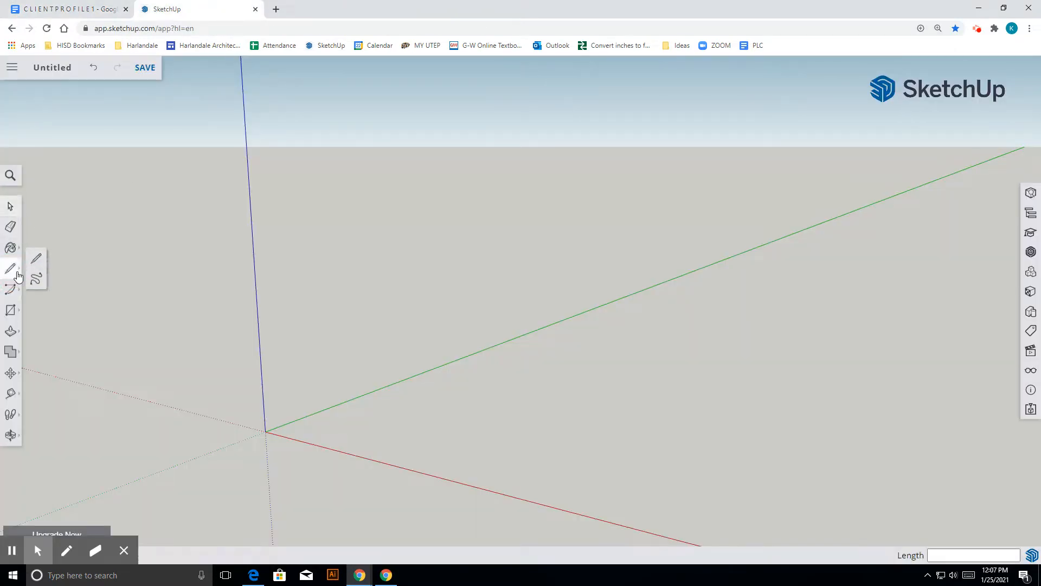
{"action": "left_click", "coordinate": [40, 255]}
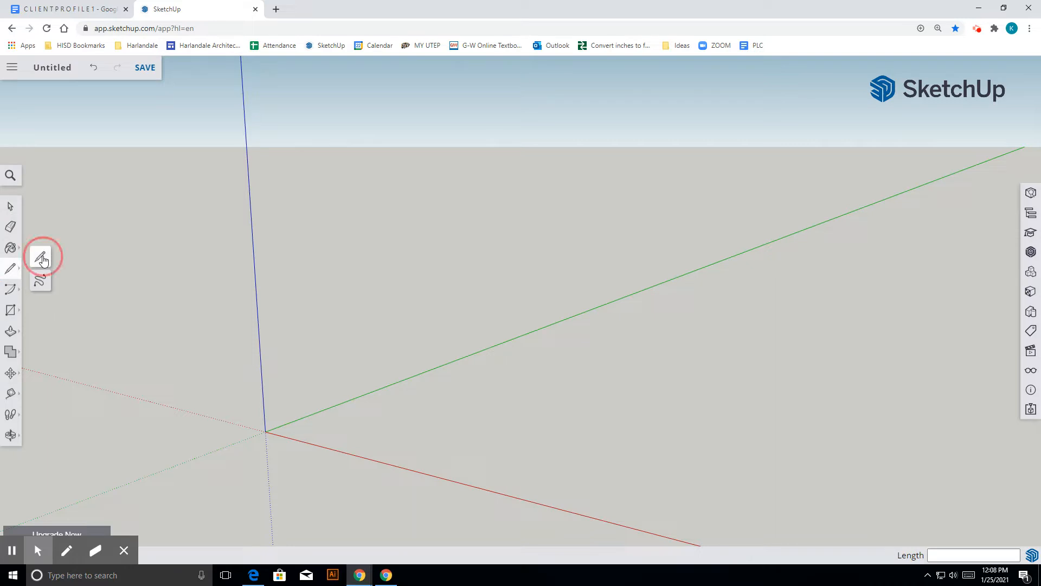
{"action": "left_click", "coordinate": [265, 432]}
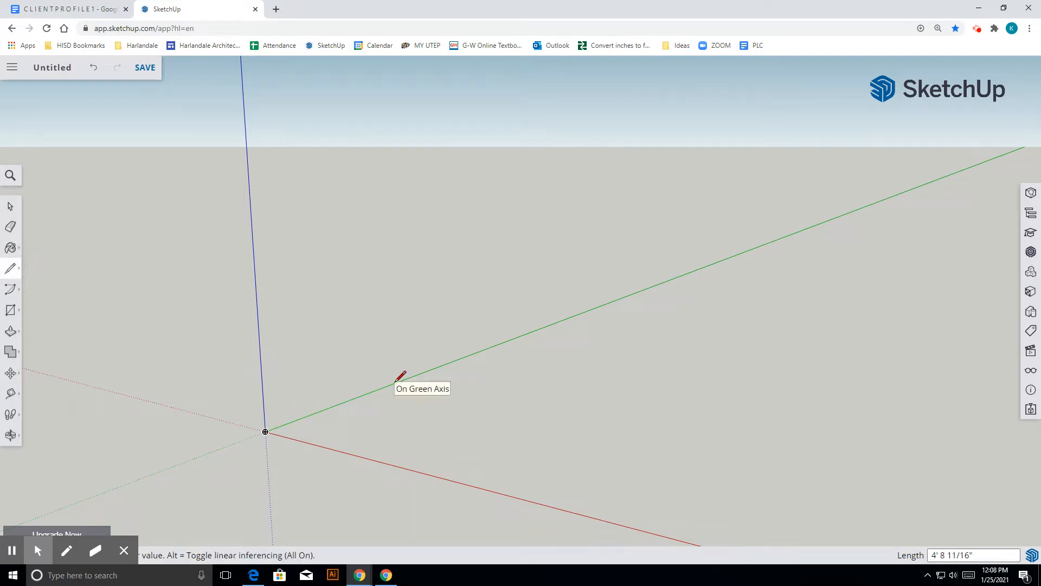
{"action": "left_click", "coordinate": [526, 333]}
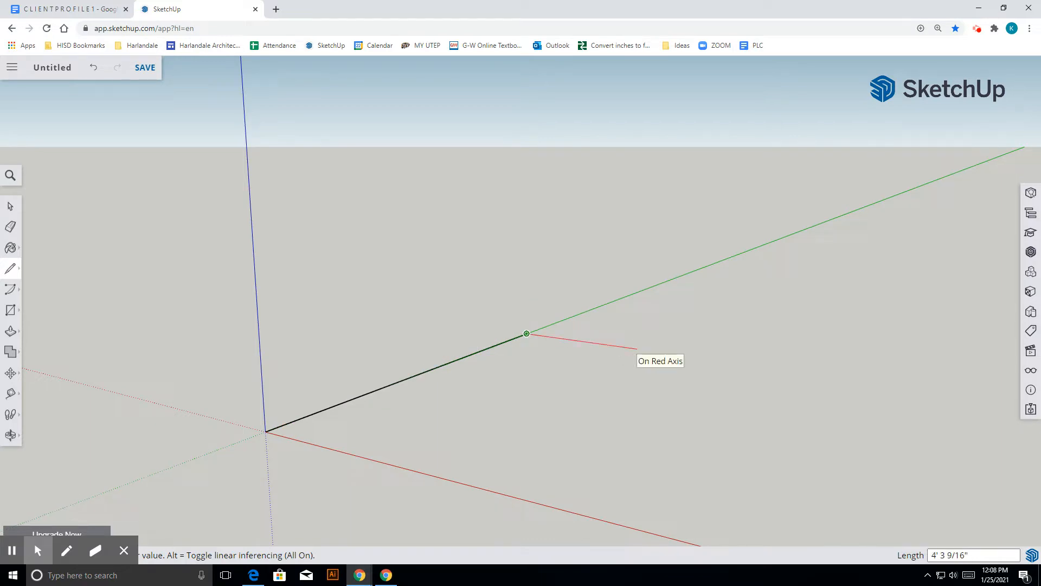
{"action": "type", "text": "14'"}
{"action": "key", "text": "Return"}
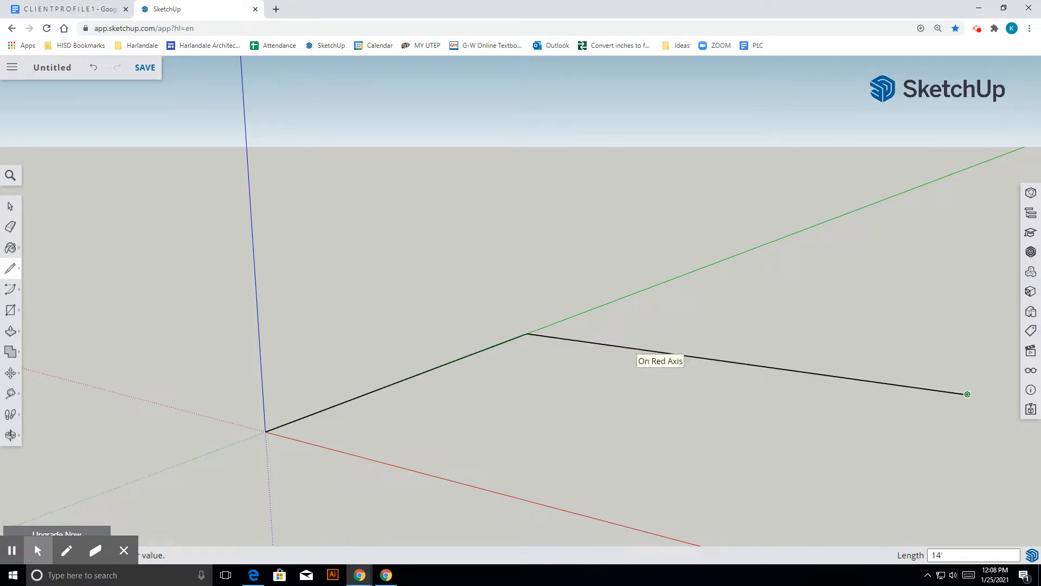
{"action": "scroll", "coordinate": [784, 398], "scroll_direction": "down", "scroll_amount": 3}
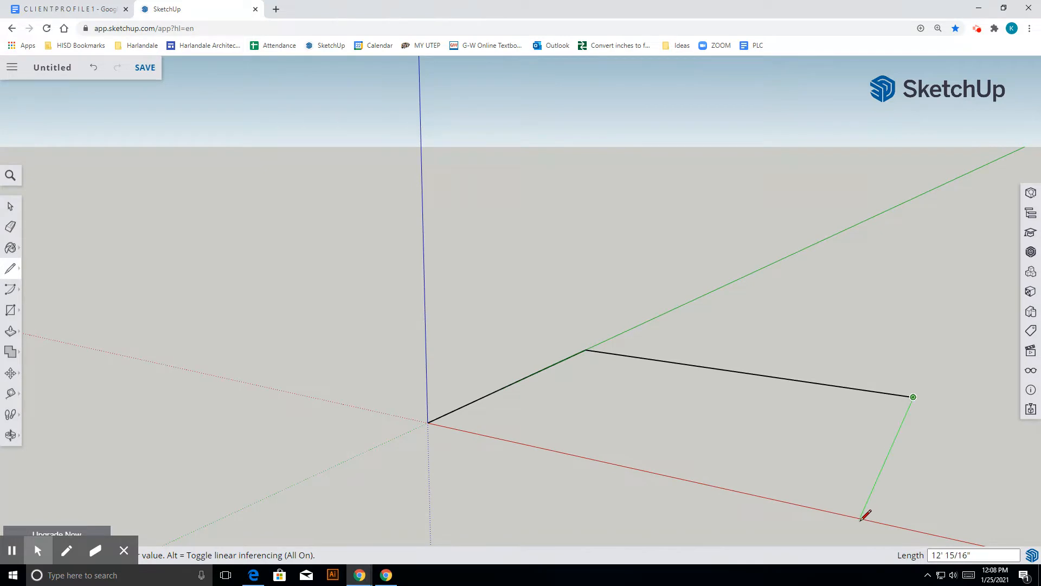
{"action": "type", "text": "12'"}
{"action": "key", "text": "Return"}
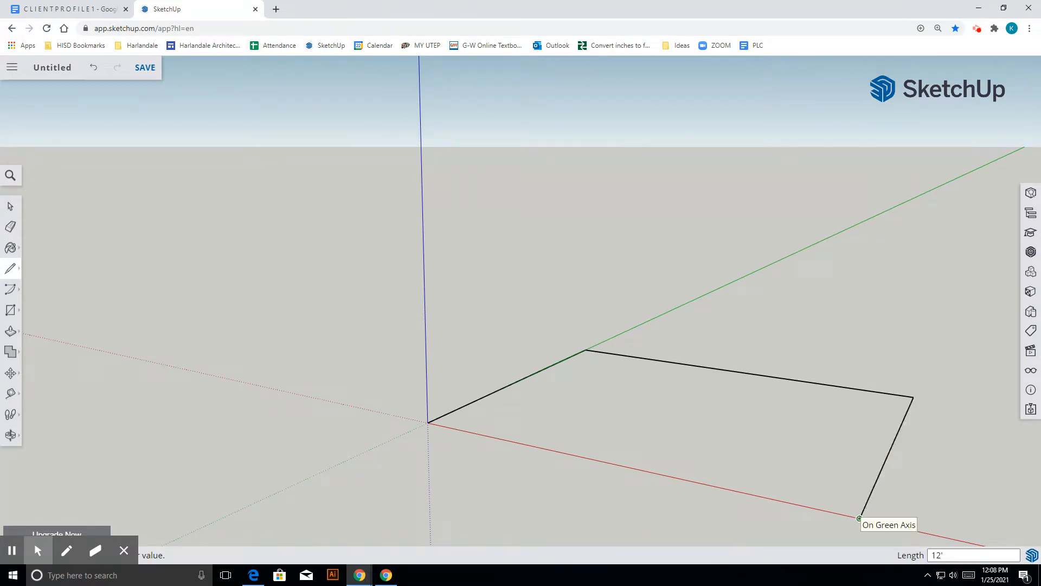
{"action": "left_click", "coordinate": [427, 422]}
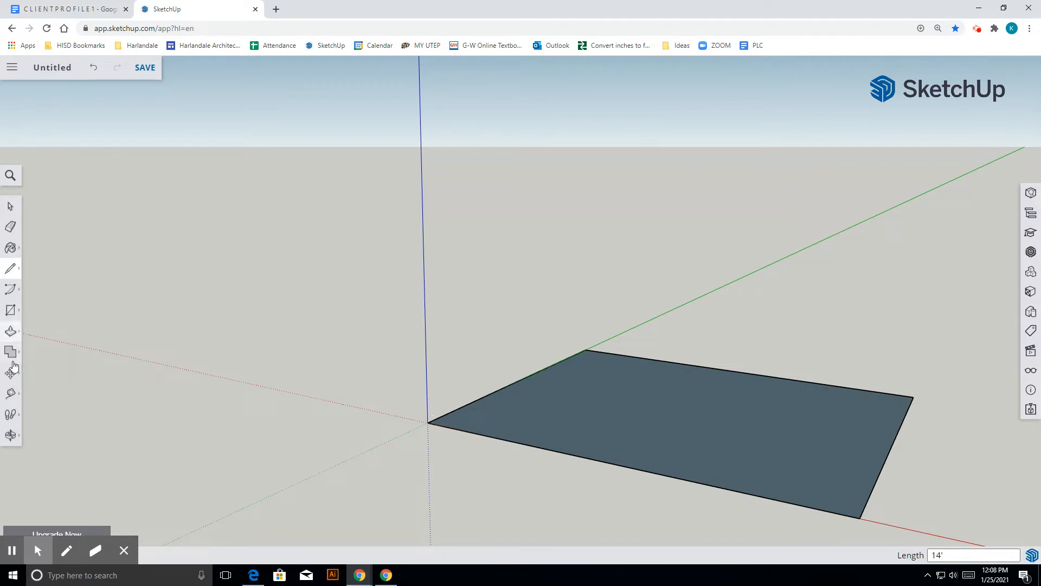
- Offset the floor outline inward by 6" to mark the wall thickness
{"action": "left_click", "coordinate": [12, 434]}
{"action": "left_click_drag", "start_coordinate": [588, 232], "coordinate": [587, 373]}
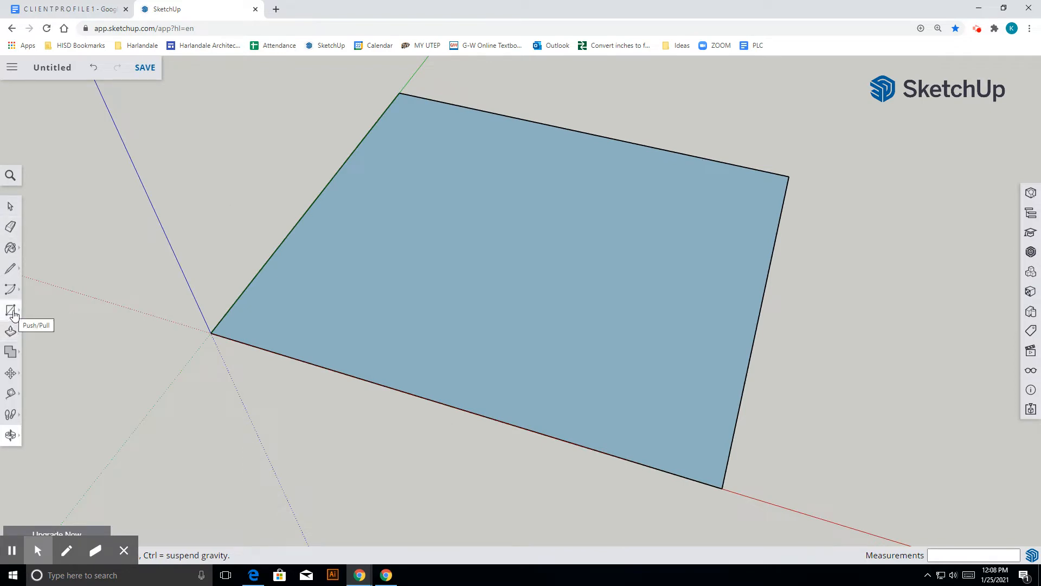
{"action": "left_click", "coordinate": [11, 350]}
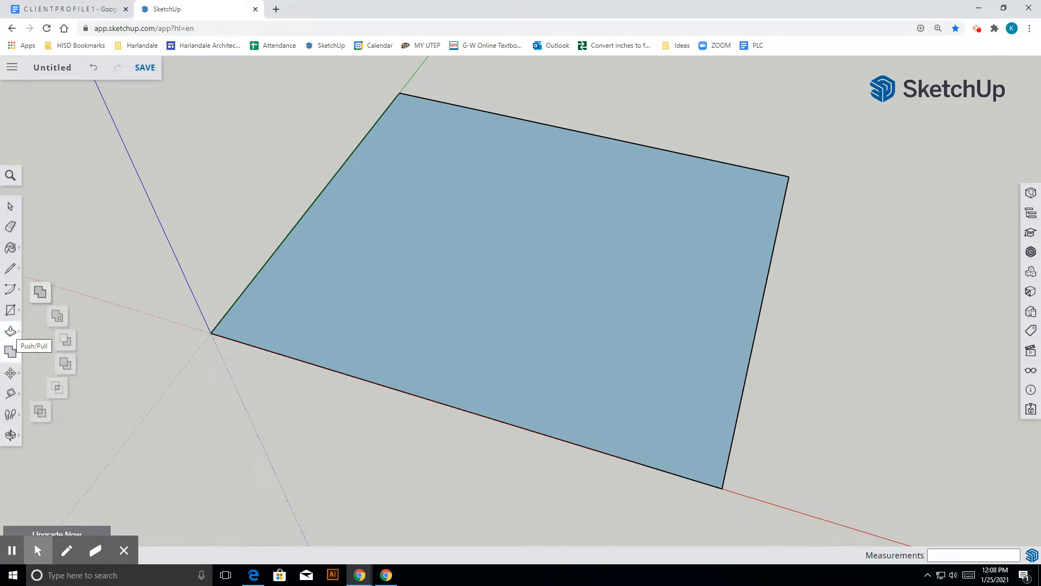
{"action": "left_click", "coordinate": [11, 331]}
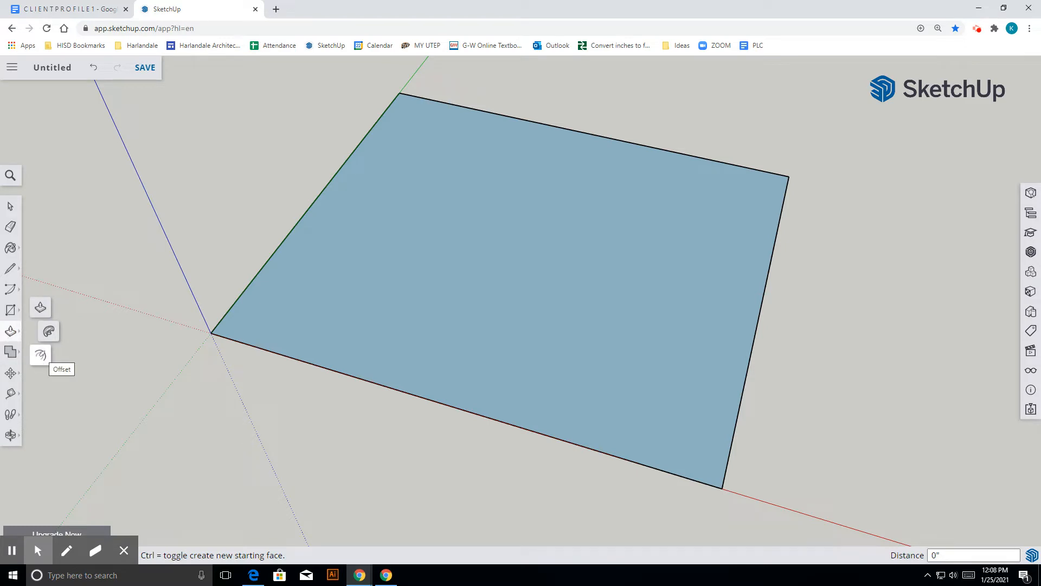
{"action": "left_click", "coordinate": [41, 355]}
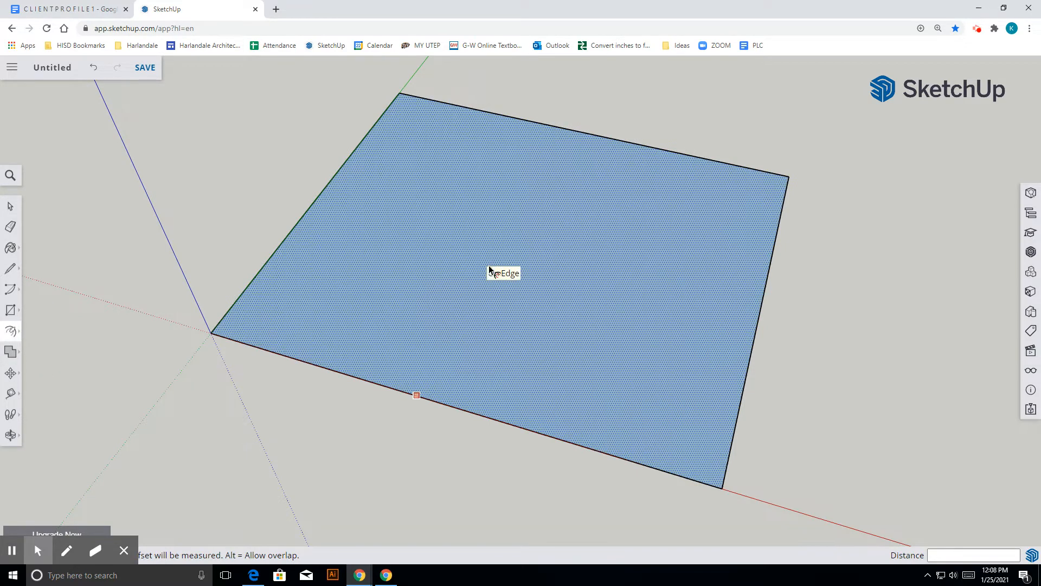
{"action": "left_click", "coordinate": [486, 265]}
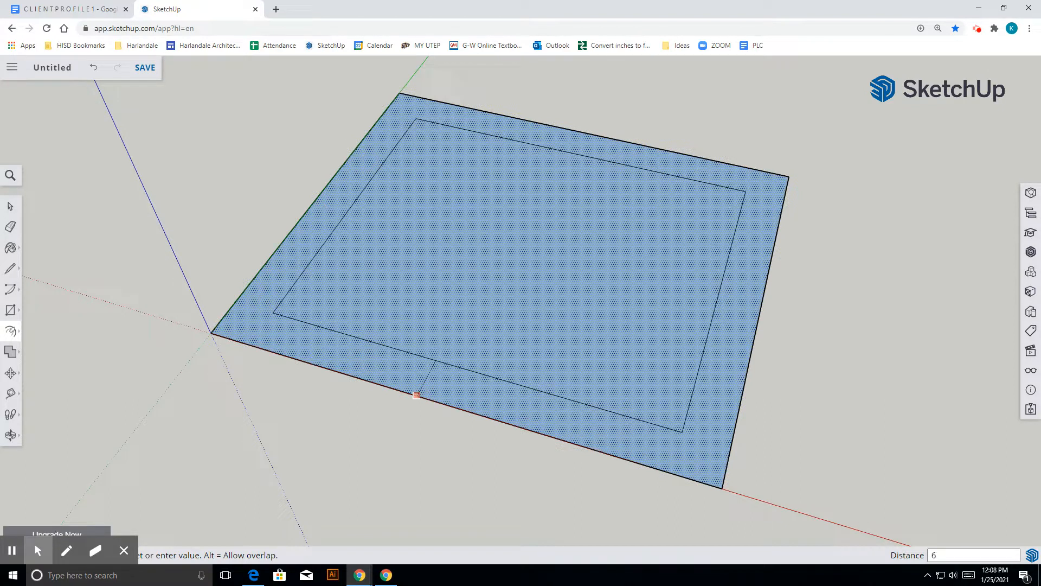
{"action": "key", "text": "Return"}
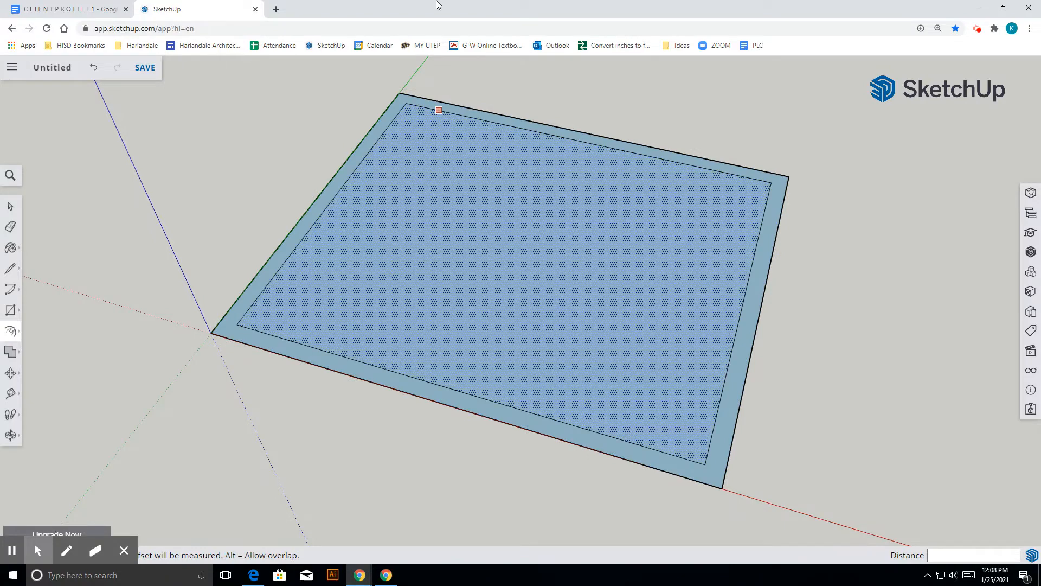
- Push/Pull the border strip around the floor up 8' to form the room's walls
{"action": "scroll", "coordinate": [641, 301], "scroll_direction": "up", "scroll_amount": 5}
{"action": "scroll", "coordinate": [642, 302], "scroll_direction": "down", "scroll_amount": 5}
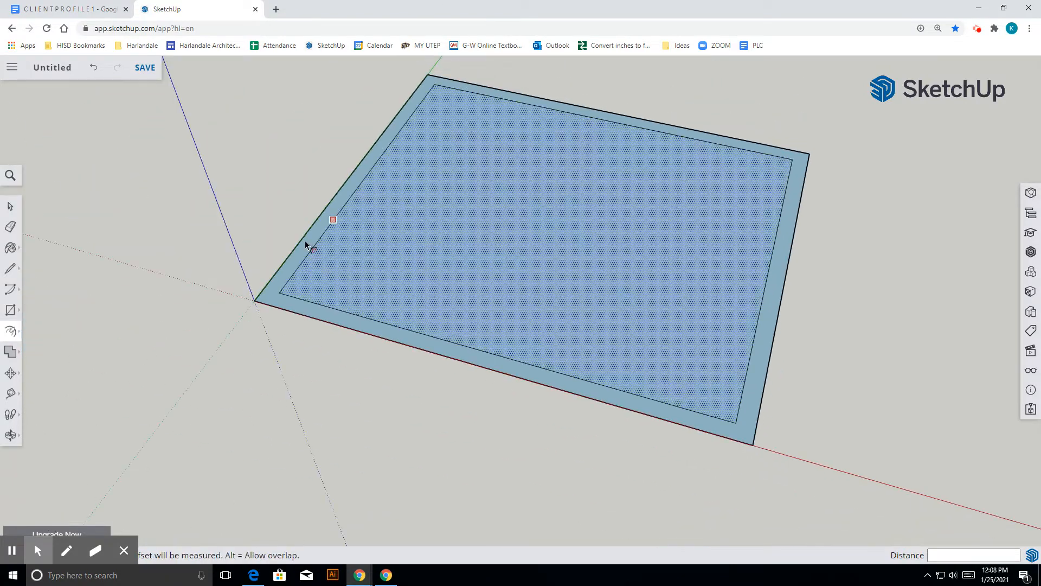
{"action": "left_click", "coordinate": [10, 206]}
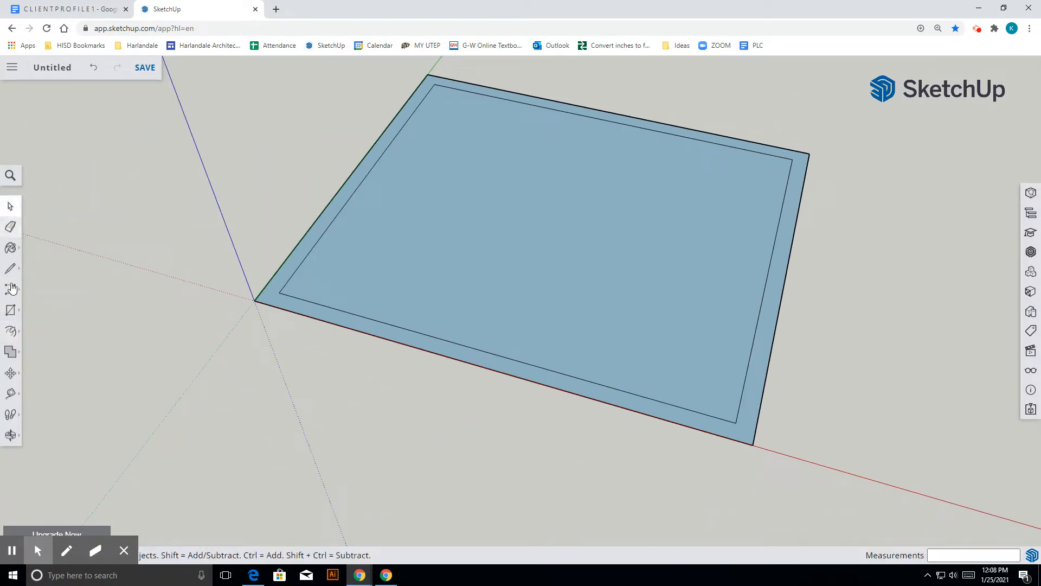
{"action": "left_click", "coordinate": [14, 335]}
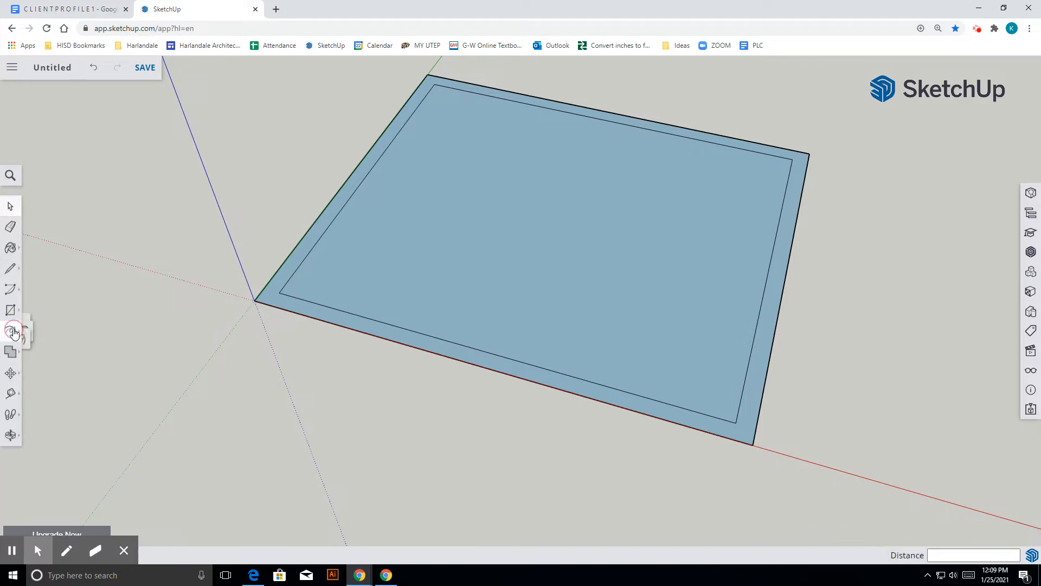
{"action": "left_click", "coordinate": [46, 330]}
{"action": "left_click", "coordinate": [308, 313]}
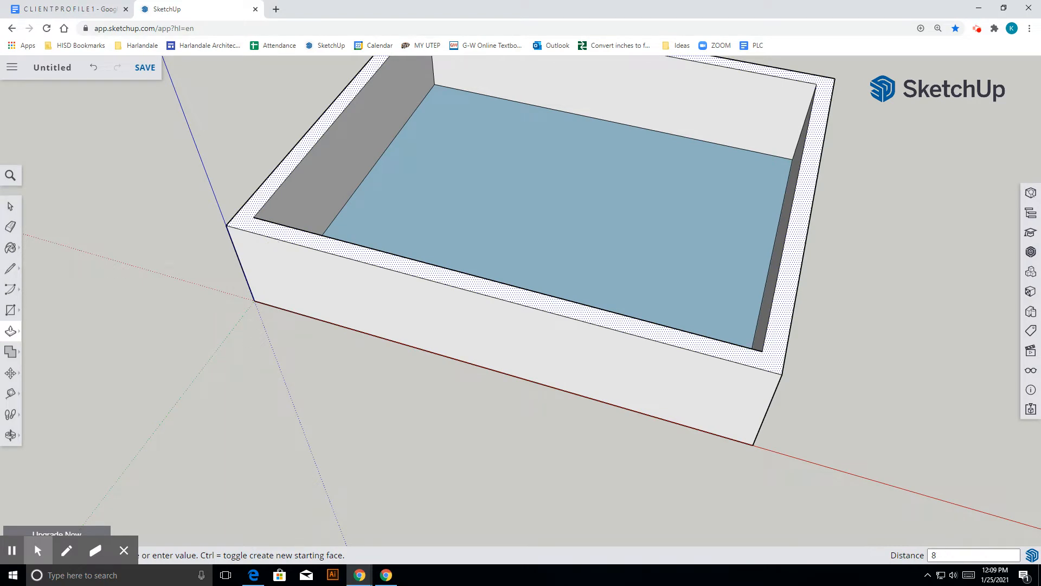
{"action": "key", "text": "Return"}
{"action": "scroll", "coordinate": [539, 430], "scroll_direction": "down", "scroll_amount": 5}
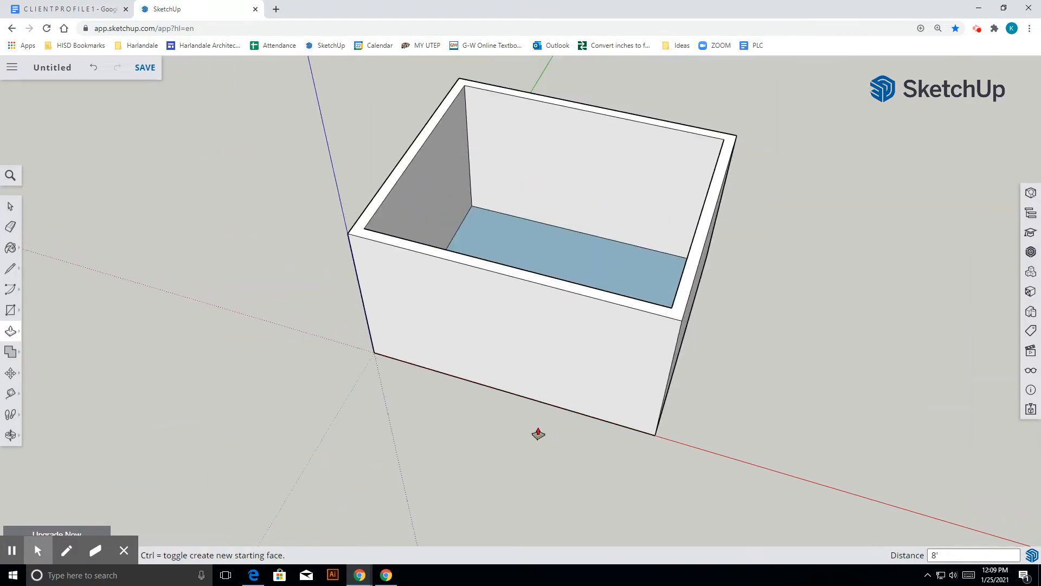
{"action": "scroll", "coordinate": [588, 326], "scroll_direction": "up", "scroll_amount": 8}
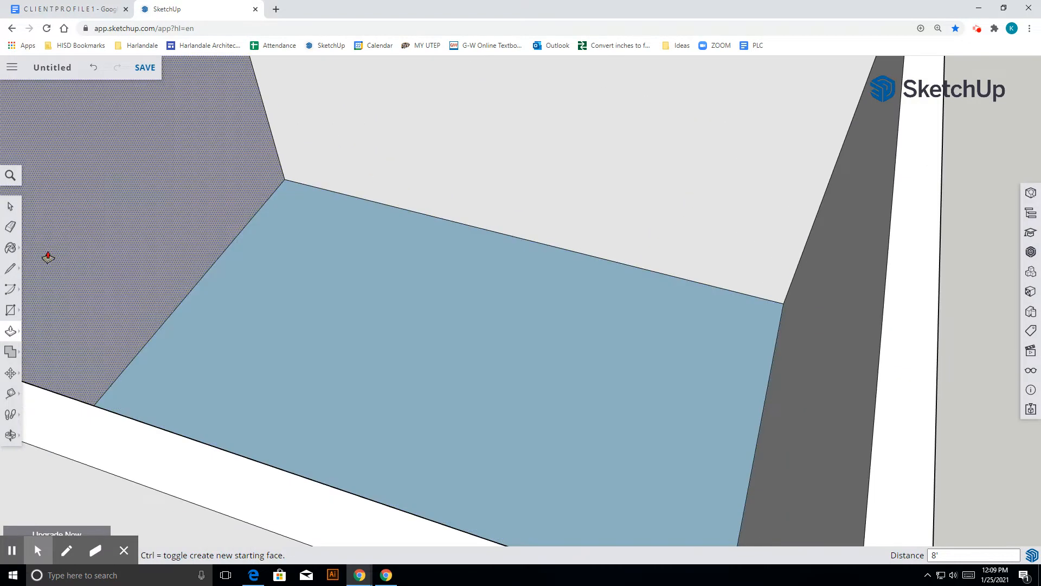
- Select all the room's connected geometry except the floor face and make it a group
{"action": "key", "text": "space"}
{"action": "scroll", "coordinate": [401, 334], "scroll_direction": "down", "scroll_amount": 5}
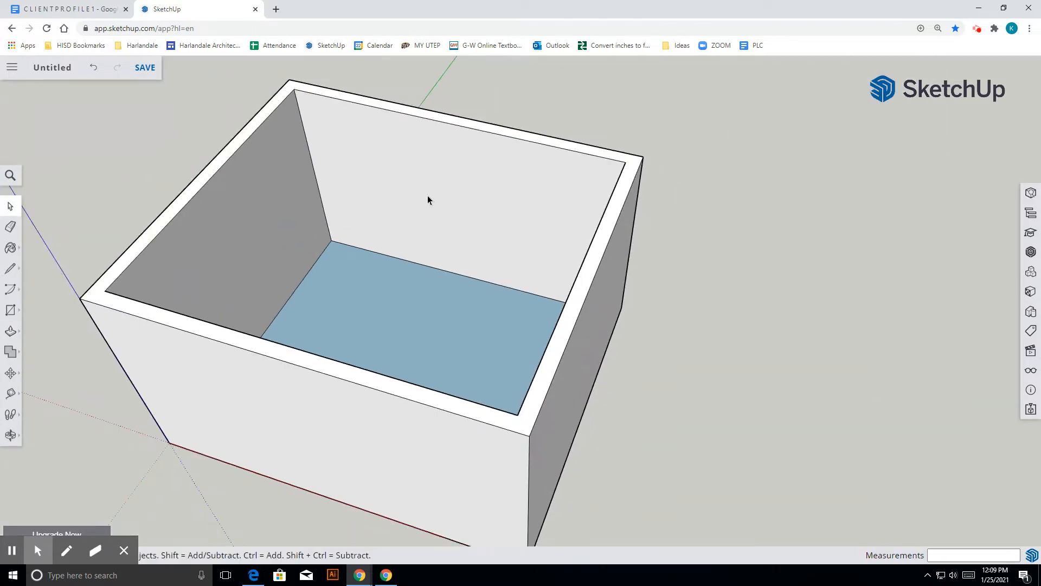
{"action": "left_click", "coordinate": [423, 178]}
{"action": "triple_click", "coordinate": [423, 178]}
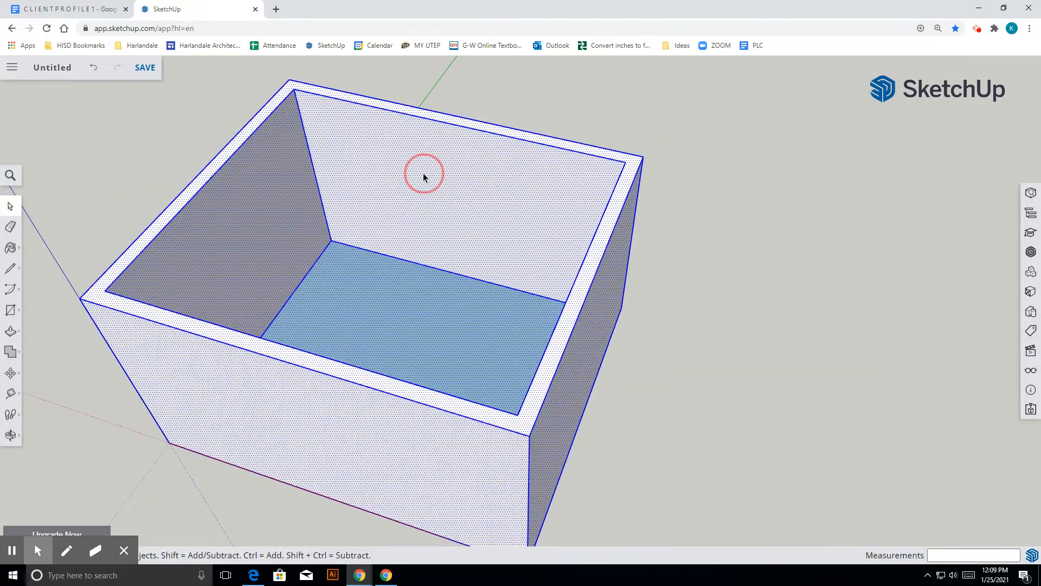
{"action": "scroll", "coordinate": [394, 204], "scroll_direction": "down", "scroll_amount": 5}
{"action": "scroll", "coordinate": [395, 206], "scroll_direction": "up", "scroll_amount": 5}
{"action": "left_click", "coordinate": [329, 293], "text": "shift"}
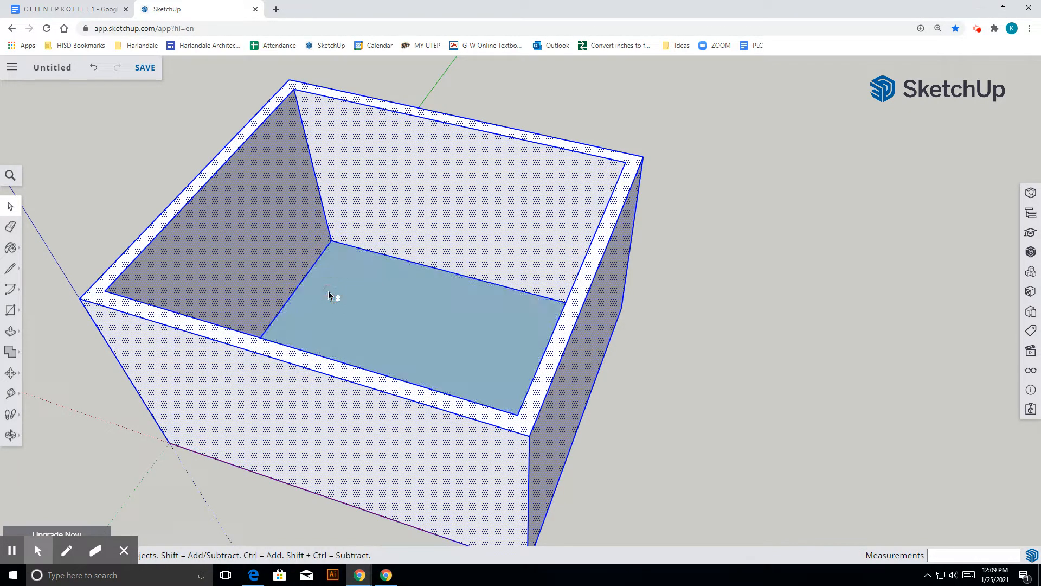
{"action": "right_click", "coordinate": [455, 196]}
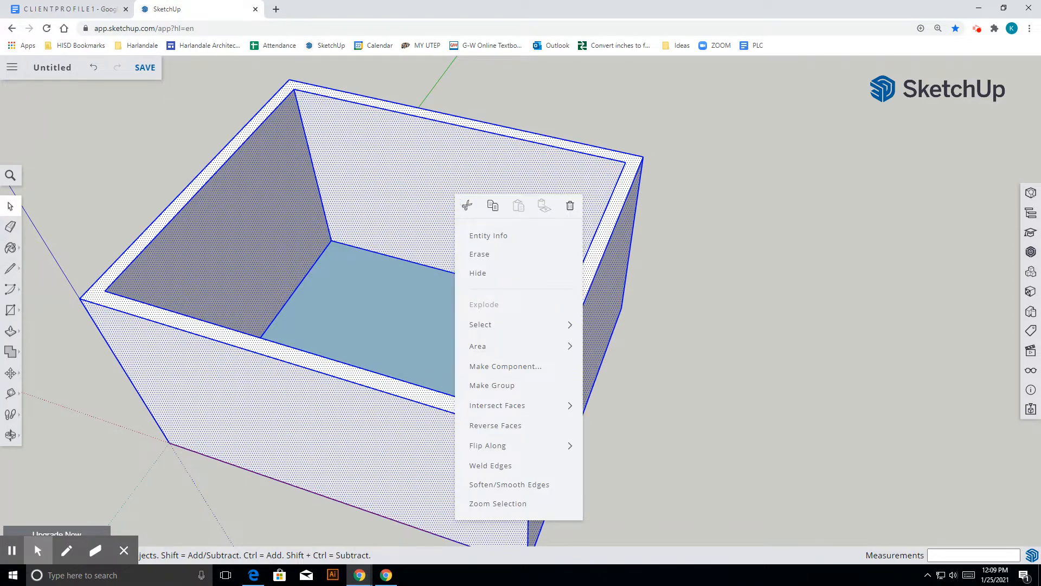
{"action": "left_click", "coordinate": [510, 385]}
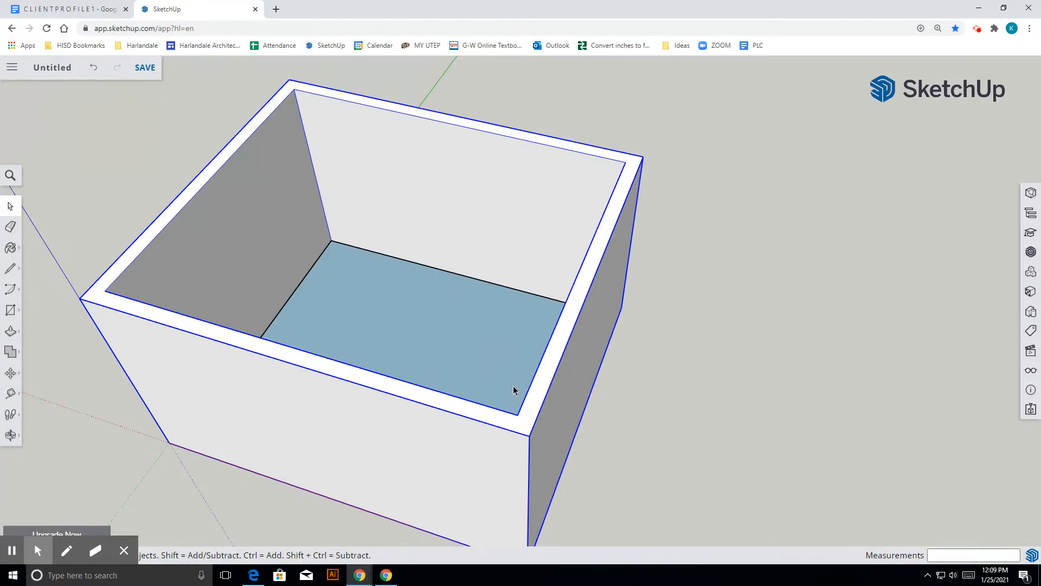
- Add a new tag named Walls
{"action": "left_click", "coordinate": [1030, 331]}
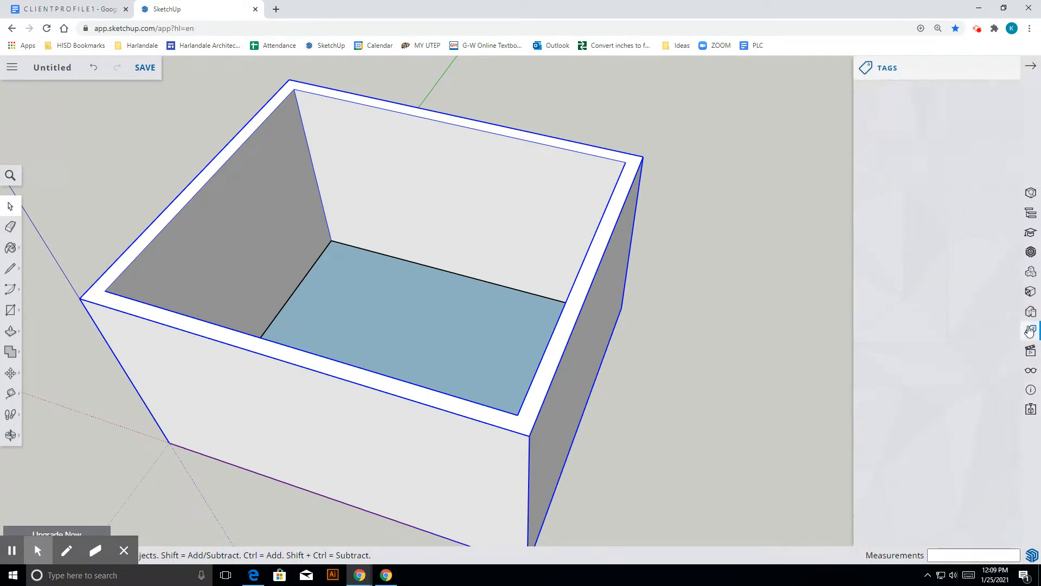
{"action": "left_click", "coordinate": [858, 140]}
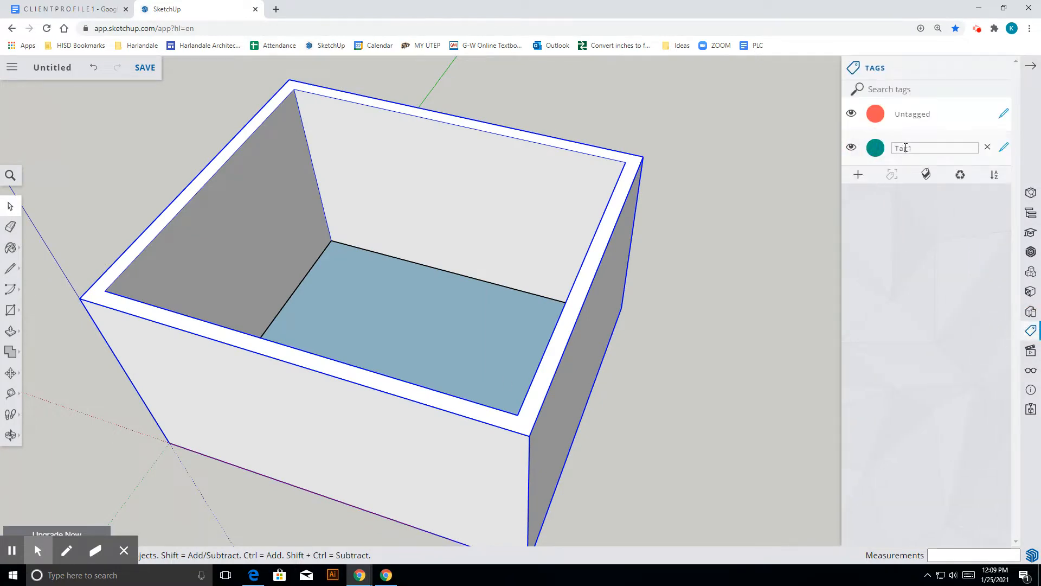
{"action": "type", "text": "Wal"}
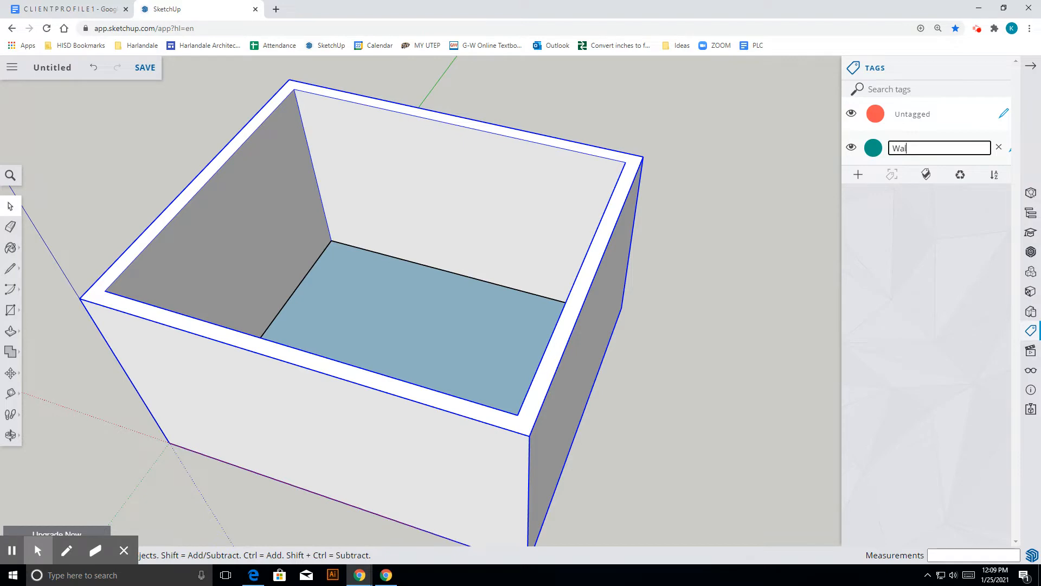
{"action": "type", "text": "ls"}
{"action": "key", "text": "Return"}
- Assign the wall group to the Walls tag and hide that tag
{"action": "left_click", "coordinate": [615, 170]}
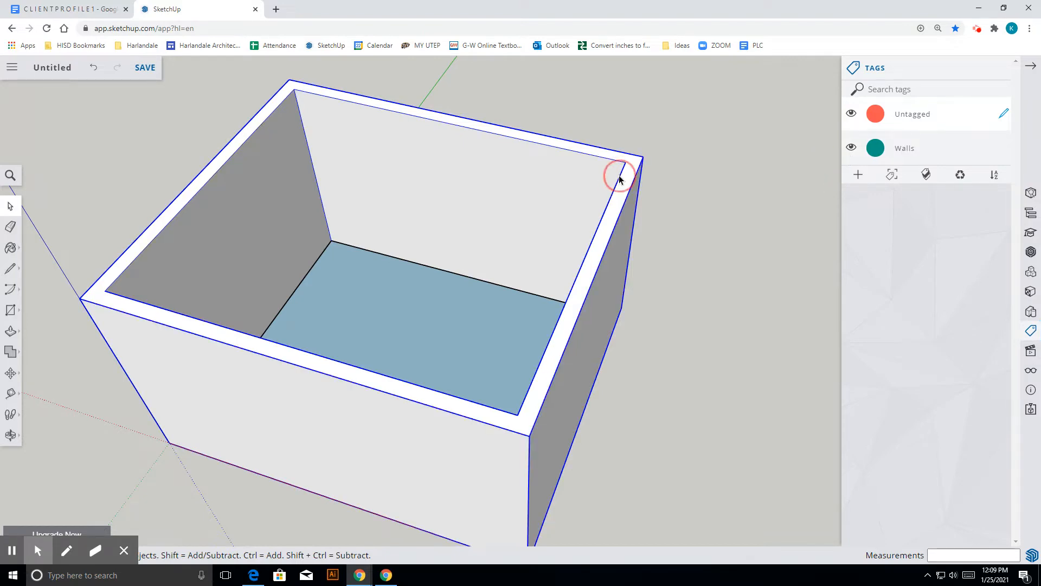
{"action": "right_click", "coordinate": [612, 178]}
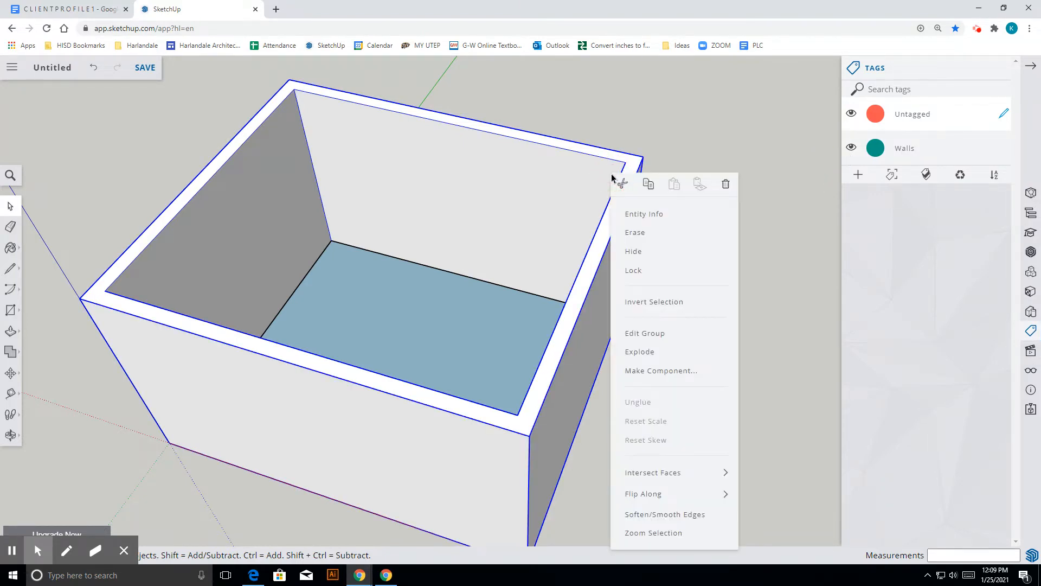
{"action": "left_click", "coordinate": [640, 216]}
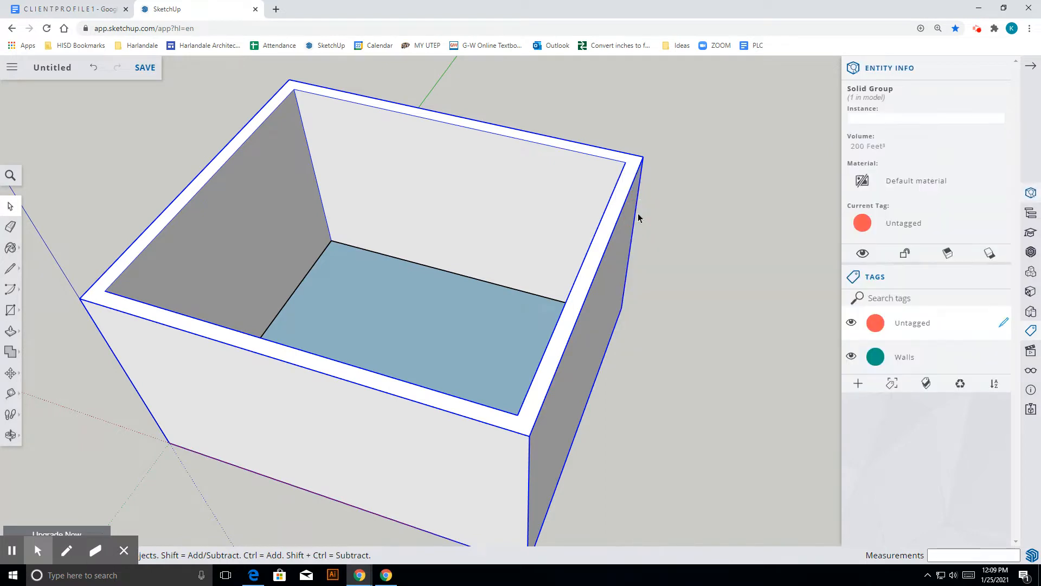
{"action": "left_click", "coordinate": [883, 224]}
{"action": "left_click", "coordinate": [896, 142]}
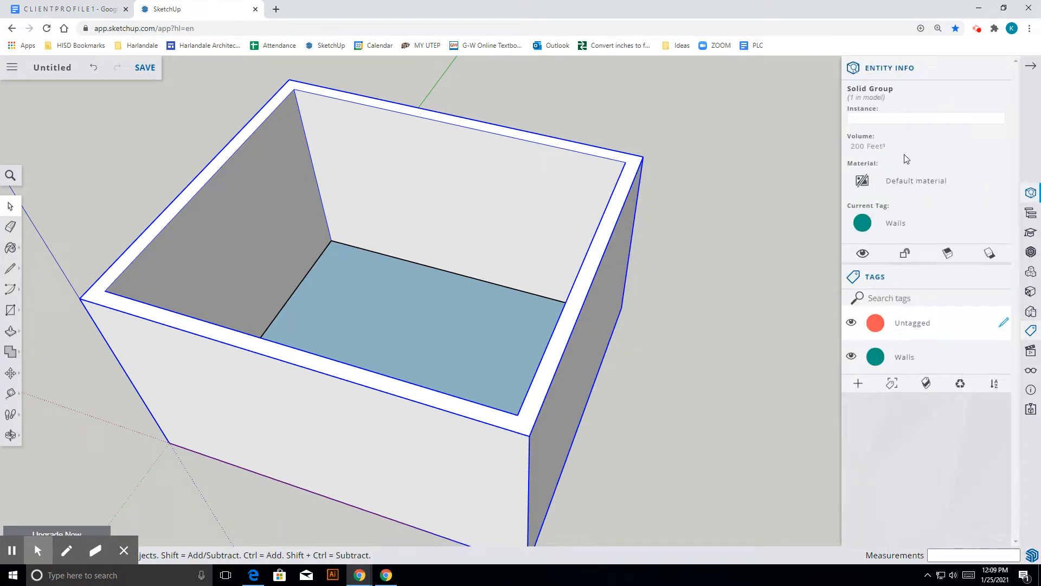
{"action": "left_click", "coordinate": [851, 357]}
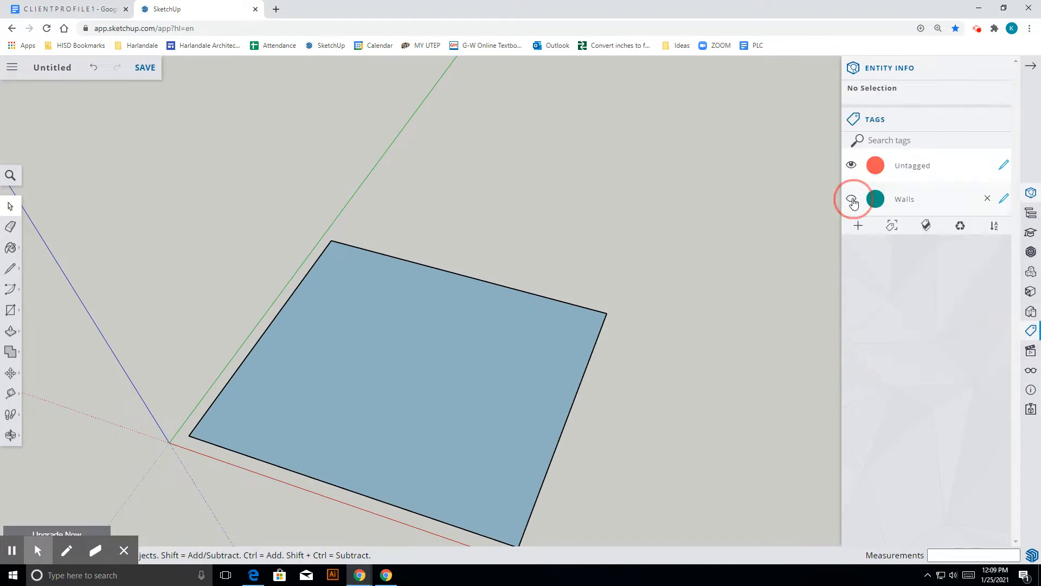
- Make the Walls tag visible again and view the floor inside the room
{"action": "left_click", "coordinate": [852, 199]}
{"action": "scroll", "coordinate": [494, 242], "scroll_direction": "up", "scroll_amount": 2}
{"action": "scroll", "coordinate": [323, 281], "scroll_direction": "up", "scroll_amount": 5}
{"action": "scroll", "coordinate": [323, 282], "scroll_direction": "down", "scroll_amount": 2}
{"action": "left_click", "coordinate": [10, 210]}
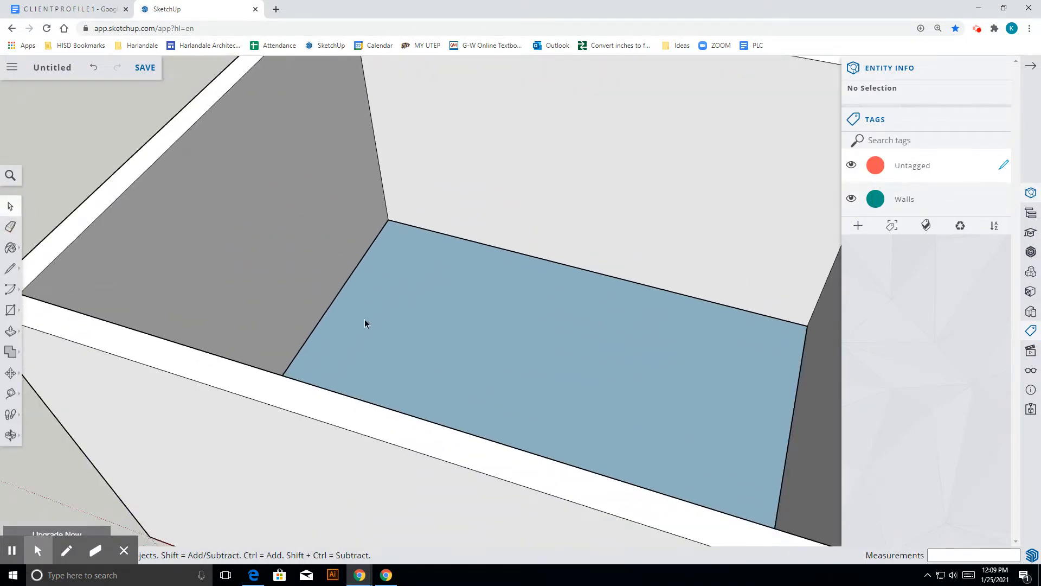
- Select the floor face together with its bounding edges and make them a group
{"action": "double_click", "coordinate": [404, 316]}
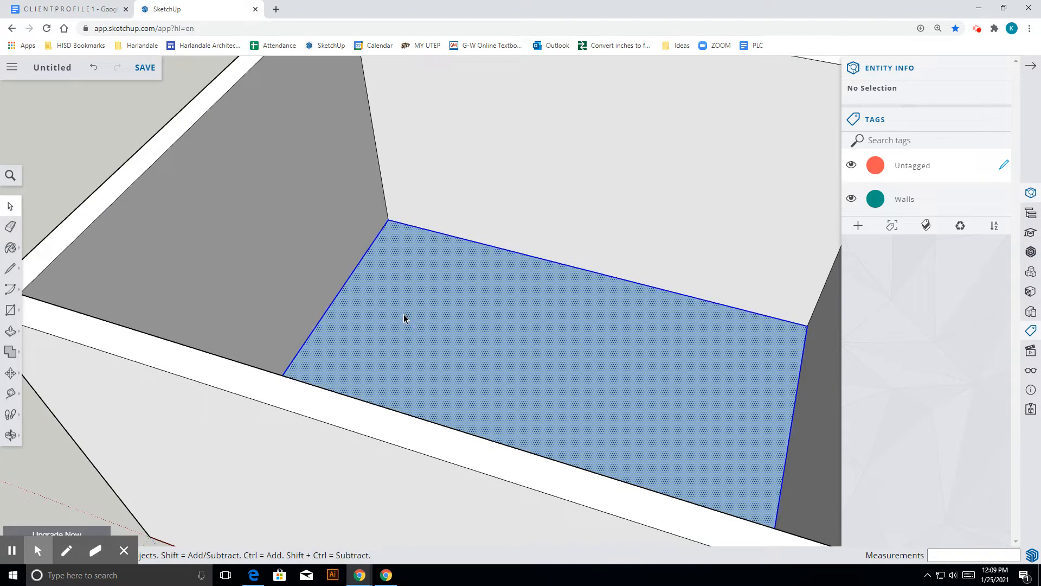
{"action": "scroll", "coordinate": [369, 293], "scroll_direction": "down", "scroll_amount": 4}
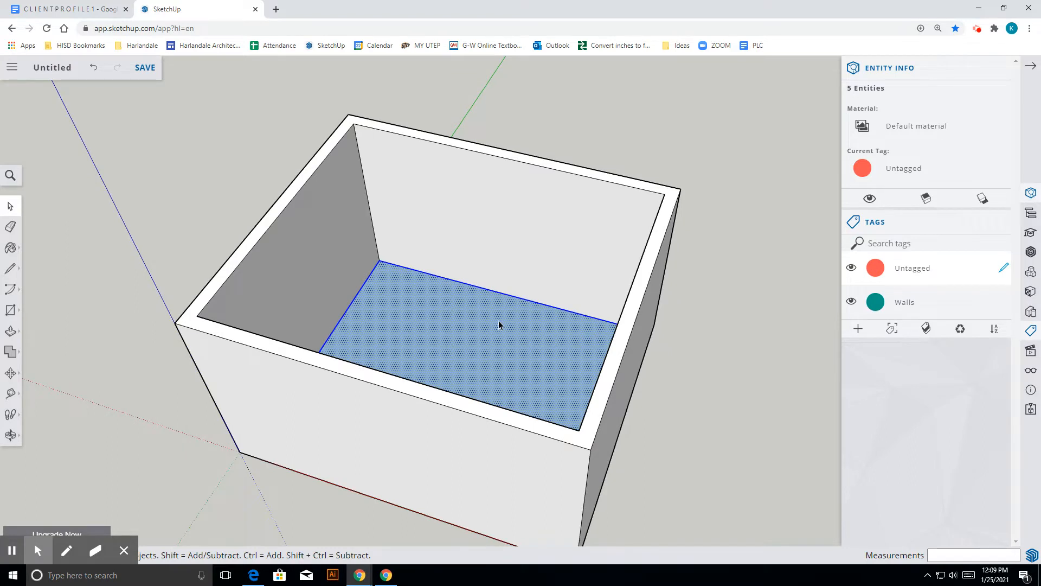
{"action": "scroll", "coordinate": [376, 303], "scroll_direction": "up", "scroll_amount": 4}
{"action": "scroll", "coordinate": [452, 335], "scroll_direction": "down", "scroll_amount": 2}
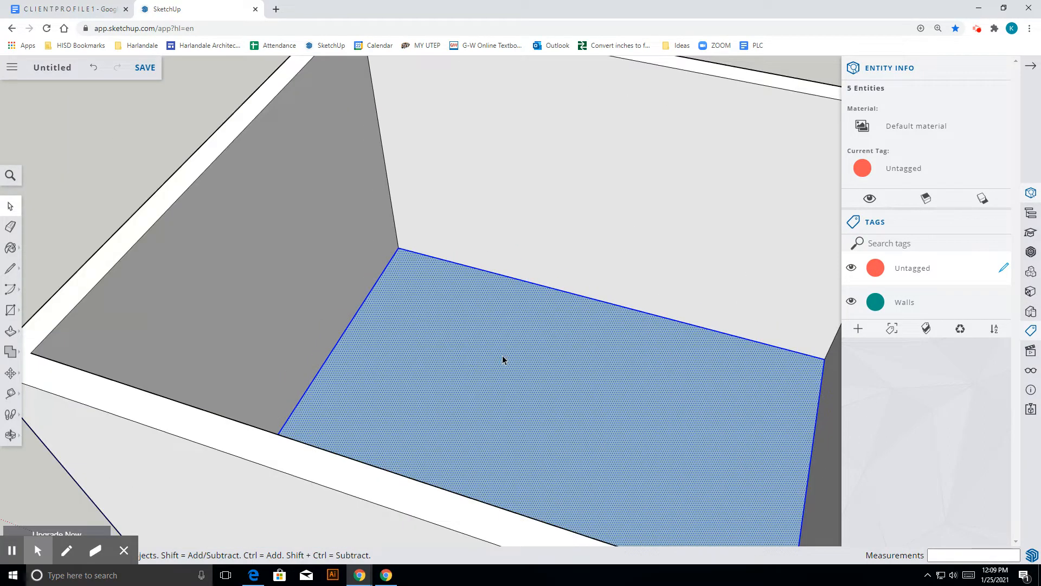
{"action": "left_click", "coordinate": [352, 205]}
{"action": "left_click", "coordinate": [508, 314]}
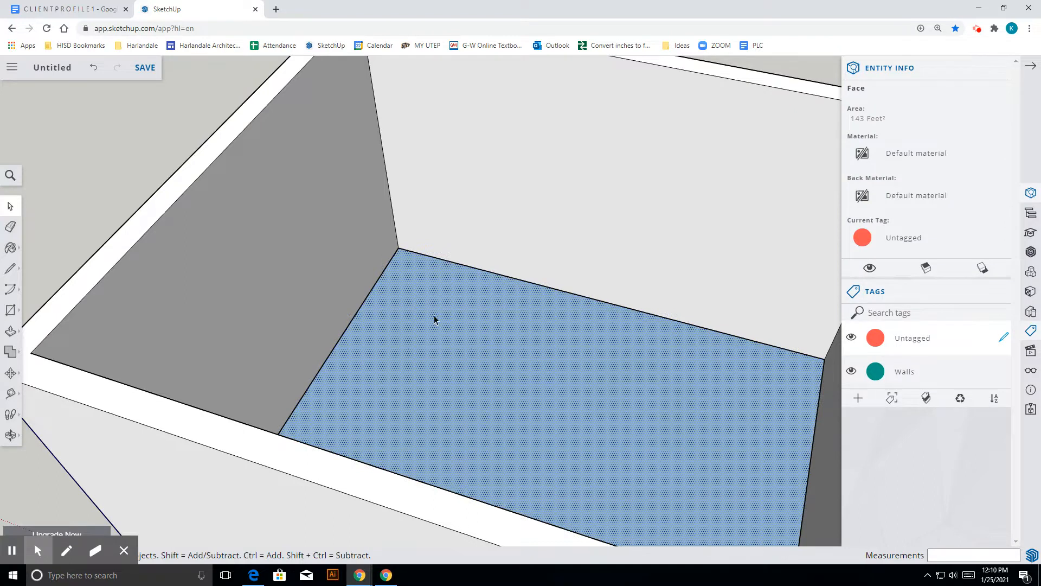
{"action": "double_click", "coordinate": [413, 300]}
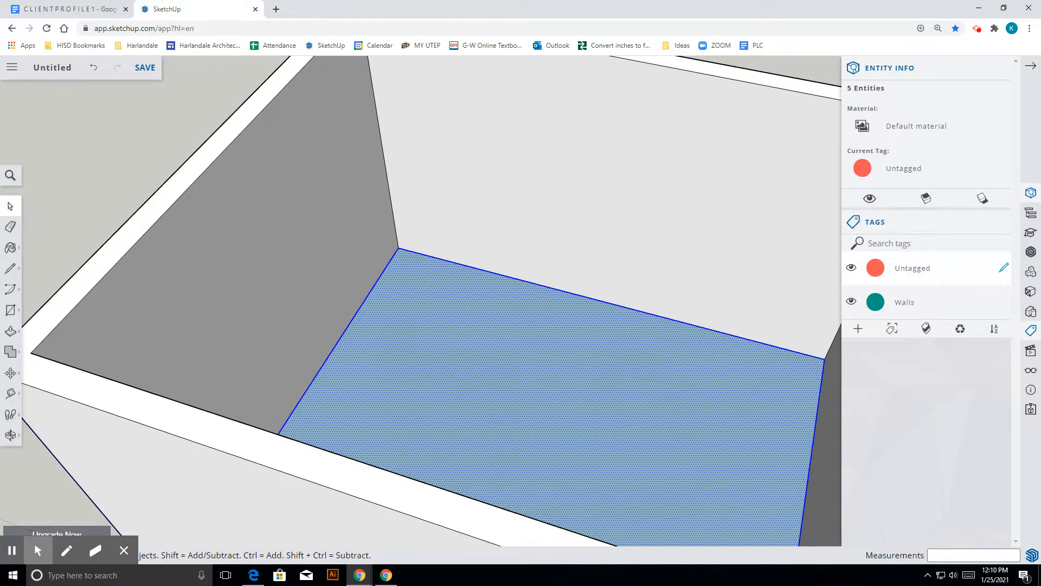
{"action": "right_click", "coordinate": [396, 252]}
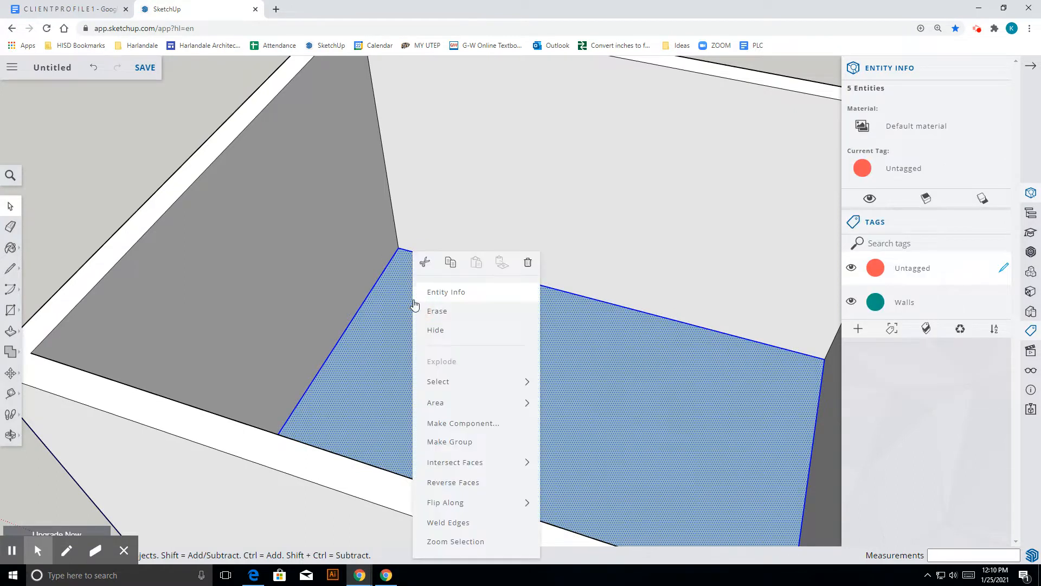
{"action": "left_click", "coordinate": [464, 437]}
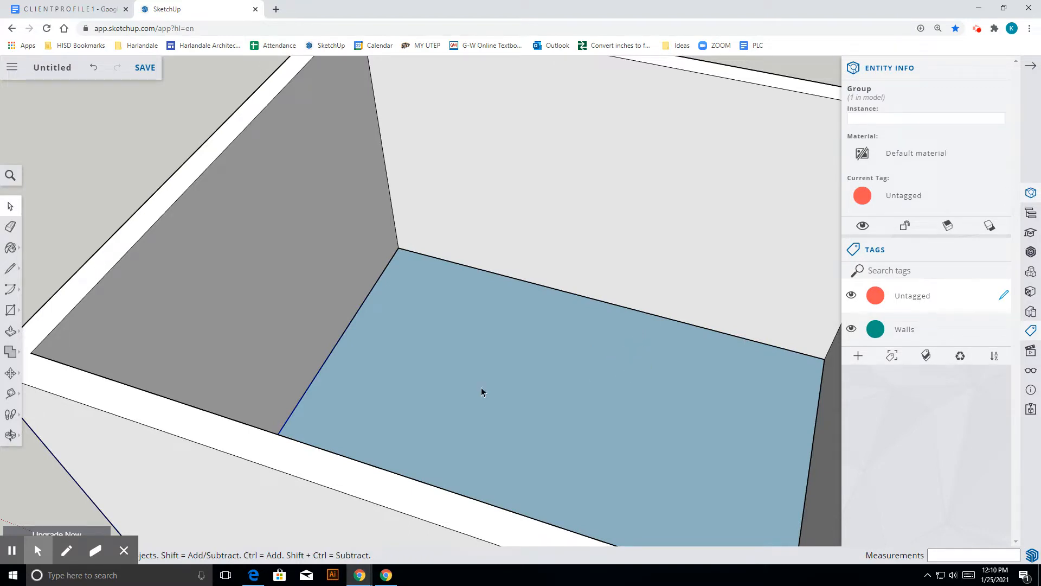
- Add a new tag named Floor
{"action": "left_click", "coordinate": [10, 206]}
{"action": "scroll", "coordinate": [472, 387], "scroll_direction": "down", "scroll_amount": 5}
{"action": "middle_click_drag", "start_coordinate": [493, 389], "coordinate": [588, 360]}
{"action": "scroll", "coordinate": [328, 294], "scroll_direction": "up", "scroll_amount": 5}
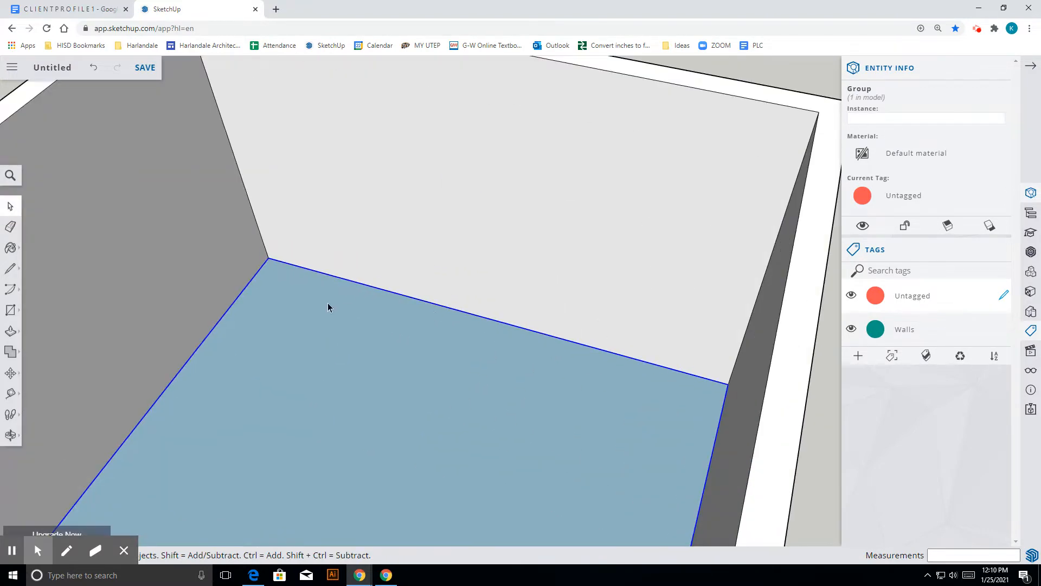
{"action": "left_click", "coordinate": [858, 356]}
{"action": "left_click", "coordinate": [912, 363]}
{"action": "left_click", "coordinate": [912, 363]}
{"action": "type", "text": "Fl"}
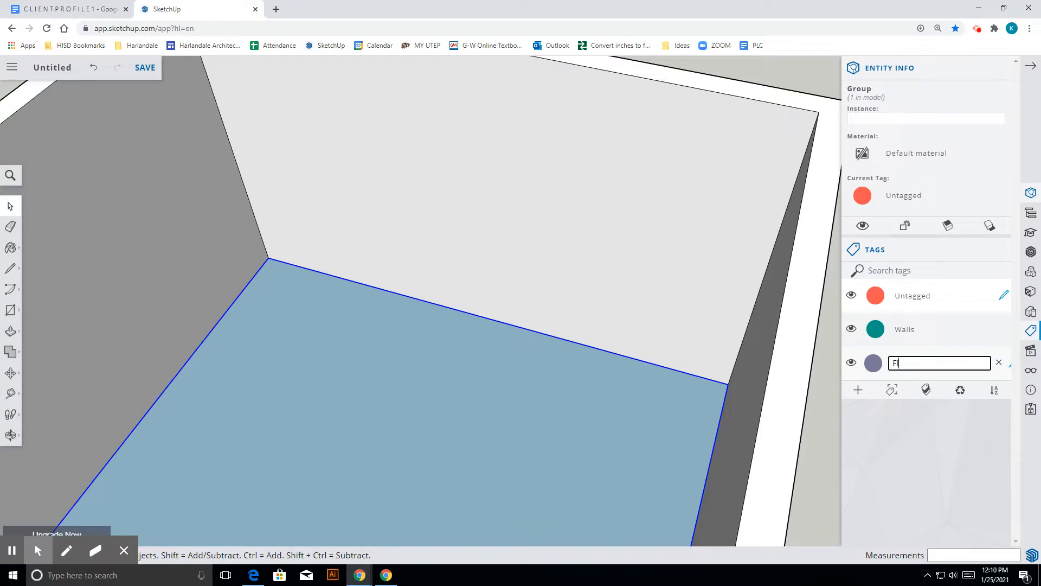
{"action": "left_click", "coordinate": [929, 422]}
{"action": "left_click", "coordinate": [902, 364]}
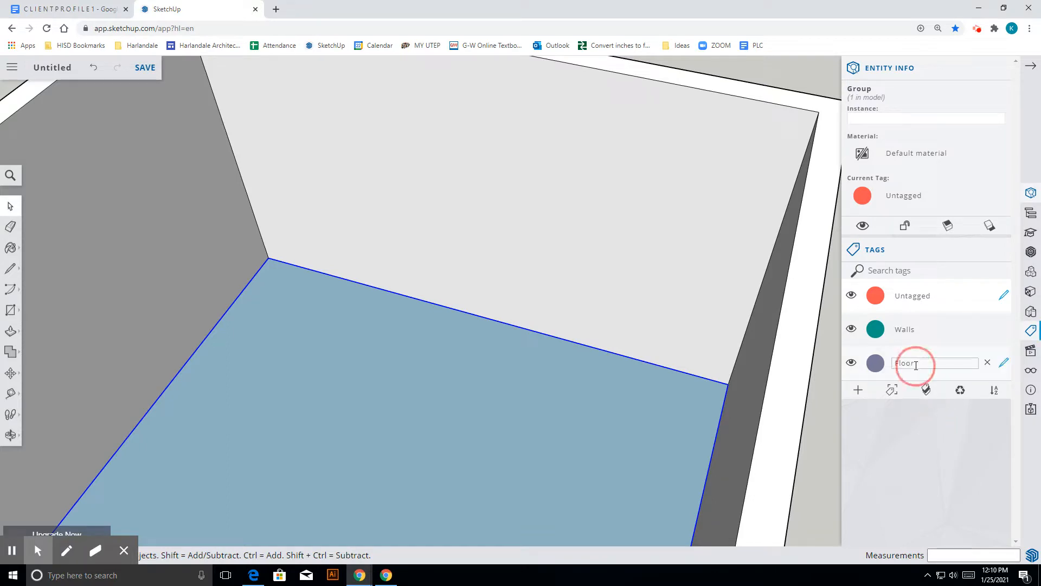
- Assign the floor group to the Floor tag, and check it by hiding and showing that tag
{"action": "right_click", "coordinate": [401, 379]}
{"action": "left_click", "coordinate": [450, 239]}
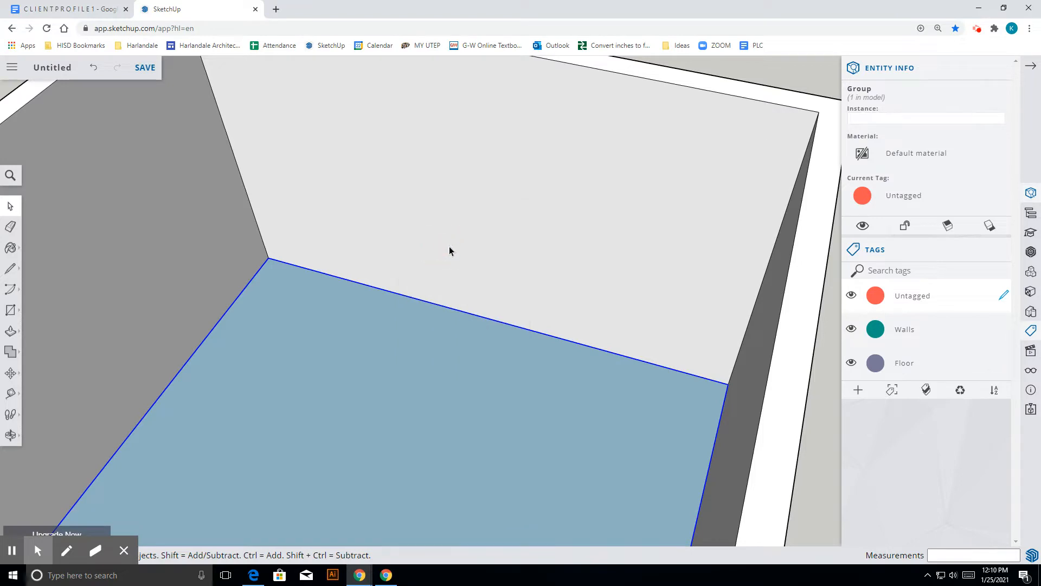
{"action": "left_click", "coordinate": [899, 211]}
{"action": "left_click", "coordinate": [923, 172]}
{"action": "left_click", "coordinate": [850, 363]}
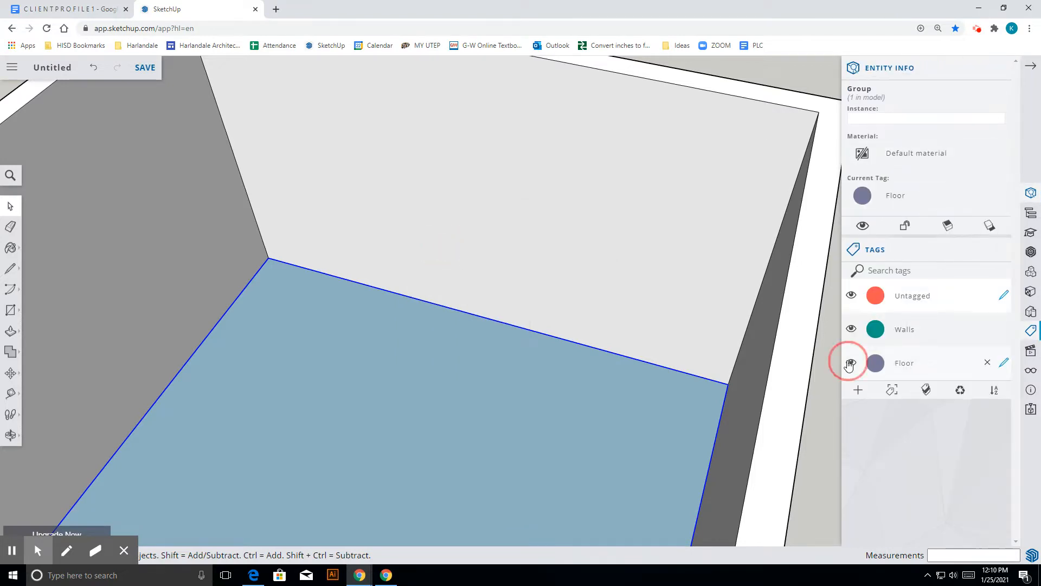
{"action": "left_click", "coordinate": [851, 233]}
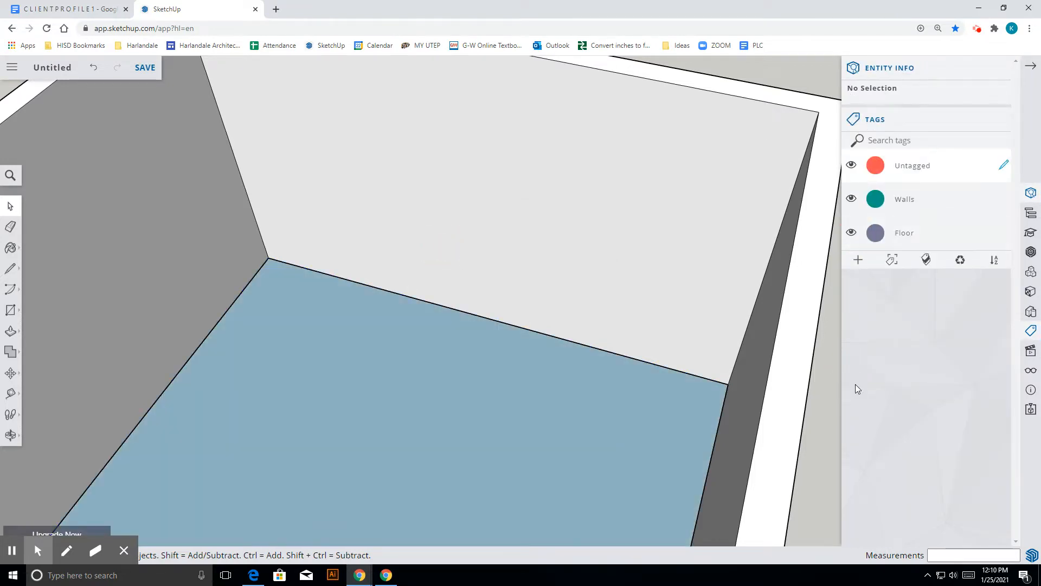
- Orbit around the room model to examine the walls and floor from several angles, including from above
{"action": "scroll", "coordinate": [535, 402], "scroll_direction": "down", "scroll_amount": 5}
{"action": "left_click", "coordinate": [15, 432]}
{"action": "left_click_drag", "start_coordinate": [255, 434], "coordinate": [537, 449]}
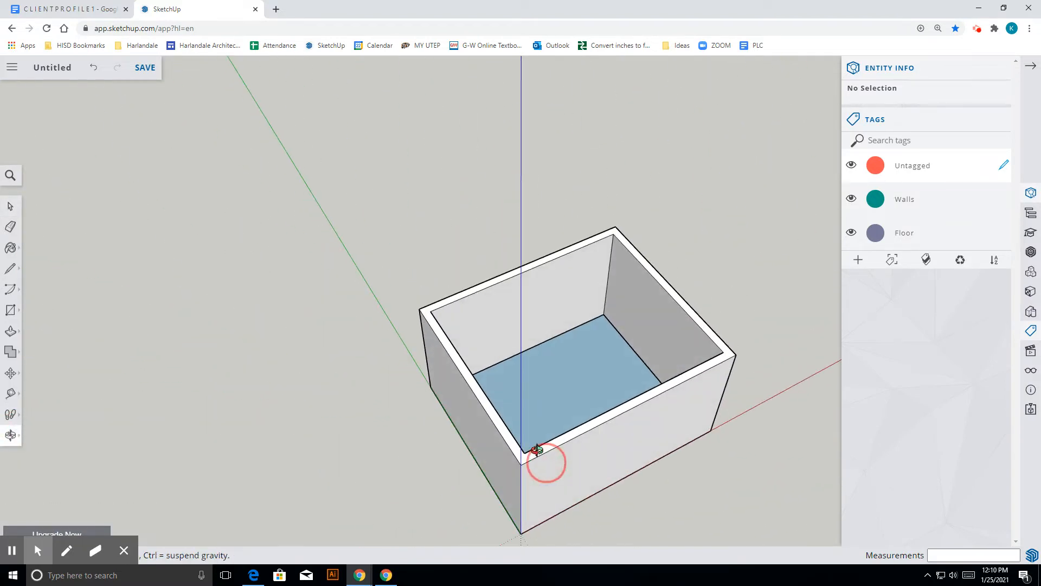
{"action": "scroll", "coordinate": [572, 370], "scroll_direction": "up", "scroll_amount": 5}
{"action": "left_click_drag", "start_coordinate": [609, 372], "coordinate": [369, 409]}
{"action": "scroll", "coordinate": [515, 359], "scroll_direction": "down", "scroll_amount": 4}
{"action": "scroll", "coordinate": [515, 360], "scroll_direction": "up", "scroll_amount": 4}
{"action": "scroll", "coordinate": [513, 360], "scroll_direction": "down", "scroll_amount": 5}
{"action": "left_click_drag", "start_coordinate": [512, 365], "coordinate": [596, 342]}
{"action": "scroll", "coordinate": [483, 448], "scroll_direction": "up", "scroll_amount": 5}
{"action": "scroll", "coordinate": [496, 432], "scroll_direction": "down", "scroll_amount": 3}
{"action": "scroll", "coordinate": [495, 429], "scroll_direction": "down", "scroll_amount": 2}
{"action": "scroll", "coordinate": [495, 424], "scroll_direction": "up", "scroll_amount": 3}
{"action": "scroll", "coordinate": [488, 438], "scroll_direction": "down", "scroll_amount": 4}
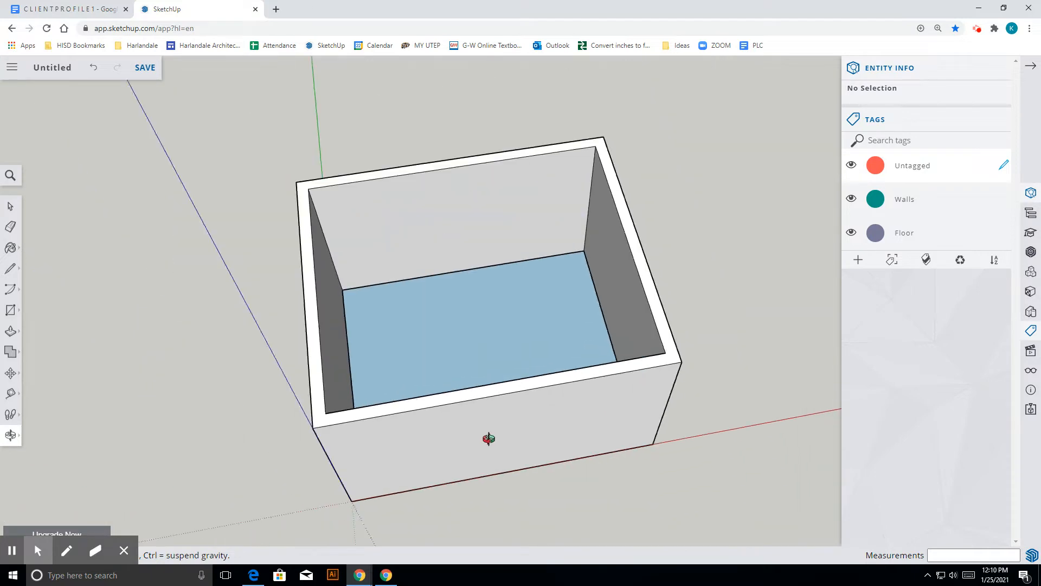
{"action": "scroll", "coordinate": [490, 226], "scroll_direction": "up", "scroll_amount": 3}
{"action": "left_click_drag", "start_coordinate": [653, 326], "coordinate": [560, 334]}
{"action": "scroll", "coordinate": [736, 333], "scroll_direction": "down", "scroll_amount": 3}
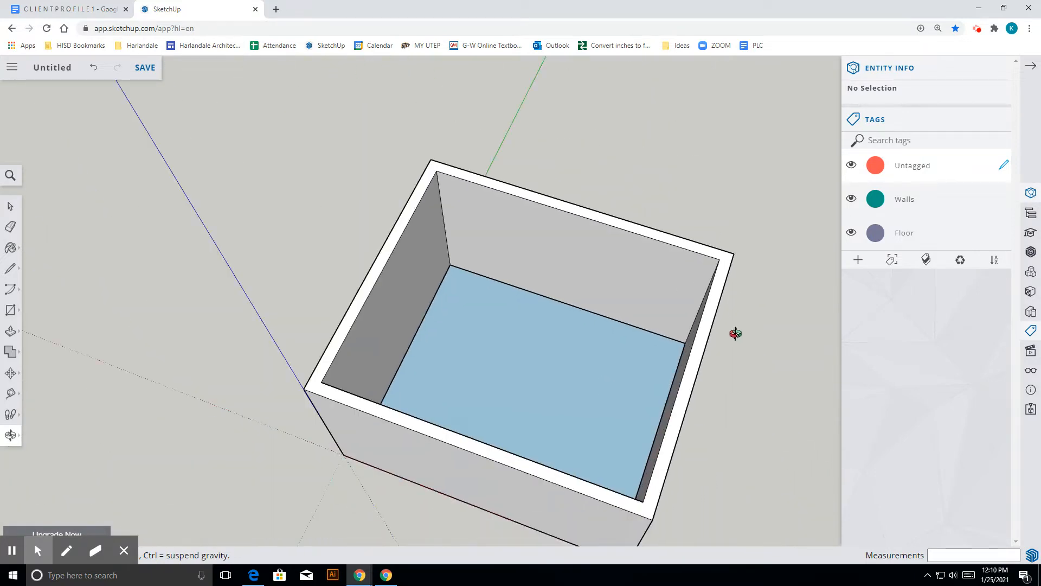
{"action": "scroll", "coordinate": [535, 323], "scroll_direction": "up", "scroll_amount": 3}
{"action": "scroll", "coordinate": [473, 310], "scroll_direction": "down", "scroll_amount": 3}
{"action": "left_click_drag", "start_coordinate": [472, 309], "coordinate": [502, 457]}
{"action": "scroll", "coordinate": [435, 373], "scroll_direction": "up", "scroll_amount": 5}
{"action": "scroll", "coordinate": [436, 372], "scroll_direction": "down", "scroll_amount": 5}
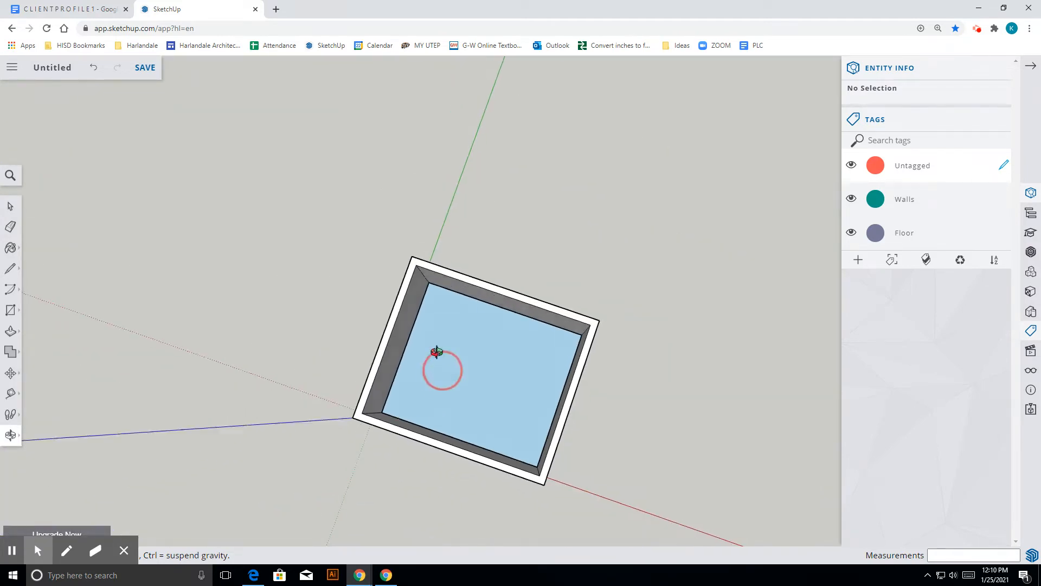
{"action": "scroll", "coordinate": [442, 366], "scroll_direction": "up", "scroll_amount": 4}
{"action": "scroll", "coordinate": [442, 363], "scroll_direction": "down", "scroll_amount": 5}
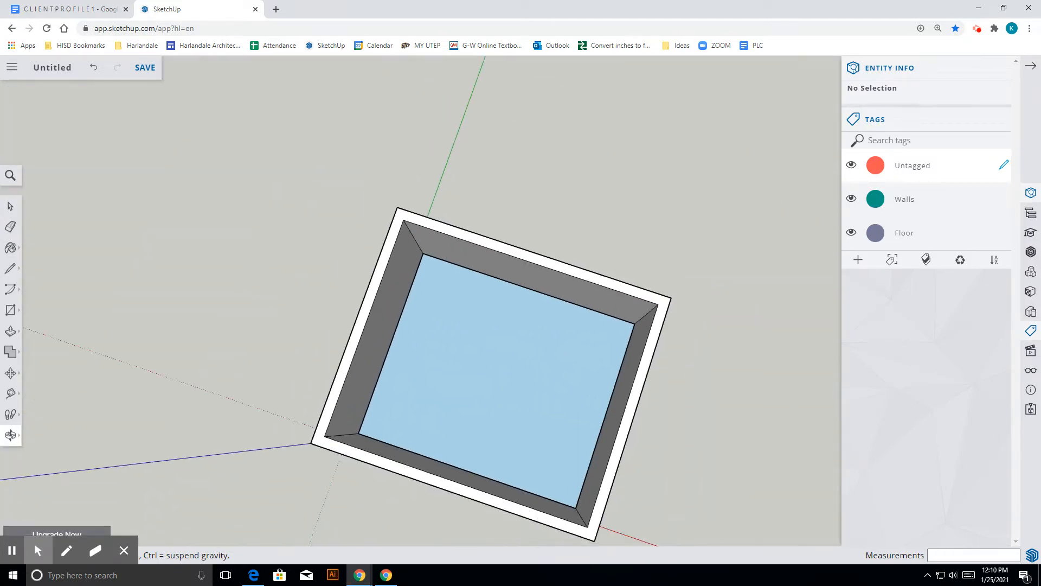
{"action": "left_click_drag", "start_coordinate": [467, 374], "coordinate": [311, 313]}
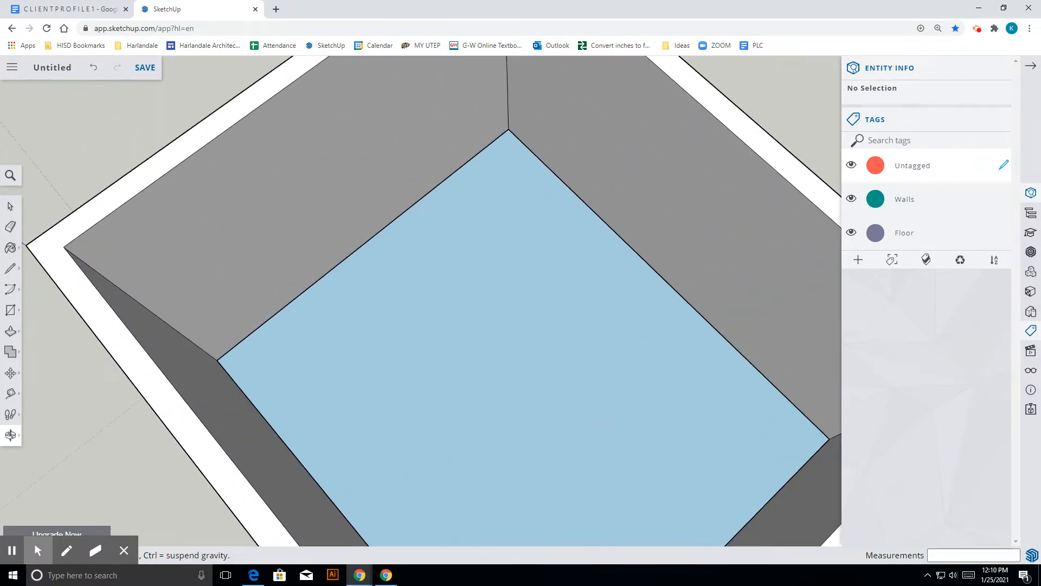
- Review the client profile in Google Docs, and return to SketchUp to inspect the room from above
{"action": "left_click", "coordinate": [98, 7]}
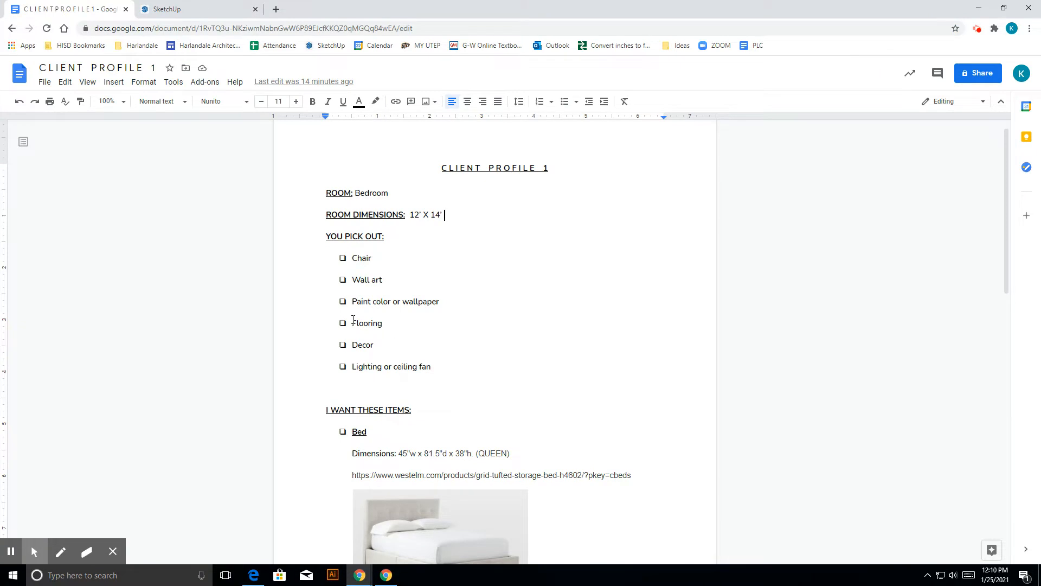
{"action": "left_click", "coordinate": [204, 9]}
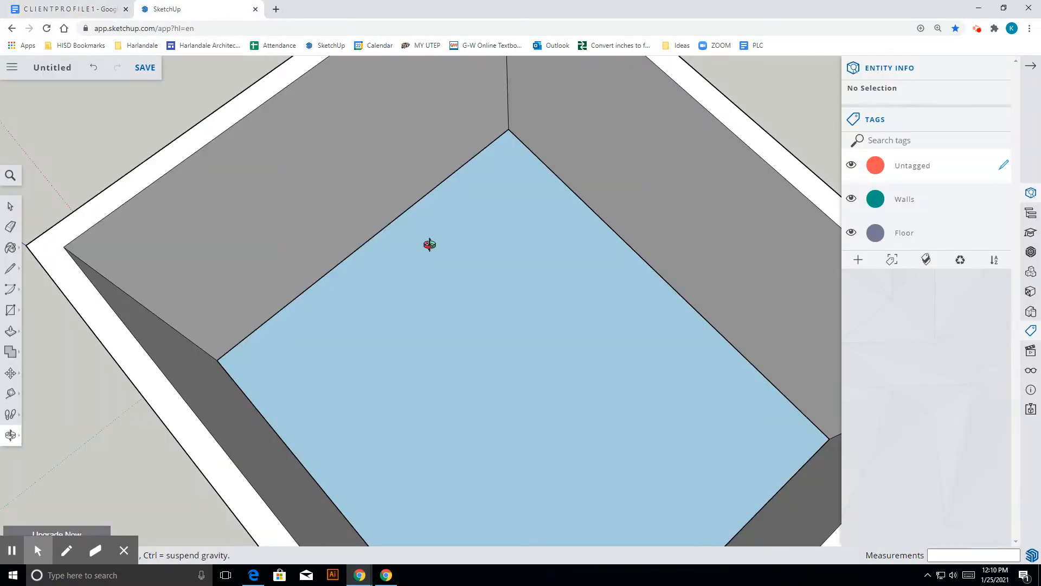
{"action": "scroll", "coordinate": [448, 312], "scroll_direction": "down", "scroll_amount": 5}
{"action": "scroll", "coordinate": [448, 304], "scroll_direction": "up", "scroll_amount": 6}
{"action": "left_click_drag", "start_coordinate": [524, 302], "coordinate": [566, 262]}
{"action": "scroll", "coordinate": [344, 316], "scroll_direction": "down", "scroll_amount": 6}
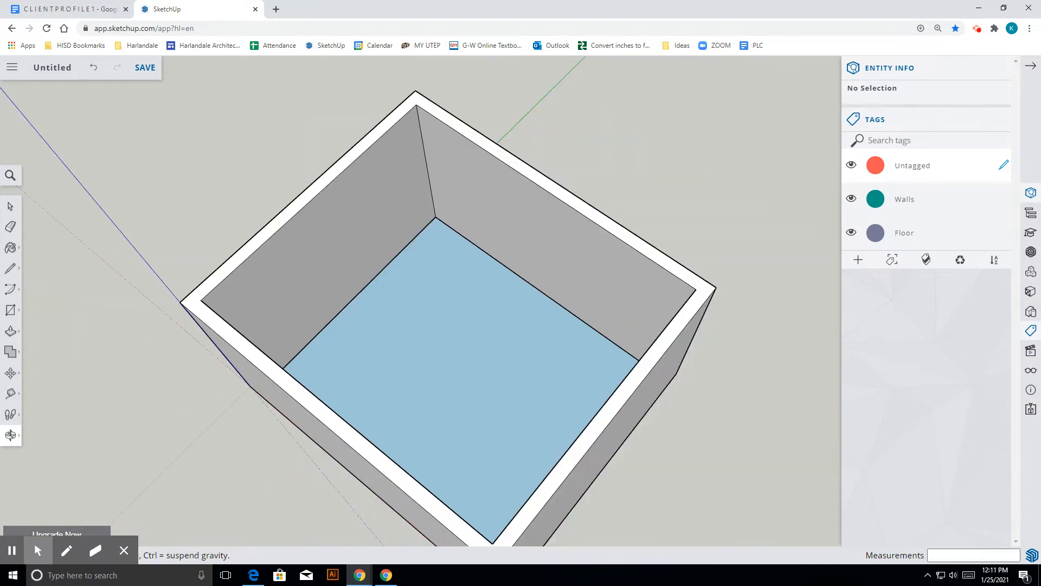
{"action": "left_click_drag", "start_coordinate": [340, 279], "coordinate": [379, 314]}
{"action": "scroll", "coordinate": [352, 299], "scroll_direction": "up", "scroll_amount": 4}
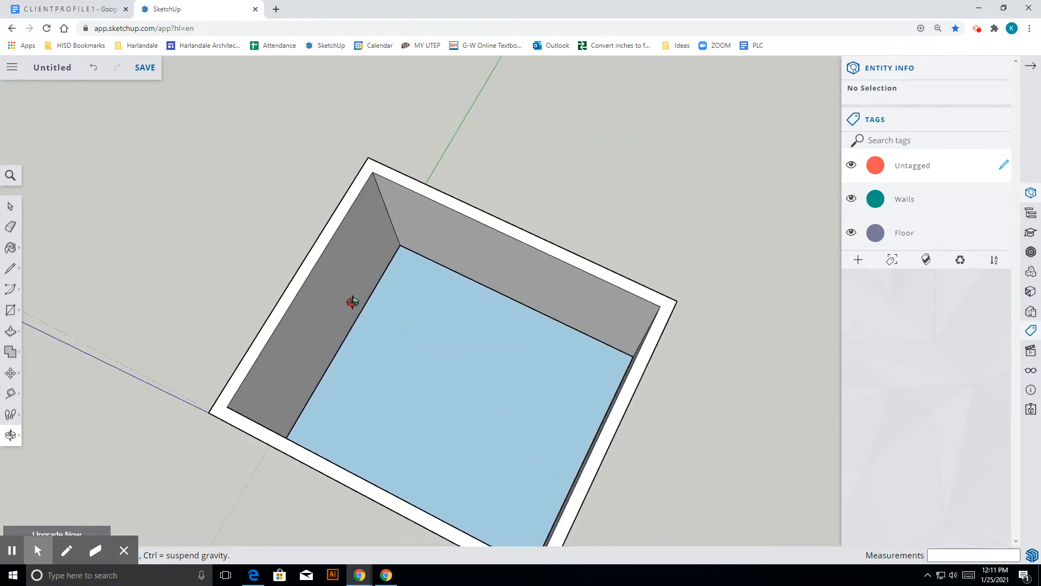
{"action": "scroll", "coordinate": [349, 303], "scroll_direction": "down", "scroll_amount": 3}
{"action": "scroll", "coordinate": [346, 328], "scroll_direction": "up", "scroll_amount": 5}
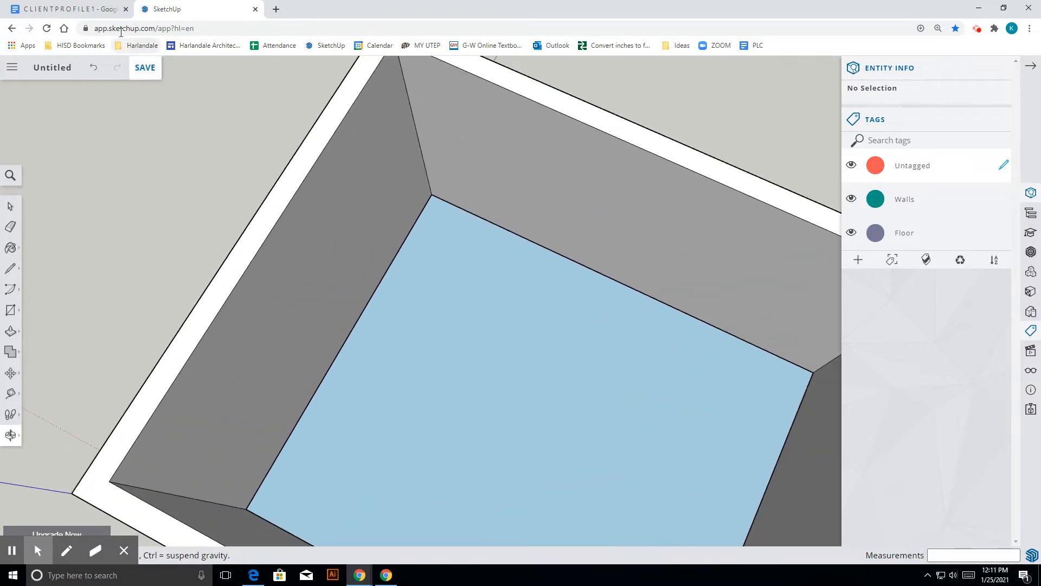
{"action": "left_click", "coordinate": [58, 6]}
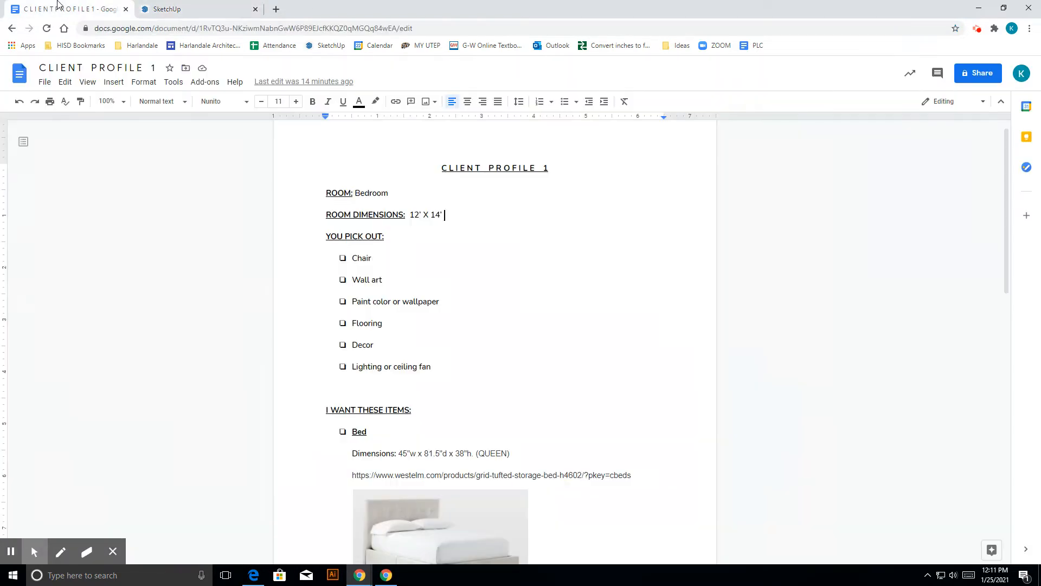
{"action": "left_click", "coordinate": [215, 5]}
{"action": "scroll", "coordinate": [442, 395], "scroll_direction": "down", "scroll_amount": 3}
{"action": "scroll", "coordinate": [479, 462], "scroll_direction": "up", "scroll_amount": 3}
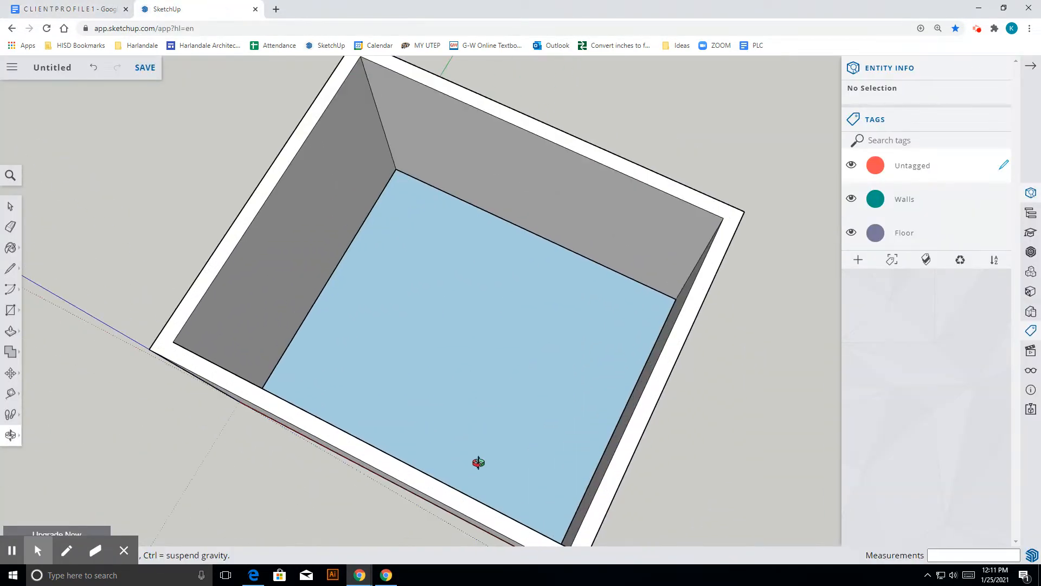
{"action": "left_click_drag", "start_coordinate": [518, 376], "coordinate": [494, 408]}
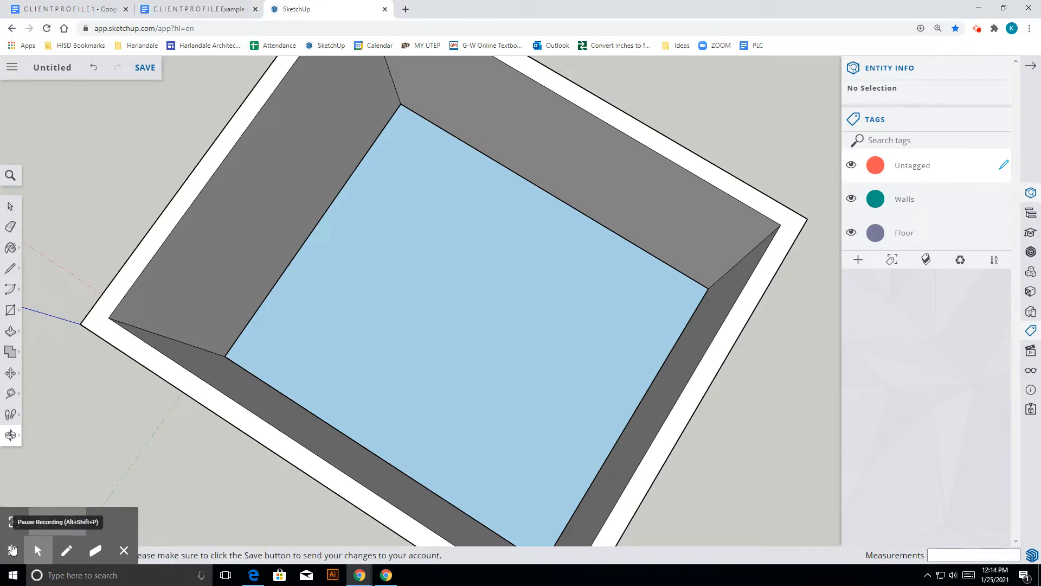
- Switch to the Client Profile Example document, close the other client profile, and hide the document's menus
{"action": "left_click", "coordinate": [217, 8]}
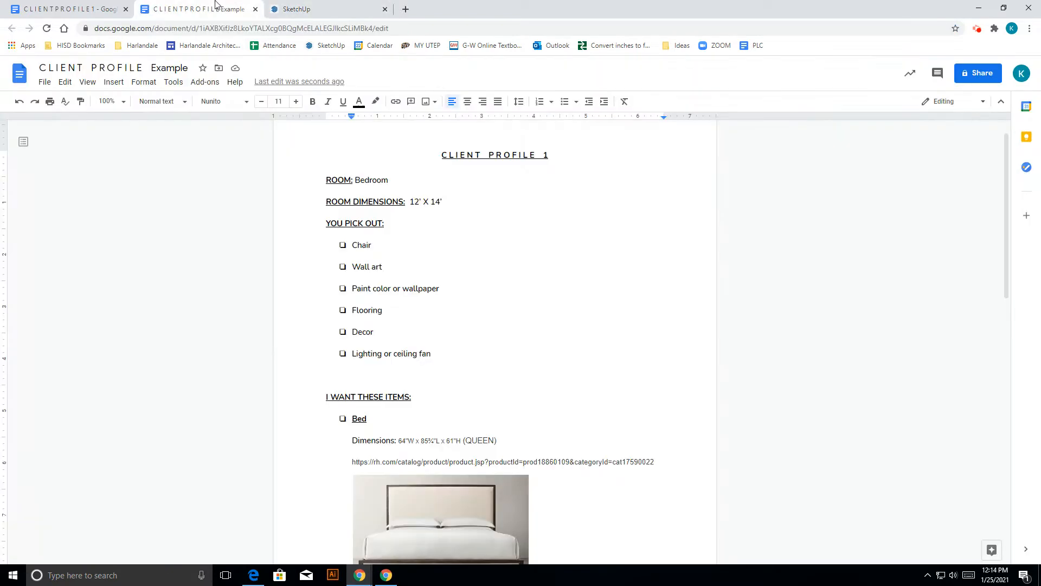
{"action": "left_click", "coordinate": [125, 9]}
{"action": "scroll", "coordinate": [492, 309], "scroll_direction": "down", "scroll_amount": 2}
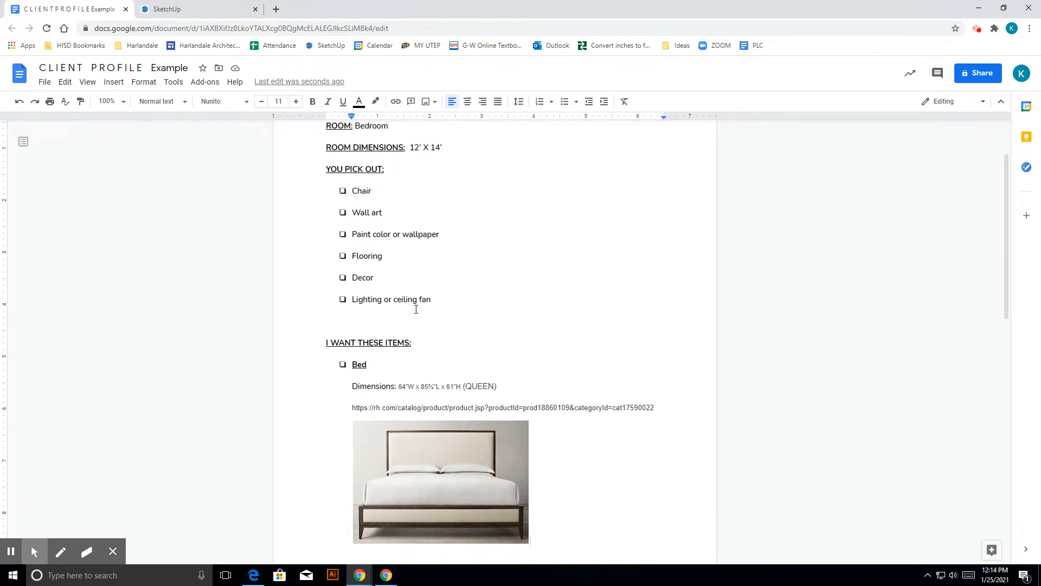
{"action": "scroll", "coordinate": [416, 309], "scroll_direction": "up", "scroll_amount": 2}
{"action": "left_click", "coordinate": [1001, 102]}
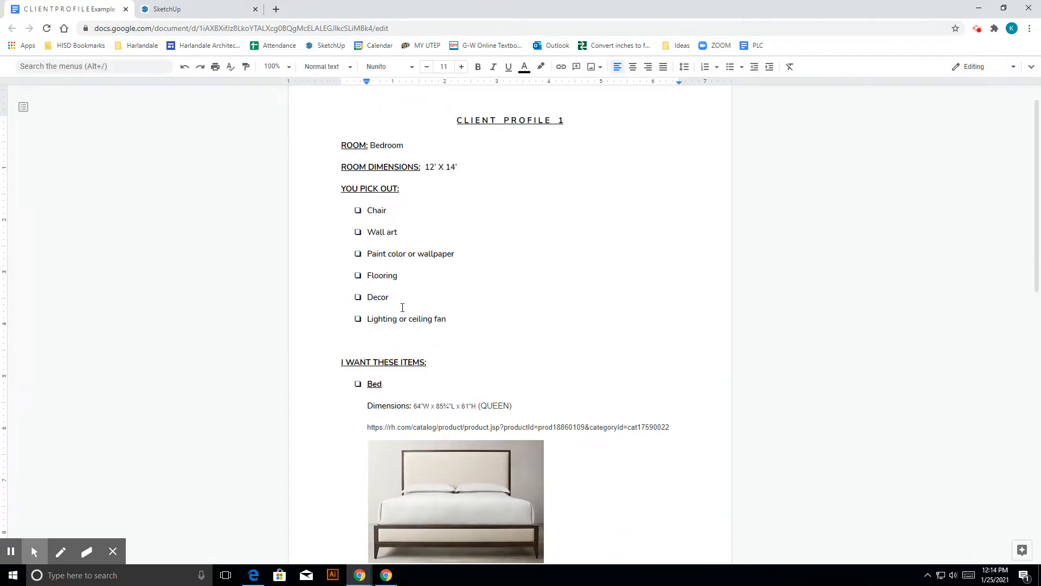
- Copy the bed's product link from the client profile and open it in a new browser tab
{"action": "scroll", "coordinate": [460, 324], "scroll_direction": "down", "scroll_amount": 2}
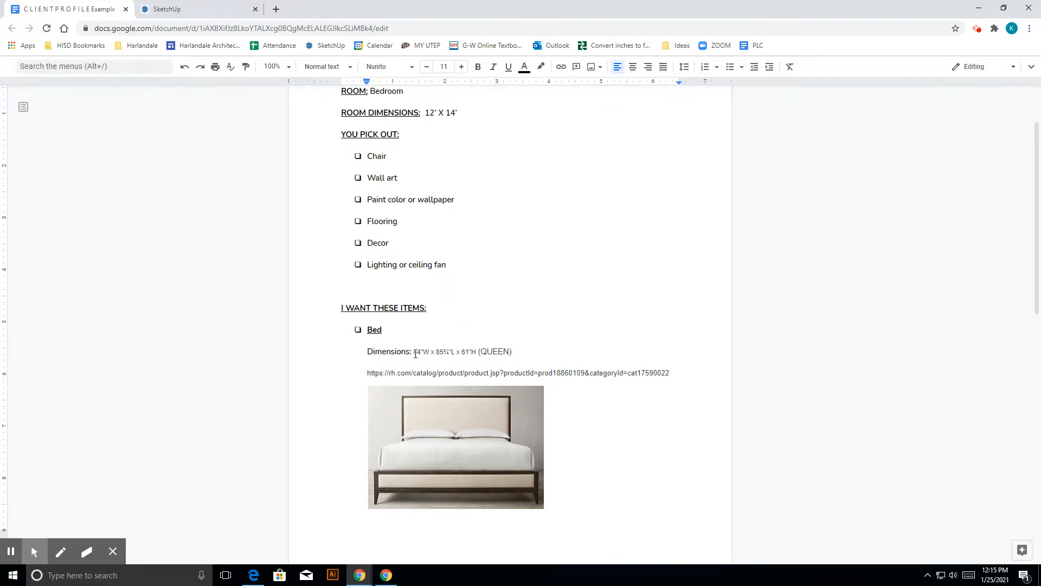
{"action": "left_click_drag", "start_coordinate": [415, 354], "coordinate": [479, 356]}
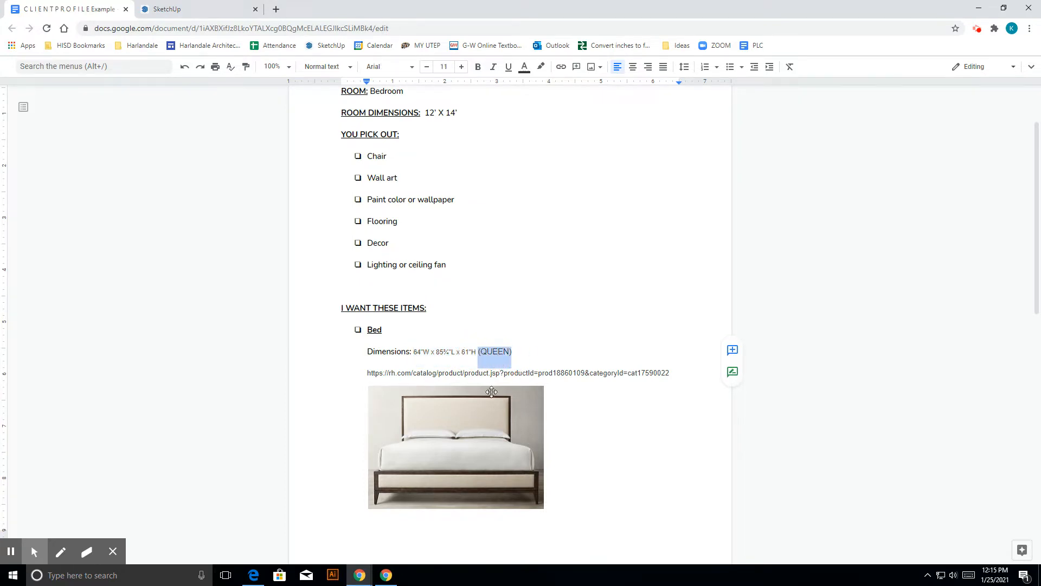
{"action": "left_click_drag", "start_coordinate": [670, 373], "coordinate": [370, 378]}
{"action": "right_click", "coordinate": [370, 378]}
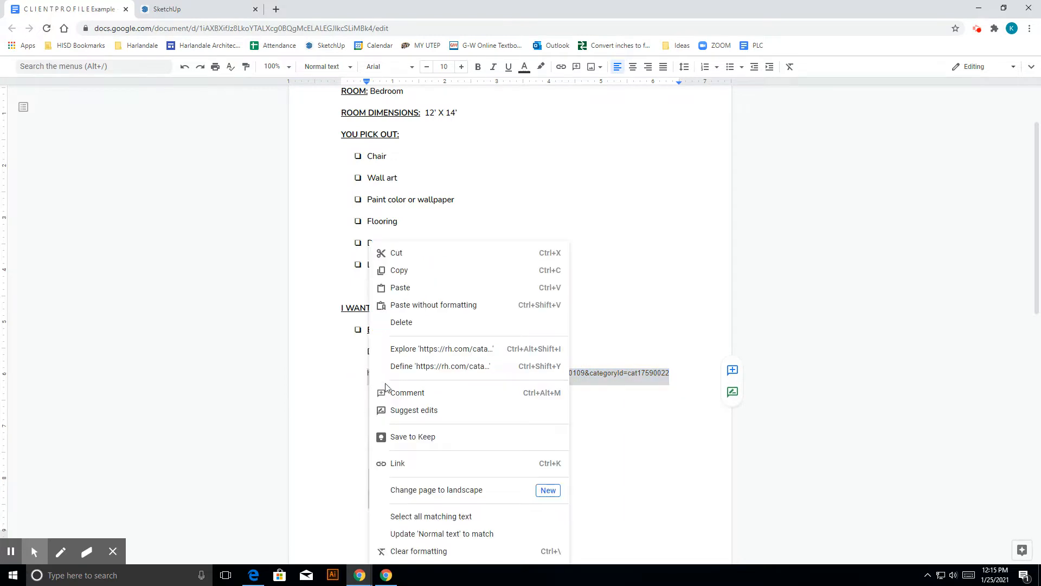
{"action": "left_click", "coordinate": [412, 264]}
{"action": "left_click", "coordinate": [276, 8]}
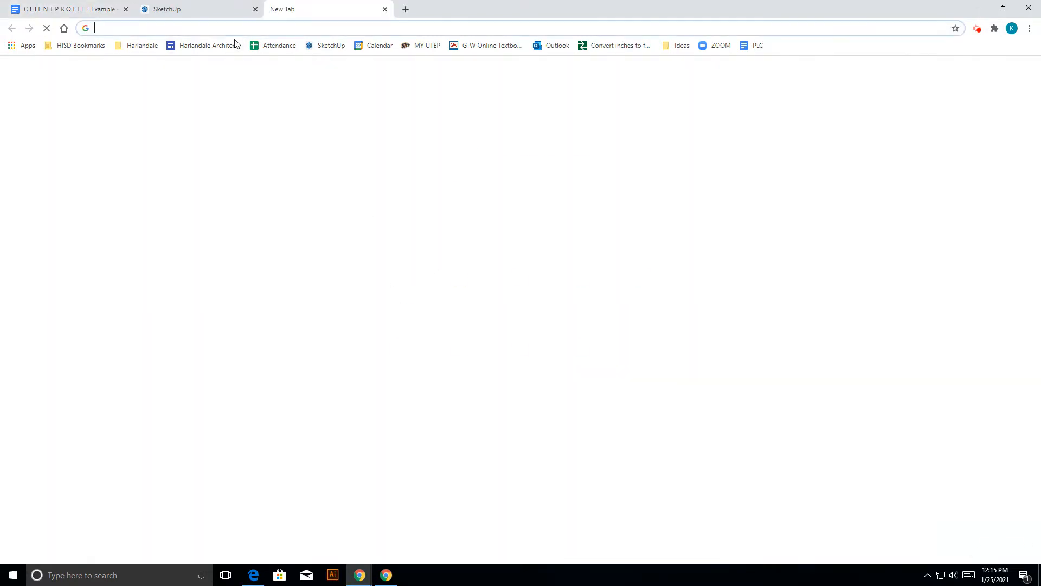
{"action": "left_click", "coordinate": [233, 30]}
{"action": "right_click", "coordinate": [232, 30]}
{"action": "left_click", "coordinate": [260, 85]}
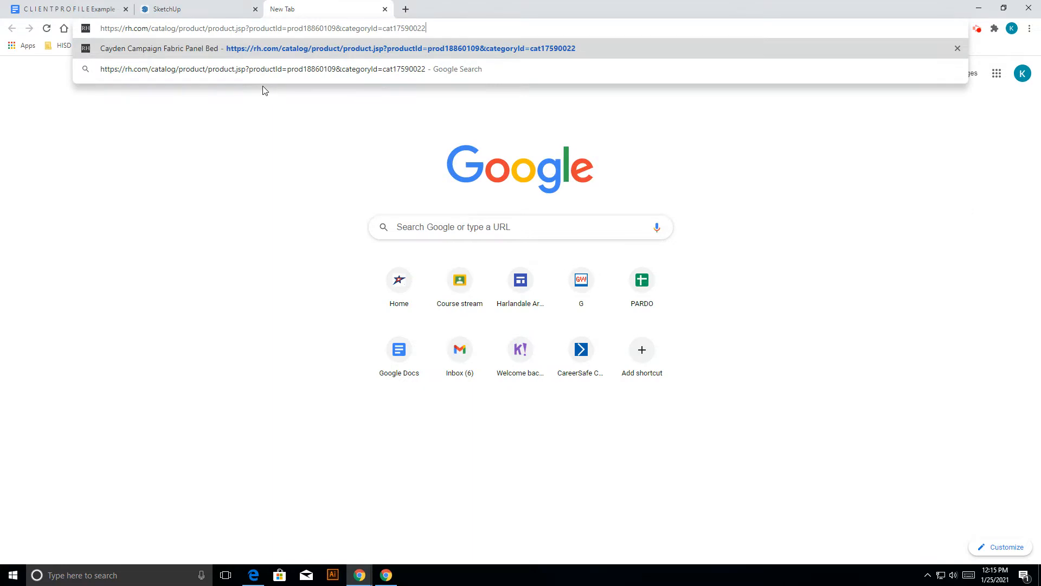
{"action": "key", "text": "Return"}
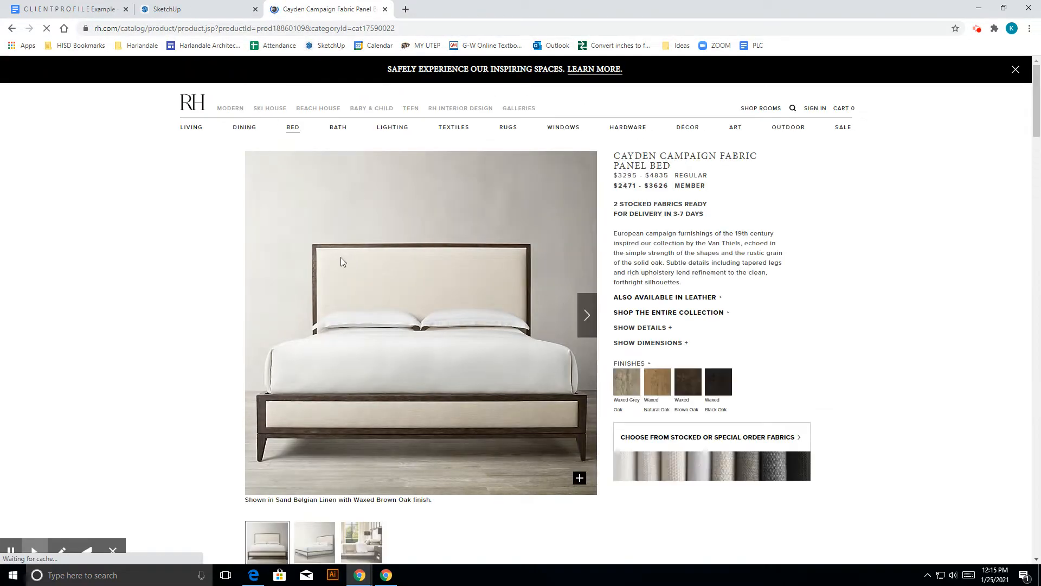
- Show the bed's dimensions on the product page and highlight the queen-size measurements
{"action": "scroll", "coordinate": [341, 257], "scroll_direction": "down", "scroll_amount": 5}
{"action": "scroll", "coordinate": [341, 257], "scroll_direction": "up", "scroll_amount": 2}
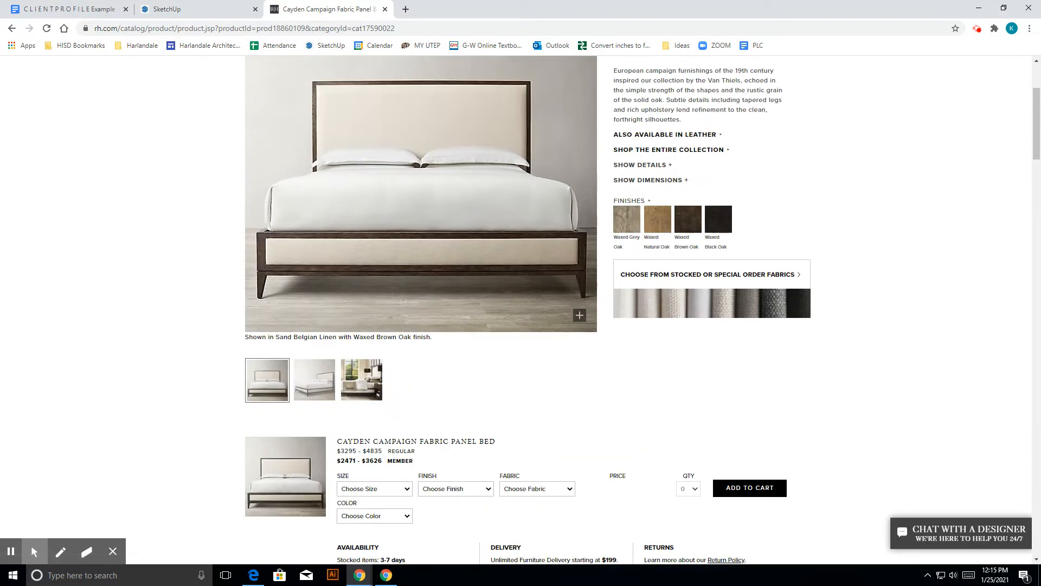
{"action": "left_click", "coordinate": [667, 180]}
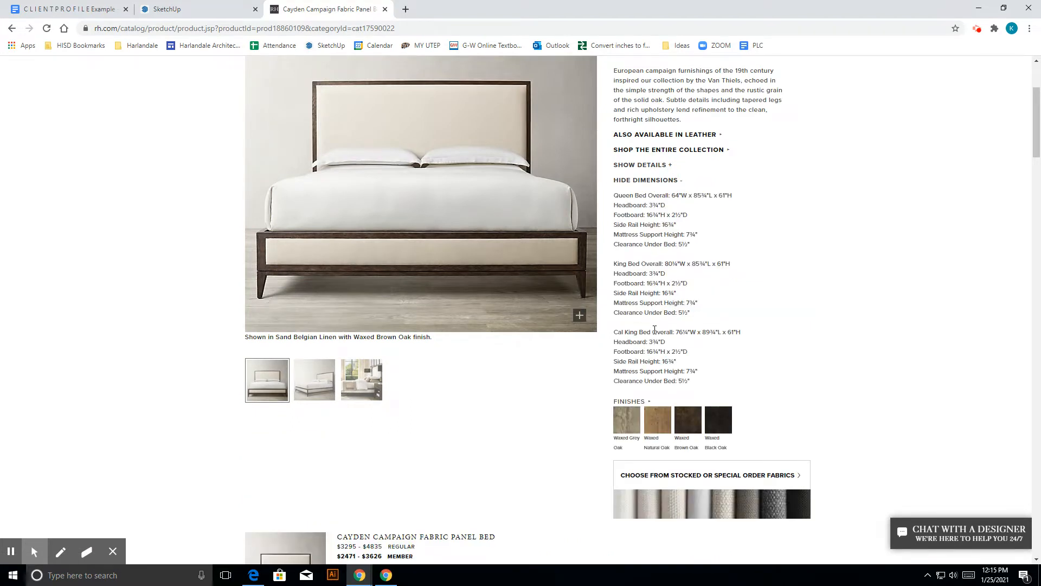
{"action": "scroll", "coordinate": [654, 330], "scroll_direction": "up", "scroll_amount": 1}
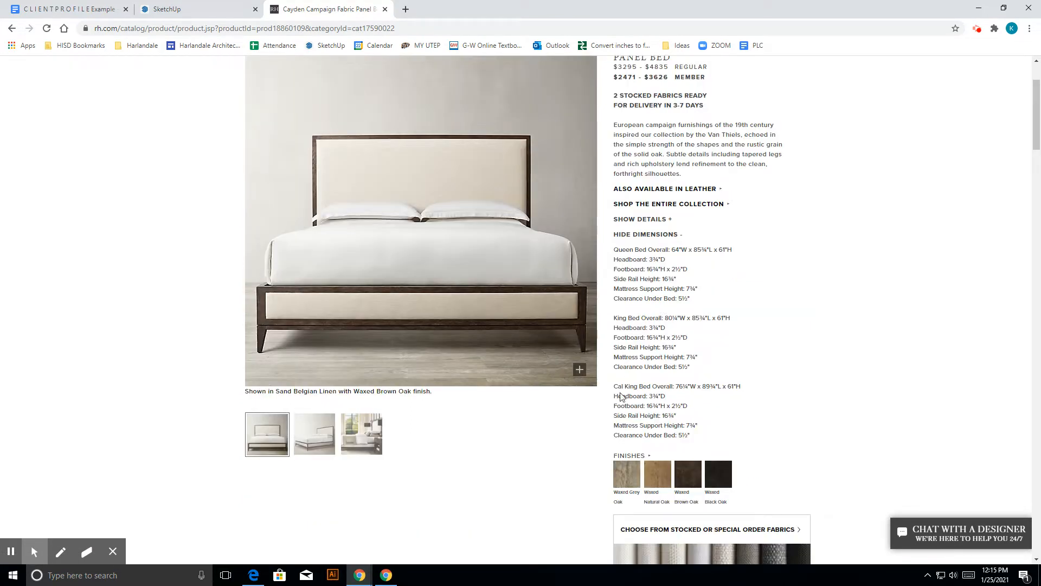
{"action": "left_click_drag", "start_coordinate": [617, 251], "coordinate": [645, 310]}
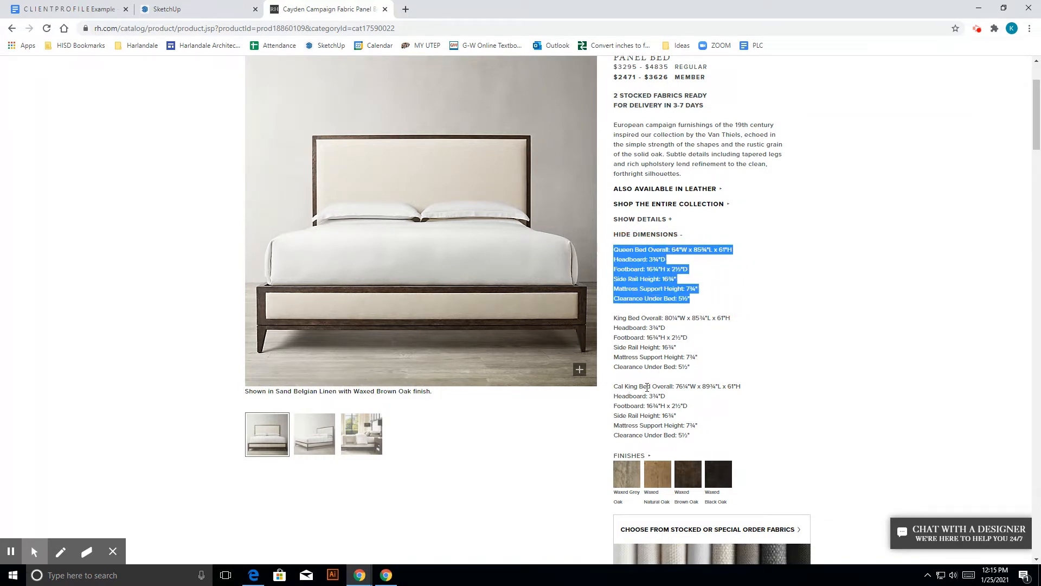
{"action": "scroll", "coordinate": [635, 386], "scroll_direction": "up", "scroll_amount": 1}
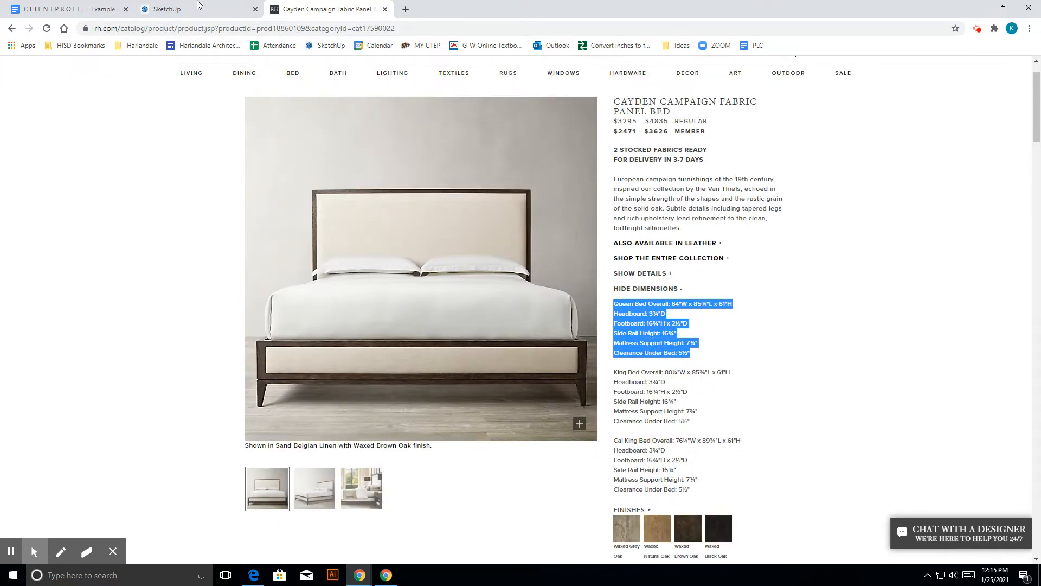
- Check the requested bed size in the client profile, and view the angled photo of the bed on its product page
{"action": "left_click", "coordinate": [196, 5]}
{"action": "left_click", "coordinate": [69, 10]}
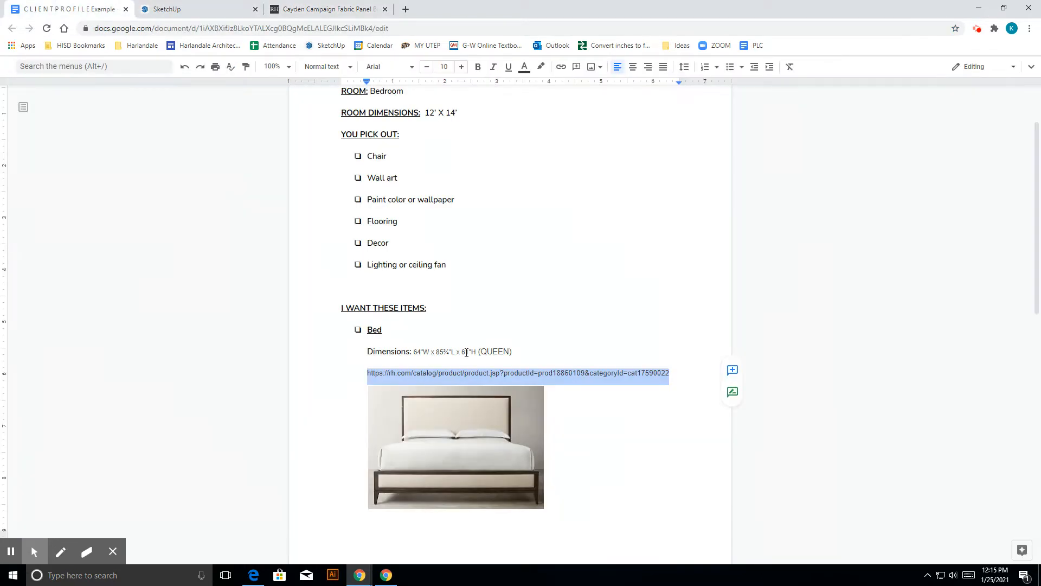
{"action": "left_click_drag", "start_coordinate": [480, 353], "coordinate": [511, 352]}
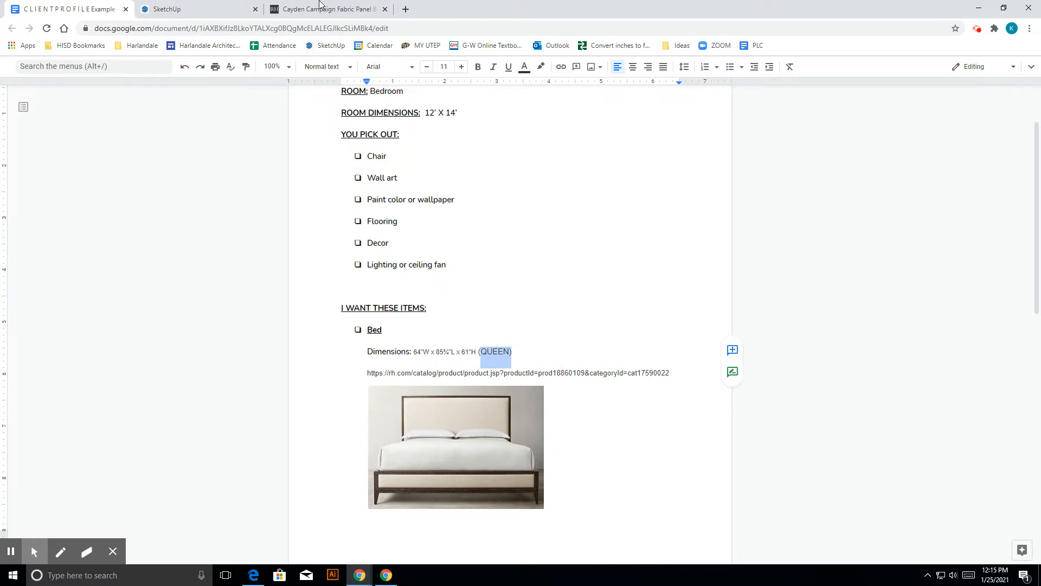
{"action": "left_click", "coordinate": [320, 5]}
{"action": "left_click", "coordinate": [724, 352]}
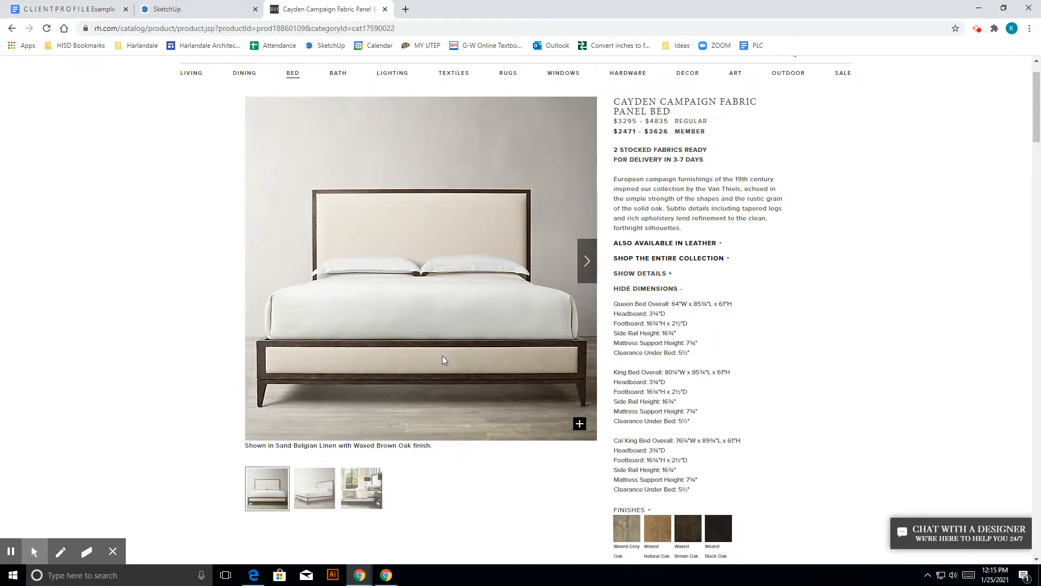
{"action": "left_click", "coordinate": [318, 475]}
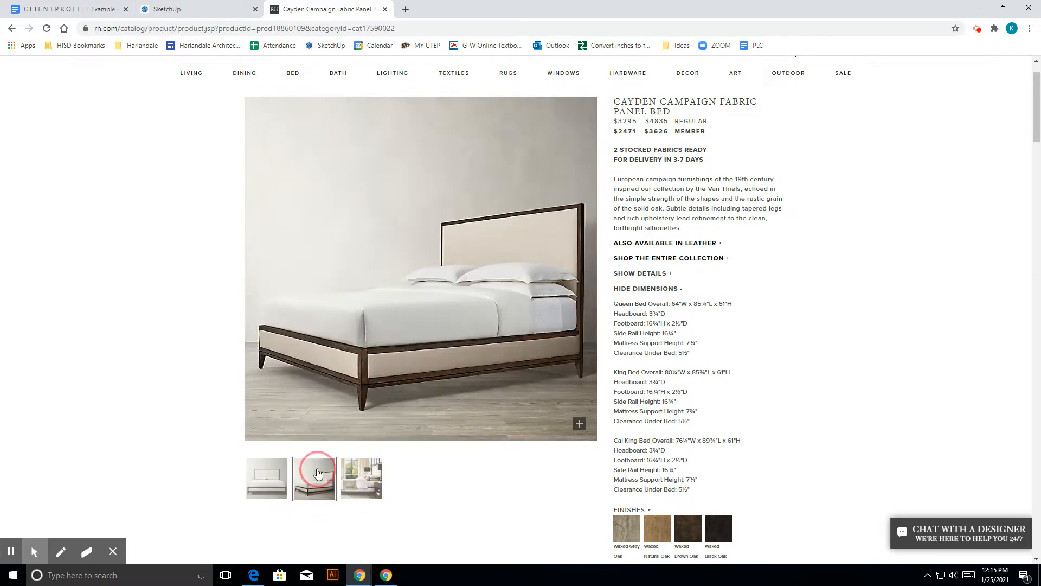
- Return to SketchUp, open the 3D Warehouse beside the room model, and search it for "bed"
{"action": "left_click", "coordinate": [162, 7]}
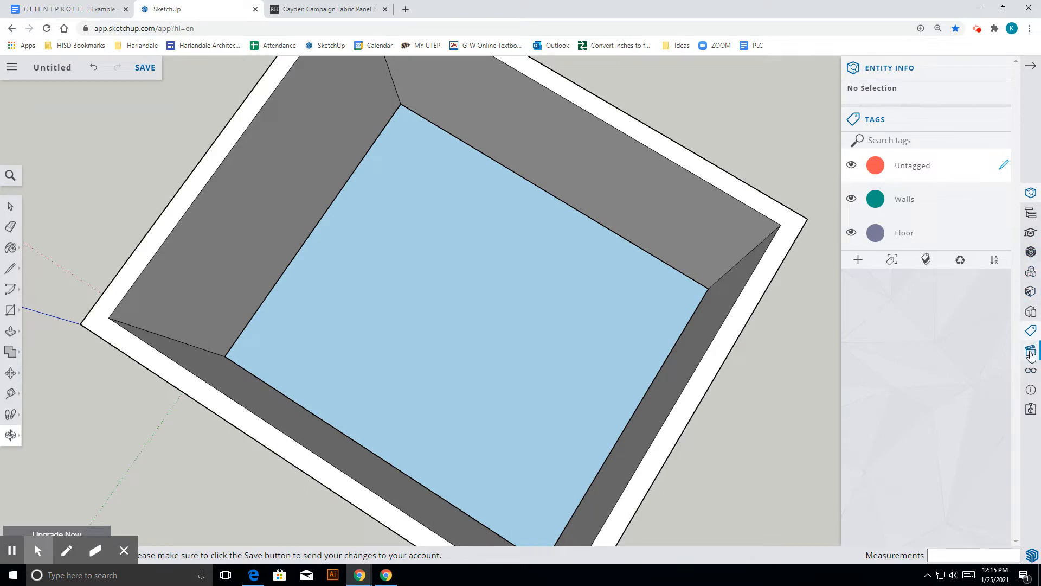
{"action": "left_click", "coordinate": [1031, 254]}
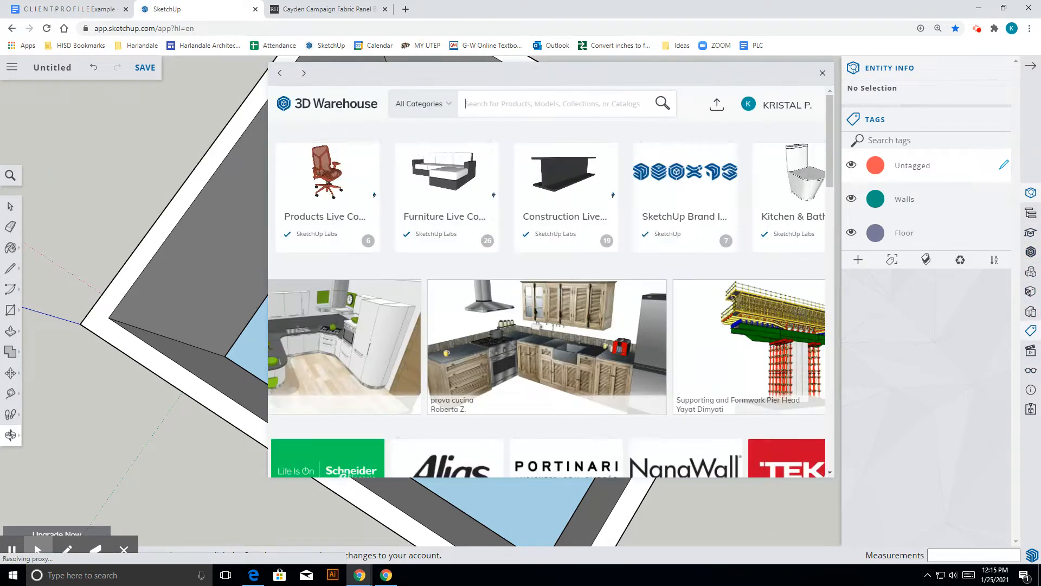
{"action": "left_click_drag", "start_coordinate": [499, 74], "coordinate": [393, 86]}
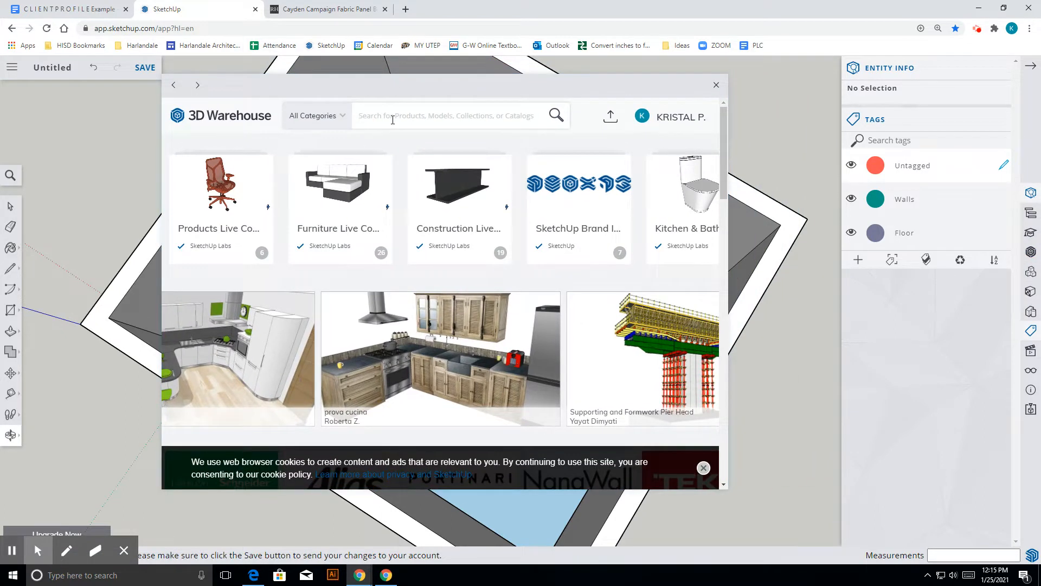
{"action": "type", "text": "be"}
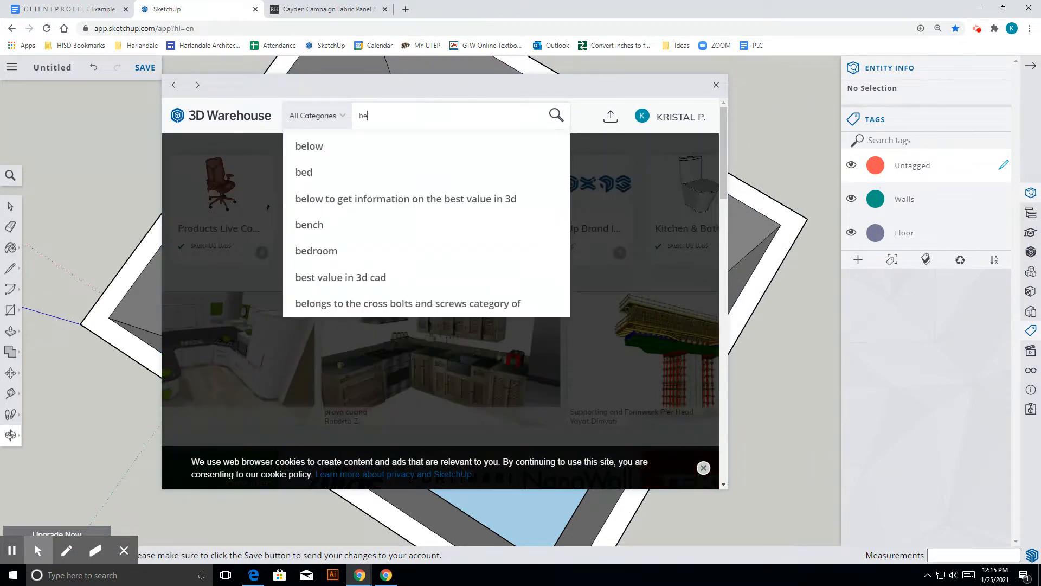
{"action": "type", "text": "d"}
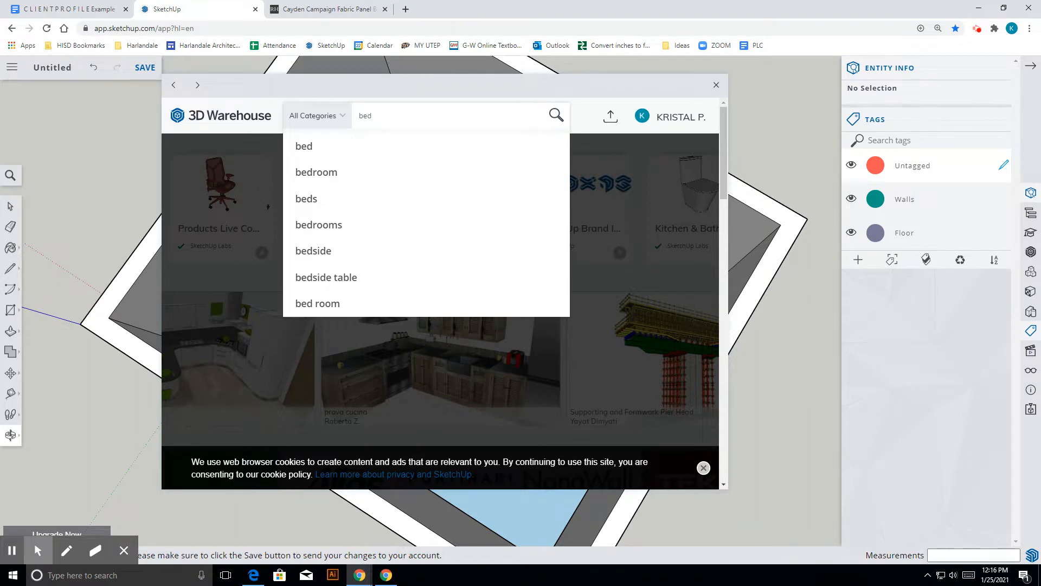
{"action": "key", "text": "Return"}
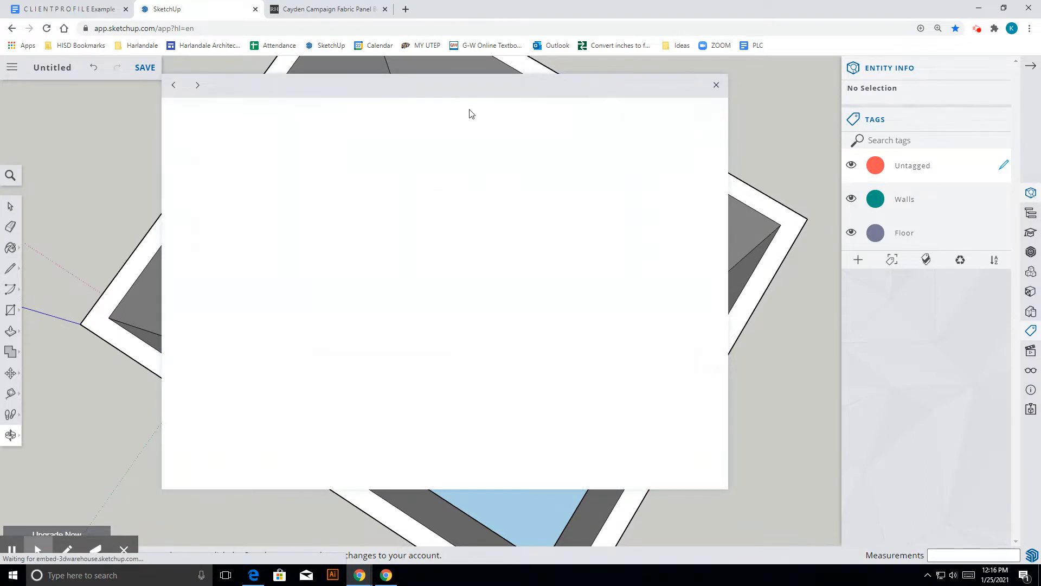
{"action": "left_click_drag", "start_coordinate": [512, 86], "coordinate": [464, 85]}
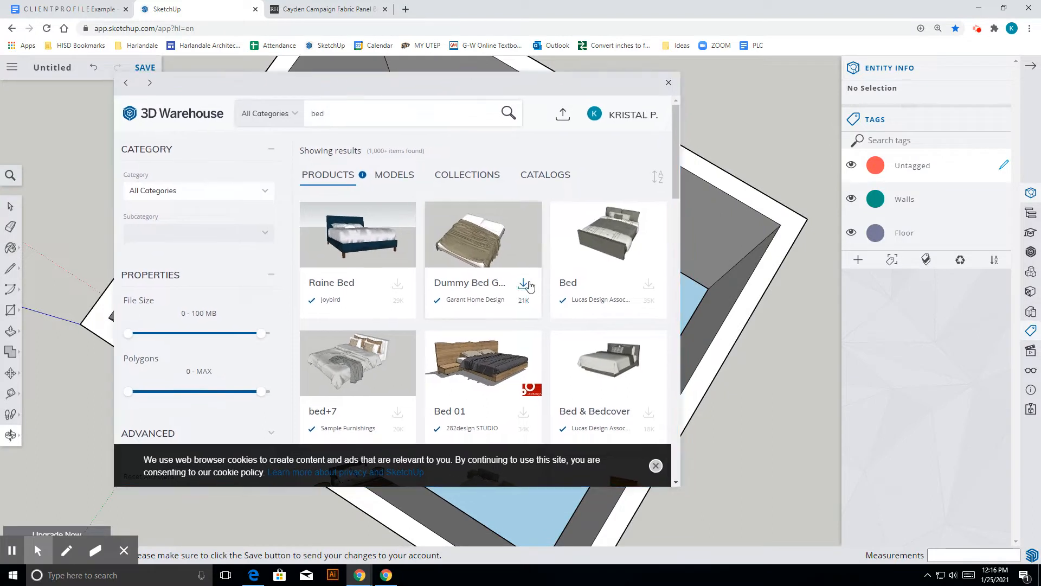
- Compare the first 3D Warehouse bed results with the angled photo of the panel bed on its product page
{"action": "scroll", "coordinate": [529, 286], "scroll_direction": "down", "scroll_amount": 4}
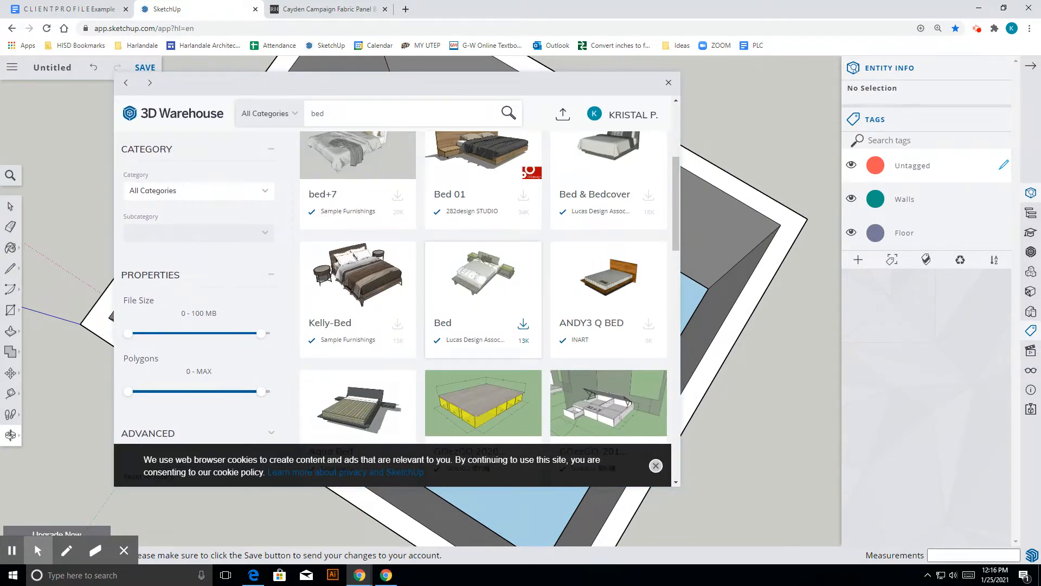
{"action": "left_click", "coordinate": [329, 10]}
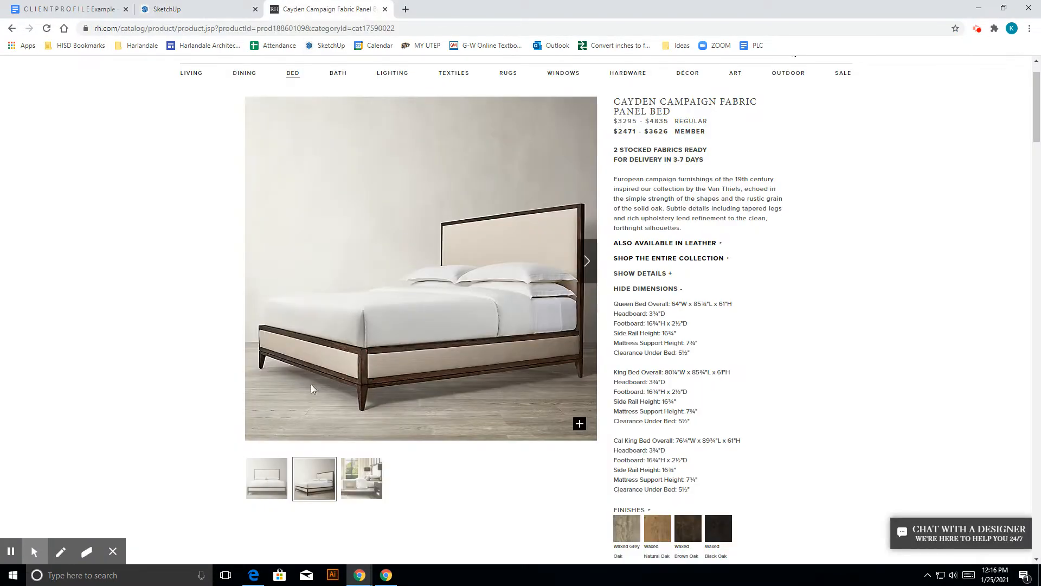
{"action": "left_click", "coordinate": [157, 6]}
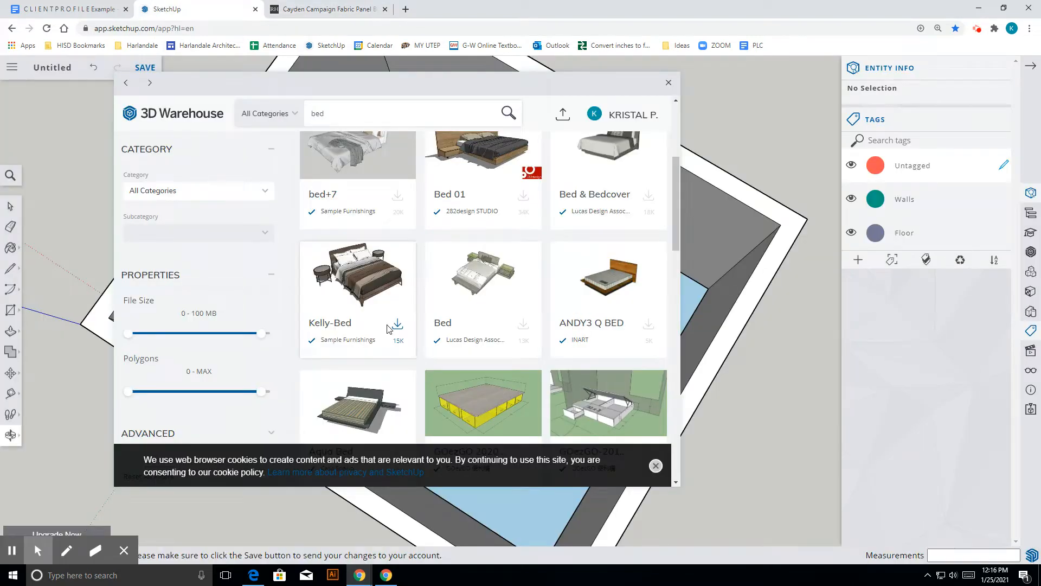
{"action": "scroll", "coordinate": [471, 312], "scroll_direction": "up", "scroll_amount": 3}
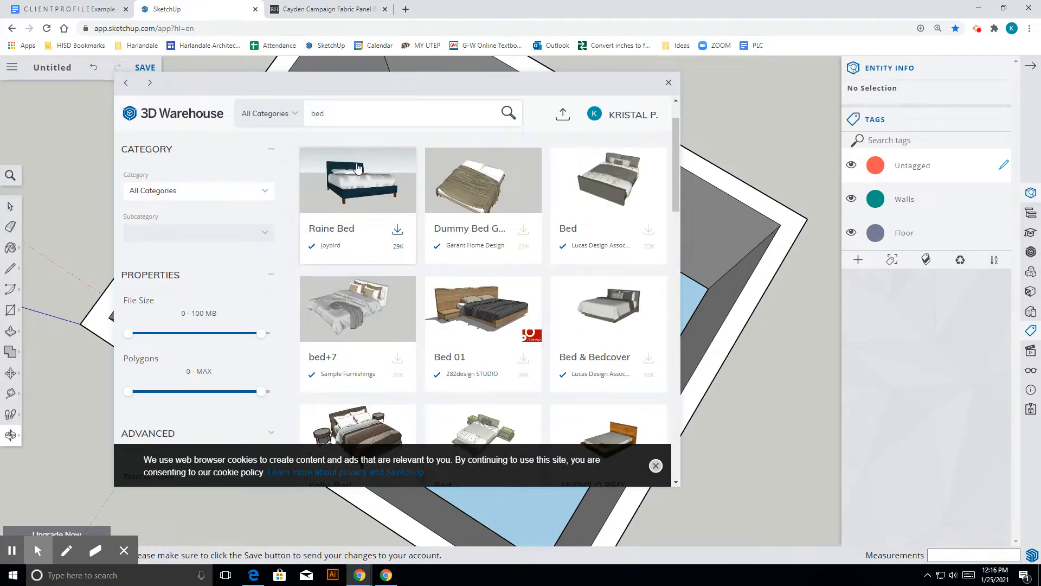
{"action": "scroll", "coordinate": [483, 217], "scroll_direction": "down", "scroll_amount": 6}
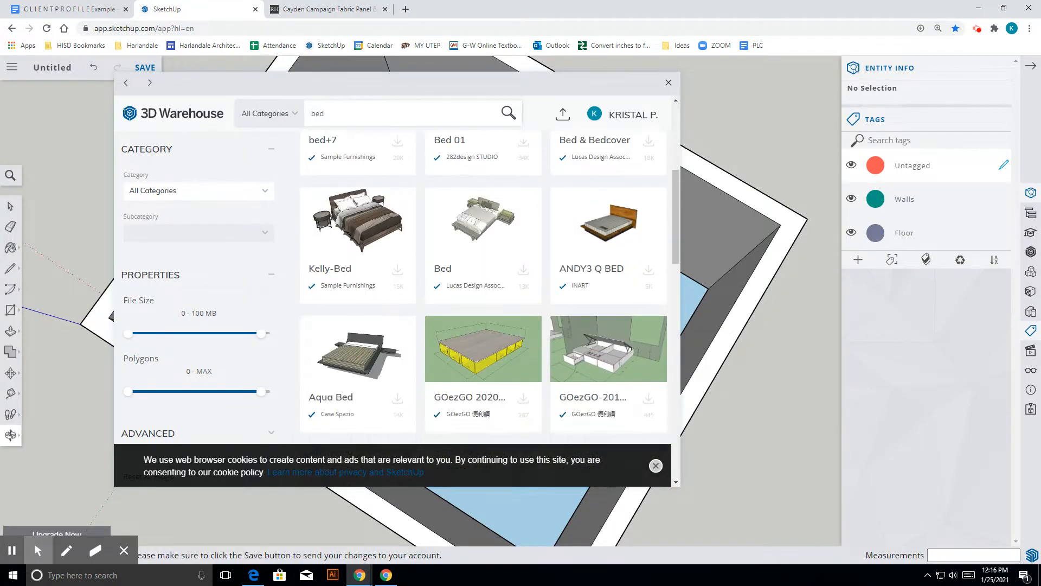
{"action": "scroll", "coordinate": [482, 266], "scroll_direction": "down", "scroll_amount": 6}
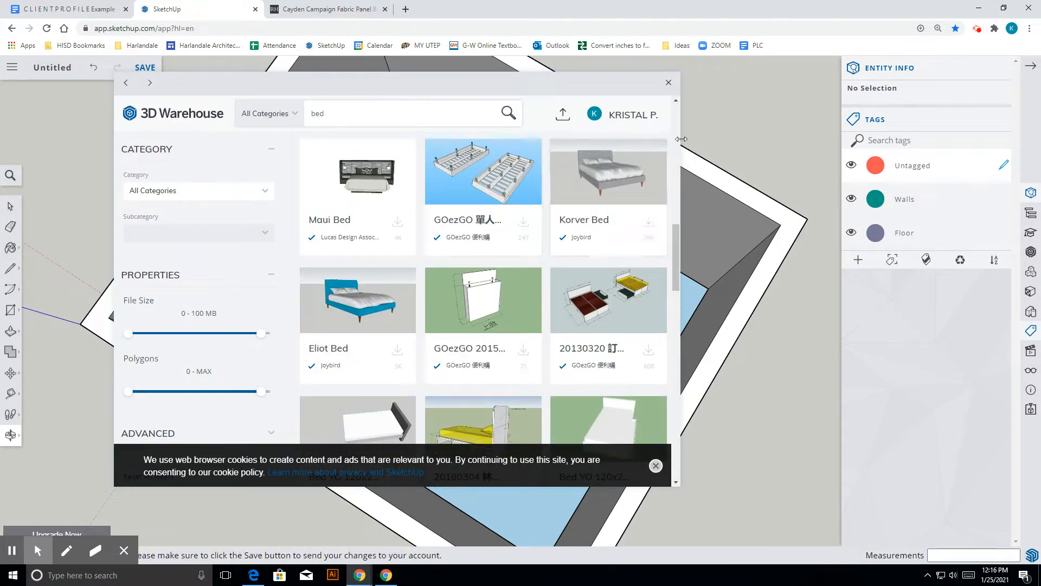
{"action": "left_click", "coordinate": [306, 7]}
{"action": "left_click", "coordinate": [226, 5]}
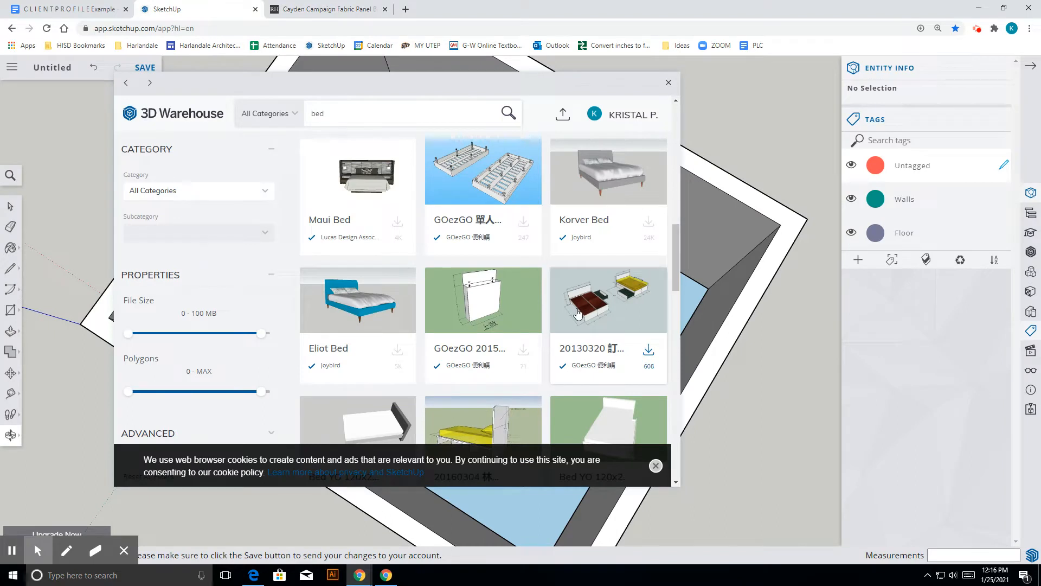
- Look further down the bed results for a model resembling the client's upholstered panel bed
{"action": "scroll", "coordinate": [576, 309], "scroll_direction": "down", "scroll_amount": 2}
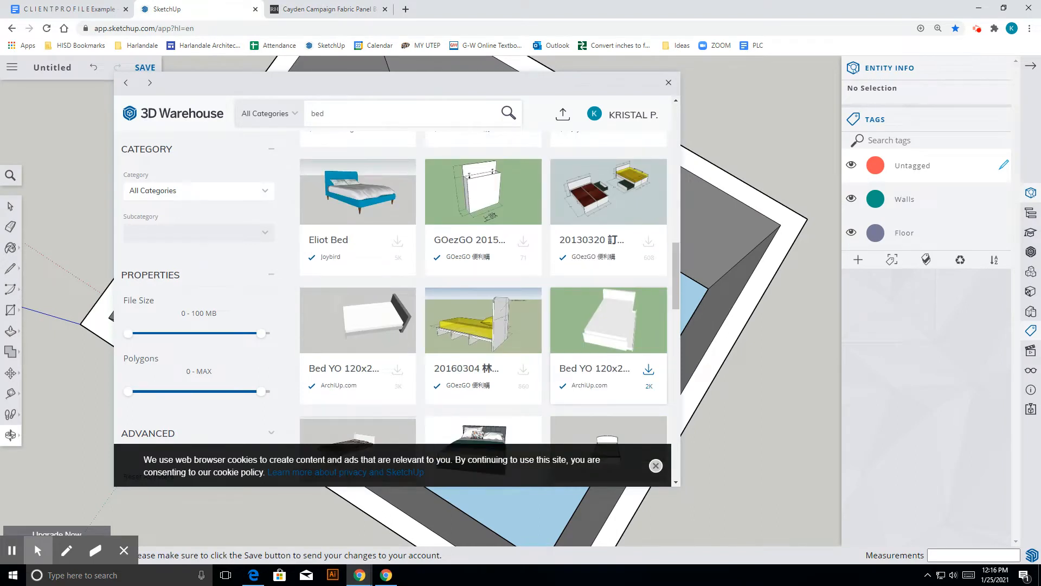
{"action": "scroll", "coordinate": [609, 326], "scroll_direction": "down", "scroll_amount": 3}
{"action": "scroll", "coordinate": [608, 304], "scroll_direction": "down", "scroll_amount": 5}
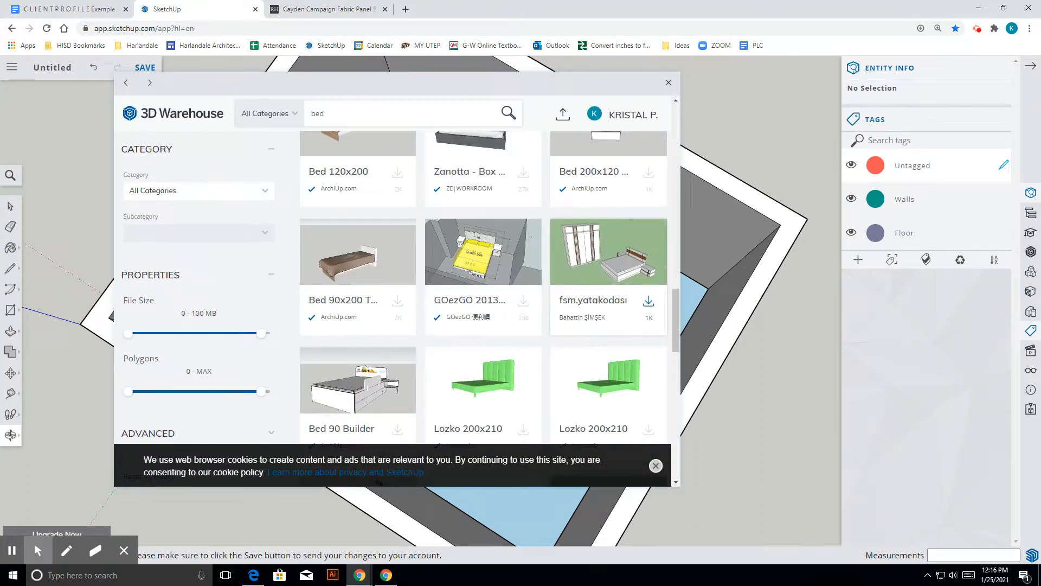
{"action": "scroll", "coordinate": [609, 217], "scroll_direction": "down", "scroll_amount": 3}
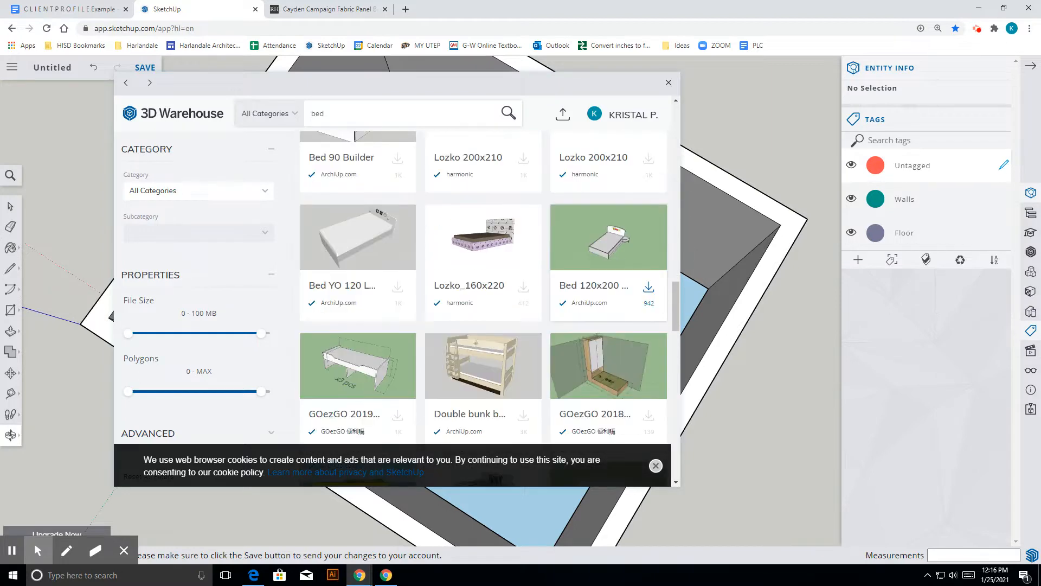
{"action": "scroll", "coordinate": [608, 326], "scroll_direction": "down", "scroll_amount": 8}
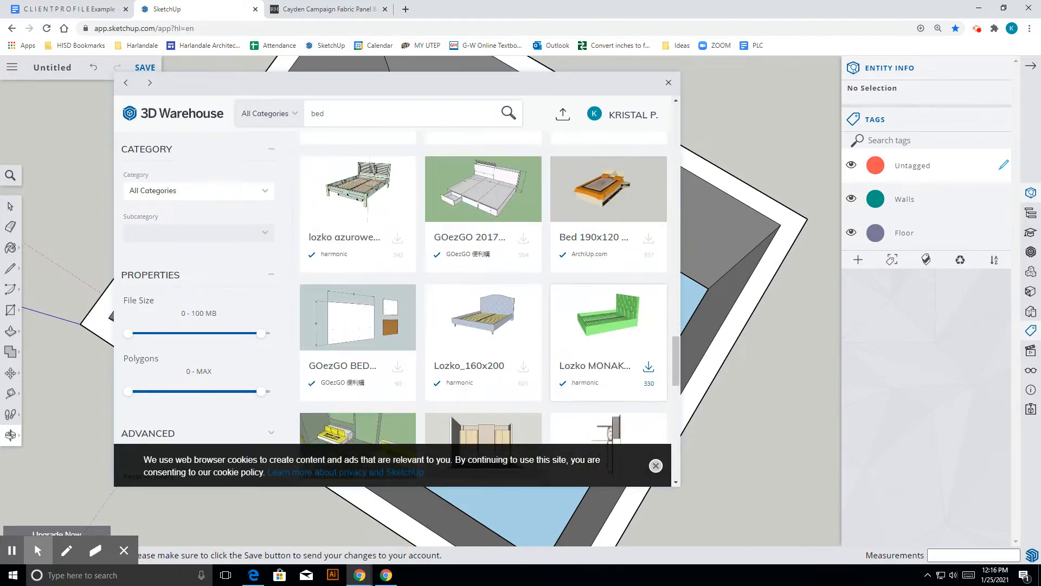
{"action": "scroll", "coordinate": [608, 326], "scroll_direction": "down", "scroll_amount": 8}
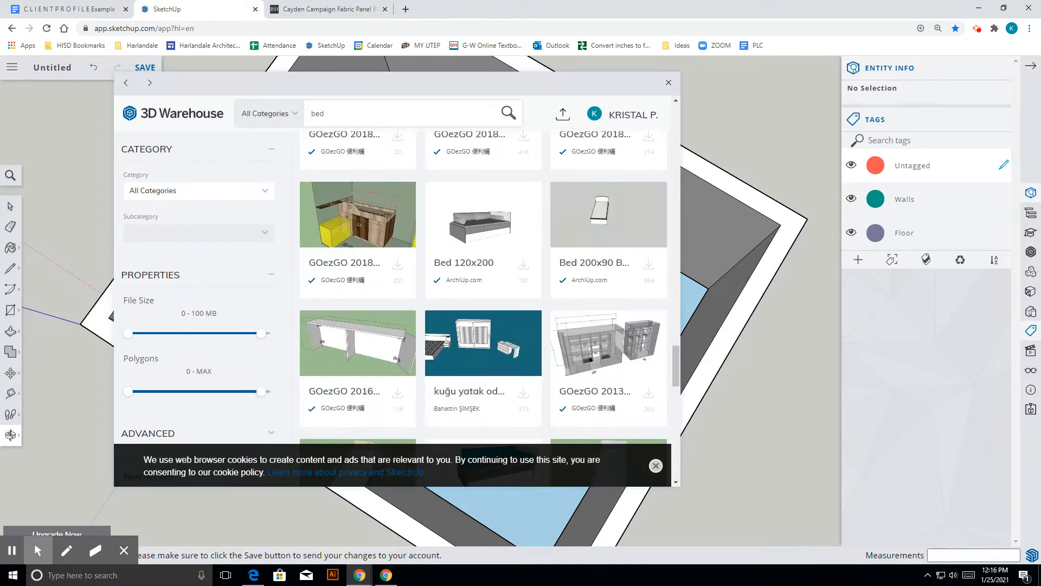
{"action": "scroll", "coordinate": [609, 326], "scroll_direction": "down", "scroll_amount": 10}
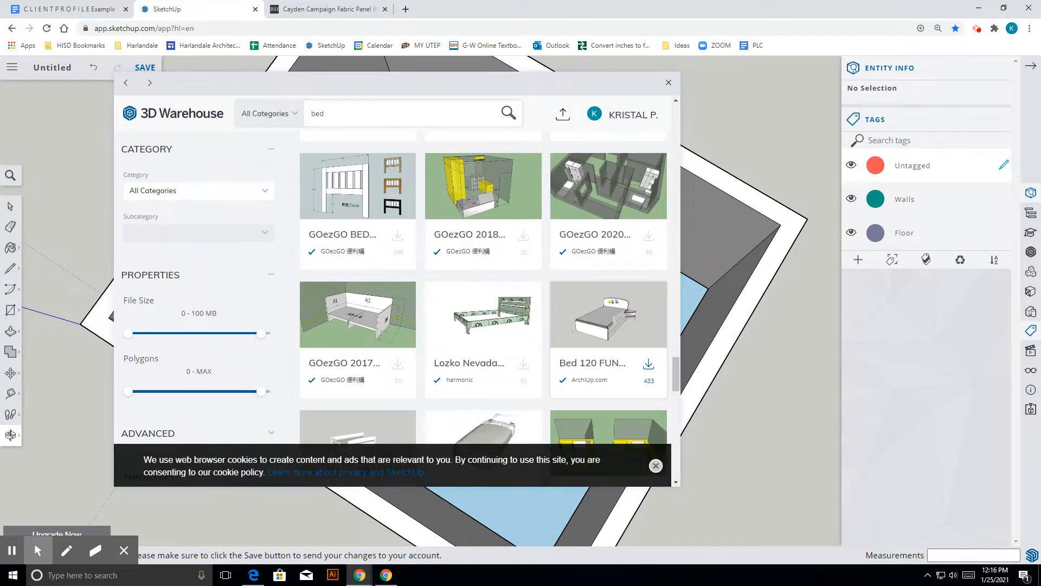
{"action": "scroll", "coordinate": [609, 325], "scroll_direction": "down", "scroll_amount": 5}
{"action": "scroll", "coordinate": [608, 326], "scroll_direction": "up", "scroll_amount": 5}
- Copy the product name "CAYDEN CAMPAIGN FABRIC PANEL BED" from the product page and search the 3D Warehouse for it
{"action": "left_click", "coordinate": [313, 9]}
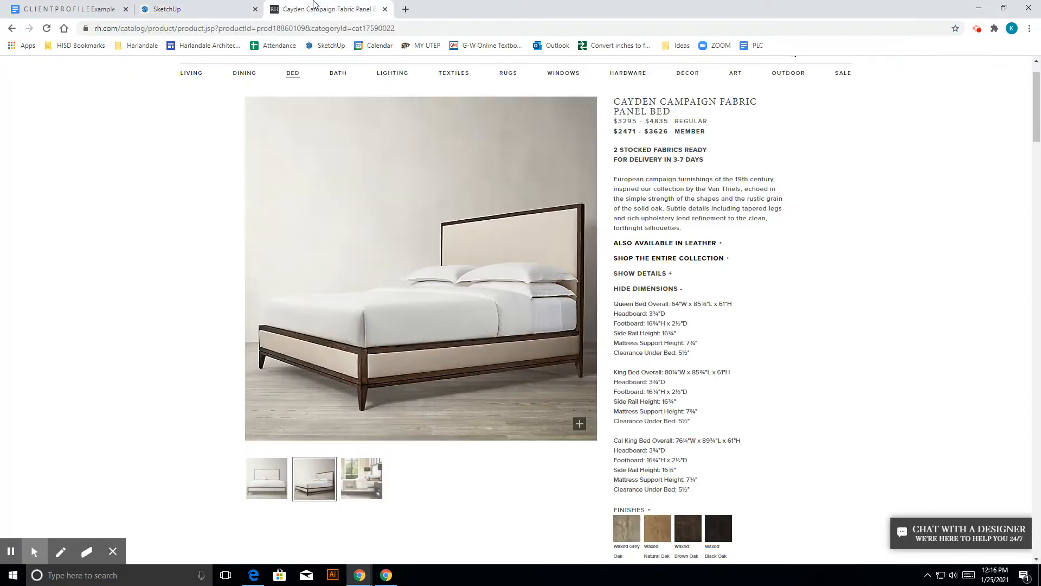
{"action": "left_click_drag", "start_coordinate": [672, 110], "coordinate": [617, 102]}
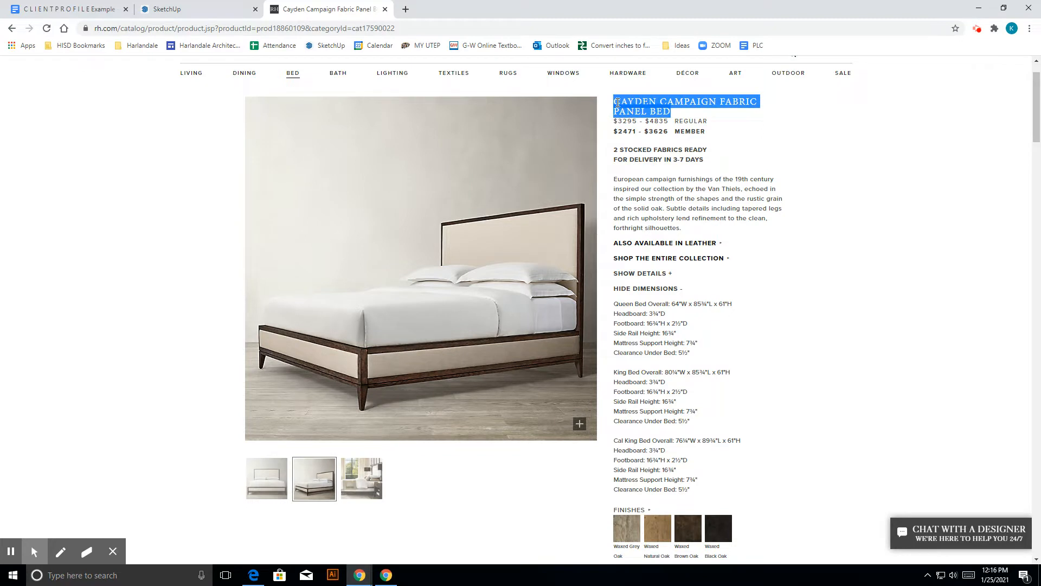
{"action": "right_click", "coordinate": [617, 103]}
{"action": "left_click", "coordinate": [644, 112]}
{"action": "left_click", "coordinate": [163, 9]}
{"action": "double_click", "coordinate": [327, 114]}
{"action": "right_click", "coordinate": [327, 114]}
{"action": "left_click", "coordinate": [356, 148]}
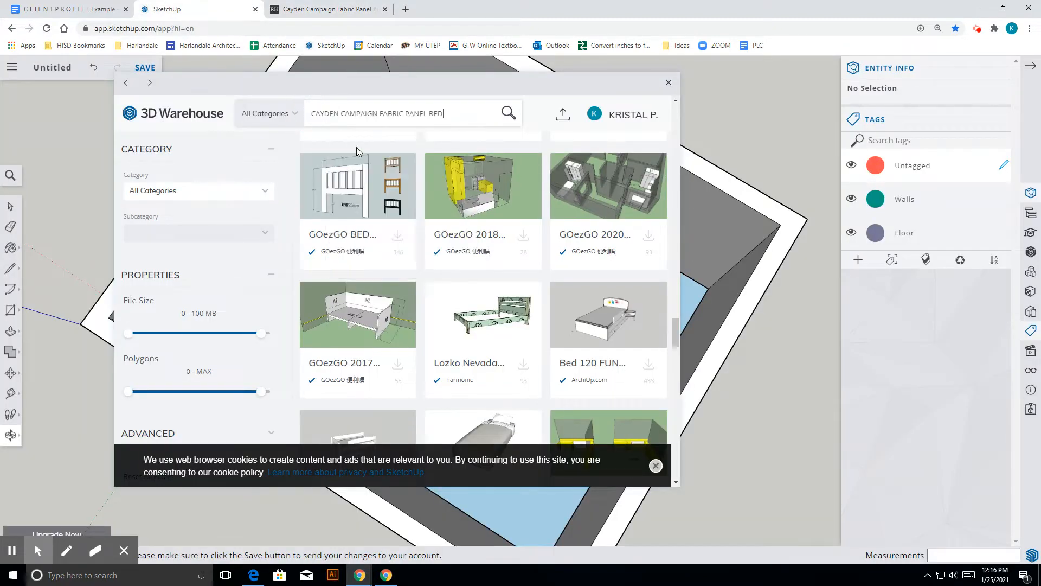
{"action": "key", "text": "Return"}
- Shorten the search to "CAYDEN BED" and check the models, collections and products results for it
{"action": "left_click", "coordinate": [455, 112]}
{"action": "left_click_drag", "start_coordinate": [444, 115], "coordinate": [342, 113]}
{"action": "left_click", "coordinate": [404, 113]}
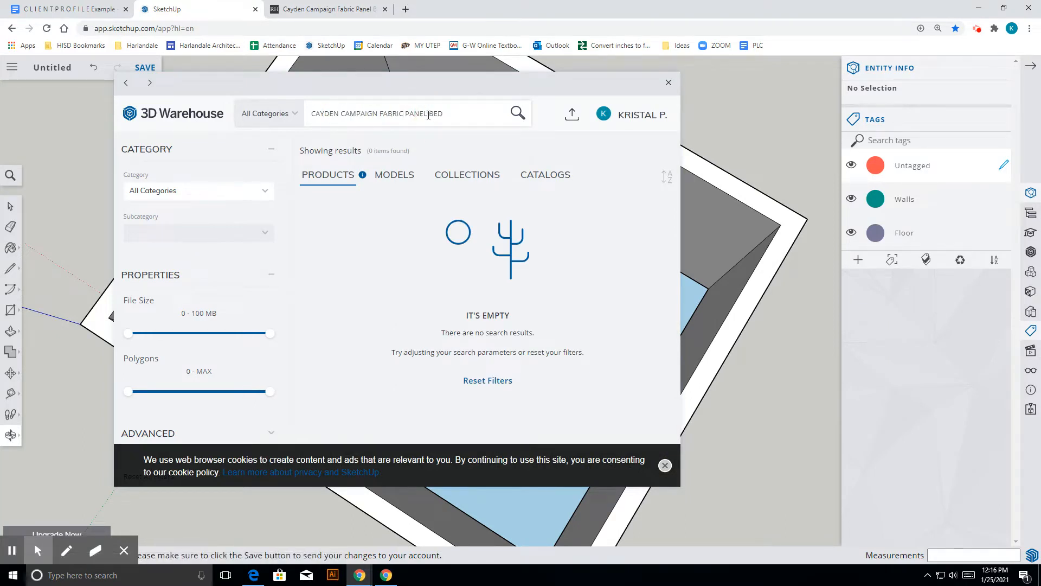
{"action": "left_click_drag", "start_coordinate": [428, 115], "coordinate": [340, 114]}
{"action": "key", "text": "BackSpace"}
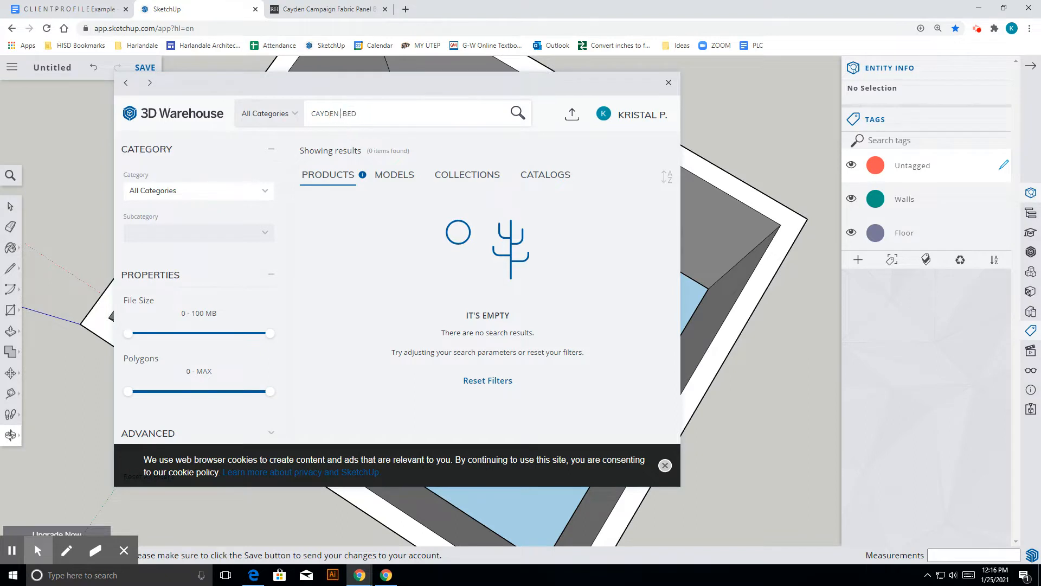
{"action": "left_click", "coordinate": [395, 176]}
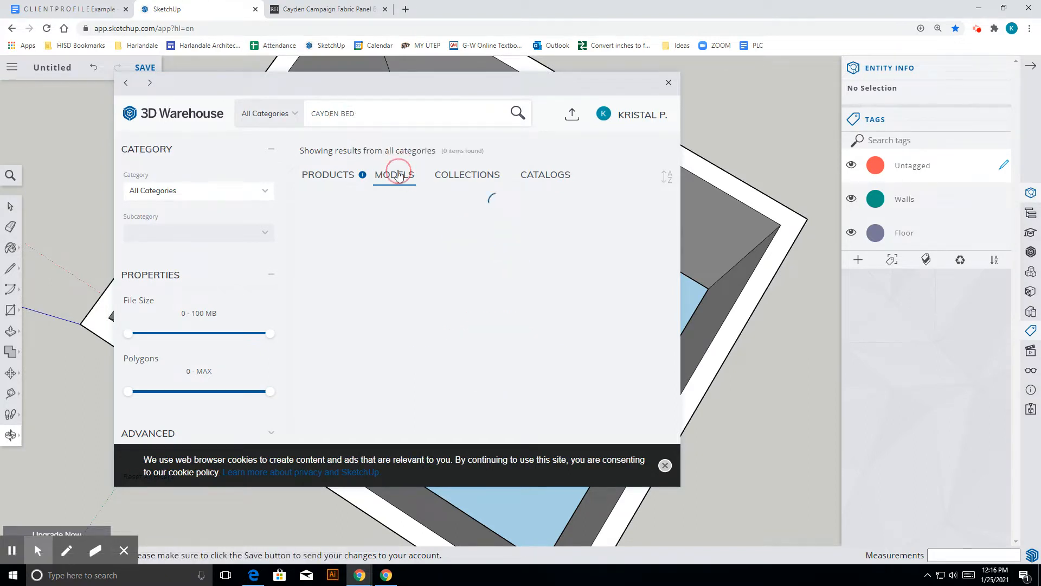
{"action": "left_click", "coordinate": [458, 180]}
{"action": "left_click", "coordinate": [358, 174]}
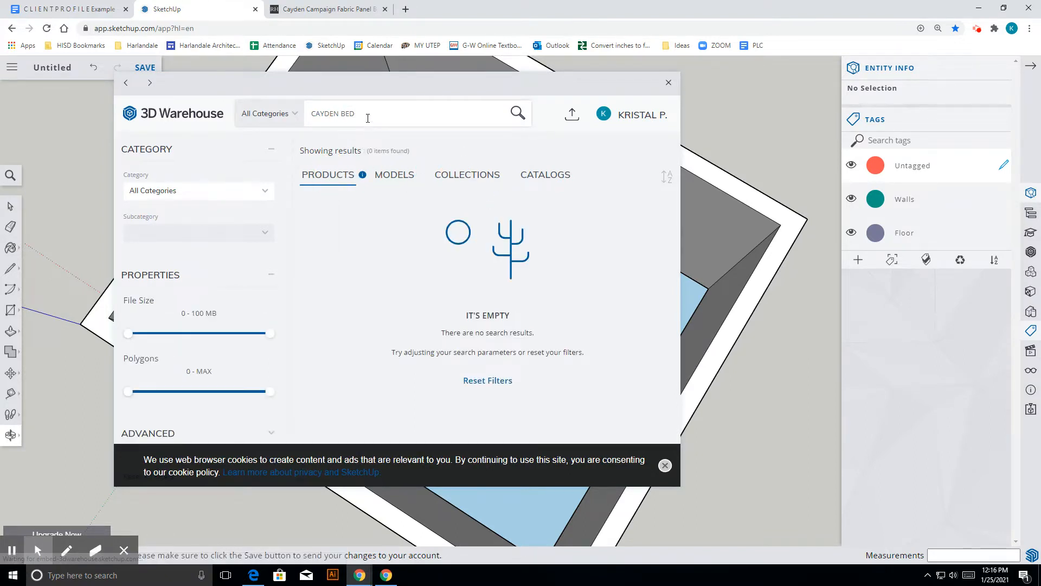
- Replace the search term with "bed" and run the 3D Warehouse search again
{"action": "left_click_drag", "start_coordinate": [365, 116], "coordinate": [305, 110]}
{"action": "type", "text": "bed"}
{"action": "key", "text": "Return"}
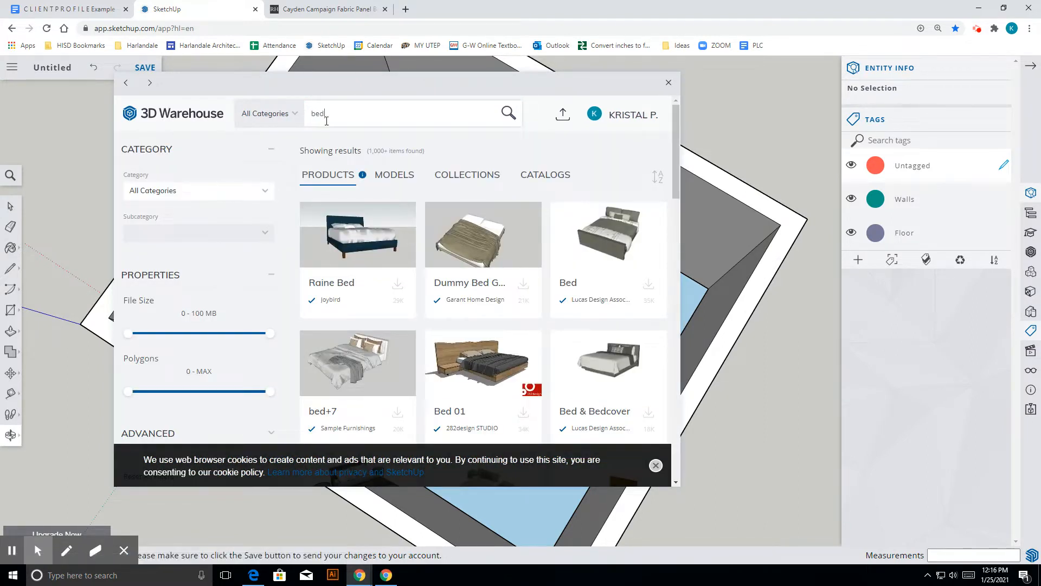
- Examine the product results for "bed" down to the end of the list for a similar panel bed
{"action": "scroll", "coordinate": [379, 293], "scroll_direction": "down", "scroll_amount": 5}
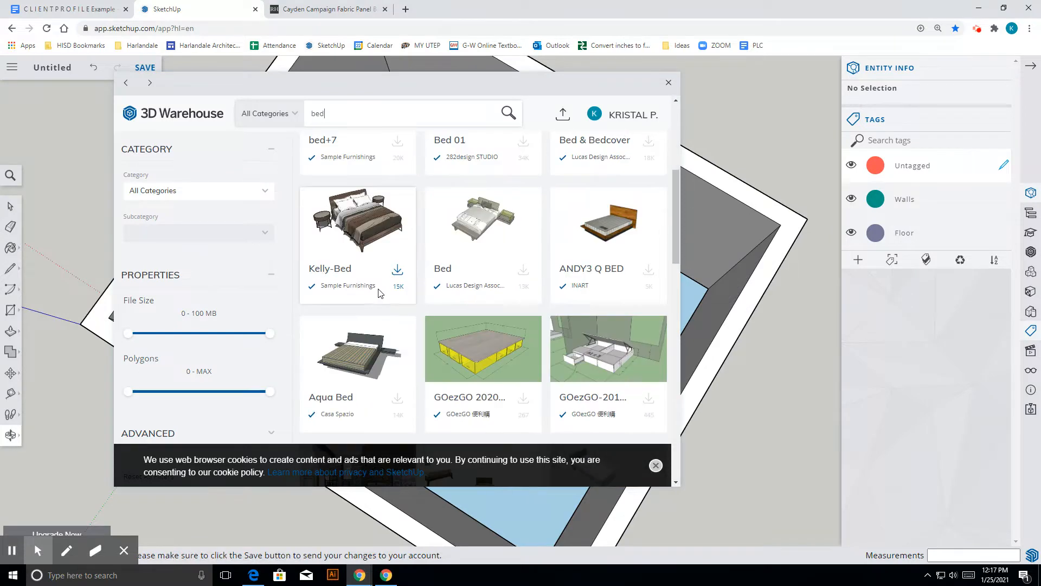
{"action": "scroll", "coordinate": [384, 294], "scroll_direction": "down", "scroll_amount": 10}
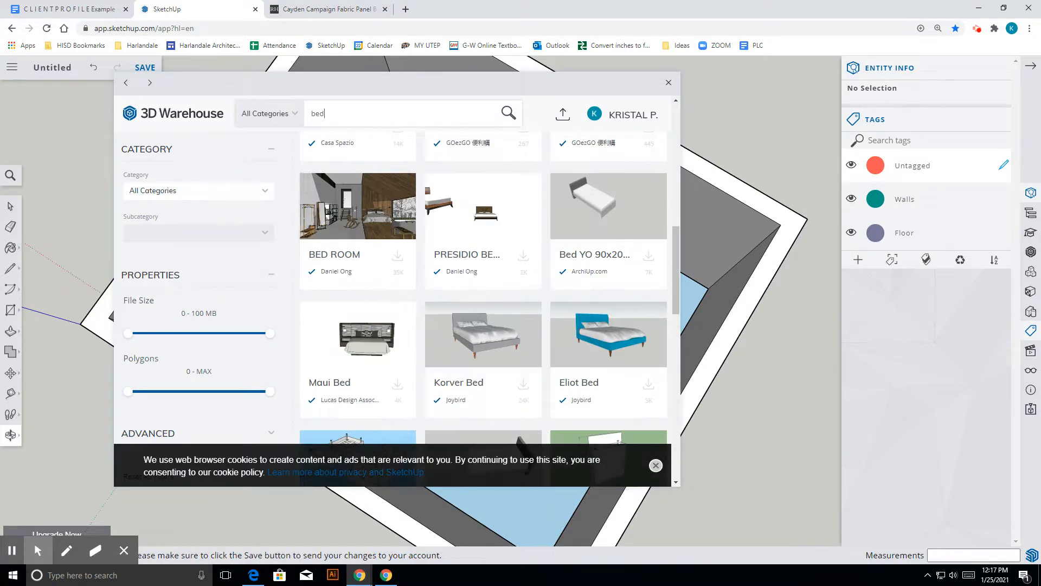
{"action": "scroll", "coordinate": [483, 287], "scroll_direction": "down", "scroll_amount": 5}
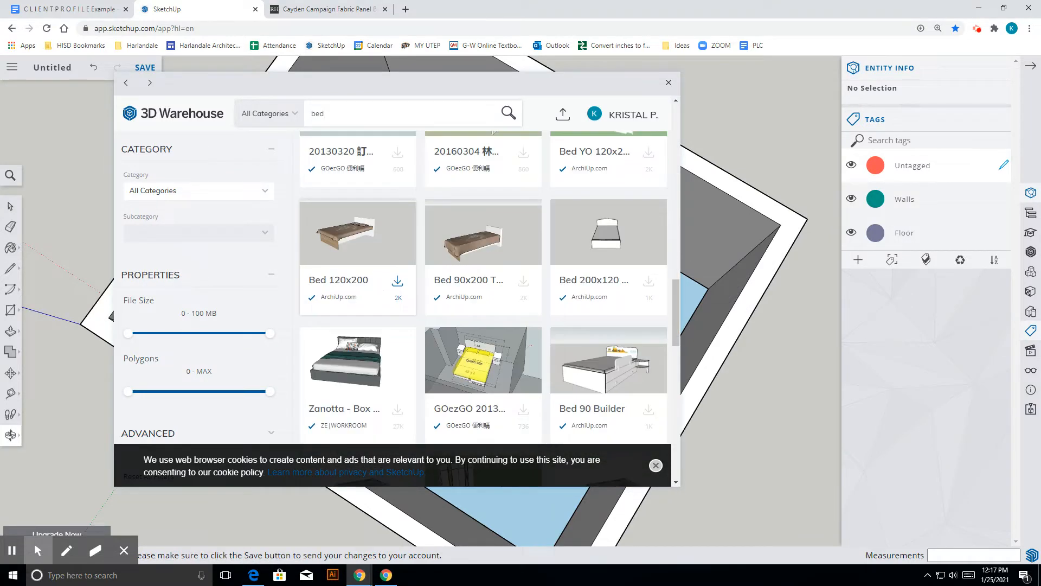
{"action": "scroll", "coordinate": [483, 288], "scroll_direction": "down", "scroll_amount": 5}
{"action": "scroll", "coordinate": [483, 287], "scroll_direction": "down", "scroll_amount": 5}
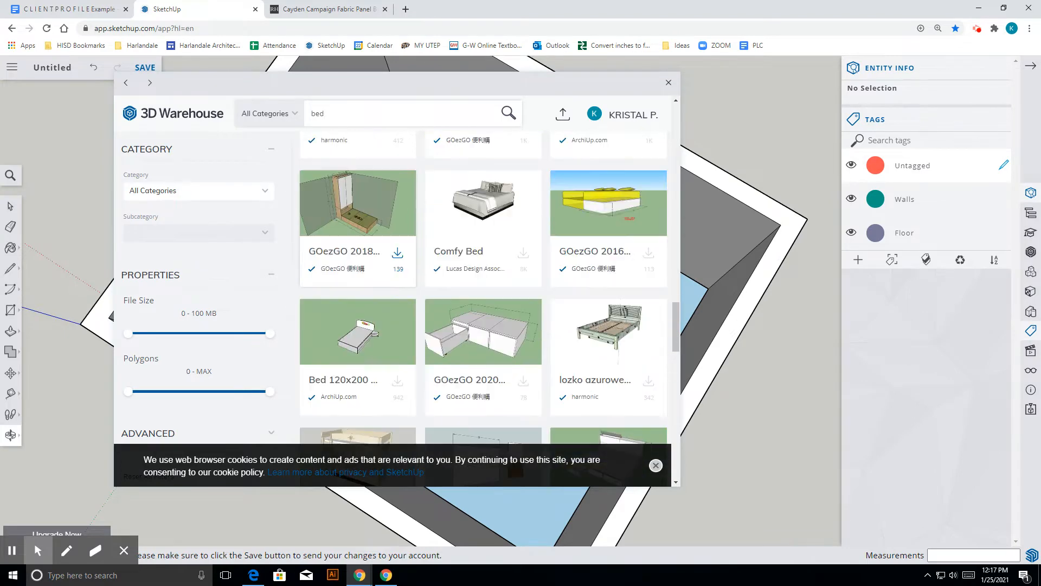
{"action": "scroll", "coordinate": [384, 288], "scroll_direction": "down", "scroll_amount": 5}
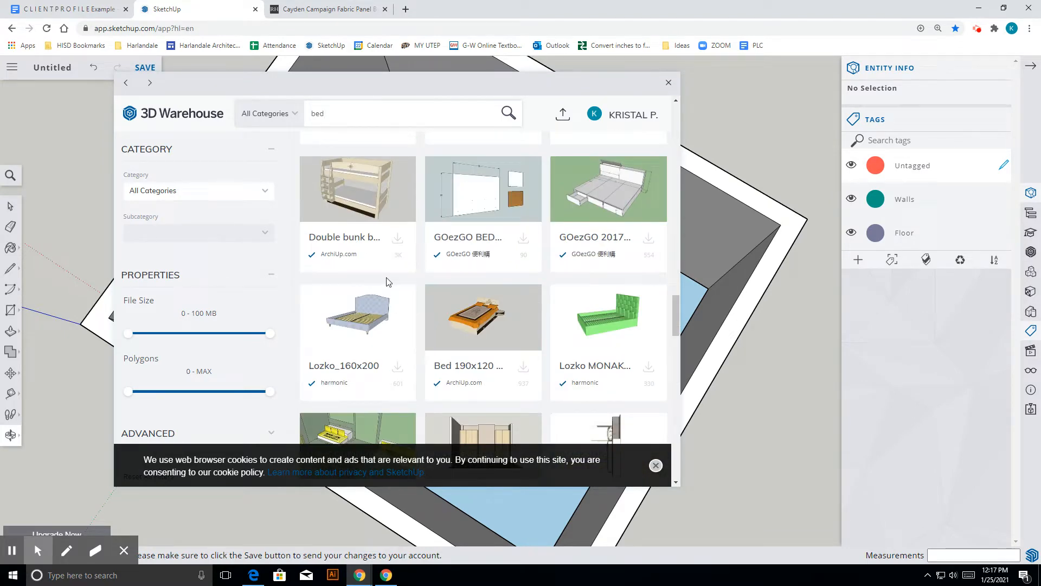
{"action": "scroll", "coordinate": [386, 283], "scroll_direction": "down", "scroll_amount": 4}
{"action": "scroll", "coordinate": [386, 281], "scroll_direction": "down", "scroll_amount": 10}
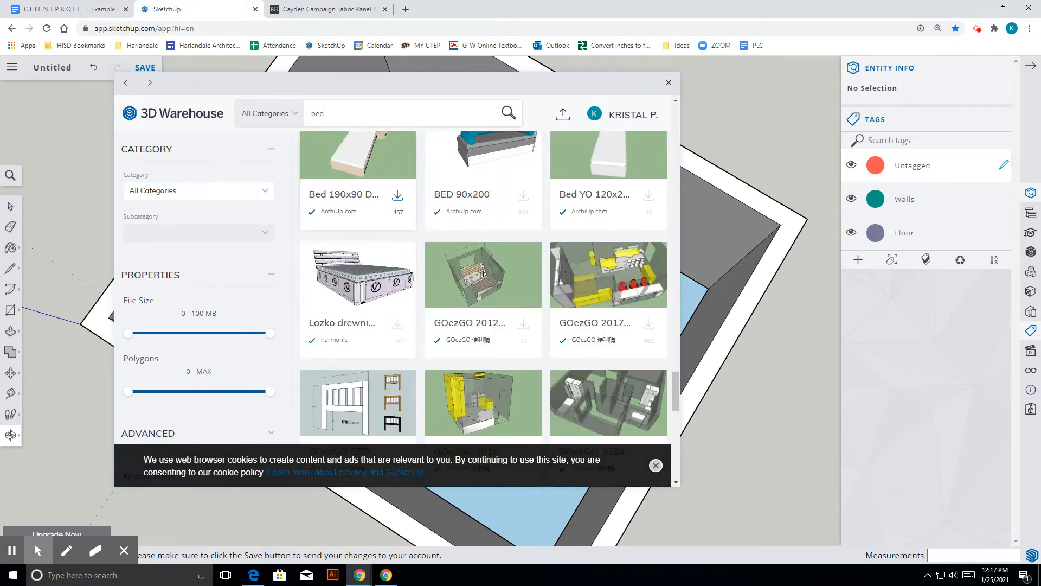
{"action": "scroll", "coordinate": [358, 304], "scroll_direction": "down", "scroll_amount": 12}
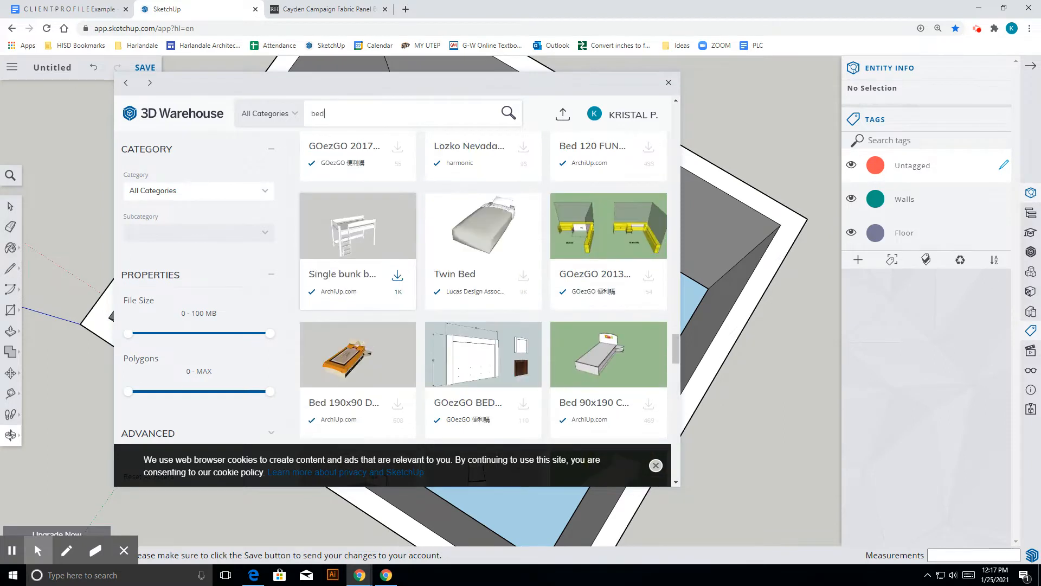
{"action": "scroll", "coordinate": [358, 293], "scroll_direction": "down", "scroll_amount": 8}
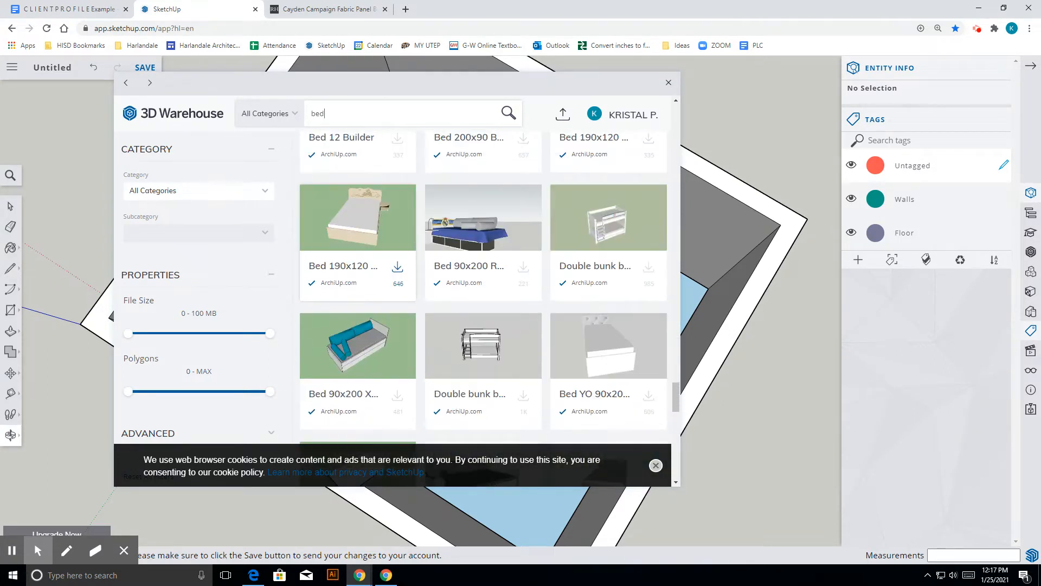
{"action": "scroll", "coordinate": [358, 292], "scroll_direction": "down", "scroll_amount": 6}
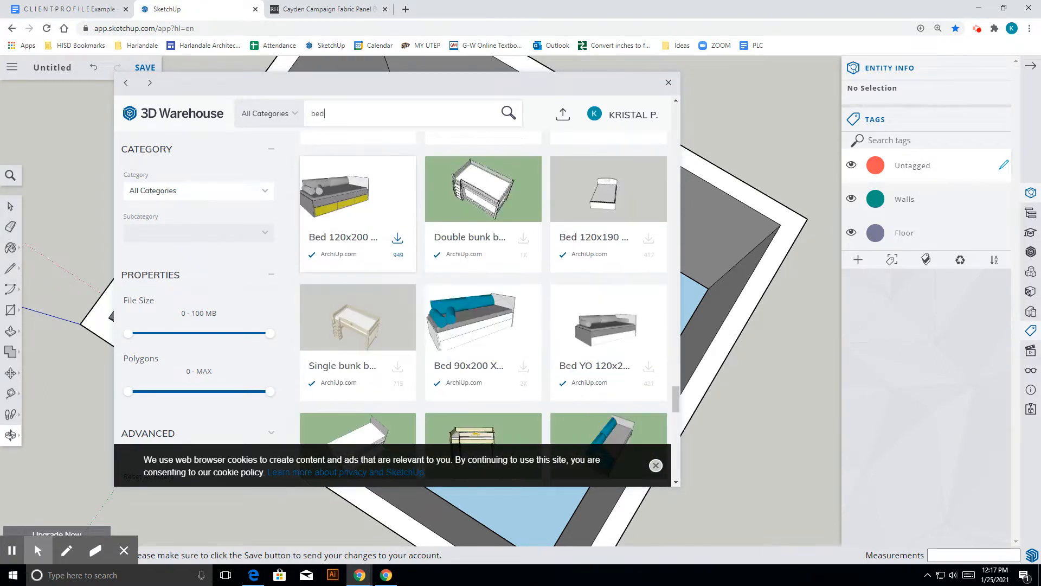
{"action": "scroll", "coordinate": [482, 304], "scroll_direction": "down", "scroll_amount": 5}
{"action": "scroll", "coordinate": [358, 293], "scroll_direction": "down", "scroll_amount": 5}
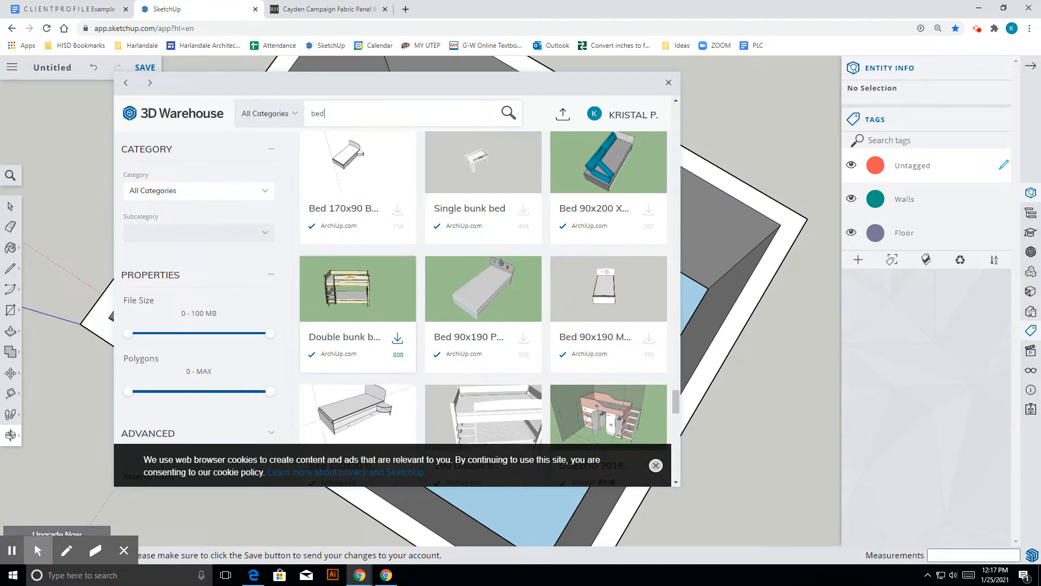
{"action": "scroll", "coordinate": [483, 293], "scroll_direction": "down", "scroll_amount": 5}
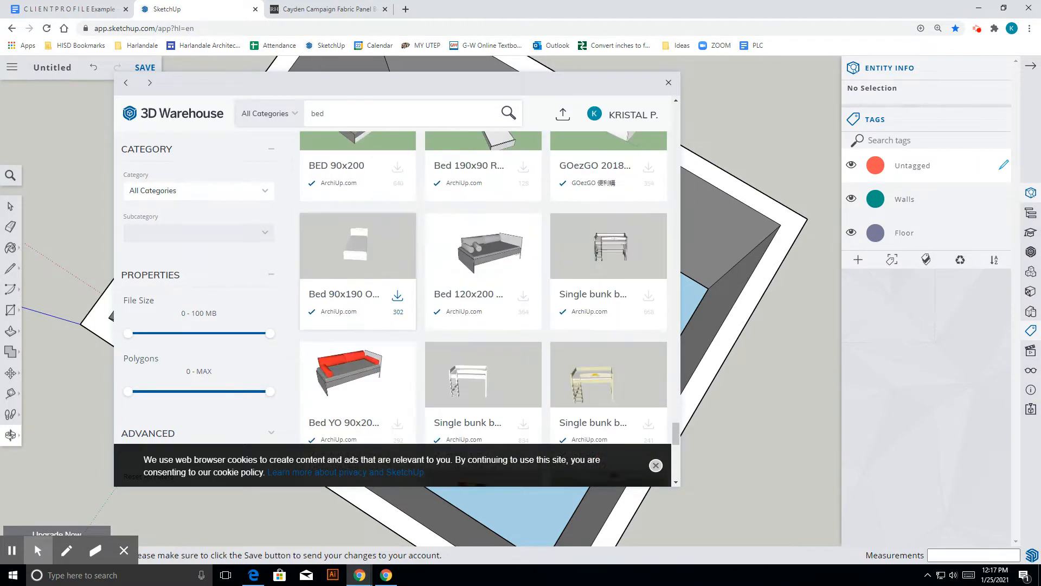
{"action": "scroll", "coordinate": [483, 293], "scroll_direction": "down", "scroll_amount": 10}
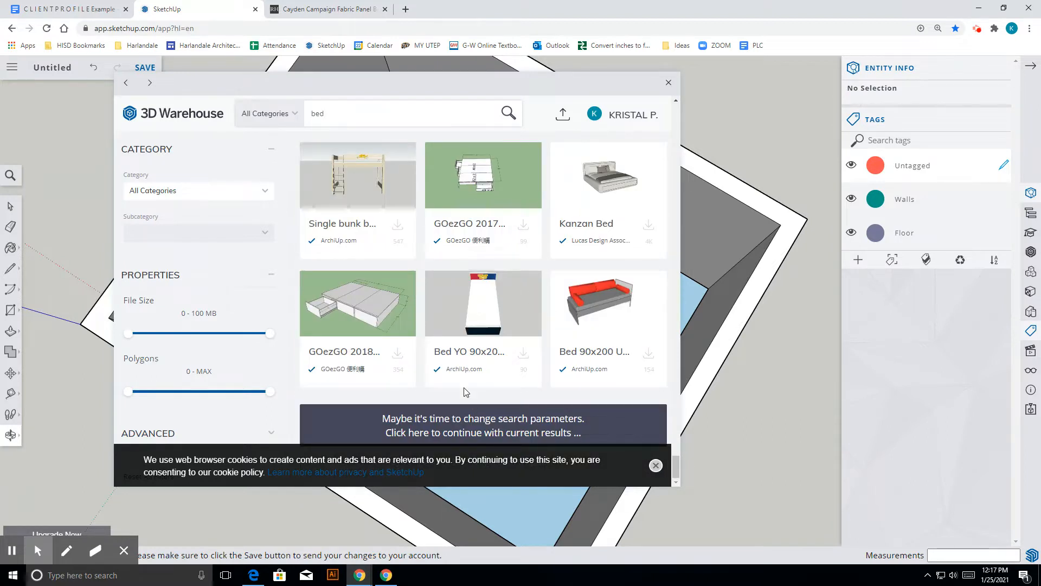
- Dismiss the cookie notice, continue with the current search results and look through the additional bed models
{"action": "left_click", "coordinate": [656, 467]}
{"action": "left_click", "coordinate": [482, 429]}
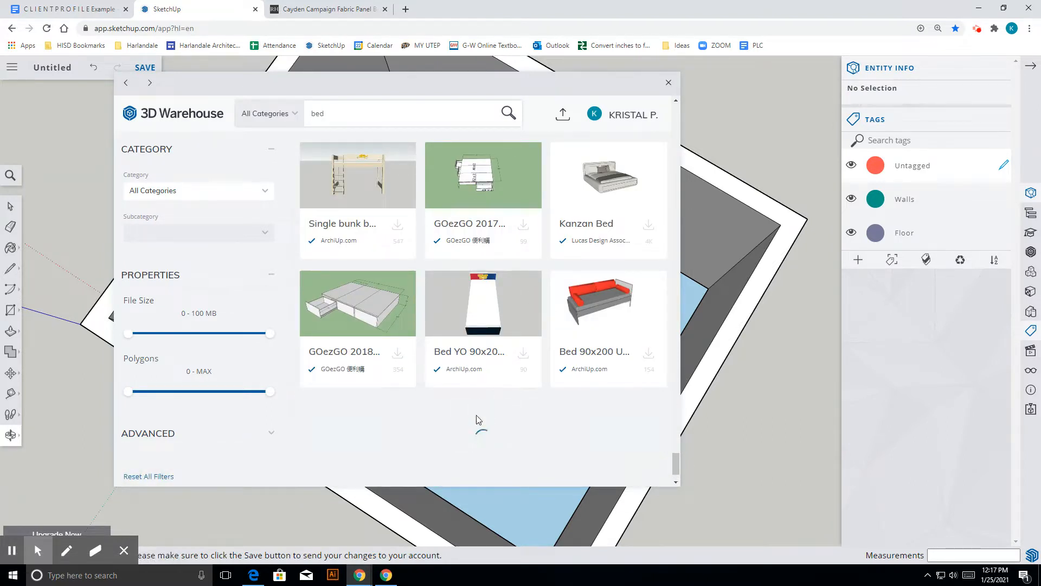
{"action": "scroll", "coordinate": [388, 339], "scroll_direction": "down", "scroll_amount": 4}
{"action": "scroll", "coordinate": [388, 339], "scroll_direction": "down", "scroll_amount": 10}
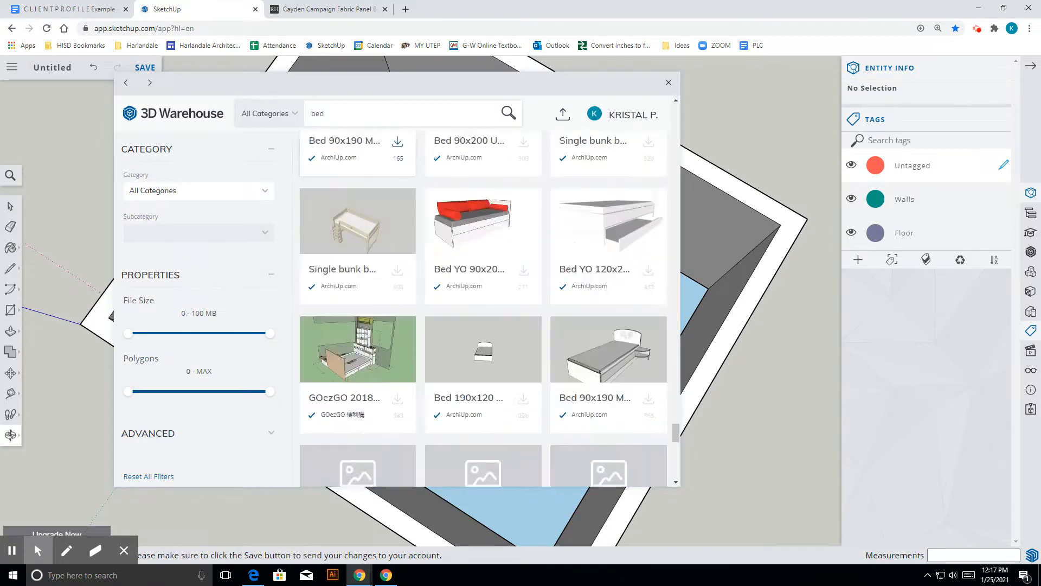
- Look further through the bed results and compare the [Square Roots] Kulu SS Bed with the reference panel bed on the product page
{"action": "scroll", "coordinate": [368, 278], "scroll_direction": "down", "scroll_amount": 15}
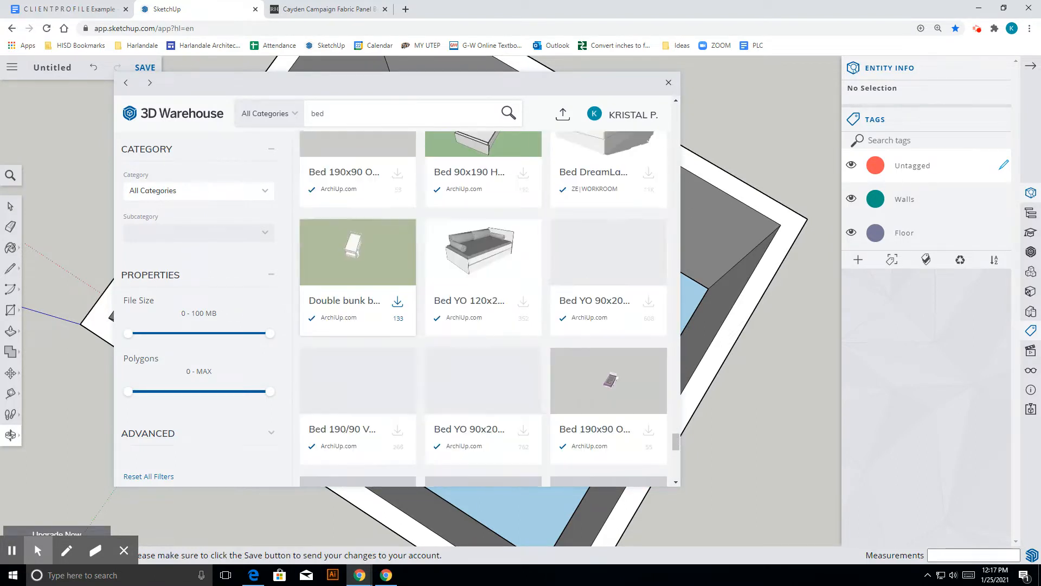
{"action": "scroll", "coordinate": [368, 331], "scroll_direction": "down", "scroll_amount": 5}
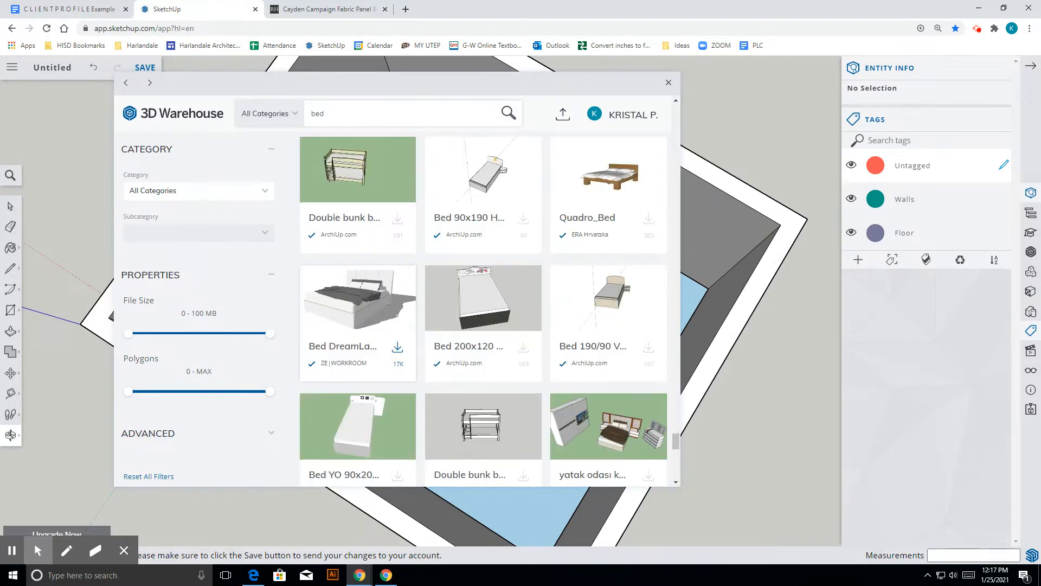
{"action": "scroll", "coordinate": [368, 332], "scroll_direction": "down", "scroll_amount": 1}
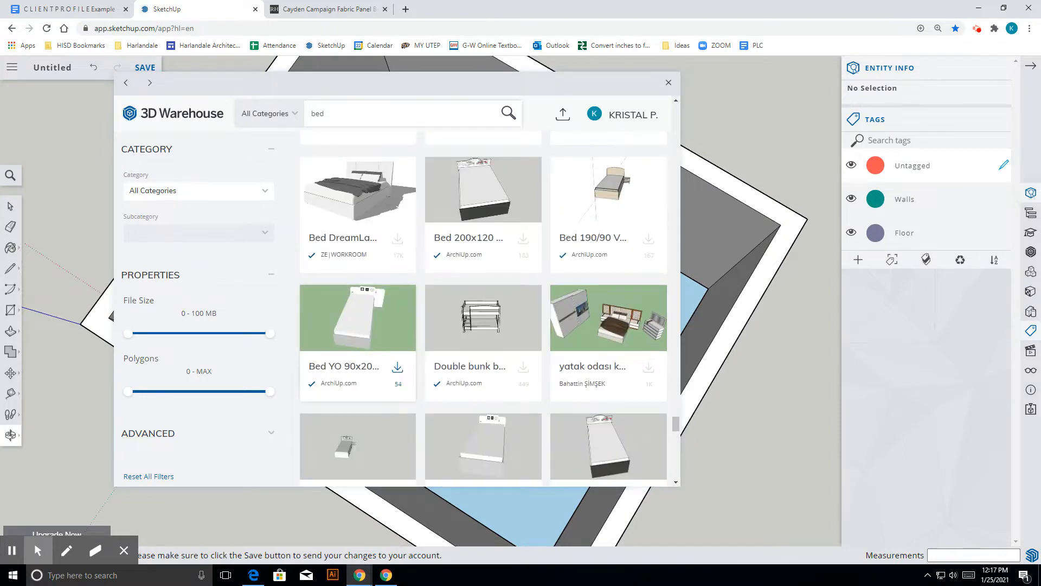
{"action": "scroll", "coordinate": [358, 347], "scroll_direction": "down", "scroll_amount": 15}
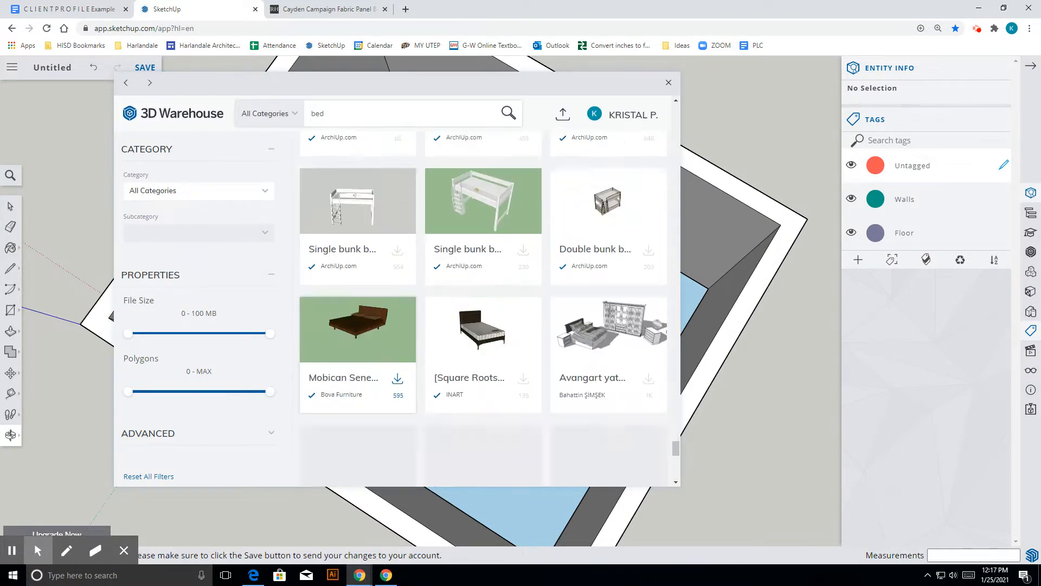
{"action": "scroll", "coordinate": [326, 172], "scroll_direction": "down", "scroll_amount": 1}
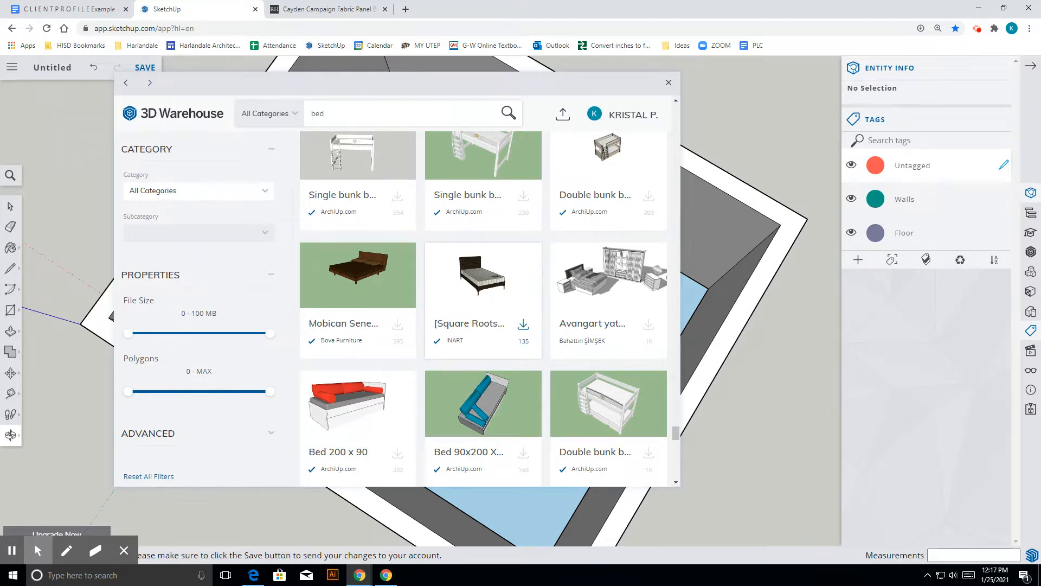
{"action": "left_click", "coordinate": [483, 279]}
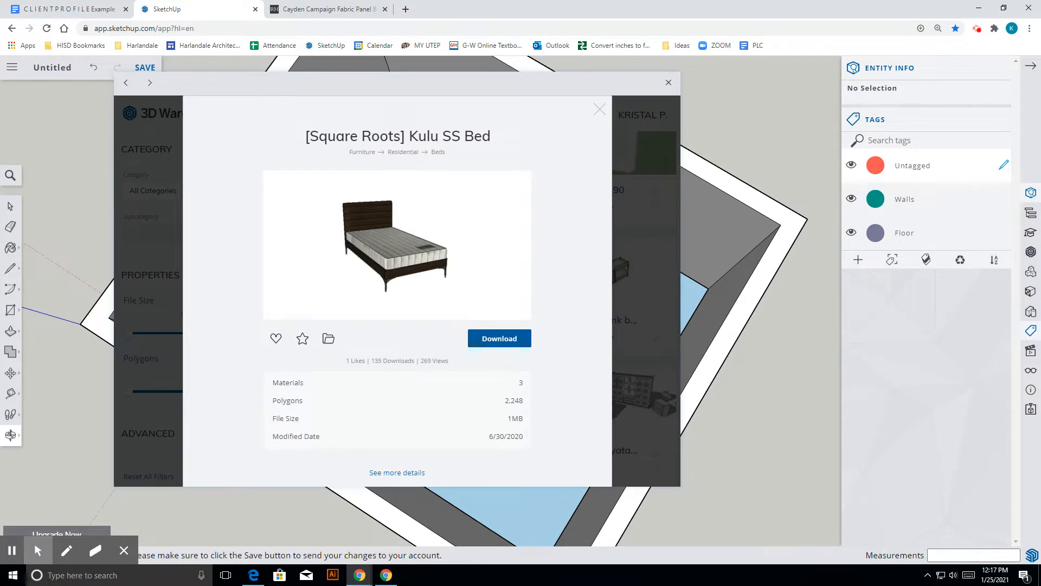
{"action": "left_click", "coordinate": [328, 4]}
{"action": "left_click", "coordinate": [213, 10]}
{"action": "left_click", "coordinate": [630, 116]}
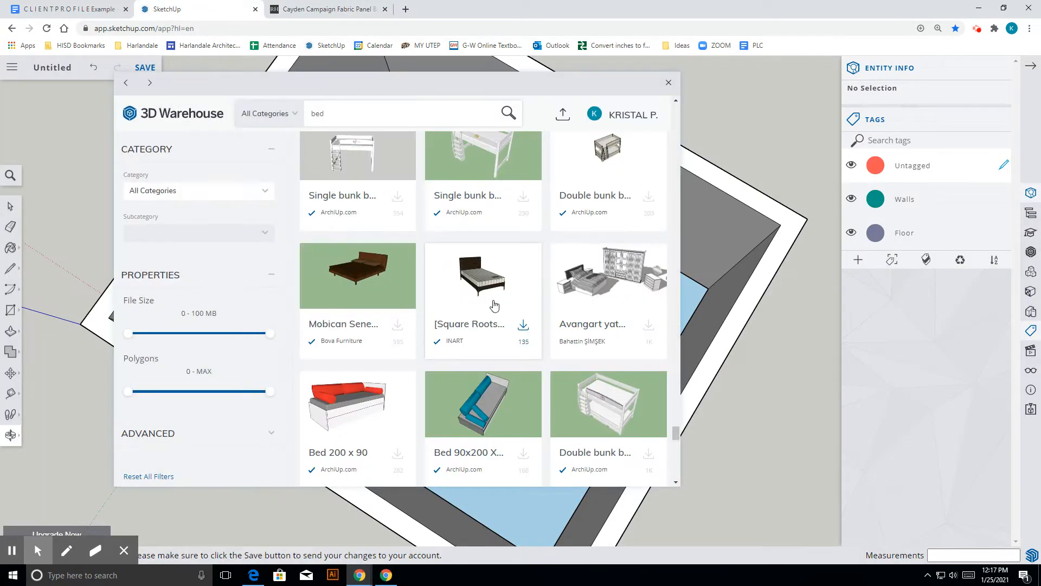
- Continue through the bed results and compare the Dummy Bed model with the reference panel bed on the product page
{"action": "scroll", "coordinate": [493, 305], "scroll_direction": "down", "scroll_amount": 5}
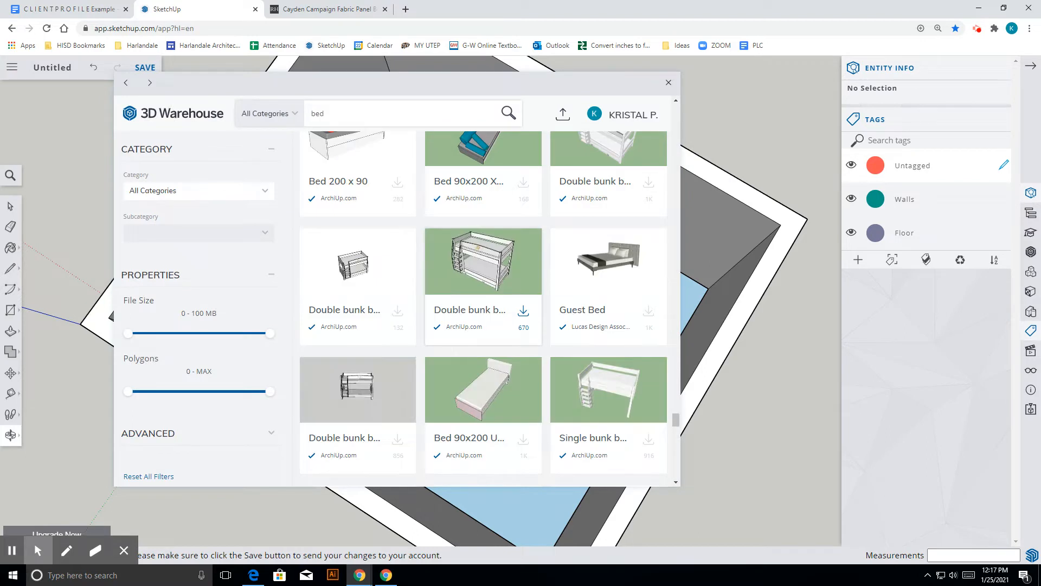
{"action": "scroll", "coordinate": [483, 293], "scroll_direction": "down", "scroll_amount": 5}
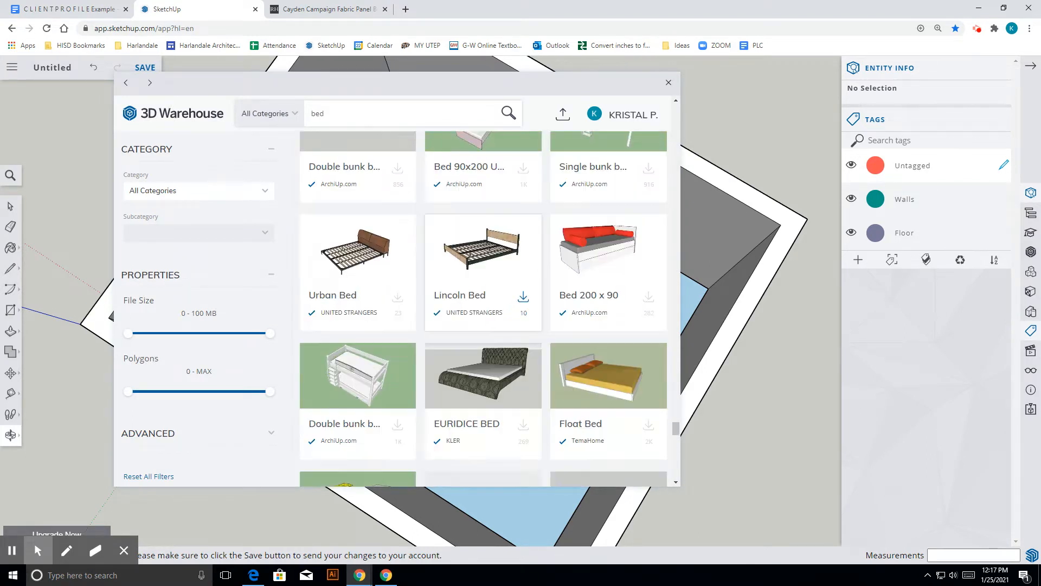
{"action": "scroll", "coordinate": [488, 304], "scroll_direction": "down", "scroll_amount": 4}
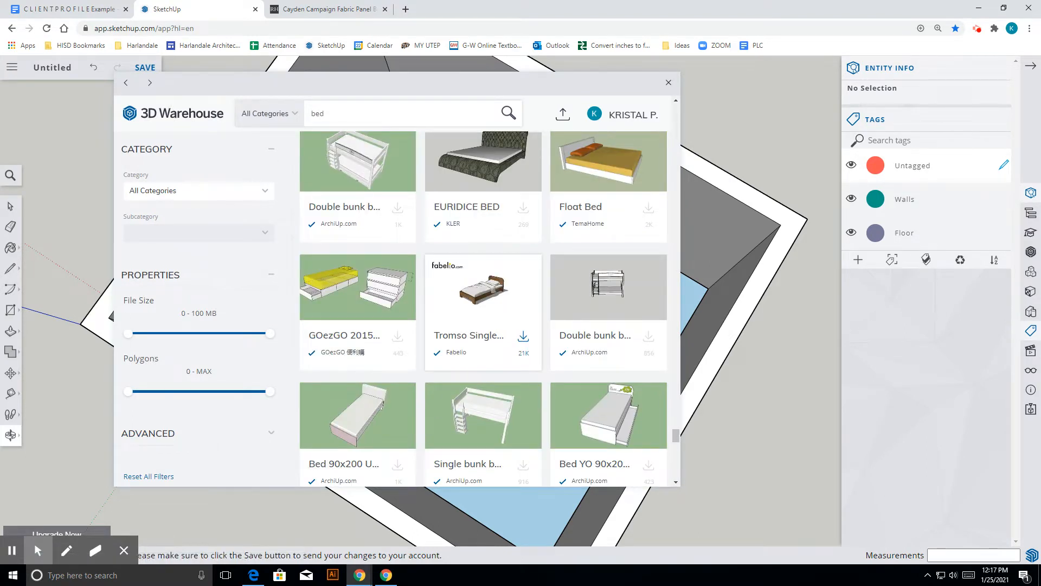
{"action": "scroll", "coordinate": [484, 326], "scroll_direction": "down", "scroll_amount": 4}
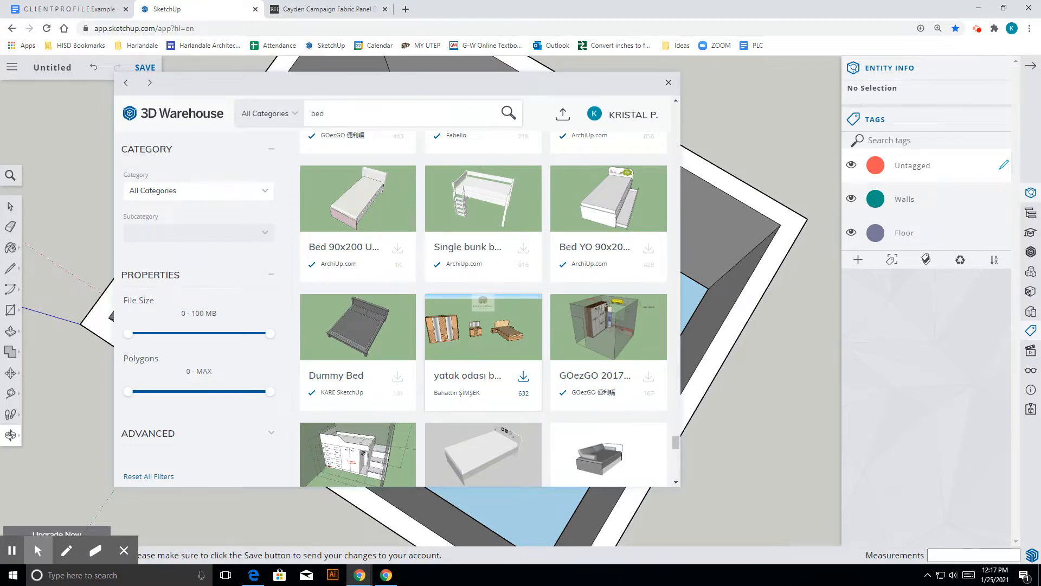
{"action": "left_click", "coordinate": [363, 313]}
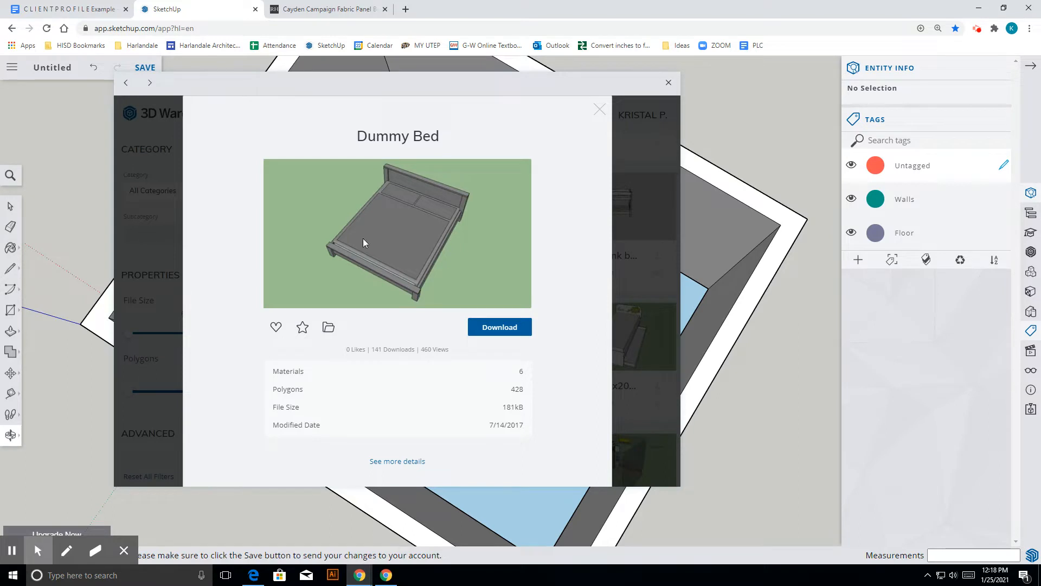
{"action": "left_click", "coordinate": [362, 6]}
{"action": "left_click", "coordinate": [199, 7]}
{"action": "left_click", "coordinate": [600, 110]}
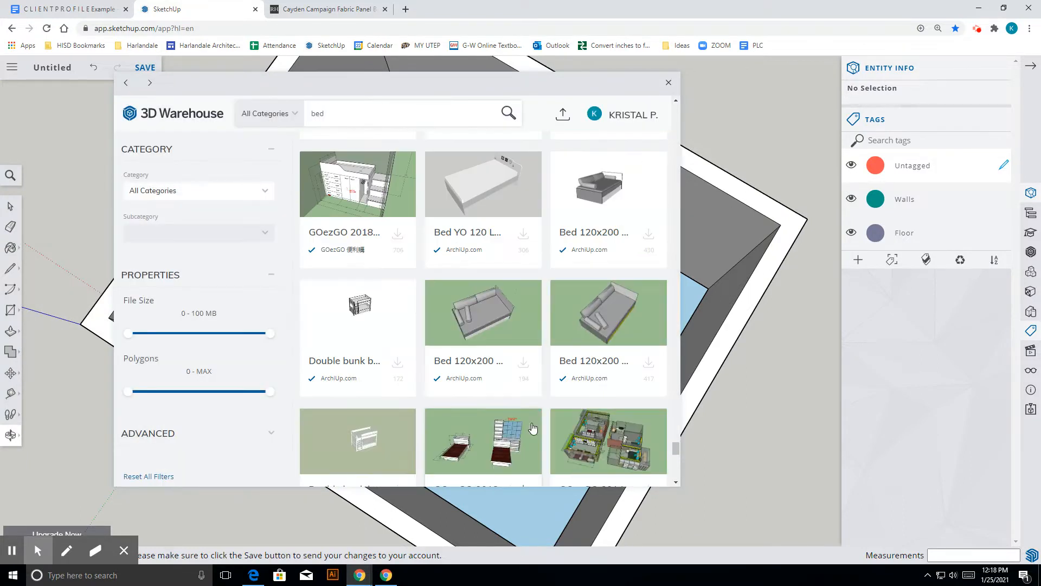
- Examine more of the bed results for a framed panel bed and recheck the Cayden Campaign bed's product photo
{"action": "scroll", "coordinate": [483, 309], "scroll_direction": "down", "scroll_amount": 5}
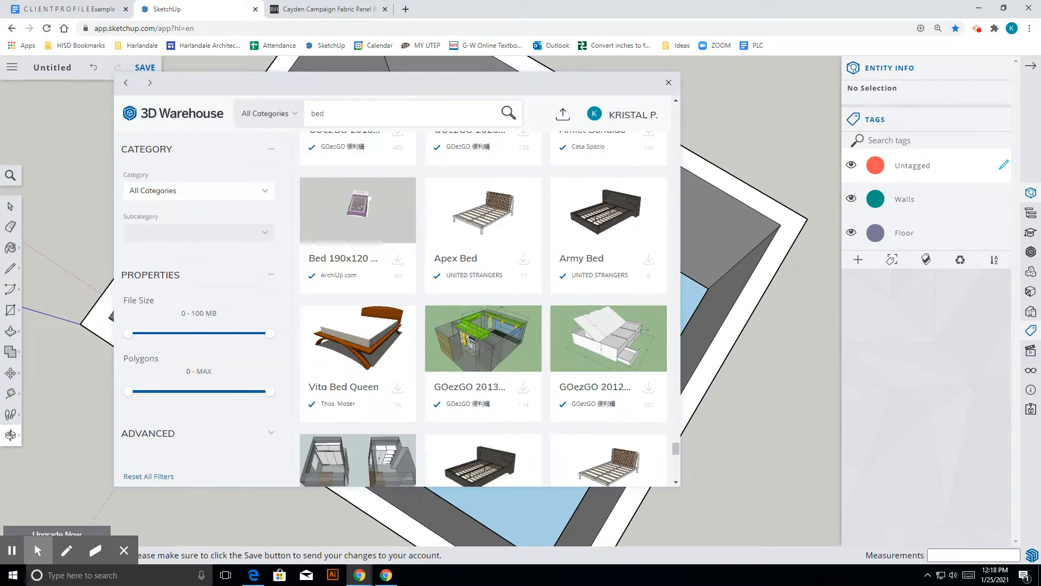
{"action": "scroll", "coordinate": [483, 379], "scroll_direction": "down", "scroll_amount": 2}
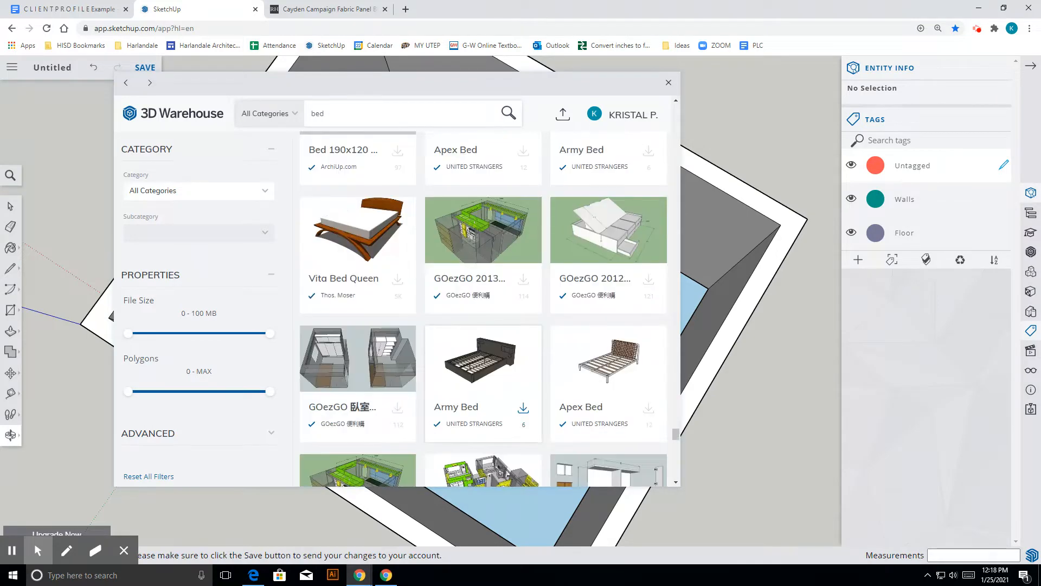
{"action": "scroll", "coordinate": [495, 337], "scroll_direction": "down", "scroll_amount": 10}
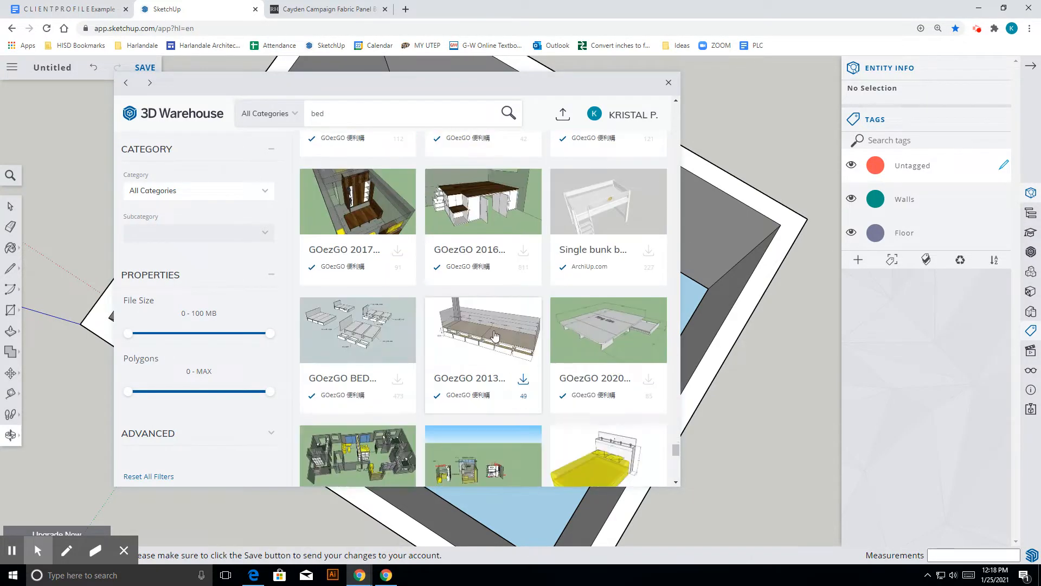
{"action": "scroll", "coordinate": [495, 336], "scroll_direction": "down", "scroll_amount": 4}
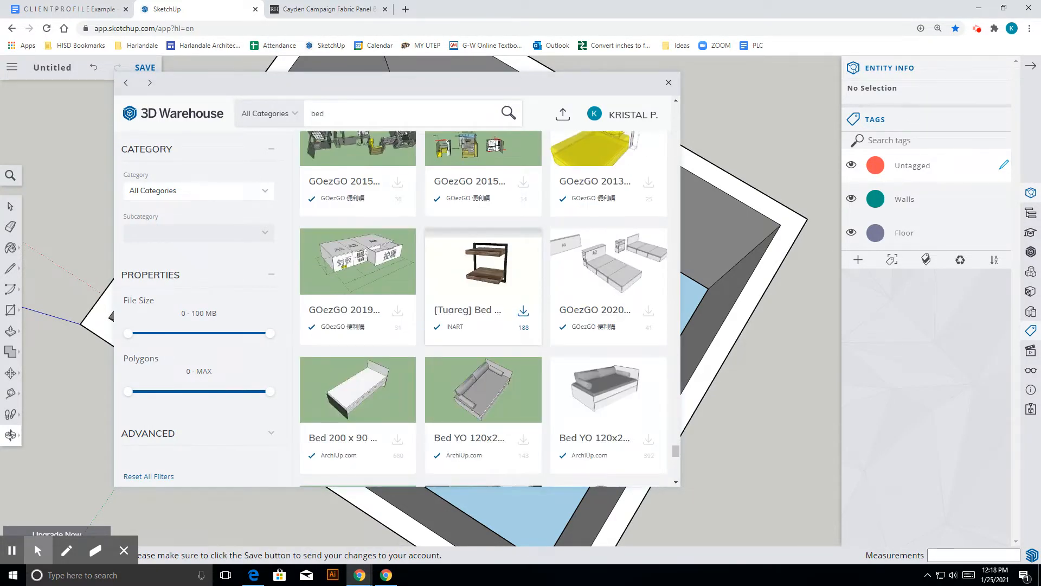
{"action": "scroll", "coordinate": [483, 325], "scroll_direction": "down", "scroll_amount": 12}
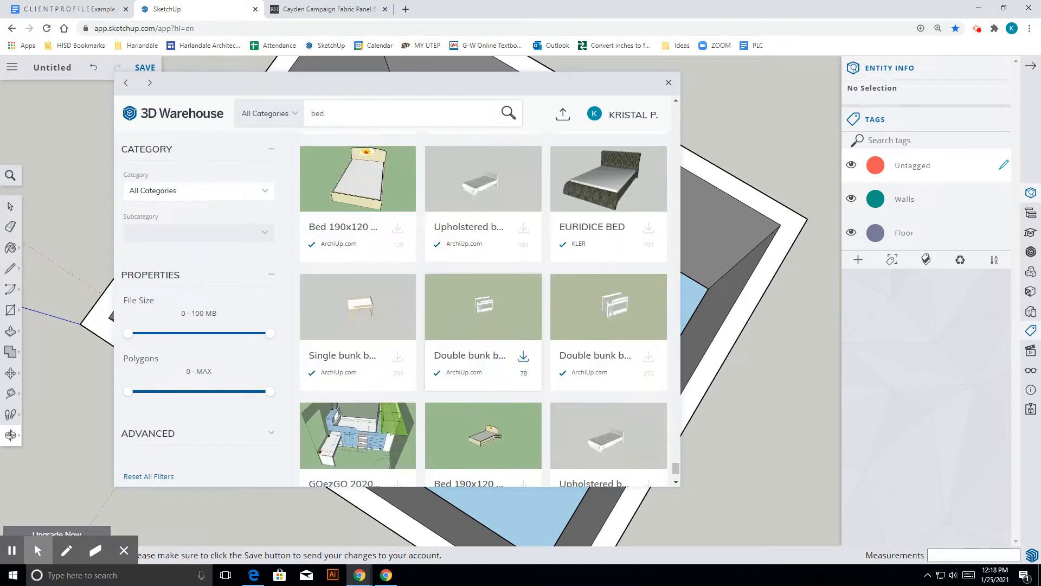
{"action": "scroll", "coordinate": [524, 358], "scroll_direction": "down", "scroll_amount": 3}
{"action": "left_click", "coordinate": [467, 429]}
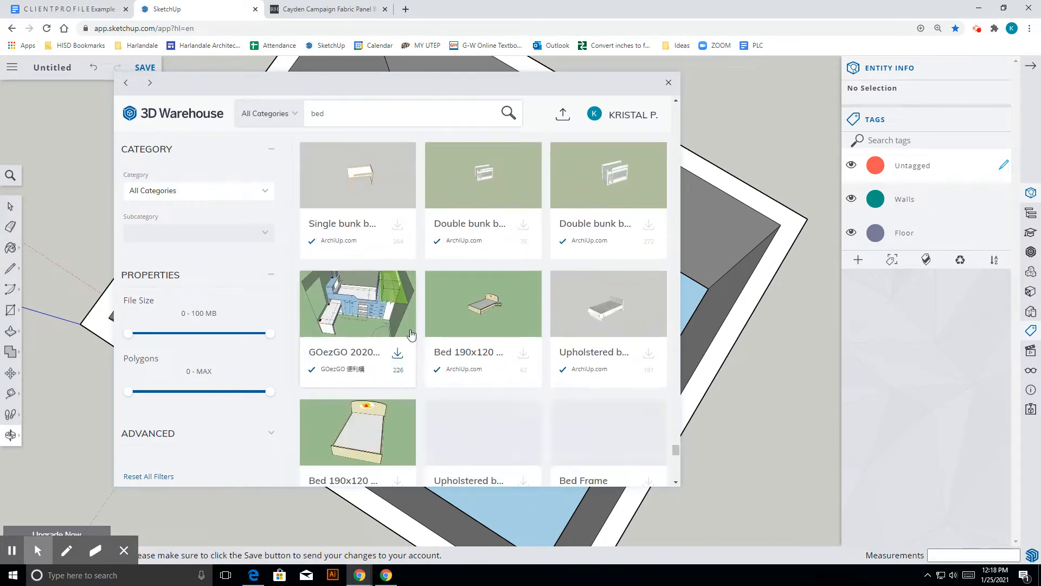
{"action": "scroll", "coordinate": [411, 335], "scroll_direction": "down", "scroll_amount": 5}
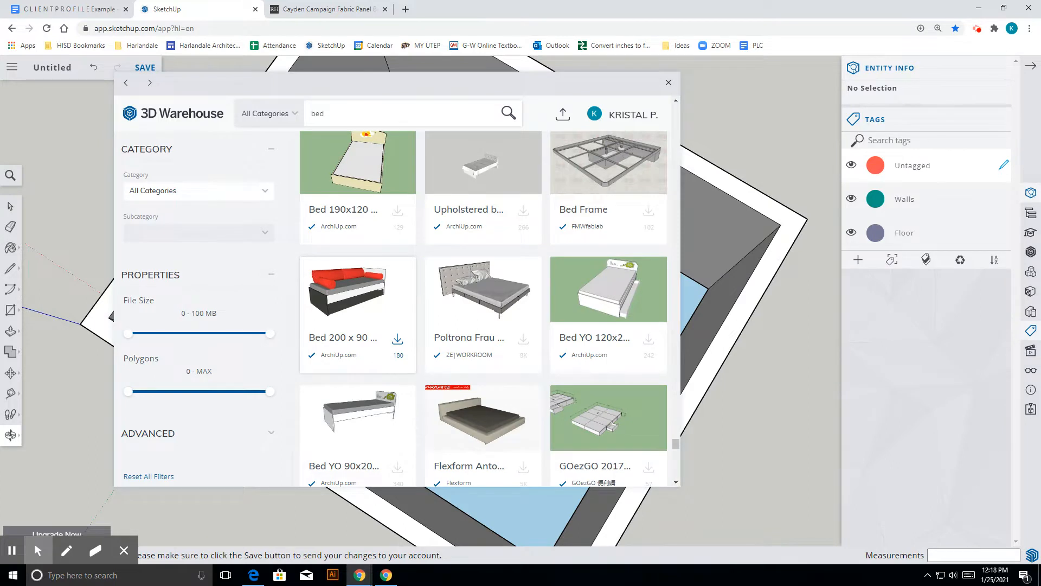
{"action": "scroll", "coordinate": [379, 325], "scroll_direction": "down", "scroll_amount": 5}
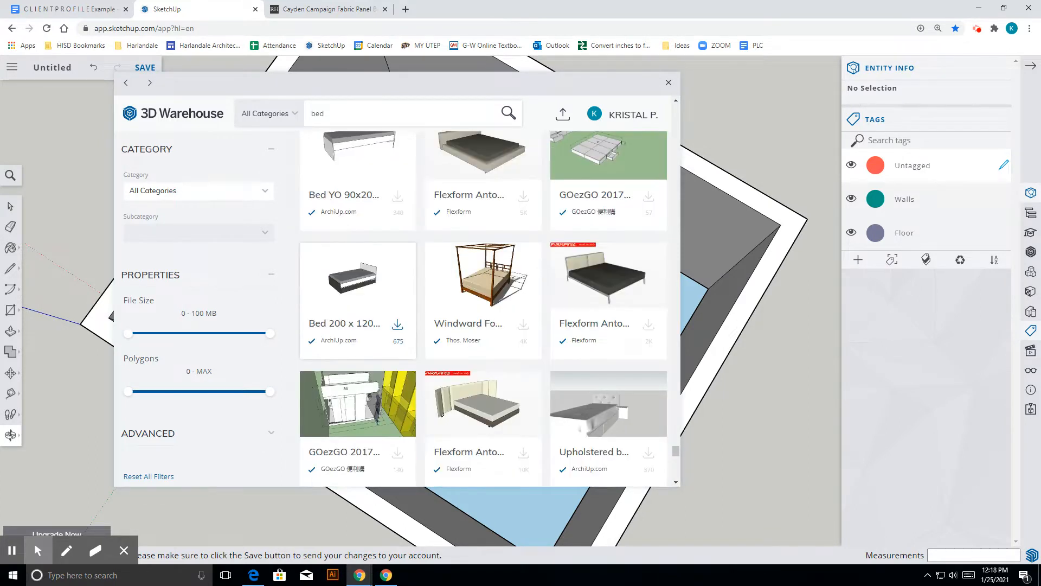
{"action": "scroll", "coordinate": [358, 325], "scroll_direction": "down", "scroll_amount": 6}
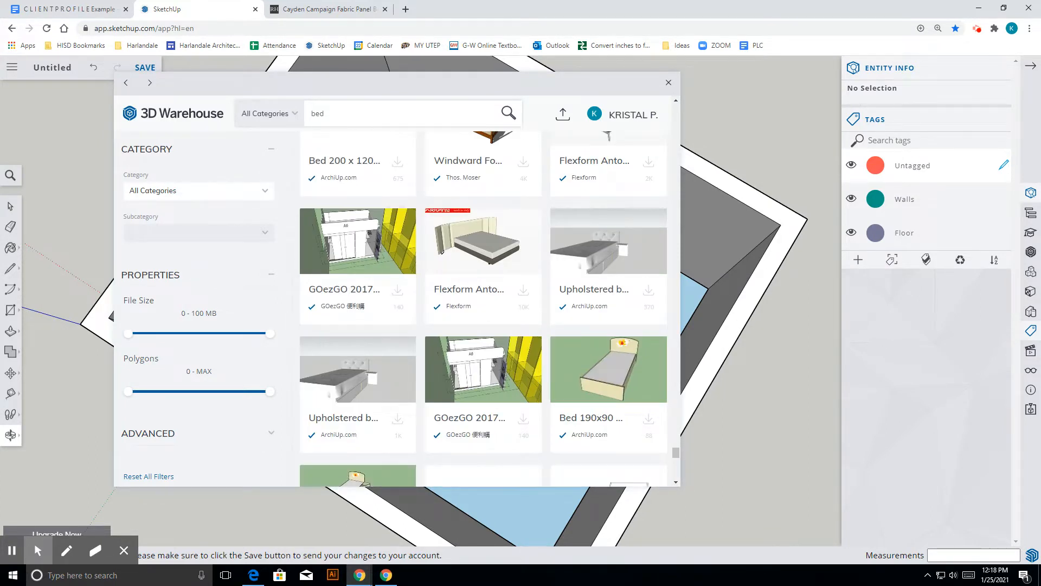
{"action": "scroll", "coordinate": [358, 369], "scroll_direction": "down", "scroll_amount": 2}
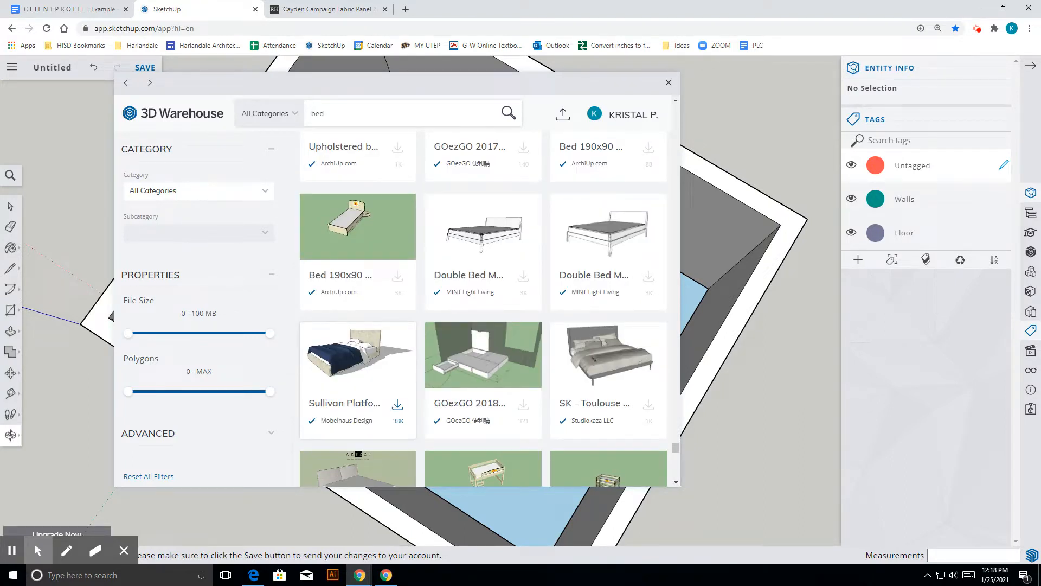
{"action": "left_click", "coordinate": [303, 5]}
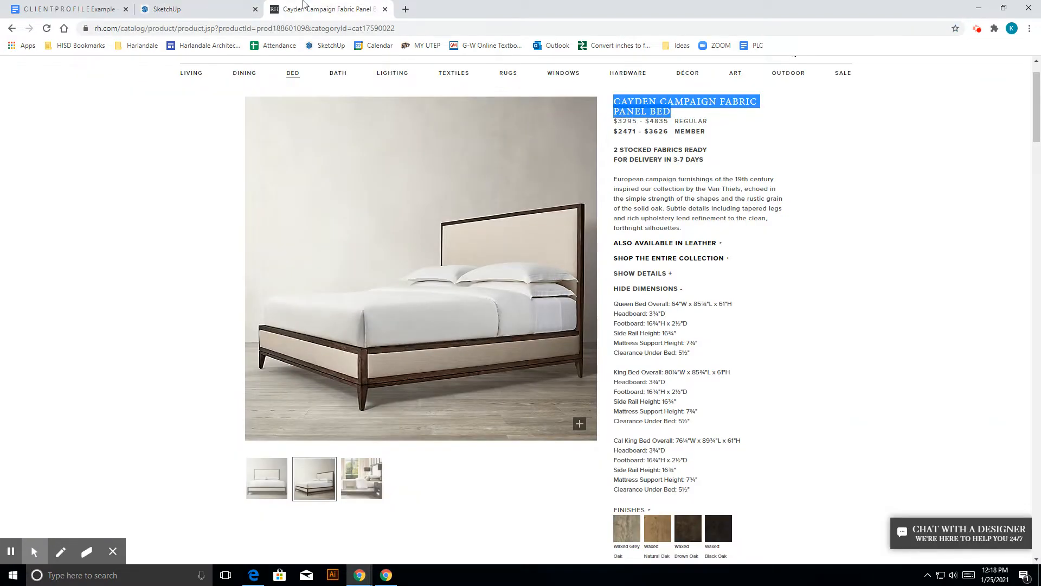
{"action": "left_click", "coordinate": [219, 6]}
- Find the CAMA ARTZZI 966 TREND bed in the results, open its details and compare its headboard and frame with the reference bed
{"action": "scroll", "coordinate": [575, 369], "scroll_direction": "down", "scroll_amount": 7}
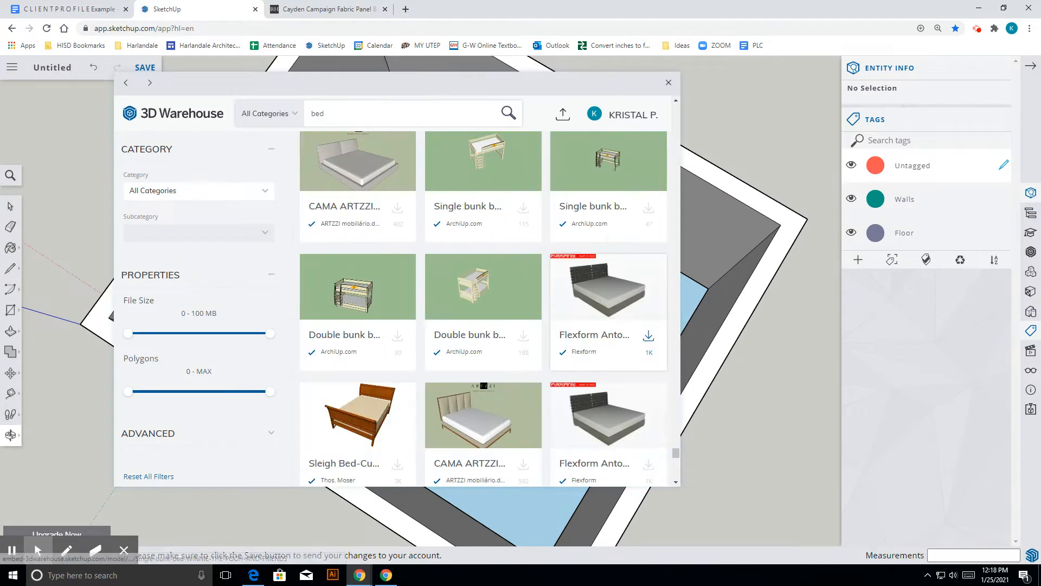
{"action": "scroll", "coordinate": [483, 309], "scroll_direction": "down", "scroll_amount": 3}
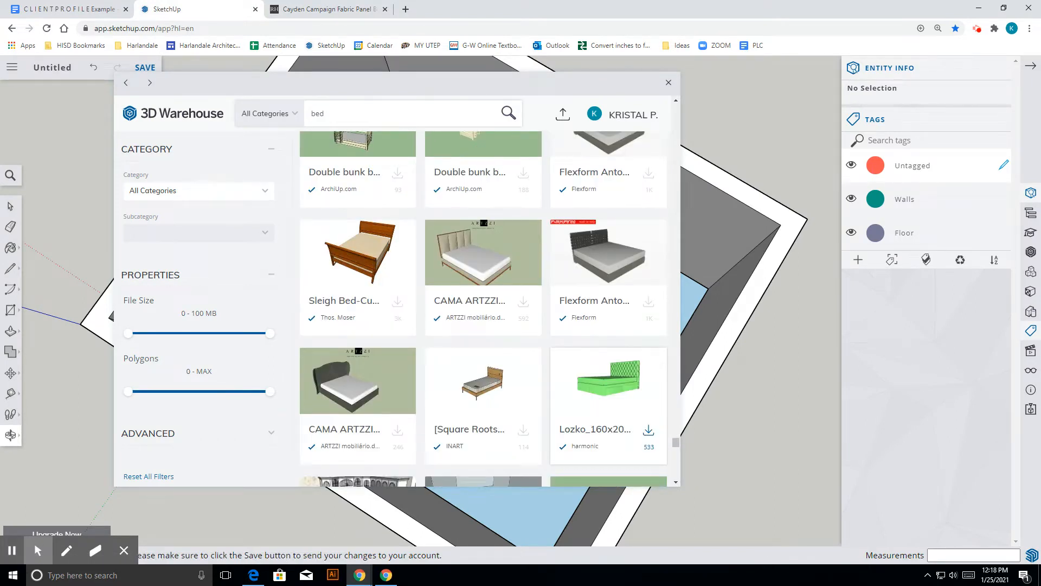
{"action": "left_click", "coordinate": [465, 256]}
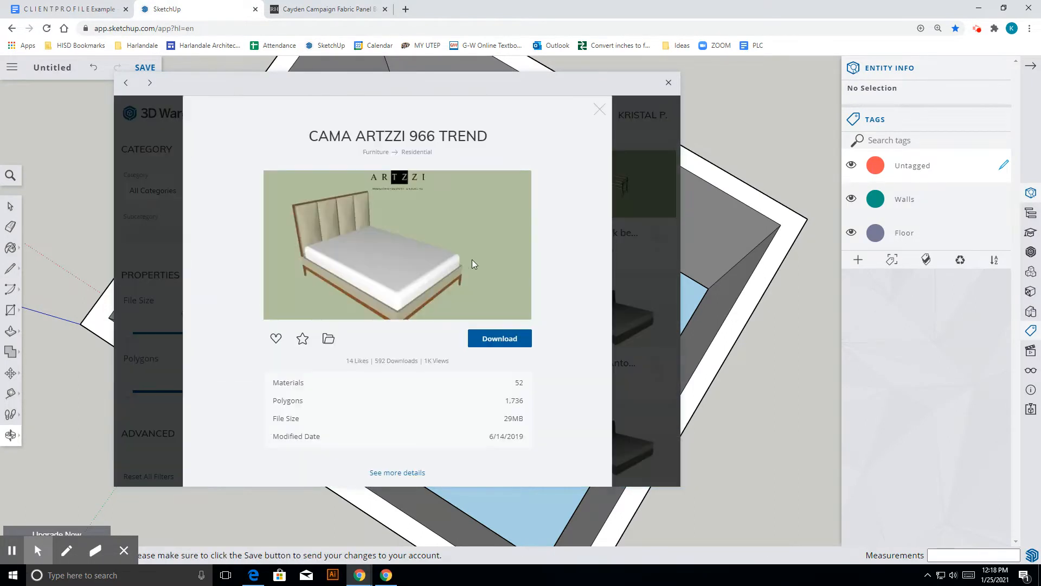
{"action": "left_click", "coordinate": [360, 6]}
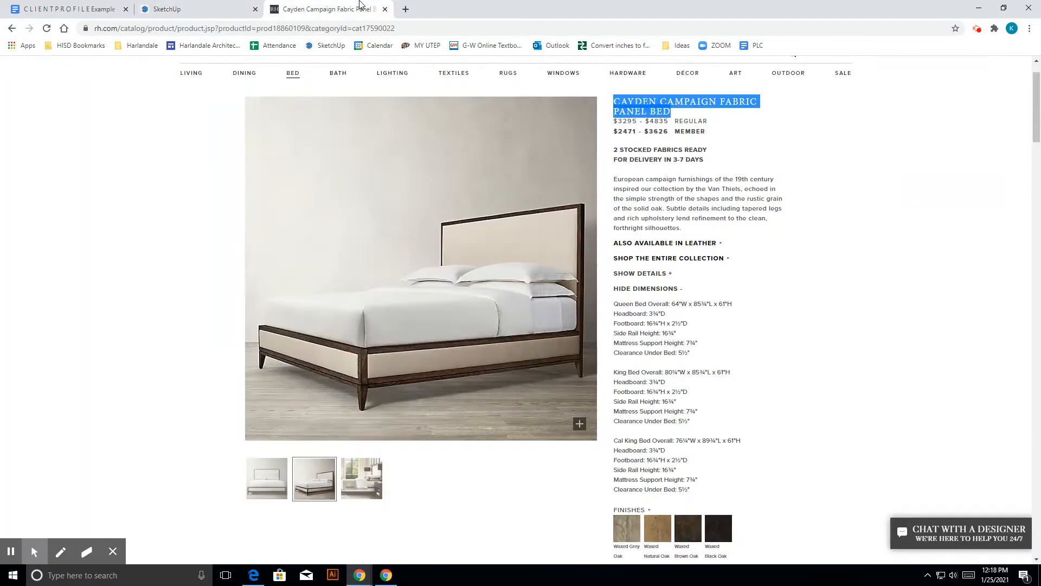
{"action": "left_click", "coordinate": [204, 6]}
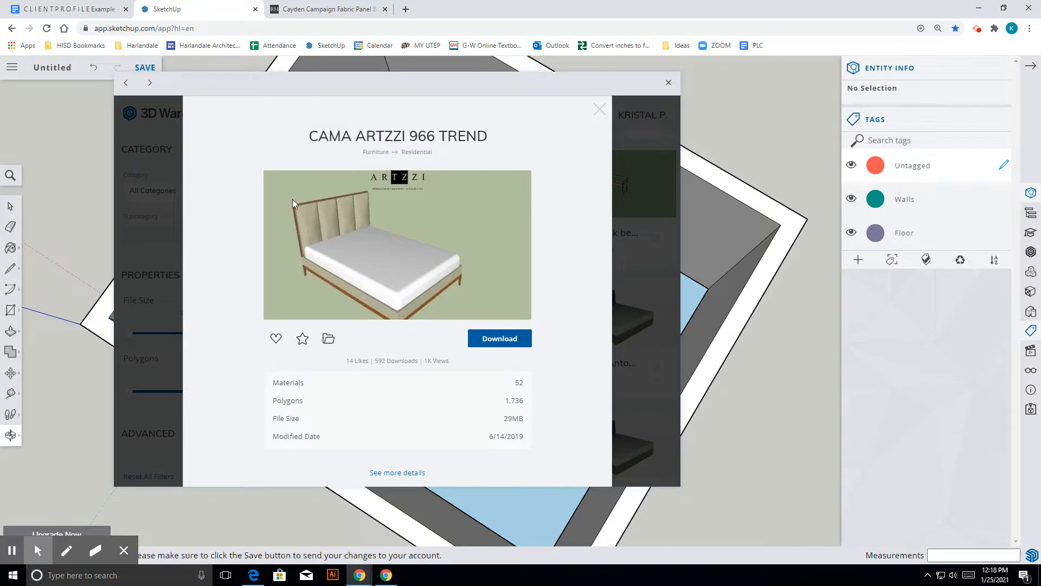
{"action": "left_click", "coordinate": [344, 15]}
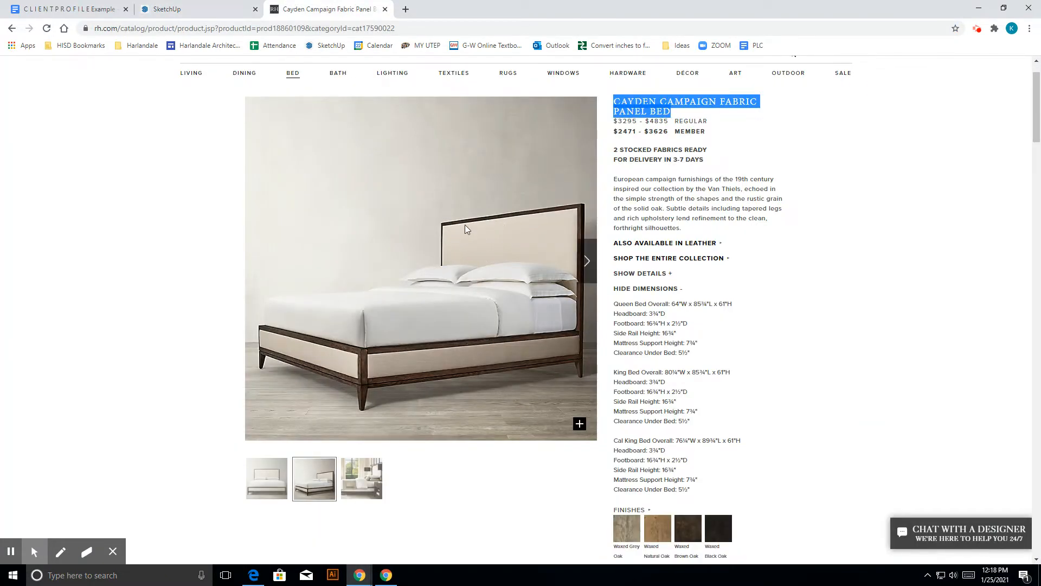
{"action": "left_click", "coordinate": [217, 9]}
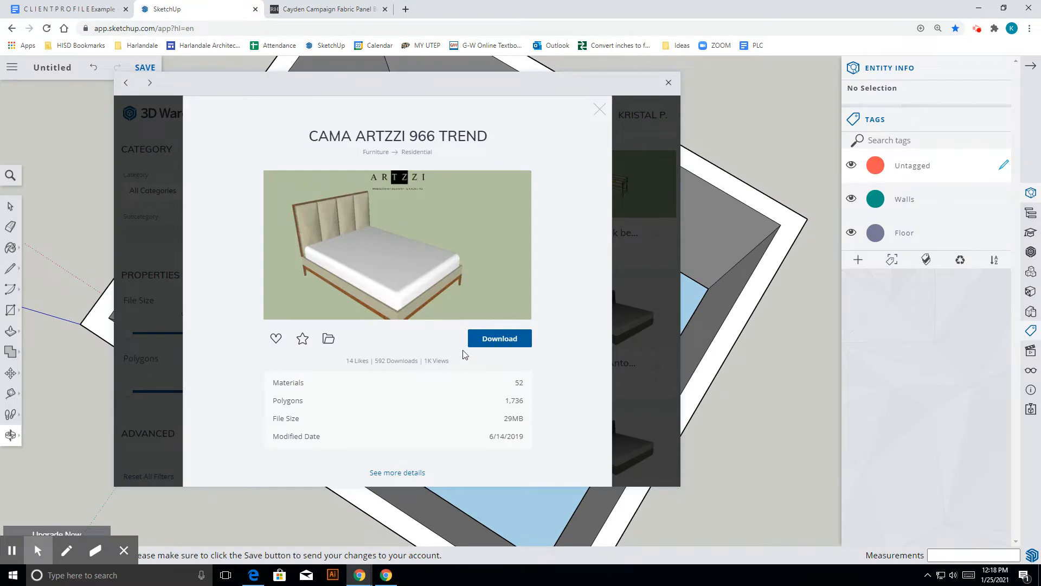
- Import the CAMA ARTZZI 966 TREND bed into the model and place it beside the room, near the origin
{"action": "left_click", "coordinate": [494, 344]}
{"action": "left_click", "coordinate": [499, 347]}
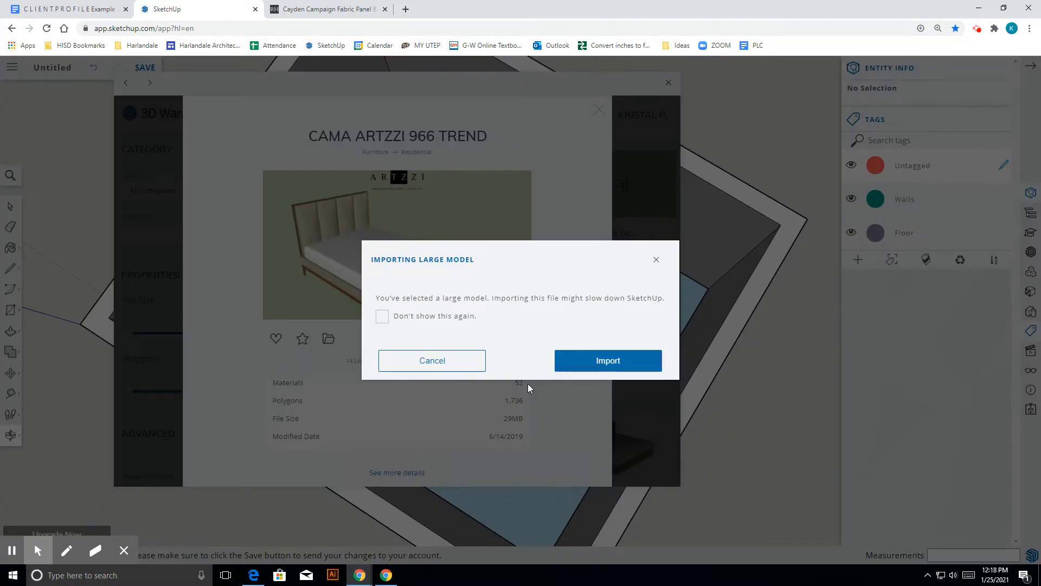
{"action": "left_click", "coordinate": [590, 367]}
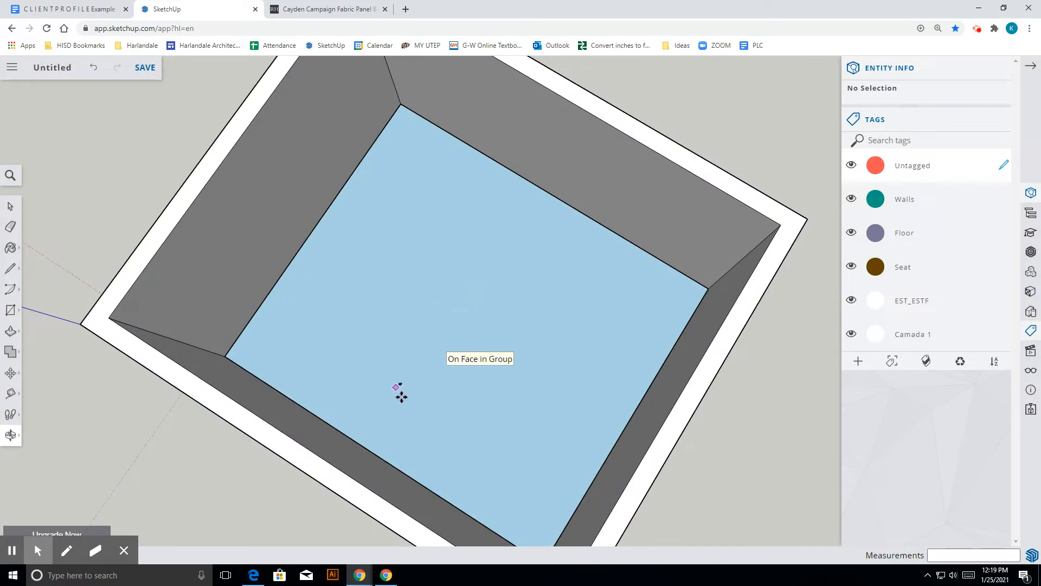
{"action": "scroll", "coordinate": [421, 381], "scroll_direction": "down", "scroll_amount": 10}
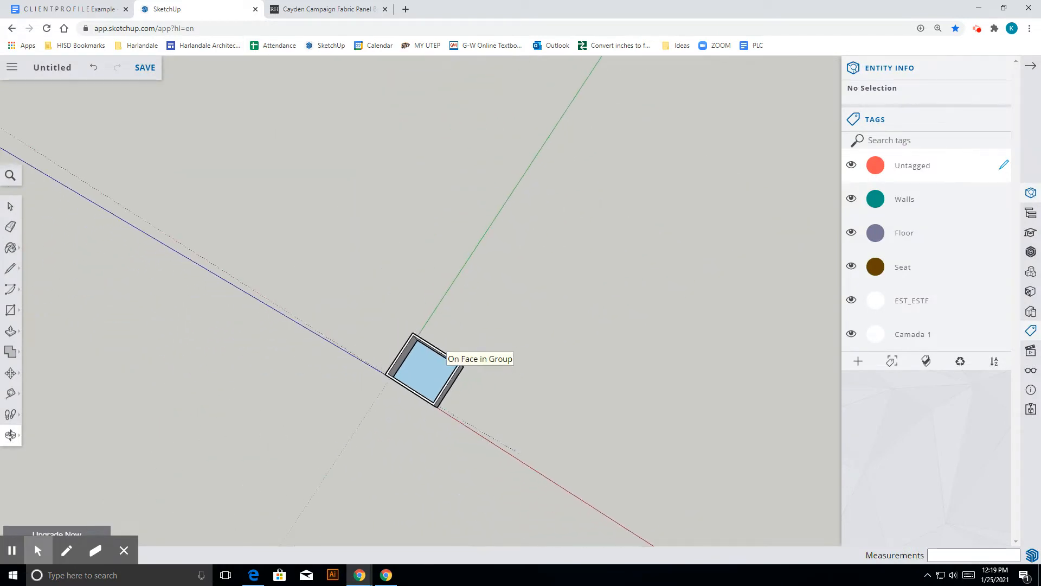
{"action": "left_click", "coordinate": [421, 379]}
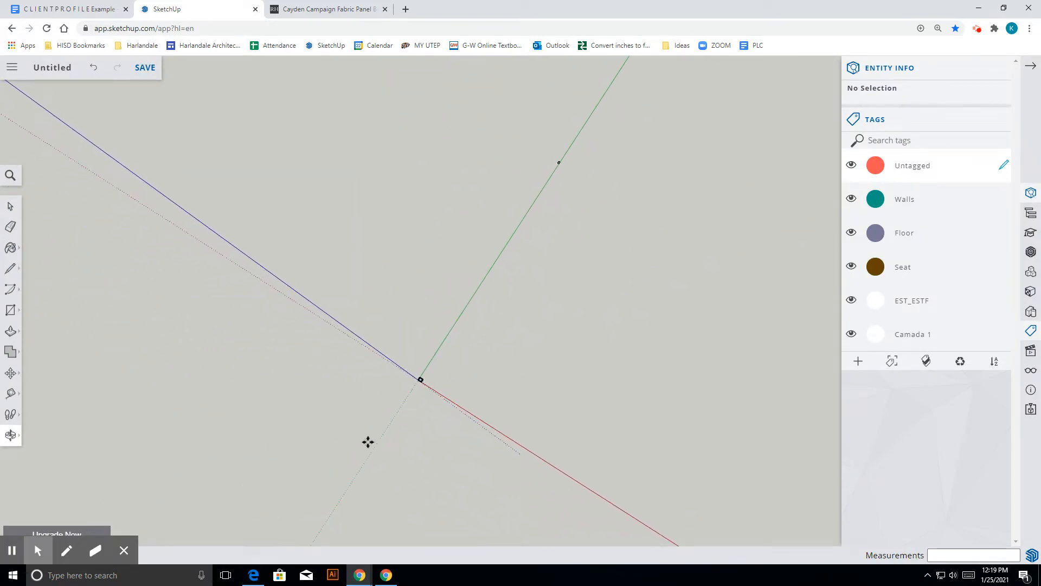
{"action": "scroll", "coordinate": [410, 400], "scroll_direction": "down", "scroll_amount": 2}
{"action": "scroll", "coordinate": [428, 447], "scroll_direction": "down", "scroll_amount": 2}
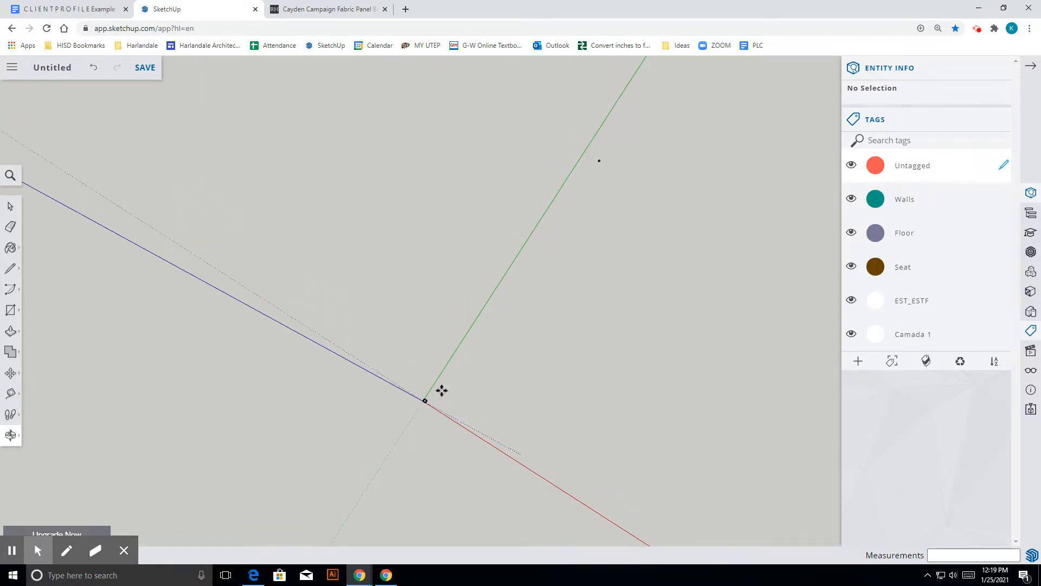
{"action": "middle_click_drag", "start_coordinate": [425, 406], "coordinate": [473, 469]}
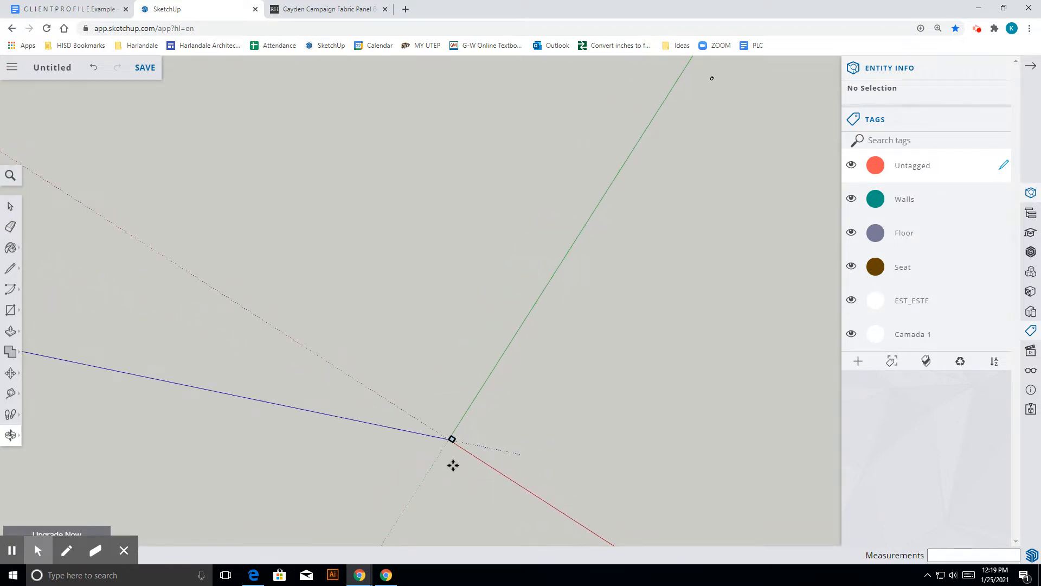
{"action": "left_click", "coordinate": [454, 460]}
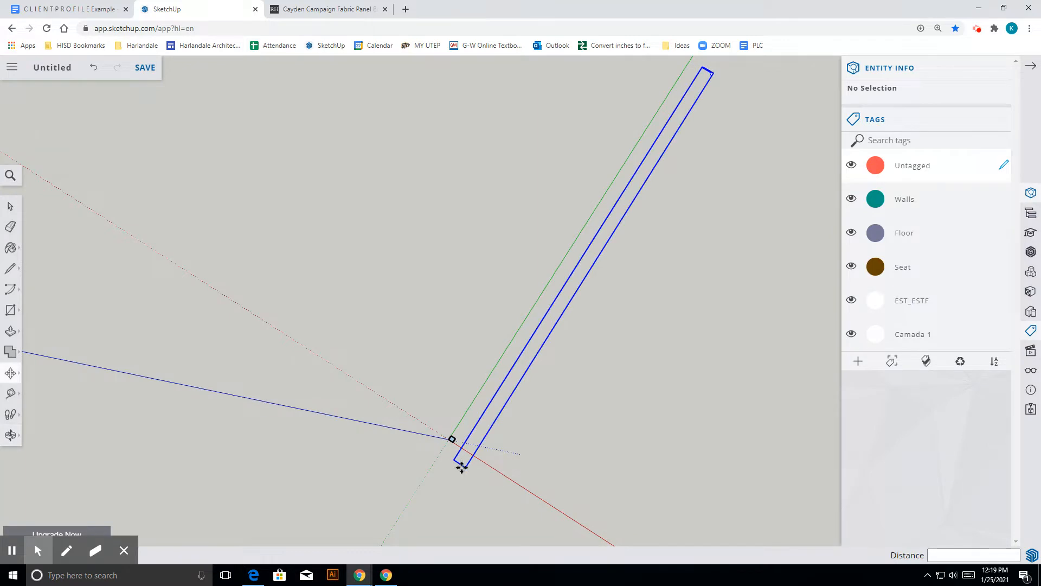
- Open the imported bed component for editing at the far end where its bed geometry sits
{"action": "left_click", "coordinate": [12, 209]}
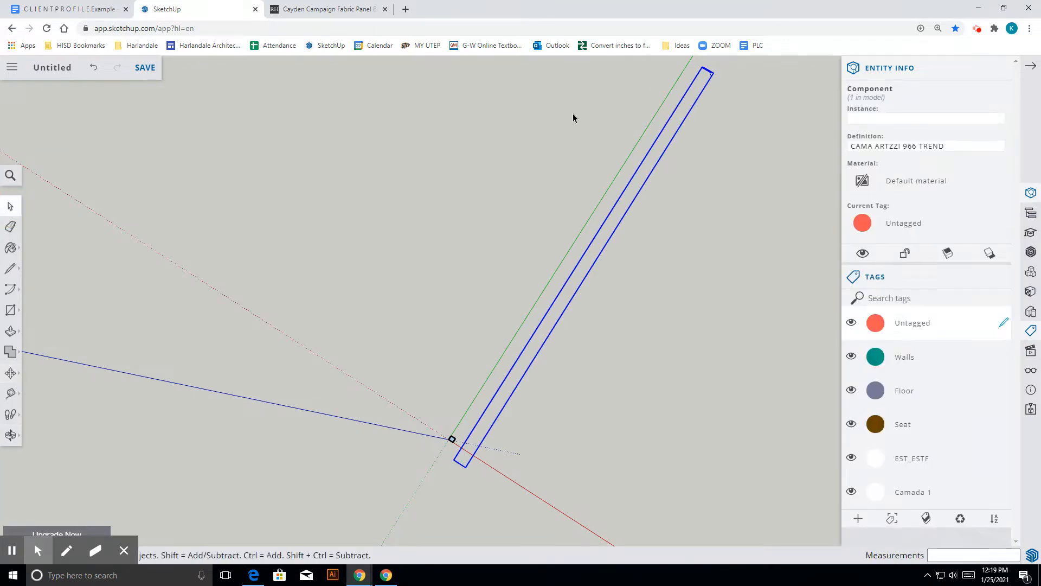
{"action": "scroll", "coordinate": [712, 74], "scroll_direction": "up", "scroll_amount": 2}
{"action": "scroll", "coordinate": [712, 78], "scroll_direction": "up", "scroll_amount": 5}
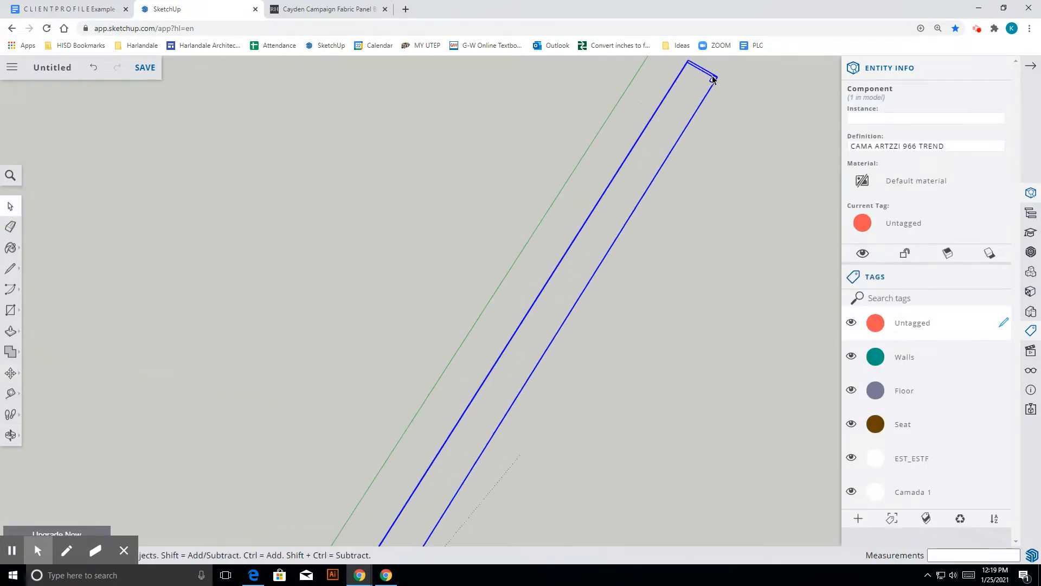
{"action": "left_click", "coordinate": [716, 104]}
{"action": "double_click", "coordinate": [715, 101]}
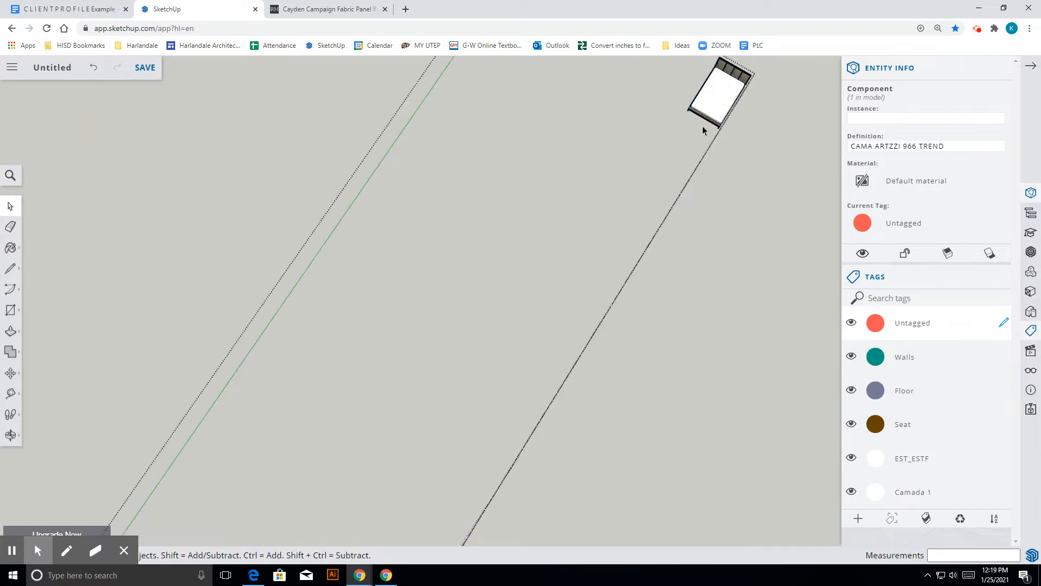
- Select the bed group inside the component and move it about 1288' along the green axis toward the component's origin
{"action": "scroll", "coordinate": [702, 122], "scroll_direction": "down", "scroll_amount": 2}
{"action": "left_click_drag", "start_coordinate": [740, 89], "coordinate": [682, 137]}
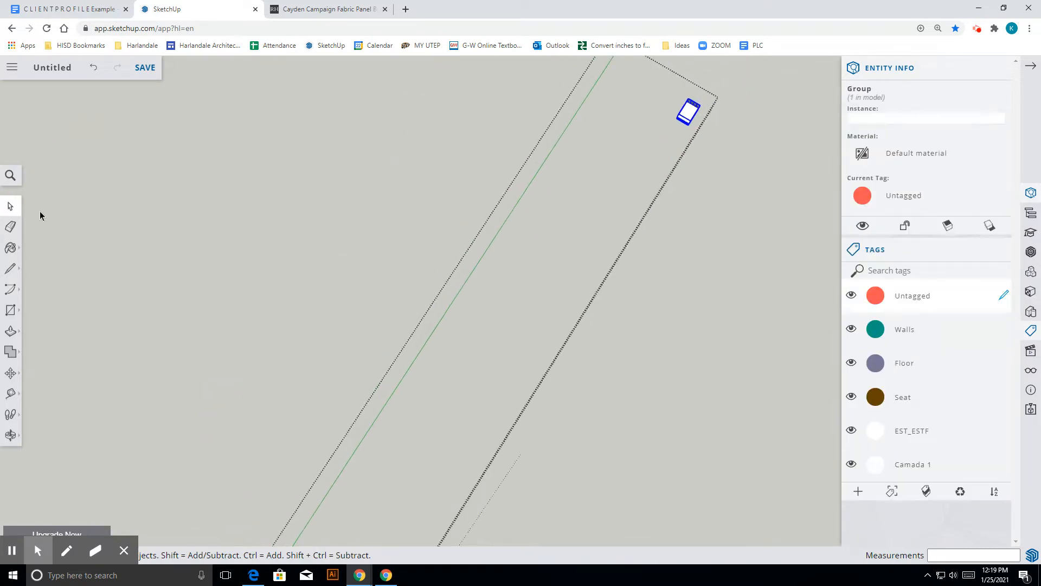
{"action": "scroll", "coordinate": [495, 248], "scroll_direction": "down", "scroll_amount": 4}
{"action": "scroll", "coordinate": [509, 245], "scroll_direction": "down", "scroll_amount": 5}
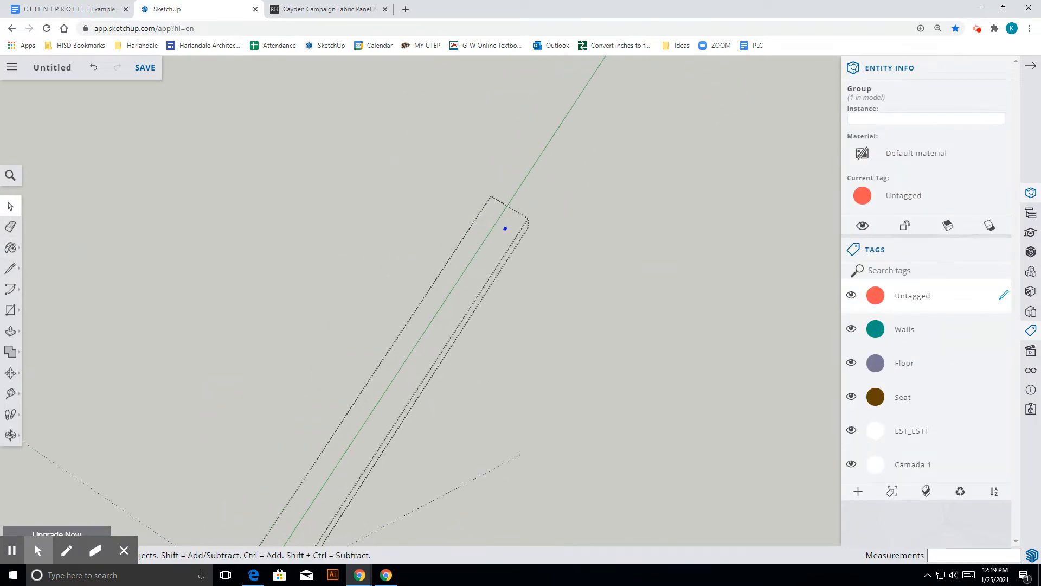
{"action": "scroll", "coordinate": [351, 370], "scroll_direction": "up", "scroll_amount": 3}
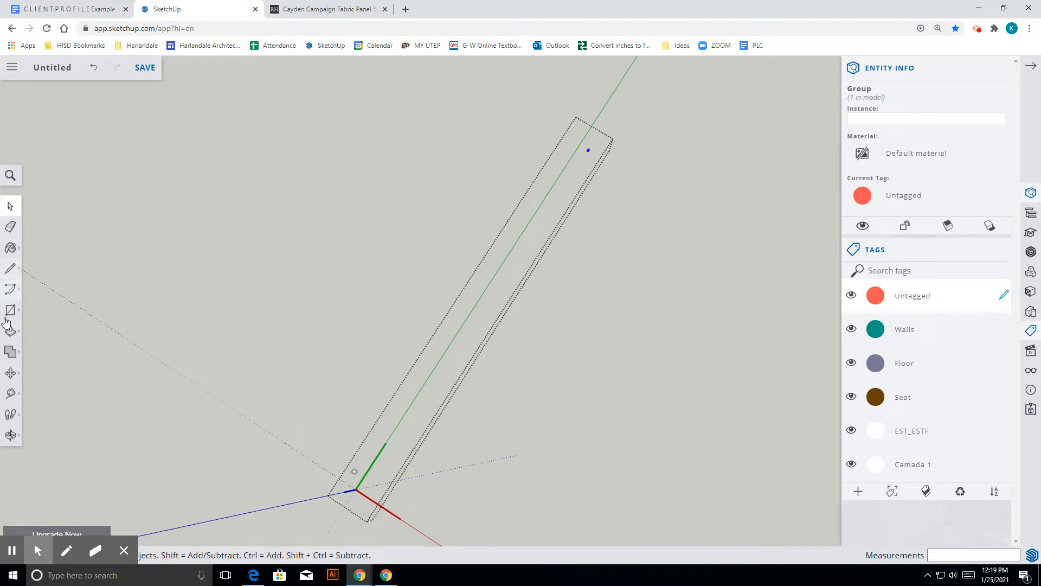
{"action": "left_click", "coordinate": [10, 373]}
{"action": "left_click", "coordinate": [589, 149]}
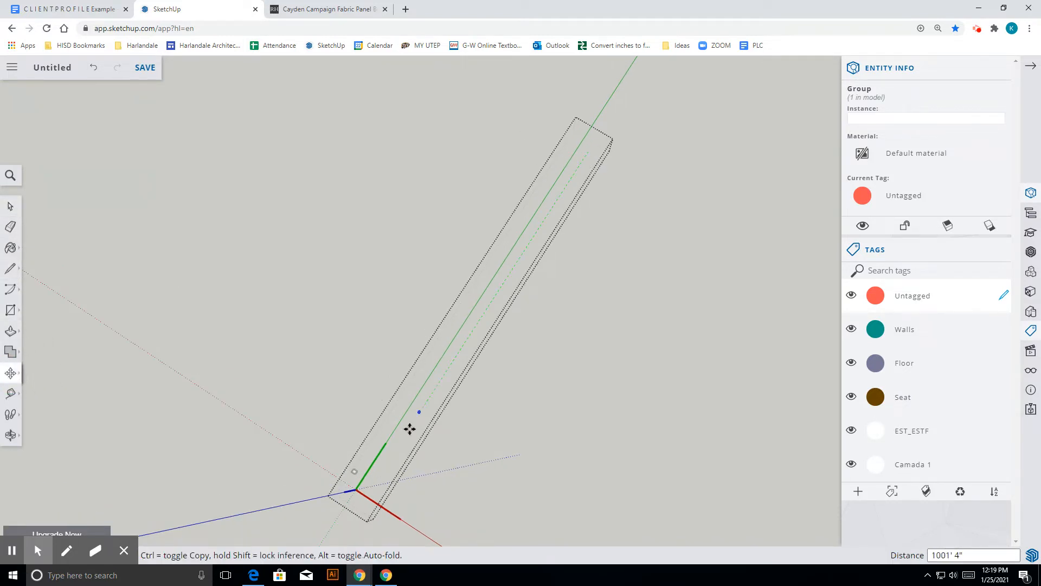
{"action": "scroll", "coordinate": [381, 448], "scroll_direction": "up", "scroll_amount": 2}
{"action": "scroll", "coordinate": [382, 445], "scroll_direction": "down", "scroll_amount": 2}
{"action": "scroll", "coordinate": [401, 483], "scroll_direction": "up", "scroll_amount": 2}
{"action": "scroll", "coordinate": [378, 426], "scroll_direction": "down", "scroll_amount": 3}
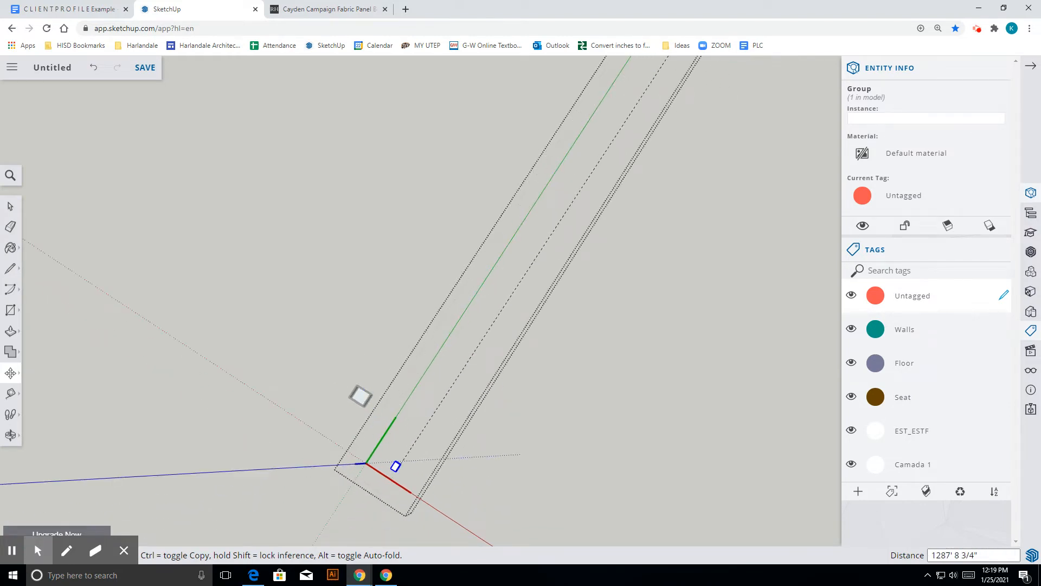
{"action": "left_click", "coordinate": [406, 479]}
- Move the bed group about 31' 10" more so it sits right beside the component's origin
{"action": "scroll", "coordinate": [385, 491], "scroll_direction": "up", "scroll_amount": 2}
{"action": "scroll", "coordinate": [386, 491], "scroll_direction": "up", "scroll_amount": 3}
{"action": "left_click", "coordinate": [513, 383]}
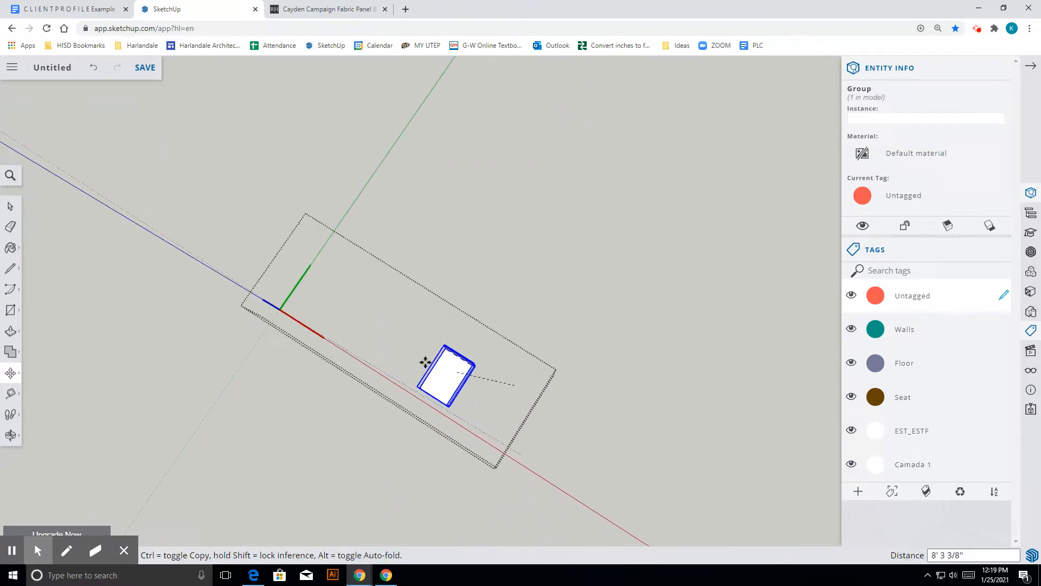
{"action": "left_click", "coordinate": [334, 280]}
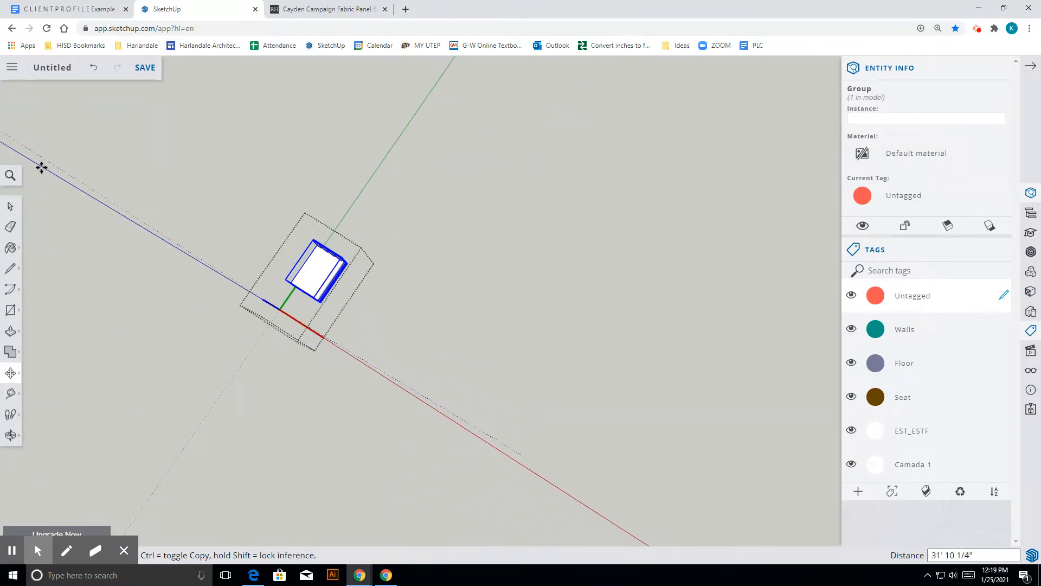
- Close the component and move the whole bed about 52' 6" into the room, with its headboard near the wall
{"action": "left_click", "coordinate": [16, 210]}
{"action": "left_click", "coordinate": [440, 203]}
{"action": "scroll", "coordinate": [492, 387], "scroll_direction": "down", "scroll_amount": 5}
{"action": "left_click", "coordinate": [424, 340]}
{"action": "left_click", "coordinate": [11, 374]}
{"action": "left_click", "coordinate": [429, 340]}
{"action": "scroll", "coordinate": [395, 222], "scroll_direction": "up", "scroll_amount": 10}
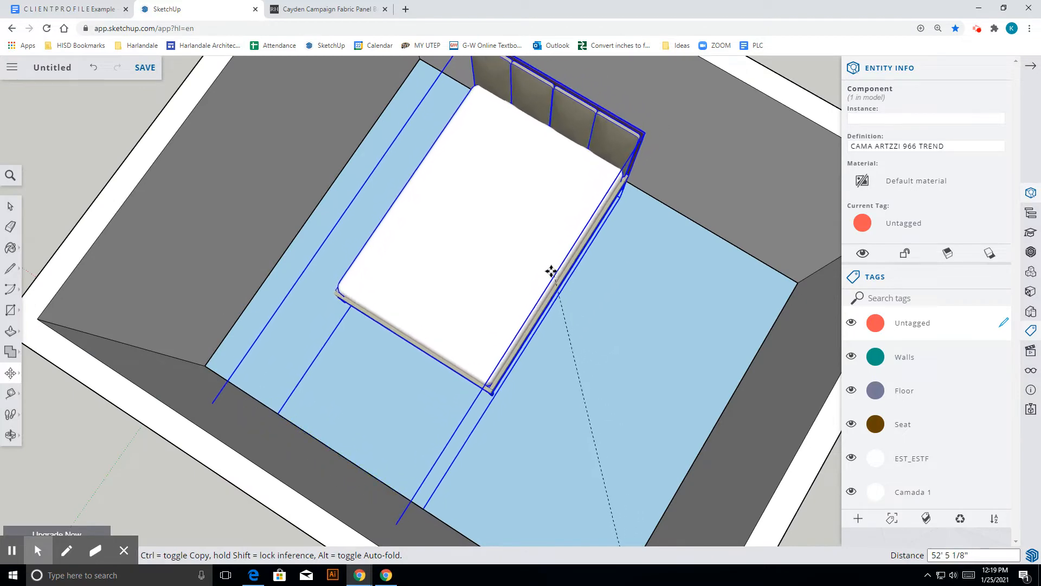
{"action": "left_click", "coordinate": [552, 268]}
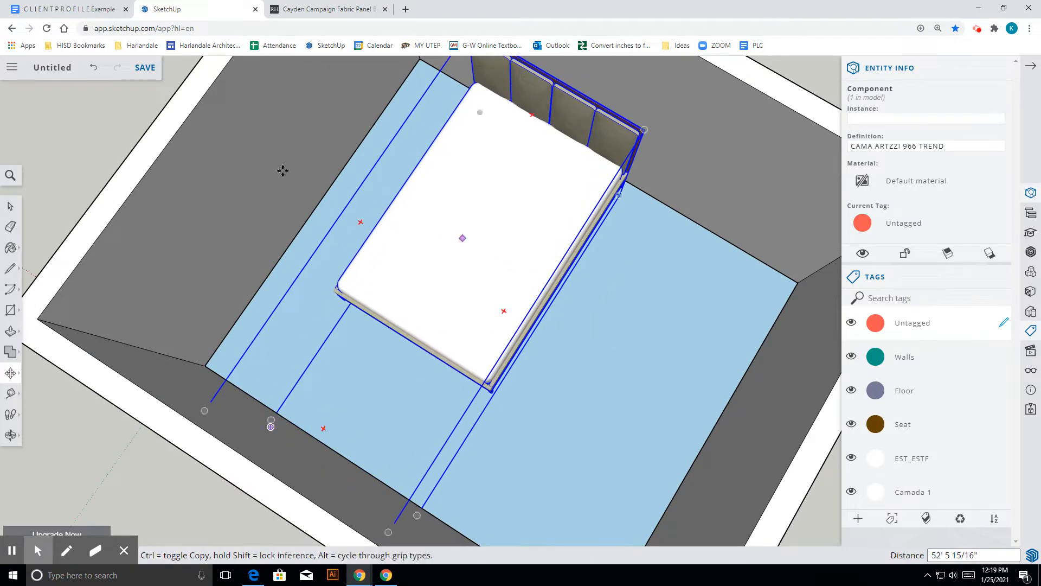
- Lower the bed from the corner of its frame so that its legs rest on the room's floor
{"action": "left_click", "coordinate": [11, 435]}
{"action": "left_click_drag", "start_coordinate": [488, 436], "coordinate": [379, 287]}
{"action": "scroll", "coordinate": [577, 249], "scroll_direction": "up", "scroll_amount": 8}
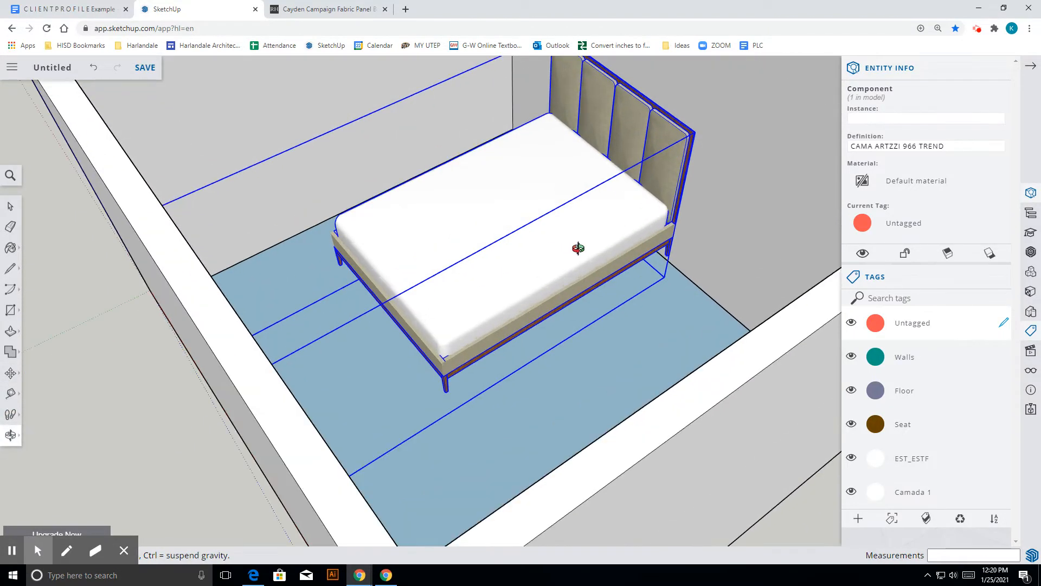
{"action": "left_click_drag", "start_coordinate": [754, 302], "coordinate": [575, 241]}
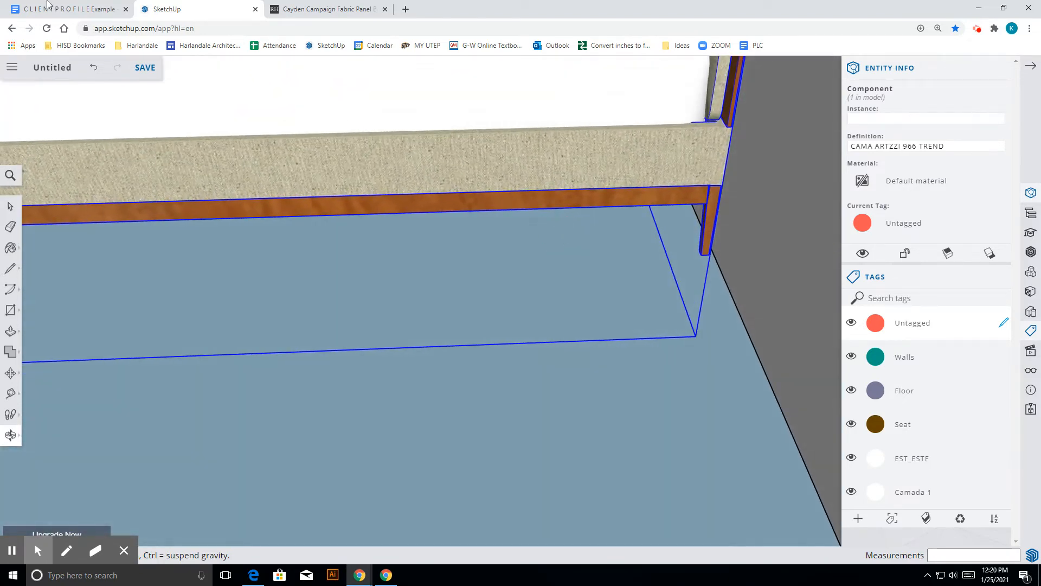
{"action": "left_click", "coordinate": [10, 372]}
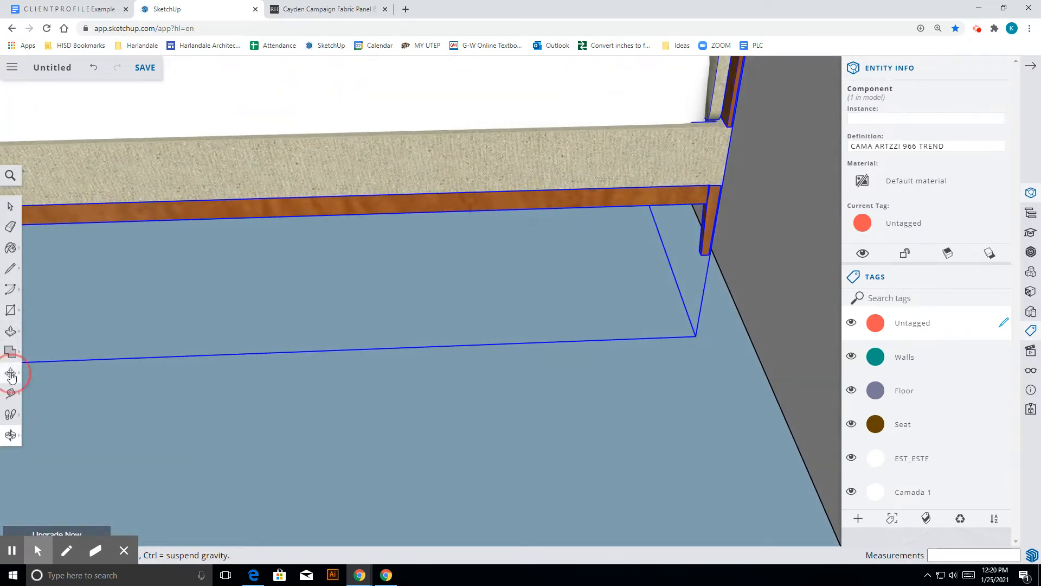
{"action": "left_click", "coordinate": [721, 183]}
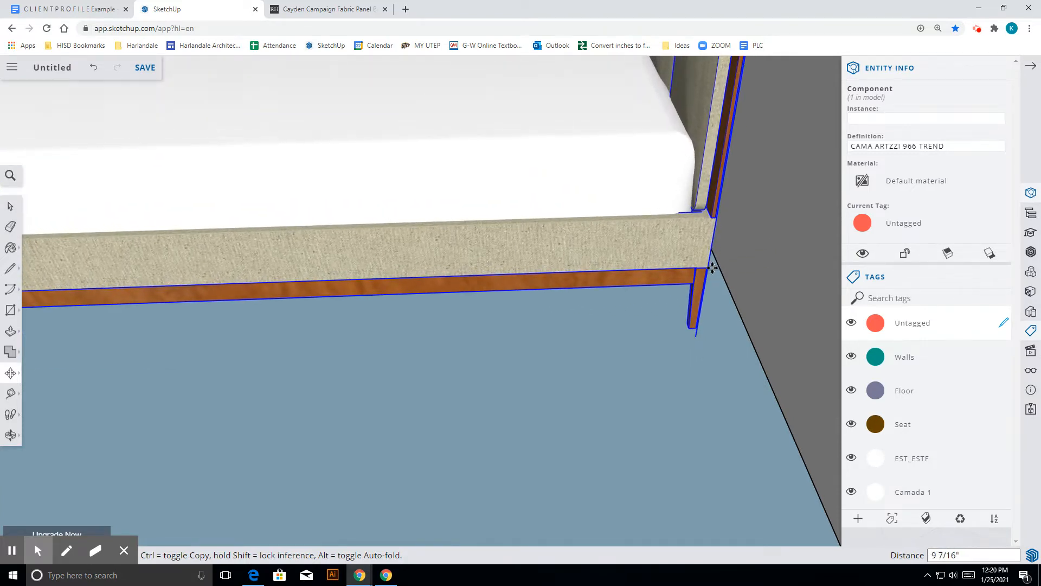
{"action": "left_click", "coordinate": [707, 282]}
- Examine the placed bed from several angles and compare its headboard and frame with the Cayden Campaign bed's product photo
{"action": "scroll", "coordinate": [695, 376], "scroll_direction": "down", "scroll_amount": 1}
{"action": "scroll", "coordinate": [544, 243], "scroll_direction": "up", "scroll_amount": 1}
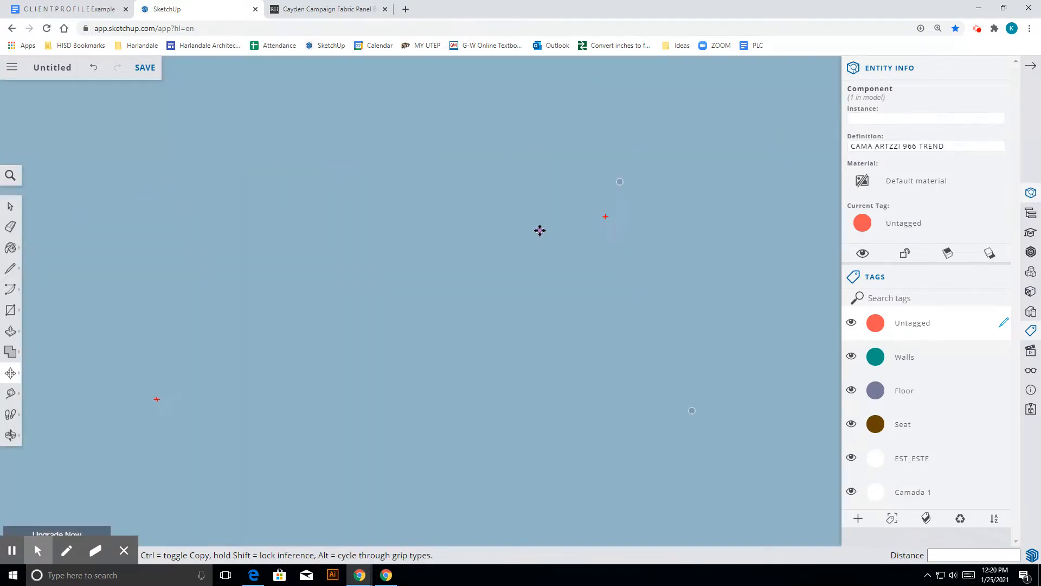
{"action": "scroll", "coordinate": [539, 230], "scroll_direction": "up", "scroll_amount": 3}
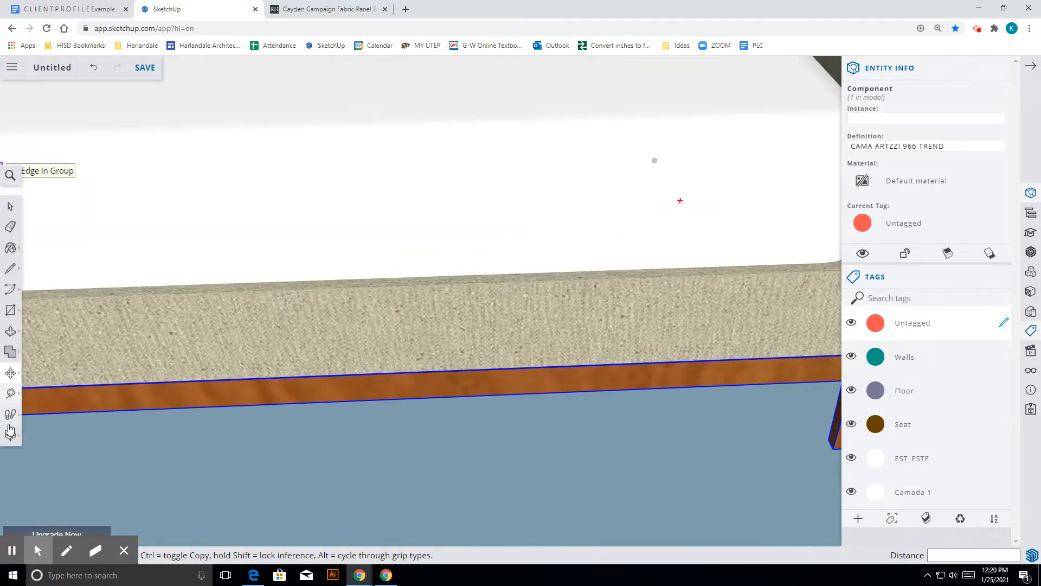
{"action": "left_click", "coordinate": [10, 435]}
{"action": "left_click_drag", "start_coordinate": [591, 320], "coordinate": [604, 432]}
{"action": "scroll", "coordinate": [561, 386], "scroll_direction": "down", "scroll_amount": 5}
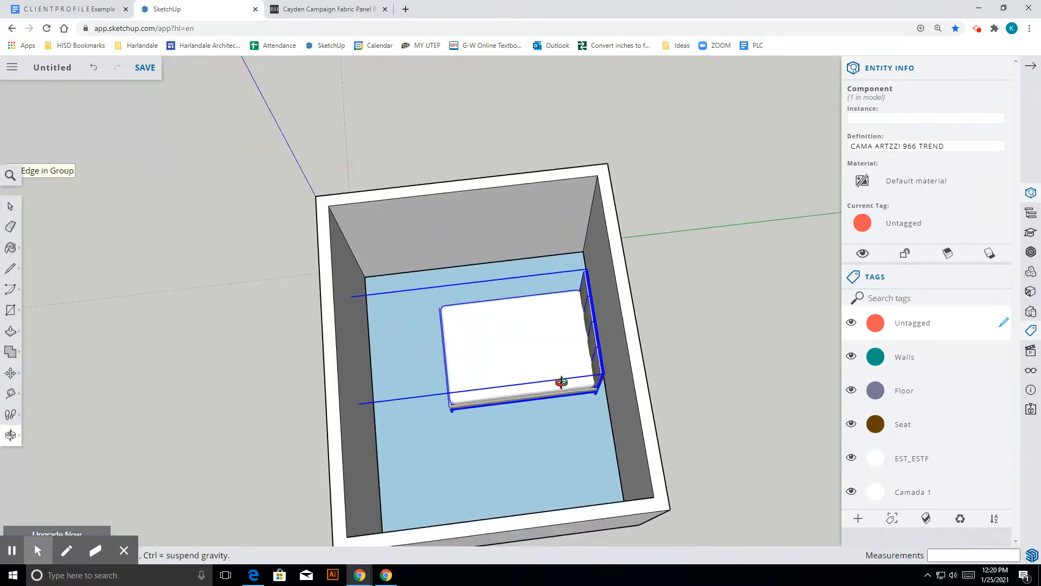
{"action": "scroll", "coordinate": [588, 327], "scroll_direction": "up", "scroll_amount": 2}
{"action": "left_click_drag", "start_coordinate": [263, 458], "coordinate": [776, 324]}
{"action": "left_click_drag", "start_coordinate": [423, 320], "coordinate": [600, 330]}
{"action": "scroll", "coordinate": [510, 288], "scroll_direction": "down", "scroll_amount": 4}
{"action": "scroll", "coordinate": [579, 341], "scroll_direction": "up", "scroll_amount": 3}
{"action": "left_click_drag", "start_coordinate": [404, 310], "coordinate": [465, 329]}
{"action": "left_click", "coordinate": [305, 9]}
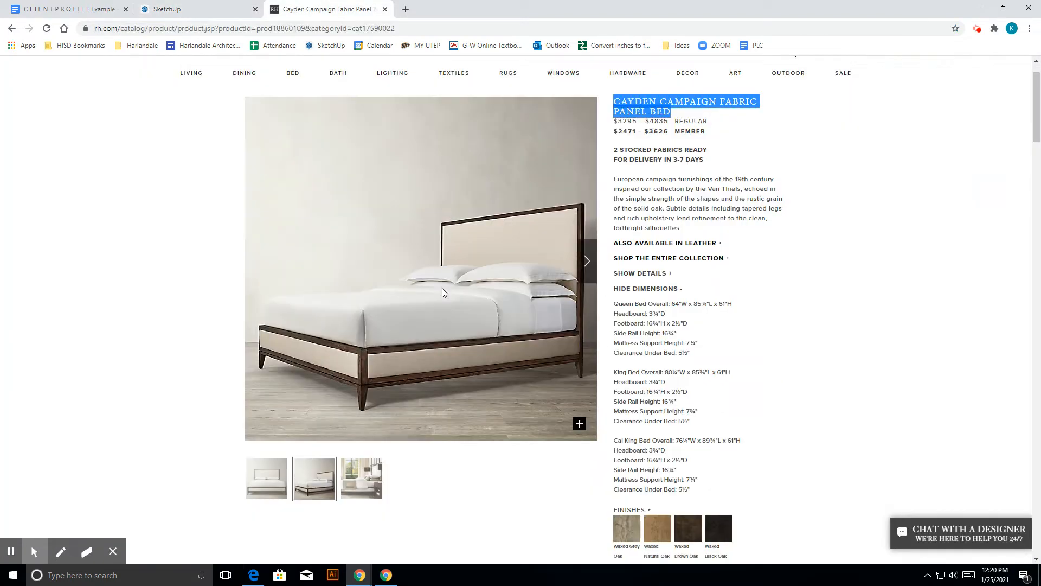
{"action": "left_click", "coordinate": [215, 8]}
{"action": "left_click_drag", "start_coordinate": [564, 252], "coordinate": [117, 244]}
{"action": "scroll", "coordinate": [641, 190], "scroll_direction": "up", "scroll_amount": 5}
{"action": "key", "text": "space"}
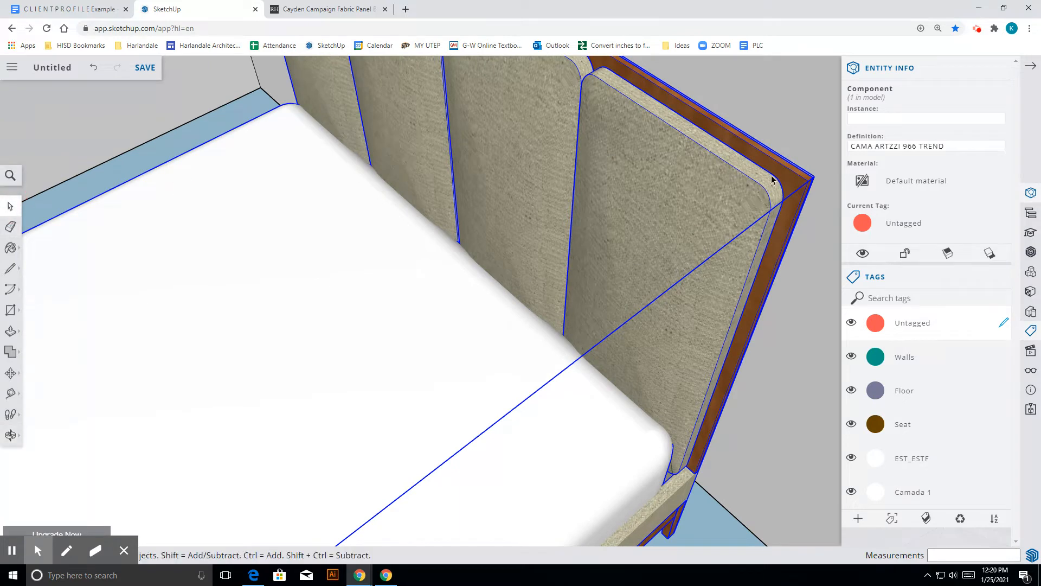
{"action": "double_click", "coordinate": [775, 165]}
{"action": "key", "text": "Escape"}
{"action": "scroll", "coordinate": [655, 242], "scroll_direction": "down", "scroll_amount": 8}
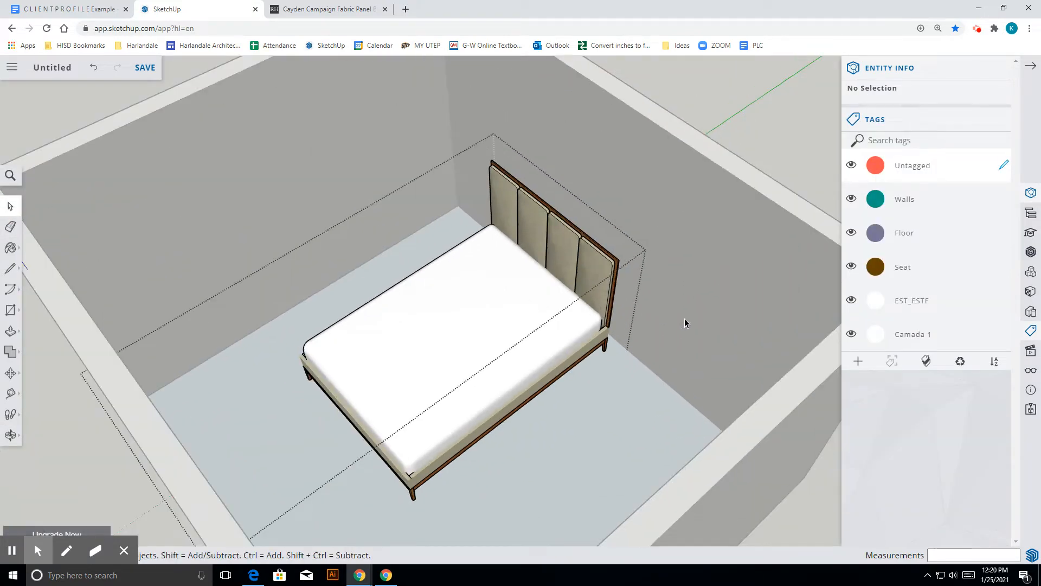
{"action": "left_click", "coordinate": [617, 155]}
{"action": "scroll", "coordinate": [480, 245], "scroll_direction": "down", "scroll_amount": 5}
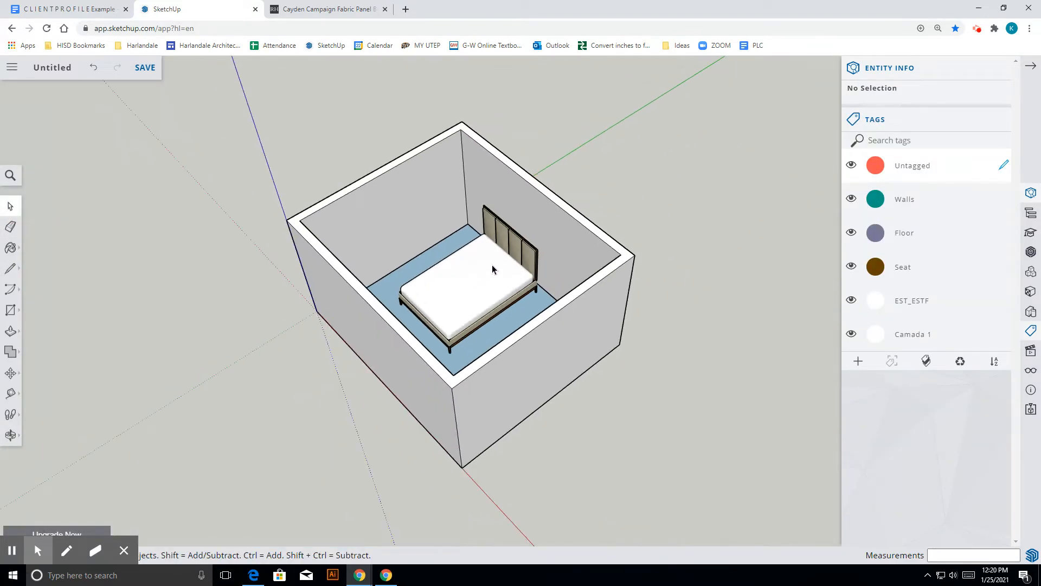
{"action": "left_click", "coordinate": [568, 218]}
- Open the imported bed component for editing and select the group of upholstered headboard panels
{"action": "left_click", "coordinate": [469, 266]}
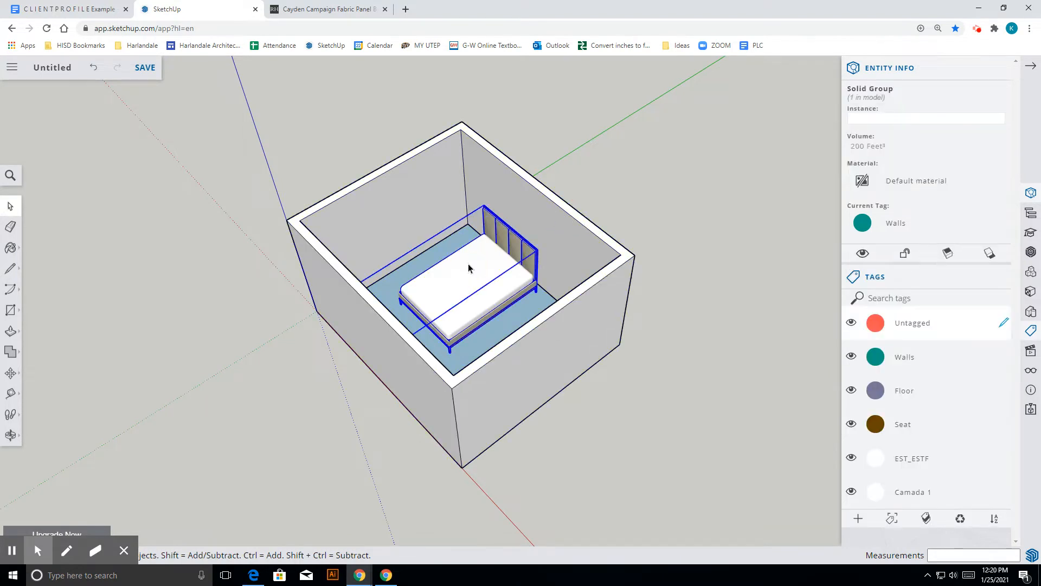
{"action": "scroll", "coordinate": [469, 268], "scroll_direction": "up", "scroll_amount": 4}
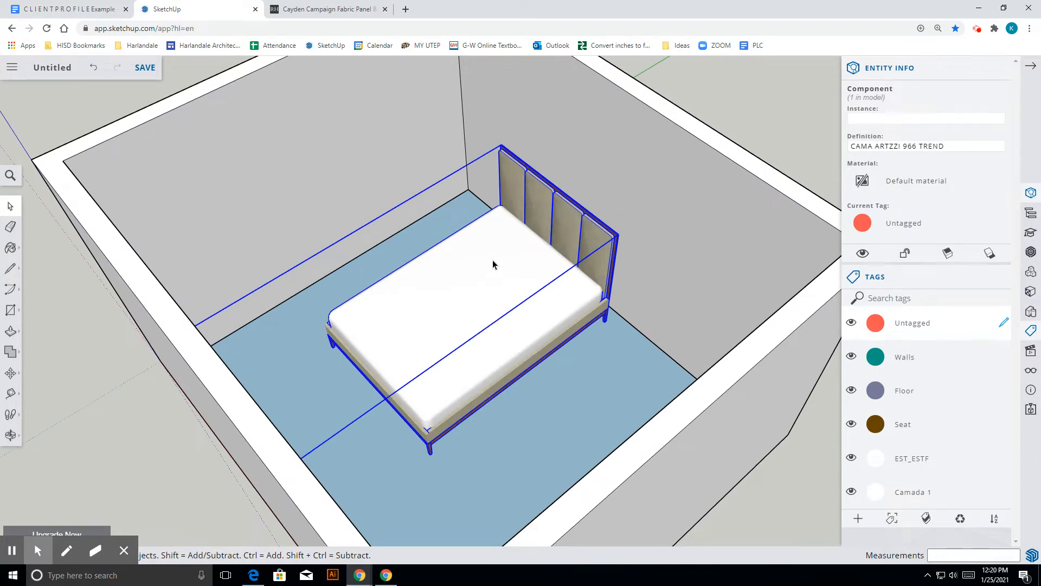
{"action": "double_click", "coordinate": [543, 201]}
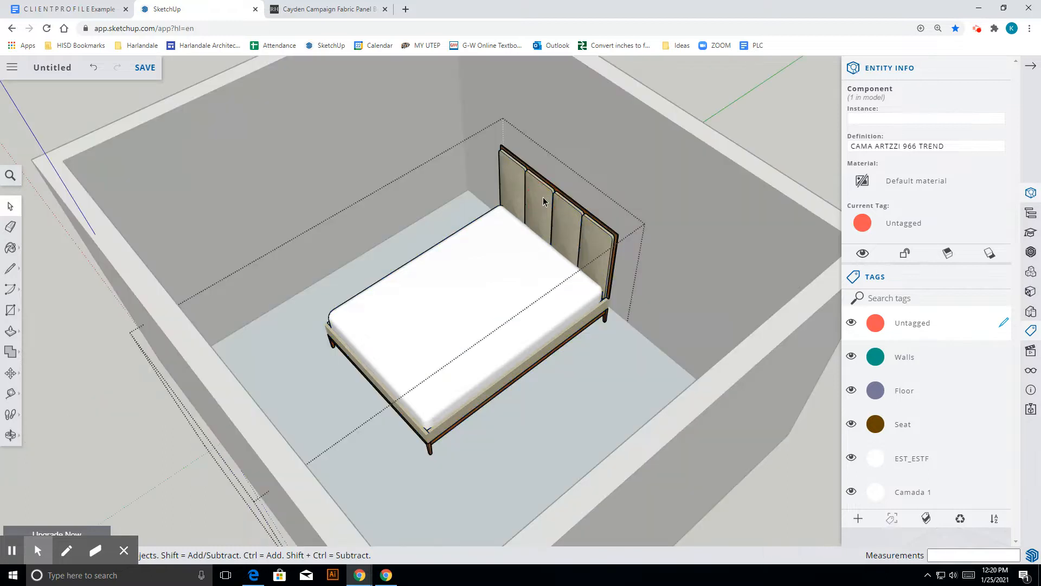
{"action": "scroll", "coordinate": [608, 235], "scroll_direction": "up", "scroll_amount": 4}
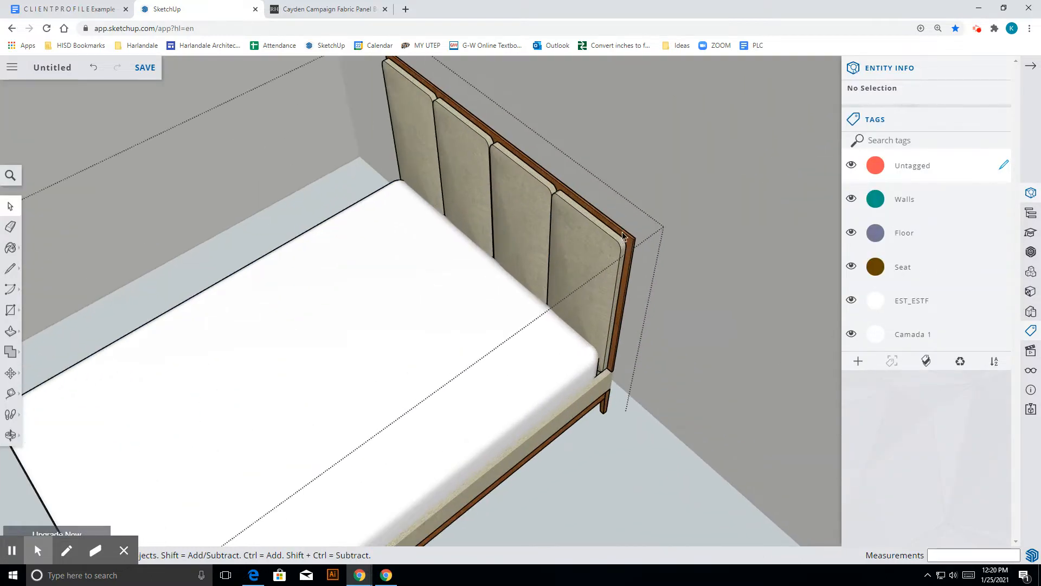
{"action": "scroll", "coordinate": [631, 238], "scroll_direction": "down", "scroll_amount": 3}
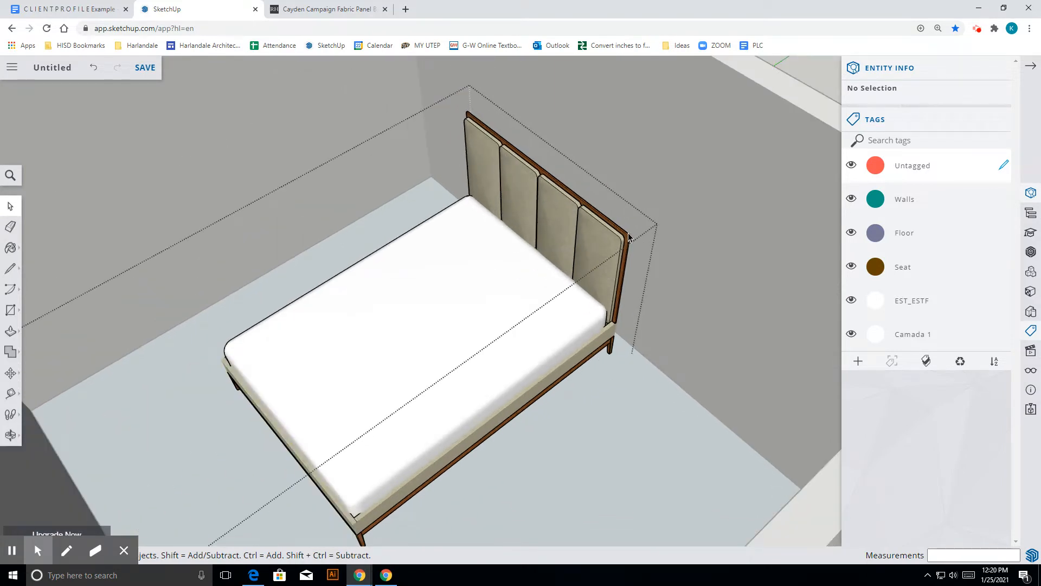
{"action": "scroll", "coordinate": [628, 237], "scroll_direction": "up", "scroll_amount": 3}
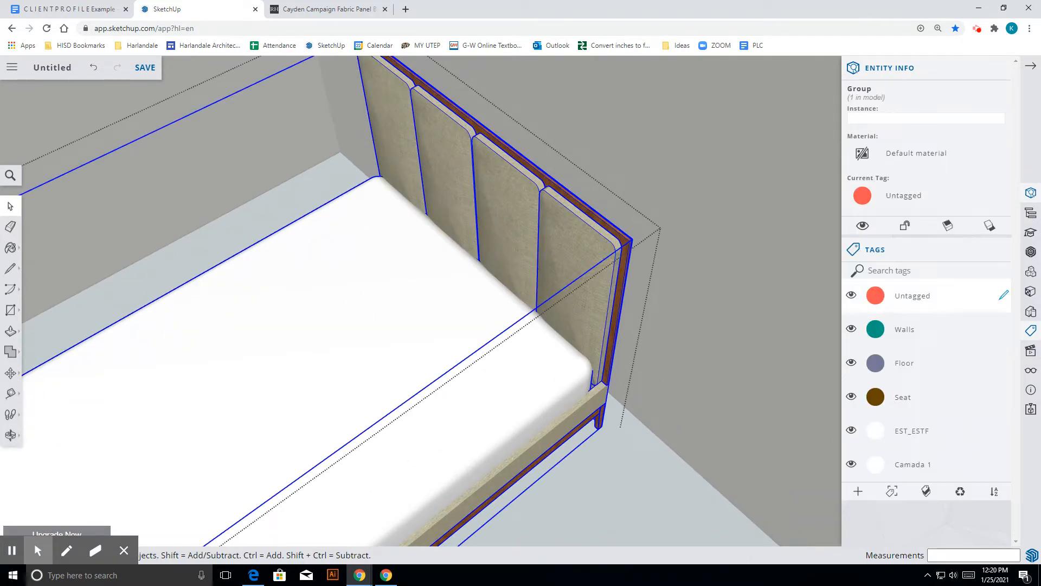
{"action": "left_click", "coordinate": [575, 230]}
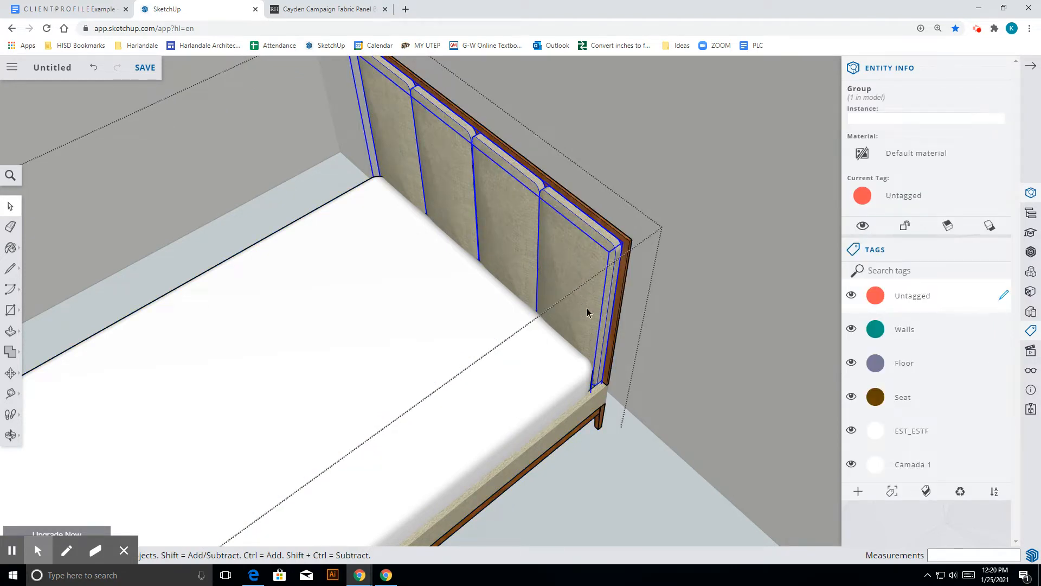
- Select the headboard's wooden frame and examine it up close together with the side rail and rear leg
{"action": "scroll", "coordinate": [587, 313], "scroll_direction": "down", "scroll_amount": 3}
{"action": "scroll", "coordinate": [565, 204], "scroll_direction": "up", "scroll_amount": 5}
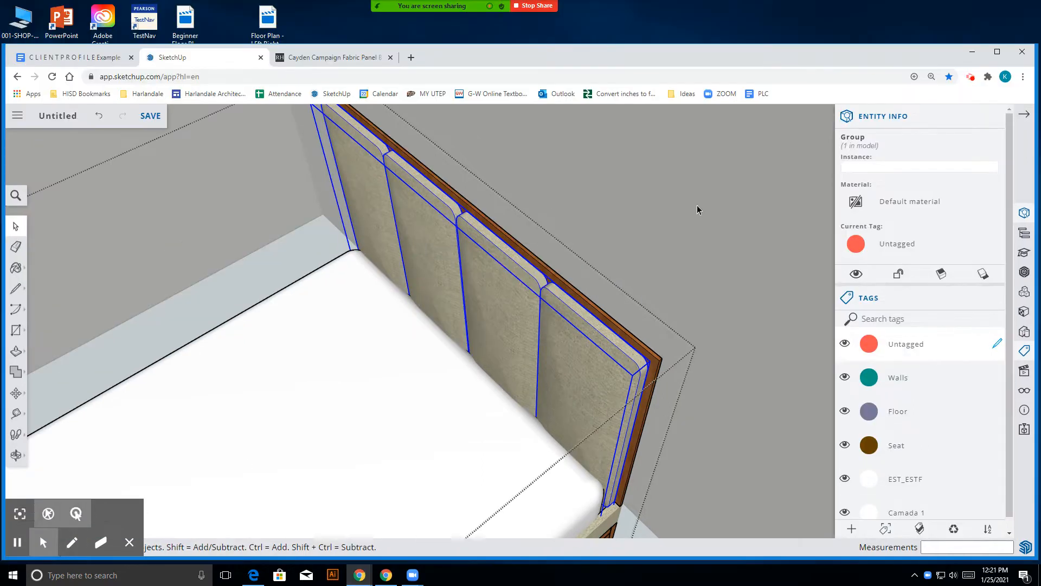
{"action": "scroll", "coordinate": [544, 359], "scroll_direction": "down", "scroll_amount": 5}
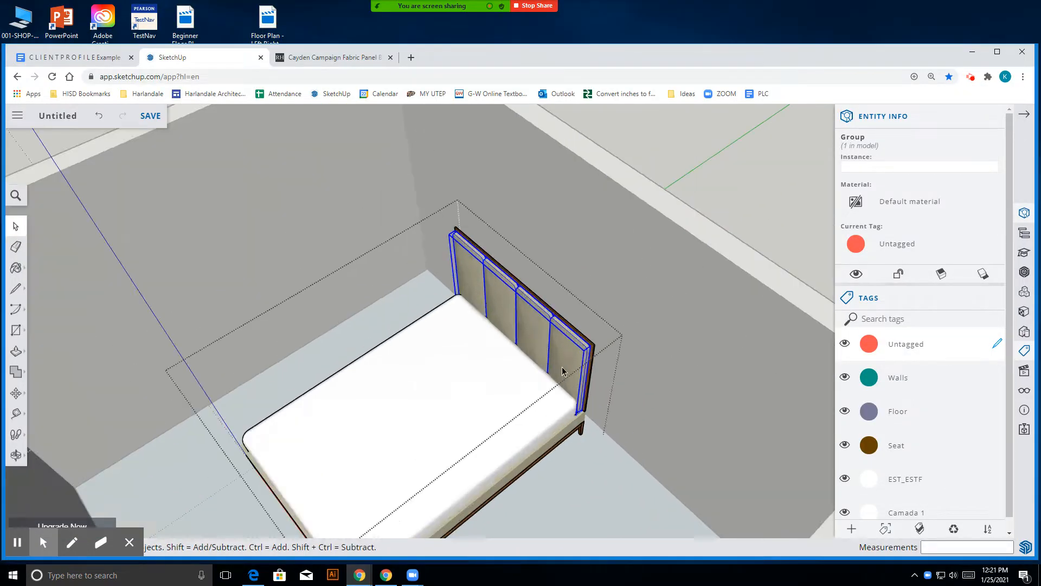
{"action": "scroll", "coordinate": [596, 318], "scroll_direction": "up", "scroll_amount": 6}
{"action": "scroll", "coordinate": [596, 318], "scroll_direction": "down", "scroll_amount": 10}
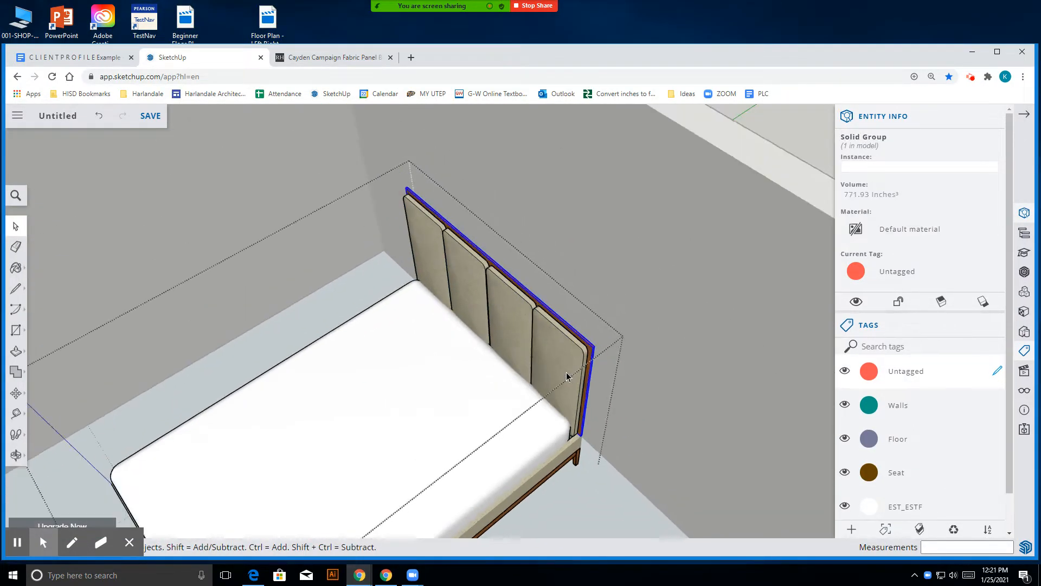
{"action": "scroll", "coordinate": [510, 499], "scroll_direction": "up", "scroll_amount": 5}
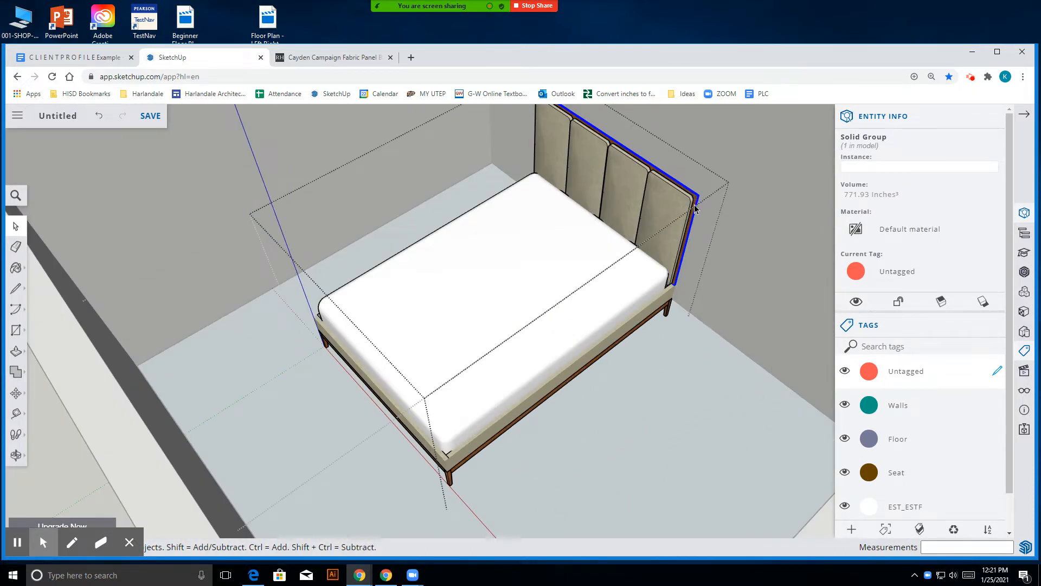
{"action": "scroll", "coordinate": [665, 353], "scroll_direction": "up", "scroll_amount": 6}
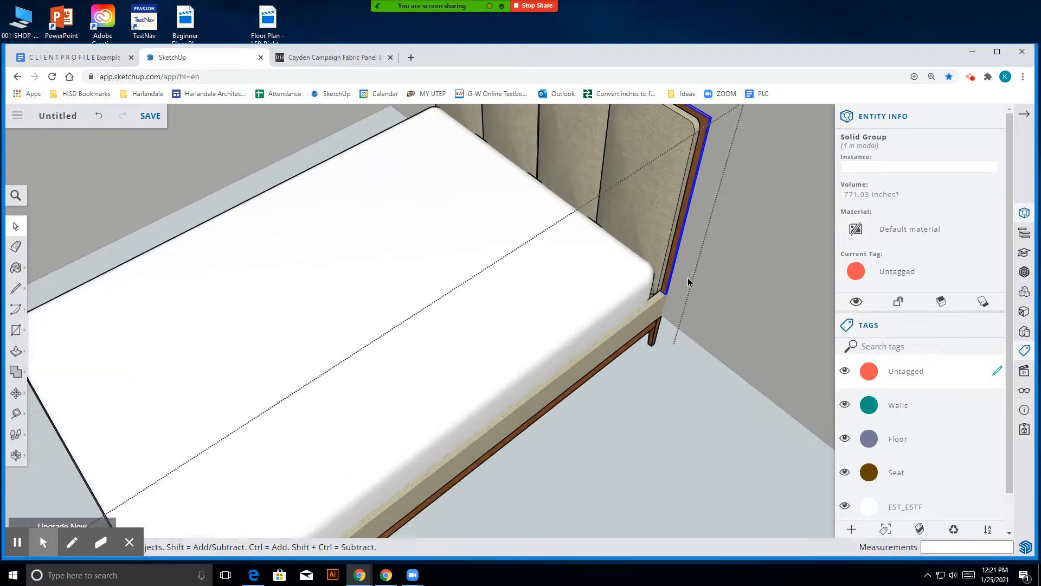
{"action": "scroll", "coordinate": [647, 356], "scroll_direction": "down", "scroll_amount": 2}
{"action": "scroll", "coordinate": [632, 292], "scroll_direction": "up", "scroll_amount": 3}
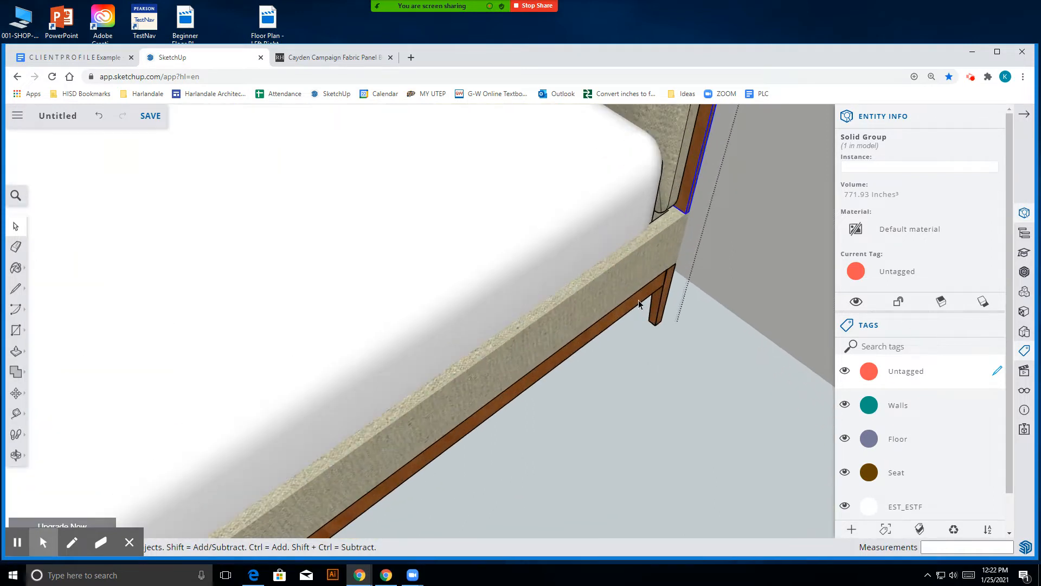
{"action": "scroll", "coordinate": [639, 304], "scroll_direction": "down", "scroll_amount": 5}
{"action": "scroll", "coordinate": [658, 216], "scroll_direction": "up", "scroll_amount": 5}
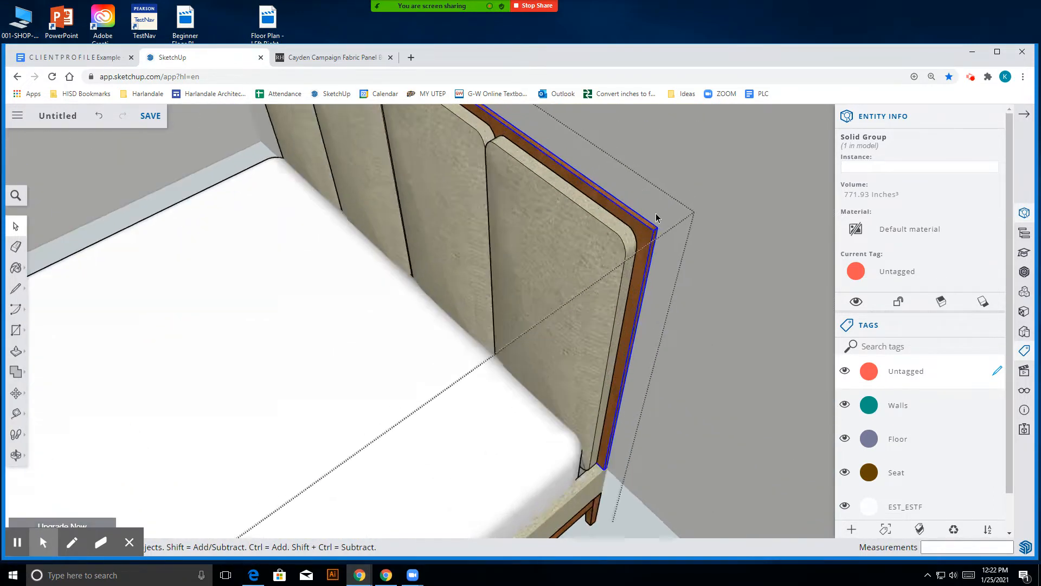
{"action": "scroll", "coordinate": [658, 216], "scroll_direction": "up", "scroll_amount": 2}
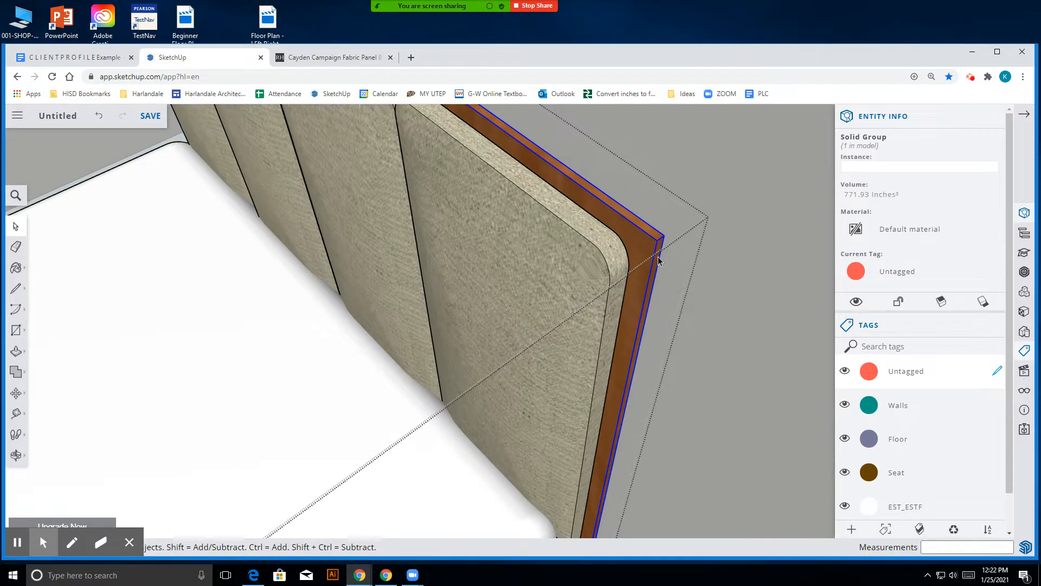
{"action": "scroll", "coordinate": [643, 240], "scroll_direction": "up", "scroll_amount": 1}
- Open the headboard's wooden frame group and select all of its faces and edges
{"action": "double_click", "coordinate": [643, 235]}
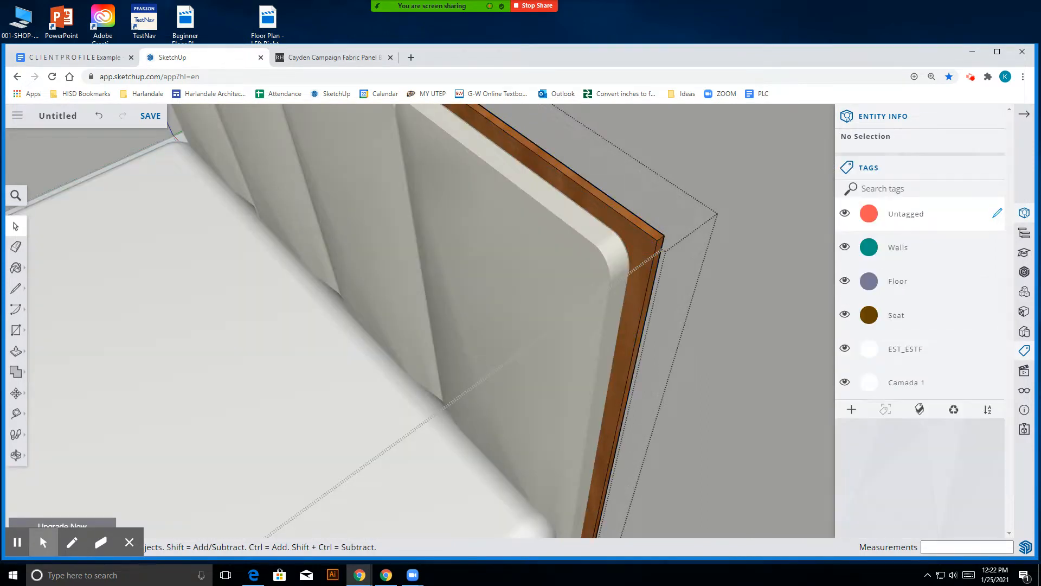
{"action": "left_click", "coordinate": [649, 232]}
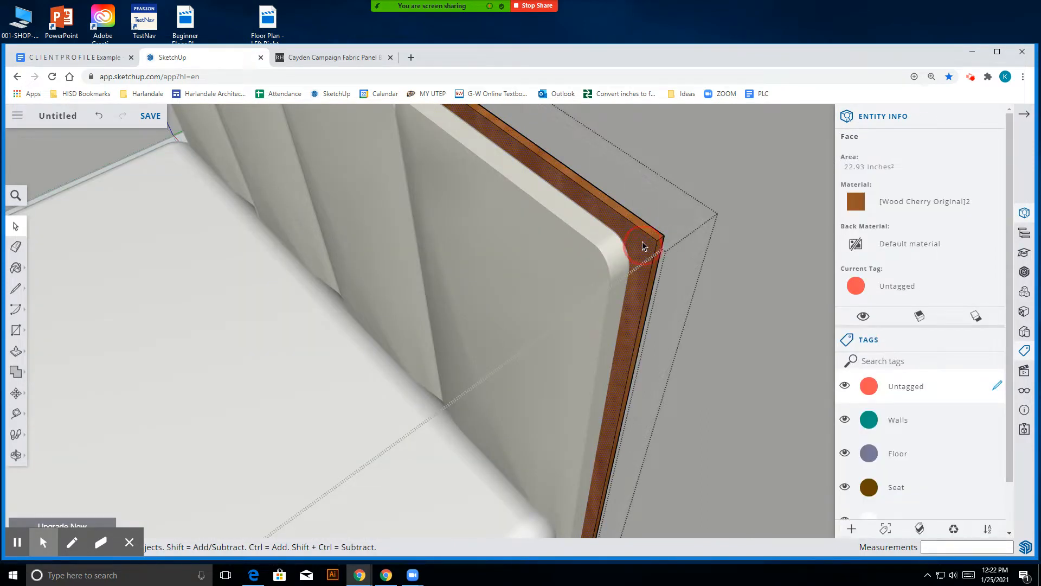
{"action": "scroll", "coordinate": [643, 246], "scroll_direction": "down", "scroll_amount": 6}
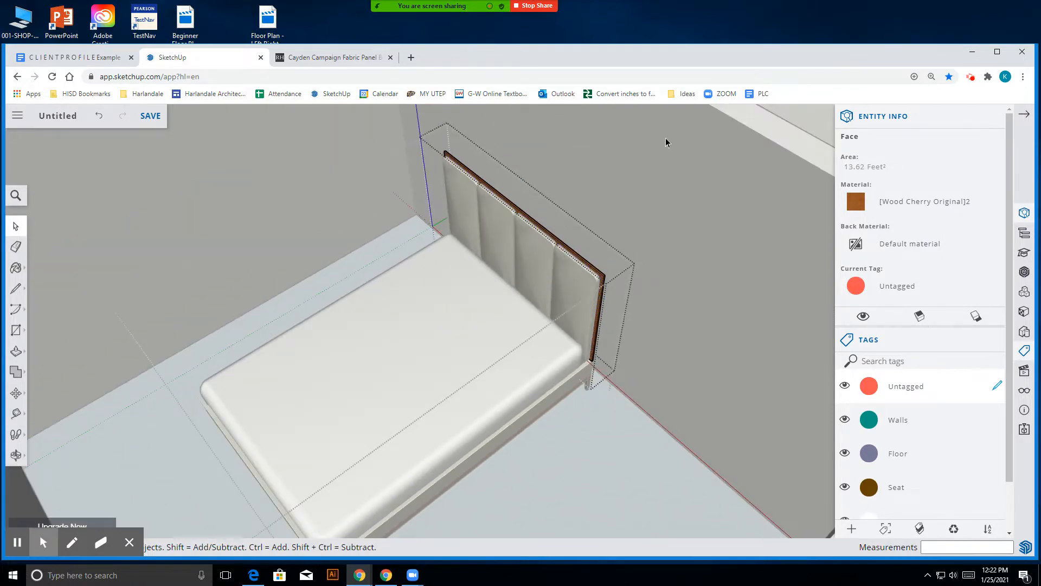
{"action": "scroll", "coordinate": [602, 284], "scroll_direction": "up", "scroll_amount": 3}
{"action": "scroll", "coordinate": [593, 279], "scroll_direction": "down", "scroll_amount": 3}
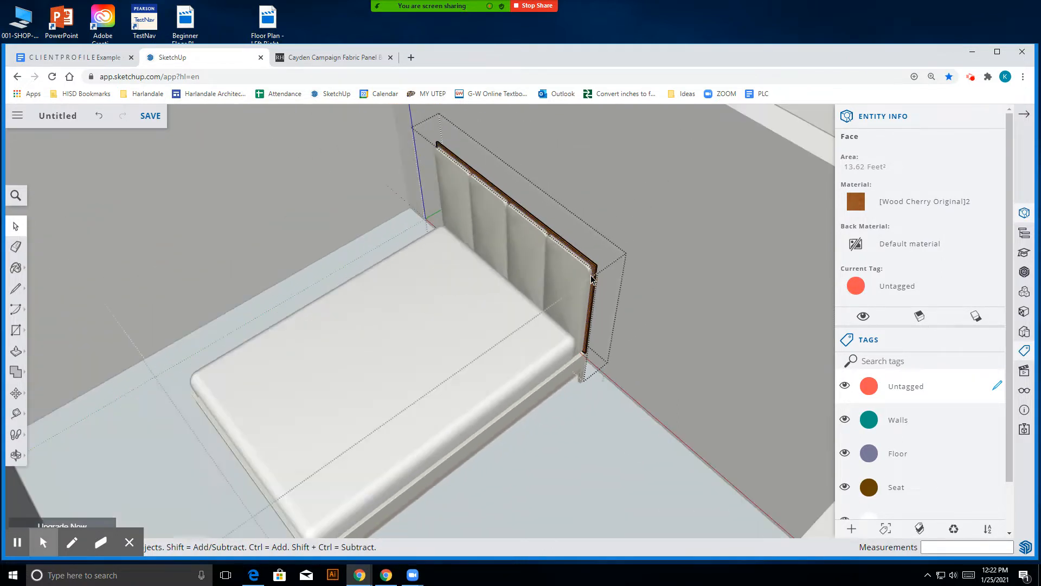
{"action": "left_click_drag", "start_coordinate": [638, 189], "coordinate": [363, 367]}
{"action": "scroll", "coordinate": [638, 291], "scroll_direction": "up", "scroll_amount": 3}
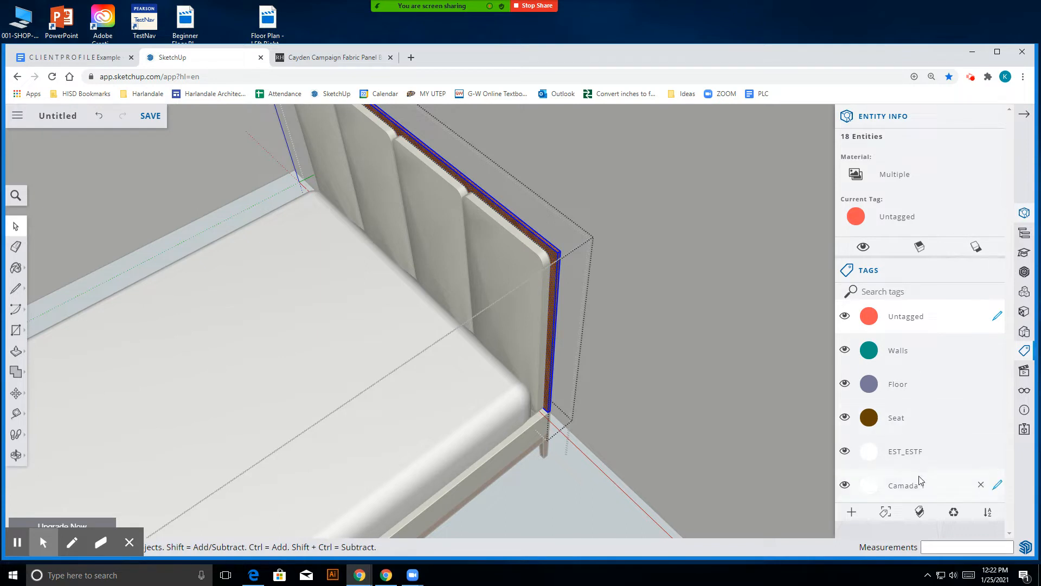
- Paint the selected headboard frame with the in-model dark brown wood material [Color_000]3 and close the frame group
{"action": "left_click", "coordinate": [15, 269]}
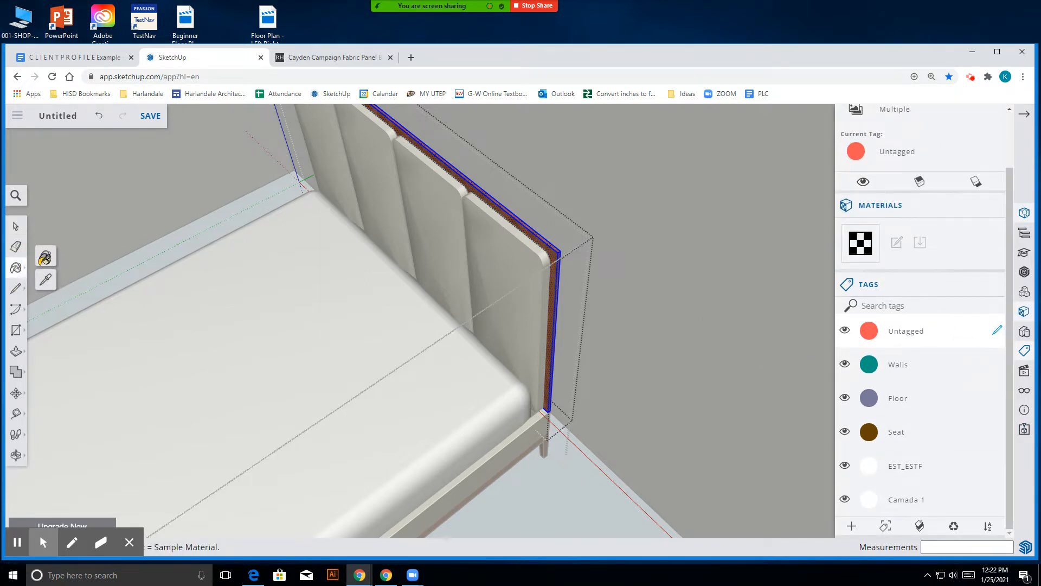
{"action": "left_click", "coordinate": [1024, 313]}
{"action": "scroll", "coordinate": [913, 340], "scroll_direction": "down", "scroll_amount": 7}
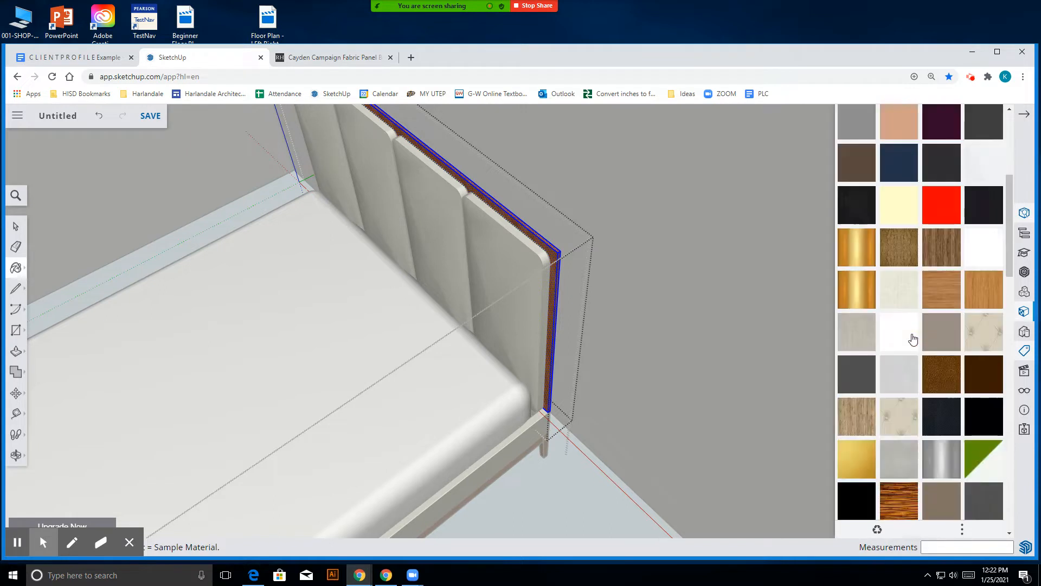
{"action": "scroll", "coordinate": [920, 320], "scroll_direction": "down", "scroll_amount": 5}
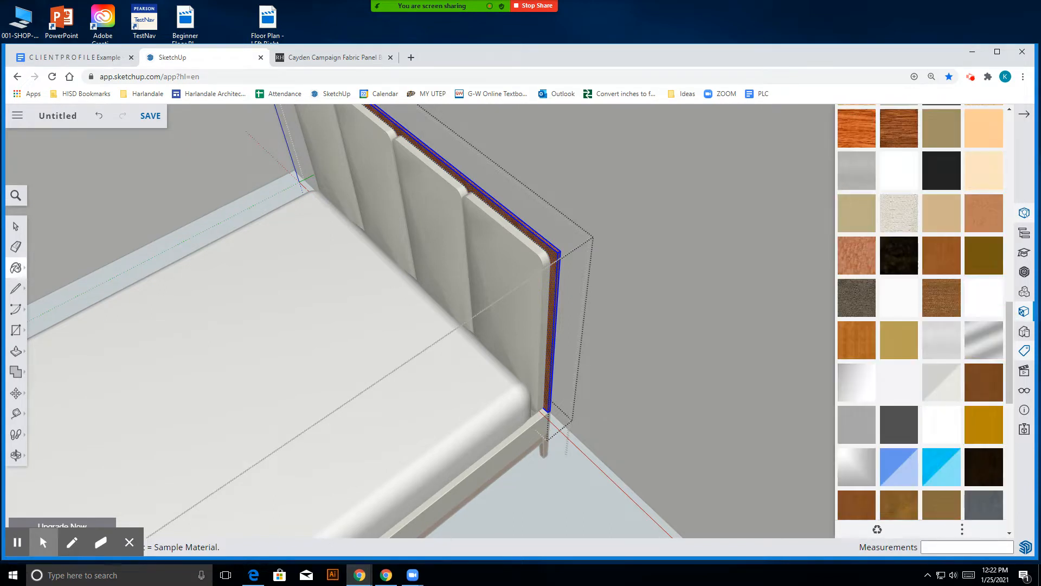
{"action": "scroll", "coordinate": [920, 320], "scroll_direction": "down", "scroll_amount": 5}
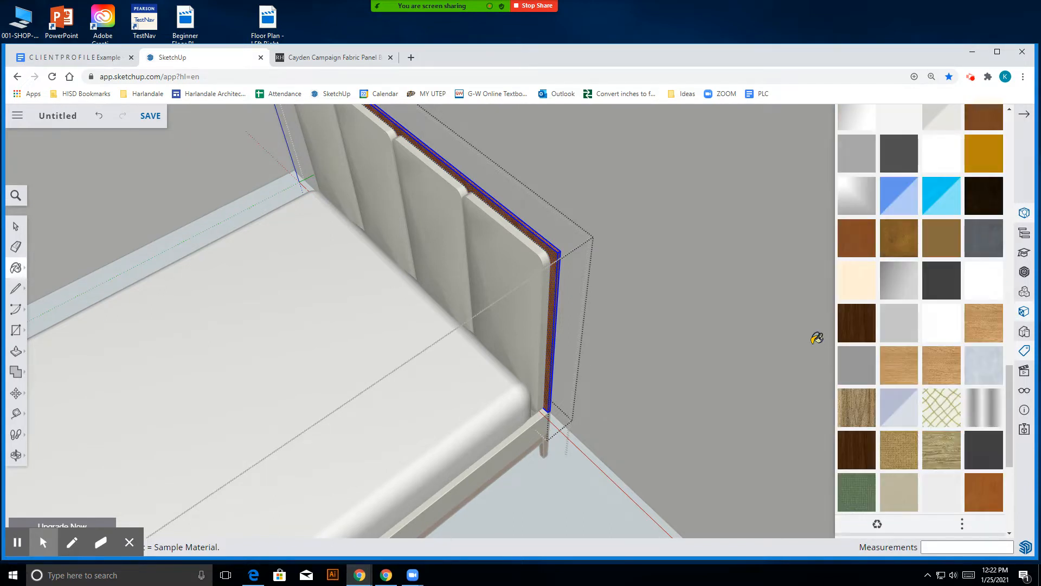
{"action": "scroll", "coordinate": [849, 337], "scroll_direction": "up", "scroll_amount": 1}
{"action": "left_click", "coordinate": [864, 379]}
{"action": "left_click", "coordinate": [556, 259]}
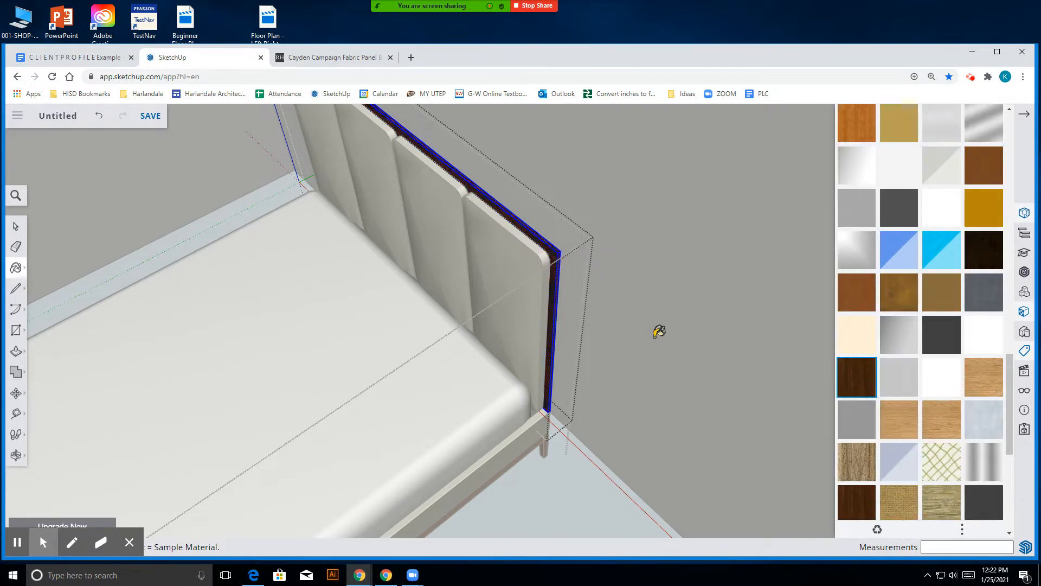
{"action": "scroll", "coordinate": [823, 336], "scroll_direction": "down", "scroll_amount": 2}
{"action": "left_click", "coordinate": [15, 225]}
{"action": "left_click", "coordinate": [731, 222]}
- Compare the recoloured headboard frame with the Cayden Campaign bed's product photo in the browser, and return to SketchUp
{"action": "scroll", "coordinate": [606, 257], "scroll_direction": "down", "scroll_amount": 3}
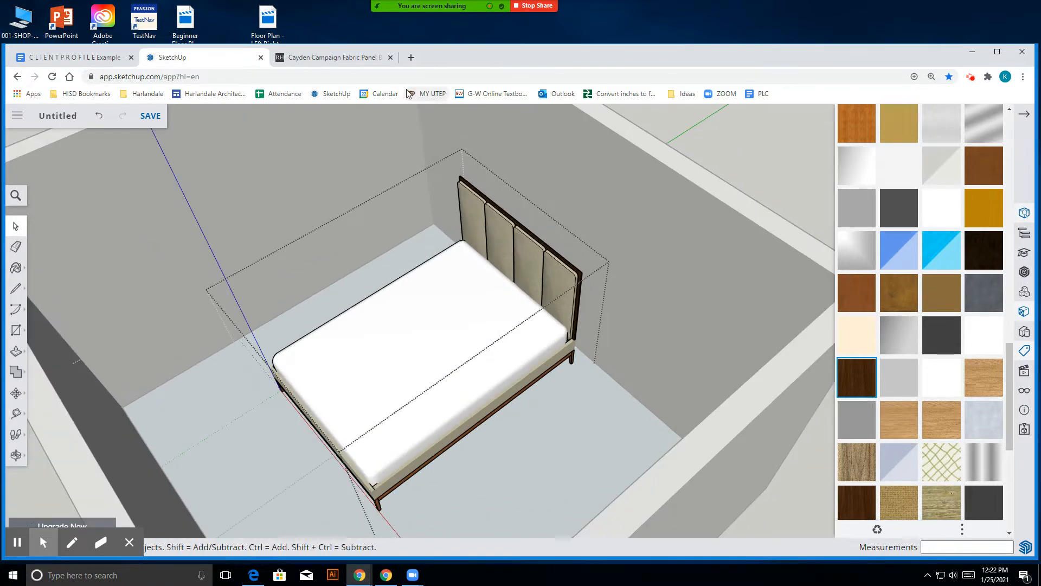
{"action": "left_click", "coordinate": [352, 62]}
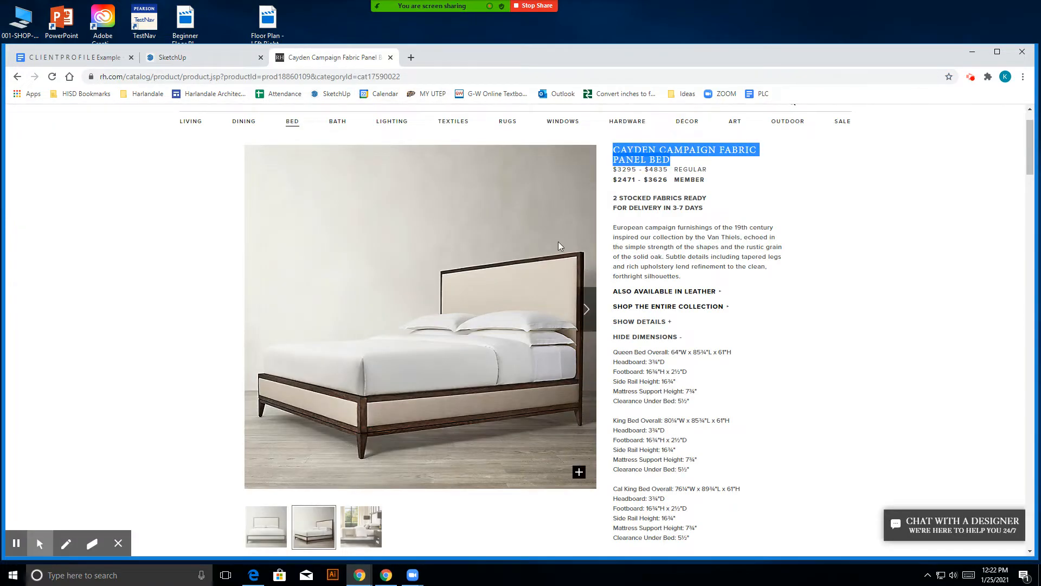
{"action": "left_click", "coordinate": [226, 64]}
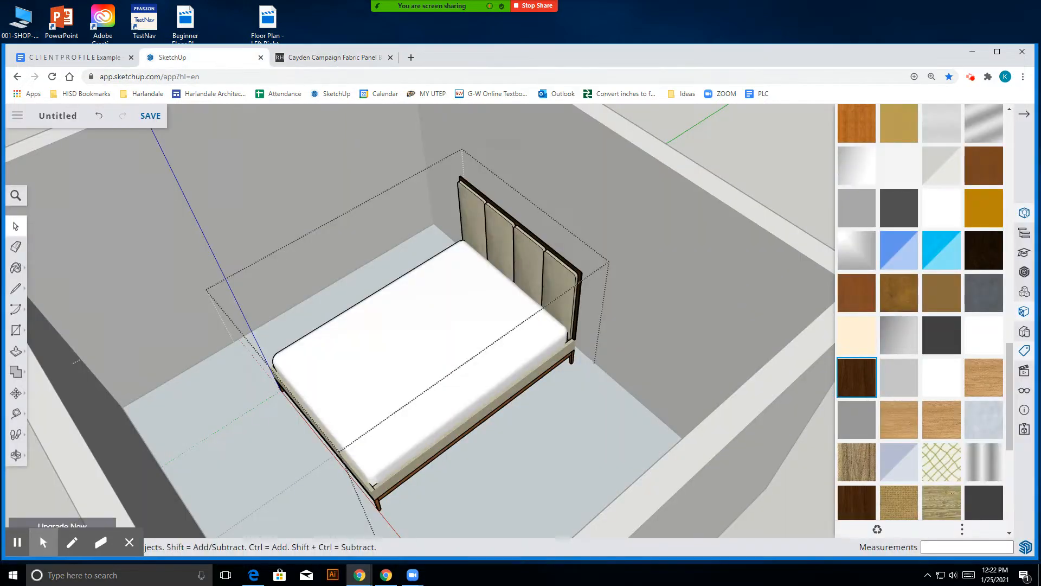
- Select the faces of the bed's rear leg near the wall and paint them with the dark wood material [Color_000]3
{"action": "scroll", "coordinate": [586, 383], "scroll_direction": "up", "scroll_amount": 8}
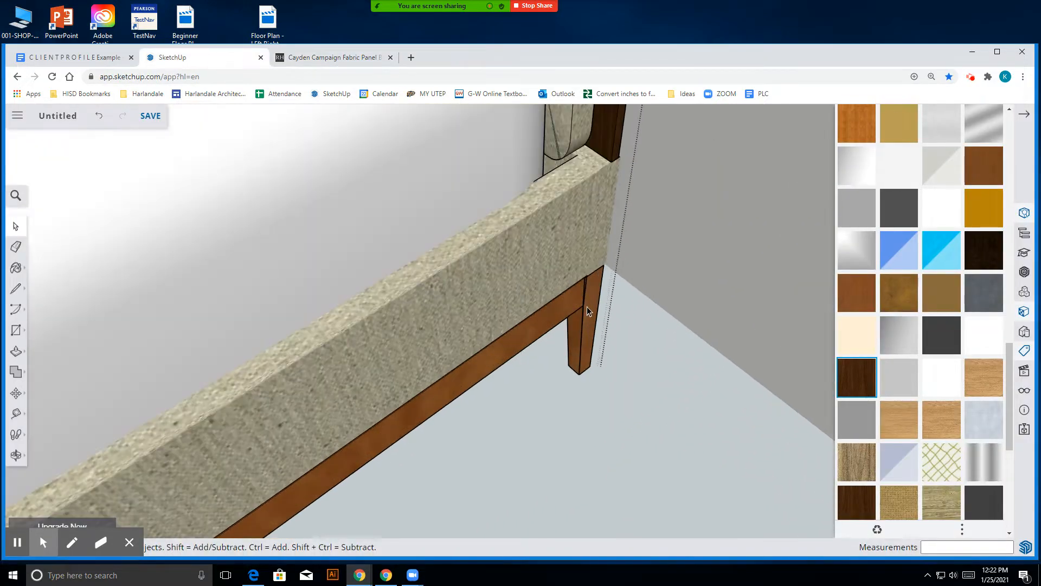
{"action": "left_click", "coordinate": [593, 305]}
{"action": "left_click_drag", "start_coordinate": [634, 283], "coordinate": [525, 390]}
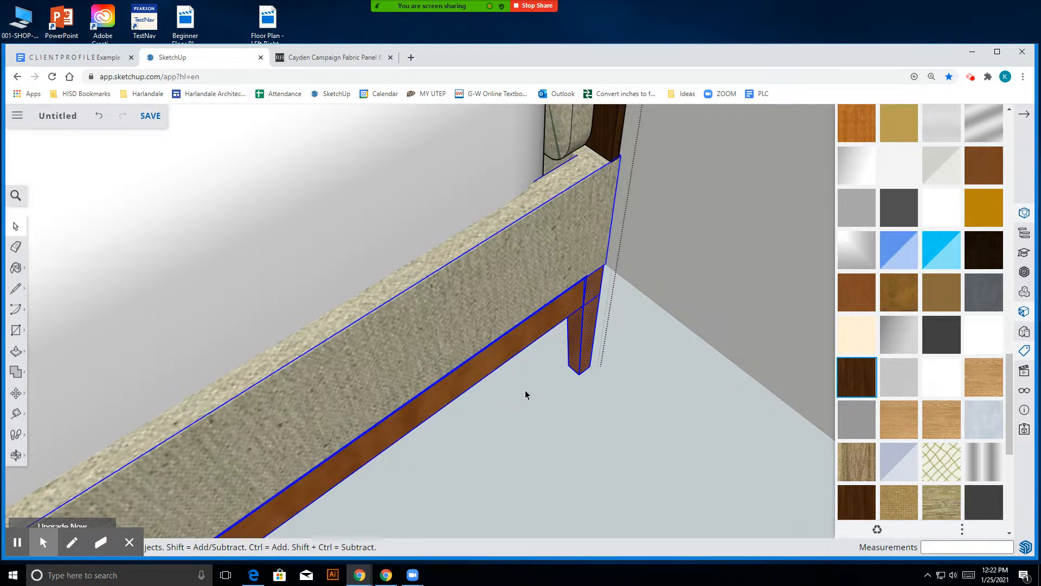
{"action": "left_click", "coordinate": [586, 305]}
{"action": "double_click", "coordinate": [586, 322]}
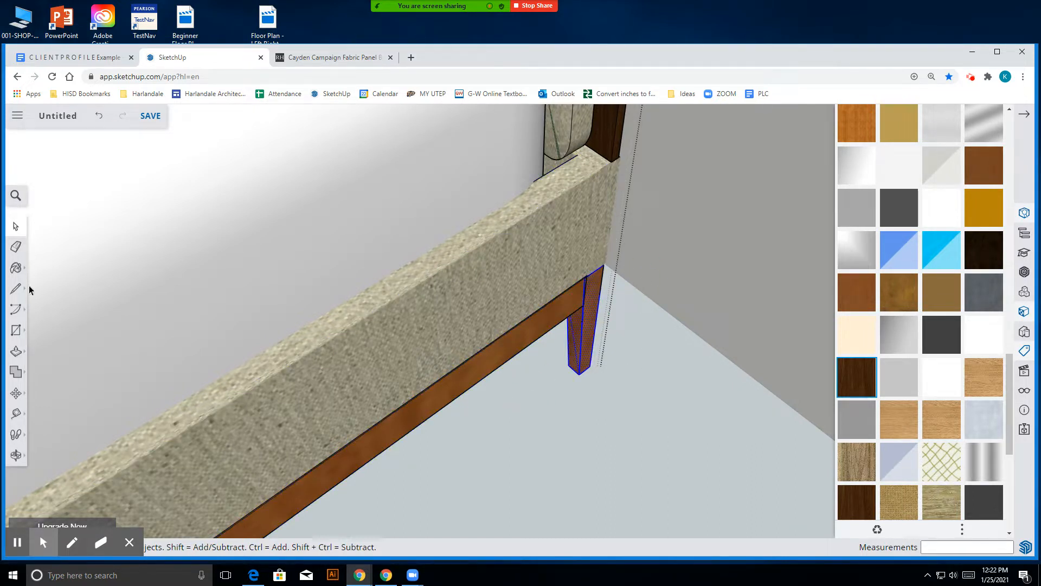
{"action": "left_click", "coordinate": [15, 267]}
{"action": "left_click", "coordinate": [589, 323]}
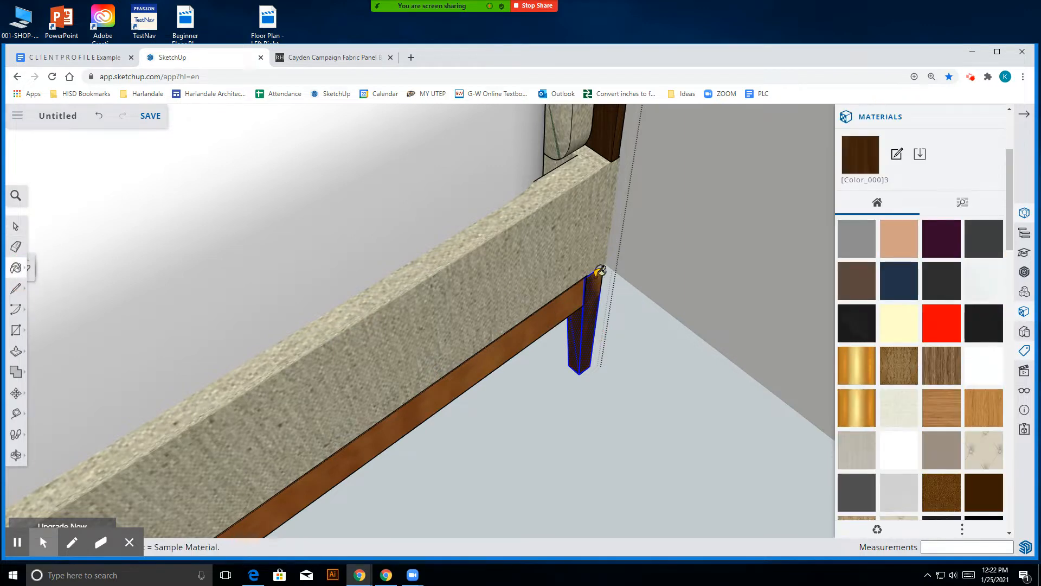
{"action": "scroll", "coordinate": [607, 298], "scroll_direction": "down", "scroll_amount": 5}
{"action": "scroll", "coordinate": [550, 361], "scroll_direction": "up", "scroll_amount": 4}
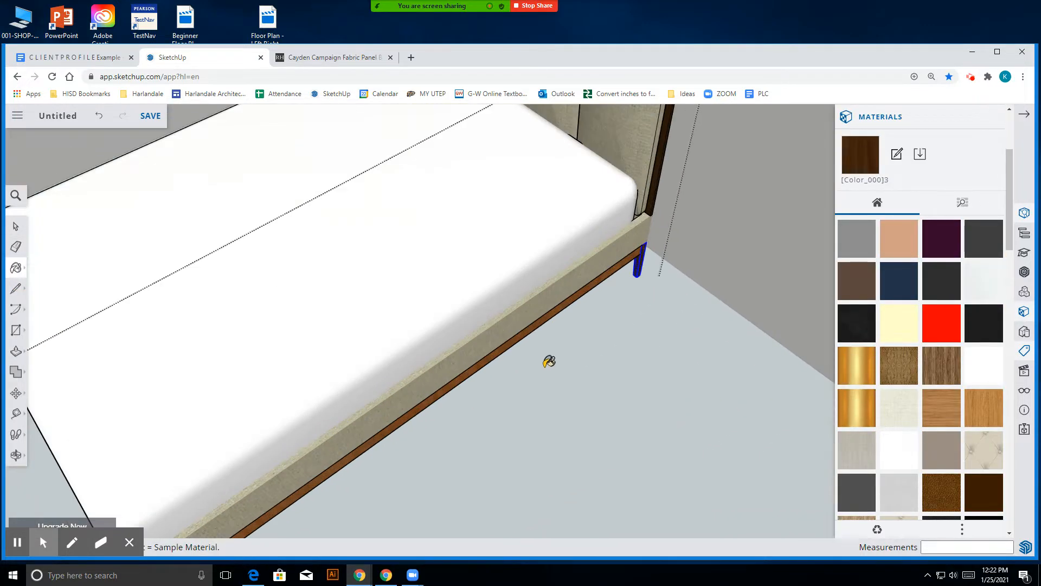
- Select the wooden strip under the bed's long side rail and paint it with the dark wood material [Color_000]3
{"action": "left_click", "coordinate": [15, 226]}
{"action": "scroll", "coordinate": [635, 251], "scroll_direction": "up", "scroll_amount": 3}
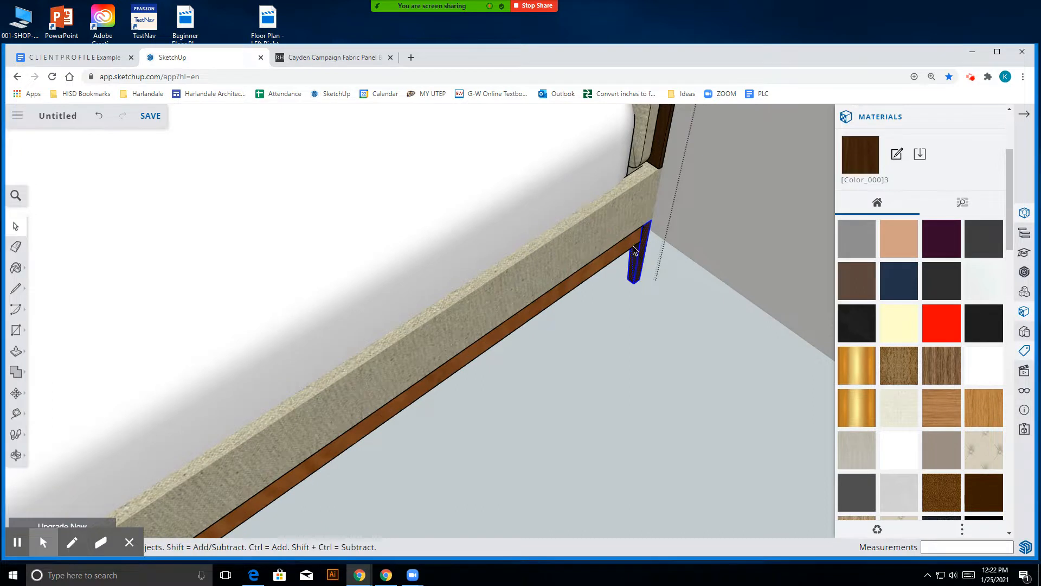
{"action": "scroll", "coordinate": [636, 252], "scroll_direction": "down", "scroll_amount": 6}
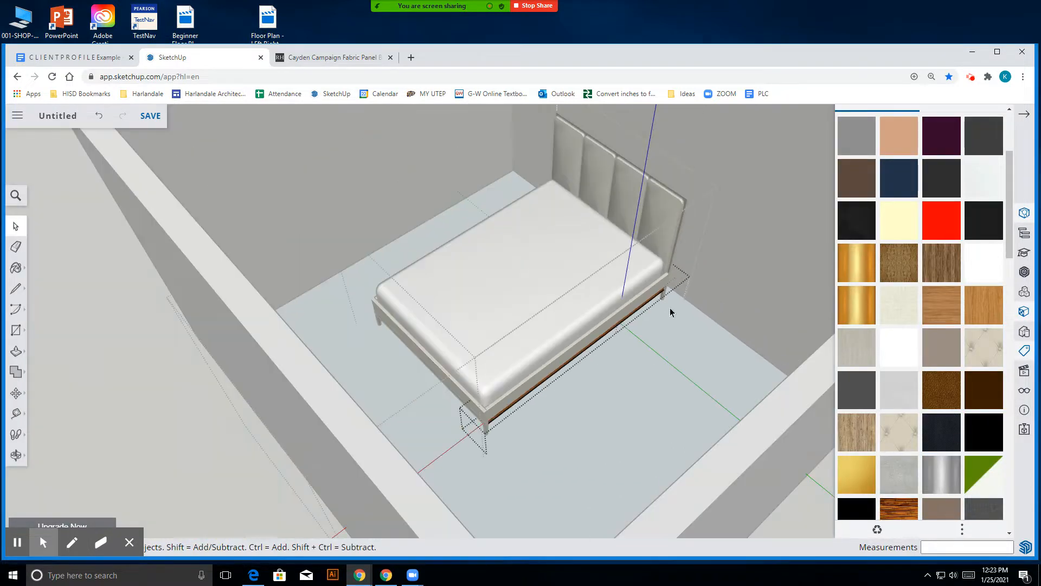
{"action": "left_click_drag", "start_coordinate": [671, 308], "coordinate": [516, 384]}
{"action": "scroll", "coordinate": [681, 363], "scroll_direction": "up", "scroll_amount": 4}
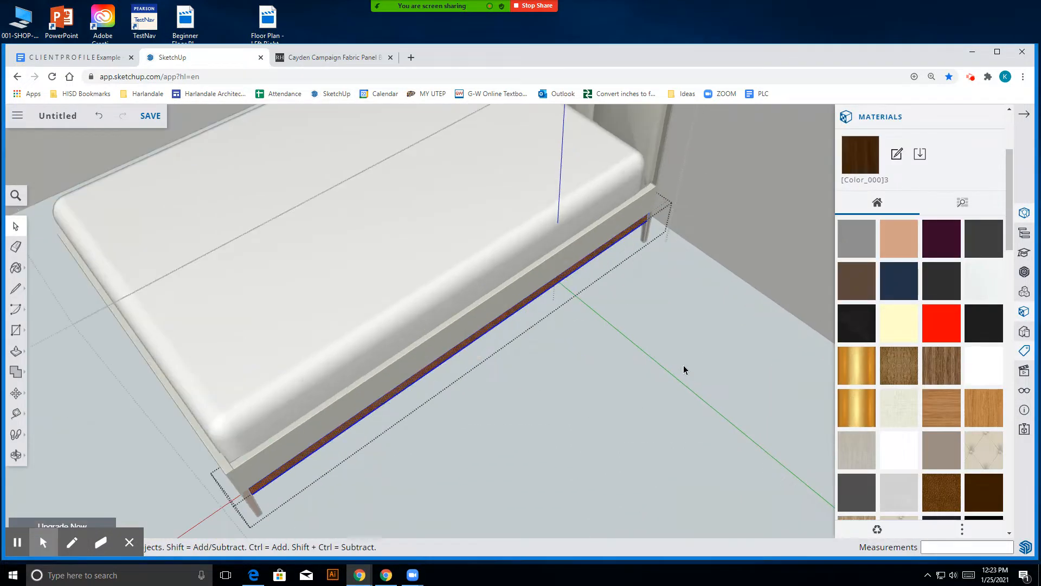
{"action": "left_click", "coordinate": [16, 268]}
{"action": "left_click", "coordinate": [437, 358]}
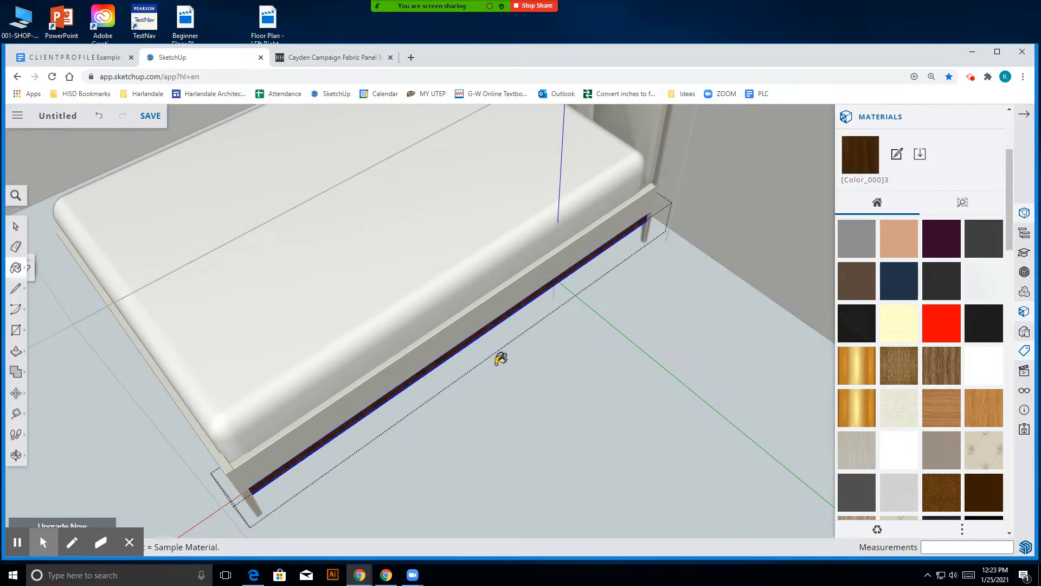
{"action": "left_click", "coordinate": [14, 230]}
- Select the bed's front corner leg beside the recoloured side rail and paint it with the dark wood material [Color_000]3
{"action": "scroll", "coordinate": [84, 239], "scroll_direction": "down", "scroll_amount": 5}
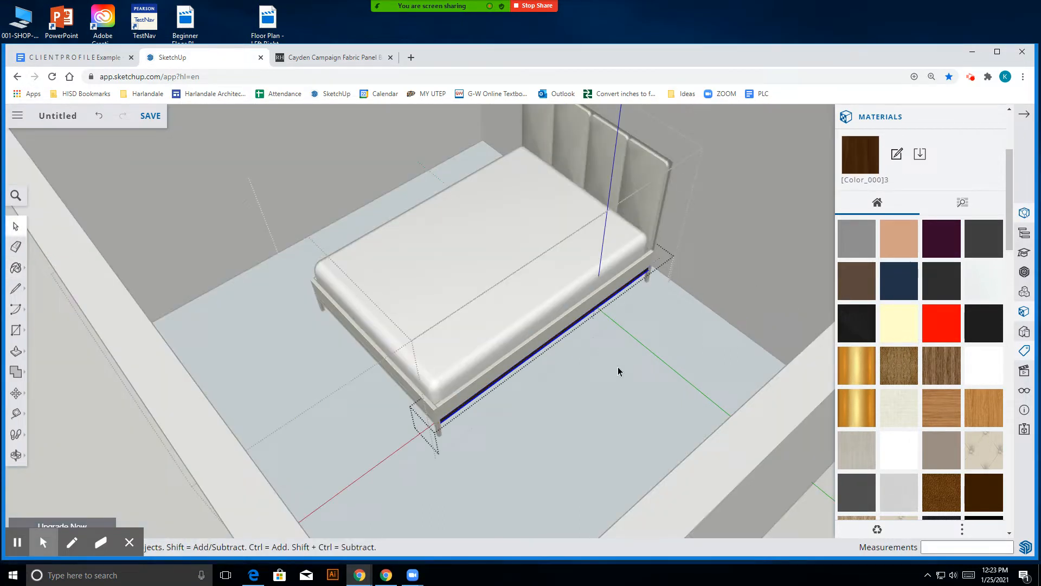
{"action": "middle_click_drag", "start_coordinate": [621, 367], "coordinate": [407, 433]}
{"action": "scroll", "coordinate": [470, 442], "scroll_direction": "up", "scroll_amount": 5}
{"action": "left_click", "coordinate": [461, 422]}
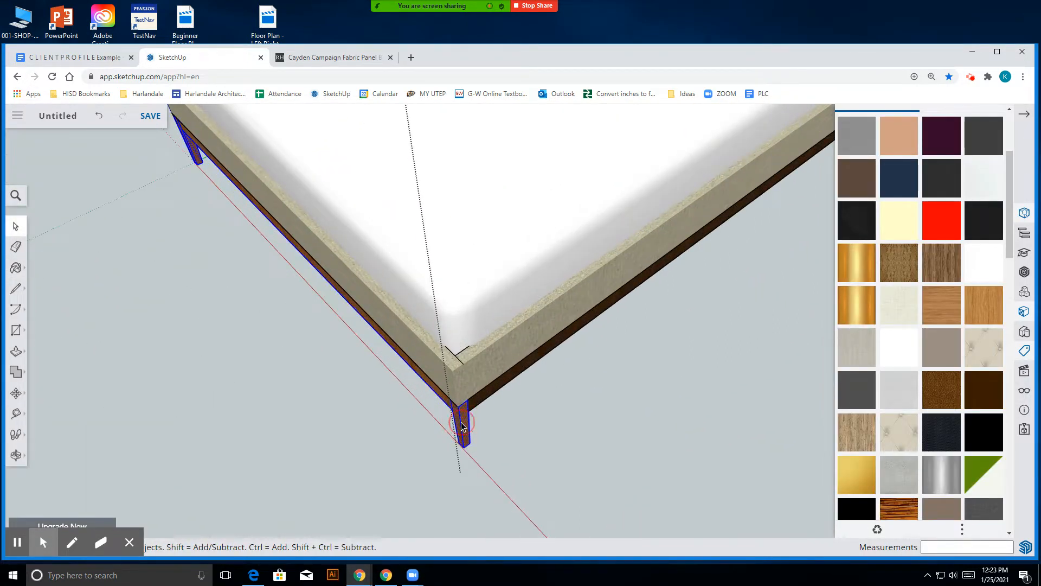
{"action": "left_click", "coordinate": [16, 268]}
{"action": "left_click", "coordinate": [439, 392]}
{"action": "scroll", "coordinate": [466, 418], "scroll_direction": "up", "scroll_amount": 5}
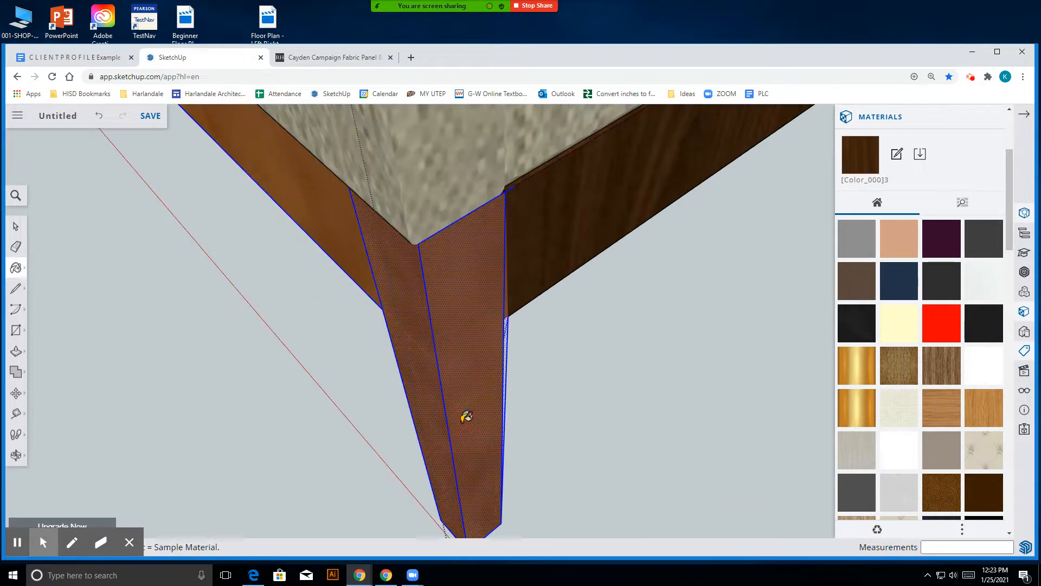
{"action": "left_click", "coordinate": [463, 315]}
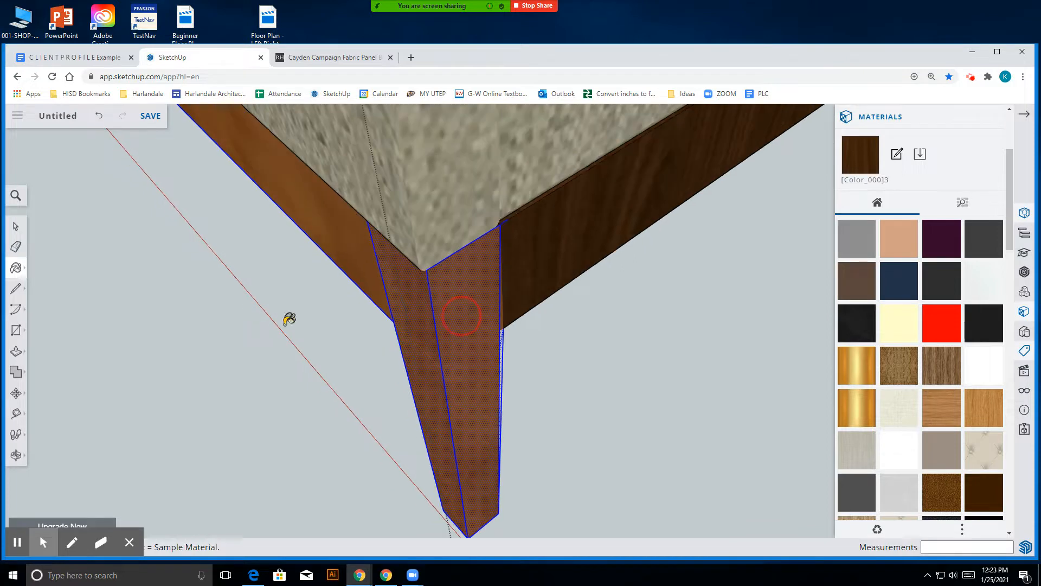
{"action": "left_click", "coordinate": [16, 226]}
{"action": "left_click", "coordinate": [315, 245]}
- Select the wooden strip under the bed's footboard and paint it with the dark wood material [Color_000]3
{"action": "scroll", "coordinate": [525, 423], "scroll_direction": "down", "scroll_amount": 5}
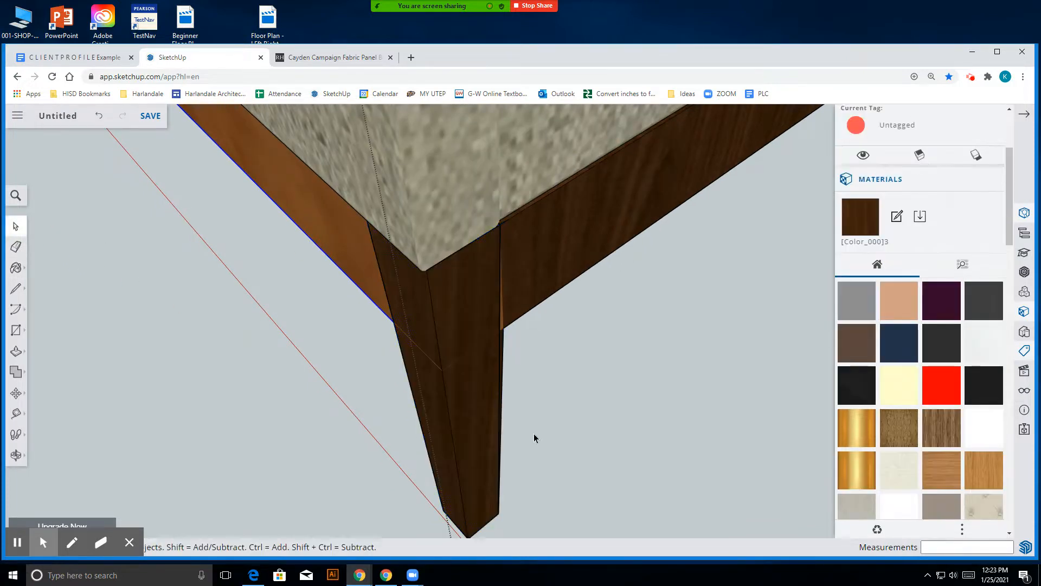
{"action": "scroll", "coordinate": [522, 388], "scroll_direction": "down", "scroll_amount": 6}
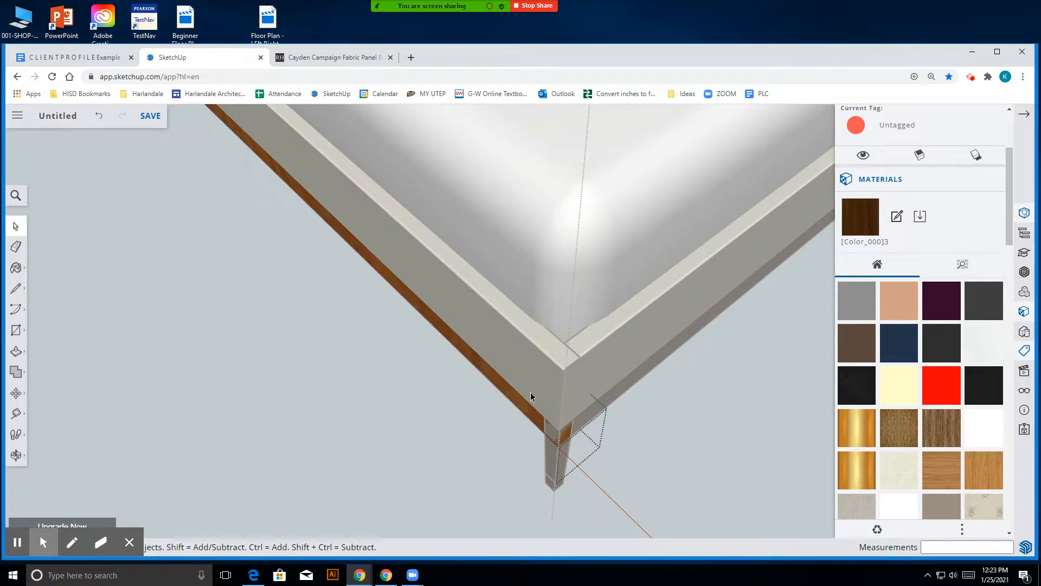
{"action": "left_click_drag", "start_coordinate": [646, 170], "coordinate": [335, 490]}
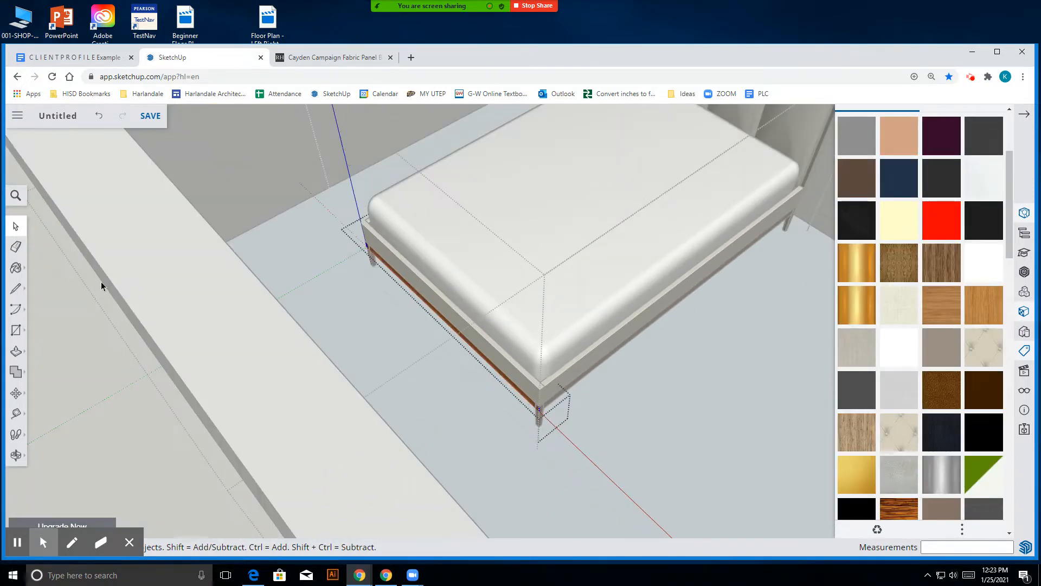
{"action": "key", "text": "b"}
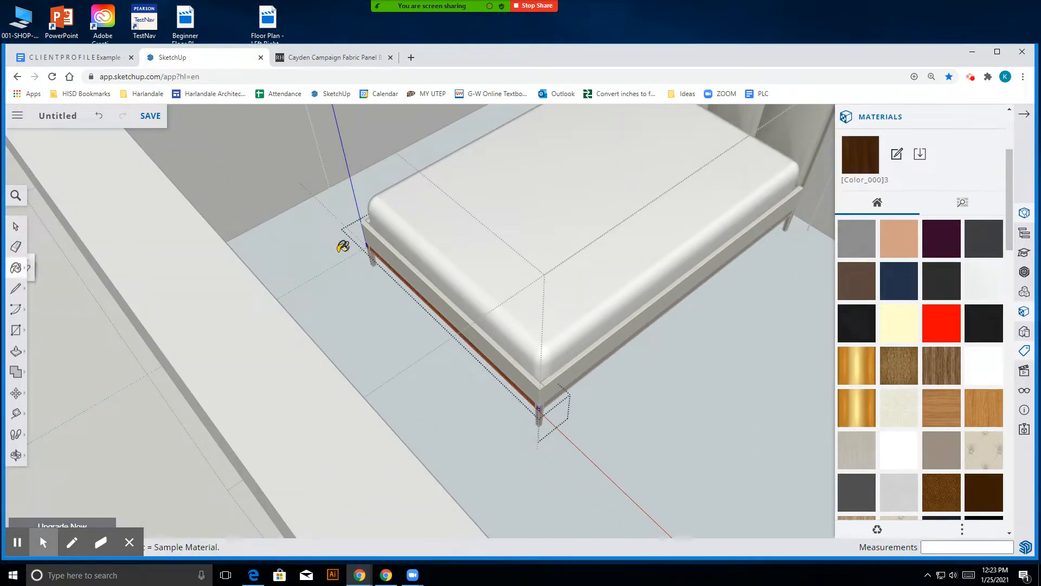
{"action": "scroll", "coordinate": [391, 247], "scroll_direction": "up", "scroll_amount": 5}
{"action": "left_click", "coordinate": [408, 257]}
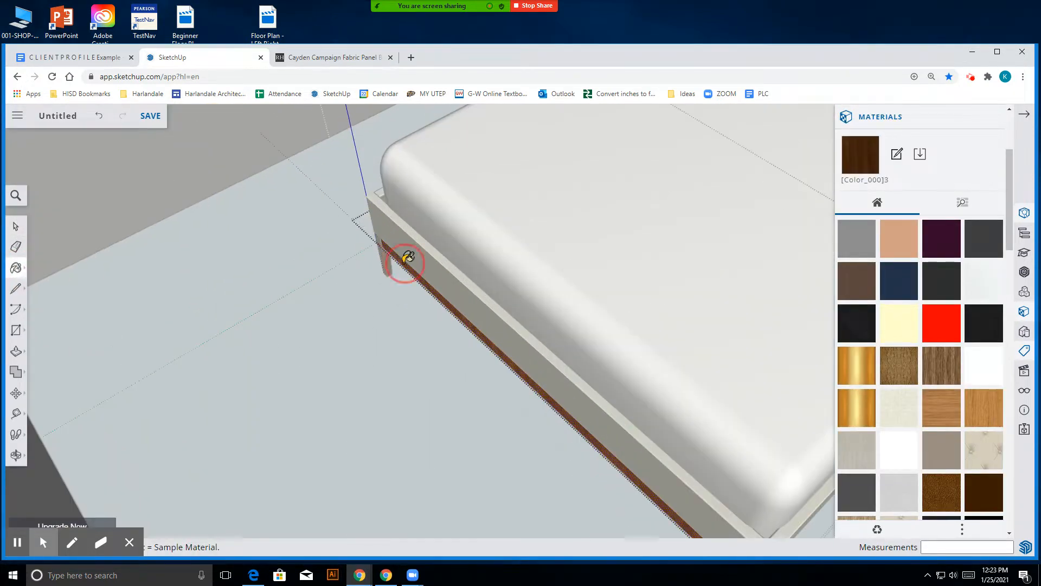
{"action": "left_click", "coordinate": [16, 228]}
{"action": "left_click", "coordinate": [248, 290]}
- Select the faces of the leg at the footboard's other end and paint them with the dark wood material [Color_000]3
{"action": "scroll", "coordinate": [408, 260], "scroll_direction": "up", "scroll_amount": 3}
{"action": "left_click", "coordinate": [367, 259]}
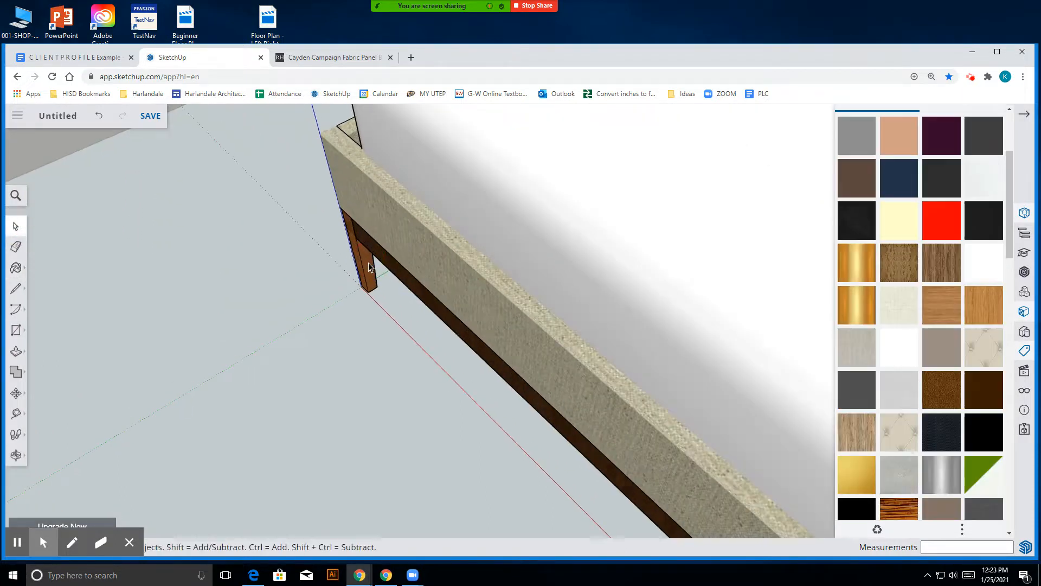
{"action": "left_click", "coordinate": [351, 248]}
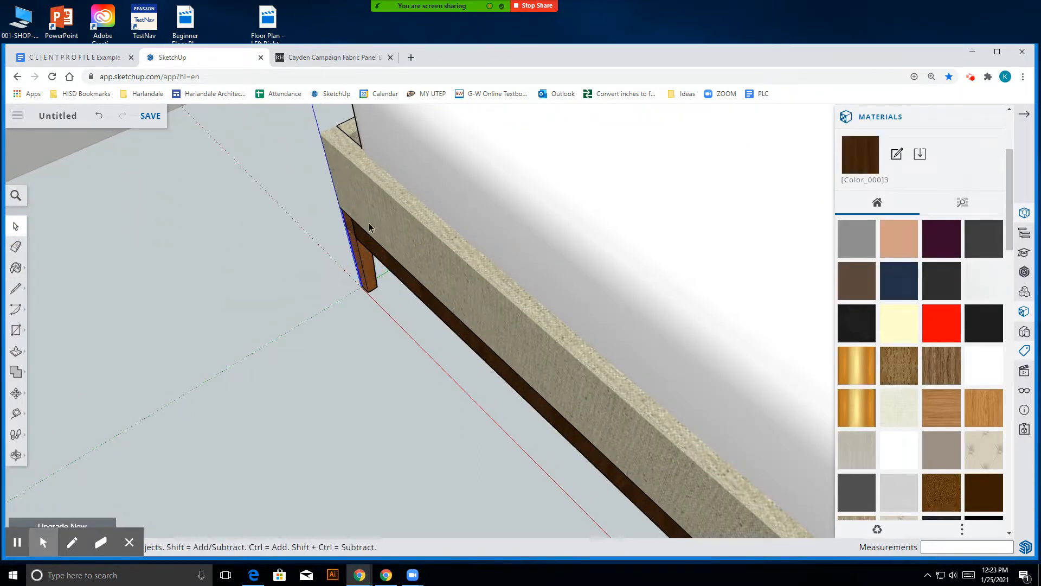
{"action": "left_click_drag", "start_coordinate": [385, 164], "coordinate": [330, 314]}
{"action": "left_click", "coordinate": [321, 332]}
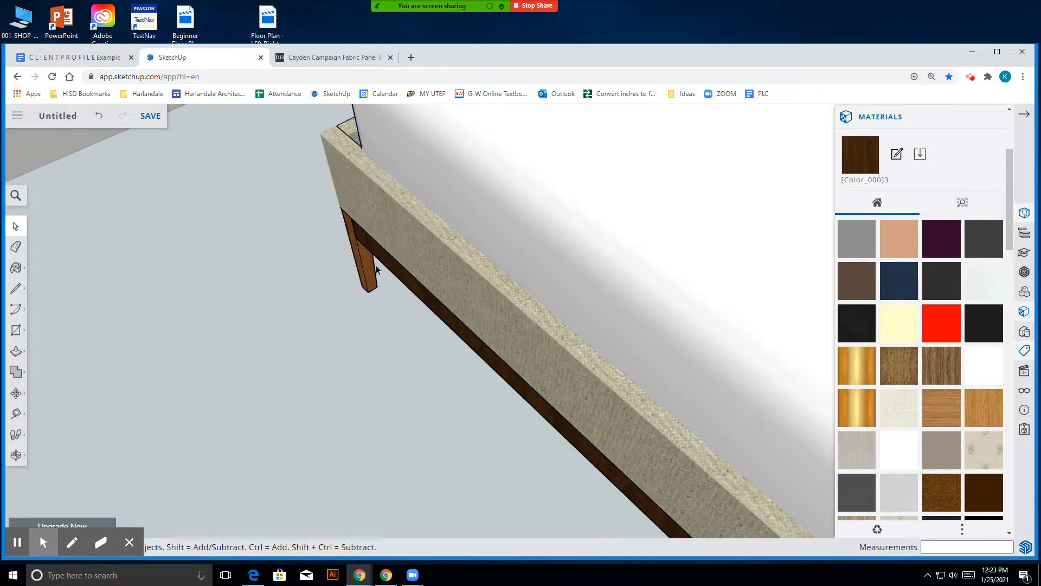
{"action": "left_click", "coordinate": [367, 269]}
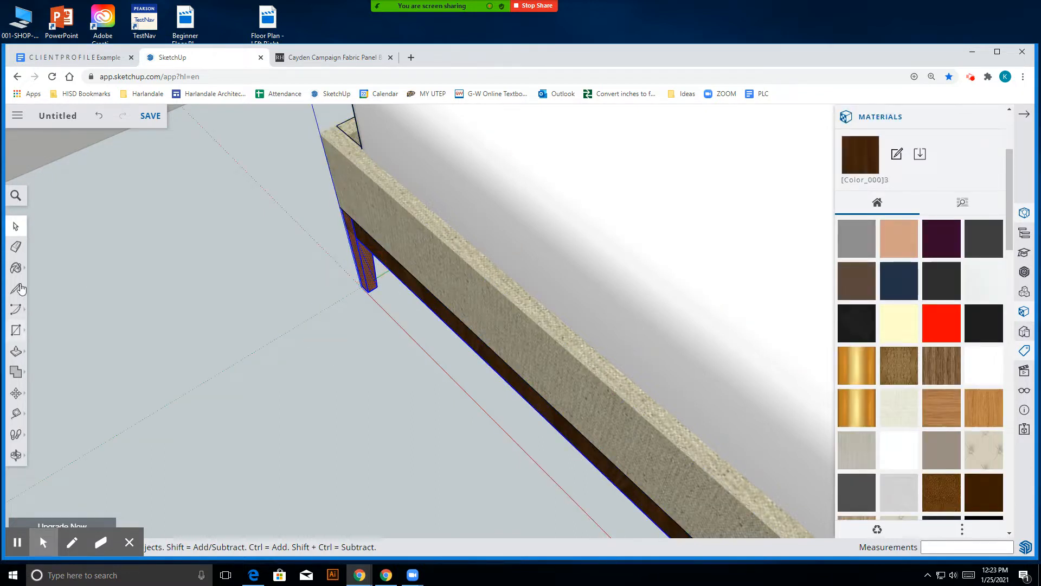
{"action": "key", "text": "b"}
{"action": "left_click", "coordinate": [347, 258]}
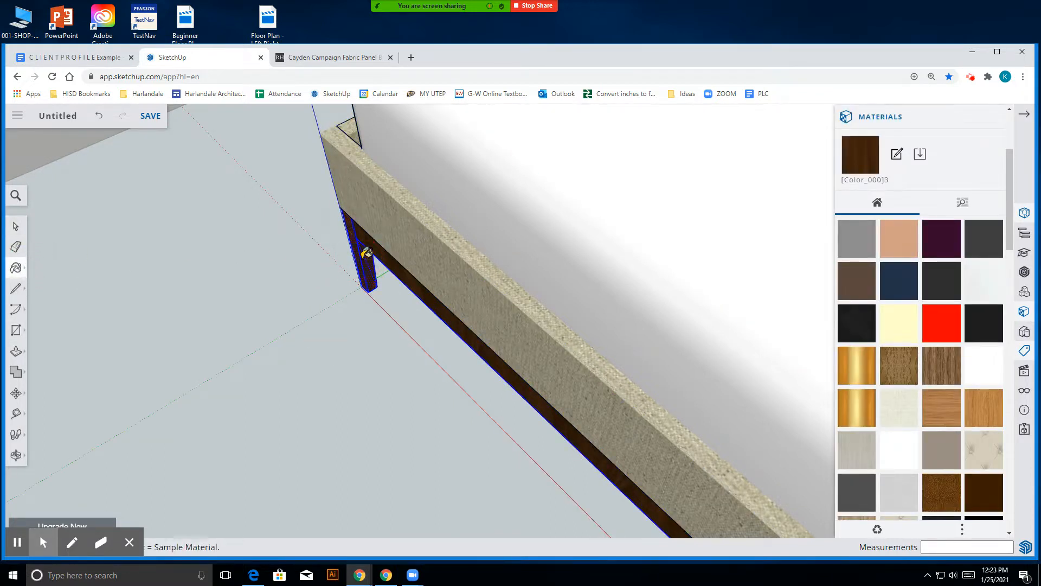
{"action": "left_click", "coordinate": [15, 225]}
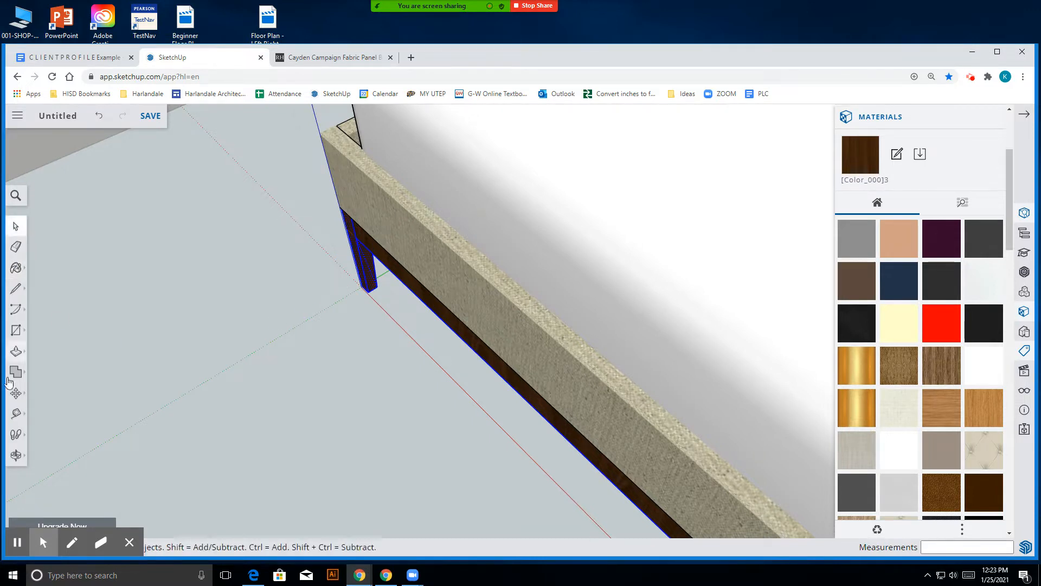
- Open the wooden strip under the side rail on the bed's opposite side and paint it with the dark wood material [Color_000]3
{"action": "left_click", "coordinate": [15, 454]}
{"action": "left_click_drag", "start_coordinate": [321, 293], "coordinate": [776, 374]}
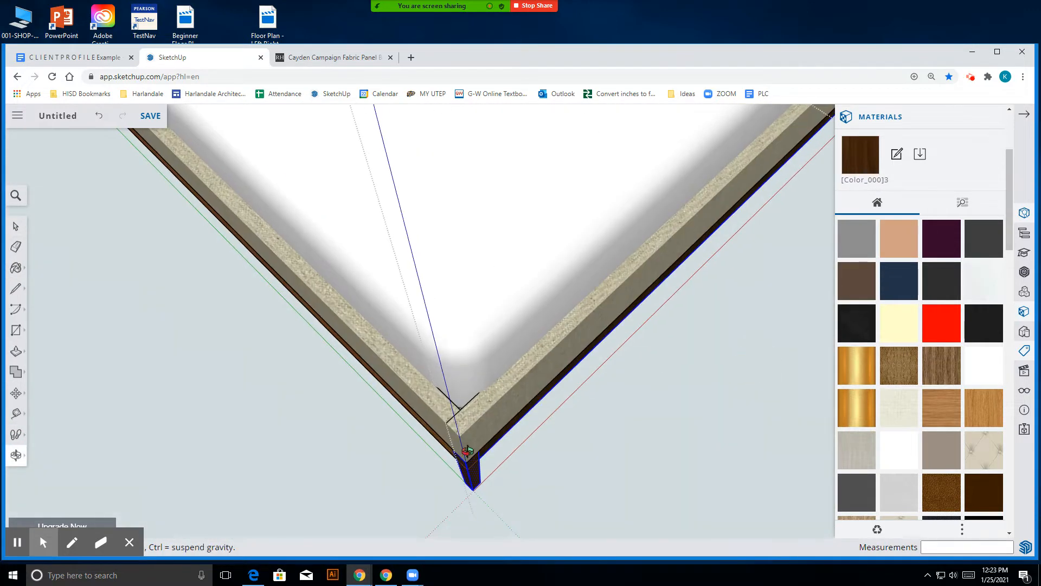
{"action": "scroll", "coordinate": [488, 437], "scroll_direction": "down", "scroll_amount": 6}
{"action": "scroll", "coordinate": [283, 297], "scroll_direction": "up", "scroll_amount": 4}
{"action": "scroll", "coordinate": [322, 323], "scroll_direction": "up", "scroll_amount": 2}
{"action": "left_click_drag", "start_coordinate": [389, 363], "coordinate": [399, 309]}
{"action": "left_click", "coordinate": [17, 227]}
{"action": "double_click", "coordinate": [414, 299]}
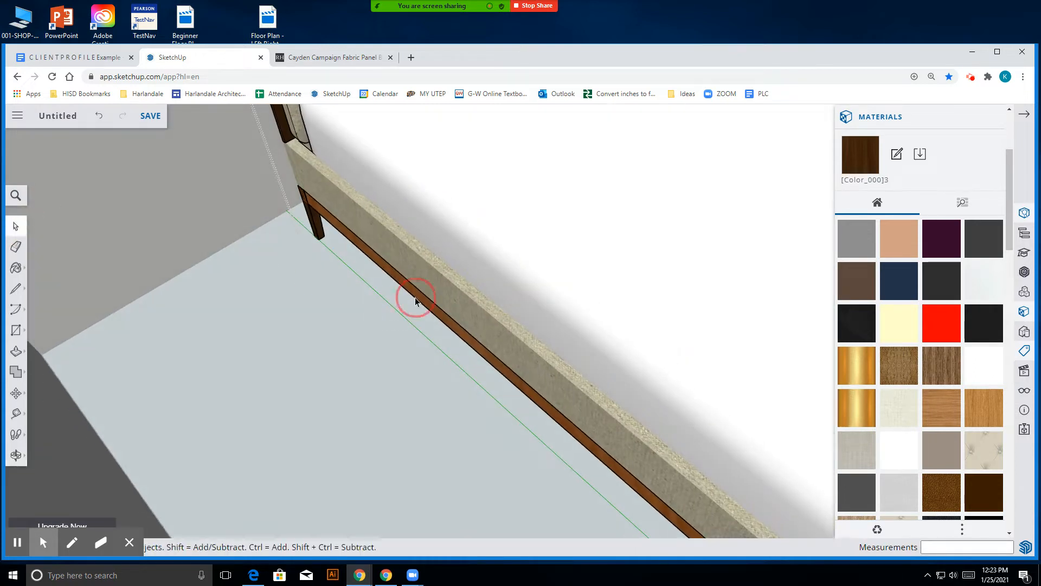
{"action": "left_click", "coordinate": [415, 299]}
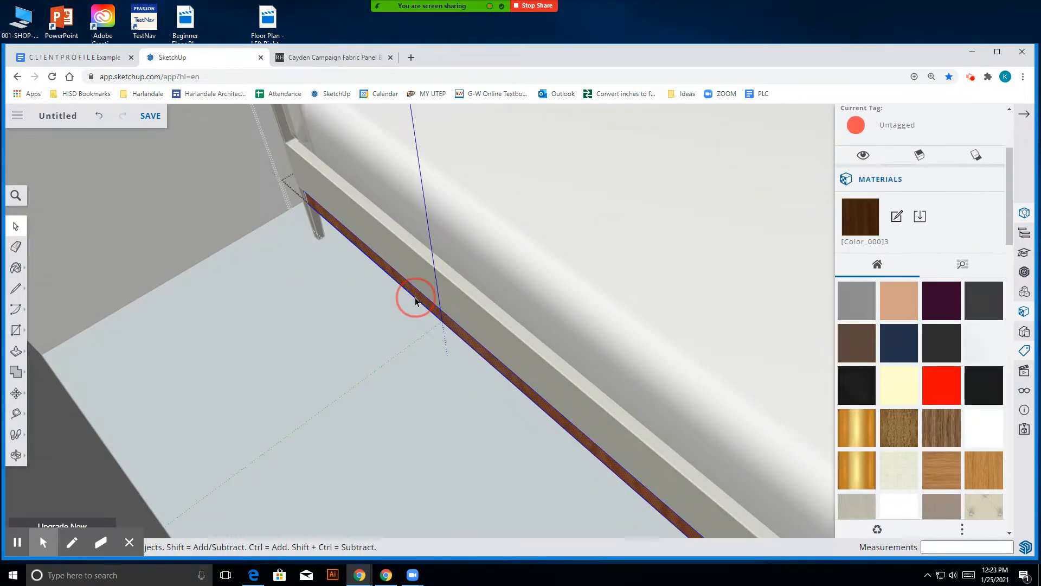
{"action": "left_click", "coordinate": [16, 268]}
{"action": "left_click", "coordinate": [387, 259]}
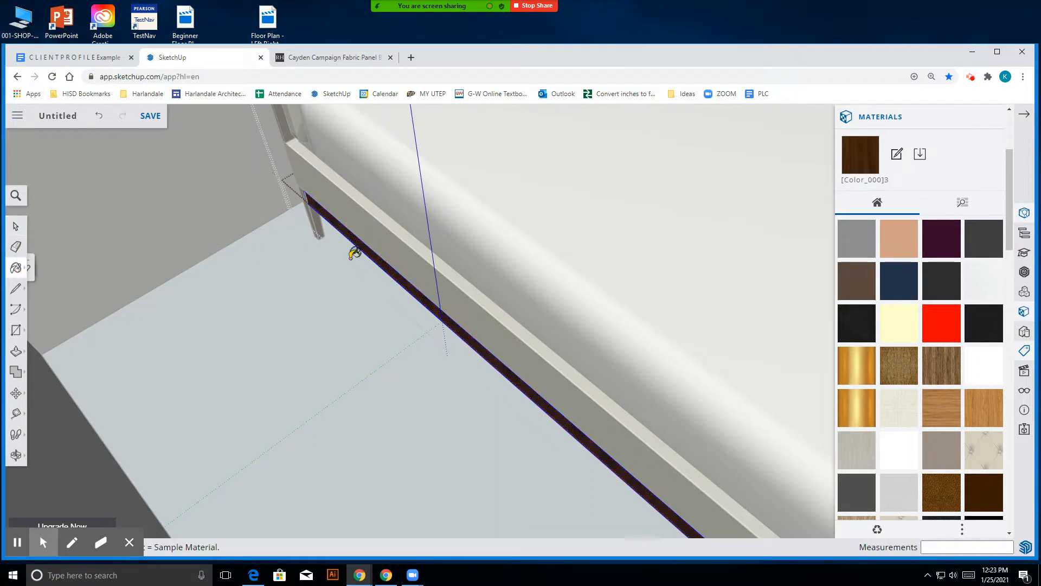
{"action": "left_click", "coordinate": [19, 229]}
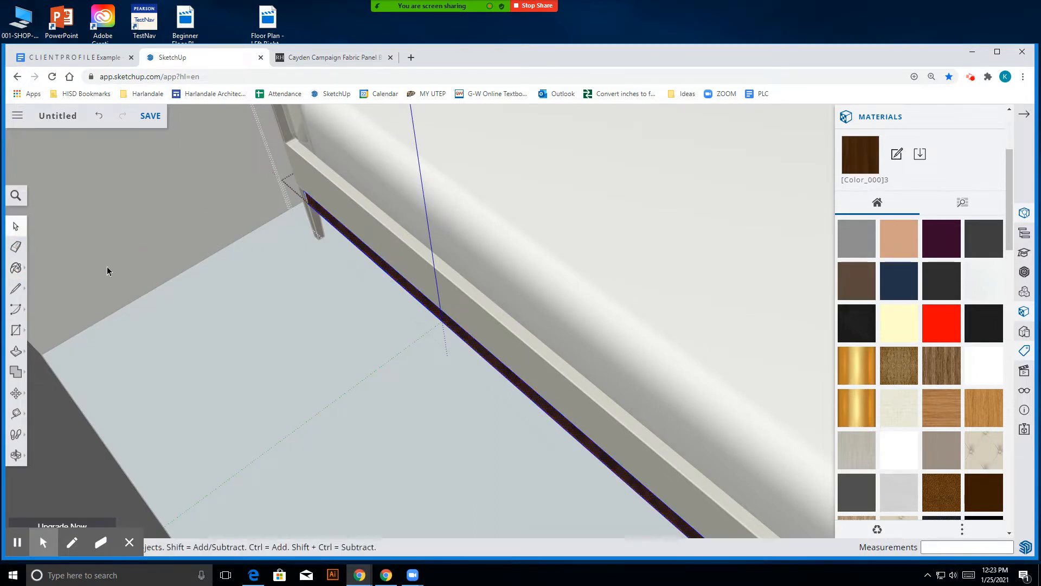
{"action": "left_click", "coordinate": [295, 314]}
- Compare the whole recoloured bed with the Cayden Campaign bed's product photo in the browser, and return to SketchUp
{"action": "scroll", "coordinate": [287, 315], "scroll_direction": "down", "scroll_amount": 5}
{"action": "scroll", "coordinate": [458, 302], "scroll_direction": "down", "scroll_amount": 10}
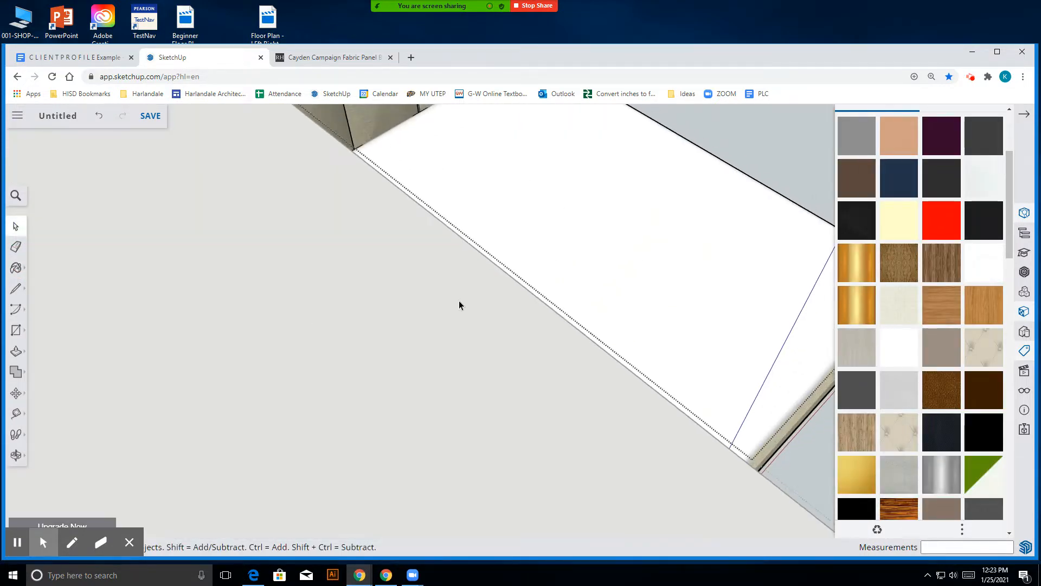
{"action": "left_click", "coordinate": [16, 455]}
{"action": "left_click_drag", "start_coordinate": [586, 289], "coordinate": [117, 286]}
{"action": "mouse_move", "coordinate": [205, 291]}
{"action": "left_mouse_down"}
{"action": "mouse_move", "coordinate": [592, 321]}
{"action": "mouse_move", "coordinate": [705, 374]}
{"action": "left_mouse_up"}
{"action": "left_click", "coordinate": [374, 59]}
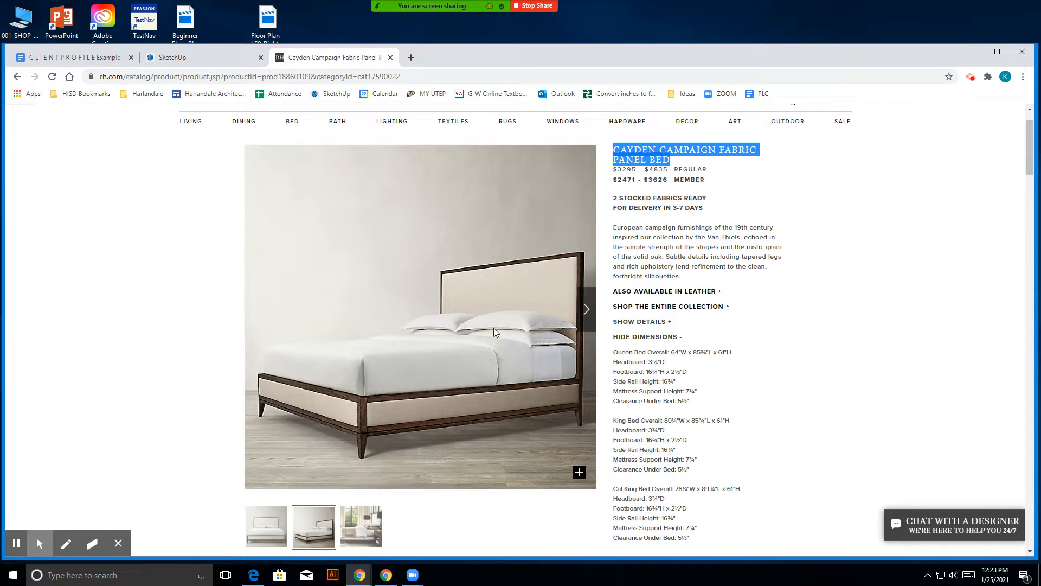
{"action": "left_click", "coordinate": [197, 58]}
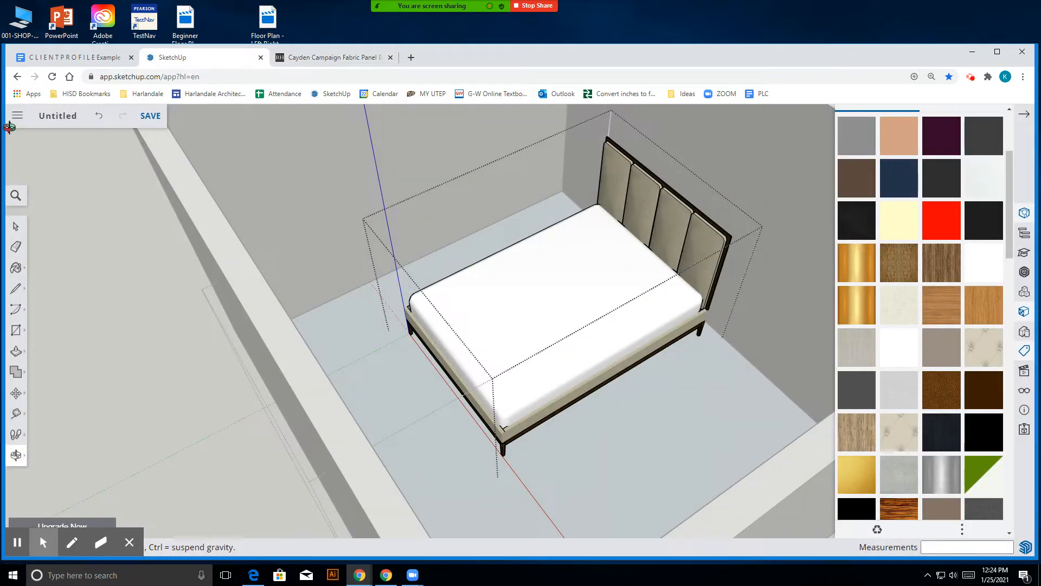
- Open the bed's upholstered side rail group down to its geometry and select all of the rail's faces
{"action": "left_click", "coordinate": [16, 226]}
{"action": "left_click", "coordinate": [675, 222]}
{"action": "left_click", "coordinate": [633, 339]}
{"action": "left_click", "coordinate": [651, 347]}
{"action": "double_click", "coordinate": [651, 347]}
{"action": "scroll", "coordinate": [679, 368], "scroll_direction": "up", "scroll_amount": 3}
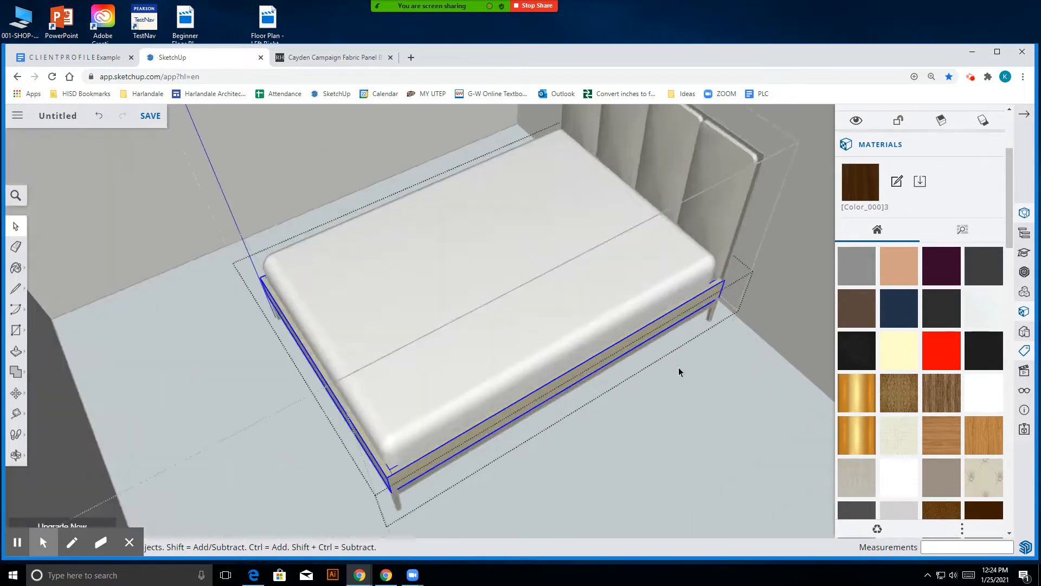
{"action": "scroll", "coordinate": [679, 372], "scroll_direction": "up", "scroll_amount": 3}
{"action": "left_click", "coordinate": [720, 255]}
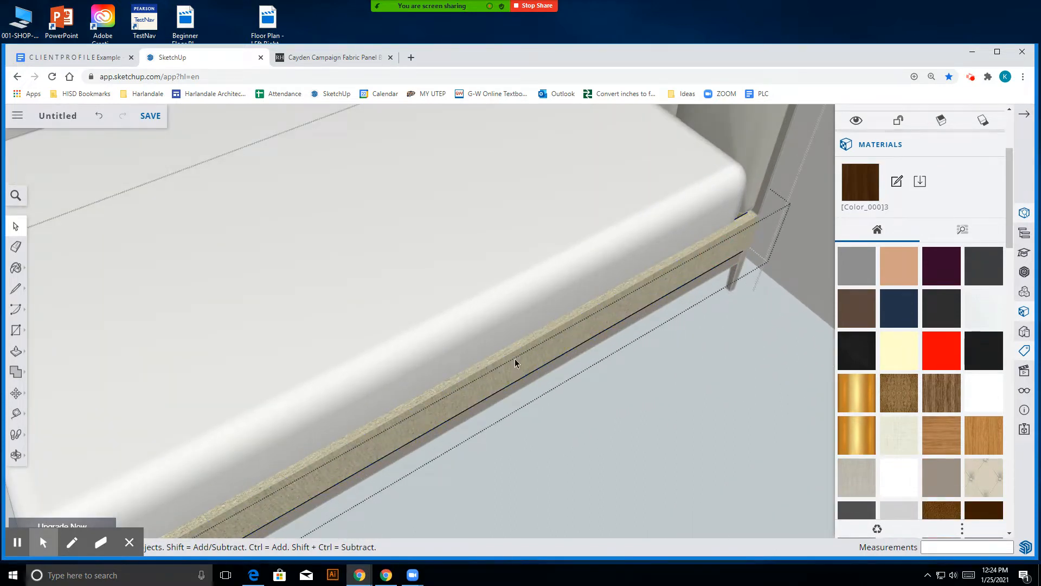
{"action": "scroll", "coordinate": [515, 363], "scroll_direction": "down", "scroll_amount": 5}
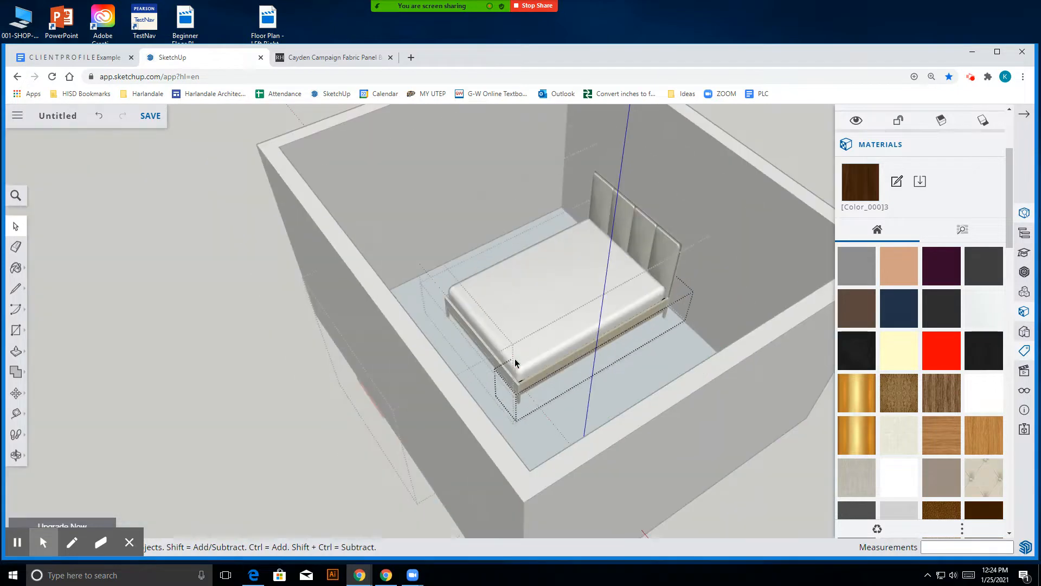
{"action": "scroll", "coordinate": [621, 344], "scroll_direction": "up", "scroll_amount": 3}
{"action": "left_click", "coordinate": [595, 346]}
{"action": "double_click", "coordinate": [611, 324]}
{"action": "left_click_drag", "start_coordinate": [776, 203], "coordinate": [339, 454]}
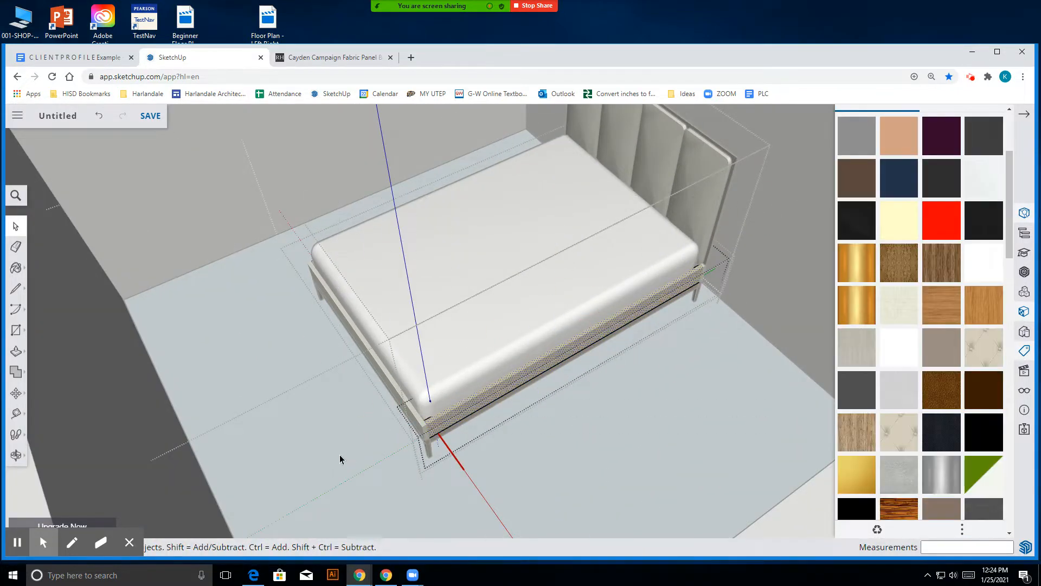
- Paint the selected side rail with the in-model light cream linen fabric material and close the rail group
{"action": "scroll", "coordinate": [903, 345], "scroll_direction": "down", "scroll_amount": 5}
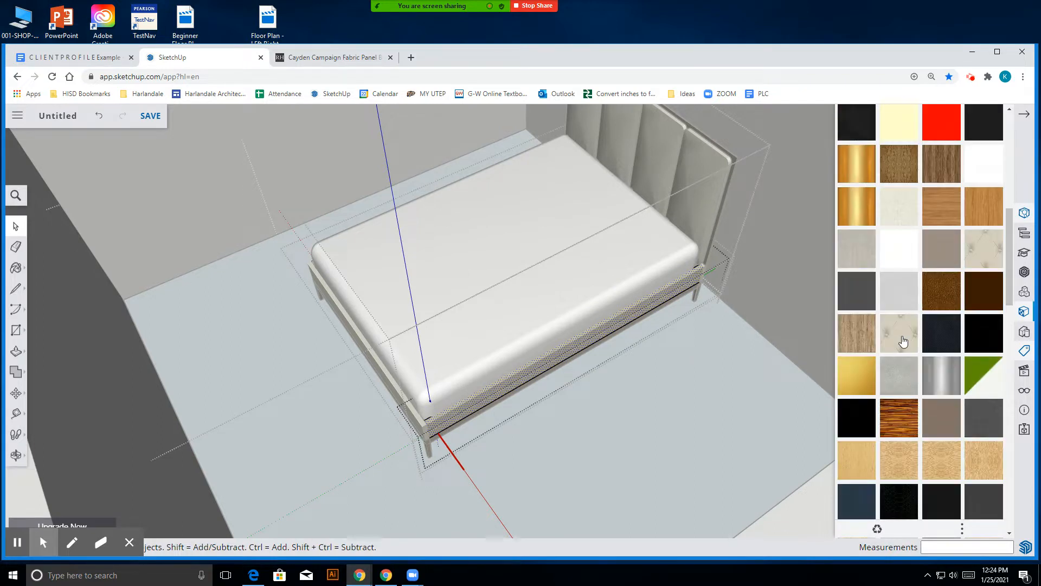
{"action": "left_click", "coordinate": [899, 207]}
{"action": "left_click", "coordinate": [623, 314]}
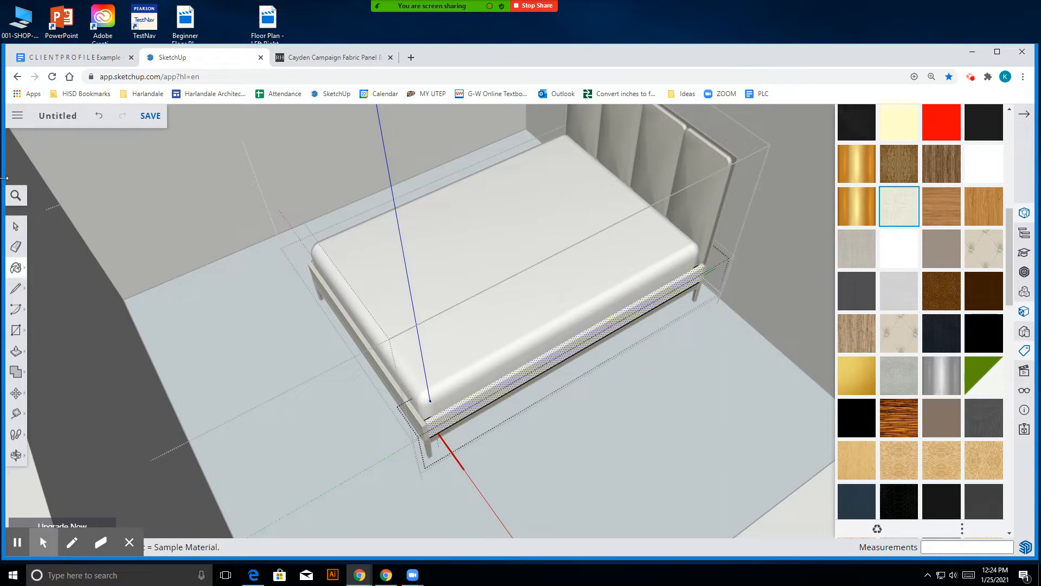
{"action": "left_click", "coordinate": [16, 225]}
{"action": "left_click", "coordinate": [773, 455]}
{"action": "left_click", "coordinate": [613, 358]}
{"action": "left_click", "coordinate": [607, 357]}
{"action": "left_click", "coordinate": [564, 381]}
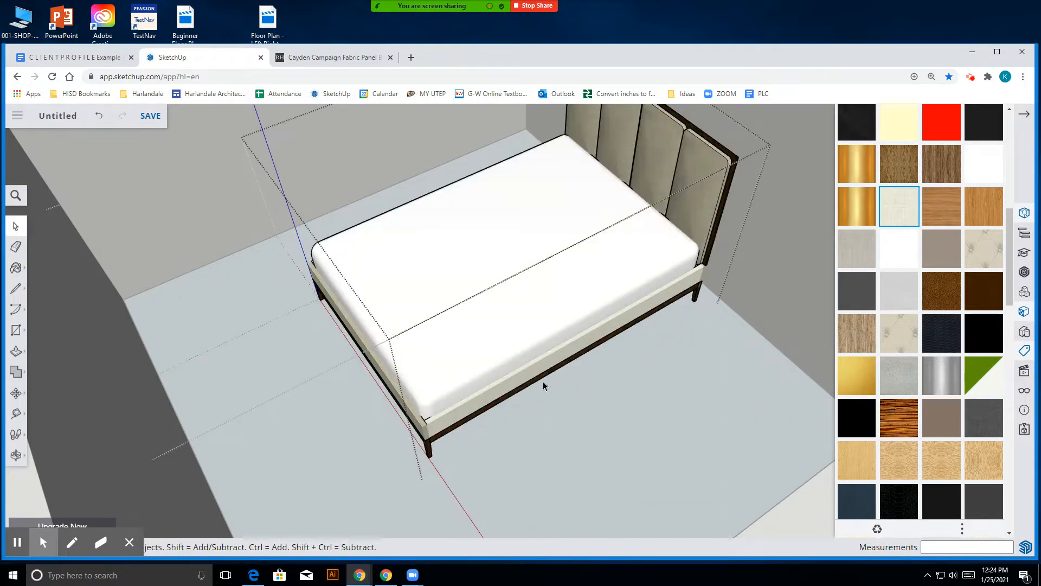
{"action": "scroll", "coordinate": [692, 278], "scroll_direction": "up", "scroll_amount": 5}
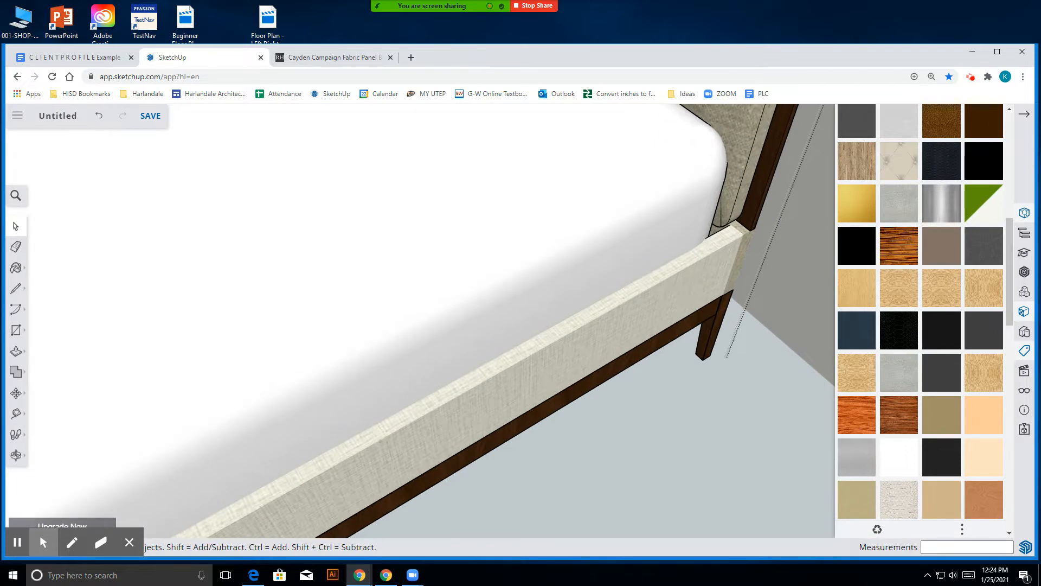
- Open the bed's upholstered foot rail down to its geometry, paint it with the light cream fabric 0015_Salmon, and close the rail group
{"action": "scroll", "coordinate": [490, 404], "scroll_direction": "down", "scroll_amount": 5}
{"action": "scroll", "coordinate": [578, 337], "scroll_direction": "up", "scroll_amount": 6}
{"action": "double_click", "coordinate": [516, 358]}
{"action": "double_click", "coordinate": [513, 347]}
{"action": "left_click", "coordinate": [512, 347]}
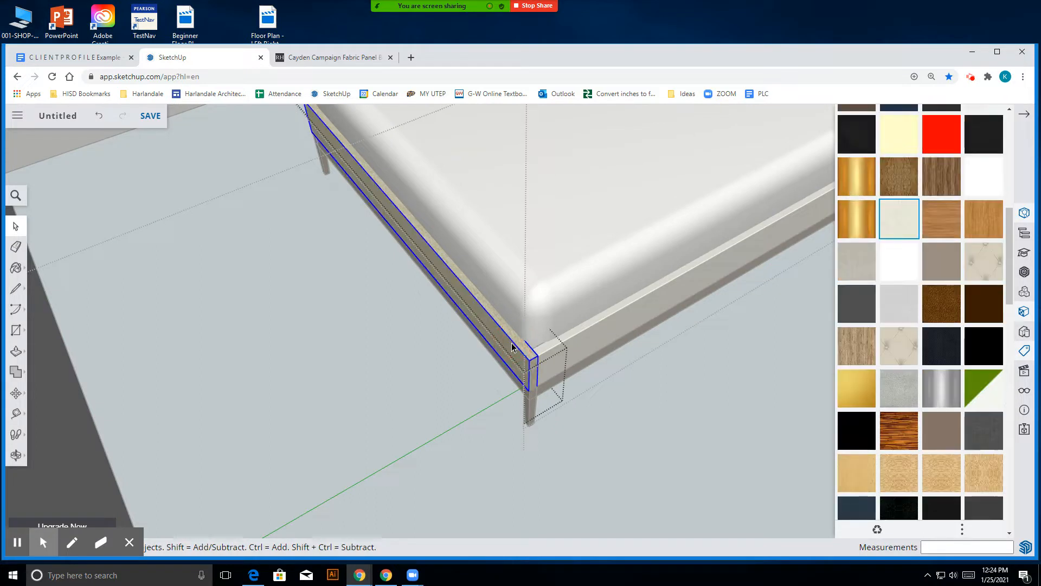
{"action": "scroll", "coordinate": [515, 369], "scroll_direction": "down", "scroll_amount": 3}
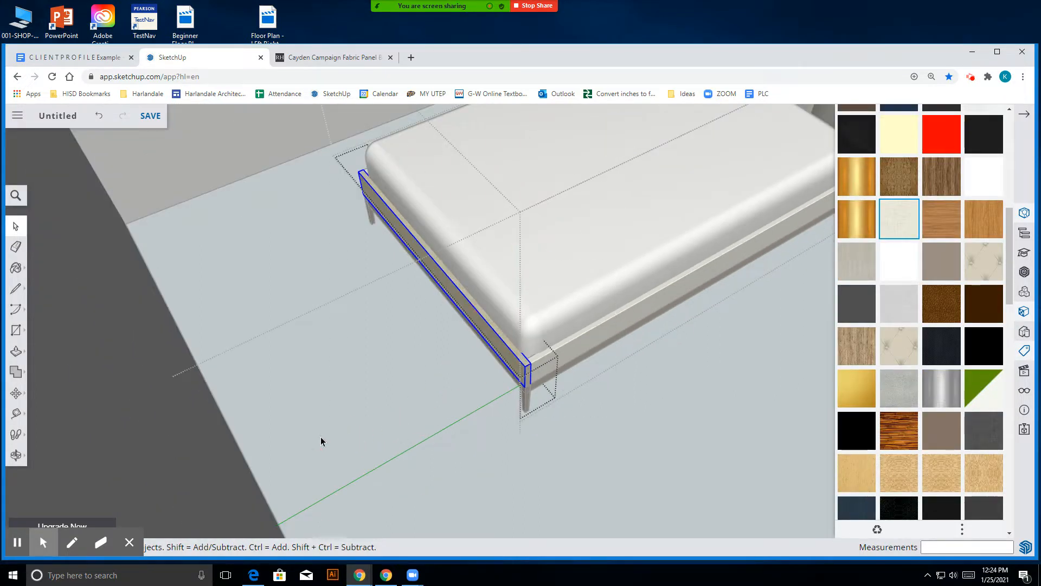
{"action": "double_click", "coordinate": [475, 305]}
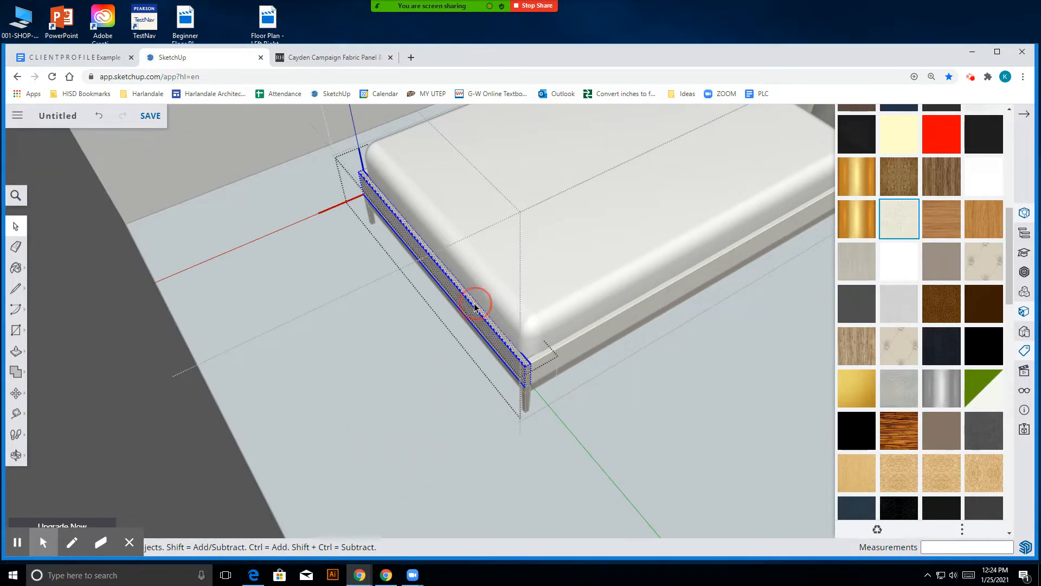
{"action": "left_click", "coordinate": [16, 268]}
{"action": "left_click", "coordinate": [442, 263]}
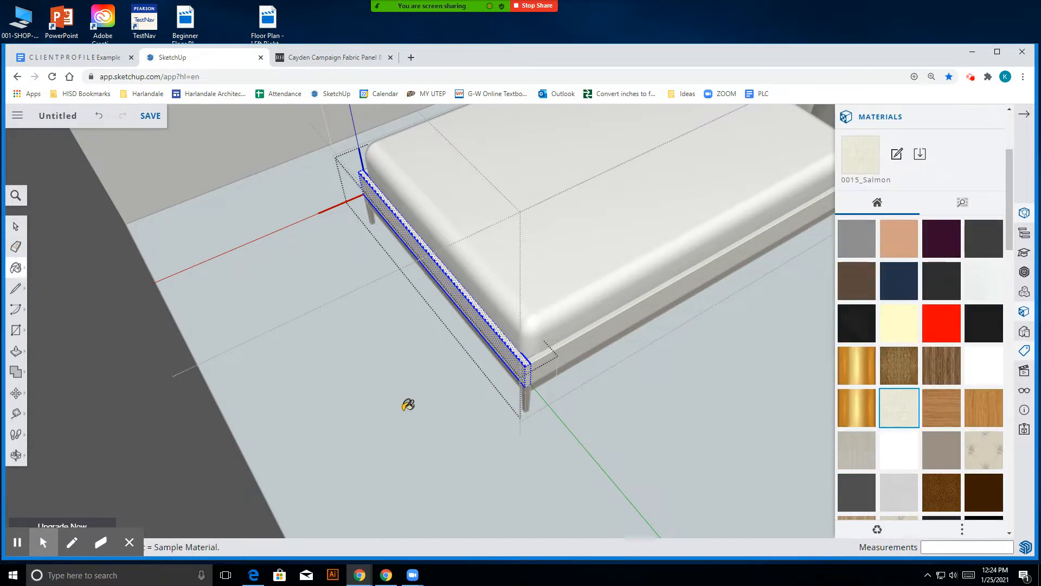
{"action": "scroll", "coordinate": [407, 403], "scroll_direction": "down", "scroll_amount": 5}
{"action": "left_click", "coordinate": [16, 226]}
{"action": "left_click", "coordinate": [344, 239]}
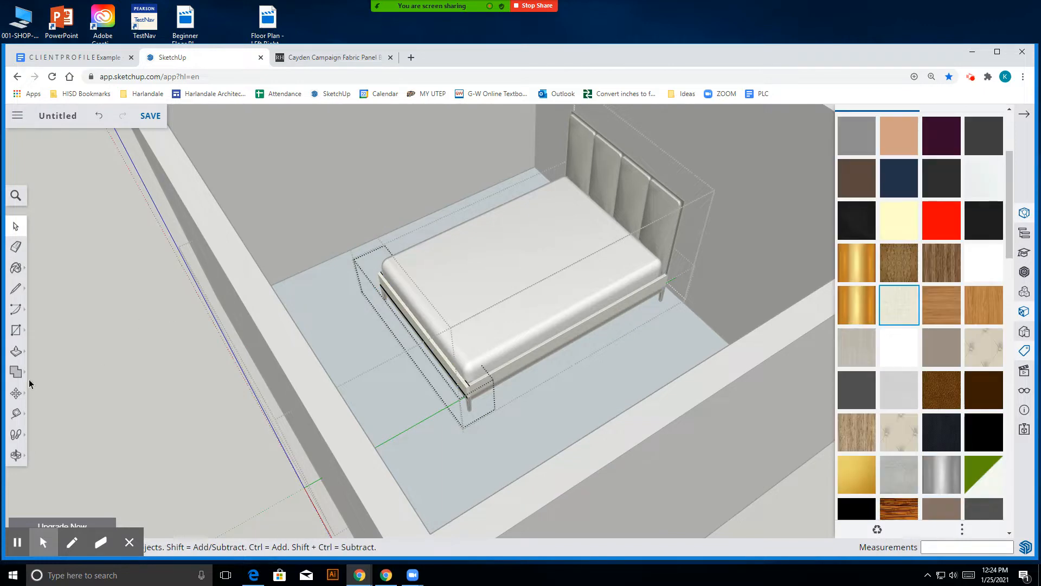
- Inspect the bed's remaining side rail and headboard from several angles and distances
{"action": "left_click", "coordinate": [16, 455]}
{"action": "left_click_drag", "start_coordinate": [802, 245], "coordinate": [864, 331]}
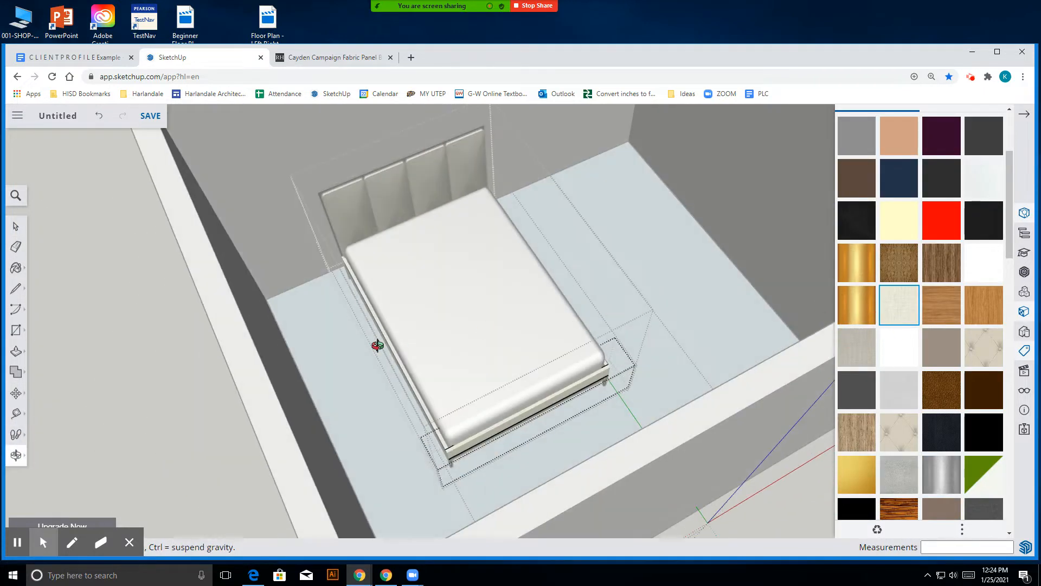
{"action": "scroll", "coordinate": [374, 348], "scroll_direction": "up", "scroll_amount": 6}
{"action": "mouse_move", "coordinate": [368, 351]}
{"action": "left_mouse_down"}
{"action": "mouse_move", "coordinate": [390, 288]}
{"action": "mouse_move", "coordinate": [400, 292]}
{"action": "left_mouse_up"}
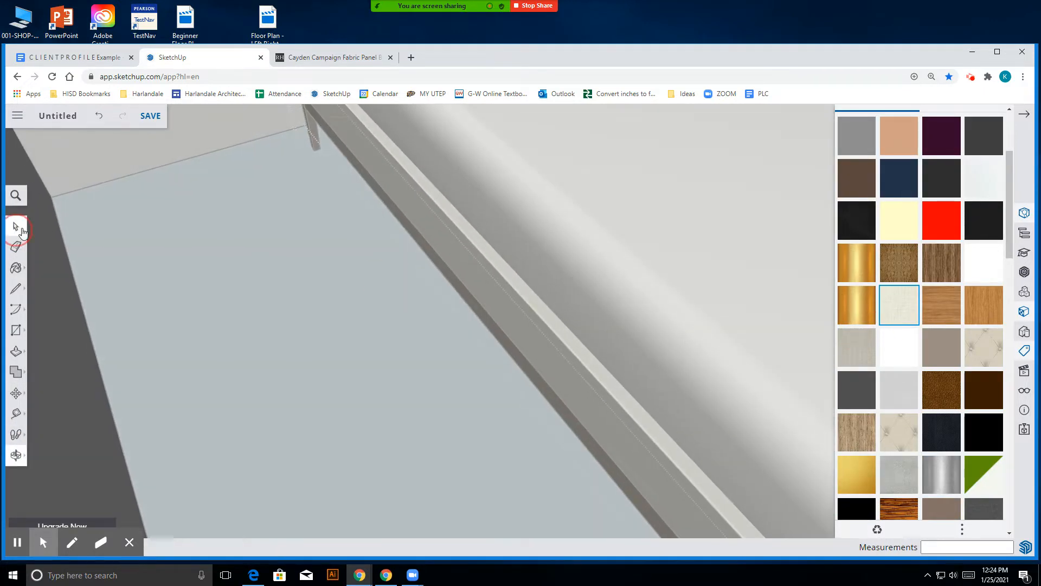
{"action": "left_click", "coordinate": [16, 231]}
{"action": "scroll", "coordinate": [244, 315], "scroll_direction": "up", "scroll_amount": 5}
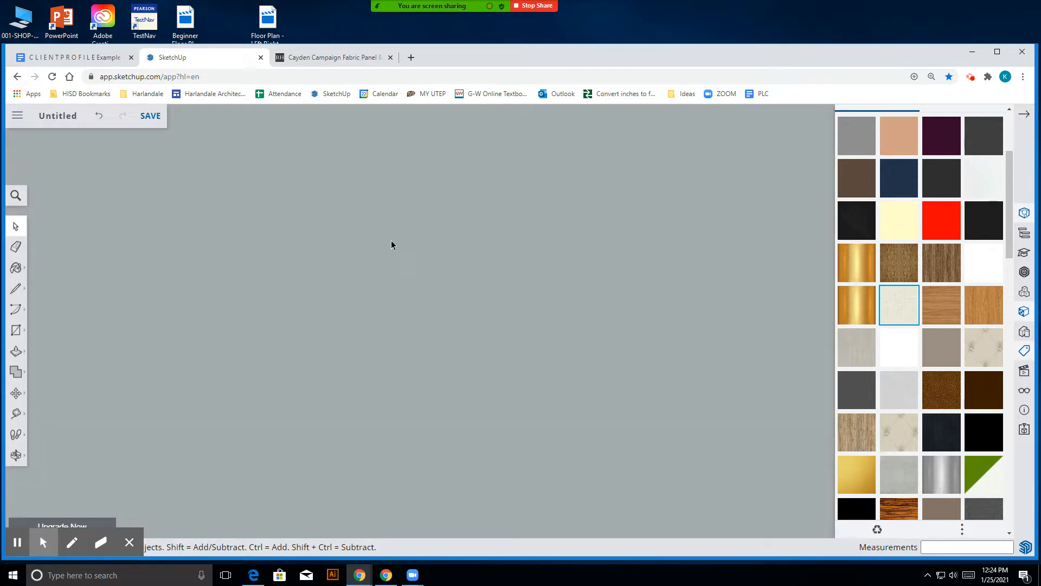
{"action": "scroll", "coordinate": [392, 240], "scroll_direction": "down", "scroll_amount": 5}
{"action": "left_click", "coordinate": [13, 453]}
{"action": "left_click_drag", "start_coordinate": [204, 395], "coordinate": [596, 371]}
{"action": "left_click_drag", "start_coordinate": [456, 390], "coordinate": [288, 349]}
{"action": "left_click_drag", "start_coordinate": [637, 346], "coordinate": [488, 317]}
- Leave the open rail groups and open the headboard group to reach its four upholstered panels
{"action": "left_click", "coordinate": [22, 227]}
{"action": "key", "text": "Escape"}
{"action": "key", "text": "Escape"}
{"action": "double_click", "coordinate": [600, 250]}
{"action": "scroll", "coordinate": [510, 213], "scroll_direction": "up", "scroll_amount": 5}
{"action": "double_click", "coordinate": [584, 240]}
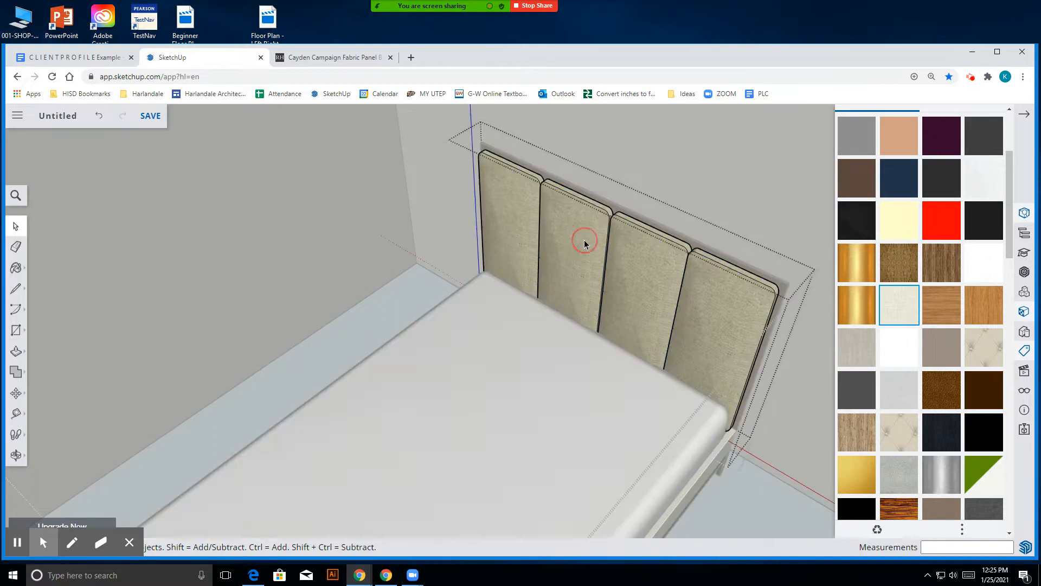
- Delete three of the four upholstered headboard panels, keeping only the one nearest the room's corner
{"action": "scroll", "coordinate": [598, 213], "scroll_direction": "up", "scroll_amount": 3}
{"action": "left_click", "coordinate": [572, 216]}
{"action": "scroll", "coordinate": [486, 192], "scroll_direction": "up", "scroll_amount": 3}
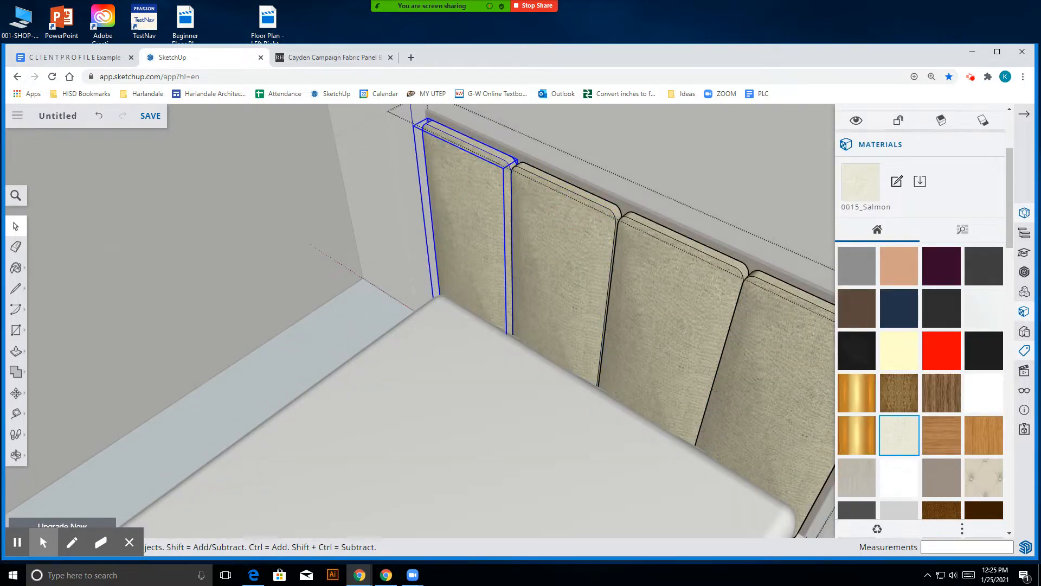
{"action": "left_click", "coordinate": [585, 204]}
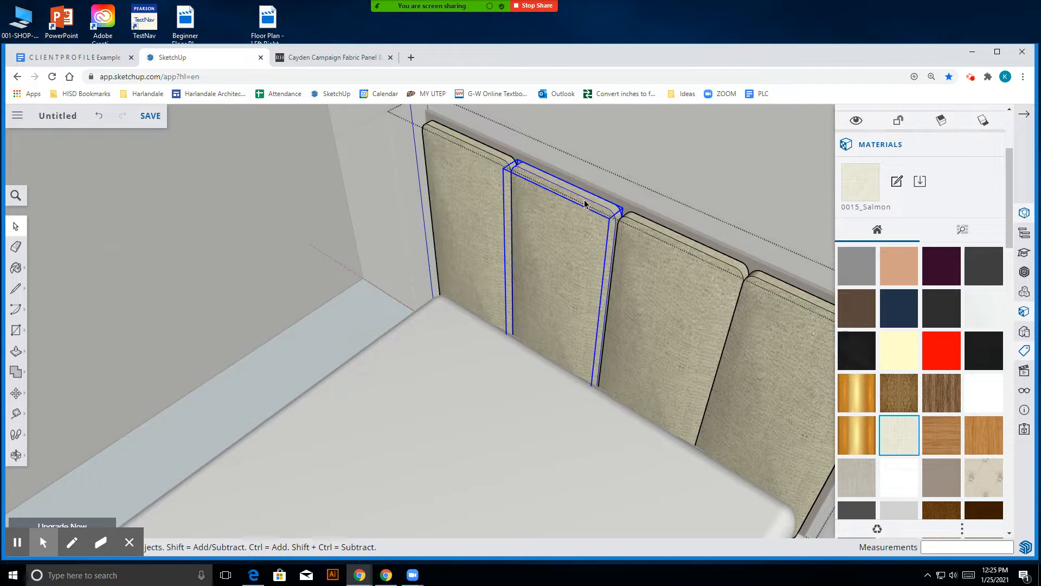
{"action": "left_click", "coordinate": [689, 319], "text": "shift"}
{"action": "left_click", "coordinate": [773, 327], "text": "shift"}
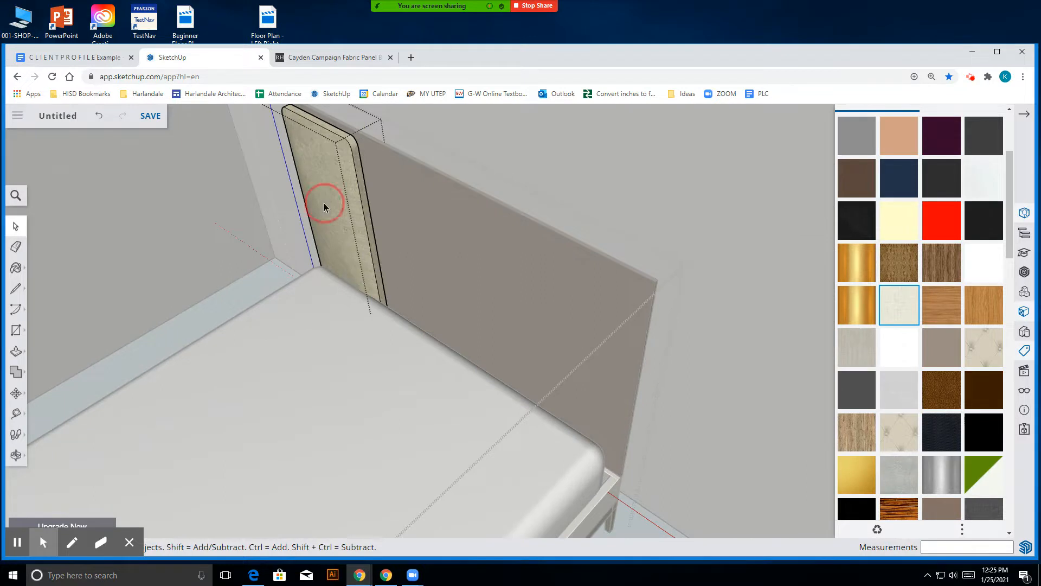
- Open the remaining headboard panel down to its geometry and select its narrow side surface
{"action": "left_click", "coordinate": [324, 206]}
{"action": "left_click", "coordinate": [354, 185]}
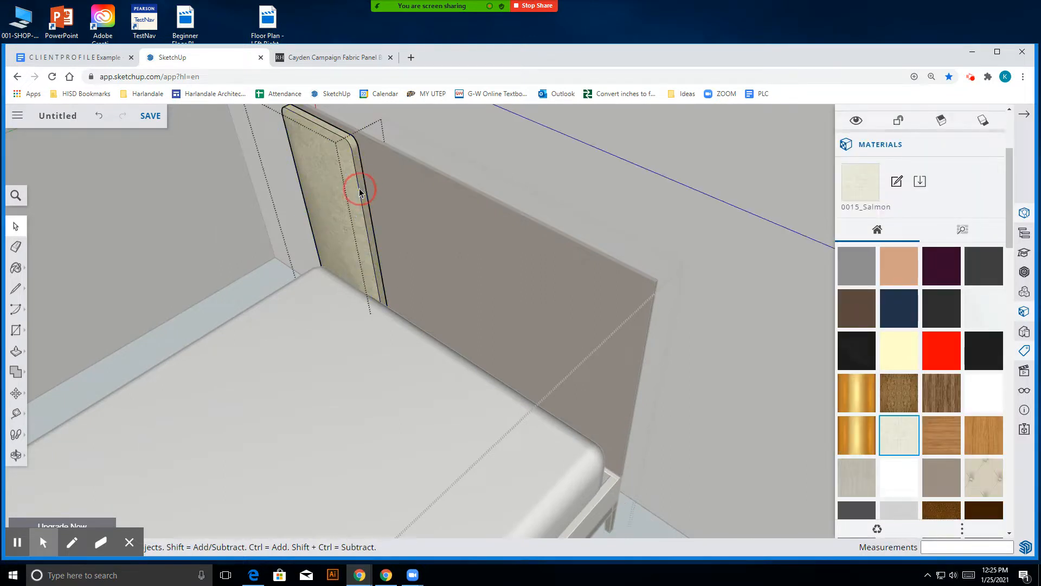
{"action": "double_click", "coordinate": [361, 190]}
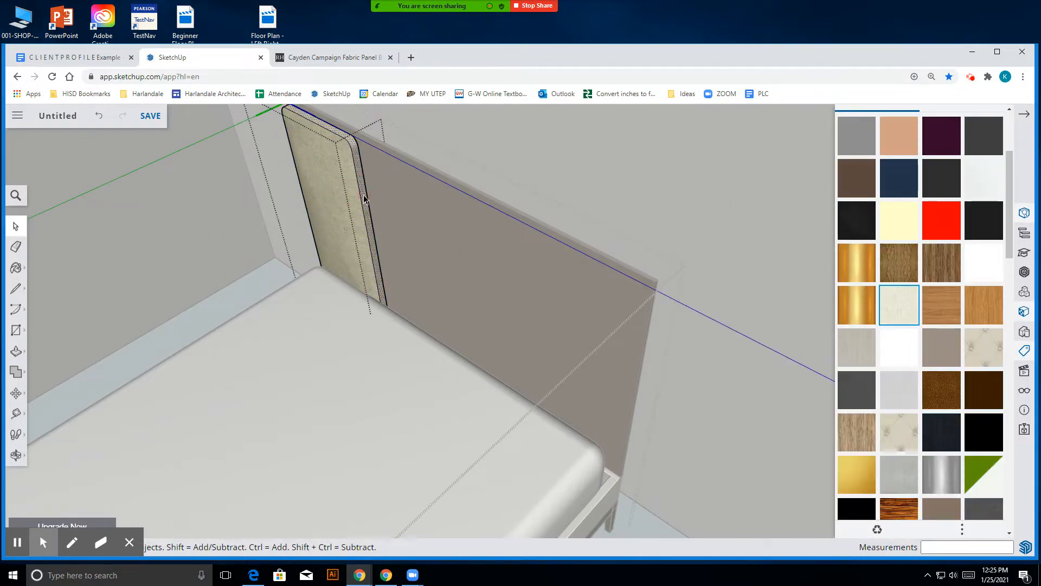
{"action": "left_click", "coordinate": [363, 192]}
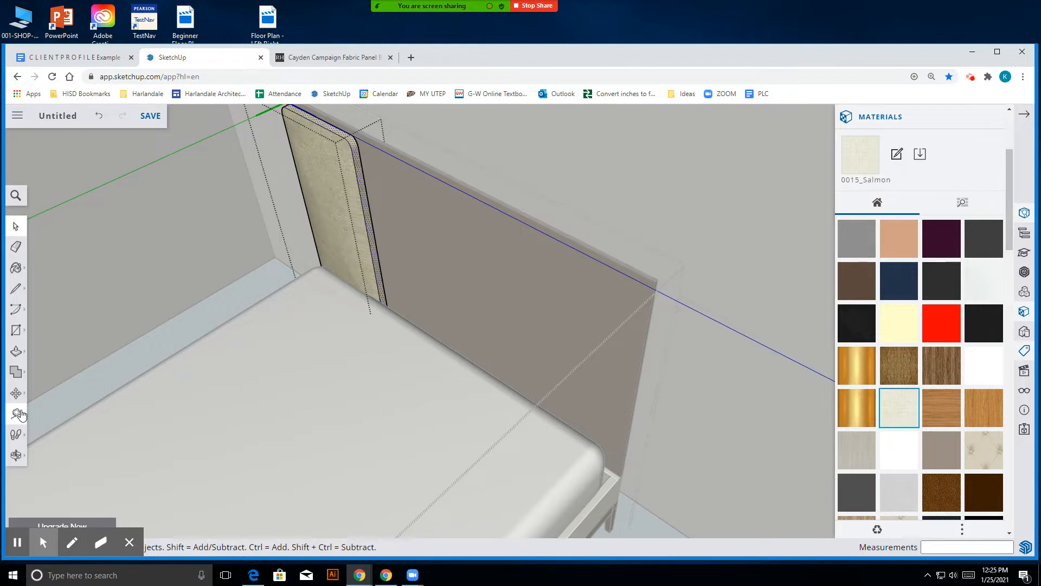
- Try to push/pull the remaining headboard panel's narrow side surface
{"action": "left_click", "coordinate": [16, 351]}
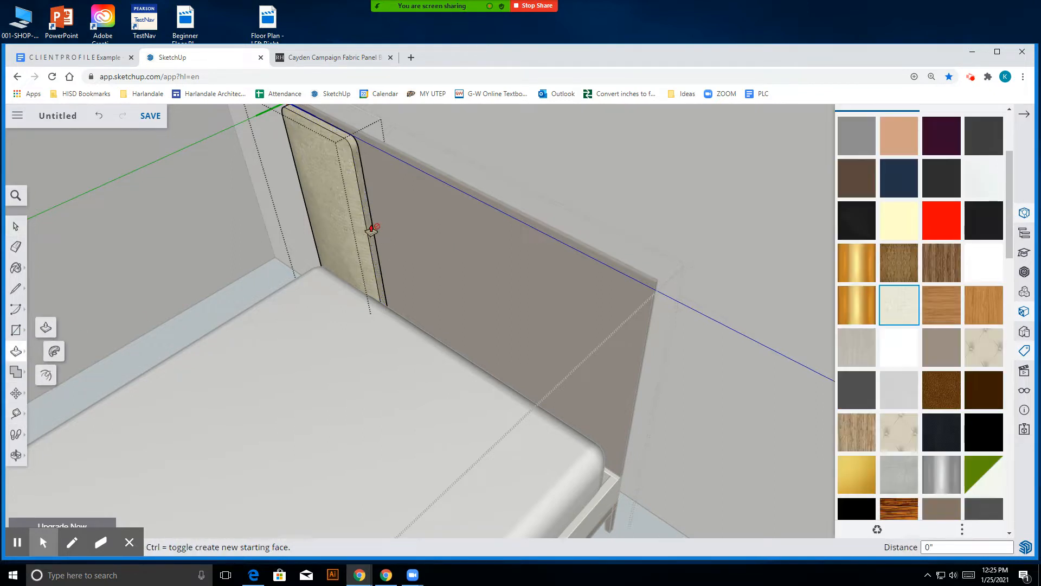
{"action": "left_click", "coordinate": [371, 232]}
{"action": "left_click", "coordinate": [16, 225]}
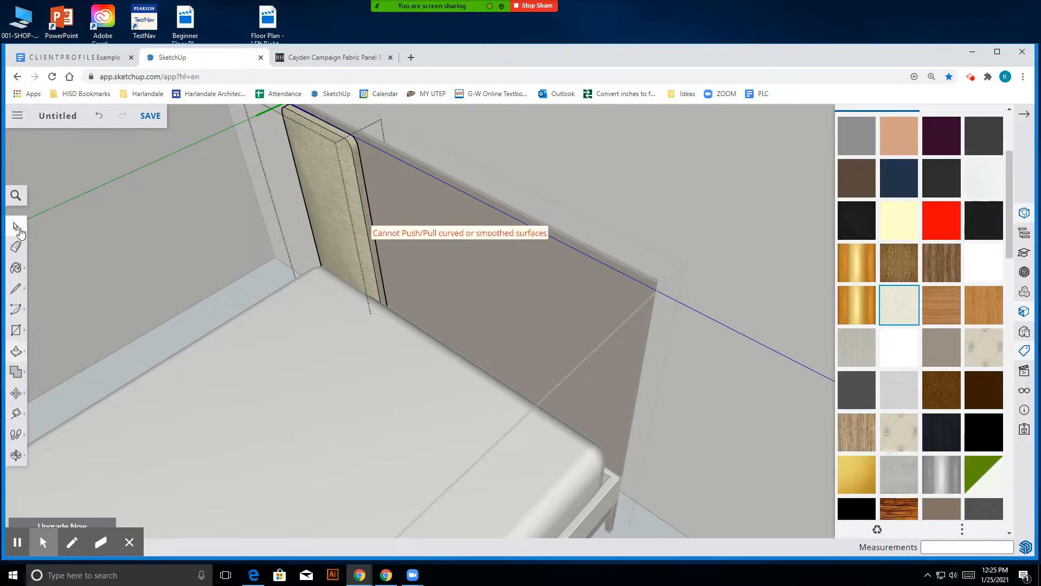
- Draw a line about 1 1/16" long across the panel's side surface where the rounded upper corner ends
{"action": "double_click", "coordinate": [340, 171]}
{"action": "scroll", "coordinate": [339, 170], "scroll_direction": "up", "scroll_amount": 3}
{"action": "scroll", "coordinate": [341, 144], "scroll_direction": "up", "scroll_amount": 4}
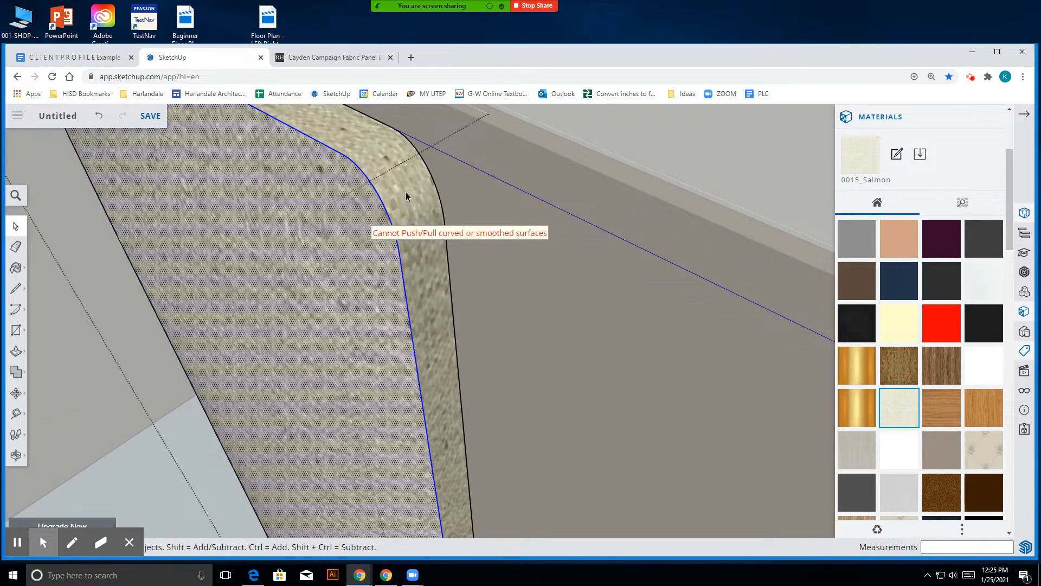
{"action": "left_click", "coordinate": [15, 288]}
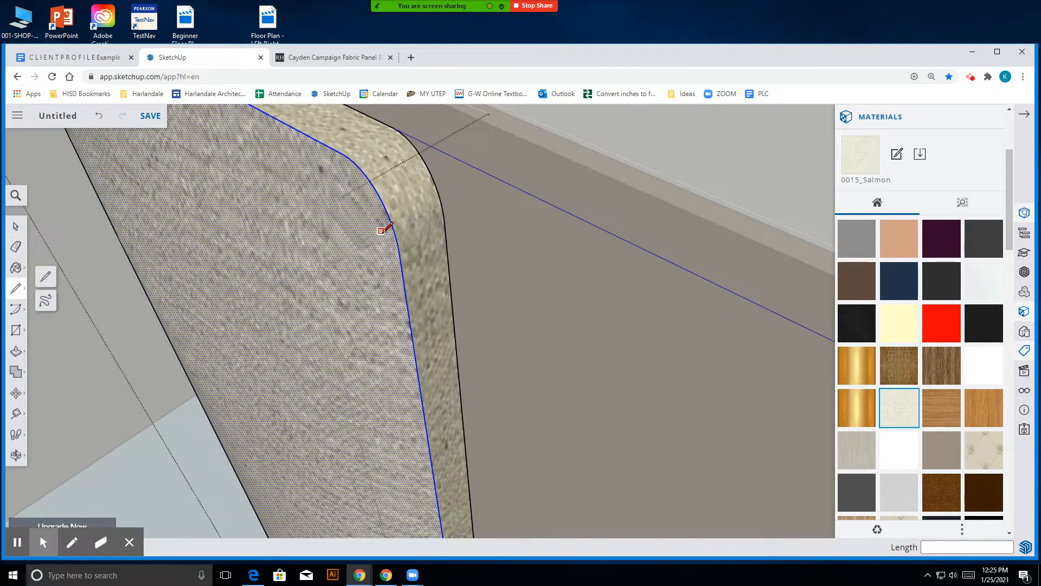
{"action": "left_click", "coordinate": [399, 254]}
{"action": "left_click", "coordinate": [446, 226]}
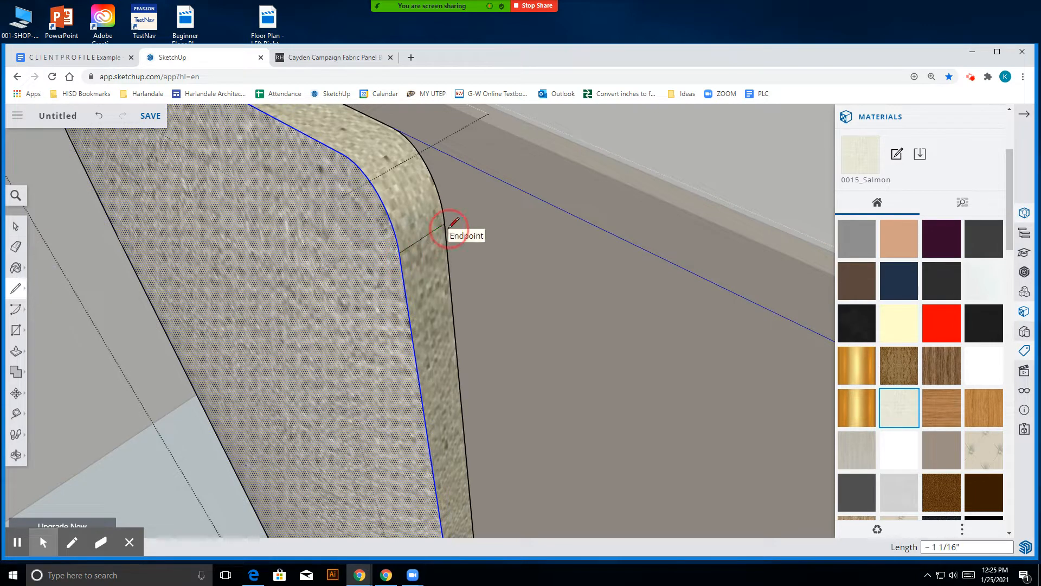
- Close the panel's geometry and move the whole panel straight up until its lower end clears the mattress
{"action": "scroll", "coordinate": [374, 243], "scroll_direction": "down", "scroll_amount": 3}
{"action": "scroll", "coordinate": [400, 222], "scroll_direction": "down", "scroll_amount": 5}
{"action": "scroll", "coordinate": [516, 327], "scroll_direction": "up", "scroll_amount": 6}
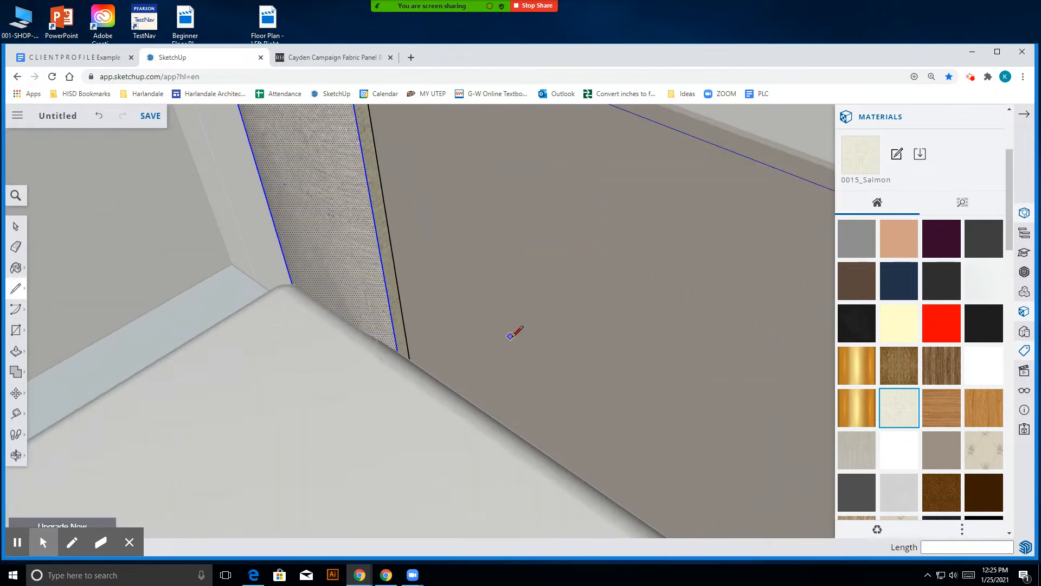
{"action": "scroll", "coordinate": [413, 330], "scroll_direction": "down", "scroll_amount": 5}
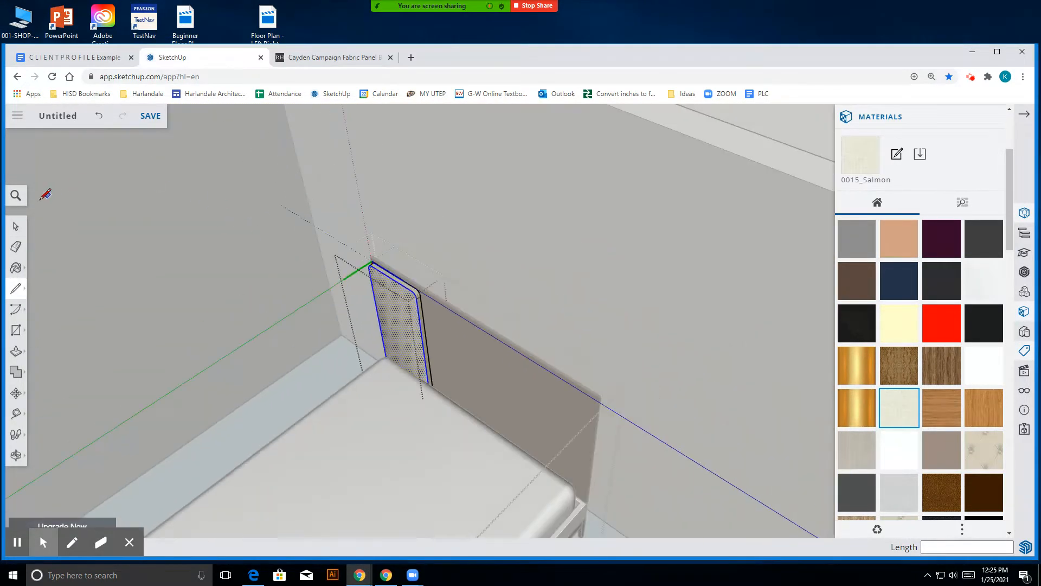
{"action": "left_click", "coordinate": [16, 226]}
{"action": "left_click", "coordinate": [546, 218]}
{"action": "left_click", "coordinate": [392, 303]}
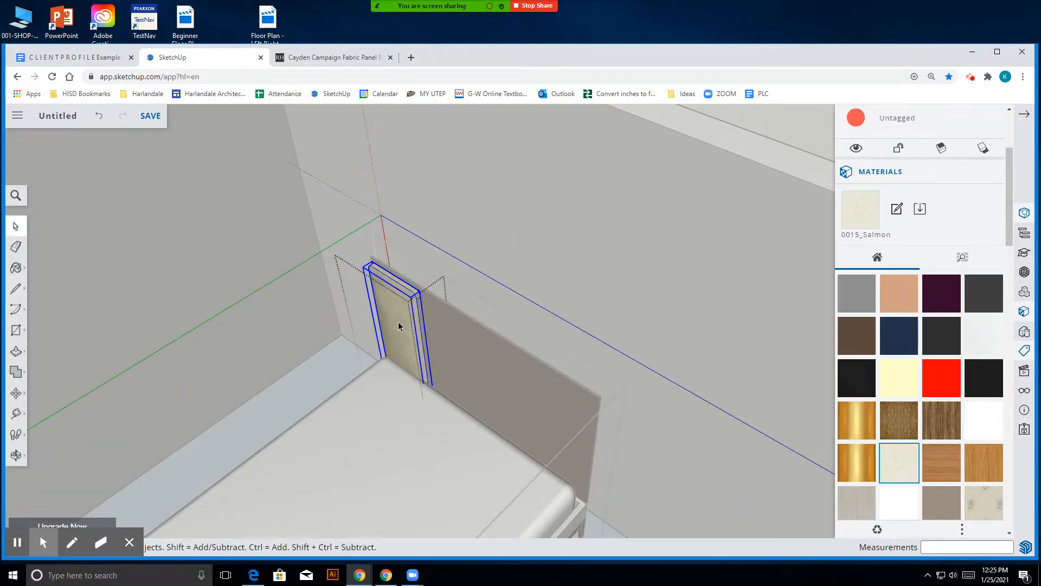
{"action": "left_click", "coordinate": [17, 394]}
{"action": "left_click", "coordinate": [423, 351]}
{"action": "left_click", "coordinate": [413, 273]}
- Bring the raised panel's lower corner into close view and admit the waiting participant to the Zoom meeting
{"action": "scroll", "coordinate": [467, 275], "scroll_direction": "up", "scroll_amount": 3}
{"action": "scroll", "coordinate": [389, 397], "scroll_direction": "down", "scroll_amount": 3}
{"action": "scroll", "coordinate": [383, 352], "scroll_direction": "up", "scroll_amount": 2}
{"action": "left_click", "coordinate": [17, 288]}
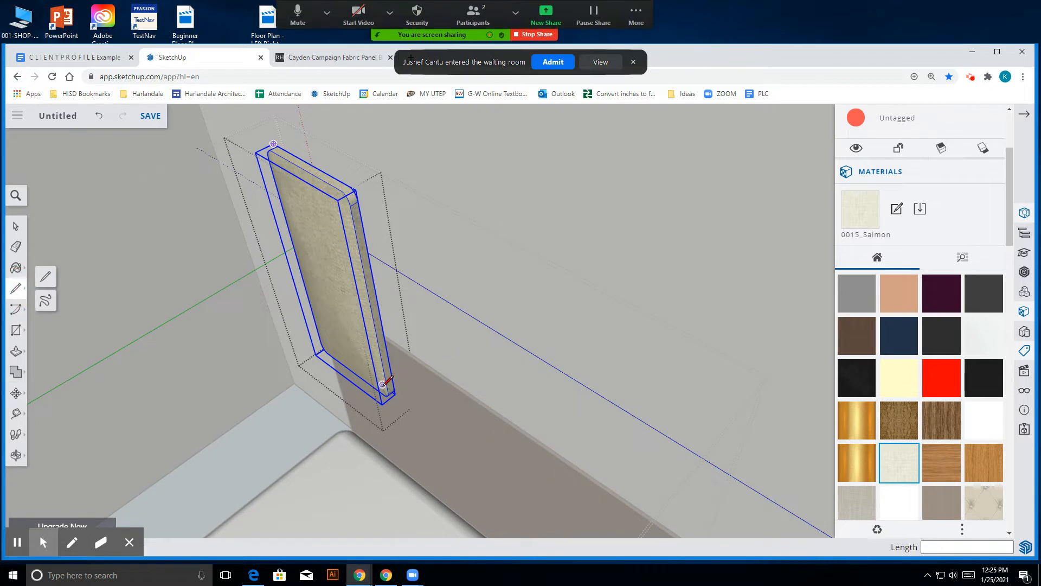
{"action": "scroll", "coordinate": [389, 388], "scroll_direction": "up", "scroll_amount": 3}
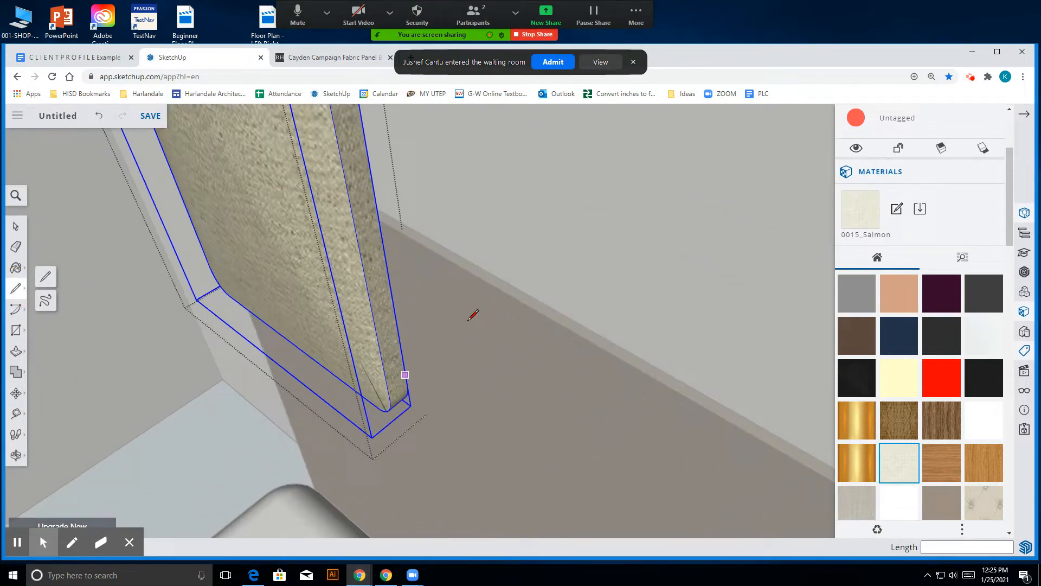
{"action": "left_click", "coordinate": [553, 63]}
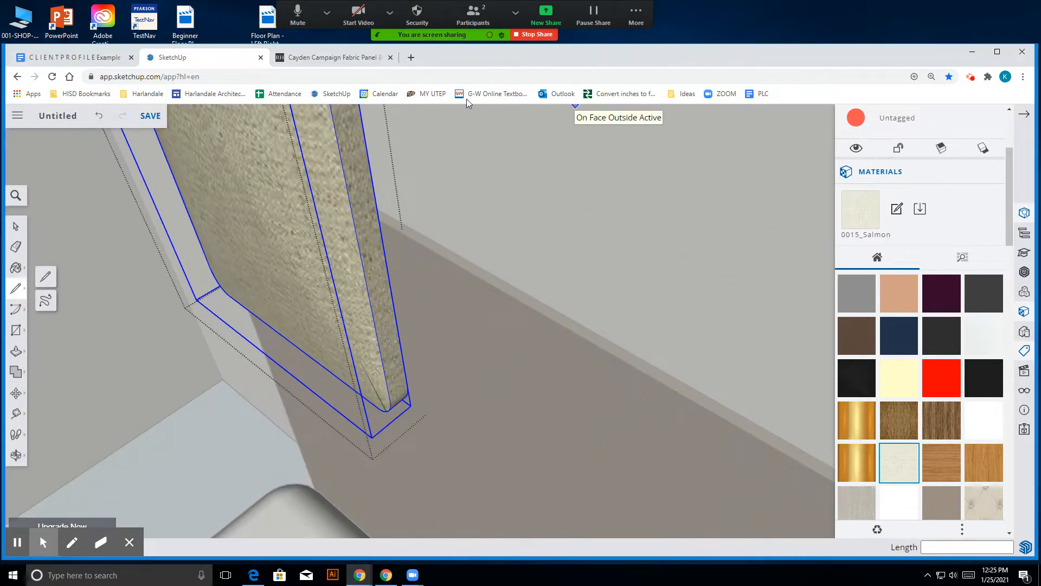
- Reopen the raised panel's geometry for editing and mute the Zoom microphone
{"action": "left_click", "coordinate": [17, 220]}
{"action": "double_click", "coordinate": [356, 313]}
{"action": "left_click", "coordinate": [300, 11]}
- Draw a line across the panel's side surface just above its rounded lower corner
{"action": "left_click", "coordinate": [382, 360]}
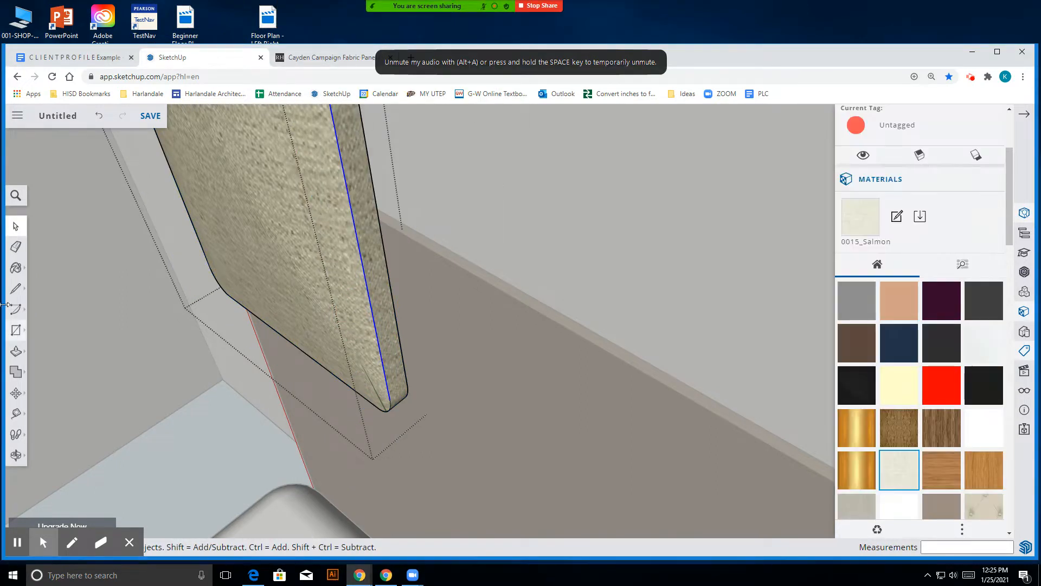
{"action": "left_click", "coordinate": [16, 291]}
{"action": "left_click", "coordinate": [397, 393]}
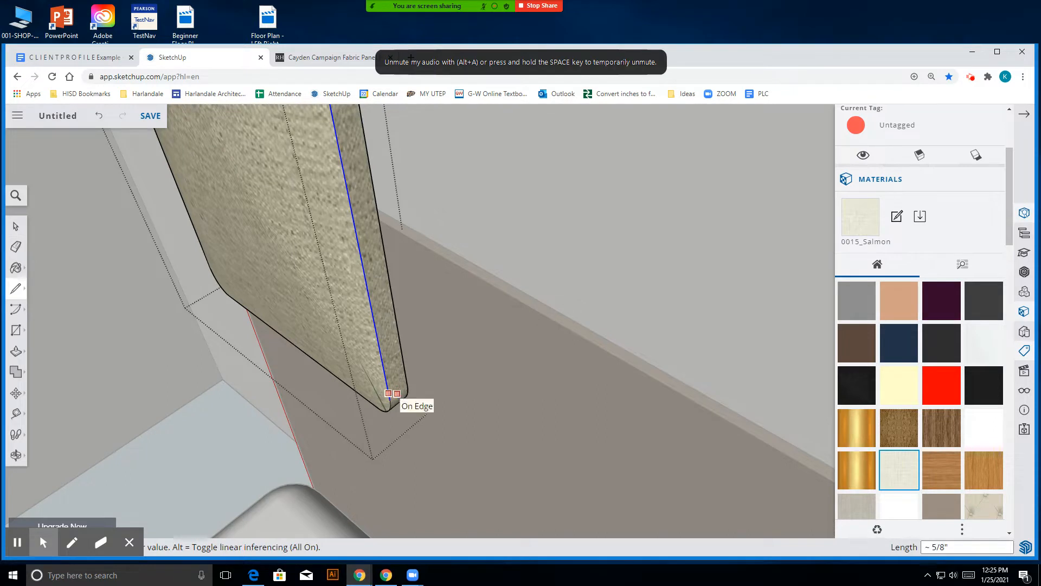
{"action": "left_click", "coordinate": [407, 386]}
- Push/pull the flat side face between the two lines about 3' 6 5/16" out to the far end of the headboard
{"action": "scroll", "coordinate": [434, 448], "scroll_direction": "down", "scroll_amount": 8}
{"action": "scroll", "coordinate": [417, 348], "scroll_direction": "up", "scroll_amount": 4}
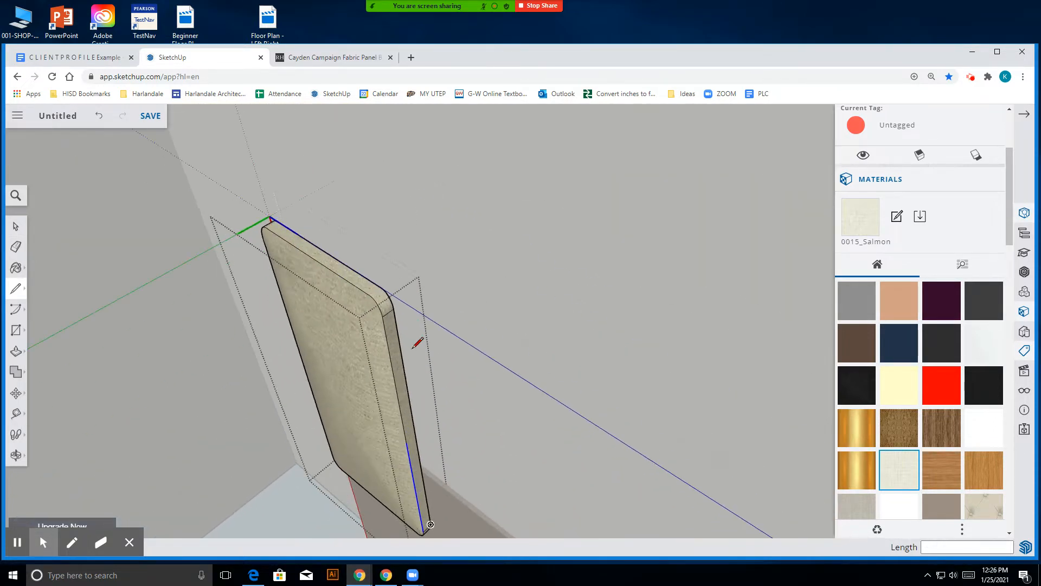
{"action": "scroll", "coordinate": [390, 332], "scroll_direction": "up", "scroll_amount": 2}
{"action": "left_click", "coordinate": [11, 232]}
{"action": "left_click", "coordinate": [406, 342]}
{"action": "scroll", "coordinate": [380, 455], "scroll_direction": "down", "scroll_amount": 3}
{"action": "scroll", "coordinate": [359, 441], "scroll_direction": "up", "scroll_amount": 4}
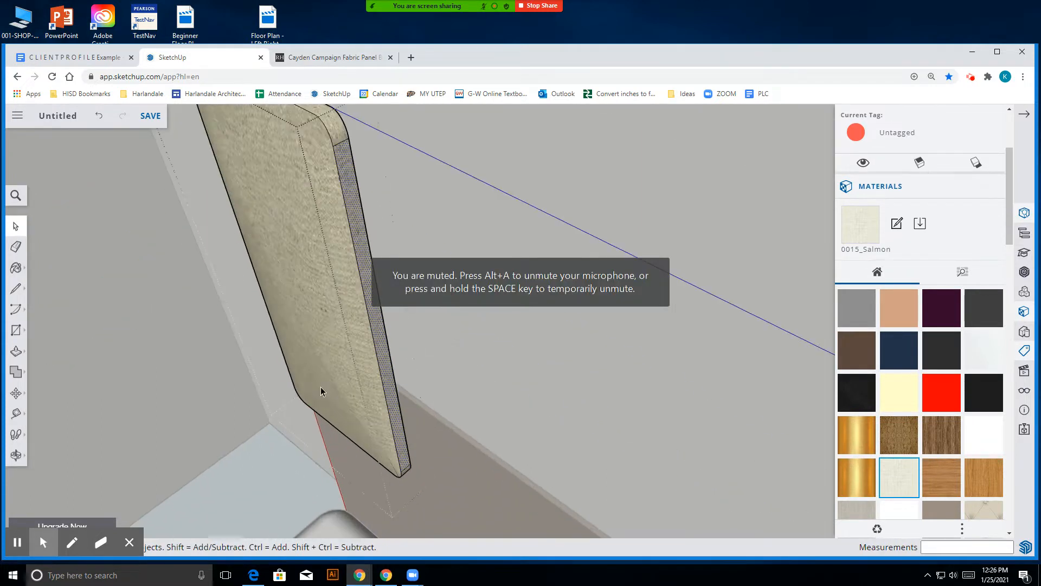
{"action": "scroll", "coordinate": [360, 440], "scroll_direction": "down", "scroll_amount": 4}
{"action": "scroll", "coordinate": [353, 388], "scroll_direction": "up", "scroll_amount": 3}
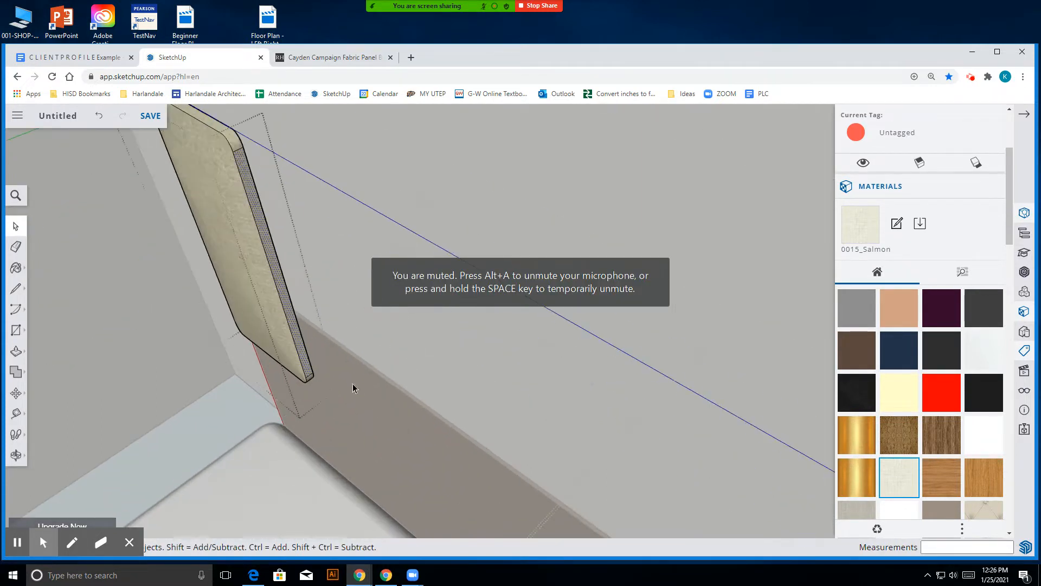
{"action": "left_click", "coordinate": [16, 353]}
{"action": "scroll", "coordinate": [293, 332], "scroll_direction": "down", "scroll_amount": 2}
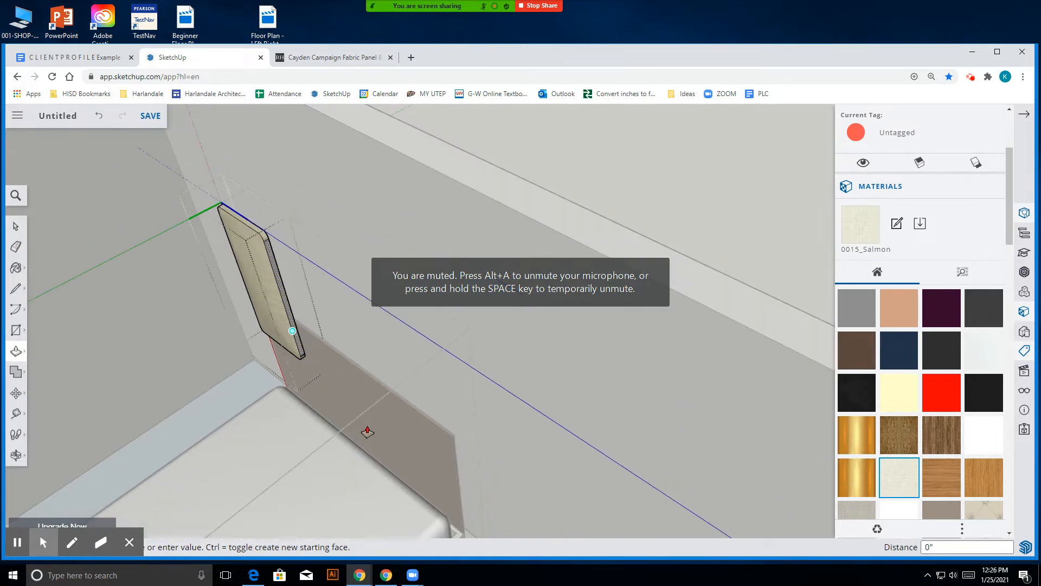
{"action": "scroll", "coordinate": [325, 345], "scroll_direction": "up", "scroll_amount": 4}
{"action": "scroll", "coordinate": [288, 329], "scroll_direction": "down", "scroll_amount": 3}
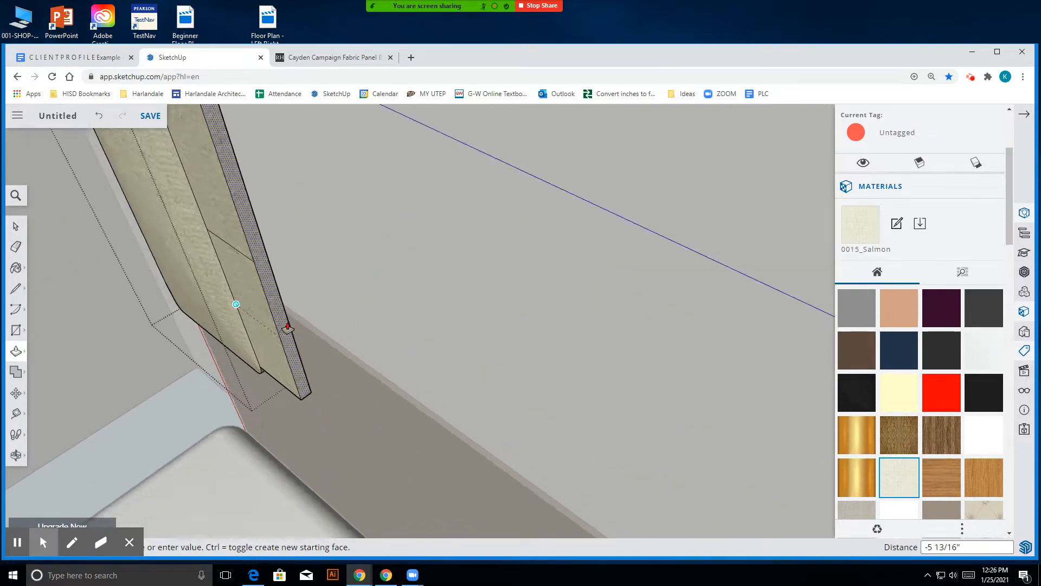
{"action": "scroll", "coordinate": [282, 310], "scroll_direction": "down", "scroll_amount": 3}
{"action": "scroll", "coordinate": [360, 425], "scroll_direction": "up", "scroll_amount": 5}
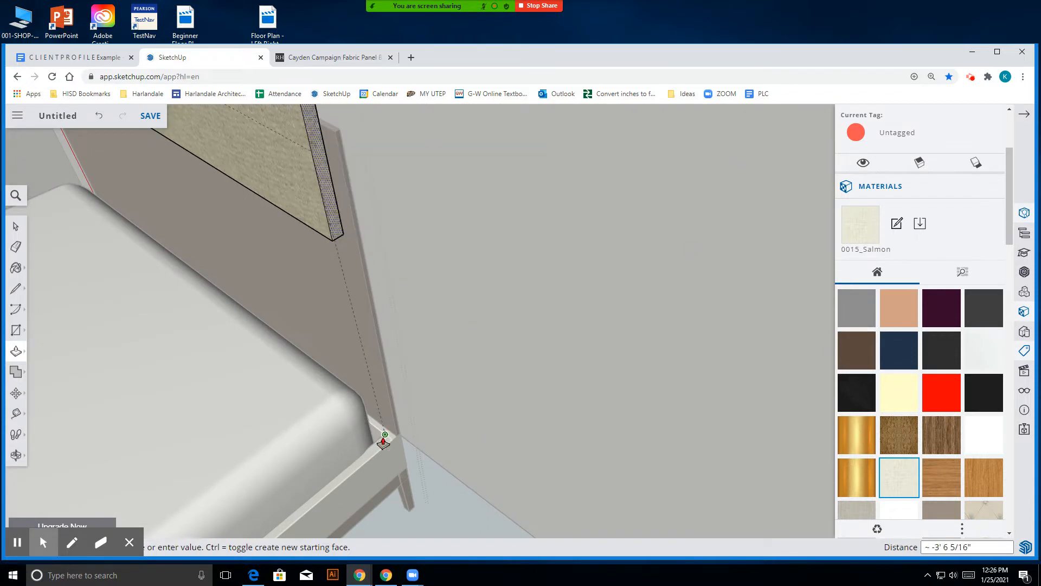
{"action": "scroll", "coordinate": [481, 456], "scroll_direction": "down", "scroll_amount": 5}
{"action": "scroll", "coordinate": [323, 298], "scroll_direction": "up", "scroll_amount": 4}
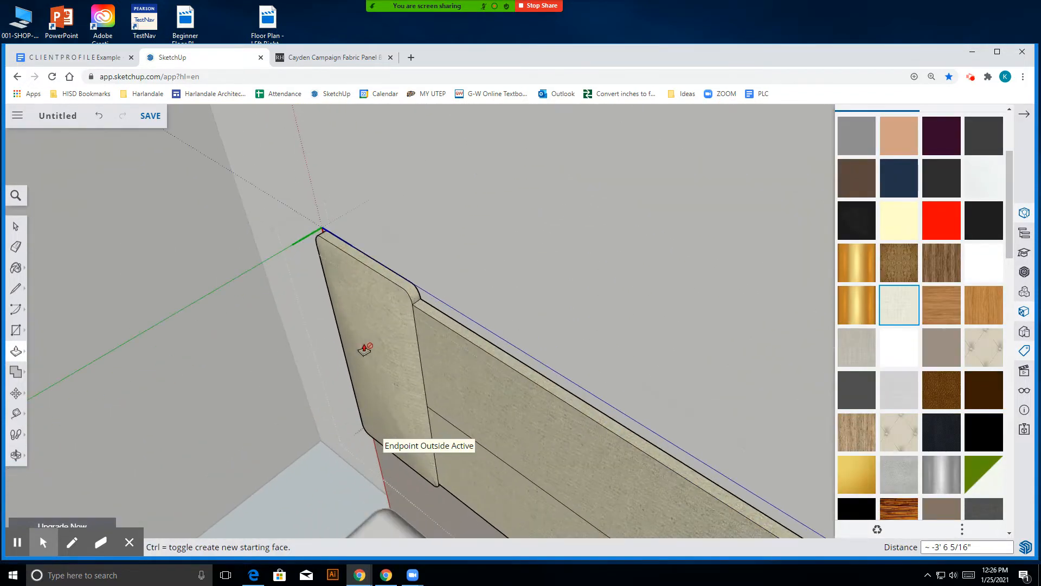
- Check the reference bed's photo and delete the large front and back faces of the headboard's raised end section
{"action": "scroll", "coordinate": [419, 311], "scroll_direction": "down", "scroll_amount": 2}
{"action": "left_click", "coordinate": [333, 58]}
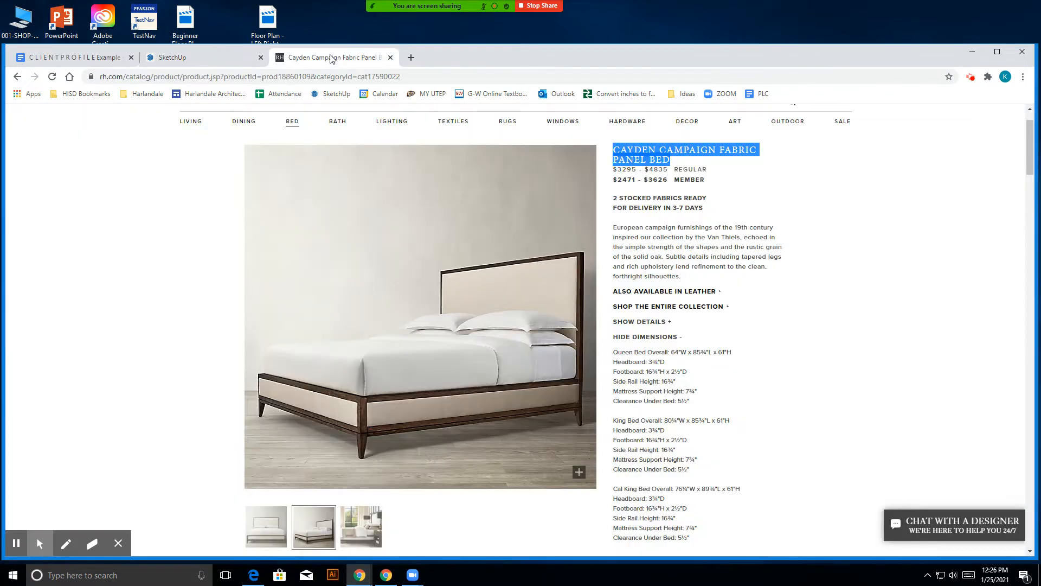
{"action": "left_click", "coordinate": [204, 59]}
{"action": "left_click", "coordinate": [16, 454]}
{"action": "mouse_move", "coordinate": [329, 386]}
{"action": "left_mouse_down"}
{"action": "mouse_move", "coordinate": [674, 360]}
{"action": "mouse_move", "coordinate": [714, 295]}
{"action": "mouse_move", "coordinate": [635, 315]}
{"action": "mouse_move", "coordinate": [391, 291]}
{"action": "mouse_move", "coordinate": [365, 367]}
{"action": "mouse_move", "coordinate": [192, 259]}
{"action": "mouse_move", "coordinate": [372, 286]}
{"action": "mouse_move", "coordinate": [555, 344]}
{"action": "mouse_move", "coordinate": [349, 295]}
{"action": "mouse_move", "coordinate": [393, 325]}
{"action": "left_mouse_up"}
{"action": "left_click", "coordinate": [16, 226]}
{"action": "scroll", "coordinate": [297, 336], "scroll_direction": "up", "scroll_amount": 4}
{"action": "left_click", "coordinate": [410, 313]}
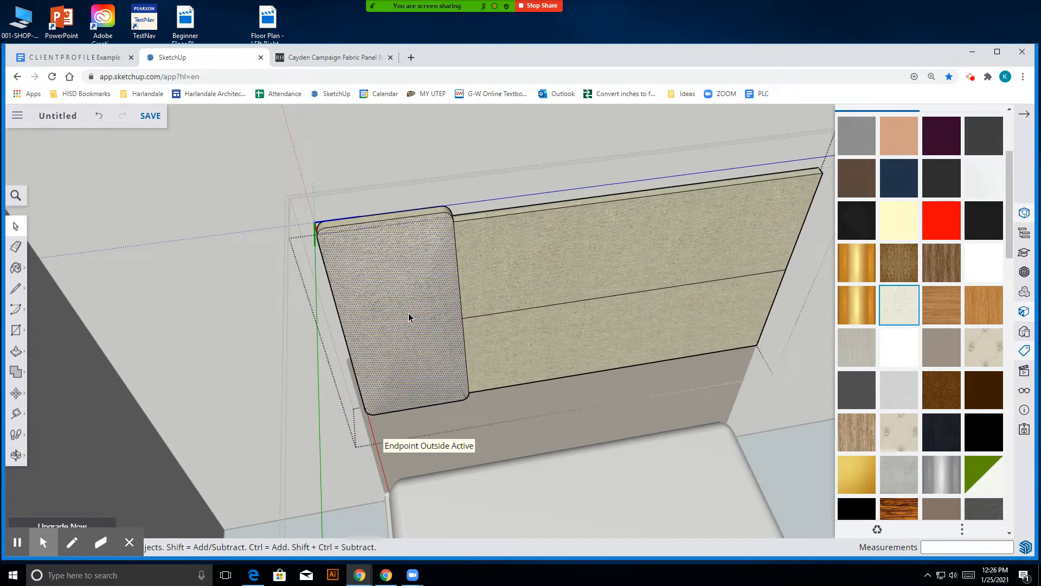
{"action": "key", "text": "Delete"}
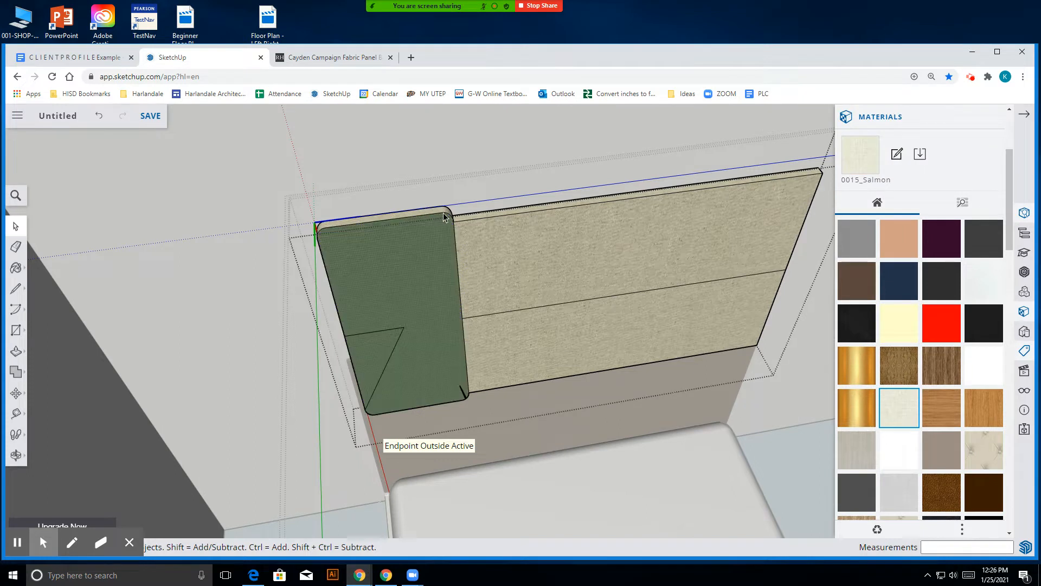
{"action": "key", "text": "Delete"}
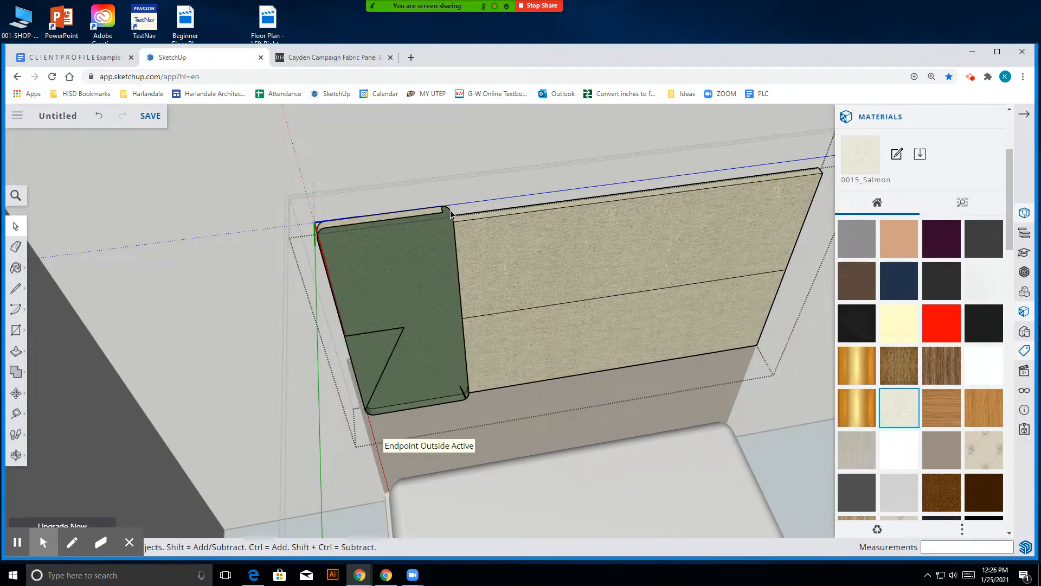
{"action": "key", "text": "Delete"}
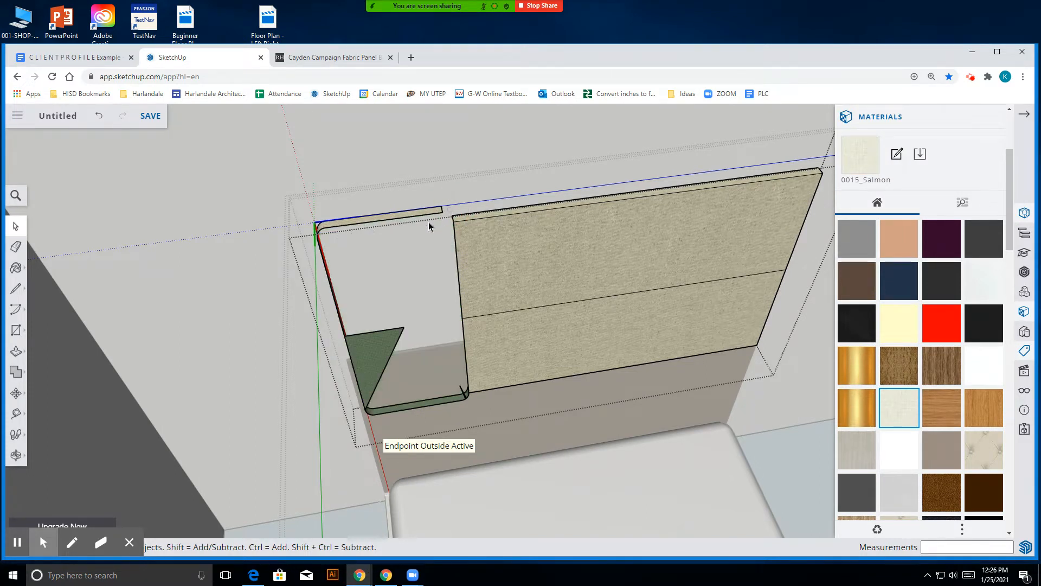
- Delete the raised section's remaining top strip, side and bottom edges, and leftover triangular face
{"action": "scroll", "coordinate": [434, 201], "scroll_direction": "up", "scroll_amount": 3}
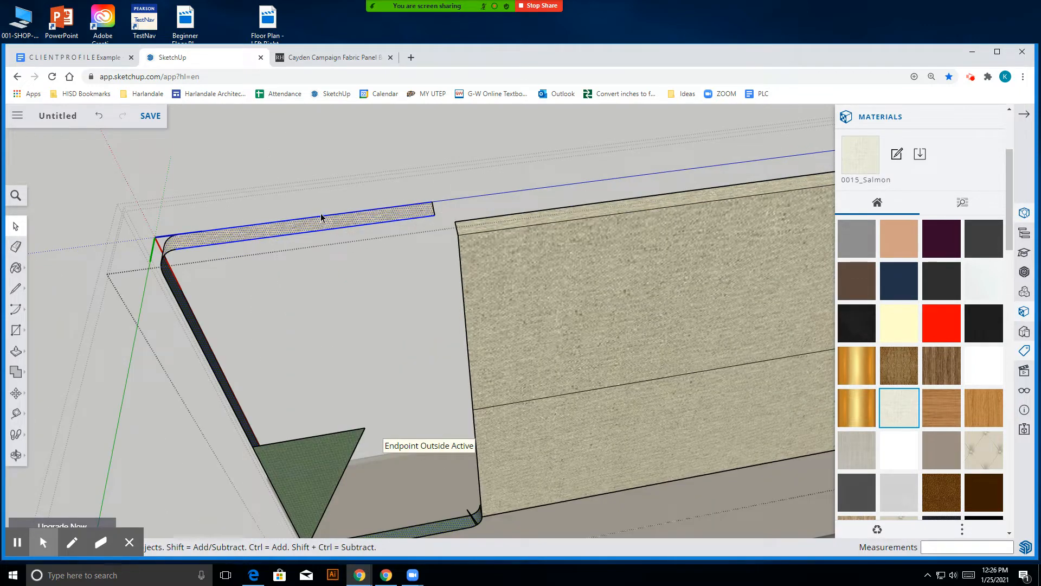
{"action": "left_click", "coordinate": [308, 57]}
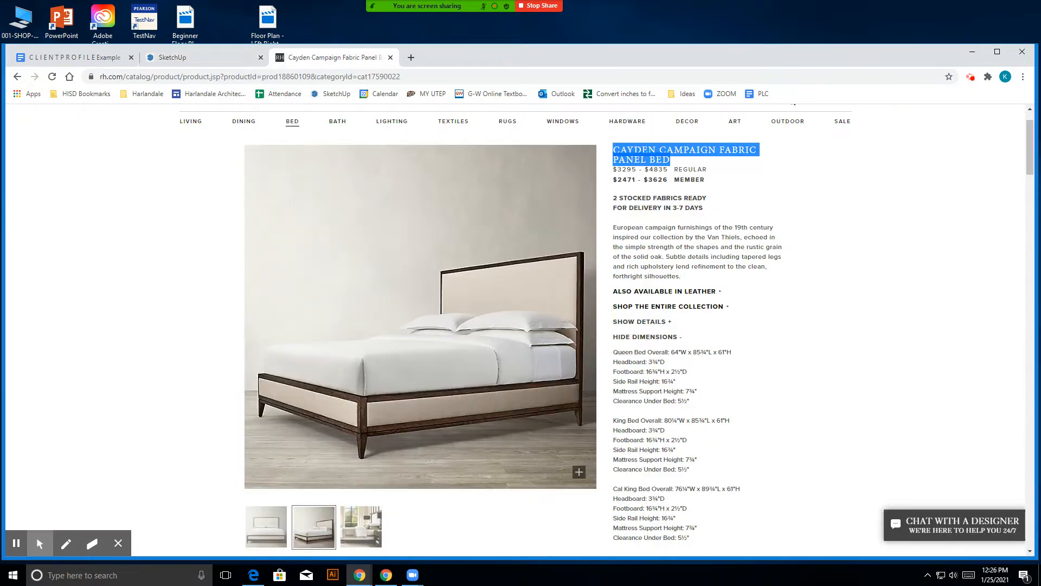
{"action": "left_click", "coordinate": [207, 57]}
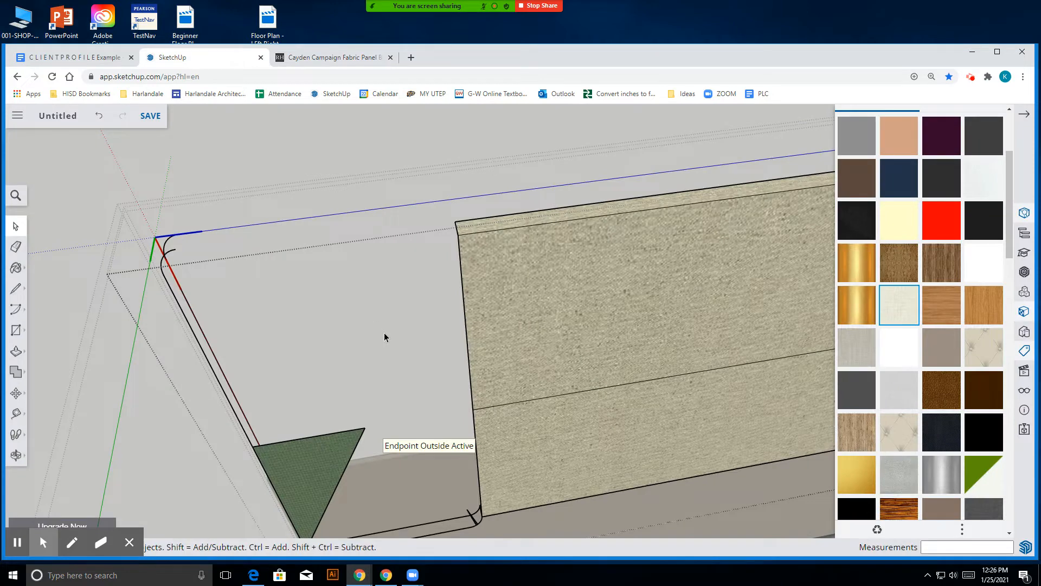
{"action": "scroll", "coordinate": [383, 334], "scroll_direction": "down", "scroll_amount": 2}
{"action": "left_click_drag", "start_coordinate": [226, 364], "coordinate": [227, 364]}
{"action": "key", "text": "Delete"}
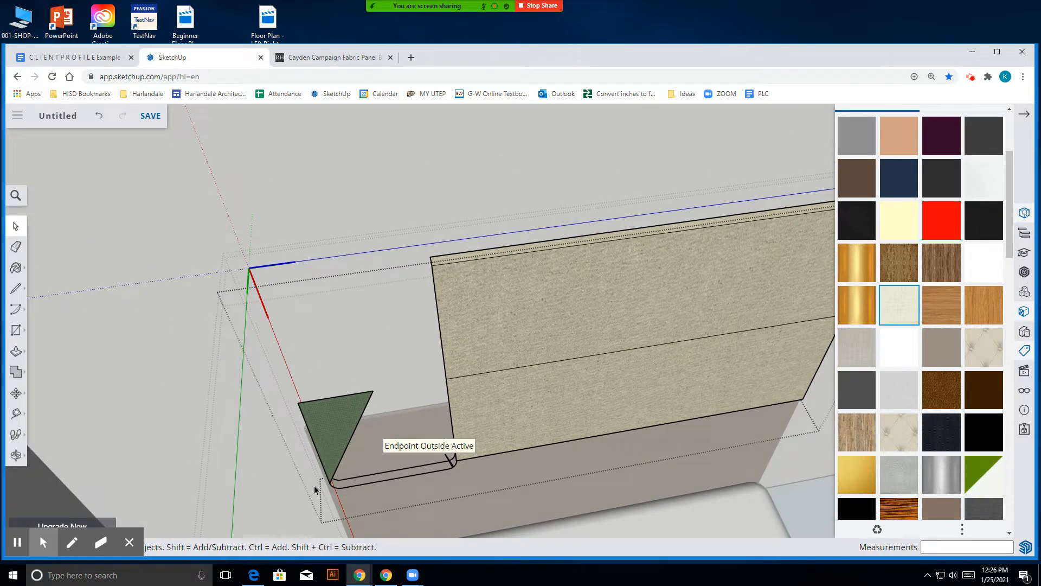
{"action": "key", "text": "Delete"}
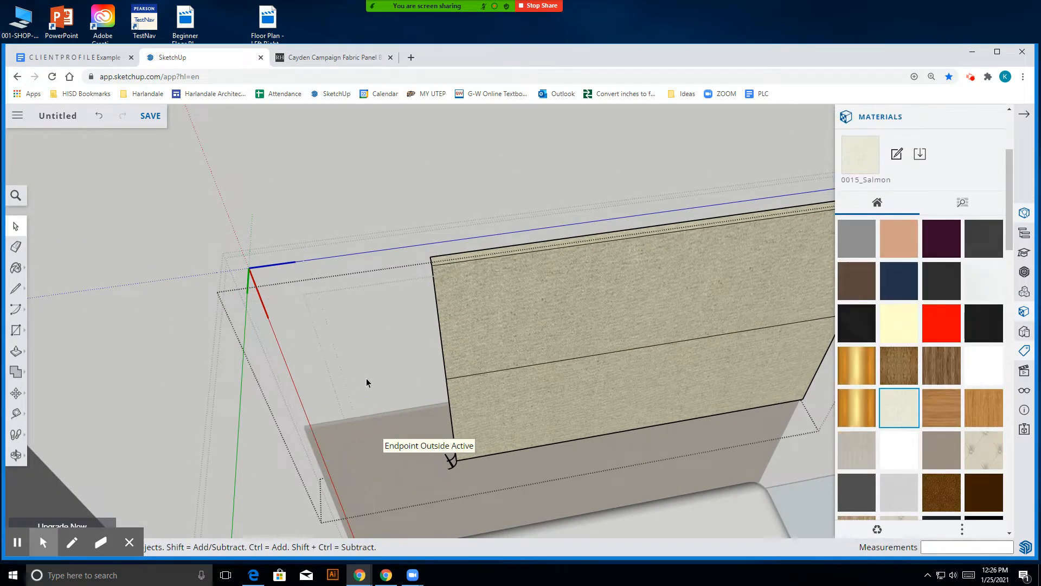
- Delete the stray sliver and rounded arcs left at the headboard panel's lower corner
{"action": "scroll", "coordinate": [450, 464], "scroll_direction": "up", "scroll_amount": 5}
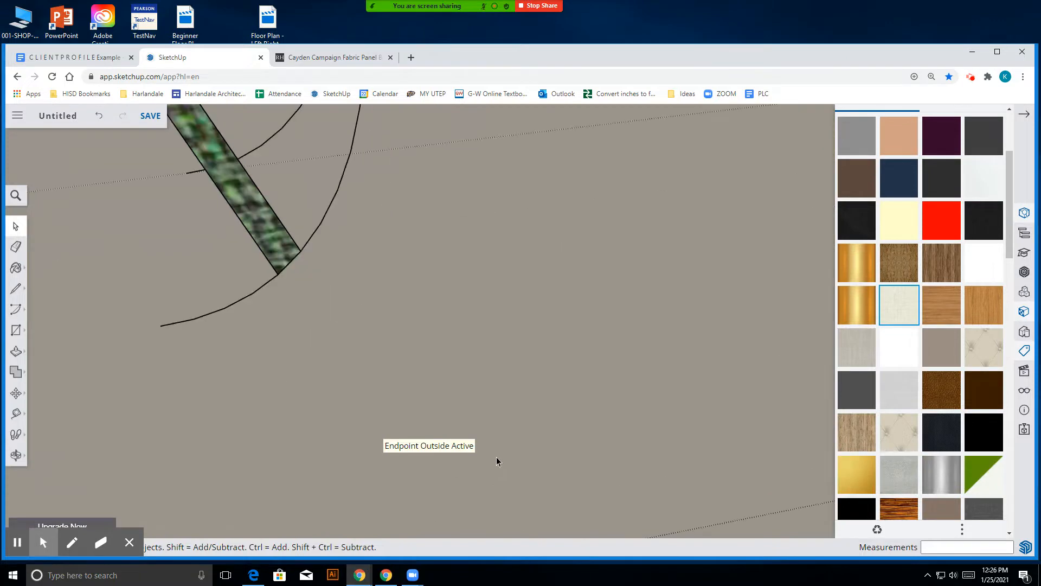
{"action": "left_click_drag", "start_coordinate": [345, 421], "coordinate": [345, 421]}
{"action": "key", "text": "Delete"}
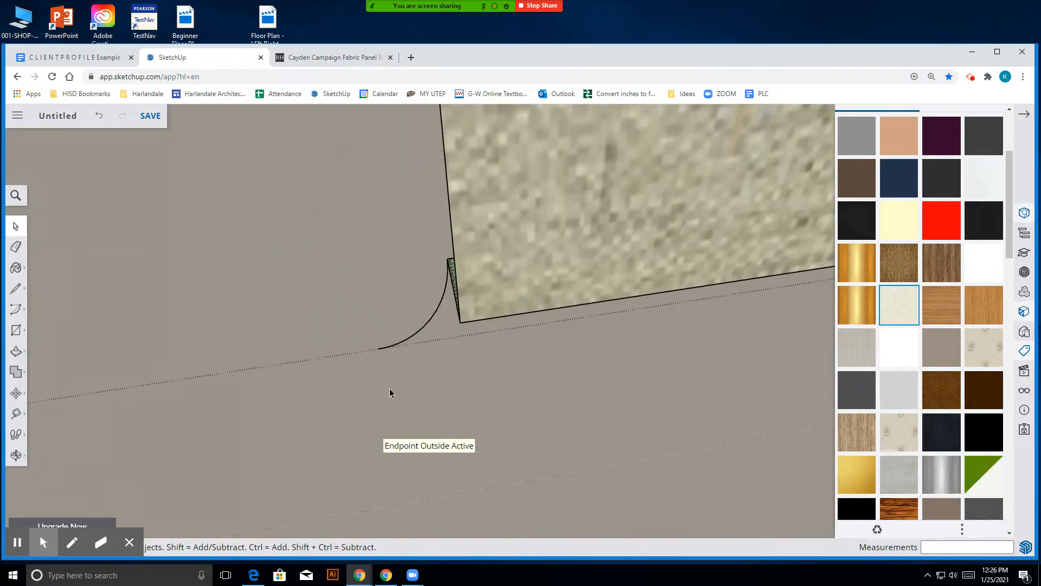
{"action": "left_click", "coordinate": [417, 336]}
{"action": "key", "text": "Delete"}
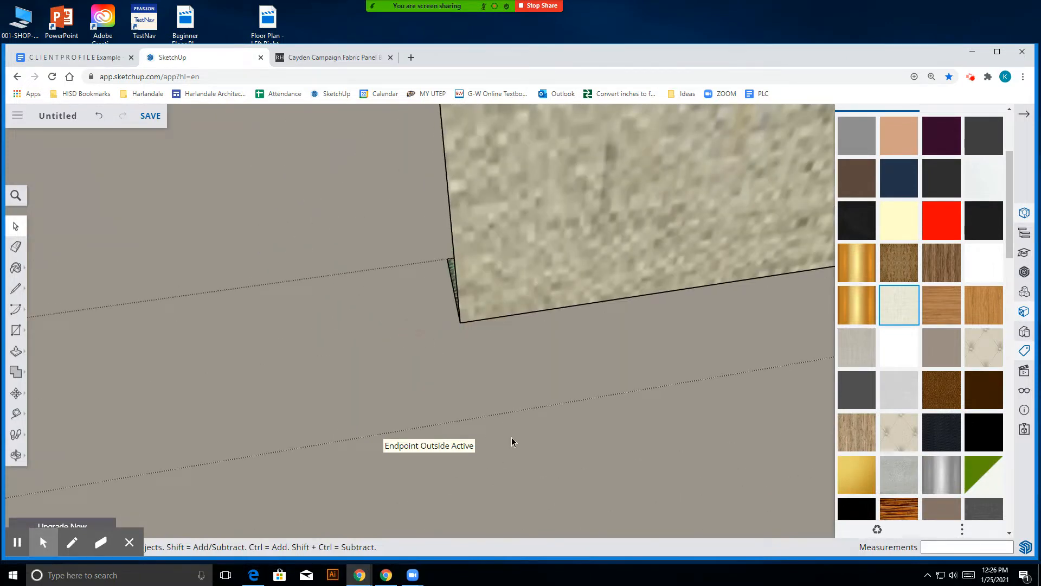
- Draw a line between the upper and lower corners of the panel's open end to close its side face
{"action": "scroll", "coordinate": [511, 439], "scroll_direction": "down", "scroll_amount": 6}
{"action": "scroll", "coordinate": [426, 365], "scroll_direction": "up", "scroll_amount": 3}
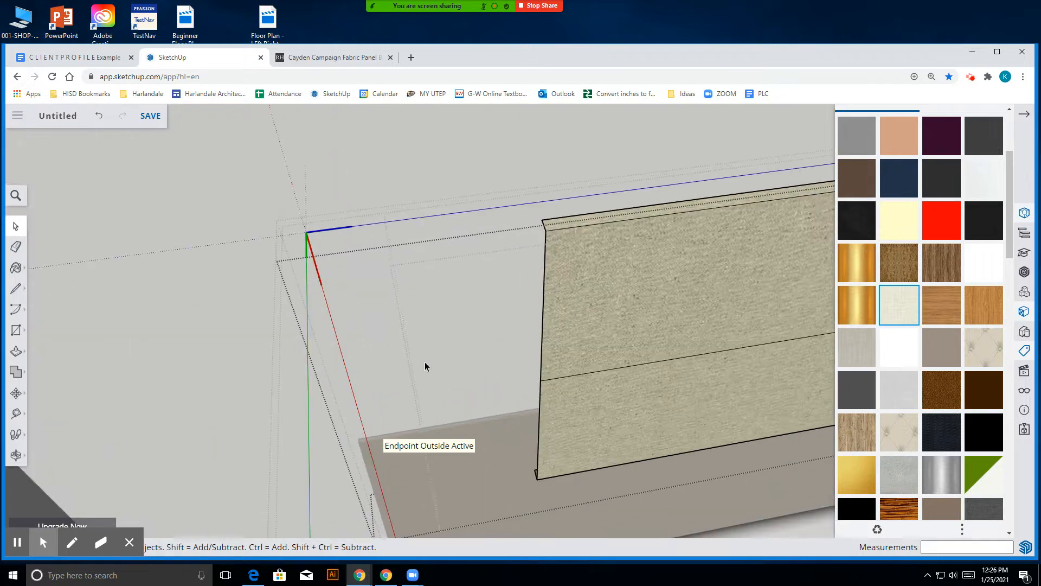
{"action": "left_click", "coordinate": [16, 455]}
{"action": "left_click_drag", "start_coordinate": [291, 407], "coordinate": [453, 397]}
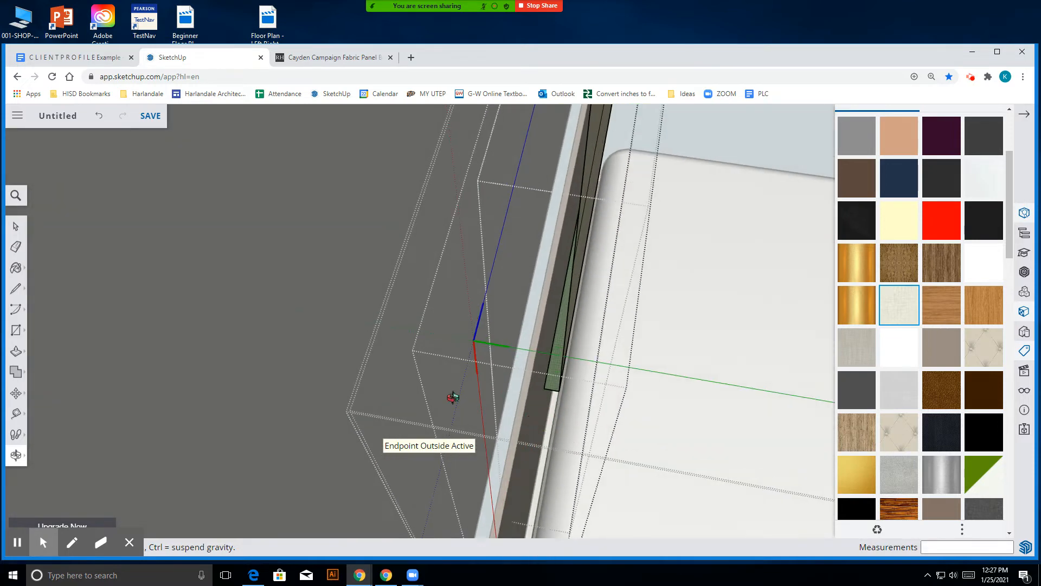
{"action": "left_click", "coordinate": [21, 288]}
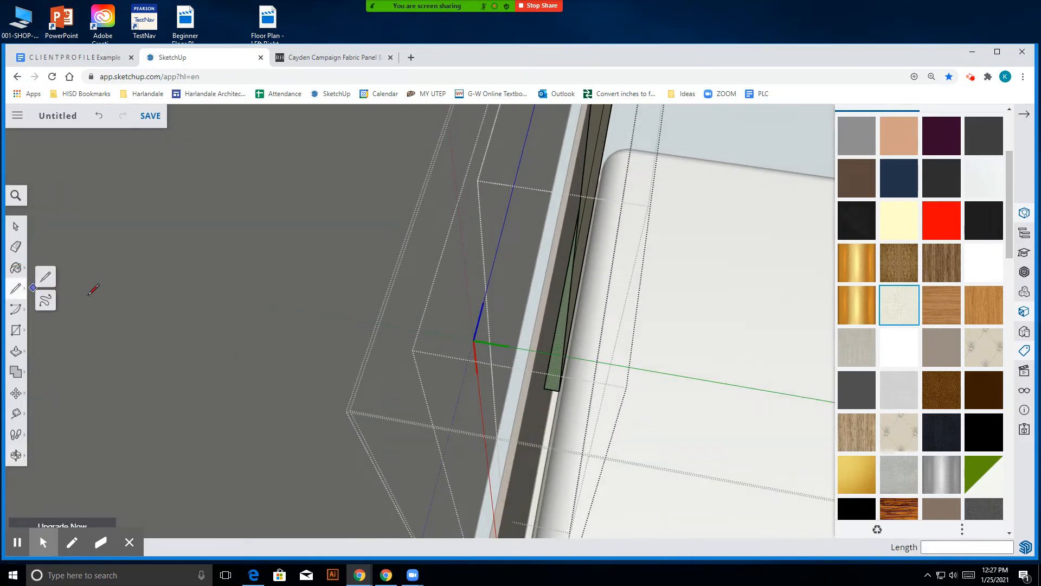
{"action": "left_click", "coordinate": [544, 388]}
{"action": "scroll", "coordinate": [544, 388], "scroll_direction": "down", "scroll_amount": 3}
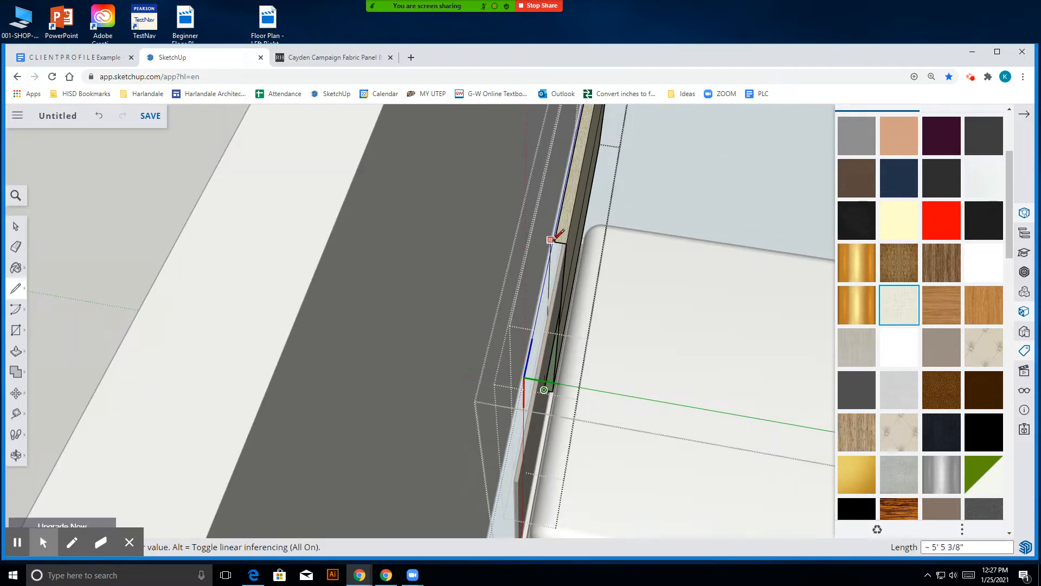
{"action": "left_click", "coordinate": [556, 238]}
{"action": "scroll", "coordinate": [560, 233], "scroll_direction": "up", "scroll_amount": 3}
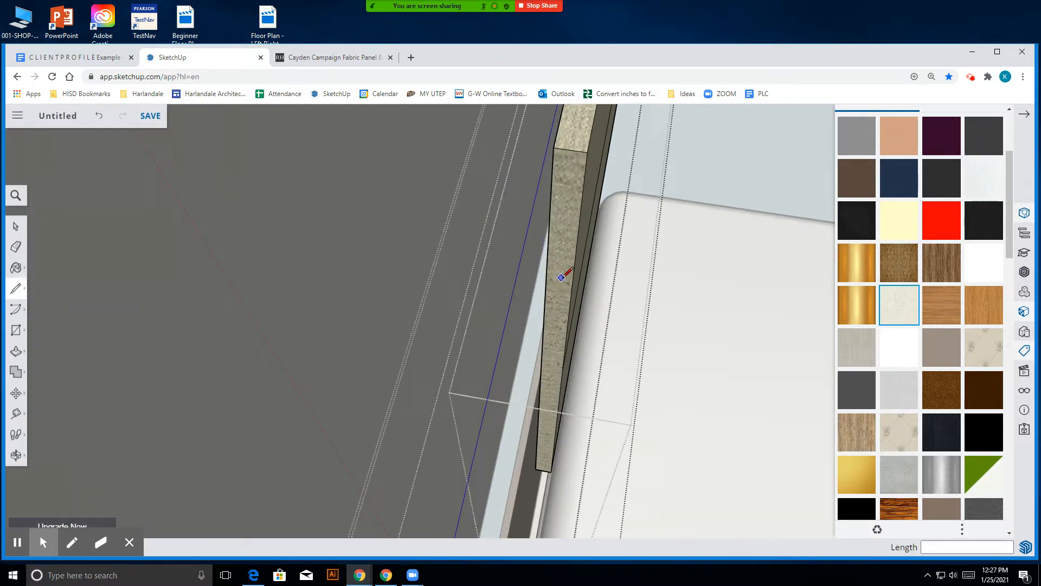
- Push/pull the panel's closed end face about 1' 1 3/4" outward to line up with the bed frame's corner
{"action": "left_click", "coordinate": [16, 440]}
{"action": "left_click_drag", "start_coordinate": [581, 384], "coordinate": [357, 407]}
{"action": "scroll", "coordinate": [368, 387], "scroll_direction": "down", "scroll_amount": 5}
{"action": "scroll", "coordinate": [368, 385], "scroll_direction": "down", "scroll_amount": 3}
{"action": "left_click_drag", "start_coordinate": [590, 400], "coordinate": [400, 213]}
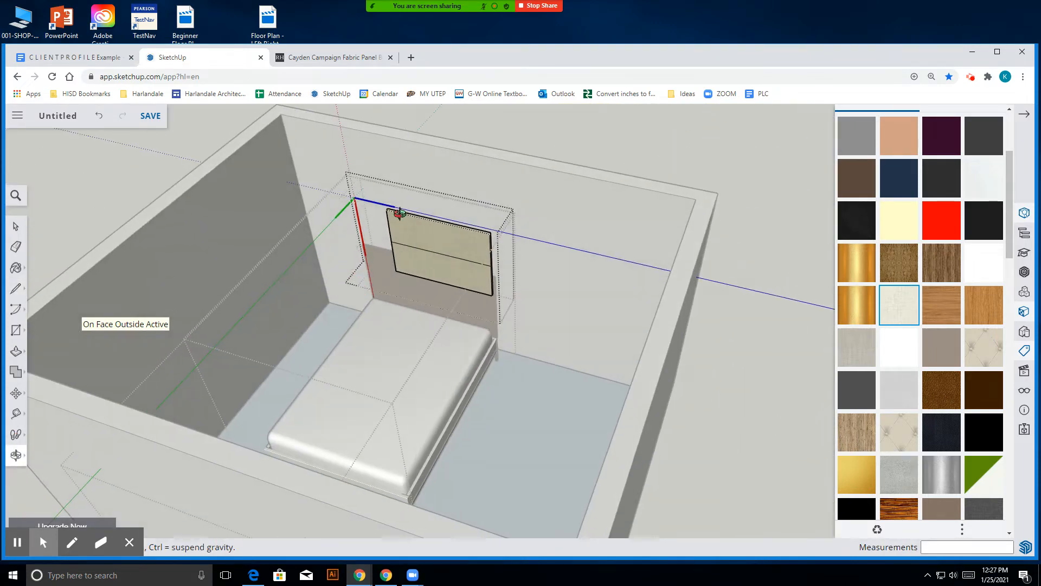
{"action": "scroll", "coordinate": [481, 259], "scroll_direction": "up", "scroll_amount": 6}
{"action": "left_click_drag", "start_coordinate": [450, 291], "coordinate": [586, 338]}
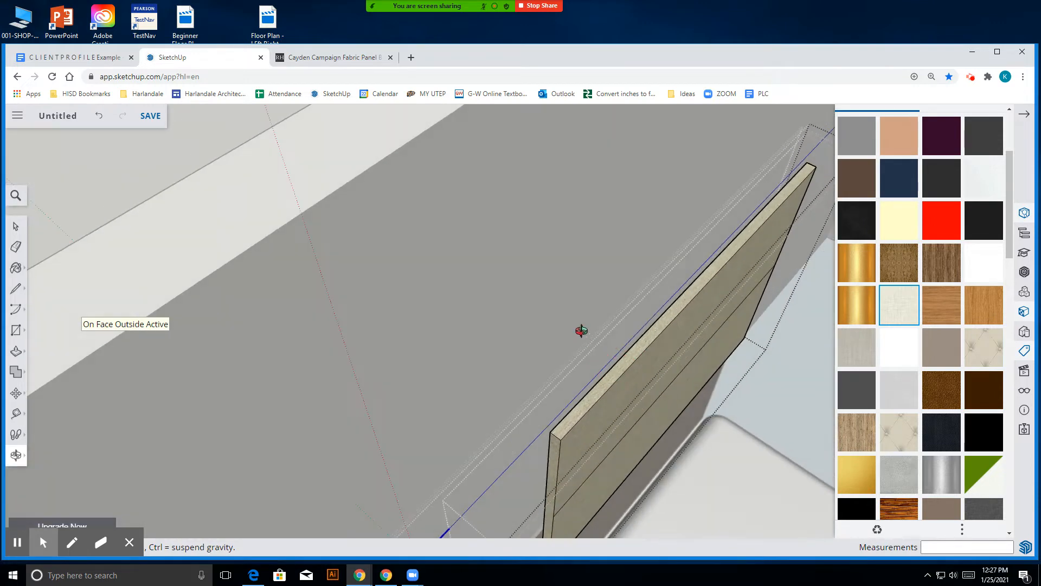
{"action": "scroll", "coordinate": [547, 266], "scroll_direction": "down", "scroll_amount": 4}
{"action": "left_click_drag", "start_coordinate": [546, 265], "coordinate": [584, 387]}
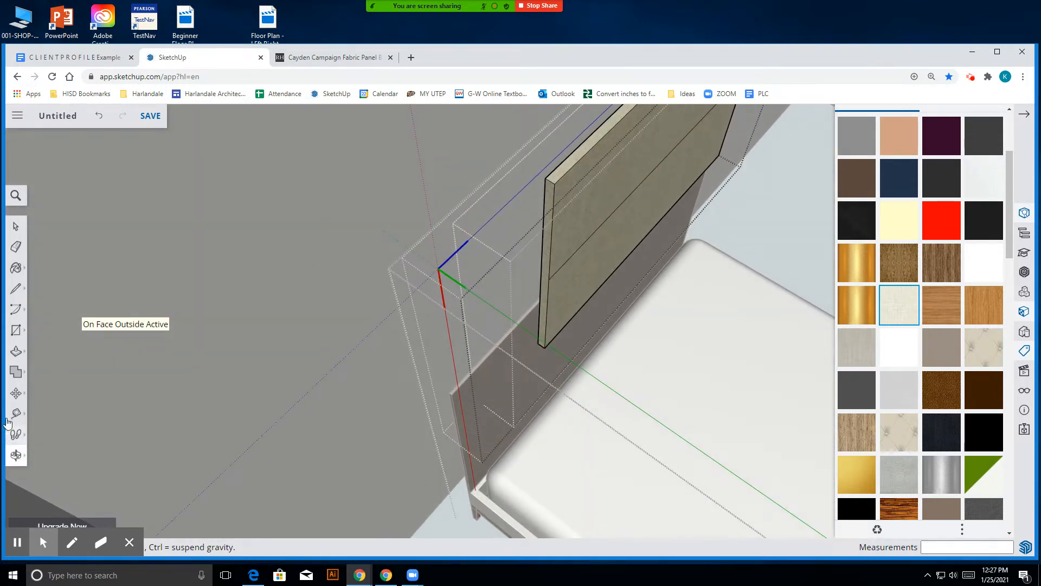
{"action": "left_click", "coordinate": [16, 351]}
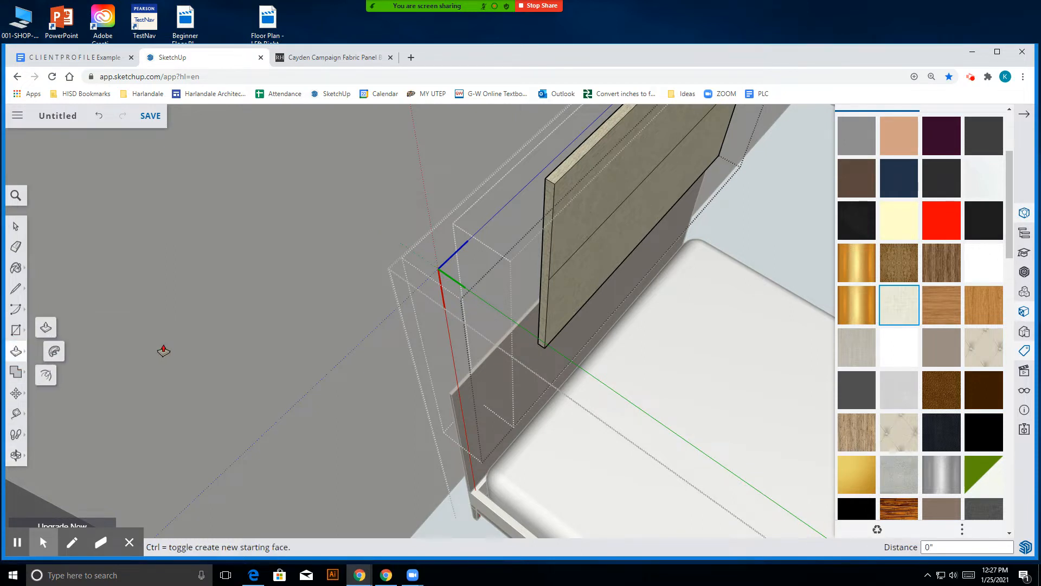
{"action": "left_click", "coordinate": [47, 328]}
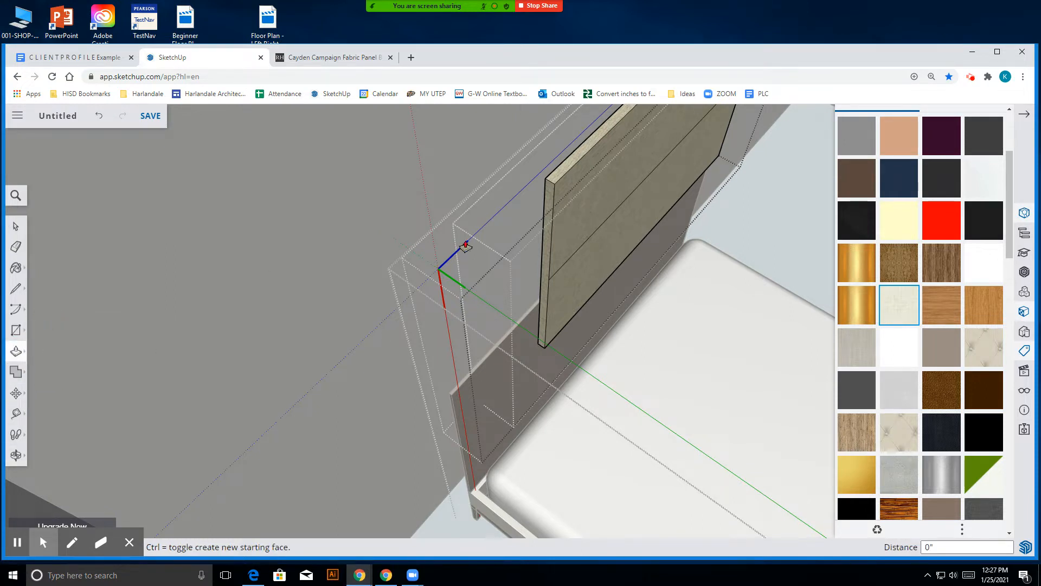
{"action": "left_click", "coordinate": [549, 196]}
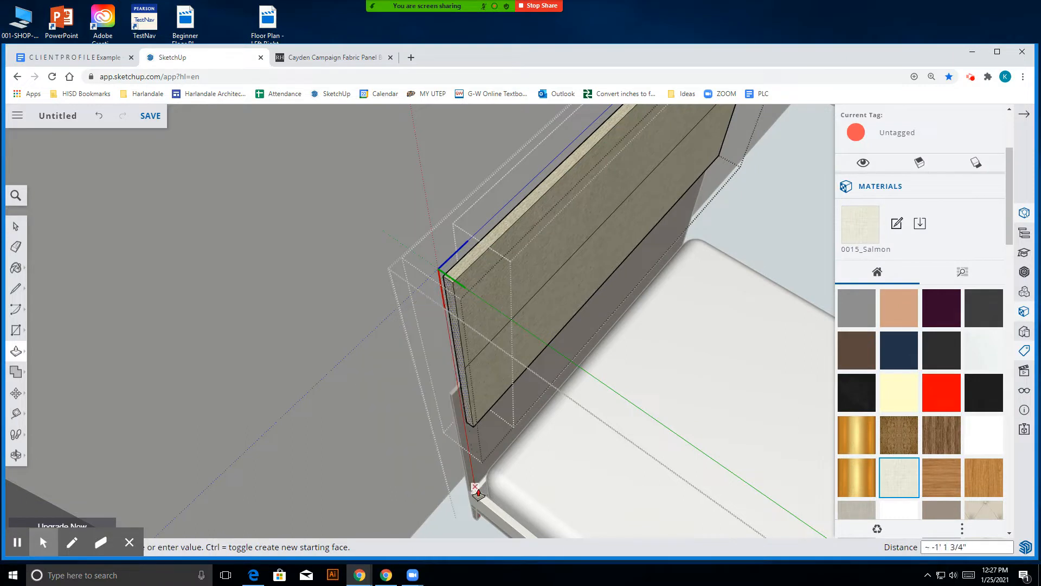
{"action": "key", "text": "space"}
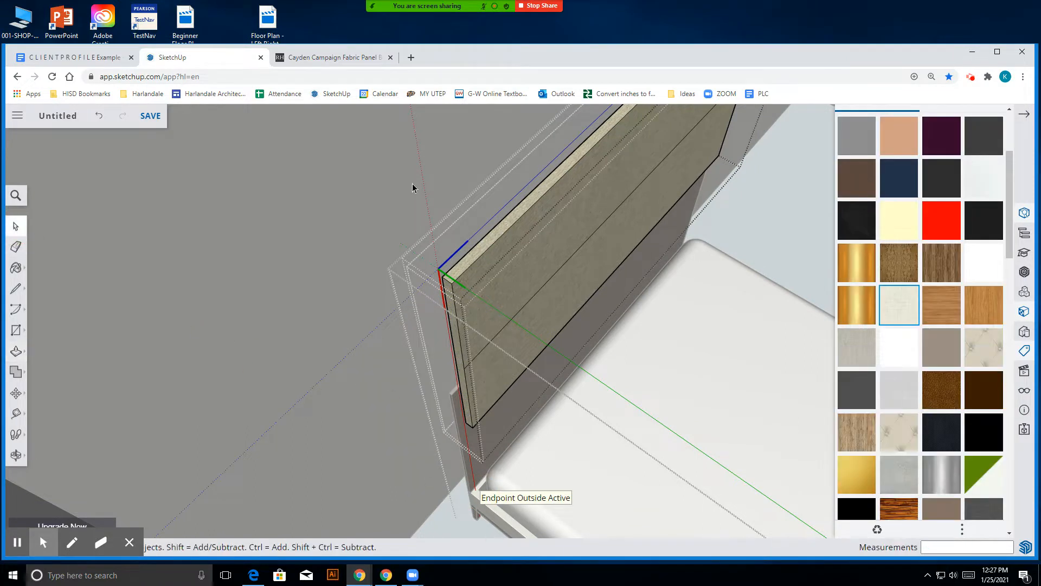
- Delete the horizontal seam line on the panel's front and paint the whole panel with the 0015_Salmon material
{"action": "left_click", "coordinate": [512, 326]}
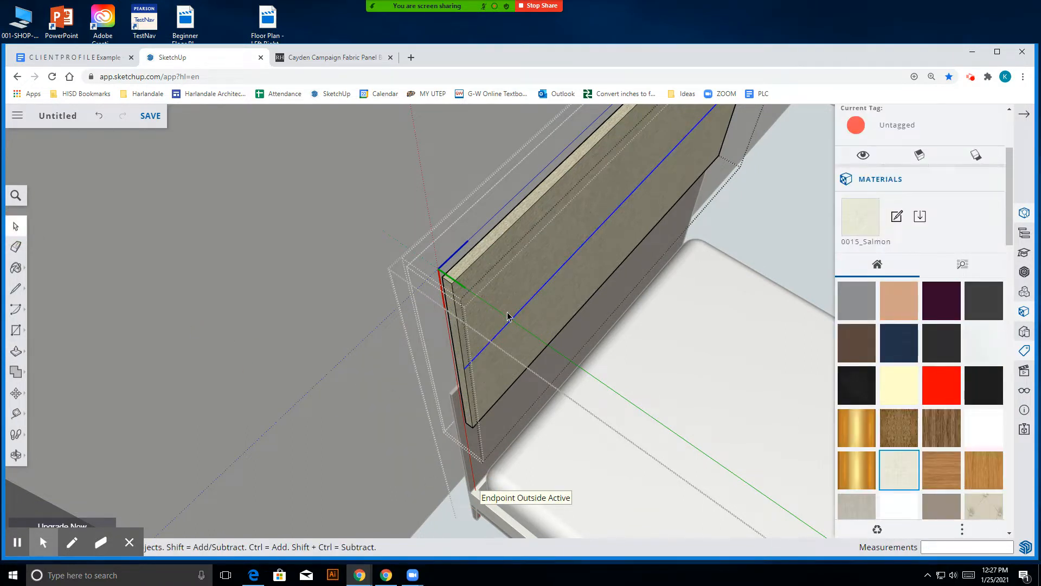
{"action": "scroll", "coordinate": [434, 299], "scroll_direction": "down", "scroll_amount": 5}
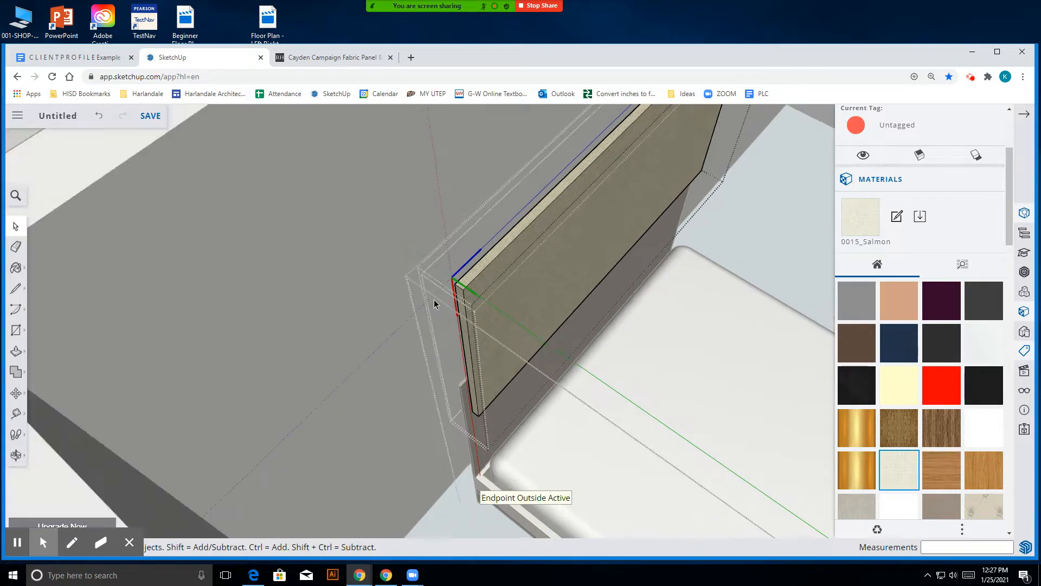
{"action": "left_click_drag", "start_coordinate": [538, 315], "coordinate": [464, 375]}
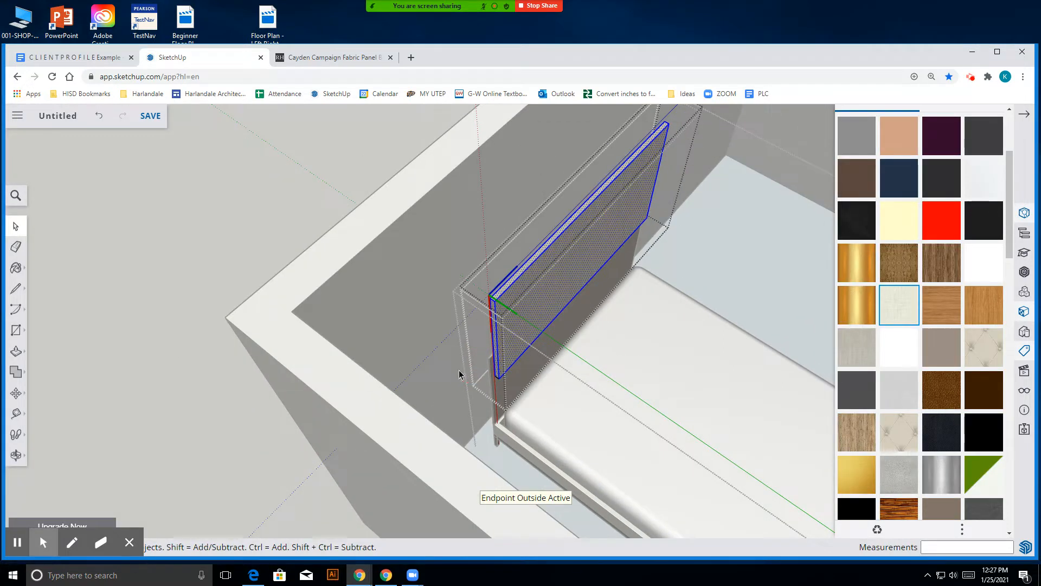
{"action": "left_click", "coordinate": [16, 268]}
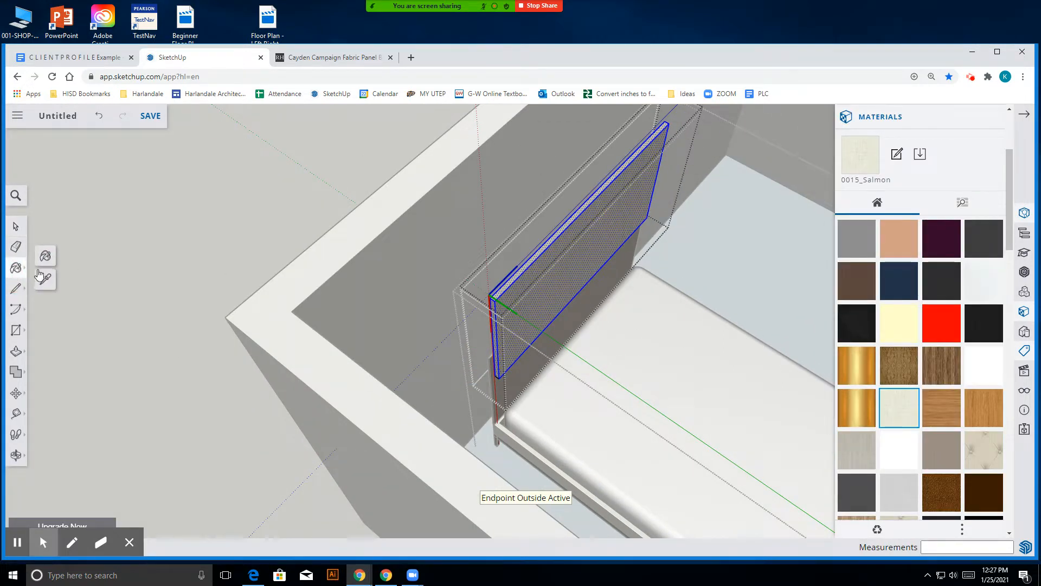
{"action": "left_click", "coordinate": [545, 266]}
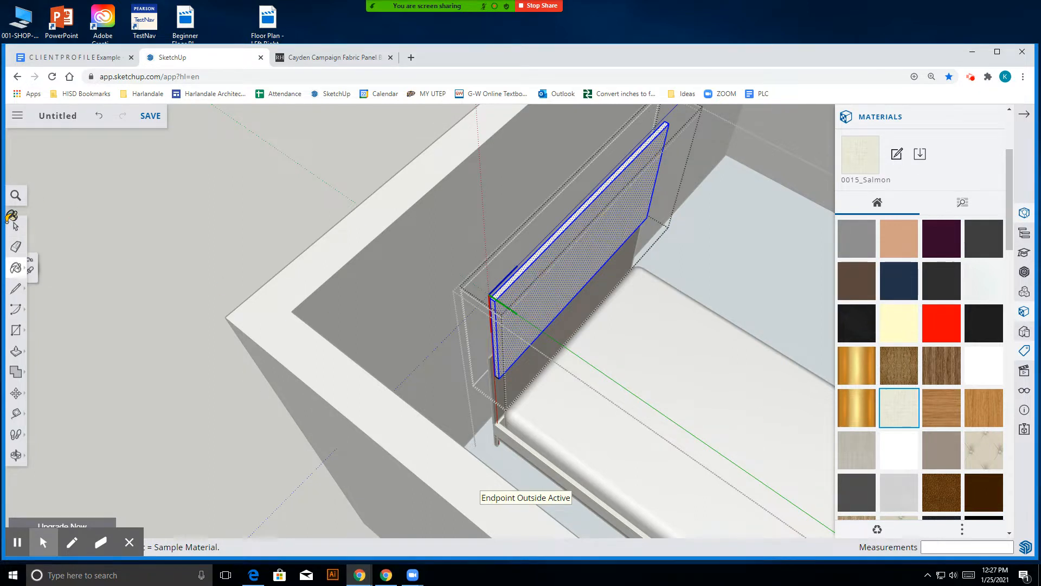
- Leave the panel's geometry editing and move the panel down by its lower corner toward the bed's side rail
{"action": "left_click", "coordinate": [16, 223]}
{"action": "left_click", "coordinate": [435, 307]}
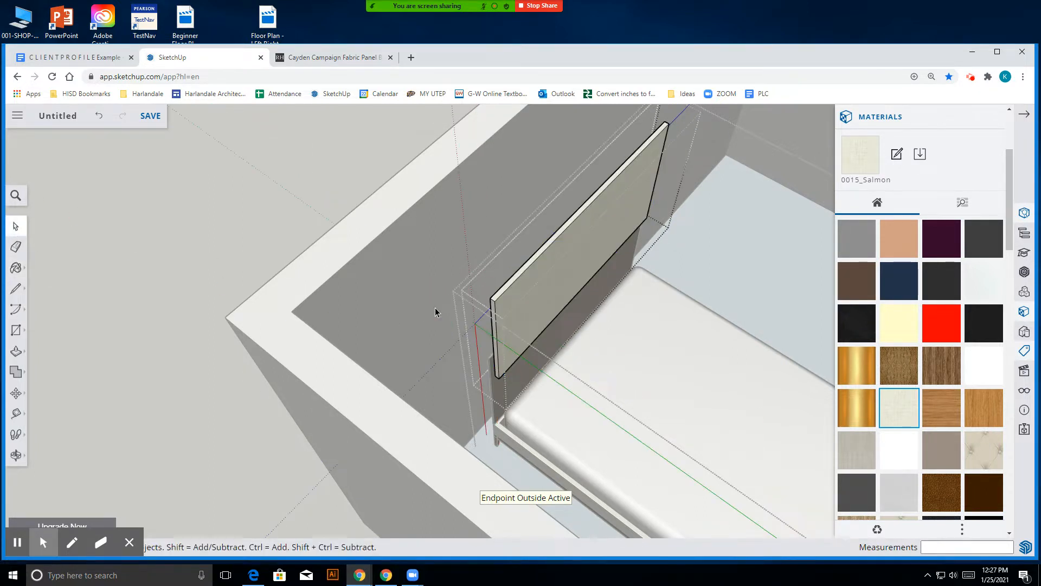
{"action": "left_click", "coordinate": [516, 317]}
{"action": "scroll", "coordinate": [517, 317], "scroll_direction": "up", "scroll_amount": 5}
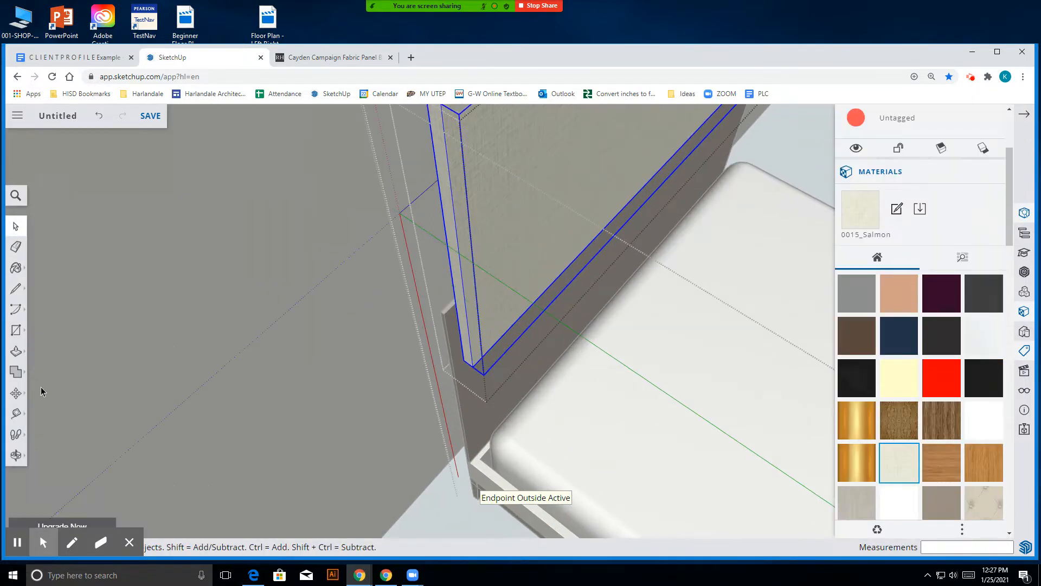
{"action": "left_click", "coordinate": [16, 393]}
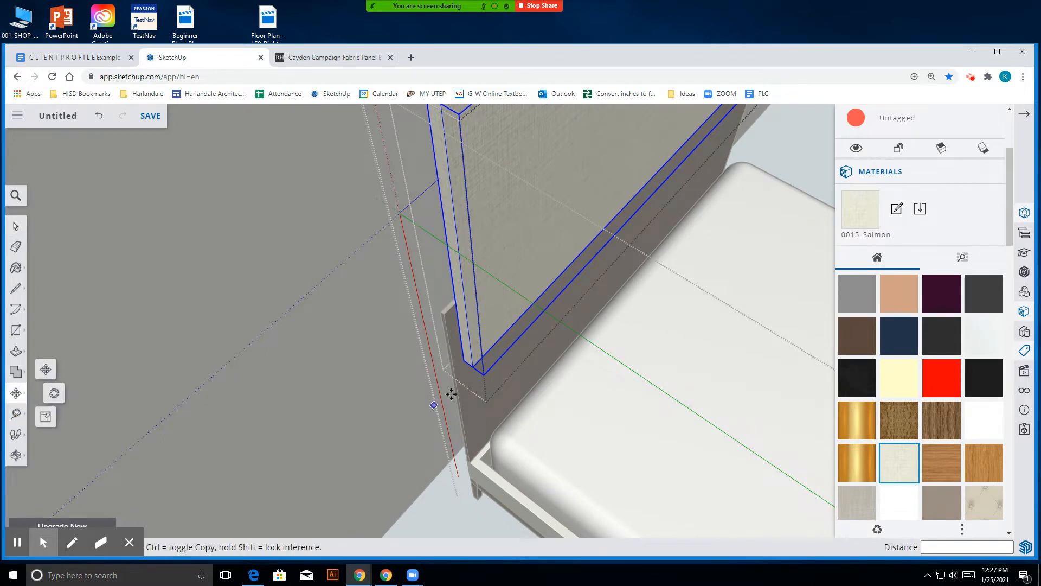
{"action": "left_click", "coordinate": [465, 361]}
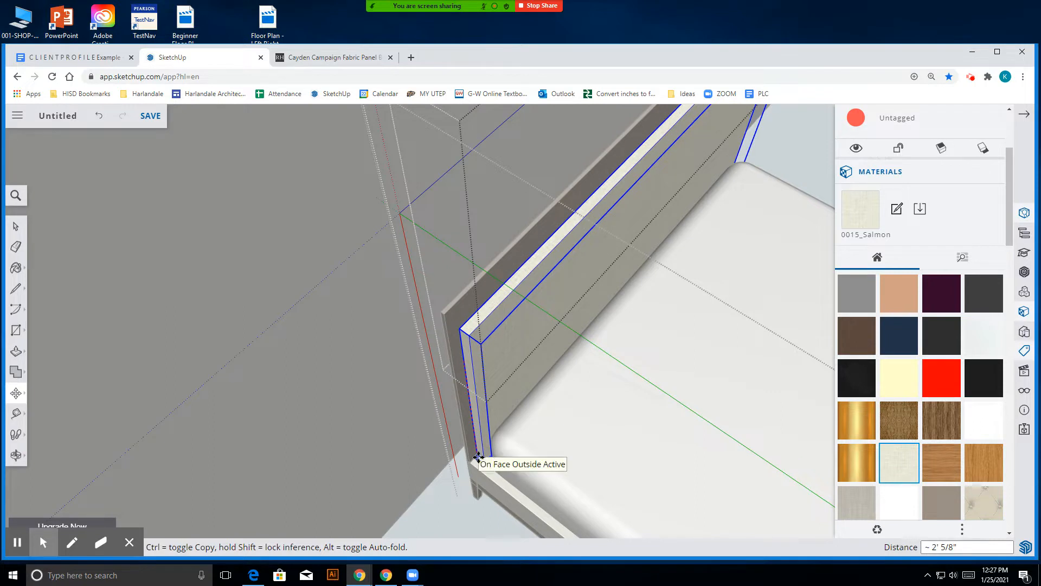
- Place the headboard's upholstered panel with its lower back corner on the bed frame's rail
{"action": "scroll", "coordinate": [479, 456], "scroll_direction": "up", "scroll_amount": 5}
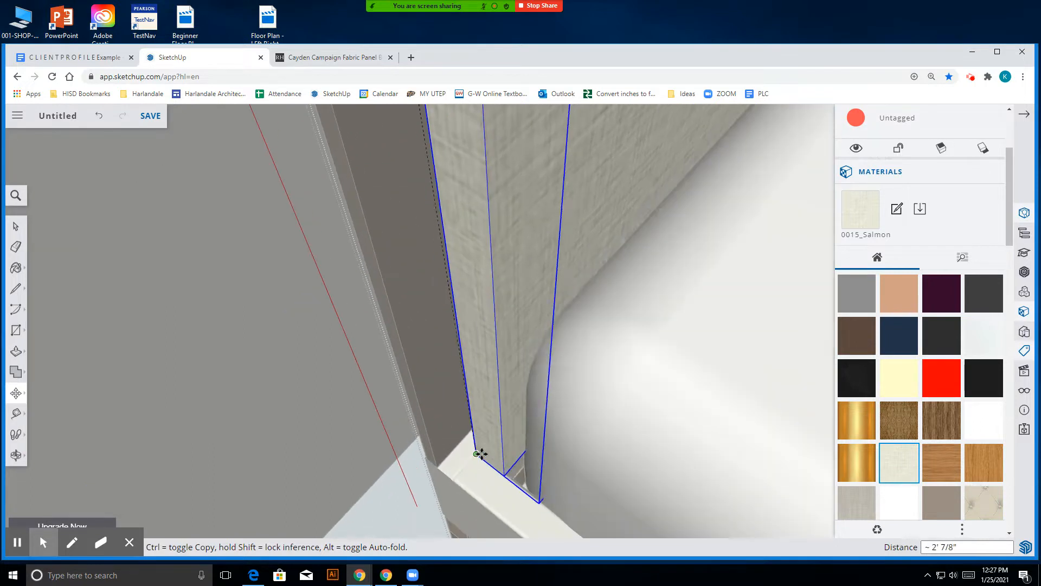
{"action": "scroll", "coordinate": [480, 454], "scroll_direction": "up", "scroll_amount": 3}
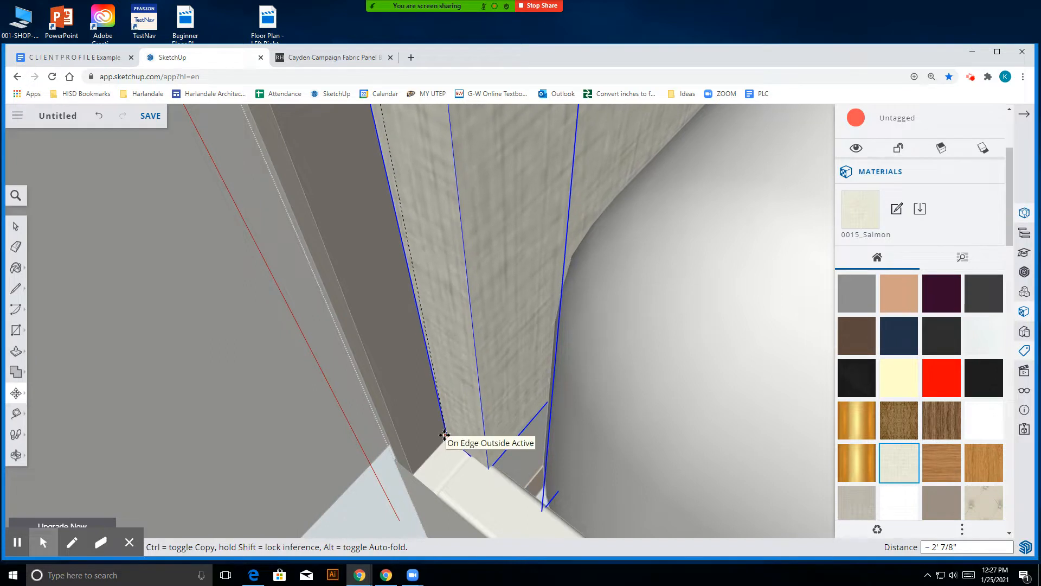
{"action": "left_click", "coordinate": [450, 434]}
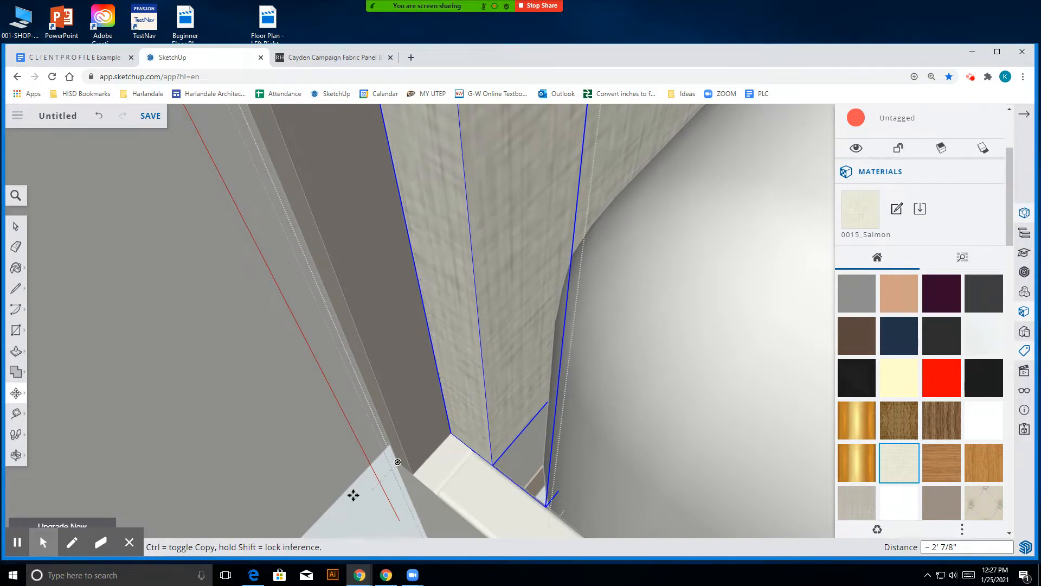
- Move the upholstered panel up slightly from the bed rail within the headboard frame and deselect it
{"action": "scroll", "coordinate": [353, 494], "scroll_direction": "down", "scroll_amount": 5}
{"action": "scroll", "coordinate": [296, 337], "scroll_direction": "up", "scroll_amount": 4}
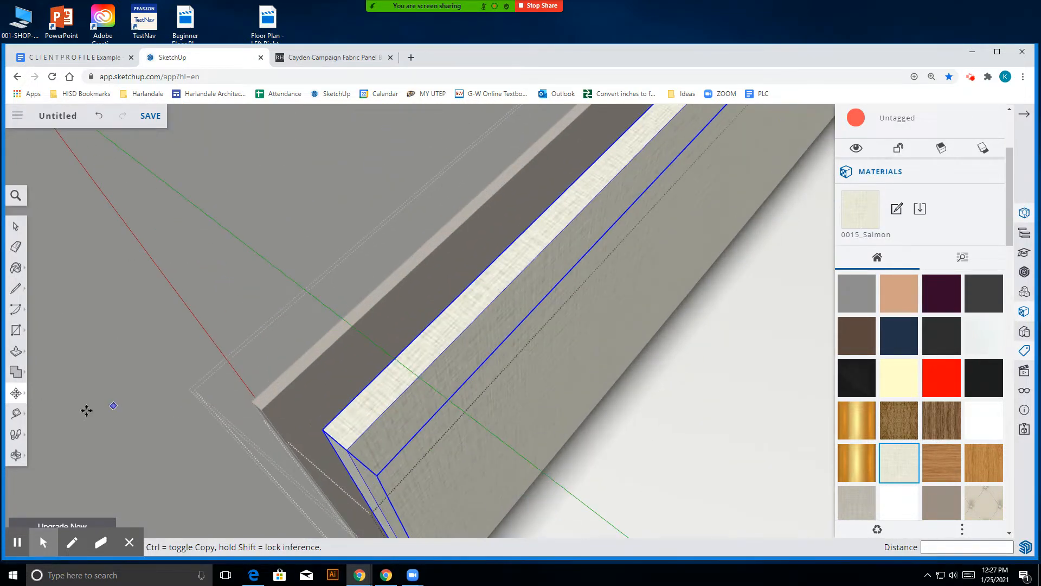
{"action": "left_click", "coordinate": [17, 457]}
{"action": "left_click_drag", "start_coordinate": [405, 481], "coordinate": [573, 406]}
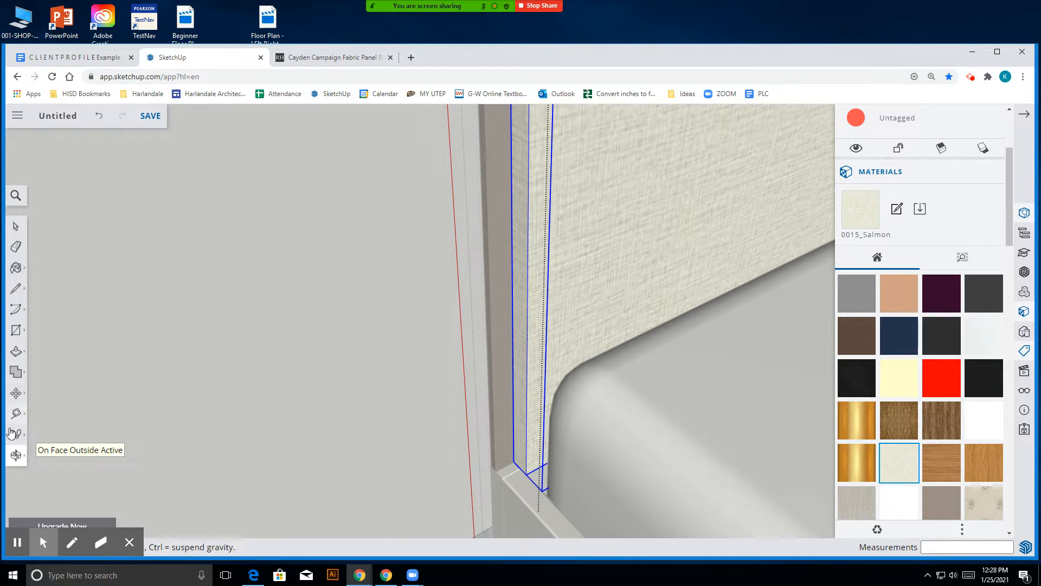
{"action": "left_click", "coordinate": [16, 393]}
{"action": "scroll", "coordinate": [250, 438], "scroll_direction": "down", "scroll_amount": 2}
{"action": "scroll", "coordinate": [353, 447], "scroll_direction": "down", "scroll_amount": 2}
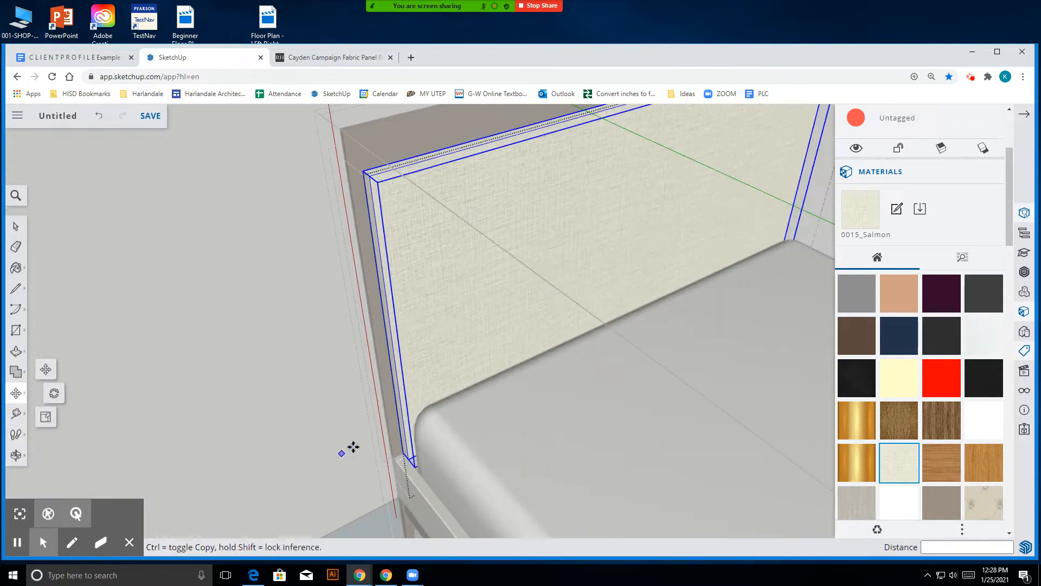
{"action": "left_click", "coordinate": [402, 454]}
{"action": "left_click", "coordinate": [400, 437]}
{"action": "left_click", "coordinate": [16, 226]}
{"action": "left_click", "coordinate": [281, 442]}
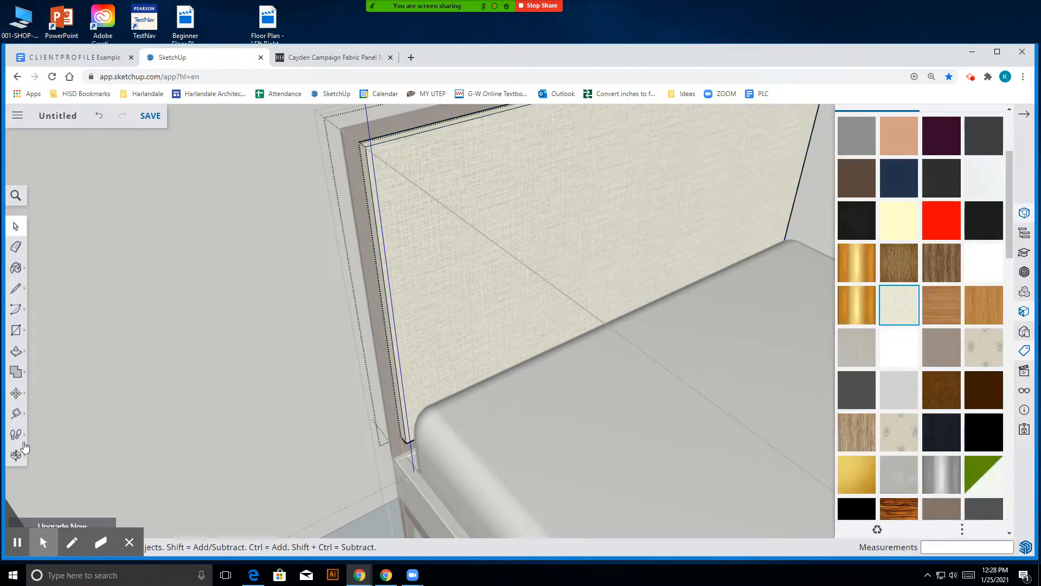
- Close the nested bed and headboard groups that are open for editing
{"action": "left_click", "coordinate": [15, 455]}
{"action": "left_click_drag", "start_coordinate": [748, 297], "coordinate": [577, 318]}
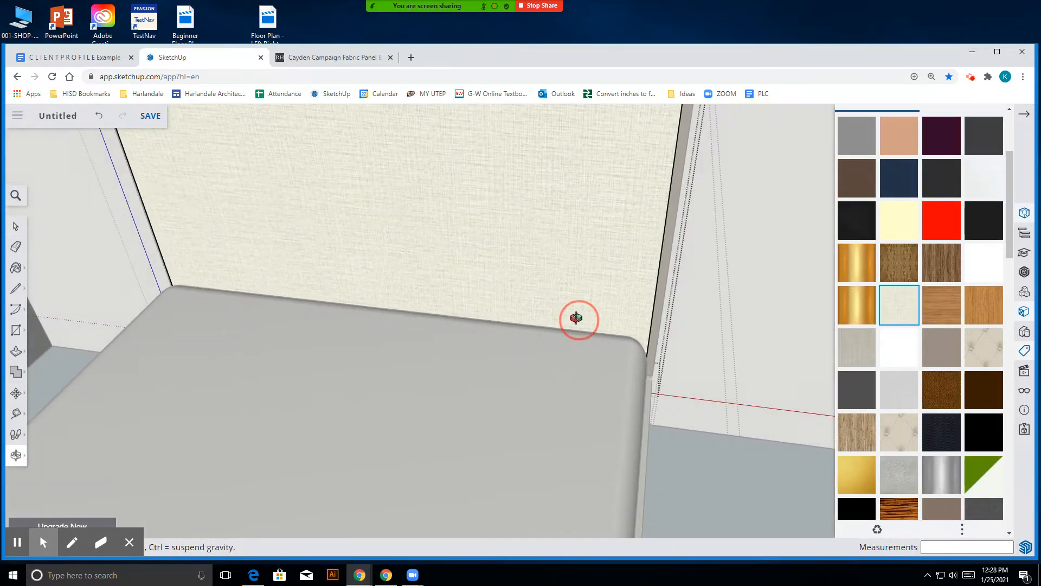
{"action": "scroll", "coordinate": [577, 318], "scroll_direction": "down", "scroll_amount": 5}
{"action": "left_click", "coordinate": [16, 225]}
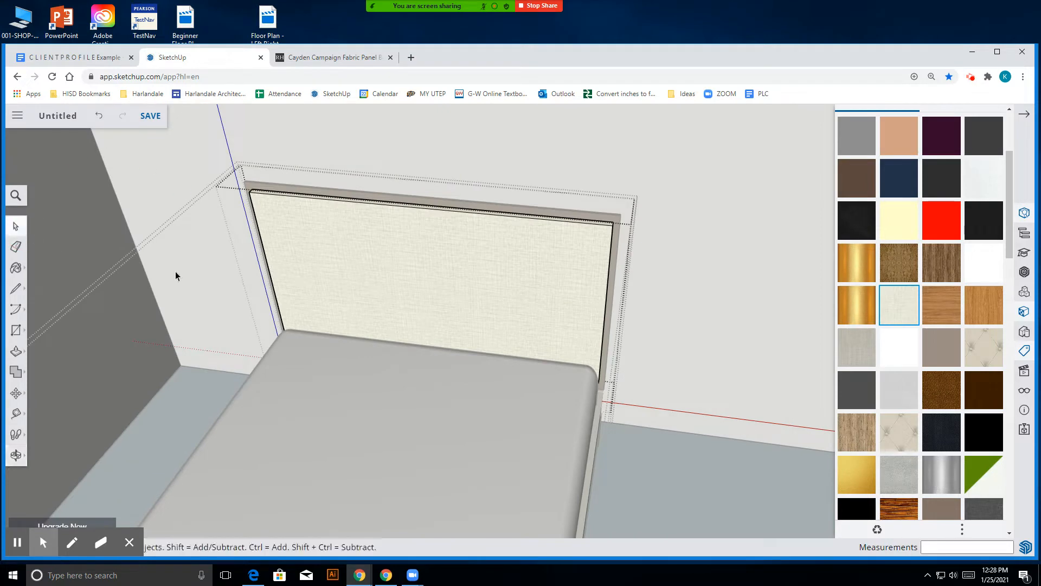
{"action": "left_click", "coordinate": [637, 262]}
{"action": "left_click", "coordinate": [637, 262]}
{"action": "left_click", "coordinate": [637, 262]}
{"action": "scroll", "coordinate": [531, 308], "scroll_direction": "down", "scroll_amount": 4}
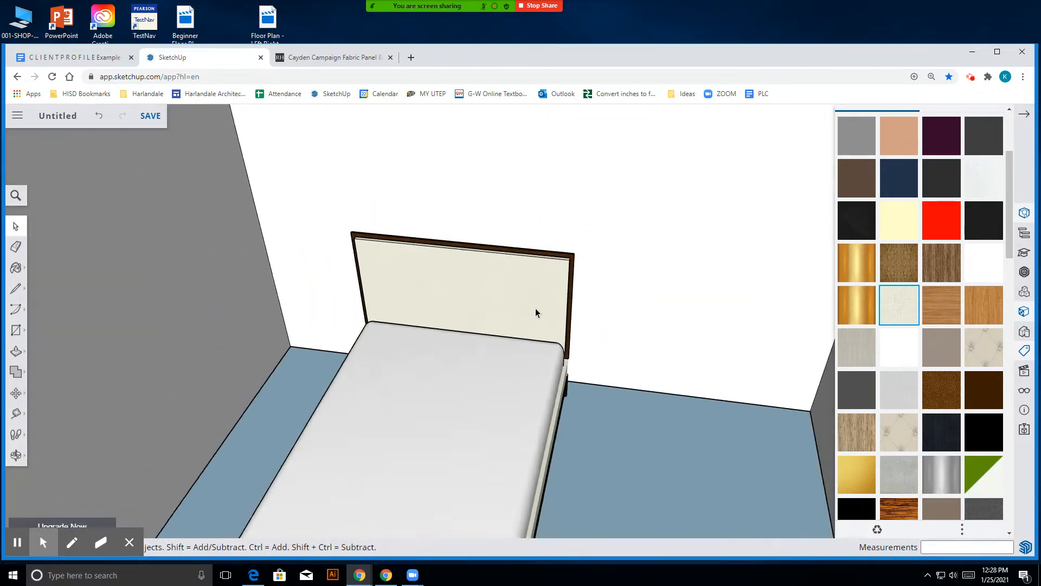
- Compare the modelled bed with the product photo on the Cayden Campaign Fabric Panel Bed page
{"action": "scroll", "coordinate": [535, 313], "scroll_direction": "down", "scroll_amount": 5}
{"action": "left_click", "coordinate": [16, 454]}
{"action": "left_click_drag", "start_coordinate": [228, 412], "coordinate": [435, 425]}
{"action": "scroll", "coordinate": [428, 424], "scroll_direction": "up", "scroll_amount": 4}
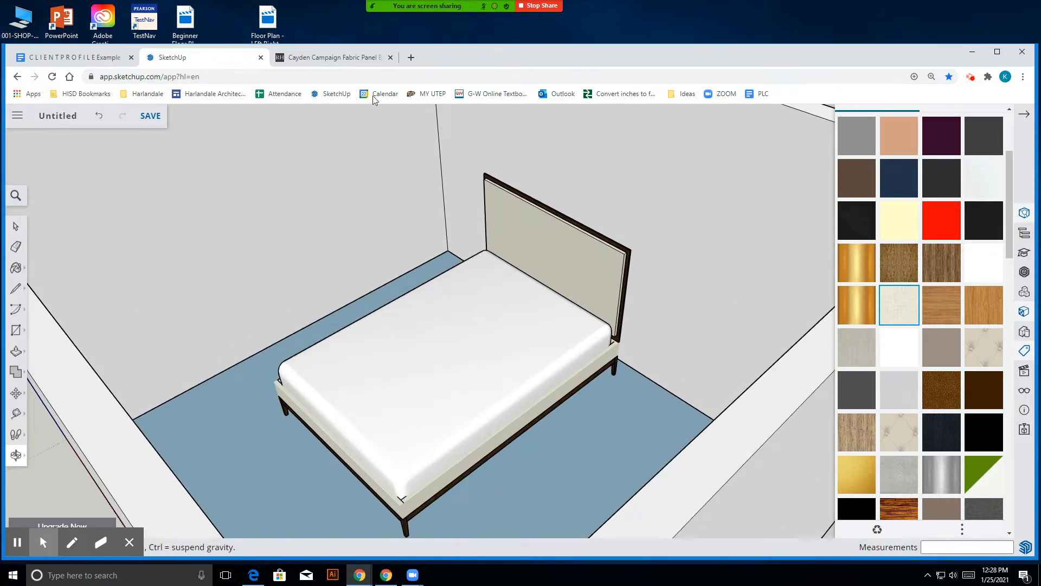
{"action": "left_click", "coordinate": [365, 58]}
{"action": "left_click", "coordinate": [243, 61]}
{"action": "left_click", "coordinate": [347, 58]}
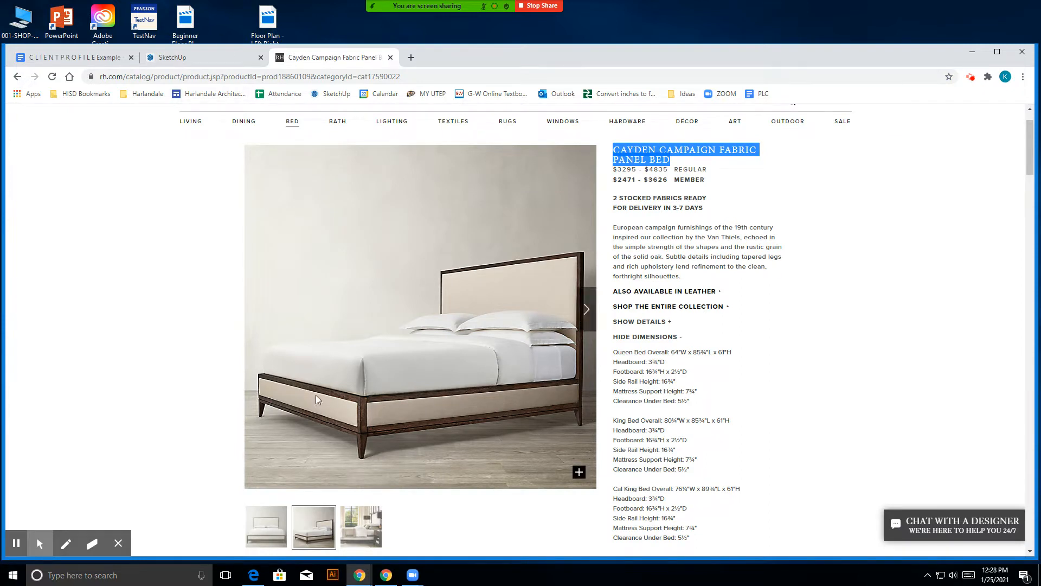
{"action": "left_click", "coordinate": [239, 57]}
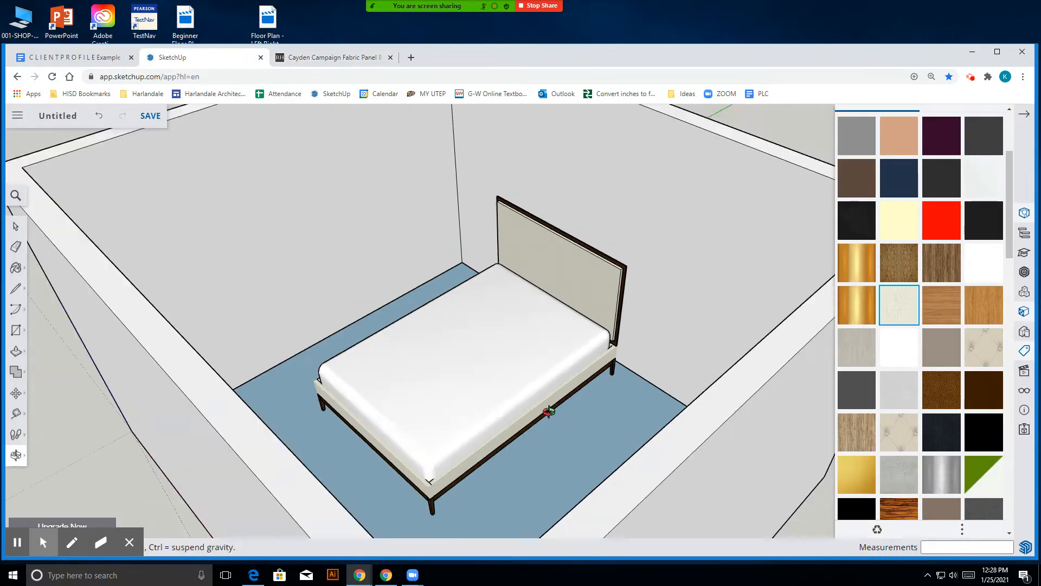
- Examine the bed and its position in the room from several angles
{"action": "scroll", "coordinate": [535, 419], "scroll_direction": "down", "scroll_amount": 10}
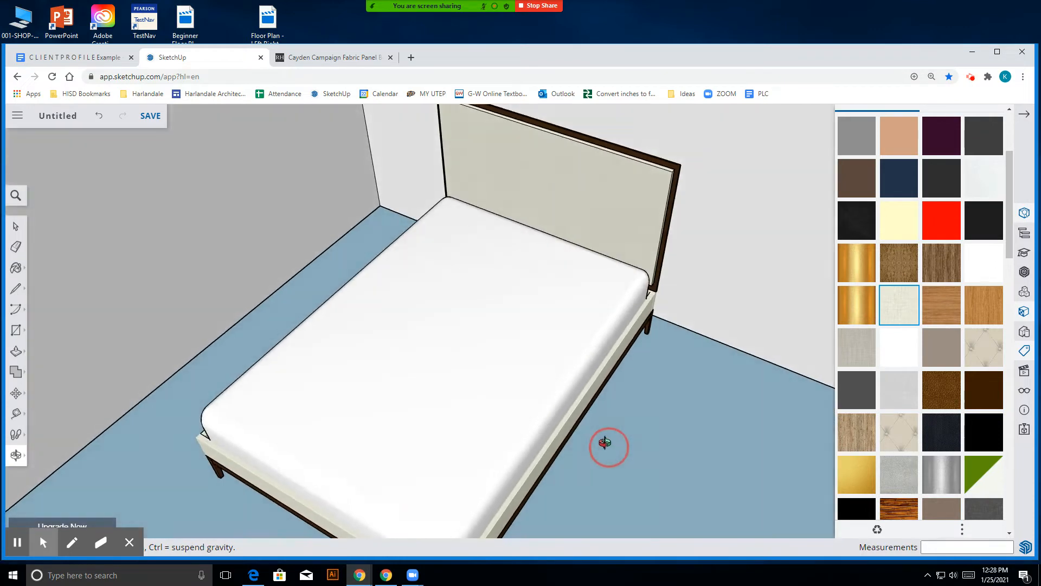
{"action": "scroll", "coordinate": [628, 353], "scroll_direction": "up", "scroll_amount": 8}
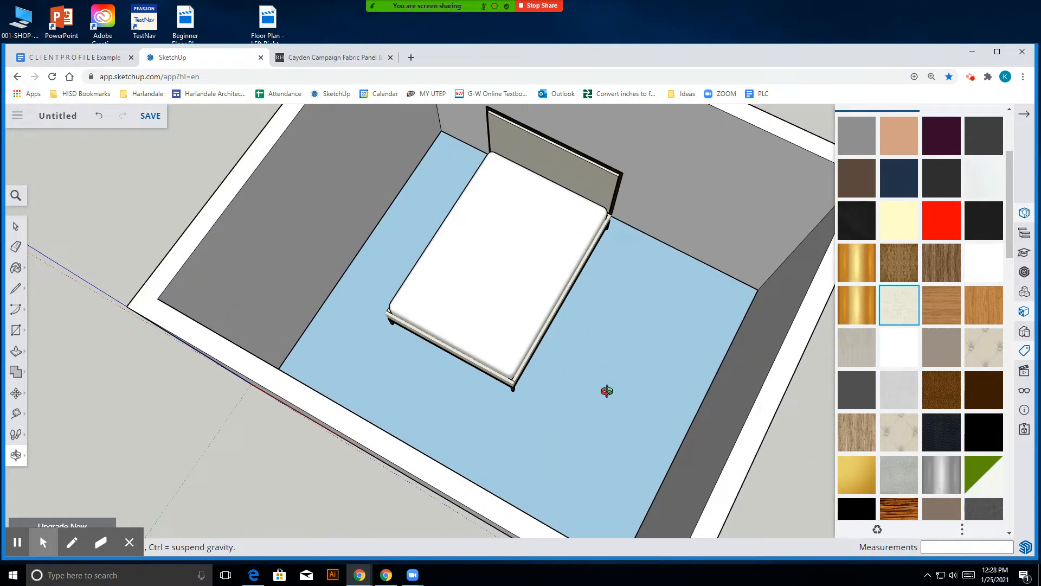
{"action": "scroll", "coordinate": [614, 395], "scroll_direction": "down", "scroll_amount": 3}
{"action": "scroll", "coordinate": [579, 348], "scroll_direction": "up", "scroll_amount": 3}
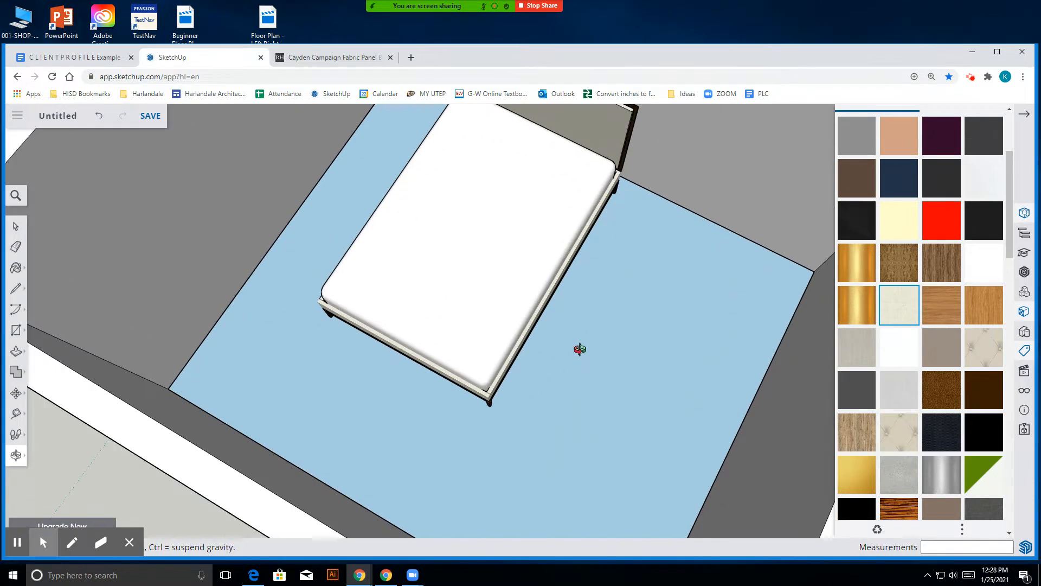
{"action": "scroll", "coordinate": [546, 389], "scroll_direction": "down", "scroll_amount": 6}
{"action": "left_click_drag", "start_coordinate": [537, 313], "coordinate": [545, 311]}
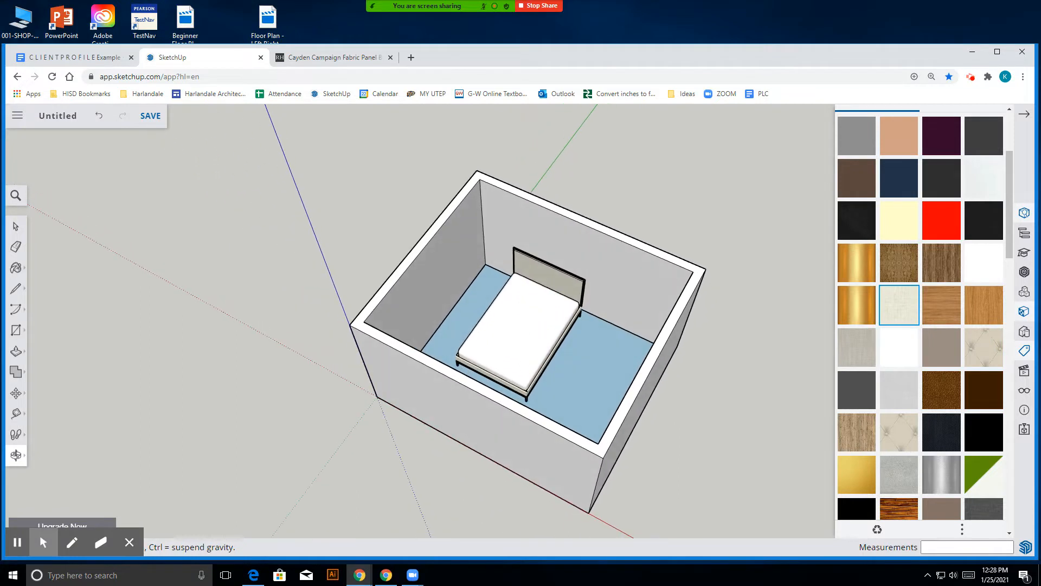
{"action": "scroll", "coordinate": [550, 301], "scroll_direction": "up", "scroll_amount": 3}
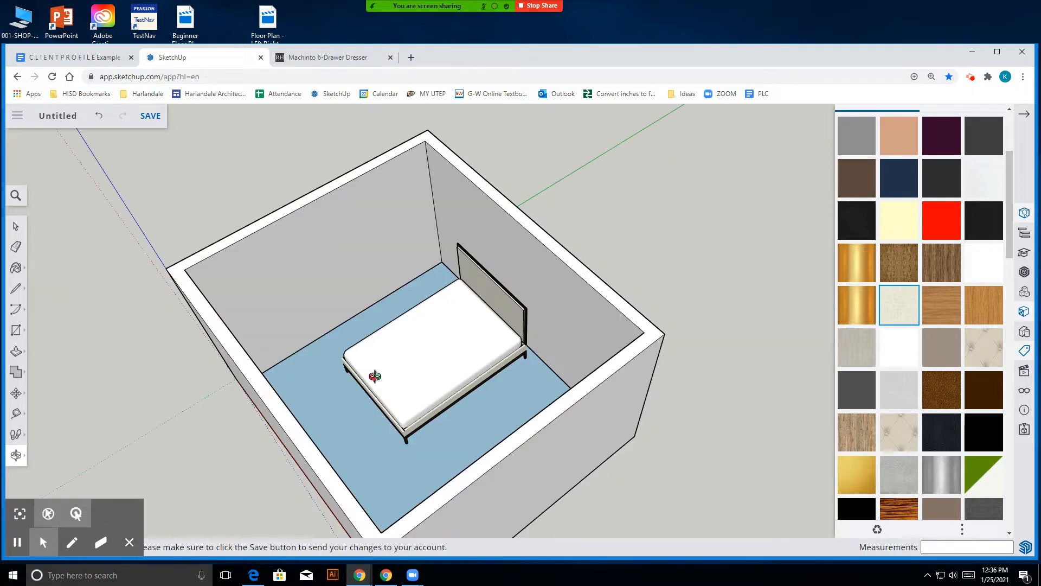
{"action": "scroll", "coordinate": [421, 389], "scroll_direction": "up", "scroll_amount": 5}
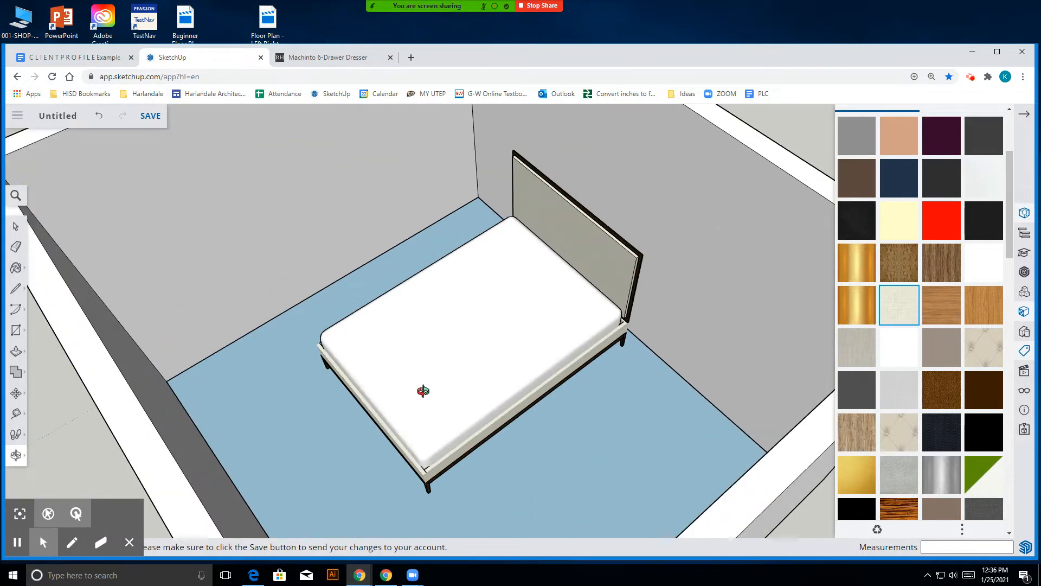
{"action": "left_click_drag", "start_coordinate": [440, 413], "coordinate": [426, 384]}
{"action": "scroll", "coordinate": [474, 408], "scroll_direction": "down", "scroll_amount": 2}
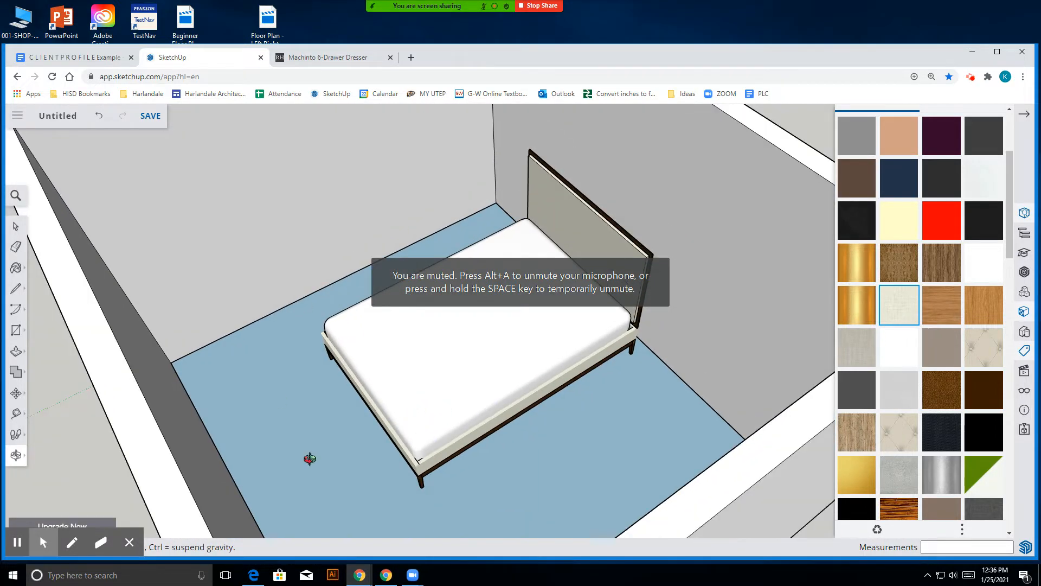
- Copy the bed's product link from the client profile document and open it in a new browser tab
{"action": "left_click", "coordinate": [108, 58]}
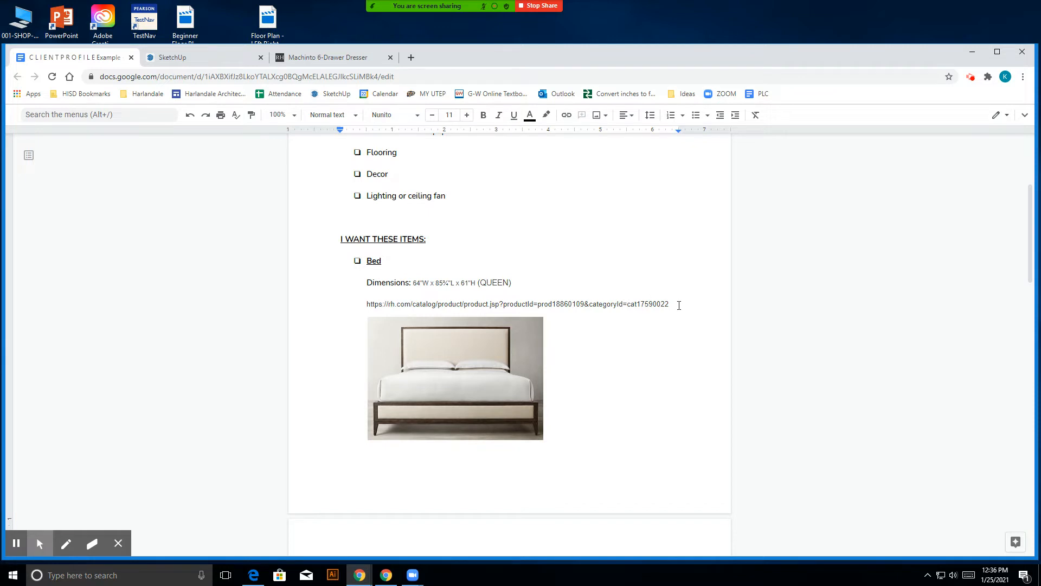
{"action": "left_click_drag", "start_coordinate": [679, 306], "coordinate": [340, 319]}
{"action": "right_click", "coordinate": [405, 305]}
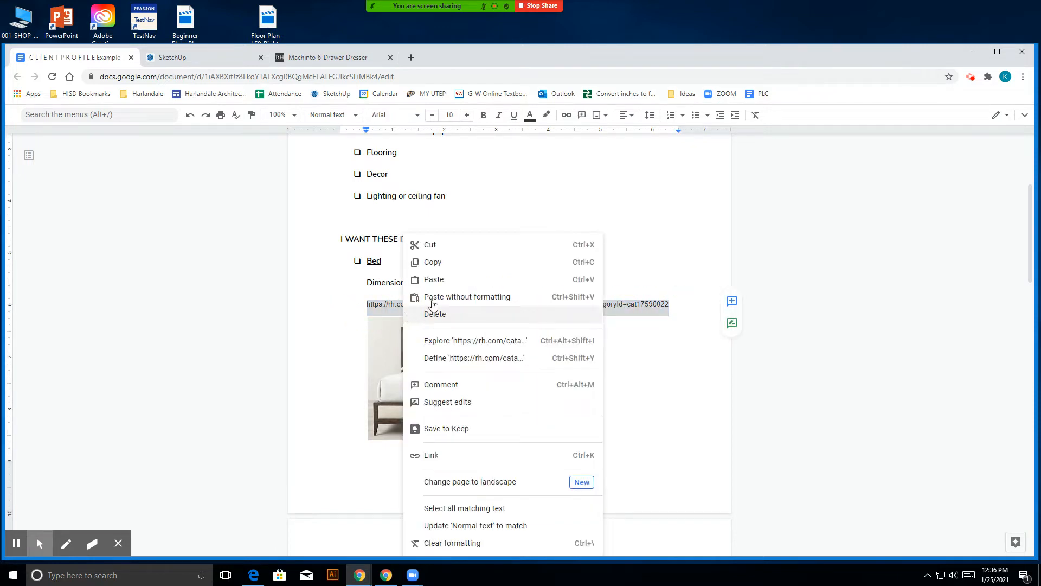
{"action": "left_click", "coordinate": [440, 263]}
{"action": "left_click", "coordinate": [412, 58]}
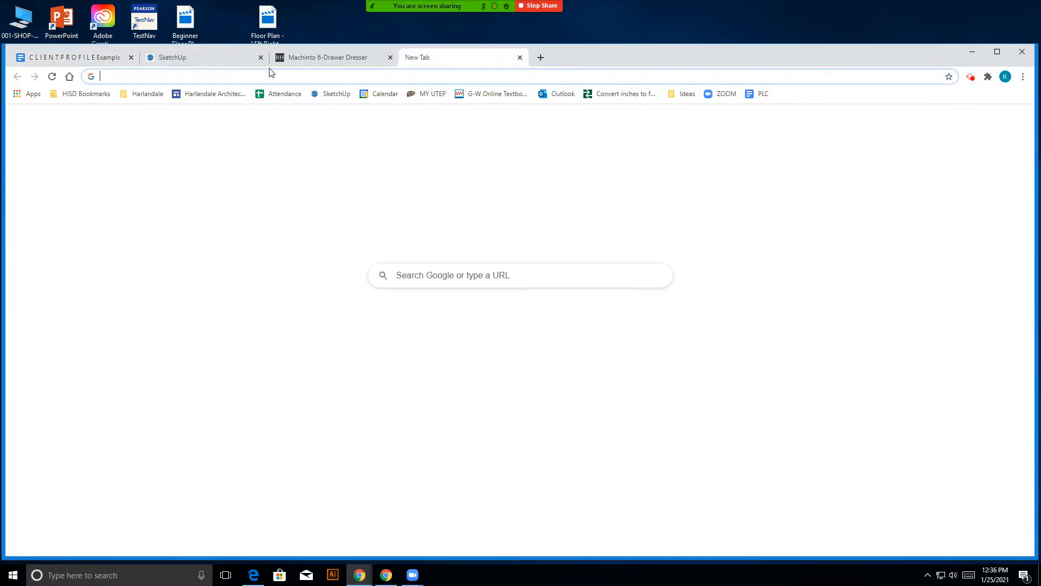
{"action": "left_click", "coordinate": [271, 75]}
{"action": "right_click", "coordinate": [264, 79]}
{"action": "left_click", "coordinate": [302, 132]}
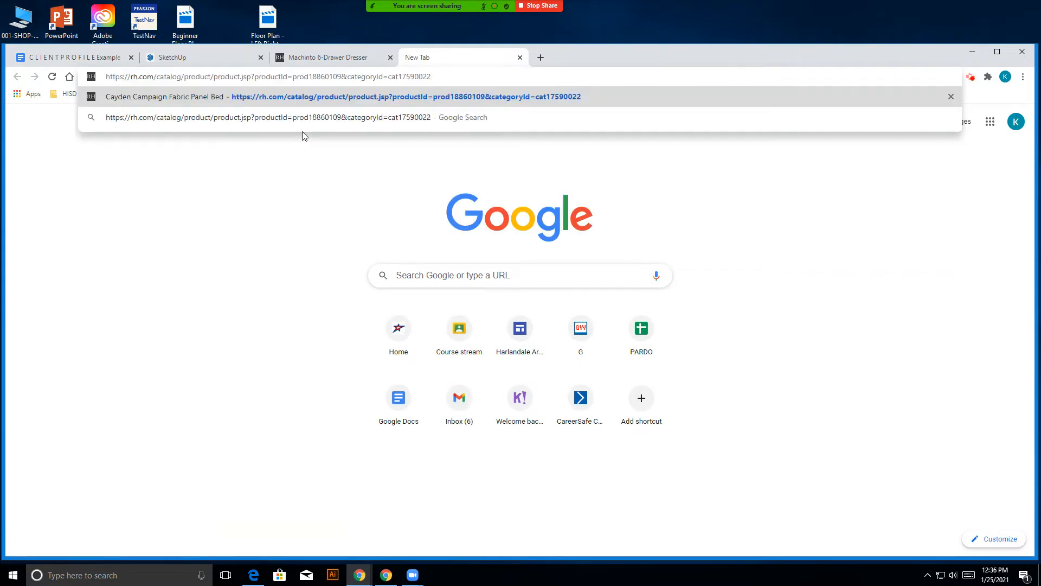
{"action": "key", "text": "Return"}
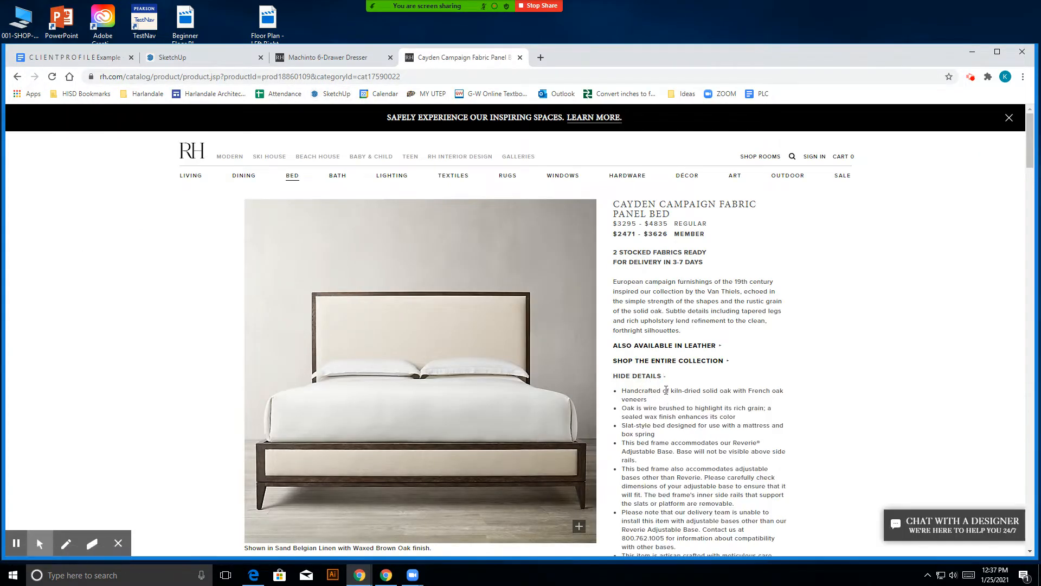
- Read the queen bed's dimensions on the Cayden Campaign Fabric Panel Bed page
{"action": "scroll", "coordinate": [667, 391], "scroll_direction": "down", "scroll_amount": 4}
{"action": "left_click", "coordinate": [665, 426]}
{"action": "scroll", "coordinate": [651, 420], "scroll_direction": "down", "scroll_amount": 3}
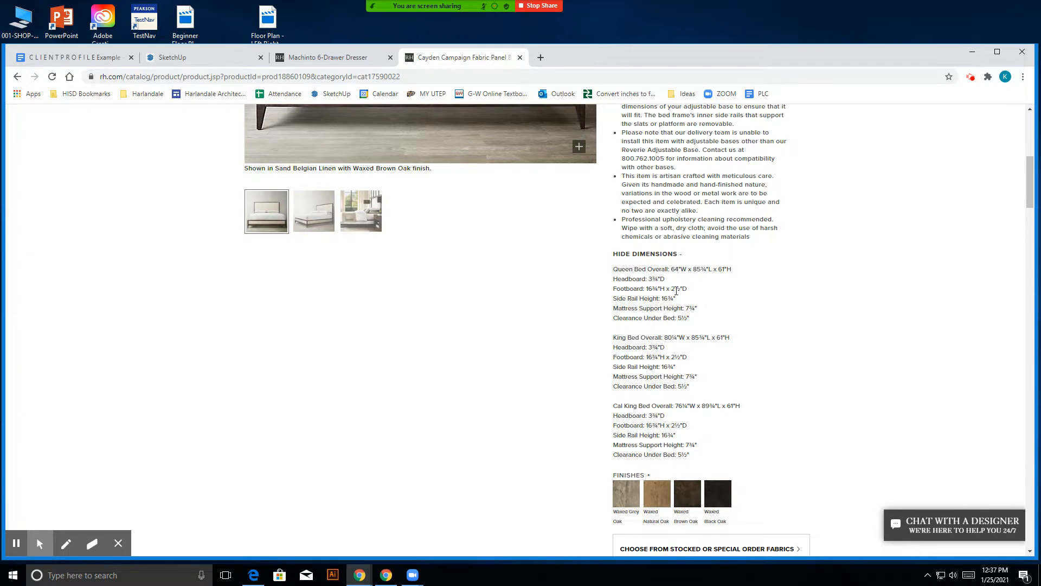
{"action": "scroll", "coordinate": [671, 340], "scroll_direction": "up", "scroll_amount": 1}
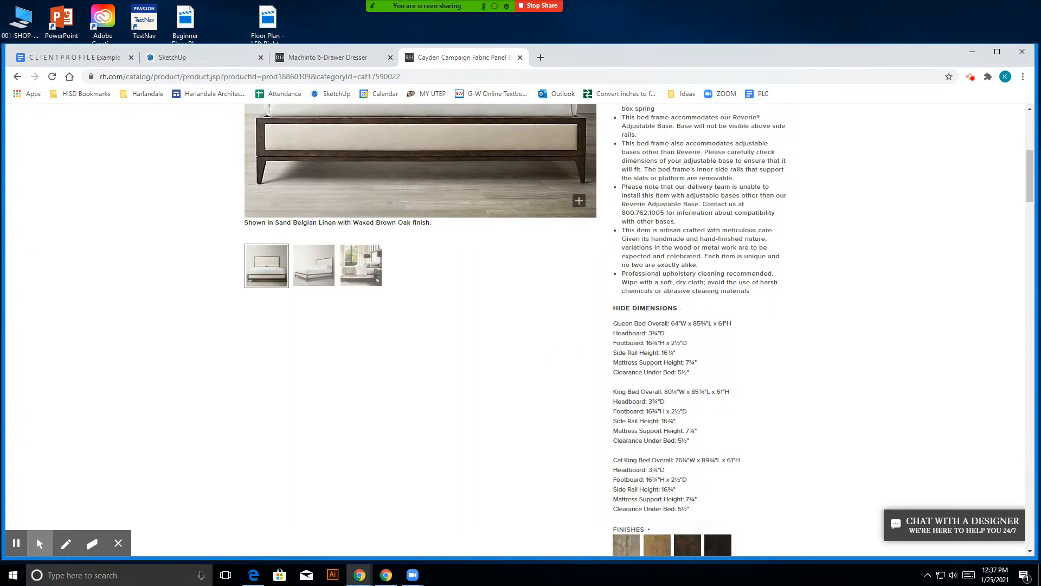
- Switch back to SketchUp and start a tape measurement at the headboard's upper outer corner
{"action": "key", "text": "ctrl+shift+Tab"}
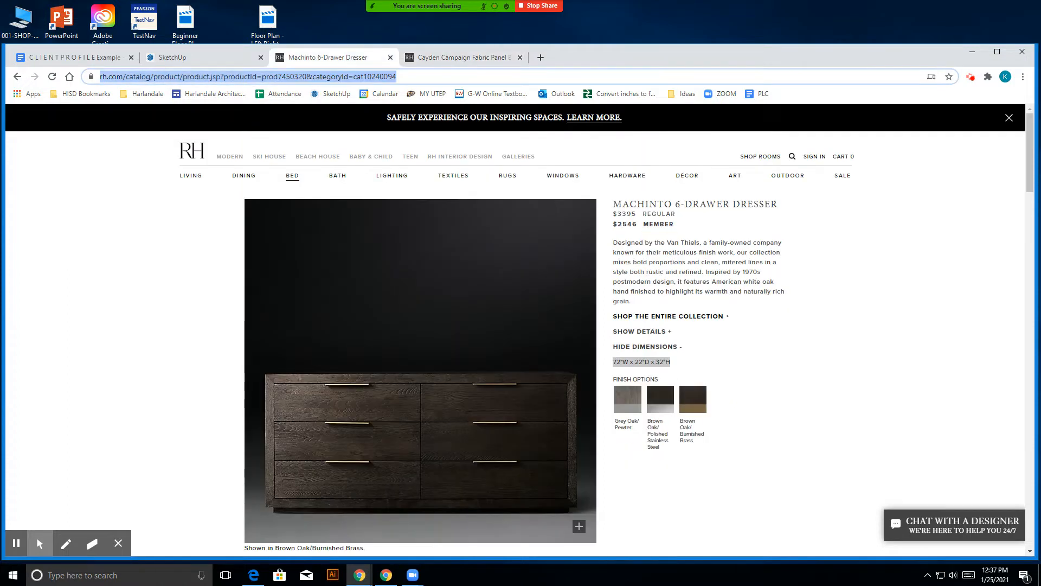
{"action": "left_click", "coordinate": [217, 54]}
{"action": "left_click", "coordinate": [86, 57]}
{"action": "left_click", "coordinate": [203, 59]}
{"action": "scroll", "coordinate": [583, 250], "scroll_direction": "up", "scroll_amount": 4}
{"action": "left_click_drag", "start_coordinate": [260, 278], "coordinate": [331, 249]}
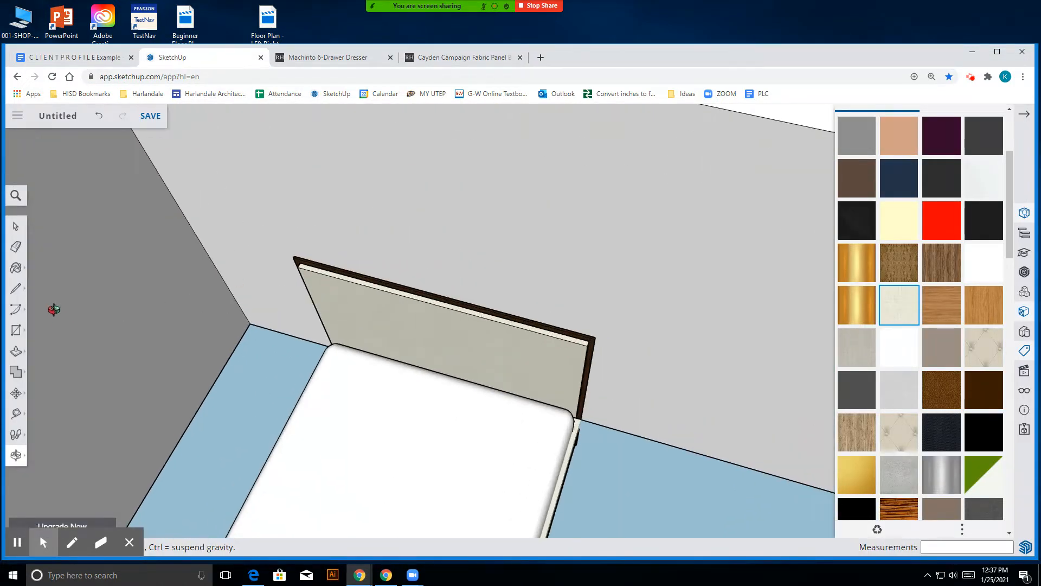
{"action": "left_click", "coordinate": [16, 413]}
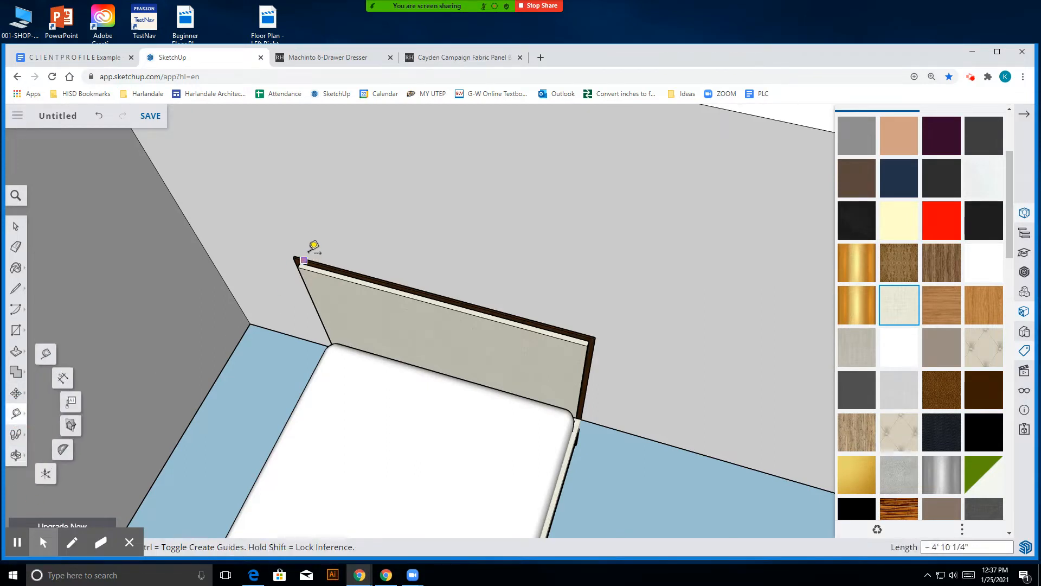
{"action": "left_click", "coordinate": [293, 258]}
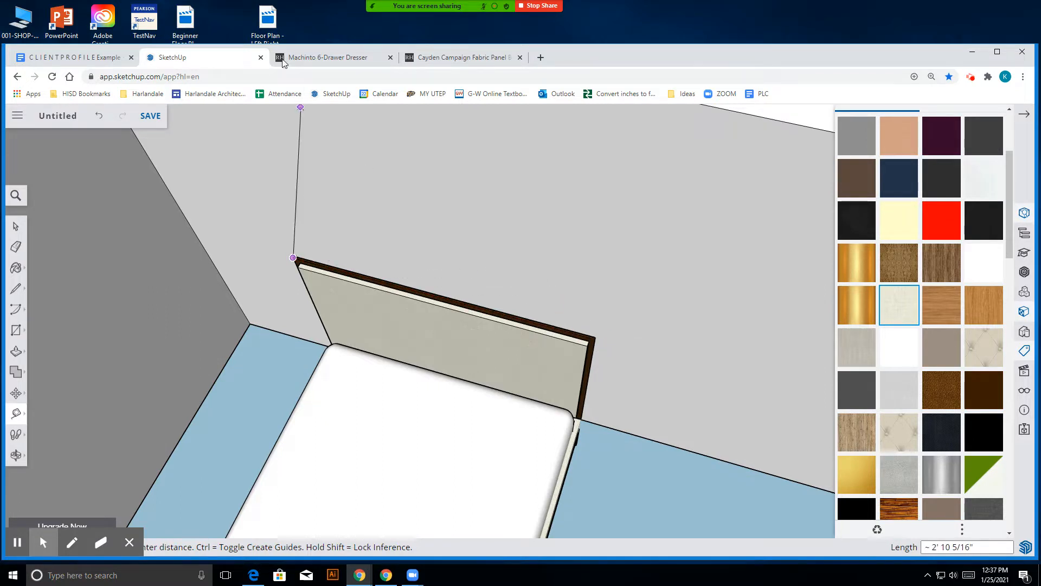
- Place the Cayden bed page's tab before the Machinto dresser's tab and check the queen bed's overall dimensions
{"action": "left_click", "coordinate": [333, 58]}
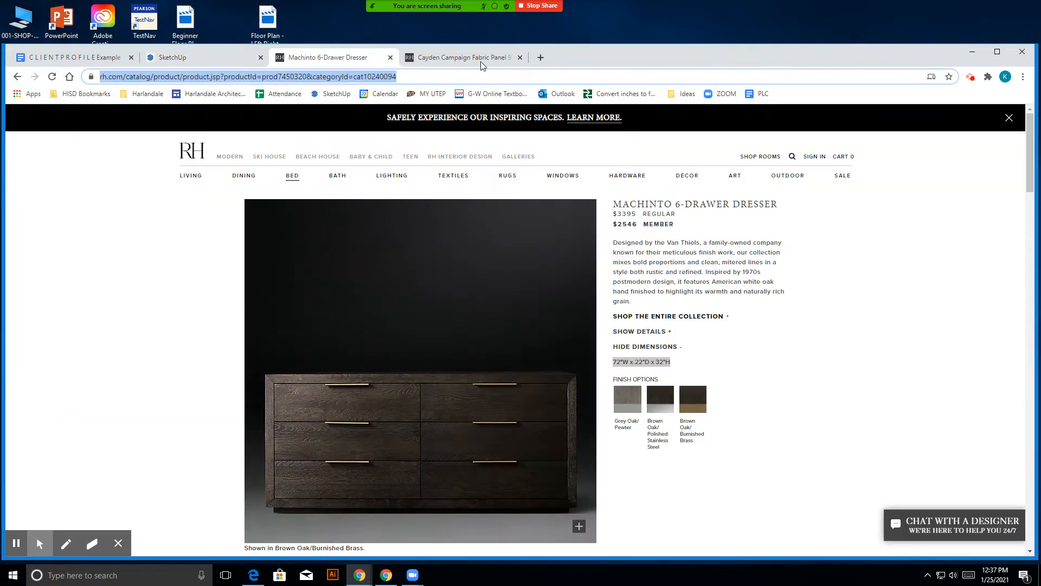
{"action": "left_click", "coordinate": [499, 56]}
{"action": "left_click_drag", "start_coordinate": [487, 66], "coordinate": [358, 64]}
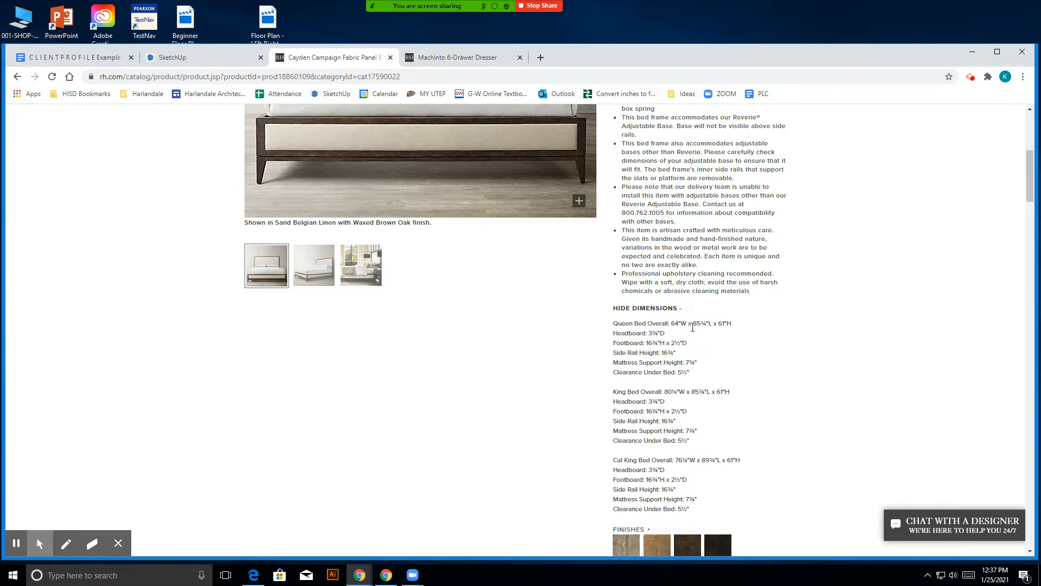
- Return to SketchUp and measure along the headboard's upper edge toward its opposite corner
{"action": "left_click", "coordinate": [197, 61]}
{"action": "scroll", "coordinate": [510, 312], "scroll_direction": "down", "scroll_amount": 3}
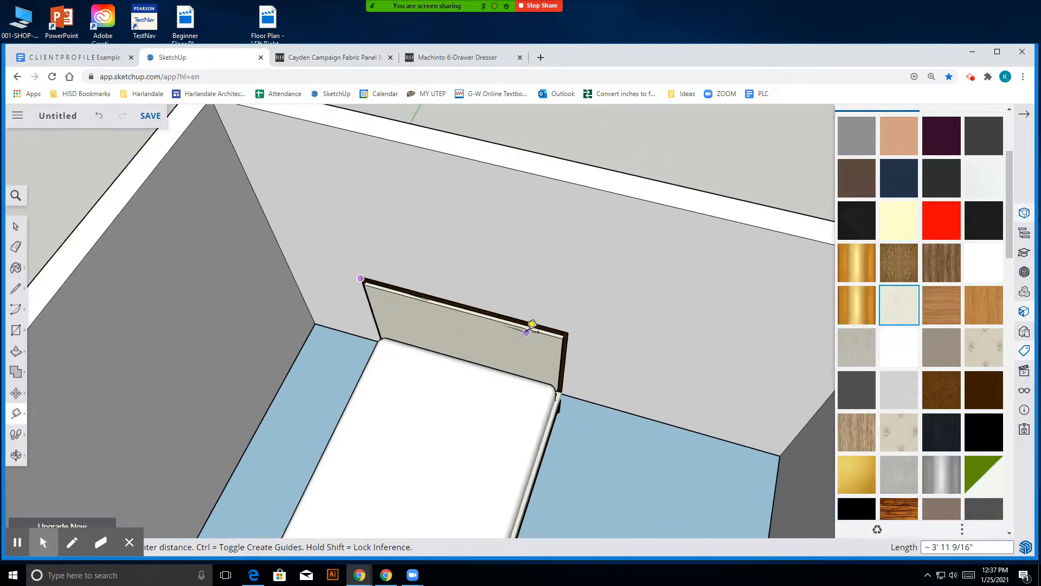
{"action": "scroll", "coordinate": [605, 363], "scroll_direction": "up", "scroll_amount": 3}
{"action": "scroll", "coordinate": [607, 392], "scroll_direction": "up", "scroll_amount": 2}
- Leave the headboard measurement and examine the bed's overall size and placement in the room
{"action": "key", "text": "space"}
{"action": "left_click", "coordinate": [305, 268]}
{"action": "scroll", "coordinate": [588, 240], "scroll_direction": "down", "scroll_amount": 5}
{"action": "scroll", "coordinate": [534, 398], "scroll_direction": "up", "scroll_amount": 3}
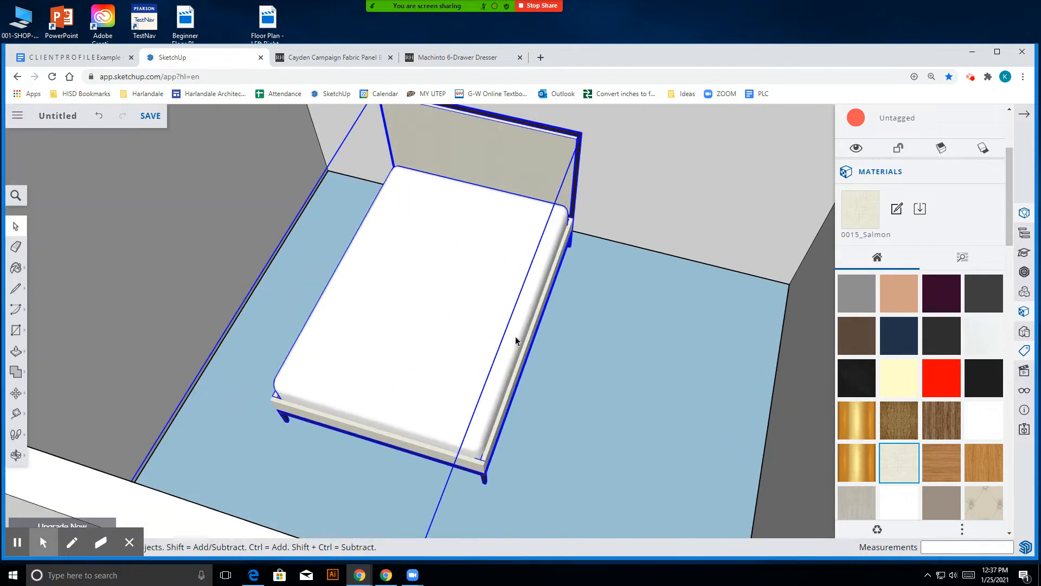
{"action": "scroll", "coordinate": [374, 369], "scroll_direction": "down", "scroll_amount": 2}
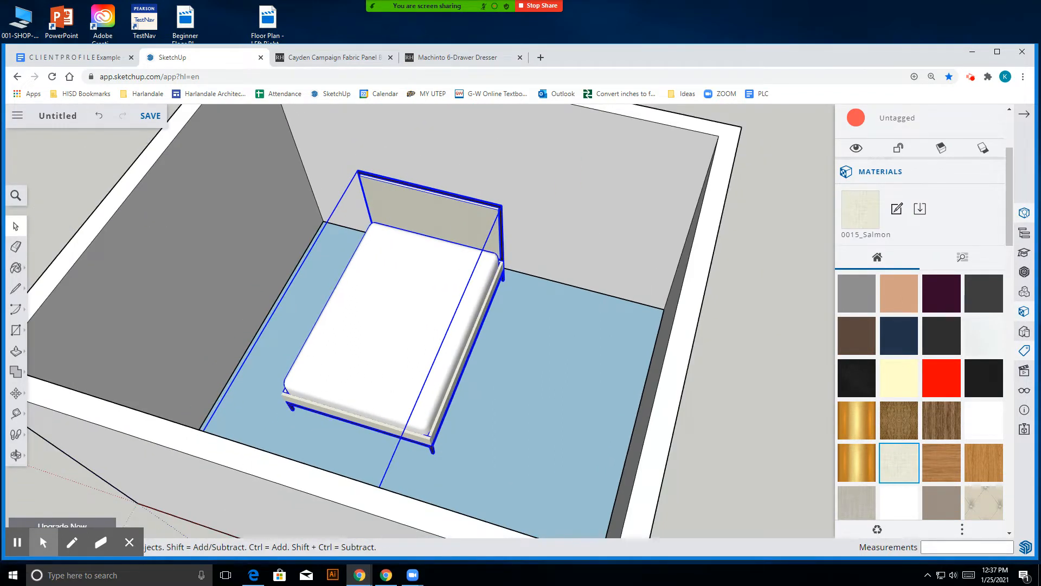
{"action": "scroll", "coordinate": [423, 317], "scroll_direction": "up", "scroll_amount": 2}
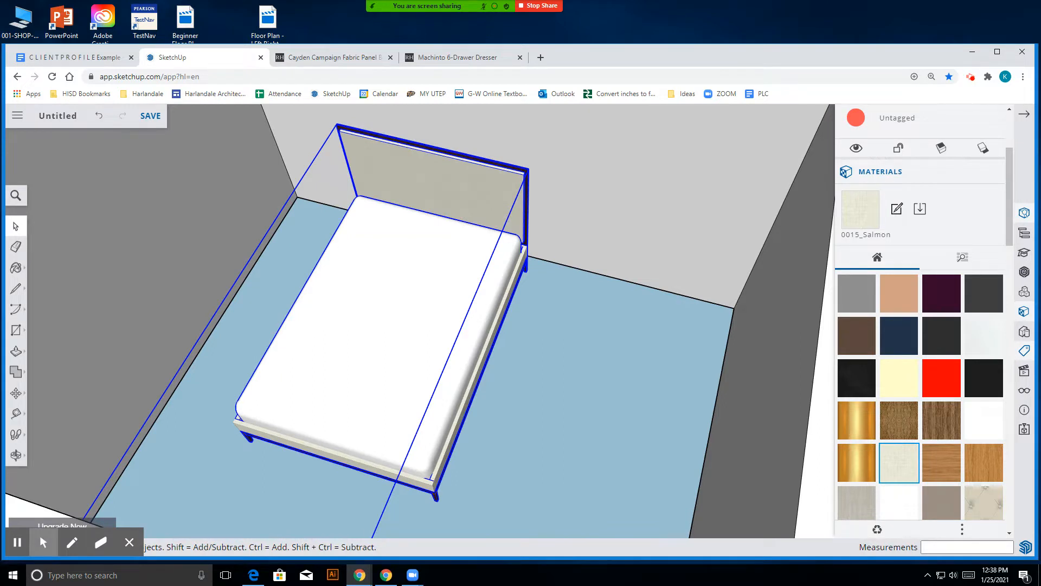
{"action": "scroll", "coordinate": [467, 379], "scroll_direction": "down", "scroll_amount": 3}
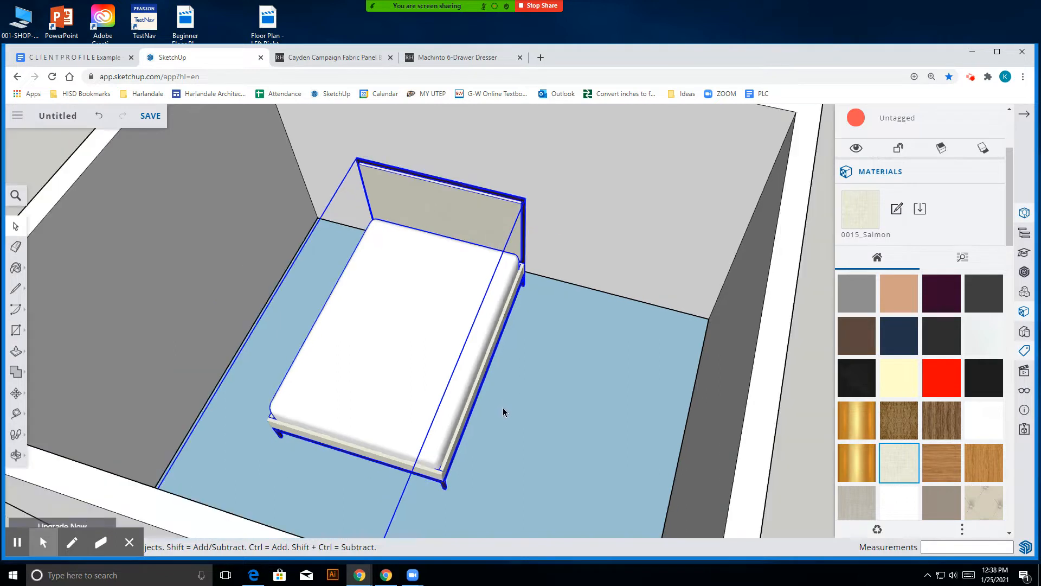
{"action": "scroll", "coordinate": [475, 332], "scroll_direction": "up", "scroll_amount": 4}
{"action": "scroll", "coordinate": [454, 373], "scroll_direction": "down", "scroll_amount": 1}
{"action": "left_click", "coordinate": [25, 147]}
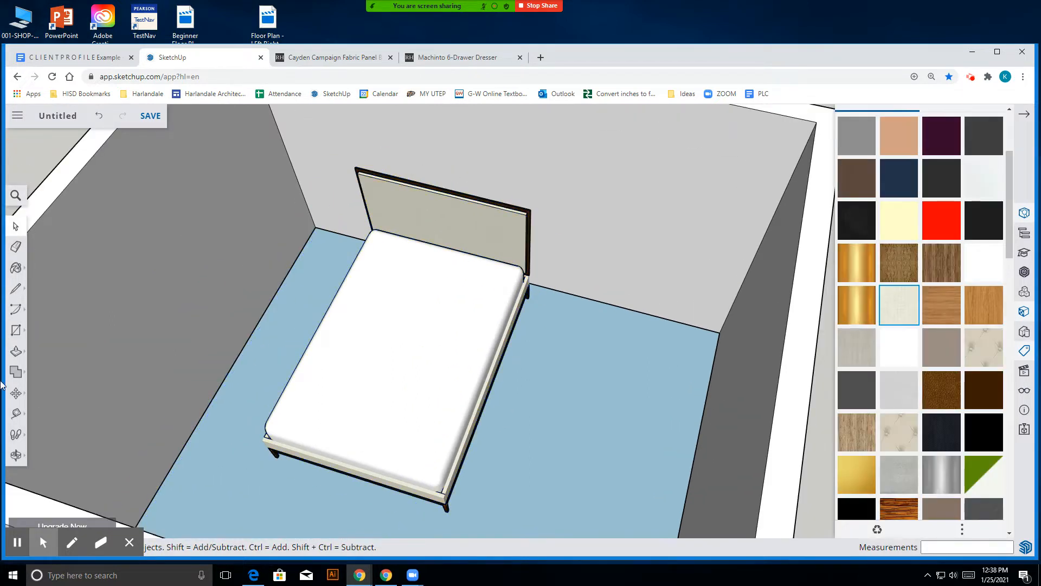
- Place a 64" tape measure guide along the headboard's upper edge, starting at its outer corner
{"action": "left_click", "coordinate": [16, 413]}
{"action": "scroll", "coordinate": [336, 156], "scroll_direction": "up", "scroll_amount": 6}
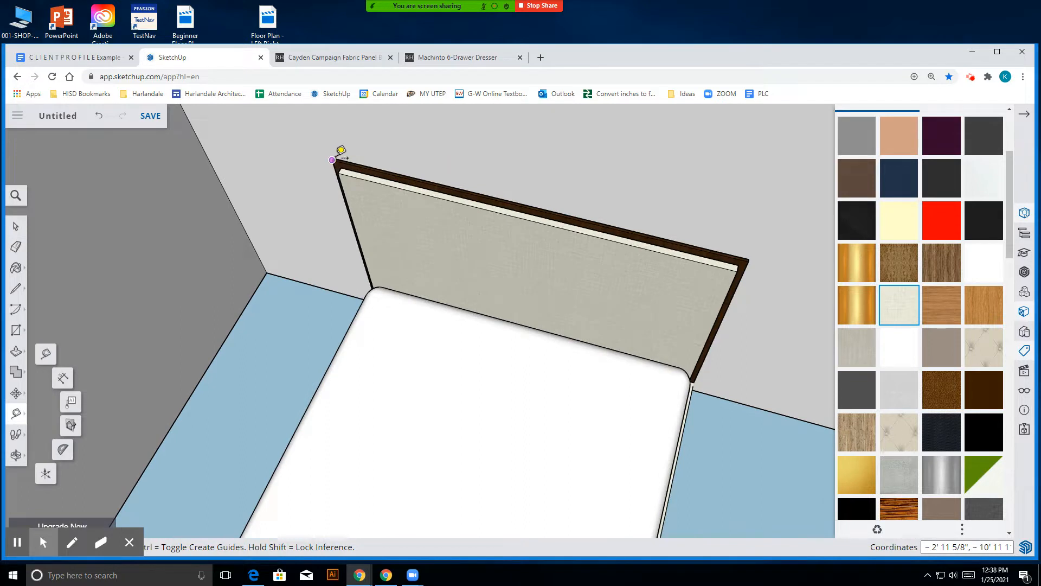
{"action": "left_click", "coordinate": [332, 159]}
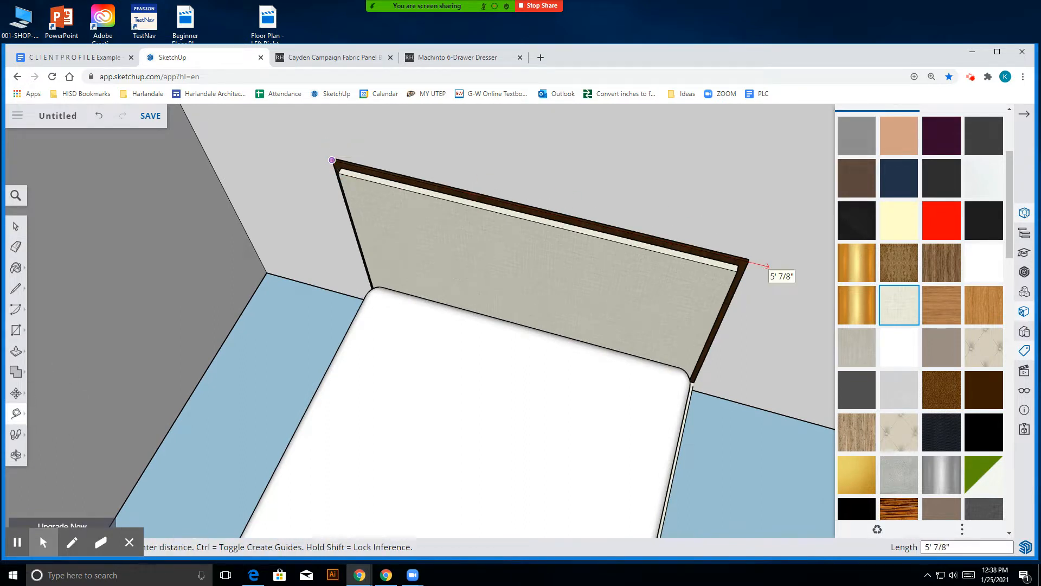
{"action": "key", "text": "Return"}
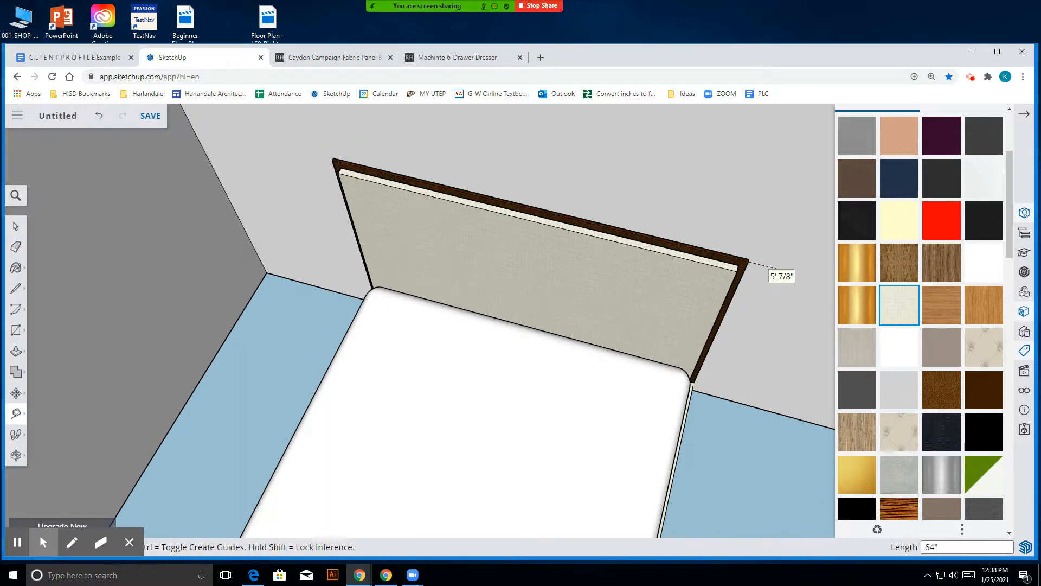
{"action": "scroll", "coordinate": [481, 253], "scroll_direction": "down", "scroll_amount": 4}
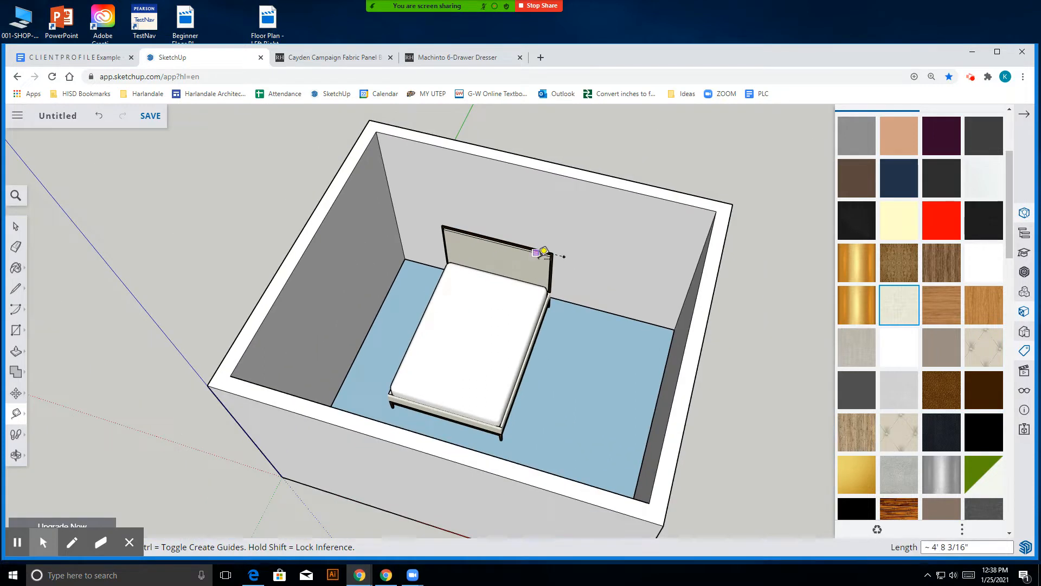
{"action": "scroll", "coordinate": [601, 213], "scroll_direction": "up", "scroll_amount": 4}
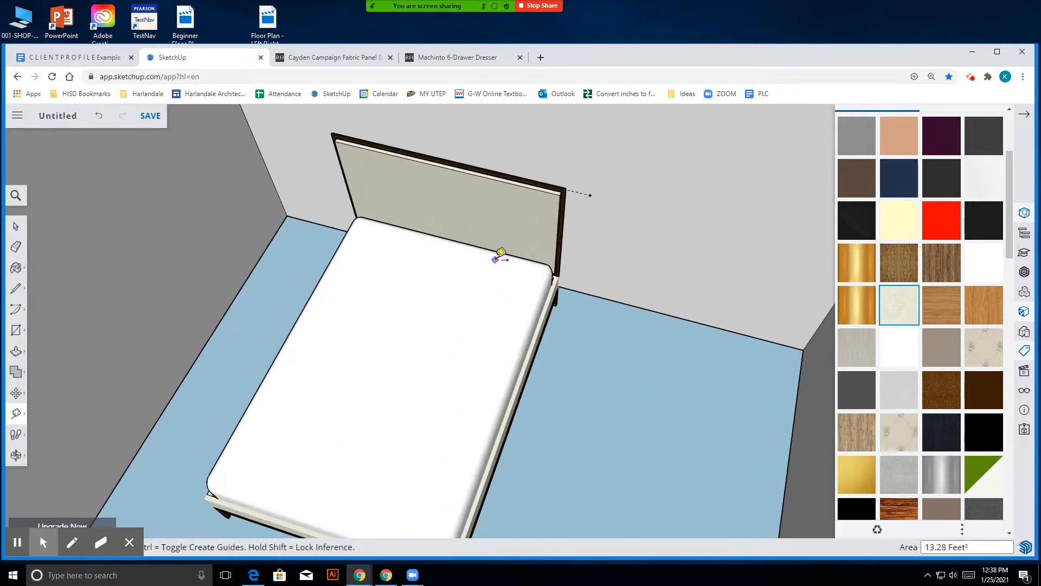
- Select the whole bed and activate the Scale tool on it, facing the end of the headboard guide
{"action": "left_click", "coordinate": [16, 225]}
{"action": "left_click", "coordinate": [399, 228]}
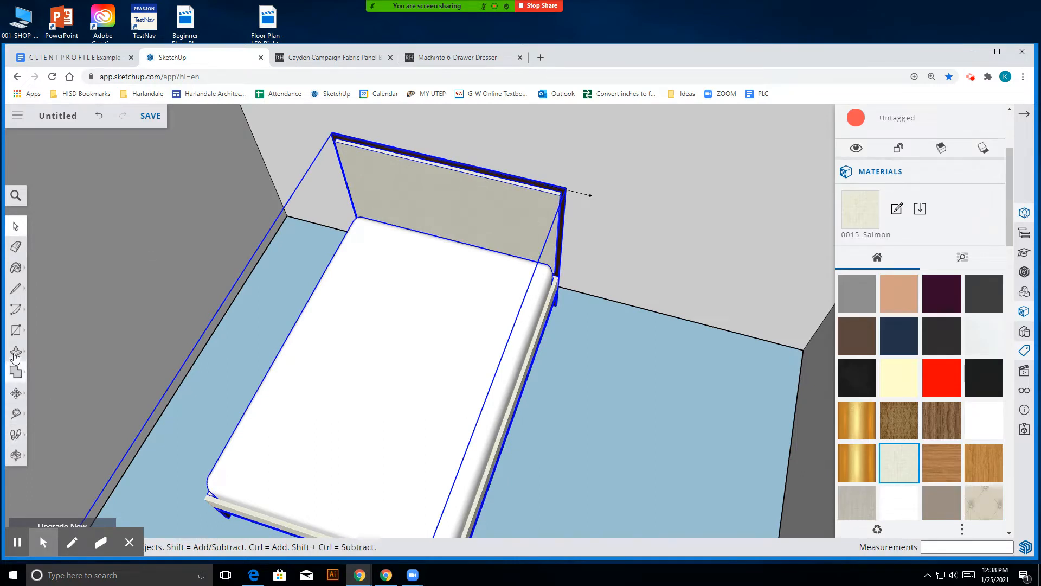
{"action": "left_click", "coordinate": [16, 393]}
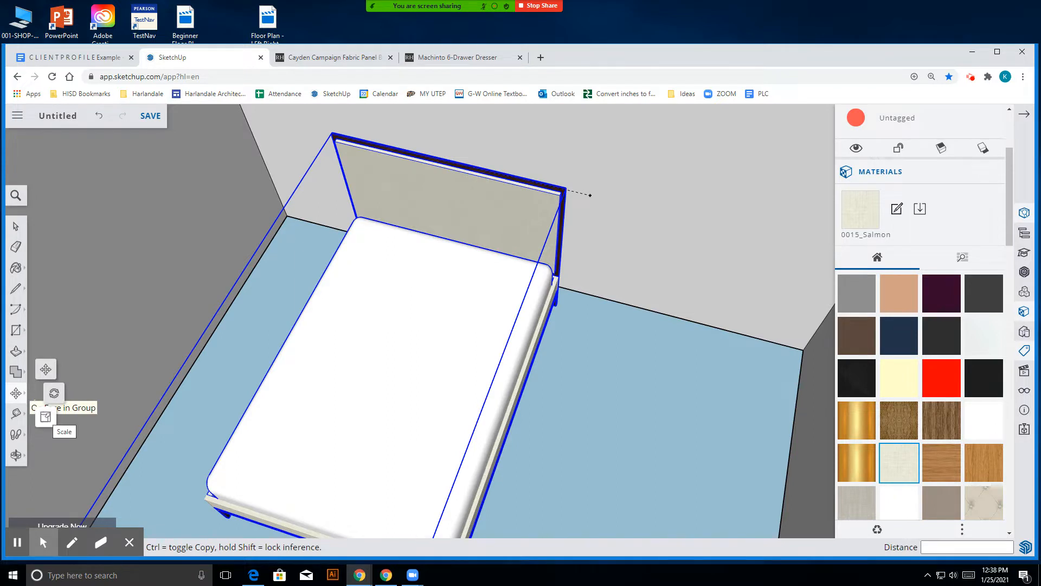
{"action": "left_click", "coordinate": [47, 421]}
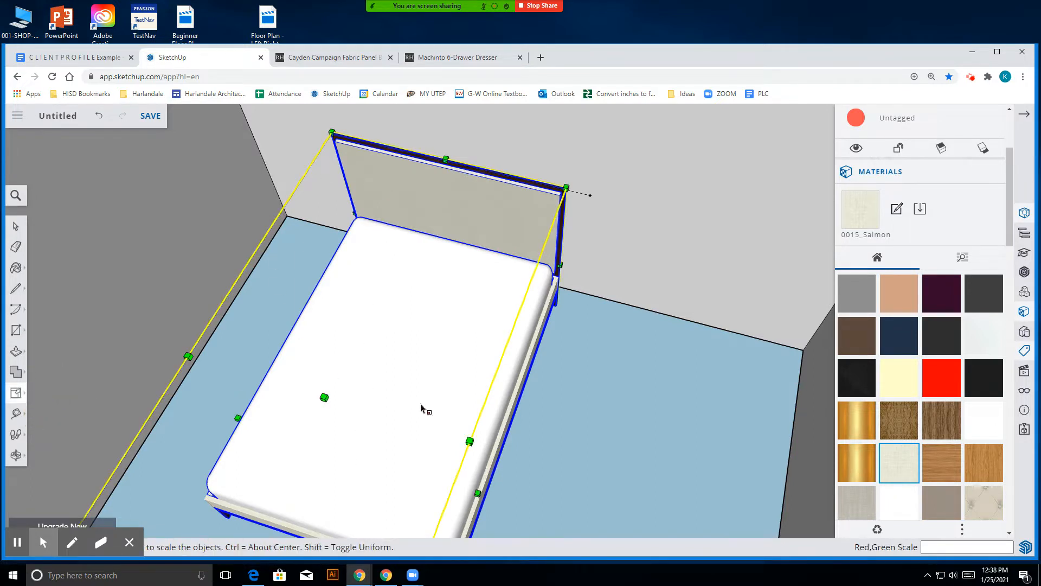
{"action": "scroll", "coordinate": [455, 295], "scroll_direction": "down", "scroll_amount": 3}
{"action": "scroll", "coordinate": [510, 419], "scroll_direction": "up", "scroll_amount": 5}
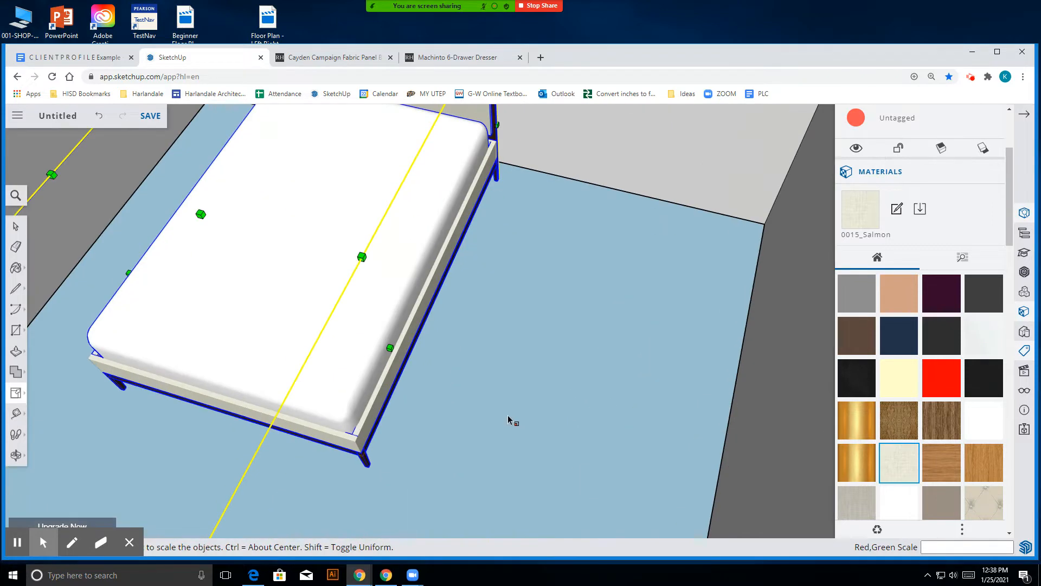
{"action": "left_click", "coordinate": [16, 455]}
{"action": "left_click_drag", "start_coordinate": [530, 428], "coordinate": [609, 465]}
{"action": "scroll", "coordinate": [610, 465], "scroll_direction": "down", "scroll_amount": 2}
{"action": "left_click_drag", "start_coordinate": [539, 353], "coordinate": [496, 349]}
{"action": "scroll", "coordinate": [496, 348], "scroll_direction": "up", "scroll_amount": 2}
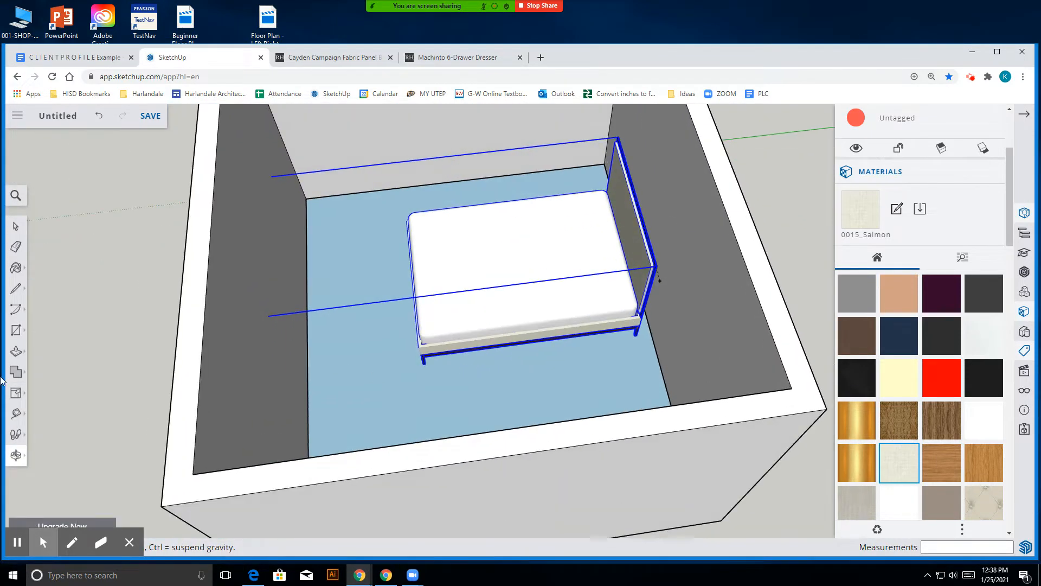
{"action": "left_click", "coordinate": [16, 396]}
{"action": "left_click", "coordinate": [658, 266]}
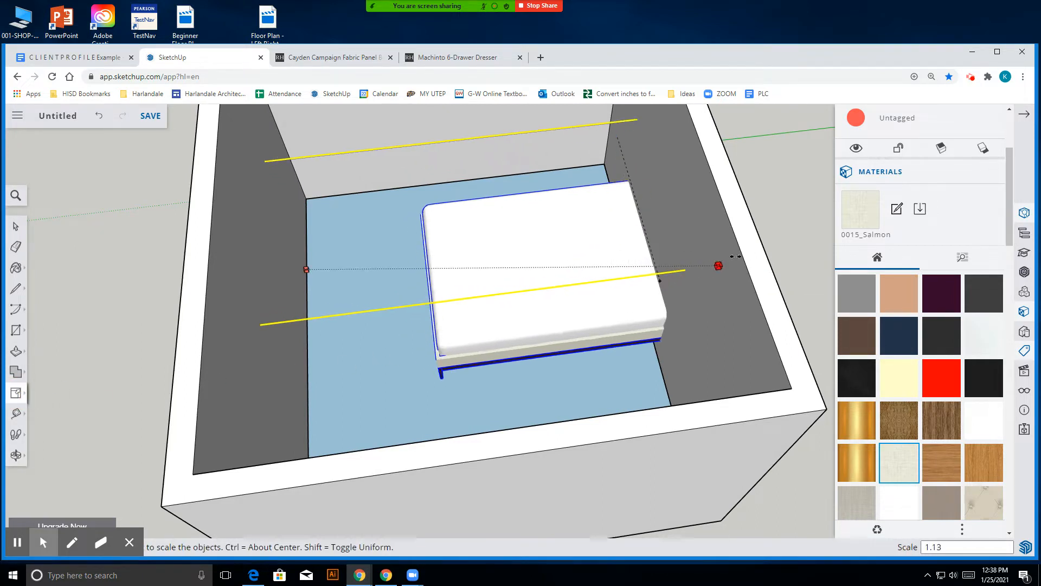
{"action": "key", "text": "Escape"}
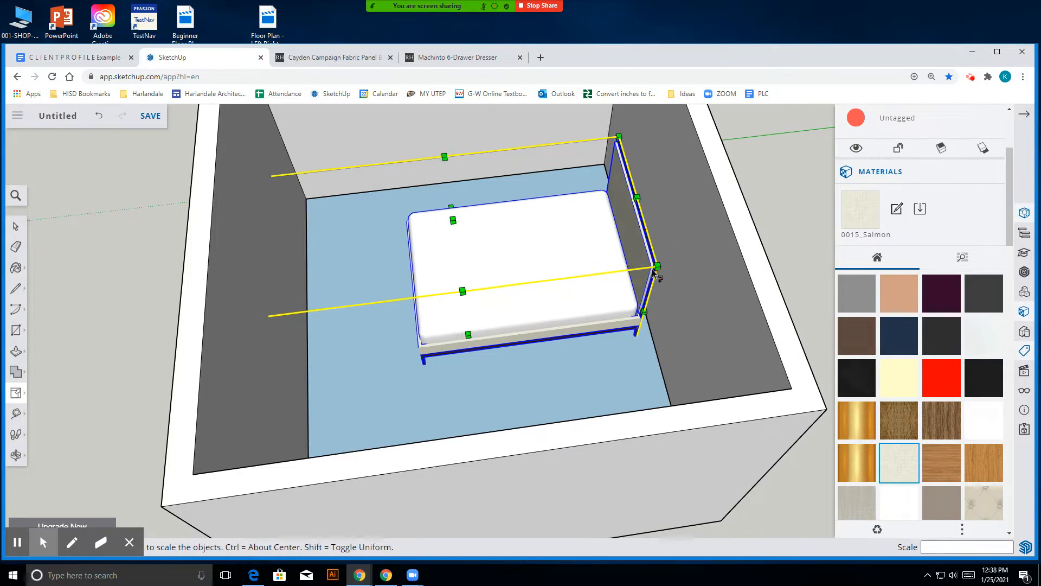
{"action": "left_click", "coordinate": [657, 266]}
{"action": "key", "text": "Escape"}
{"action": "left_click", "coordinate": [451, 219]}
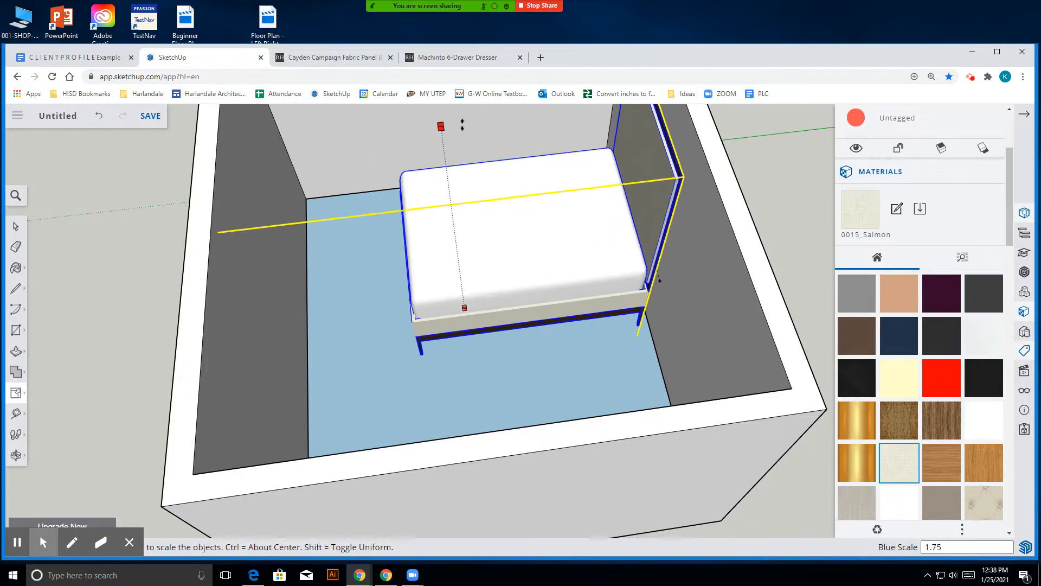
{"action": "key", "text": "Escape"}
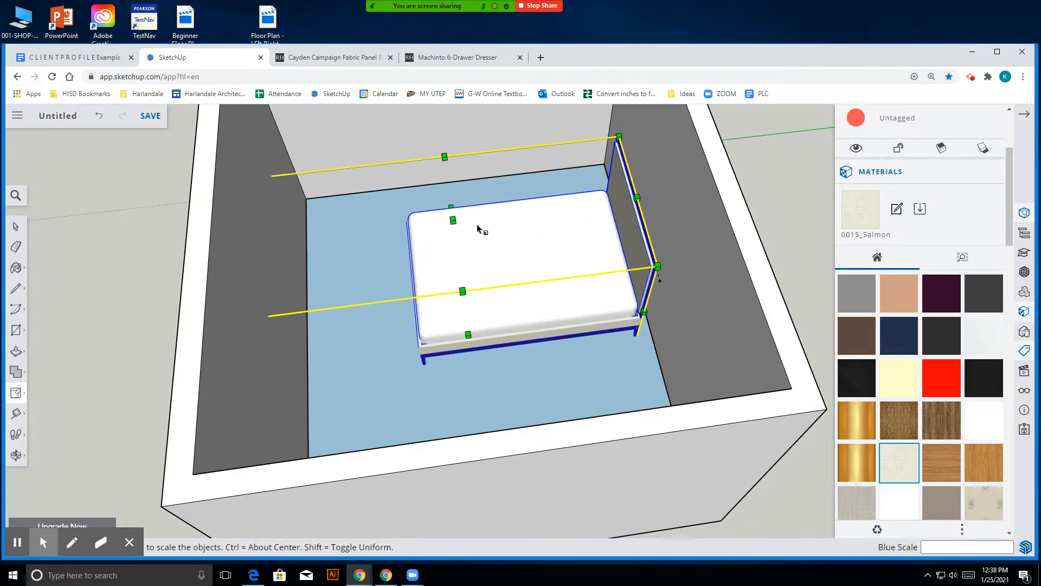
{"action": "left_click", "coordinate": [468, 332]}
{"action": "key", "text": "Escape"}
{"action": "left_click", "coordinate": [657, 267]}
{"action": "key", "text": "Escape"}
- Scale the bed's width along the red axis by about 1.07 so the headboard reaches the 64" guide's endpoint, and check the fit
{"action": "left_click", "coordinate": [468, 335]}
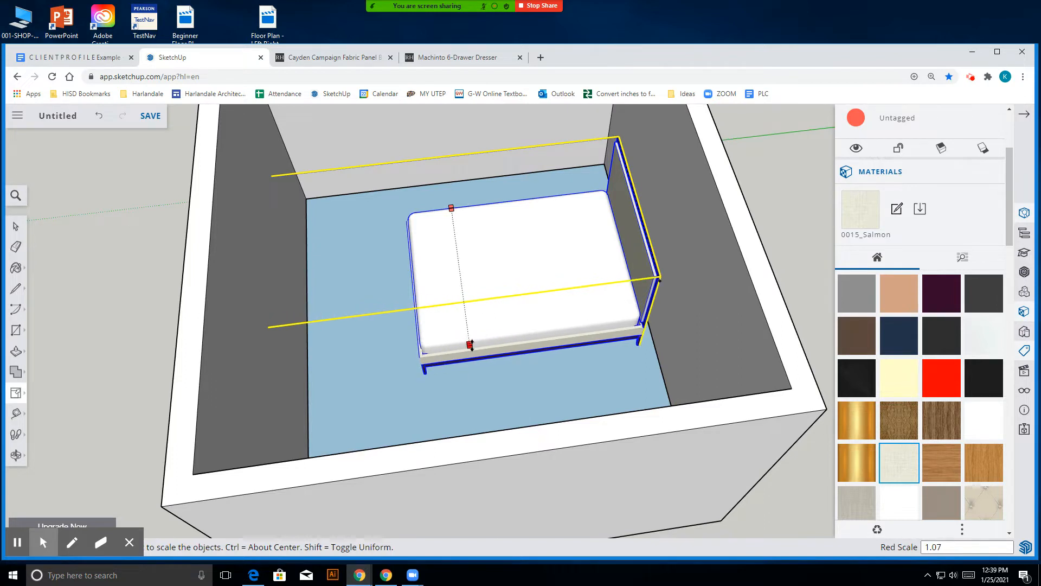
{"action": "left_click", "coordinate": [473, 347]}
{"action": "left_click", "coordinate": [16, 225]}
{"action": "scroll", "coordinate": [617, 347], "scroll_direction": "down", "scroll_amount": 5}
{"action": "scroll", "coordinate": [648, 308], "scroll_direction": "up", "scroll_amount": 5}
{"action": "scroll", "coordinate": [649, 307], "scroll_direction": "up", "scroll_amount": 6}
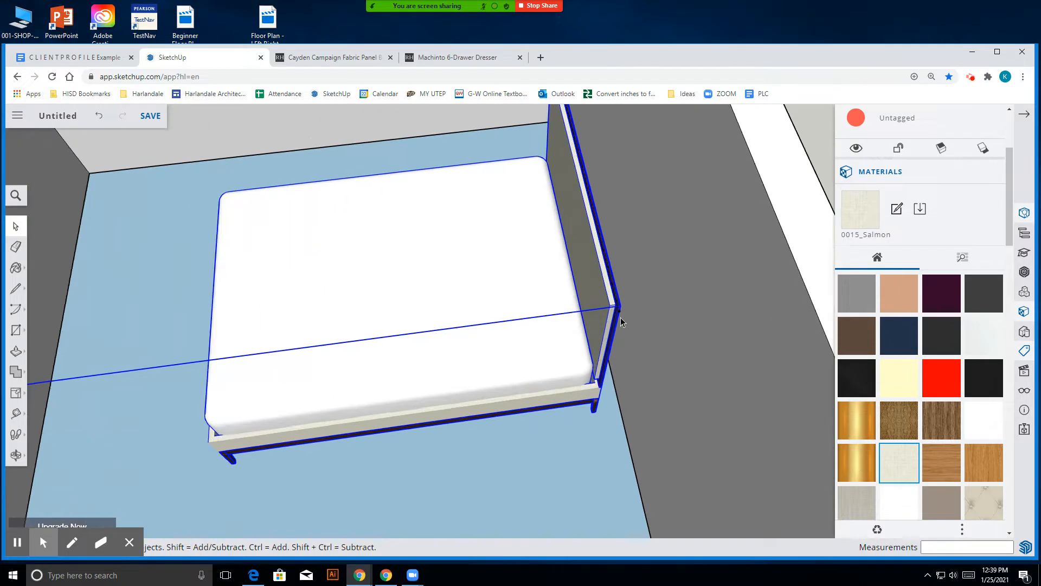
{"action": "left_click", "coordinate": [631, 310]}
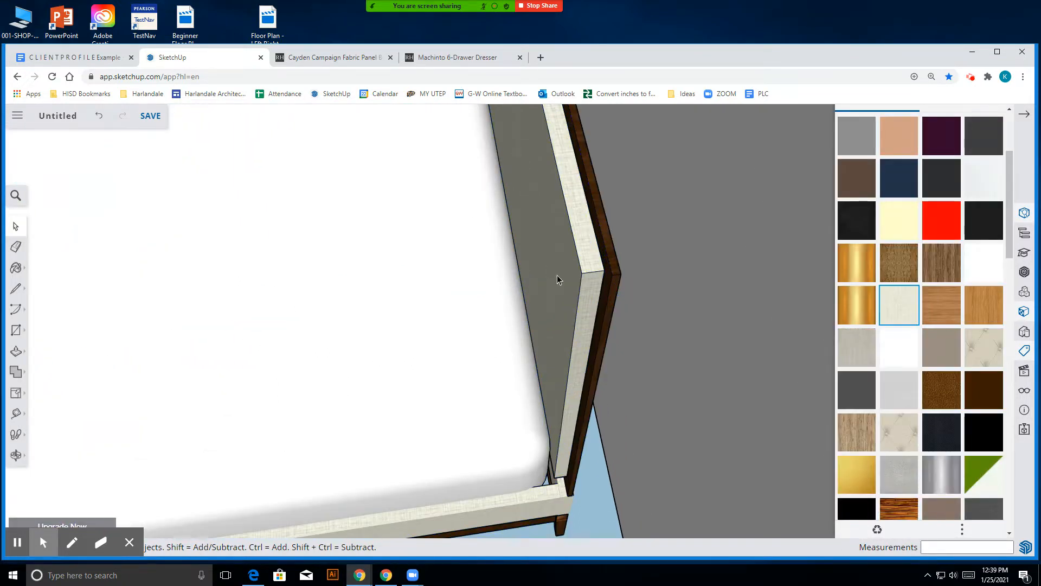
{"action": "scroll", "coordinate": [548, 266], "scroll_direction": "down", "scroll_amount": 10}
{"action": "left_click", "coordinate": [16, 455]}
{"action": "left_click_drag", "start_coordinate": [525, 295], "coordinate": [816, 236]}
{"action": "scroll", "coordinate": [467, 307], "scroll_direction": "up", "scroll_amount": 8}
{"action": "scroll", "coordinate": [584, 288], "scroll_direction": "down", "scroll_amount": 6}
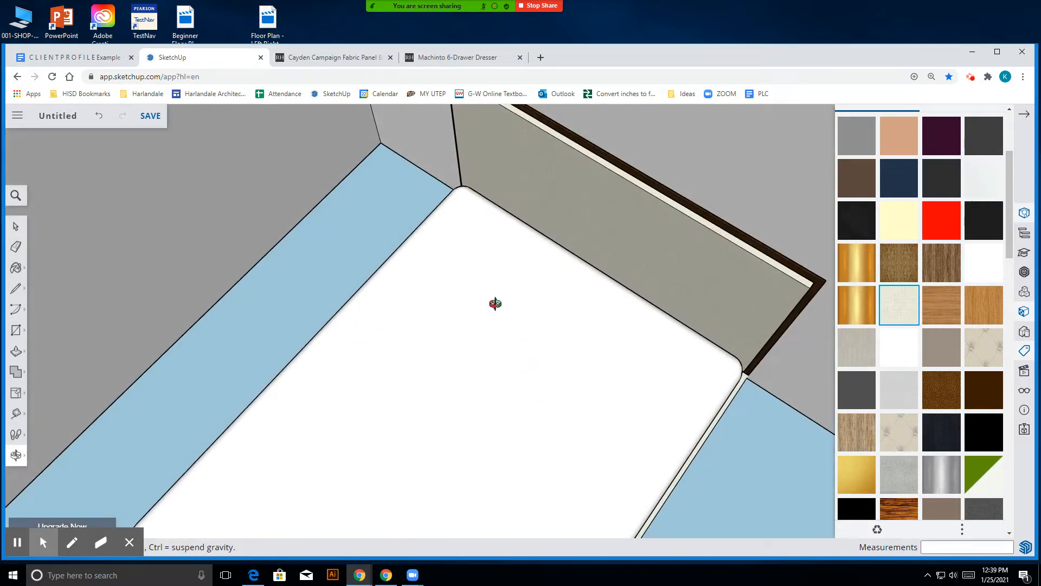
{"action": "scroll", "coordinate": [481, 302], "scroll_direction": "up", "scroll_amount": 5}
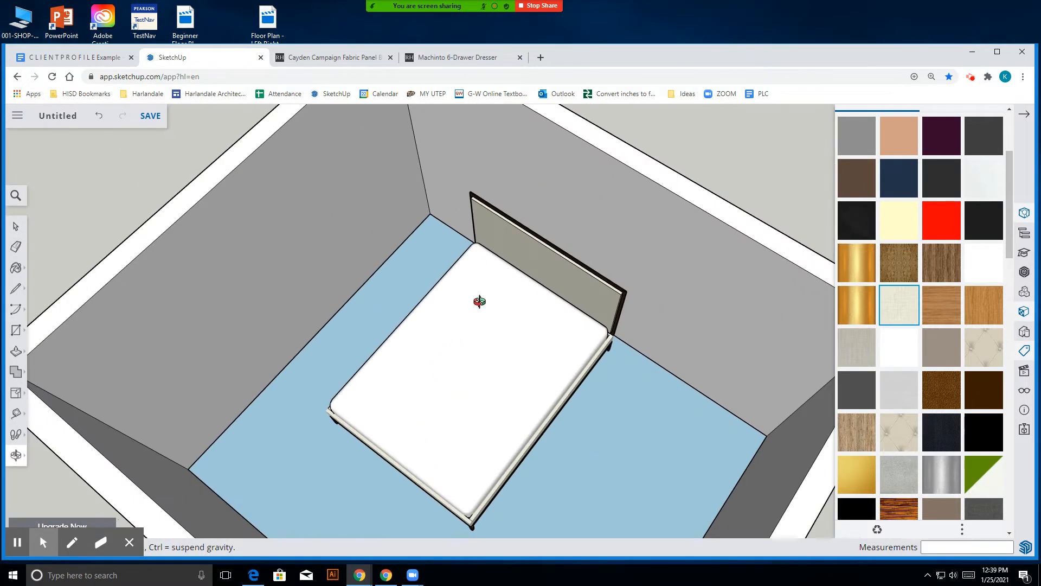
- Check the queen bed's overall length and height on the Cayden Campaign product page, and return to SketchUp
{"action": "left_click", "coordinate": [444, 58]}
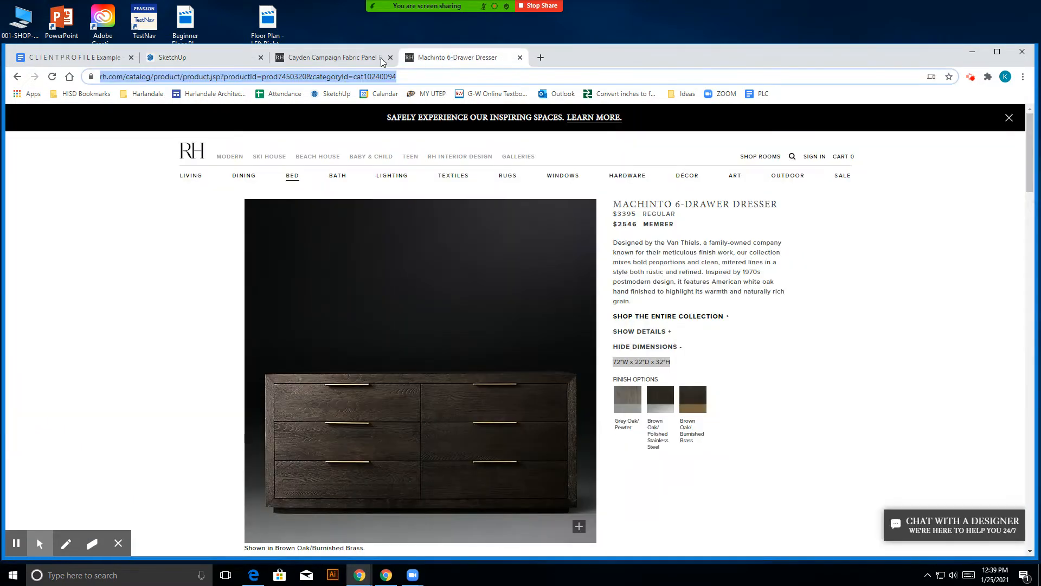
{"action": "left_click", "coordinate": [343, 61]}
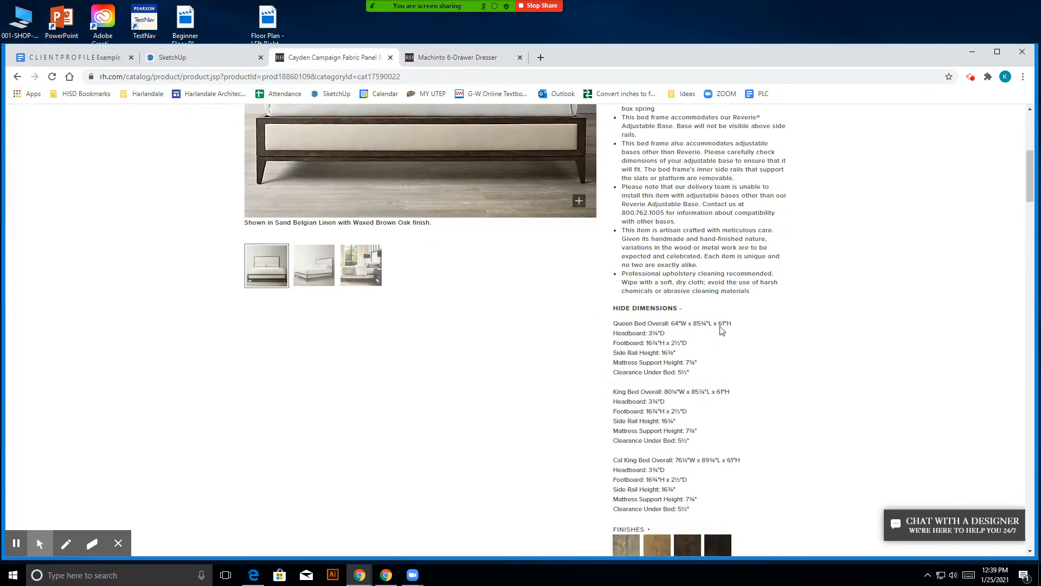
{"action": "left_click", "coordinate": [225, 61]}
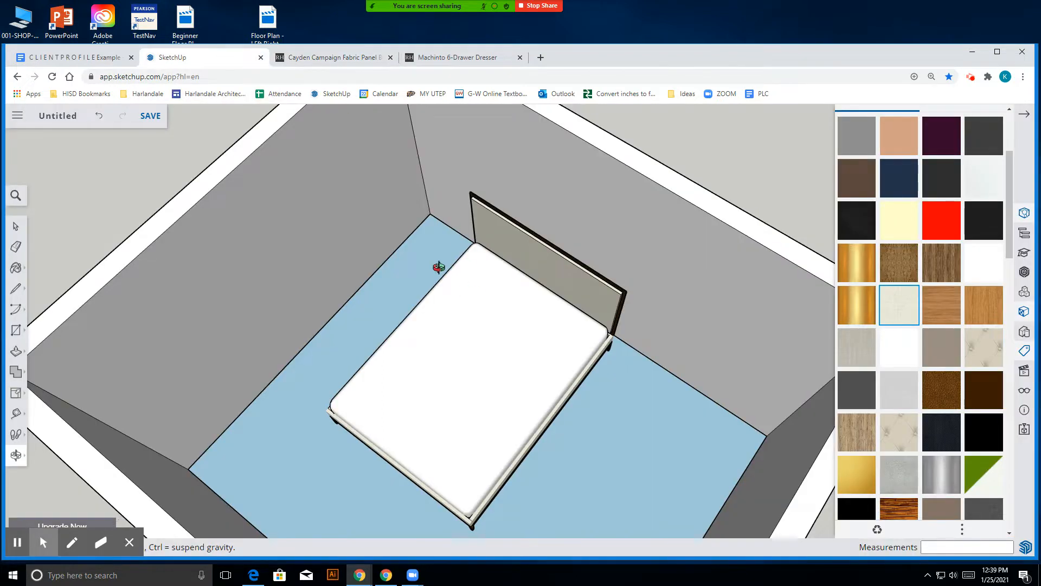
- Place a tape measure guide along the bed's side rail, from the headboard end to just past the foot corner
{"action": "scroll", "coordinate": [439, 267], "scroll_direction": "down", "scroll_amount": 3}
{"action": "scroll", "coordinate": [511, 356], "scroll_direction": "up", "scroll_amount": 4}
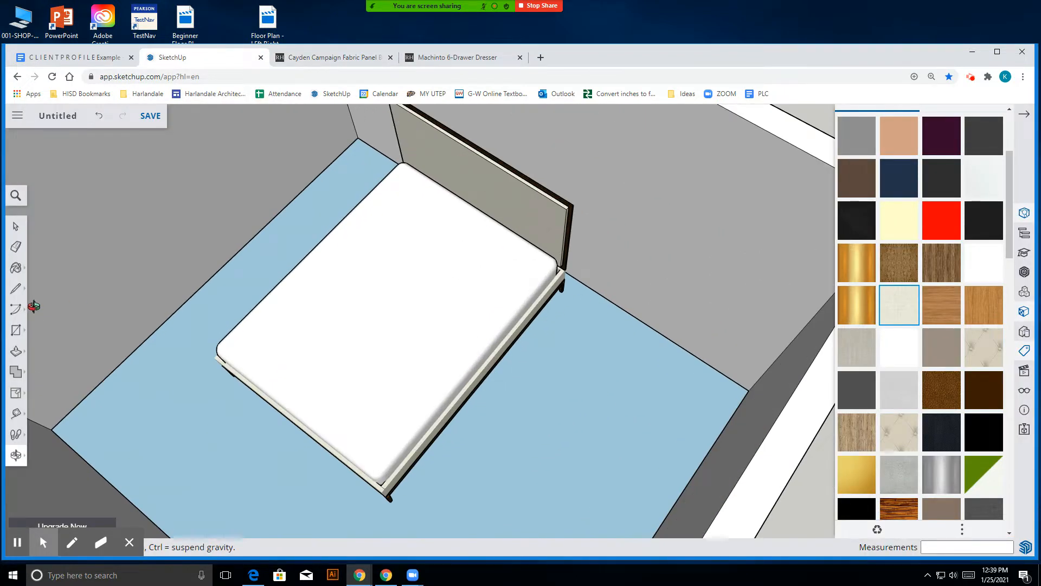
{"action": "left_click", "coordinate": [16, 414]}
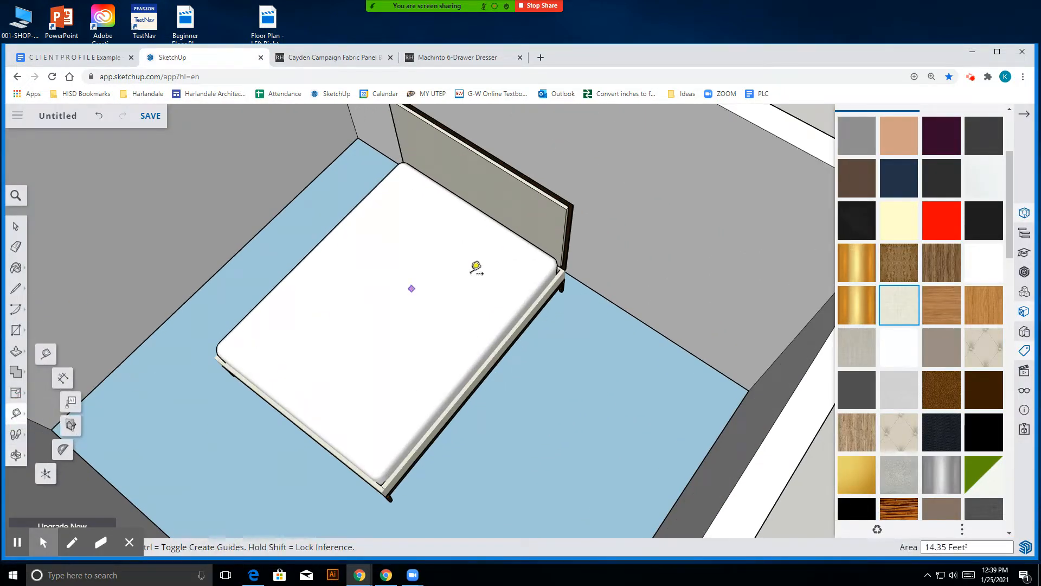
{"action": "left_click", "coordinate": [566, 268]}
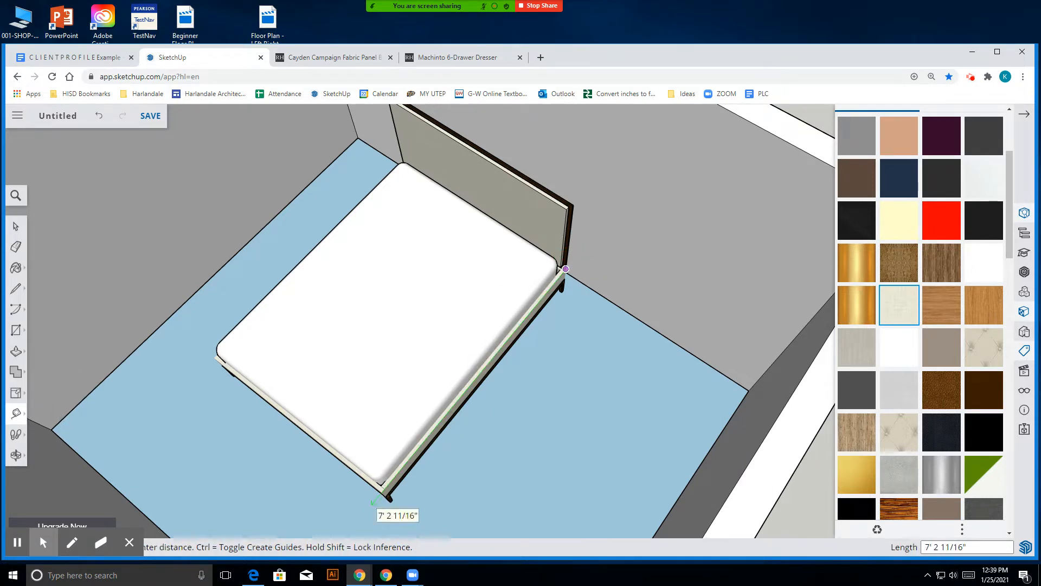
{"action": "left_click", "coordinate": [374, 502]}
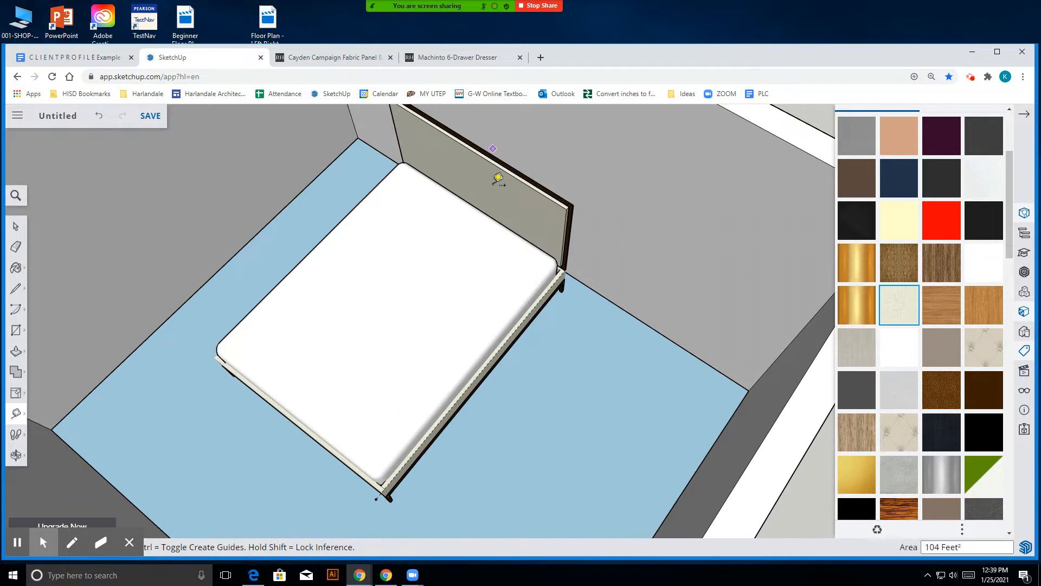
{"action": "scroll", "coordinate": [465, 368], "scroll_direction": "up", "scroll_amount": 5}
{"action": "scroll", "coordinate": [532, 109], "scroll_direction": "down", "scroll_amount": 3}
{"action": "scroll", "coordinate": [532, 288], "scroll_direction": "down", "scroll_amount": 5}
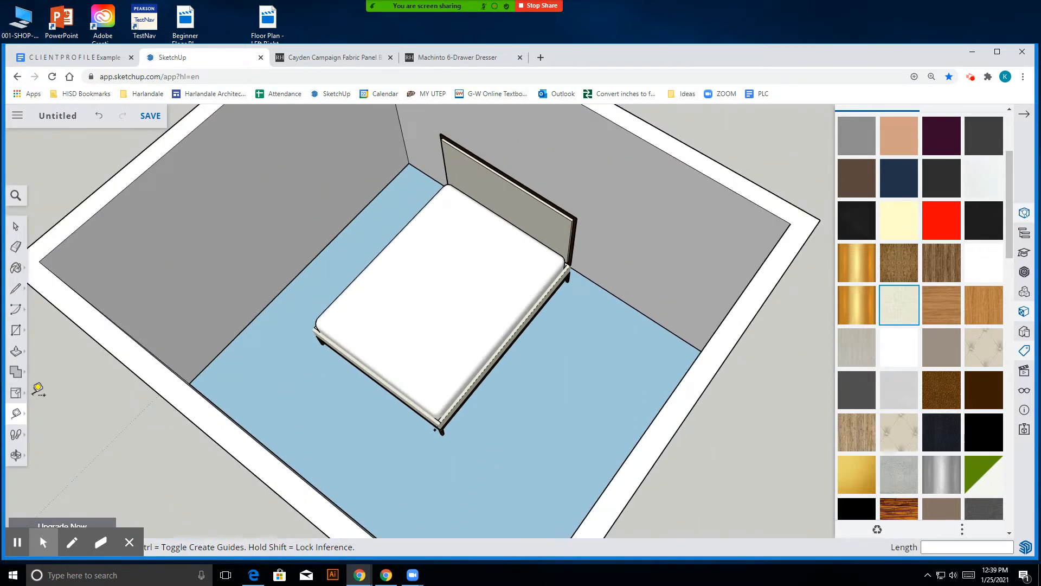
{"action": "scroll", "coordinate": [384, 423], "scroll_direction": "up", "scroll_amount": 3}
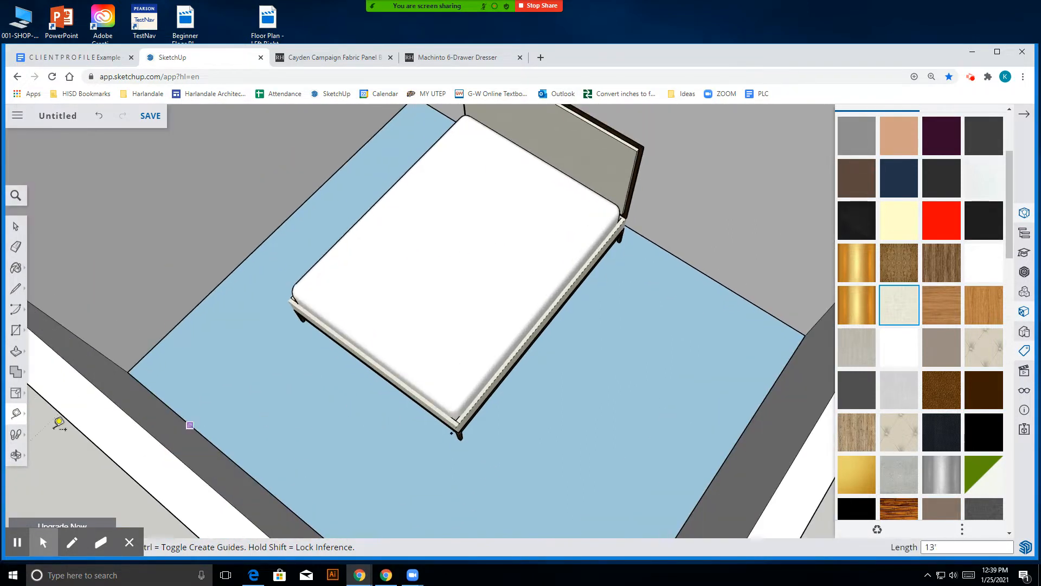
- Scale the bed's length along the green axis by about 1.02 so its foot end meets the side rail guide's endpoint
{"action": "left_click", "coordinate": [17, 394]}
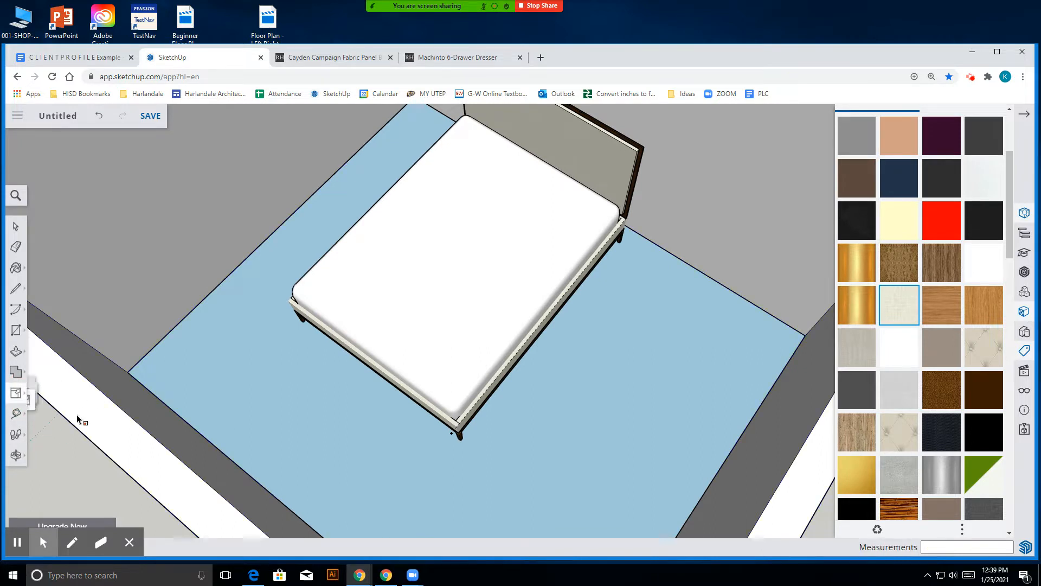
{"action": "left_click", "coordinate": [440, 389]}
{"action": "scroll", "coordinate": [379, 380], "scroll_direction": "down", "scroll_amount": 4}
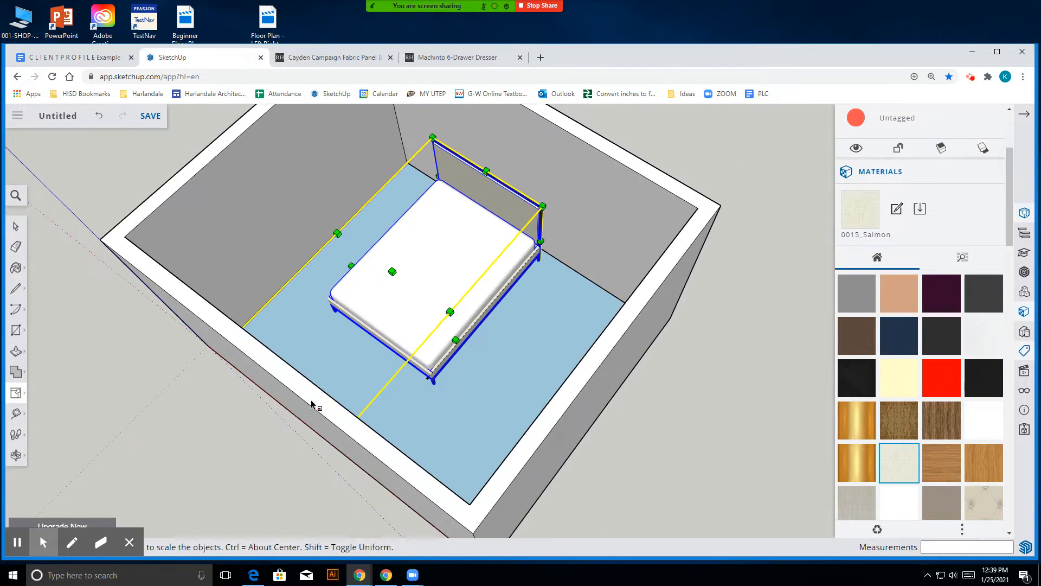
{"action": "left_click", "coordinate": [302, 412]}
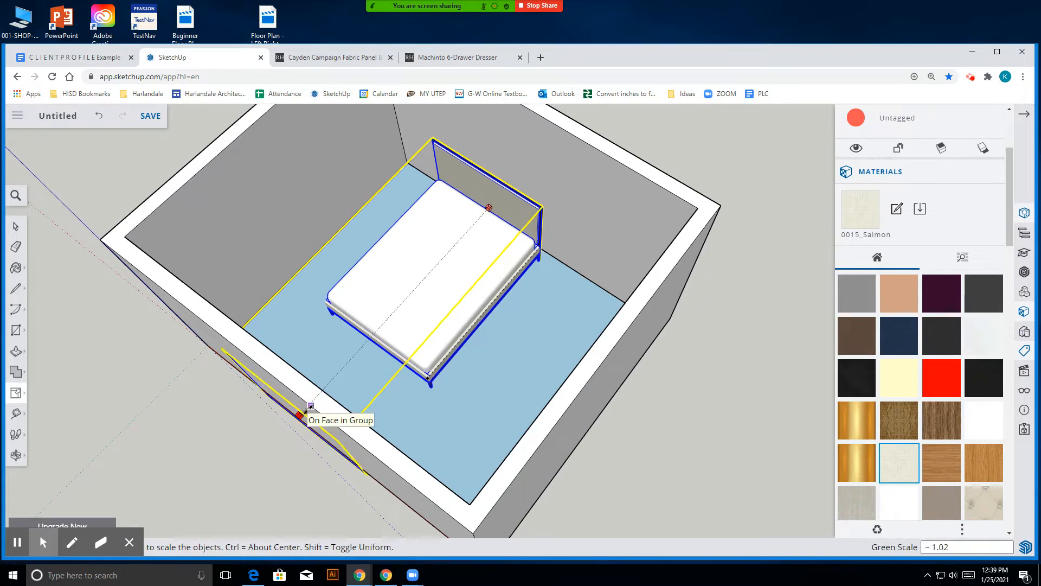
{"action": "left_click", "coordinate": [313, 418]}
{"action": "scroll", "coordinate": [418, 402], "scroll_direction": "up", "scroll_amount": 4}
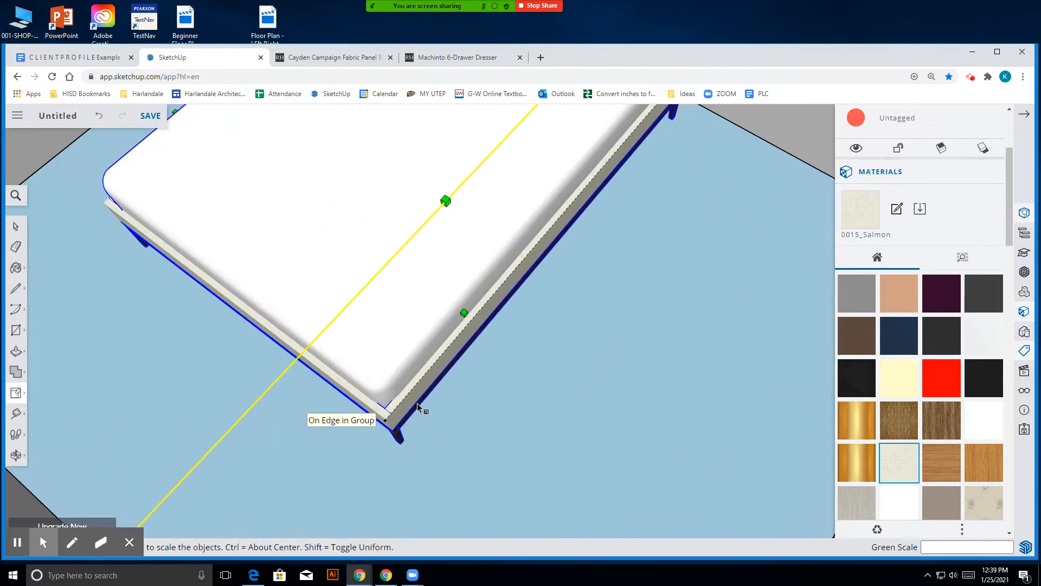
{"action": "scroll", "coordinate": [418, 402], "scroll_direction": "down", "scroll_amount": 5}
- Delete the tape measure guide at the bed's foot corner along the side rail
{"action": "left_click", "coordinate": [19, 229]}
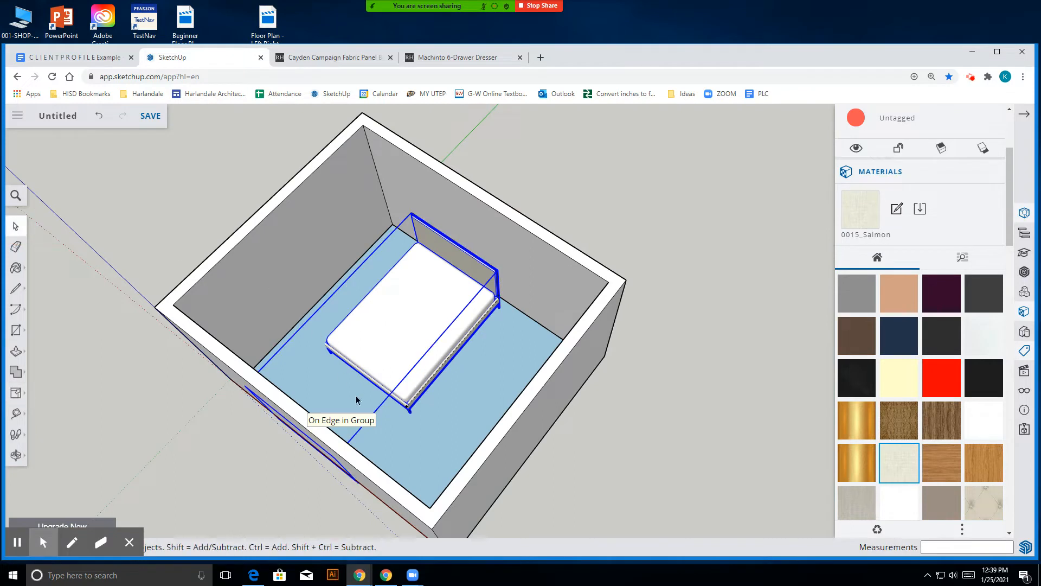
{"action": "scroll", "coordinate": [412, 398], "scroll_direction": "up", "scroll_amount": 5}
{"action": "double_click", "coordinate": [412, 395]}
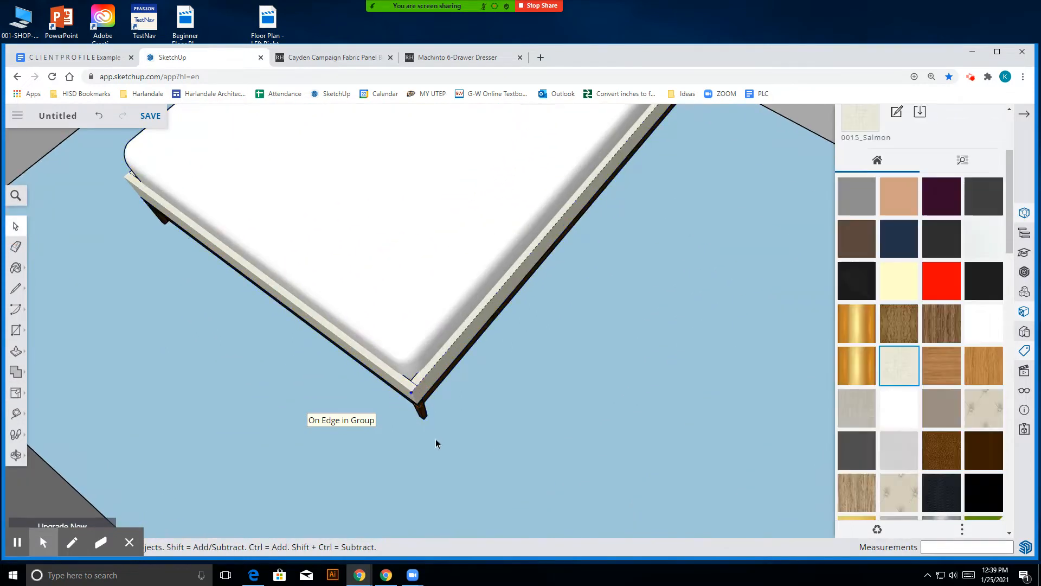
{"action": "scroll", "coordinate": [477, 363], "scroll_direction": "down", "scroll_amount": 5}
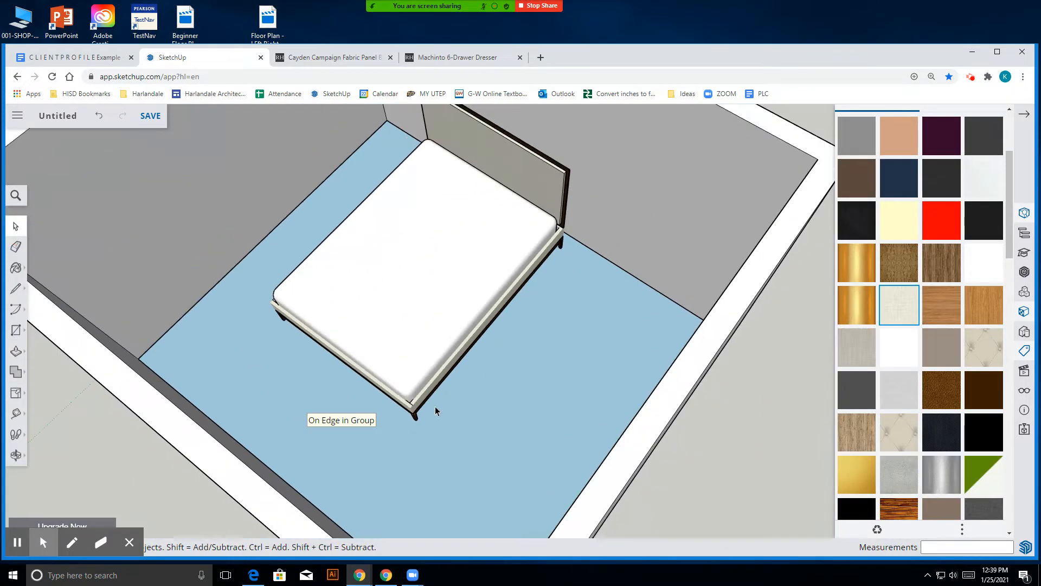
- Select the bed and move it back along the floor so the headboard leg meets the wall behind it
{"action": "scroll", "coordinate": [441, 252], "scroll_direction": "up", "scroll_amount": 5}
{"action": "left_click", "coordinate": [613, 303]}
{"action": "left_click", "coordinate": [15, 455]}
{"action": "left_click_drag", "start_coordinate": [441, 350], "coordinate": [307, 346]}
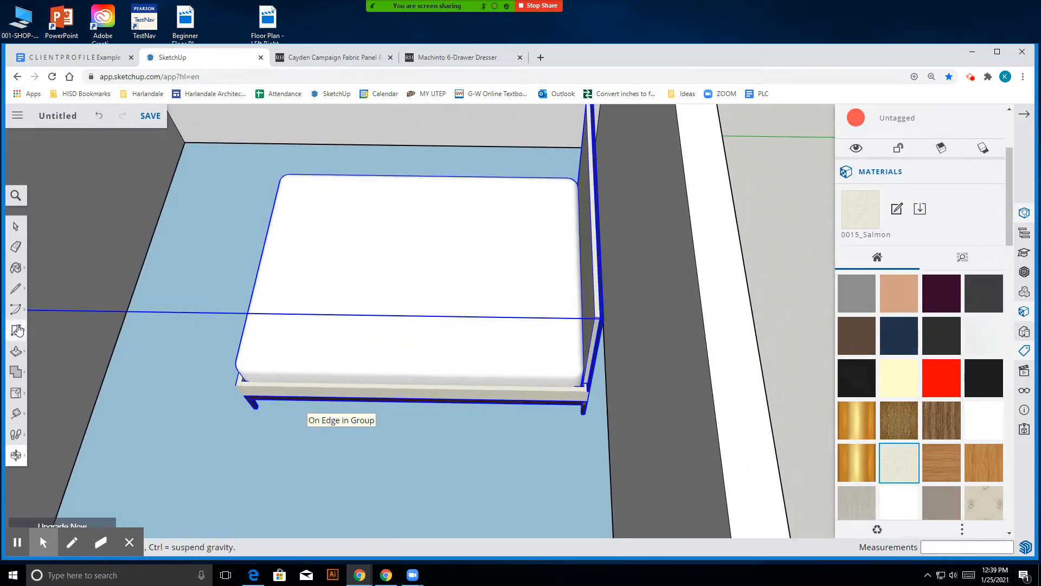
{"action": "left_click", "coordinate": [17, 396]}
{"action": "left_click", "coordinate": [43, 369]}
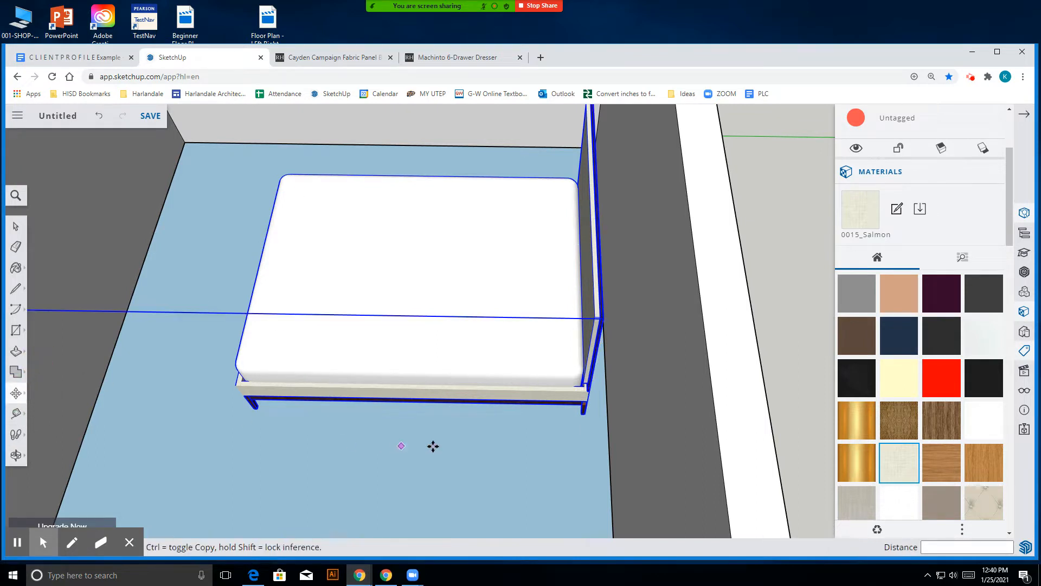
{"action": "left_click", "coordinate": [584, 403]}
{"action": "left_click", "coordinate": [608, 406]}
{"action": "scroll", "coordinate": [539, 350], "scroll_direction": "down", "scroll_amount": 6}
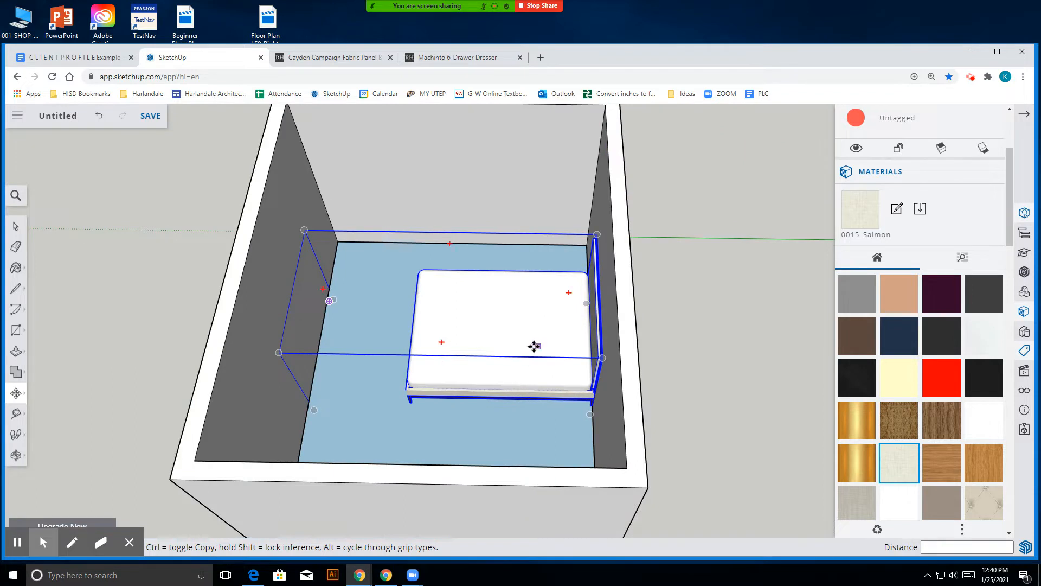
- Deselect the bed and review its placement against the wall from the foot side of the room
{"action": "left_click", "coordinate": [16, 225]}
{"action": "left_click", "coordinate": [263, 293]}
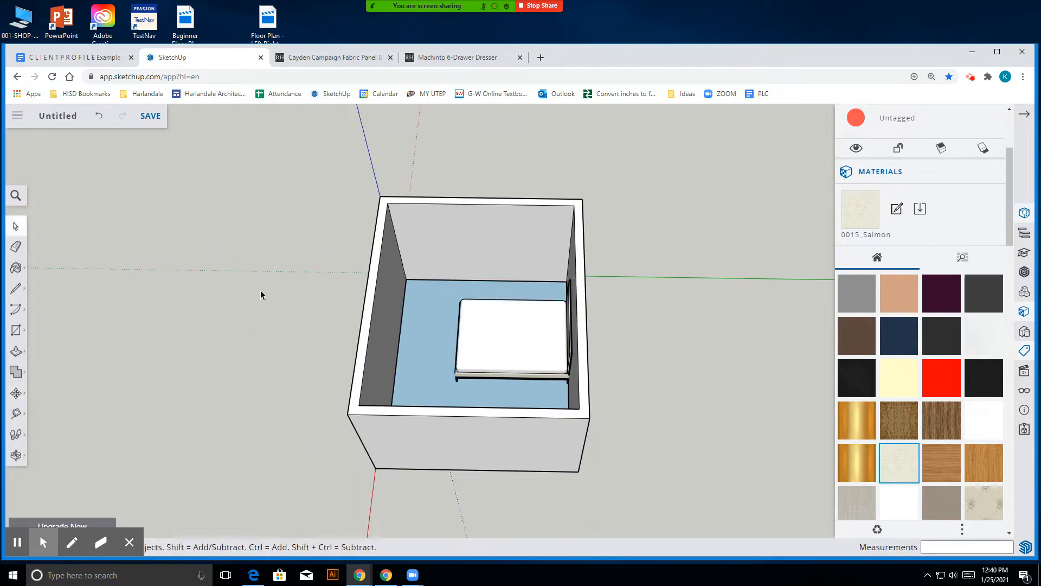
{"action": "key", "text": "o"}
{"action": "left_click_drag", "start_coordinate": [317, 379], "coordinate": [781, 385]}
{"action": "scroll", "coordinate": [525, 372], "scroll_direction": "up", "scroll_amount": 8}
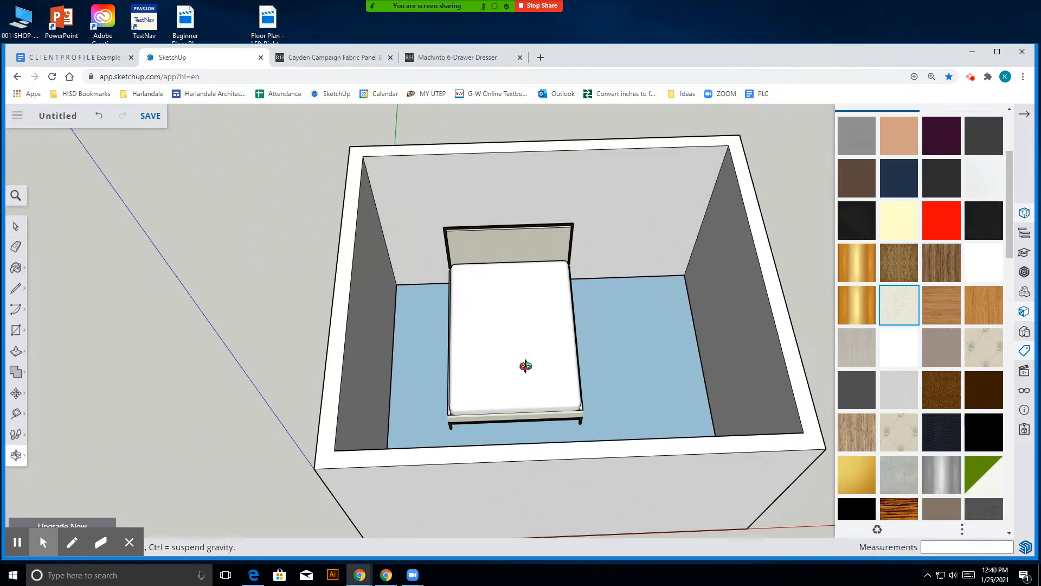
{"action": "scroll", "coordinate": [441, 368], "scroll_direction": "down", "scroll_amount": 6}
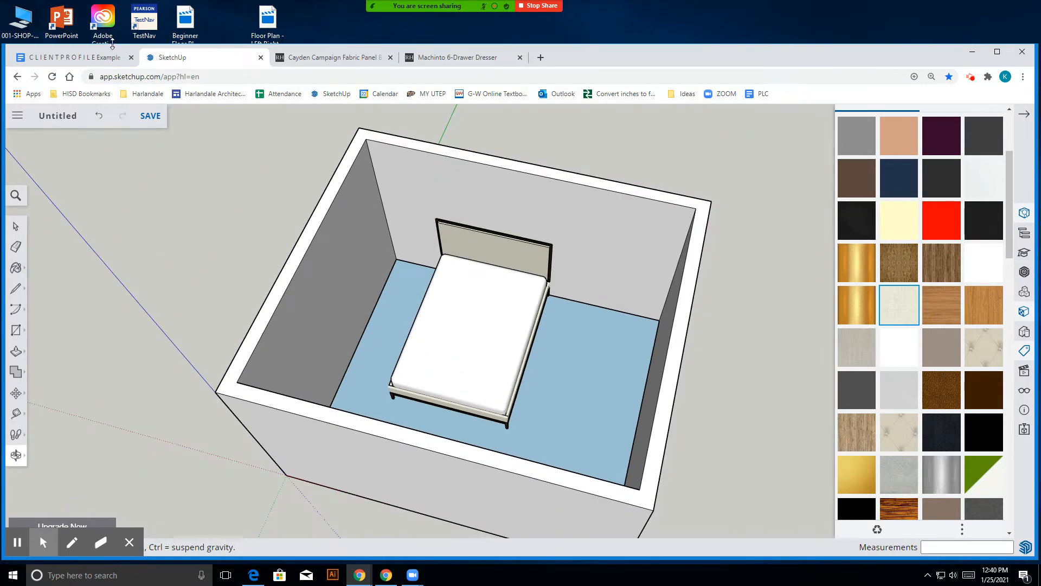
- Switch to the client profile document and check the required dimensions of the dresser
{"action": "left_click", "coordinate": [109, 58]}
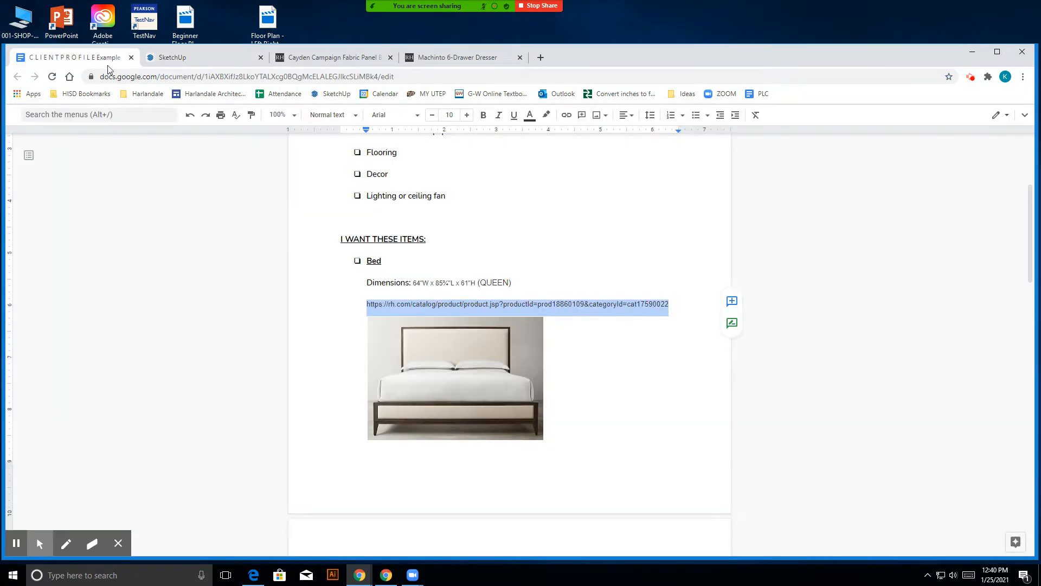
{"action": "left_click", "coordinate": [563, 270]}
{"action": "scroll", "coordinate": [581, 299], "scroll_direction": "down", "scroll_amount": 7}
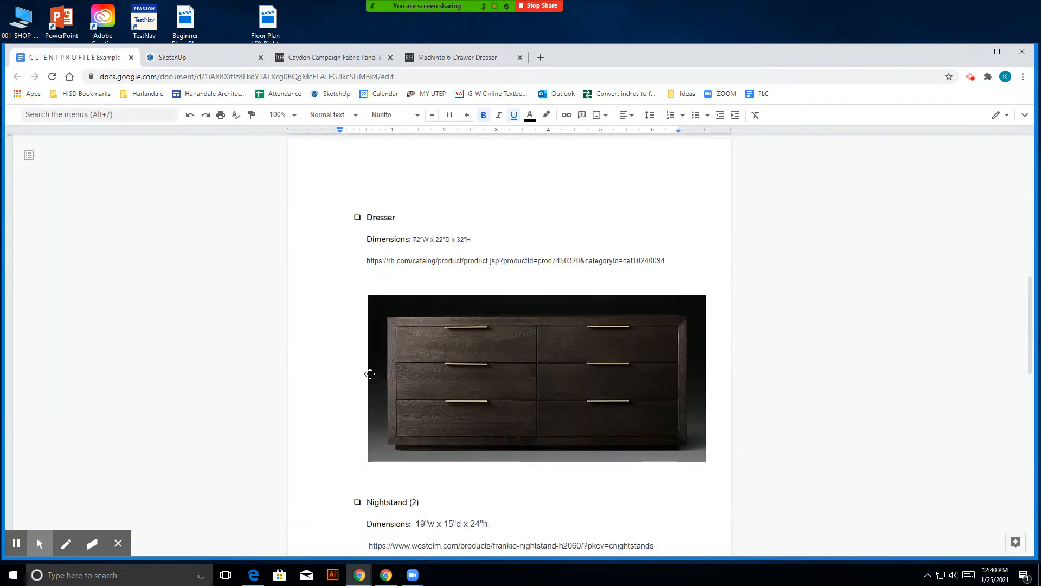
{"action": "left_click_drag", "start_coordinate": [472, 239], "coordinate": [413, 239]}
{"action": "left_click", "coordinate": [523, 249]}
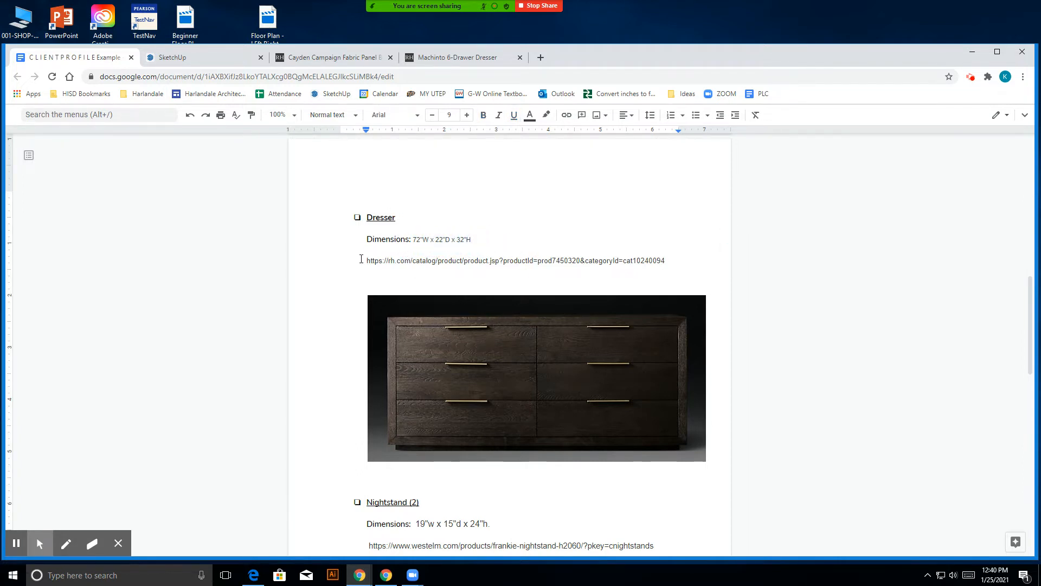
- Close the Cayden Campaign bed product page and review the Machinto 6-Drawer Dresser page
{"action": "left_click", "coordinate": [304, 57]}
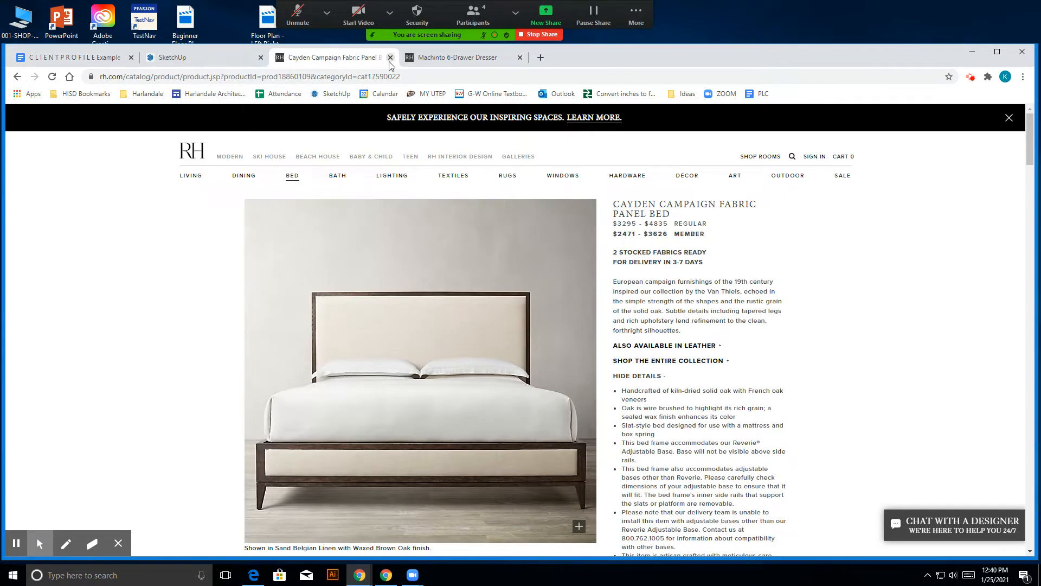
{"action": "left_click", "coordinate": [390, 58]}
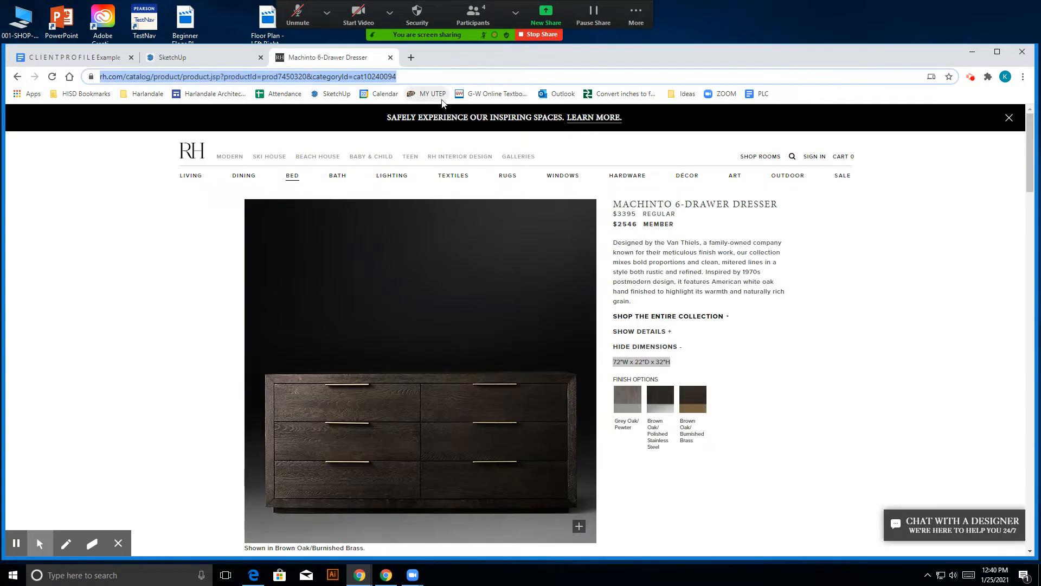
{"action": "scroll", "coordinate": [432, 321], "scroll_direction": "down", "scroll_amount": 3}
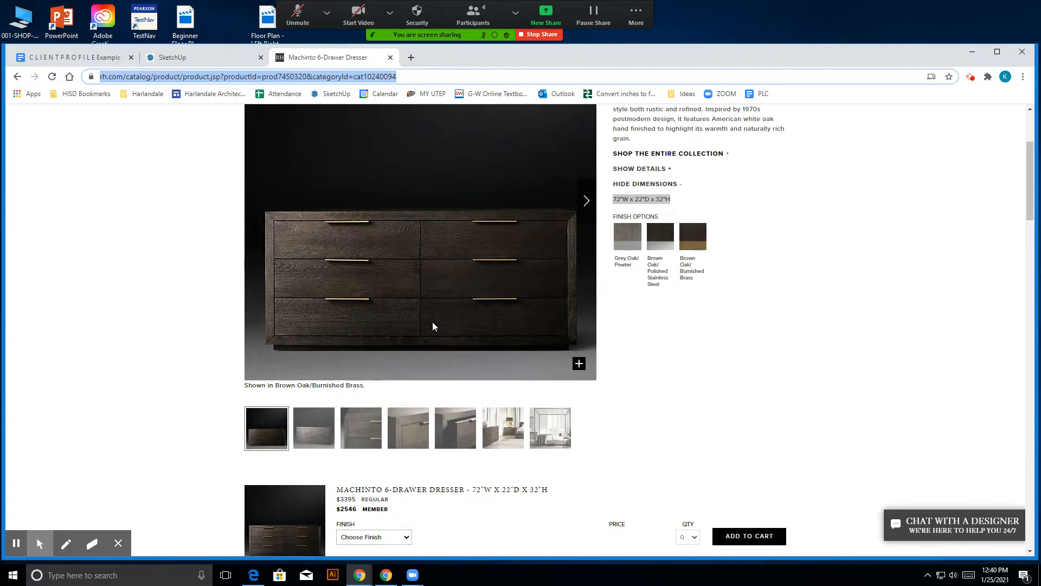
{"action": "scroll", "coordinate": [432, 321], "scroll_direction": "up", "scroll_amount": 3}
{"action": "scroll", "coordinate": [432, 321], "scroll_direction": "down", "scroll_amount": 2}
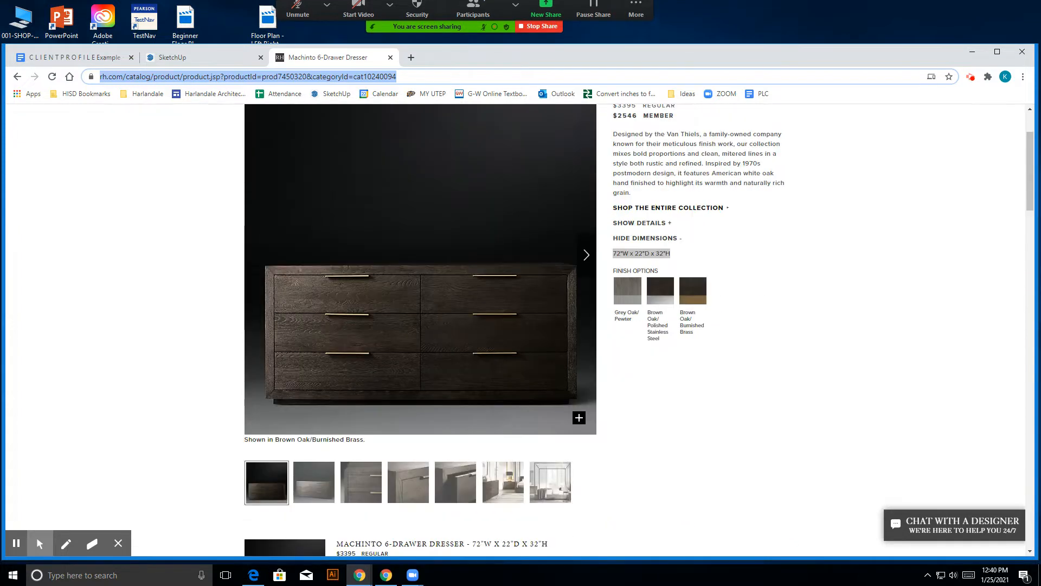
{"action": "scroll", "coordinate": [431, 319], "scroll_direction": "up", "scroll_amount": 2}
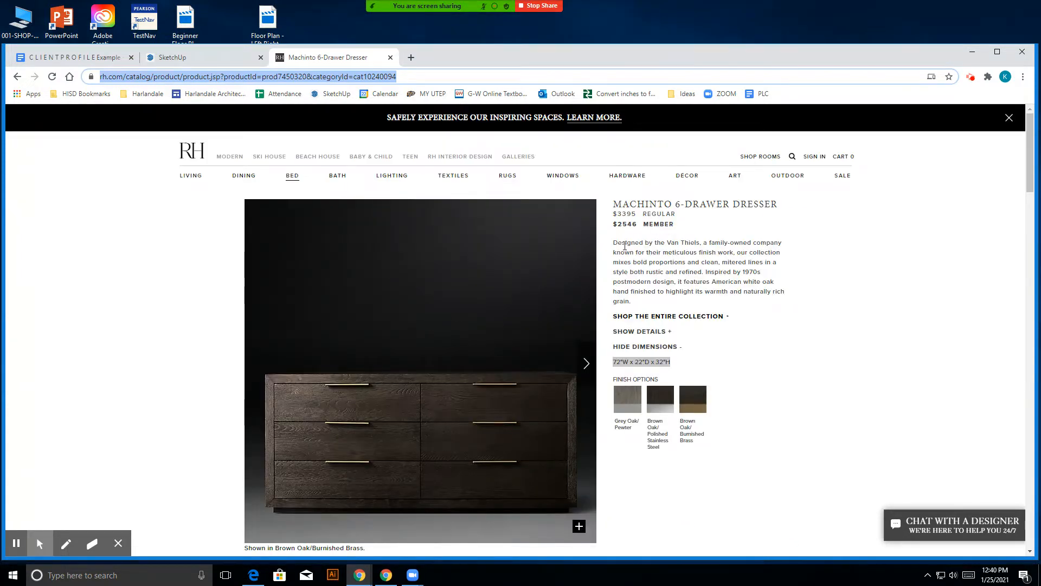
- Copy the word "MACHINTO" from the dresser's product title and look over the rest of the page
{"action": "left_click_drag", "start_coordinate": [670, 202], "coordinate": [612, 203]}
{"action": "right_click", "coordinate": [615, 205]}
{"action": "left_click", "coordinate": [643, 214]}
{"action": "scroll", "coordinate": [489, 357], "scroll_direction": "down", "scroll_amount": 5}
{"action": "scroll", "coordinate": [466, 293], "scroll_direction": "up", "scroll_amount": 4}
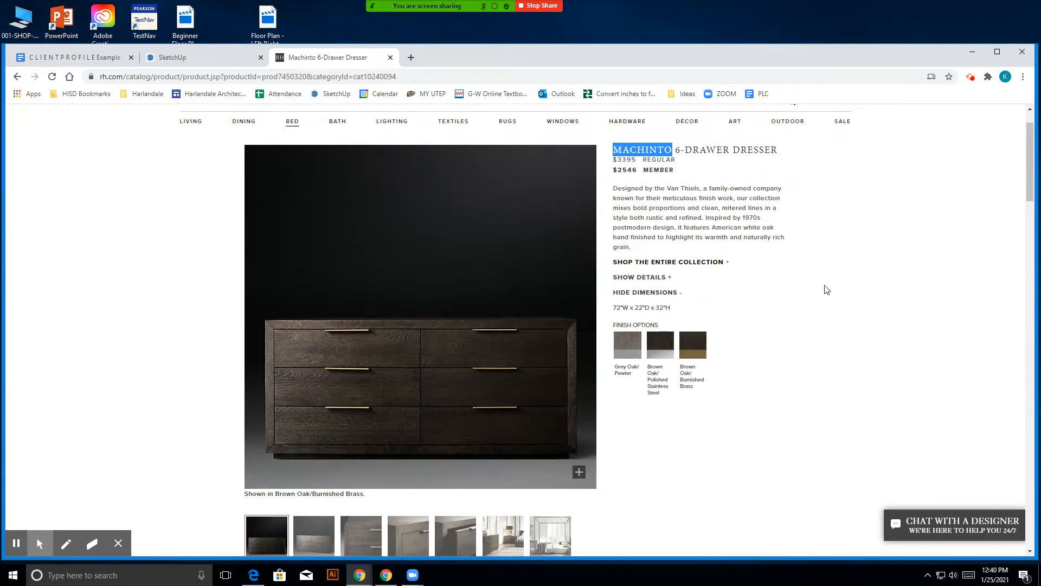
- Return to SketchUp, close the Materials panel and search 3D Warehouse for the copied name MACHINTO
{"action": "left_click", "coordinate": [195, 57]}
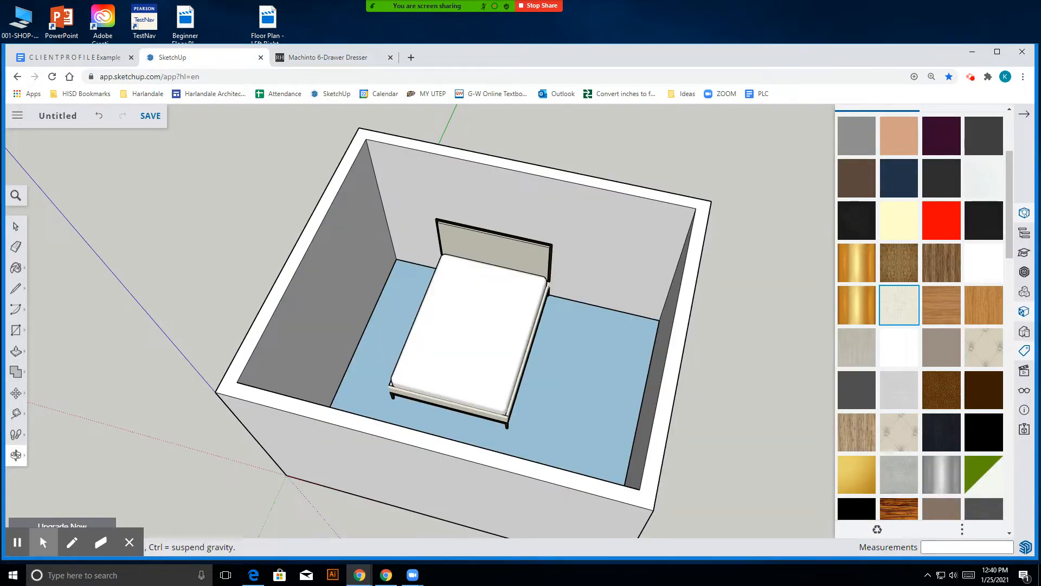
{"action": "left_click", "coordinate": [1025, 114]}
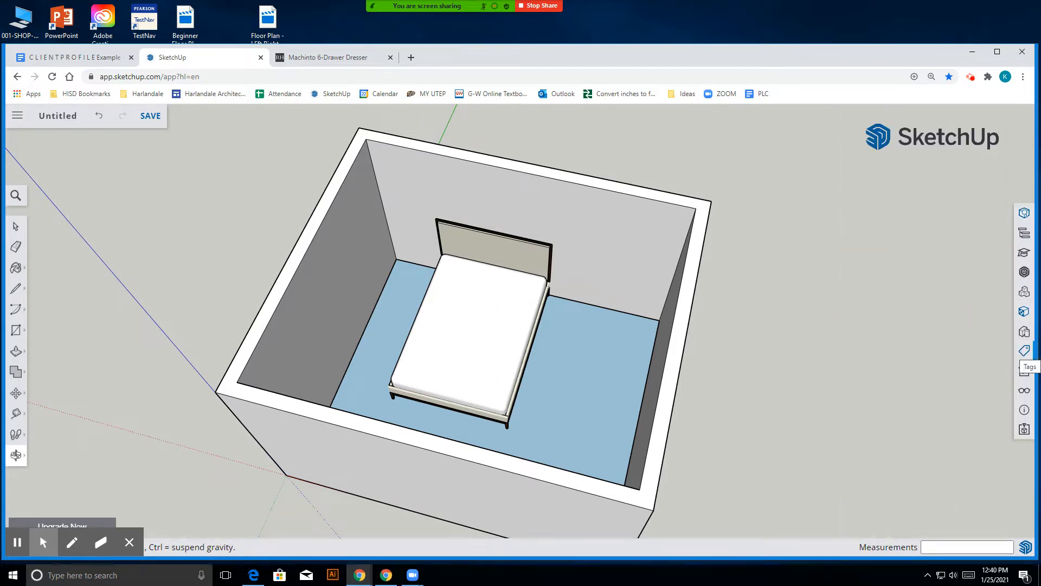
{"action": "left_click", "coordinate": [1024, 272]}
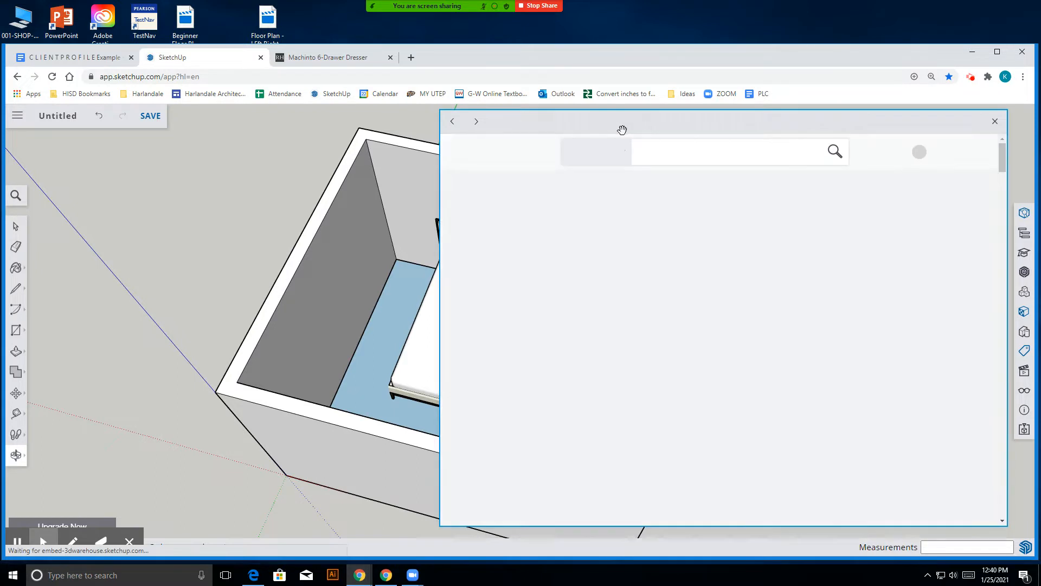
{"action": "right_click", "coordinate": [651, 159]}
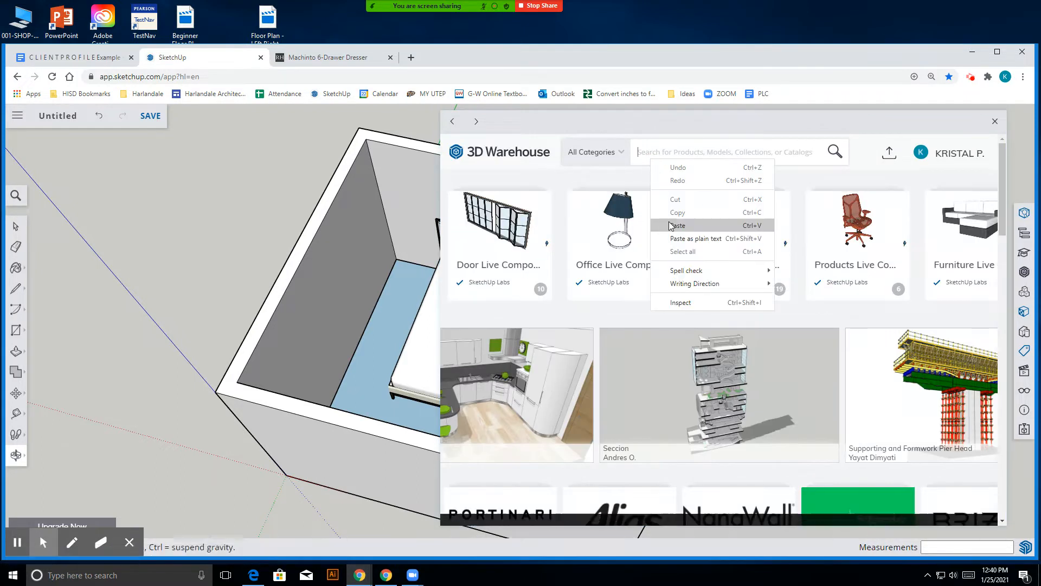
{"action": "left_click", "coordinate": [678, 225]}
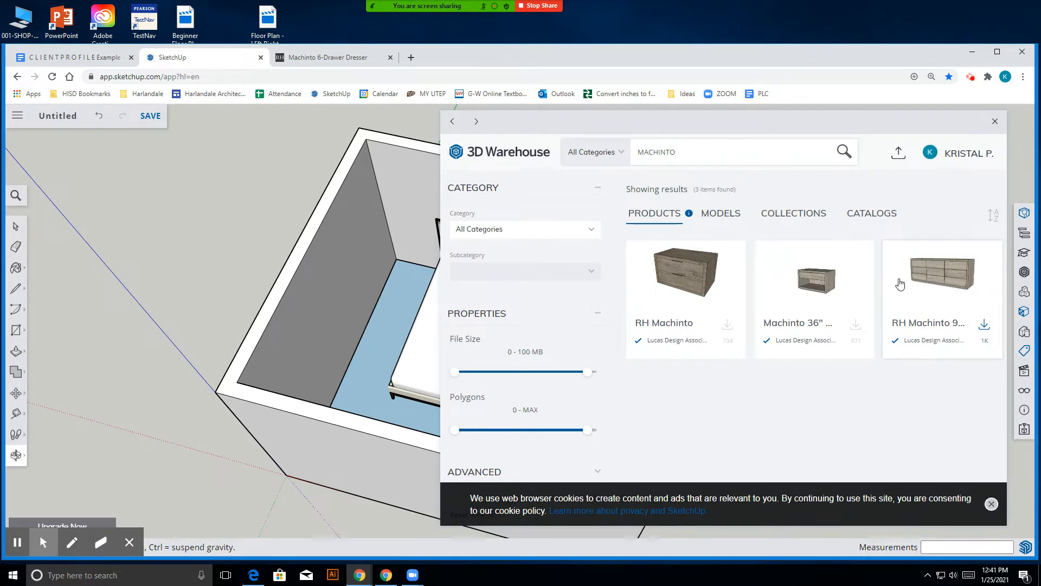
- Compare the search results with the dresser's product page and download the RH Machinto 9-Drawer Low Dresser
{"action": "left_click", "coordinate": [305, 58]}
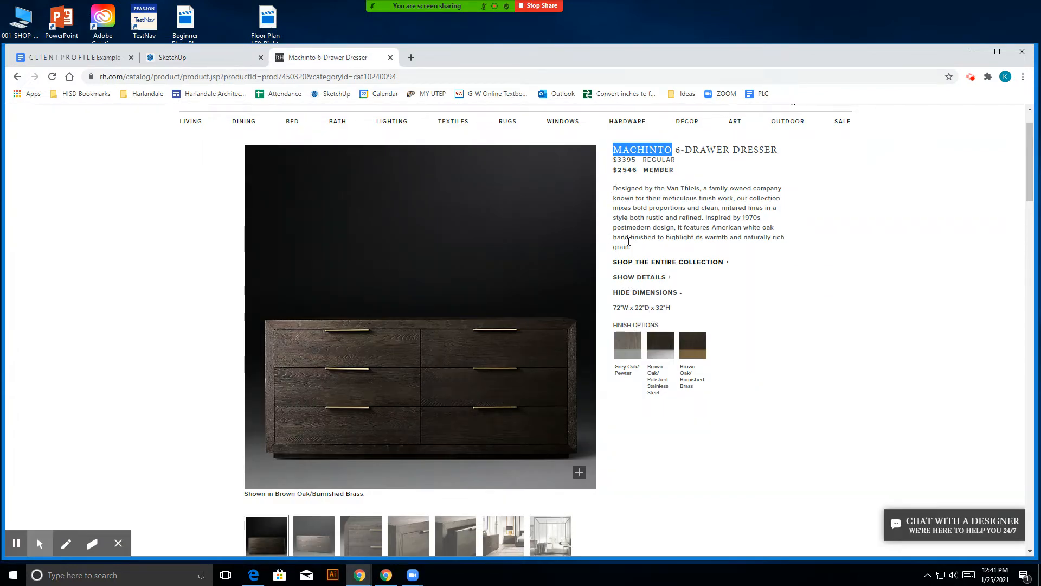
{"action": "left_click", "coordinate": [214, 59]}
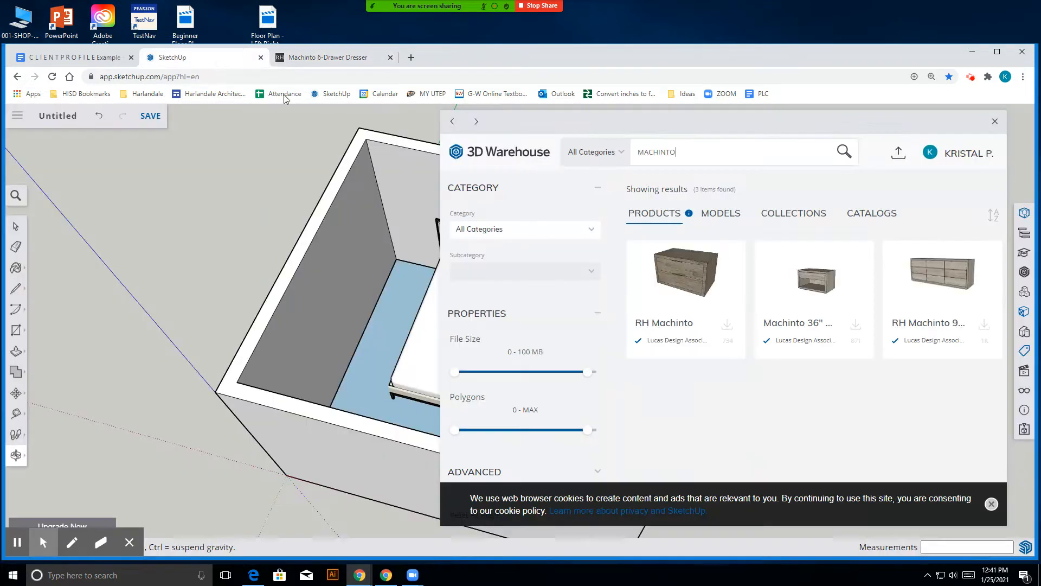
{"action": "left_click", "coordinate": [929, 296]}
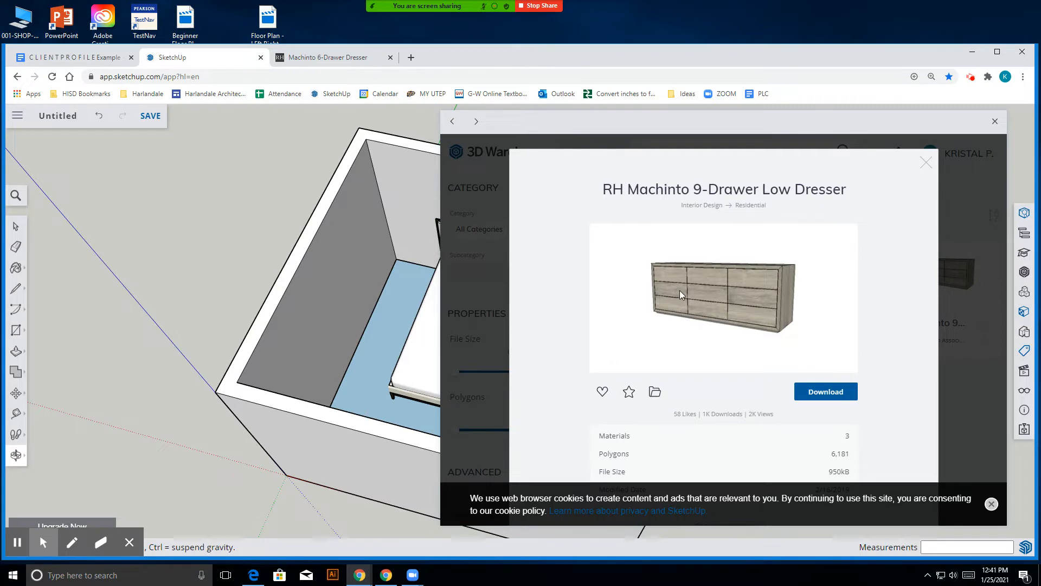
{"action": "left_click", "coordinate": [826, 391]}
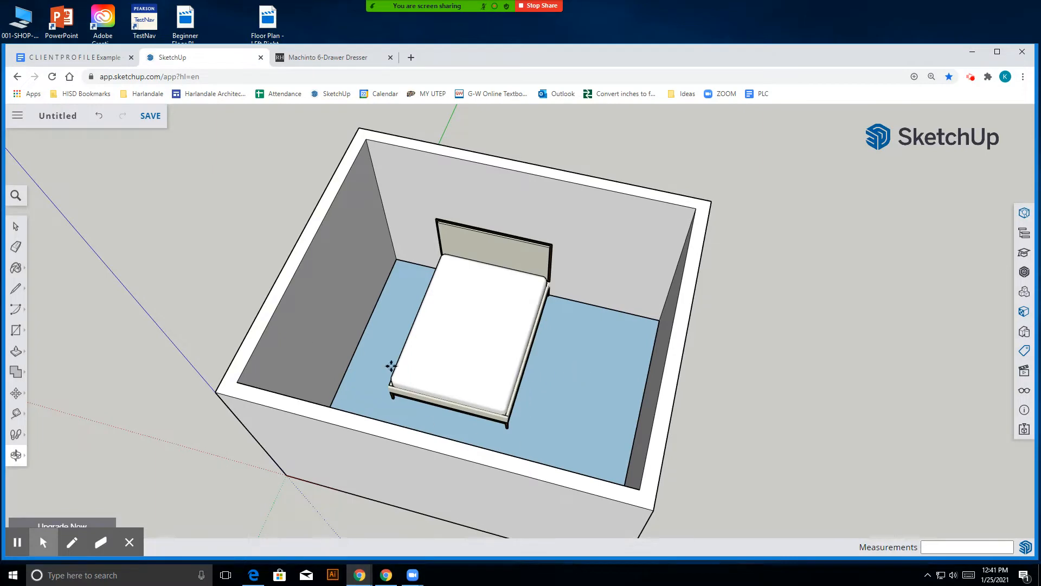
- Place the downloaded dresser on the bedroom floor beside the bed, near the headboard wall
{"action": "scroll", "coordinate": [572, 400], "scroll_direction": "down", "scroll_amount": 3}
{"action": "scroll", "coordinate": [570, 390], "scroll_direction": "up", "scroll_amount": 10}
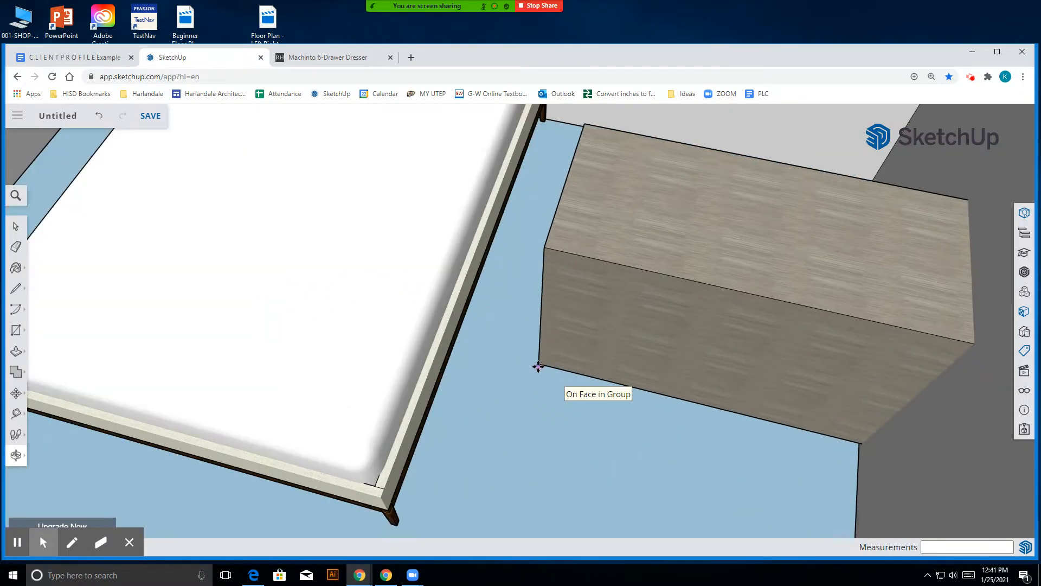
{"action": "left_click", "coordinate": [538, 367]}
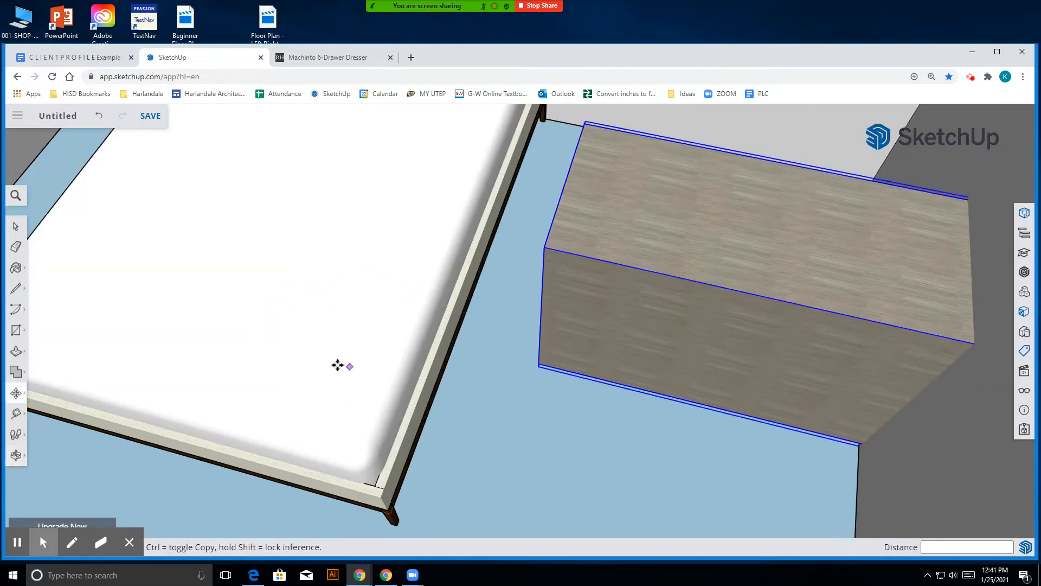
- Rotate the dresser 90 degrees on the floor plane so its length runs parallel to the wall beside the bed
{"action": "left_click", "coordinate": [15, 454]}
{"action": "left_click_drag", "start_coordinate": [278, 336], "coordinate": [649, 226]}
{"action": "scroll", "coordinate": [459, 433], "scroll_direction": "down", "scroll_amount": 8}
{"action": "left_click_drag", "start_coordinate": [424, 421], "coordinate": [689, 342]}
{"action": "scroll", "coordinate": [514, 444], "scroll_direction": "up", "scroll_amount": 3}
{"action": "scroll", "coordinate": [514, 444], "scroll_direction": "up", "scroll_amount": 2}
{"action": "left_click", "coordinate": [15, 460]}
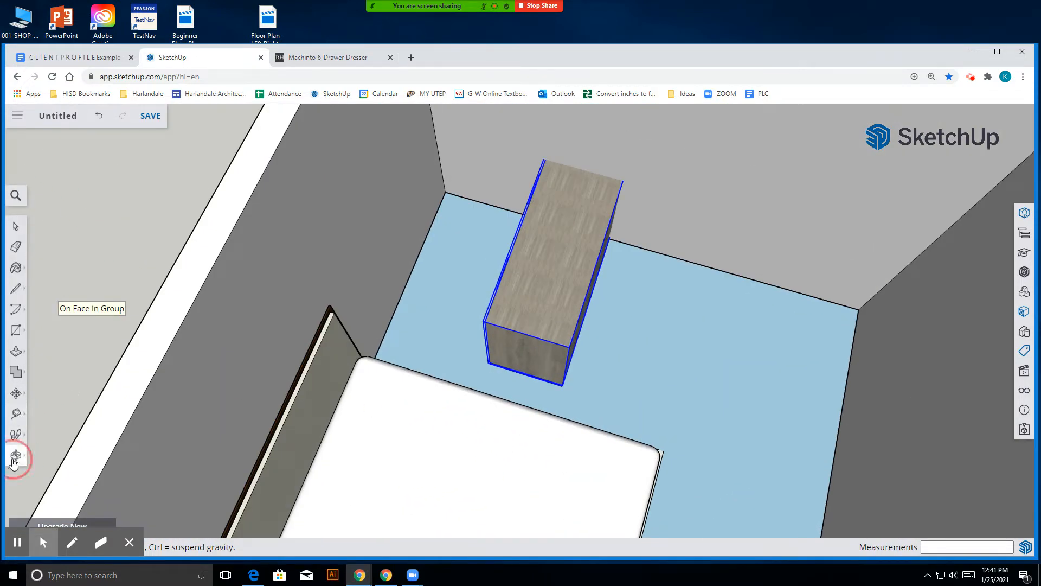
{"action": "left_click", "coordinate": [24, 395]}
{"action": "left_click", "coordinate": [52, 395]}
{"action": "left_click", "coordinate": [619, 384]}
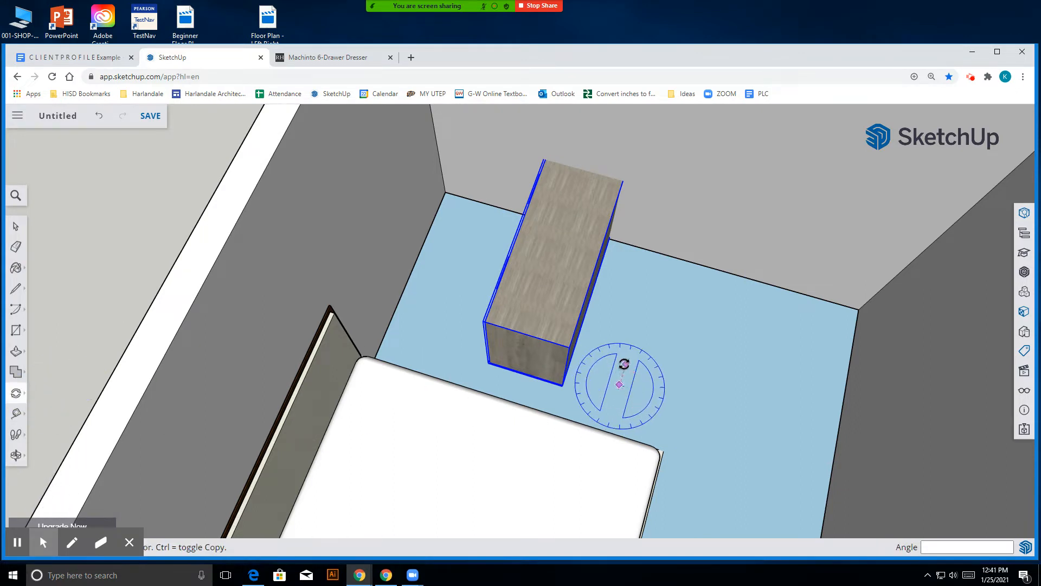
{"action": "left_click", "coordinate": [627, 362]}
{"action": "left_click", "coordinate": [558, 365]}
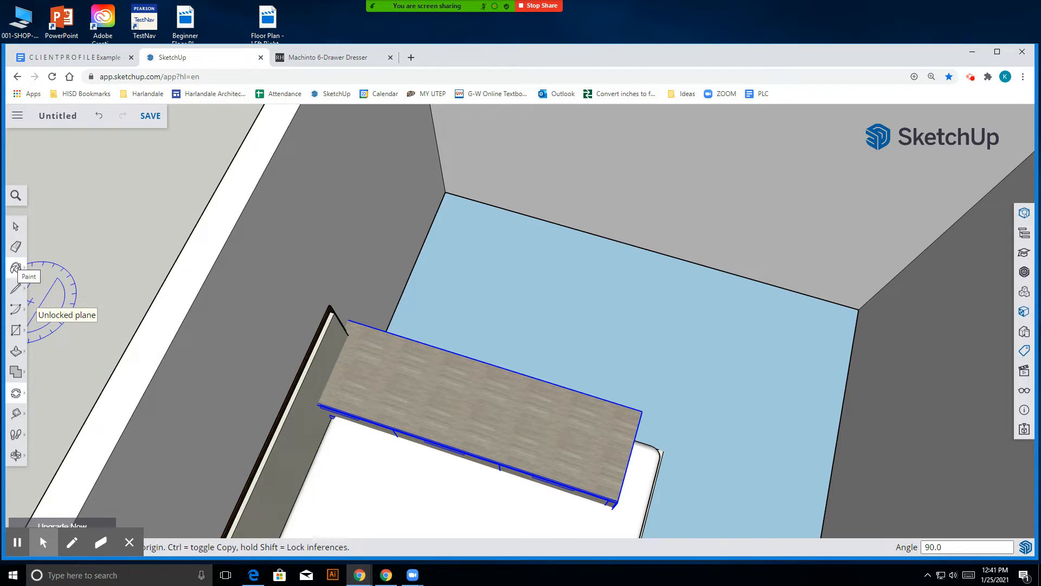
- Move the rotated dresser off the bed and against the far wall beside it
{"action": "left_click", "coordinate": [24, 393]}
{"action": "left_click", "coordinate": [45, 369]}
{"action": "left_click", "coordinate": [519, 443]}
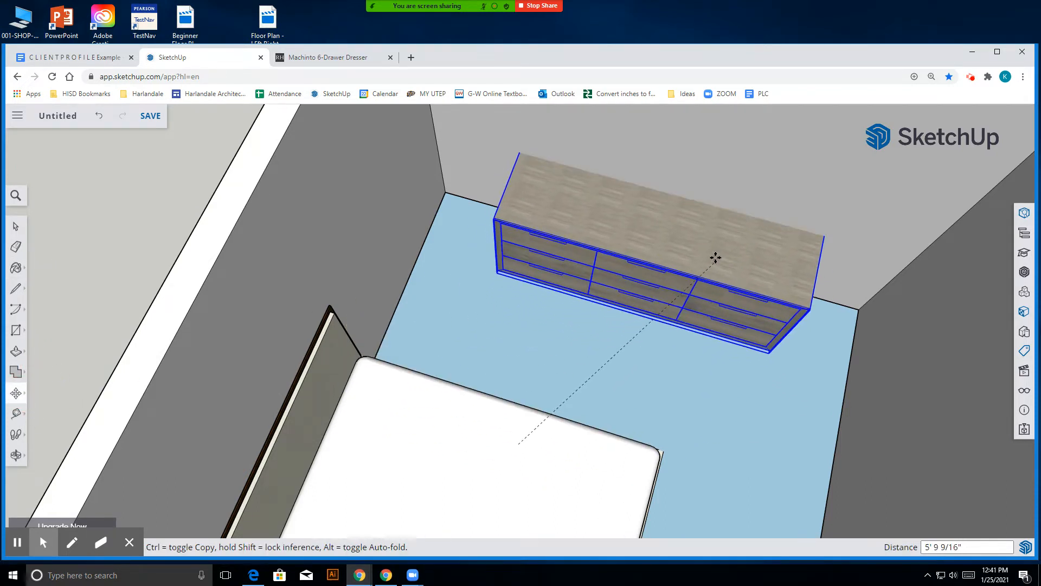
{"action": "left_click", "coordinate": [705, 267]}
- Examine the placed dresser's drawer layout and compare it with the Machinto 6-Drawer Dresser product page
{"action": "left_click", "coordinate": [17, 455]}
{"action": "left_click_drag", "start_coordinate": [564, 415], "coordinate": [673, 308]}
{"action": "scroll", "coordinate": [751, 281], "scroll_direction": "up", "scroll_amount": 8}
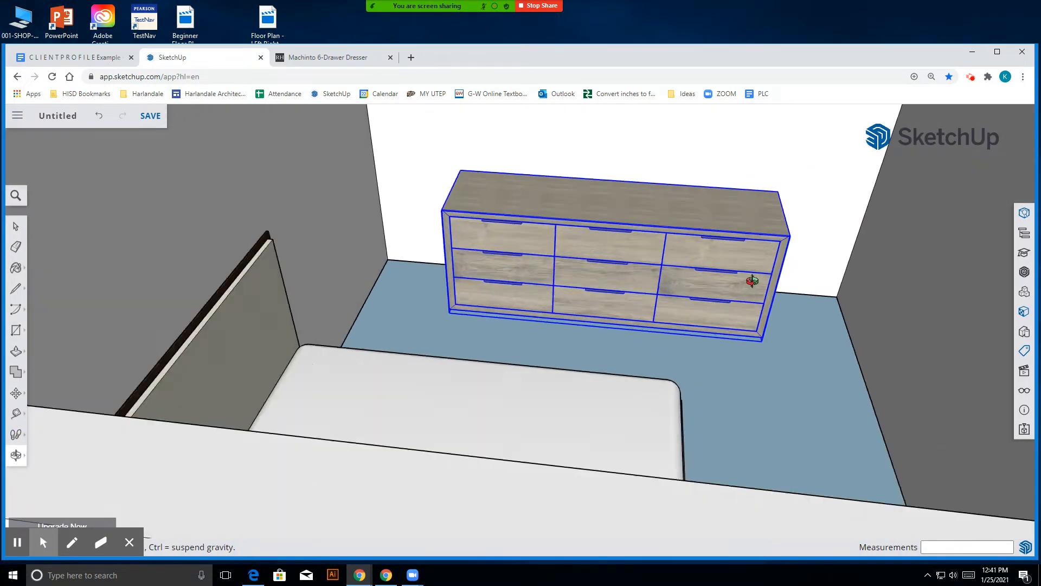
{"action": "left_click_drag", "start_coordinate": [716, 339], "coordinate": [739, 443]}
{"action": "scroll", "coordinate": [738, 444], "scroll_direction": "down", "scroll_amount": 4}
{"action": "scroll", "coordinate": [680, 422], "scroll_direction": "up", "scroll_amount": 2}
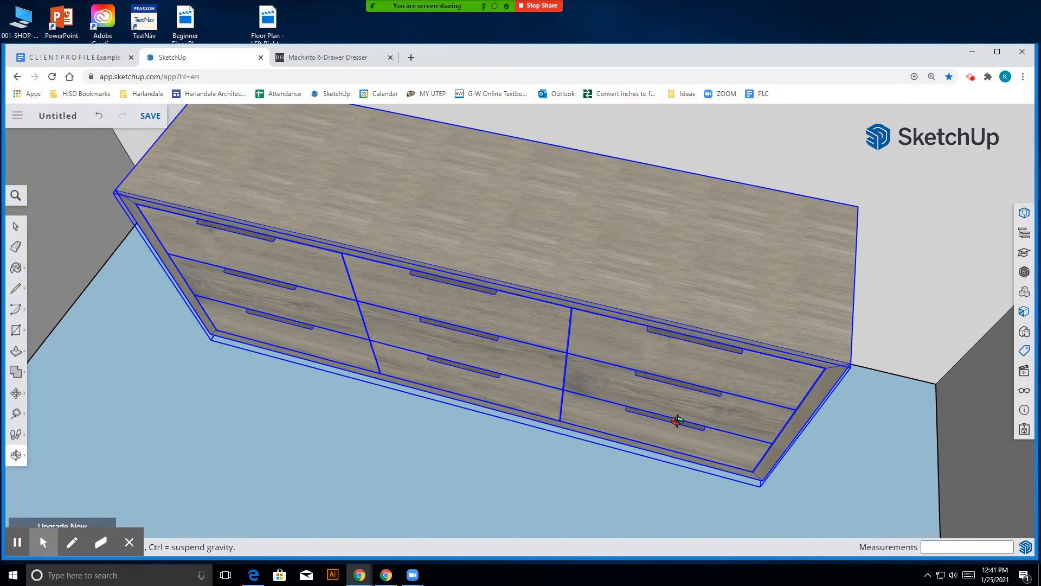
{"action": "left_click", "coordinate": [352, 59]}
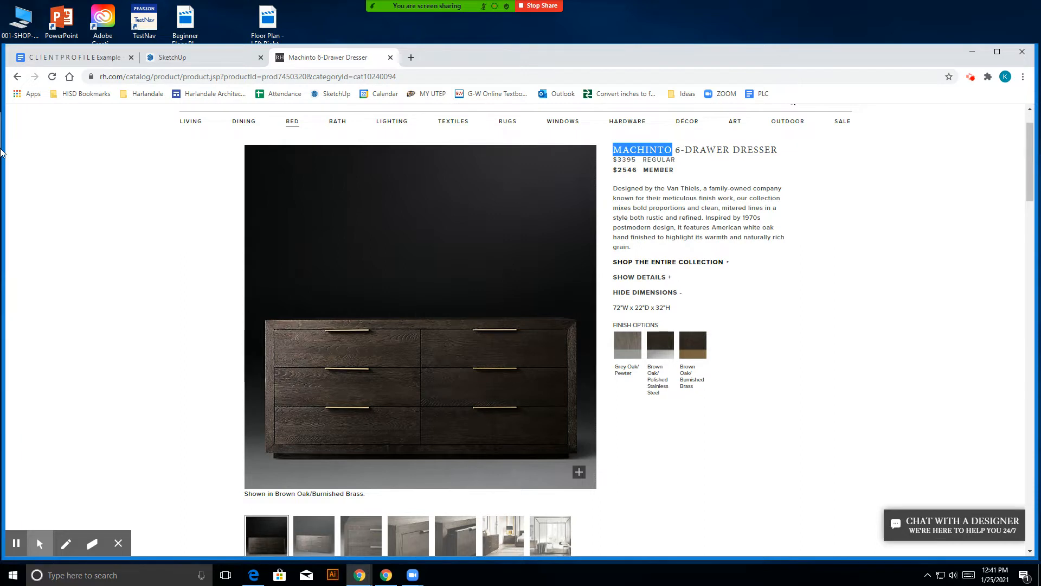
{"action": "left_click", "coordinate": [200, 59]}
{"action": "scroll", "coordinate": [502, 328], "scroll_direction": "down", "scroll_amount": 3}
{"action": "scroll", "coordinate": [551, 344], "scroll_direction": "up", "scroll_amount": 3}
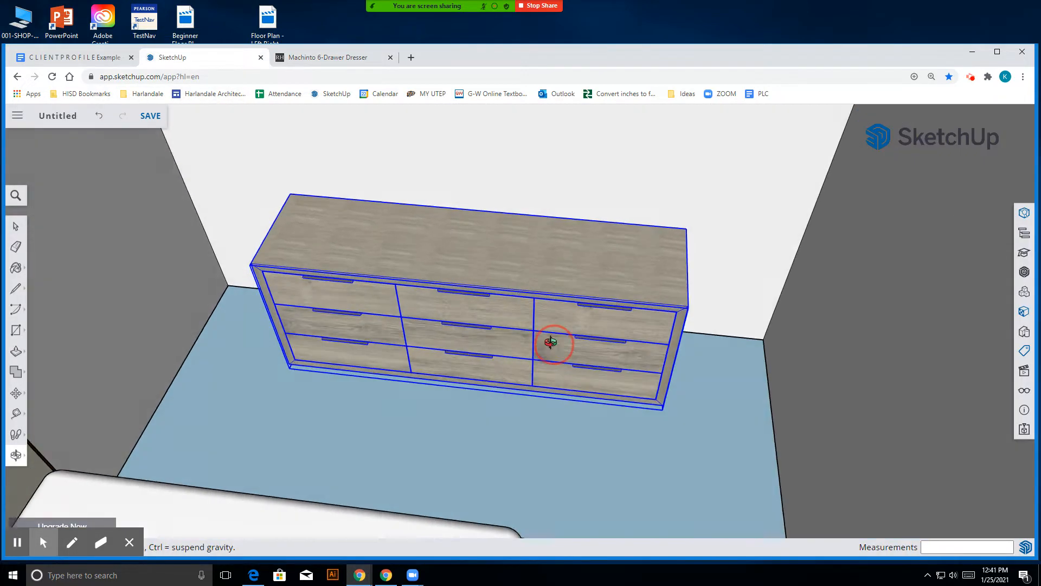
- Open the dresser and its nested drawer-front group for editing and delete the three front faces in the rightmost drawer column
{"action": "left_click", "coordinate": [20, 225]}
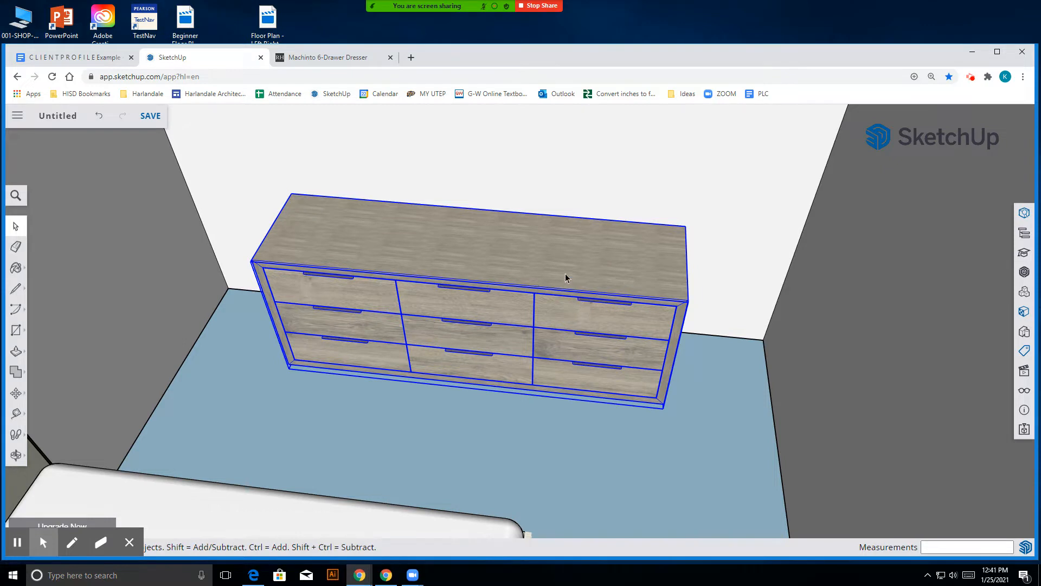
{"action": "double_click", "coordinate": [464, 266]}
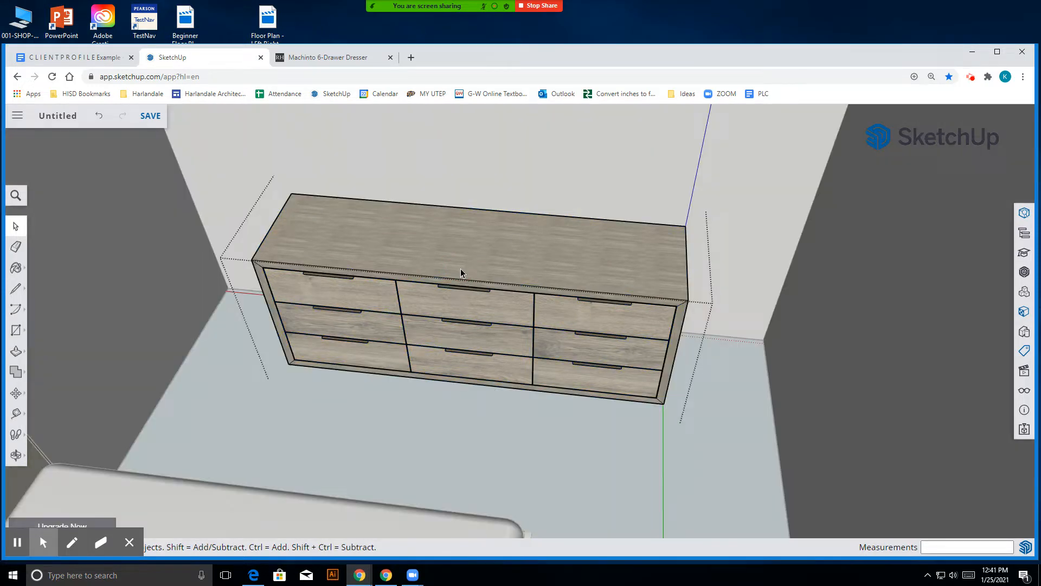
{"action": "scroll", "coordinate": [588, 337], "scroll_direction": "up", "scroll_amount": 3}
{"action": "left_click", "coordinate": [594, 301]}
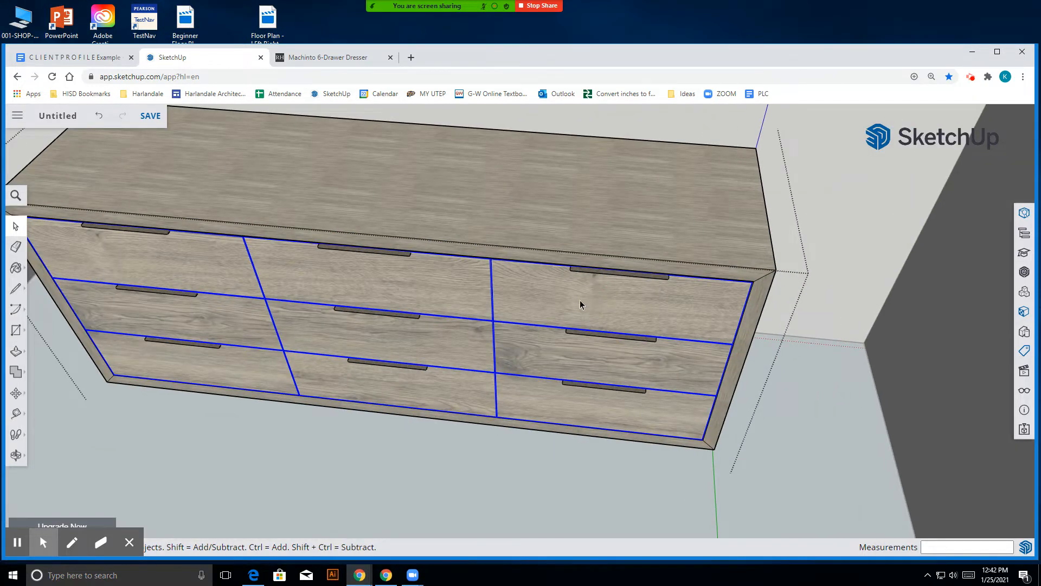
{"action": "scroll", "coordinate": [581, 300], "scroll_direction": "down", "scroll_amount": 3}
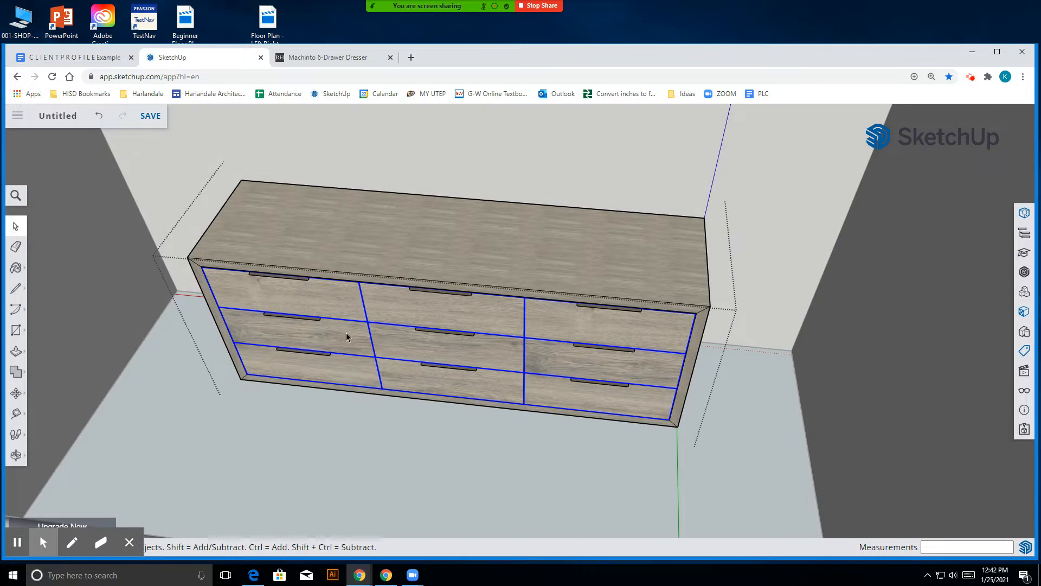
{"action": "double_click", "coordinate": [342, 310]}
{"action": "left_click", "coordinate": [623, 336]}
{"action": "scroll", "coordinate": [623, 339], "scroll_direction": "up", "scroll_amount": 2}
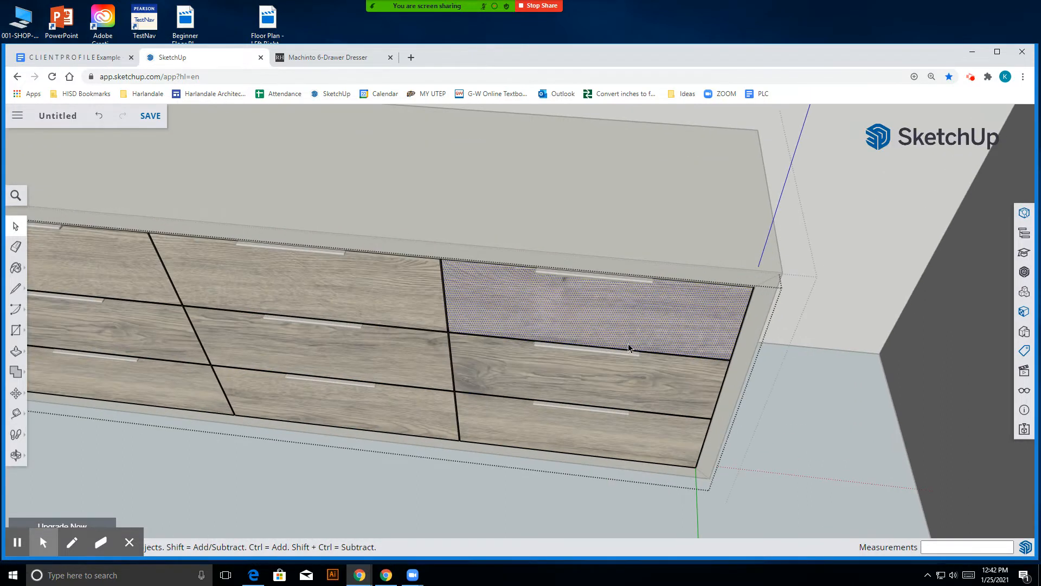
{"action": "key", "text": "Delete"}
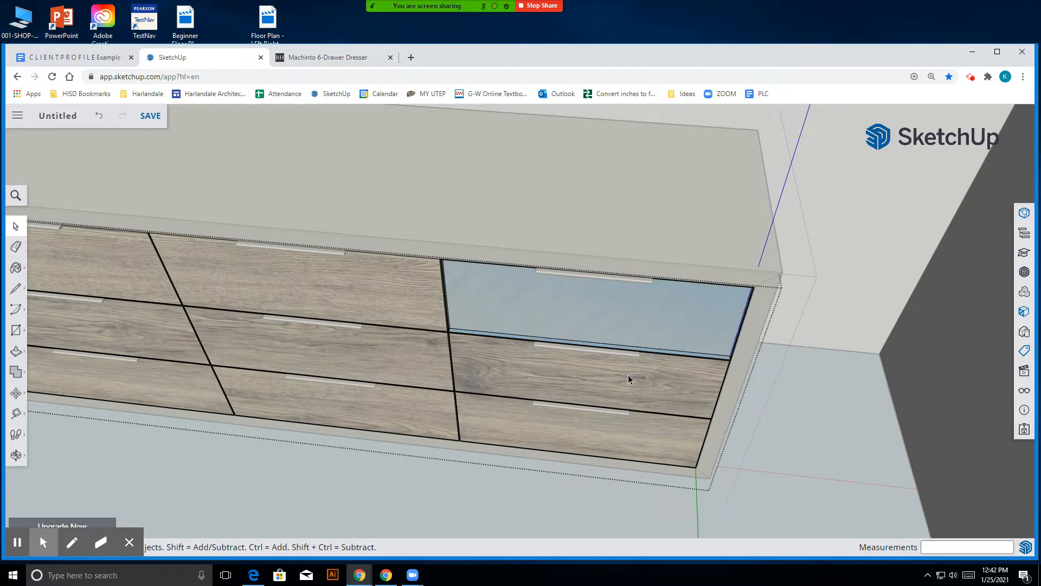
{"action": "left_click", "coordinate": [530, 350]}
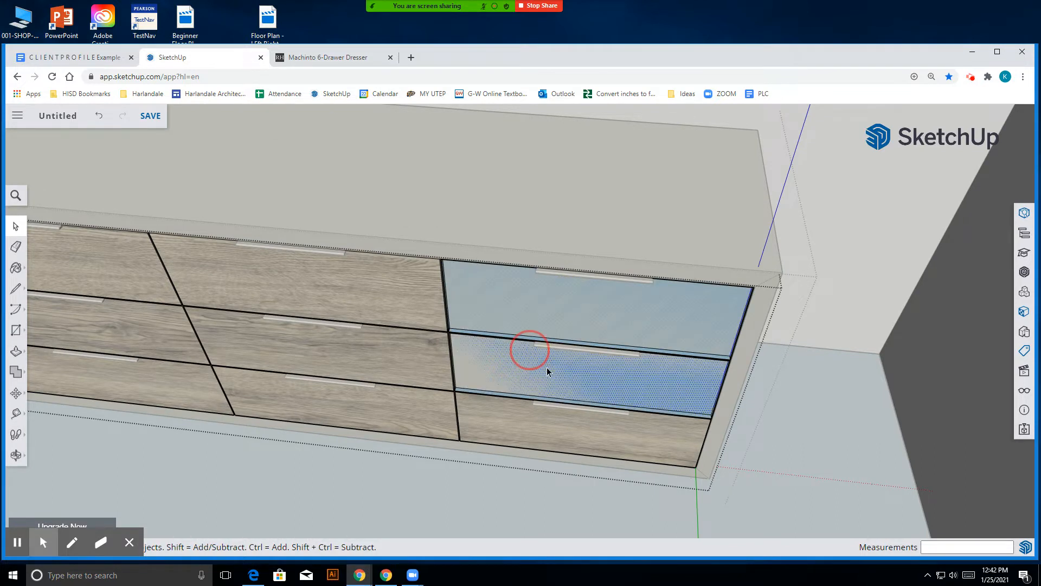
{"action": "key", "text": "Delete"}
{"action": "left_click", "coordinate": [535, 415]}
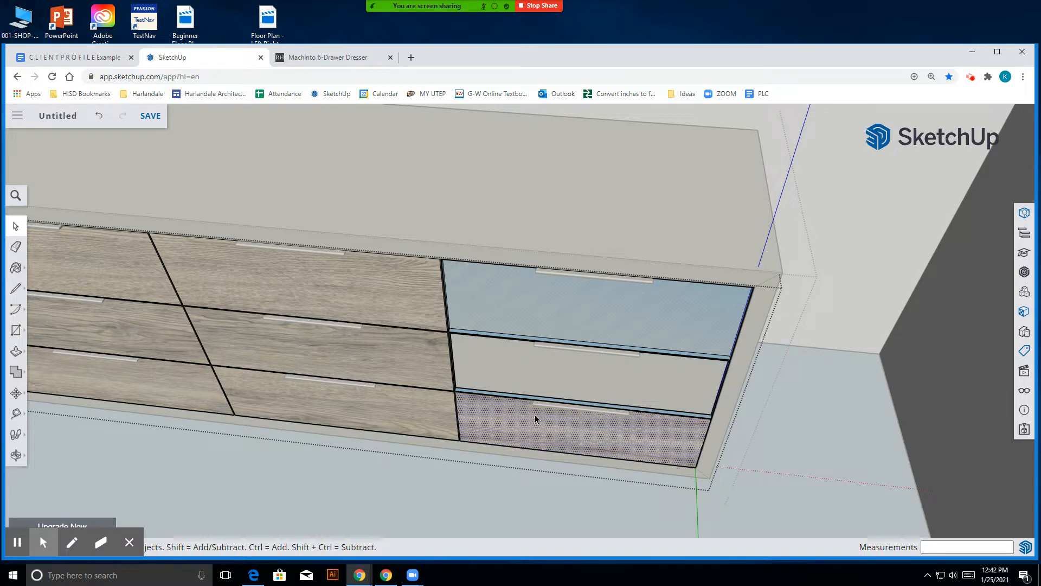
{"action": "key", "text": "Delete"}
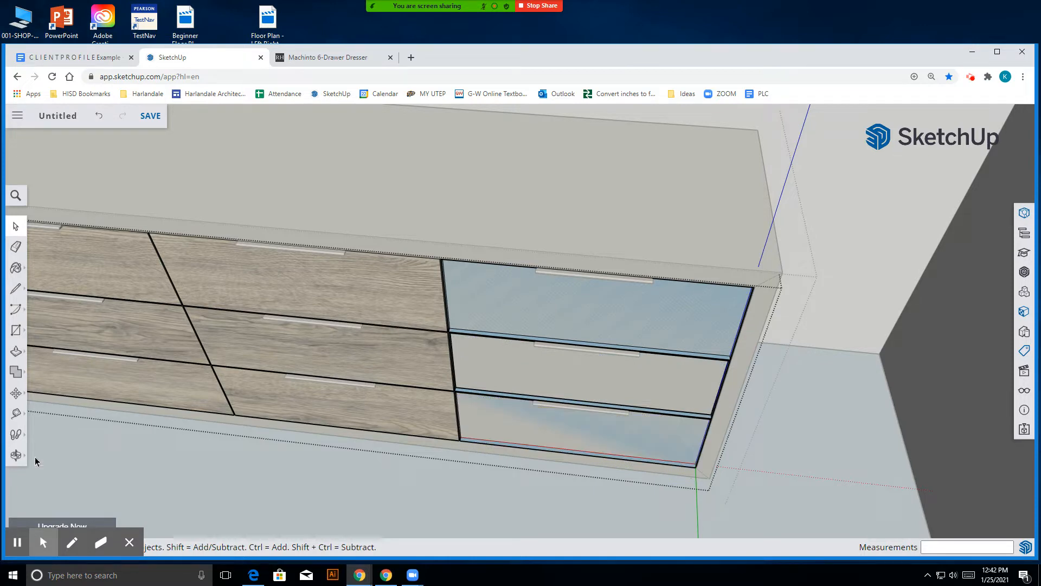
- Delete the leftover edges and faces of the rightmost drawer column and close the drawer-front group
{"action": "left_click", "coordinate": [21, 456]}
{"action": "left_click", "coordinate": [44, 413]}
{"action": "left_click_drag", "start_coordinate": [614, 452], "coordinate": [595, 368]}
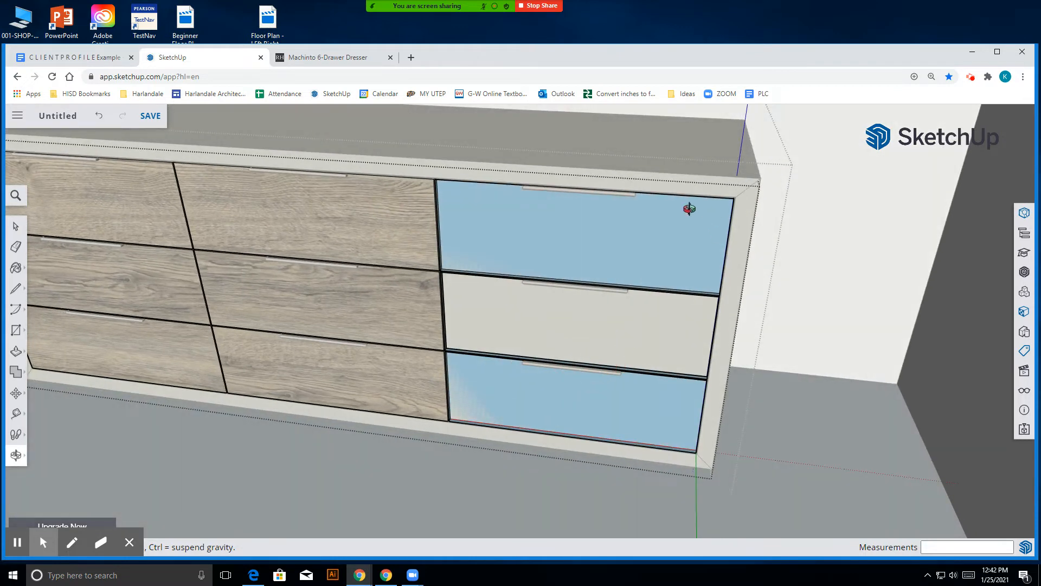
{"action": "left_click", "coordinate": [16, 226]}
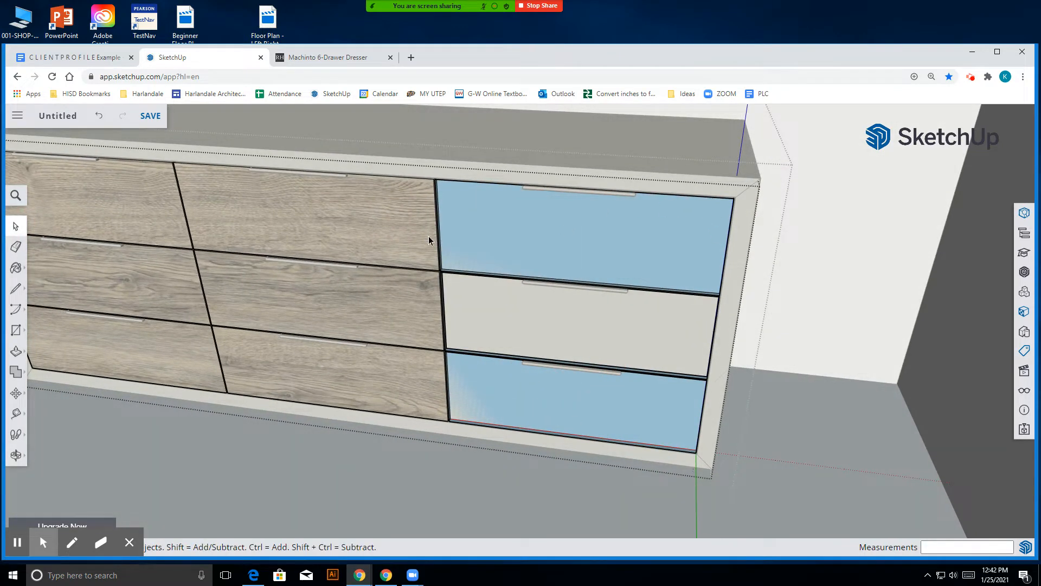
{"action": "left_click_drag", "start_coordinate": [753, 172], "coordinate": [496, 473]}
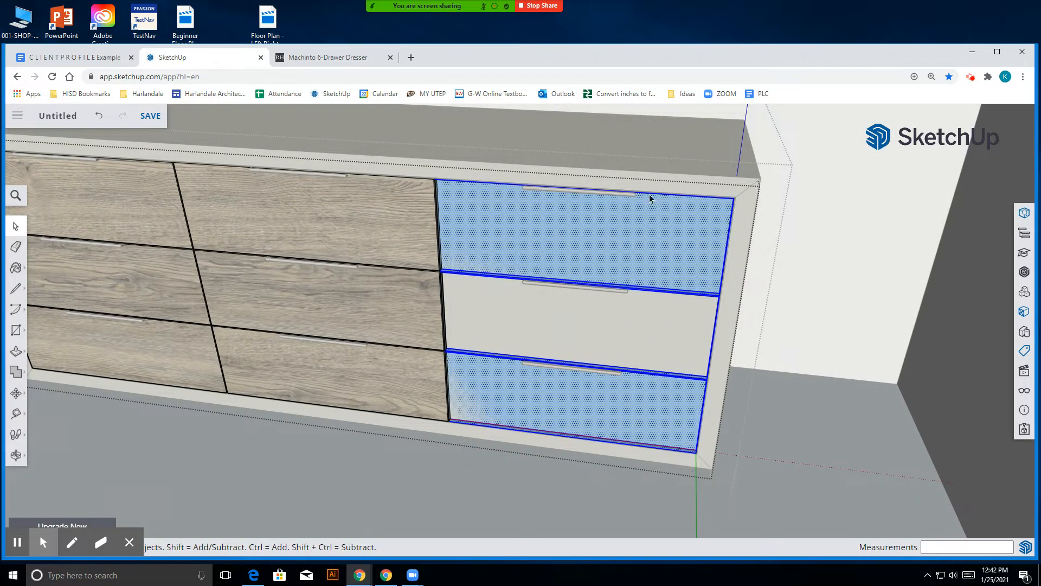
{"action": "key", "text": "Delete"}
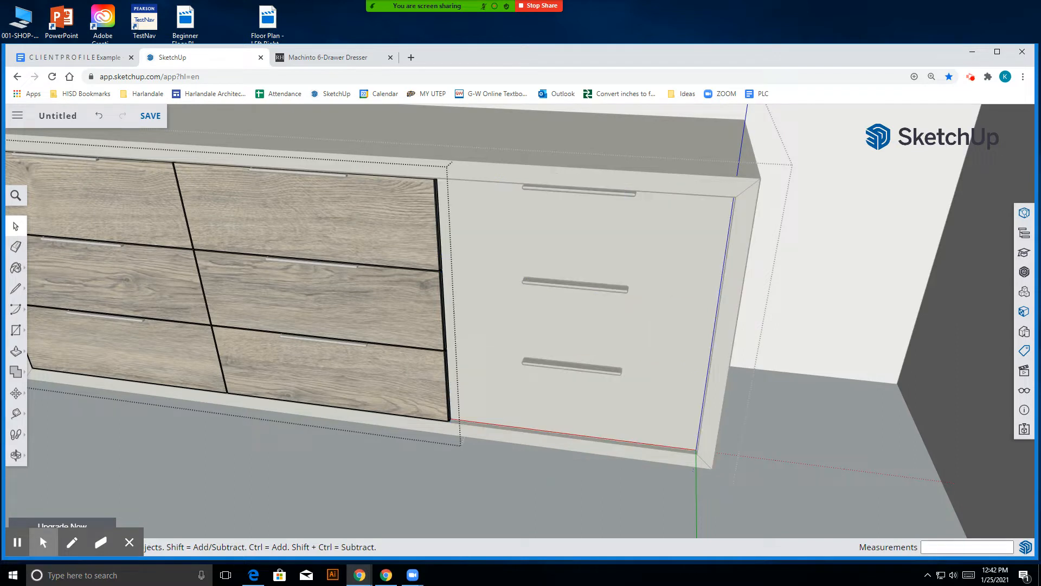
{"action": "left_click", "coordinate": [808, 357]}
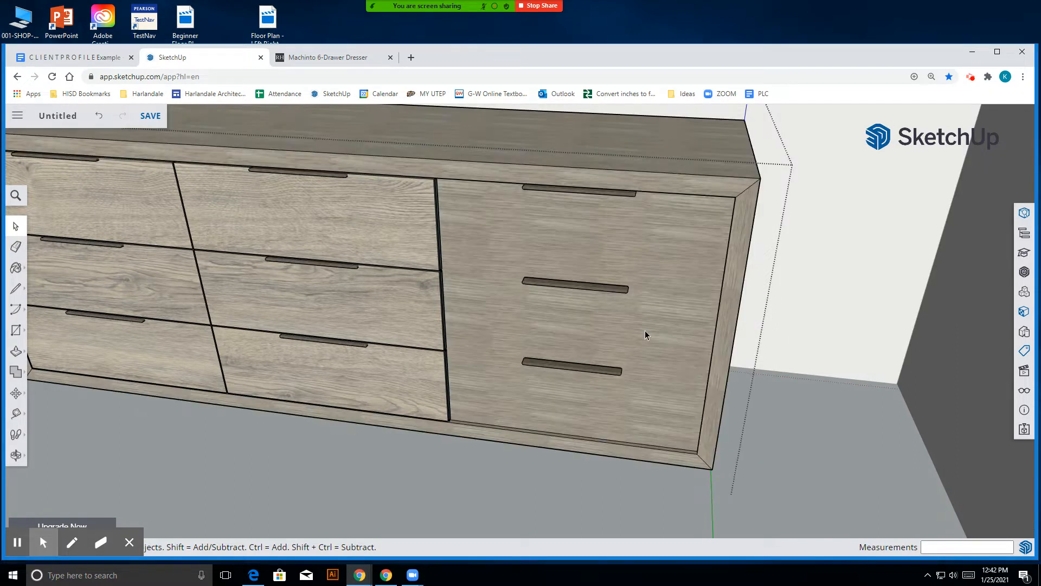
- Open the handle group, delete the three handles of the removed drawer column, and close the group
{"action": "left_click", "coordinate": [622, 323]}
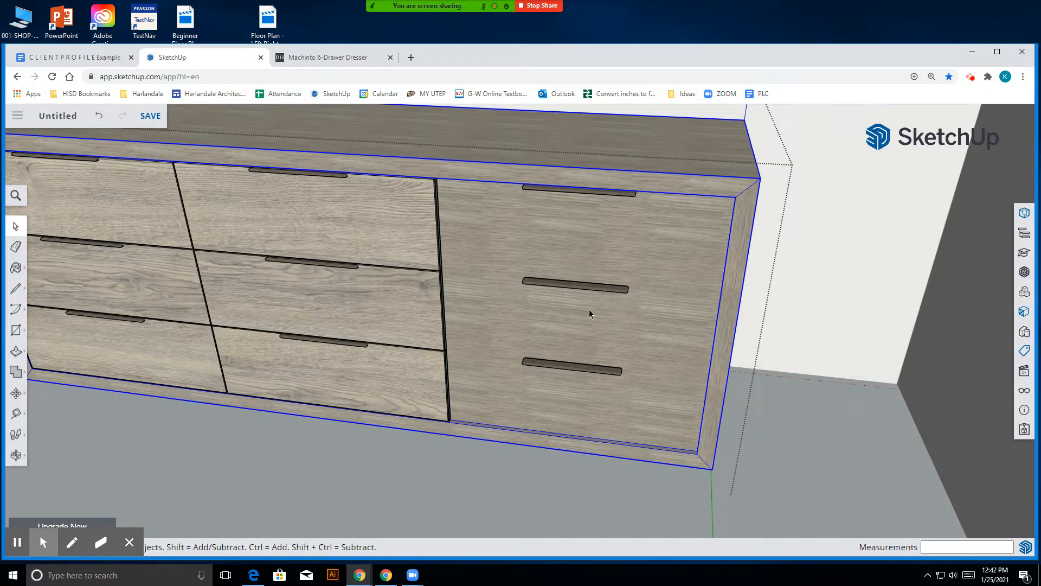
{"action": "scroll", "coordinate": [590, 310], "scroll_direction": "down", "scroll_amount": 3}
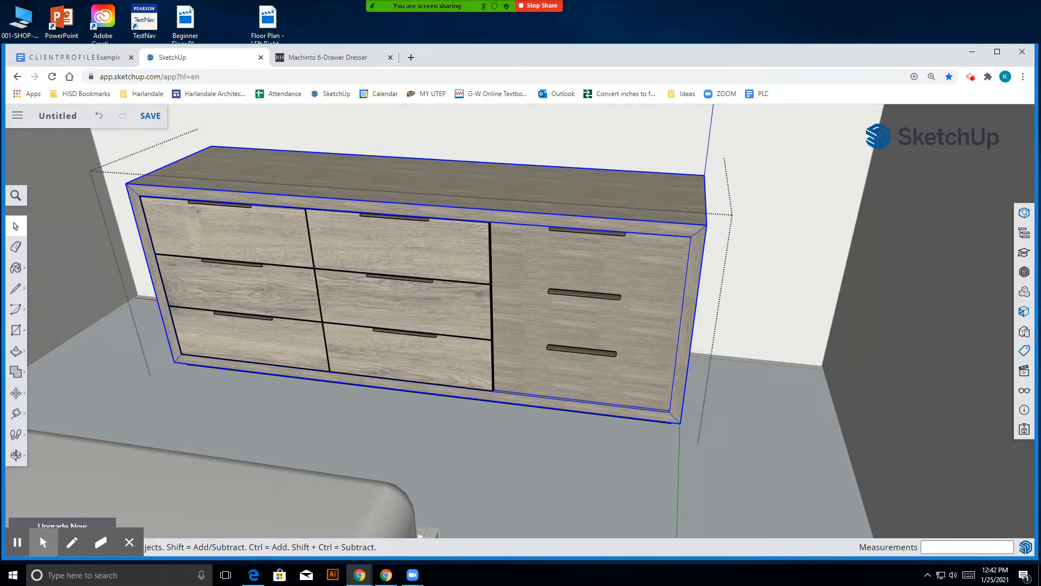
{"action": "double_click", "coordinate": [598, 235]}
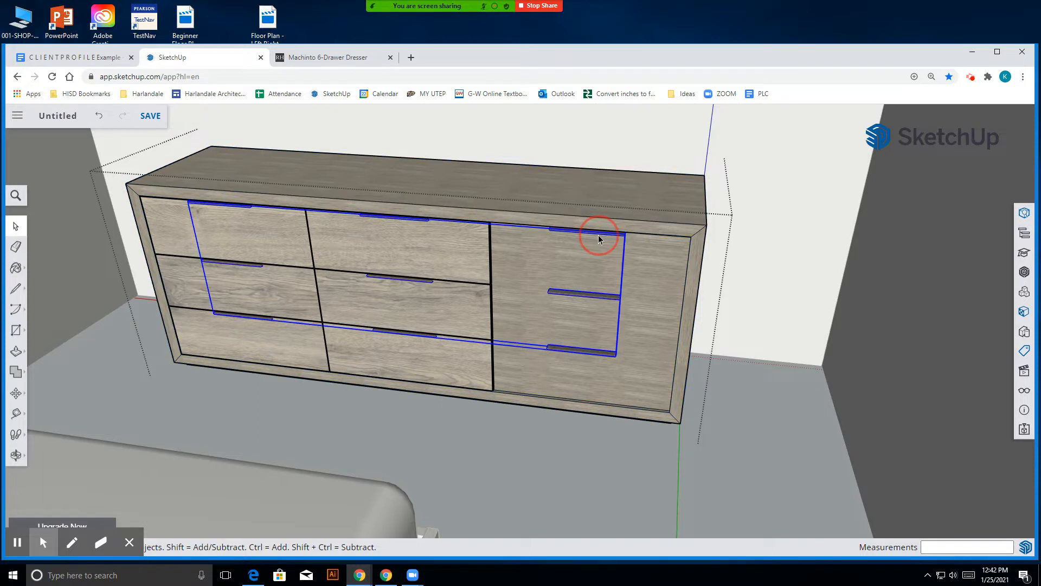
{"action": "left_click", "coordinate": [614, 235]}
{"action": "left_click_drag", "start_coordinate": [652, 214], "coordinate": [541, 404]}
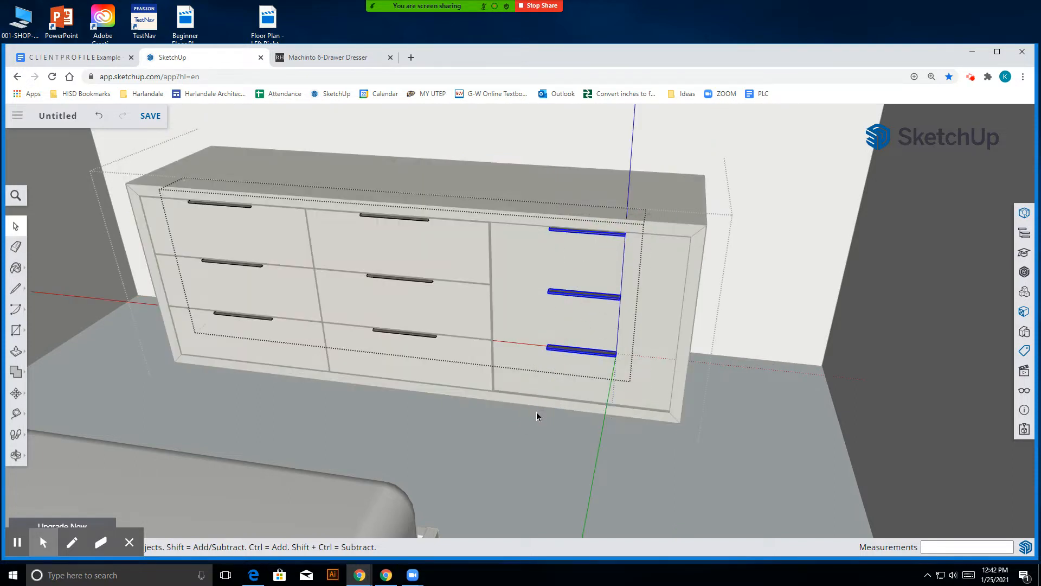
{"action": "key", "text": "Delete"}
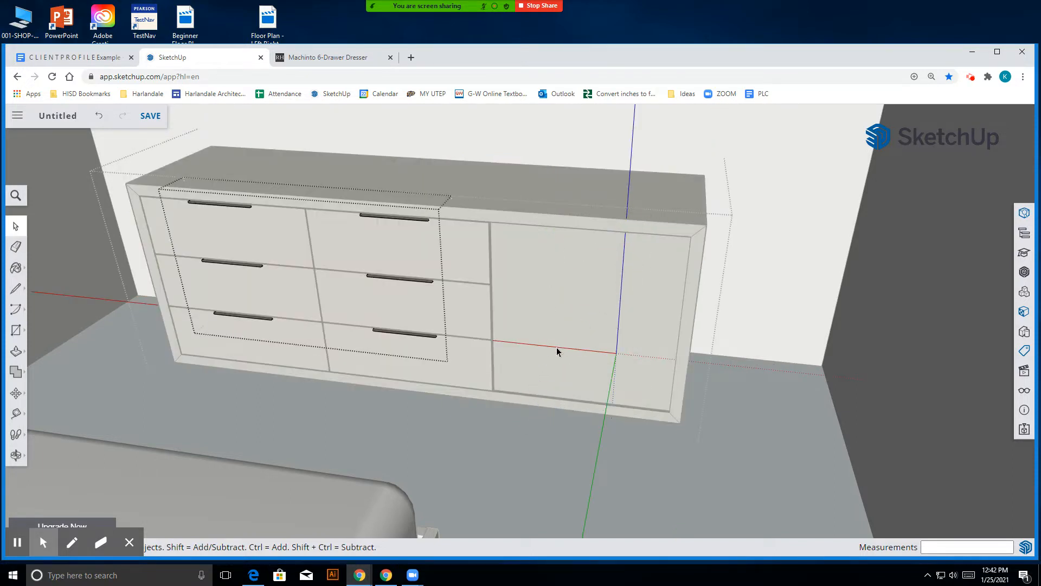
{"action": "left_click", "coordinate": [757, 340]}
- Open the dresser's outer case group for editing and select its recessed front panel
{"action": "left_click", "coordinate": [616, 300]}
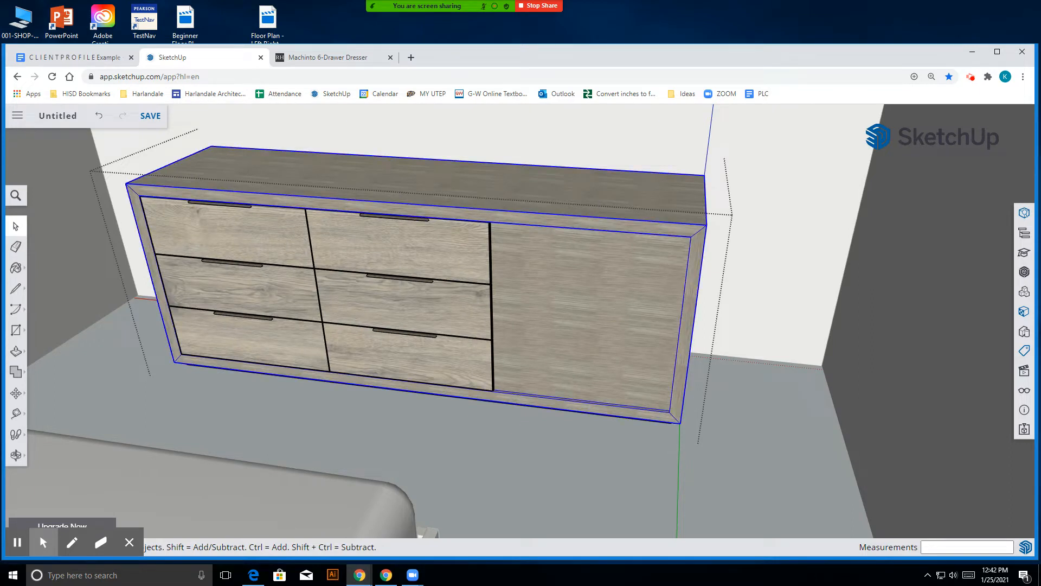
{"action": "double_click", "coordinate": [572, 278]}
{"action": "triple_click", "coordinate": [571, 285]}
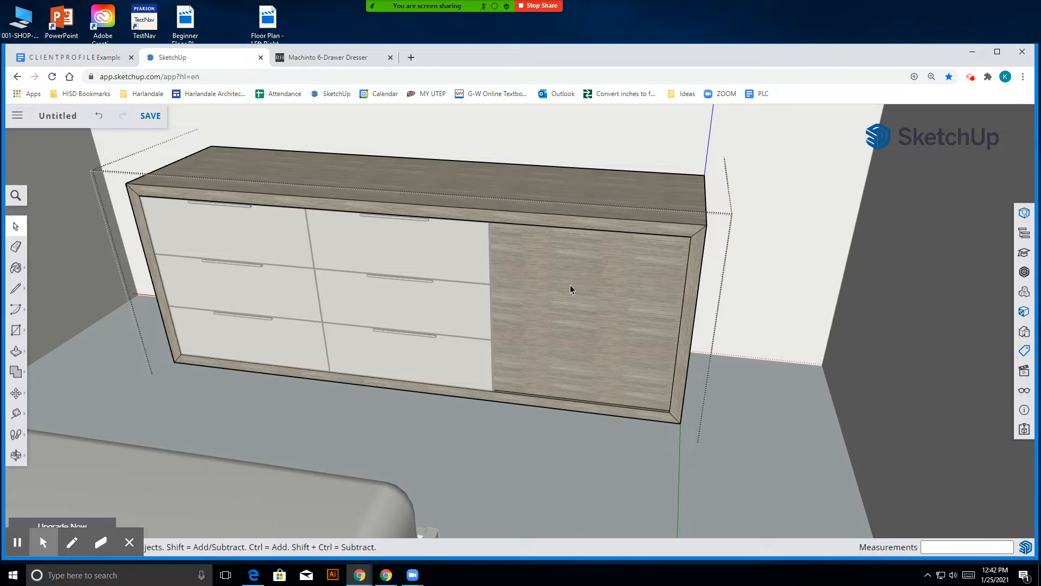
{"action": "double_click", "coordinate": [558, 286]}
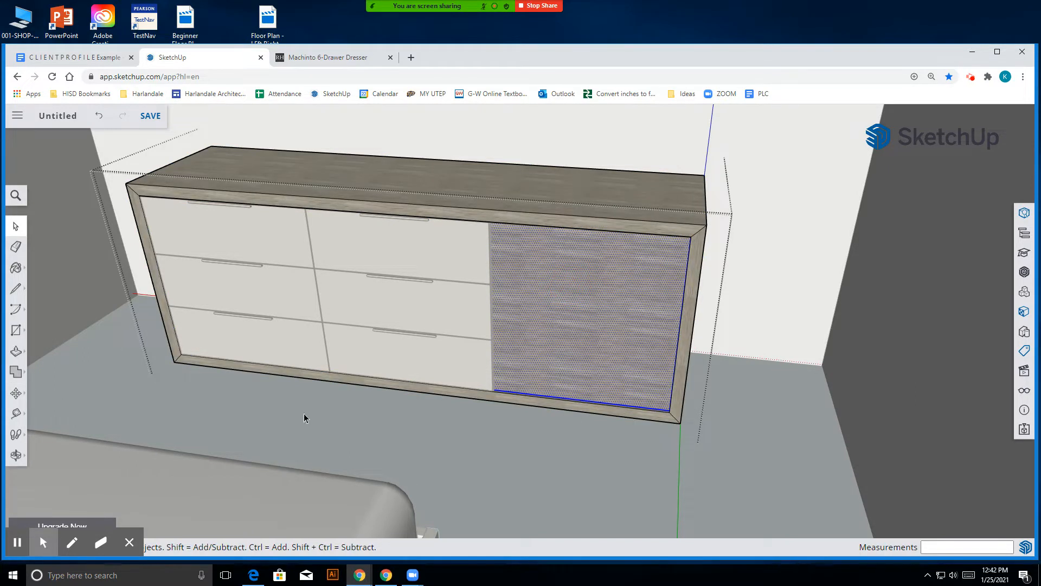
{"action": "triple_click", "coordinate": [644, 312]}
{"action": "left_click", "coordinate": [644, 312]}
{"action": "left_click", "coordinate": [15, 393]}
{"action": "left_click", "coordinate": [570, 362]}
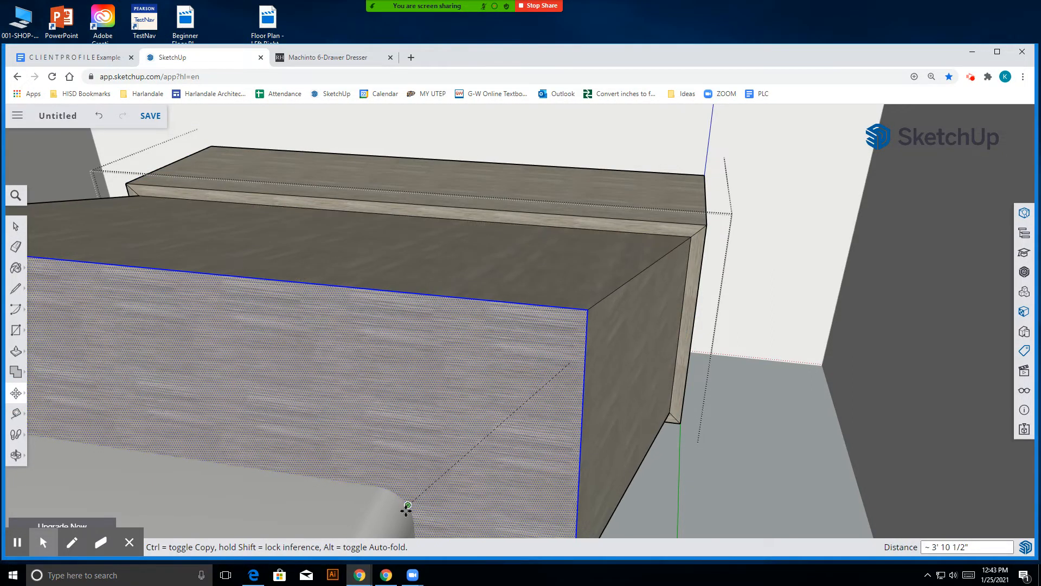
{"action": "key", "text": "Escape"}
{"action": "scroll", "coordinate": [658, 270], "scroll_direction": "up", "scroll_amount": 3}
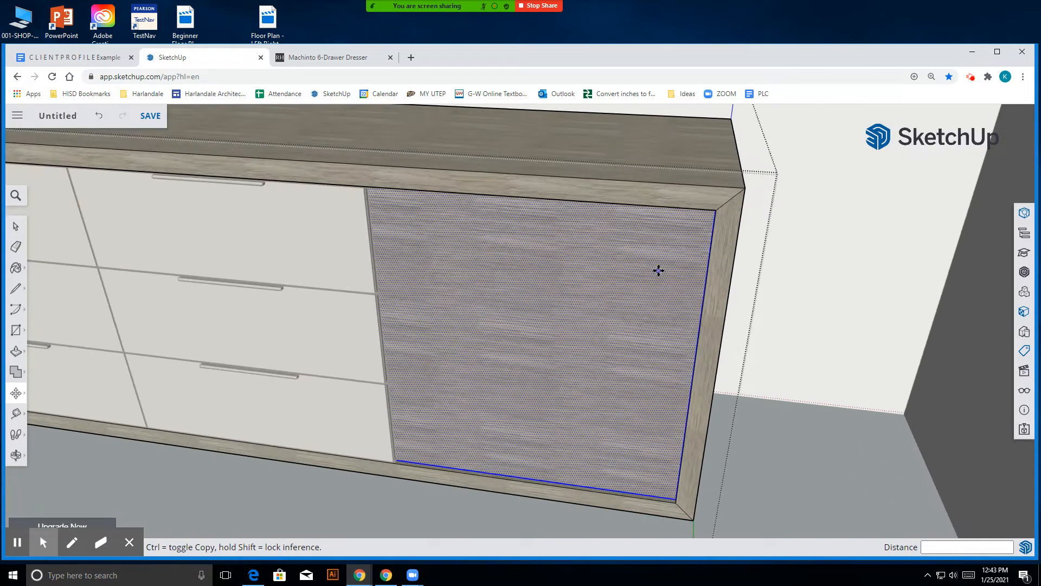
{"action": "scroll", "coordinate": [614, 330], "scroll_direction": "down", "scroll_amount": 3}
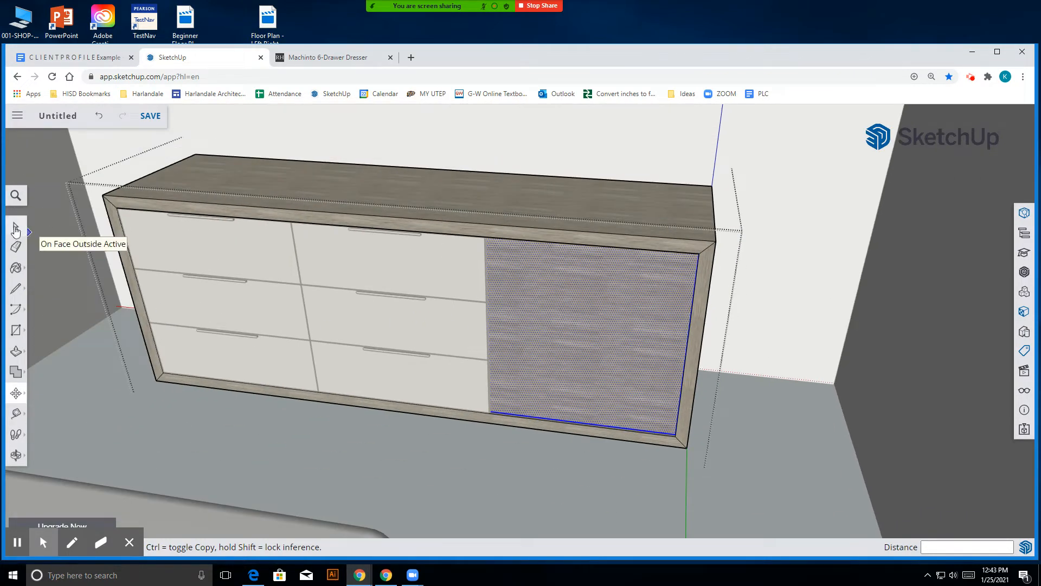
{"action": "left_click", "coordinate": [16, 288]}
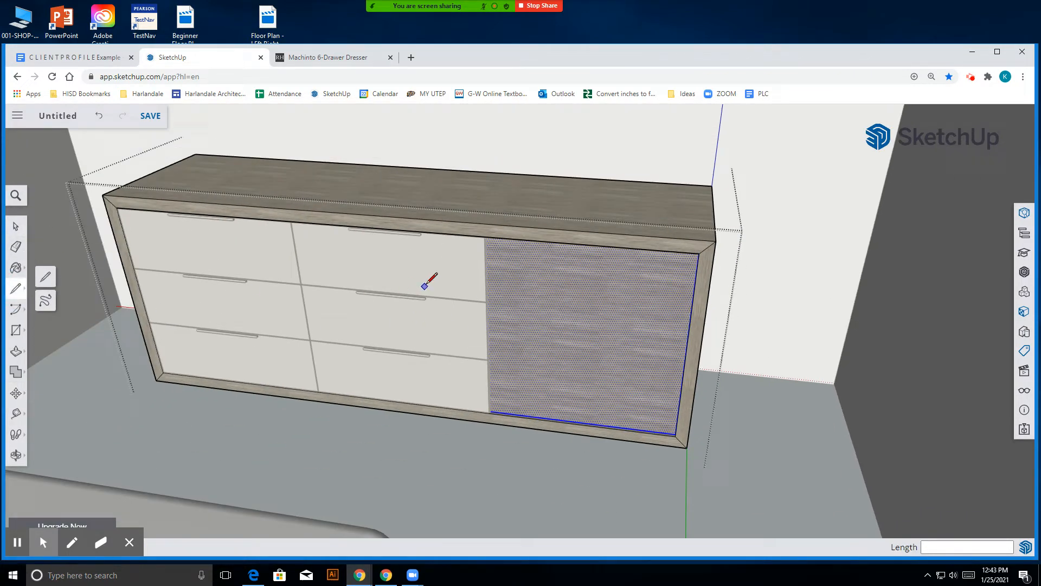
{"action": "left_click", "coordinate": [485, 237]}
{"action": "scroll", "coordinate": [497, 365], "scroll_direction": "up", "scroll_amount": 3}
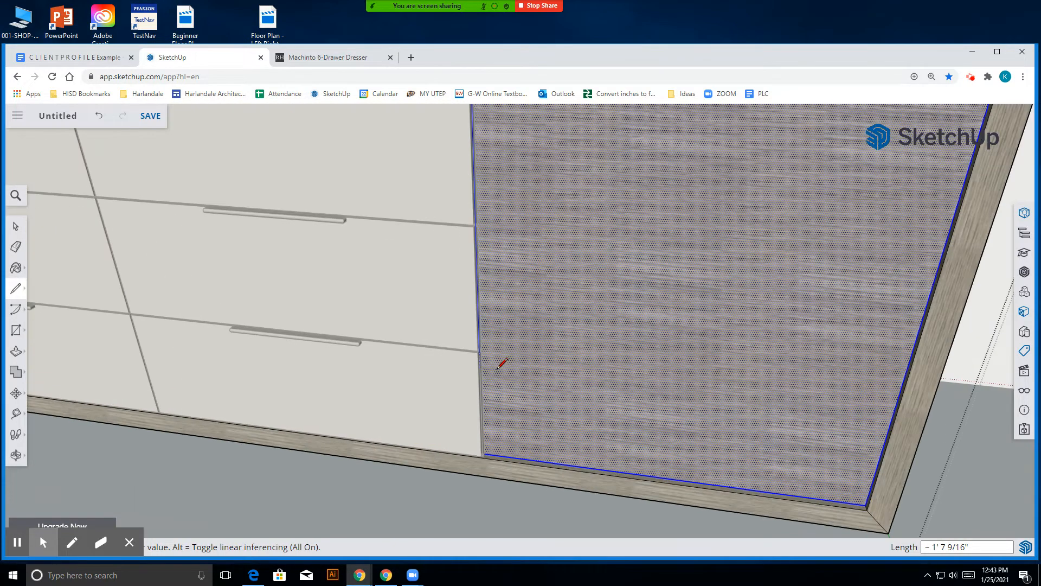
{"action": "scroll", "coordinate": [498, 367], "scroll_direction": "up", "scroll_amount": 3}
{"action": "key", "text": "Escape"}
- Draw a 1/8" vertical line on the recessed panel, from the lower corner beside the middle drawer column down to the panel's bottom edge
{"action": "scroll", "coordinate": [505, 465], "scroll_direction": "up", "scroll_amount": 7}
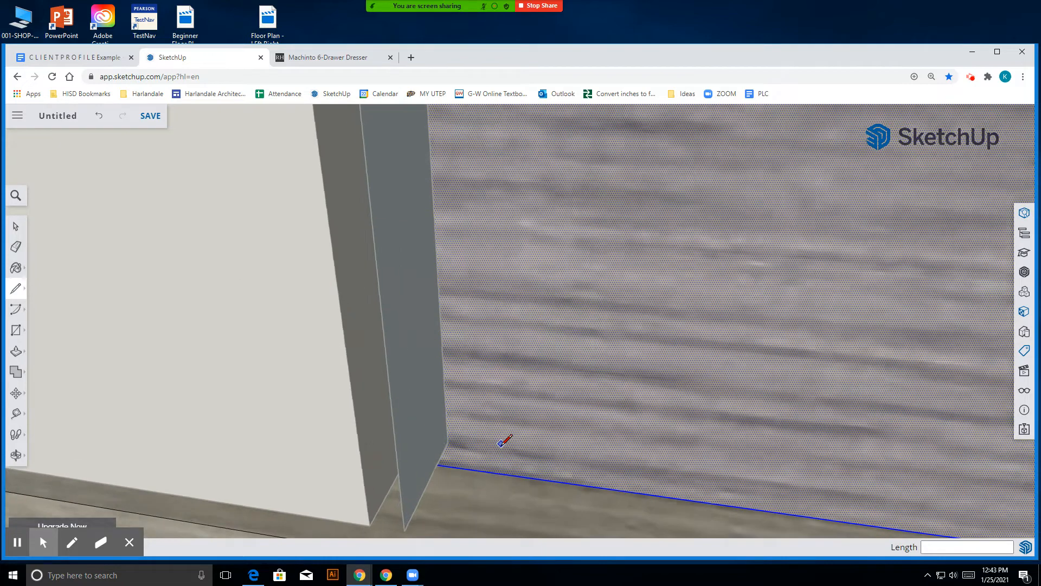
{"action": "scroll", "coordinate": [504, 442], "scroll_direction": "down", "scroll_amount": 2}
{"action": "left_click", "coordinate": [16, 455]}
{"action": "left_click", "coordinate": [466, 479]}
{"action": "left_click_drag", "start_coordinate": [466, 478], "coordinate": [603, 268]}
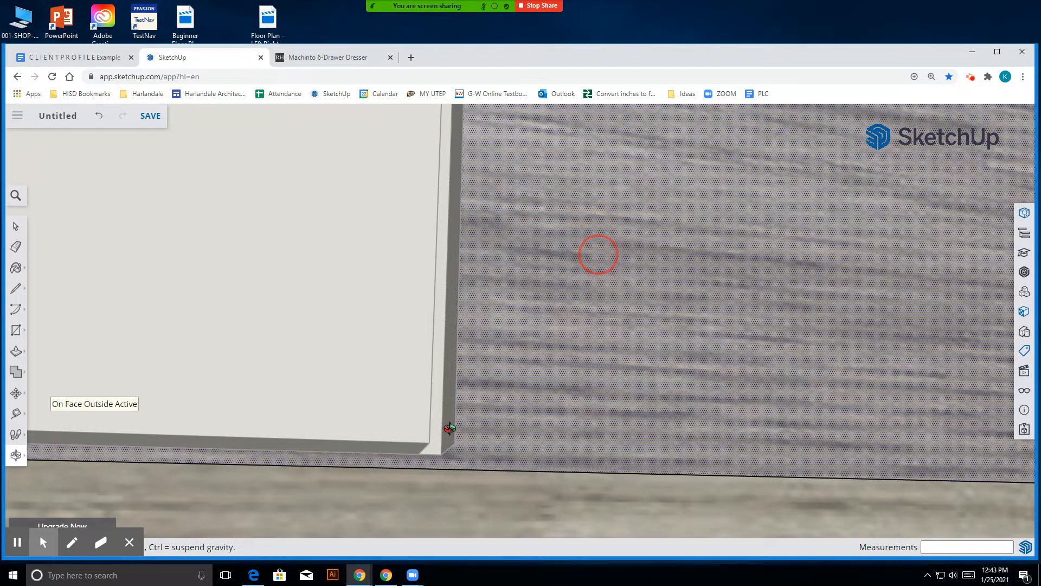
{"action": "left_click_drag", "start_coordinate": [599, 255], "coordinate": [449, 429]}
{"action": "left_click_drag", "start_coordinate": [549, 425], "coordinate": [695, 350]}
{"action": "scroll", "coordinate": [575, 449], "scroll_direction": "down", "scroll_amount": 4}
{"action": "scroll", "coordinate": [567, 325], "scroll_direction": "up", "scroll_amount": 10}
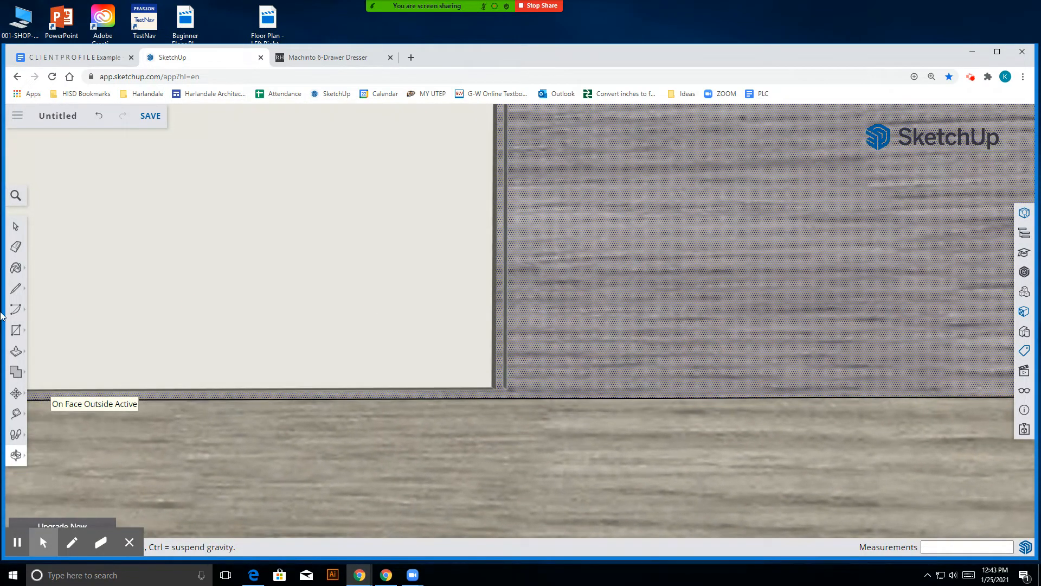
{"action": "left_click", "coordinate": [16, 288]}
{"action": "scroll", "coordinate": [534, 396], "scroll_direction": "up", "scroll_amount": 5}
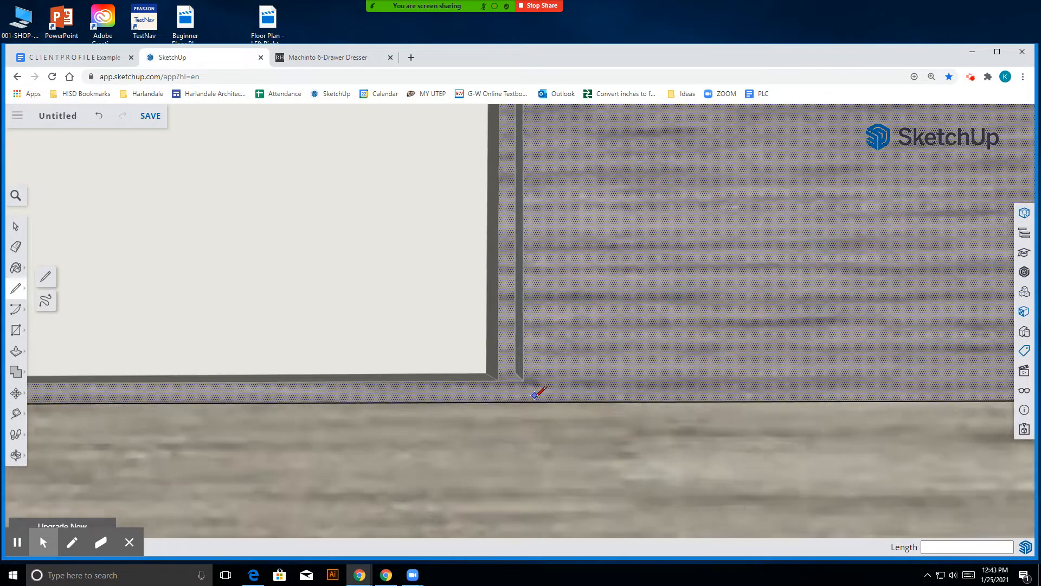
{"action": "scroll", "coordinate": [535, 396], "scroll_direction": "up", "scroll_amount": 3}
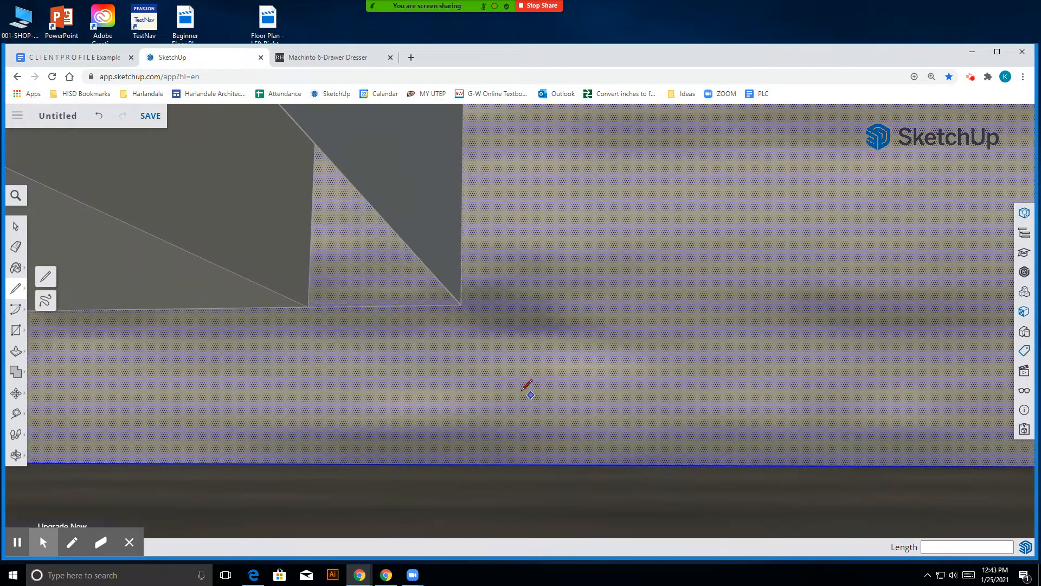
{"action": "left_click", "coordinate": [461, 304]}
{"action": "left_click", "coordinate": [459, 464]}
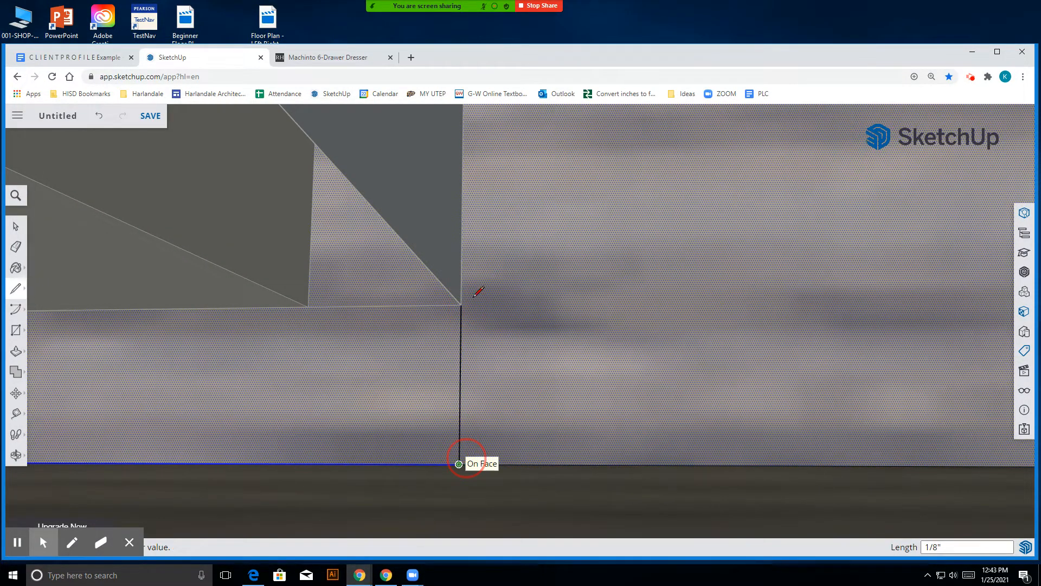
{"action": "key", "text": "Escape"}
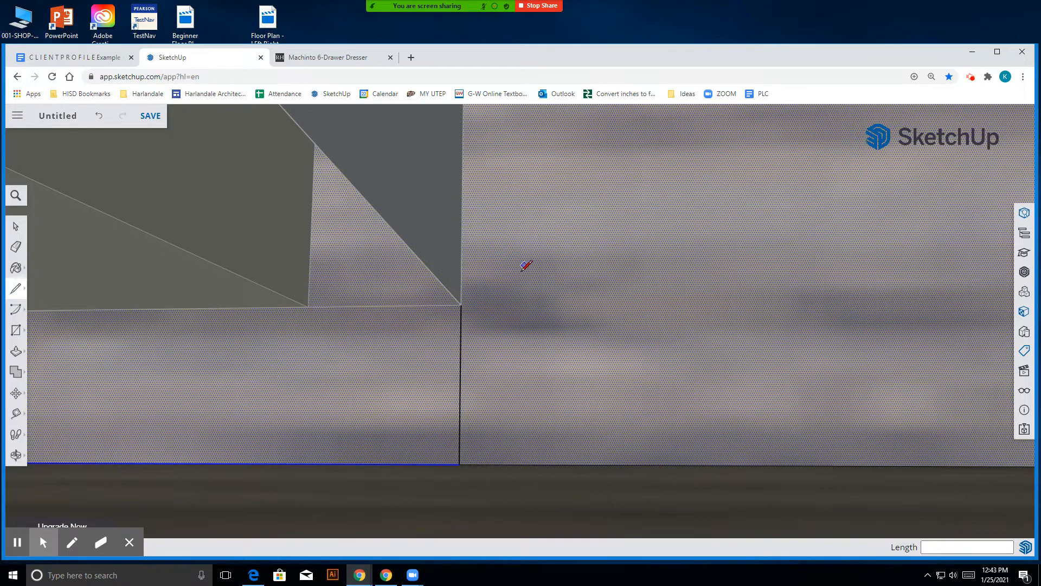
{"action": "left_click", "coordinate": [461, 305]}
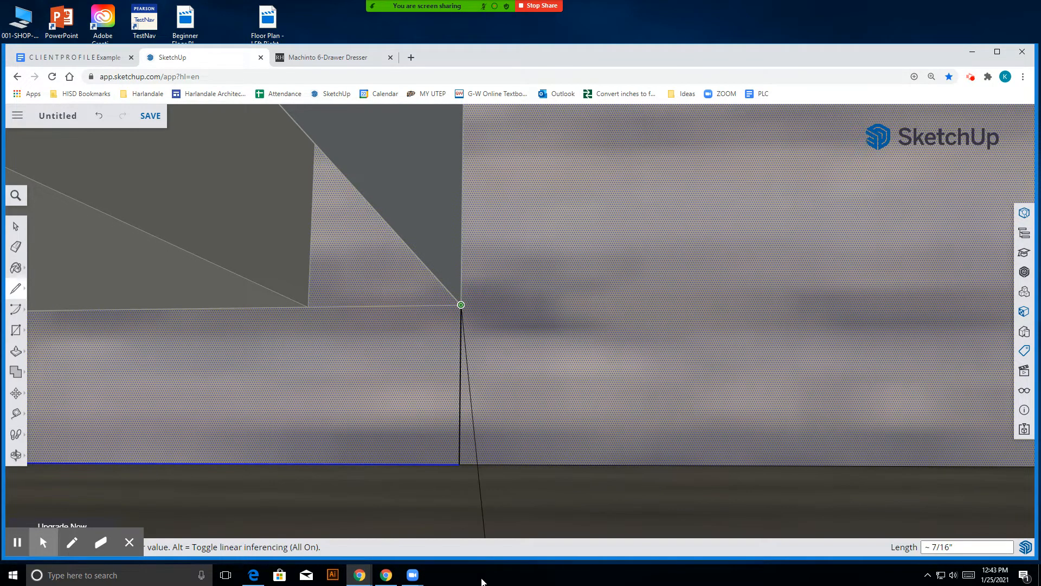
{"action": "scroll", "coordinate": [477, 347], "scroll_direction": "up", "scroll_amount": 5}
{"action": "scroll", "coordinate": [490, 383], "scroll_direction": "down", "scroll_amount": 8}
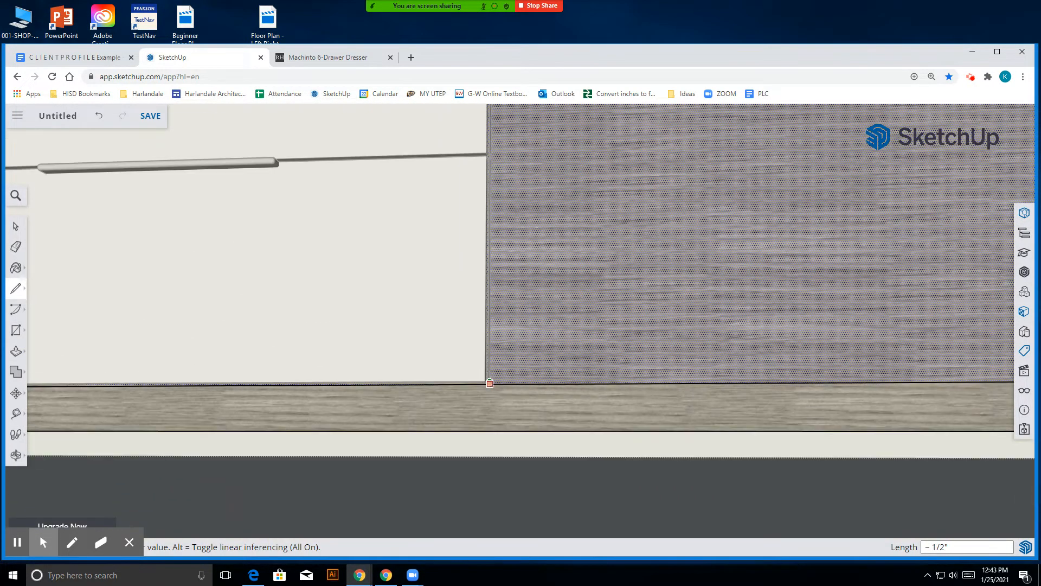
{"action": "scroll", "coordinate": [507, 106], "scroll_direction": "up", "scroll_amount": 3}
{"action": "scroll", "coordinate": [487, 344], "scroll_direction": "down", "scroll_amount": 3}
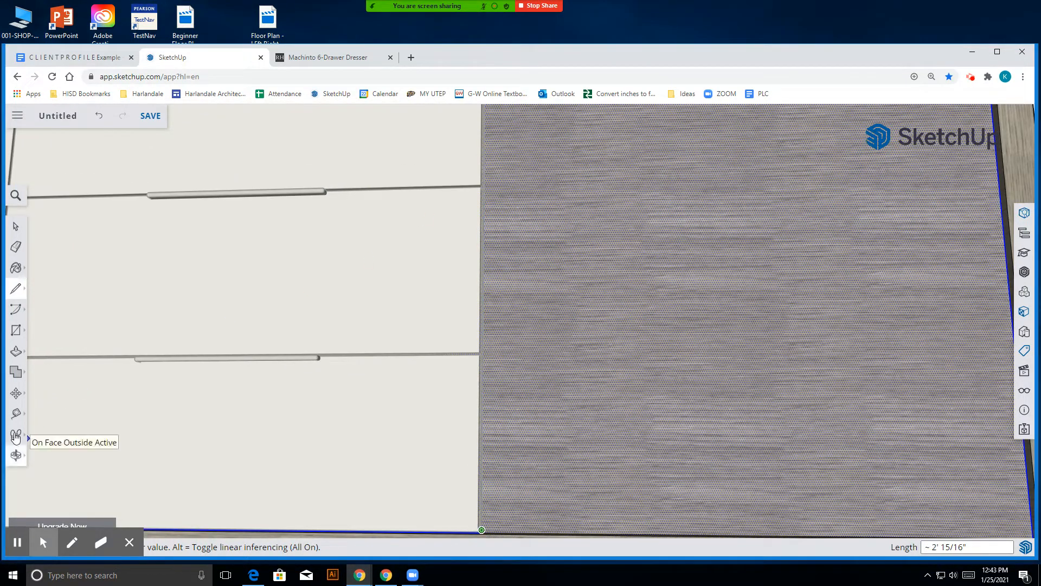
{"action": "left_click", "coordinate": [16, 393]}
- Split the recessed panel with a 2' 3 1/2" vertical line from its top edge to the short line's upper end, beside the remaining drawers
{"action": "left_click", "coordinate": [12, 456]}
{"action": "left_click", "coordinate": [65, 432]}
{"action": "left_click_drag", "start_coordinate": [519, 158], "coordinate": [514, 367]}
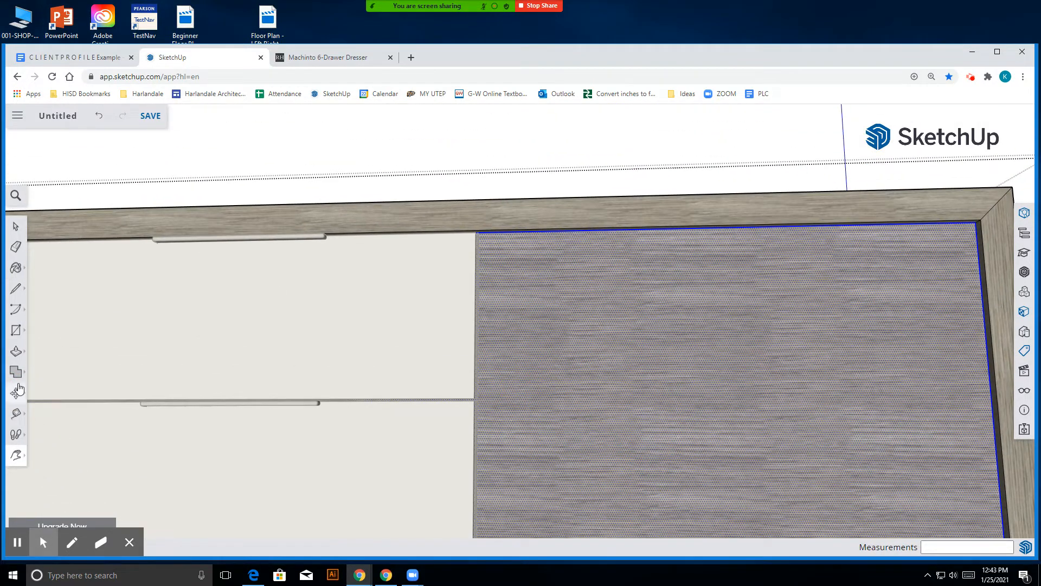
{"action": "left_click", "coordinate": [17, 293]}
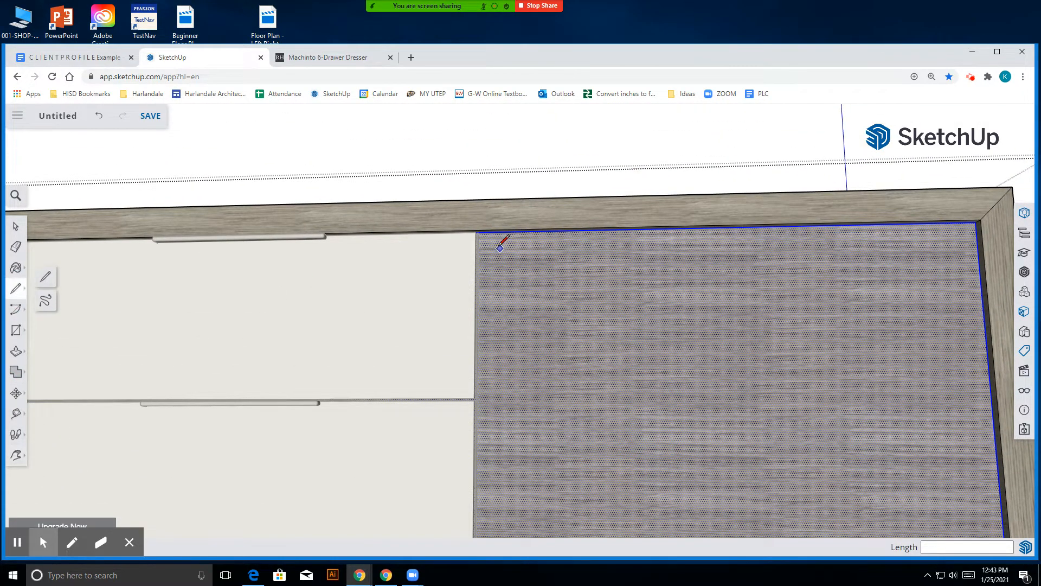
{"action": "scroll", "coordinate": [482, 233], "scroll_direction": "up", "scroll_amount": 5}
{"action": "left_click", "coordinate": [422, 182]}
{"action": "scroll", "coordinate": [415, 188], "scroll_direction": "down", "scroll_amount": 3}
{"action": "scroll", "coordinate": [420, 227], "scroll_direction": "down", "scroll_amount": 4}
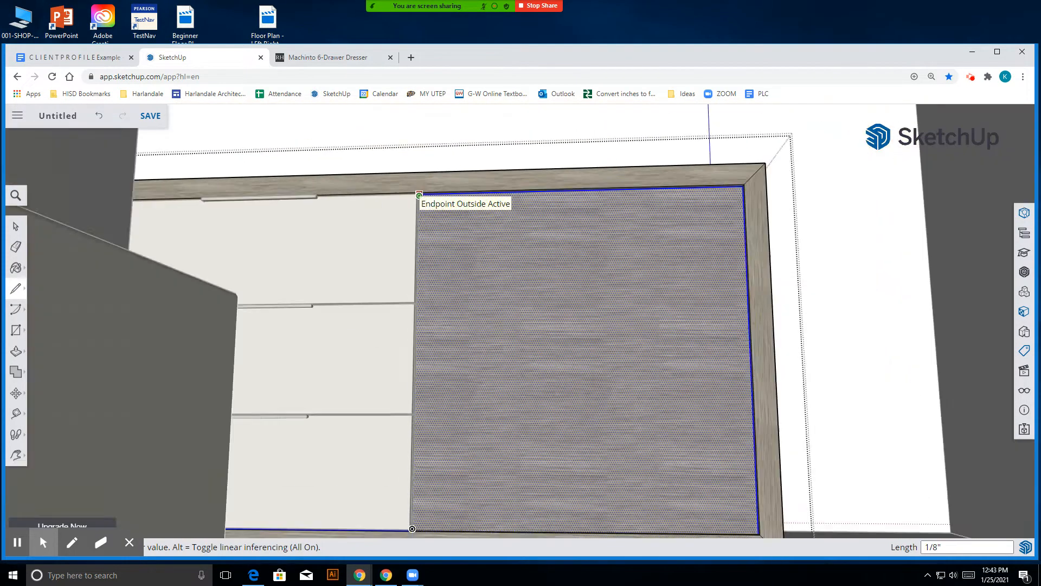
{"action": "scroll", "coordinate": [428, 433], "scroll_direction": "up", "scroll_amount": 4}
{"action": "scroll", "coordinate": [429, 449], "scroll_direction": "up", "scroll_amount": 3}
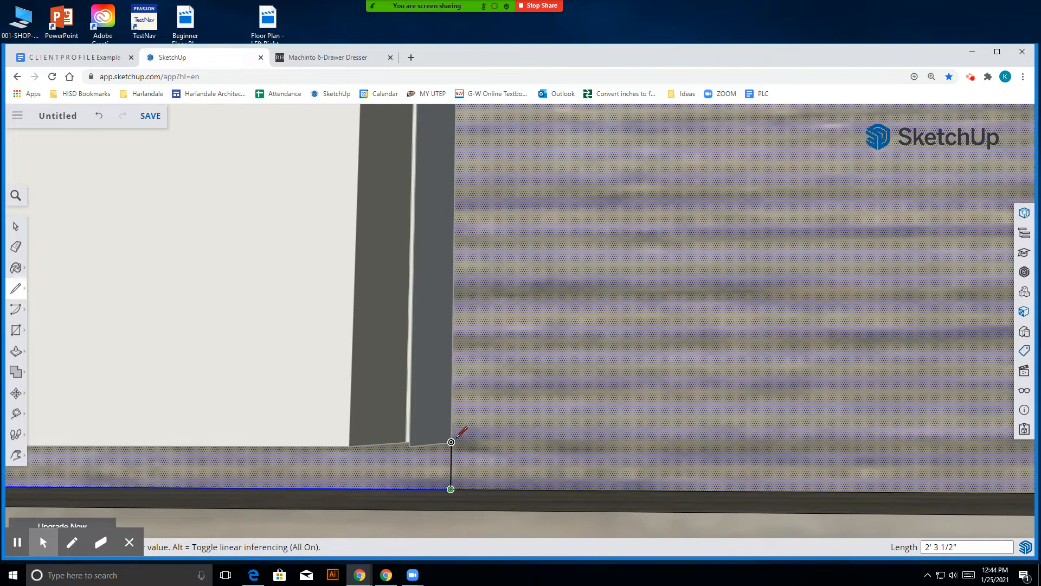
{"action": "scroll", "coordinate": [399, 462], "scroll_direction": "down", "scroll_amount": 6}
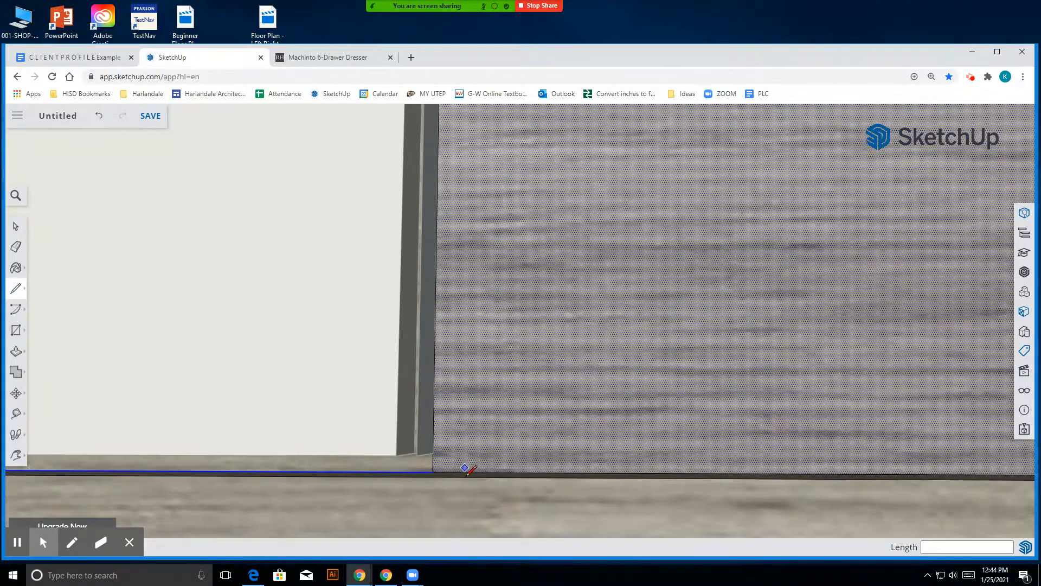
- Delete the section of the recessed front panel that lies to the right of the split line
{"action": "scroll", "coordinate": [463, 472], "scroll_direction": "up", "scroll_amount": 4}
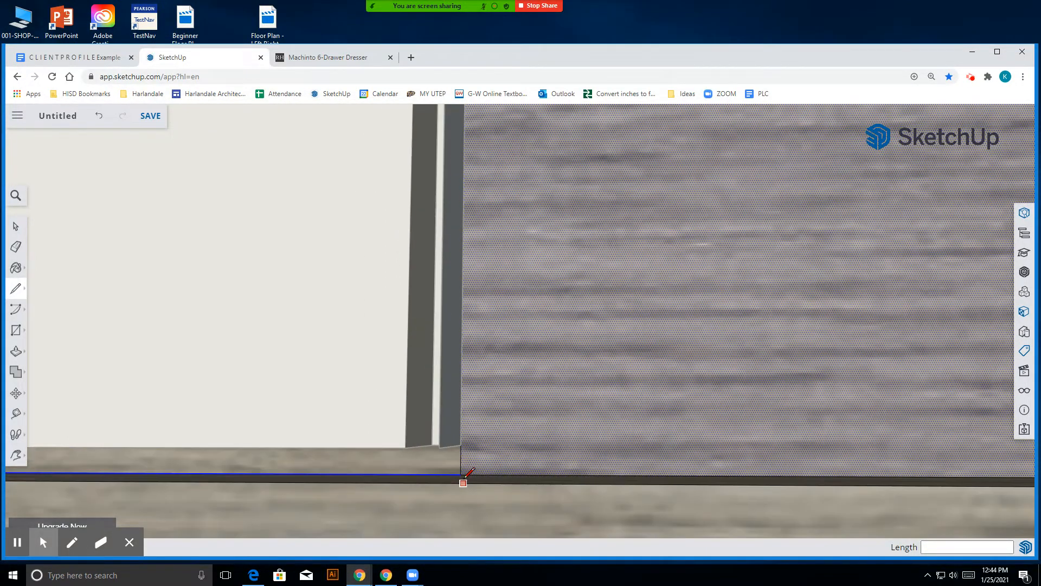
{"action": "scroll", "coordinate": [457, 472], "scroll_direction": "up", "scroll_amount": 3}
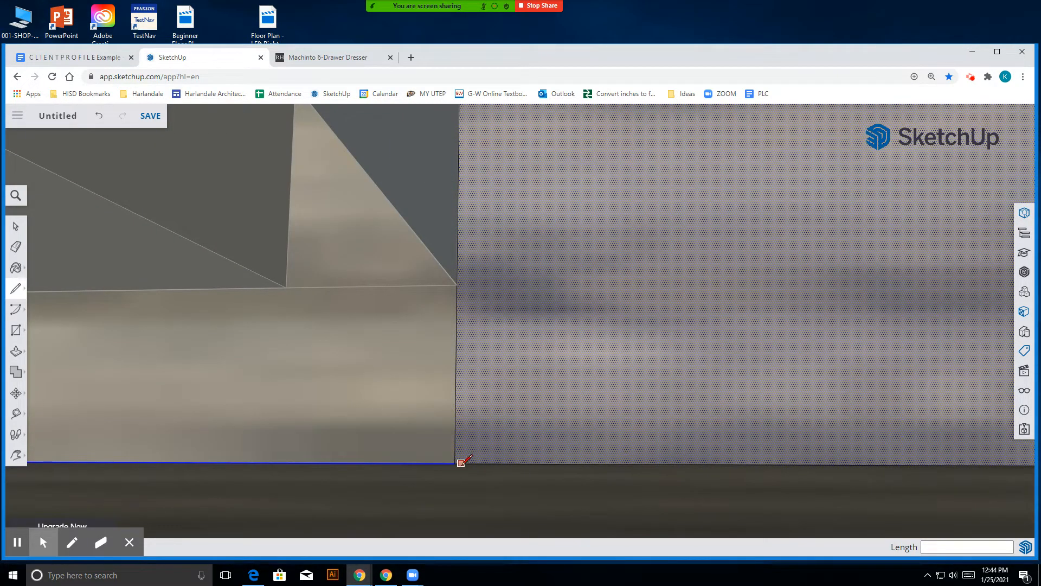
{"action": "scroll", "coordinate": [467, 494], "scroll_direction": "up", "scroll_amount": 5}
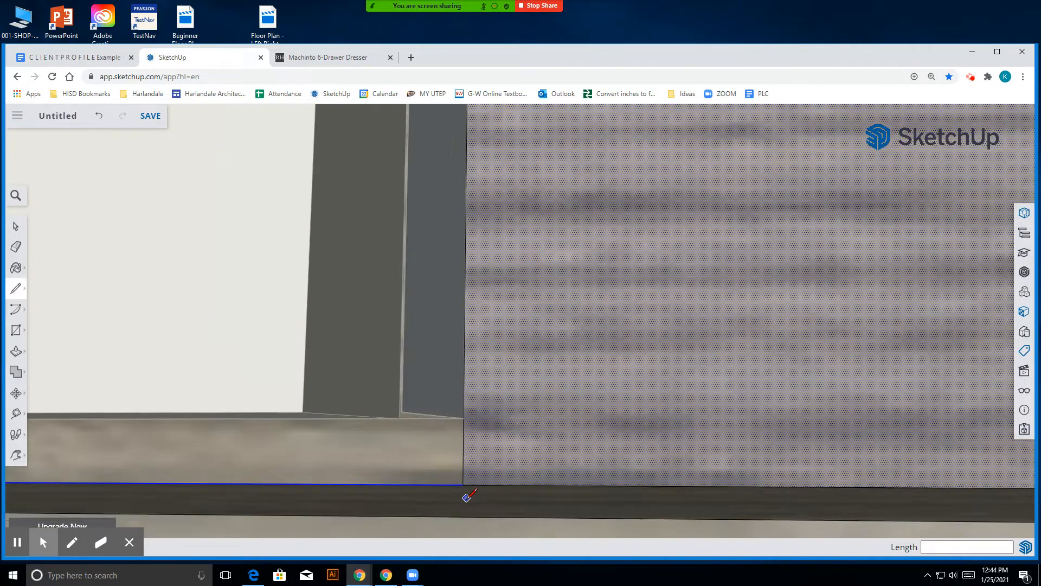
{"action": "scroll", "coordinate": [470, 495], "scroll_direction": "down", "scroll_amount": 8}
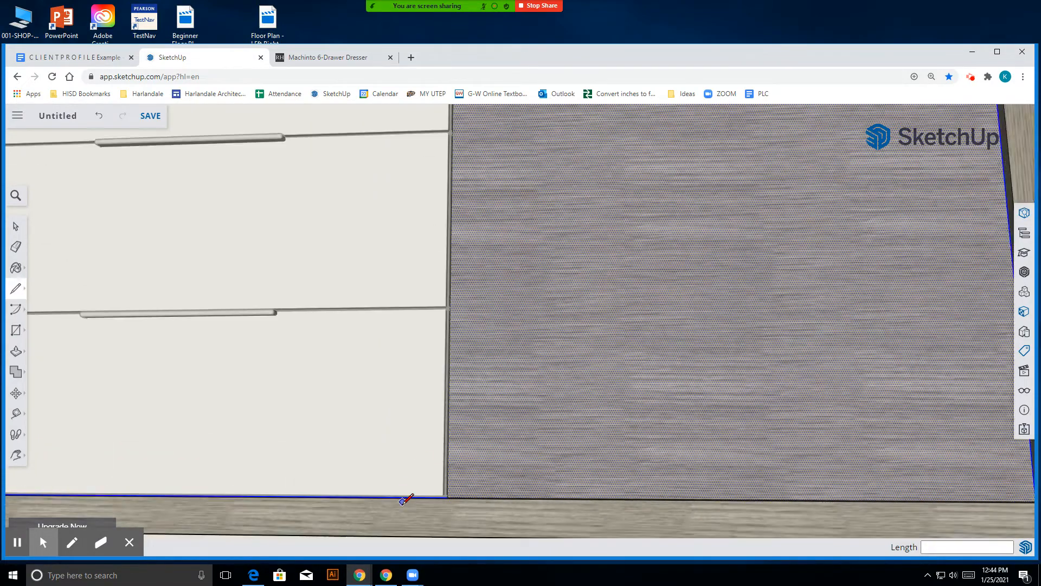
{"action": "scroll", "coordinate": [456, 193], "scroll_direction": "up", "scroll_amount": 8}
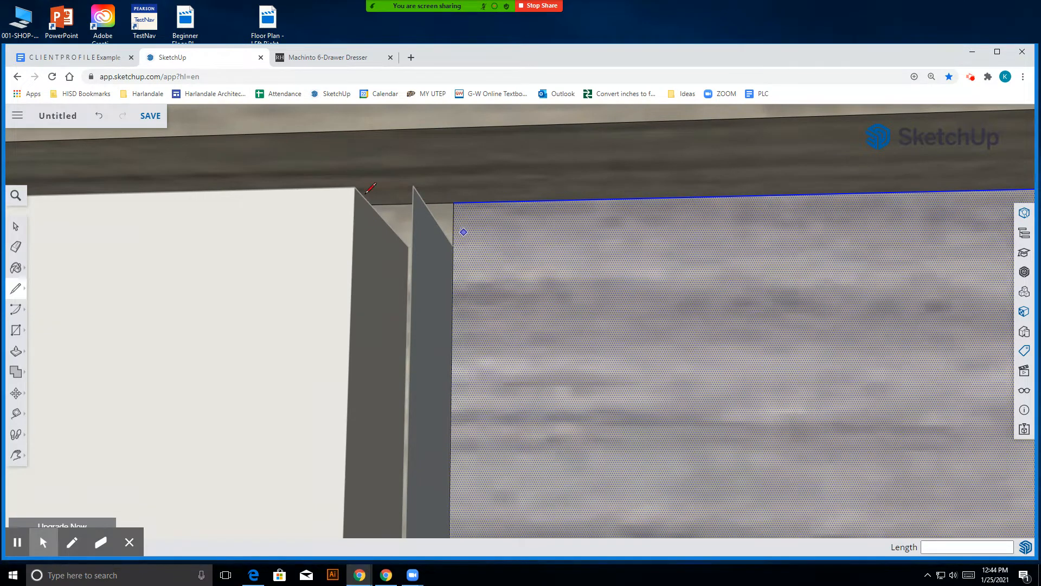
{"action": "scroll", "coordinate": [437, 266], "scroll_direction": "down", "scroll_amount": 10}
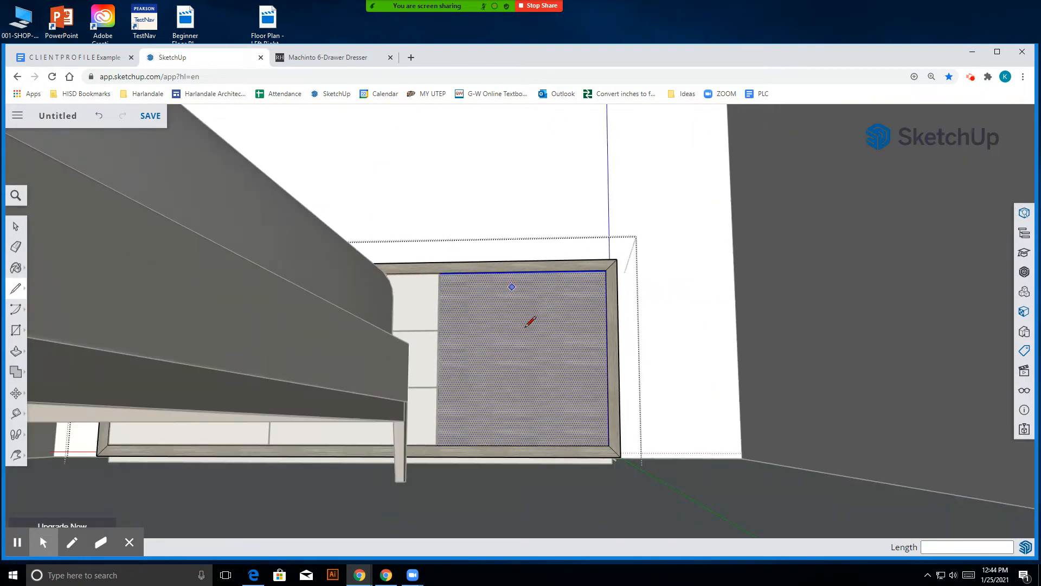
{"action": "scroll", "coordinate": [477, 415], "scroll_direction": "up", "scroll_amount": 3}
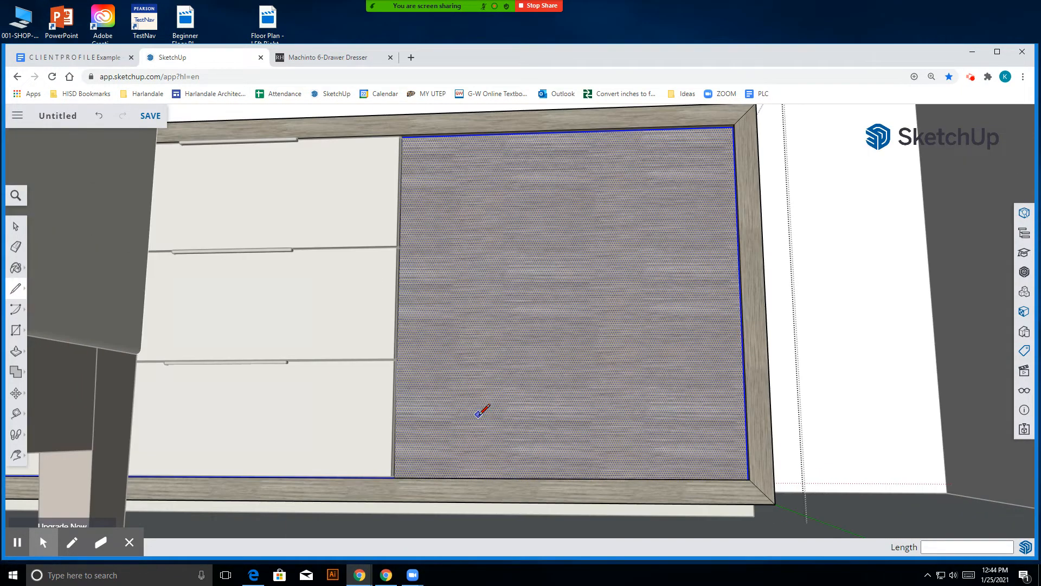
{"action": "left_click", "coordinate": [15, 226]}
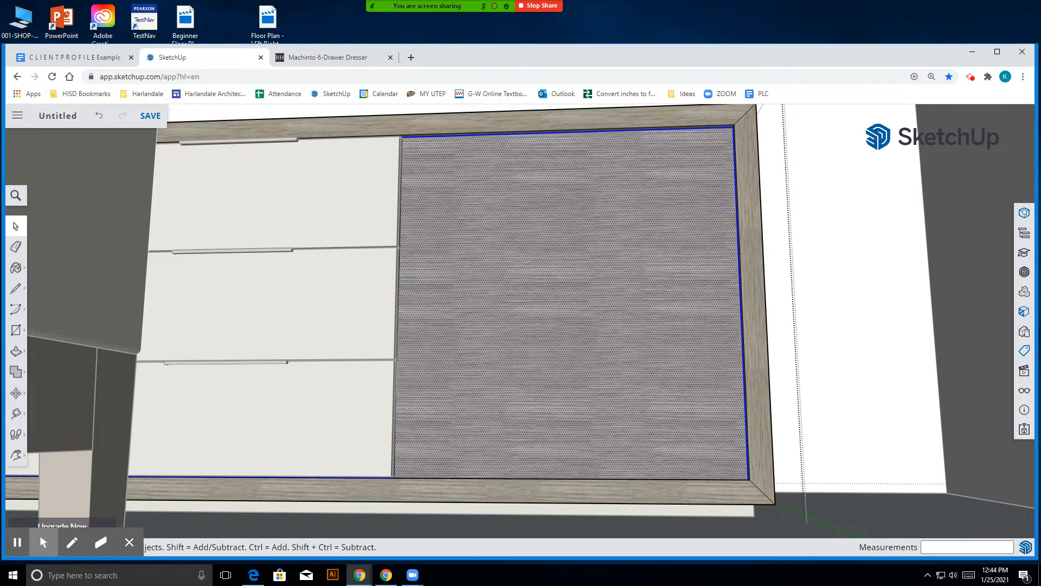
{"action": "left_click", "coordinate": [519, 276]}
{"action": "key", "text": "Delete"}
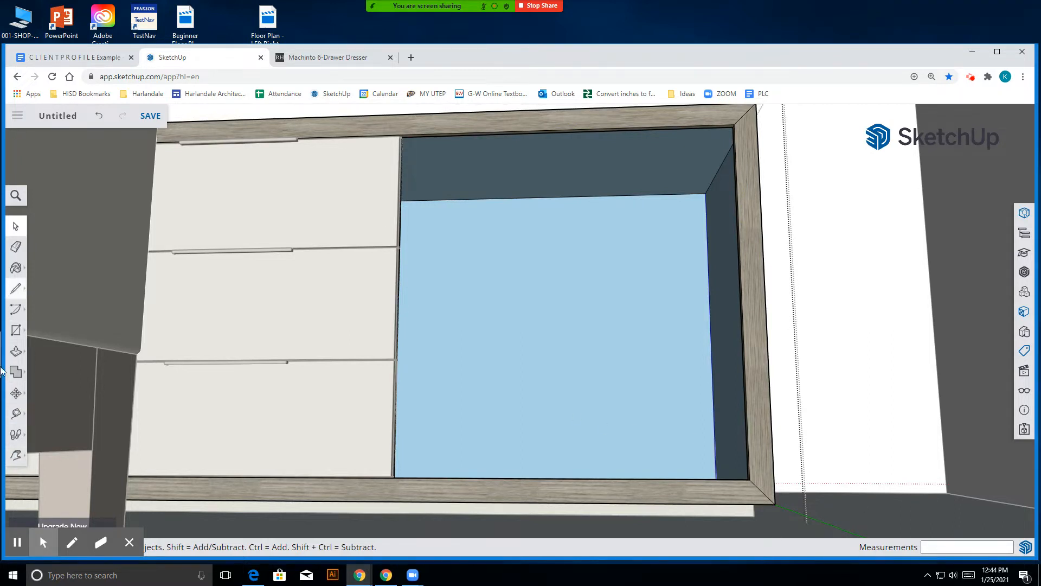
- Close the outer case group and select the whole case within the dresser
{"action": "left_click", "coordinate": [18, 454]}
{"action": "left_click", "coordinate": [48, 503]}
{"action": "left_click_drag", "start_coordinate": [691, 327], "coordinate": [658, 379]}
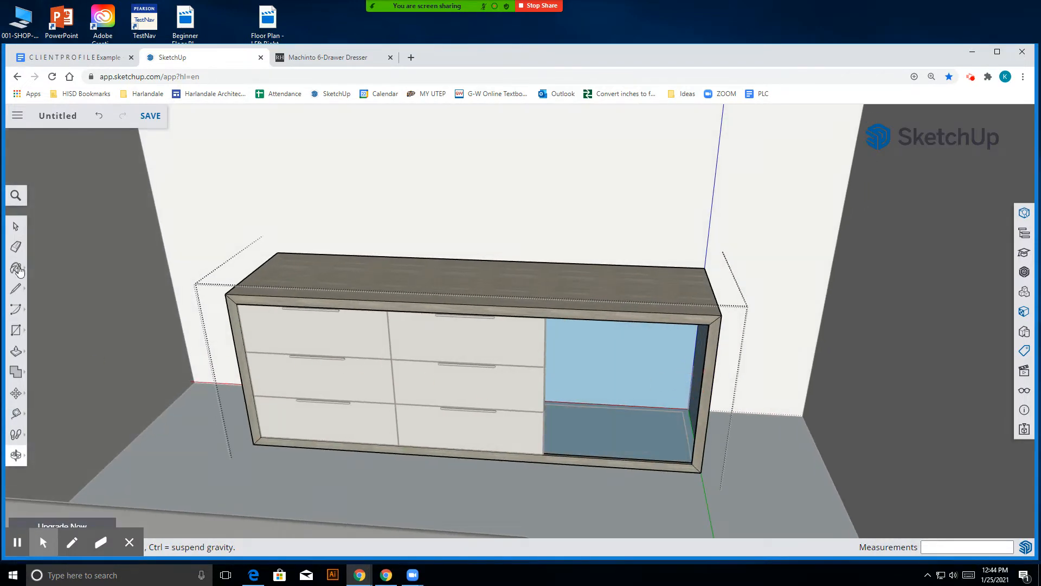
{"action": "left_click", "coordinate": [16, 226]}
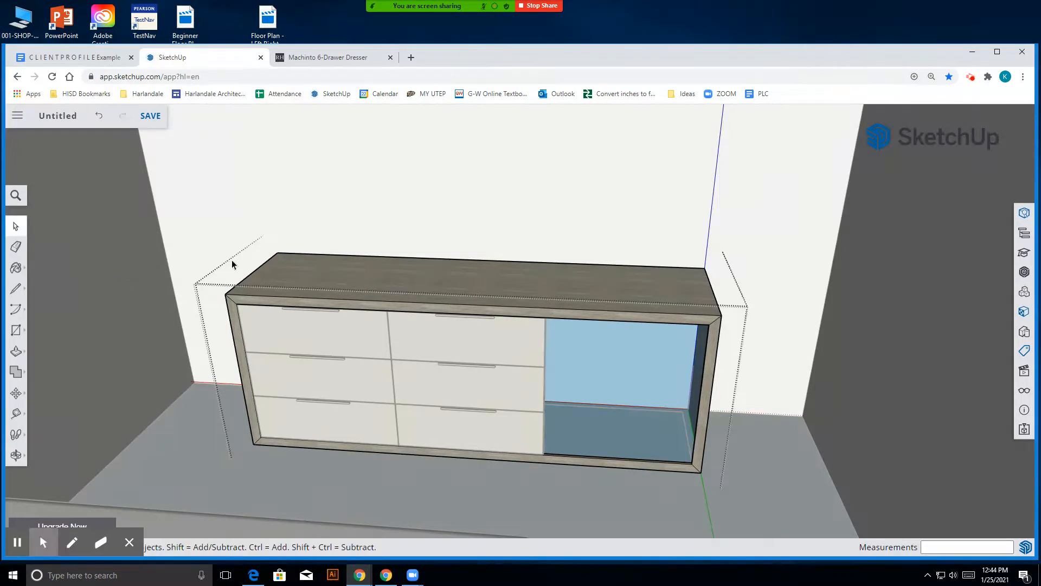
{"action": "left_click", "coordinate": [586, 293]}
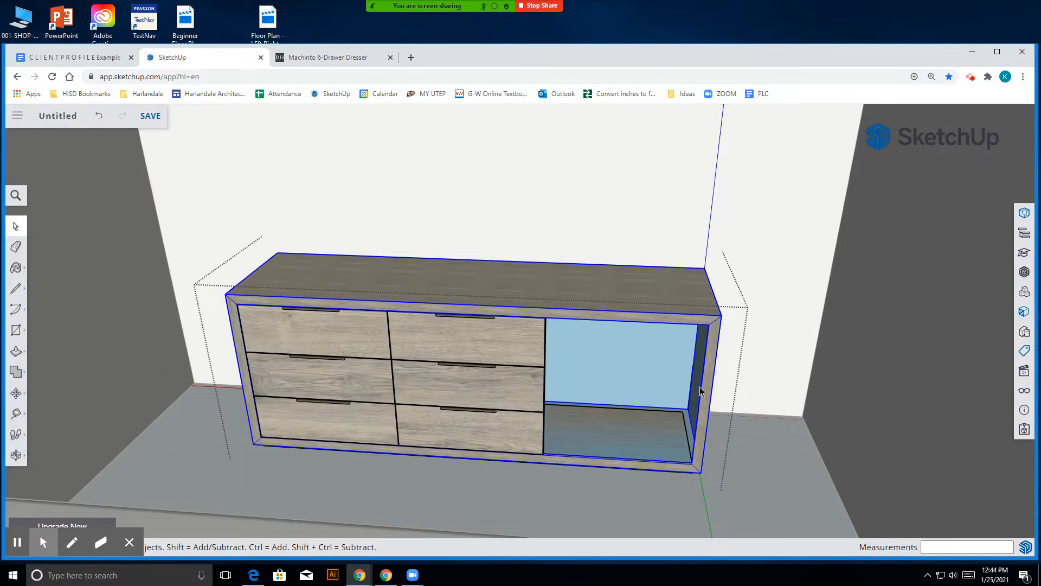
{"action": "scroll", "coordinate": [356, 377], "scroll_direction": "up", "scroll_amount": 3}
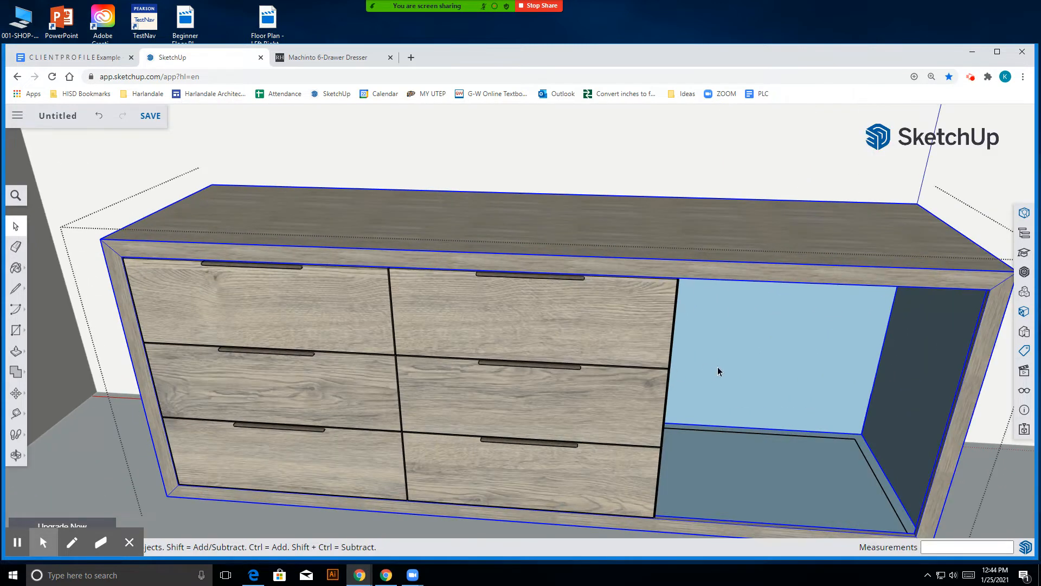
{"action": "scroll", "coordinate": [718, 371], "scroll_direction": "down", "scroll_amount": 2}
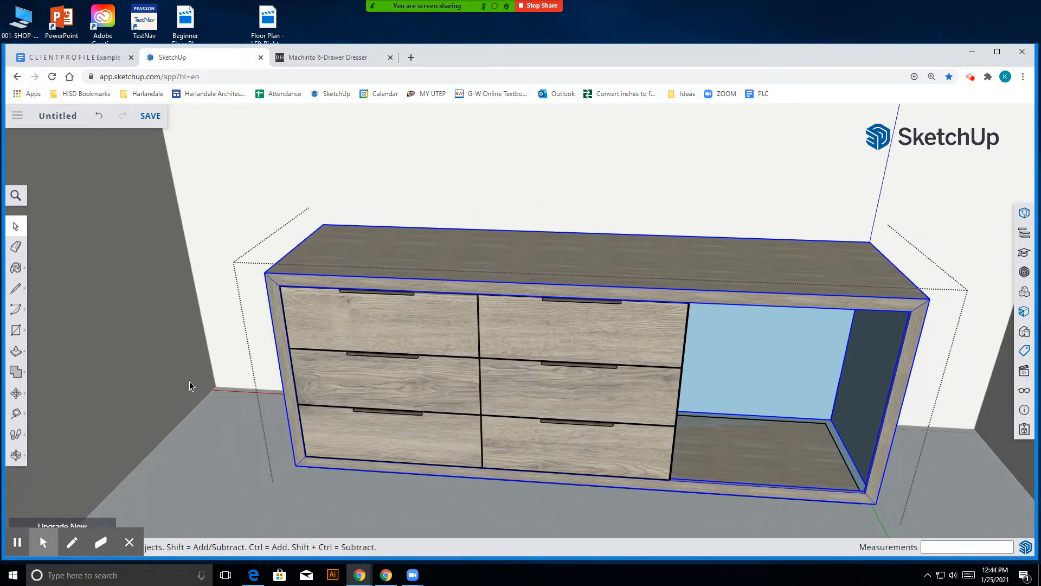
{"action": "left_click", "coordinate": [16, 351]}
{"action": "left_click", "coordinate": [45, 376]}
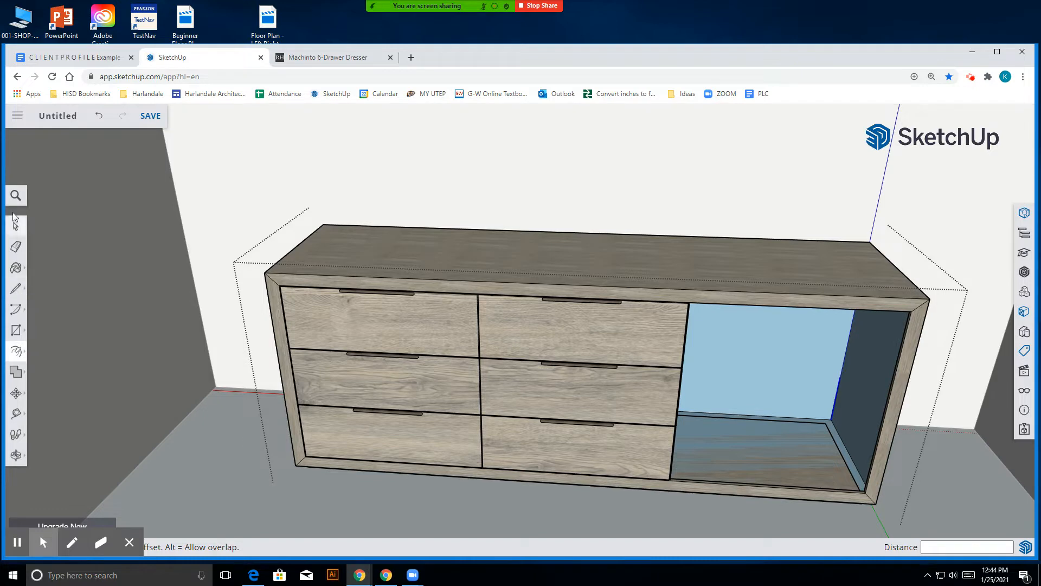
{"action": "left_click", "coordinate": [16, 455]}
{"action": "left_click", "coordinate": [582, 510]}
{"action": "left_click_drag", "start_coordinate": [600, 500], "coordinate": [355, 581]}
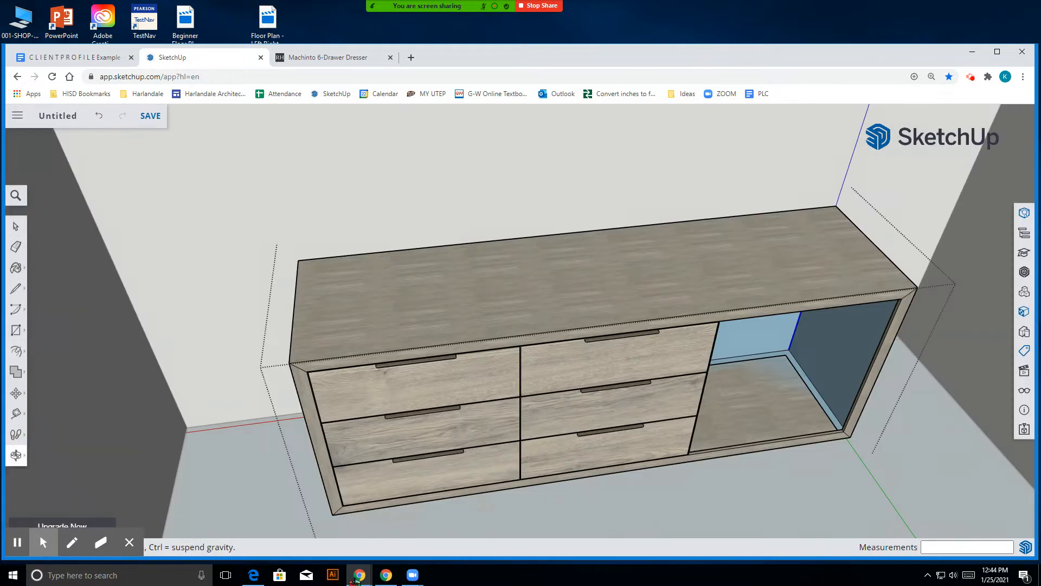
- Try to apply Offset to the whole case selected within the dresser
{"action": "scroll", "coordinate": [455, 351], "scroll_direction": "down", "scroll_amount": 3}
{"action": "scroll", "coordinate": [604, 389], "scroll_direction": "down", "scroll_amount": 2}
{"action": "left_click_drag", "start_coordinate": [611, 411], "coordinate": [598, 426]}
{"action": "left_click_drag", "start_coordinate": [365, 418], "coordinate": [275, 334]}
{"action": "left_click", "coordinate": [11, 226]}
{"action": "left_click", "coordinate": [641, 312]}
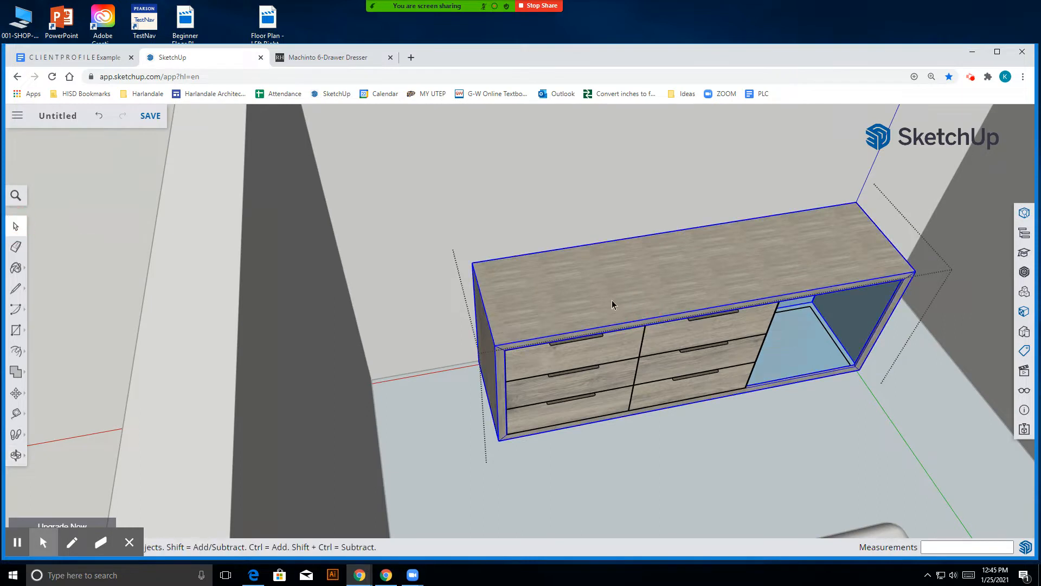
{"action": "left_click", "coordinate": [16, 352]}
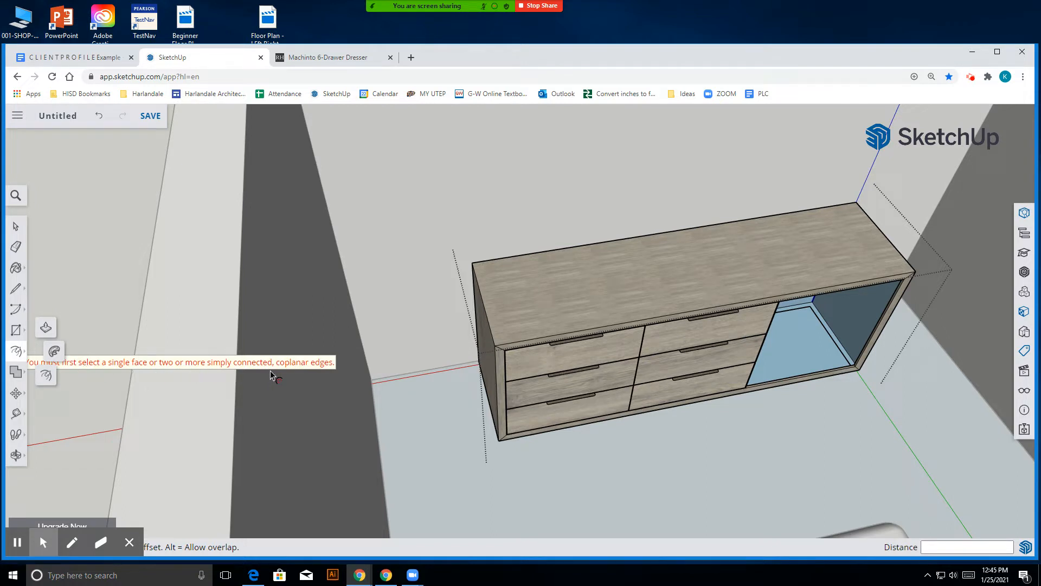
{"action": "left_click", "coordinate": [16, 226]}
{"action": "left_click", "coordinate": [637, 273]}
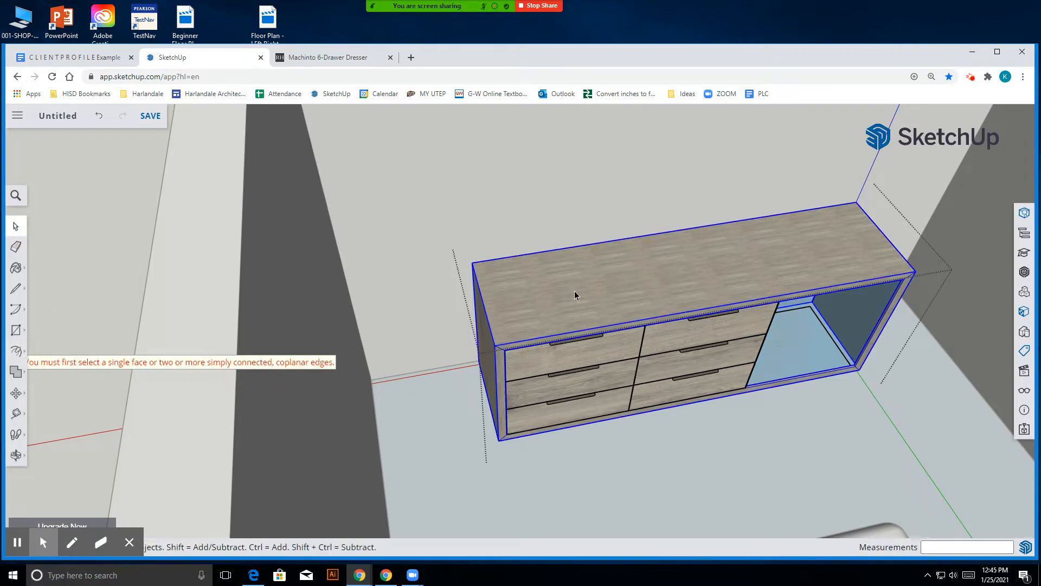
{"action": "left_click", "coordinate": [11, 351]}
- Open the case group and try to apply Offset to the case geometry inside it
{"action": "left_click", "coordinate": [14, 221]}
{"action": "left_click", "coordinate": [728, 247]}
{"action": "double_click", "coordinate": [708, 268]}
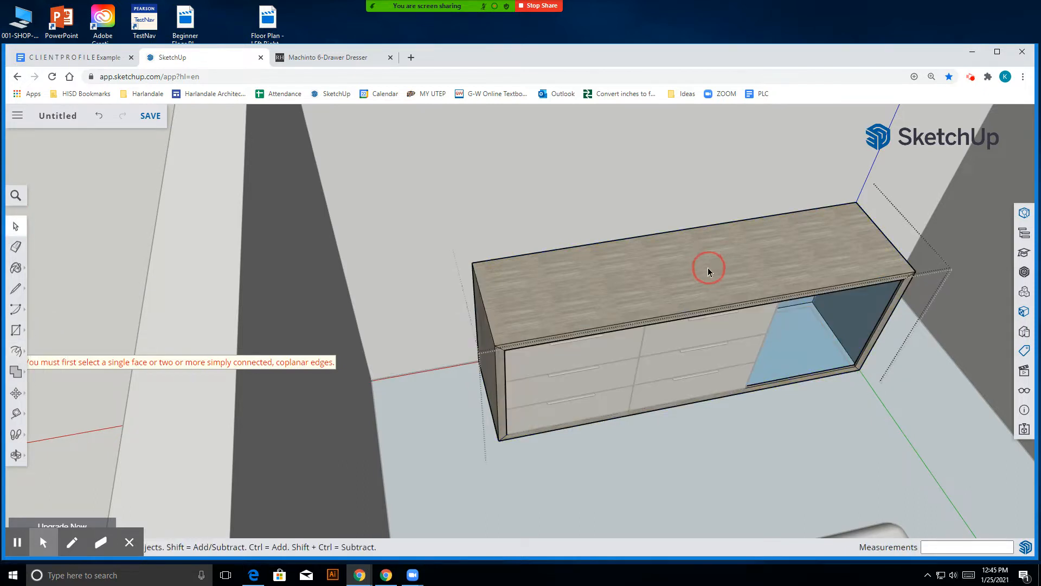
{"action": "left_click", "coordinate": [854, 314]}
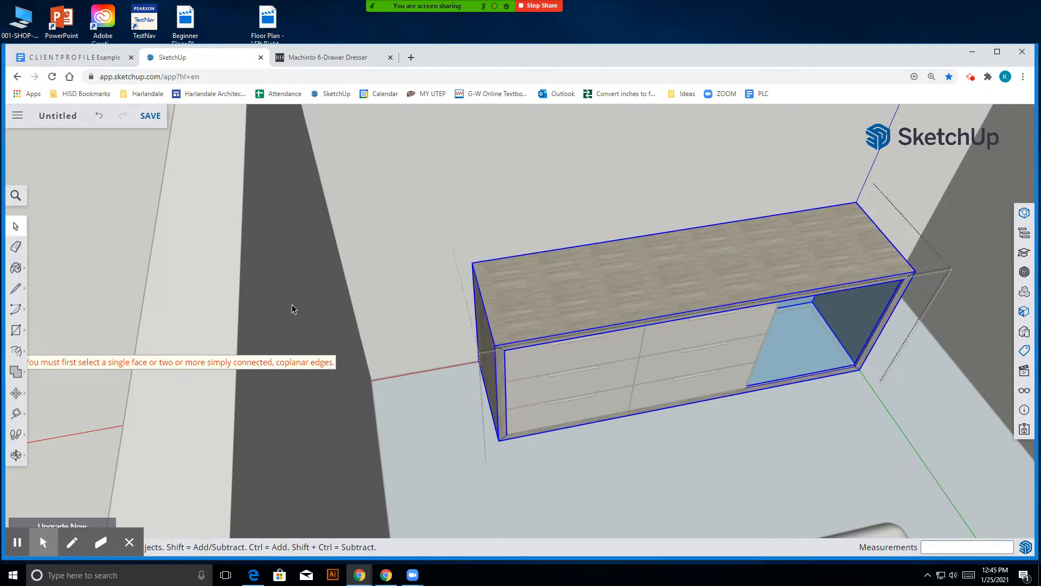
{"action": "left_click", "coordinate": [16, 351]}
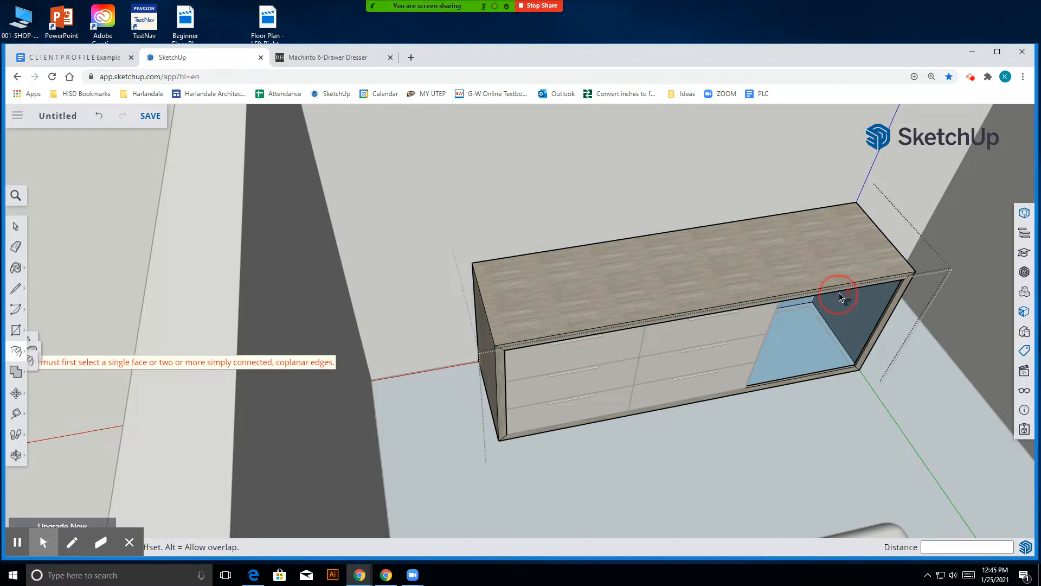
{"action": "key", "text": "space"}
{"action": "middle_click_drag", "start_coordinate": [532, 277], "coordinate": [774, 383]}
{"action": "scroll", "coordinate": [773, 378], "scroll_direction": "up", "scroll_amount": 3}
{"action": "left_click", "coordinate": [620, 371]}
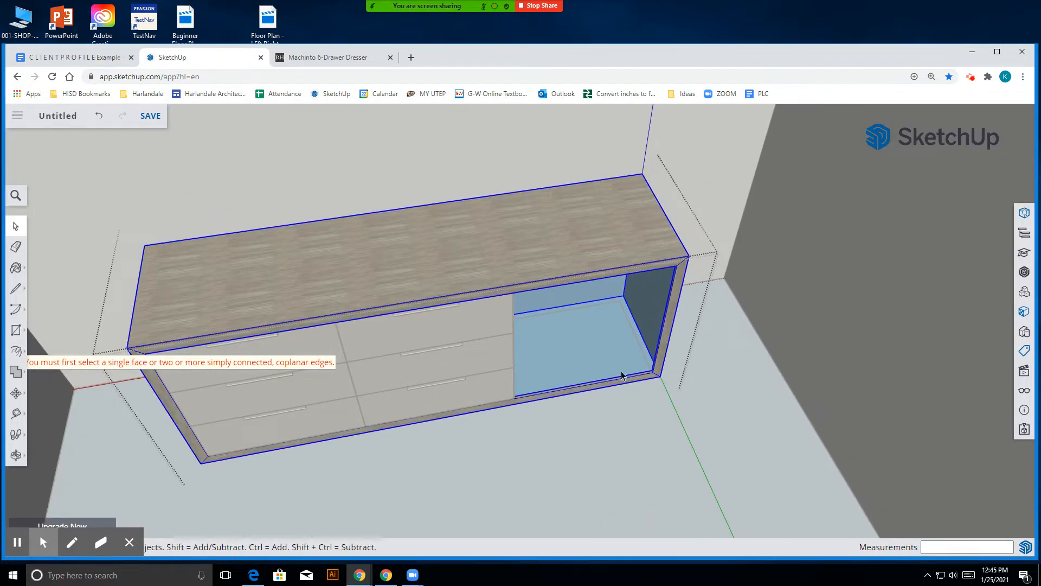
- Close the nested groups and try to apply Offset to the entire dresser
{"action": "left_click", "coordinate": [683, 444]}
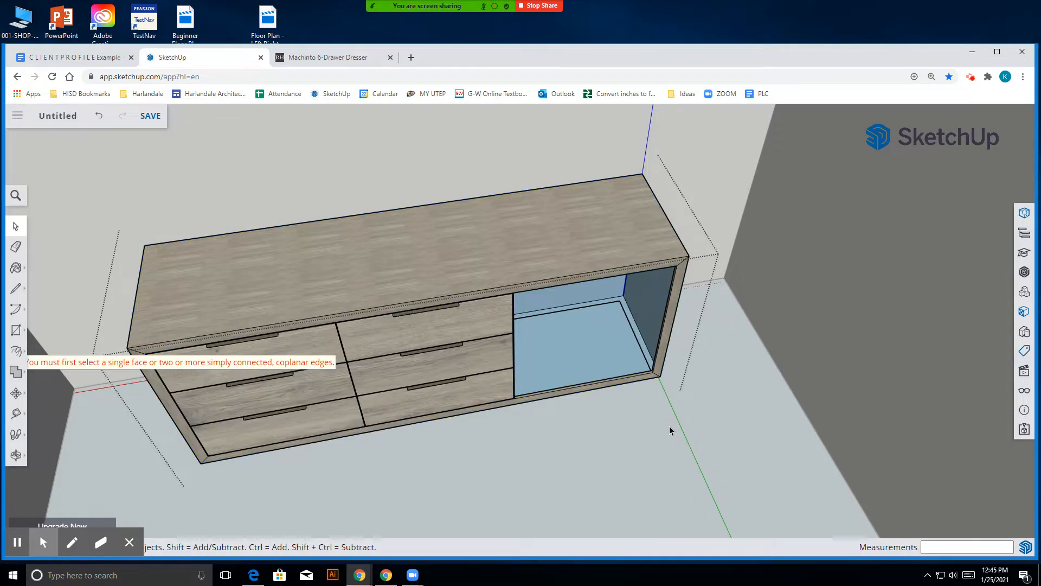
{"action": "left_click", "coordinate": [669, 425]}
{"action": "left_click", "coordinate": [669, 336]}
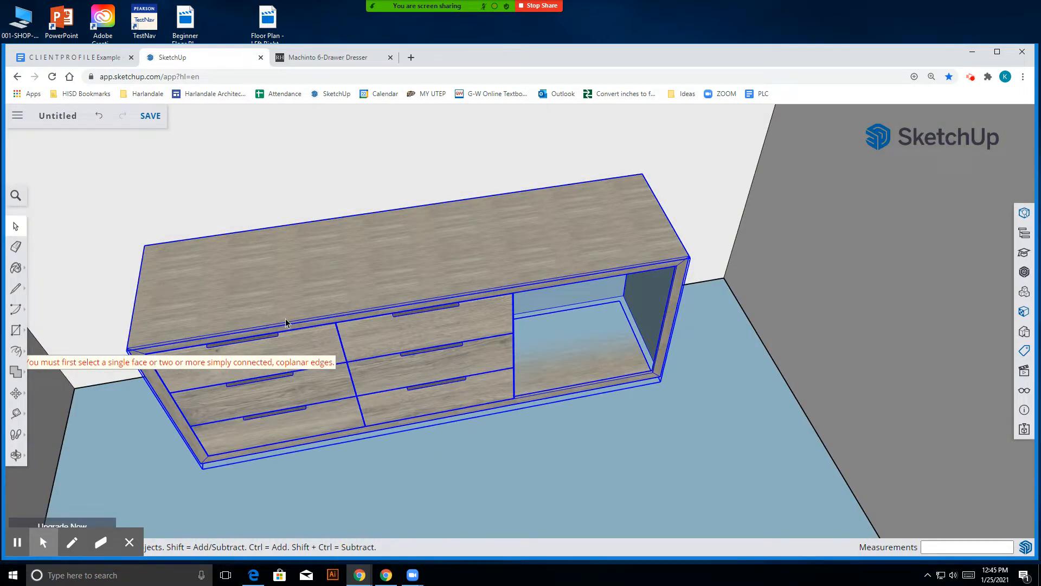
{"action": "left_click", "coordinate": [17, 350]}
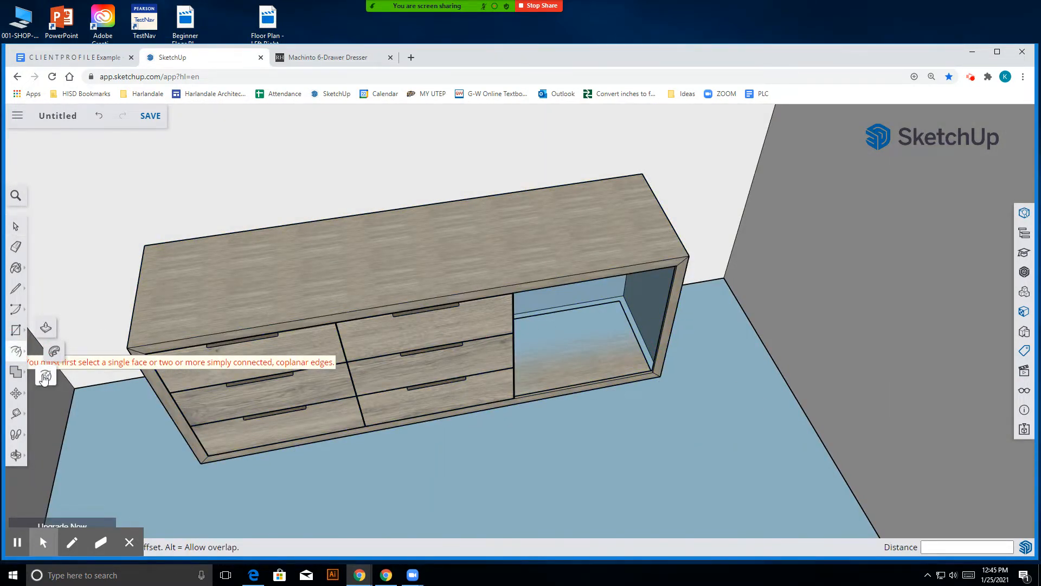
- Select the case within the dresser and try scaling its width to 0.70, returning it to its original size
{"action": "left_click", "coordinate": [16, 225]}
{"action": "left_click", "coordinate": [596, 272]}
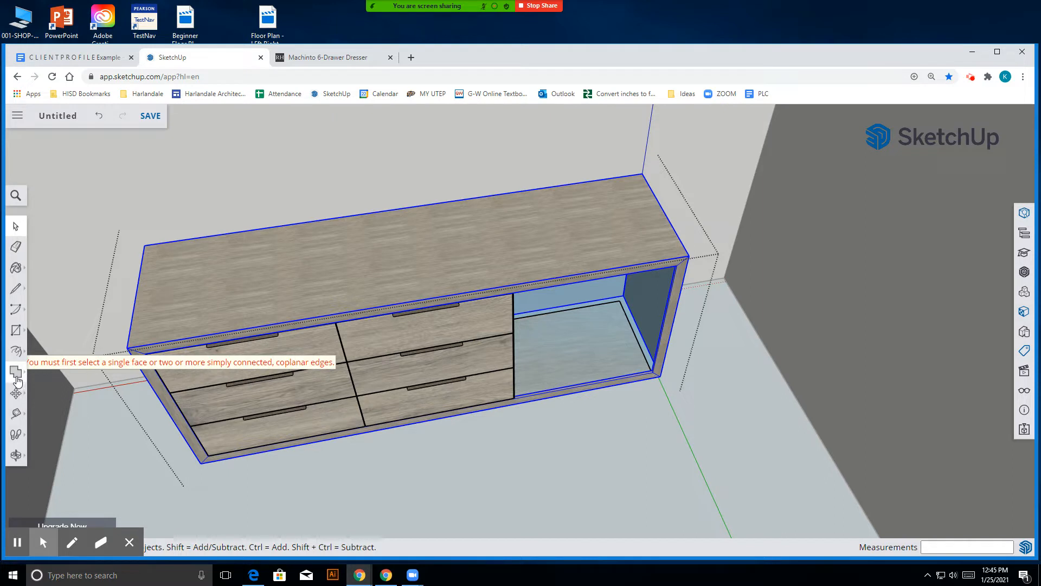
{"action": "left_click", "coordinate": [15, 393]}
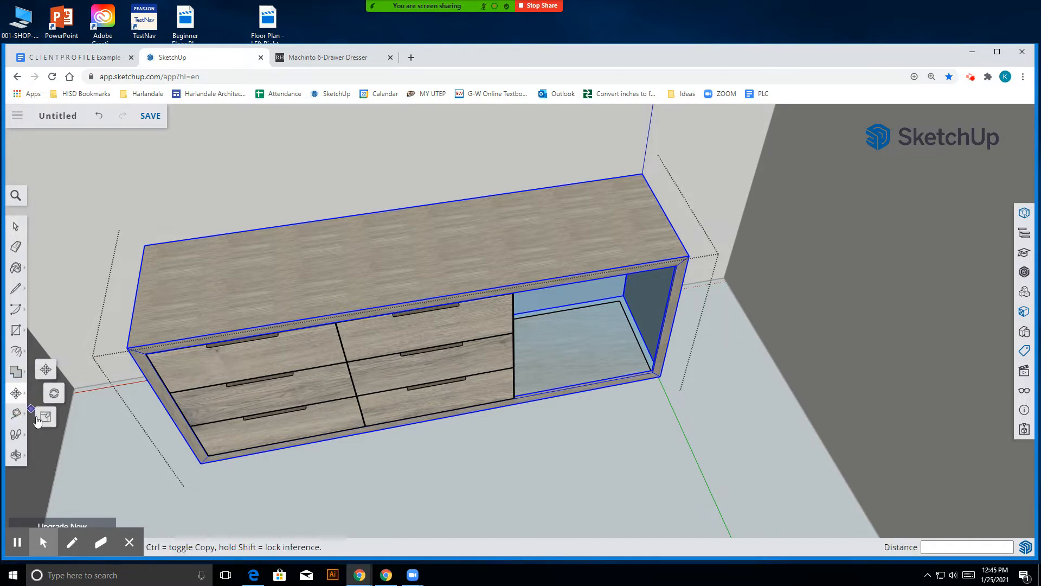
{"action": "left_click", "coordinate": [46, 417]}
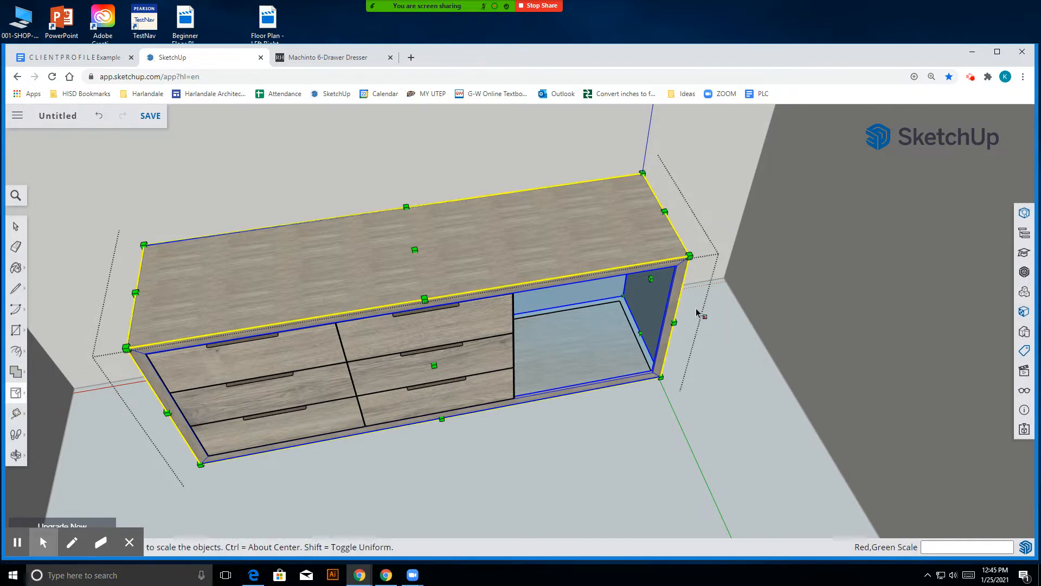
{"action": "left_click_drag", "start_coordinate": [651, 280], "coordinate": [518, 301]}
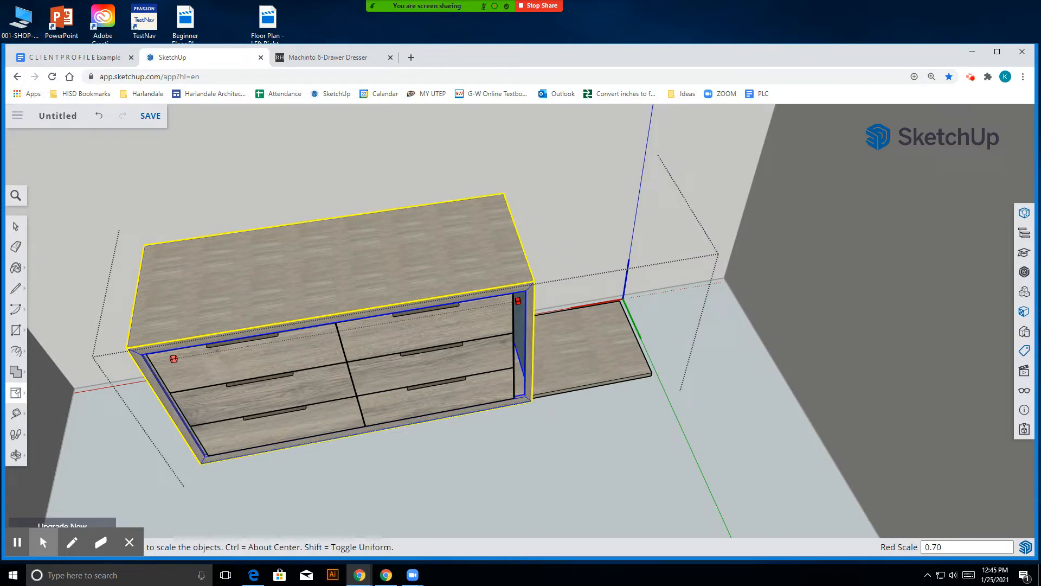
{"action": "left_click_drag", "start_coordinate": [519, 301], "coordinate": [616, 296]}
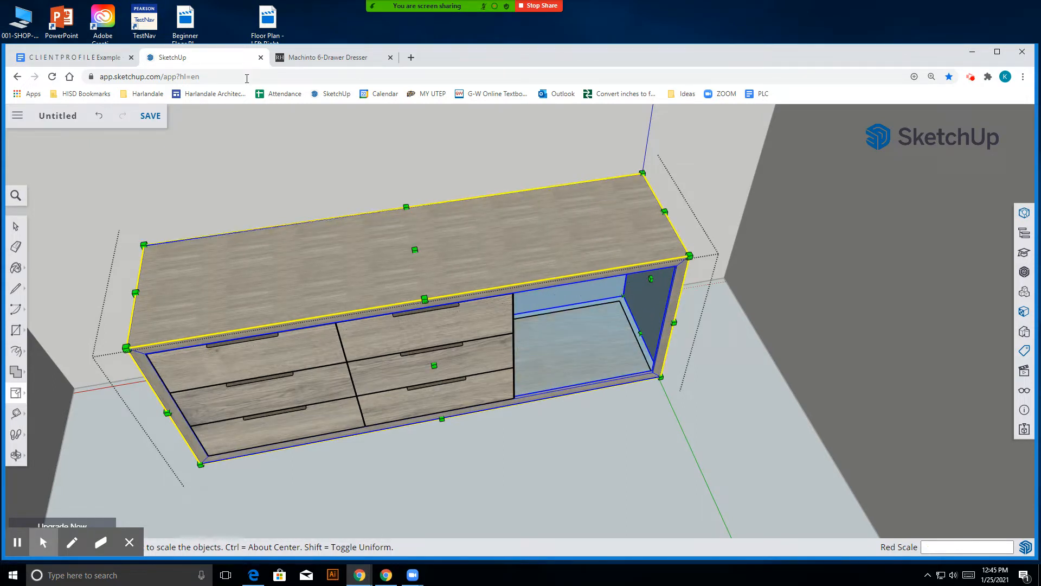
- Look up the 6-drawer dresser's dimensions on the product page and mark the 72" width along the case's top front edge with the Tape Measure
{"action": "left_click", "coordinate": [321, 57]}
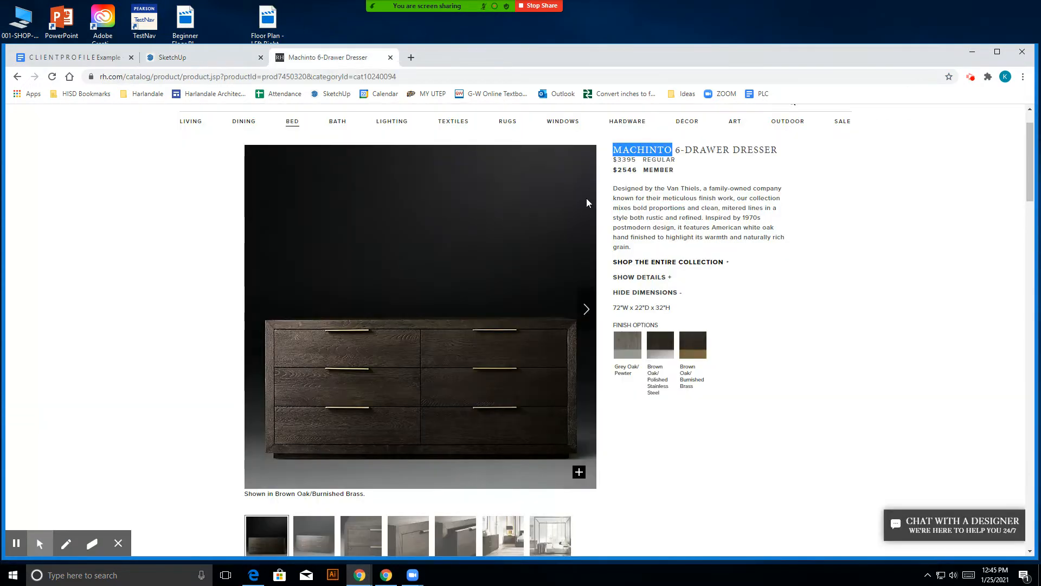
{"action": "left_click", "coordinate": [171, 55]}
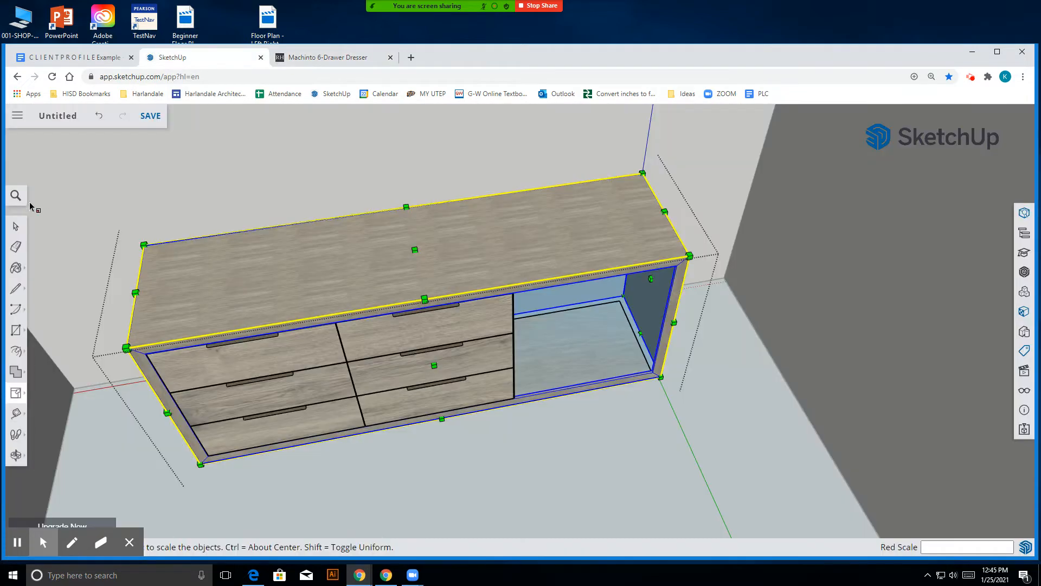
{"action": "left_click", "coordinate": [16, 414]}
{"action": "left_click", "coordinate": [127, 348]}
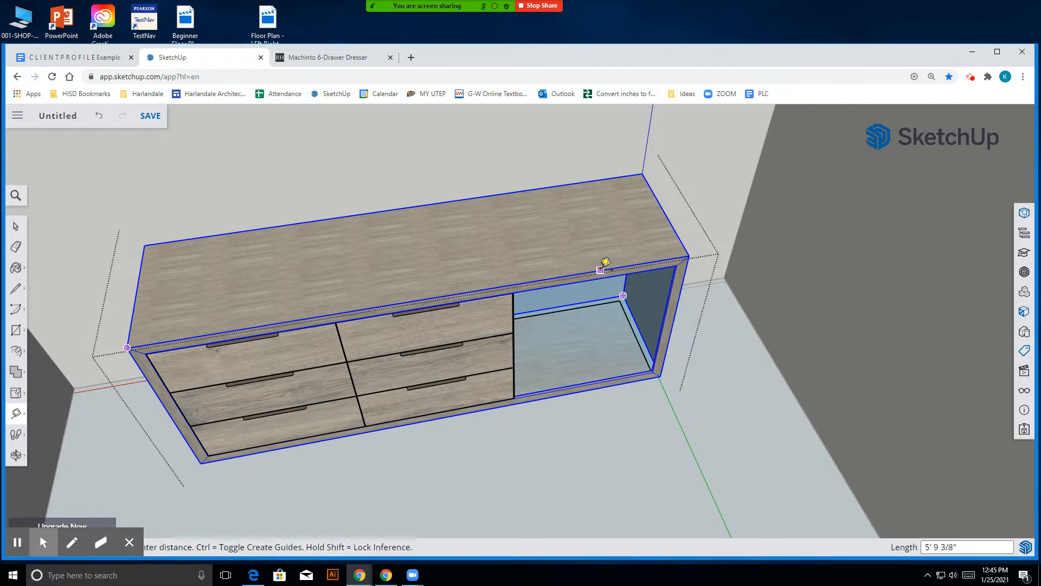
{"action": "left_click", "coordinate": [623, 295]}
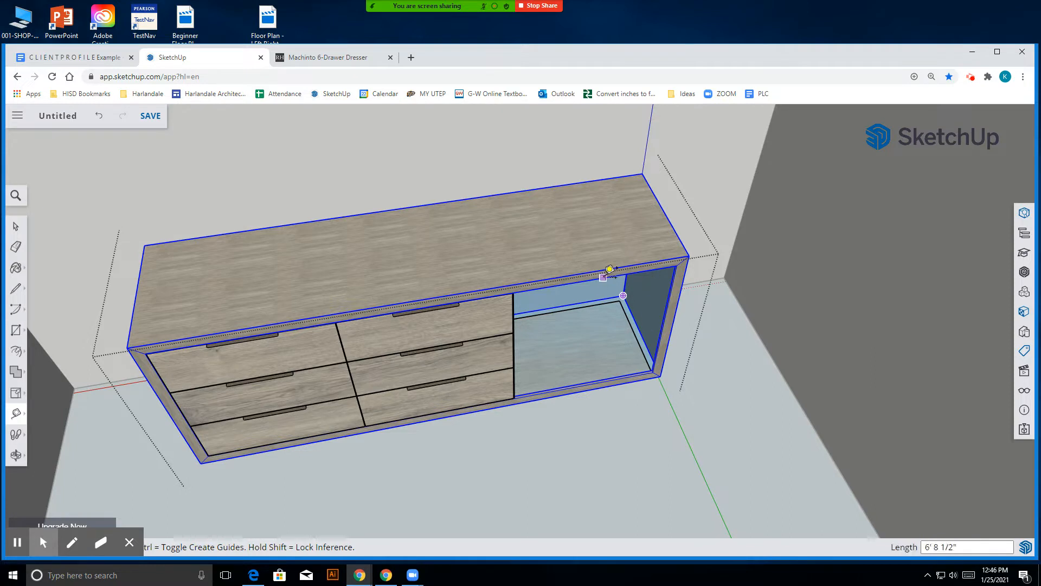
- Scale the case narrower along the red axis, bringing its open end in to the 72" mark
{"action": "left_click", "coordinate": [15, 226]}
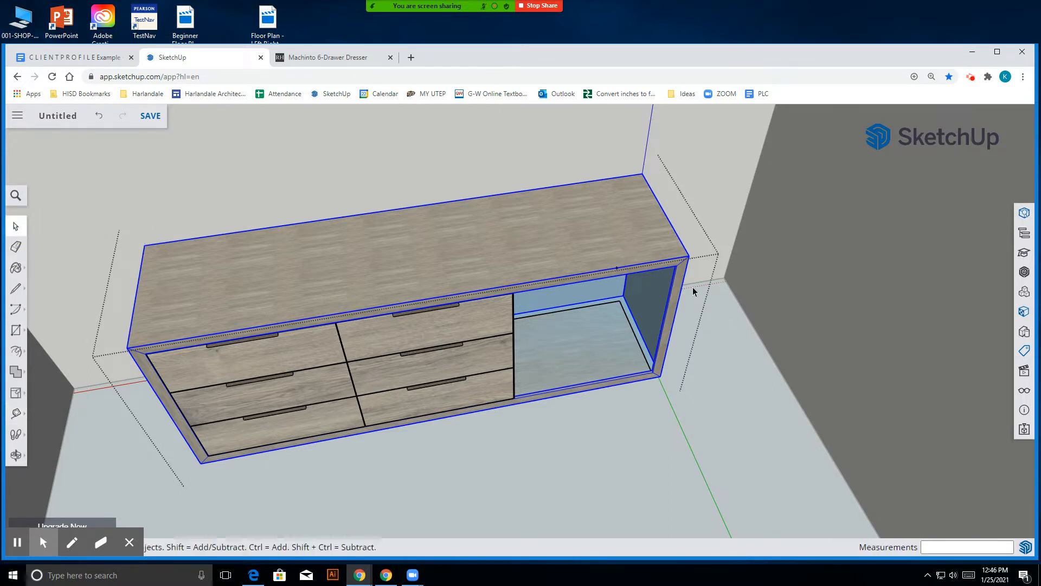
{"action": "left_click", "coordinate": [16, 392]}
{"action": "left_click_drag", "start_coordinate": [655, 289], "coordinate": [641, 349]}
{"action": "scroll", "coordinate": [640, 348], "scroll_direction": "up", "scroll_amount": 3}
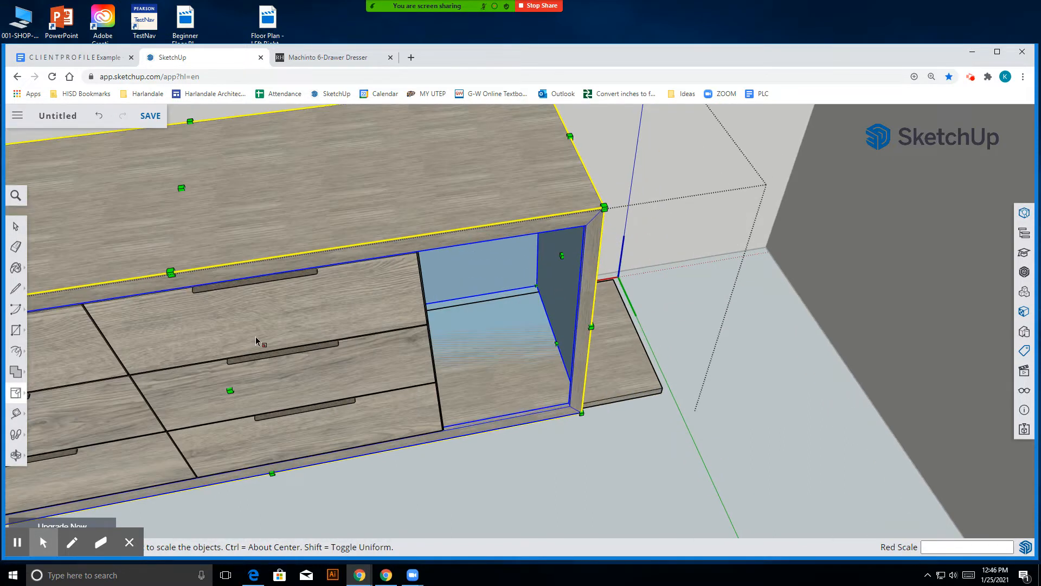
{"action": "left_click", "coordinate": [15, 226]}
- Open the protruding base group and push its end face in 10 3/4" to the lower front corner of the narrowed case
{"action": "scroll", "coordinate": [574, 419], "scroll_direction": "down", "scroll_amount": 4}
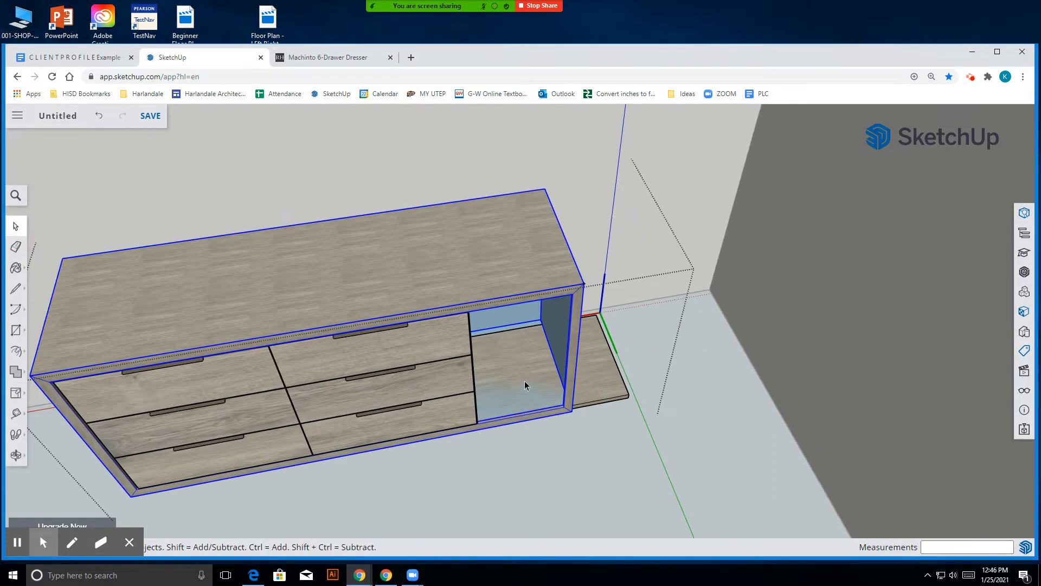
{"action": "scroll", "coordinate": [656, 342], "scroll_direction": "up", "scroll_amount": 4}
{"action": "scroll", "coordinate": [657, 343], "scroll_direction": "up", "scroll_amount": 2}
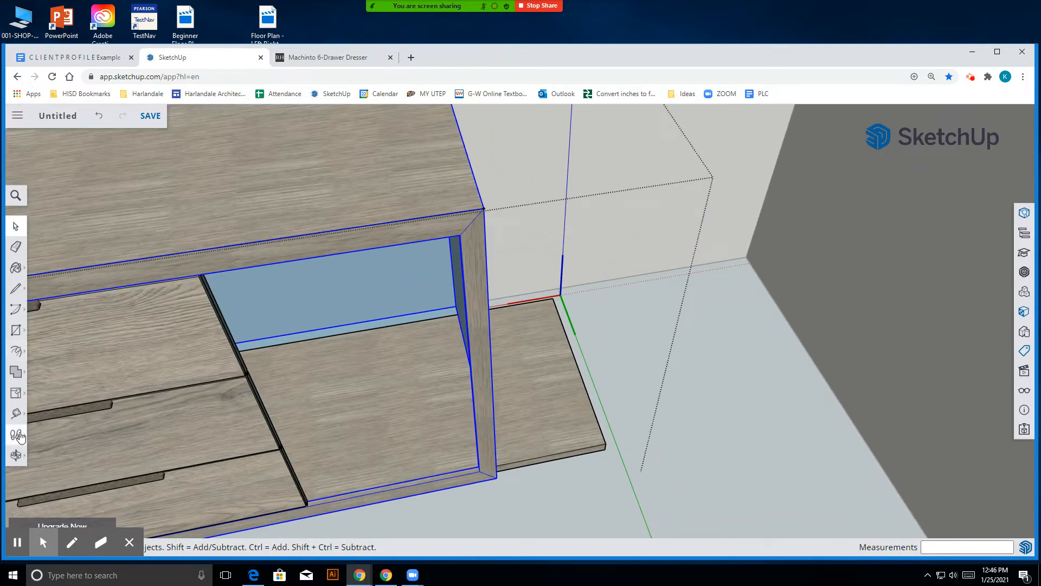
{"action": "left_click", "coordinate": [15, 454]}
{"action": "left_click_drag", "start_coordinate": [411, 409], "coordinate": [403, 297]}
{"action": "left_click", "coordinate": [16, 226]}
{"action": "double_click", "coordinate": [512, 341]}
{"action": "left_click", "coordinate": [588, 359]}
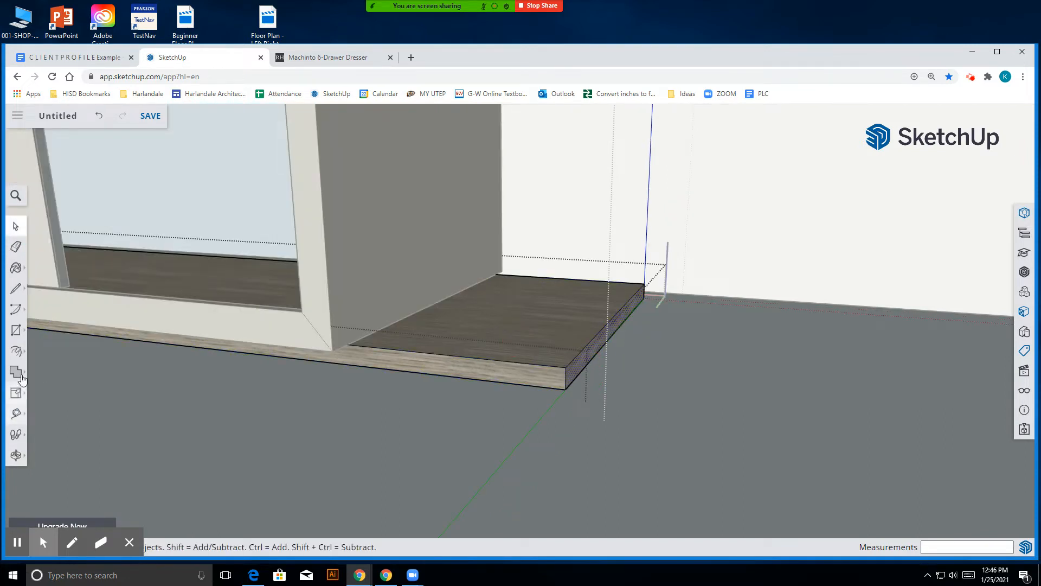
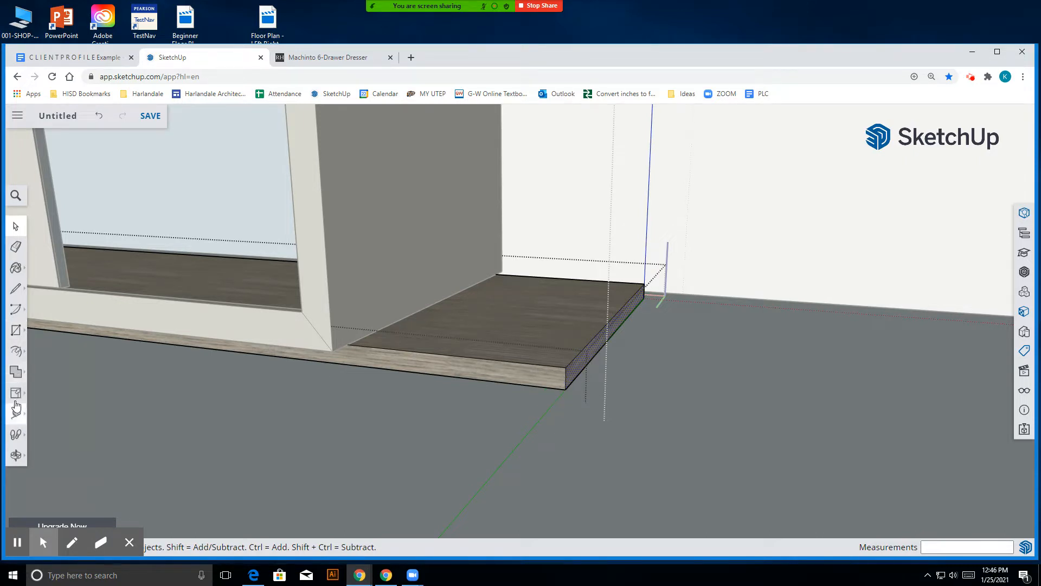
{"action": "left_click", "coordinate": [17, 356]}
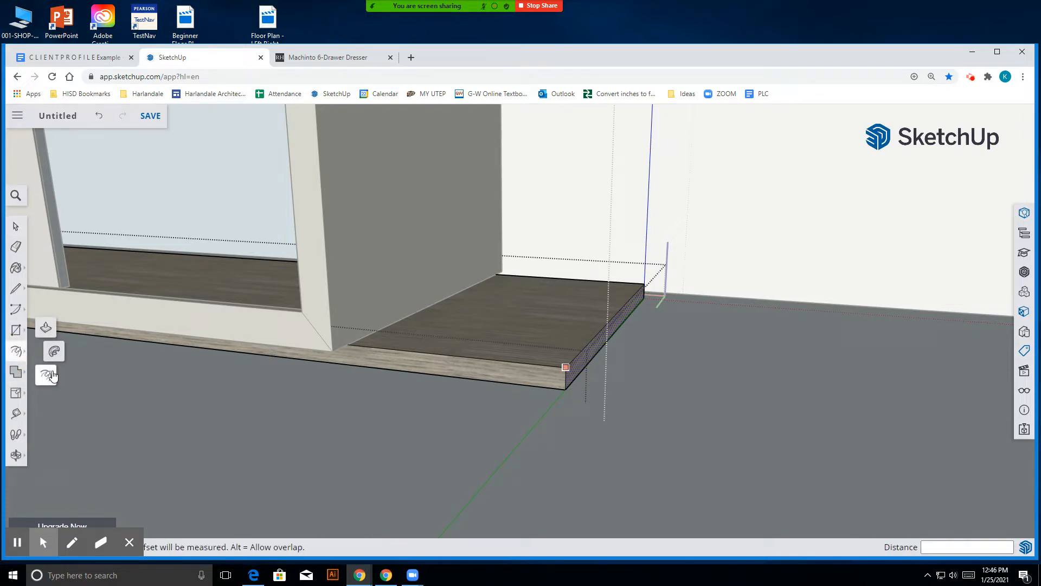
{"action": "left_click", "coordinate": [50, 329]}
{"action": "left_click", "coordinate": [597, 379]}
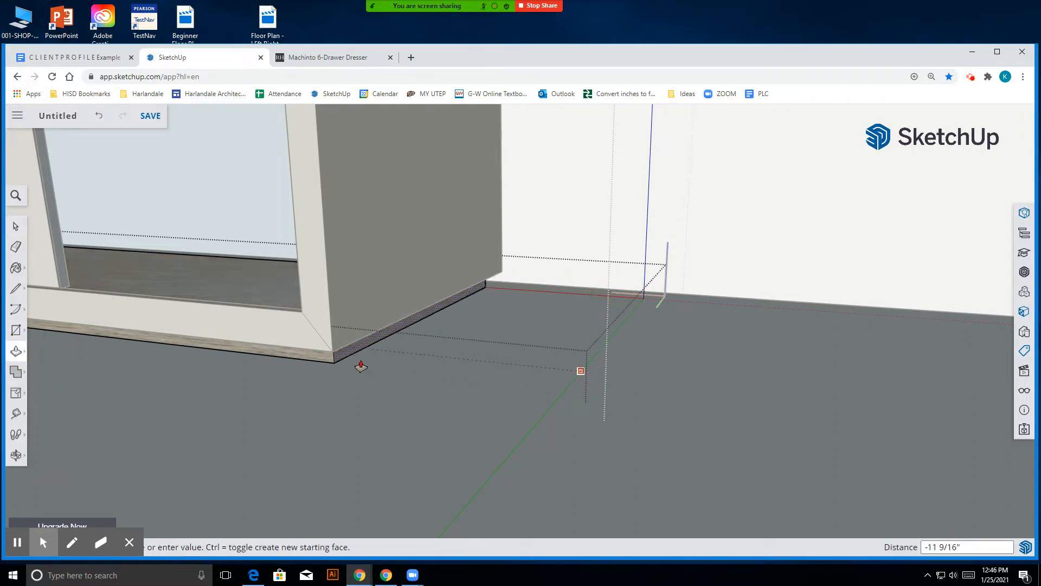
{"action": "left_click", "coordinate": [331, 356]}
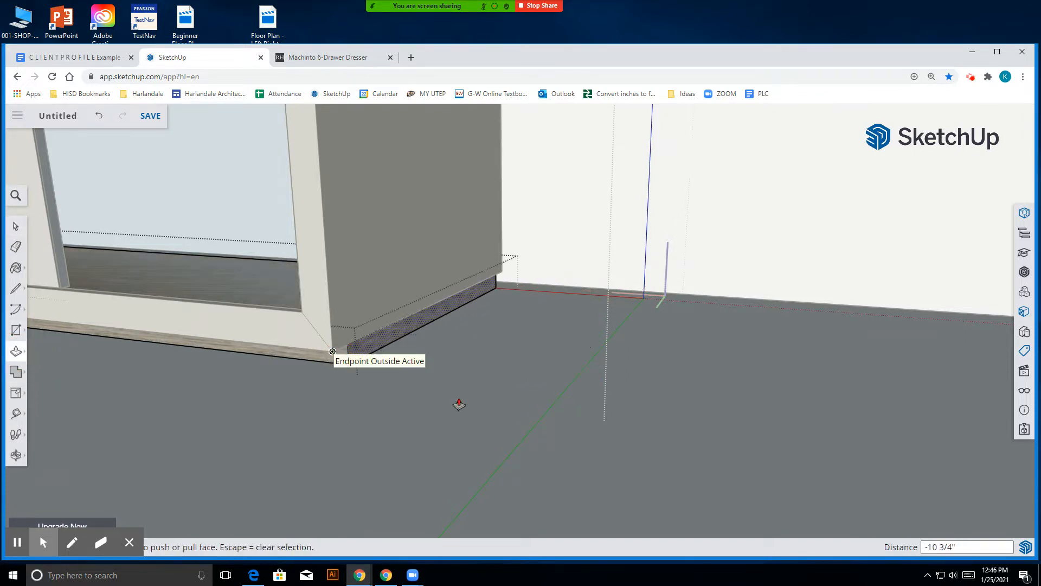
{"action": "scroll", "coordinate": [607, 423], "scroll_direction": "down", "scroll_amount": 1}
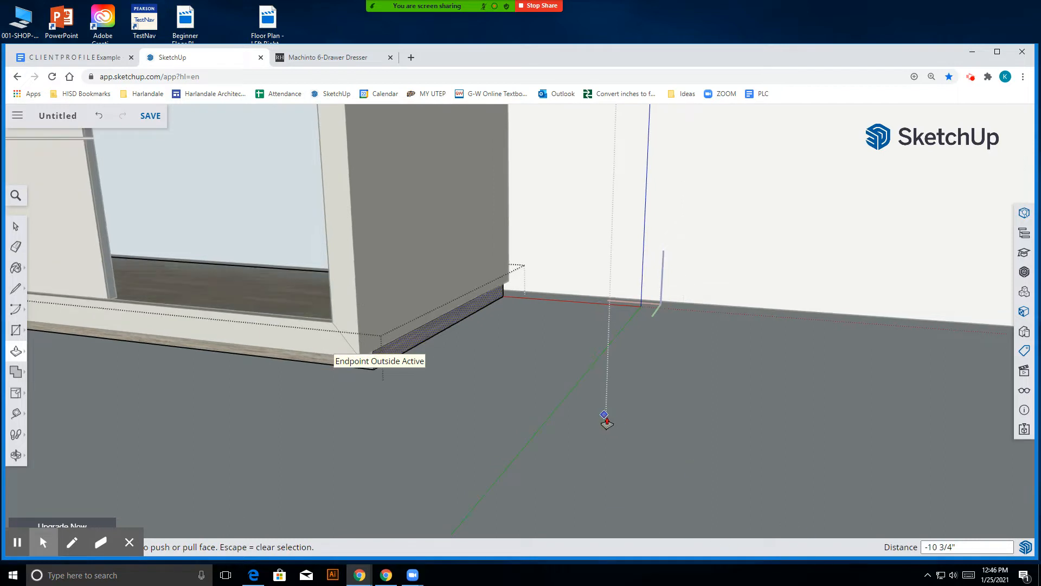
{"action": "left_click", "coordinate": [15, 226]}
- Select the six-drawer front and scale it along the red axis until it fills the case's opening
{"action": "left_click", "coordinate": [16, 455]}
{"action": "left_click_drag", "start_coordinate": [707, 360], "coordinate": [672, 395]}
{"action": "scroll", "coordinate": [749, 419], "scroll_direction": "down", "scroll_amount": 3}
{"action": "scroll", "coordinate": [659, 391], "scroll_direction": "up", "scroll_amount": 2}
{"action": "scroll", "coordinate": [659, 390], "scroll_direction": "up", "scroll_amount": 3}
{"action": "left_click_drag", "start_coordinate": [378, 370], "coordinate": [294, 303]}
{"action": "scroll", "coordinate": [503, 207], "scroll_direction": "up", "scroll_amount": 3}
{"action": "left_click_drag", "start_coordinate": [443, 244], "coordinate": [450, 357]}
{"action": "scroll", "coordinate": [623, 354], "scroll_direction": "down", "scroll_amount": 6}
{"action": "scroll", "coordinate": [450, 356], "scroll_direction": "up", "scroll_amount": 2}
{"action": "left_click", "coordinate": [16, 225]}
{"action": "left_click", "coordinate": [389, 314]}
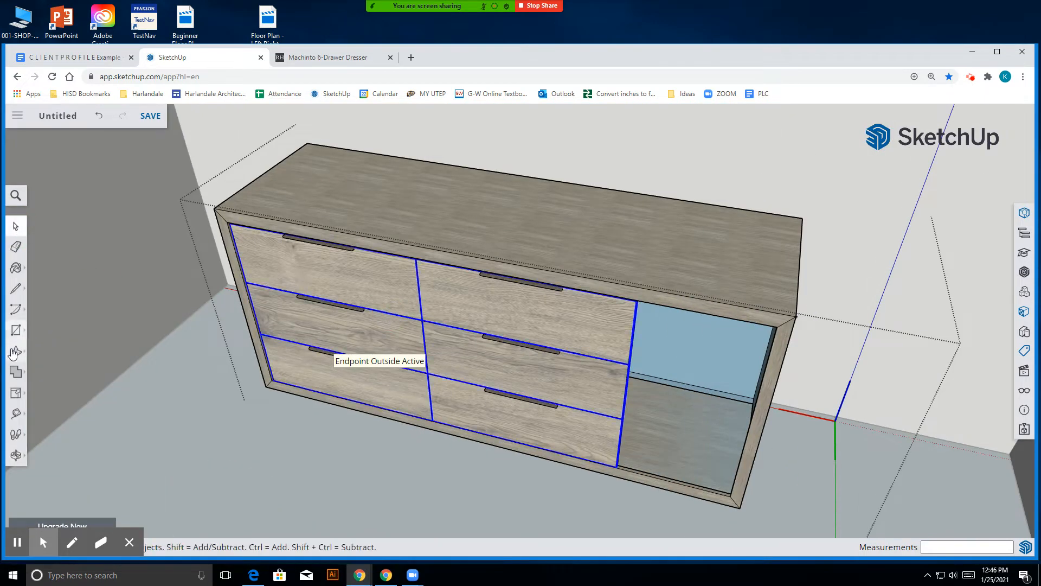
{"action": "left_click", "coordinate": [16, 392]}
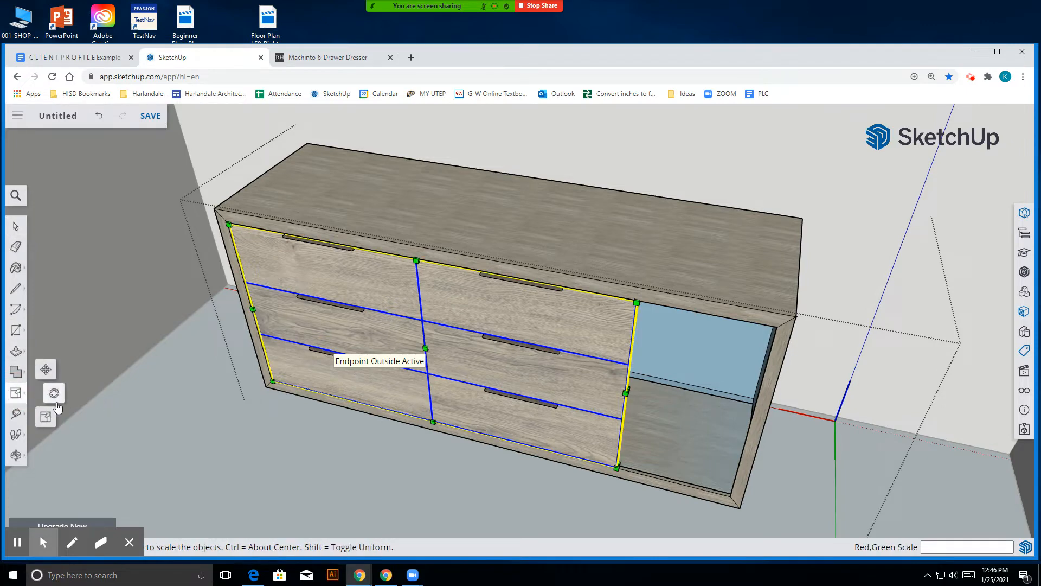
{"action": "left_click", "coordinate": [48, 417]}
{"action": "scroll", "coordinate": [653, 402], "scroll_direction": "up", "scroll_amount": 6}
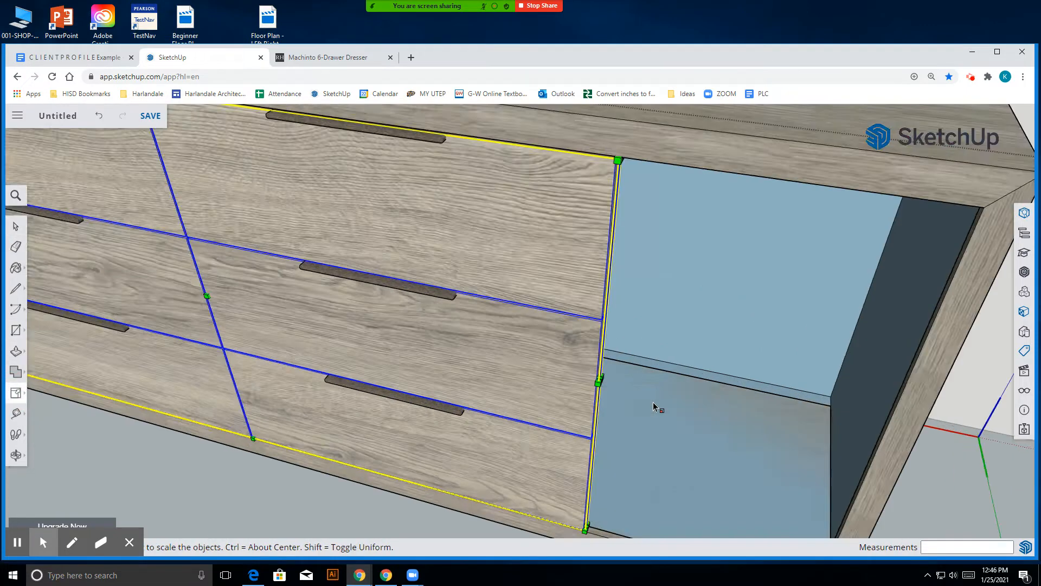
{"action": "scroll", "coordinate": [527, 416], "scroll_direction": "down", "scroll_amount": 3}
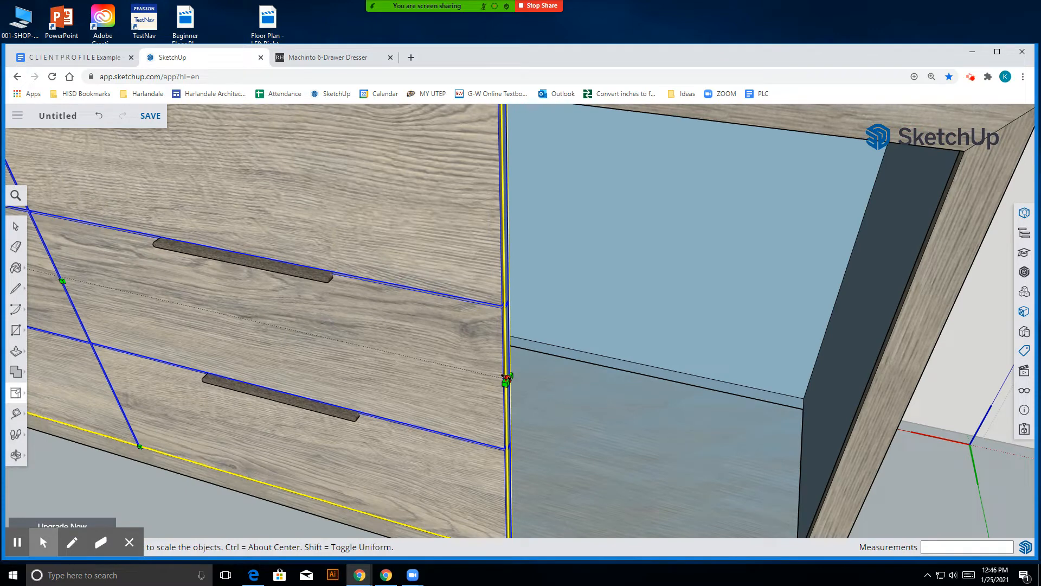
{"action": "left_click_drag", "start_coordinate": [506, 380], "coordinate": [865, 396]}
{"action": "scroll", "coordinate": [866, 399], "scroll_direction": "down", "scroll_amount": 6}
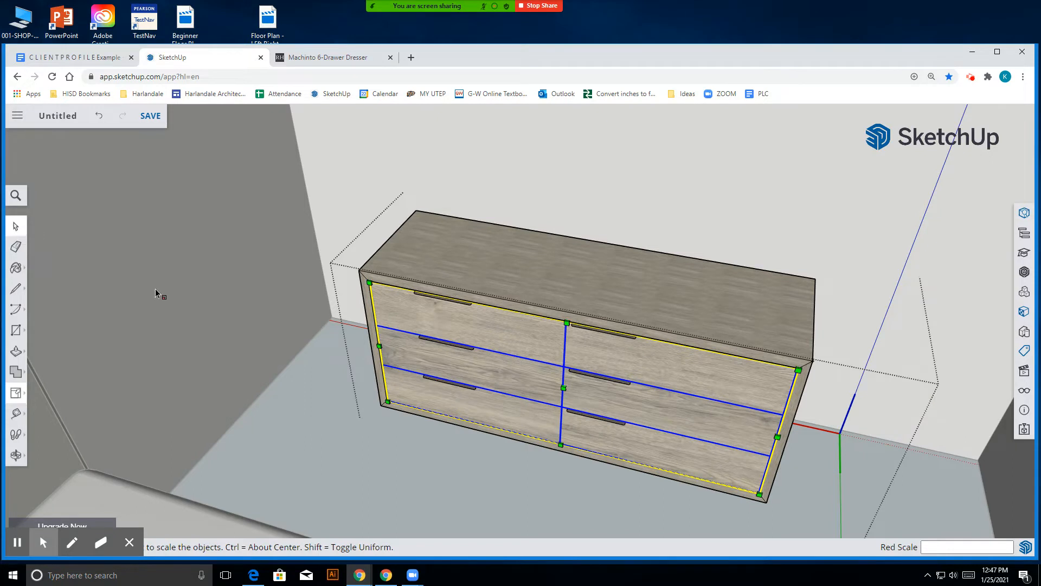
{"action": "scroll", "coordinate": [648, 432], "scroll_direction": "up", "scroll_amount": 3}
{"action": "left_click", "coordinate": [21, 224]}
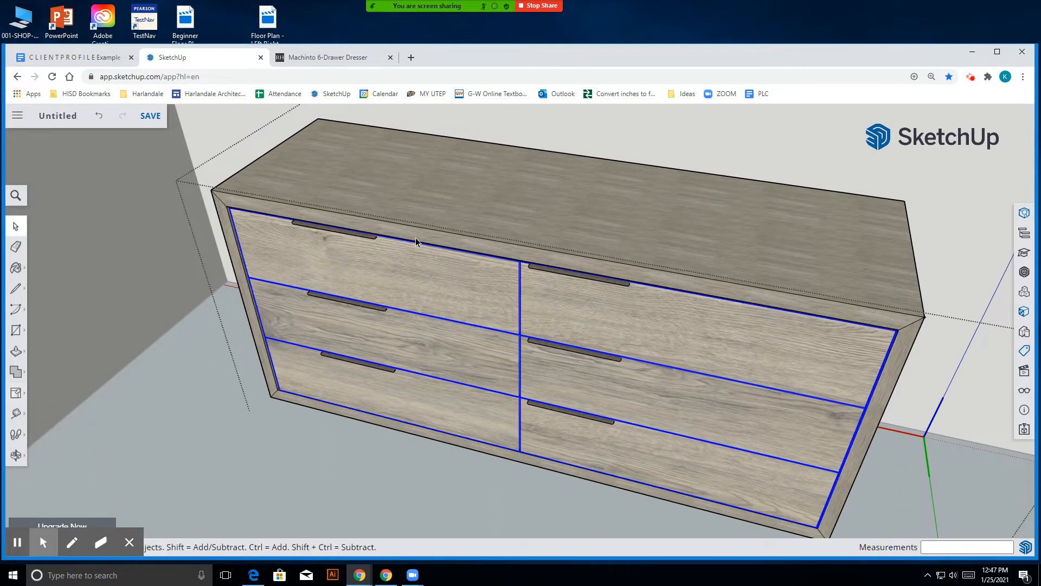
{"action": "left_click", "coordinate": [360, 240]}
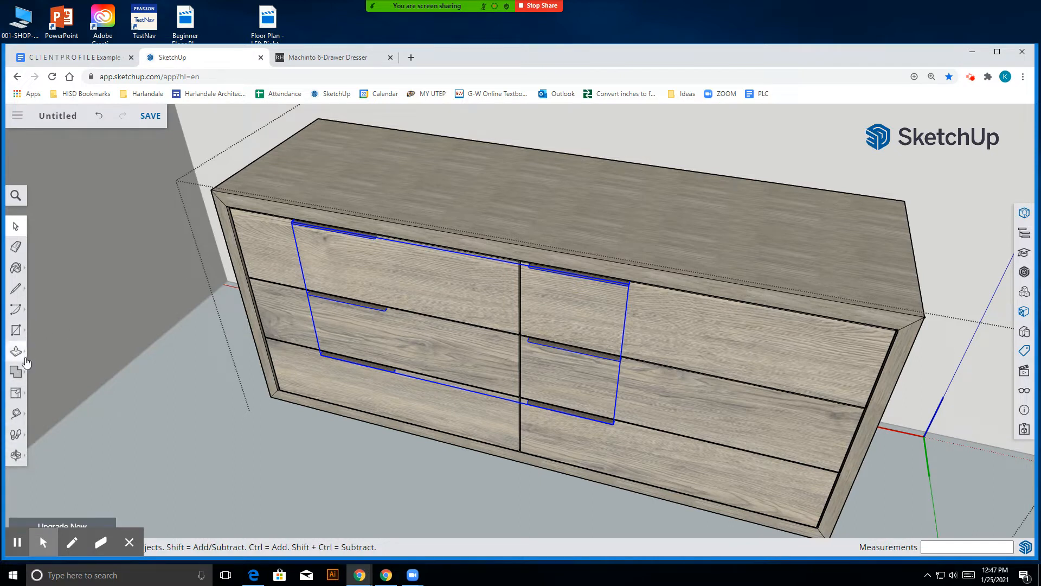
{"action": "left_click", "coordinate": [16, 394]}
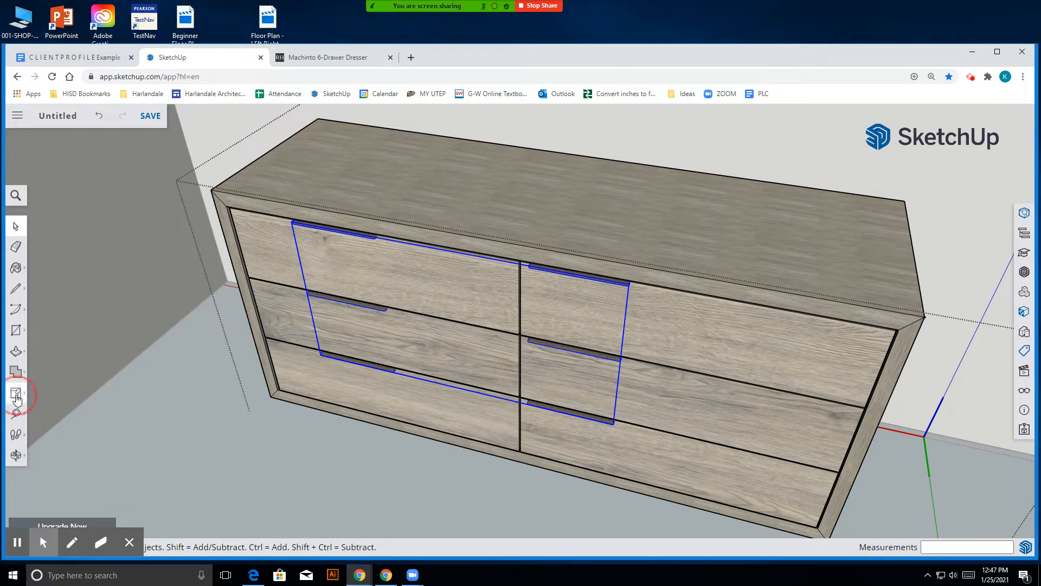
{"action": "left_click", "coordinate": [48, 368]}
{"action": "scroll", "coordinate": [357, 308], "scroll_direction": "up", "scroll_amount": 3}
{"action": "scroll", "coordinate": [357, 309], "scroll_direction": "up", "scroll_amount": 2}
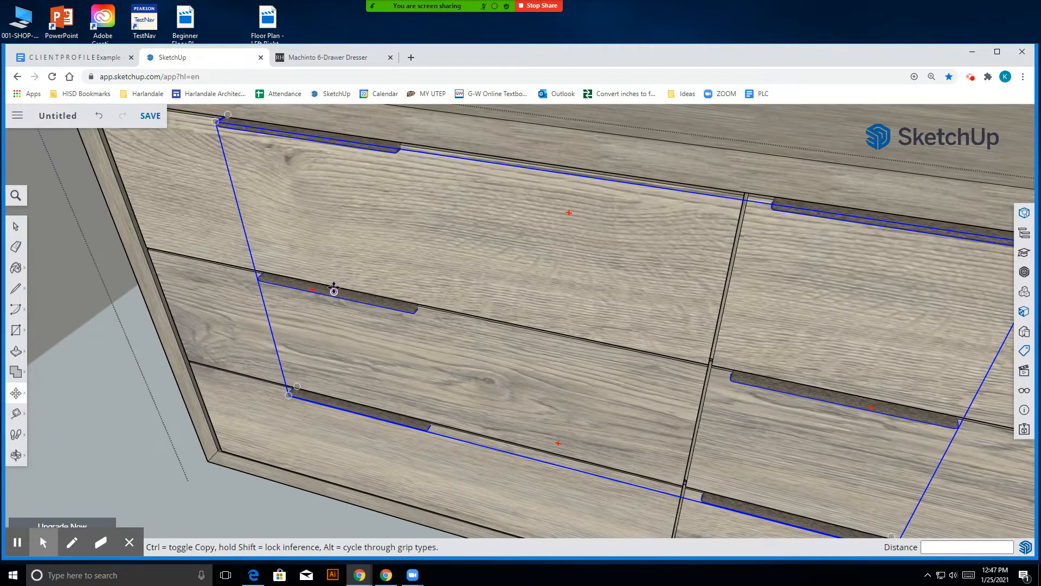
{"action": "scroll", "coordinate": [342, 286], "scroll_direction": "up", "scroll_amount": 3}
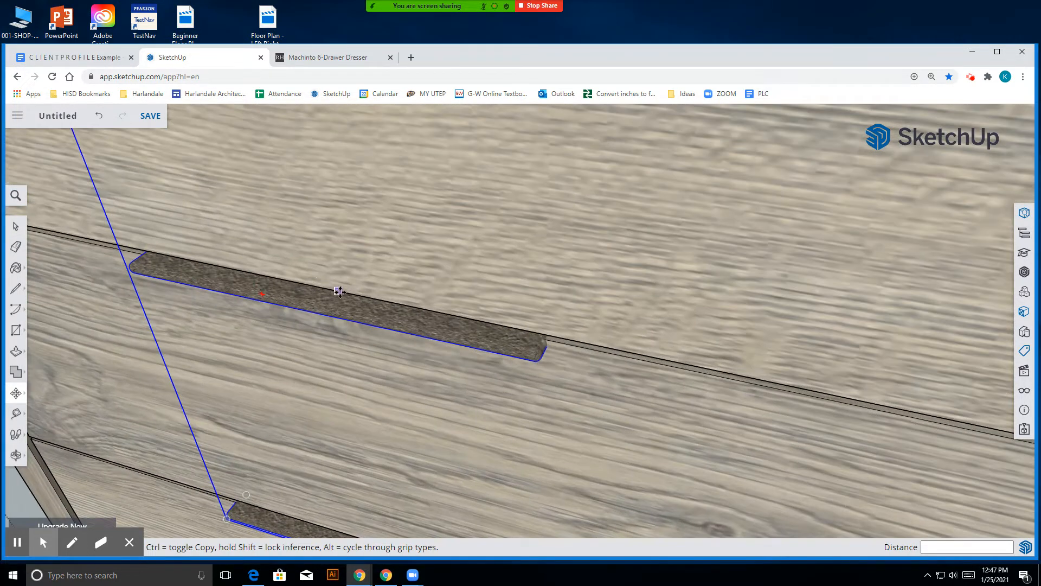
{"action": "scroll", "coordinate": [342, 291], "scroll_direction": "down", "scroll_amount": 5}
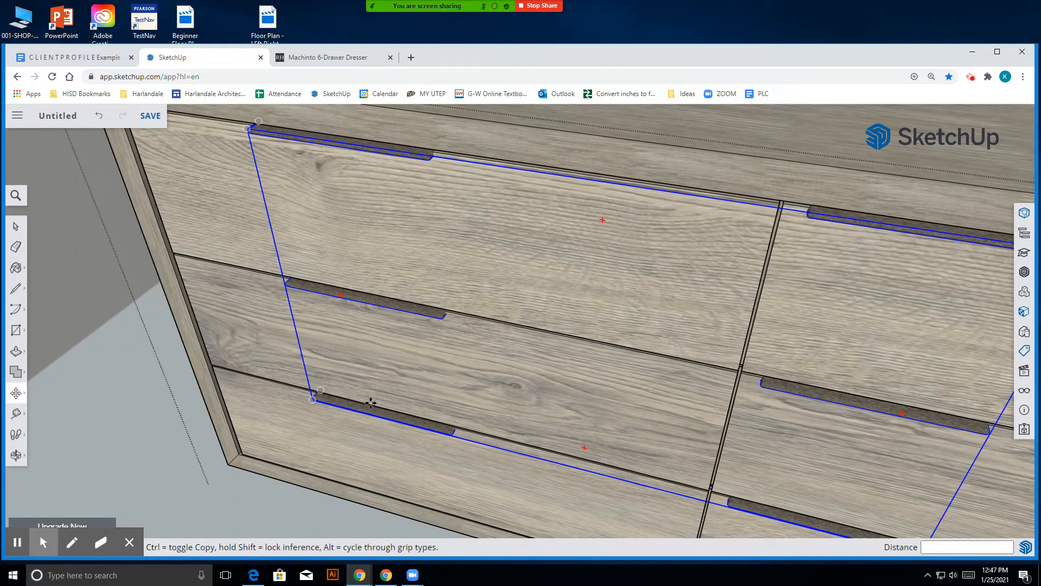
{"action": "scroll", "coordinate": [374, 387], "scroll_direction": "down", "scroll_amount": 3}
{"action": "left_click", "coordinate": [482, 355]}
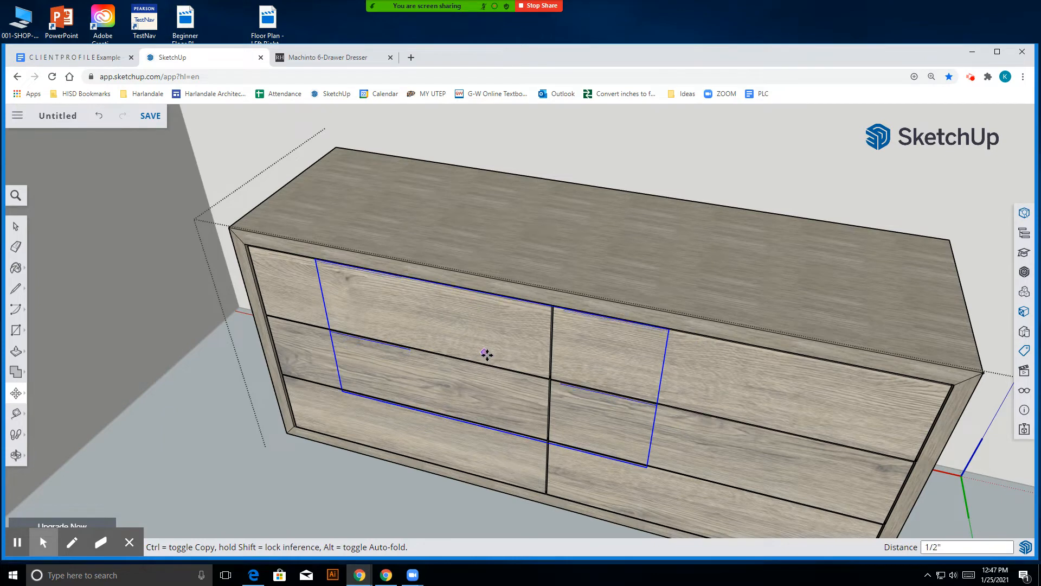
{"action": "key", "text": "Escape"}
{"action": "scroll", "coordinate": [354, 344], "scroll_direction": "down", "scroll_amount": 2}
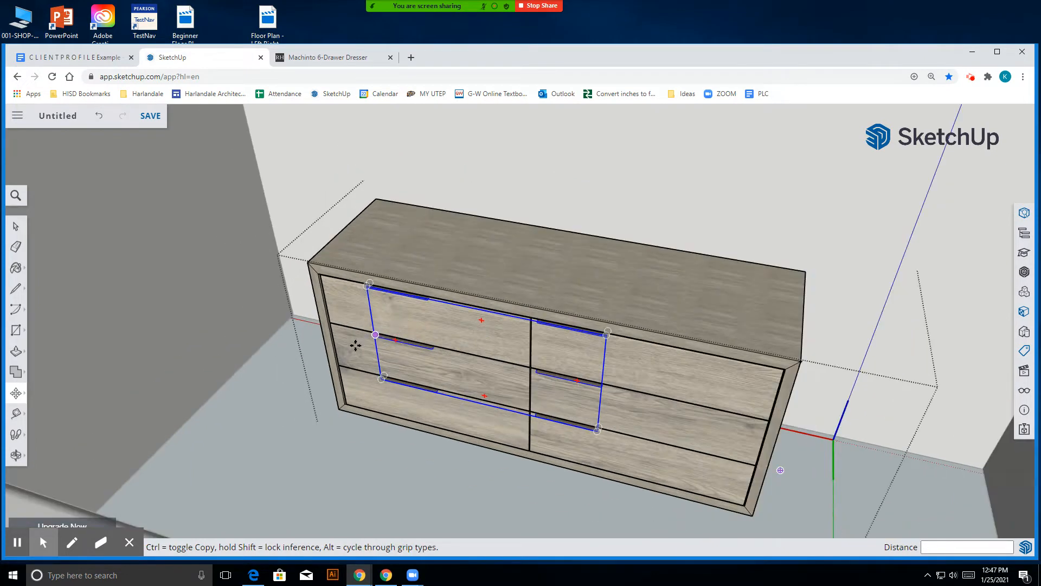
{"action": "scroll", "coordinate": [292, 384], "scroll_direction": "up", "scroll_amount": 4}
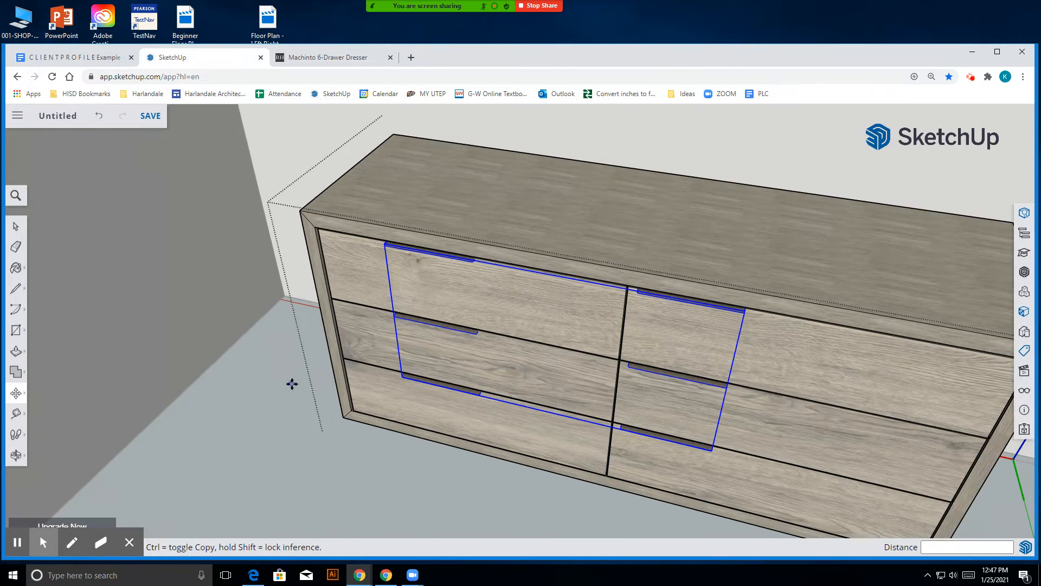
{"action": "left_click", "coordinate": [16, 288]}
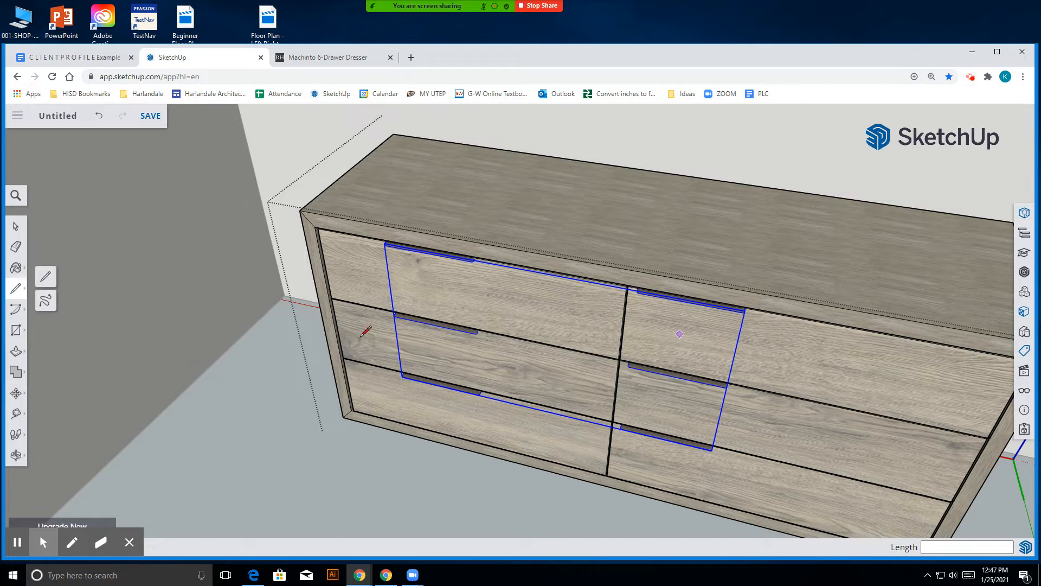
{"action": "key", "text": "space"}
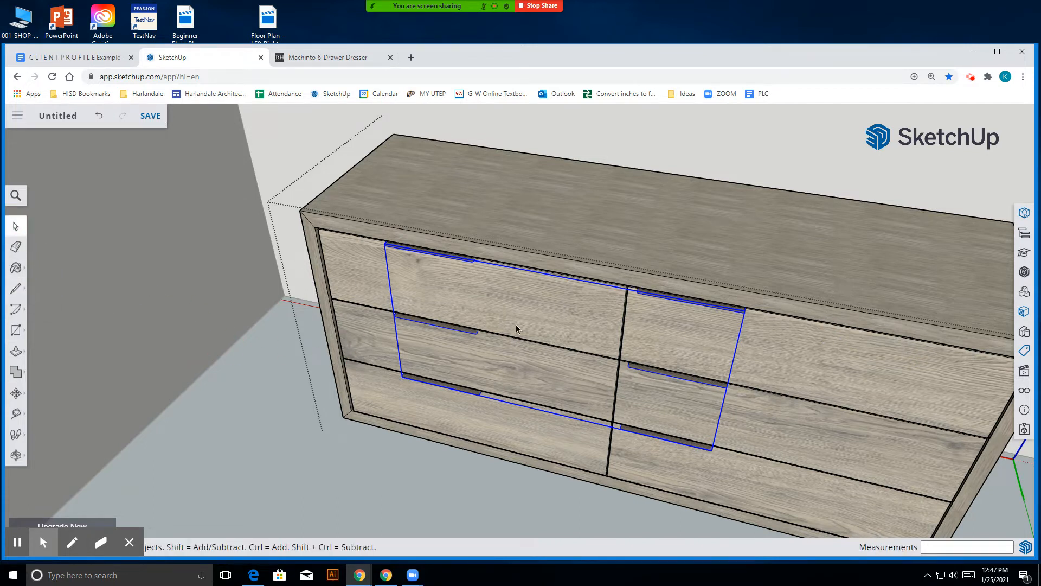
- Open the handle group and move the left column's three handles about 3 5/16" inward along the red axis to centre them on their drawers
{"action": "double_click", "coordinate": [443, 329]}
{"action": "left_click", "coordinate": [449, 259]}
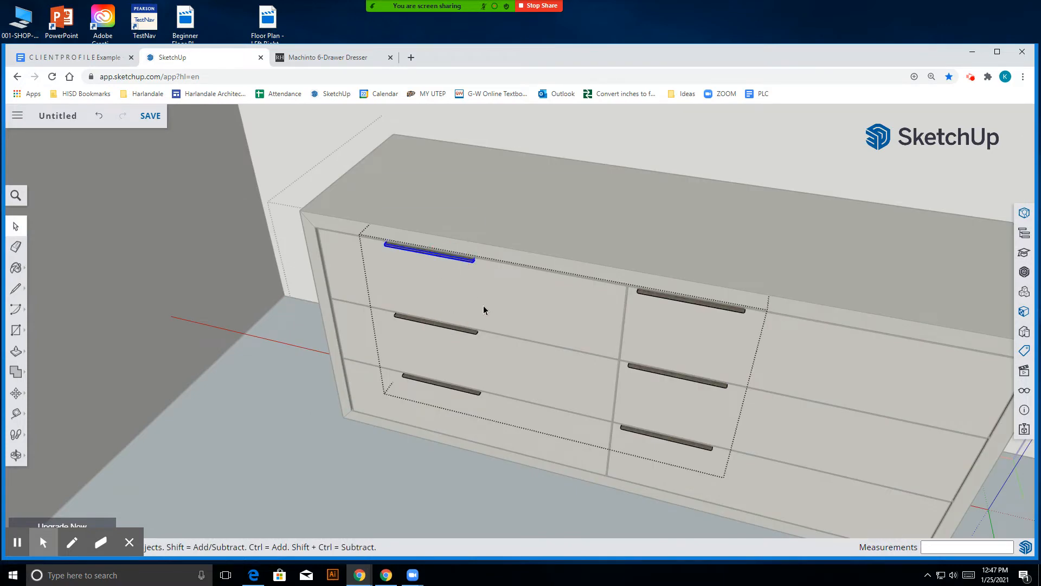
{"action": "left_click", "coordinate": [473, 331], "text": "shift"}
{"action": "left_click", "coordinate": [467, 392], "text": "shift"}
{"action": "scroll", "coordinate": [440, 377], "scroll_direction": "up", "scroll_amount": 4}
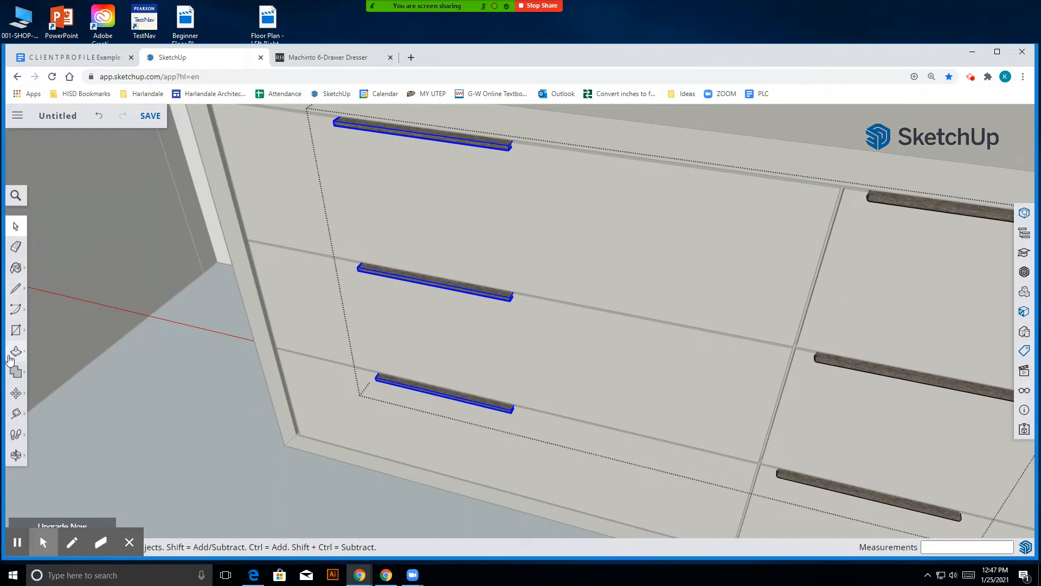
{"action": "left_click", "coordinate": [16, 393]}
{"action": "scroll", "coordinate": [442, 278], "scroll_direction": "up", "scroll_amount": 2}
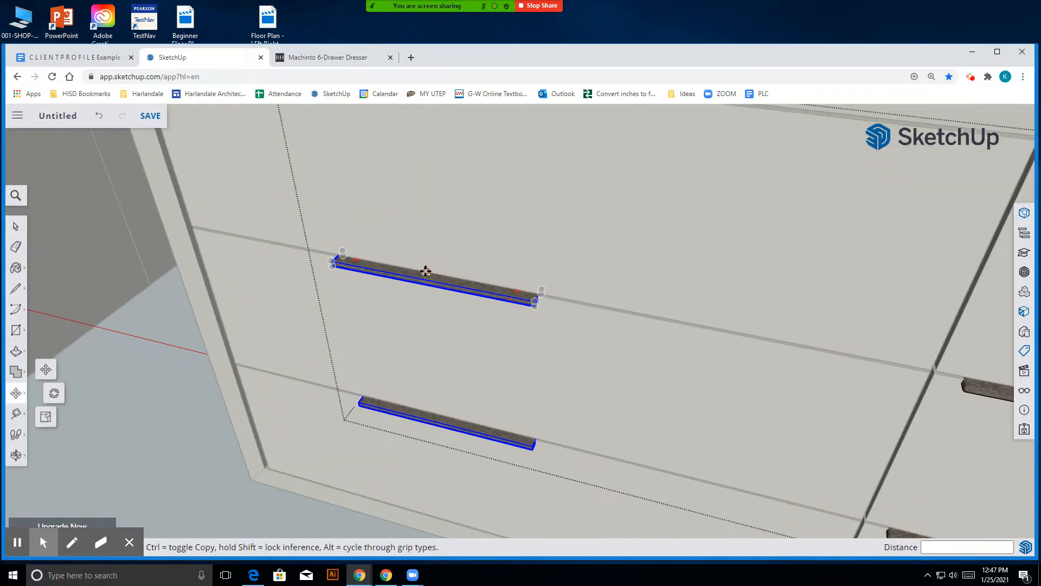
{"action": "left_click", "coordinate": [427, 272]}
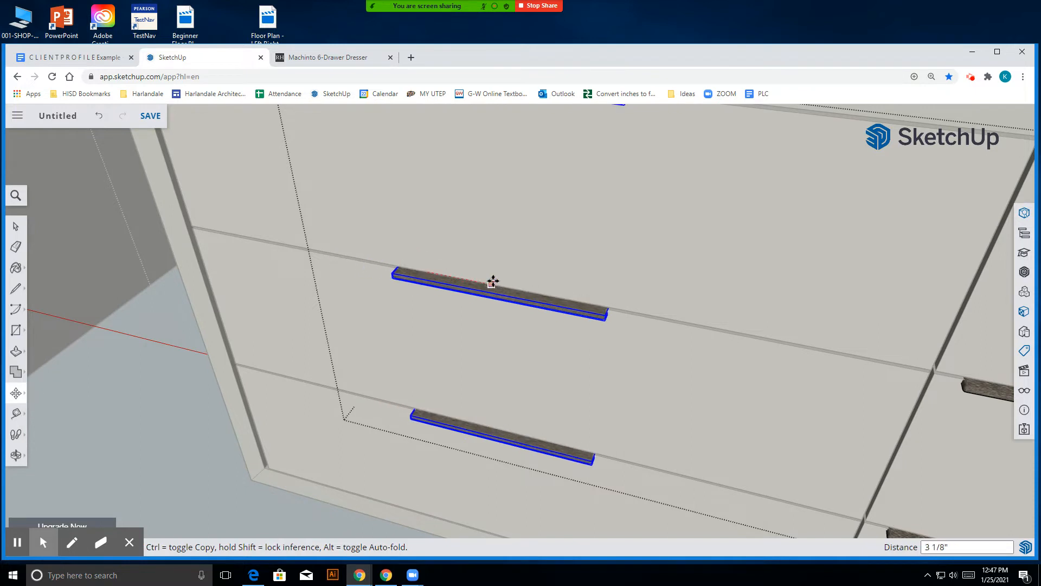
{"action": "left_click", "coordinate": [16, 455]}
{"action": "left_click_drag", "start_coordinate": [452, 440], "coordinate": [432, 409]}
{"action": "scroll", "coordinate": [327, 438], "scroll_direction": "down", "scroll_amount": 2}
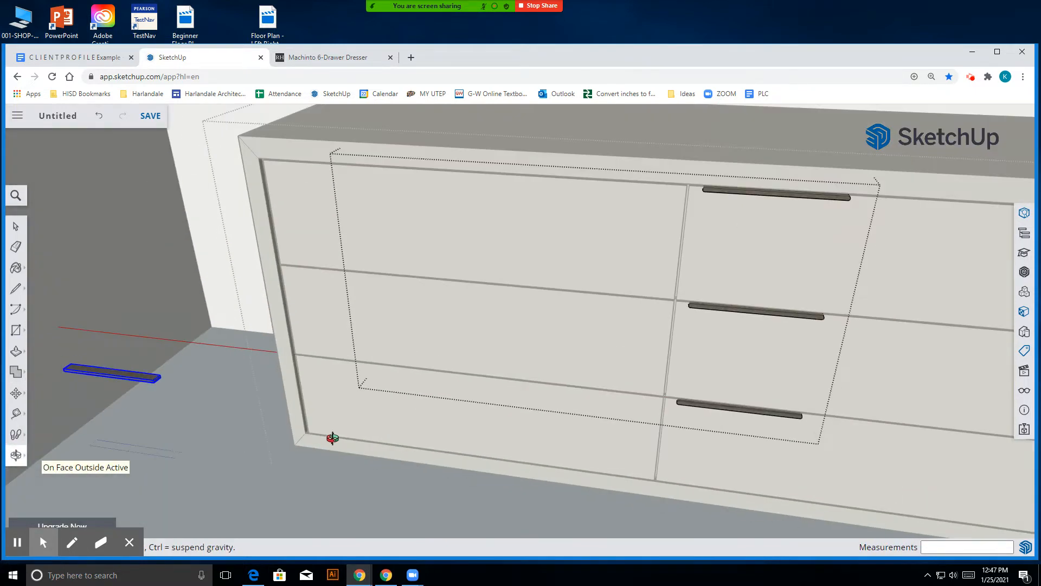
{"action": "left_click_drag", "start_coordinate": [350, 418], "coordinate": [425, 394]}
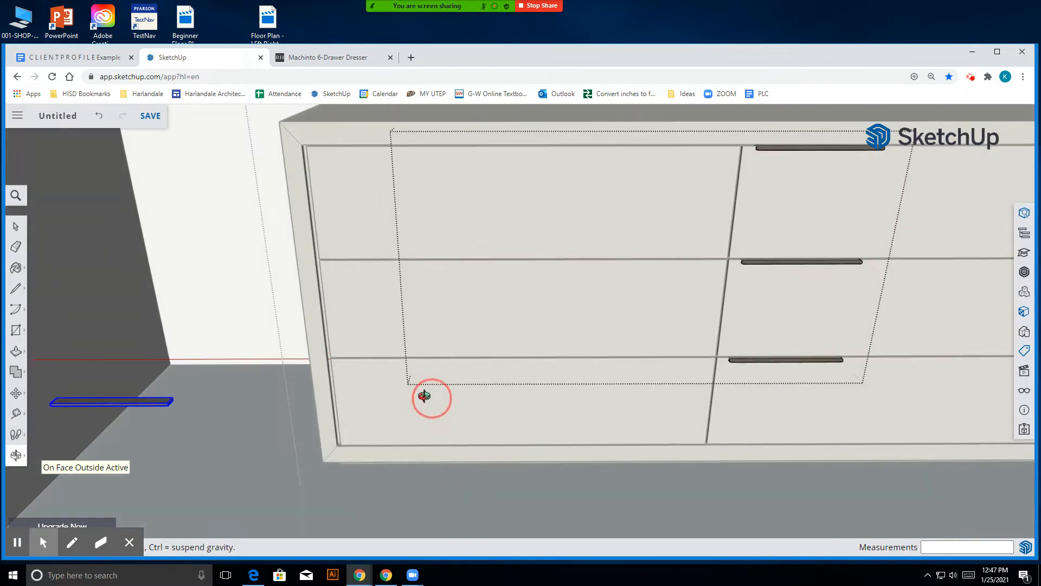
{"action": "left_click", "coordinate": [16, 393]}
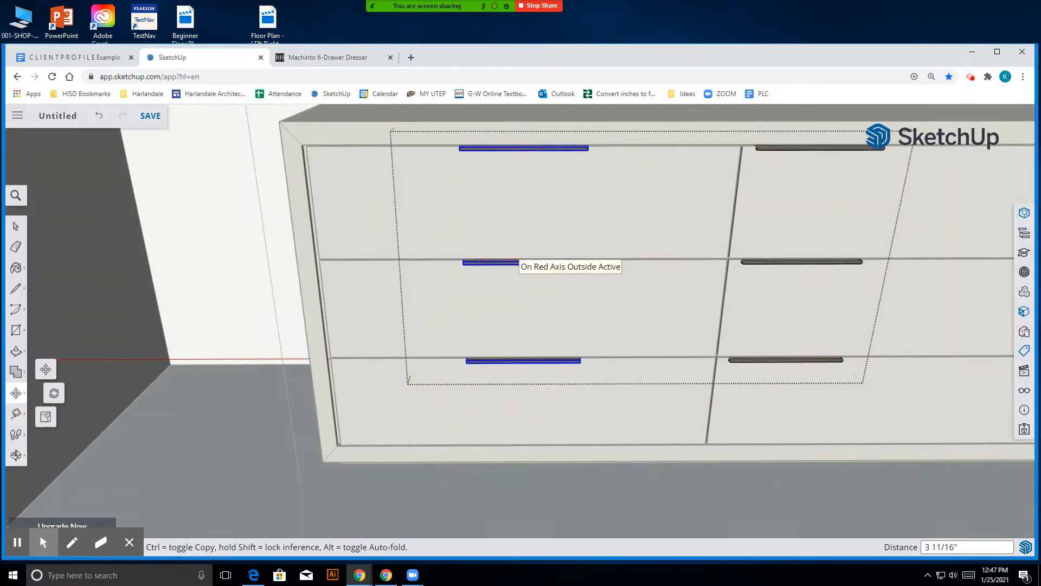
{"action": "left_click", "coordinate": [516, 259]}
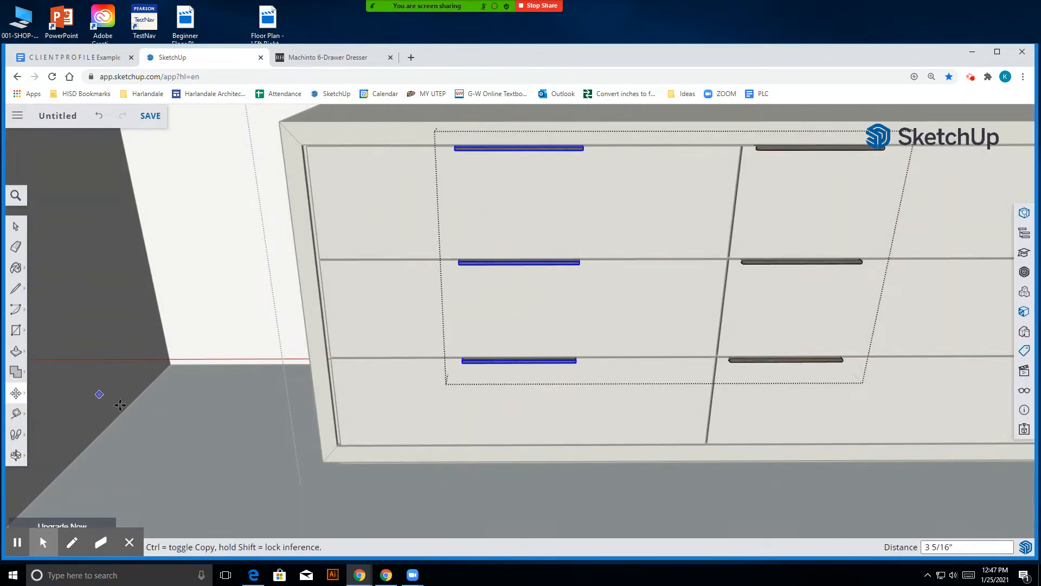
- Move the right column's three handles about 10 15/16" along the red axis to centre them on their drawers, and close the handle group
{"action": "scroll", "coordinate": [191, 396], "scroll_direction": "down", "scroll_amount": 5}
{"action": "scroll", "coordinate": [384, 281], "scroll_direction": "up", "scroll_amount": 5}
{"action": "key", "text": "space"}
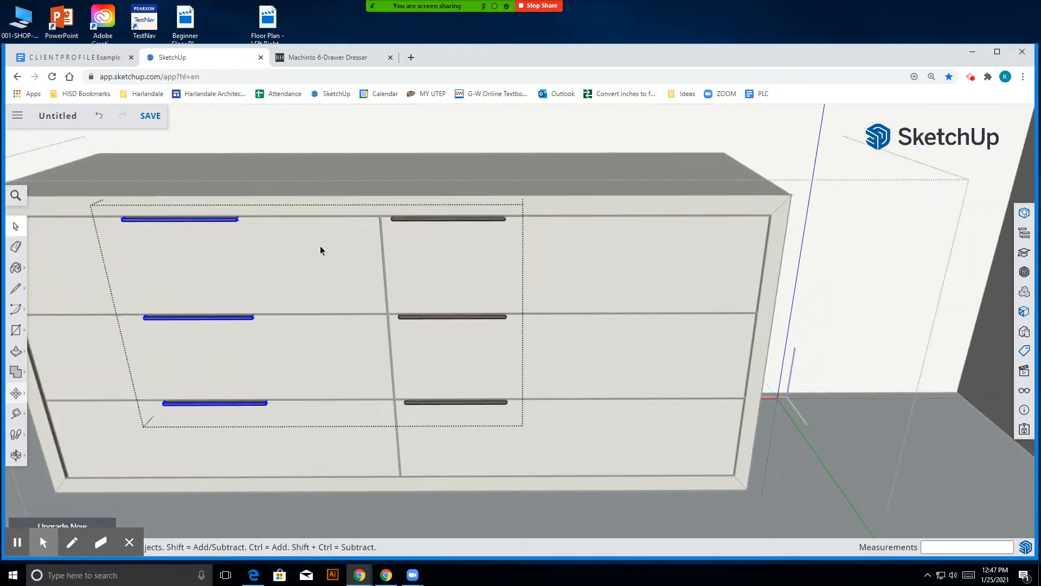
{"action": "left_click", "coordinate": [430, 218]}
{"action": "left_click", "coordinate": [460, 319], "text": "shift"}
{"action": "left_click", "coordinate": [460, 402], "text": "shift"}
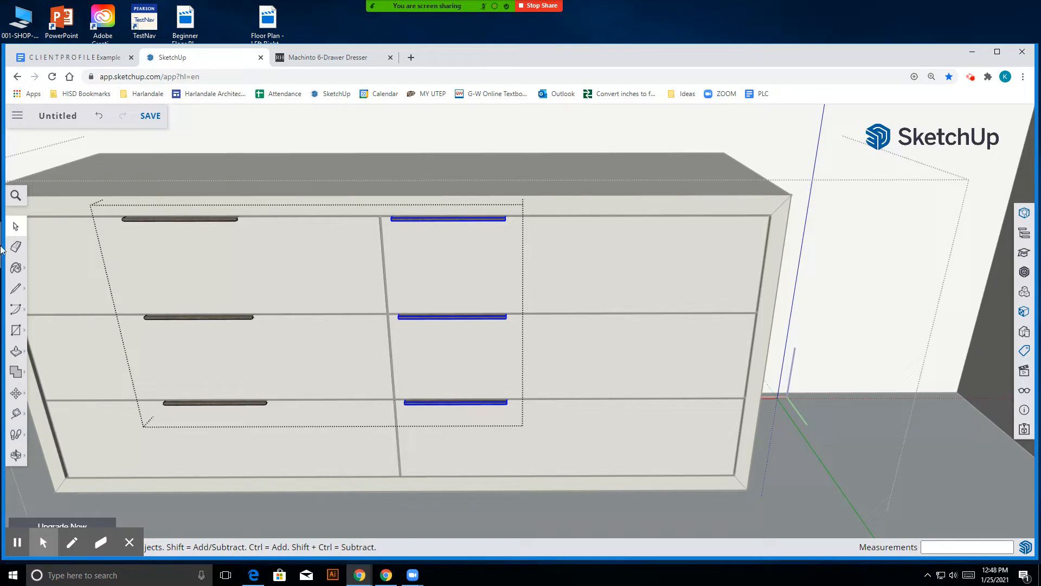
{"action": "left_click", "coordinate": [16, 393]}
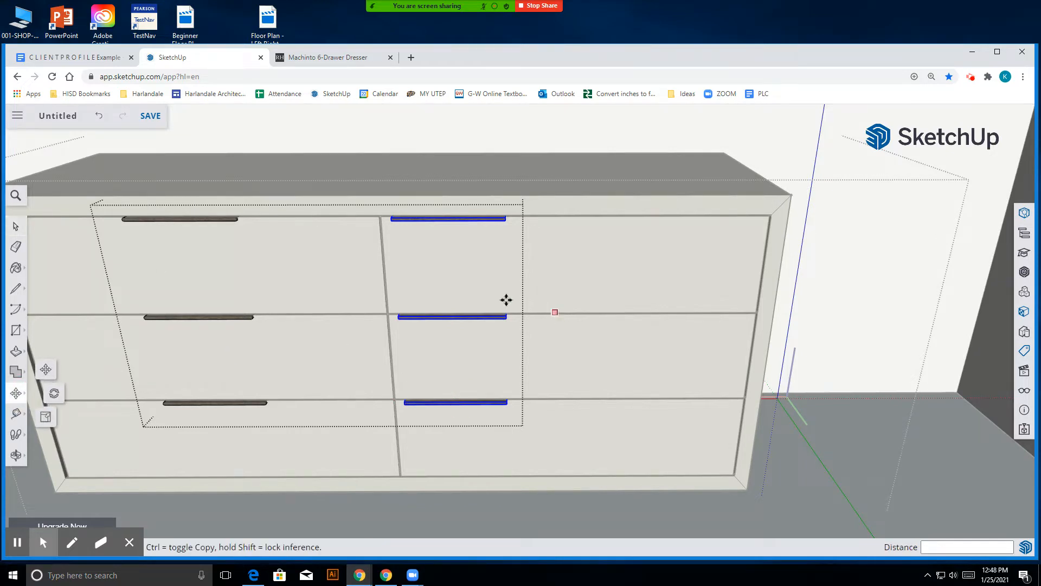
{"action": "left_click", "coordinate": [455, 312]}
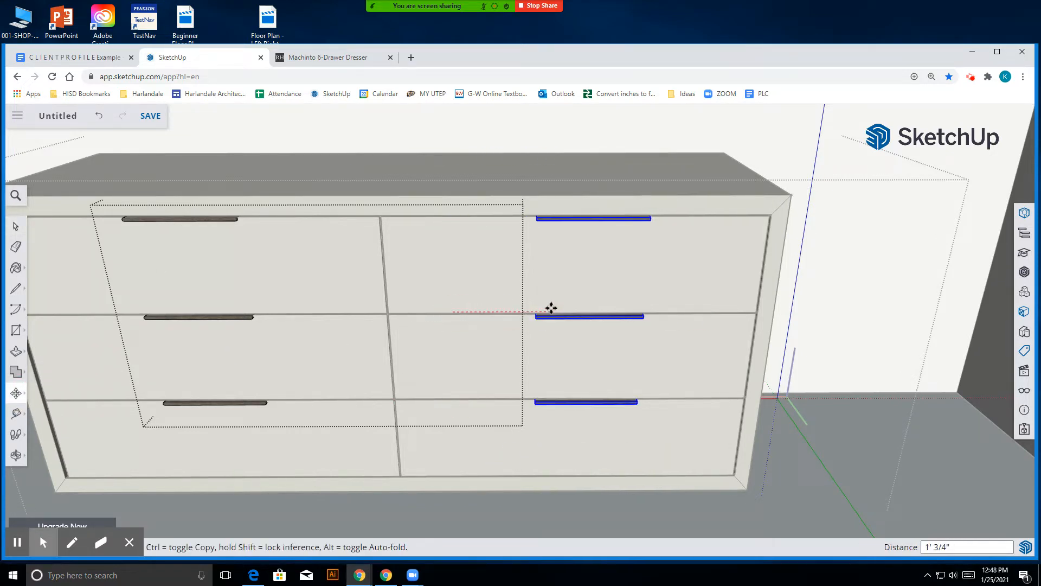
{"action": "left_click", "coordinate": [529, 313]}
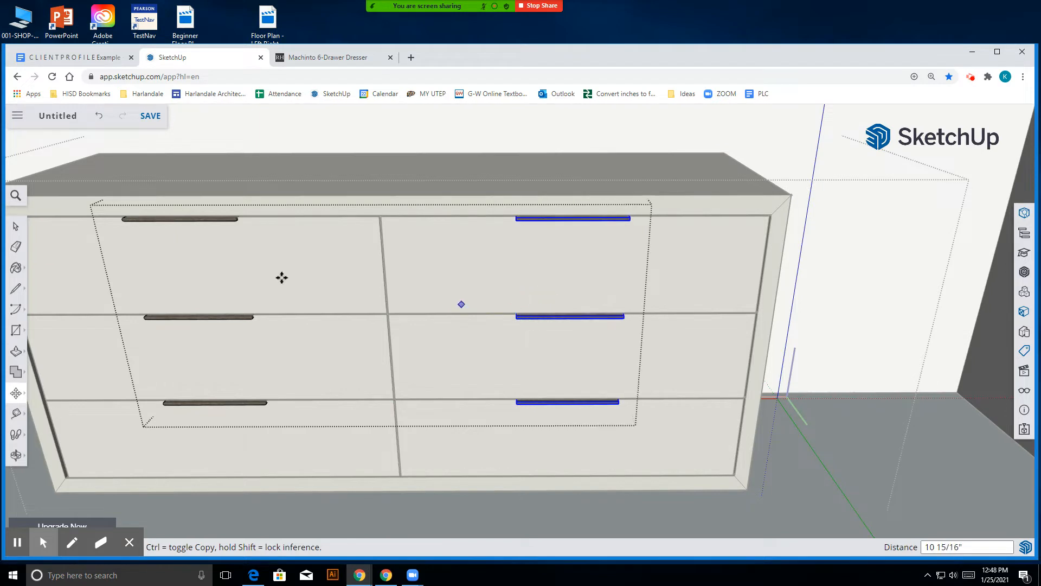
{"action": "left_click", "coordinate": [15, 227]}
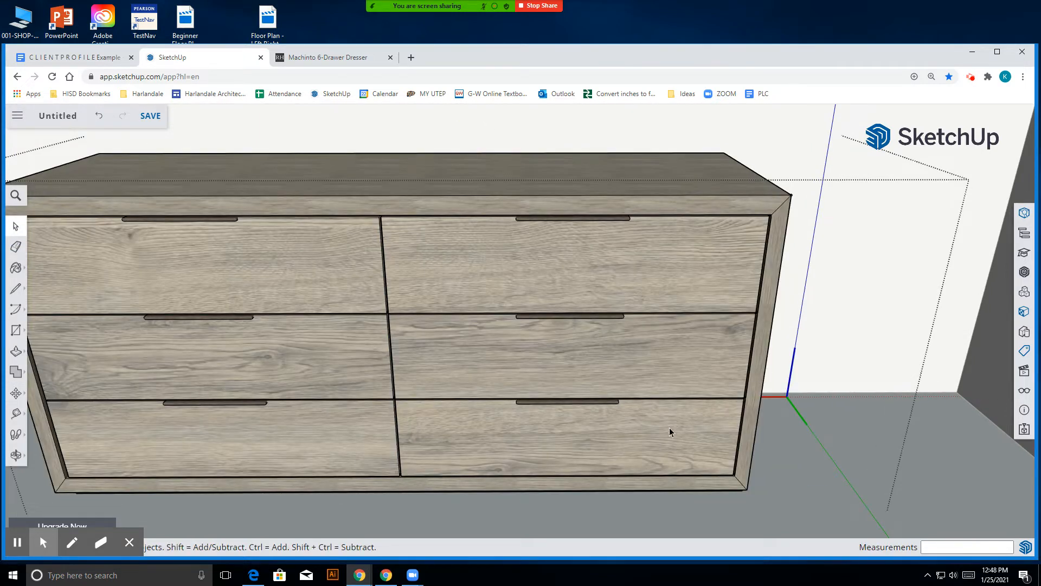
- Inspect the dresser's case group, leave it unedited, and examine the resized dresser in the room from above, beside the bed
{"action": "scroll", "coordinate": [633, 475], "scroll_direction": "down", "scroll_amount": 5}
{"action": "scroll", "coordinate": [642, 323], "scroll_direction": "up", "scroll_amount": 3}
{"action": "scroll", "coordinate": [640, 324], "scroll_direction": "down", "scroll_amount": 2}
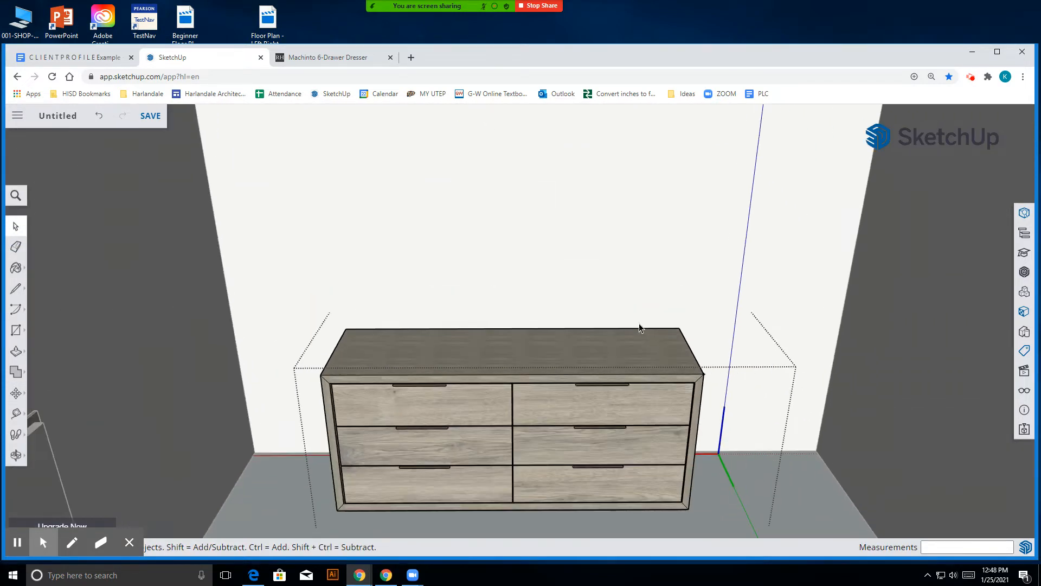
{"action": "left_click", "coordinate": [637, 374]}
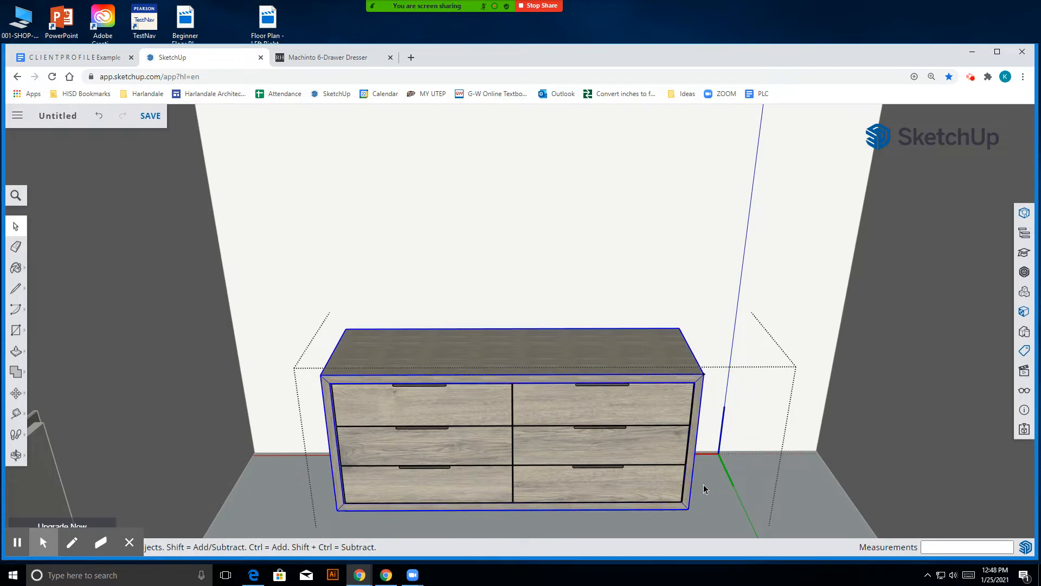
{"action": "double_click", "coordinate": [637, 374]}
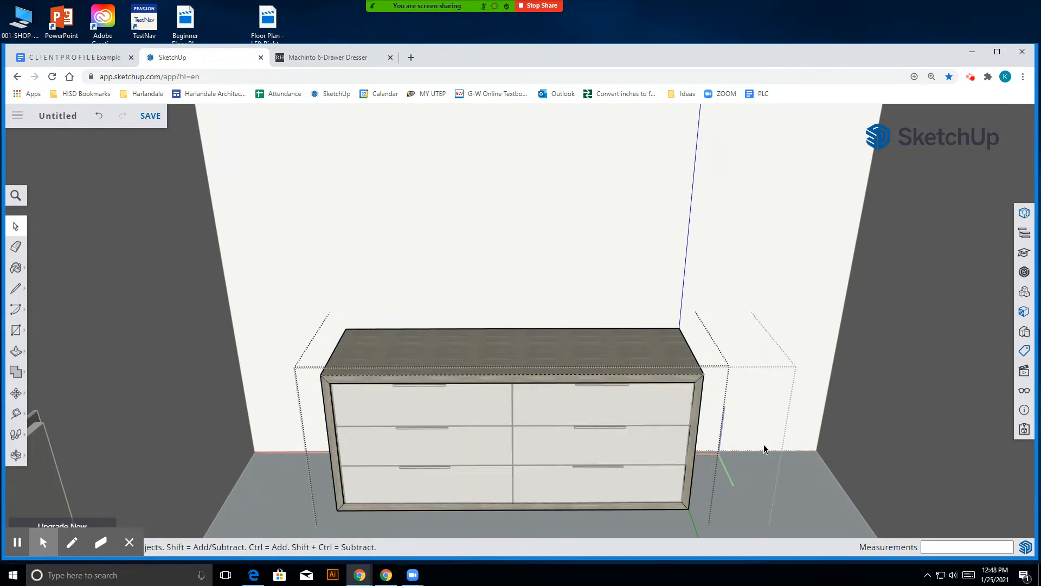
{"action": "left_click", "coordinate": [727, 431]}
{"action": "scroll", "coordinate": [425, 345], "scroll_direction": "down", "scroll_amount": 5}
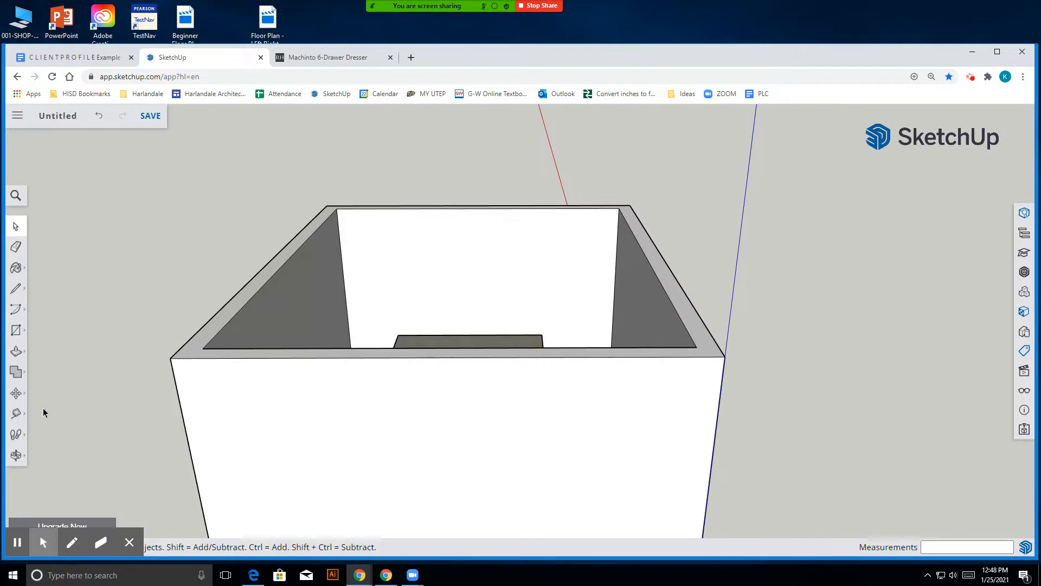
{"action": "left_click", "coordinate": [15, 456]}
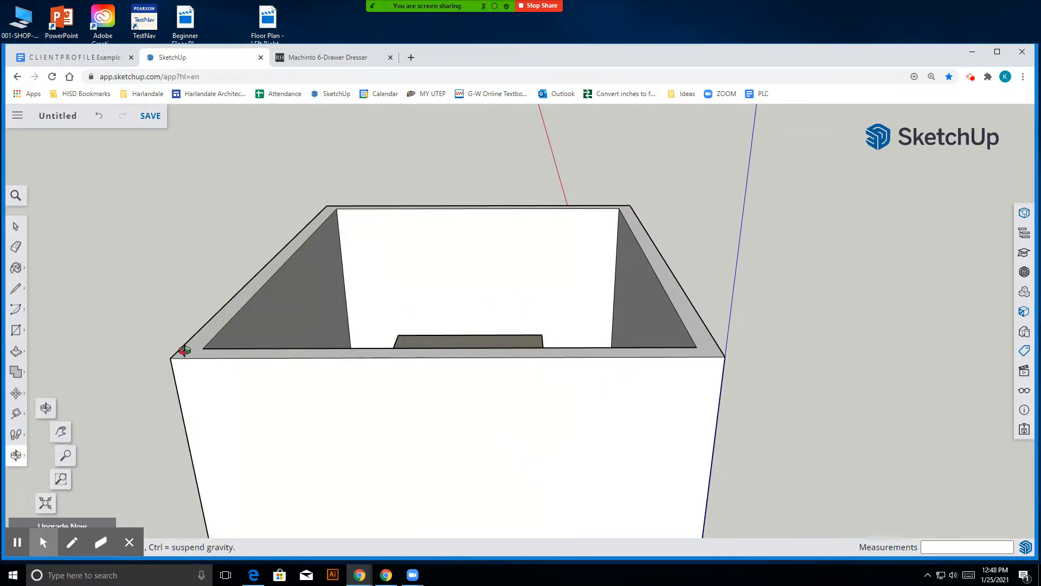
{"action": "left_click_drag", "start_coordinate": [434, 272], "coordinate": [135, 376]}
{"action": "mouse_move", "coordinate": [366, 404]}
{"action": "left_mouse_down"}
{"action": "mouse_move", "coordinate": [551, 293]}
{"action": "mouse_move", "coordinate": [725, 268]}
{"action": "left_mouse_up"}
{"action": "scroll", "coordinate": [415, 325], "scroll_direction": "up", "scroll_amount": 4}
{"action": "mouse_move", "coordinate": [380, 343]}
{"action": "left_mouse_down"}
{"action": "mouse_move", "coordinate": [427, 319]}
{"action": "mouse_move", "coordinate": [695, 258]}
{"action": "mouse_move", "coordinate": [251, 269]}
{"action": "left_mouse_up"}
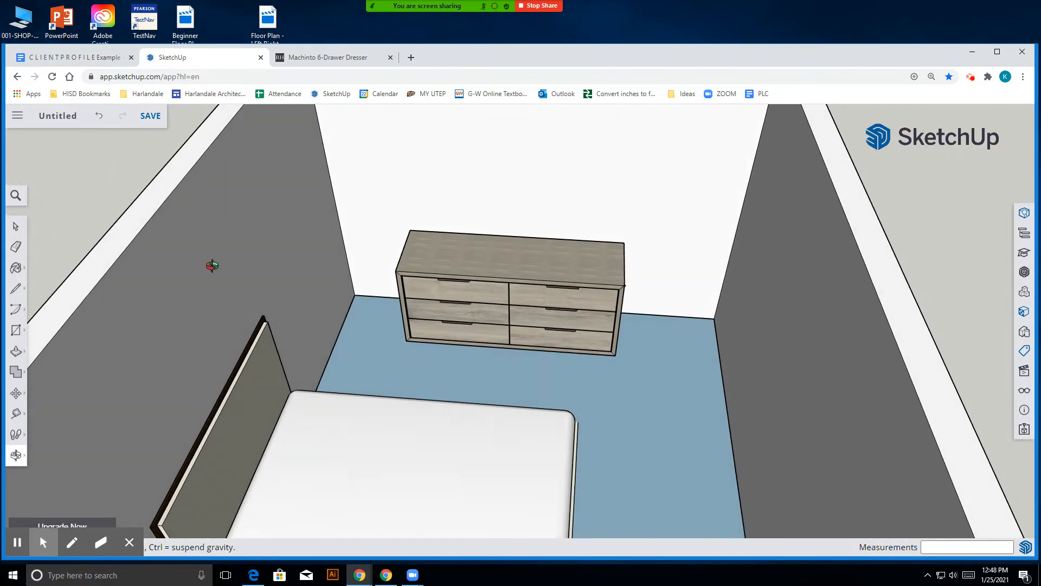
- Save the model as "Client Profile Example" in the SketchUp project folder
{"action": "left_click", "coordinate": [72, 116]}
{"action": "left_click", "coordinate": [103, 234]}
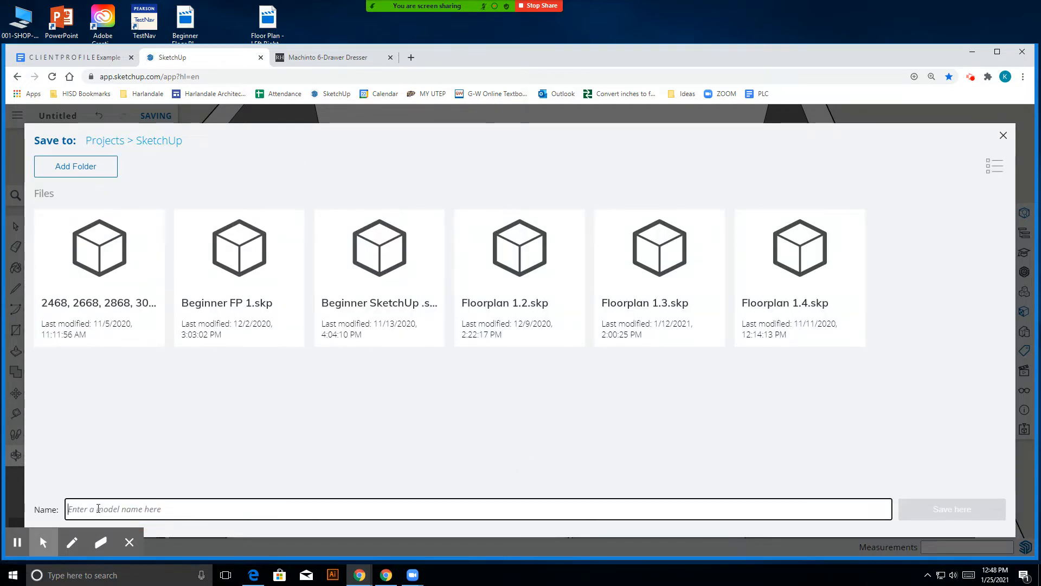
{"action": "type", "text": "Client Profile xam"}
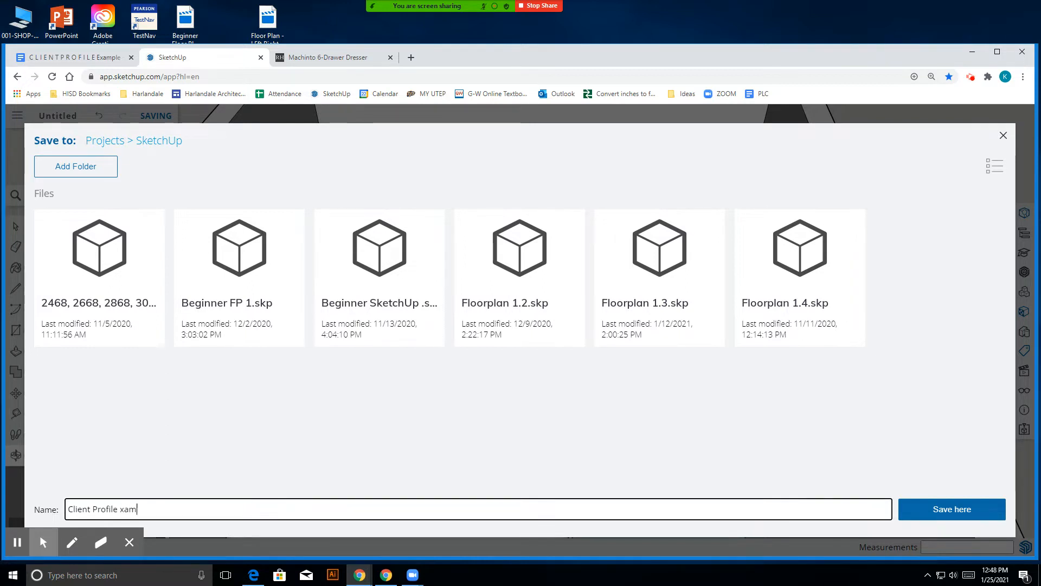
{"action": "key", "text": "BackSpace"}
{"action": "key", "text": "BackSpace"}
{"action": "key", "text": "BackSpace"}
{"action": "key", "text": "BackSpace"}
{"action": "type", "text": "Ex"}
{"action": "left_click", "coordinate": [959, 507]}
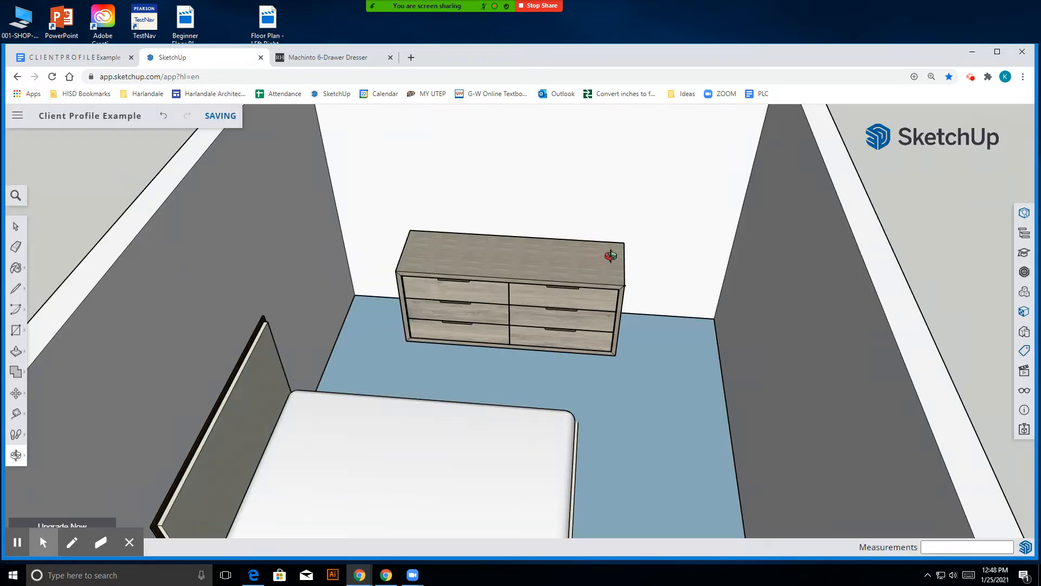
- Check the finish shown on the Machinto 6-Drawer Dresser product page and return to the SketchUp model
{"action": "left_click_drag", "start_coordinate": [672, 251], "coordinate": [349, 264]}
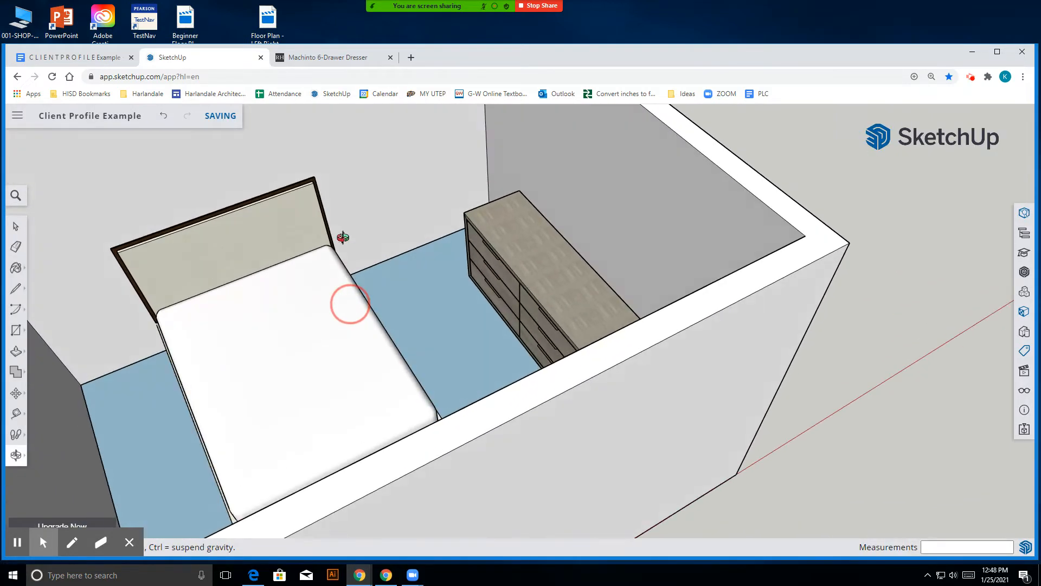
{"action": "left_click", "coordinate": [335, 57]}
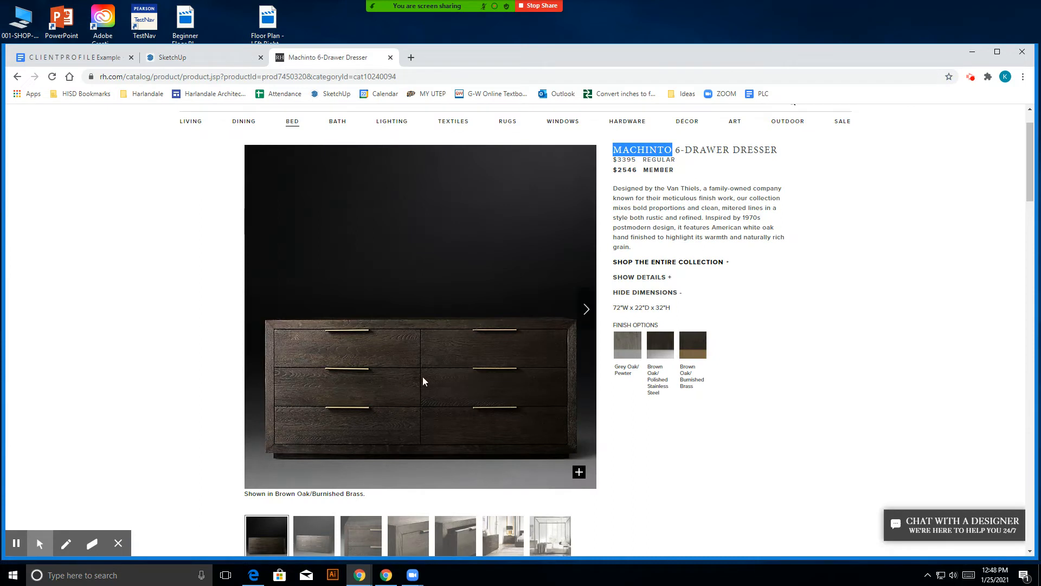
{"action": "left_click", "coordinate": [237, 57]}
- Open the dresser, choose the dark brown wood material [Color_000]3, and try to apply it to the case group
{"action": "mouse_move", "coordinate": [309, 349]}
{"action": "left_mouse_down"}
{"action": "mouse_move", "coordinate": [372, 342]}
{"action": "mouse_move", "coordinate": [441, 284]}
{"action": "mouse_move", "coordinate": [416, 303]}
{"action": "left_mouse_up"}
{"action": "left_click", "coordinate": [16, 226]}
{"action": "double_click", "coordinate": [535, 250]}
{"action": "left_click", "coordinate": [580, 254]}
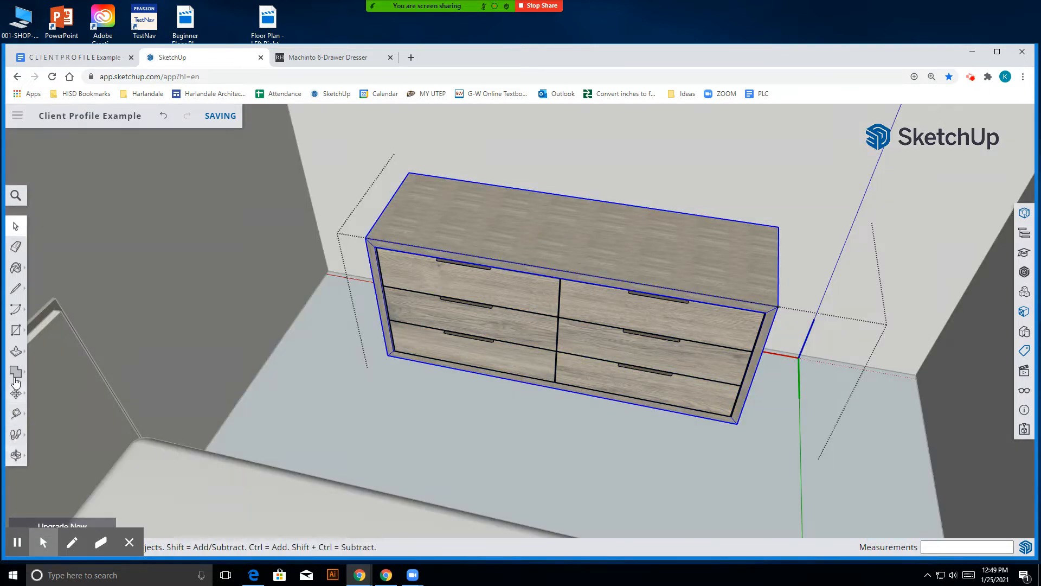
{"action": "left_click", "coordinate": [17, 269]}
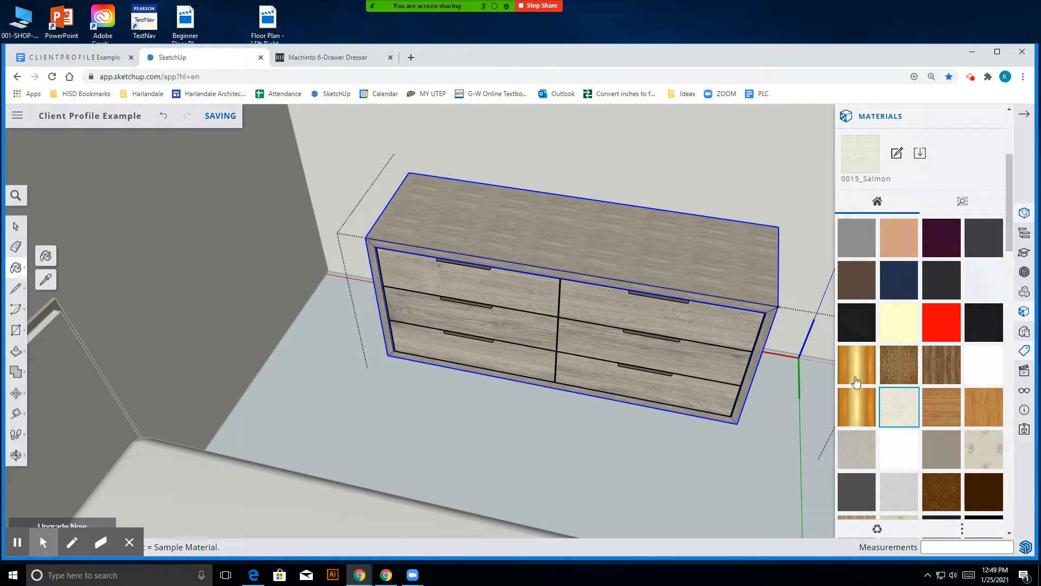
{"action": "scroll", "coordinate": [928, 406], "scroll_direction": "down", "scroll_amount": 4}
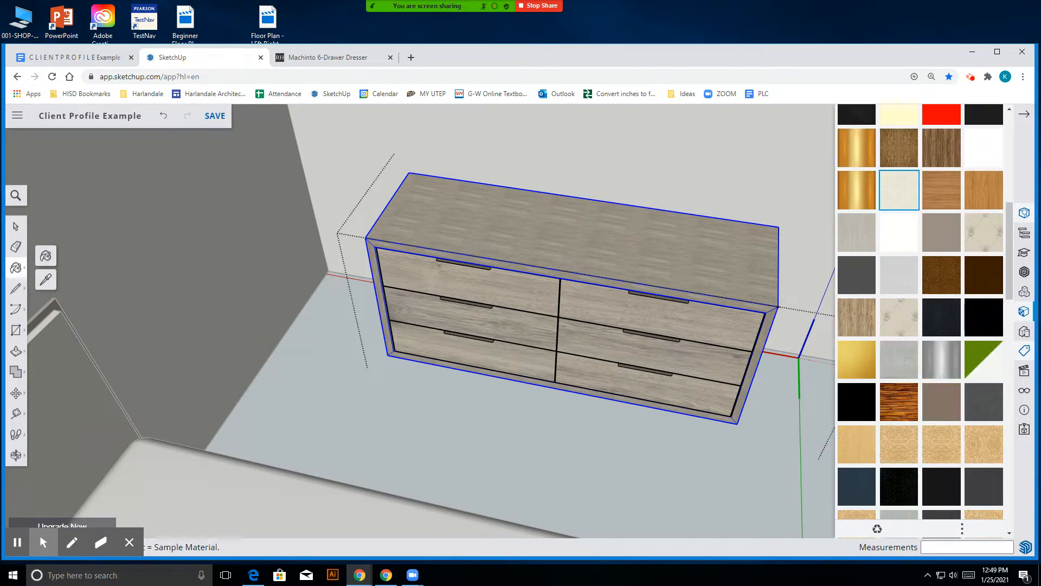
{"action": "scroll", "coordinate": [921, 320], "scroll_direction": "down", "scroll_amount": 5}
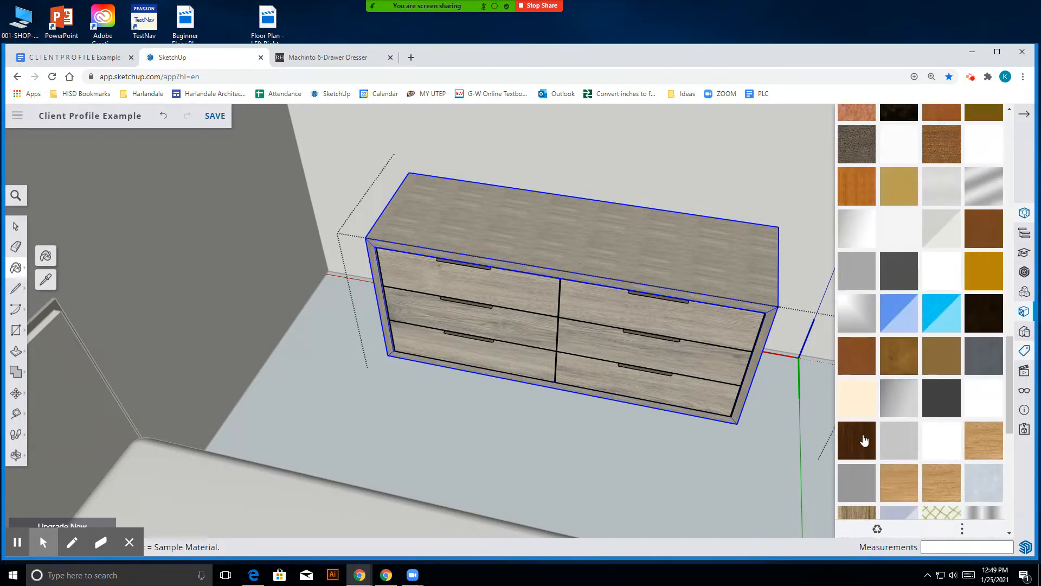
{"action": "left_click", "coordinate": [864, 440]}
{"action": "left_click", "coordinate": [542, 224]}
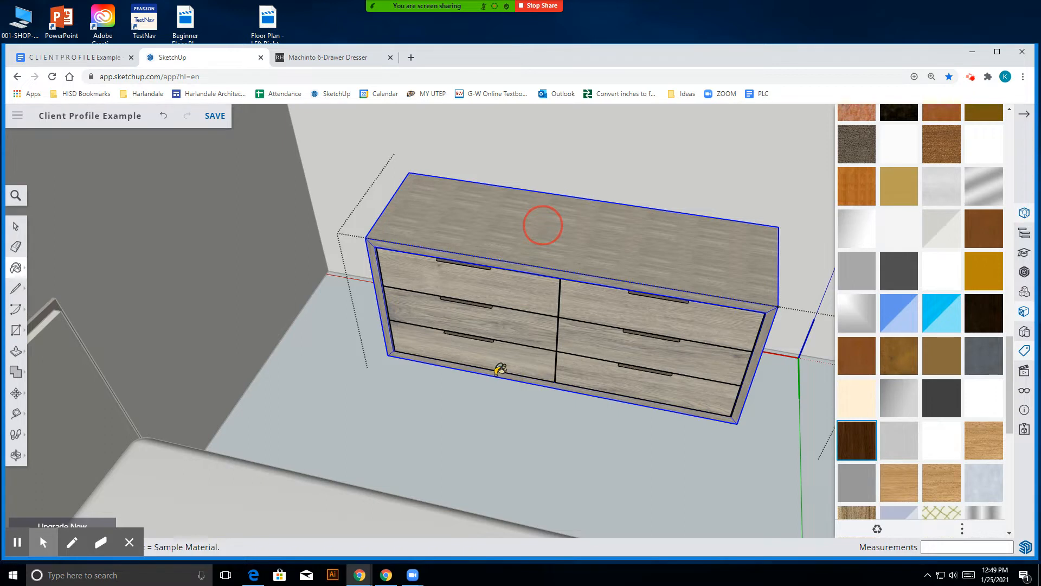
- Open the dresser's case group and try to paint it with the dark brown wood material
{"action": "left_click", "coordinate": [17, 226]}
{"action": "double_click", "coordinate": [503, 241]}
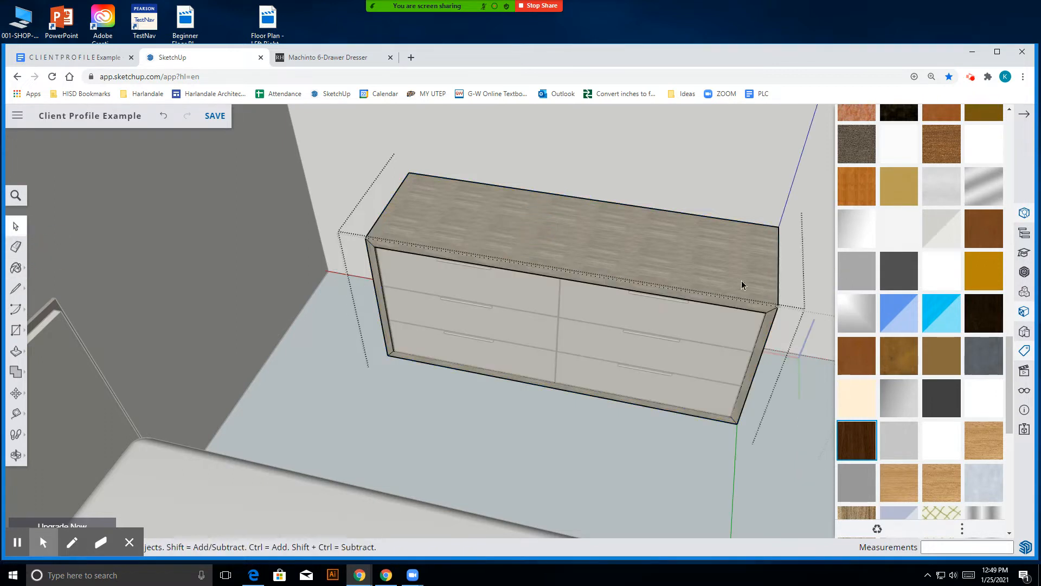
{"action": "left_click", "coordinate": [277, 442]}
{"action": "left_click", "coordinate": [16, 268]}
{"action": "left_click", "coordinate": [505, 244]}
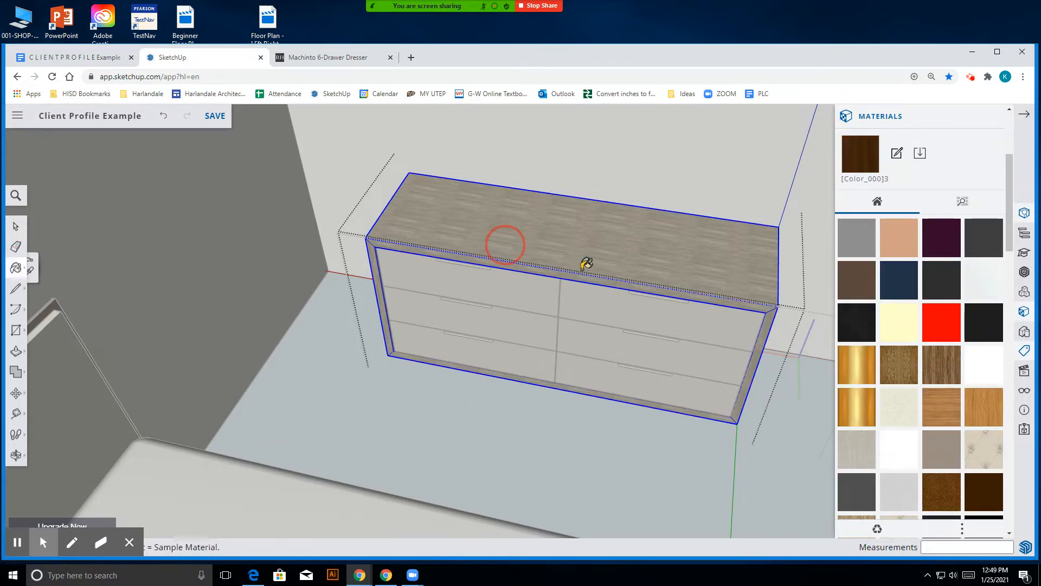
- Select all faces of the dresser's case and paint them with the dark brown wood material [Color_000]3
{"action": "left_click", "coordinate": [15, 226]}
{"action": "left_click", "coordinate": [594, 228]}
{"action": "double_click", "coordinate": [593, 229]}
{"action": "left_click", "coordinate": [530, 242]}
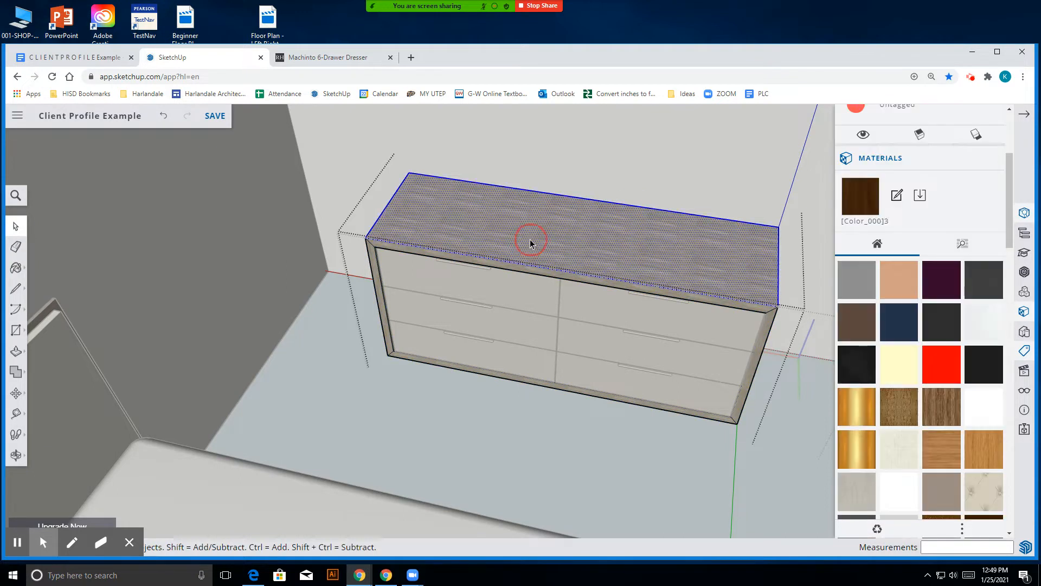
{"action": "left_click", "coordinate": [456, 404]}
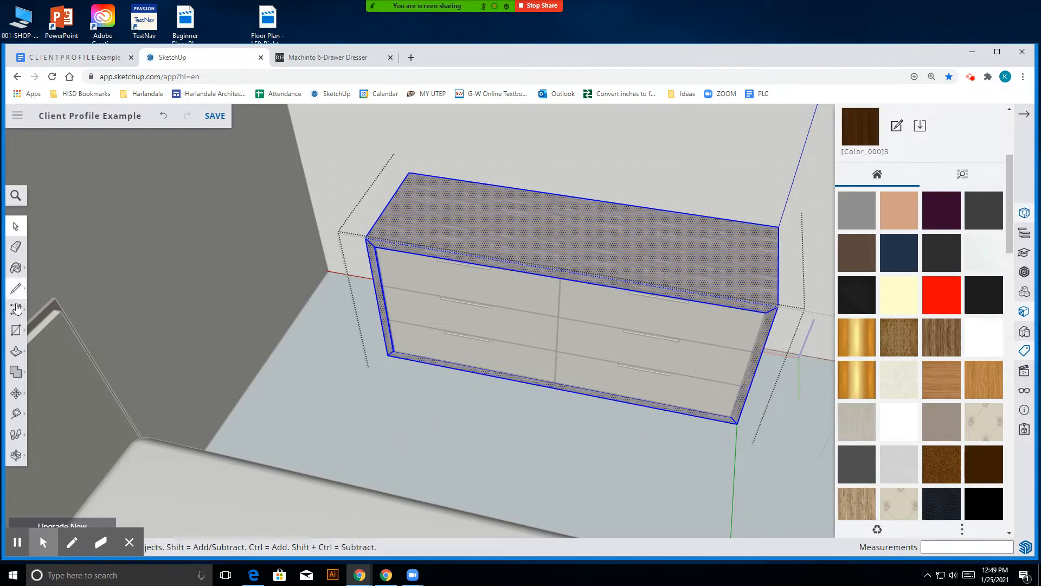
{"action": "left_click", "coordinate": [15, 267]}
{"action": "left_click", "coordinate": [491, 224]}
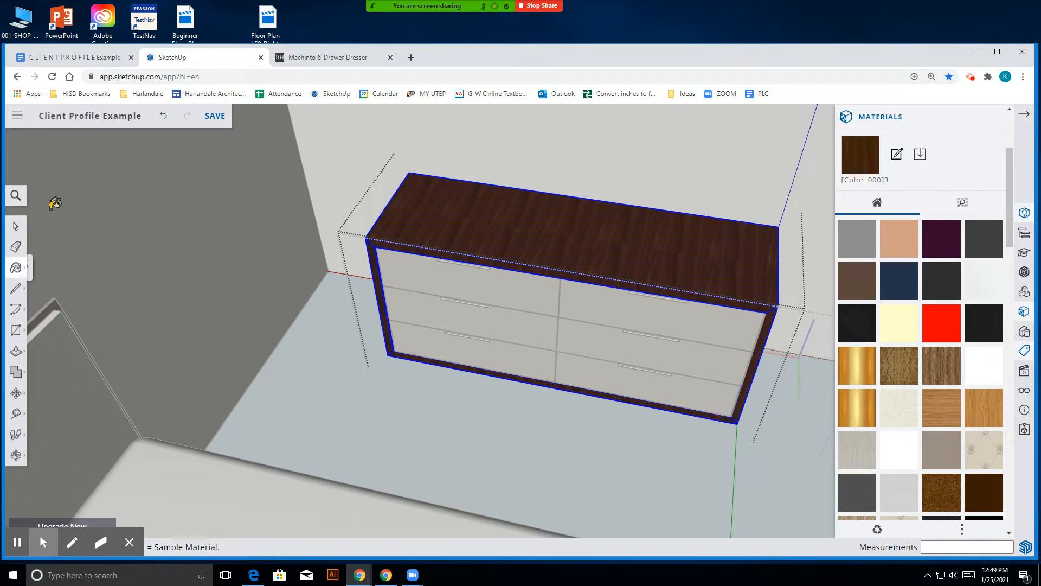
{"action": "key", "text": "space"}
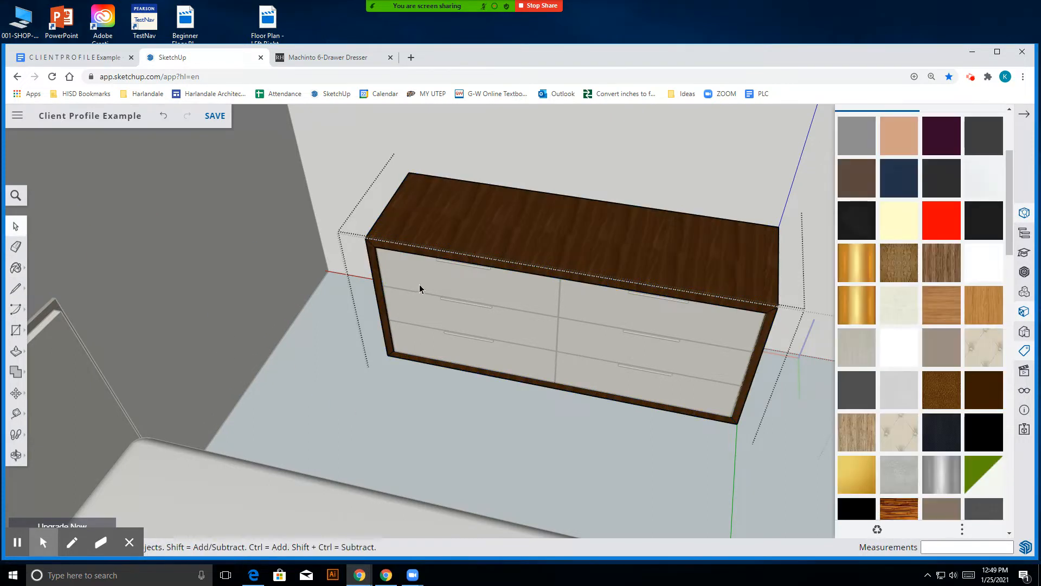
- Open the drawer-front group, paint all six drawer fronts with the same dark brown wood, and close the dresser
{"action": "left_click", "coordinate": [279, 372]}
{"action": "double_click", "coordinate": [443, 279]}
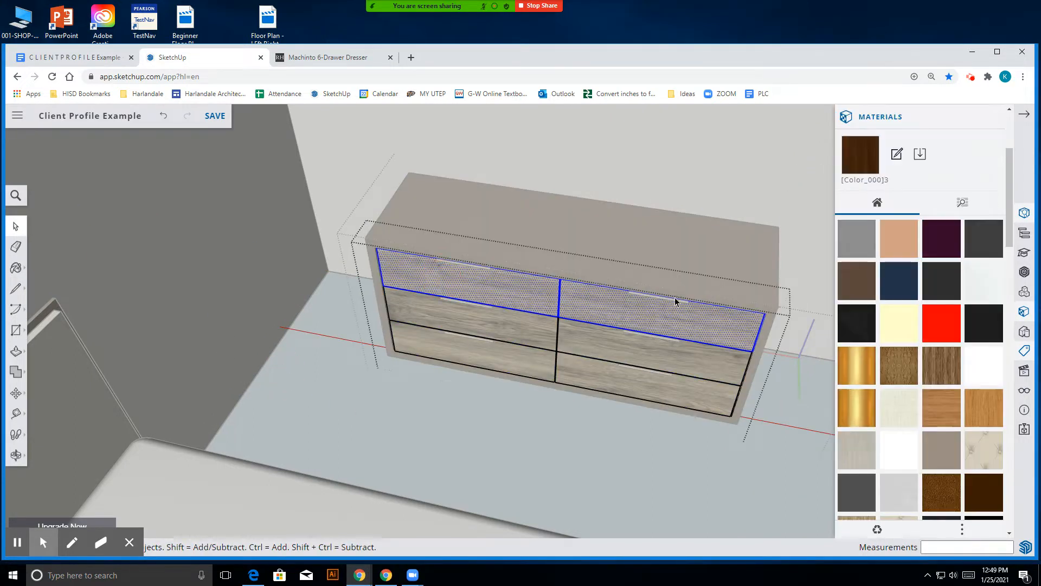
{"action": "left_click_drag", "start_coordinate": [670, 278], "coordinate": [439, 433]}
{"action": "left_click", "coordinate": [15, 267]}
{"action": "left_click", "coordinate": [442, 295]}
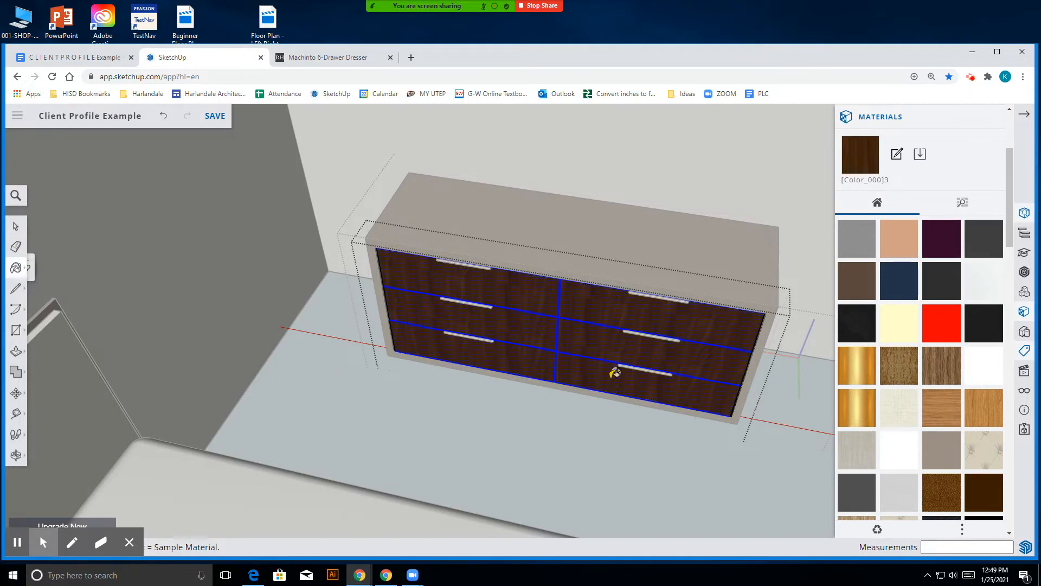
{"action": "left_click", "coordinate": [16, 226]}
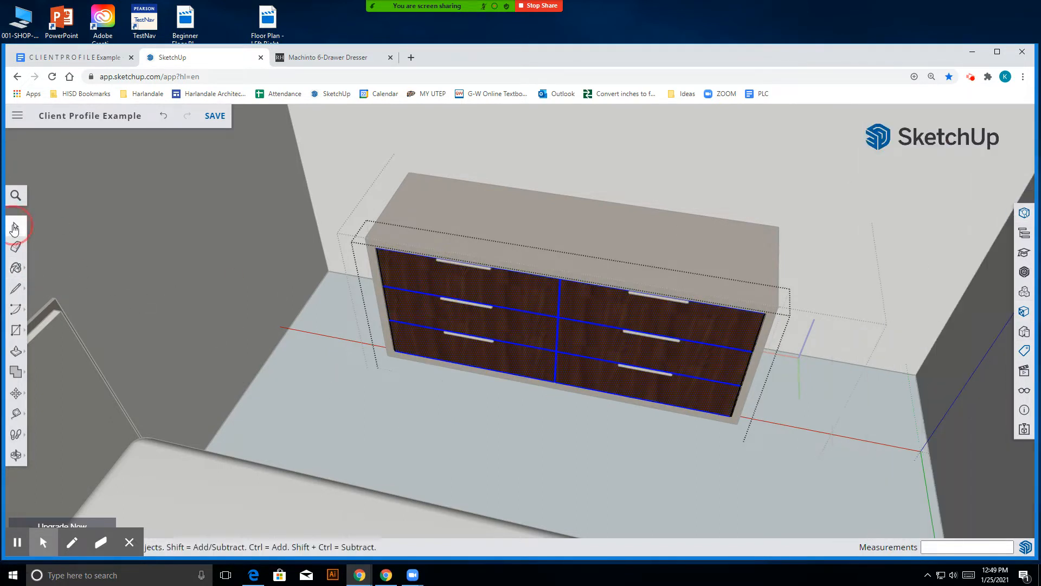
{"action": "left_click", "coordinate": [299, 360]}
{"action": "left_click", "coordinate": [705, 457]}
{"action": "scroll", "coordinate": [667, 392], "scroll_direction": "down", "scroll_amount": 6}
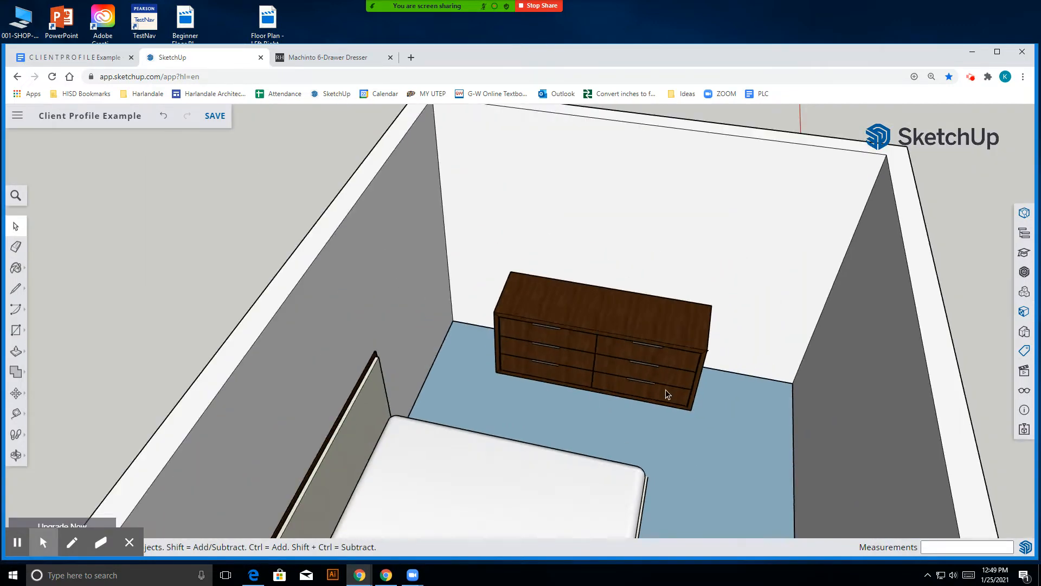
- Examine the repainted dresser in the room and compare it with the photo on its product page
{"action": "left_click", "coordinate": [17, 451]}
{"action": "left_click_drag", "start_coordinate": [651, 453], "coordinate": [493, 431]}
{"action": "scroll", "coordinate": [624, 425], "scroll_direction": "up", "scroll_amount": 3}
{"action": "left_click_drag", "start_coordinate": [624, 426], "coordinate": [488, 488]}
{"action": "left_click", "coordinate": [337, 59]}
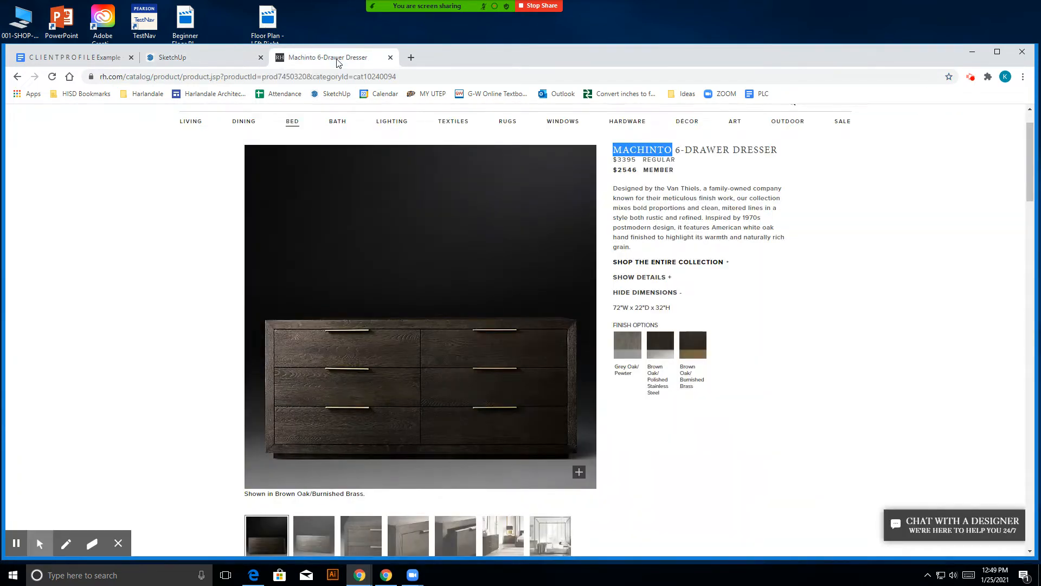
{"action": "left_click", "coordinate": [179, 59]}
{"action": "mouse_move", "coordinate": [635, 378]}
{"action": "left_mouse_down"}
{"action": "mouse_move", "coordinate": [725, 367]}
{"action": "mouse_move", "coordinate": [697, 383]}
{"action": "mouse_move", "coordinate": [288, 422]}
{"action": "mouse_move", "coordinate": [657, 365]}
{"action": "mouse_move", "coordinate": [622, 357]}
{"action": "left_mouse_up"}
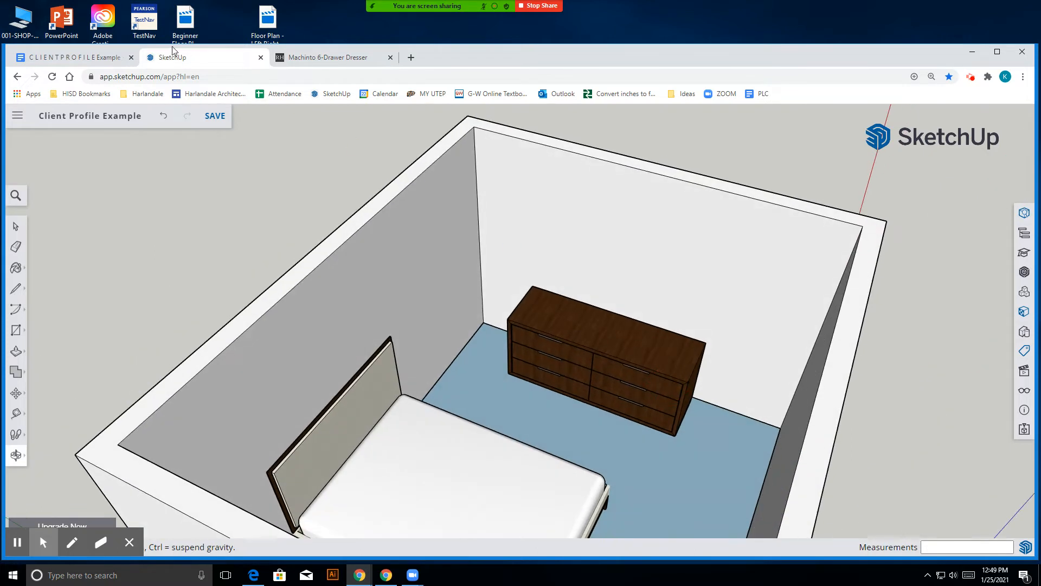
- Switch to the client profile document and look up the furniture item listed after the dresser
{"action": "left_click", "coordinate": [112, 61]}
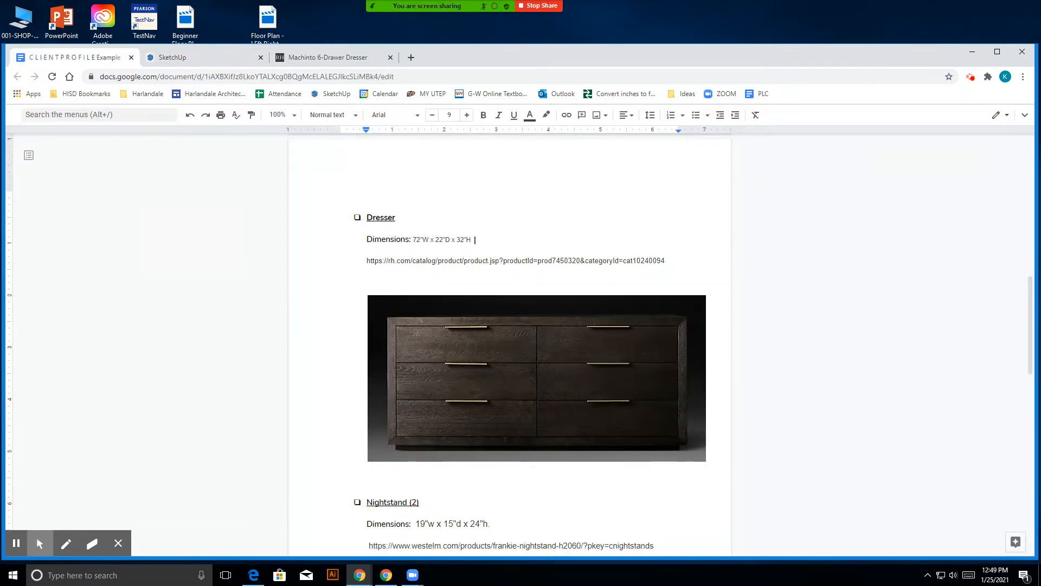
{"action": "scroll", "coordinate": [369, 280], "scroll_direction": "down", "scroll_amount": 3}
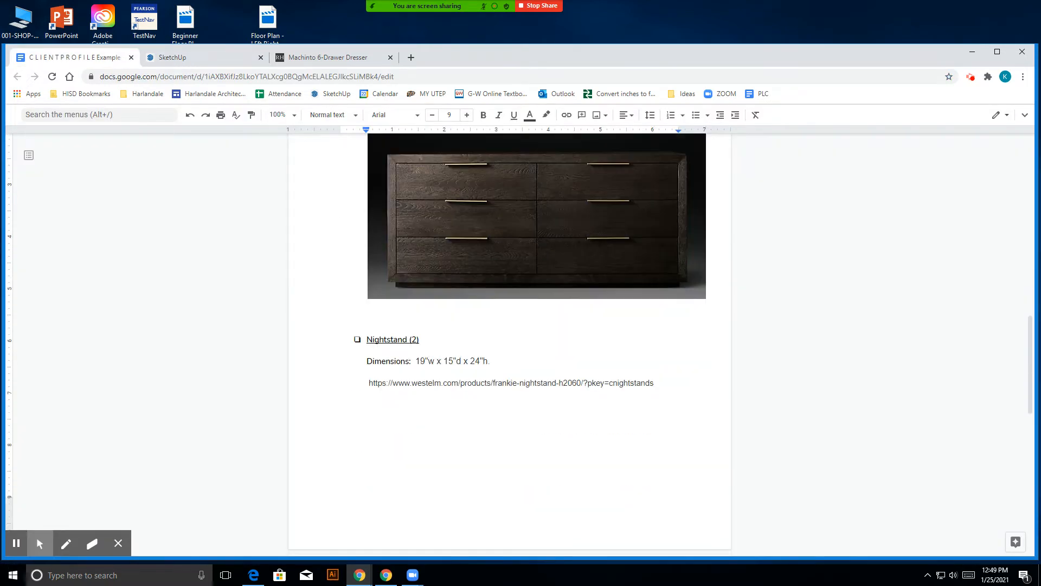
{"action": "scroll", "coordinate": [75, 367], "scroll_direction": "down", "scroll_amount": 2}
{"action": "scroll", "coordinate": [75, 367], "scroll_direction": "up", "scroll_amount": 5}
{"action": "scroll", "coordinate": [75, 367], "scroll_direction": "down", "scroll_amount": 1}
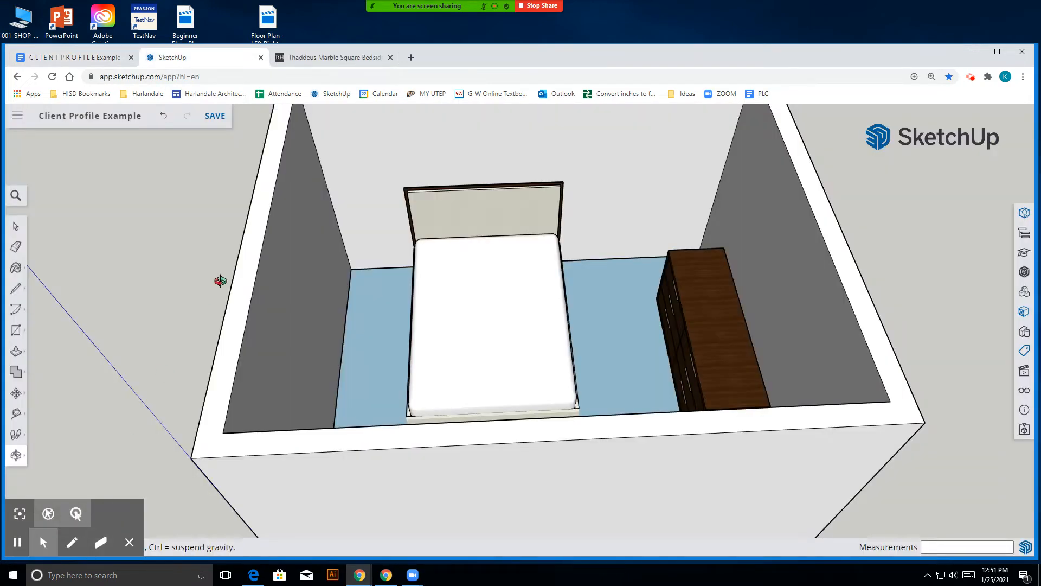
- Reopen the client profile document and review the nightstand entry's quantity, dimensions and picture
{"action": "left_click", "coordinate": [117, 58]}
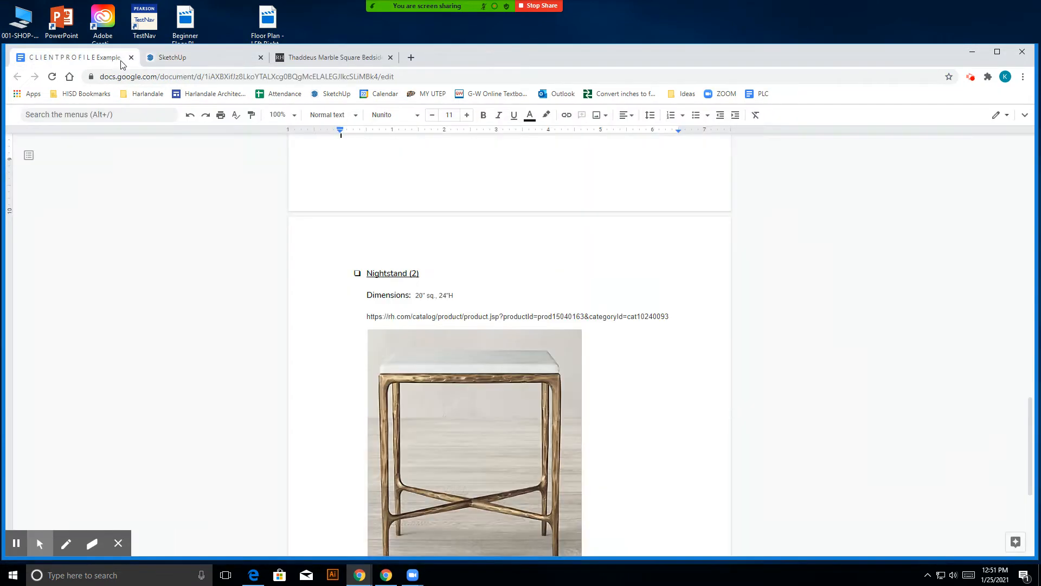
{"action": "scroll", "coordinate": [465, 367], "scroll_direction": "up", "scroll_amount": 10}
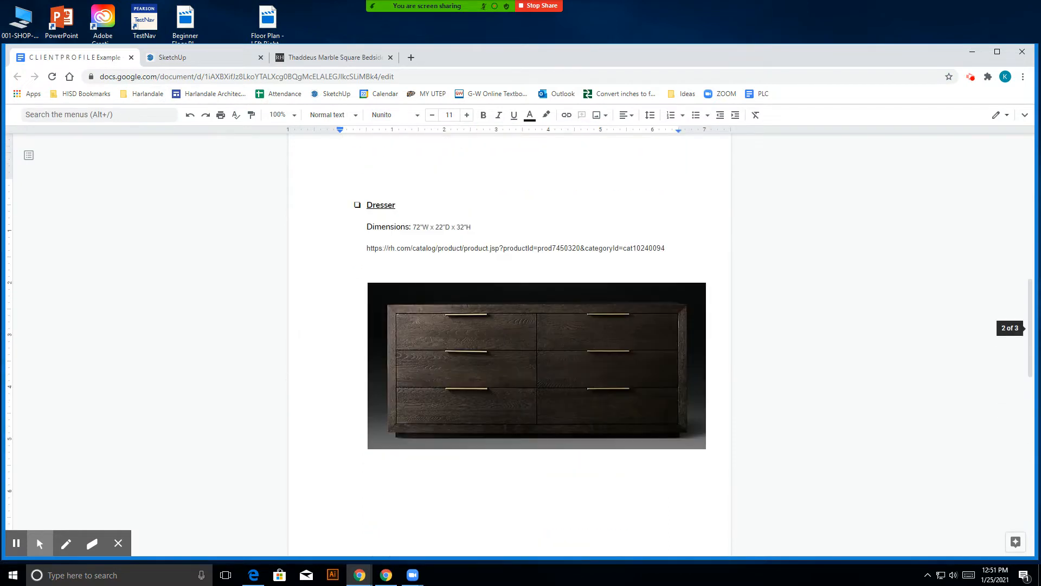
{"action": "scroll", "coordinate": [529, 300], "scroll_direction": "down", "scroll_amount": 10}
{"action": "scroll", "coordinate": [510, 310], "scroll_direction": "up", "scroll_amount": 1}
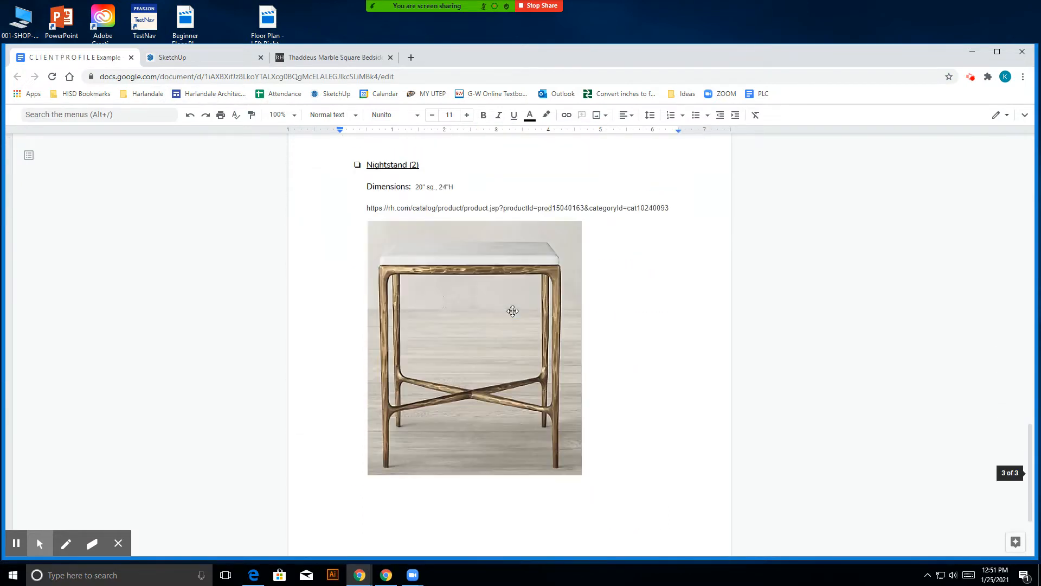
{"action": "left_click_drag", "start_coordinate": [410, 164], "coordinate": [421, 166]}
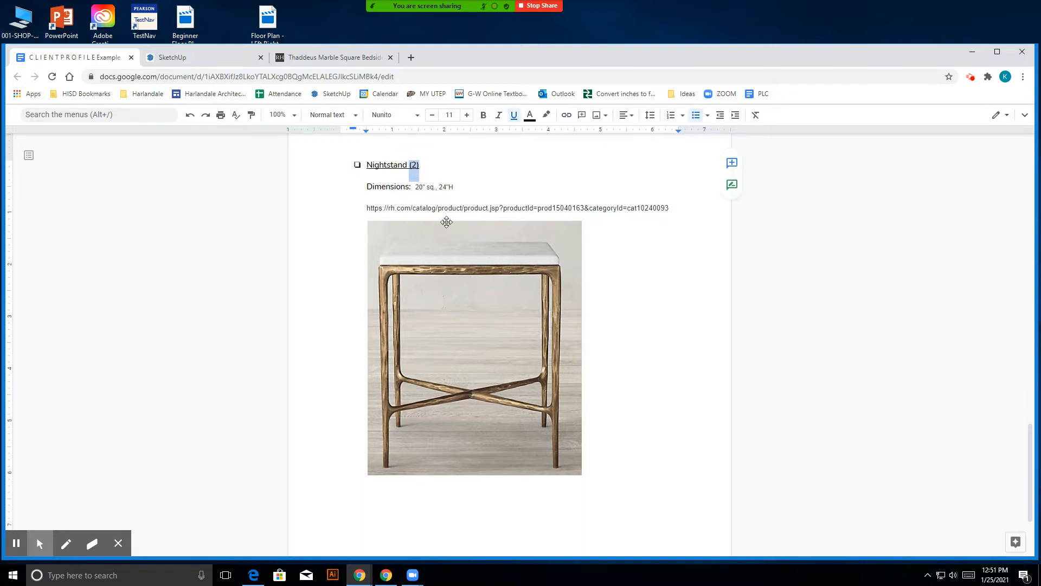
{"action": "scroll", "coordinate": [414, 272], "scroll_direction": "up", "scroll_amount": 3}
{"action": "scroll", "coordinate": [412, 272], "scroll_direction": "down", "scroll_amount": 3}
- Return to SketchUp and search 3D Warehouse for "end table"
{"action": "left_click", "coordinate": [239, 62]}
{"action": "left_click", "coordinate": [1024, 272]}
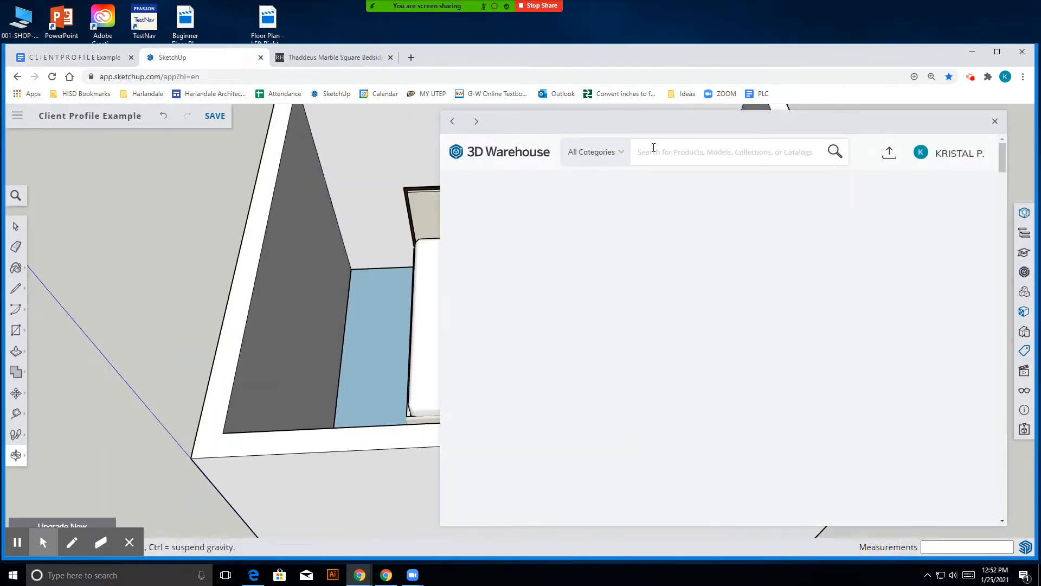
{"action": "left_click", "coordinate": [656, 147]}
{"action": "type", "text": "end"}
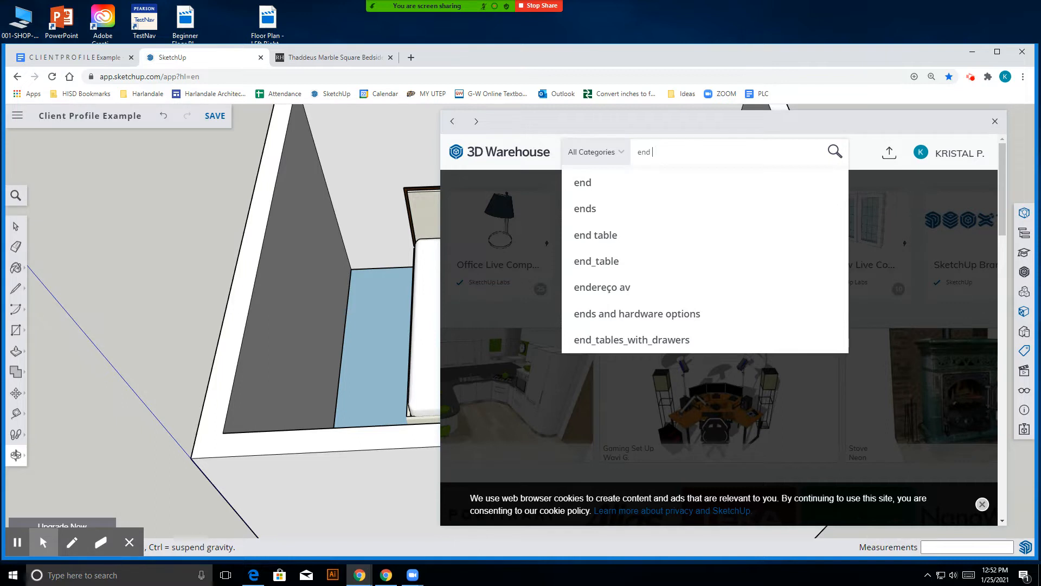
{"action": "type", "text": "table"}
{"action": "key", "text": "Return"}
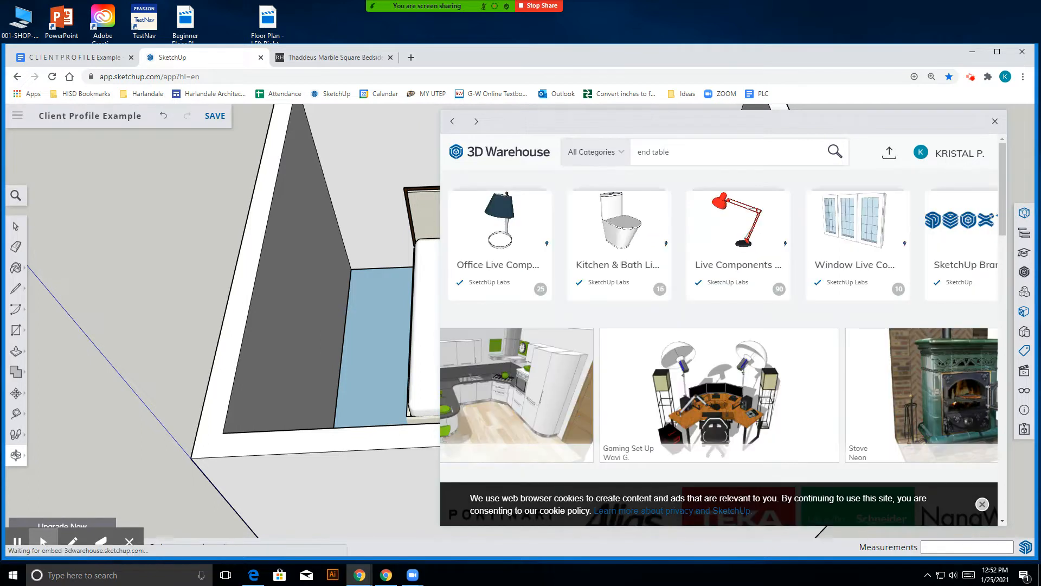
- Copy the word "THADDEUS" from the marble square bedside table's product page title
{"action": "left_click", "coordinate": [333, 57]}
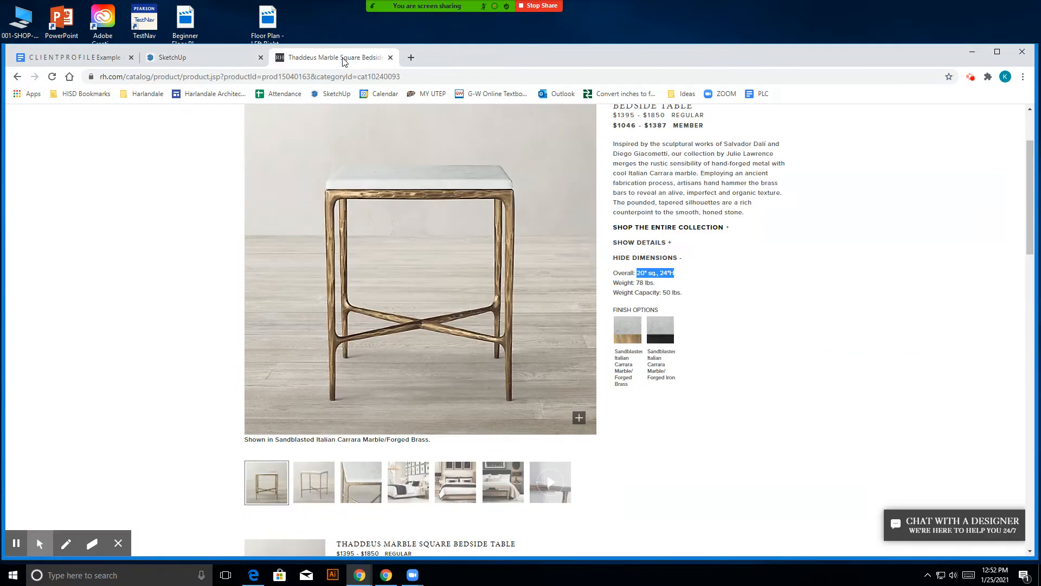
{"action": "scroll", "coordinate": [675, 262], "scroll_direction": "up", "scroll_amount": 2}
{"action": "left_click_drag", "start_coordinate": [672, 205], "coordinate": [611, 204]}
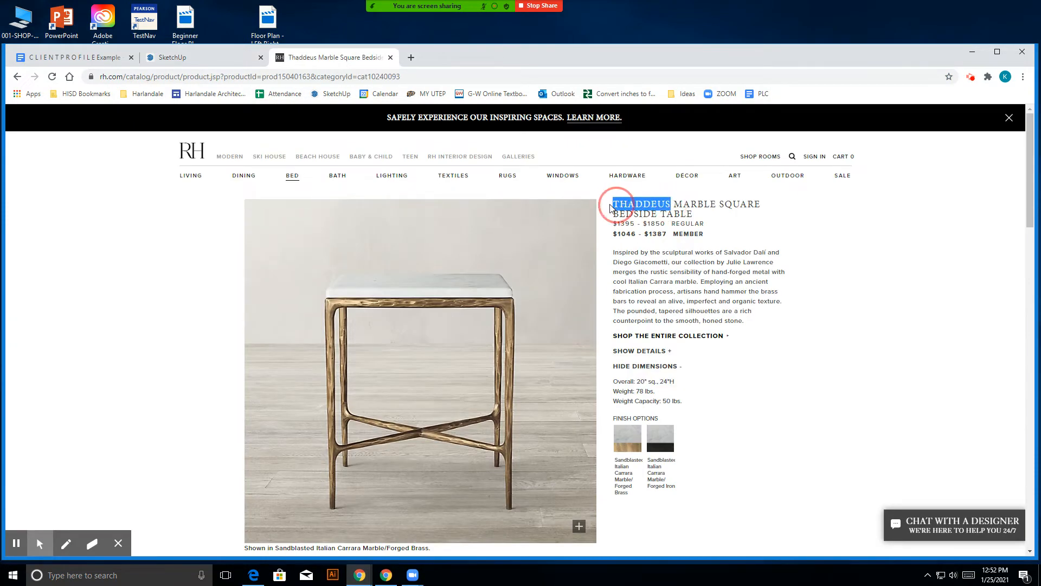
{"action": "left_click", "coordinate": [712, 204]}
{"action": "left_click_drag", "start_coordinate": [722, 203], "coordinate": [610, 202]}
{"action": "left_click", "coordinate": [667, 208]}
{"action": "right_click", "coordinate": [644, 206]}
{"action": "left_click", "coordinate": [658, 215]}
- Search 3D Warehouse for "THADDEUS" instead and browse the model results for a matching bedside table
{"action": "left_click", "coordinate": [216, 64]}
{"action": "left_click_drag", "start_coordinate": [683, 163], "coordinate": [640, 158]}
{"action": "right_click", "coordinate": [665, 154]}
{"action": "left_click", "coordinate": [673, 201]}
{"action": "key", "text": "Return"}
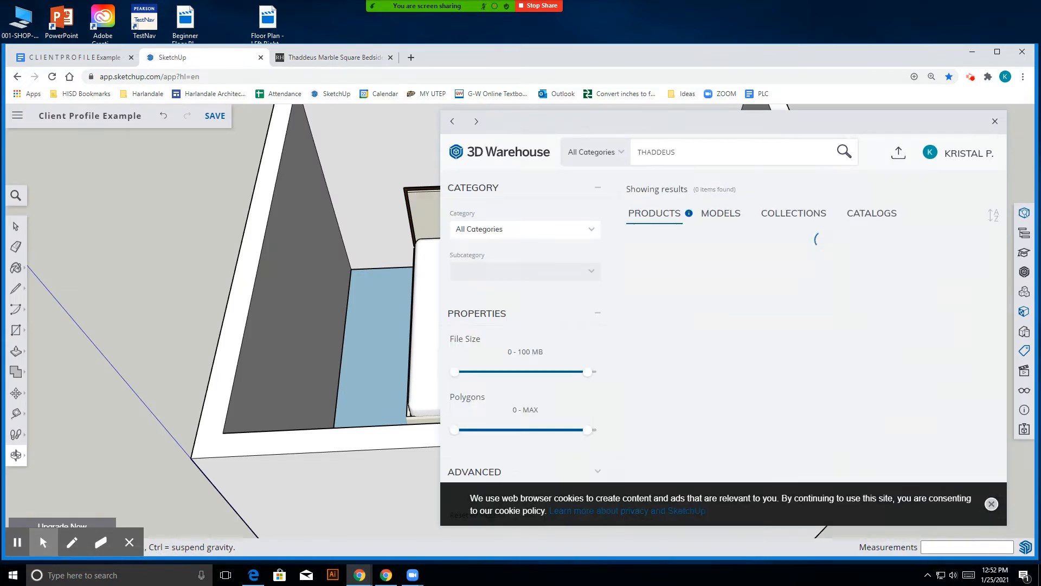
{"action": "left_click", "coordinate": [720, 222]}
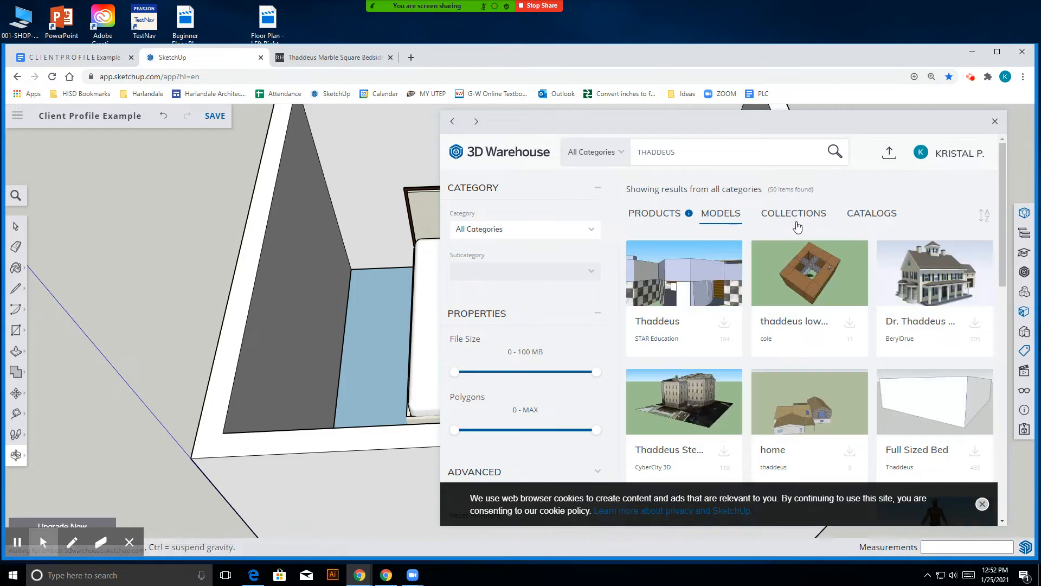
{"action": "scroll", "coordinate": [798, 227], "scroll_direction": "down", "scroll_amount": 5}
{"action": "scroll", "coordinate": [797, 227], "scroll_direction": "up", "scroll_amount": 2}
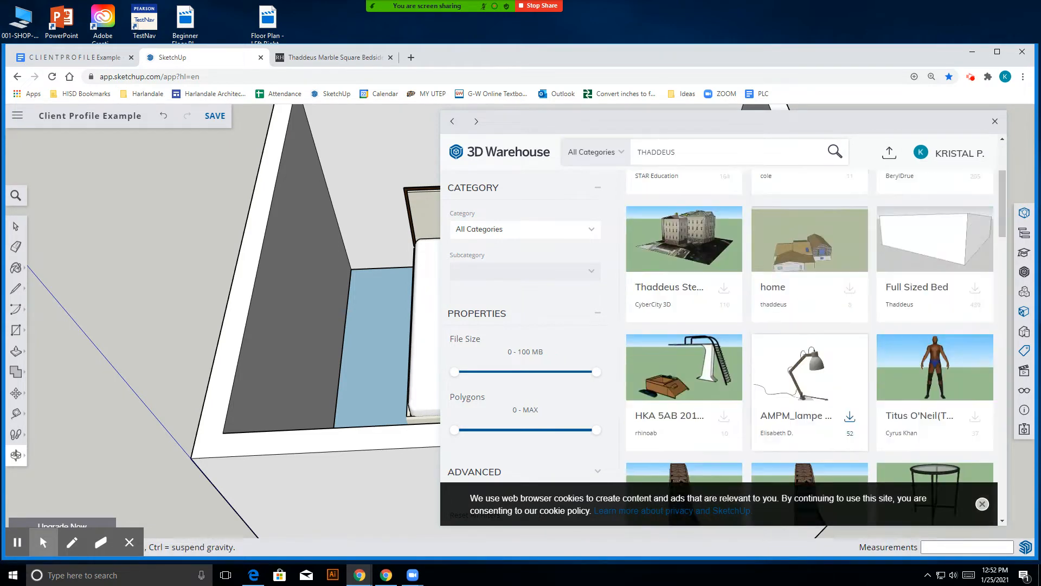
{"action": "scroll", "coordinate": [798, 260], "scroll_direction": "down", "scroll_amount": 12}
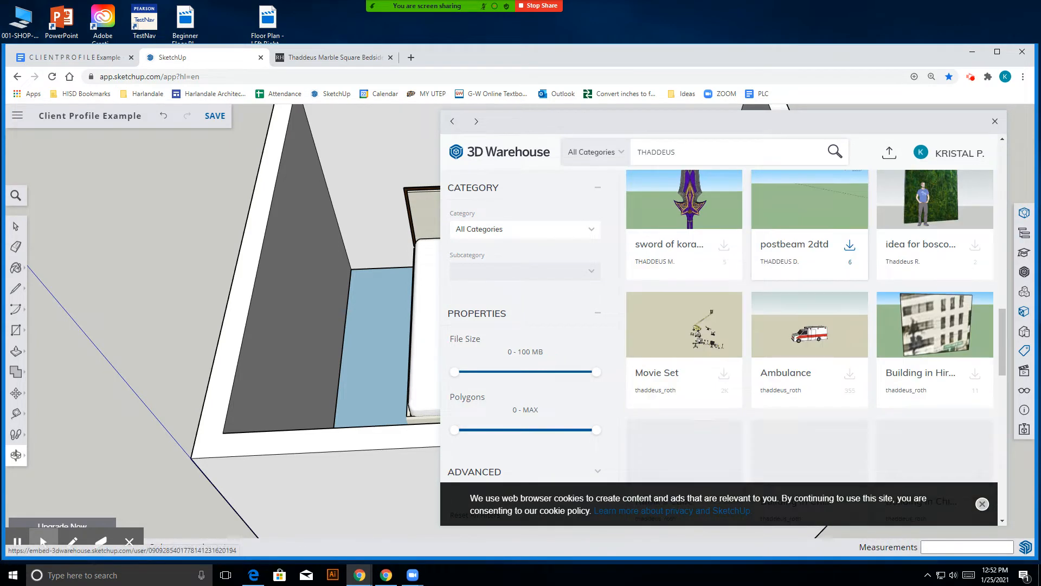
- Compare the "THADDEUS" model results with the marble square bedside table pictured on the product page
{"action": "scroll", "coordinate": [798, 260], "scroll_direction": "up", "scroll_amount": 12}
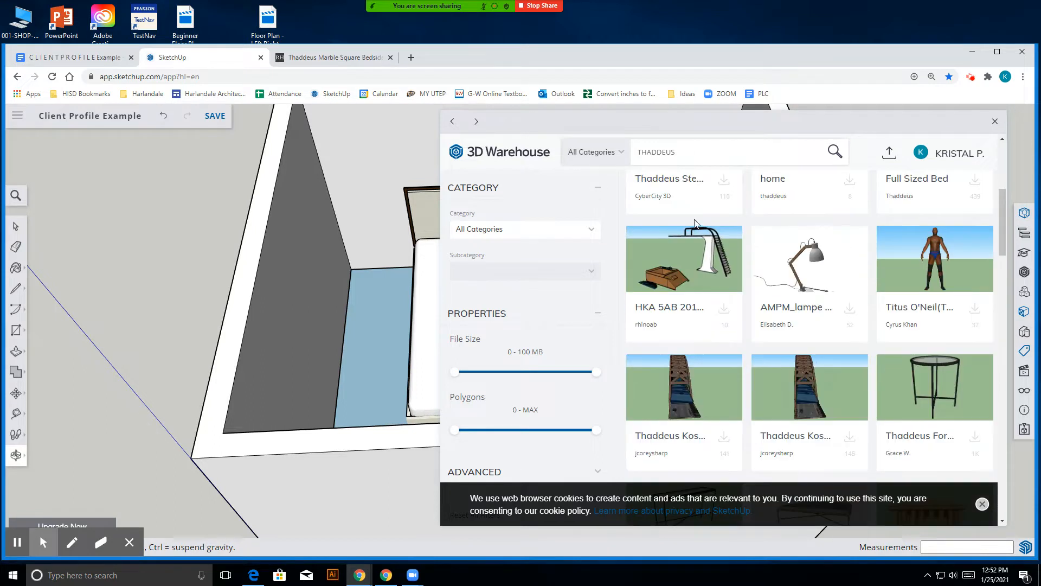
{"action": "left_click", "coordinate": [322, 58]}
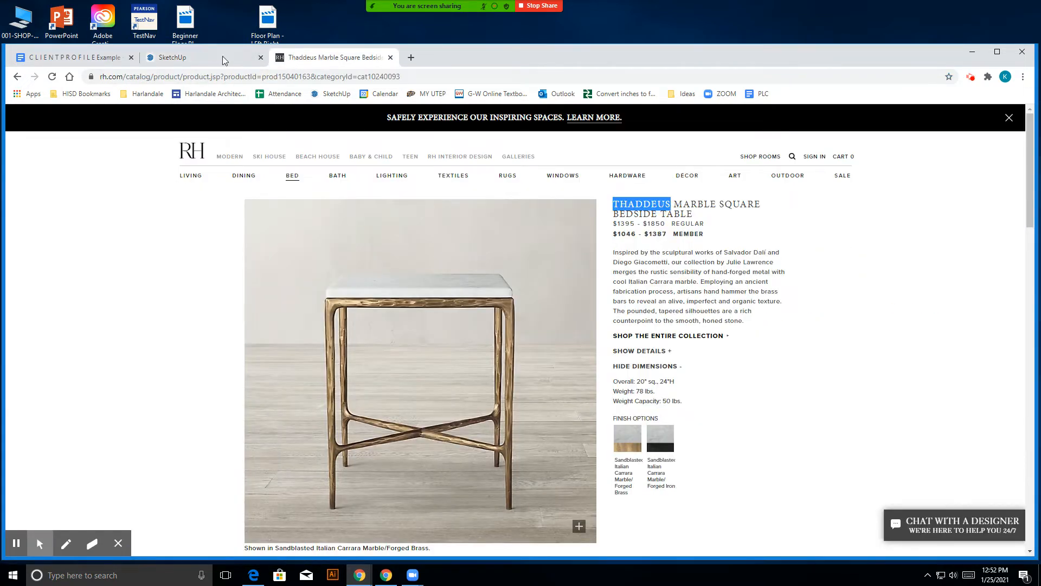
{"action": "left_click", "coordinate": [239, 57]}
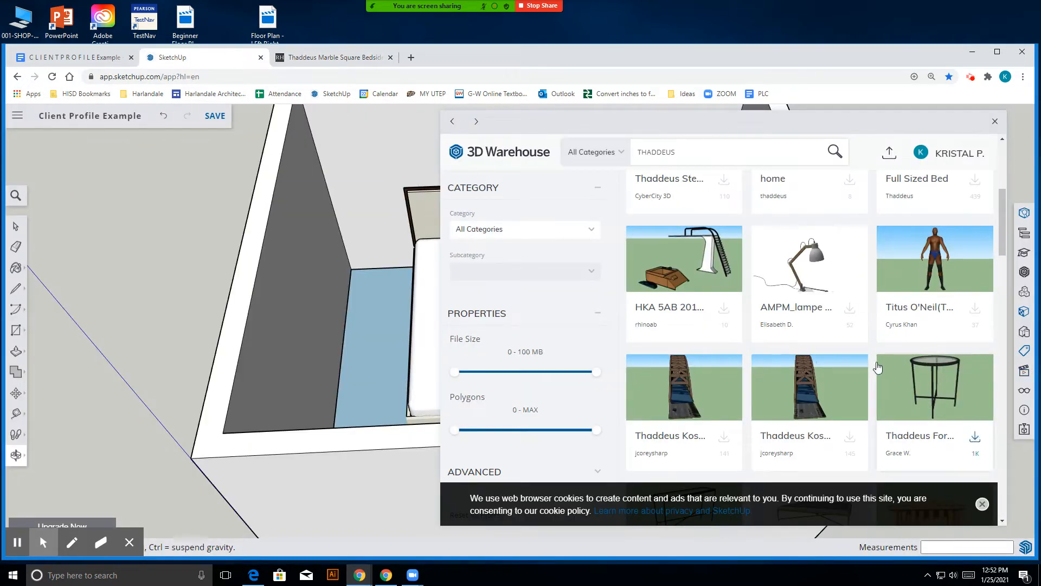
{"action": "scroll", "coordinate": [832, 350], "scroll_direction": "down", "scroll_amount": 7}
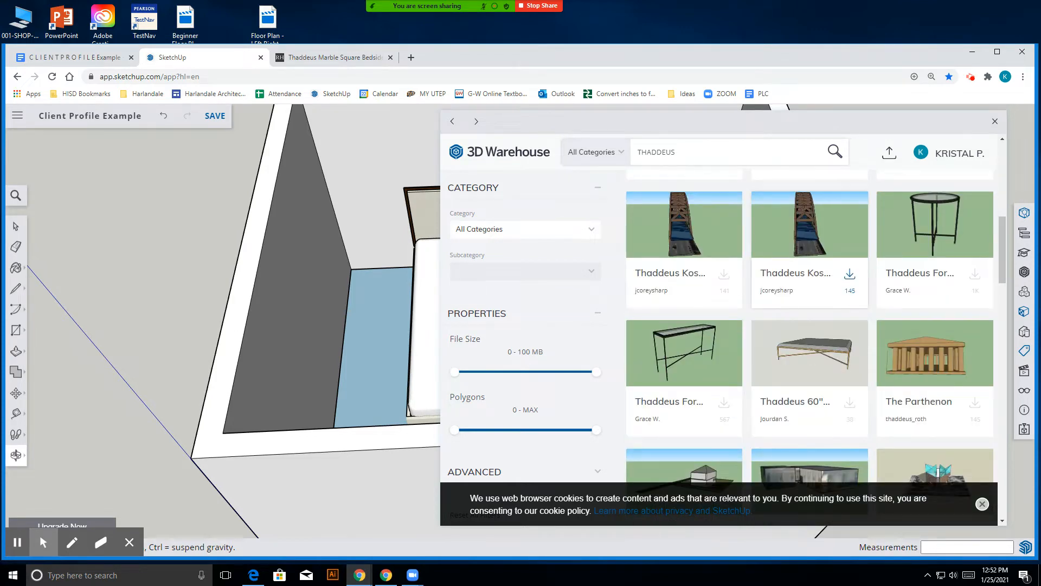
{"action": "scroll", "coordinate": [832, 351], "scroll_direction": "down", "scroll_amount": 15}
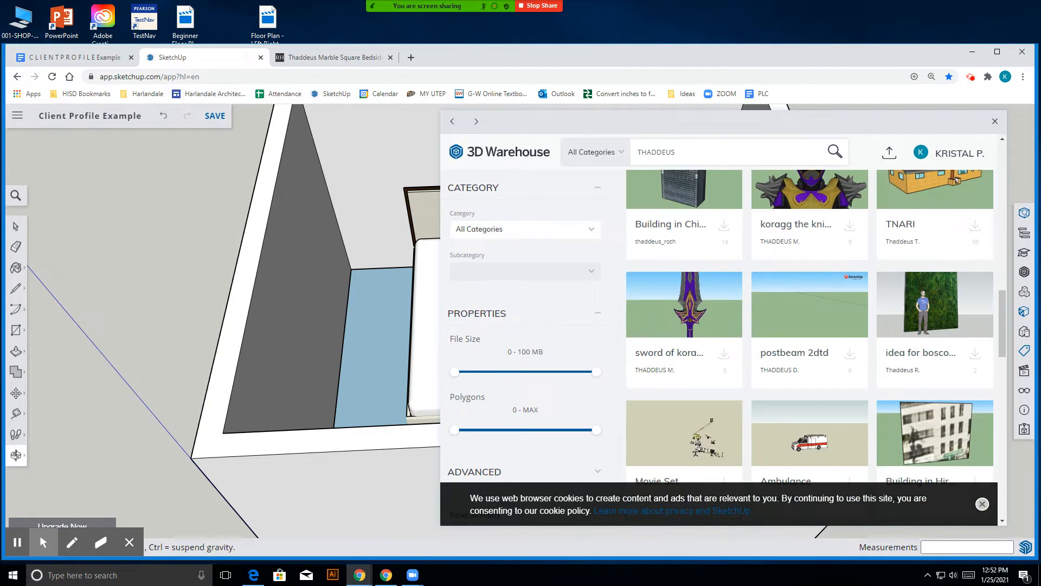
{"action": "scroll", "coordinate": [832, 351], "scroll_direction": "down", "scroll_amount": 6}
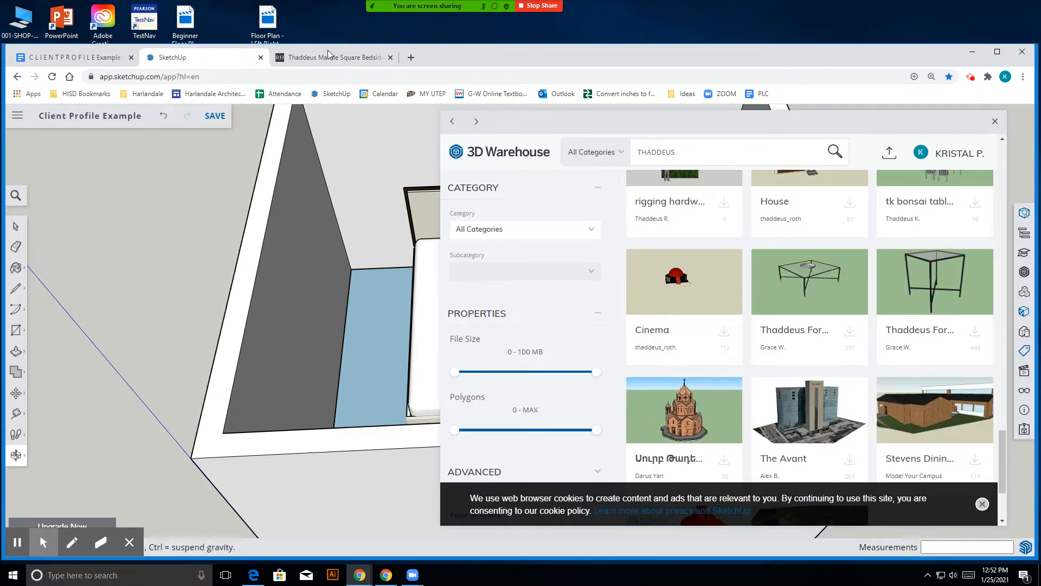
{"action": "left_click", "coordinate": [299, 63]}
{"action": "left_click", "coordinate": [199, 59]}
{"action": "scroll", "coordinate": [764, 325], "scroll_direction": "down", "scroll_amount": 10}
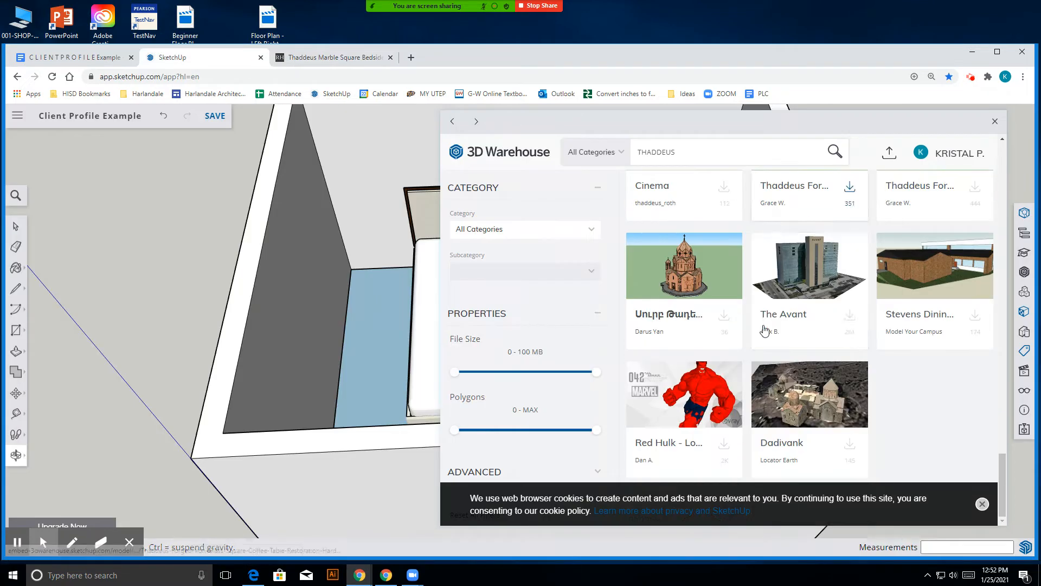
{"action": "scroll", "coordinate": [767, 323], "scroll_direction": "down", "scroll_amount": 5}
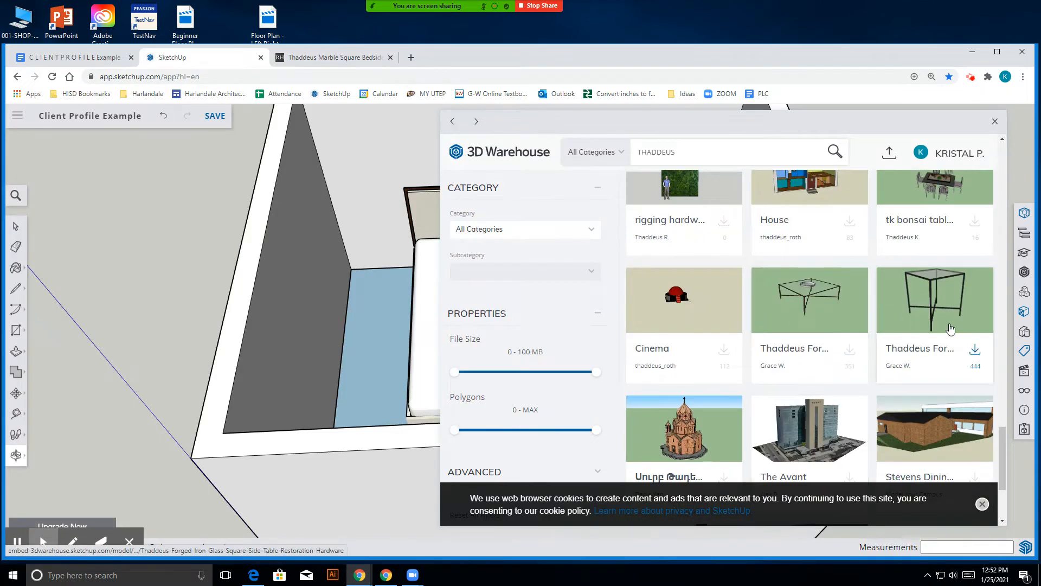
- Move the 3D Warehouse window toward the middle of the model view and search for "end table"
{"action": "left_click_drag", "start_coordinate": [676, 120], "coordinate": [533, 121]}
{"action": "double_click", "coordinate": [514, 153]}
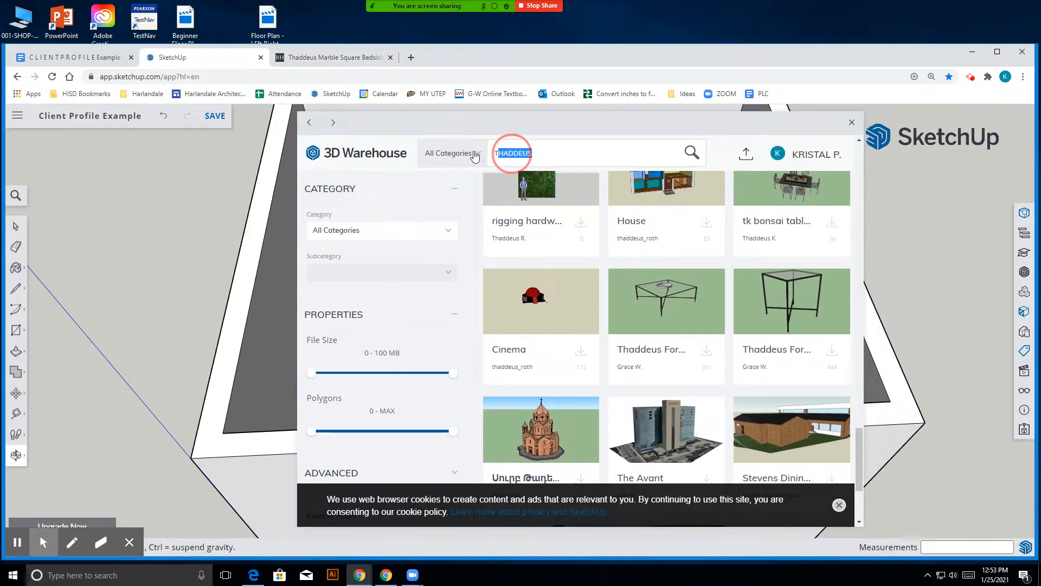
{"action": "type", "text": "end"}
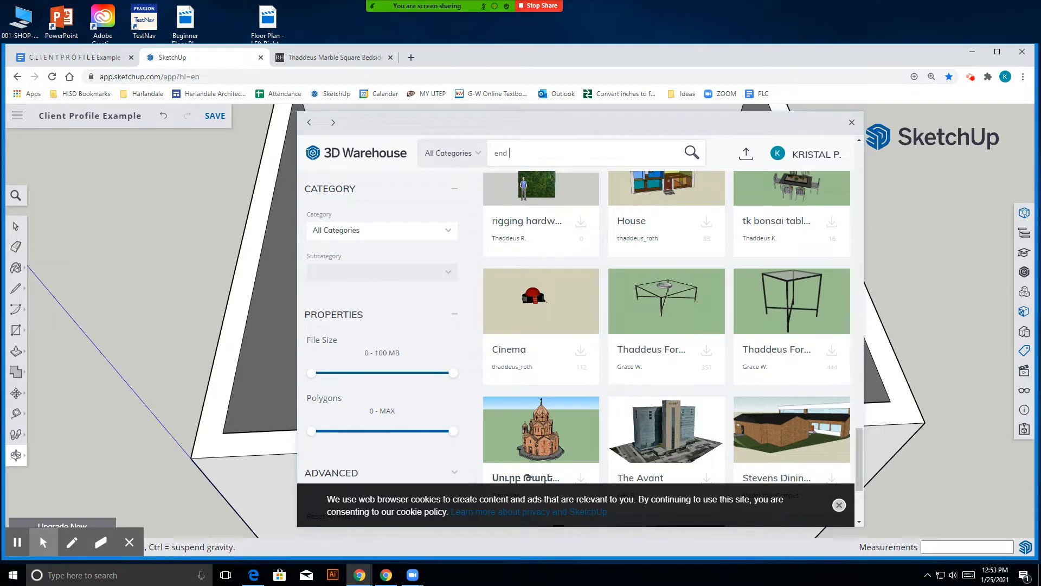
{"action": "type", "text": " table"}
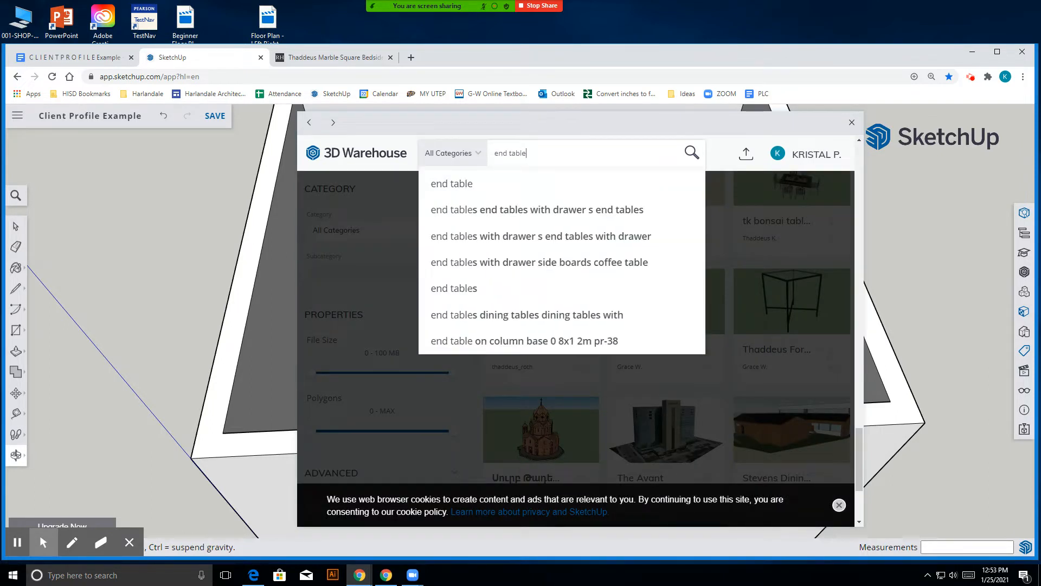
{"action": "key", "text": "Return"}
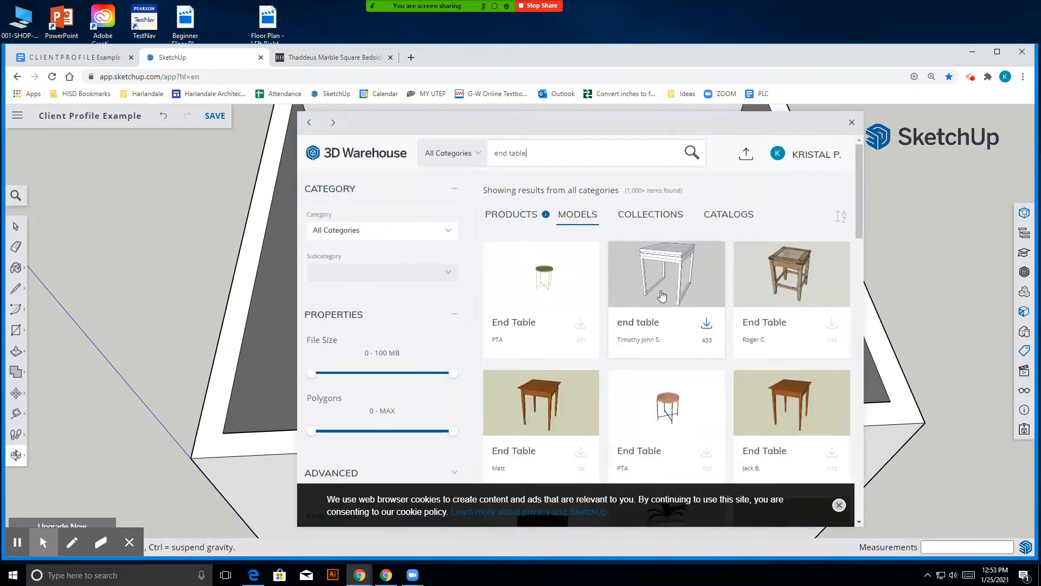
- Compare the round, gold-legged End Table model's preview with the bedside table on the product page, and close its details
{"action": "left_click", "coordinate": [549, 292]}
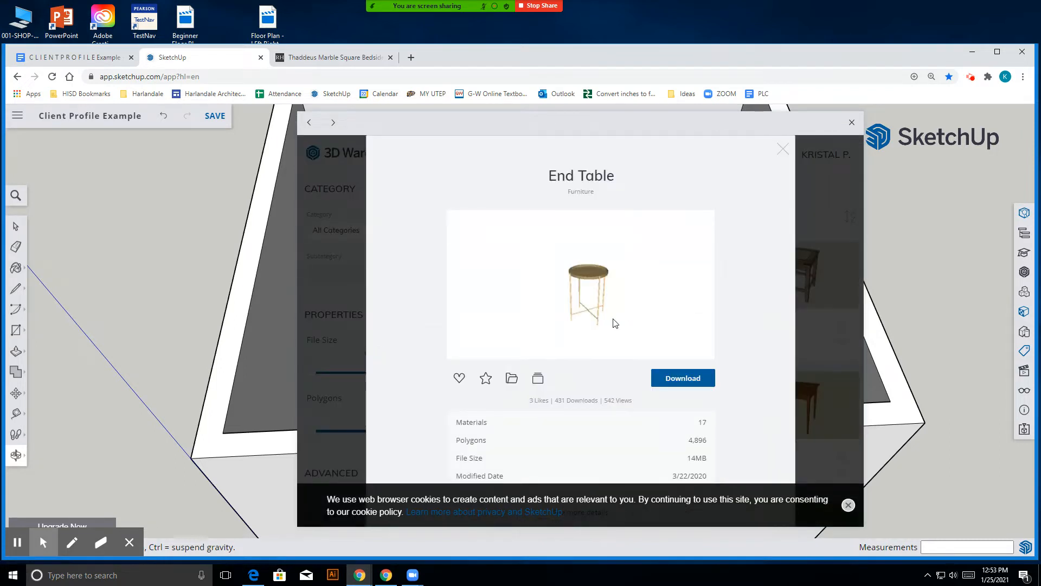
{"action": "left_click", "coordinate": [302, 57]}
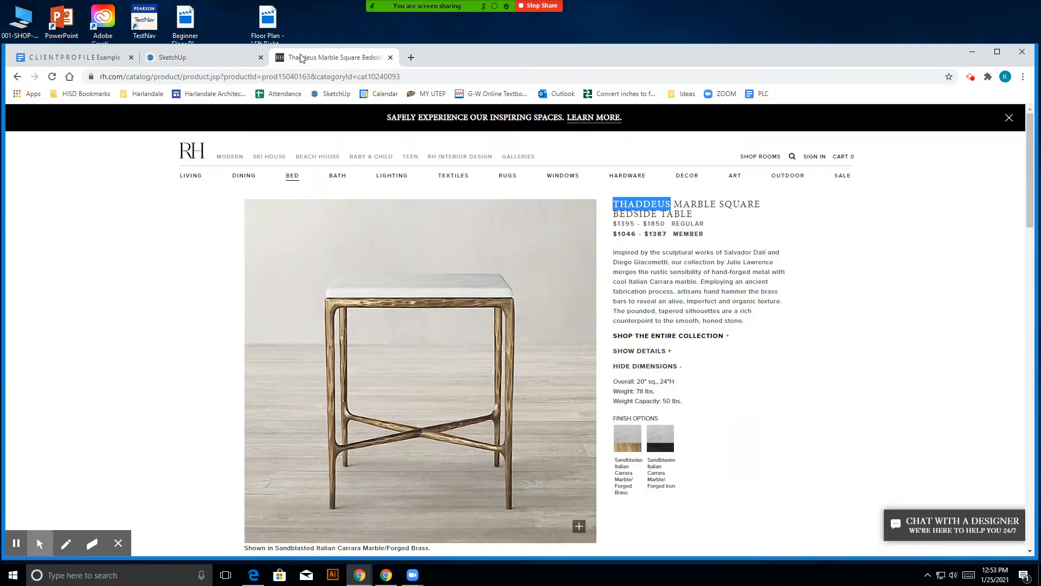
{"action": "left_click", "coordinate": [221, 61]}
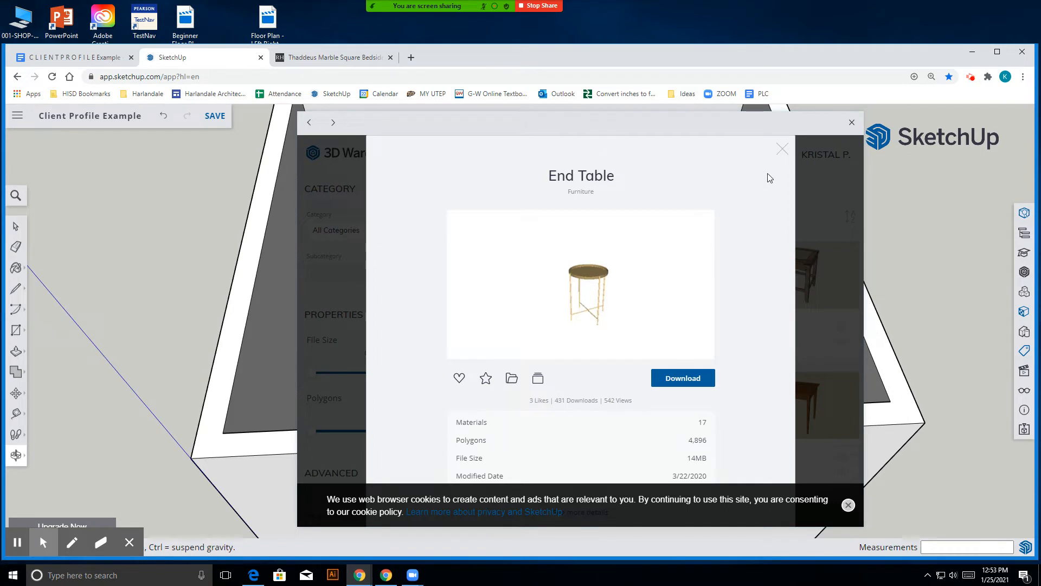
{"action": "left_click", "coordinate": [783, 150]}
- Examine the "end table" results for a square model resembling the marble-topped bedside table with brass legs
{"action": "scroll", "coordinate": [670, 319], "scroll_direction": "down", "scroll_amount": 3}
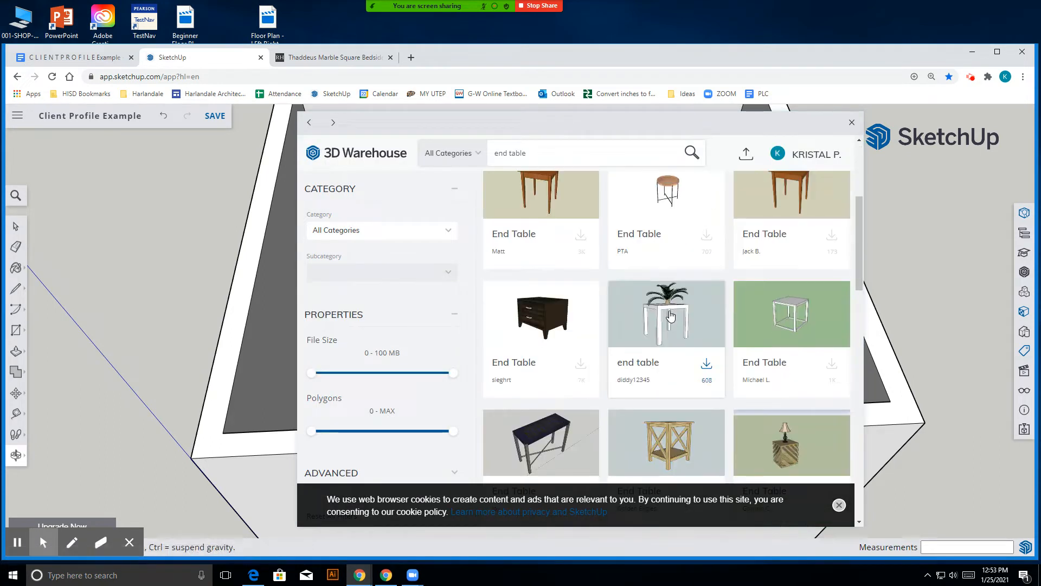
{"action": "scroll", "coordinate": [706, 315], "scroll_direction": "down", "scroll_amount": 10}
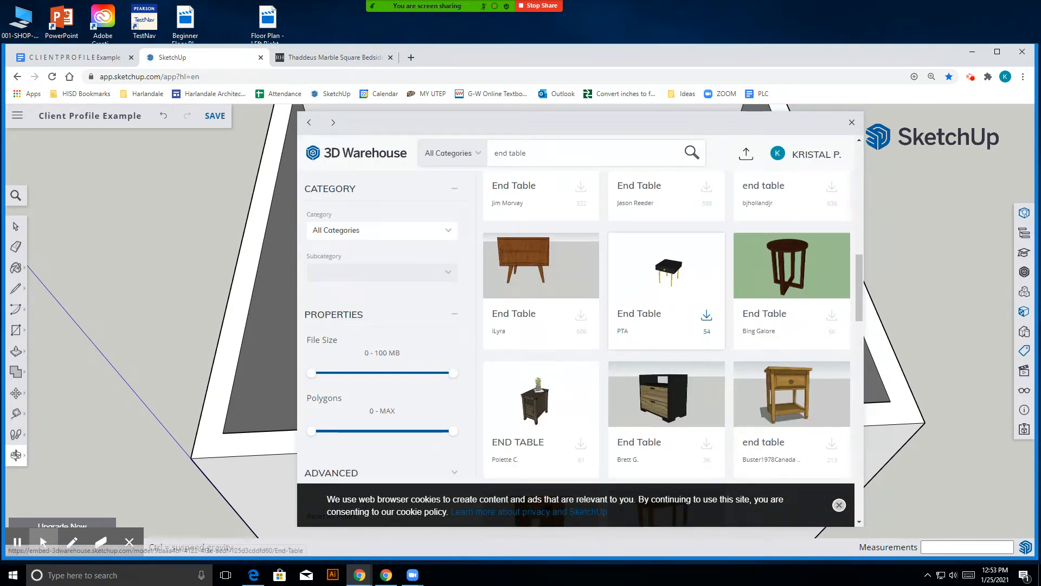
{"action": "scroll", "coordinate": [706, 316], "scroll_direction": "down", "scroll_amount": 5}
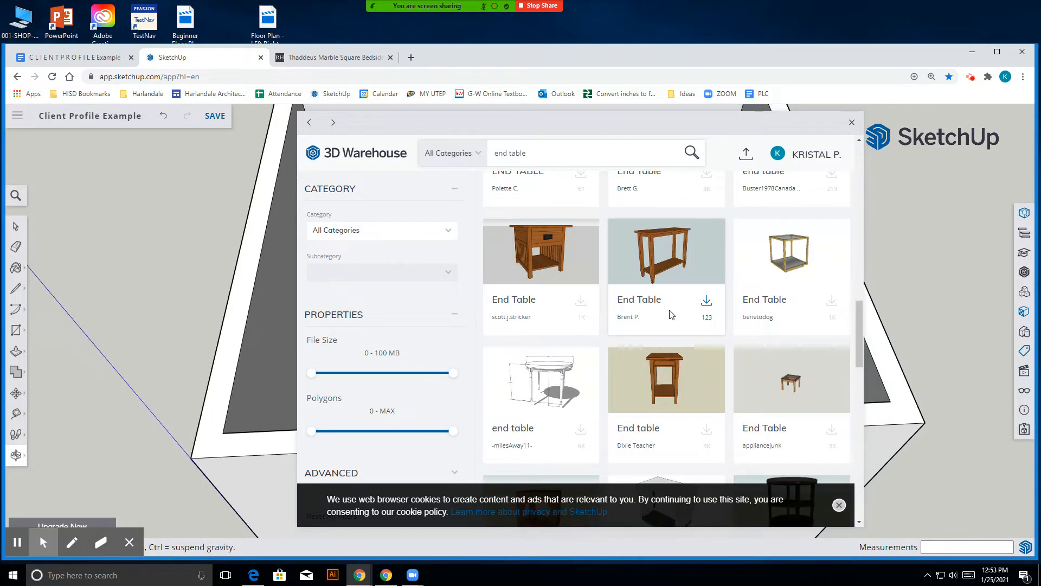
{"action": "scroll", "coordinate": [671, 313], "scroll_direction": "down", "scroll_amount": 8}
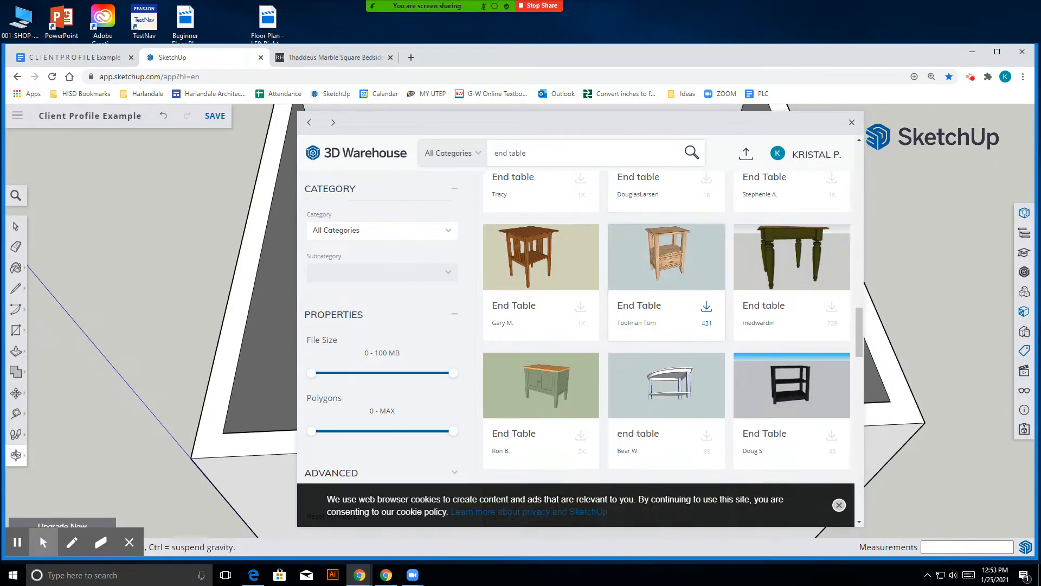
{"action": "scroll", "coordinate": [671, 315], "scroll_direction": "down", "scroll_amount": 10}
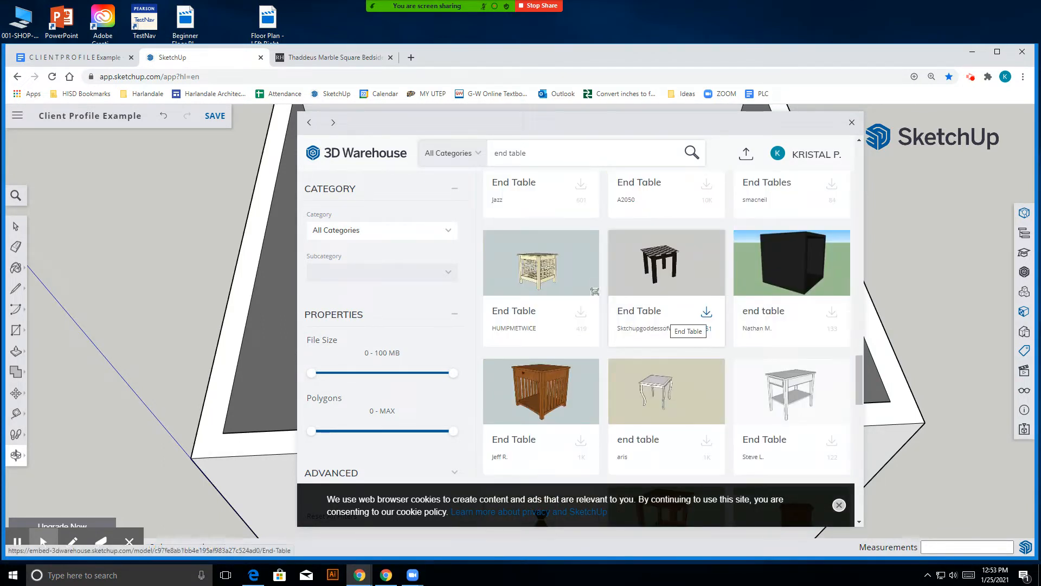
{"action": "scroll", "coordinate": [671, 314], "scroll_direction": "down", "scroll_amount": 10}
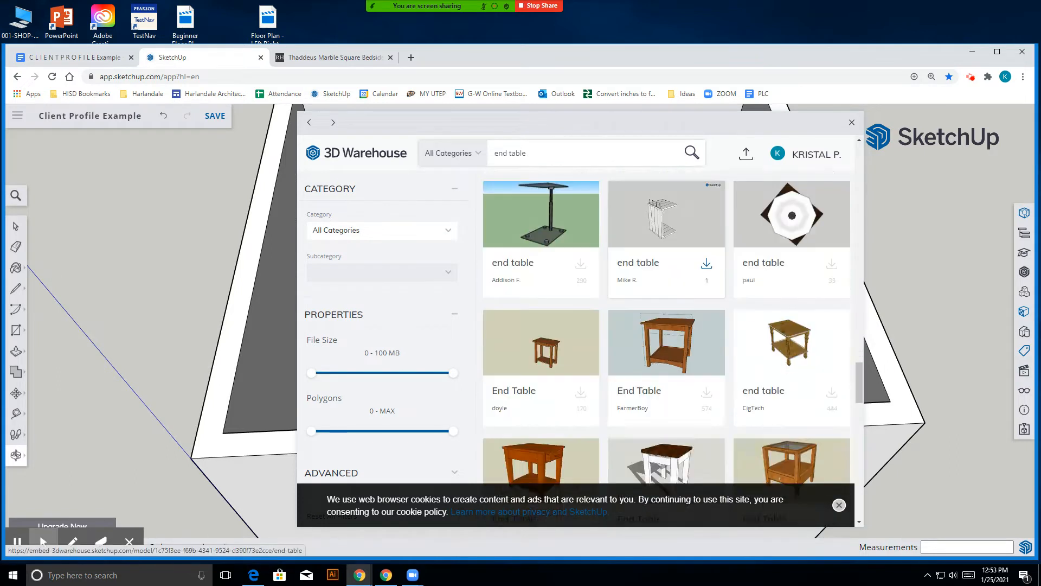
{"action": "scroll", "coordinate": [671, 315], "scroll_direction": "down", "scroll_amount": 10}
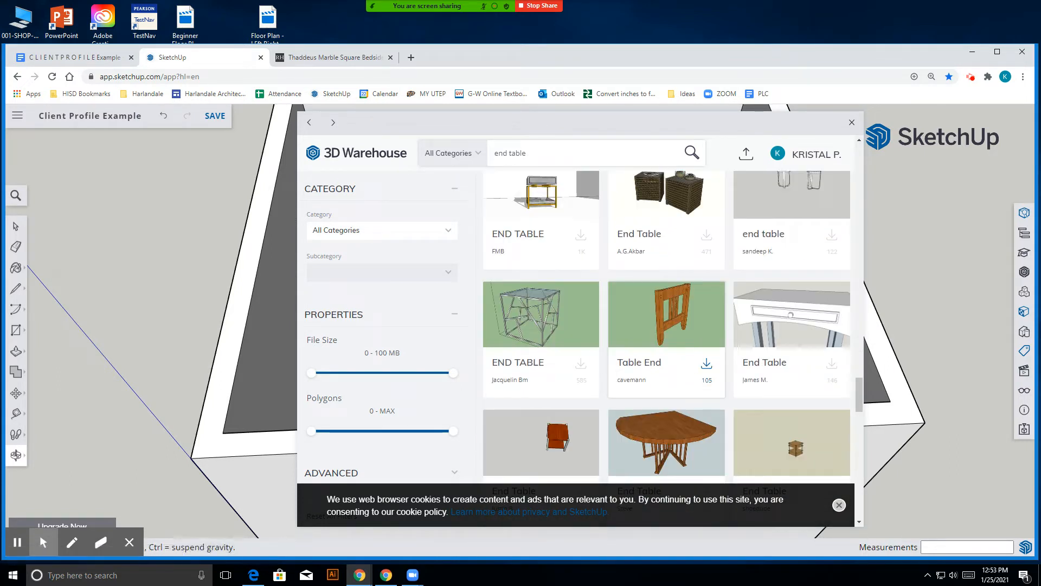
{"action": "scroll", "coordinate": [671, 315], "scroll_direction": "down", "scroll_amount": 10}
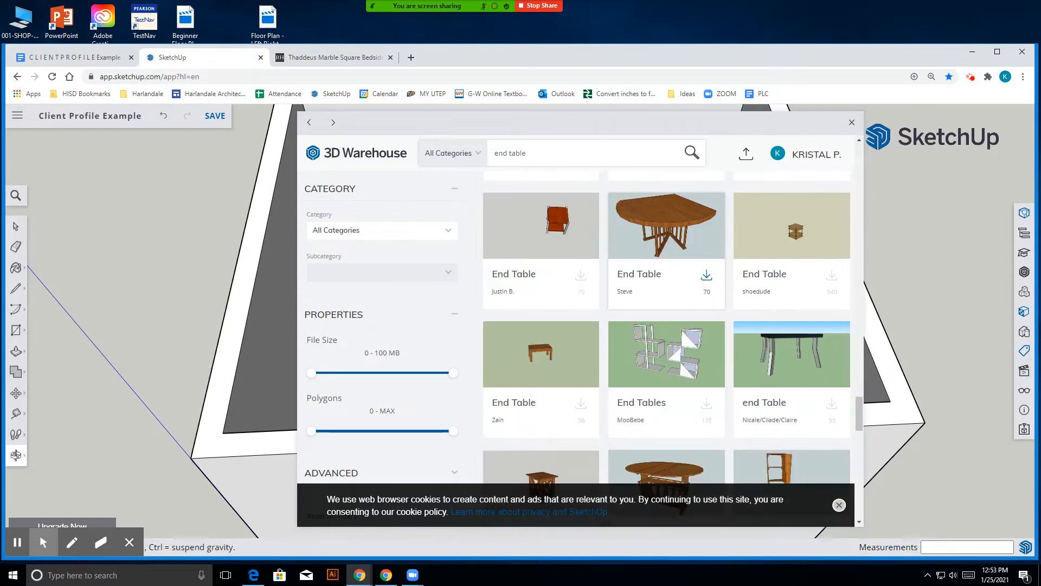
{"action": "scroll", "coordinate": [671, 315], "scroll_direction": "down", "scroll_amount": 8}
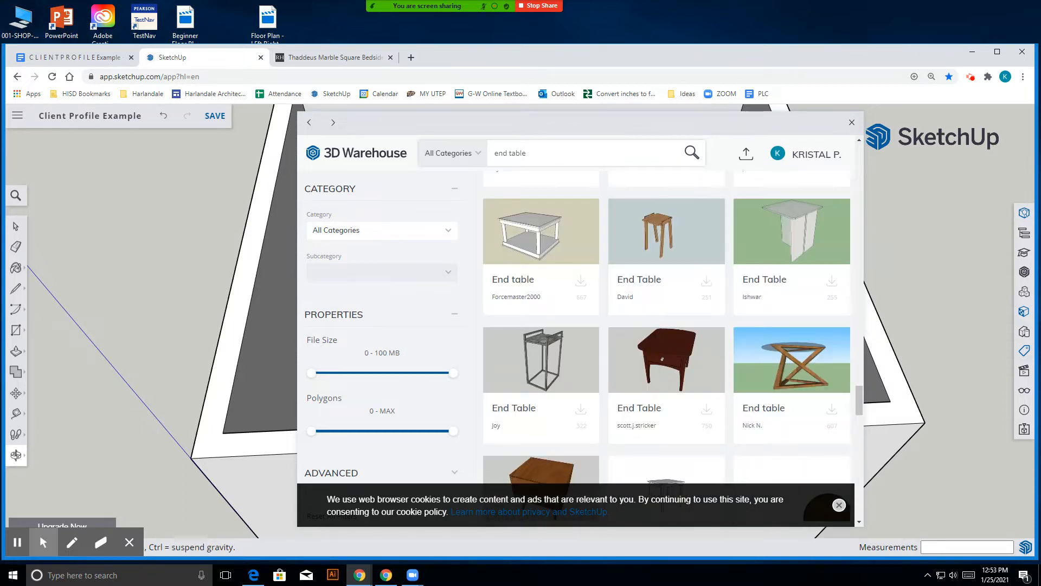
{"action": "scroll", "coordinate": [667, 314], "scroll_direction": "down", "scroll_amount": 10}
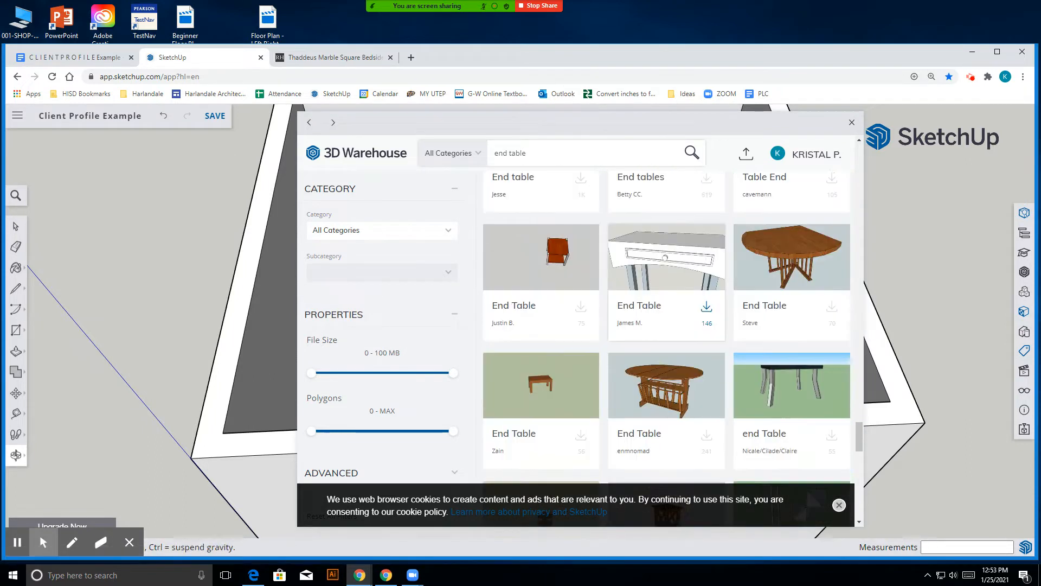
{"action": "scroll", "coordinate": [667, 315], "scroll_direction": "down", "scroll_amount": 3}
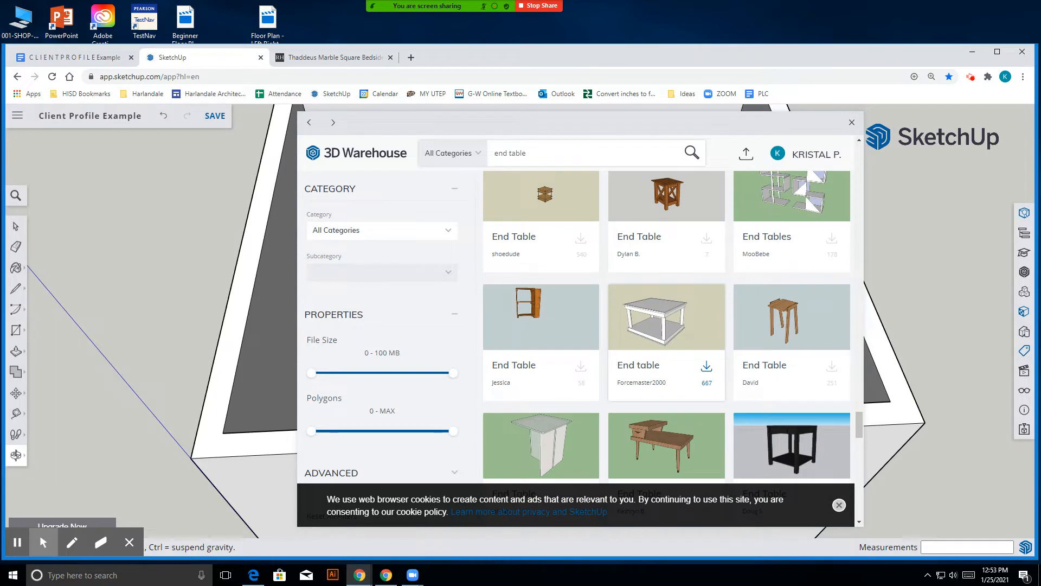
{"action": "scroll", "coordinate": [667, 314], "scroll_direction": "down", "scroll_amount": 12}
{"action": "scroll", "coordinate": [666, 315], "scroll_direction": "down", "scroll_amount": 6}
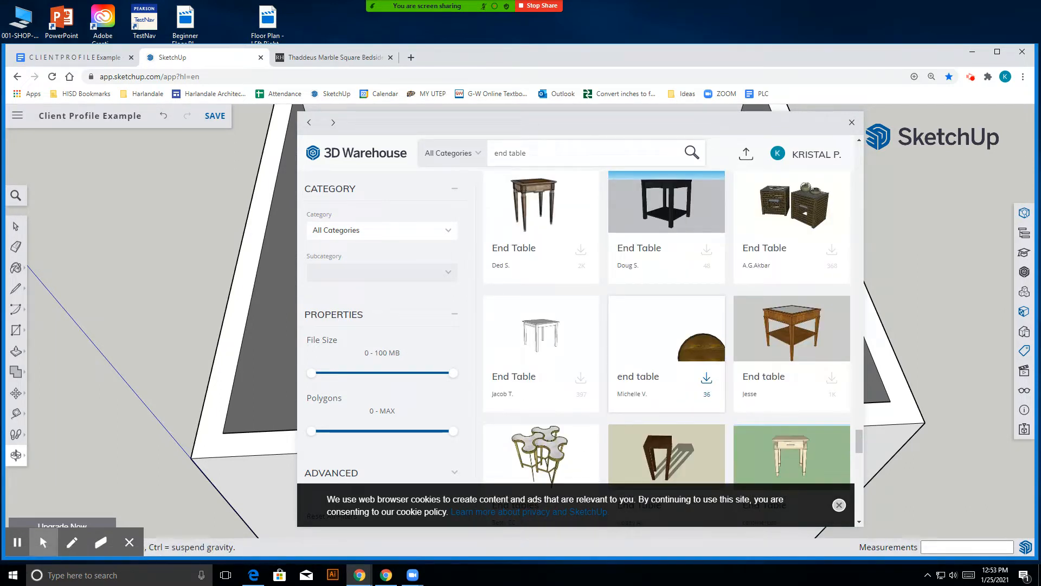
{"action": "scroll", "coordinate": [666, 314], "scroll_direction": "down", "scroll_amount": 3}
{"action": "scroll", "coordinate": [667, 314], "scroll_direction": "down", "scroll_amount": 6}
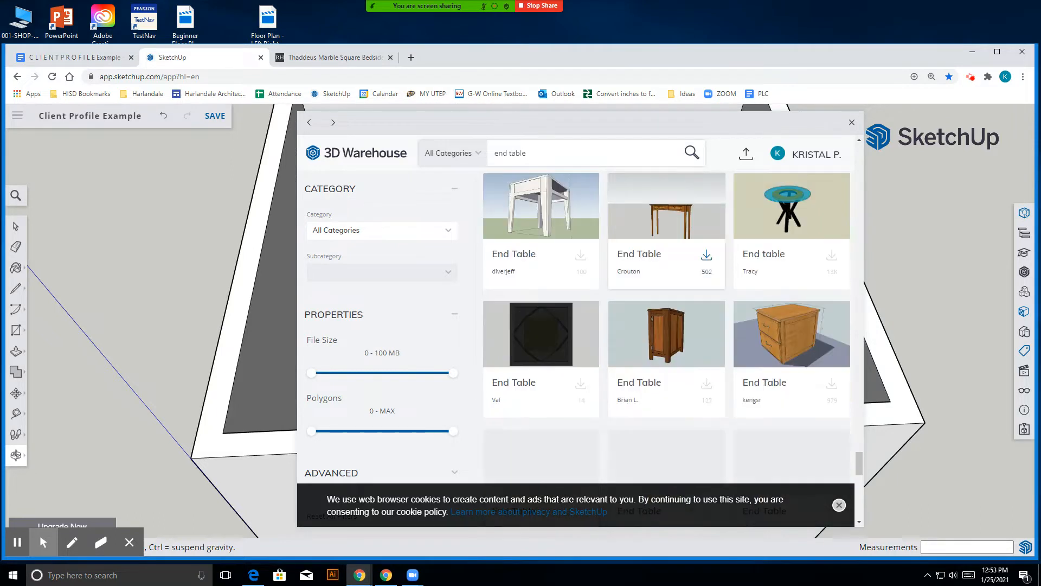
{"action": "scroll", "coordinate": [667, 325], "scroll_direction": "down", "scroll_amount": 3}
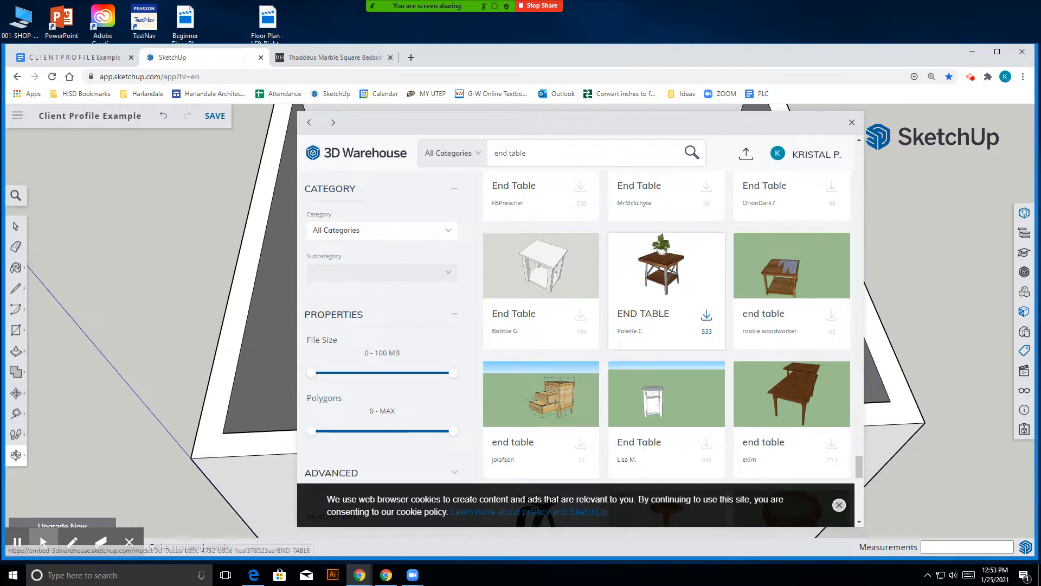
{"action": "scroll", "coordinate": [667, 325], "scroll_direction": "down", "scroll_amount": 5}
{"action": "scroll", "coordinate": [550, 189], "scroll_direction": "down", "scroll_amount": 5}
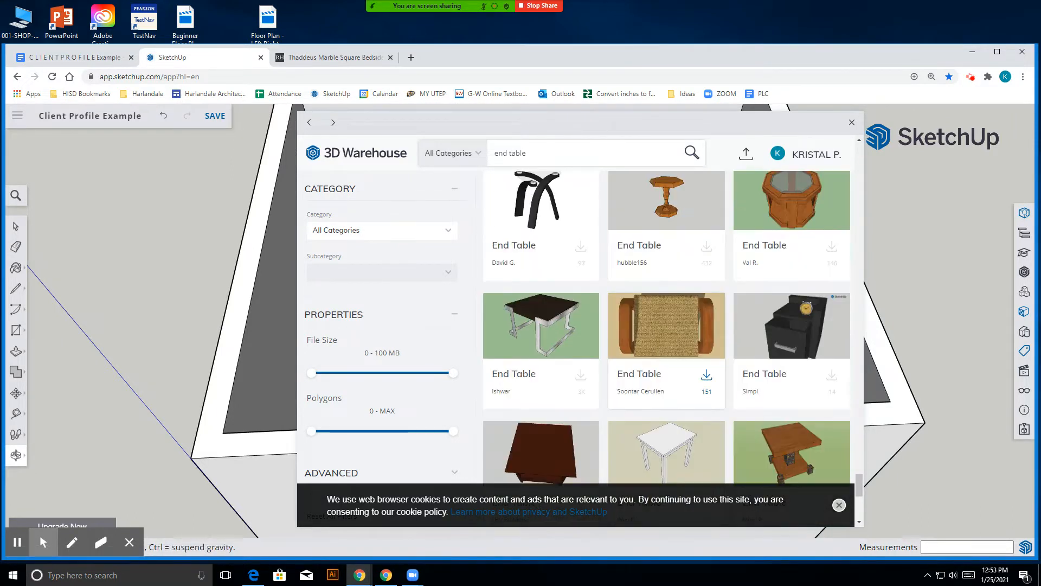
- Refine the 3D Warehouse search to "end table gold" and browse the results for a matching bedside table
{"action": "left_click", "coordinate": [550, 154]}
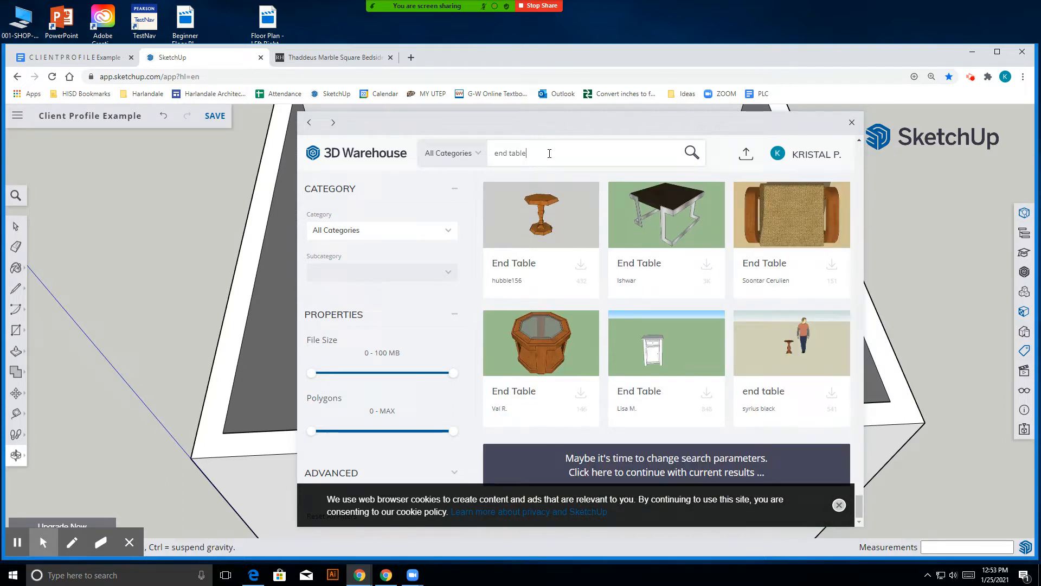
{"action": "type", "text": "gold"}
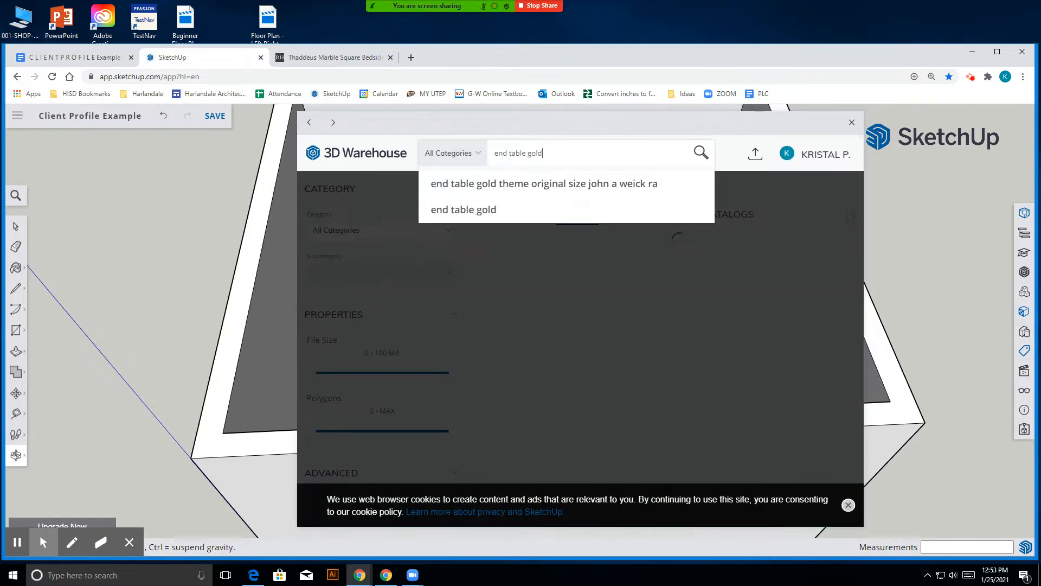
{"action": "key", "text": "Return"}
{"action": "scroll", "coordinate": [723, 279], "scroll_direction": "down", "scroll_amount": 6}
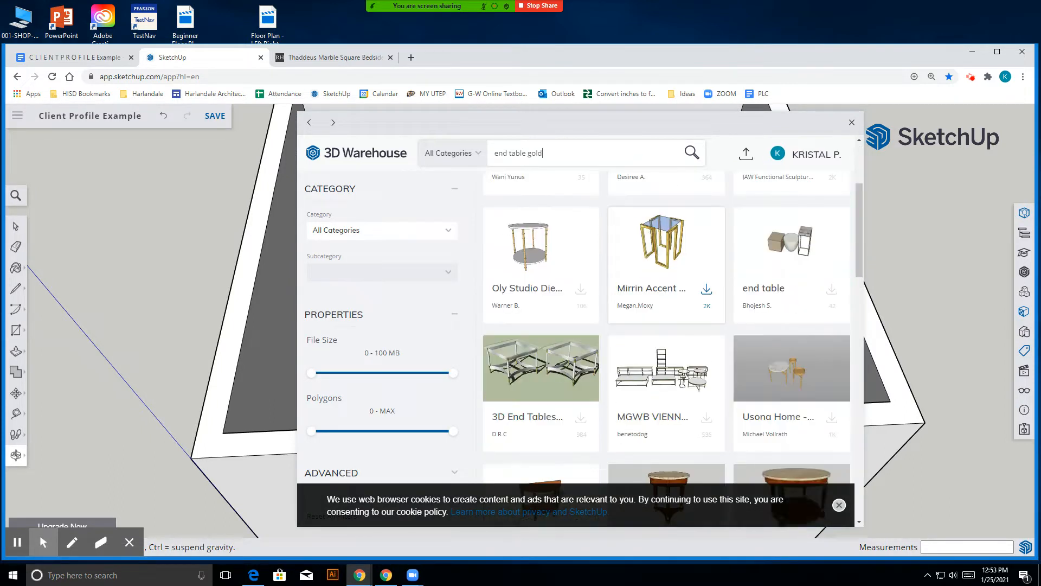
{"action": "scroll", "coordinate": [667, 348], "scroll_direction": "down", "scroll_amount": 6}
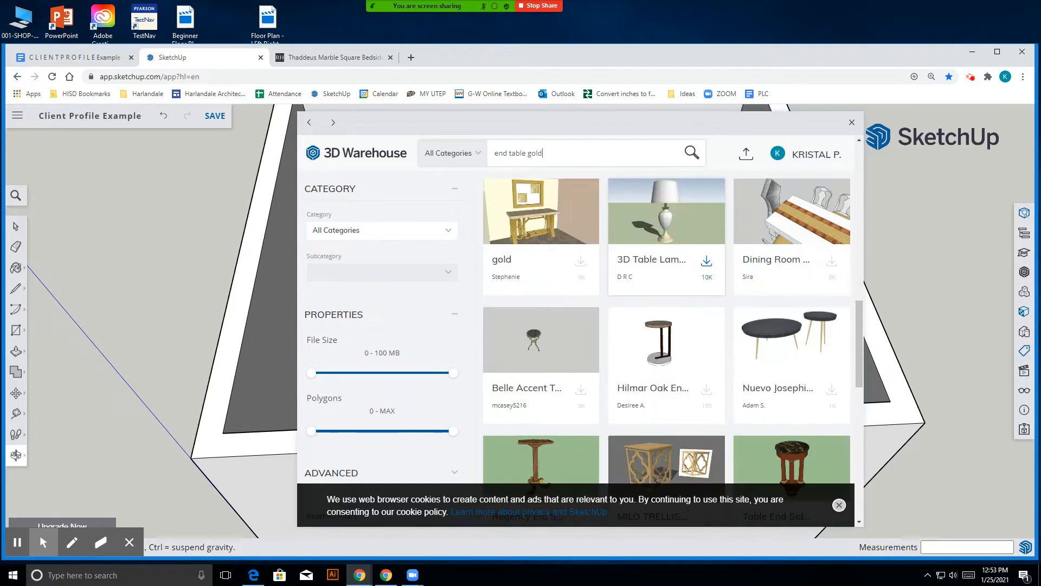
{"action": "scroll", "coordinate": [686, 269], "scroll_direction": "down", "scroll_amount": 10}
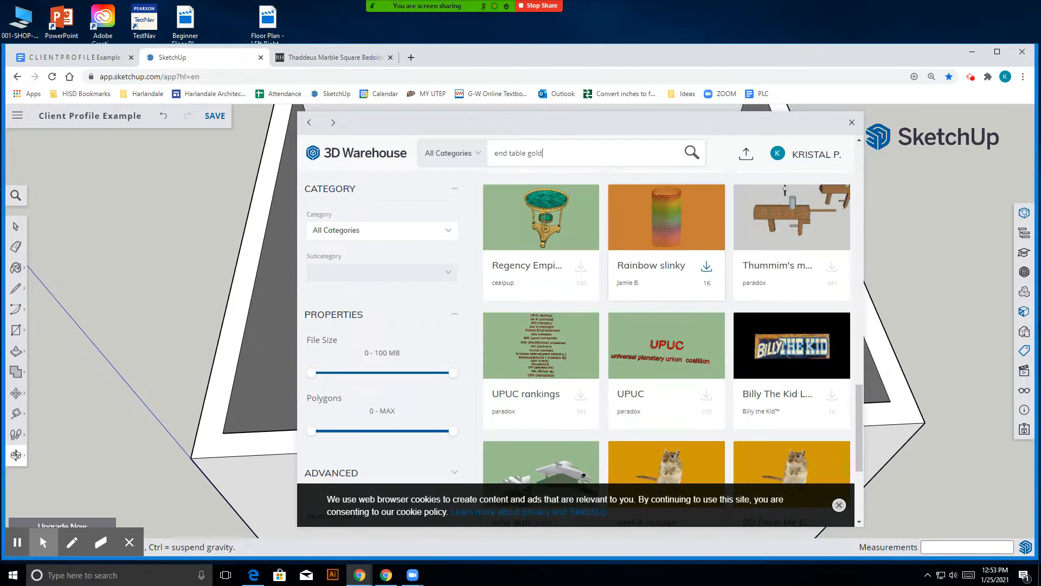
- Refine the 3D Warehouse search to "end table square" and browse the results for a table resembling the marble-and-brass bedside table
{"action": "double_click", "coordinate": [535, 153]}
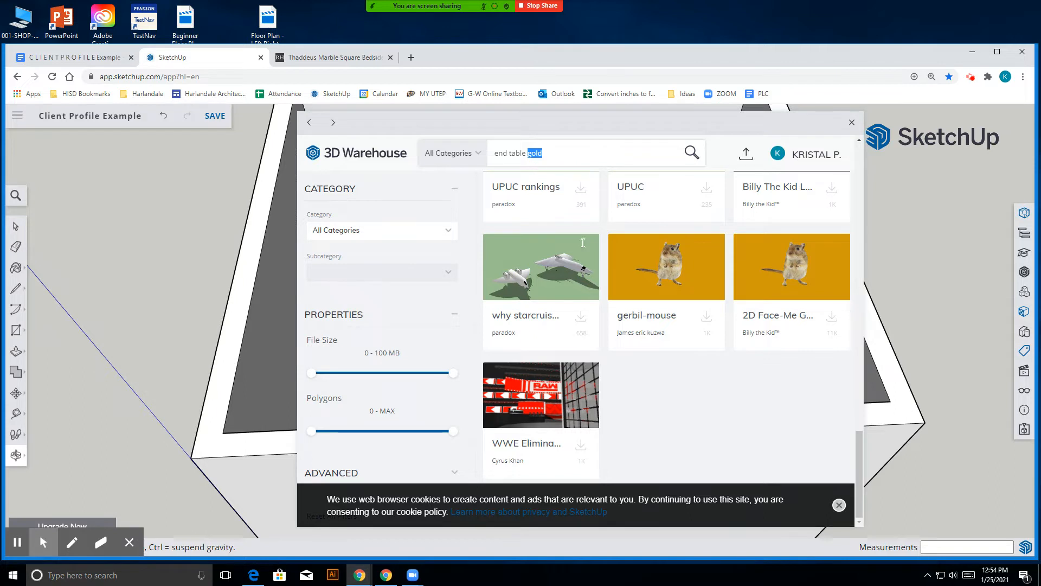
{"action": "type", "text": "squarwe"}
{"action": "key", "text": "Return"}
{"action": "left_click", "coordinate": [535, 155]}
{"action": "left_click_drag", "start_coordinate": [571, 158], "coordinate": [511, 162]}
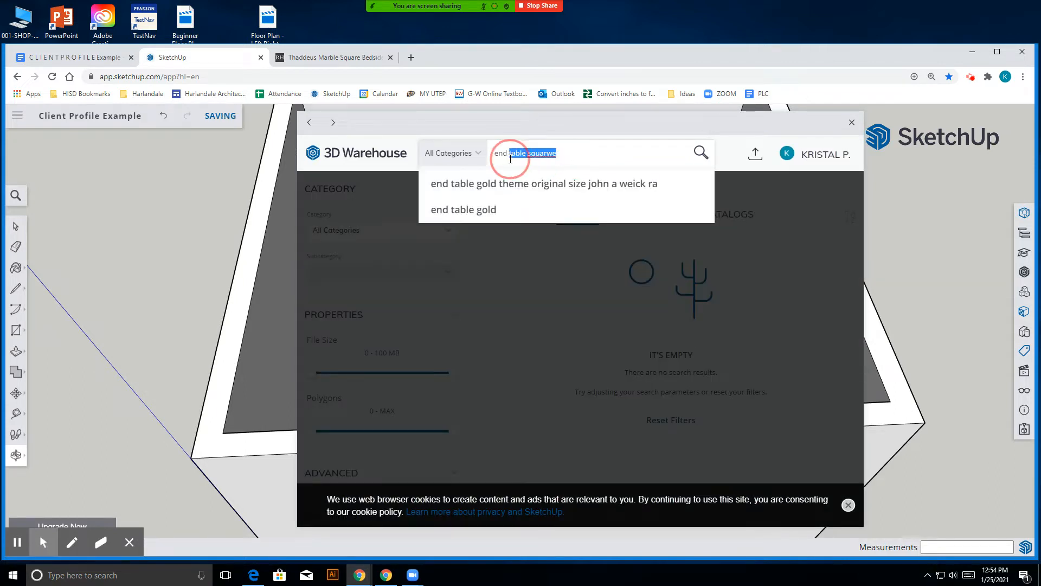
{"action": "left_click", "coordinate": [579, 152]}
{"action": "double_click", "coordinate": [536, 153]}
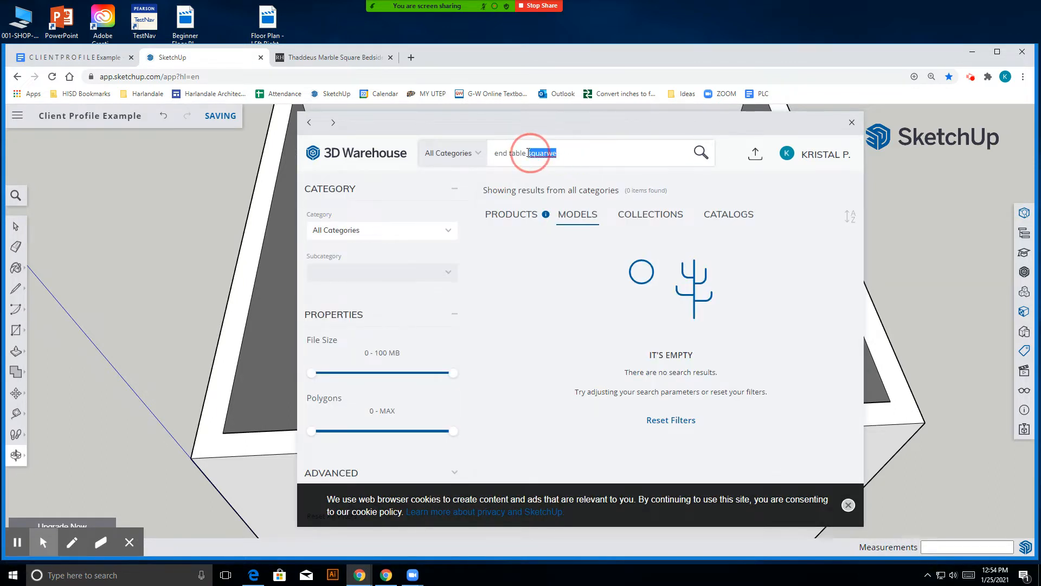
{"action": "type", "text": "square"}
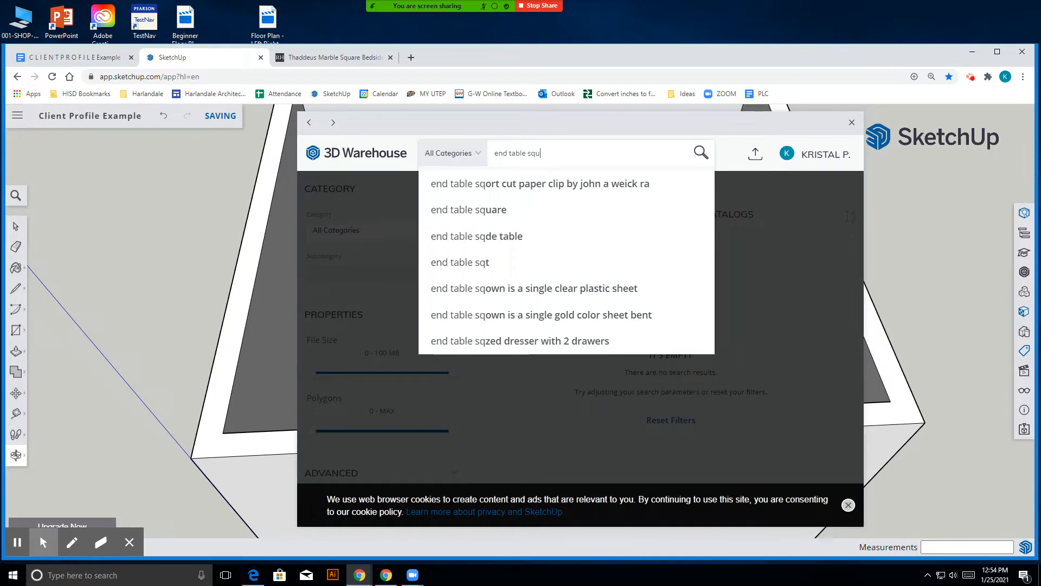
{"action": "key", "text": "Return"}
{"action": "scroll", "coordinate": [708, 262], "scroll_direction": "down", "scroll_amount": 10}
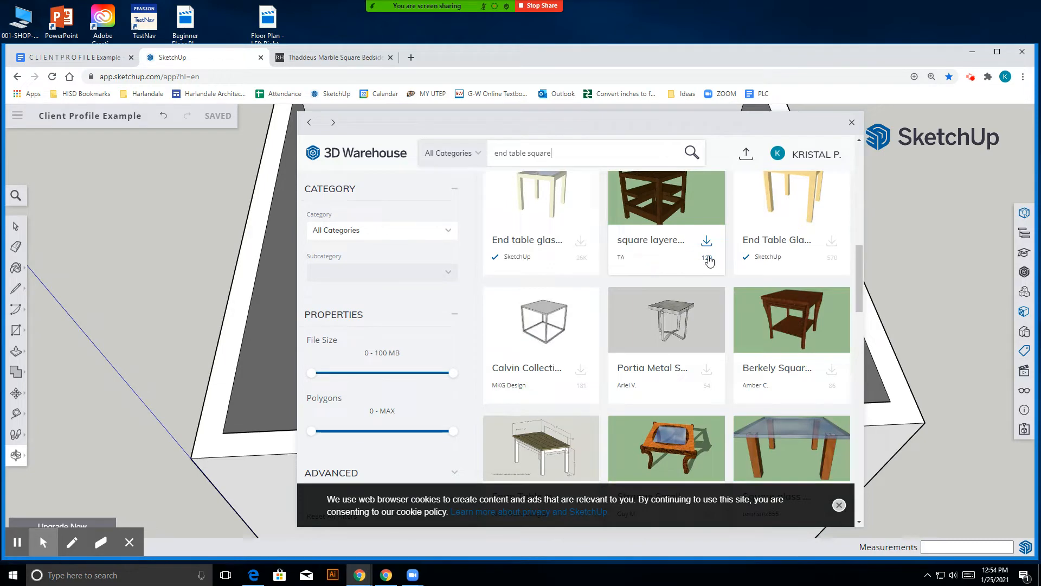
{"action": "scroll", "coordinate": [708, 262], "scroll_direction": "down", "scroll_amount": 9}
{"action": "scroll", "coordinate": [709, 263], "scroll_direction": "down", "scroll_amount": 10}
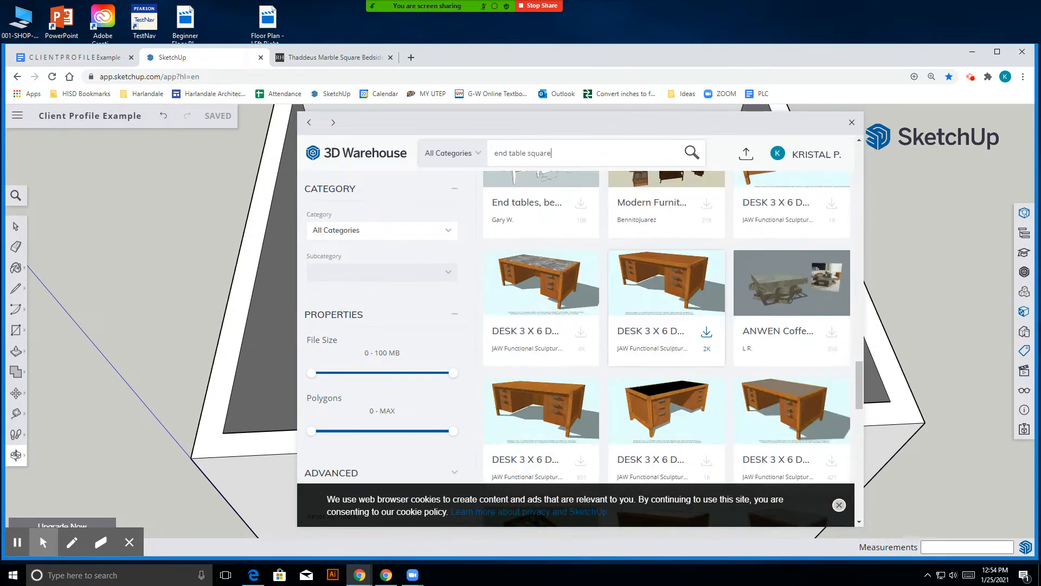
{"action": "scroll", "coordinate": [708, 263], "scroll_direction": "down", "scroll_amount": 10}
{"action": "scroll", "coordinate": [709, 262], "scroll_direction": "down", "scroll_amount": 8}
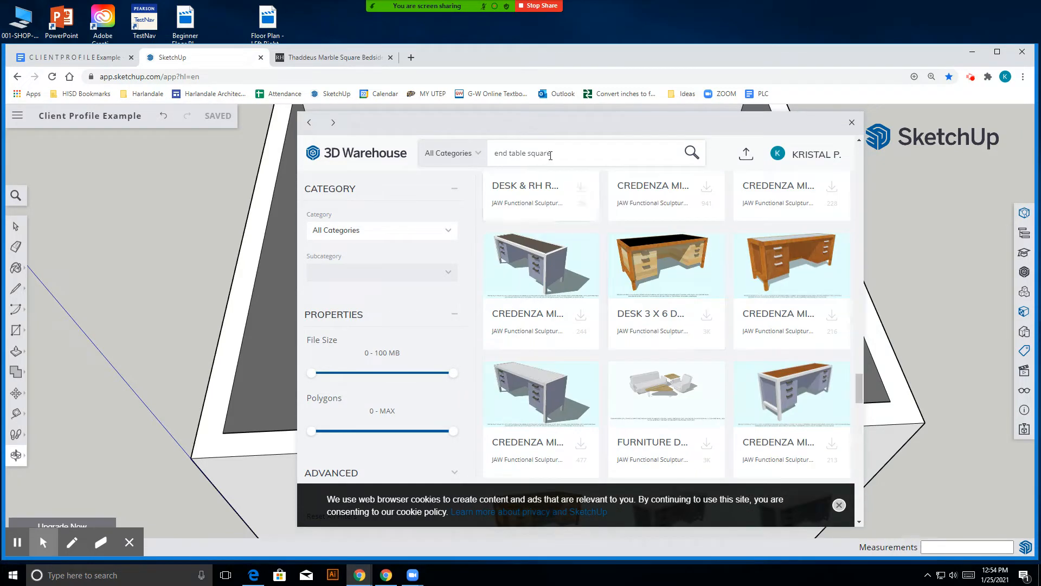
- Search 3D Warehouse for the product's collection name, "THADDEUS", and browse the results for a matching bedside table
{"action": "right_click", "coordinate": [516, 151]}
{"action": "left_click", "coordinate": [543, 189]}
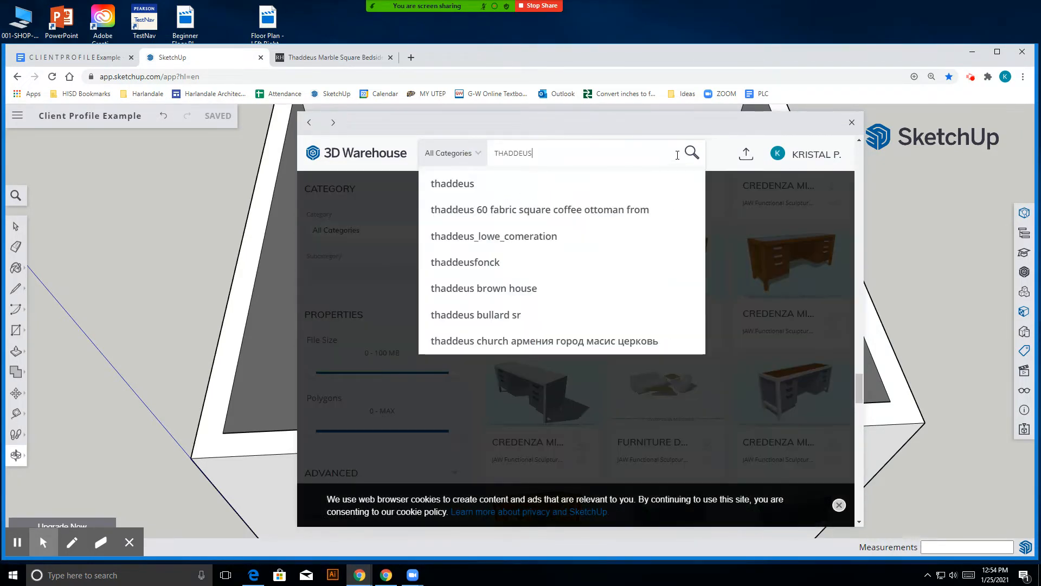
{"action": "left_click", "coordinate": [689, 154]}
{"action": "scroll", "coordinate": [666, 326], "scroll_direction": "down", "scroll_amount": 10}
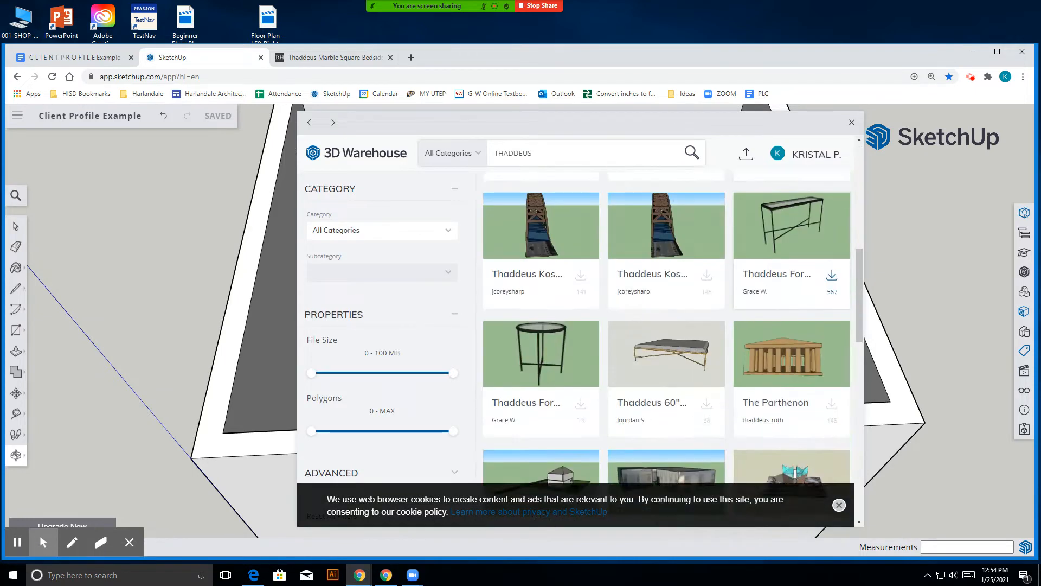
{"action": "scroll", "coordinate": [666, 325], "scroll_direction": "down", "scroll_amount": 15}
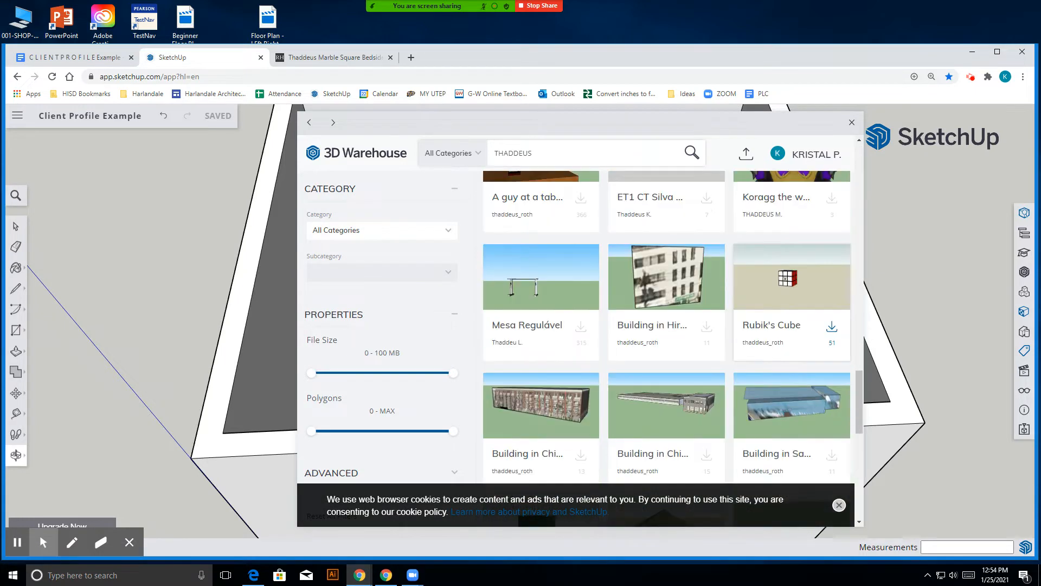
{"action": "scroll", "coordinate": [802, 316], "scroll_direction": "down", "scroll_amount": 2}
- Import the square glass-topped end table with a black crossed-leg frame and place it on the floor between the bed and dresser
{"action": "left_click", "coordinate": [831, 386]}
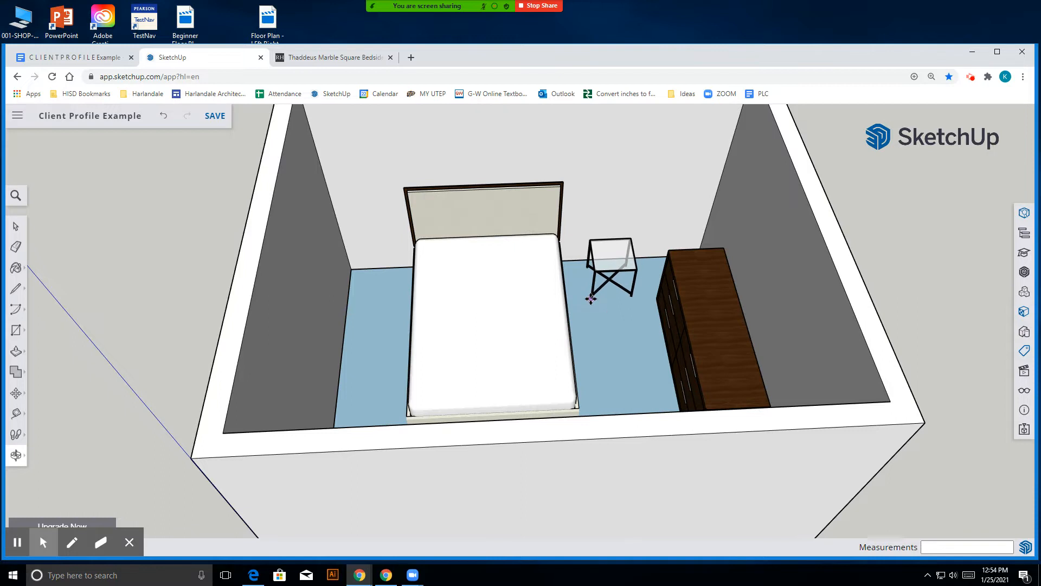
{"action": "left_click", "coordinate": [607, 278]}
{"action": "scroll", "coordinate": [624, 271], "scroll_direction": "up", "scroll_amount": 5}
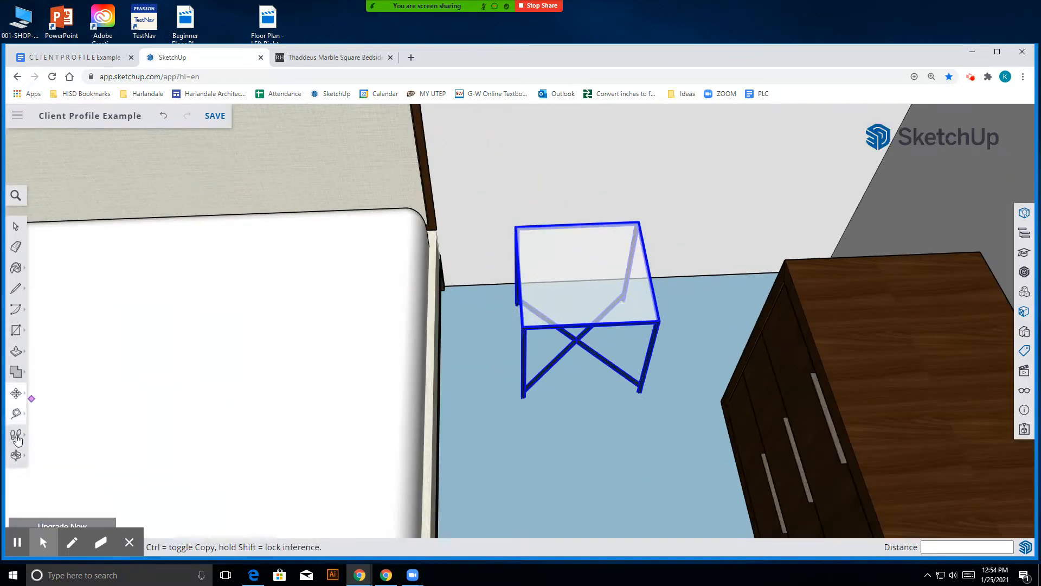
{"action": "left_click", "coordinate": [16, 454]}
{"action": "left_click_drag", "start_coordinate": [653, 393], "coordinate": [438, 270]}
{"action": "left_click", "coordinate": [16, 225]}
{"action": "left_click", "coordinate": [623, 412]}
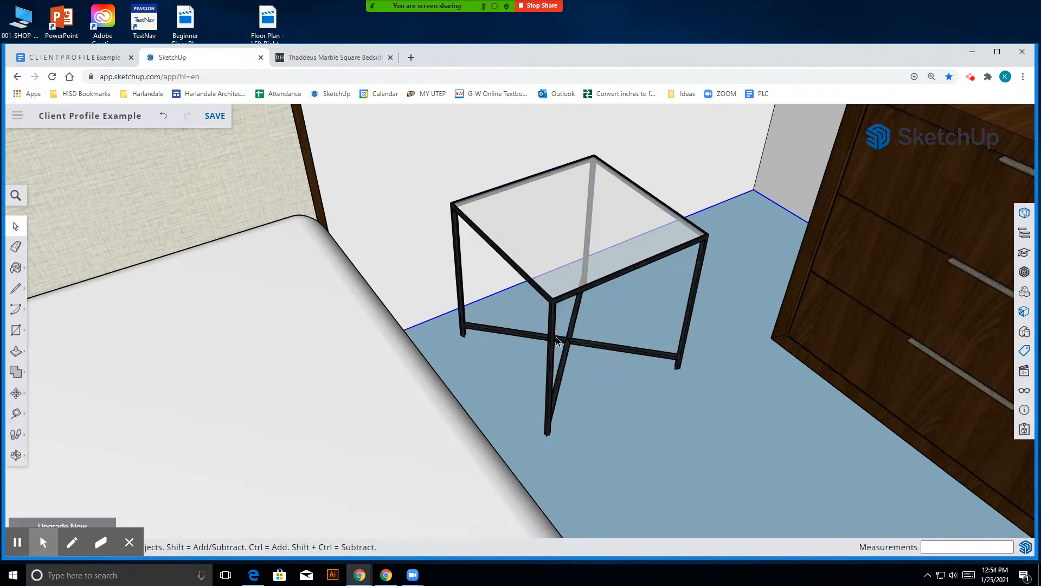
- Compare the placed table with the Thaddeus product photo, and open the table's nested glass-top group in SketchUp, selecting its top face
{"action": "left_click", "coordinate": [311, 57]}
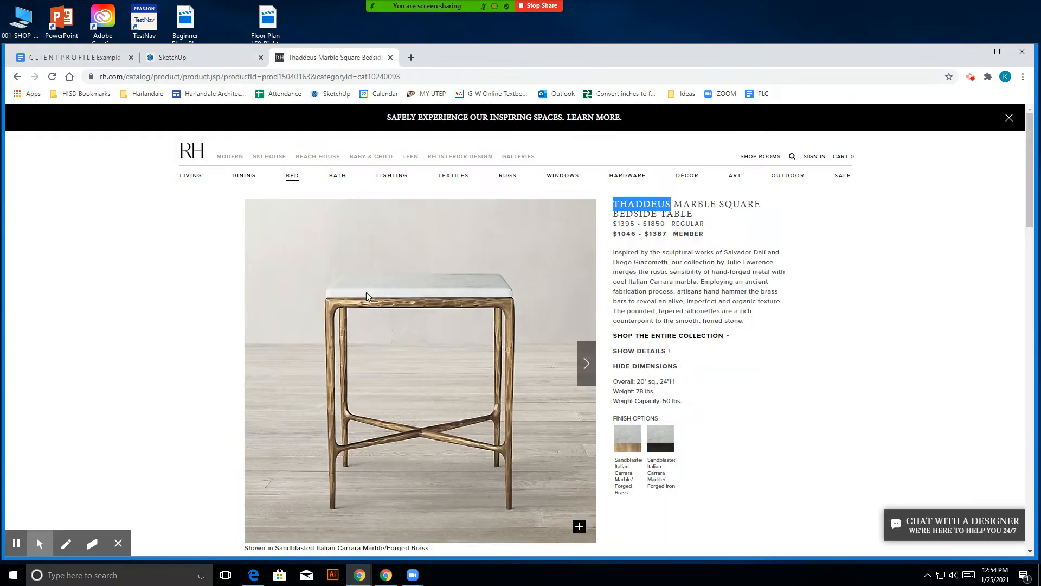
{"action": "left_click", "coordinate": [232, 58]}
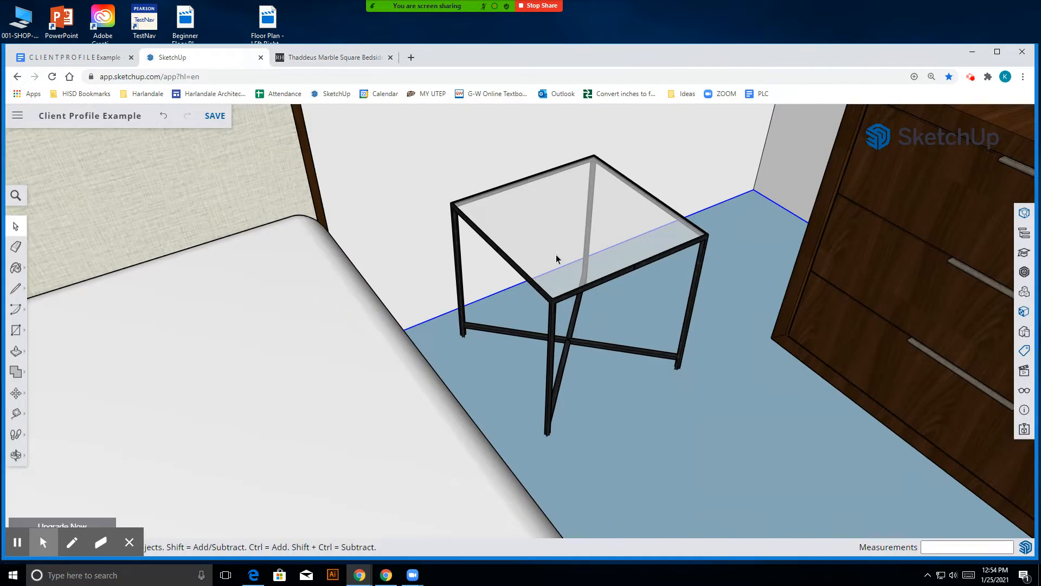
{"action": "double_click", "coordinate": [551, 207]}
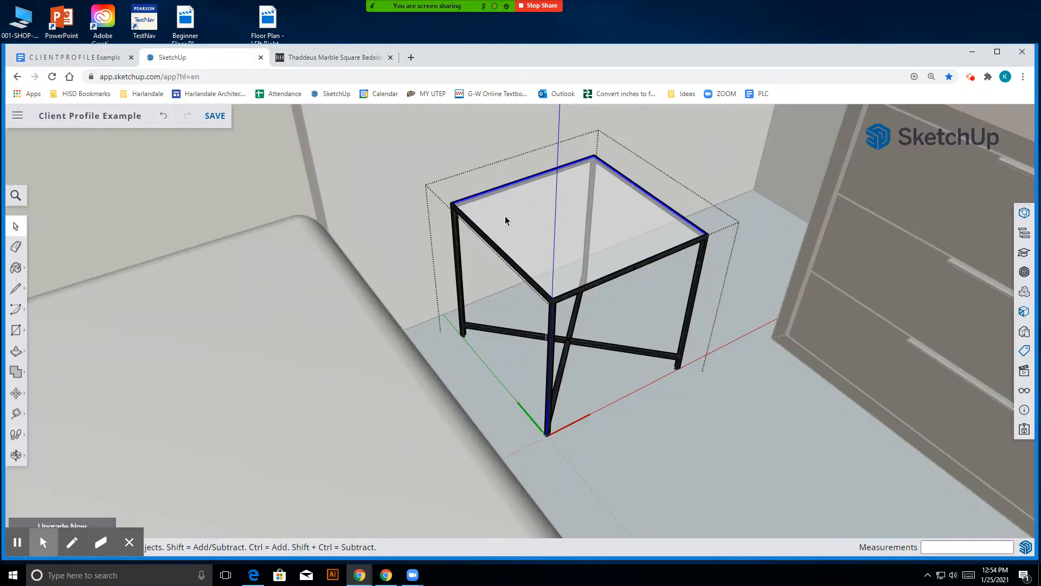
{"action": "double_click", "coordinate": [517, 209]}
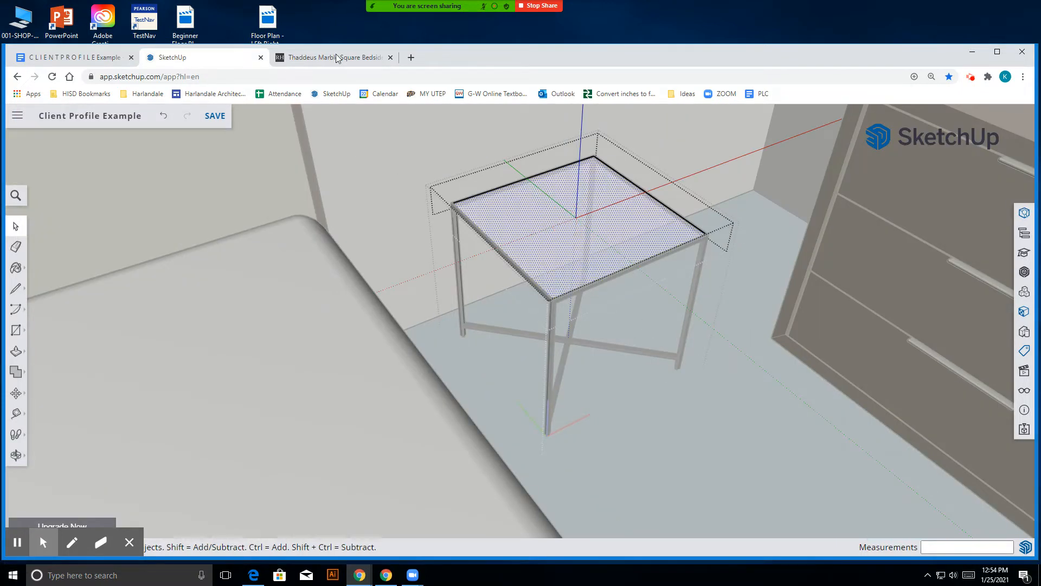
- Leave the tabletop's group and open the side table component so its frame quarters can be edited
{"action": "key", "text": "Escape"}
{"action": "key", "text": "Escape"}
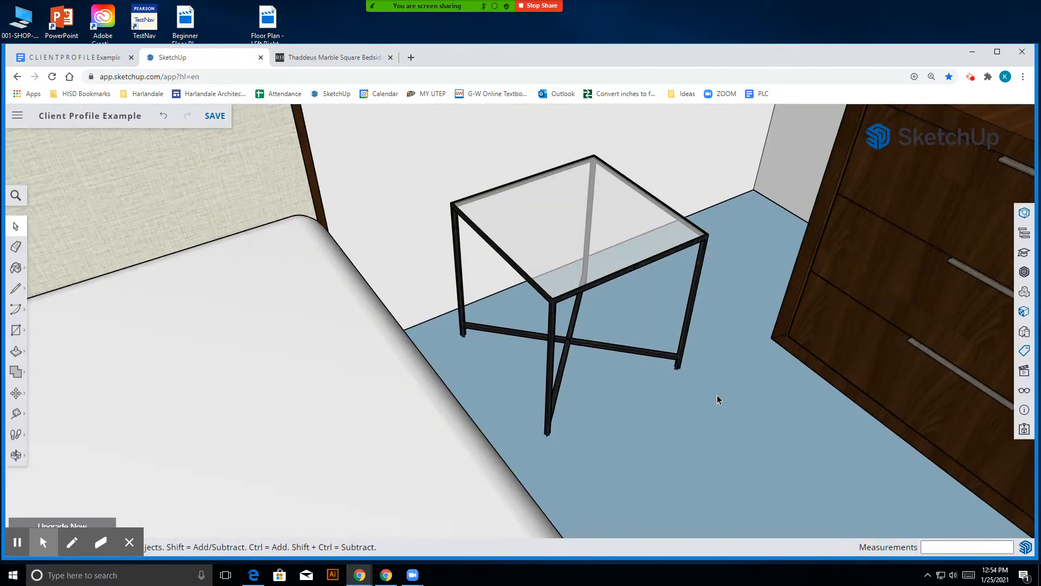
{"action": "left_click", "coordinate": [578, 328]}
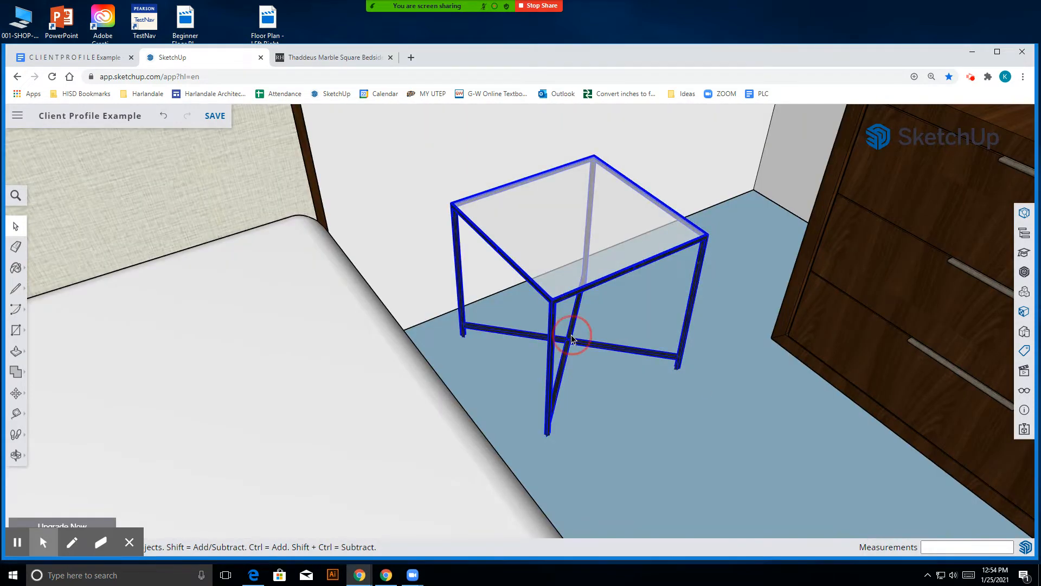
{"action": "double_click", "coordinate": [572, 337]}
{"action": "double_click", "coordinate": [571, 338]}
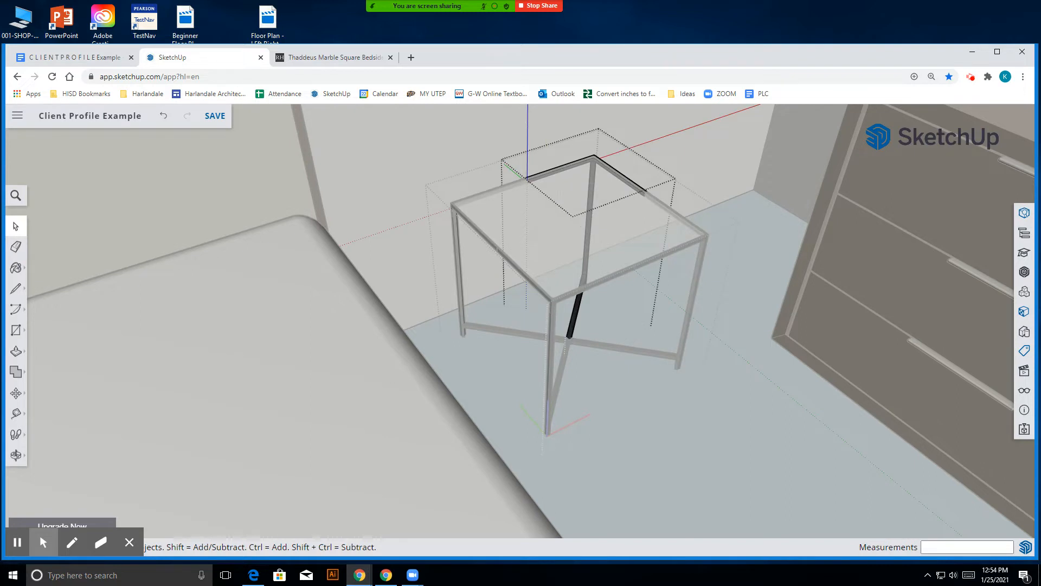
{"action": "key", "text": "Escape"}
{"action": "left_click", "coordinate": [571, 343]}
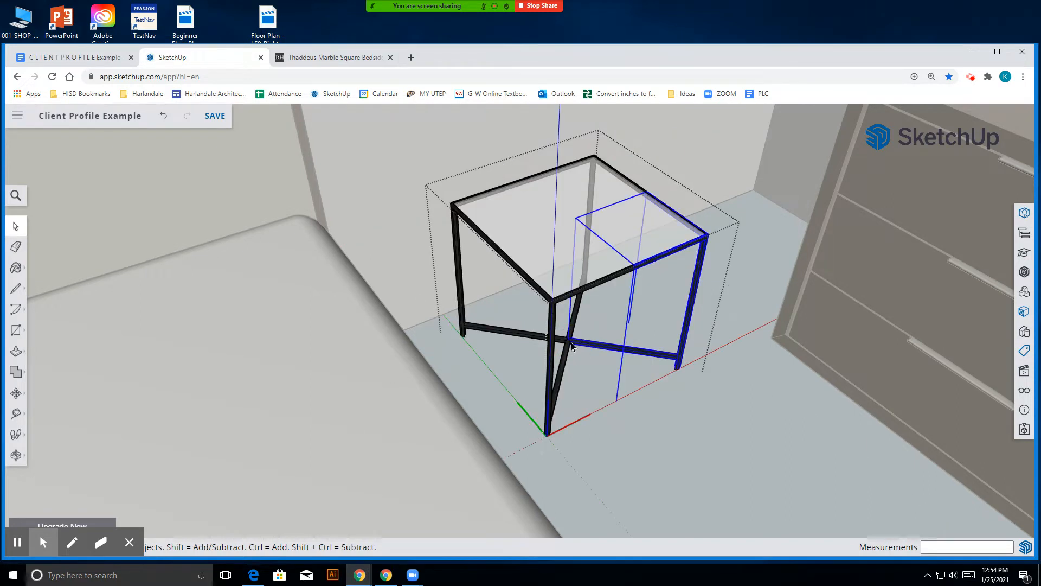
- Examine how the side table's frame is divided by selecting its legs and cross braces one after another
{"action": "left_click", "coordinate": [560, 384]}
{"action": "left_click", "coordinate": [497, 344]}
{"action": "left_click", "coordinate": [575, 314]}
{"action": "left_click", "coordinate": [593, 345]}
{"action": "left_click", "coordinate": [569, 360]}
{"action": "left_click", "coordinate": [553, 380]}
{"action": "left_click", "coordinate": [540, 337]}
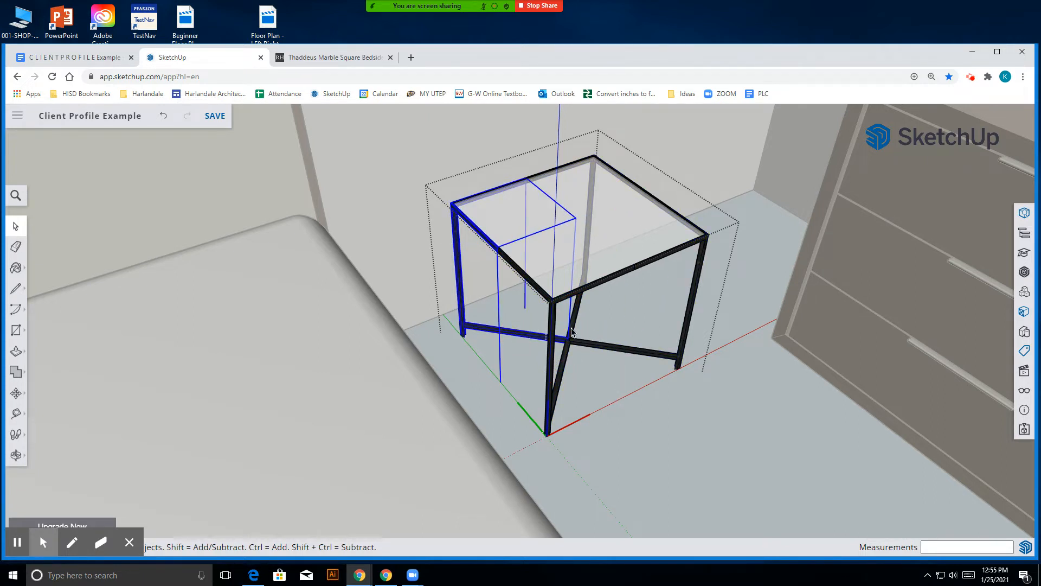
- Open the frame quarter nearest the headboard and paint all its pieces with the gold material Color E04
{"action": "double_click", "coordinate": [520, 335]}
{"action": "left_click_drag", "start_coordinate": [599, 134], "coordinate": [412, 431]}
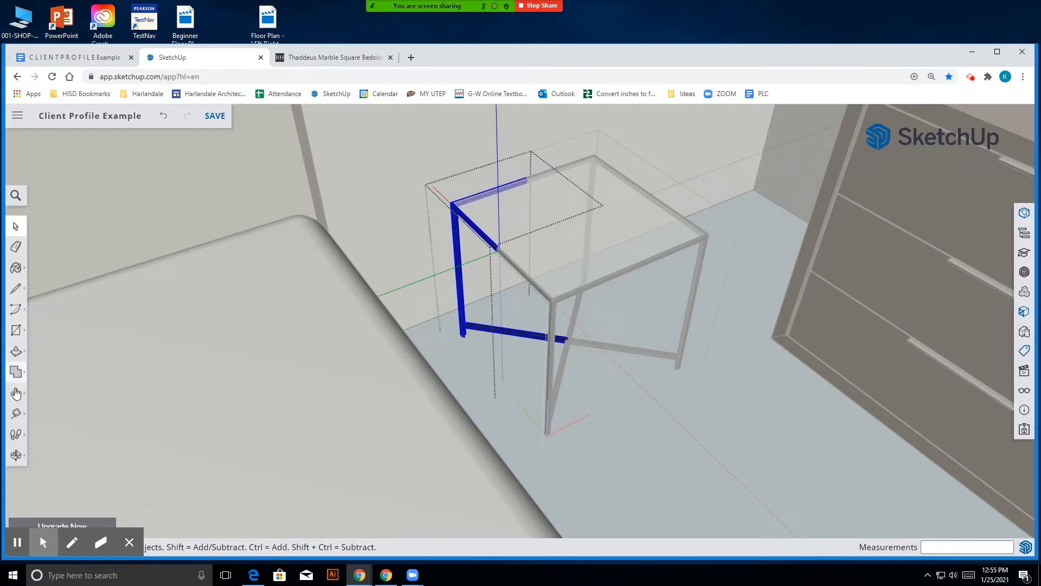
{"action": "left_click", "coordinate": [16, 268]}
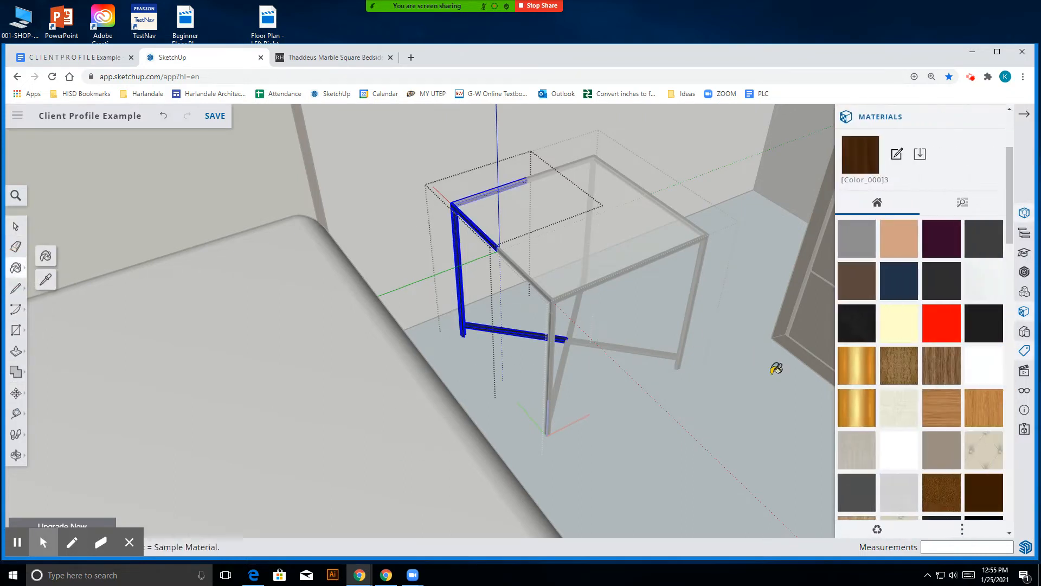
{"action": "left_click", "coordinate": [868, 383]}
{"action": "left_click", "coordinate": [465, 273]}
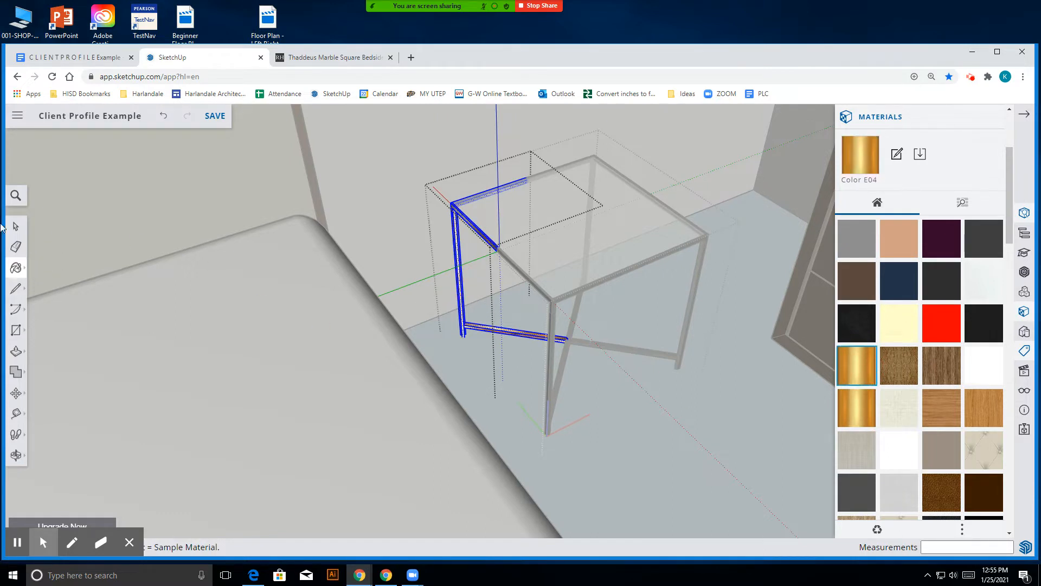
{"action": "left_click", "coordinate": [17, 238]}
{"action": "left_click", "coordinate": [650, 458]}
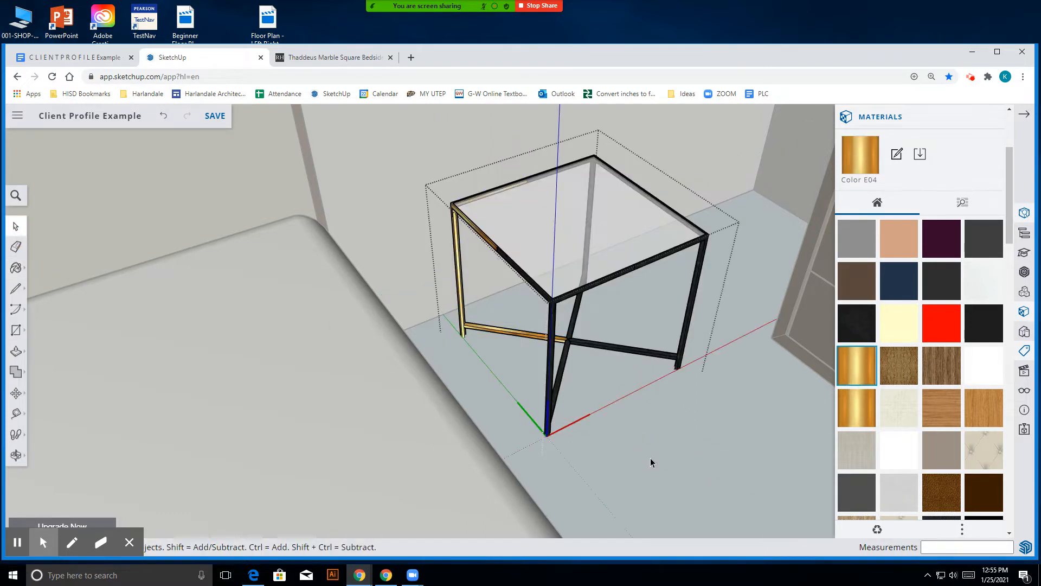
- Open the frame quarter nearest the dresser and paint all its pieces with the gold Color E04 material
{"action": "double_click", "coordinate": [608, 342]}
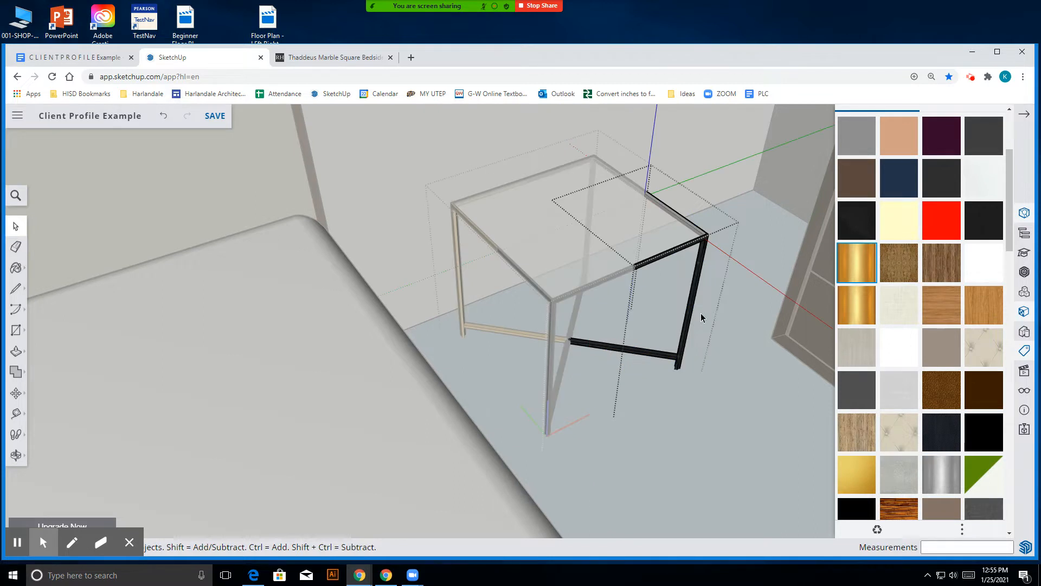
{"action": "left_click_drag", "start_coordinate": [710, 290], "coordinate": [545, 515]}
{"action": "left_click", "coordinate": [20, 269]}
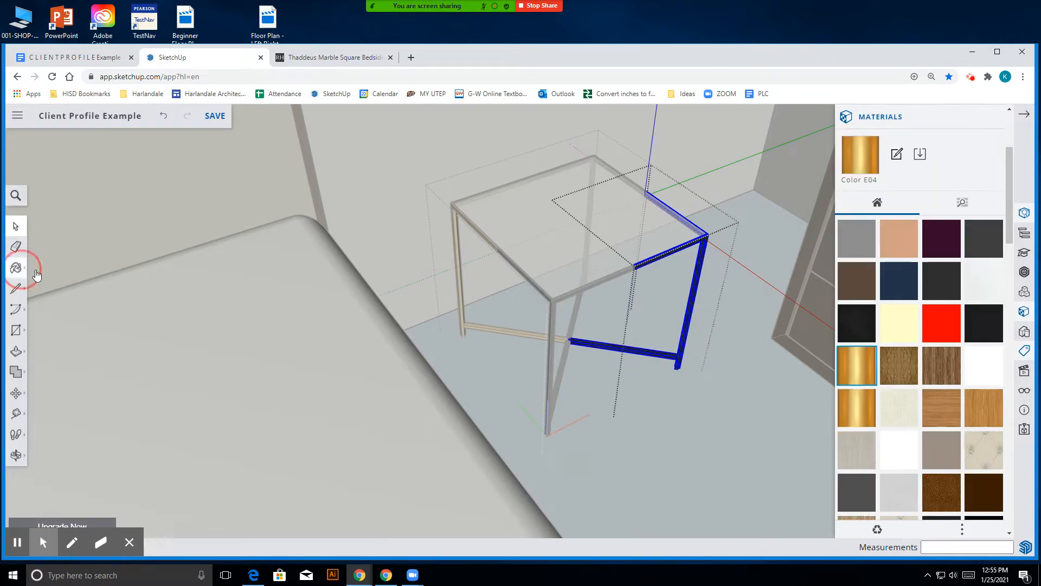
{"action": "left_click", "coordinate": [616, 348]}
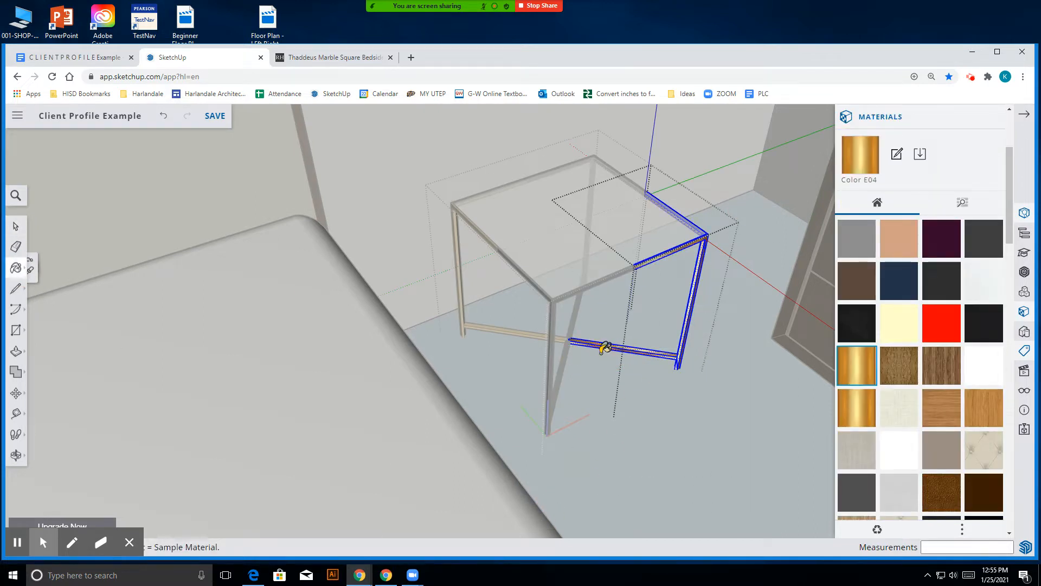
{"action": "left_click", "coordinate": [15, 224]}
{"action": "left_click", "coordinate": [570, 372]}
- Paint every piece of the front frame quarter beside the bed with the gold Color E04 material
{"action": "double_click", "coordinate": [559, 379]}
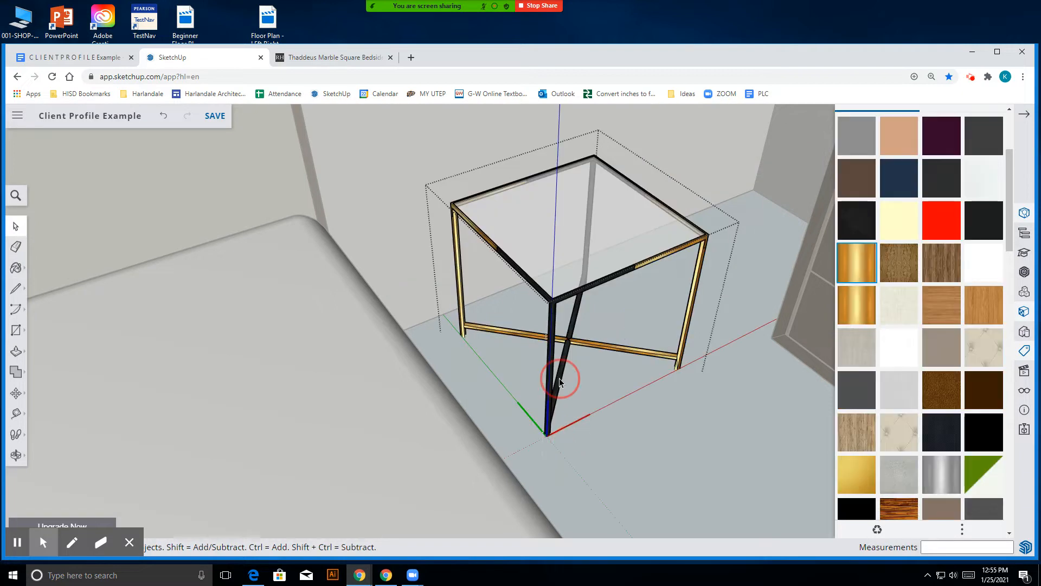
{"action": "left_click_drag", "start_coordinate": [654, 257], "coordinate": [484, 509]}
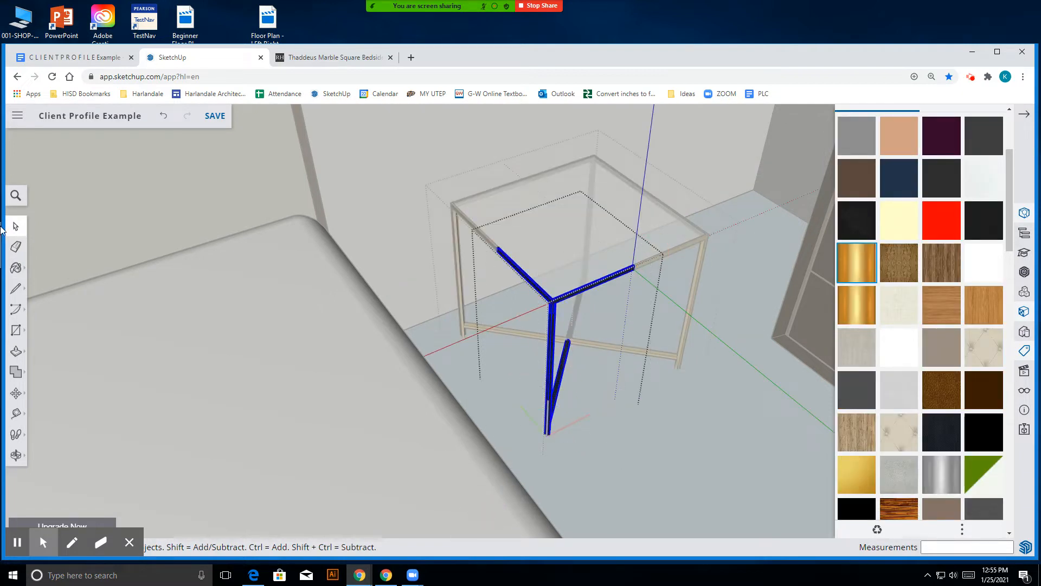
{"action": "left_click", "coordinate": [17, 266]}
{"action": "left_click", "coordinate": [564, 297]}
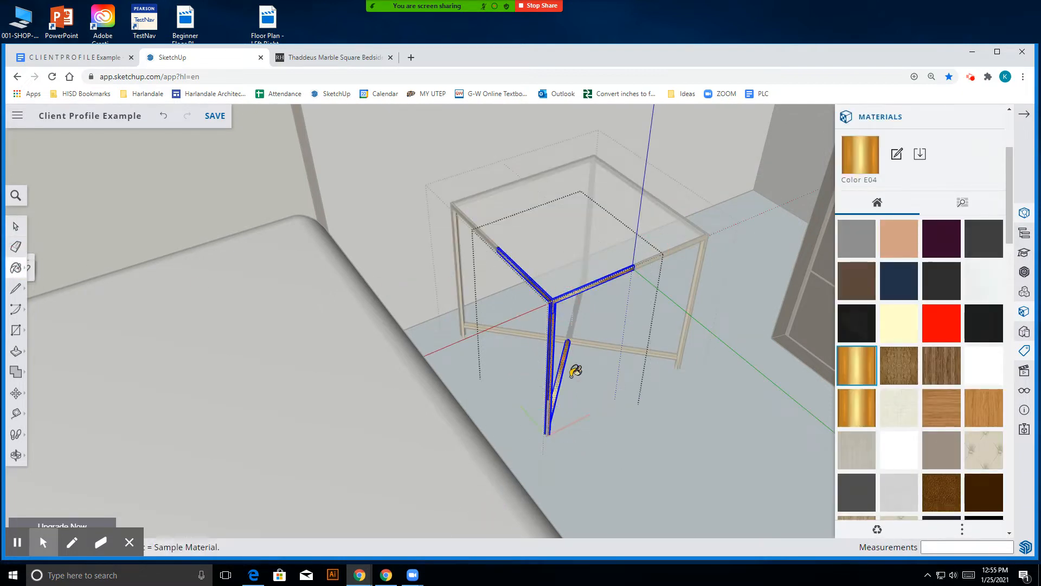
{"action": "left_click", "coordinate": [15, 224]}
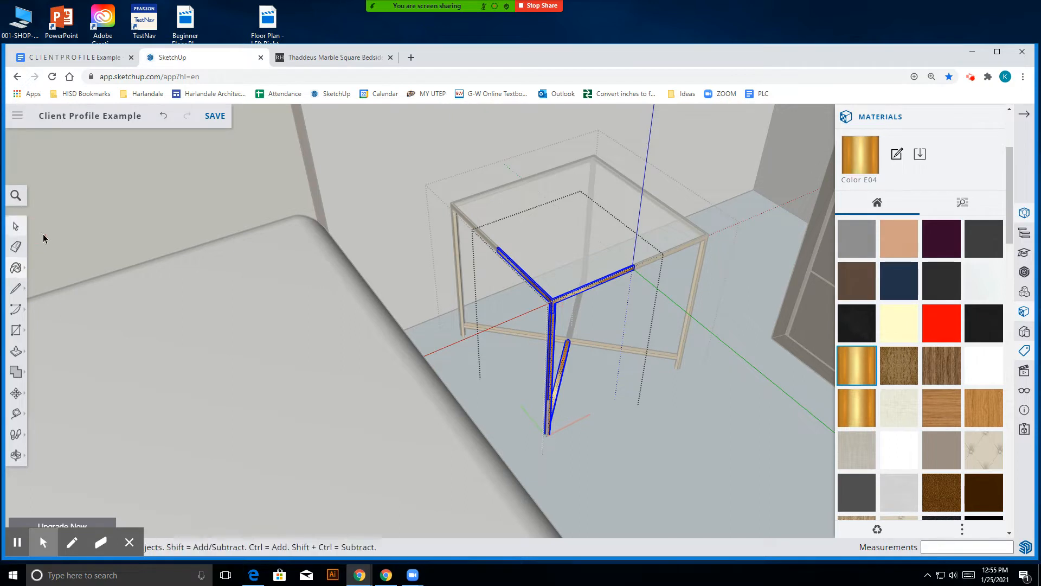
{"action": "left_click", "coordinate": [651, 396]}
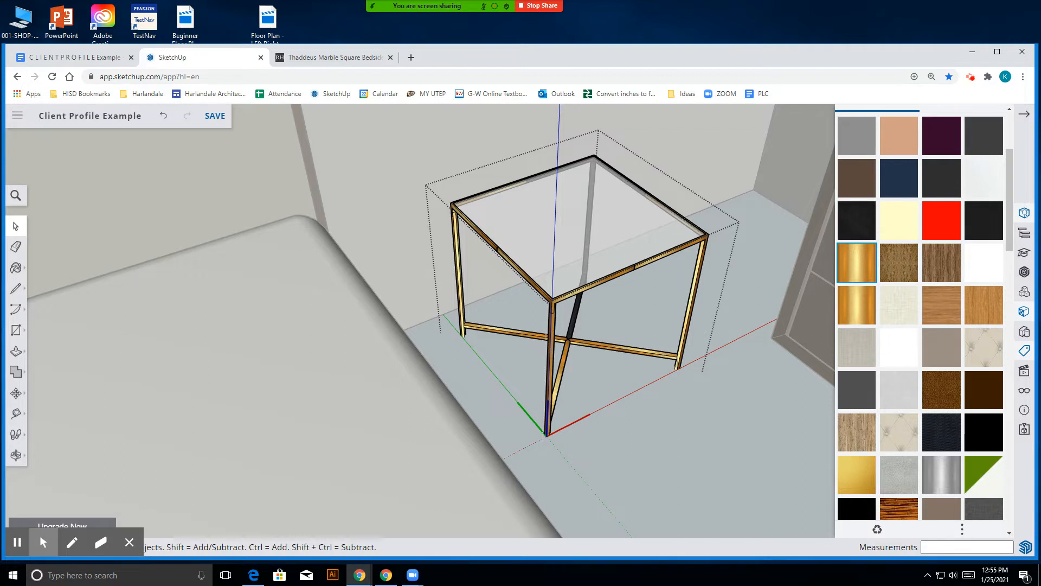
- Paint the remaining rear frame quarter under the tabletop with the gold Color E04 material and leave its group
{"action": "scroll", "coordinate": [937, 371], "scroll_direction": "up", "scroll_amount": 3}
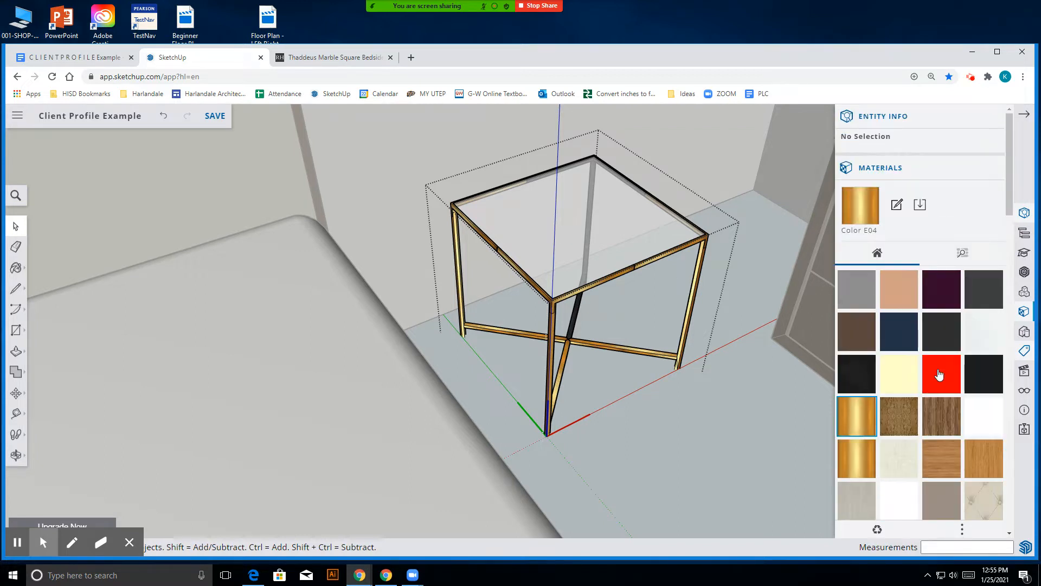
{"action": "scroll", "coordinate": [939, 374], "scroll_direction": "down", "scroll_amount": 3}
{"action": "double_click", "coordinate": [576, 322]}
{"action": "left_click_drag", "start_coordinate": [659, 130], "coordinate": [487, 429]}
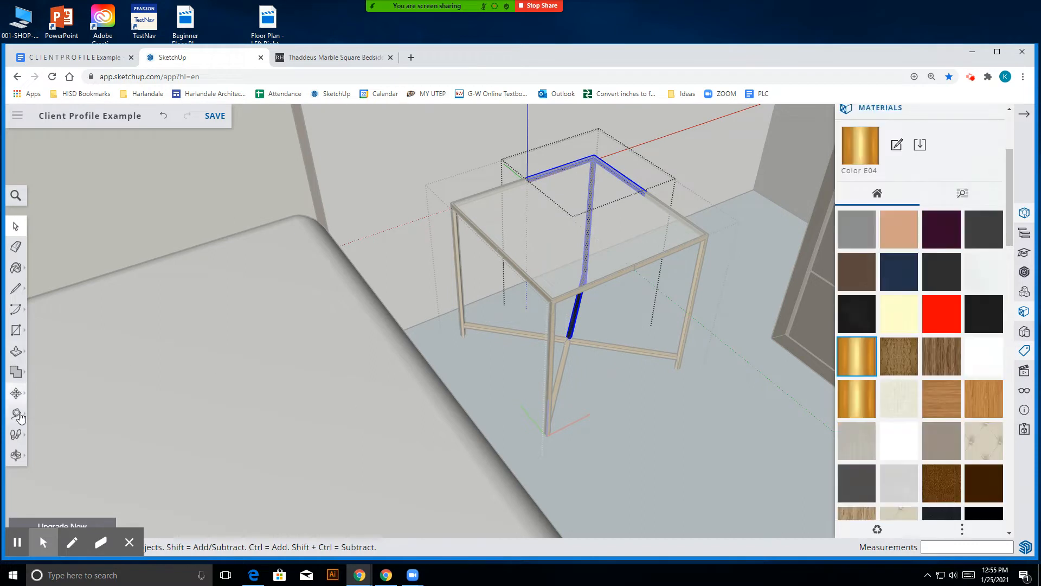
{"action": "left_click", "coordinate": [22, 271]}
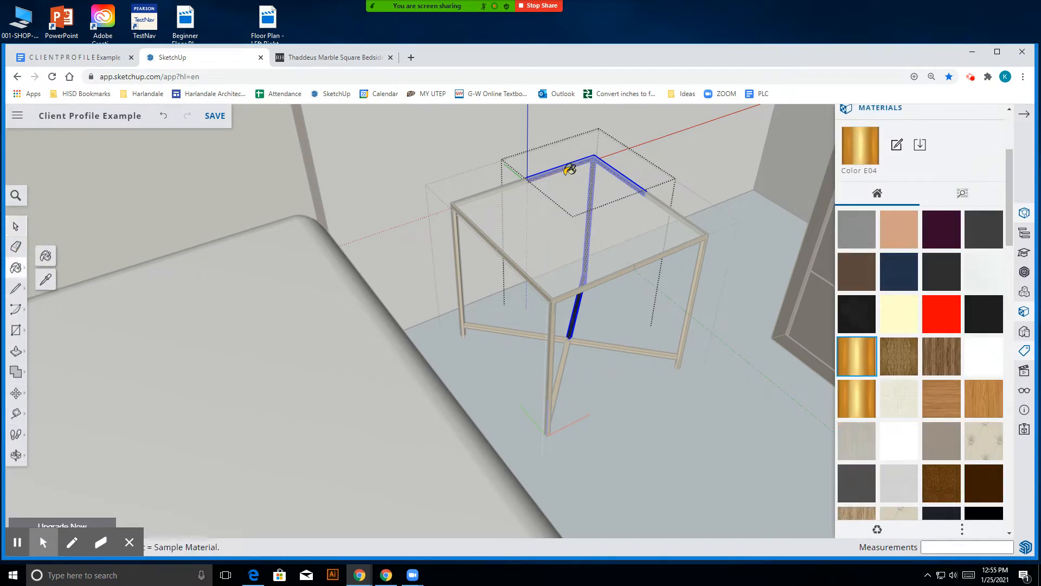
{"action": "left_click", "coordinate": [592, 156]}
{"action": "left_click", "coordinate": [15, 225]}
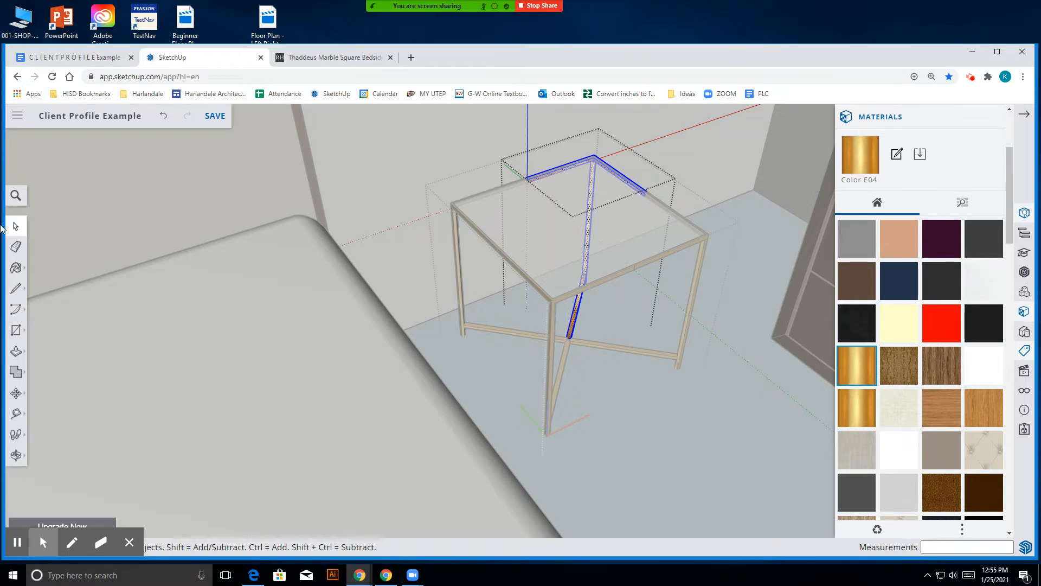
{"action": "left_click", "coordinate": [633, 433]}
- Inspect the side table from several sides to check the gold finish on its legs, rim and cross braces
{"action": "scroll", "coordinate": [618, 468], "scroll_direction": "down", "scroll_amount": 3}
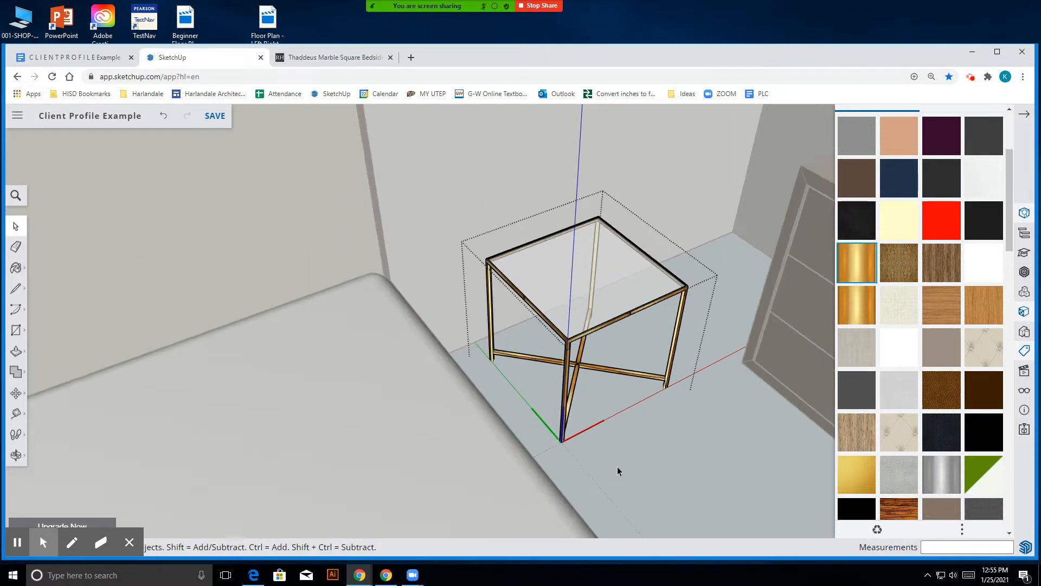
{"action": "scroll", "coordinate": [680, 456], "scroll_direction": "up", "scroll_amount": 4}
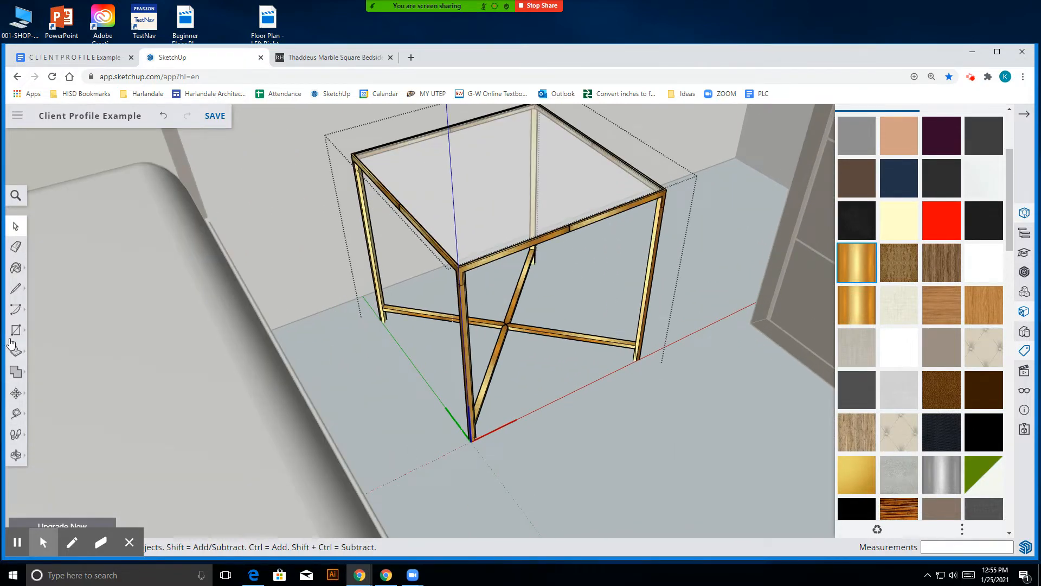
{"action": "left_click", "coordinate": [15, 454]}
{"action": "left_click_drag", "start_coordinate": [674, 400], "coordinate": [595, 450]}
{"action": "scroll", "coordinate": [576, 411], "scroll_direction": "down", "scroll_amount": 5}
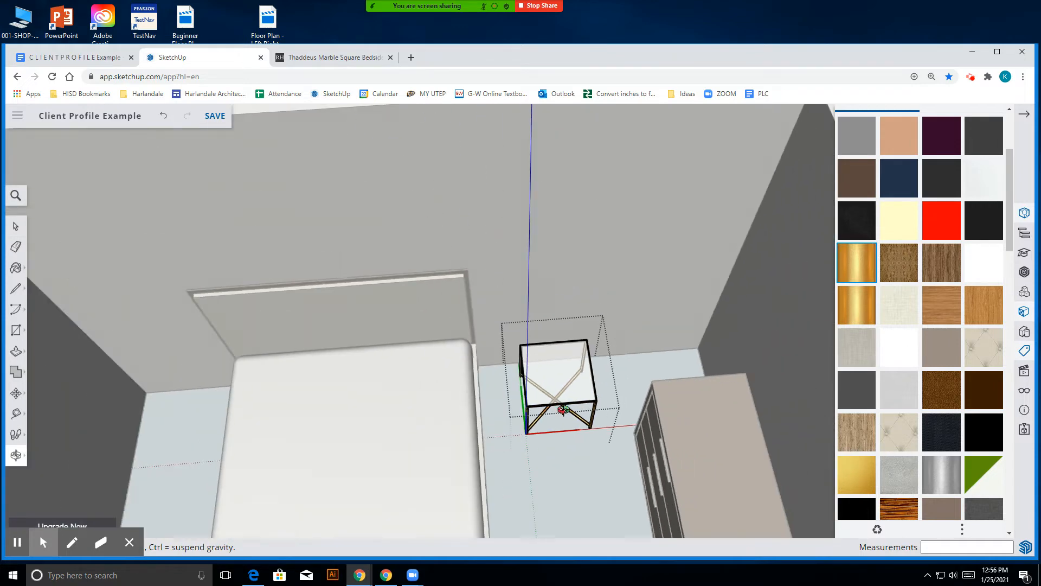
{"action": "left_click_drag", "start_coordinate": [536, 435], "coordinate": [830, 365]}
{"action": "scroll", "coordinate": [721, 293], "scroll_direction": "up", "scroll_amount": 3}
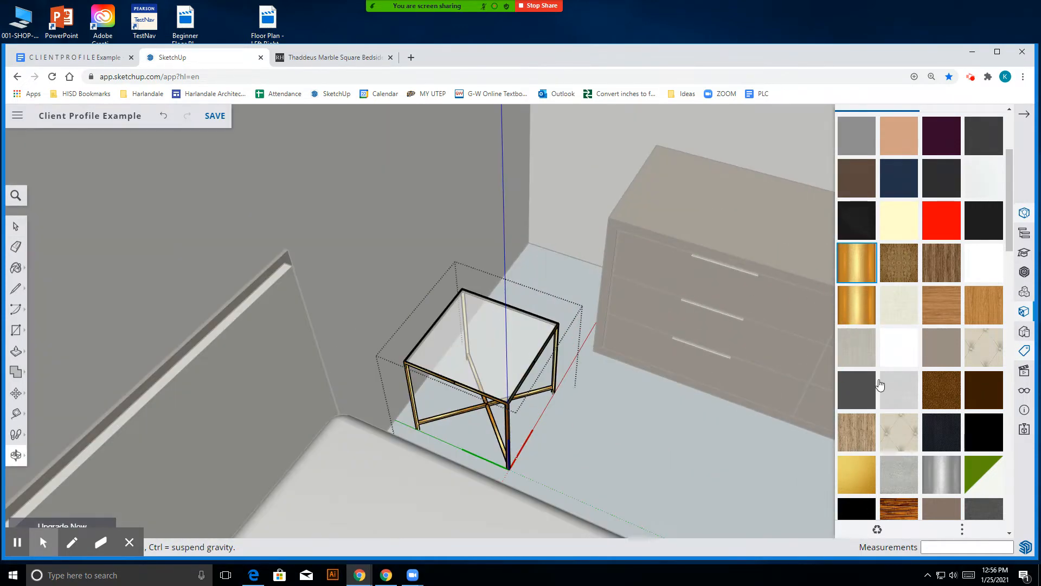
{"action": "scroll", "coordinate": [880, 385], "scroll_direction": "down", "scroll_amount": 4}
{"action": "scroll", "coordinate": [880, 390], "scroll_direction": "up", "scroll_amount": 3}
{"action": "left_click_drag", "start_coordinate": [640, 434], "coordinate": [520, 453]}
{"action": "scroll", "coordinate": [374, 378], "scroll_direction": "up", "scroll_amount": 5}
- Open the tabletop's group inside the side table and select its geometry
{"action": "left_click", "coordinate": [16, 226]}
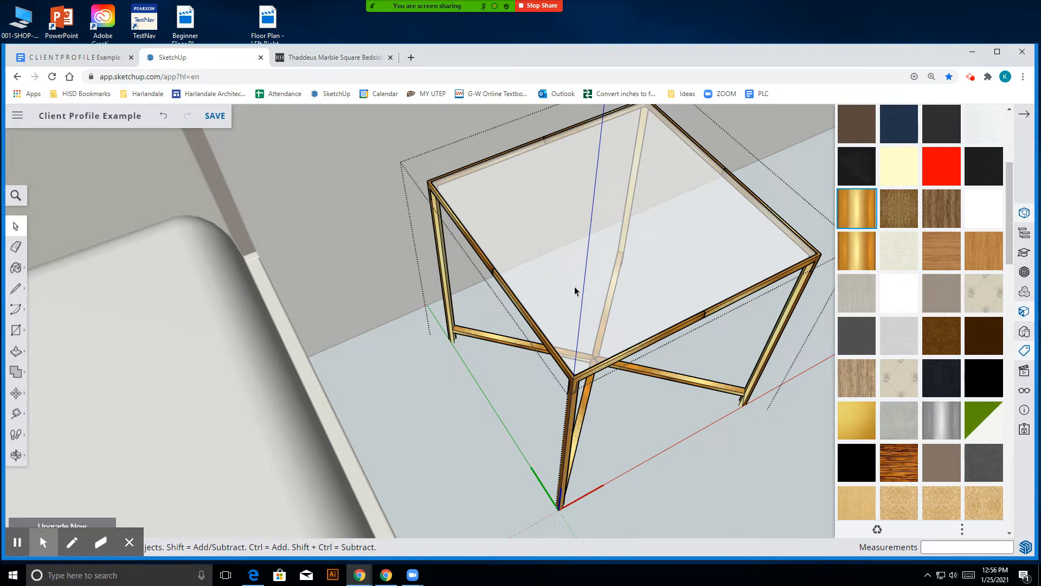
{"action": "scroll", "coordinate": [575, 291], "scroll_direction": "down", "scroll_amount": 2}
{"action": "double_click", "coordinate": [626, 246]}
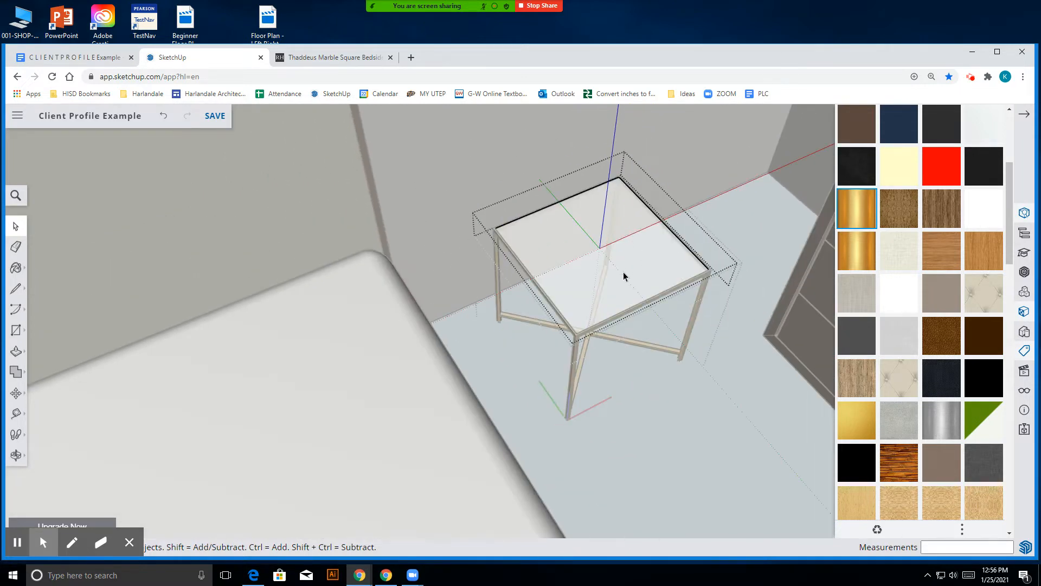
{"action": "scroll", "coordinate": [623, 271], "scroll_direction": "up", "scroll_amount": 3}
{"action": "left_click", "coordinate": [577, 249]}
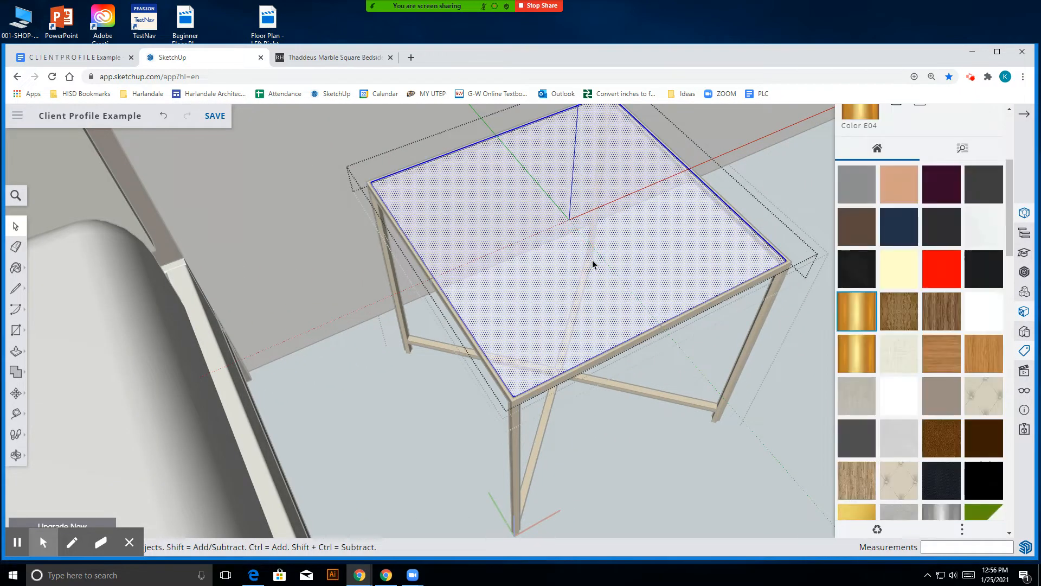
- Look through the model's materials for a tabletop finish and check the Thaddeus Marble Square Bedside Table reference page
{"action": "scroll", "coordinate": [943, 403], "scroll_direction": "up", "scroll_amount": 4}
{"action": "scroll", "coordinate": [944, 402], "scroll_direction": "down", "scroll_amount": 10}
{"action": "scroll", "coordinate": [922, 325], "scroll_direction": "down", "scroll_amount": 5}
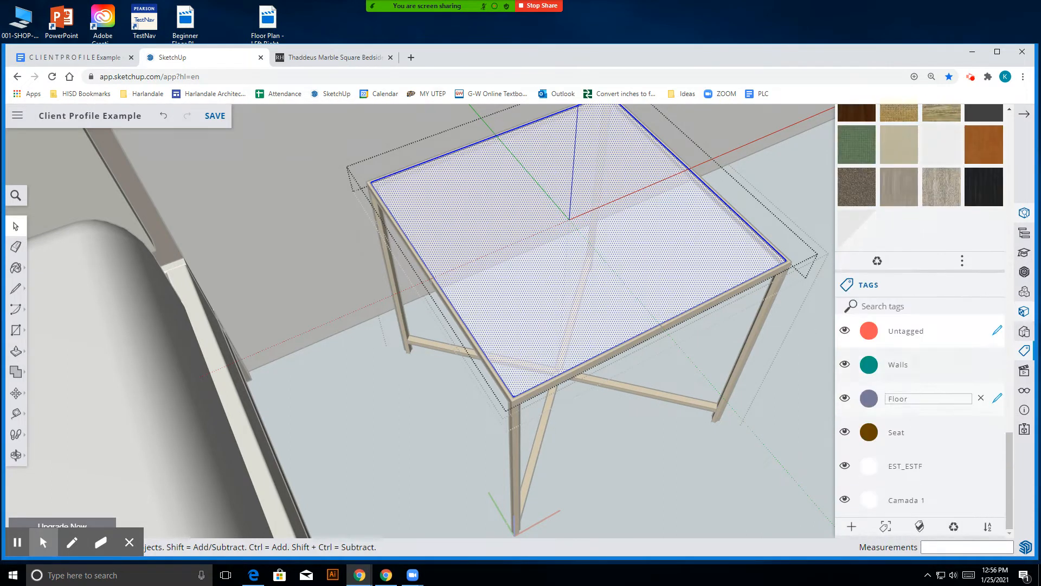
{"action": "scroll", "coordinate": [835, 315], "scroll_direction": "up", "scroll_amount": 5}
{"action": "left_click", "coordinate": [371, 61]}
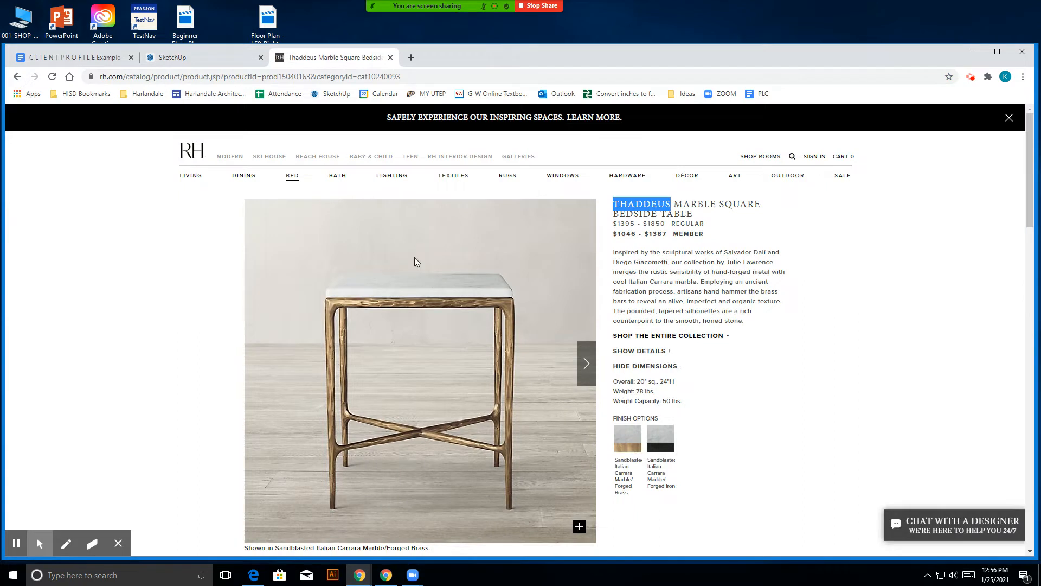
{"action": "left_click", "coordinate": [197, 59]}
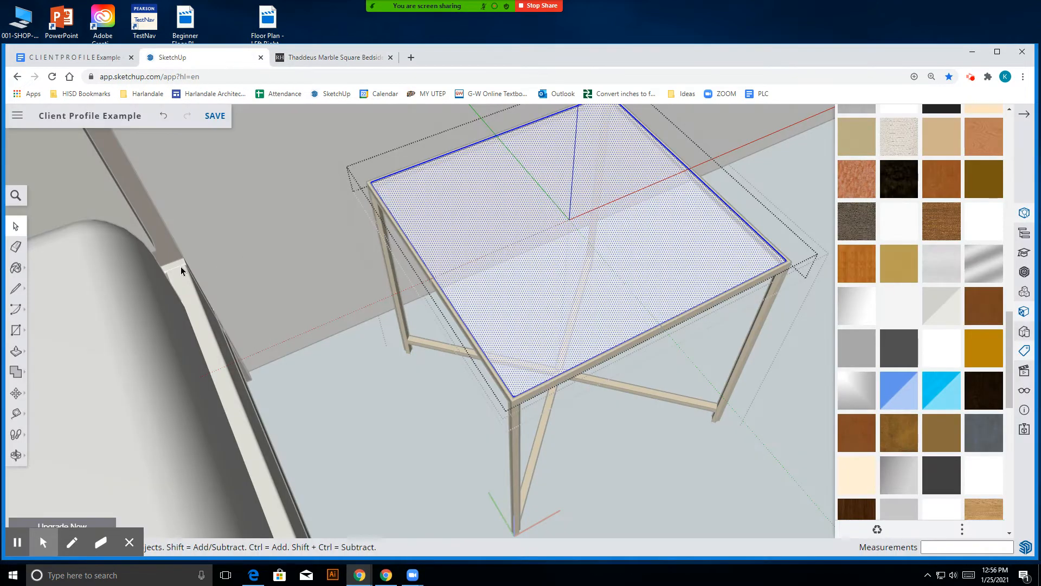
- Paint the selected tabletop with the white marble material from the Stone collection
{"action": "left_click", "coordinate": [16, 267]}
{"action": "left_click", "coordinate": [976, 205]}
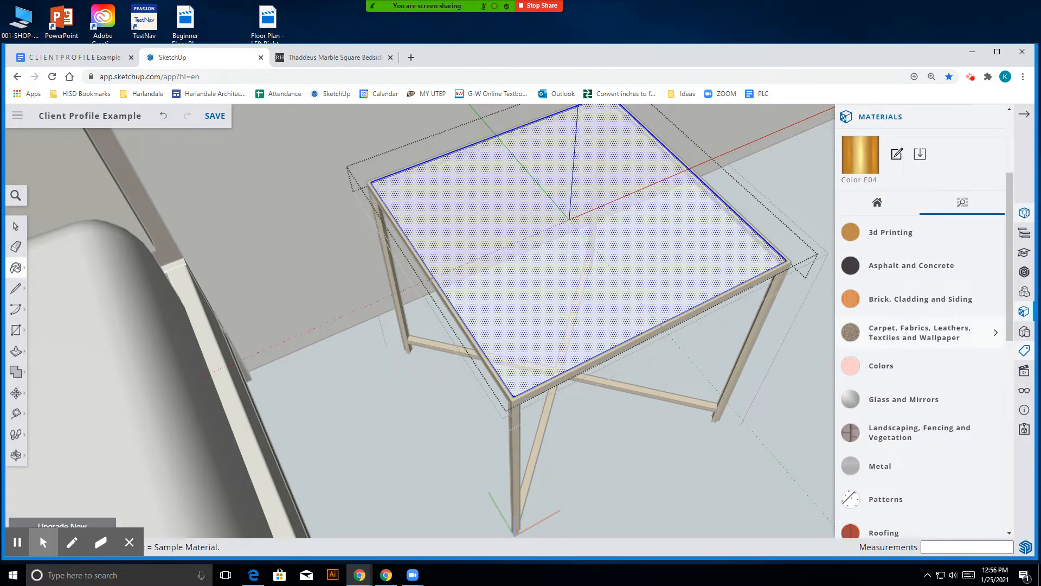
{"action": "scroll", "coordinate": [889, 380], "scroll_direction": "down", "scroll_amount": 3}
{"action": "left_click", "coordinate": [879, 402]}
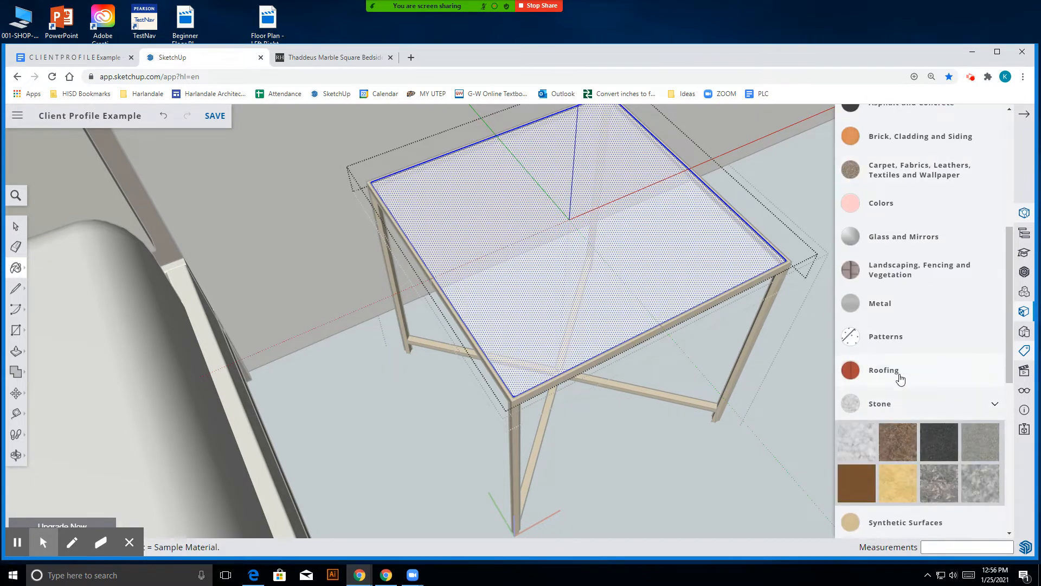
{"action": "scroll", "coordinate": [904, 392], "scroll_direction": "down", "scroll_amount": 2}
{"action": "left_click", "coordinate": [590, 228]}
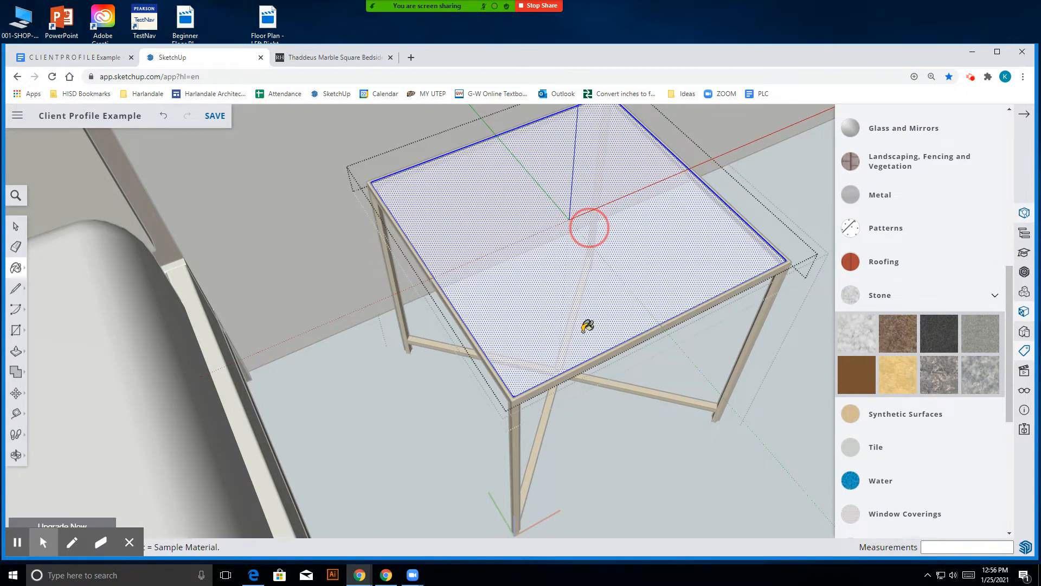
{"action": "left_click", "coordinate": [16, 225]}
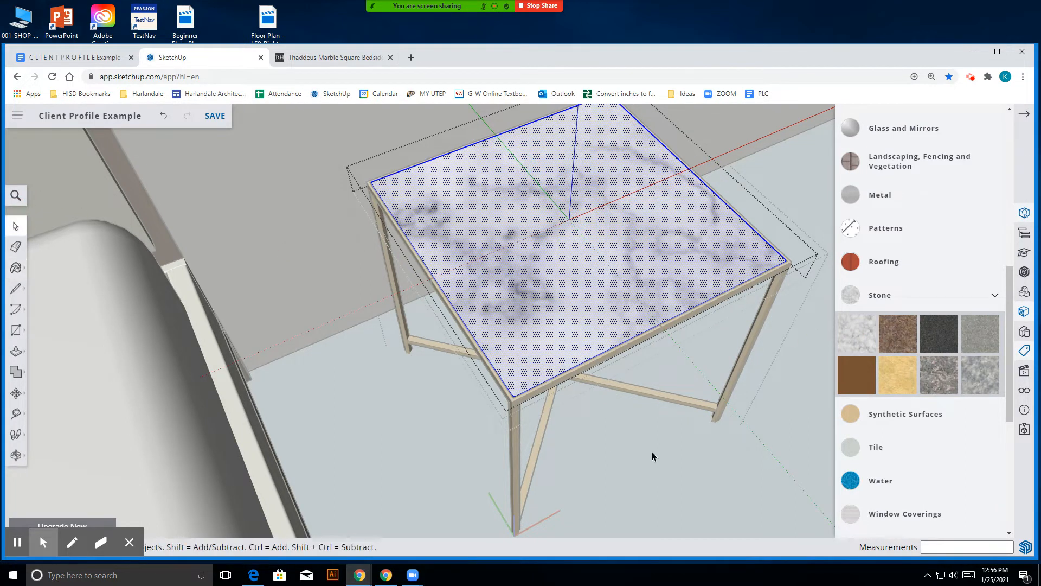
- Close the tabletop's group and the side table to get back to the whole bedroom model
{"action": "left_click", "coordinate": [678, 447]}
{"action": "scroll", "coordinate": [484, 458], "scroll_direction": "down", "scroll_amount": 3}
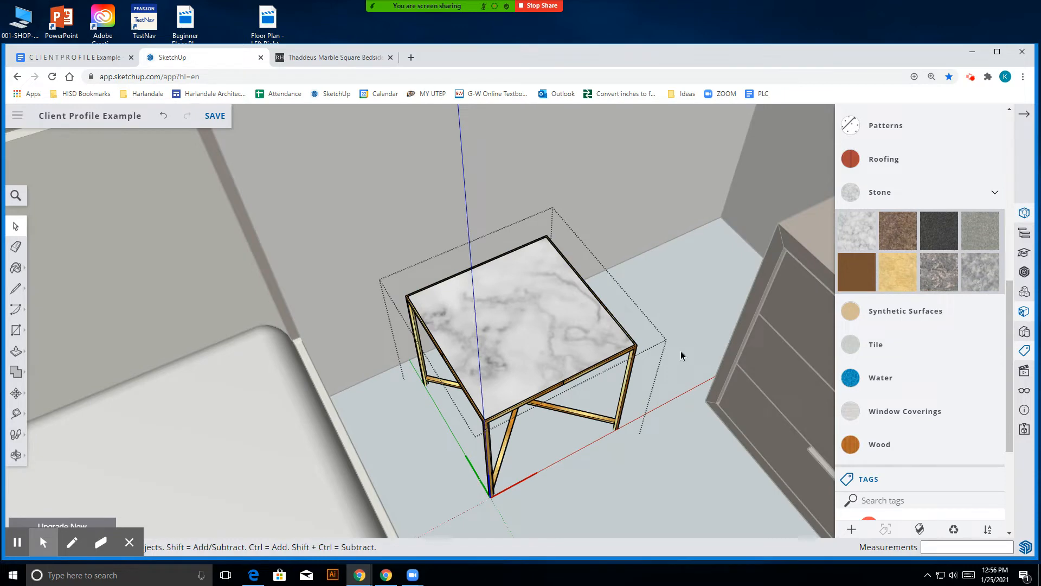
{"action": "left_click", "coordinate": [682, 351]}
{"action": "scroll", "coordinate": [597, 445], "scroll_direction": "down", "scroll_amount": 3}
{"action": "left_click", "coordinate": [16, 455]}
{"action": "left_click_drag", "start_coordinate": [434, 396], "coordinate": [250, 201]}
{"action": "scroll", "coordinate": [592, 296], "scroll_direction": "down", "scroll_amount": 3}
{"action": "left_click_drag", "start_coordinate": [596, 287], "coordinate": [271, 423]}
{"action": "scroll", "coordinate": [604, 338], "scroll_direction": "down", "scroll_amount": 5}
{"action": "scroll", "coordinate": [604, 338], "scroll_direction": "down", "scroll_amount": 2}
{"action": "scroll", "coordinate": [578, 365], "scroll_direction": "up", "scroll_amount": 5}
{"action": "left_click", "coordinate": [15, 228]}
{"action": "left_click", "coordinate": [470, 336]}
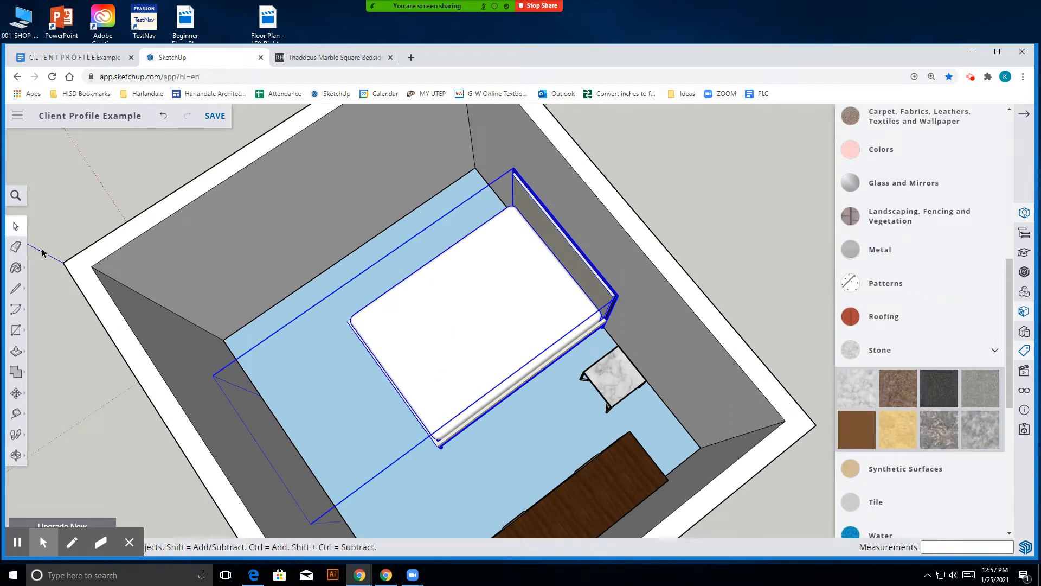
{"action": "left_click", "coordinate": [16, 457]}
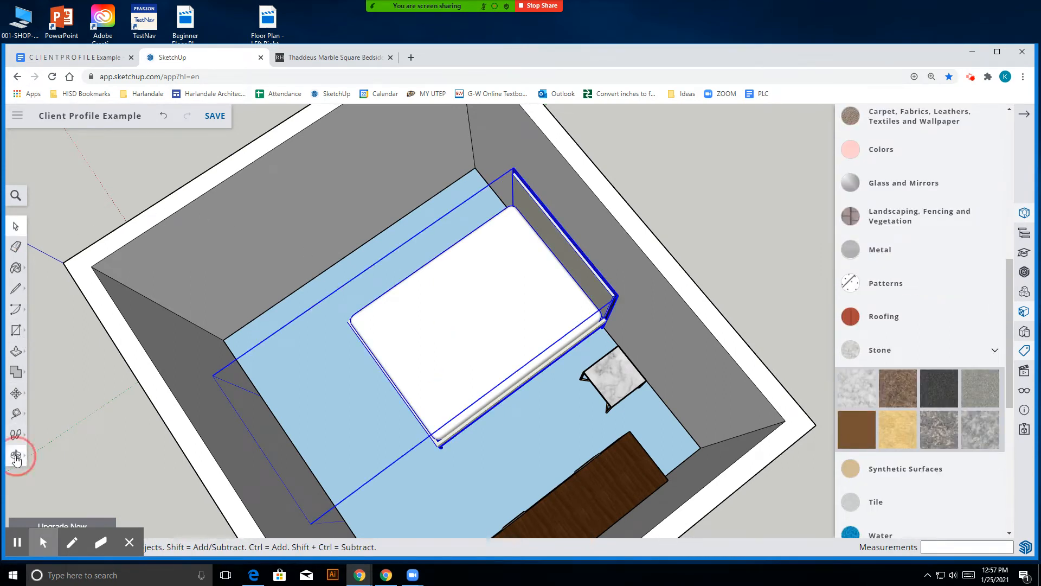
{"action": "left_click", "coordinate": [15, 372]}
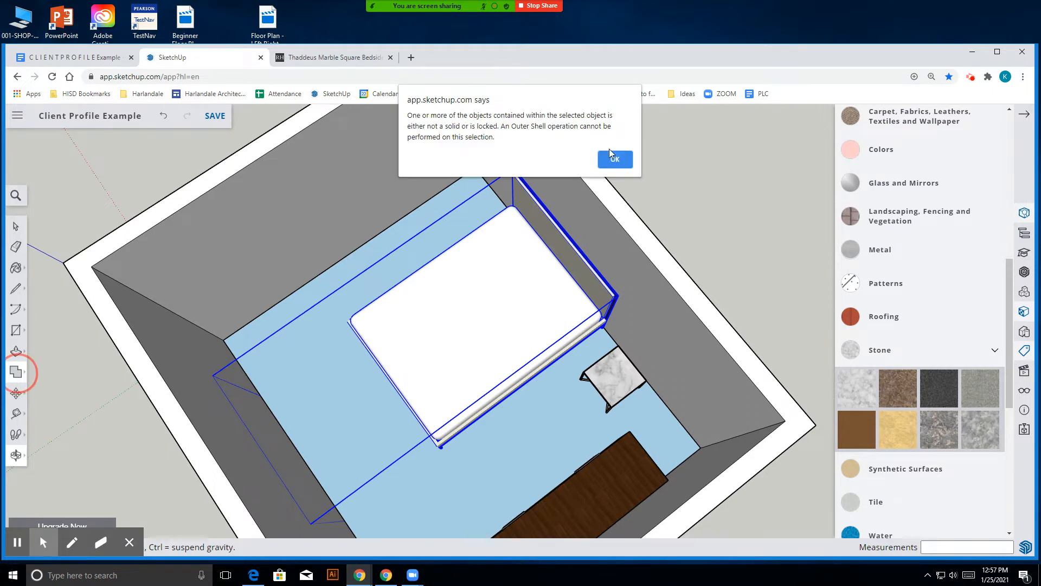
{"action": "left_click", "coordinate": [615, 160]}
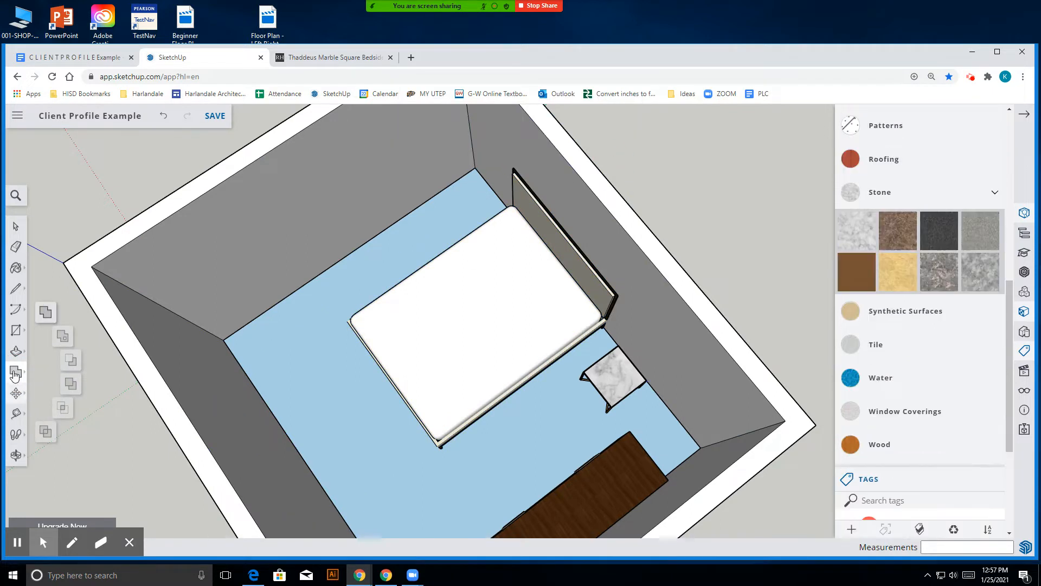
{"action": "left_click", "coordinate": [54, 393]}
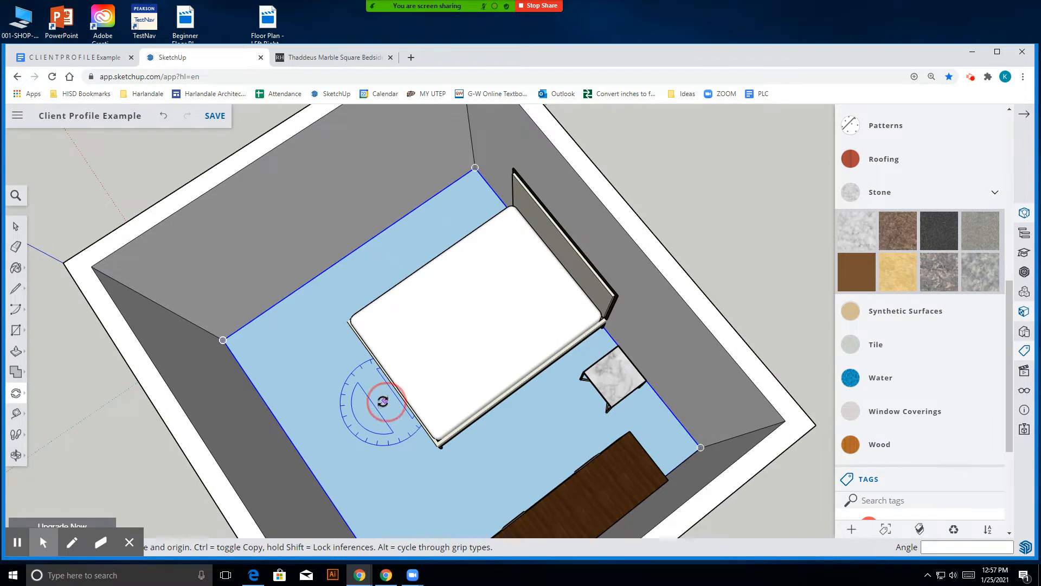
{"action": "left_click", "coordinate": [361, 368]}
{"action": "left_click", "coordinate": [354, 349]}
- Select the bed and rotate it 90 degrees on the floor
{"action": "left_click", "coordinate": [15, 226]}
{"action": "left_click", "coordinate": [444, 289]}
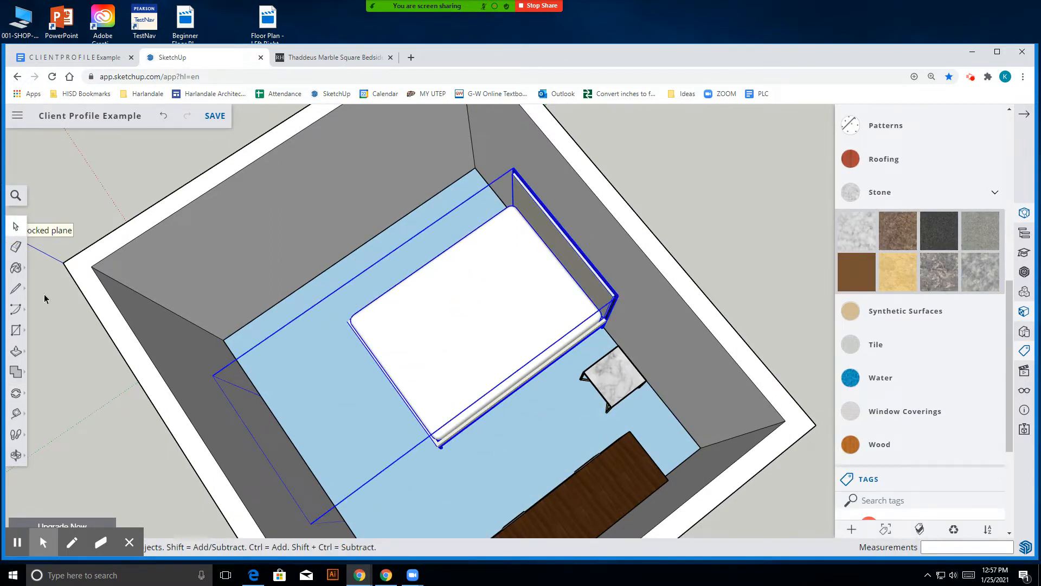
{"action": "left_click", "coordinate": [16, 393]}
{"action": "left_click", "coordinate": [378, 414]}
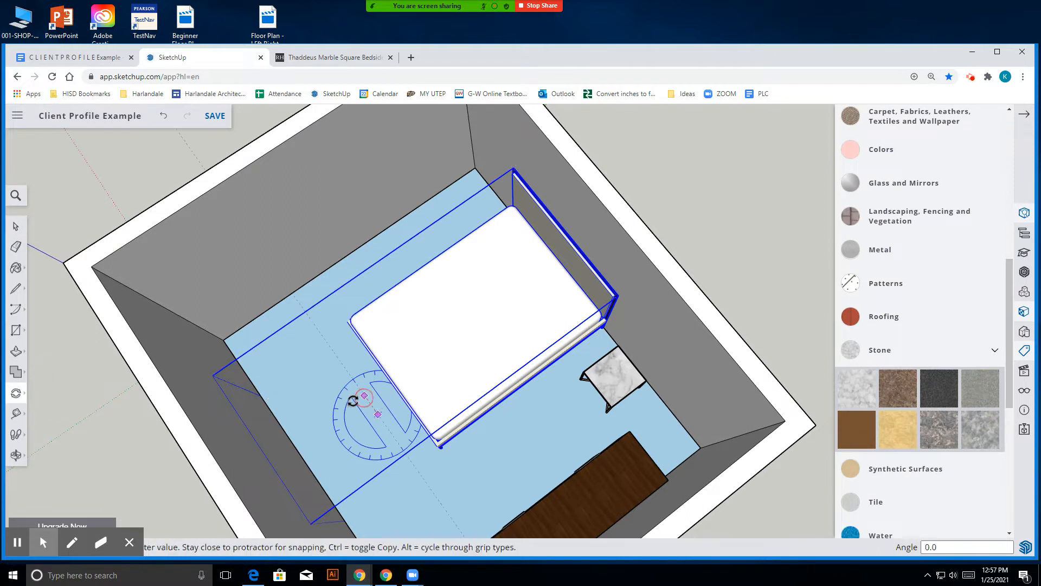
{"action": "left_click", "coordinate": [365, 395]}
{"action": "left_click", "coordinate": [342, 441]}
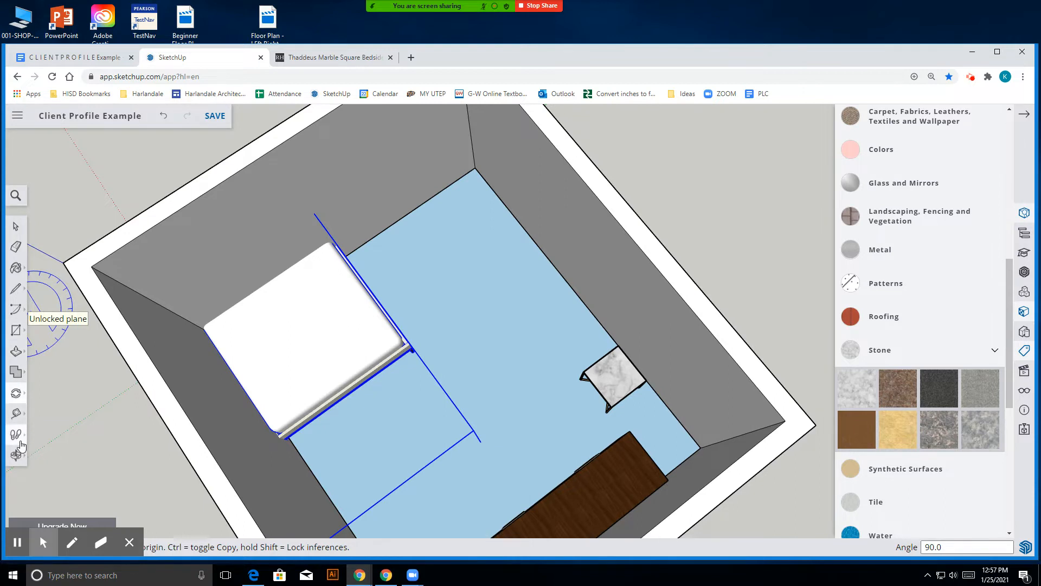
- Move the rotated bed about 3' 11" back into the room, with its headboard near the wall opposite the dresser
{"action": "left_click", "coordinate": [17, 393]}
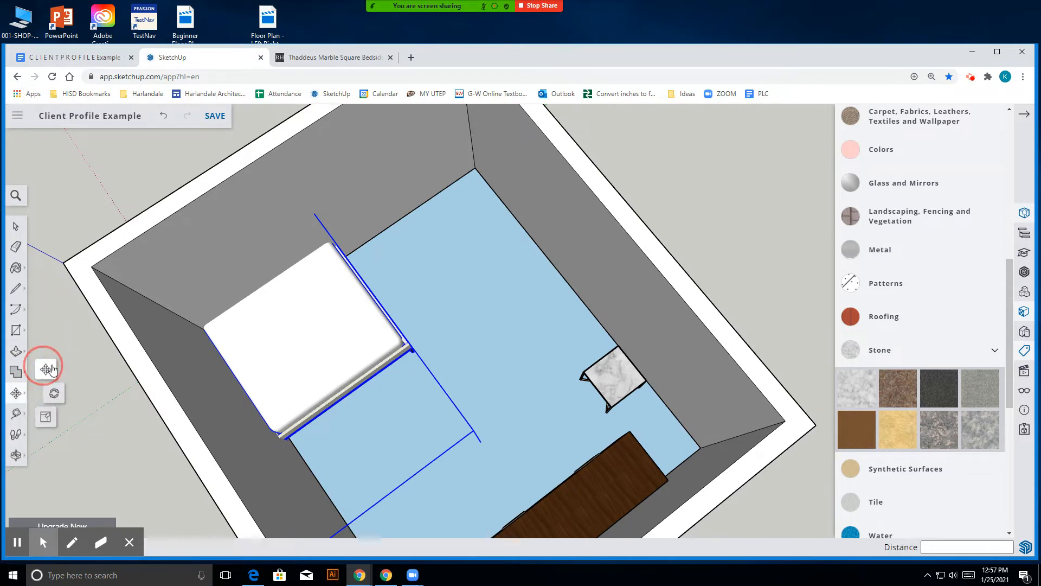
{"action": "left_click", "coordinate": [45, 369]}
{"action": "left_click", "coordinate": [288, 345]}
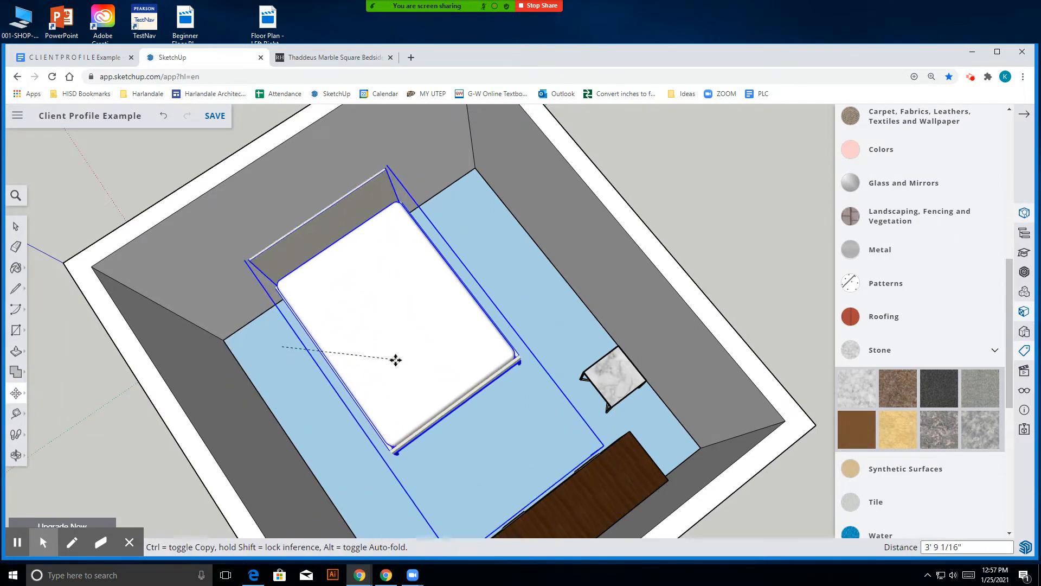
{"action": "left_click", "coordinate": [400, 363]}
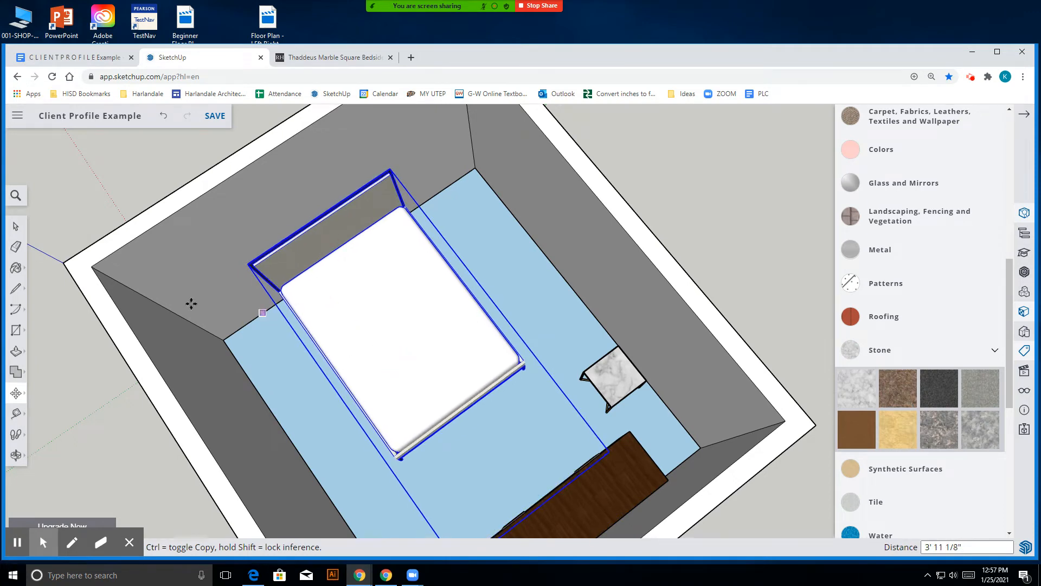
- Check from several angles how the bed and its headboard sit relative to the wall behind them
{"action": "left_click", "coordinate": [18, 455]}
{"action": "left_click_drag", "start_coordinate": [212, 400], "coordinate": [341, 276]}
{"action": "scroll", "coordinate": [269, 315], "scroll_direction": "up", "scroll_amount": 6}
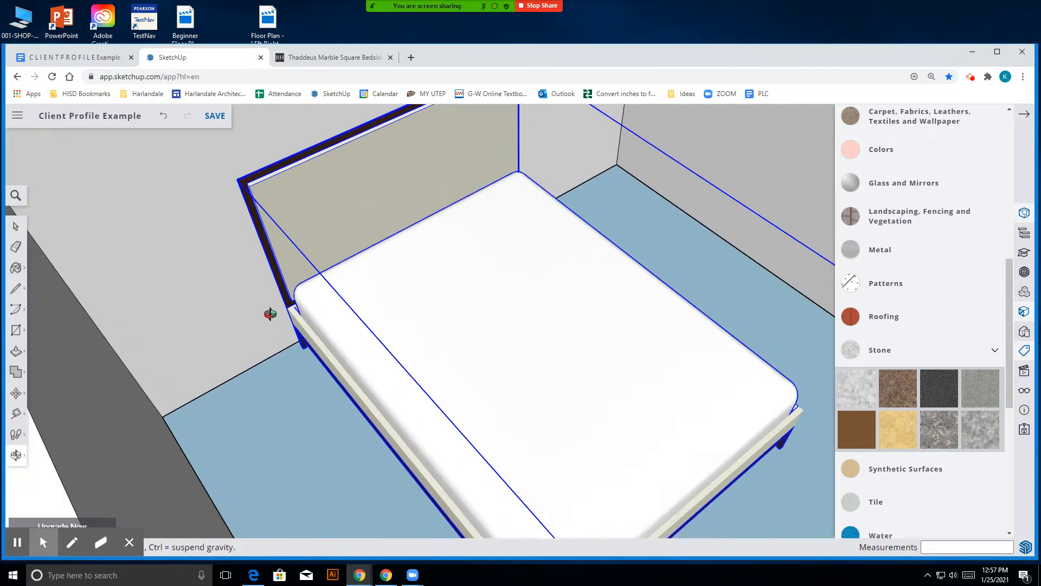
{"action": "left_click_drag", "start_coordinate": [283, 355], "coordinate": [249, 374]}
{"action": "scroll", "coordinate": [249, 375], "scroll_direction": "down", "scroll_amount": 10}
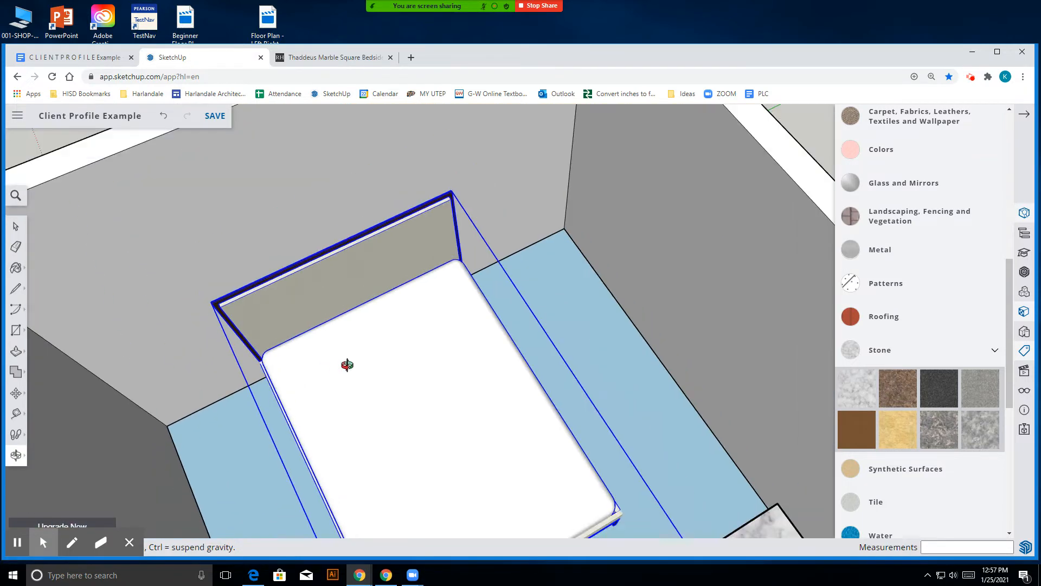
{"action": "left_click_drag", "start_coordinate": [485, 353], "coordinate": [288, 327]}
{"action": "scroll", "coordinate": [288, 328], "scroll_direction": "up", "scroll_amount": 5}
{"action": "left_click_drag", "start_coordinate": [649, 351], "coordinate": [600, 367]}
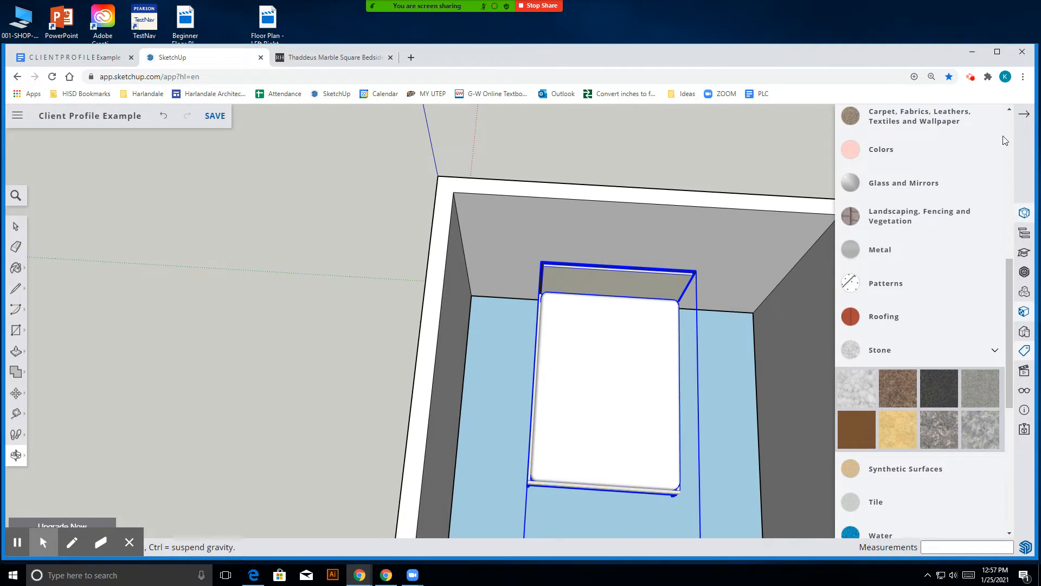
- Switch to the standard top view of the room in parallel projection
{"action": "left_click", "coordinate": [1025, 116]}
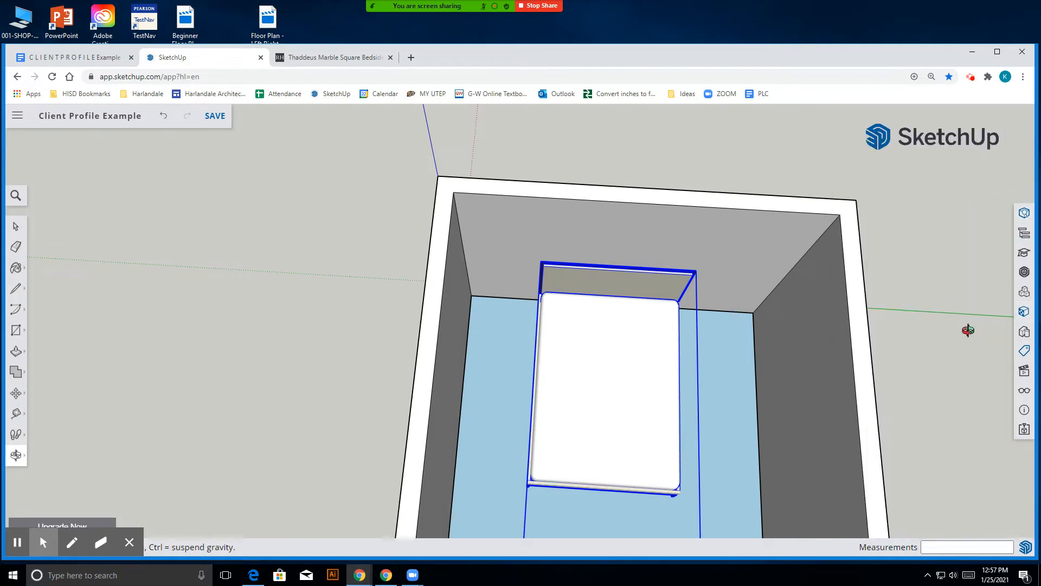
{"action": "left_click", "coordinate": [1024, 370]}
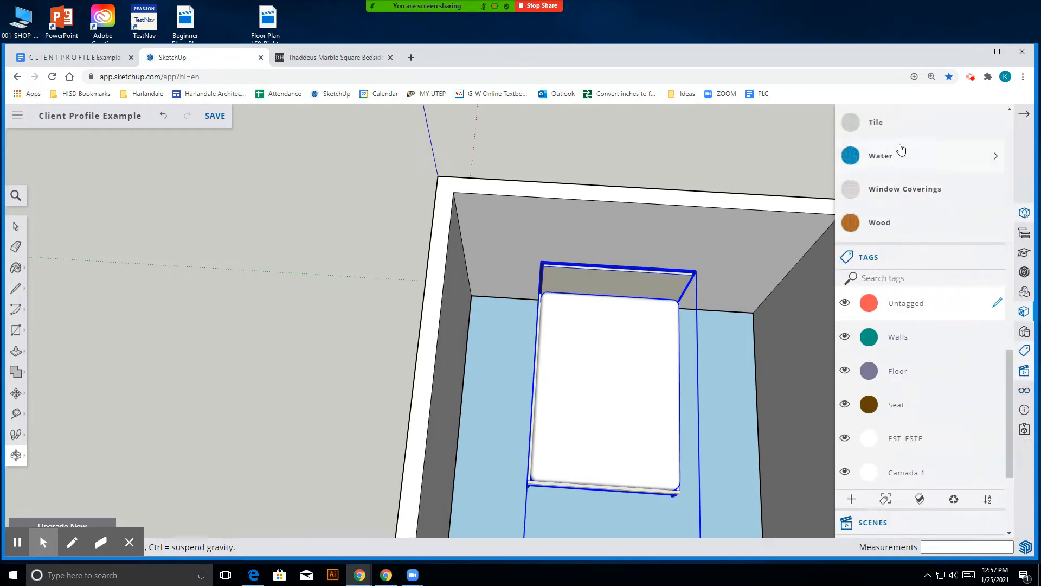
{"action": "scroll", "coordinate": [902, 154], "scroll_direction": "up", "scroll_amount": 10}
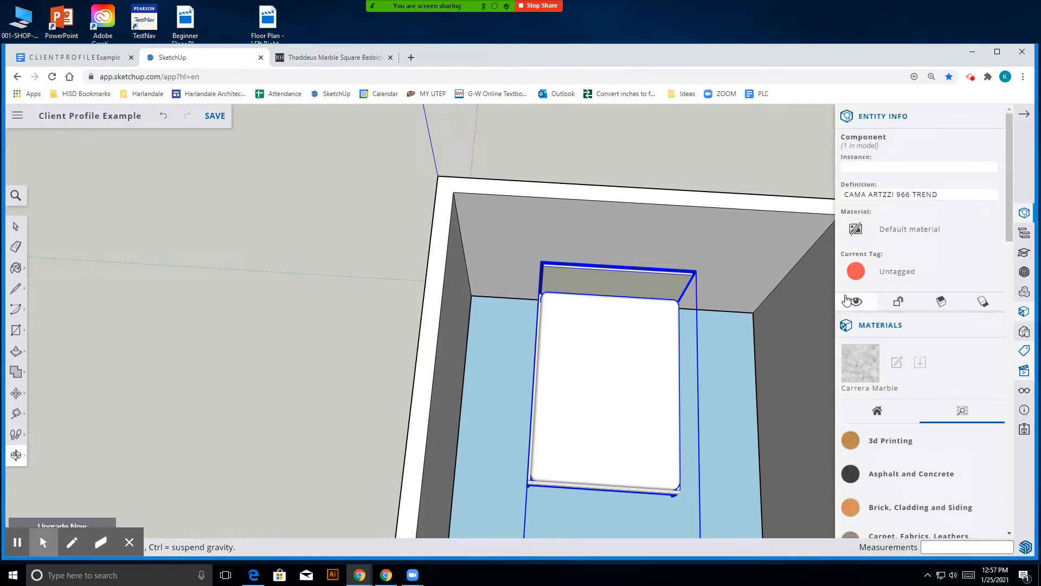
{"action": "scroll", "coordinate": [962, 353], "scroll_direction": "down", "scroll_amount": 10}
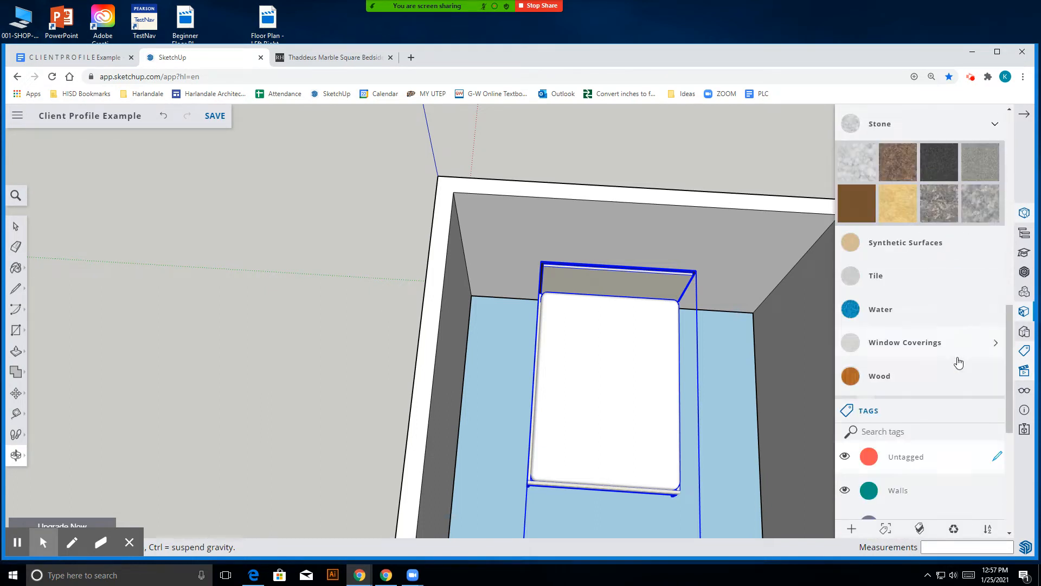
{"action": "left_click", "coordinate": [931, 408]}
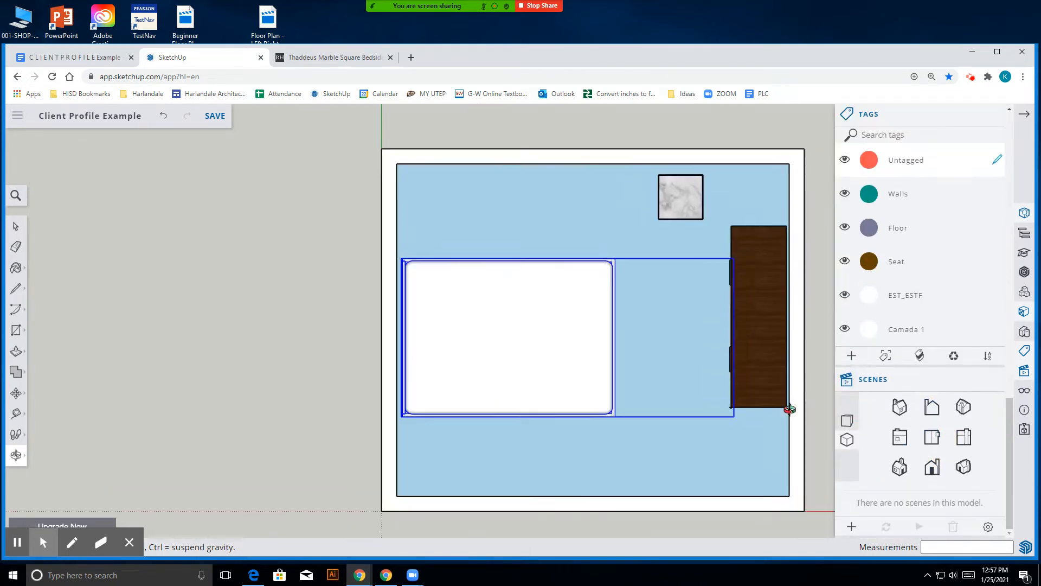
- Move the bed about 3" along the green axis toward the side table's side of the room
{"action": "scroll", "coordinate": [591, 358], "scroll_direction": "down", "scroll_amount": 2}
{"action": "scroll", "coordinate": [477, 329], "scroll_direction": "up", "scroll_amount": 1}
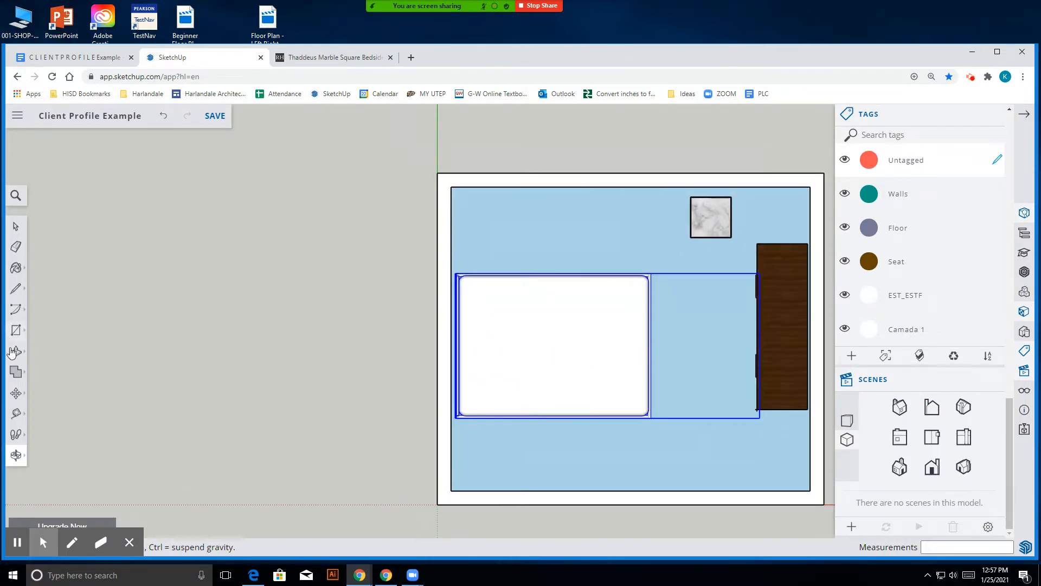
{"action": "left_click", "coordinate": [15, 393]}
{"action": "left_click_drag", "start_coordinate": [488, 349], "coordinate": [488, 342]}
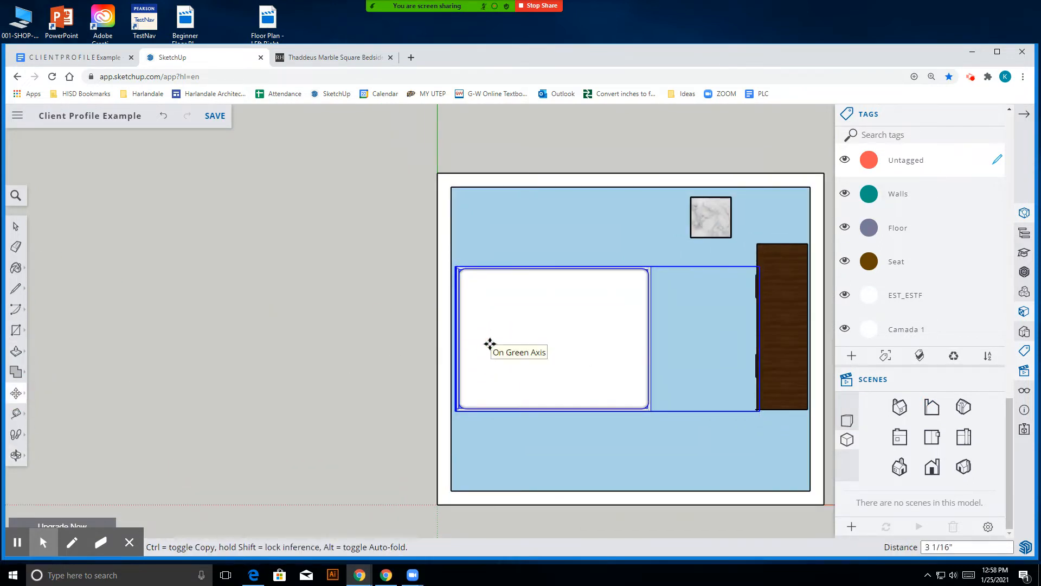
{"action": "scroll", "coordinate": [388, 310], "scroll_direction": "down", "scroll_amount": 1}
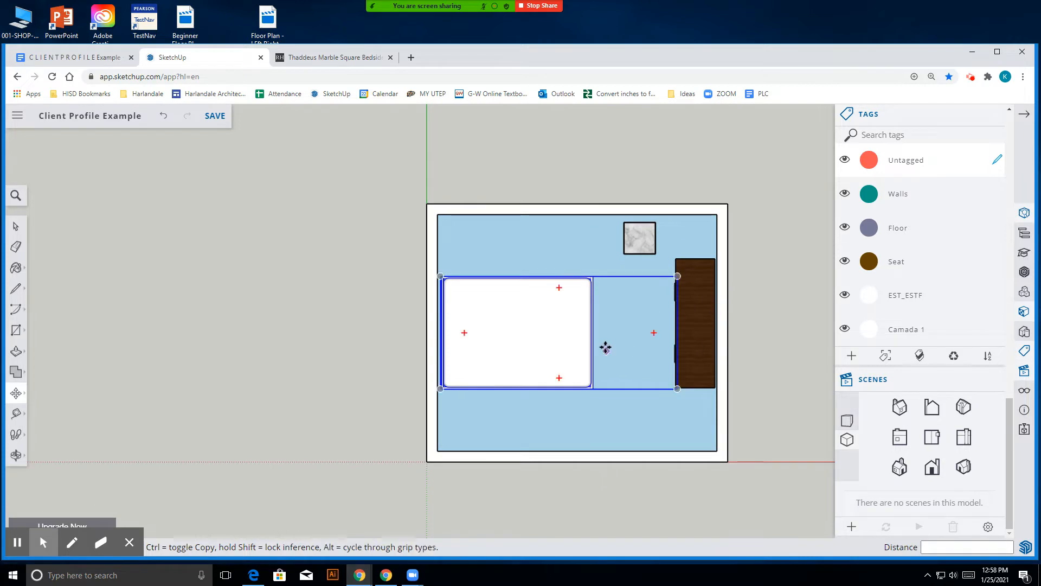
- Move the dresser about 6 11/16" along its wall, away from the side table
{"action": "left_click", "coordinate": [16, 226]}
{"action": "left_click", "coordinate": [703, 333]}
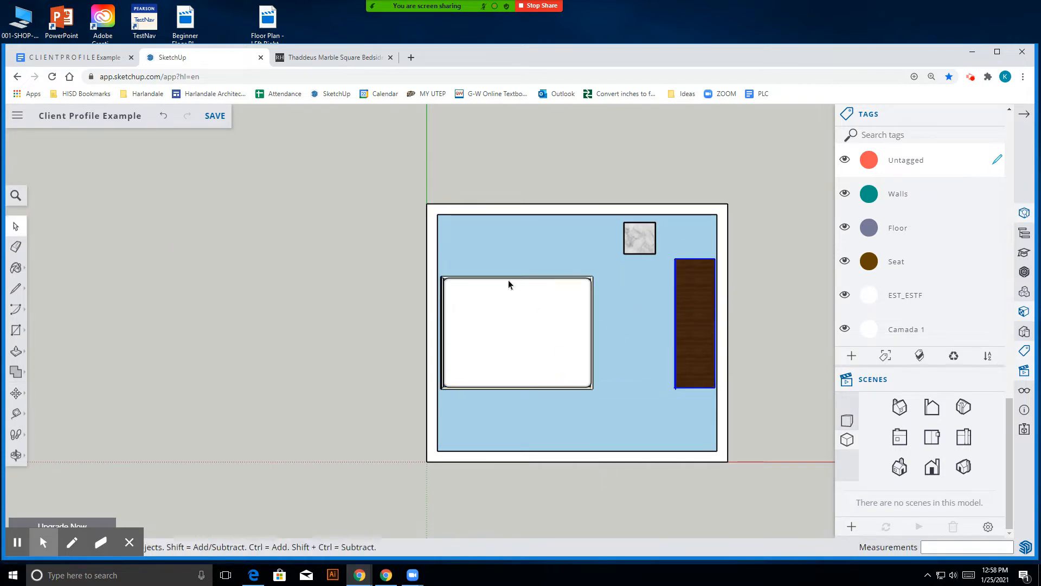
{"action": "left_click", "coordinate": [16, 393]}
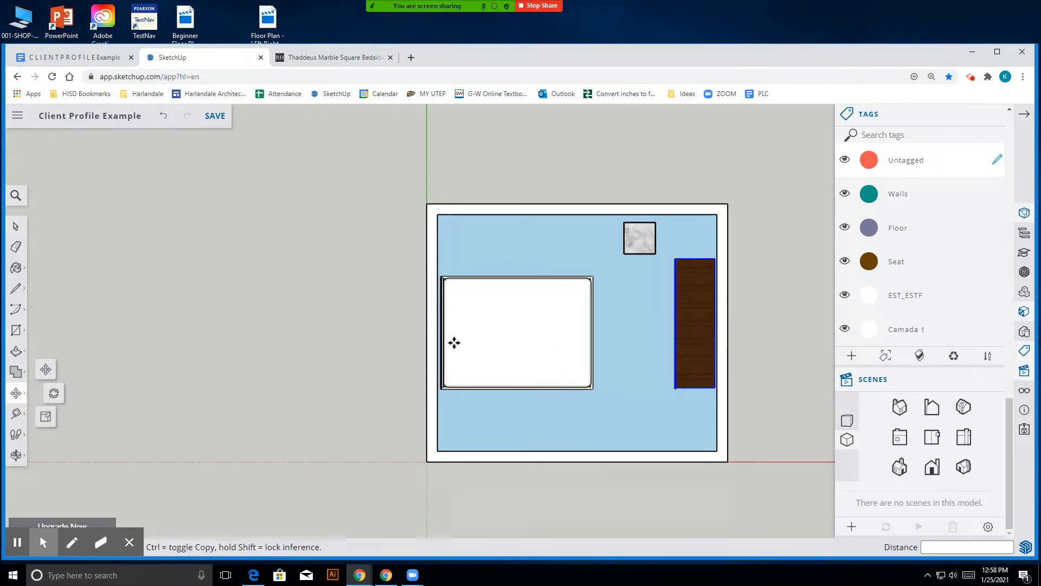
{"action": "left_click", "coordinate": [694, 316]}
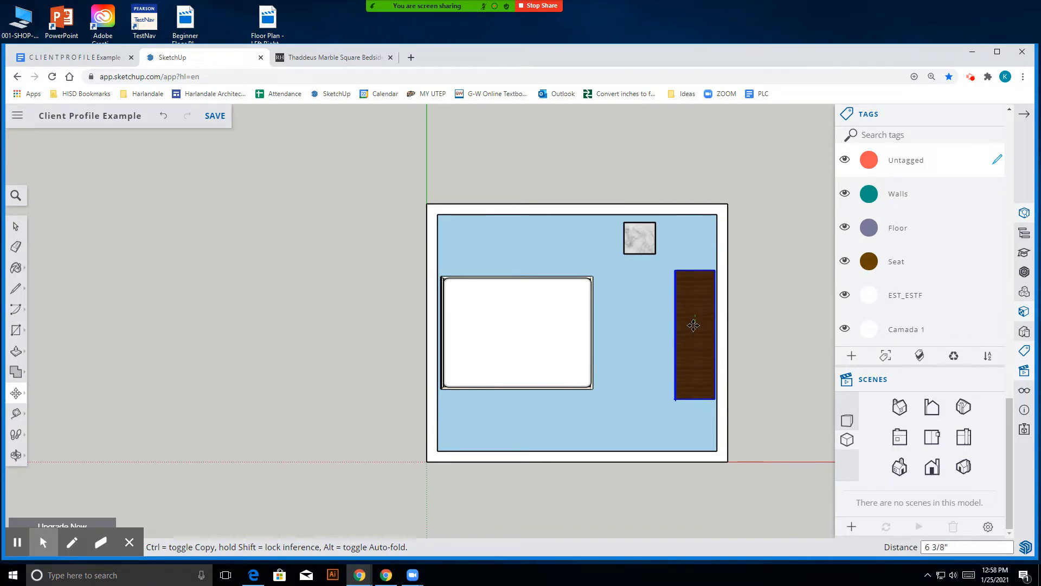
{"action": "left_click", "coordinate": [695, 326]}
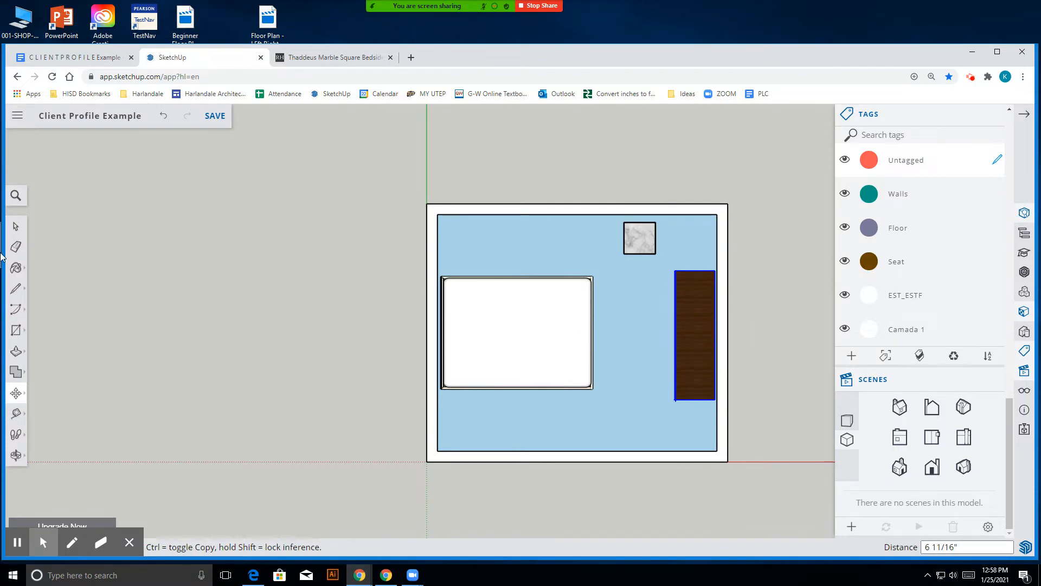
- Shift the bed back against the wall behind its headboard and center it opposite the dresser
{"action": "left_click", "coordinate": [16, 227]}
{"action": "left_click", "coordinate": [458, 346]}
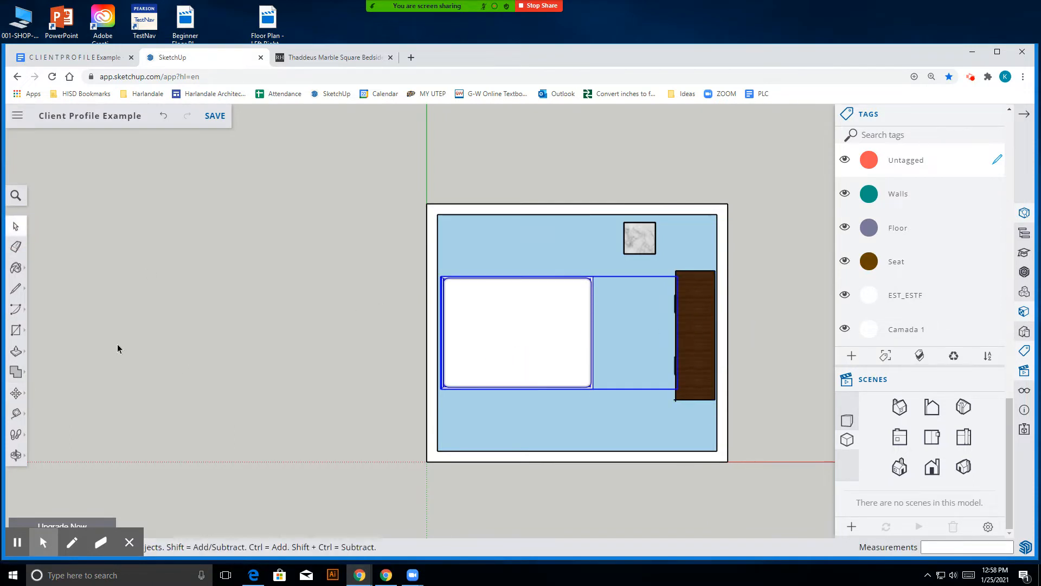
{"action": "left_click", "coordinate": [15, 392]}
{"action": "left_click", "coordinate": [564, 338]}
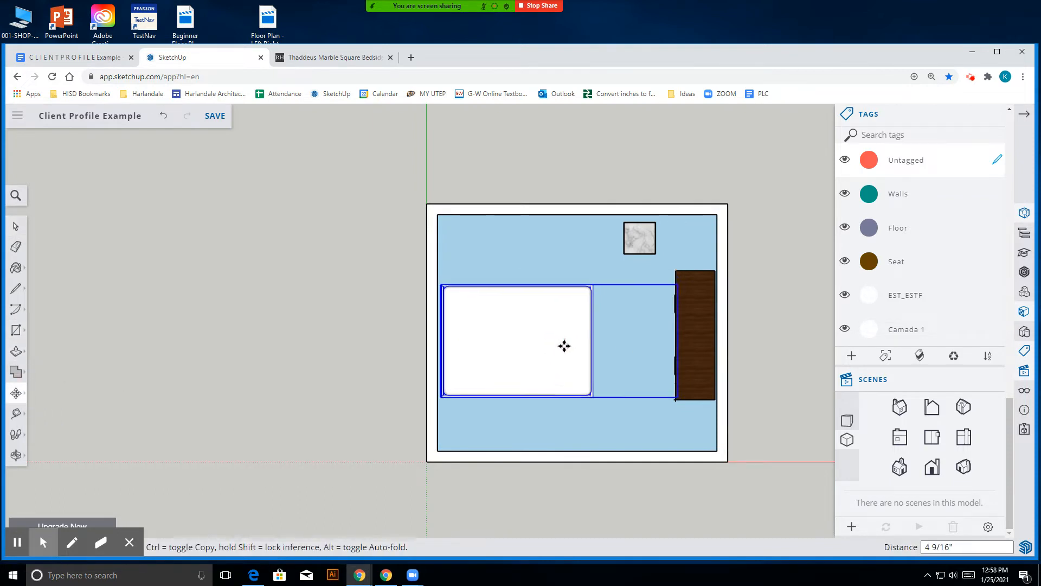
{"action": "scroll", "coordinate": [564, 338], "scroll_direction": "up", "scroll_amount": 3}
{"action": "scroll", "coordinate": [564, 338], "scroll_direction": "up", "scroll_amount": 2}
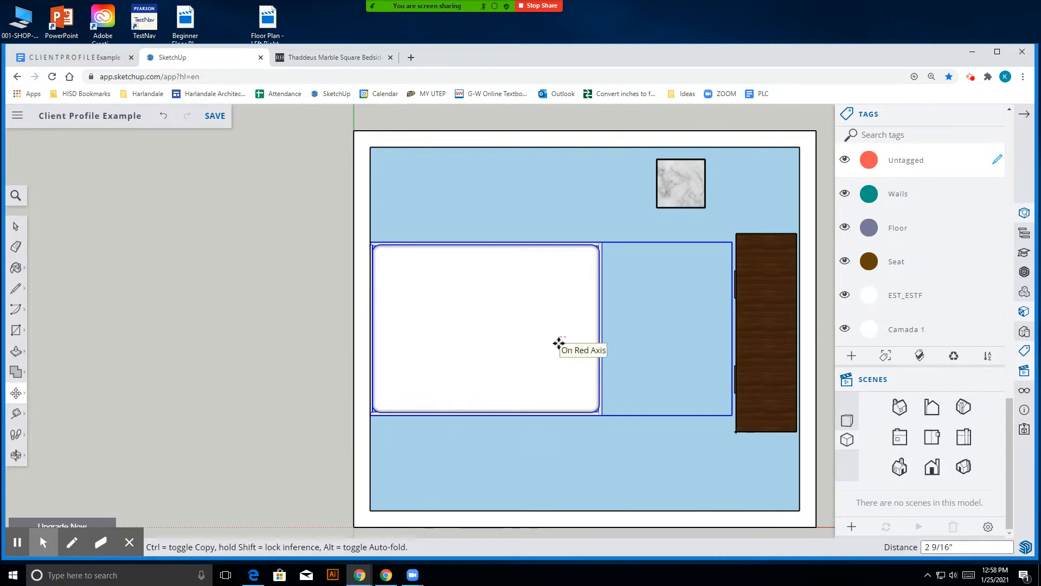
{"action": "key", "text": "Escape"}
- Move the side table about 8' 6" across the room to stand beside the head of the bed
{"action": "key", "text": "space"}
{"action": "left_click", "coordinate": [685, 178]}
{"action": "left_click", "coordinate": [16, 393]}
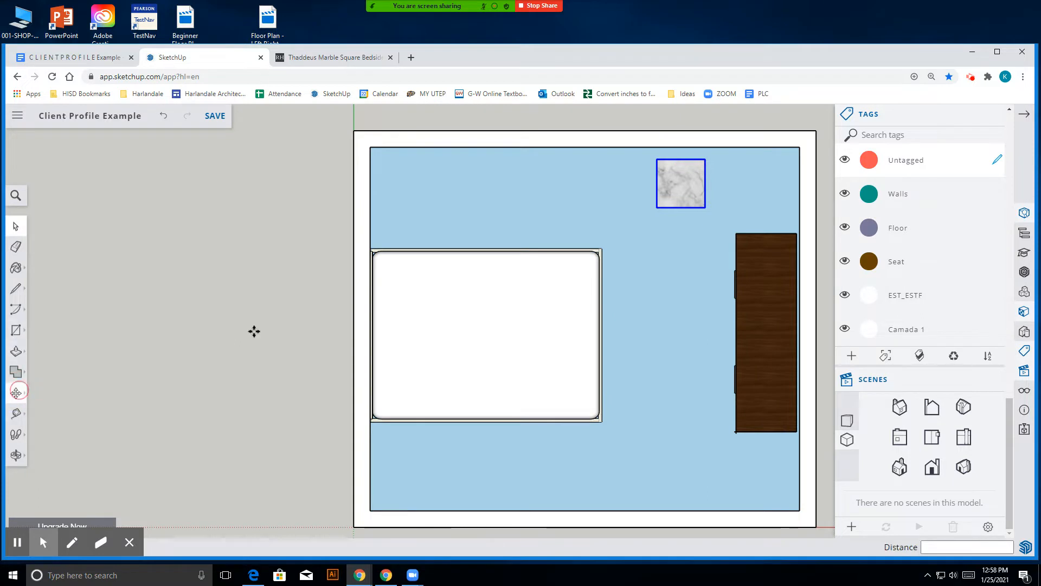
{"action": "left_click", "coordinate": [675, 188]}
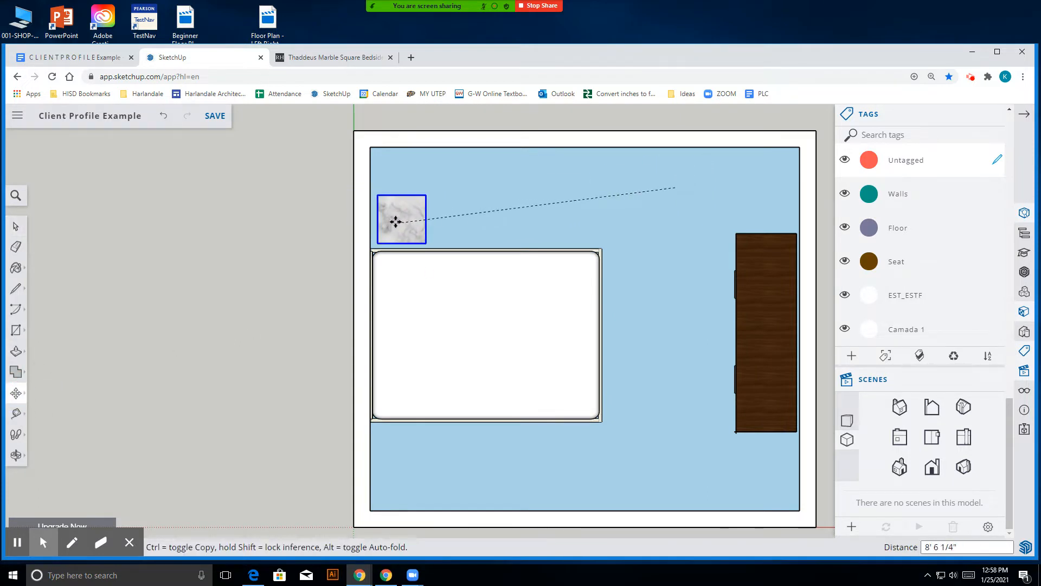
{"action": "left_click", "coordinate": [398, 217]}
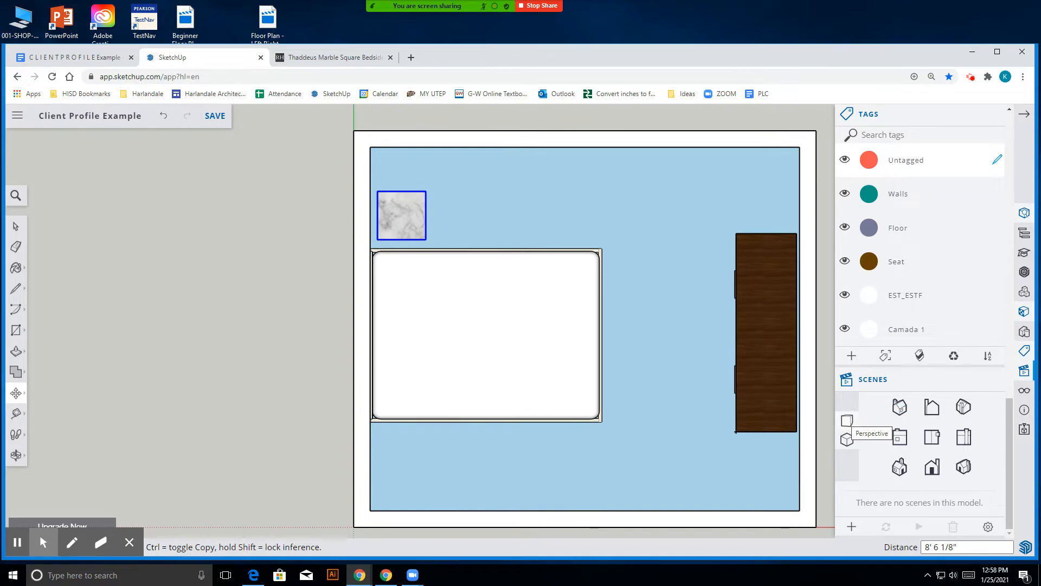
- Switch back to perspective projection and view the bed and side table from the foot of the bed
{"action": "left_click", "coordinate": [848, 439]}
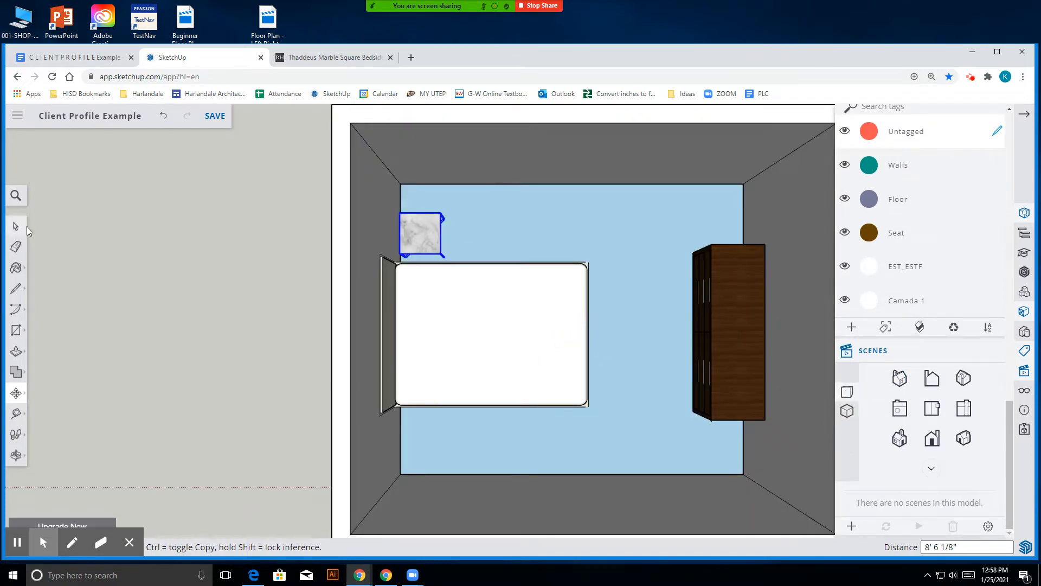
{"action": "left_click", "coordinate": [15, 454]}
{"action": "left_click_drag", "start_coordinate": [540, 379], "coordinate": [537, 185]}
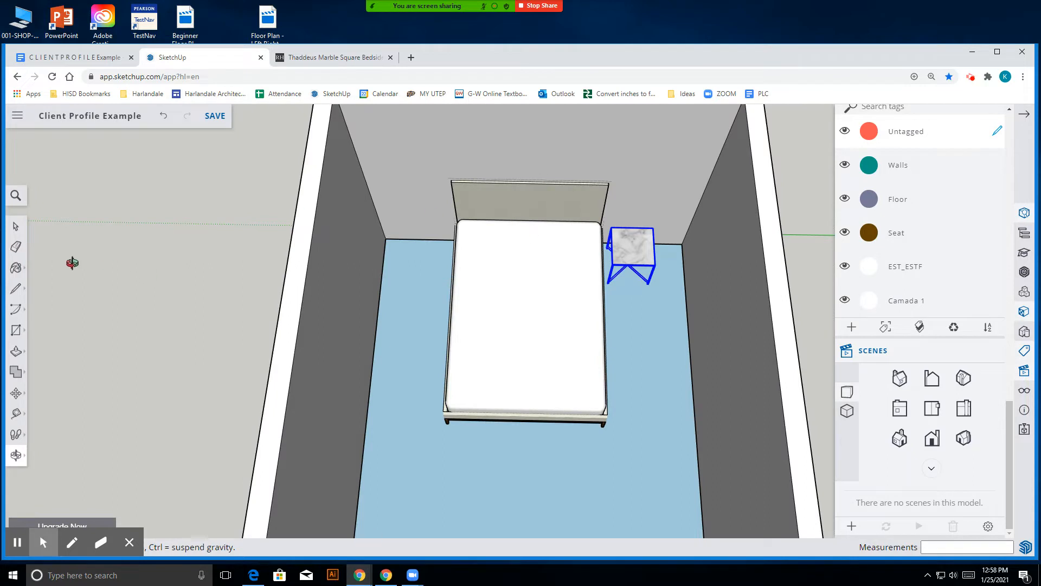
- Move the bed about 1 3/16" away from the wall behind its headboard
{"action": "left_click", "coordinate": [15, 226]}
{"action": "left_click", "coordinate": [534, 273]}
{"action": "left_click", "coordinate": [15, 392]}
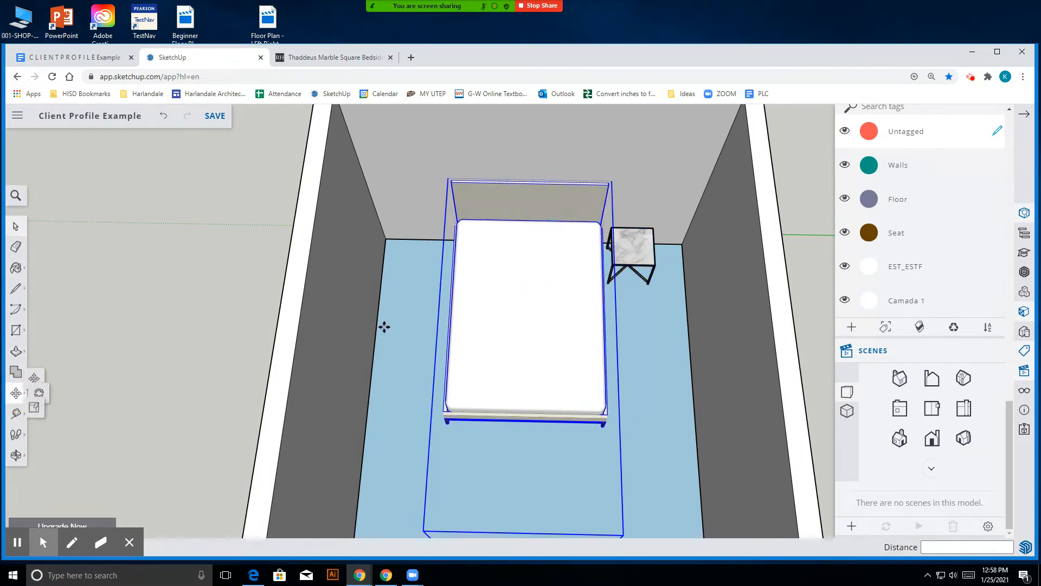
{"action": "left_click_drag", "start_coordinate": [555, 302], "coordinate": [557, 308]}
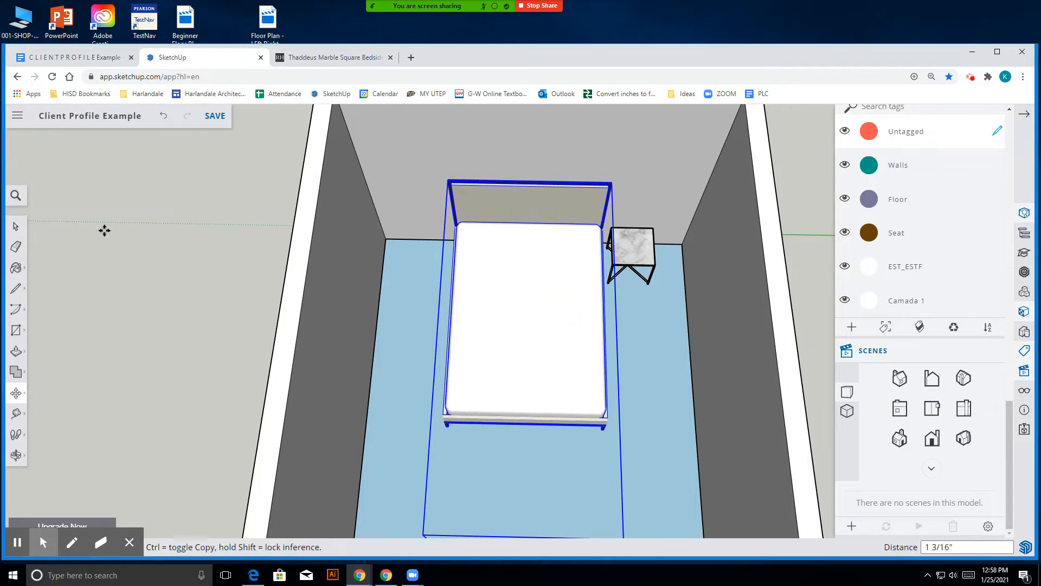
{"action": "left_click", "coordinate": [15, 226]}
{"action": "left_click", "coordinate": [182, 232]}
- Check the side table's dimensions on its product page and place a 20" Tape Measure guide along the tabletop's back edge
{"action": "scroll", "coordinate": [691, 223], "scroll_direction": "up", "scroll_amount": 3}
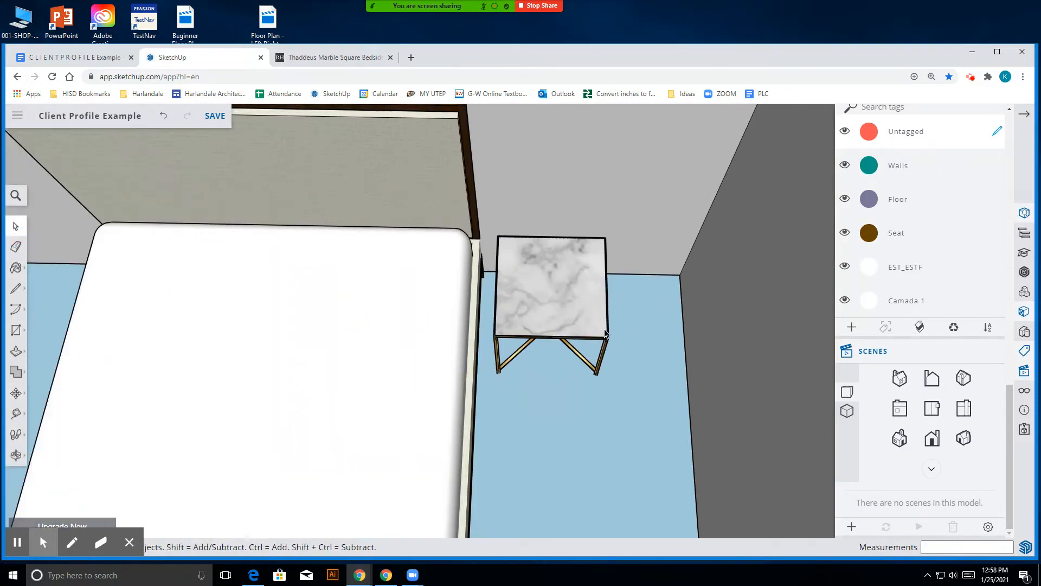
{"action": "left_click", "coordinate": [342, 64]}
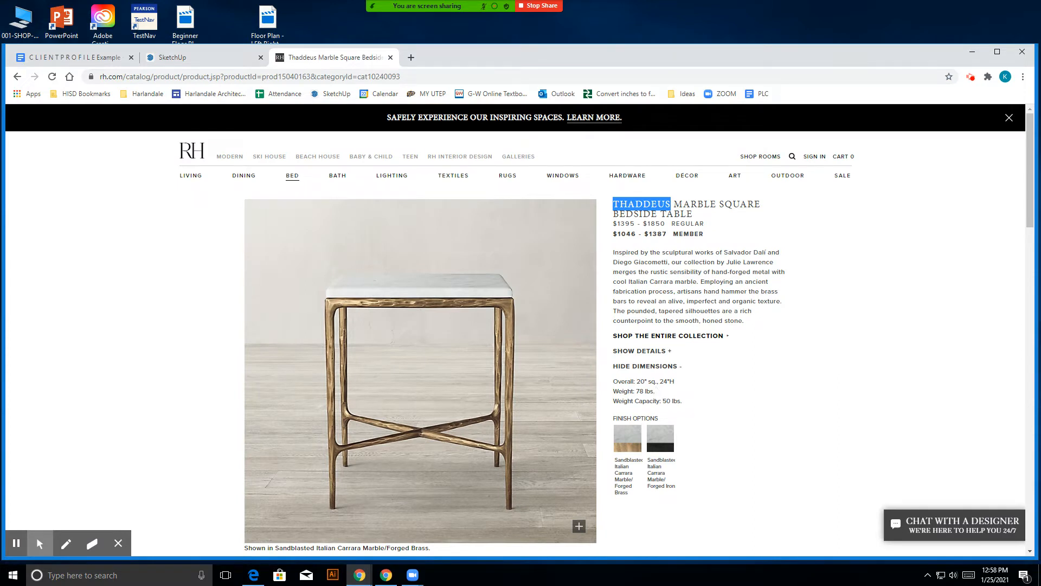
{"action": "left_click", "coordinate": [188, 61]}
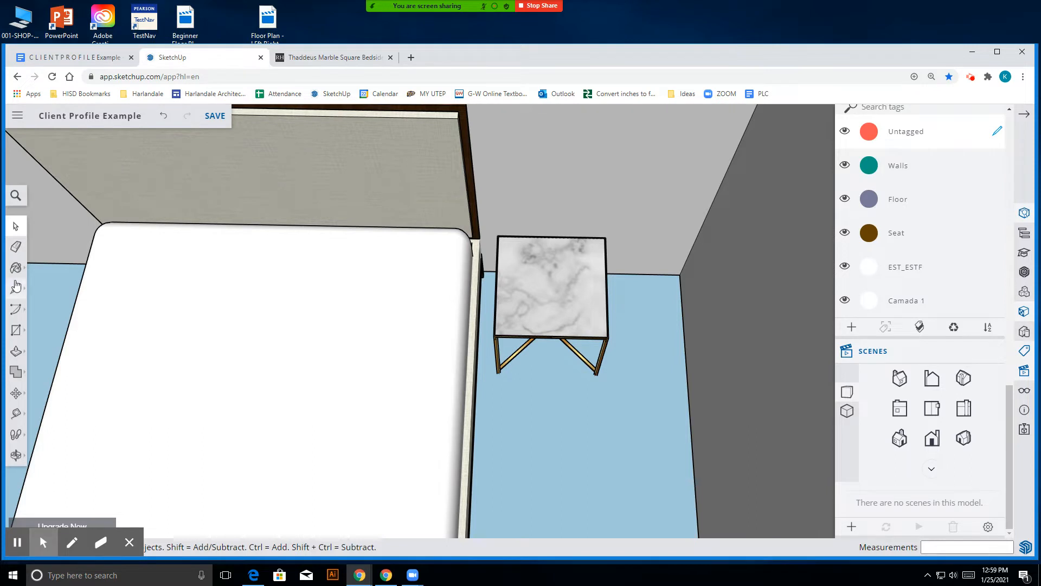
{"action": "left_click", "coordinate": [16, 413]}
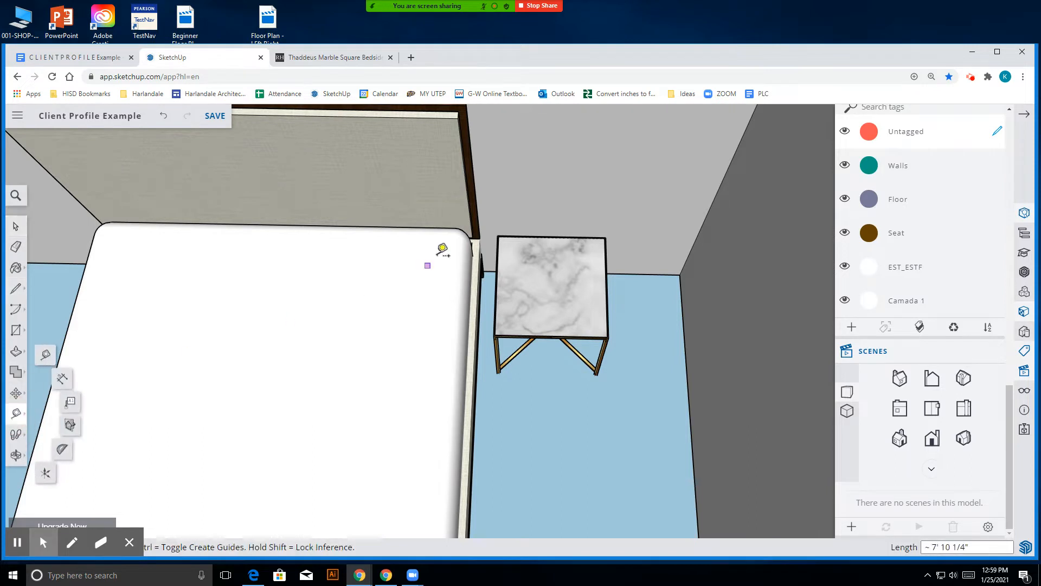
{"action": "left_click", "coordinate": [500, 236]}
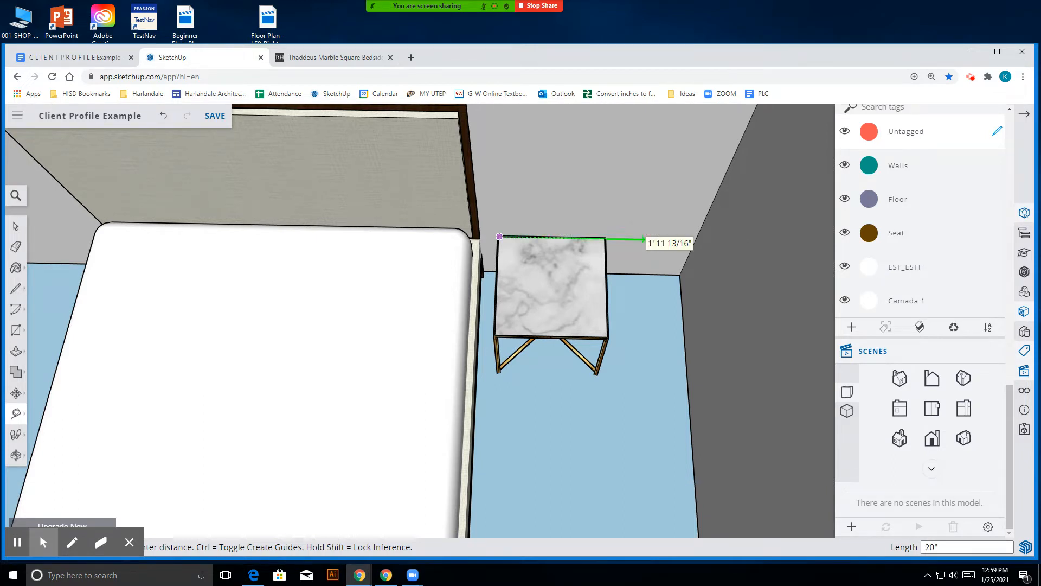
{"action": "left_click", "coordinate": [619, 240]}
{"action": "scroll", "coordinate": [630, 291], "scroll_direction": "up", "scroll_amount": 4}
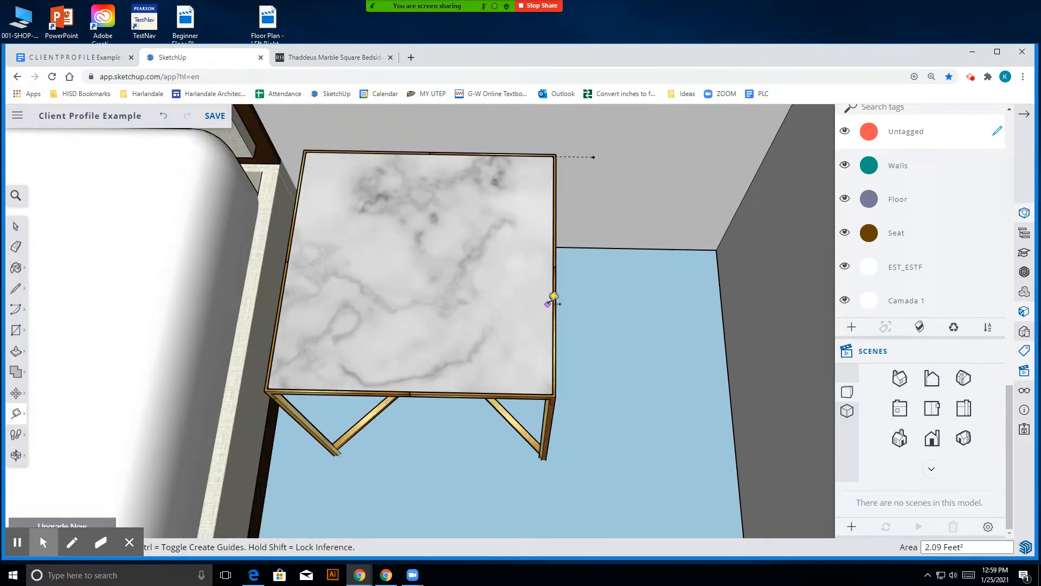
- Select the marble side table and activate the Scale tool on it
{"action": "left_click", "coordinate": [16, 226]}
{"action": "left_click", "coordinate": [371, 277]}
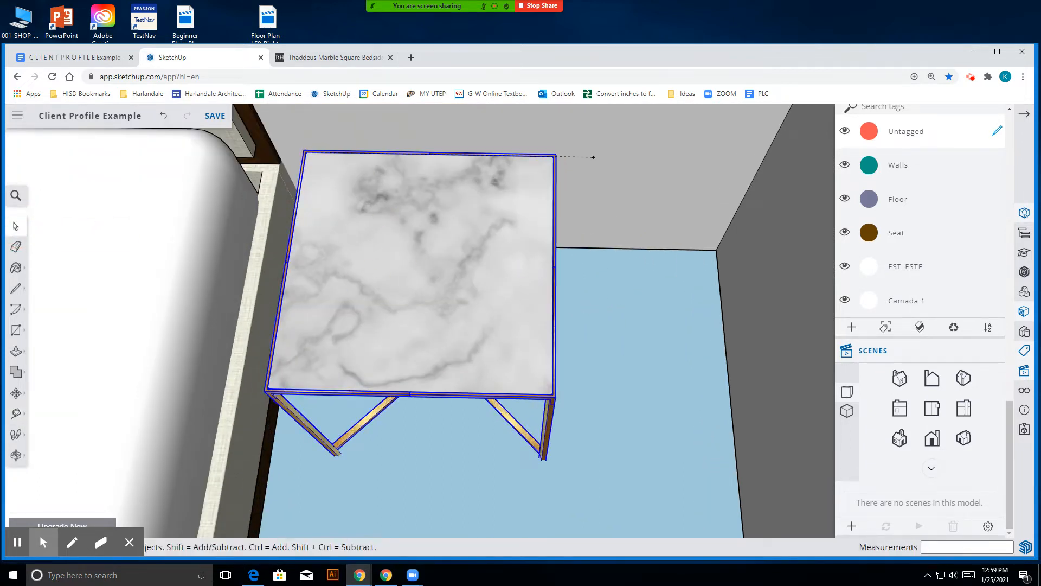
{"action": "left_click", "coordinate": [16, 351]}
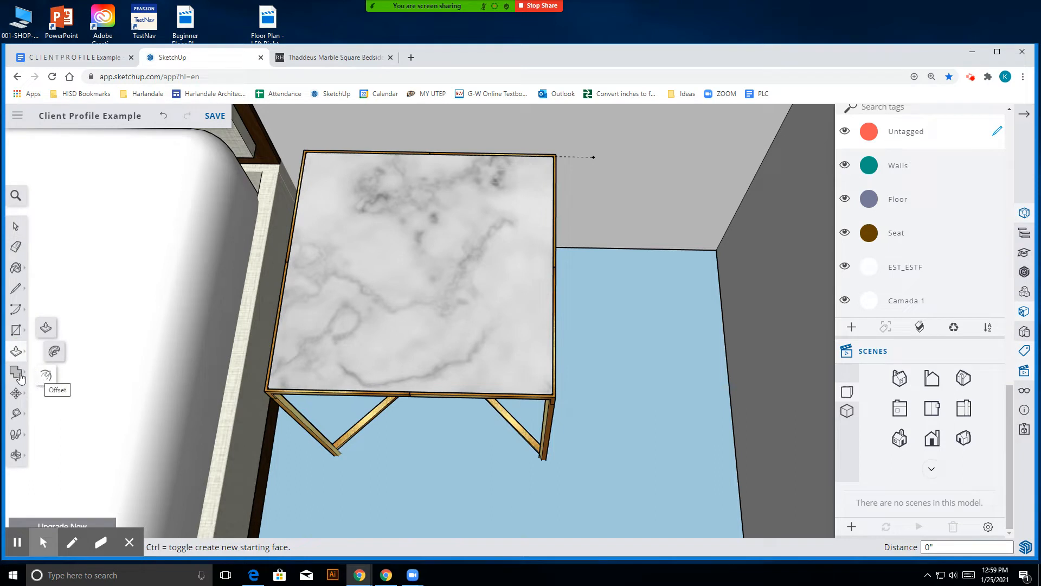
{"action": "left_click", "coordinate": [16, 394]}
{"action": "left_click", "coordinate": [45, 416]}
{"action": "left_click", "coordinate": [477, 262]}
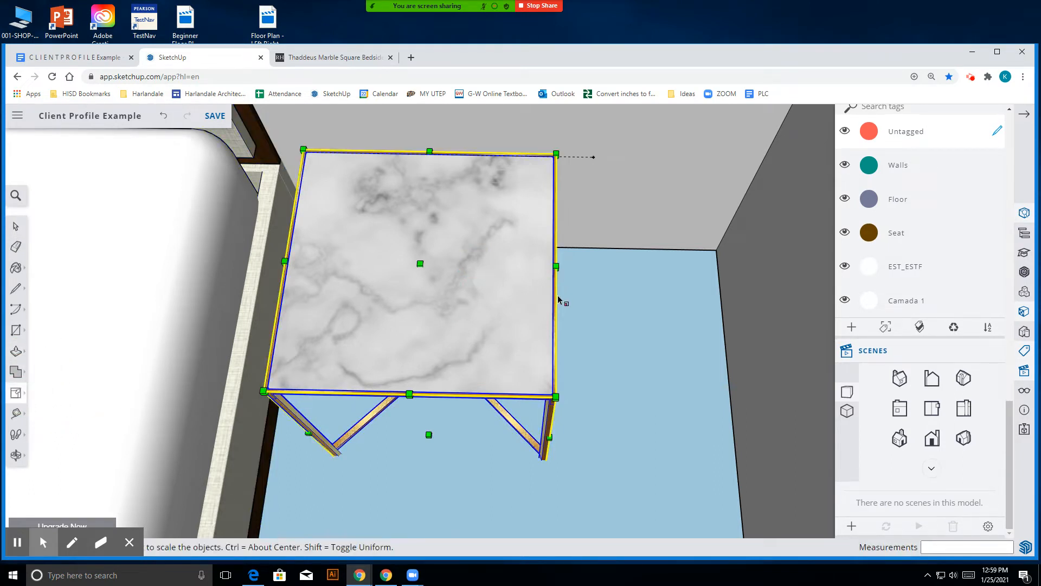
{"action": "left_click", "coordinate": [17, 456]}
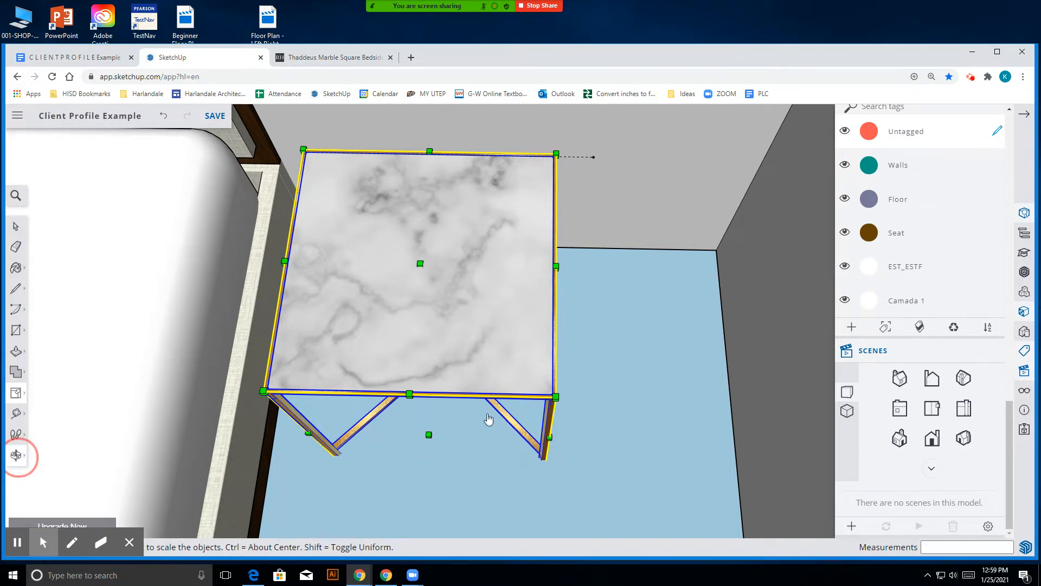
{"action": "mouse_move", "coordinate": [524, 415]}
{"action": "left_mouse_down"}
{"action": "mouse_move", "coordinate": [452, 342]}
{"action": "mouse_move", "coordinate": [522, 422]}
{"action": "left_mouse_up"}
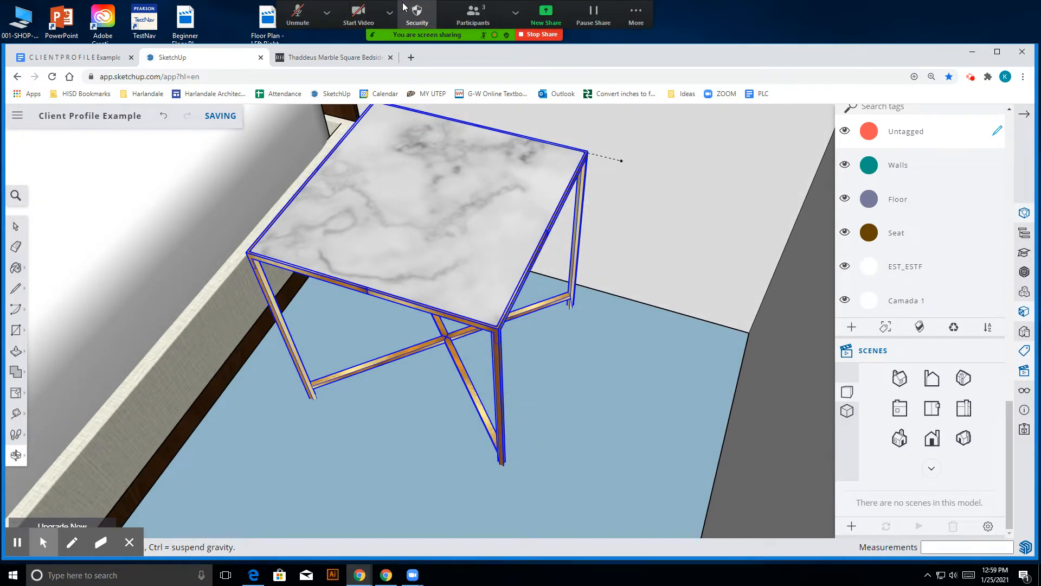
{"action": "left_click", "coordinate": [359, 10]}
{"action": "left_click", "coordinate": [301, 12]}
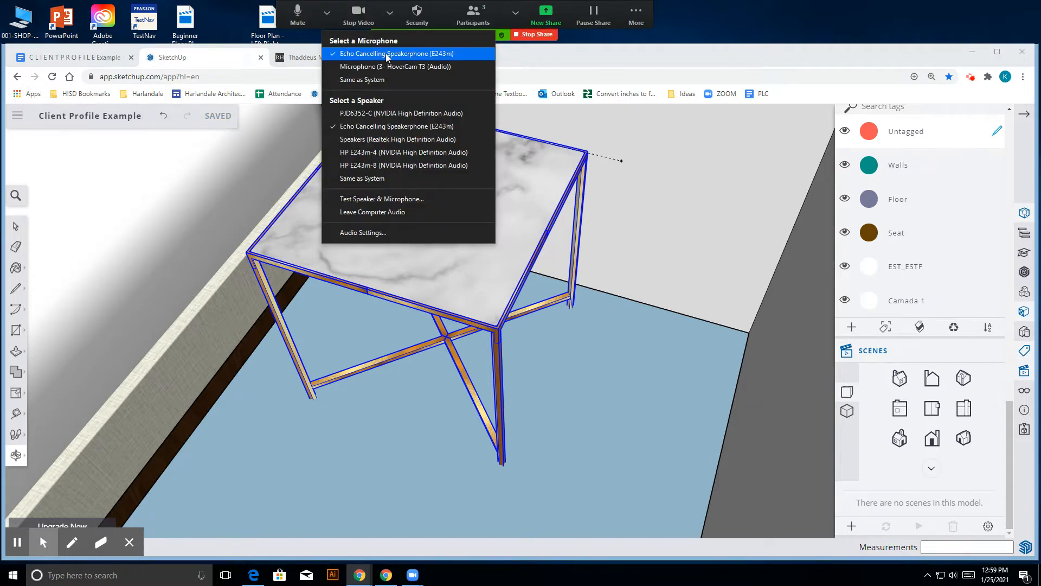
{"action": "left_click", "coordinate": [667, 167]}
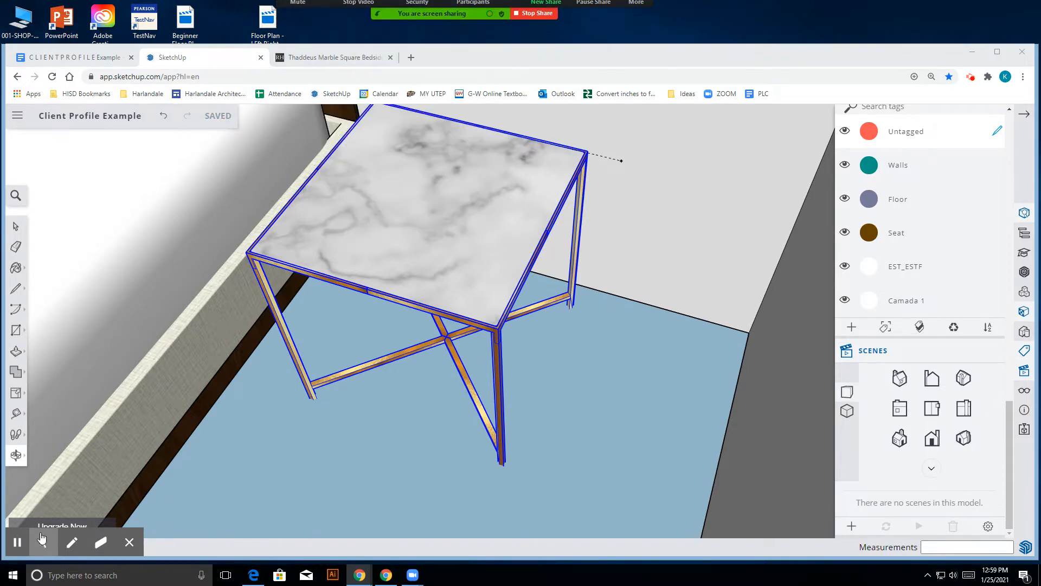
{"action": "left_click", "coordinate": [12, 542]}
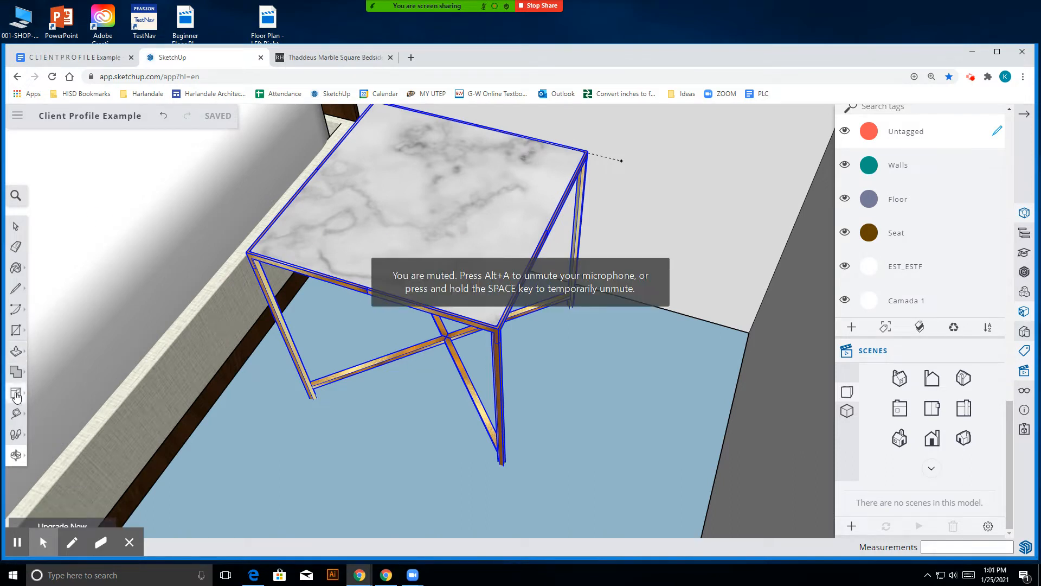
- Scale the side table along the green axis by 1.14 to the guide's end, and place a 20" guide along its bed-side edge
{"action": "left_click", "coordinate": [16, 393]}
{"action": "left_click_drag", "start_coordinate": [544, 322], "coordinate": [575, 329]}
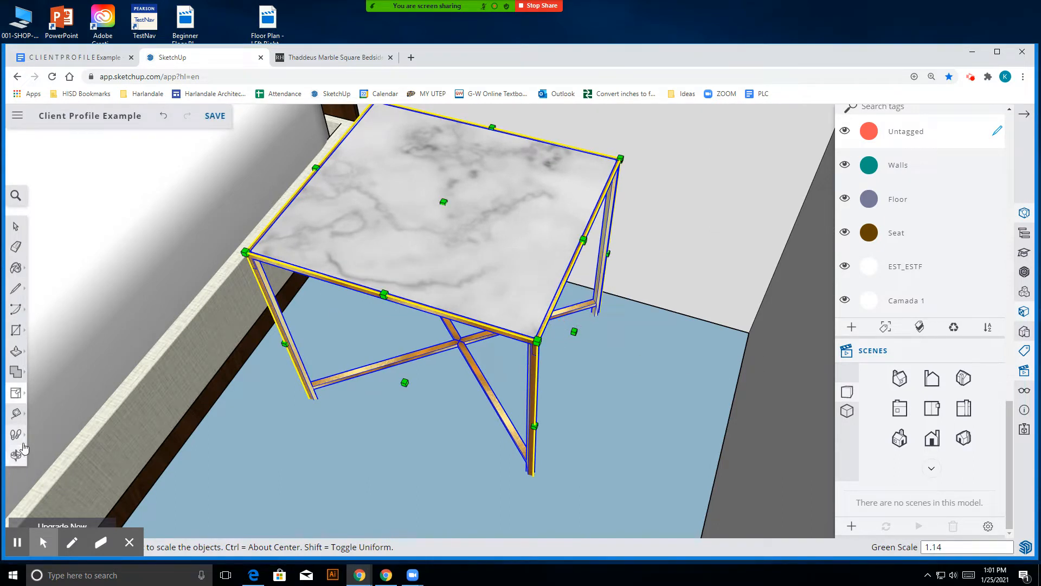
{"action": "left_click", "coordinate": [16, 414]}
{"action": "scroll", "coordinate": [389, 293], "scroll_direction": "down", "scroll_amount": 1}
{"action": "scroll", "coordinate": [201, 156], "scroll_direction": "up", "scroll_amount": 3}
{"action": "scroll", "coordinate": [202, 157], "scroll_direction": "up", "scroll_amount": 5}
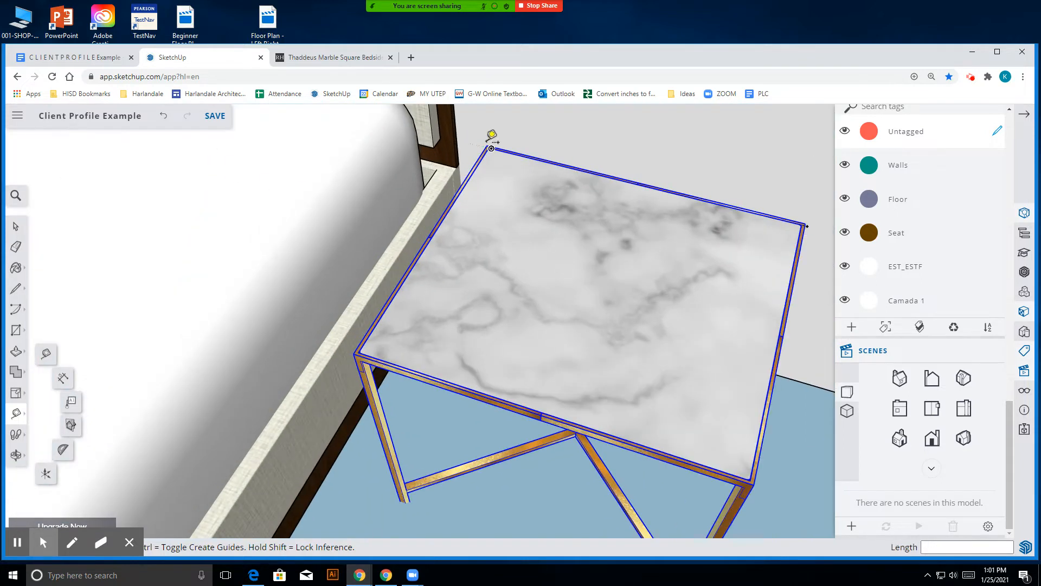
{"action": "left_click", "coordinate": [491, 148]}
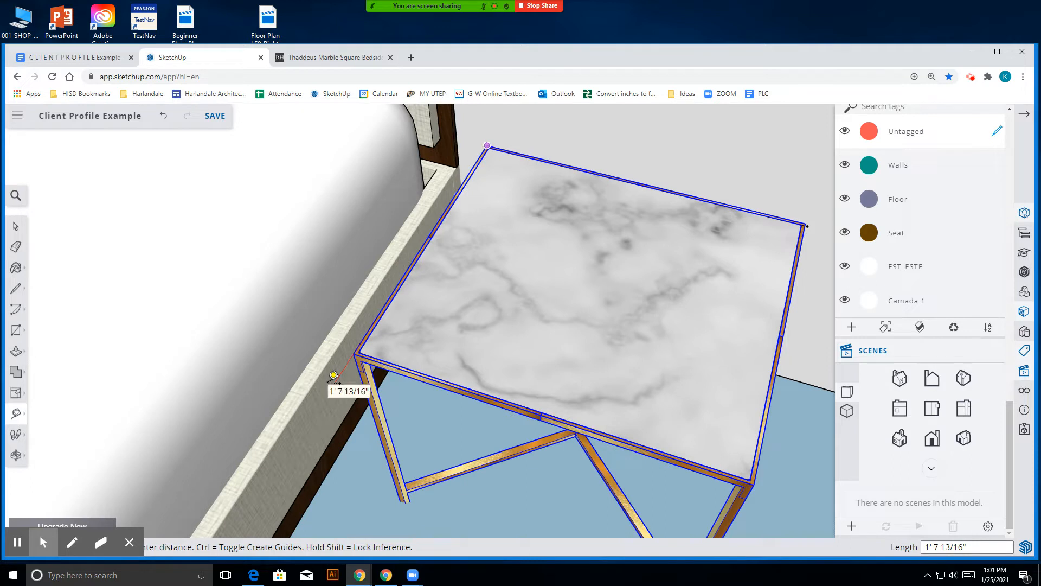
{"action": "key", "text": "Return"}
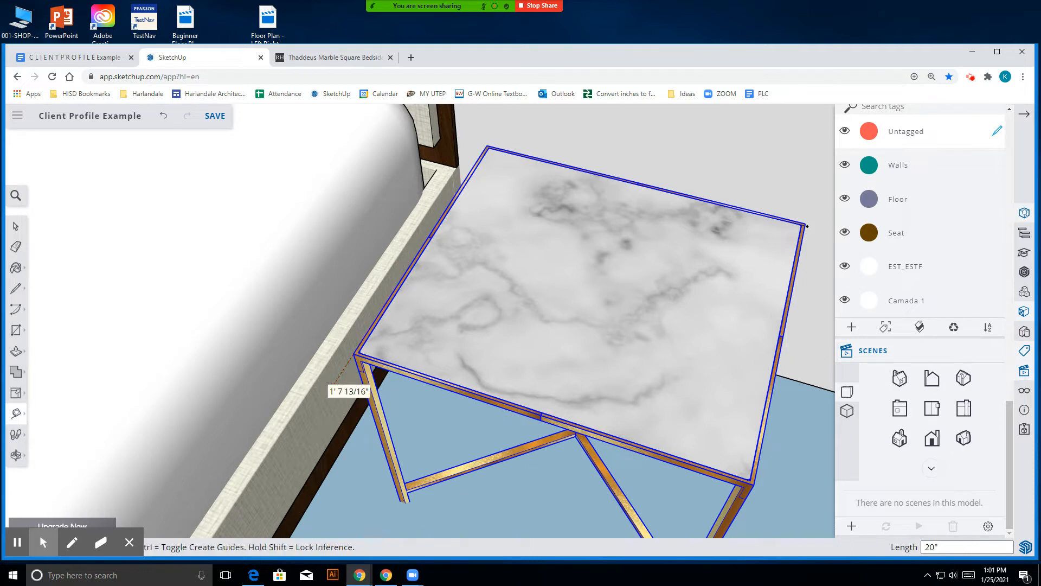
- Scale the side table along the red axis to the end of the 20" guide and check its corners up close
{"action": "left_click", "coordinate": [16, 391]}
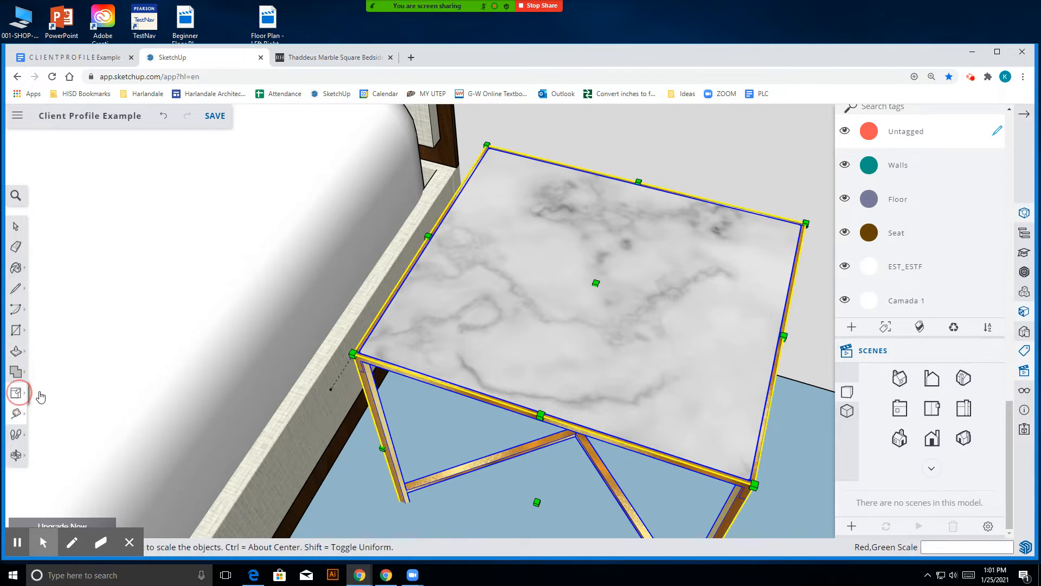
{"action": "left_click", "coordinate": [535, 501]}
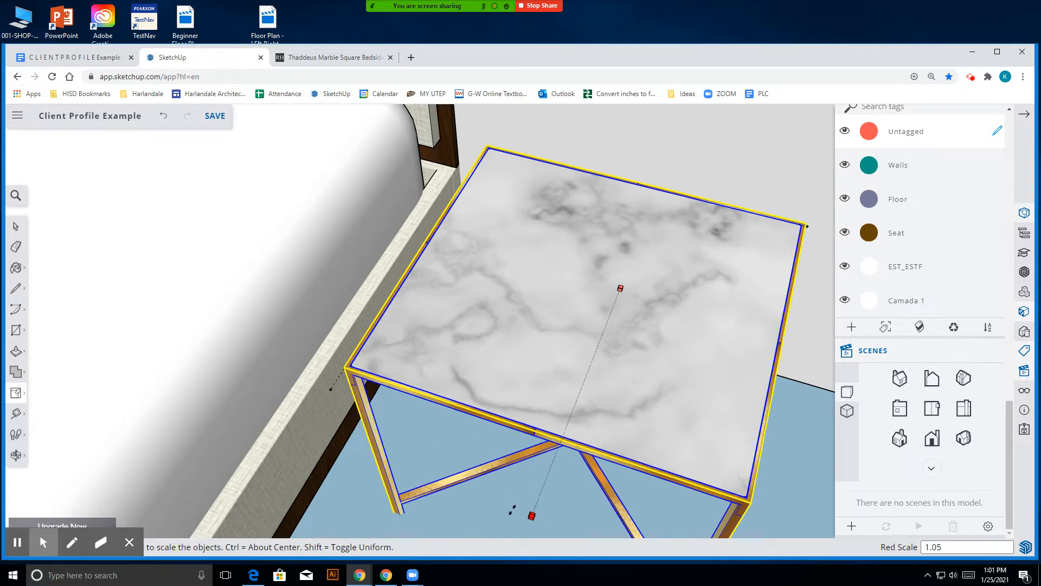
{"action": "left_click", "coordinate": [331, 389]}
{"action": "scroll", "coordinate": [529, 432], "scroll_direction": "down", "scroll_amount": 3}
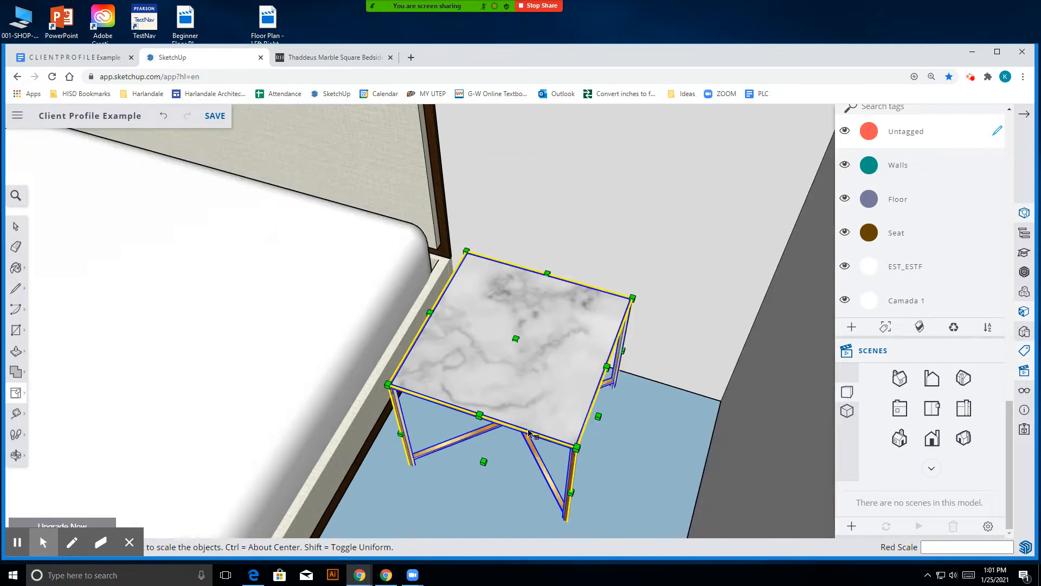
{"action": "left_click", "coordinate": [16, 227]}
{"action": "scroll", "coordinate": [655, 292], "scroll_direction": "up", "scroll_amount": 5}
{"action": "left_click", "coordinate": [637, 314]}
{"action": "scroll", "coordinate": [652, 315], "scroll_direction": "down", "scroll_amount": 5}
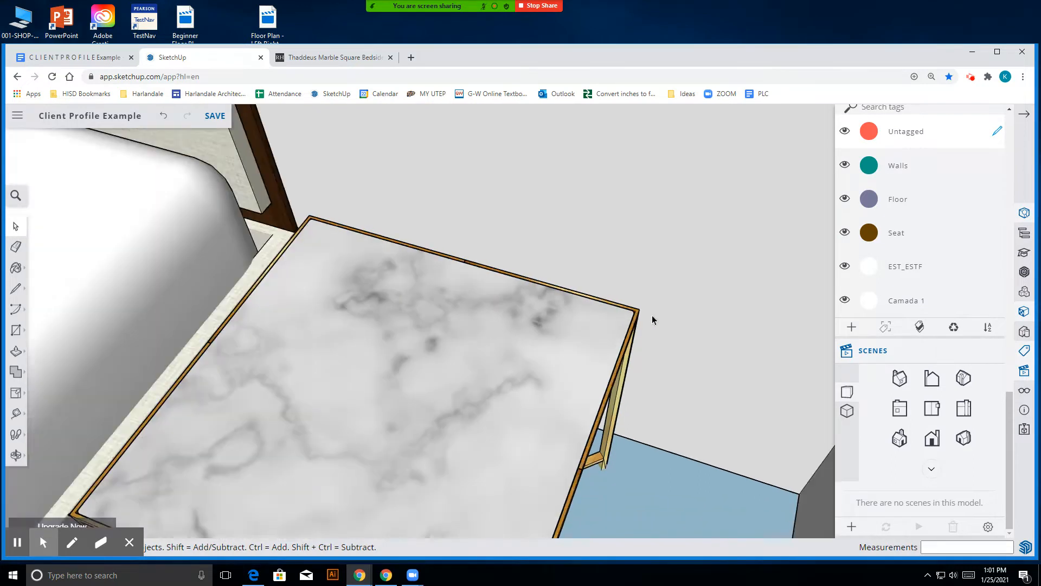
{"action": "scroll", "coordinate": [435, 411], "scroll_direction": "up", "scroll_amount": 6}
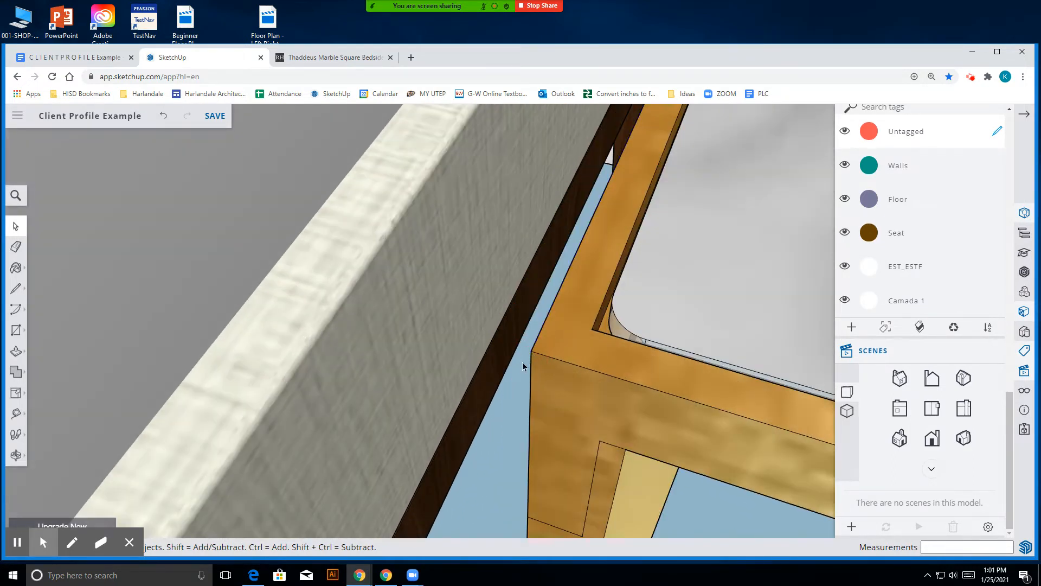
{"action": "scroll", "coordinate": [649, 341], "scroll_direction": "down", "scroll_amount": 8}
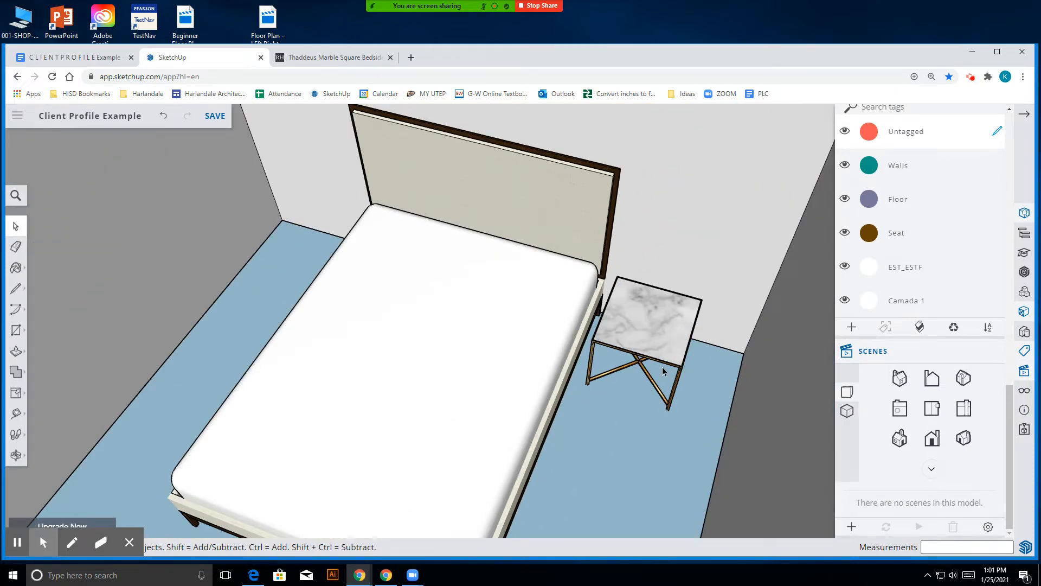
- Raise the side table about 1 7/8" along the blue axis
{"action": "scroll", "coordinate": [656, 347], "scroll_direction": "up", "scroll_amount": 3}
{"action": "left_click", "coordinate": [652, 303]}
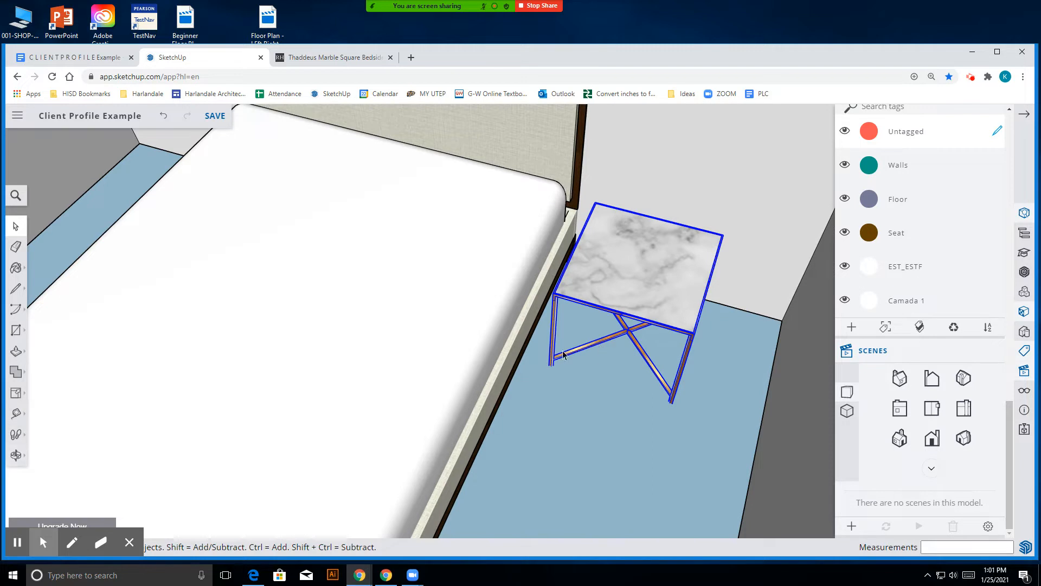
{"action": "left_click", "coordinate": [16, 454]}
{"action": "left_click_drag", "start_coordinate": [640, 414], "coordinate": [674, 275]}
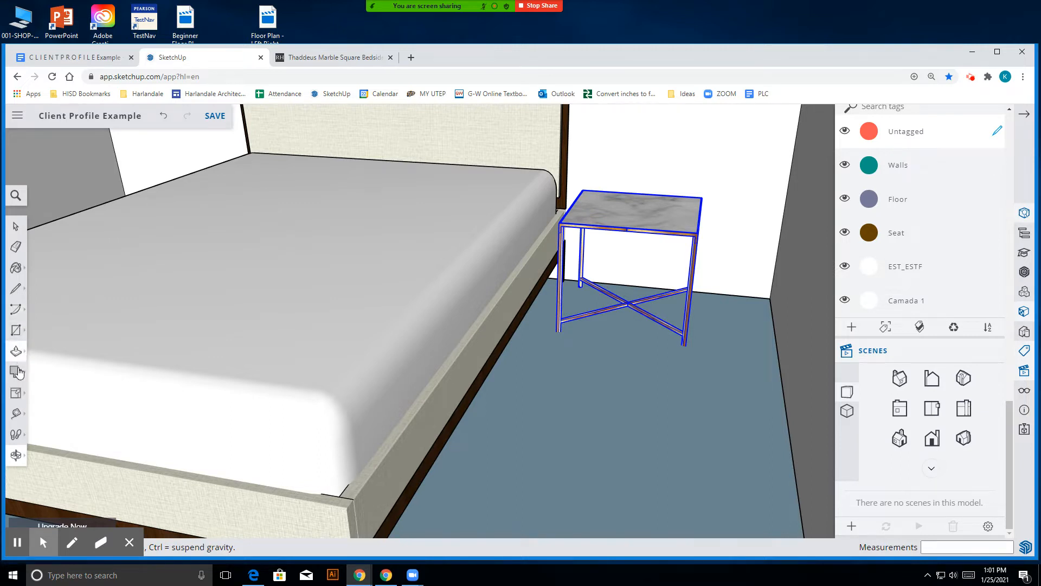
{"action": "left_click", "coordinate": [16, 351]}
{"action": "left_click", "coordinate": [16, 392]}
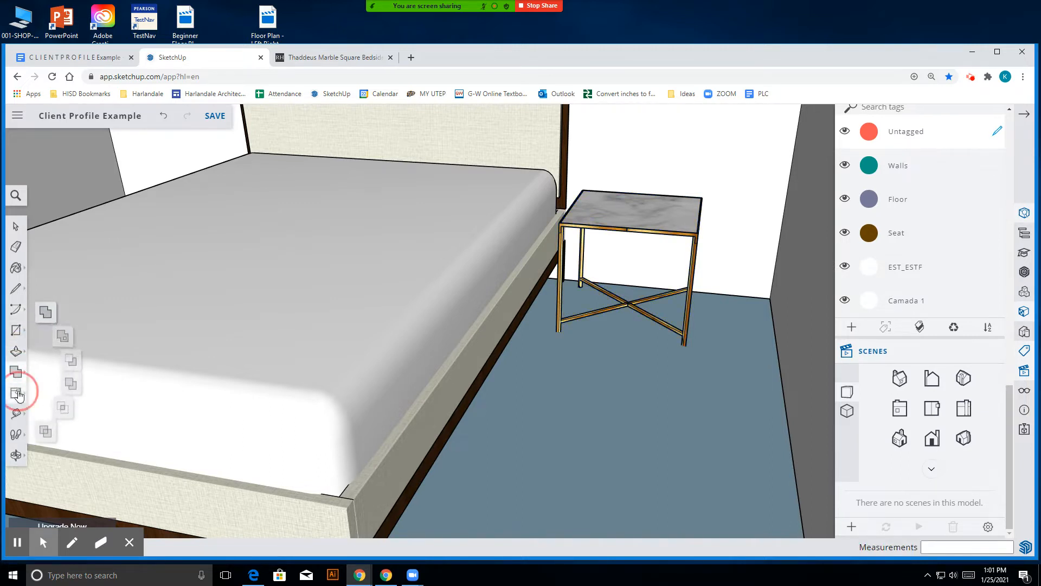
{"action": "left_click", "coordinate": [16, 226]}
{"action": "left_click", "coordinate": [622, 217]}
{"action": "left_click", "coordinate": [19, 392]}
{"action": "left_click", "coordinate": [624, 305]}
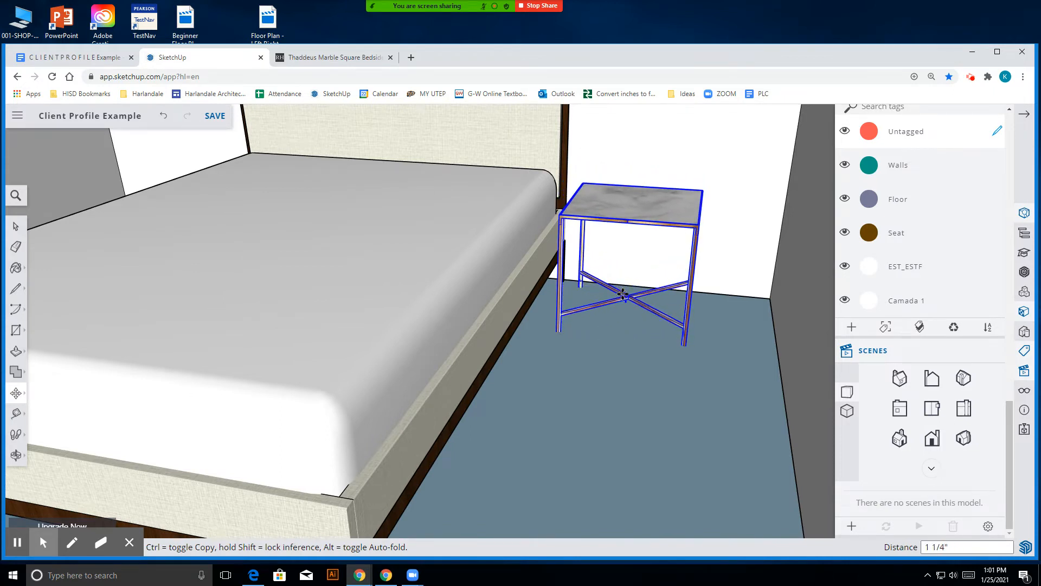
{"action": "left_click", "coordinate": [627, 291]}
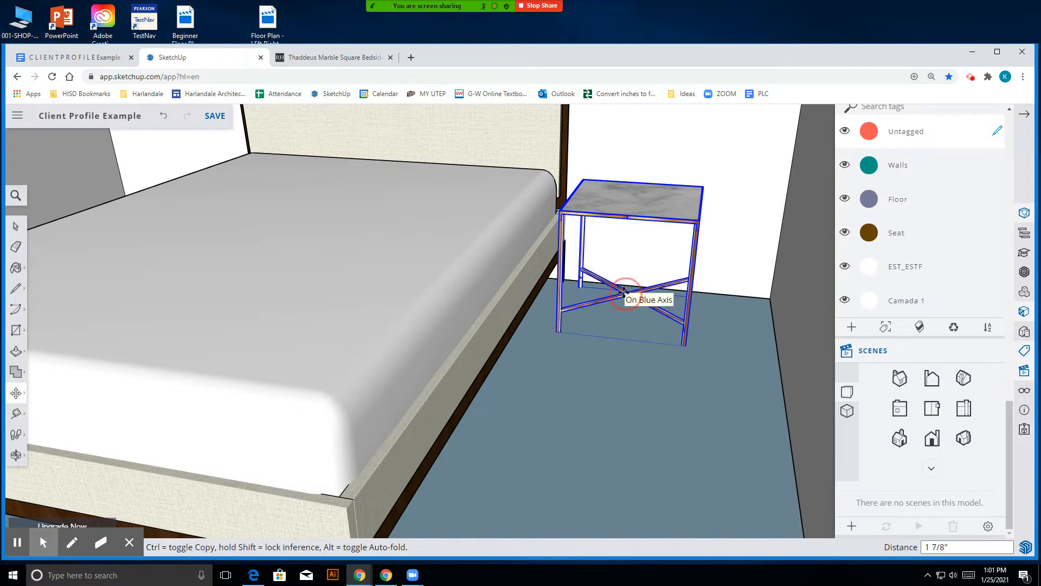
- Switch to a top view in parallel projection showing the bed and side table
{"action": "left_click", "coordinate": [16, 455]}
{"action": "left_click_drag", "start_coordinate": [684, 256], "coordinate": [560, 281]}
{"action": "left_click", "coordinate": [929, 408]}
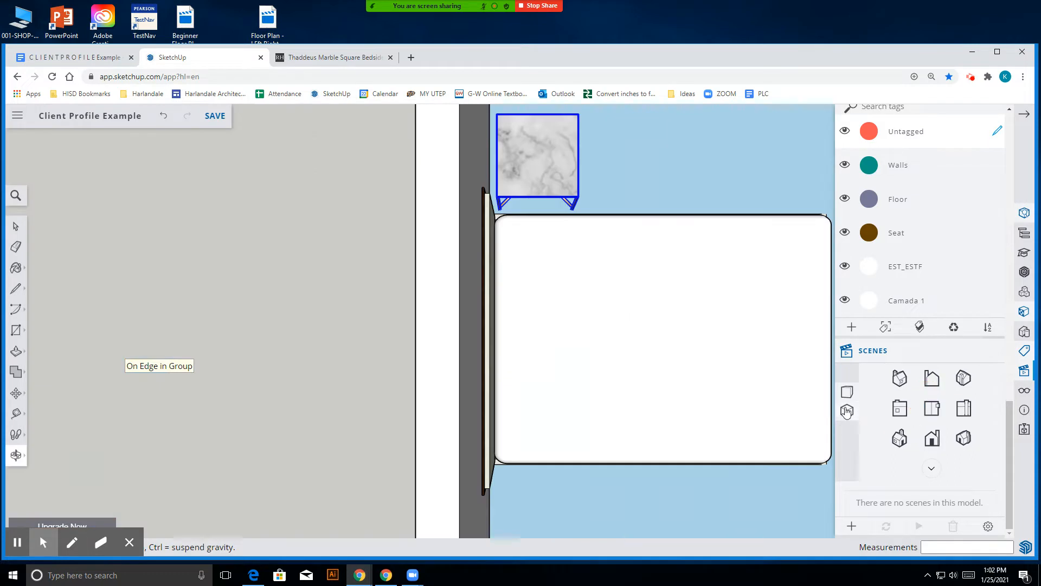
{"action": "scroll", "coordinate": [751, 390], "scroll_direction": "down", "scroll_amount": 4}
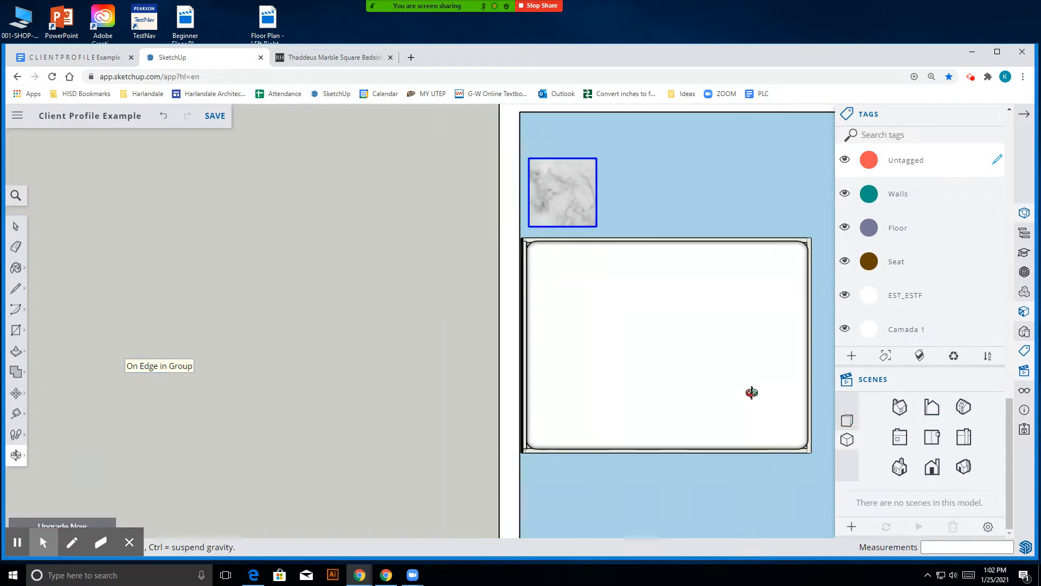
{"action": "scroll", "coordinate": [637, 303], "scroll_direction": "up", "scroll_amount": 3}
- Copy the marble side table and paste the copy on the opposite side of the bed, beside the headboard
{"action": "left_click", "coordinate": [16, 226]}
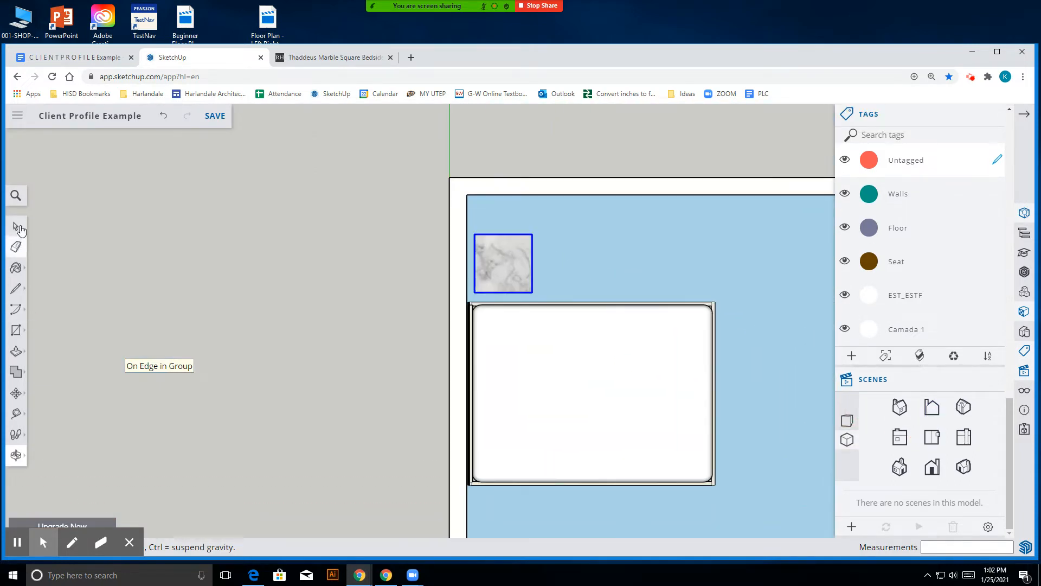
{"action": "right_click", "coordinate": [474, 250]}
{"action": "left_click", "coordinate": [487, 266]}
{"action": "left_click", "coordinate": [503, 246]}
{"action": "right_click", "coordinate": [503, 246]}
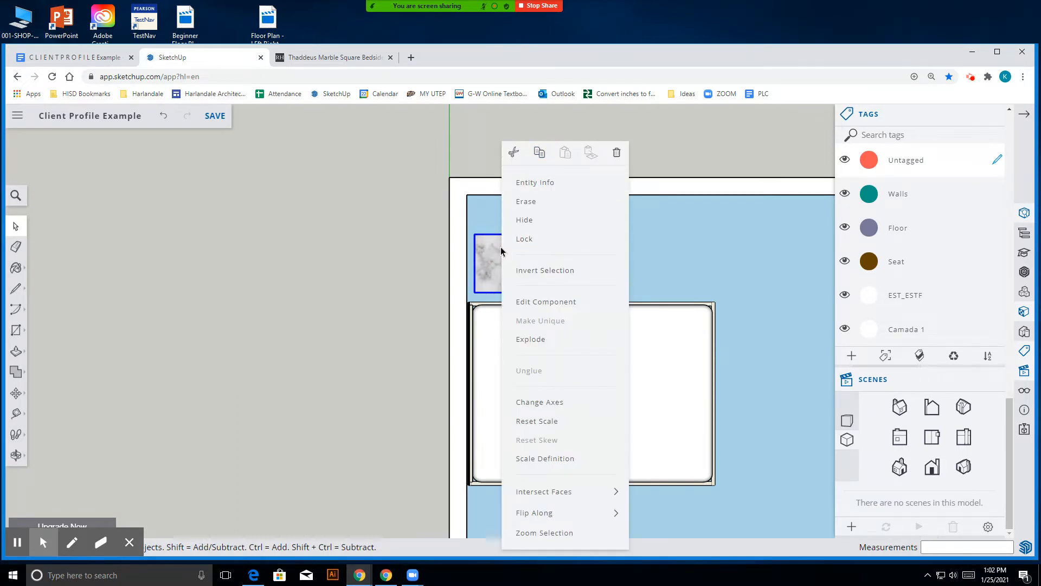
{"action": "scroll", "coordinate": [488, 274], "scroll_direction": "down", "scroll_amount": 2}
{"action": "left_click", "coordinate": [402, 401]}
{"action": "right_click", "coordinate": [507, 441]}
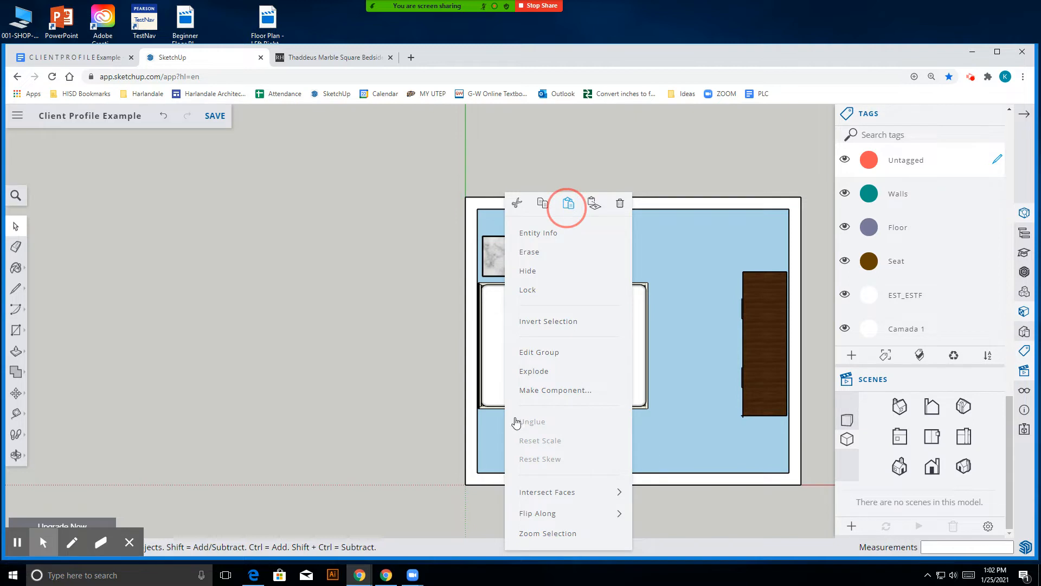
{"action": "scroll", "coordinate": [400, 417], "scroll_direction": "down", "scroll_amount": 1}
{"action": "scroll", "coordinate": [400, 416], "scroll_direction": "down", "scroll_amount": 1}
{"action": "scroll", "coordinate": [414, 419], "scroll_direction": "up", "scroll_amount": 4}
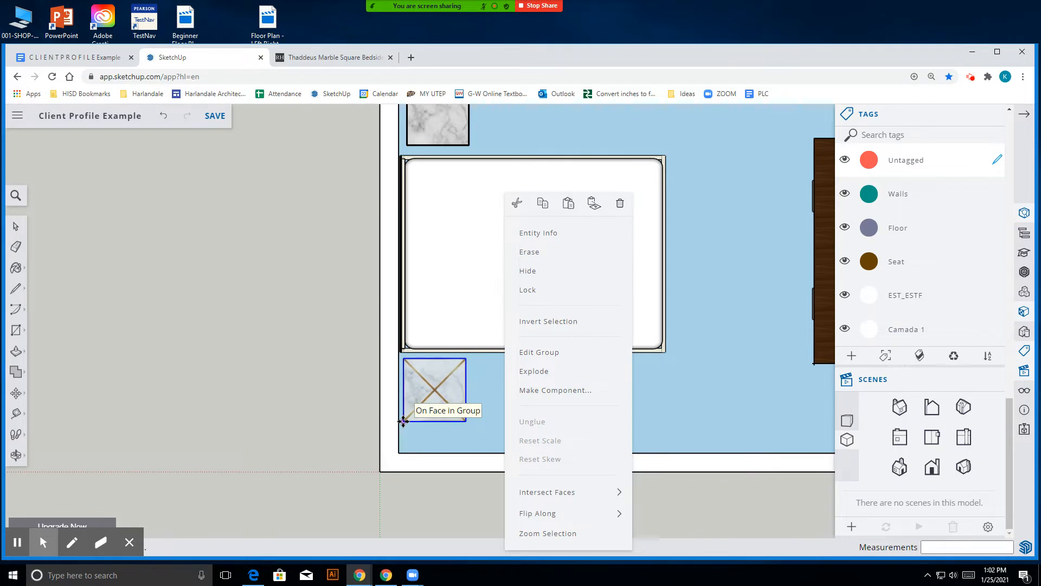
{"action": "key", "text": "Escape"}
- Move the copied side table about 3/4" along the red axis, keeping it beside the bed near the headboard wall
{"action": "key", "text": "m"}
{"action": "scroll", "coordinate": [525, 426], "scroll_direction": "down", "scroll_amount": 3}
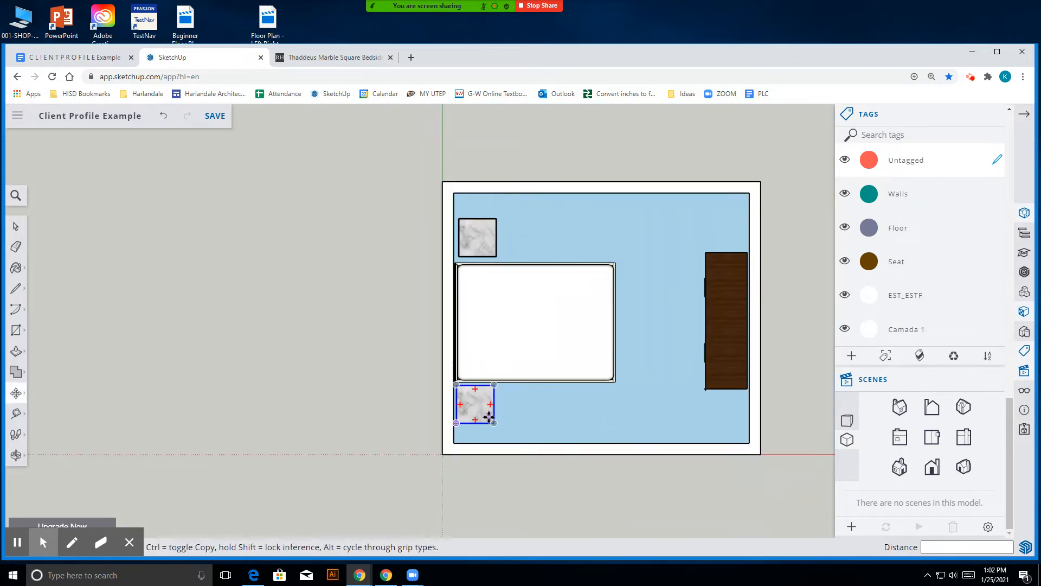
{"action": "scroll", "coordinate": [480, 412], "scroll_direction": "up", "scroll_amount": 3}
{"action": "left_click", "coordinate": [473, 391]}
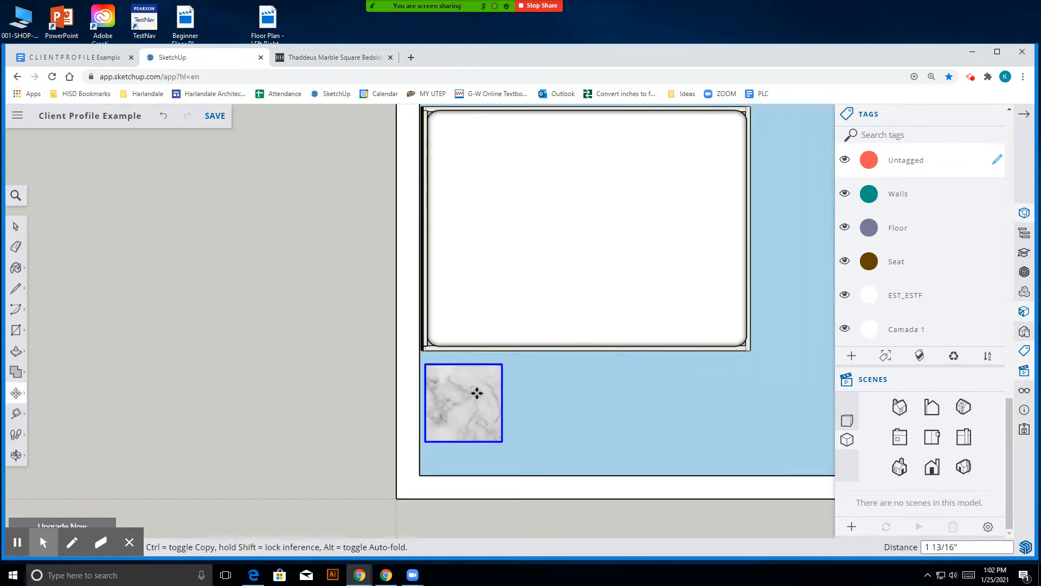
{"action": "scroll", "coordinate": [475, 394], "scroll_direction": "down", "scroll_amount": 3}
{"action": "scroll", "coordinate": [478, 396], "scroll_direction": "up", "scroll_amount": 3}
{"action": "left_click", "coordinate": [845, 422]}
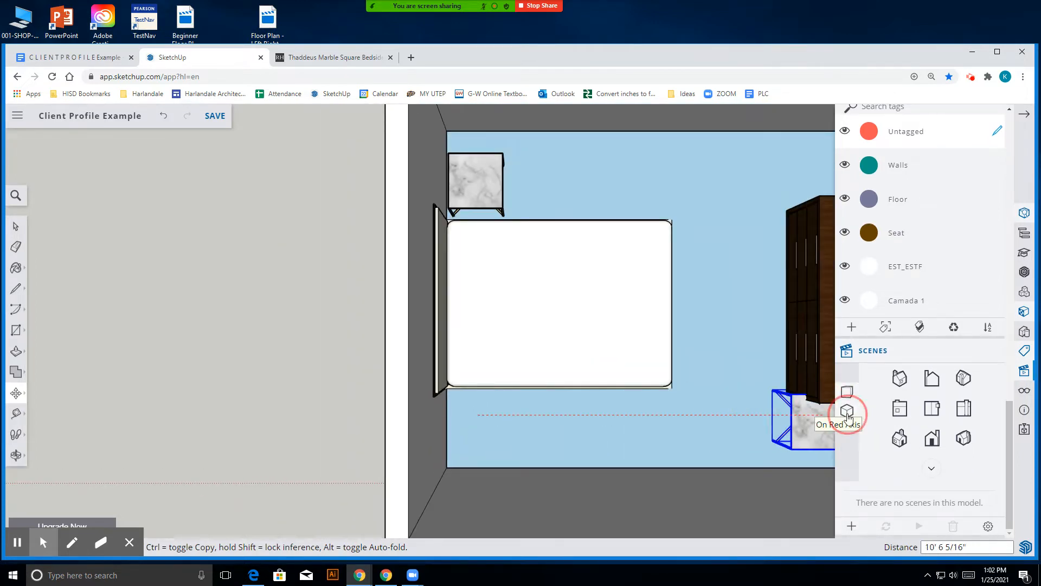
{"action": "left_click", "coordinate": [849, 413]}
{"action": "scroll", "coordinate": [517, 422], "scroll_direction": "down", "scroll_amount": 2}
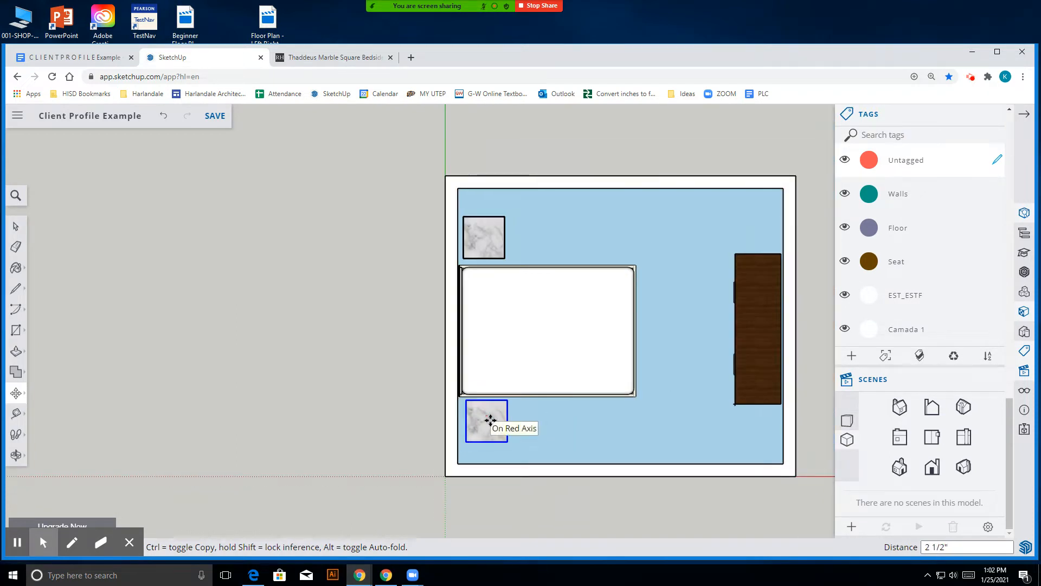
{"action": "scroll", "coordinate": [488, 419], "scroll_direction": "up", "scroll_amount": 2}
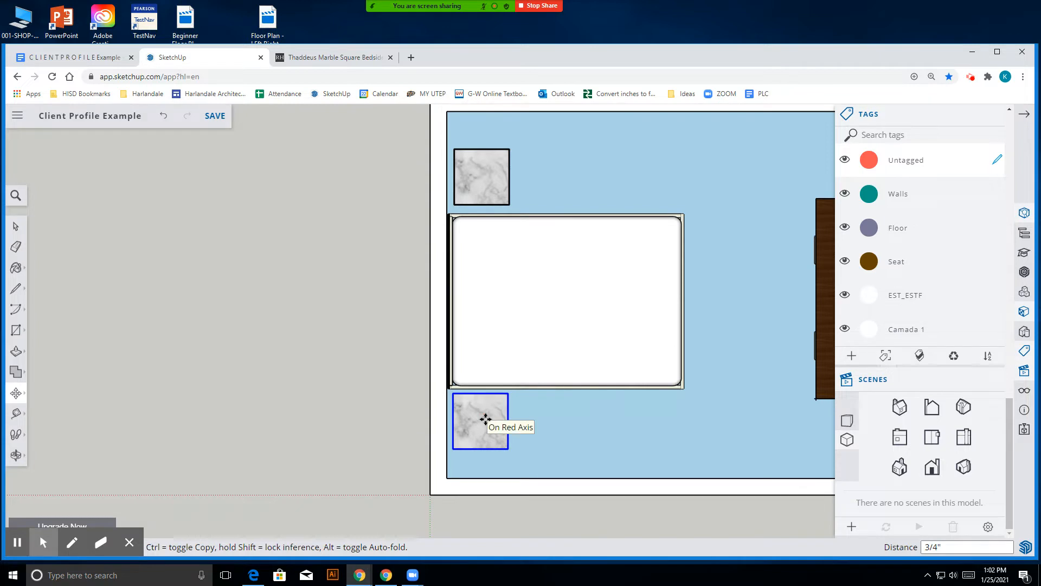
{"action": "left_click", "coordinate": [485, 414]}
- Switch to a perspective view facing the headboard and shift the copied side table about 1 3/16" away from the bed
{"action": "left_click", "coordinate": [16, 455]}
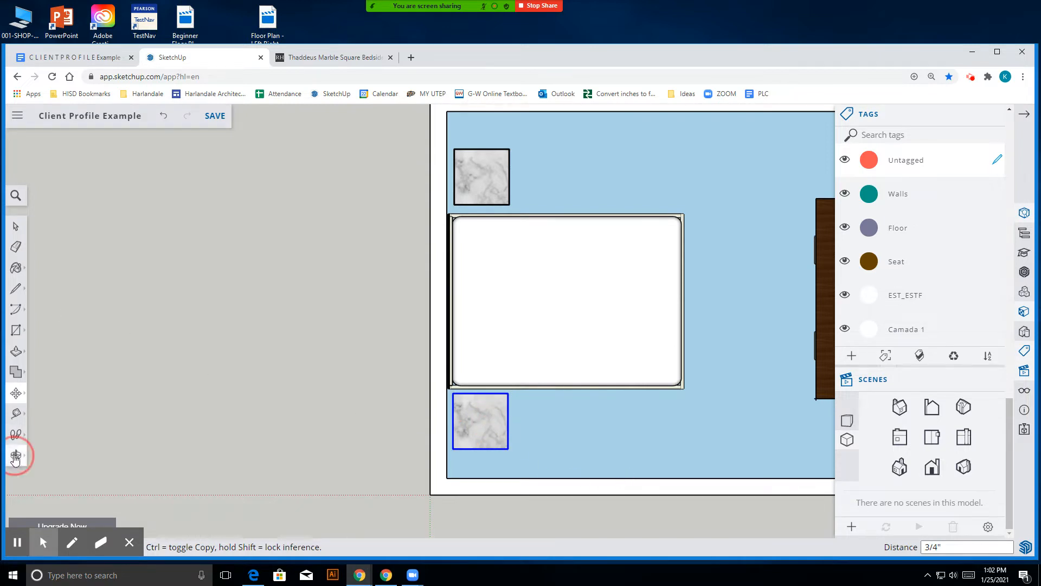
{"action": "left_click", "coordinate": [848, 419]}
{"action": "left_click_drag", "start_coordinate": [504, 341], "coordinate": [145, 214]}
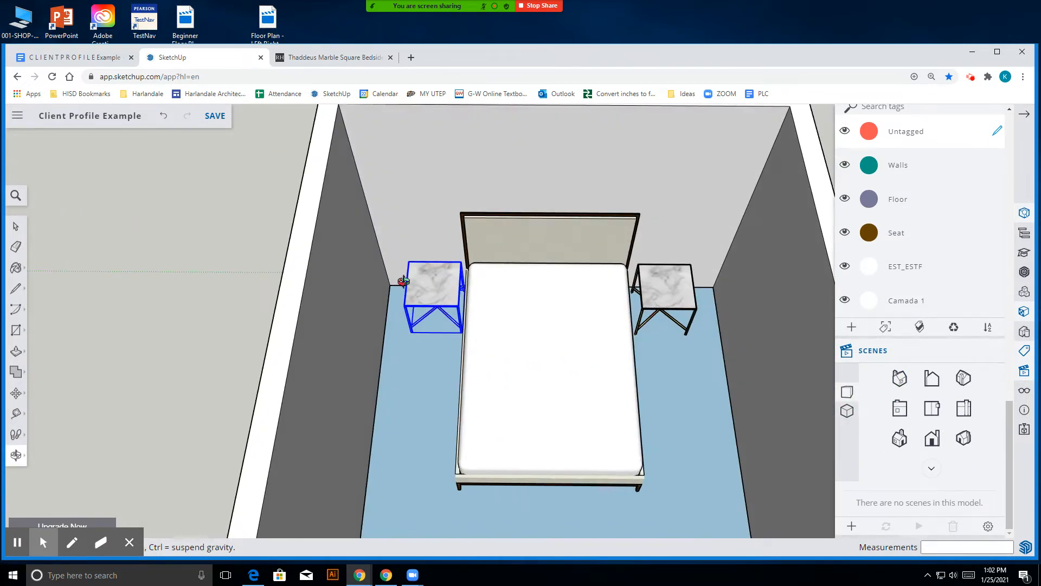
{"action": "left_click_drag", "start_coordinate": [487, 304], "coordinate": [491, 284]}
{"action": "scroll", "coordinate": [370, 263], "scroll_direction": "up", "scroll_amount": 2}
{"action": "scroll", "coordinate": [20, 413], "scroll_direction": "up", "scroll_amount": 2}
{"action": "left_click", "coordinate": [16, 393]}
{"action": "left_click", "coordinate": [547, 302]}
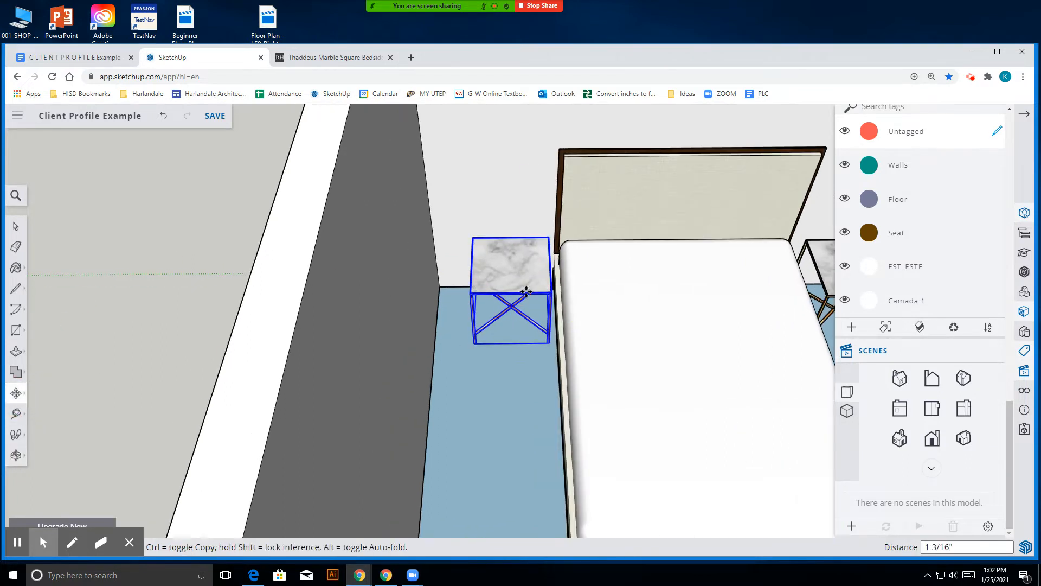
{"action": "left_click", "coordinate": [524, 298]}
{"action": "scroll", "coordinate": [463, 367], "scroll_direction": "down", "scroll_amount": 3}
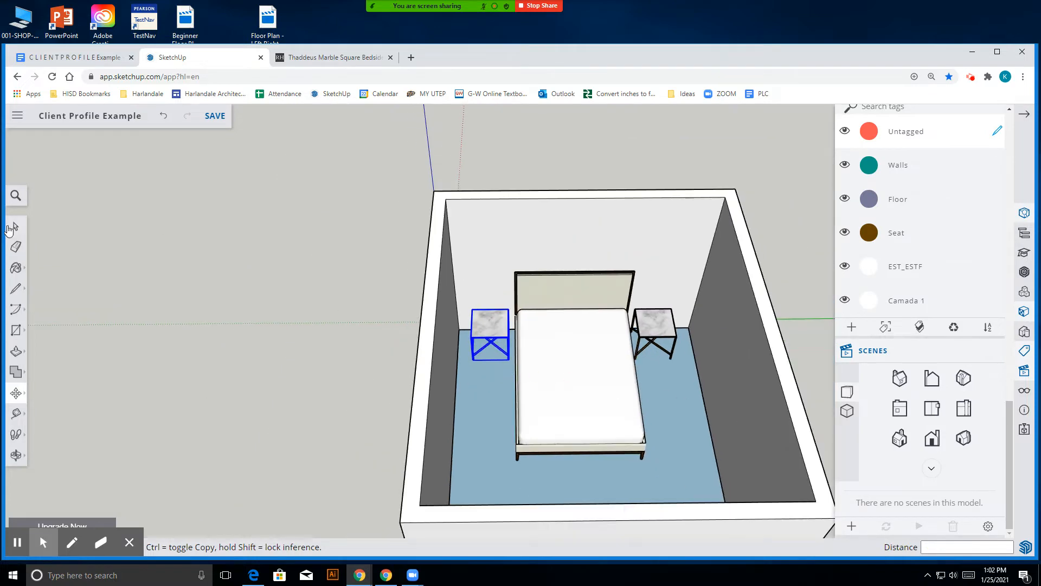
- Deselect the side table and examine the bed and both side tables from several angles
{"action": "left_click", "coordinate": [9, 228]}
{"action": "left_click", "coordinate": [238, 299]}
{"action": "left_click", "coordinate": [15, 455]}
{"action": "left_click_drag", "start_coordinate": [720, 403], "coordinate": [551, 340]}
{"action": "scroll", "coordinate": [649, 390], "scroll_direction": "up", "scroll_amount": 5}
{"action": "mouse_move", "coordinate": [645, 398]}
{"action": "left_mouse_down"}
{"action": "mouse_move", "coordinate": [684, 309]}
{"action": "mouse_move", "coordinate": [653, 336]}
{"action": "mouse_move", "coordinate": [655, 456]}
{"action": "mouse_move", "coordinate": [205, 372]}
{"action": "mouse_move", "coordinate": [156, 353]}
{"action": "mouse_move", "coordinate": [651, 380]}
{"action": "mouse_move", "coordinate": [535, 418]}
{"action": "mouse_move", "coordinate": [325, 521]}
{"action": "left_mouse_up"}
{"action": "scroll", "coordinate": [654, 455], "scroll_direction": "down", "scroll_amount": 5}
- Switch to the client profile document and review the items the client wants and the list of items to pick out
{"action": "left_click", "coordinate": [325, 57]}
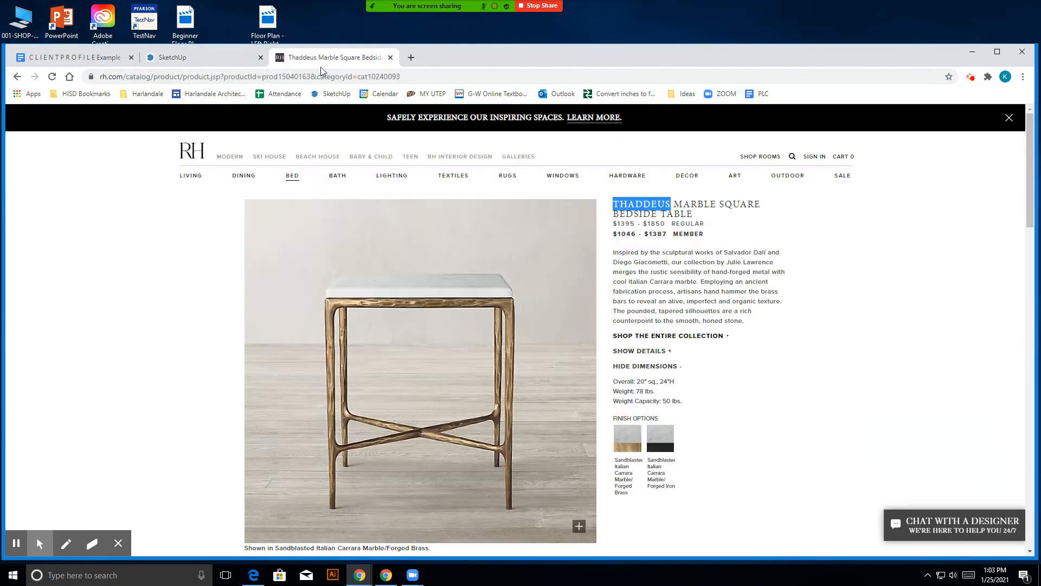
{"action": "left_click", "coordinate": [194, 58]}
{"action": "left_click", "coordinate": [106, 59]}
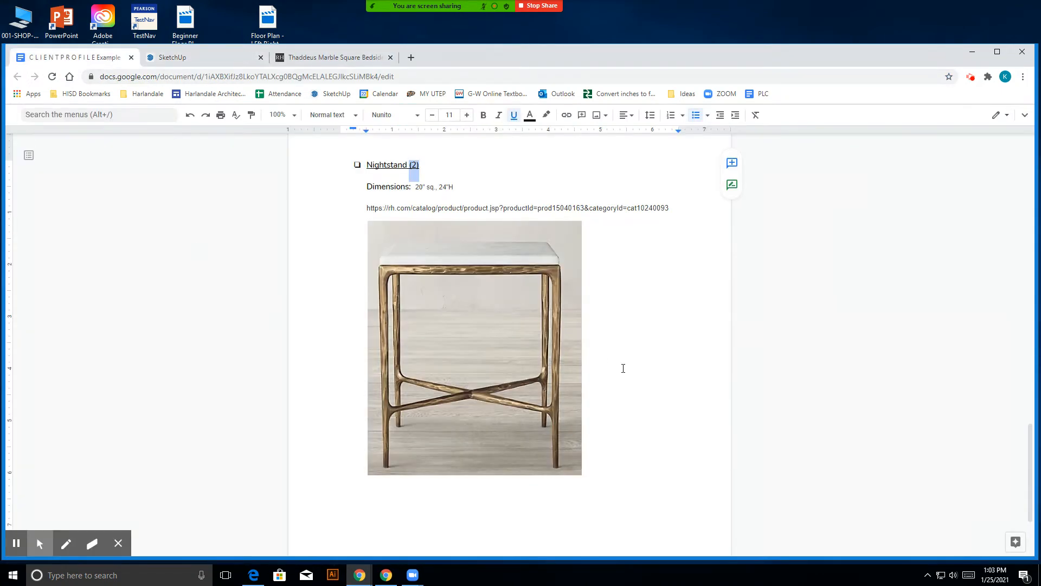
{"action": "scroll", "coordinate": [621, 365], "scroll_direction": "up", "scroll_amount": 20}
{"action": "scroll", "coordinate": [621, 365], "scroll_direction": "down", "scroll_amount": 12}
{"action": "scroll", "coordinate": [621, 364], "scroll_direction": "down", "scroll_amount": 6}
{"action": "scroll", "coordinate": [622, 365], "scroll_direction": "up", "scroll_amount": 12}
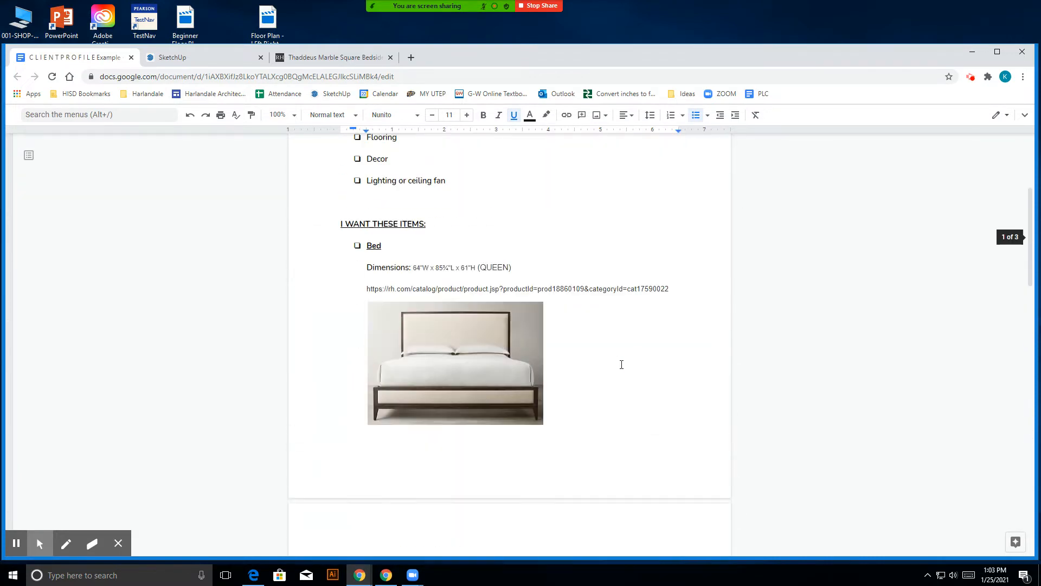
{"action": "scroll", "coordinate": [621, 364], "scroll_direction": "up", "scroll_amount": 4}
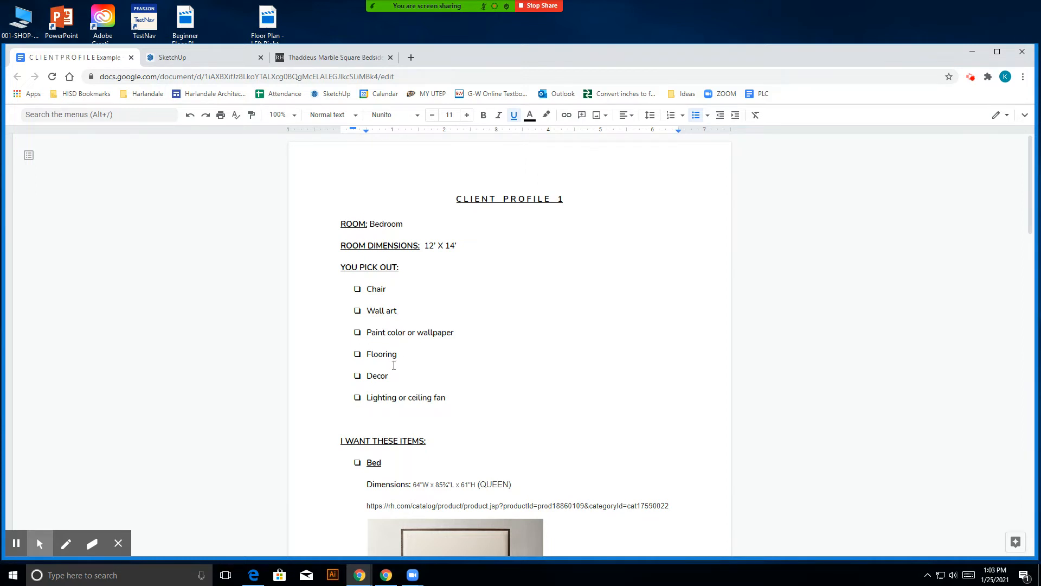
{"action": "left_click", "coordinate": [307, 58]}
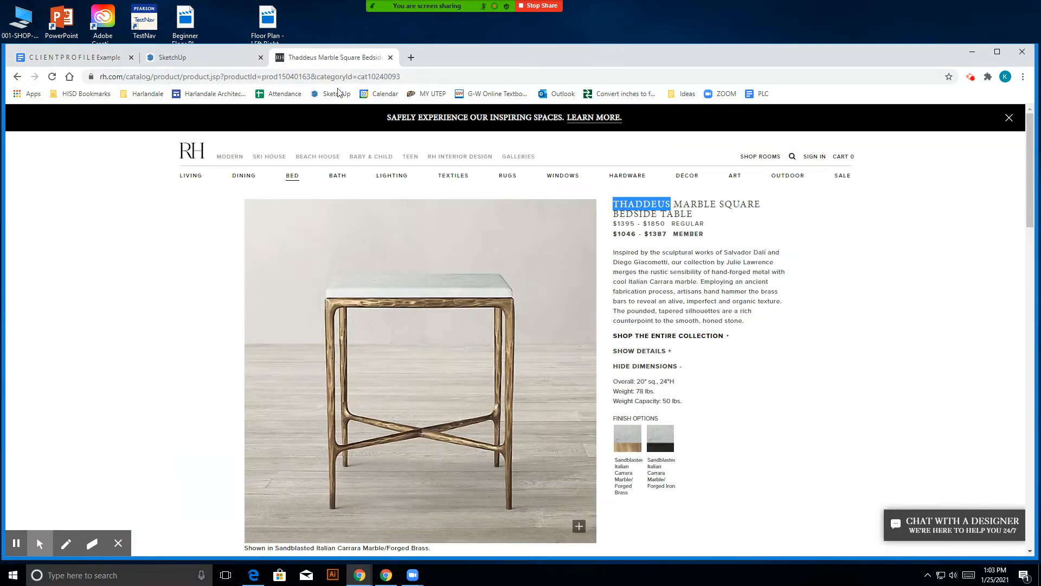
{"action": "left_click", "coordinate": [221, 58]}
{"action": "left_click", "coordinate": [71, 57]}
{"action": "scroll", "coordinate": [459, 350], "scroll_direction": "down", "scroll_amount": 10}
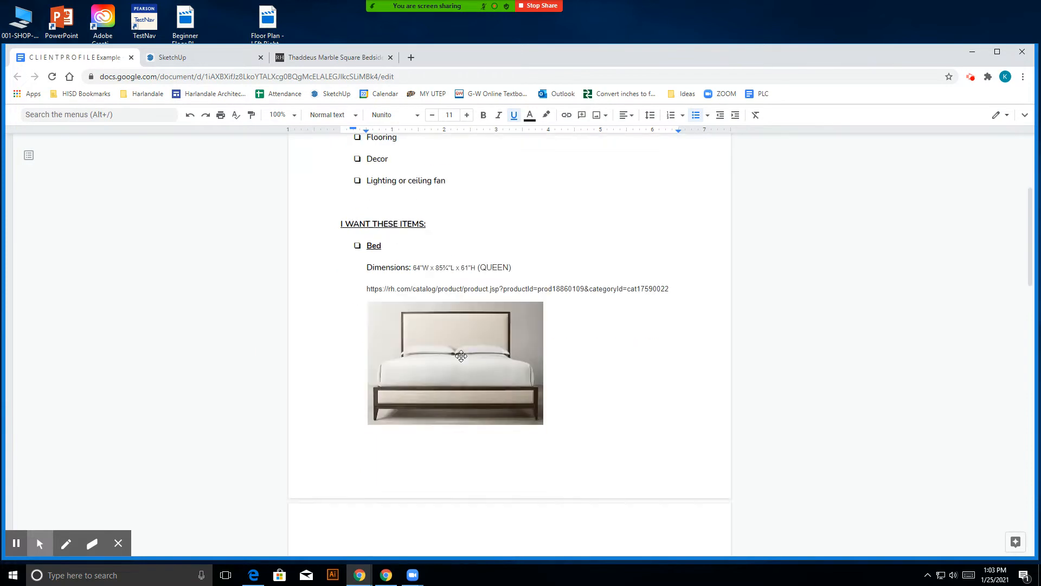
{"action": "scroll", "coordinate": [459, 347], "scroll_direction": "down", "scroll_amount": 3}
{"action": "scroll", "coordinate": [455, 343], "scroll_direction": "up", "scroll_amount": 8}
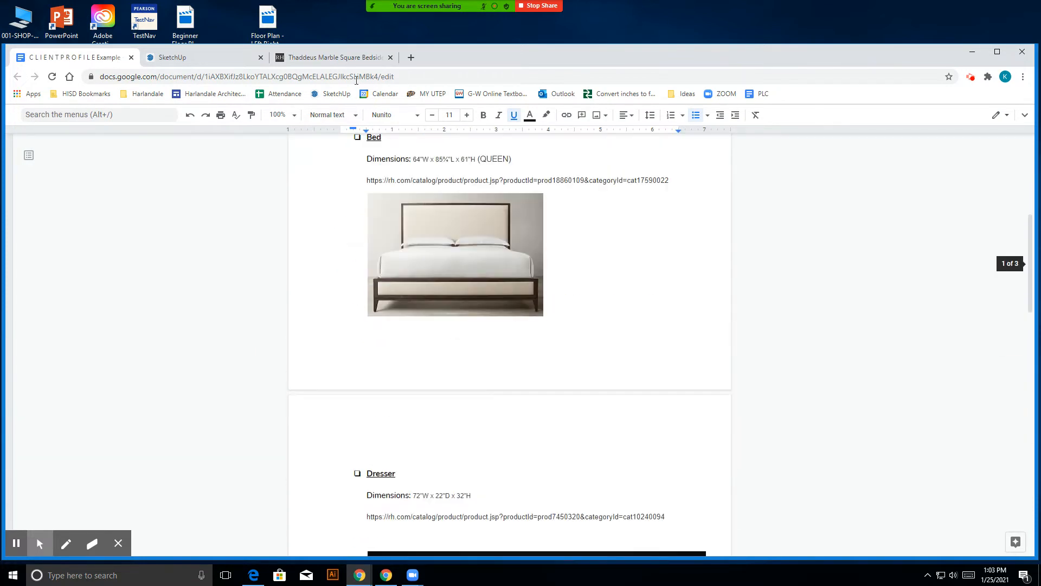
- Compare the furnished bedroom model in SketchUp with the bedside table's product page on the RH website
{"action": "left_click", "coordinate": [363, 59]}
{"action": "left_click", "coordinate": [220, 57]}
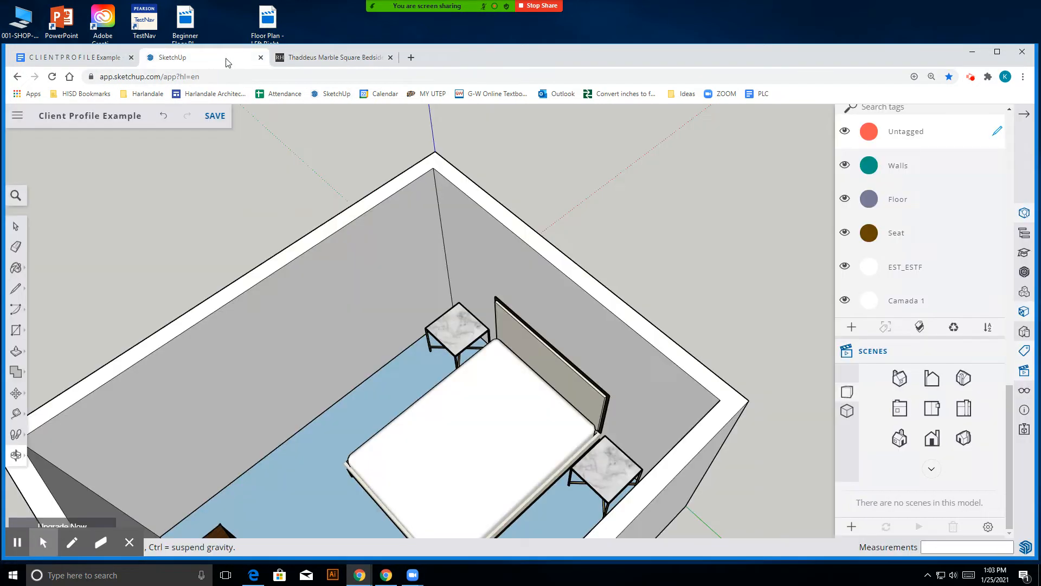
{"action": "scroll", "coordinate": [652, 255], "scroll_direction": "down", "scroll_amount": 3}
{"action": "scroll", "coordinate": [528, 399], "scroll_direction": "up", "scroll_amount": 5}
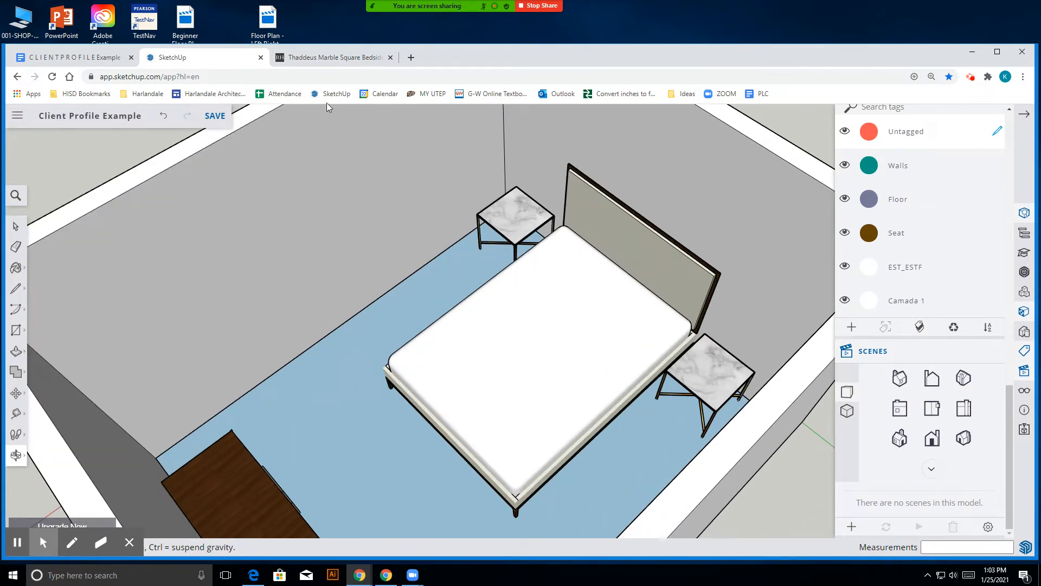
{"action": "left_click", "coordinate": [302, 58]}
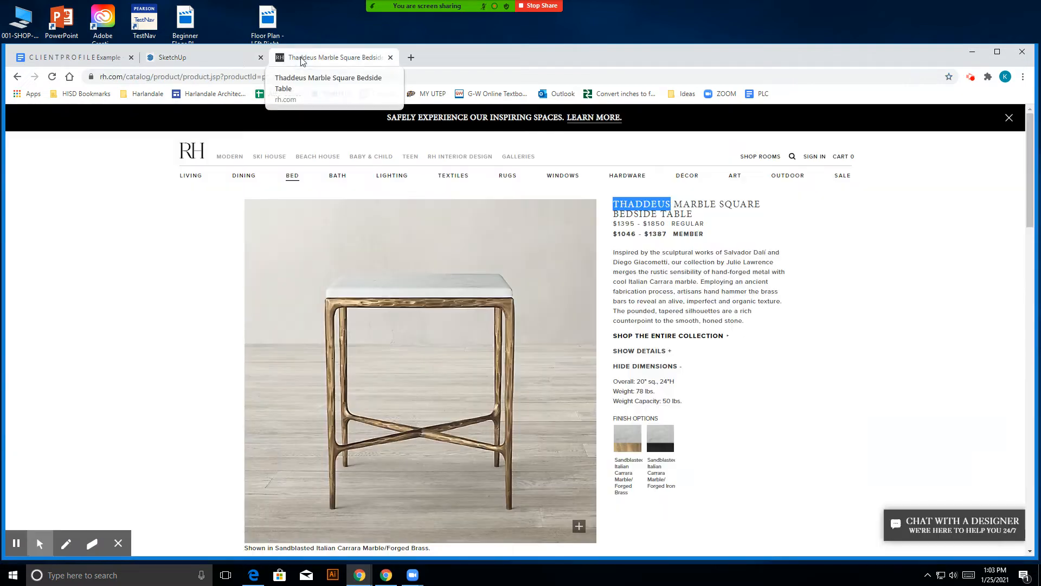
{"action": "left_click", "coordinate": [208, 58]}
{"action": "left_click", "coordinate": [115, 58]}
{"action": "left_click", "coordinate": [194, 58]}
{"action": "left_click", "coordinate": [312, 58]}
{"action": "left_click", "coordinate": [229, 54]}
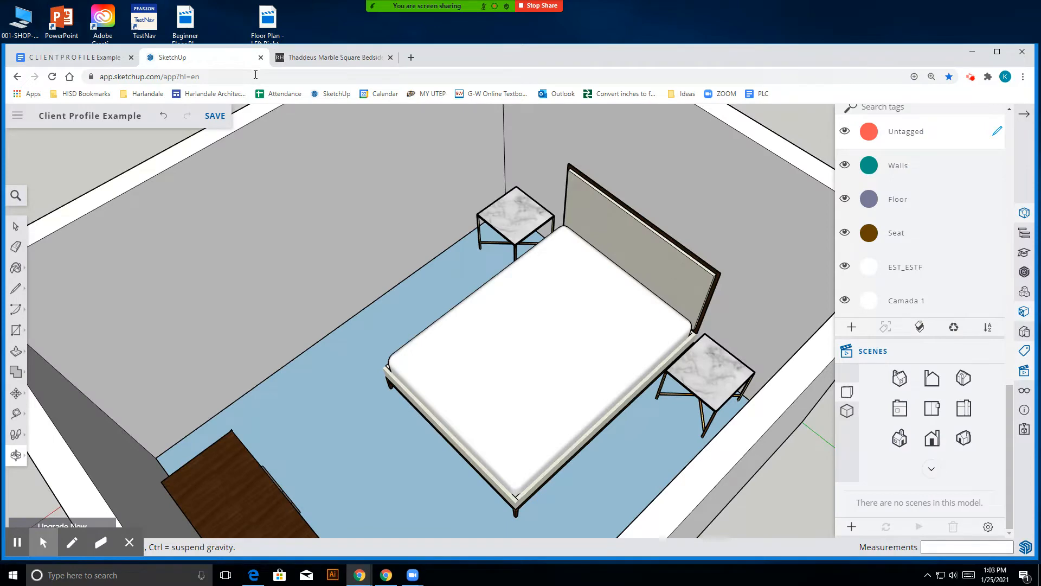
{"action": "left_click", "coordinate": [330, 58]}
{"action": "scroll", "coordinate": [259, 227], "scroll_direction": "down", "scroll_amount": 5}
{"action": "scroll", "coordinate": [259, 227], "scroll_direction": "up", "scroll_amount": 5}
{"action": "left_click", "coordinate": [213, 62]}
{"action": "left_click", "coordinate": [91, 56]}
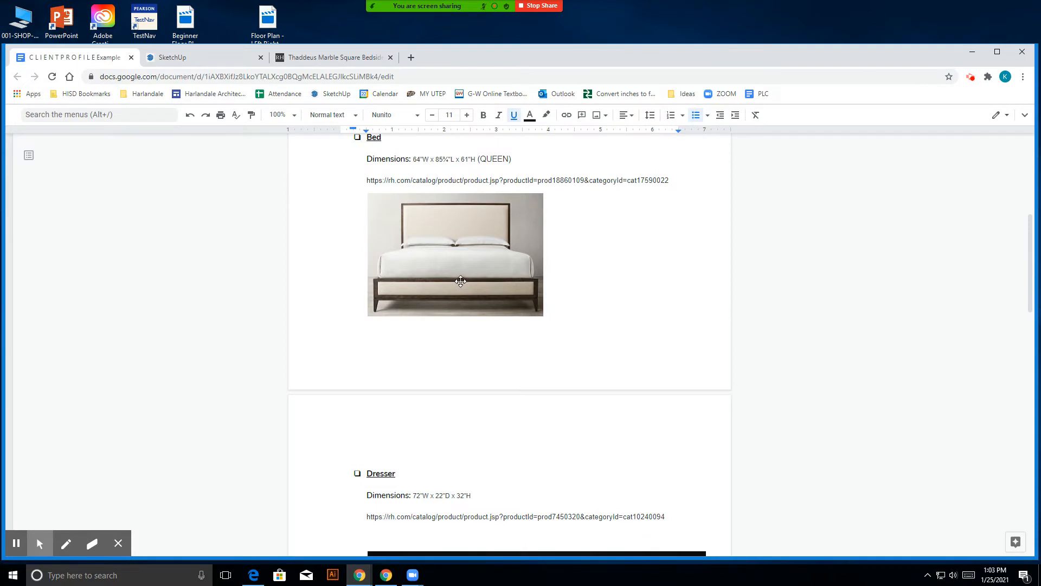
{"action": "scroll", "coordinate": [527, 169], "scroll_direction": "up", "scroll_amount": 3}
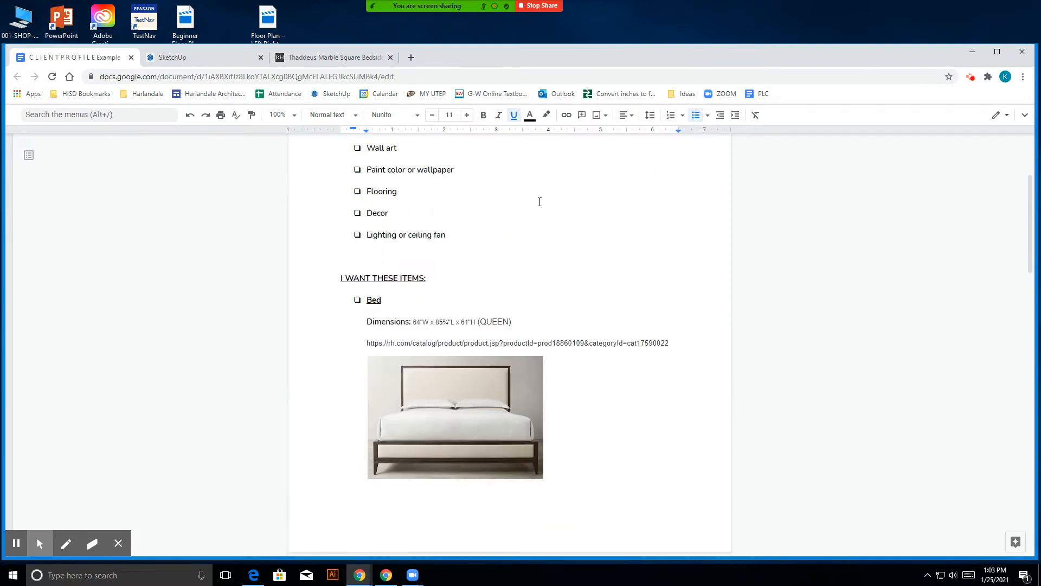
{"action": "scroll", "coordinate": [540, 202], "scroll_direction": "down", "scroll_amount": 2}
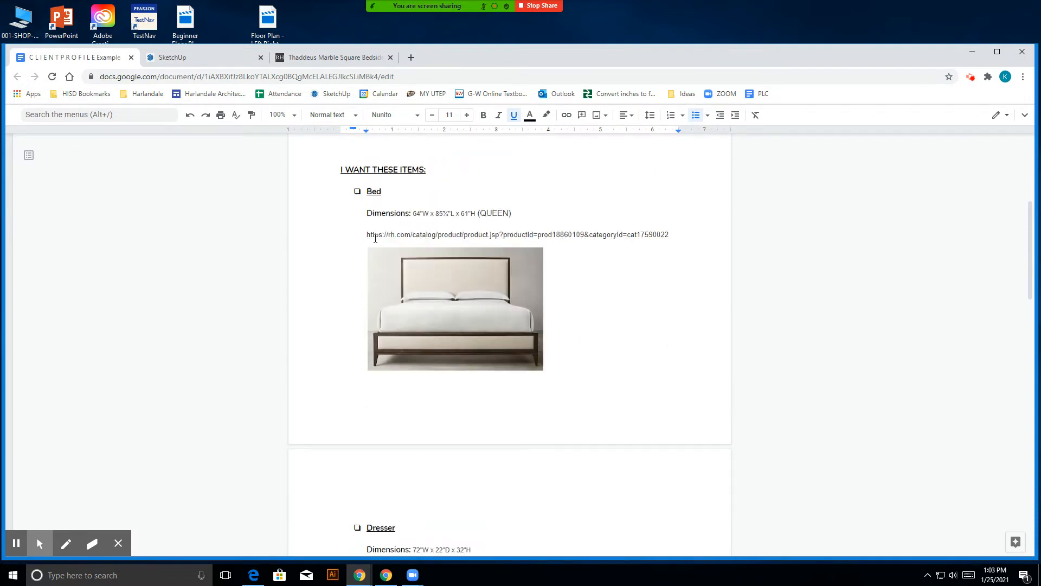
{"action": "left_click_drag", "start_coordinate": [368, 235], "coordinate": [416, 237]}
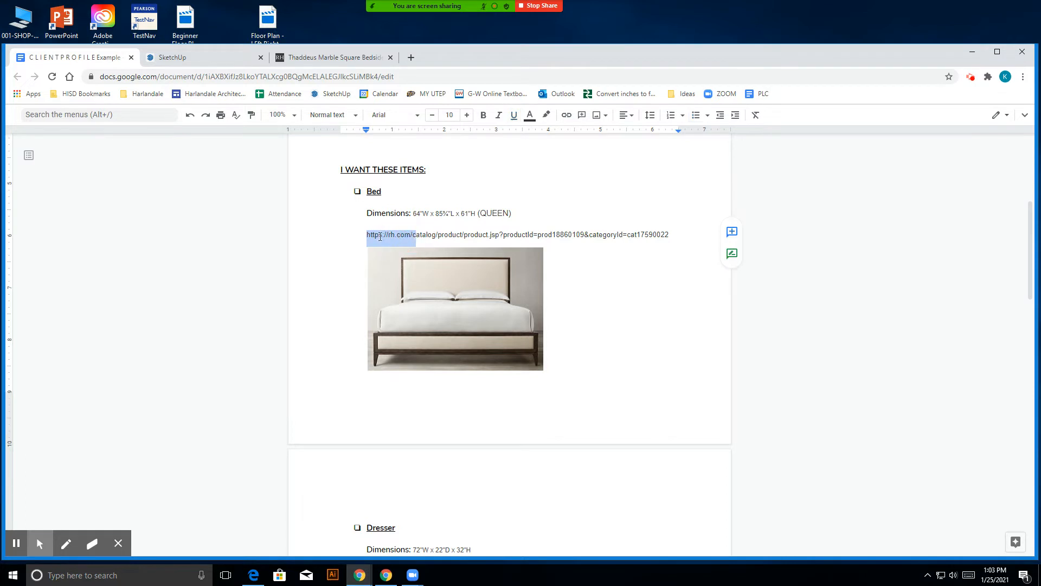
- Switch to the RH website, open the Chairs category under Living, Fabric Seating, and browse the armchairs
{"action": "left_click", "coordinate": [315, 57]}
{"action": "mouse_move", "coordinate": [198, 180]}
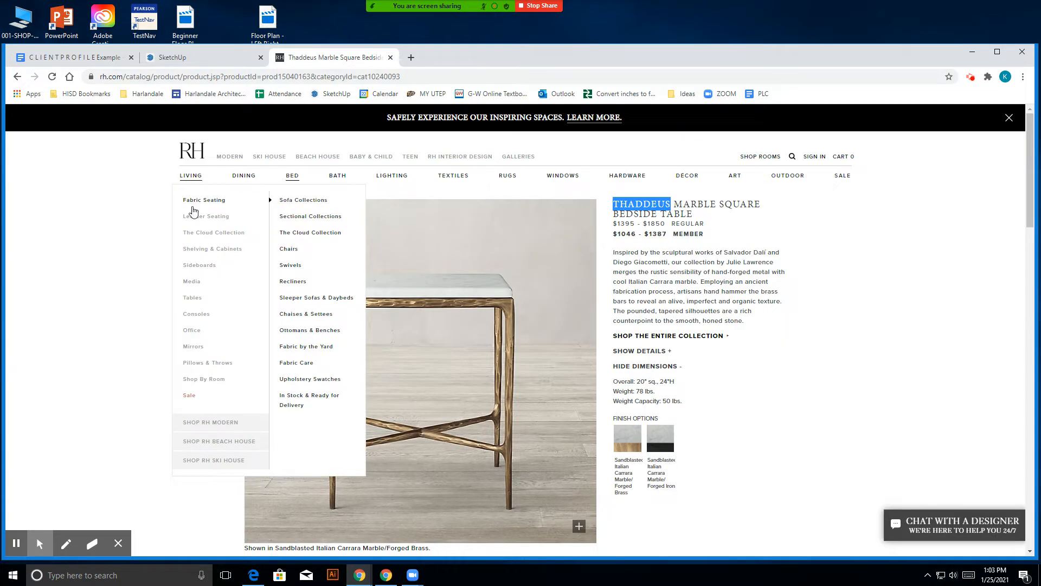
{"action": "mouse_move", "coordinate": [201, 222]}
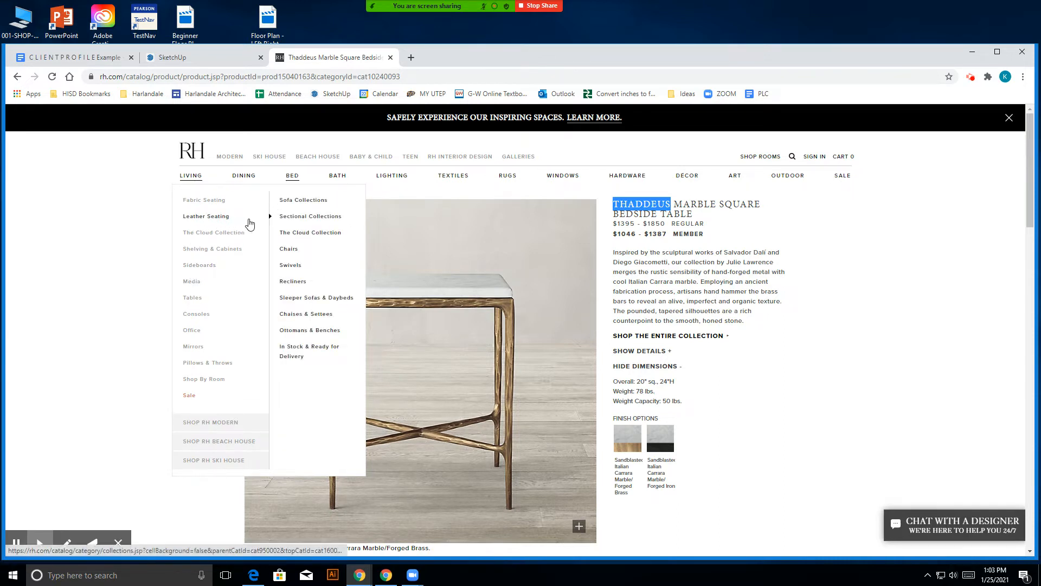
{"action": "mouse_move", "coordinate": [217, 200]}
{"action": "left_click", "coordinate": [302, 250]}
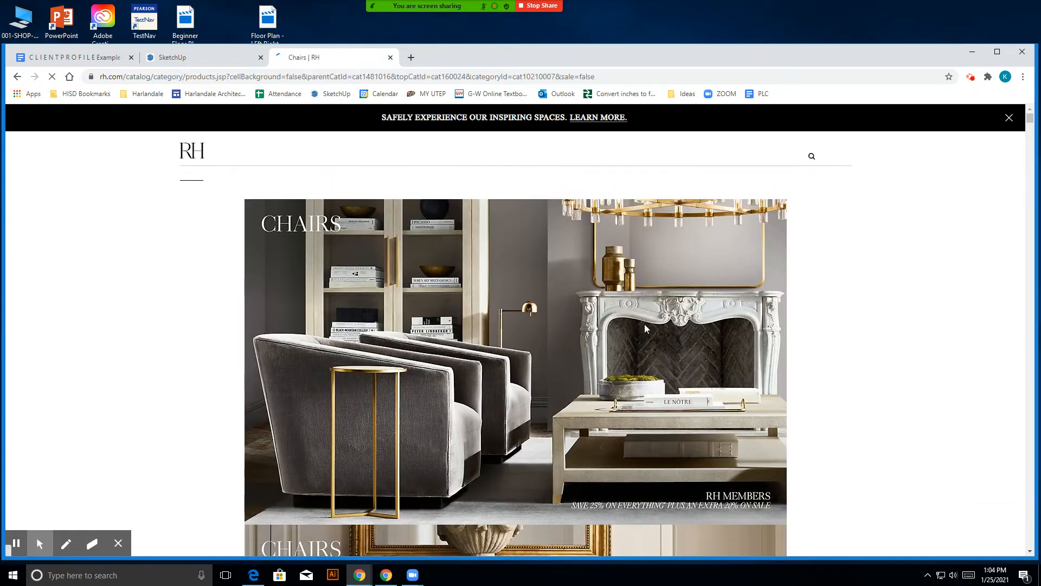
{"action": "scroll", "coordinate": [637, 324], "scroll_direction": "down", "scroll_amount": 7}
{"action": "scroll", "coordinate": [647, 327], "scroll_direction": "down", "scroll_amount": 15}
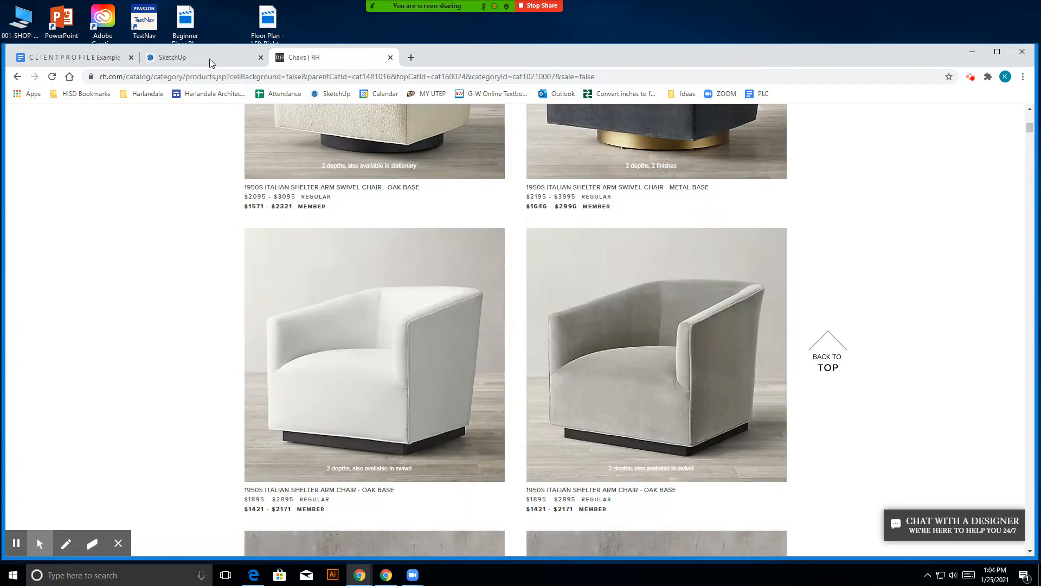
- Examine the bedroom model in SketchUp for free floor space around the bed and dresser, and return to the RH chairs listing
{"action": "left_click", "coordinate": [210, 58]}
{"action": "scroll", "coordinate": [521, 351], "scroll_direction": "down", "scroll_amount": 2}
{"action": "left_click_drag", "start_coordinate": [423, 317], "coordinate": [537, 387]}
{"action": "scroll", "coordinate": [542, 385], "scroll_direction": "up", "scroll_amount": 3}
{"action": "left_click_drag", "start_coordinate": [598, 379], "coordinate": [176, 360]}
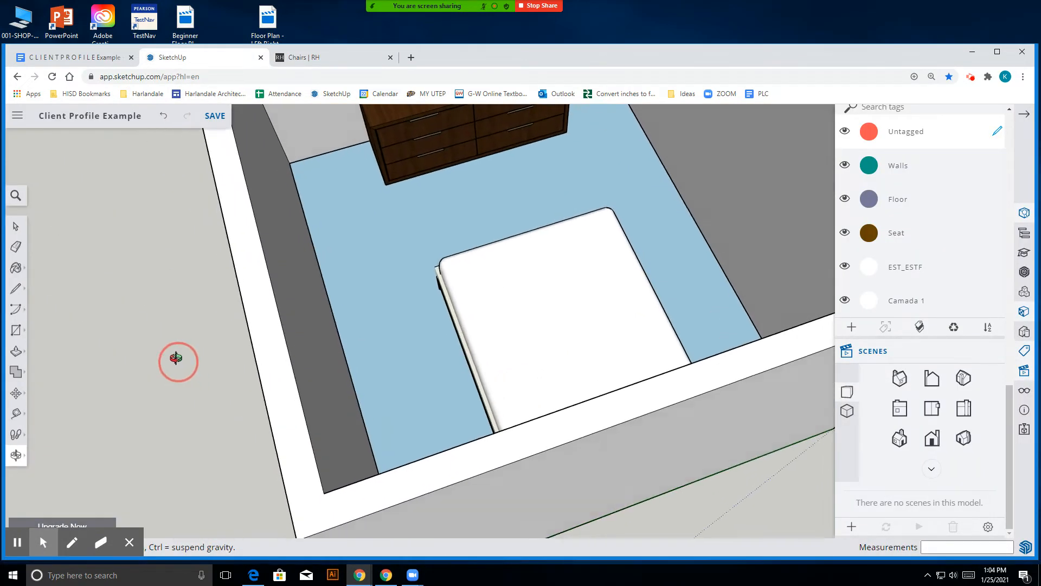
{"action": "scroll", "coordinate": [558, 304], "scroll_direction": "down", "scroll_amount": 4}
{"action": "left_click_drag", "start_coordinate": [562, 305], "coordinate": [330, 374]}
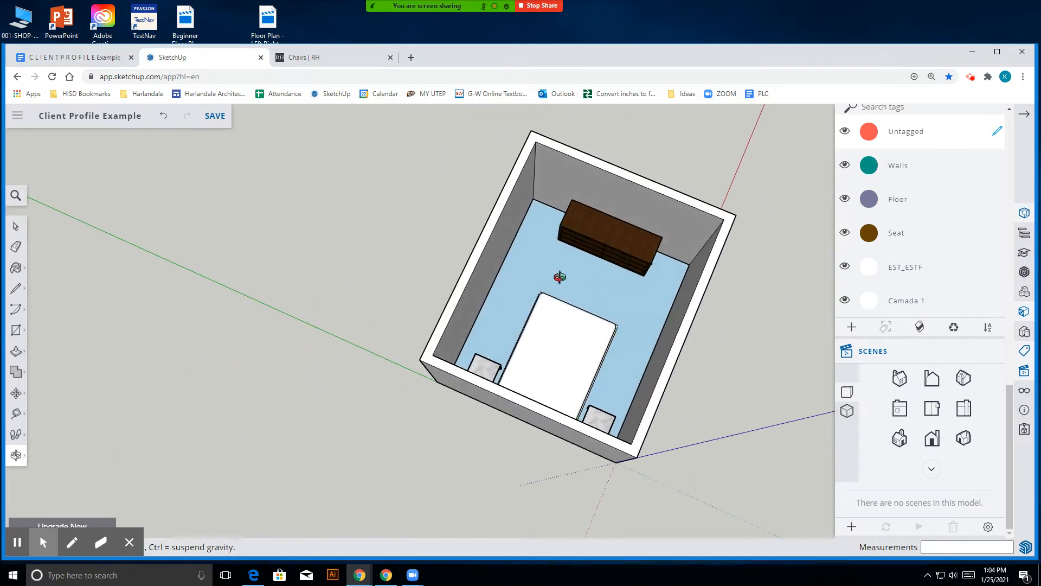
{"action": "scroll", "coordinate": [562, 277], "scroll_direction": "up", "scroll_amount": 3}
{"action": "left_click_drag", "start_coordinate": [507, 302], "coordinate": [590, 219]}
{"action": "scroll", "coordinate": [591, 218], "scroll_direction": "down", "scroll_amount": 3}
{"action": "left_click", "coordinate": [325, 58]}
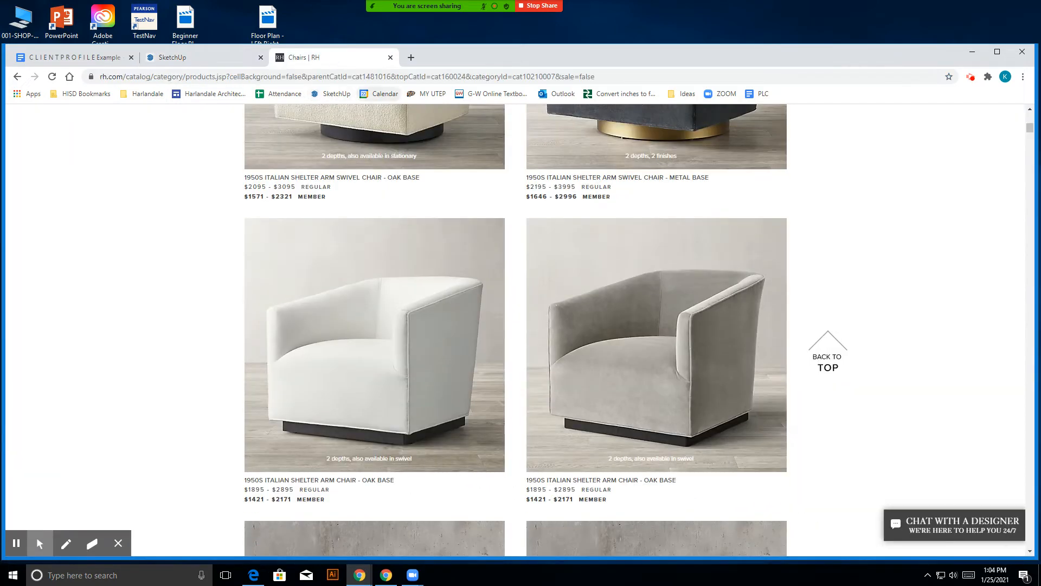
- Browse further through the RH chairs listing and open the product page of the Thaddeus Slope Arm Chair
{"action": "scroll", "coordinate": [525, 364], "scroll_direction": "down", "scroll_amount": 4}
{"action": "scroll", "coordinate": [523, 361], "scroll_direction": "down", "scroll_amount": 14}
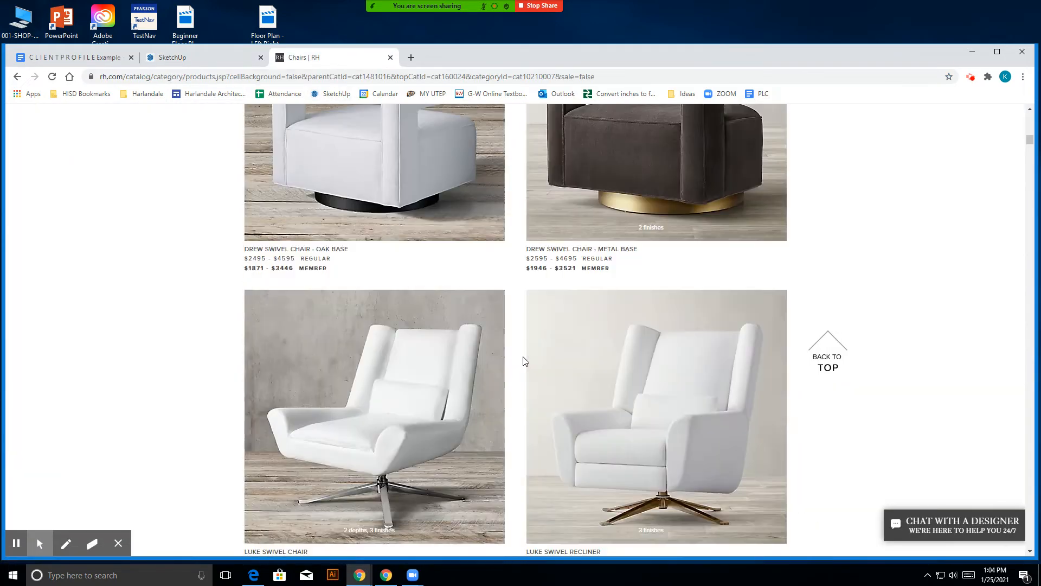
{"action": "scroll", "coordinate": [523, 360], "scroll_direction": "down", "scroll_amount": 13}
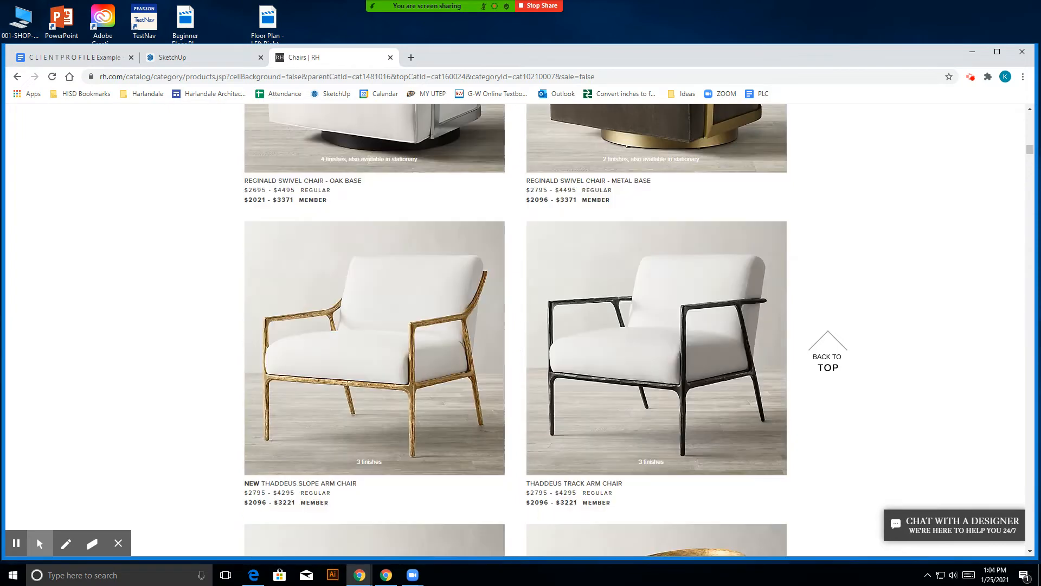
{"action": "scroll", "coordinate": [376, 244], "scroll_direction": "up", "scroll_amount": 3}
{"action": "scroll", "coordinate": [376, 244], "scroll_direction": "down", "scroll_amount": 3}
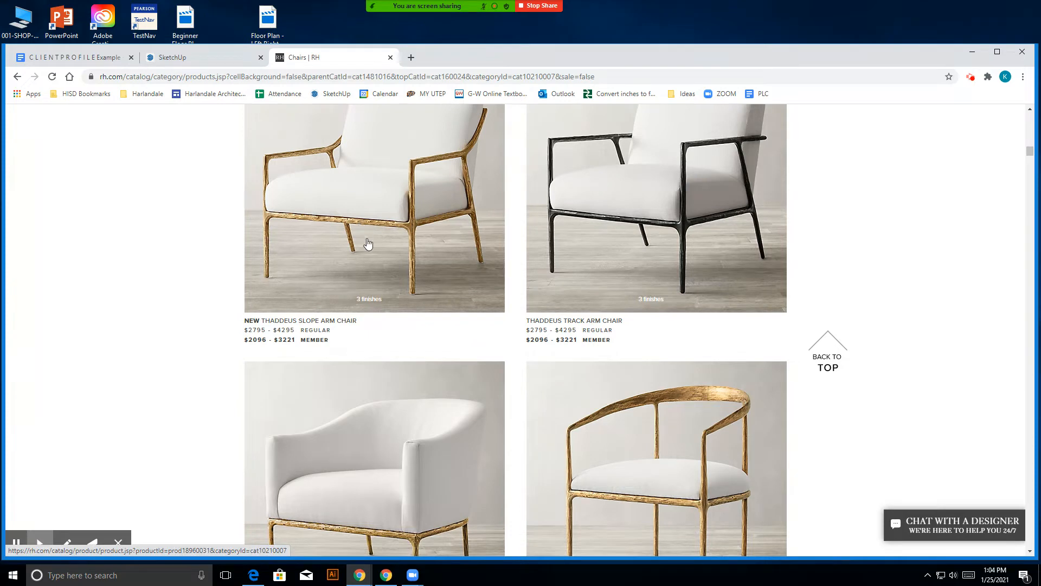
{"action": "scroll", "coordinate": [366, 239], "scroll_direction": "up", "scroll_amount": 4}
{"action": "left_click", "coordinate": [395, 344]}
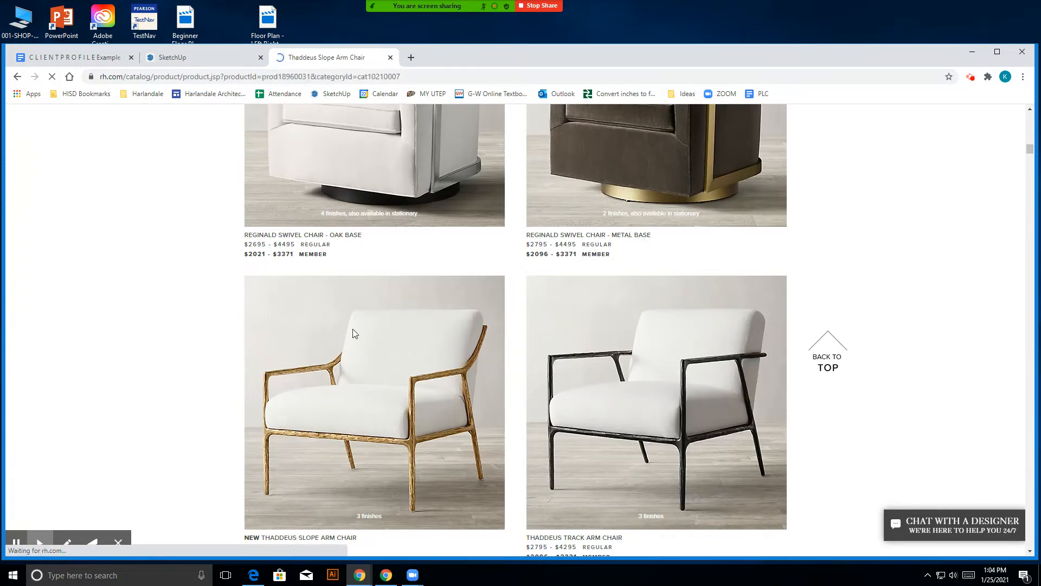
{"action": "scroll", "coordinate": [499, 286], "scroll_direction": "down", "scroll_amount": 1}
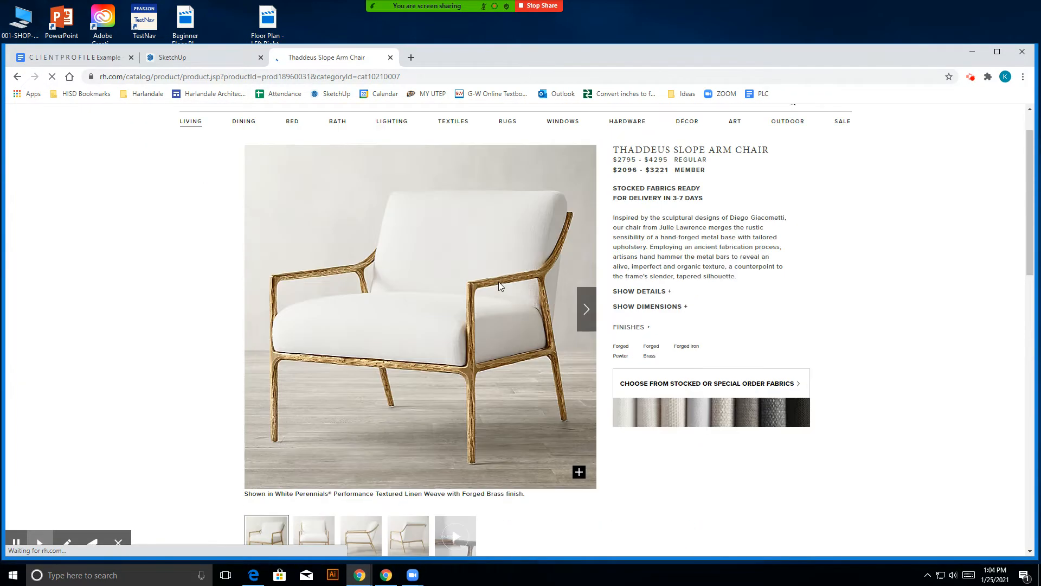
- Copy the chair's product page link and paste it below the nightstand picture at the end of the client profile document
{"action": "left_click", "coordinate": [310, 80]}
{"action": "right_click", "coordinate": [310, 82]}
{"action": "left_click", "coordinate": [343, 142]}
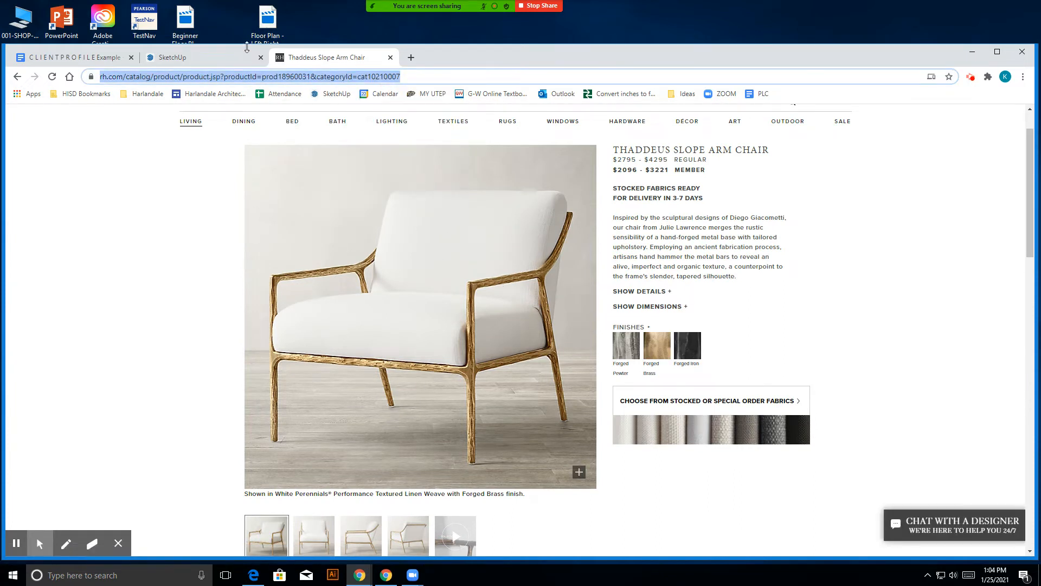
{"action": "left_click", "coordinate": [76, 61]}
{"action": "scroll", "coordinate": [462, 262], "scroll_direction": "down", "scroll_amount": 15}
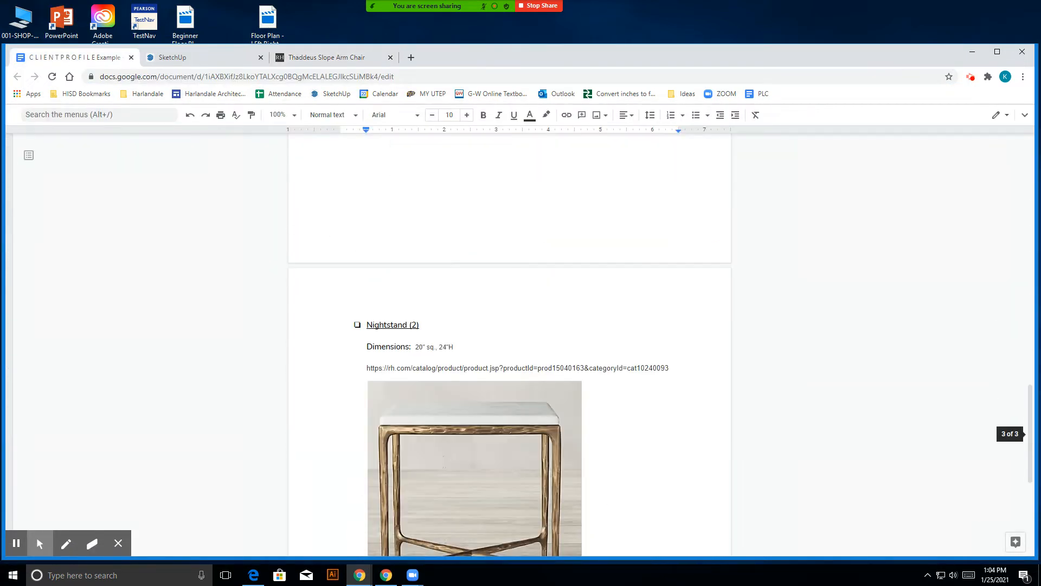
{"action": "left_click", "coordinate": [400, 365]}
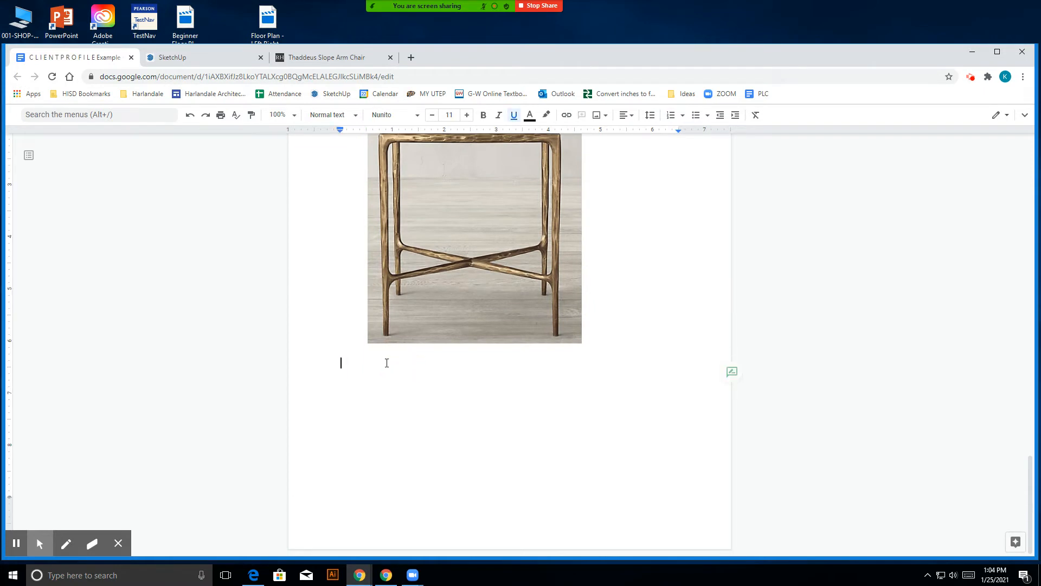
{"action": "right_click", "coordinate": [401, 377]}
{"action": "left_click", "coordinate": [407, 200]}
- Review the "You pick out" list in the client profile and return to the chair's RH product page to look it over
{"action": "scroll", "coordinate": [467, 379], "scroll_direction": "up", "scroll_amount": 8}
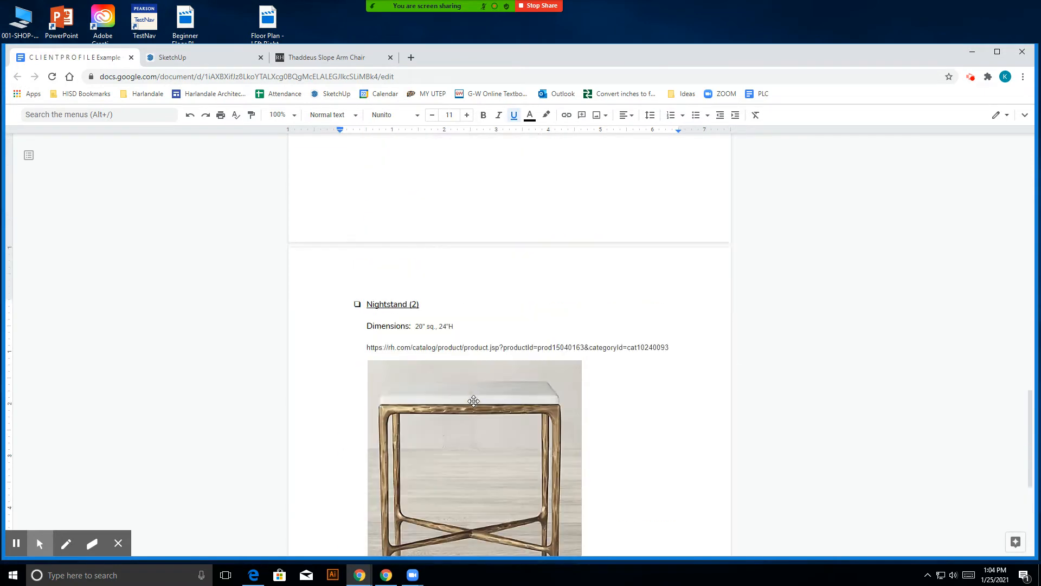
{"action": "scroll", "coordinate": [468, 398], "scroll_direction": "up", "scroll_amount": 12}
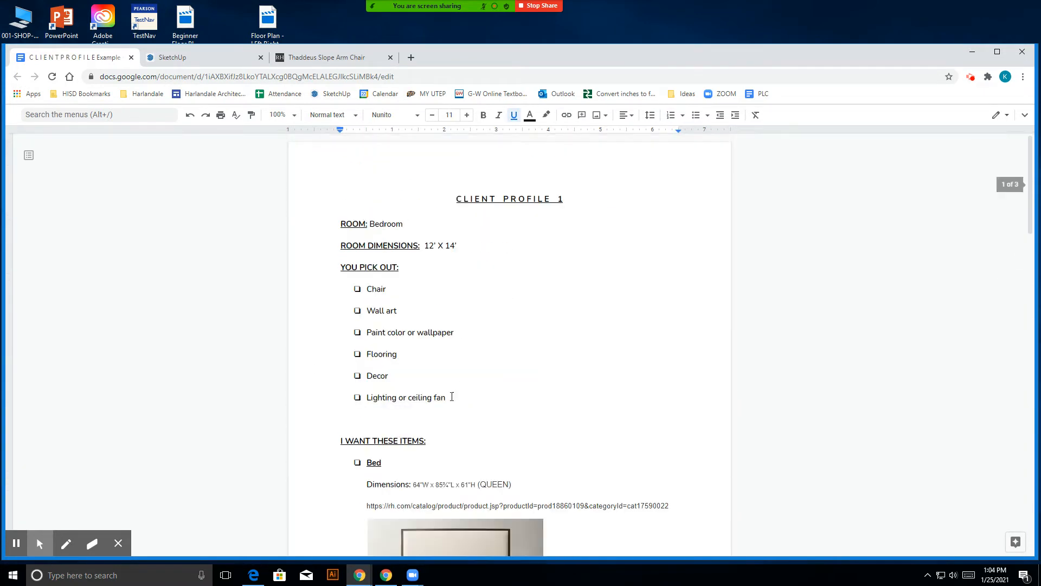
{"action": "left_click", "coordinate": [326, 58]}
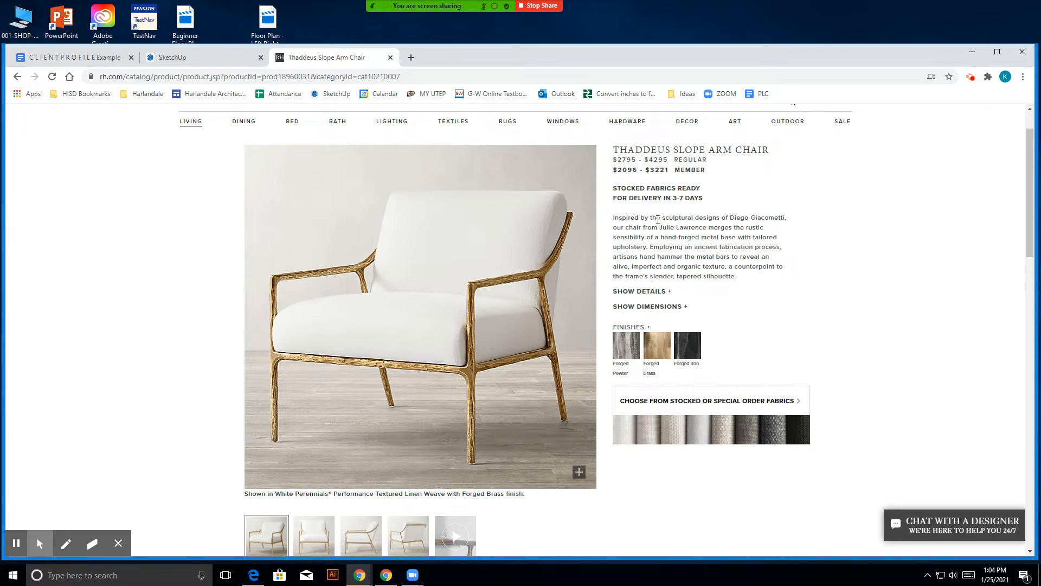
{"action": "scroll", "coordinate": [746, 301], "scroll_direction": "up", "scroll_amount": 1}
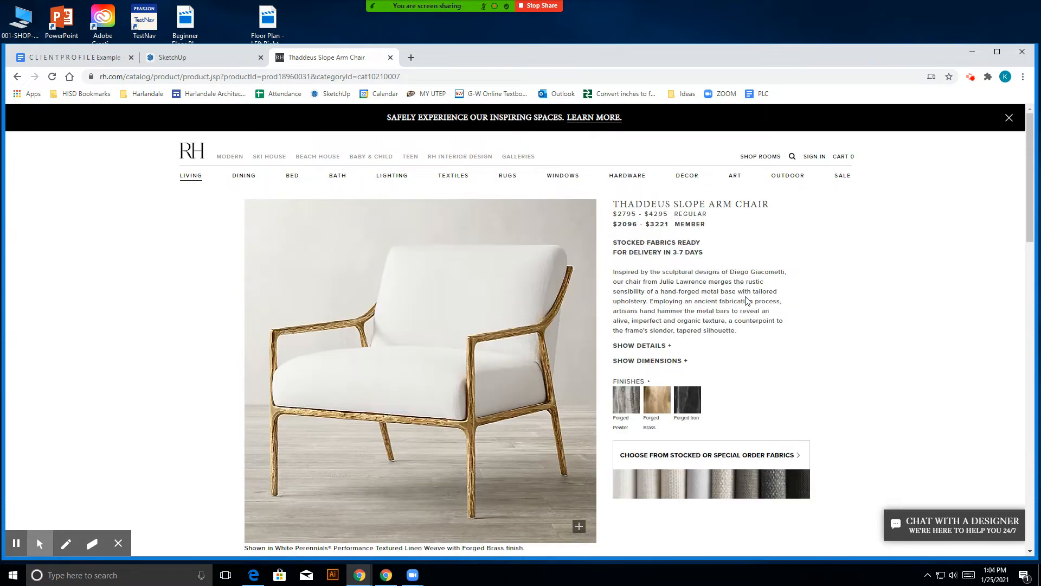
{"action": "scroll", "coordinate": [746, 301], "scroll_direction": "down", "scroll_amount": 6}
{"action": "scroll", "coordinate": [745, 301], "scroll_direction": "up", "scroll_amount": 6}
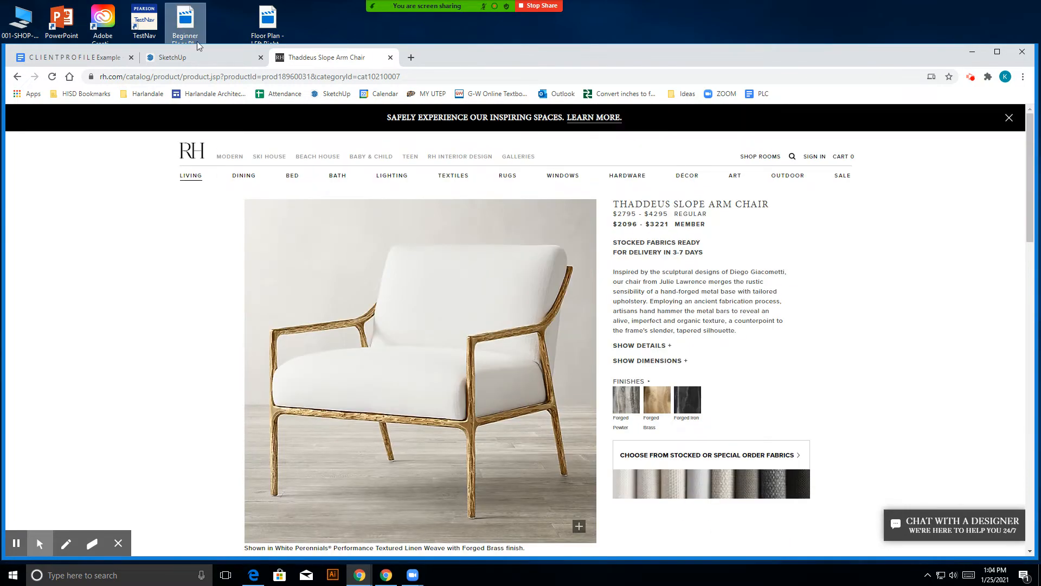
- Switch to SketchUp, examine the whole bedroom for a chair location, and open 3D Warehouse
{"action": "left_click", "coordinate": [216, 58]}
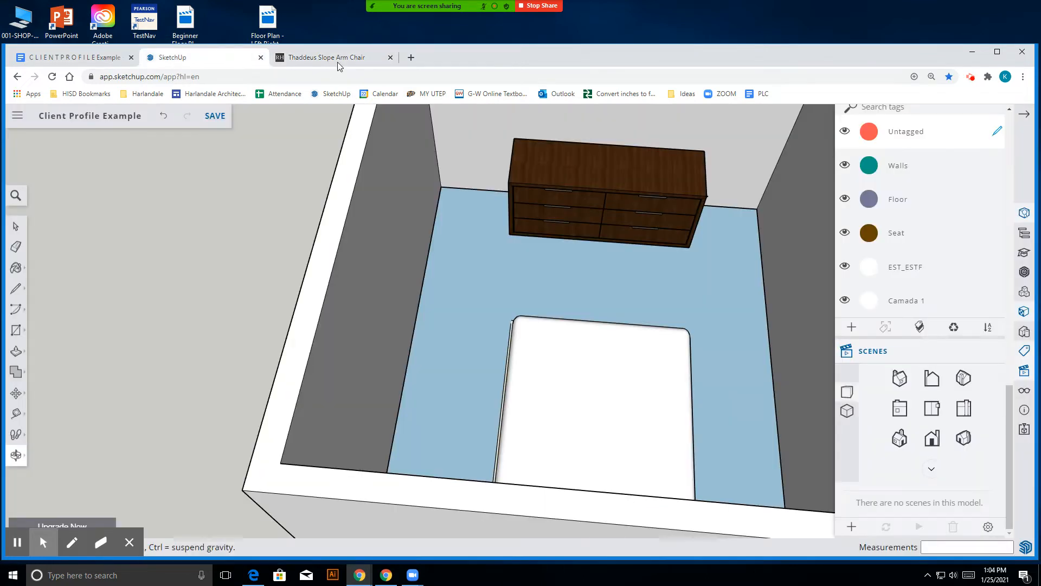
{"action": "scroll", "coordinate": [77, 223], "scroll_direction": "up", "scroll_amount": 2}
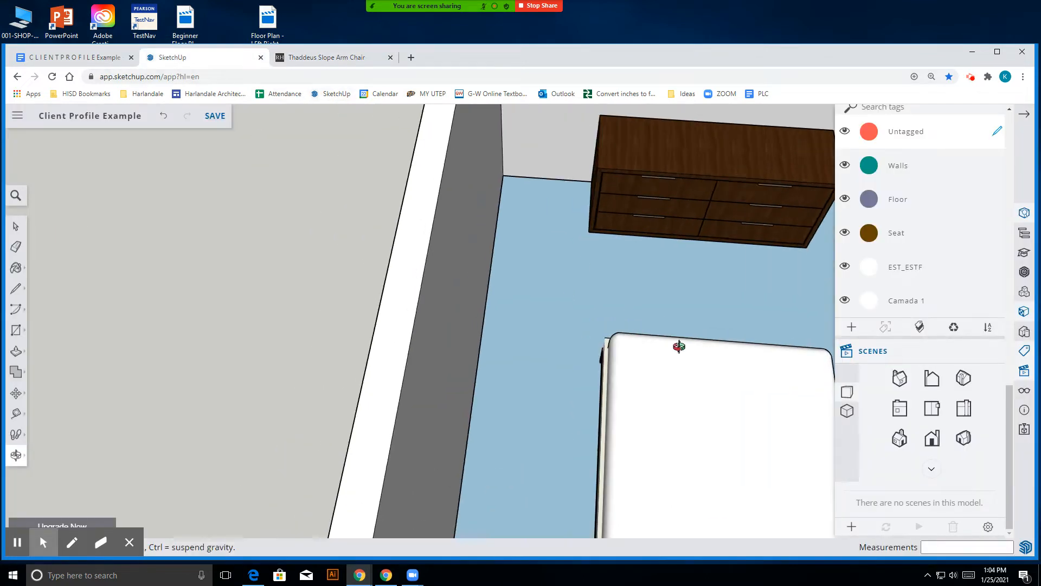
{"action": "scroll", "coordinate": [471, 325], "scroll_direction": "down", "scroll_amount": 5}
{"action": "left_click_drag", "start_coordinate": [568, 300], "coordinate": [627, 338]}
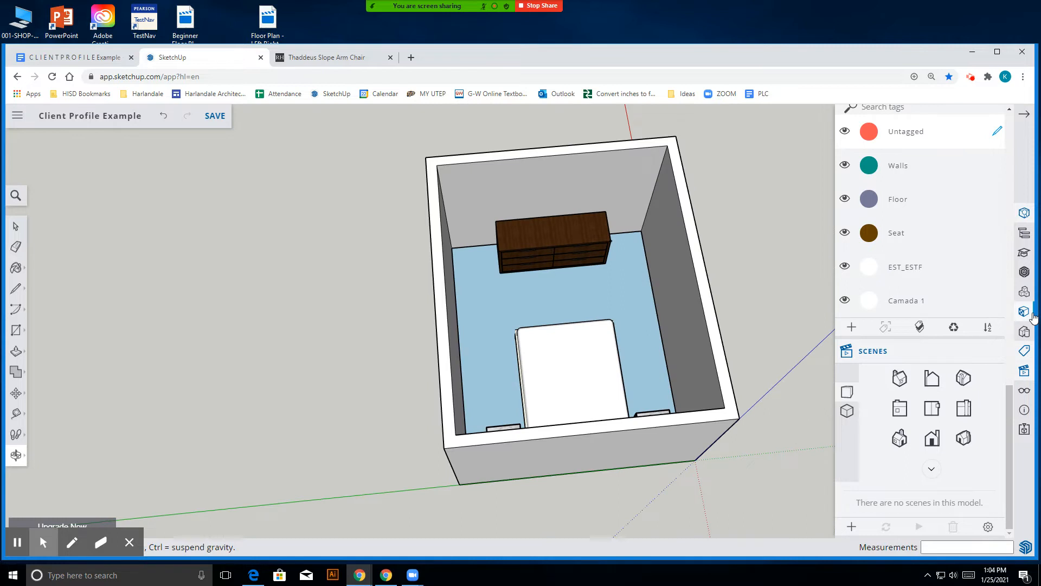
{"action": "left_click", "coordinate": [1025, 291]}
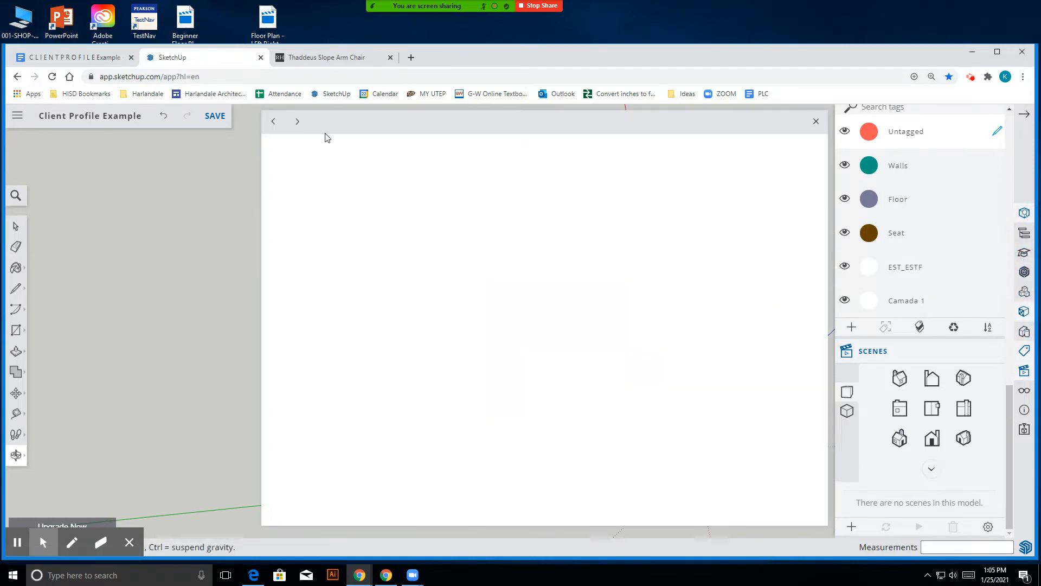
- Copy the word THADDEUS from the chair's title on the RH page and search 3D Warehouse for it
{"action": "left_click", "coordinate": [318, 57]}
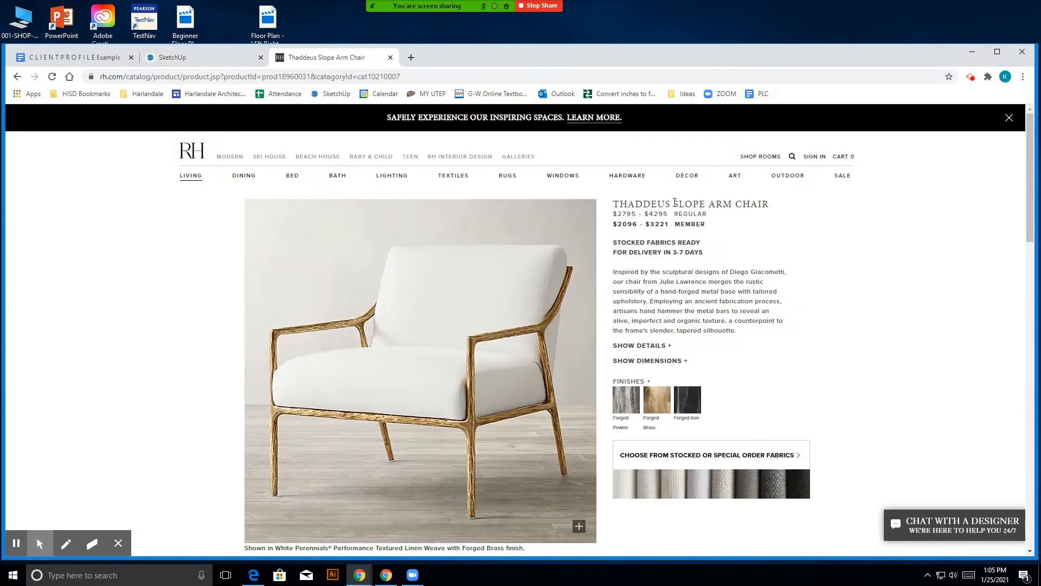
{"action": "left_click_drag", "start_coordinate": [671, 204], "coordinate": [614, 204]}
{"action": "right_click", "coordinate": [615, 202]}
{"action": "left_click", "coordinate": [630, 209]}
{"action": "left_click", "coordinate": [225, 54]}
{"action": "right_click", "coordinate": [480, 157]}
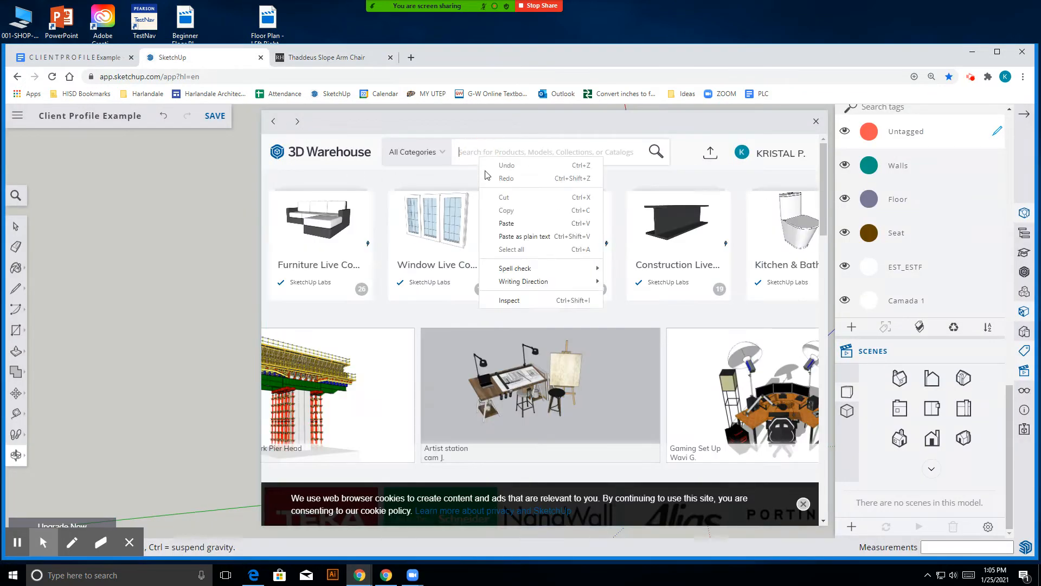
{"action": "left_click", "coordinate": [502, 224]}
{"action": "key", "text": "Return"}
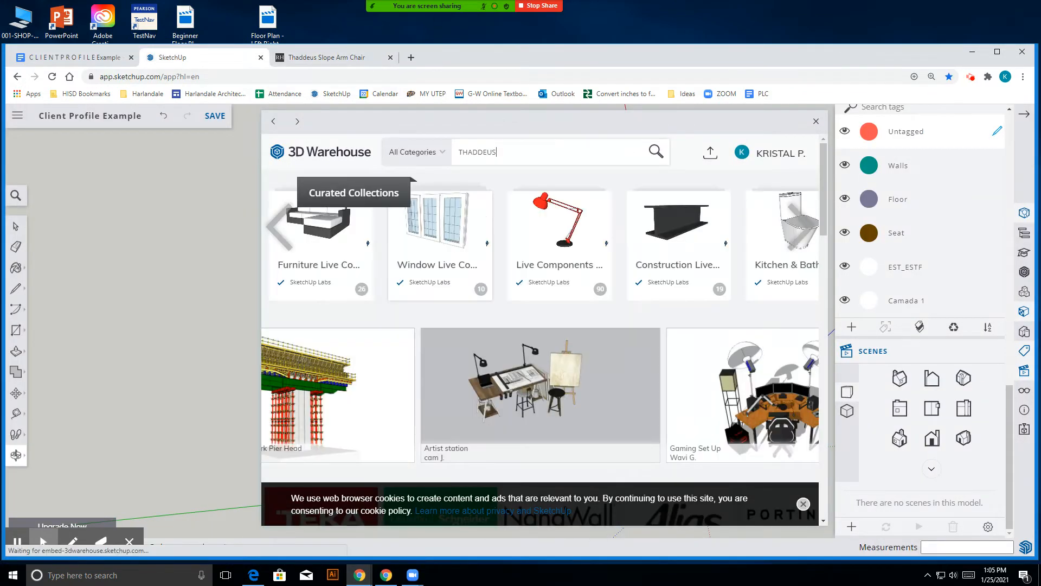
- Show the model results for THADDEUS and look through them for a matching armchair
{"action": "left_click", "coordinate": [389, 3]}
{"action": "left_click", "coordinate": [544, 214]}
{"action": "scroll", "coordinate": [629, 282], "scroll_direction": "down", "scroll_amount": 5}
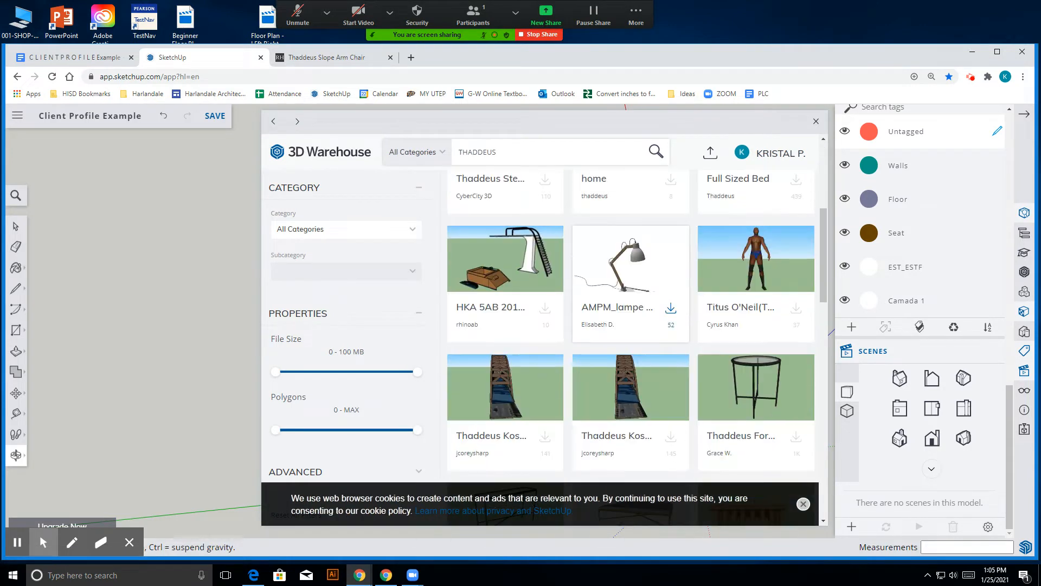
{"action": "scroll", "coordinate": [630, 282], "scroll_direction": "down", "scroll_amount": 12}
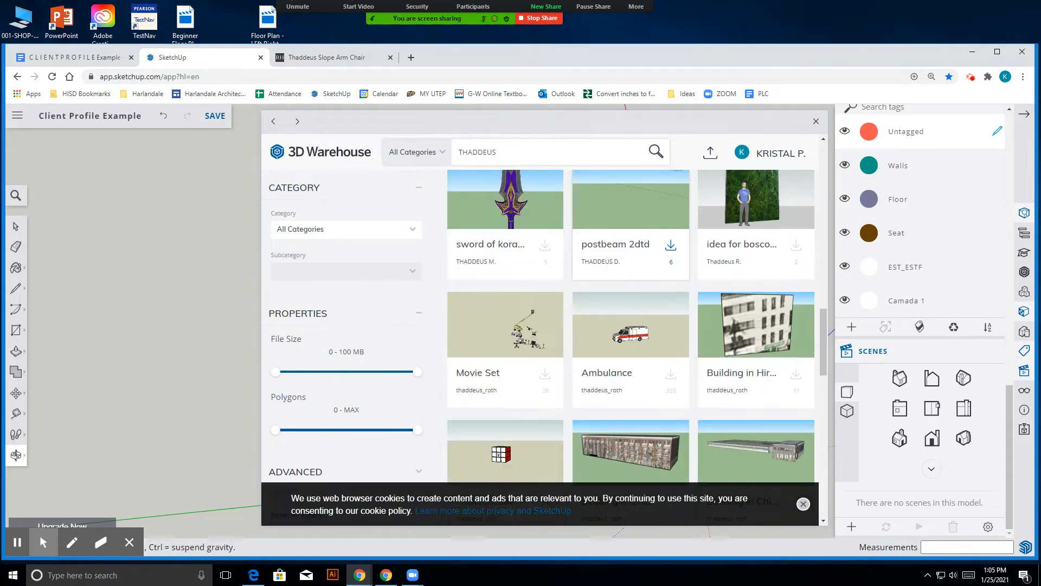
{"action": "scroll", "coordinate": [629, 255], "scroll_direction": "down", "scroll_amount": 10}
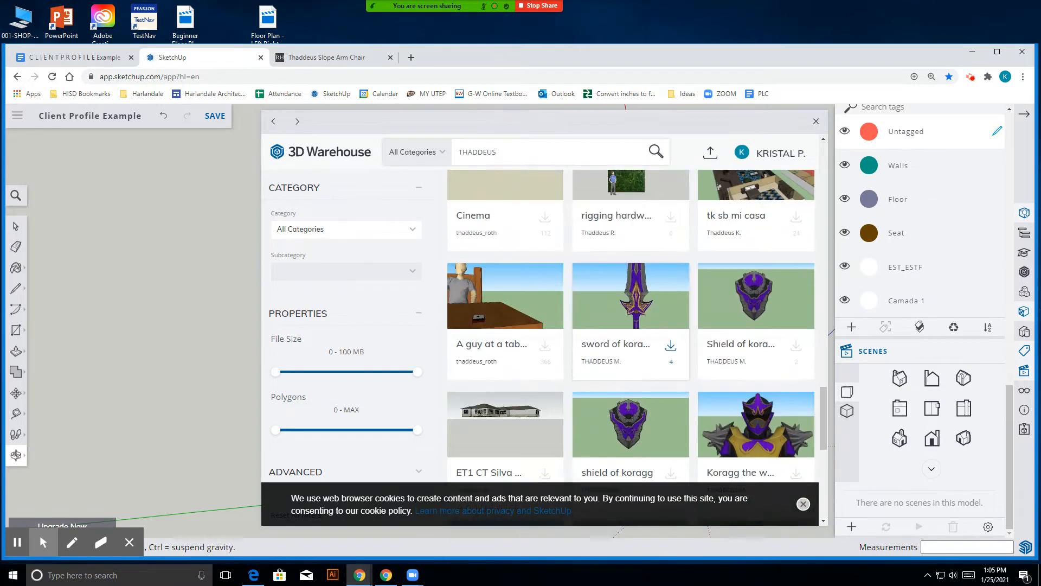
{"action": "scroll", "coordinate": [629, 271], "scroll_direction": "down", "scroll_amount": 4}
{"action": "scroll", "coordinate": [683, 326], "scroll_direction": "up", "scroll_amount": 14}
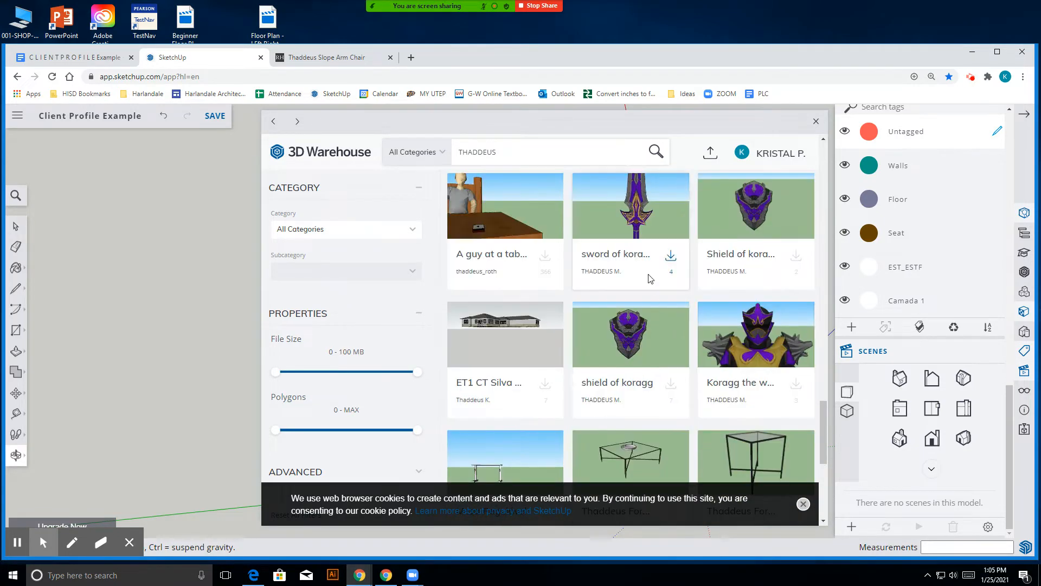
- Search 3D Warehouse for "restoration hardware chair"
{"action": "left_click", "coordinate": [451, 153]}
{"action": "type", "text": "restoration hardware chair"}
{"action": "key", "text": "Return"}
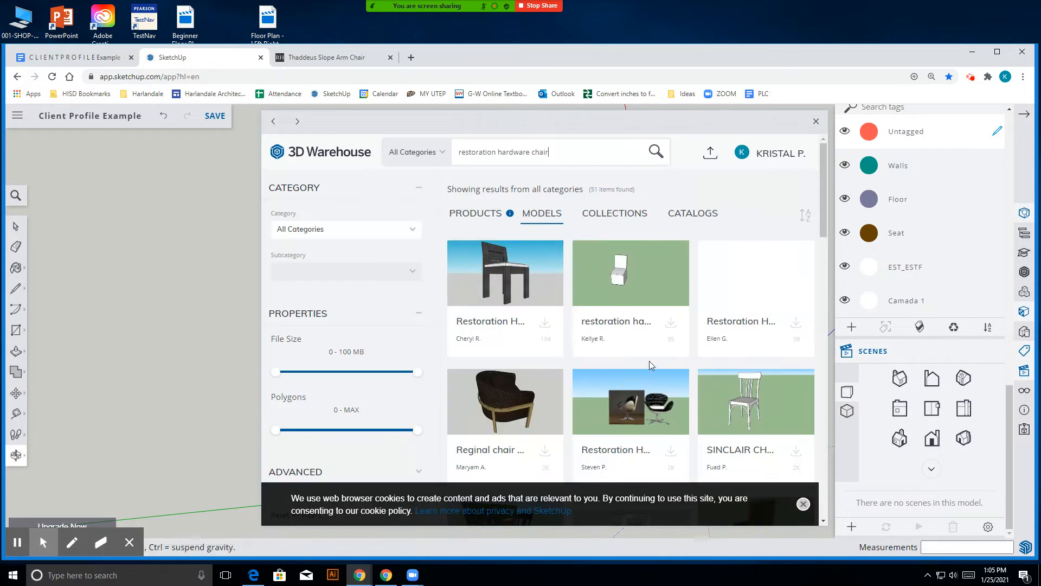
- Look through the Restoration Hardware chair models for an armchair resembling the Thaddeus Slope Arm Chair
{"action": "scroll", "coordinate": [631, 326], "scroll_direction": "down", "scroll_amount": 4}
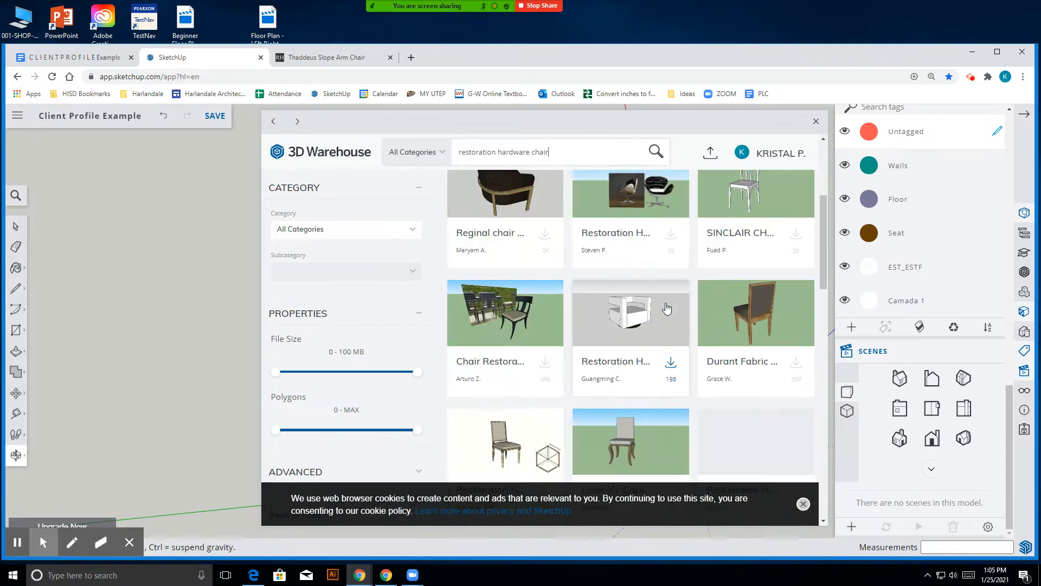
{"action": "scroll", "coordinate": [631, 325], "scroll_direction": "down", "scroll_amount": 3}
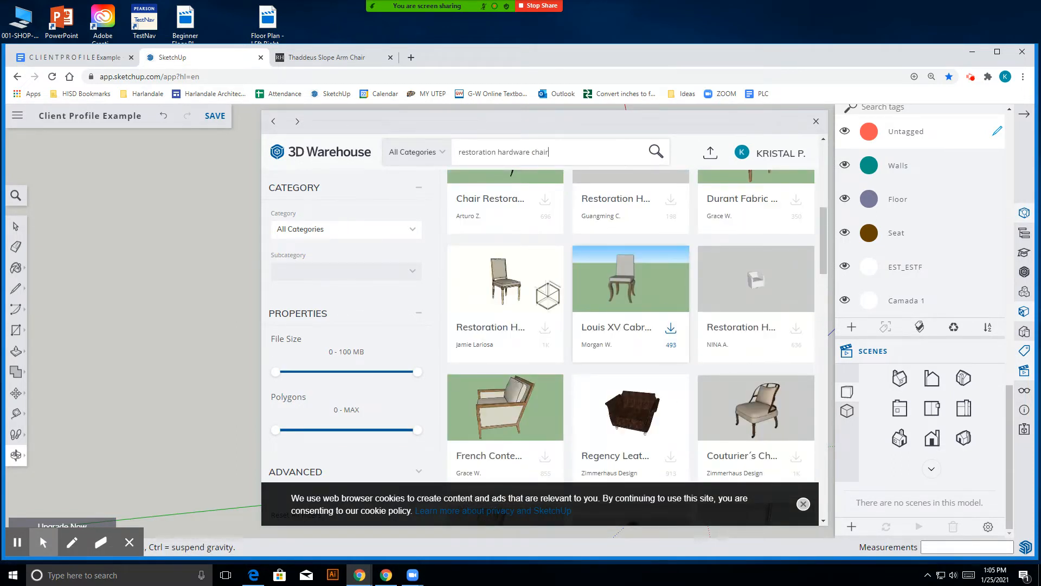
{"action": "scroll", "coordinate": [631, 326], "scroll_direction": "down", "scroll_amount": 7}
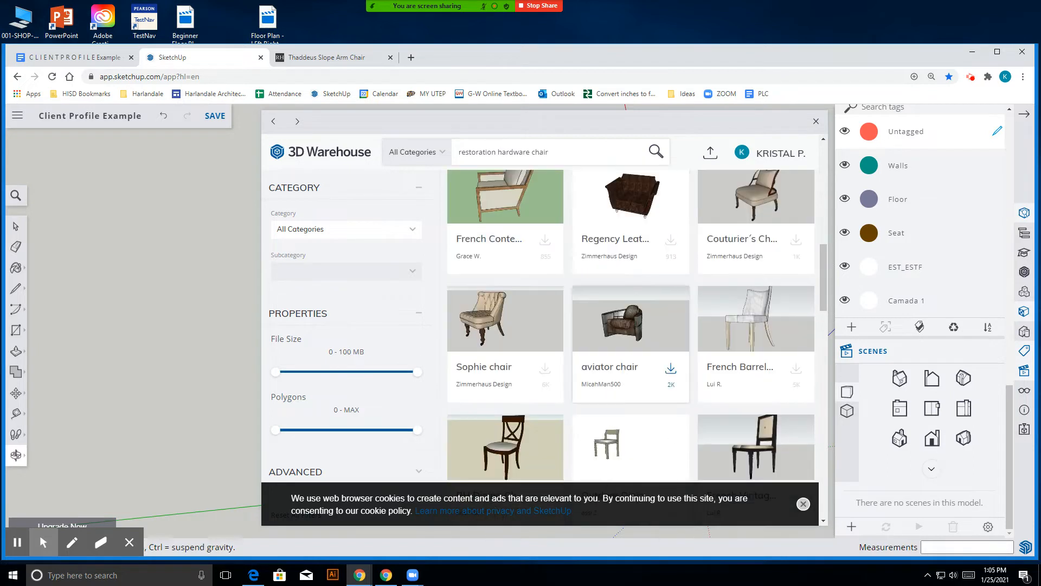
{"action": "scroll", "coordinate": [631, 325], "scroll_direction": "down", "scroll_amount": 3}
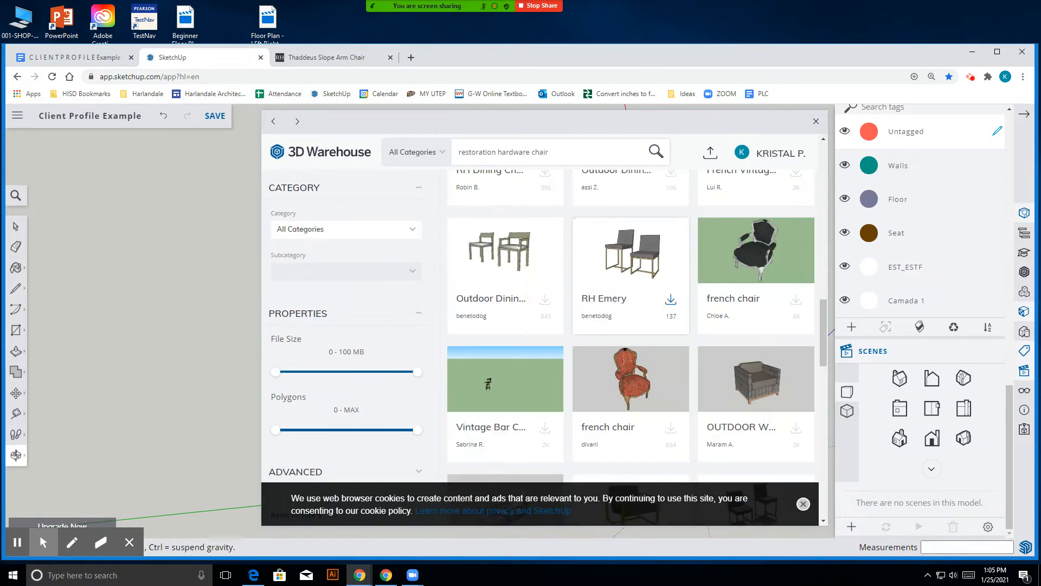
{"action": "scroll", "coordinate": [631, 326], "scroll_direction": "down", "scroll_amount": 3}
{"action": "scroll", "coordinate": [631, 325], "scroll_direction": "down", "scroll_amount": 8}
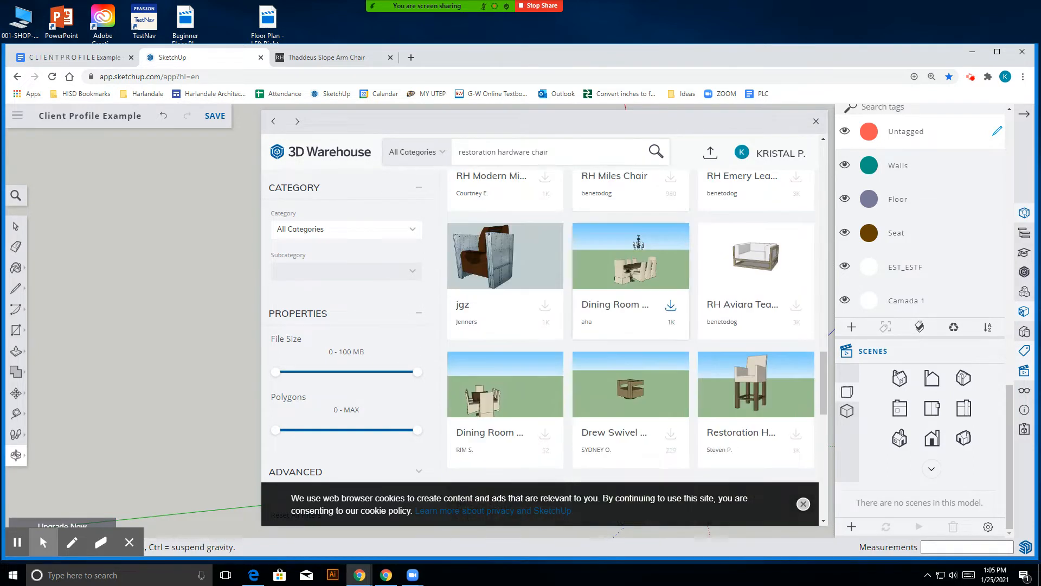
{"action": "scroll", "coordinate": [631, 353], "scroll_direction": "down", "scroll_amount": 9}
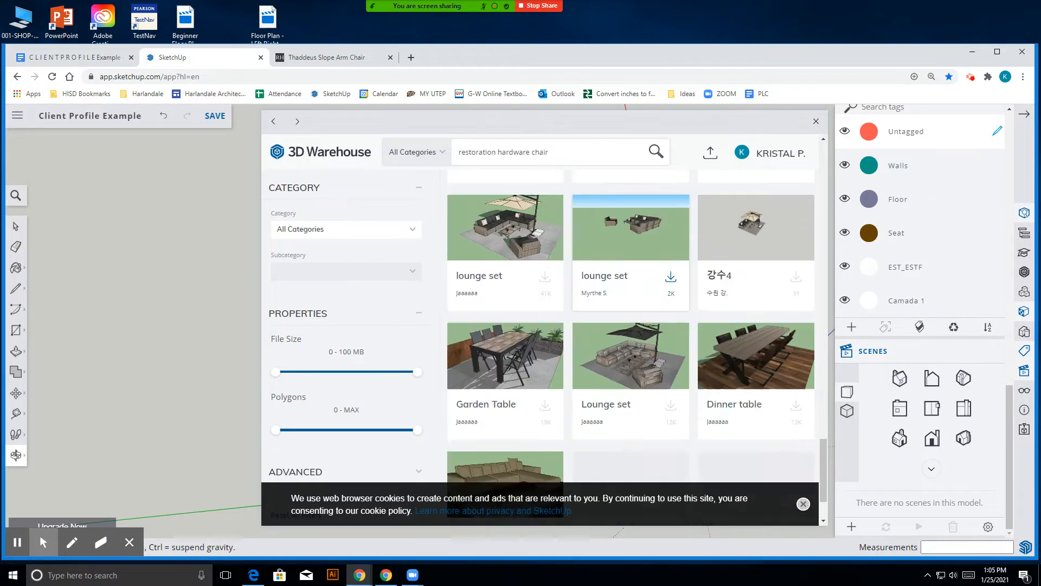
{"action": "scroll", "coordinate": [631, 353], "scroll_direction": "up", "scroll_amount": 3}
{"action": "scroll", "coordinate": [631, 347], "scroll_direction": "up", "scroll_amount": 15}
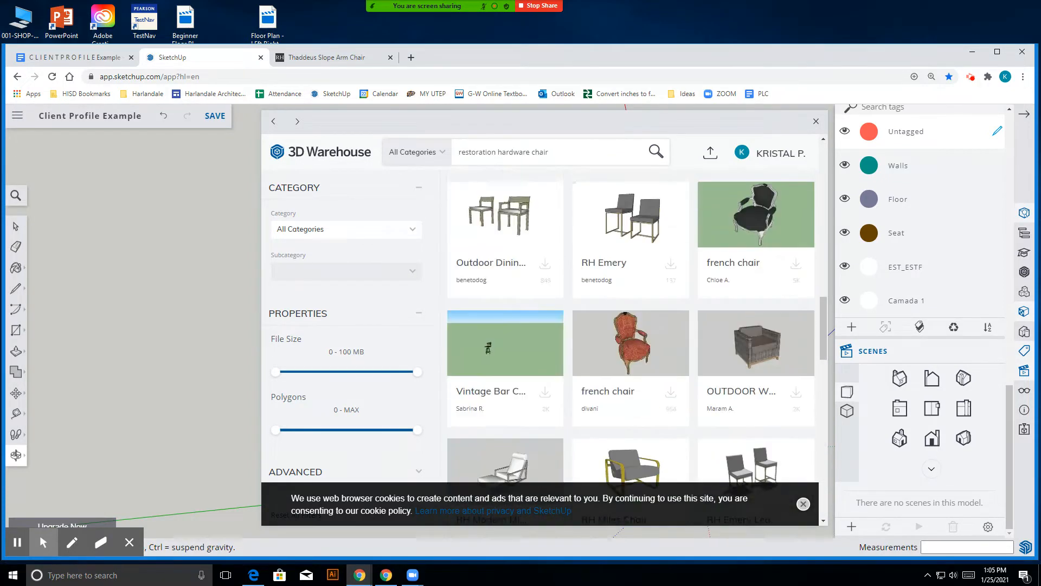
{"action": "scroll", "coordinate": [631, 304], "scroll_direction": "up", "scroll_amount": 1}
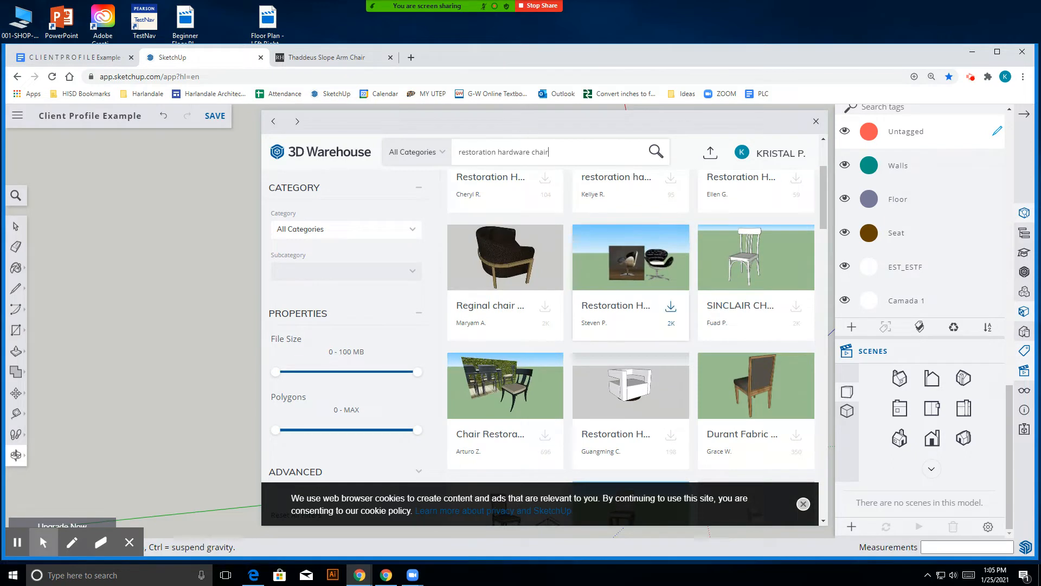
{"action": "scroll", "coordinate": [630, 304], "scroll_direction": "up", "scroll_amount": 3}
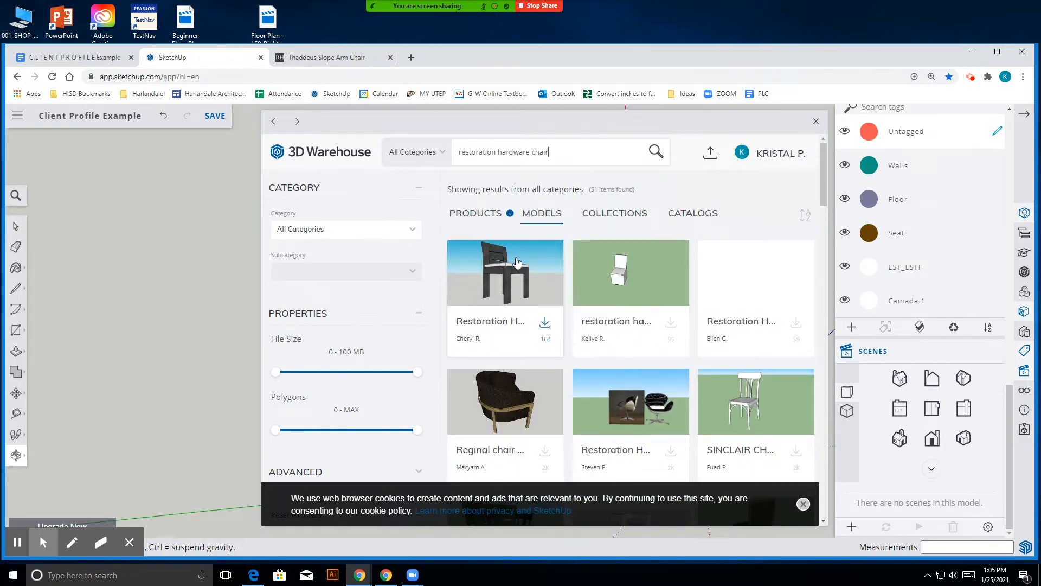
- Replace the 3D Warehouse query and search for "chair"
{"action": "left_click_drag", "start_coordinate": [569, 152], "coordinate": [425, 156]}
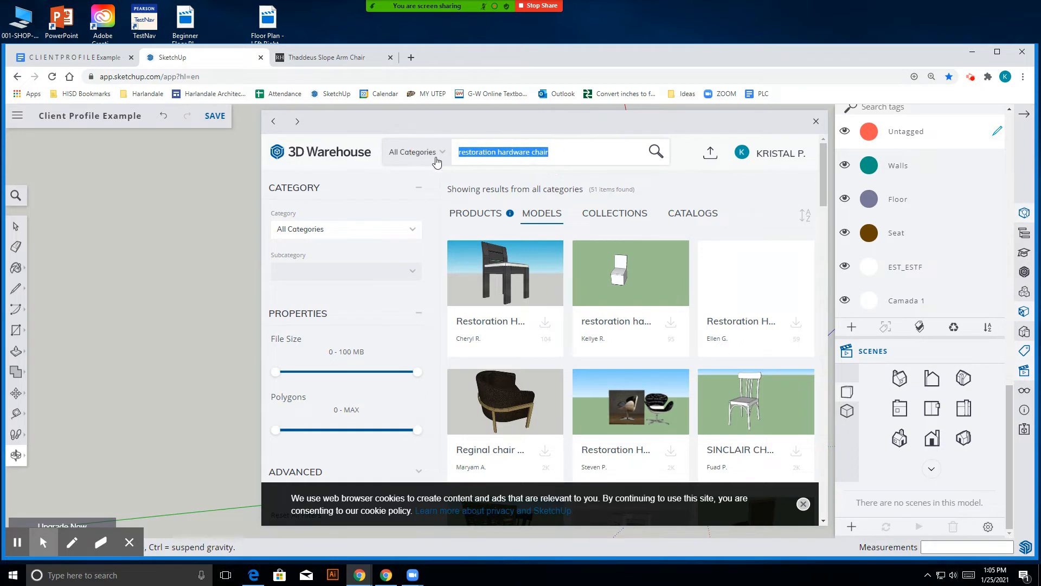
{"action": "type", "text": "shair"}
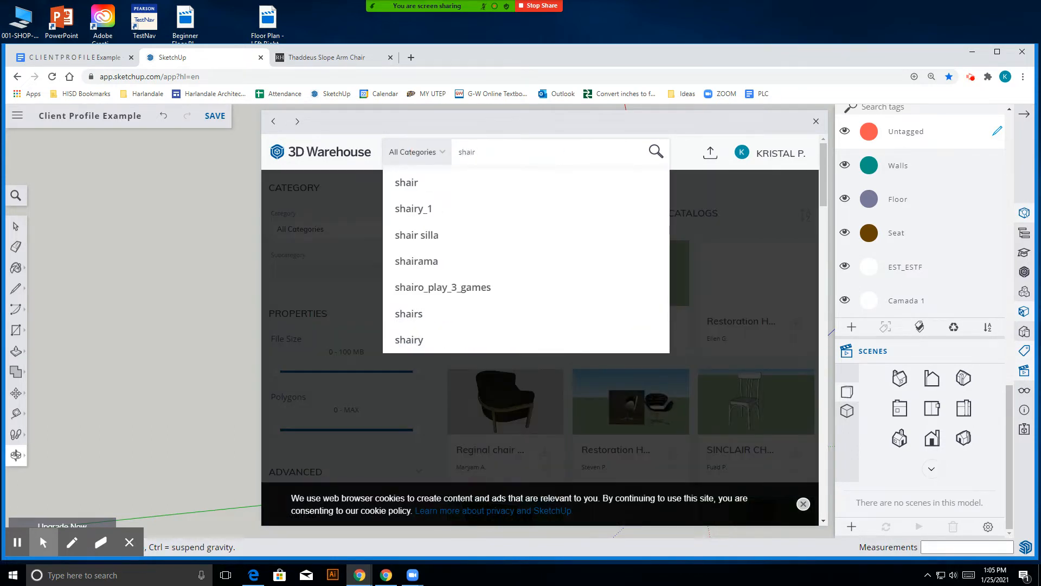
{"action": "key", "text": "BackSpace"}
{"action": "key", "text": "BackSpace"}
{"action": "type", "text": "chair"}
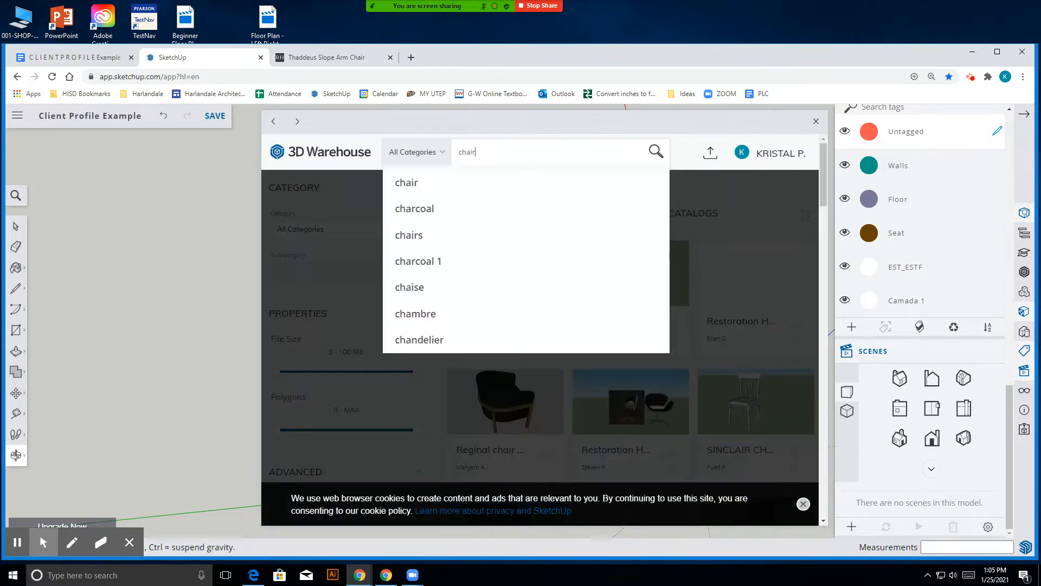
{"action": "key", "text": "Return"}
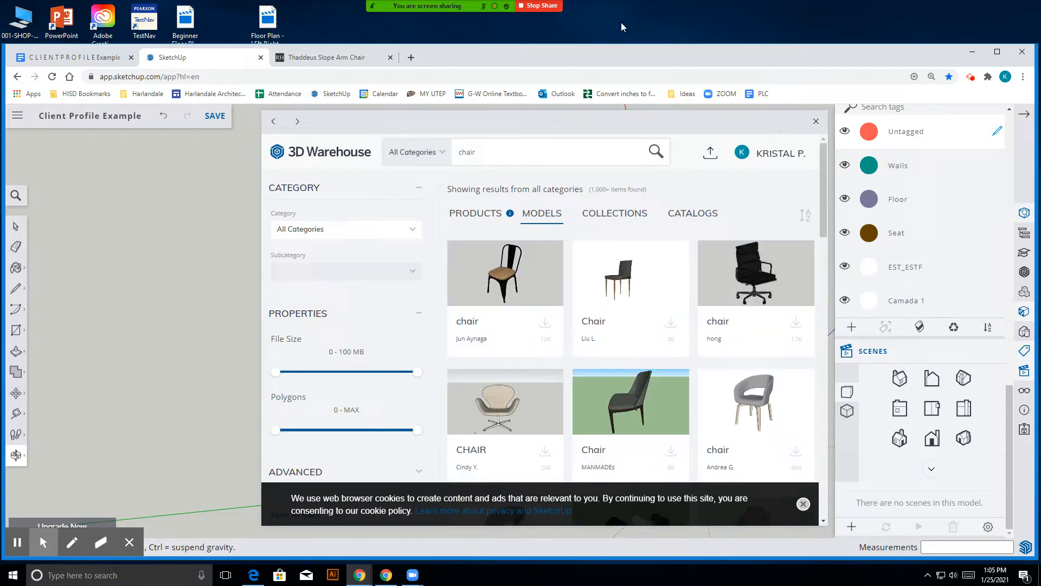
- Look through the general chair models in 3D Warehouse for an armchair resembling the Thaddeus Slope Arm Chair
{"action": "scroll", "coordinate": [568, 319], "scroll_direction": "down", "scroll_amount": 4}
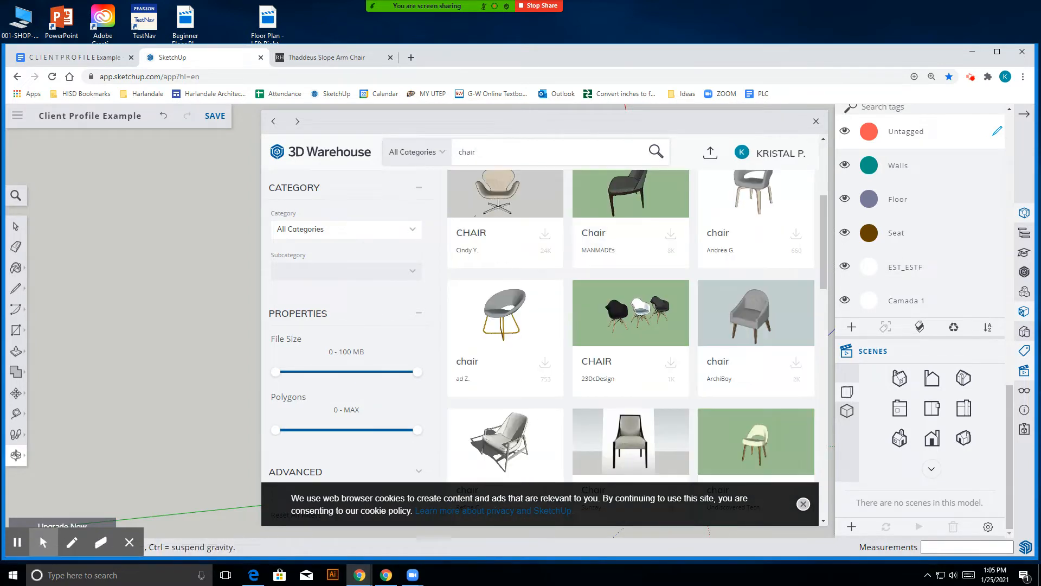
{"action": "scroll", "coordinate": [632, 326], "scroll_direction": "down", "scroll_amount": 2}
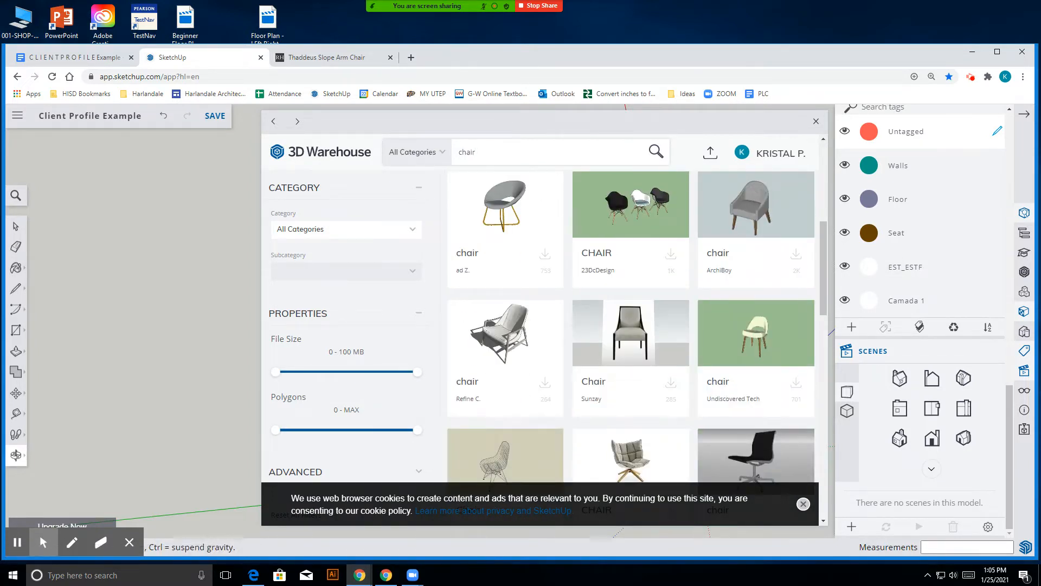
{"action": "scroll", "coordinate": [631, 326], "scroll_direction": "down", "scroll_amount": 5}
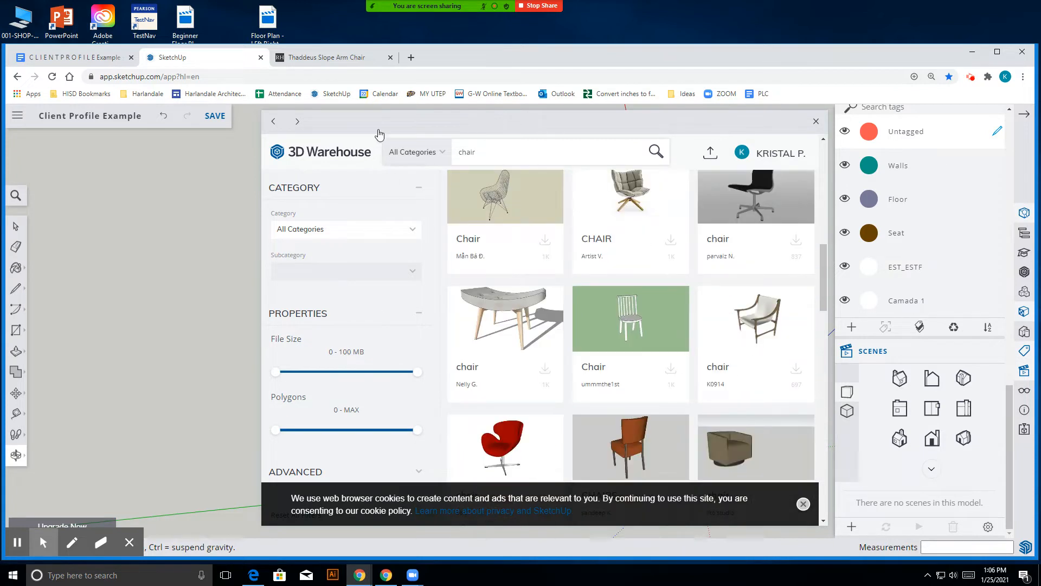
{"action": "left_click", "coordinate": [365, 57]}
{"action": "left_click", "coordinate": [238, 58]}
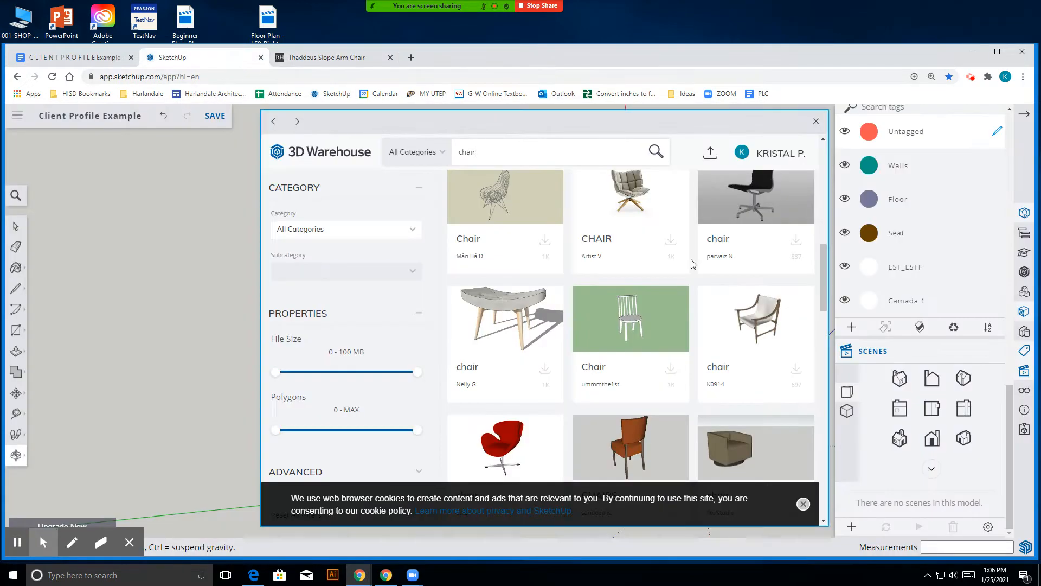
{"action": "scroll", "coordinate": [631, 325], "scroll_direction": "down", "scroll_amount": 6}
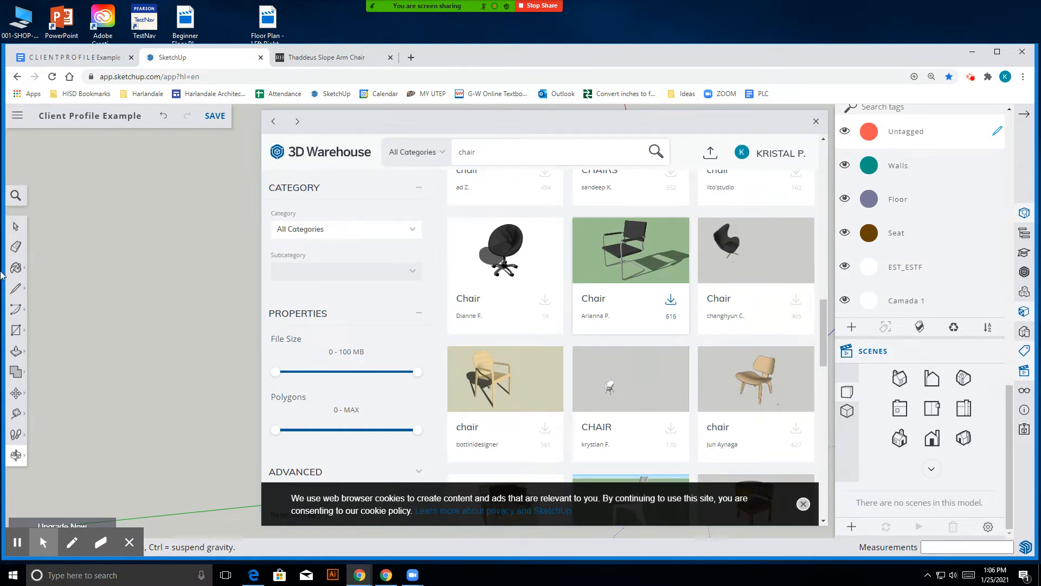
{"action": "left_click", "coordinate": [327, 12]}
{"action": "left_click", "coordinate": [418, 146]}
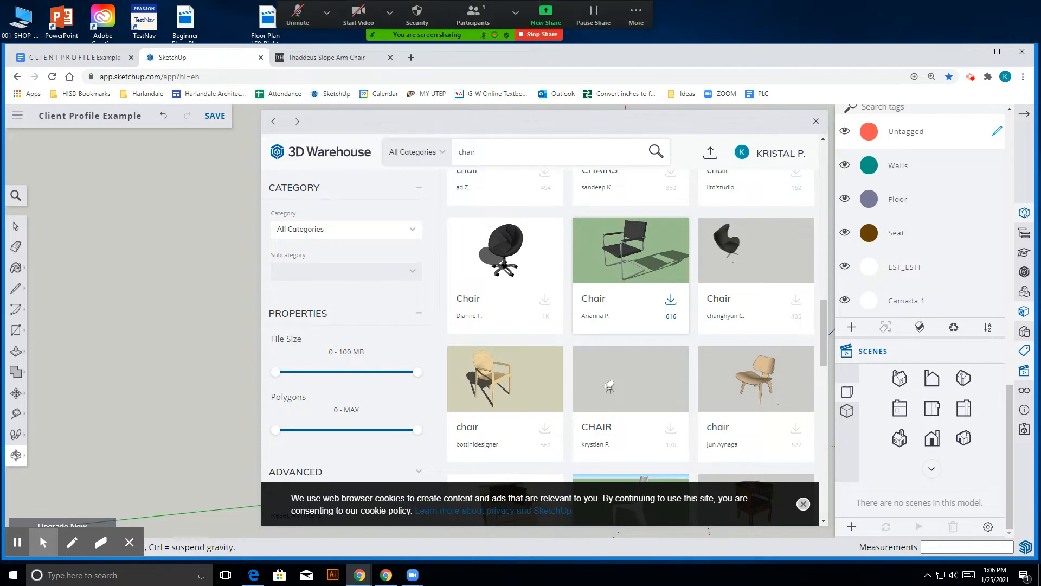
{"action": "scroll", "coordinate": [597, 286], "scroll_direction": "down", "scroll_amount": 6}
{"action": "scroll", "coordinate": [589, 286], "scroll_direction": "down", "scroll_amount": 6}
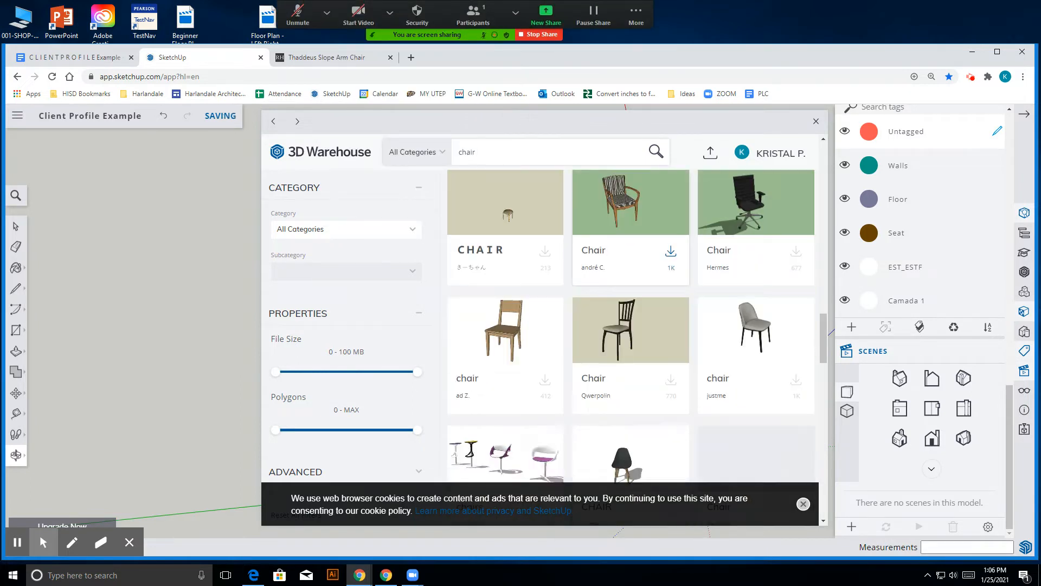
{"action": "scroll", "coordinate": [631, 325], "scroll_direction": "down", "scroll_amount": 3}
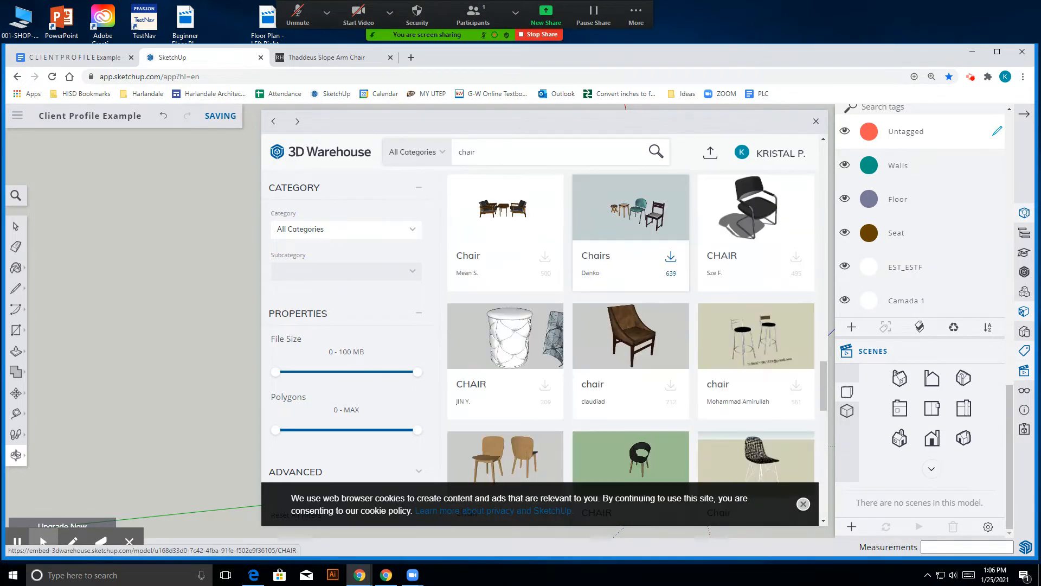
{"action": "scroll", "coordinate": [631, 325], "scroll_direction": "down", "scroll_amount": 3}
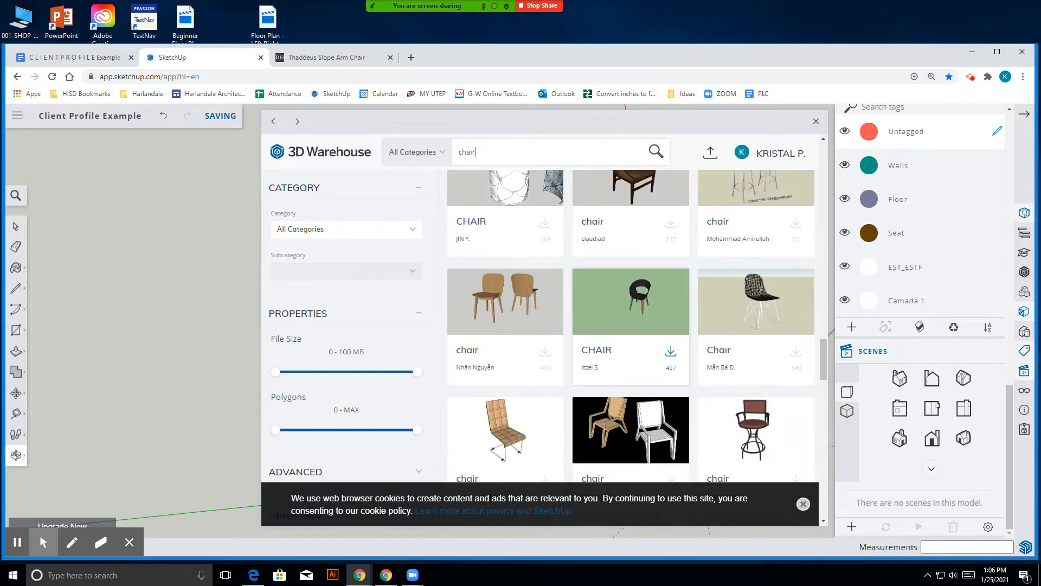
{"action": "scroll", "coordinate": [631, 325], "scroll_direction": "down", "scroll_amount": 1}
{"action": "scroll", "coordinate": [631, 326], "scroll_direction": "down", "scroll_amount": 6}
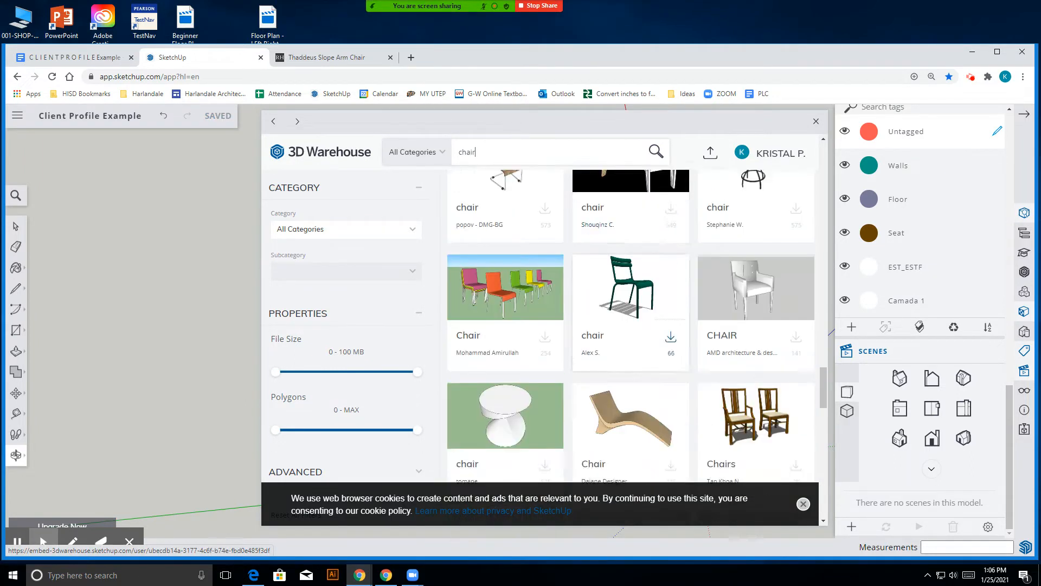
{"action": "scroll", "coordinate": [631, 325], "scroll_direction": "down", "scroll_amount": 8}
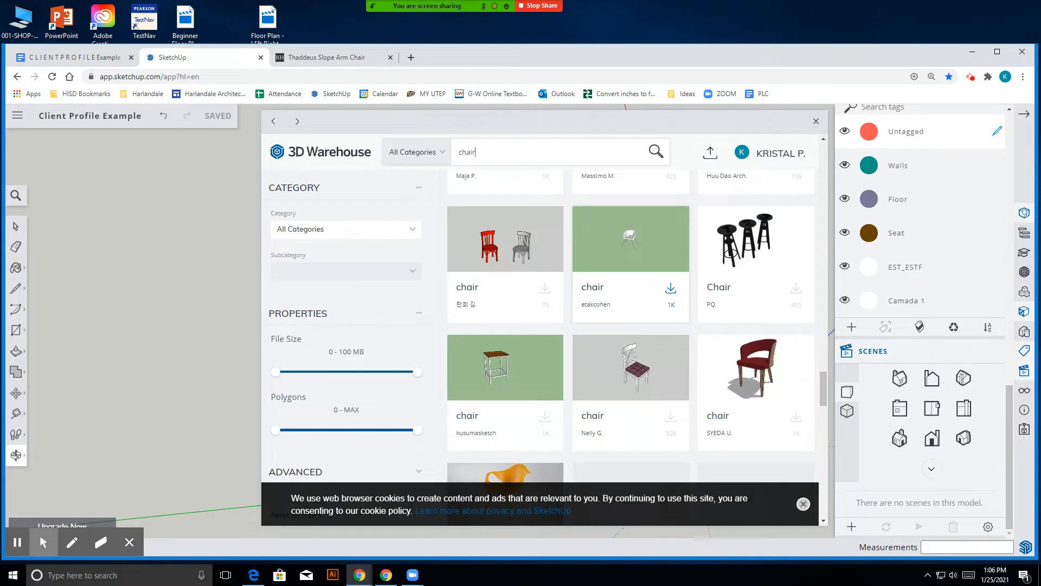
{"action": "scroll", "coordinate": [631, 234], "scroll_direction": "down", "scroll_amount": 7}
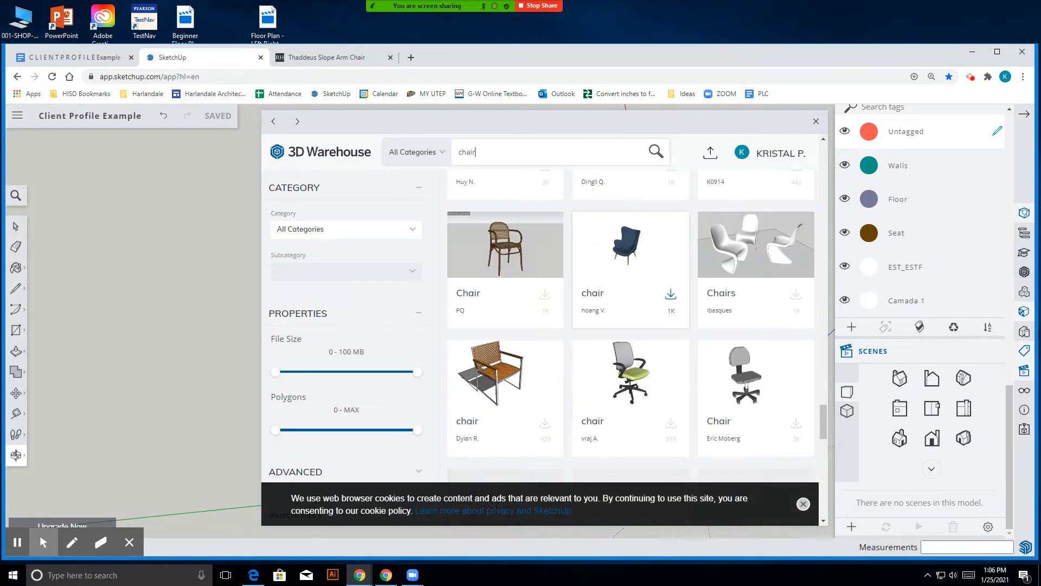
{"action": "scroll", "coordinate": [604, 291], "scroll_direction": "down", "scroll_amount": 2}
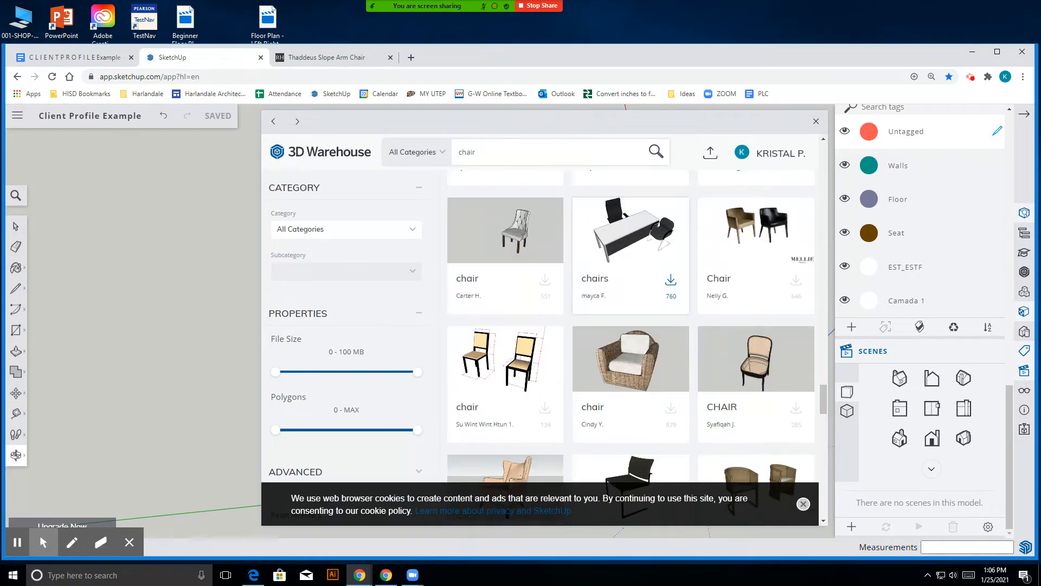
{"action": "scroll", "coordinate": [605, 290], "scroll_direction": "down", "scroll_amount": 2}
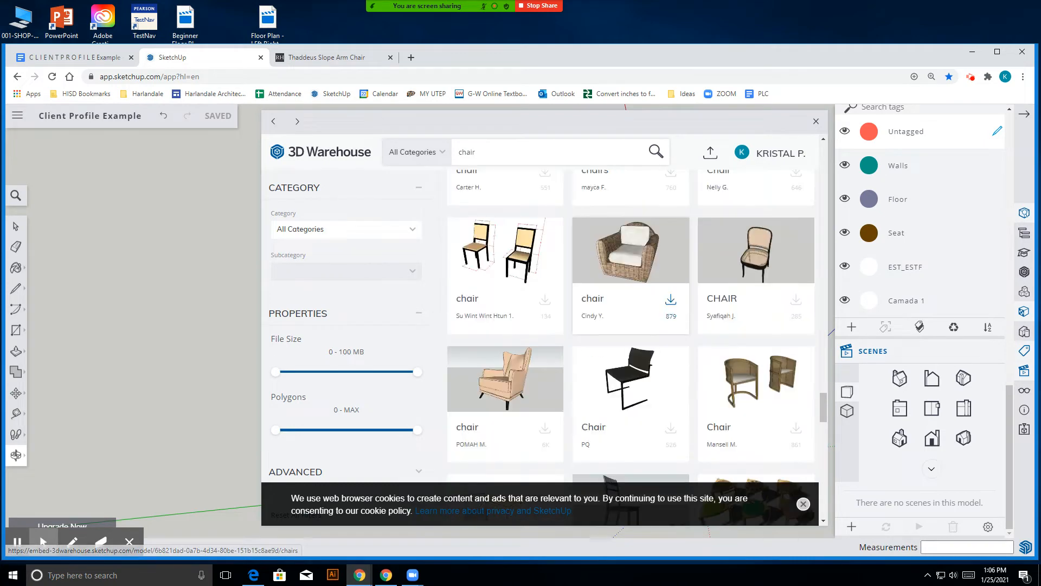
{"action": "scroll", "coordinate": [605, 291], "scroll_direction": "down", "scroll_amount": 4}
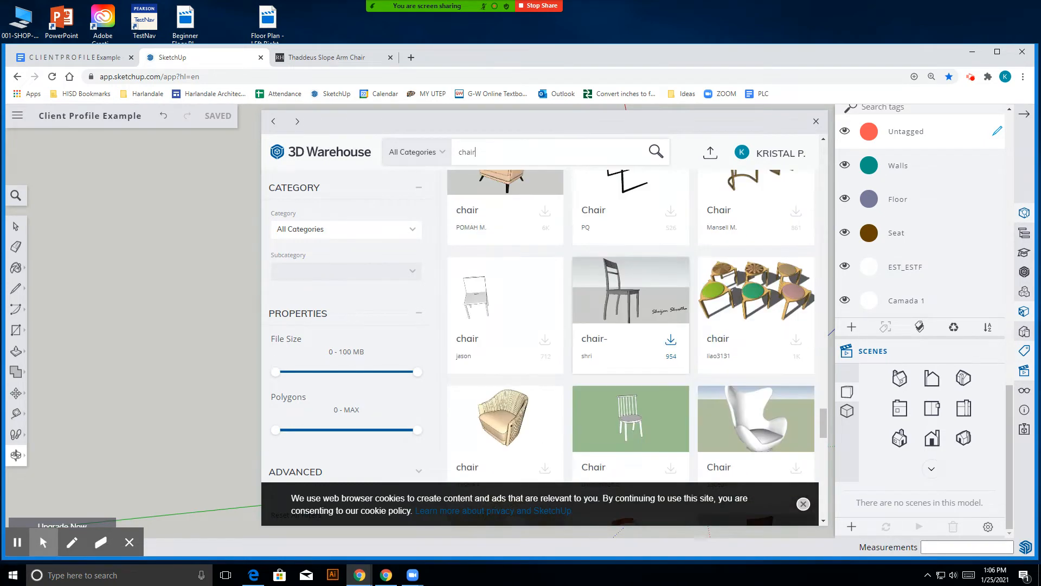
- Compare the remaining chair models with the Thaddeus chair photo on RH and continue with the current search results
{"action": "left_click", "coordinate": [349, 58]}
{"action": "left_click", "coordinate": [206, 59]}
{"action": "scroll", "coordinate": [629, 320], "scroll_direction": "down", "scroll_amount": 6}
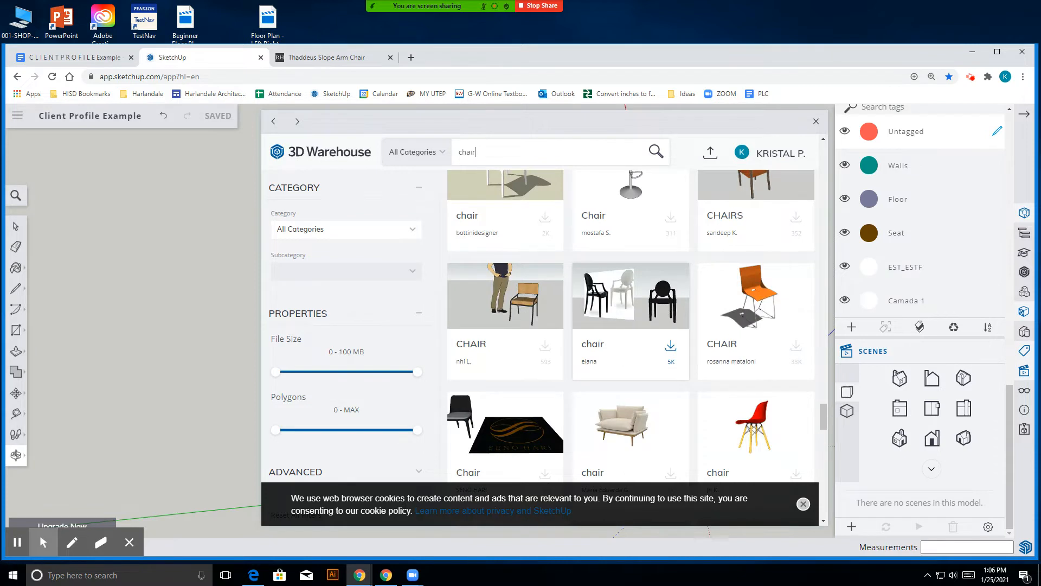
{"action": "scroll", "coordinate": [629, 320], "scroll_direction": "down", "scroll_amount": 3}
{"action": "scroll", "coordinate": [630, 320], "scroll_direction": "down", "scroll_amount": 4}
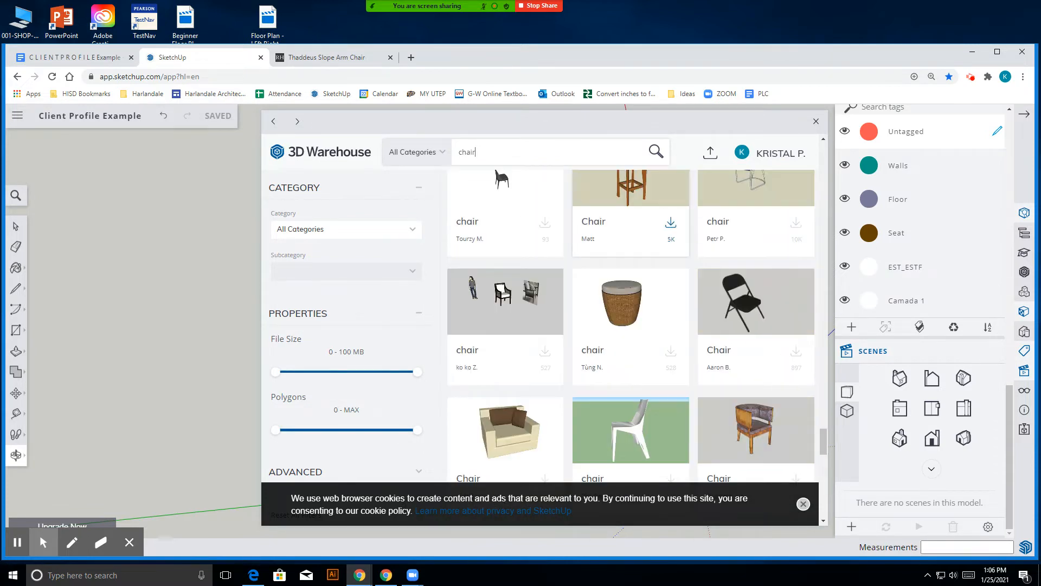
{"action": "scroll", "coordinate": [630, 320], "scroll_direction": "down", "scroll_amount": 3}
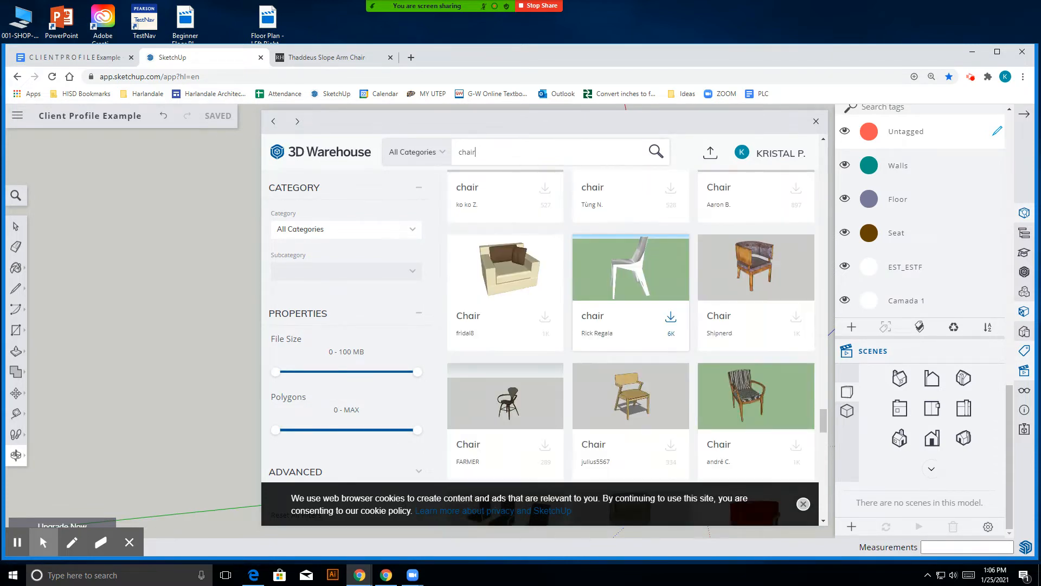
{"action": "scroll", "coordinate": [629, 320], "scroll_direction": "down", "scroll_amount": 2}
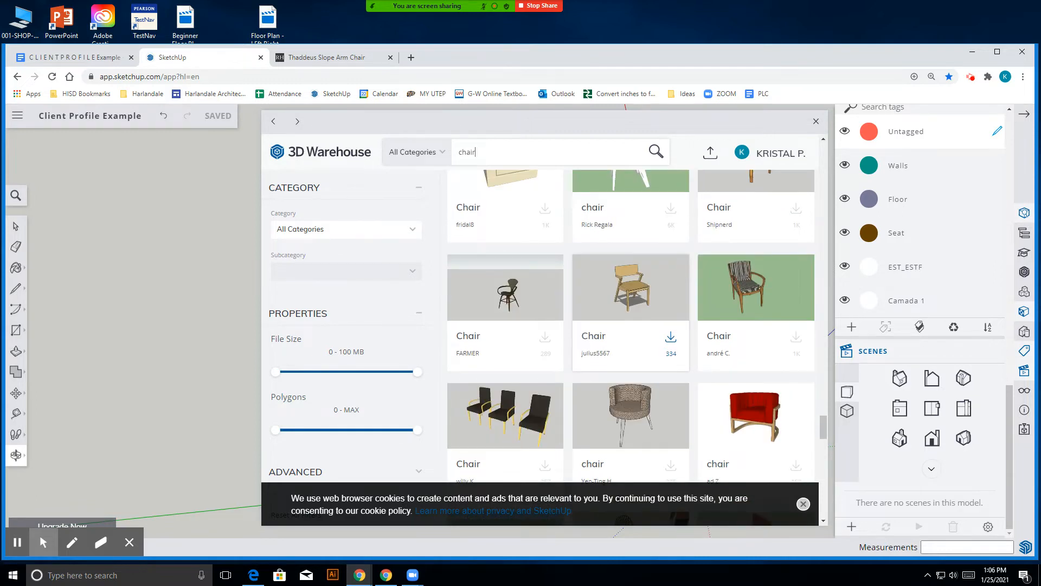
{"action": "scroll", "coordinate": [629, 320], "scroll_direction": "down", "scroll_amount": 3}
{"action": "scroll", "coordinate": [629, 320], "scroll_direction": "down", "scroll_amount": 8}
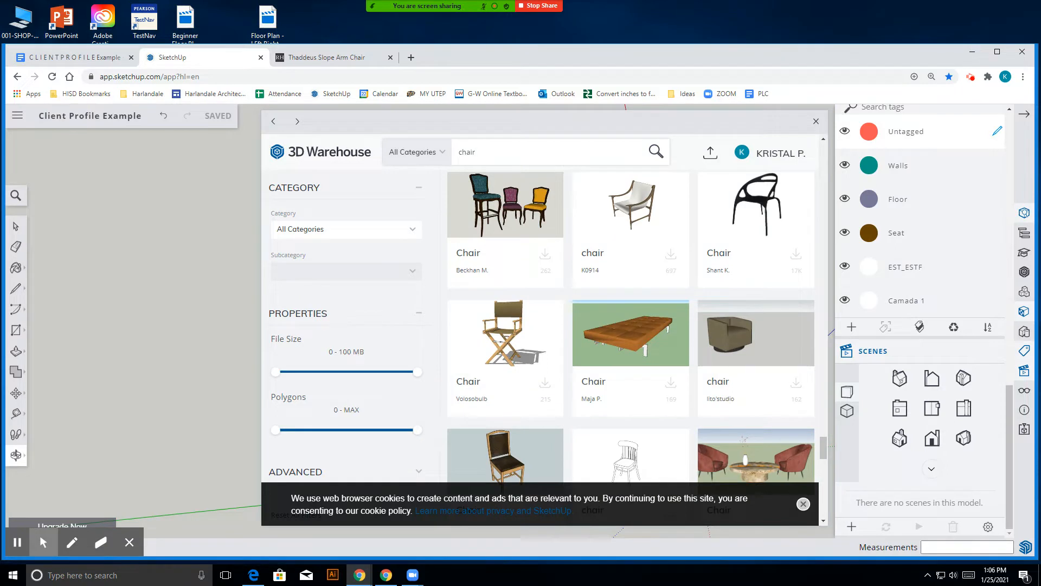
{"action": "scroll", "coordinate": [630, 238], "scroll_direction": "down", "scroll_amount": 10}
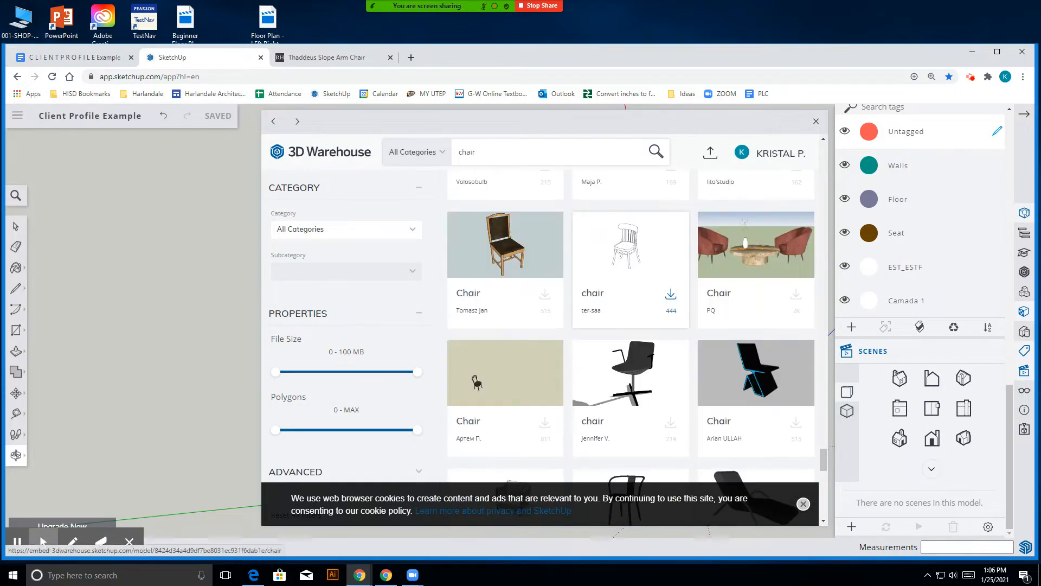
{"action": "scroll", "coordinate": [630, 271], "scroll_direction": "down", "scroll_amount": 1}
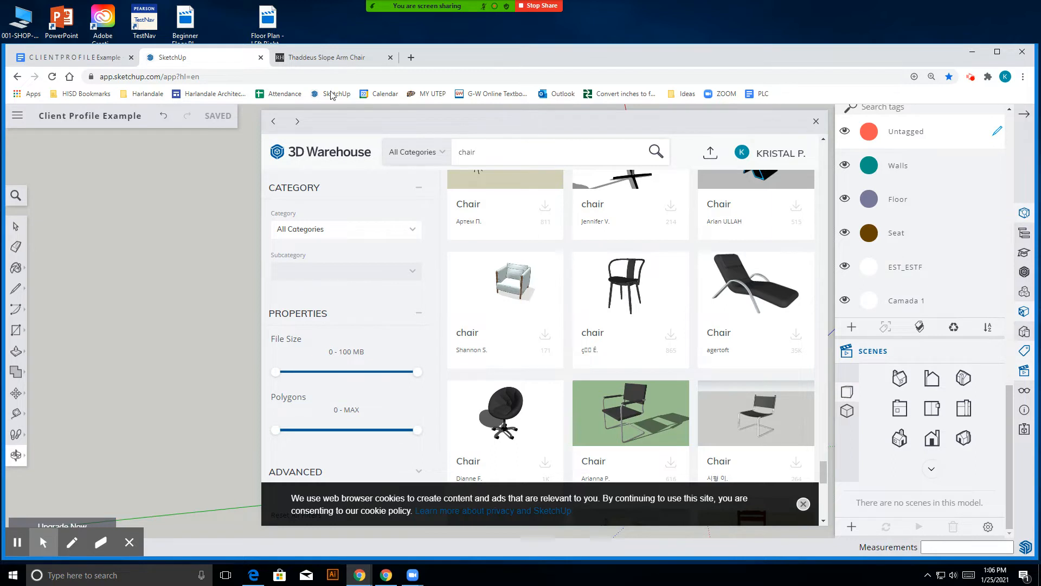
{"action": "scroll", "coordinate": [631, 315], "scroll_direction": "down", "scroll_amount": 8}
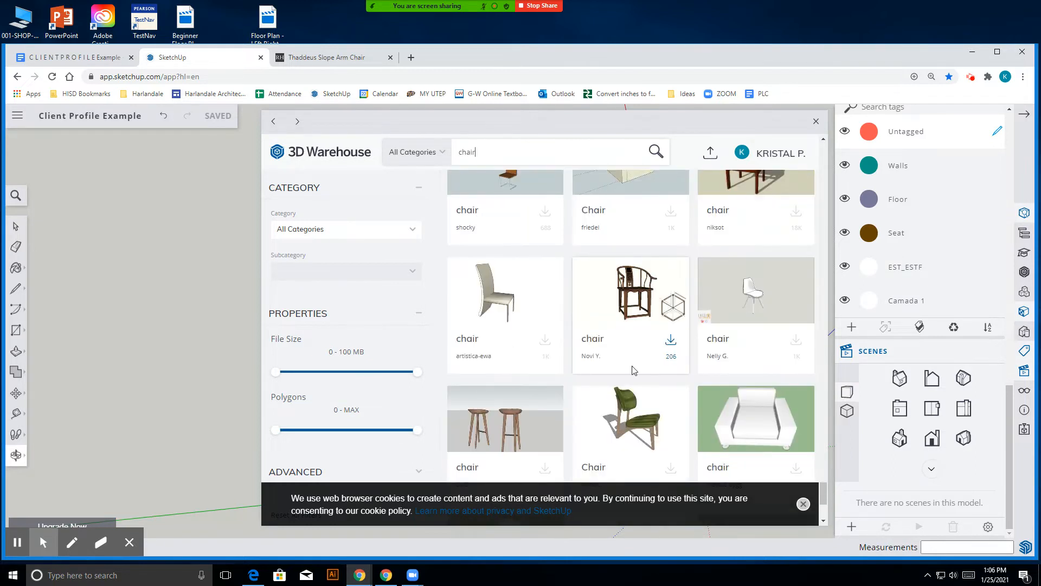
{"action": "scroll", "coordinate": [640, 350], "scroll_direction": "down", "scroll_amount": 4}
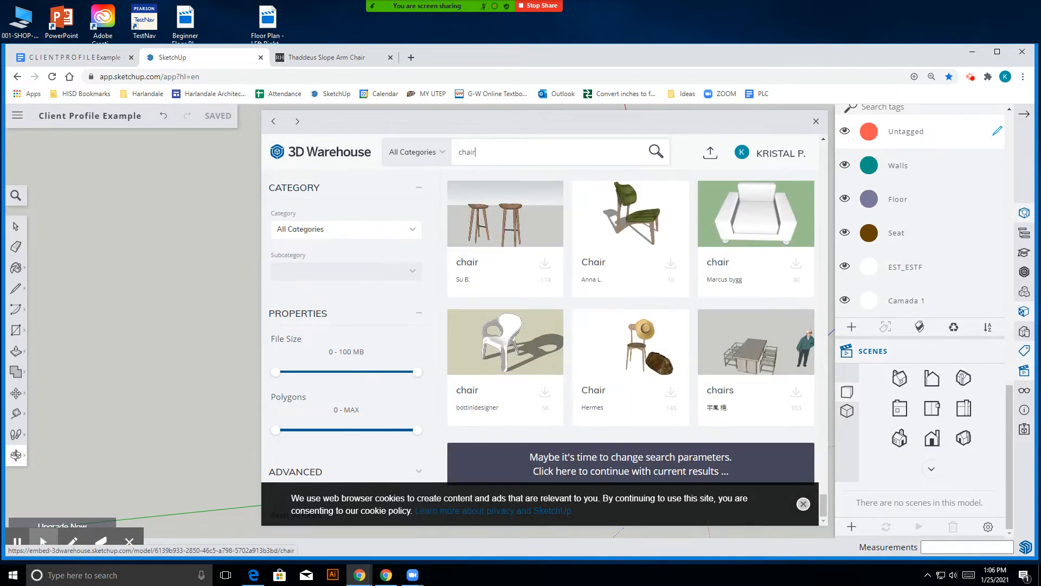
{"action": "left_click", "coordinate": [624, 475]}
- Search 3D Warehouse for "arm chair" and compare the first models with the Thaddeus Slope Arm Chair on the RH page
{"action": "left_click", "coordinate": [444, 154]}
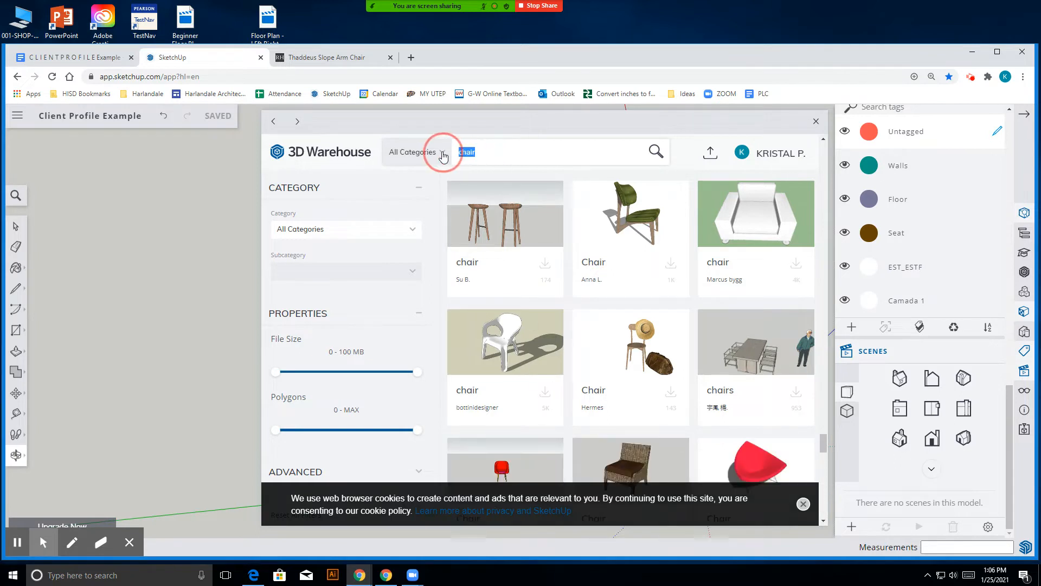
{"action": "left_click", "coordinate": [370, 60]}
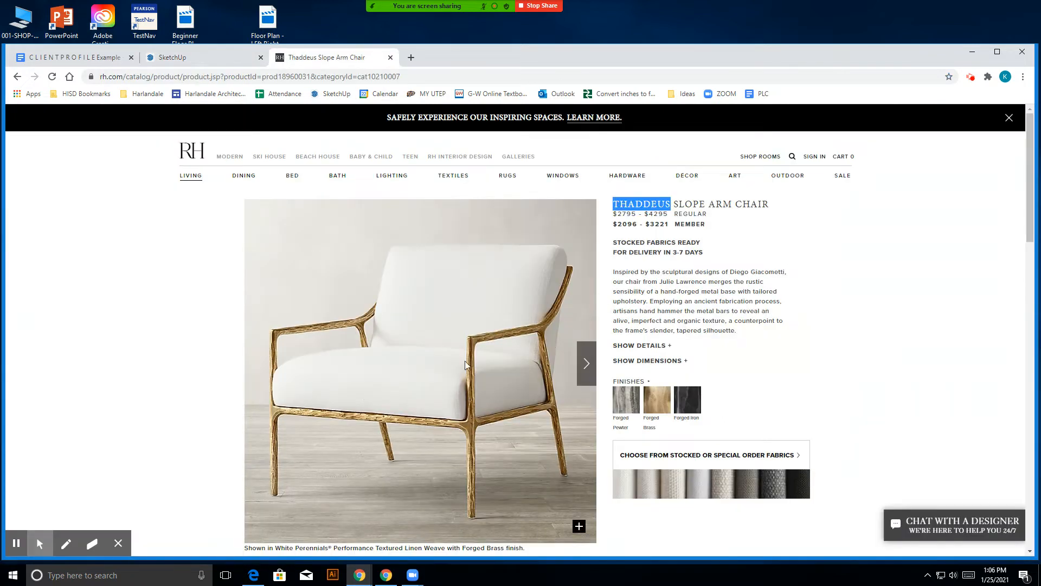
{"action": "left_click", "coordinate": [226, 58]}
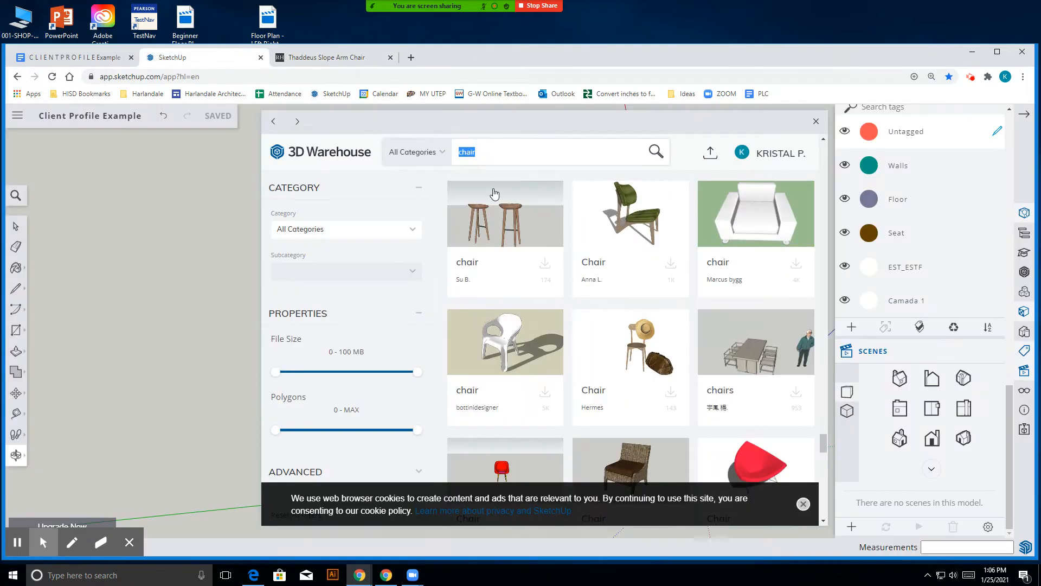
{"action": "type", "text": "arm"}
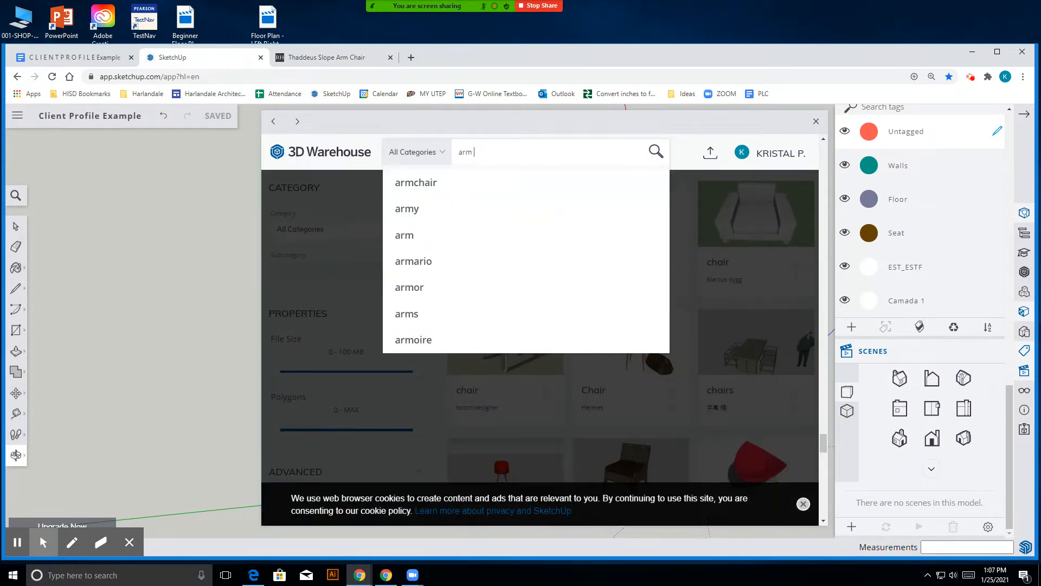
{"action": "type", "text": " chair"}
{"action": "key", "text": "Return"}
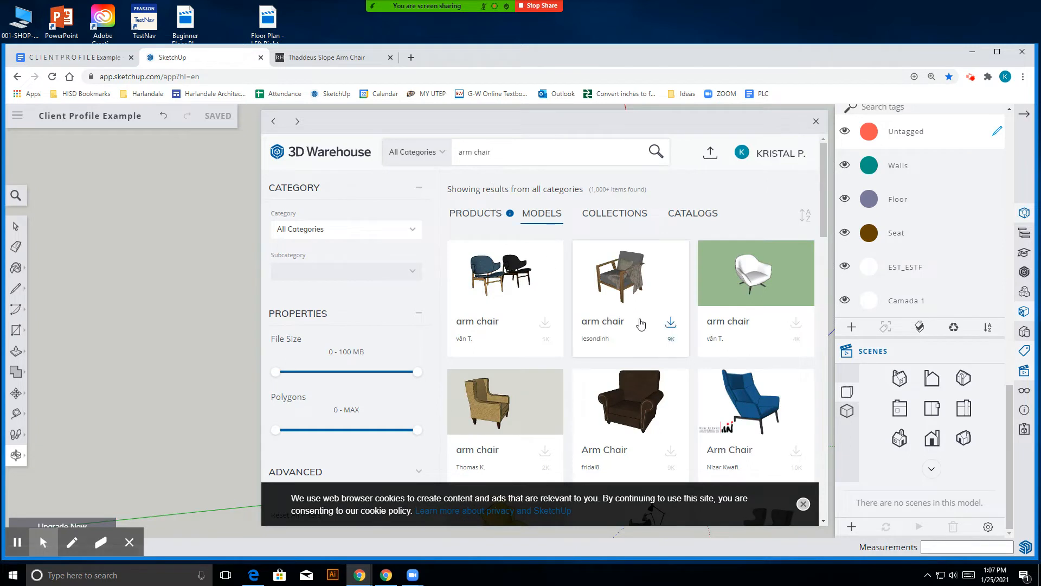
{"action": "left_click", "coordinate": [320, 61]}
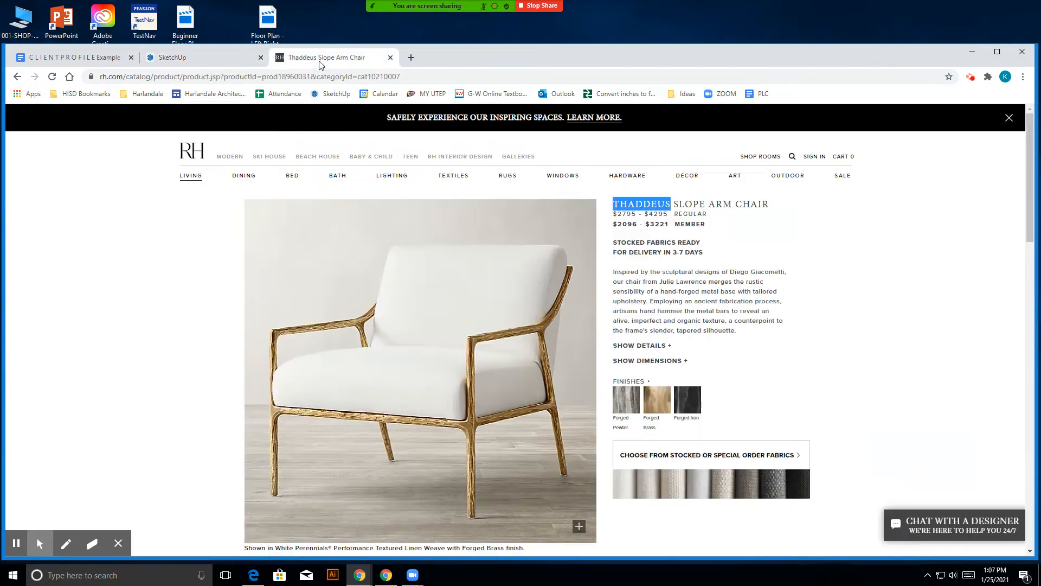
{"action": "left_click", "coordinate": [233, 60]}
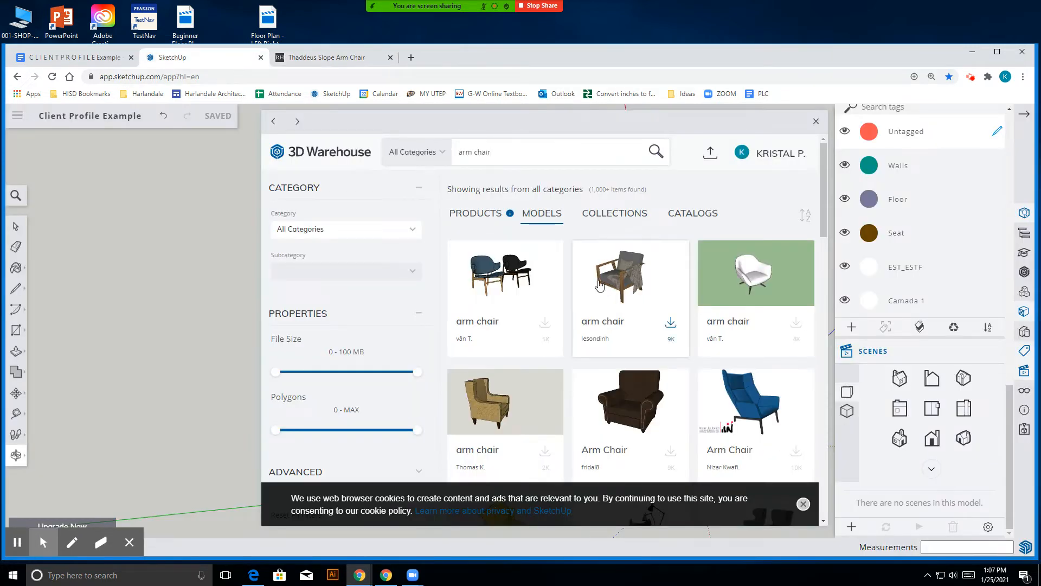
- Look through the upper "arm chair" models in 3D Warehouse and compare them with the Thaddeus Slope Arm Chair photo on RH
{"action": "scroll", "coordinate": [625, 293], "scroll_direction": "down", "scroll_amount": 6}
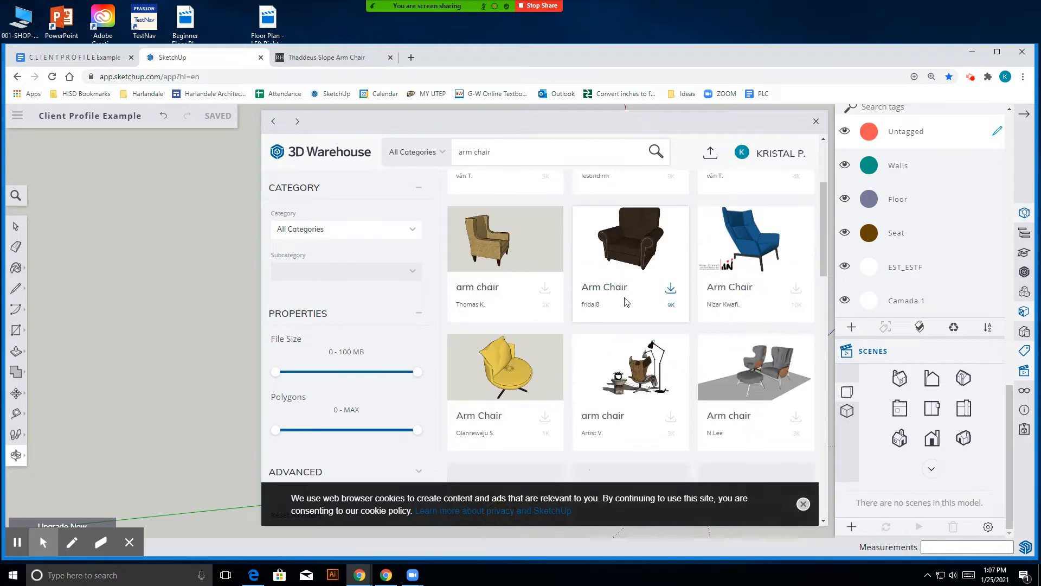
{"action": "scroll", "coordinate": [629, 320], "scroll_direction": "down", "scroll_amount": 3}
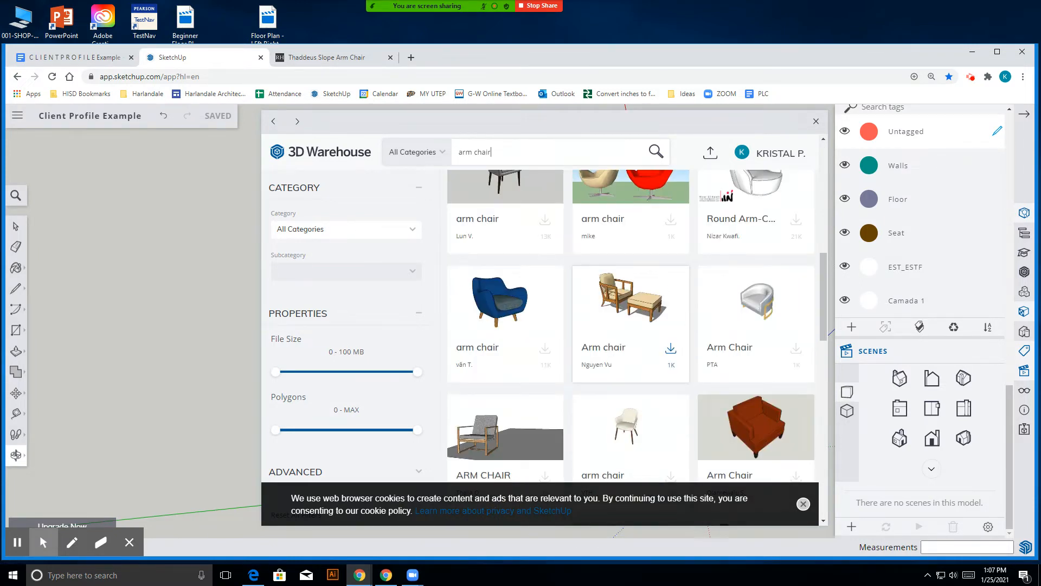
{"action": "scroll", "coordinate": [629, 320], "scroll_direction": "down", "scroll_amount": 1}
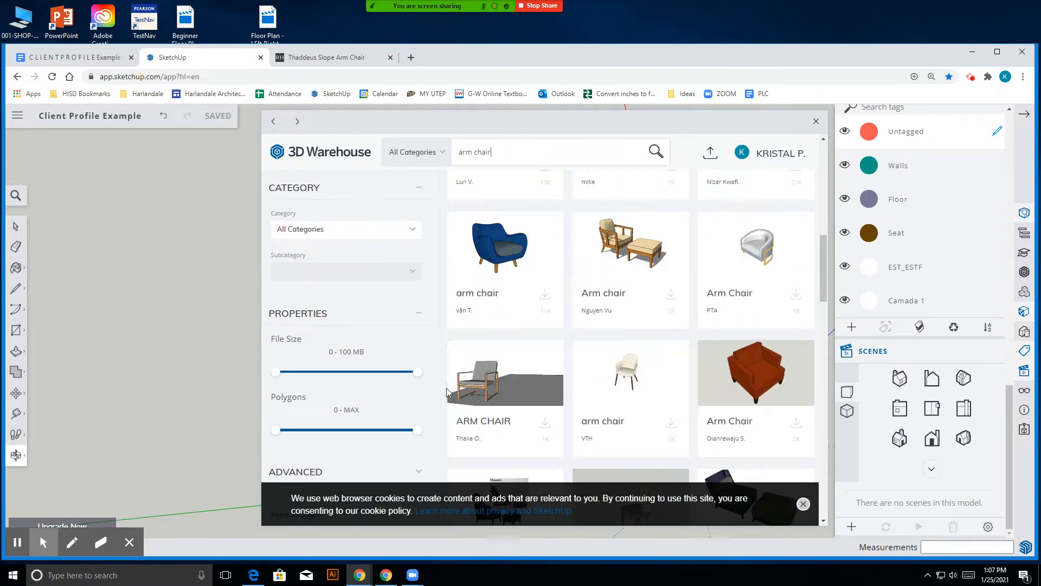
{"action": "left_click", "coordinate": [359, 62]}
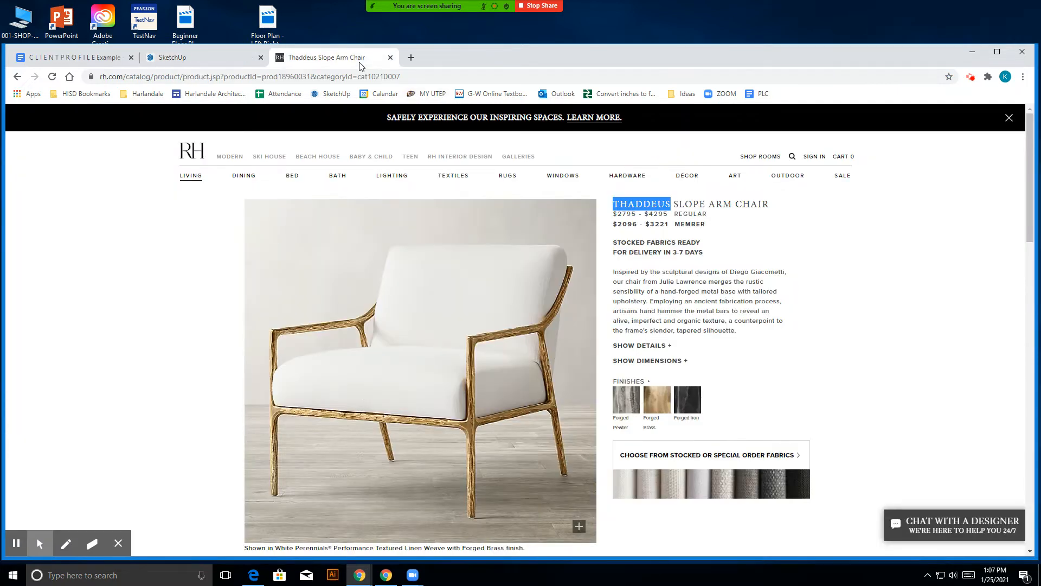
{"action": "left_click", "coordinate": [215, 57]}
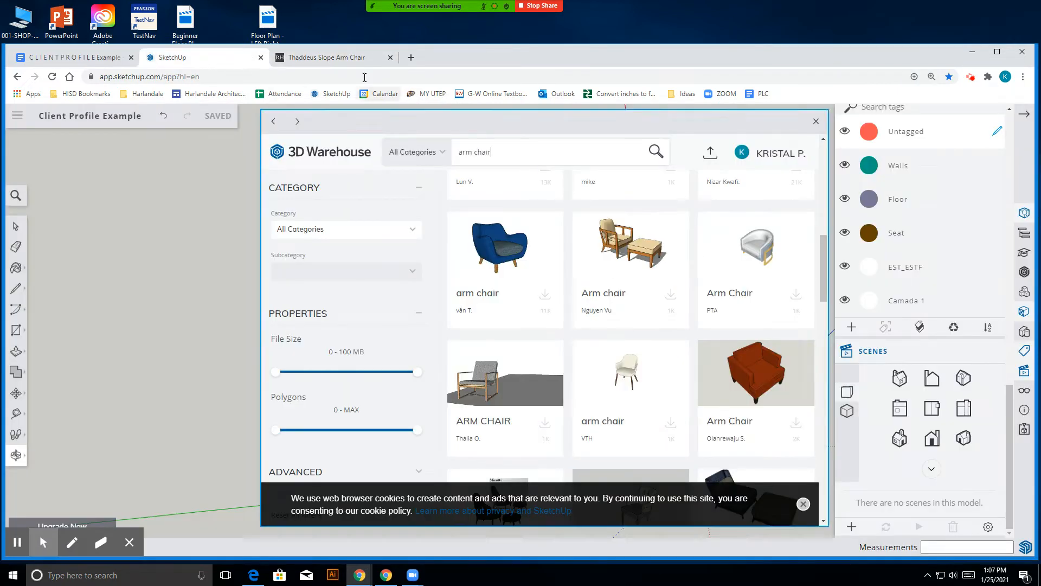
{"action": "left_click", "coordinate": [344, 60]}
{"action": "left_click", "coordinate": [246, 61]}
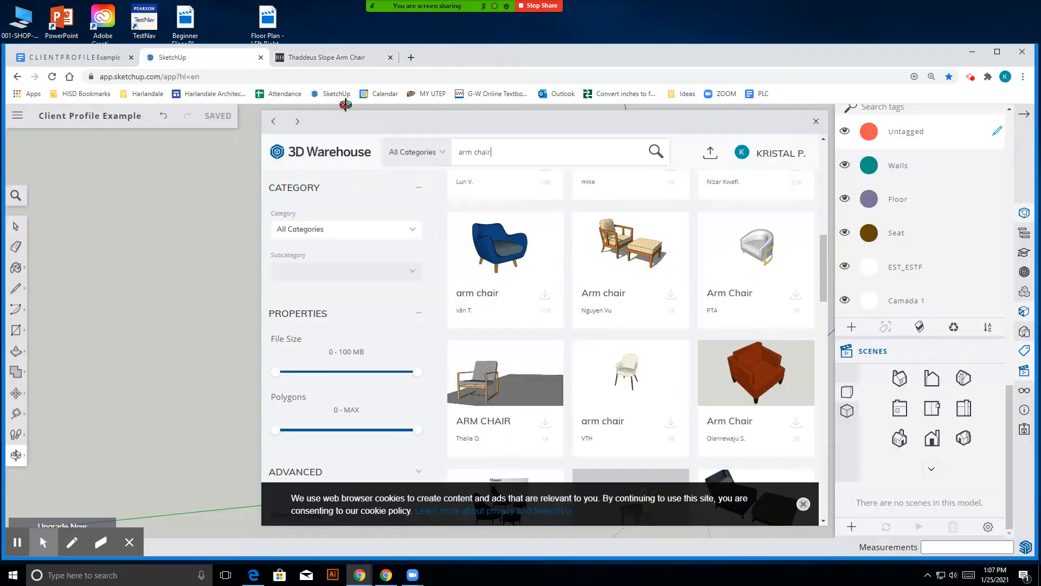
- Examine further "arm chair" results for a slim open-frame chair and recheck the Thaddeus chair's shape on the RH page
{"action": "scroll", "coordinate": [705, 355], "scroll_direction": "down", "scroll_amount": 6}
{"action": "scroll", "coordinate": [709, 363], "scroll_direction": "down", "scroll_amount": 10}
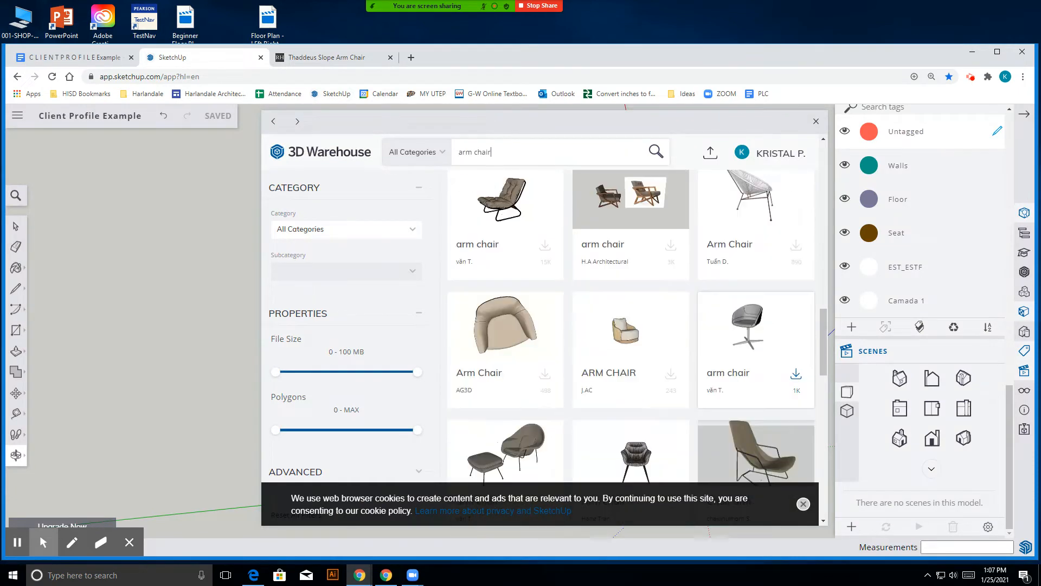
{"action": "scroll", "coordinate": [708, 364], "scroll_direction": "down", "scroll_amount": 5}
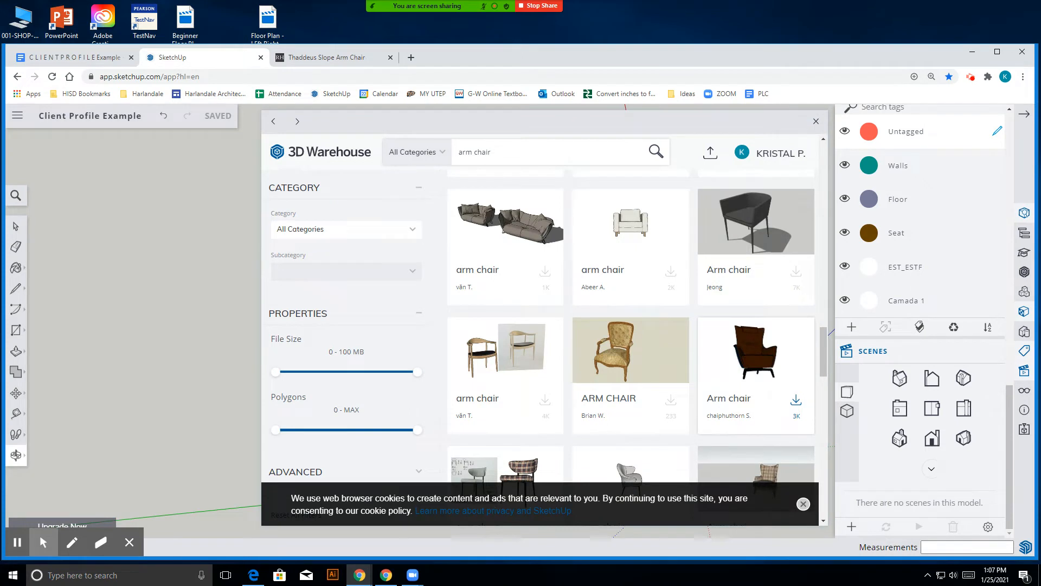
{"action": "scroll", "coordinate": [709, 363], "scroll_direction": "down", "scroll_amount": 5}
{"action": "scroll", "coordinate": [709, 364], "scroll_direction": "down", "scroll_amount": 3}
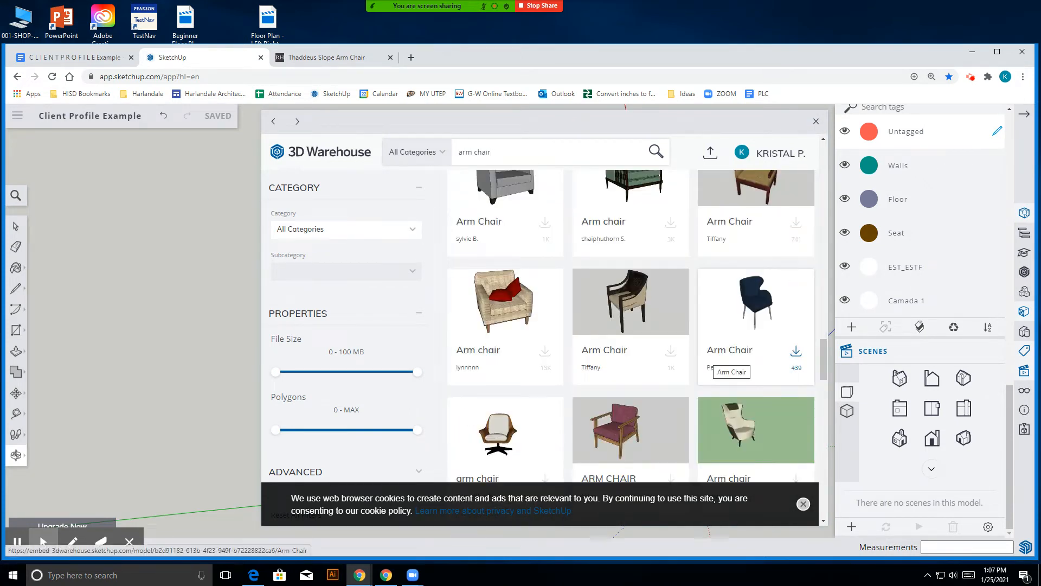
{"action": "scroll", "coordinate": [709, 364], "scroll_direction": "down", "scroll_amount": 3}
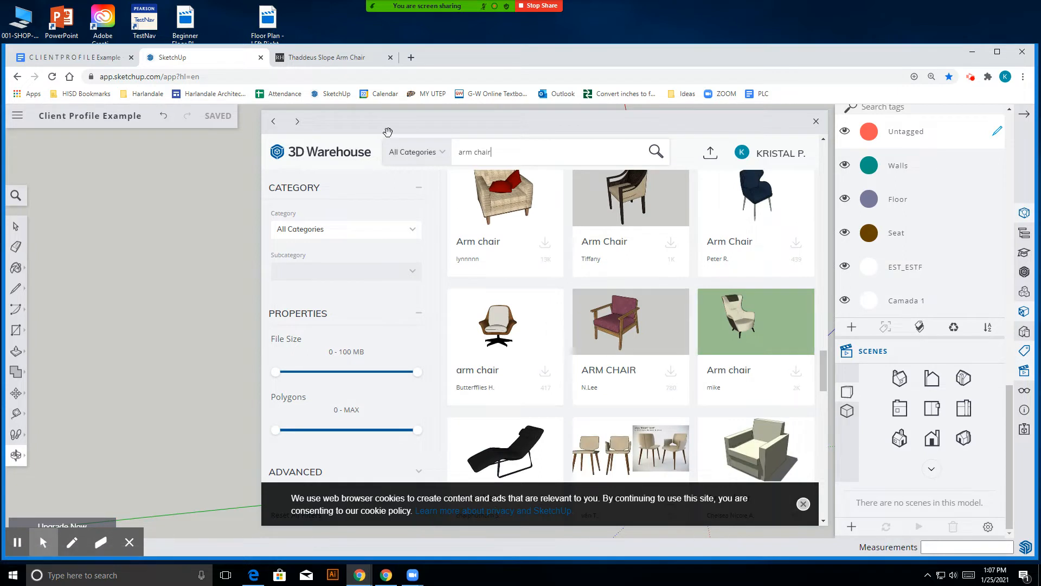
{"action": "left_click", "coordinate": [367, 59]}
{"action": "left_click", "coordinate": [245, 64]}
- Continue through the "arm chair" results in 3D Warehouse, looking for a model with a slender frame and sloped arms
{"action": "scroll", "coordinate": [692, 392], "scroll_direction": "down", "scroll_amount": 3}
{"action": "scroll", "coordinate": [692, 392], "scroll_direction": "down", "scroll_amount": 4}
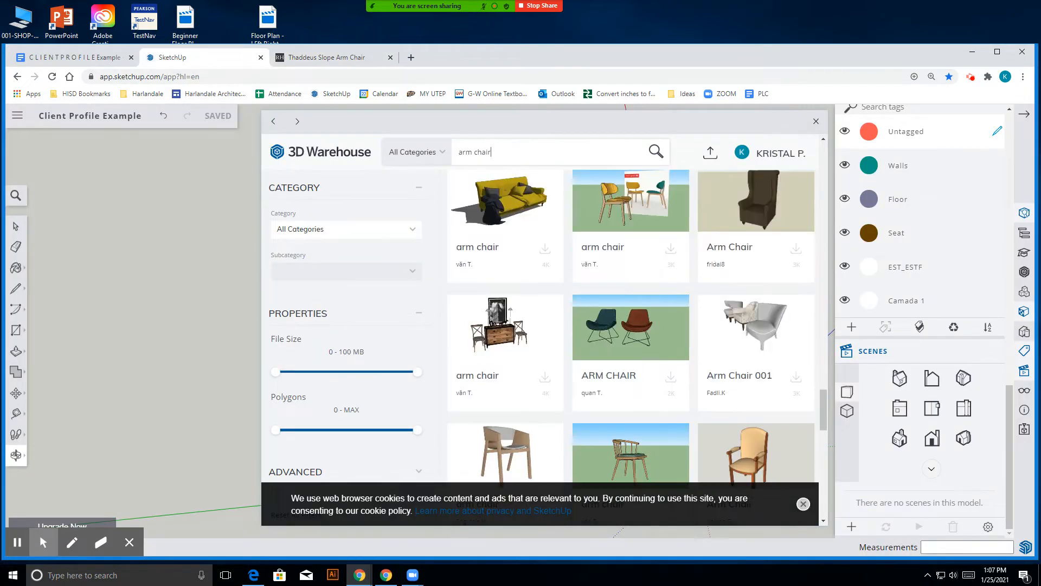
{"action": "scroll", "coordinate": [692, 393], "scroll_direction": "down", "scroll_amount": 5}
{"action": "scroll", "coordinate": [631, 325], "scroll_direction": "down", "scroll_amount": 2}
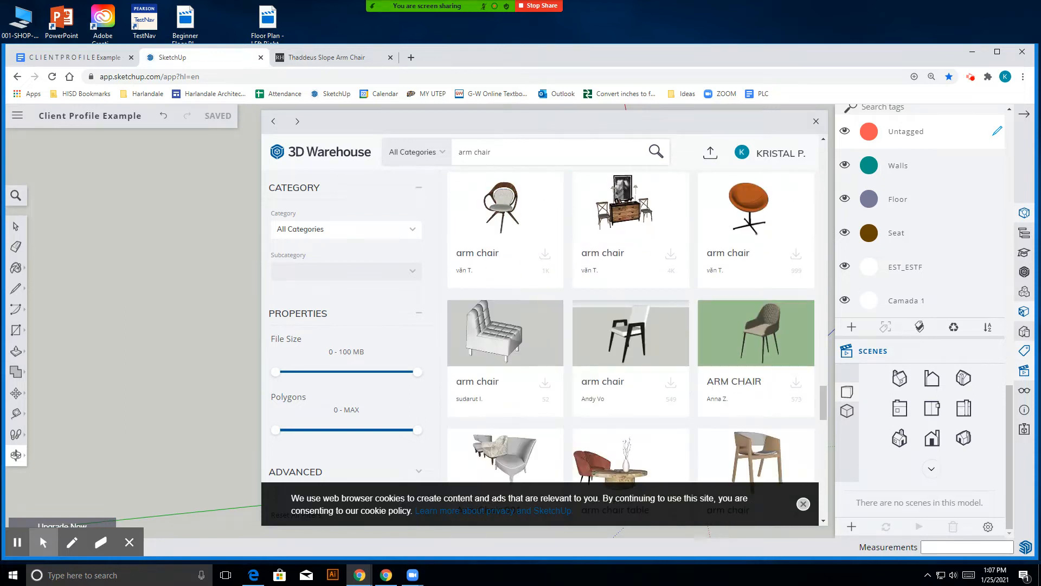
{"action": "scroll", "coordinate": [630, 325], "scroll_direction": "down", "scroll_amount": 1}
{"action": "scroll", "coordinate": [631, 325], "scroll_direction": "down", "scroll_amount": 7}
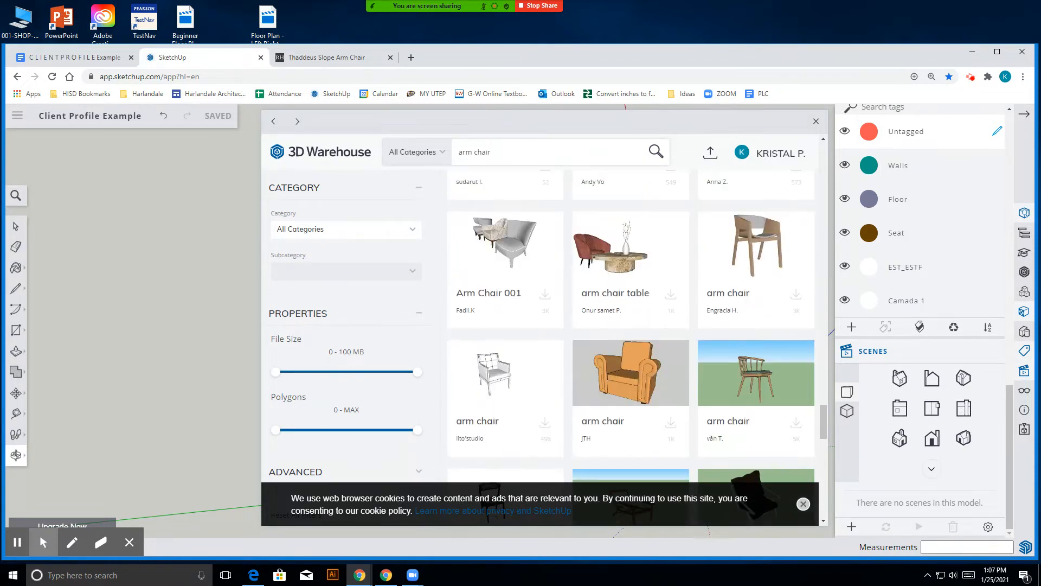
{"action": "scroll", "coordinate": [630, 325], "scroll_direction": "down", "scroll_amount": 3}
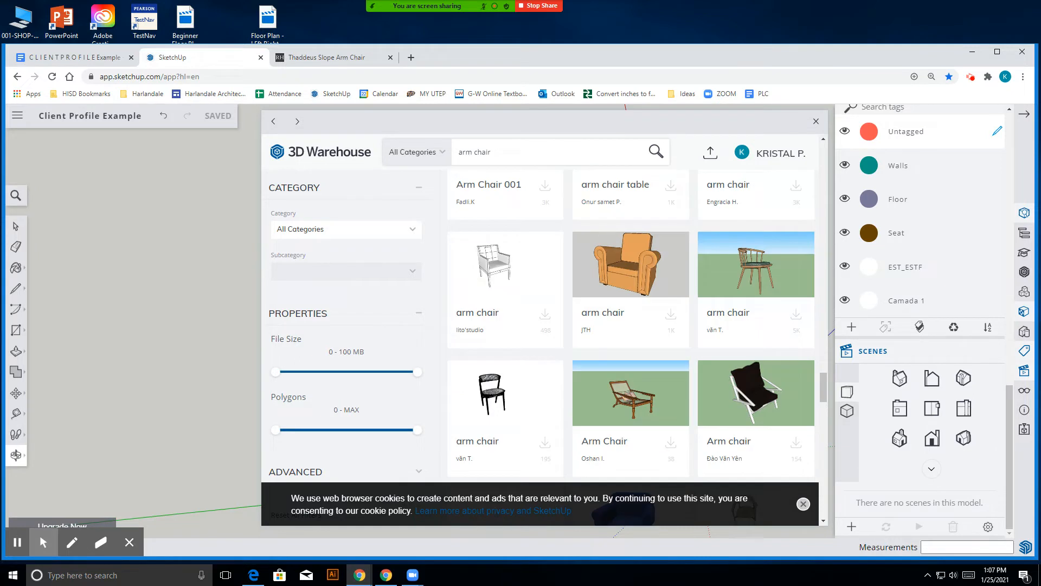
{"action": "scroll", "coordinate": [630, 326], "scroll_direction": "down", "scroll_amount": 7}
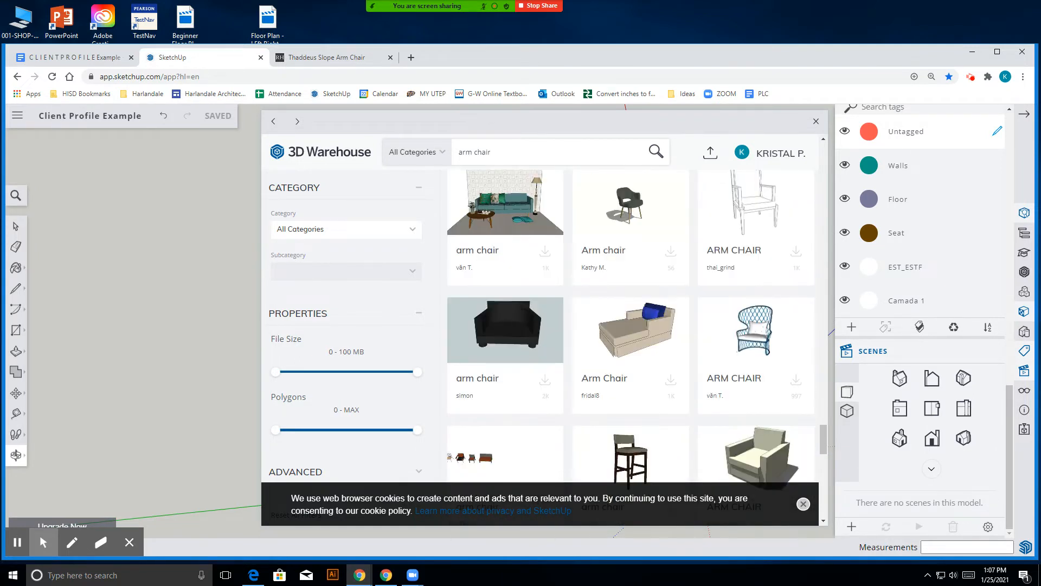
{"action": "scroll", "coordinate": [631, 325], "scroll_direction": "down", "scroll_amount": 7}
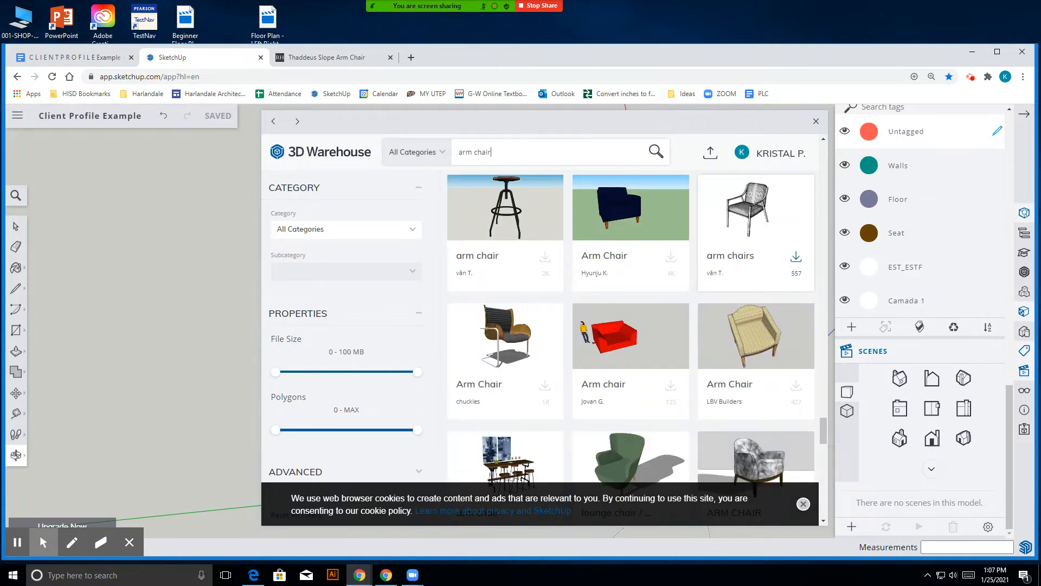
- Inspect the details of the wireframe-style "arm chairs" model and compare it with the Thaddeus Slope Arm Chair on RH
{"action": "left_click", "coordinate": [756, 228]}
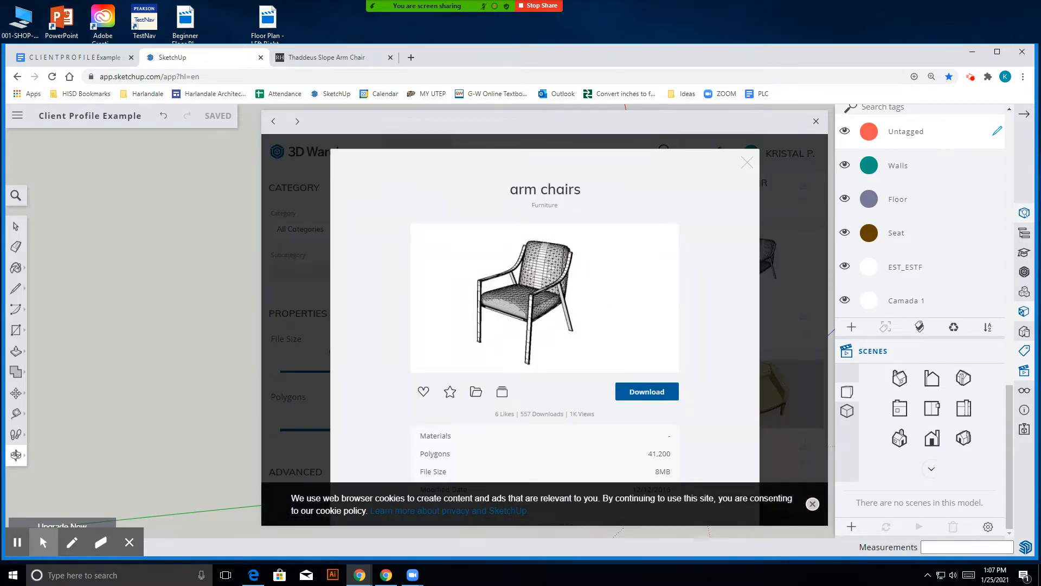
{"action": "left_click", "coordinate": [747, 162]}
{"action": "left_click", "coordinate": [325, 57]}
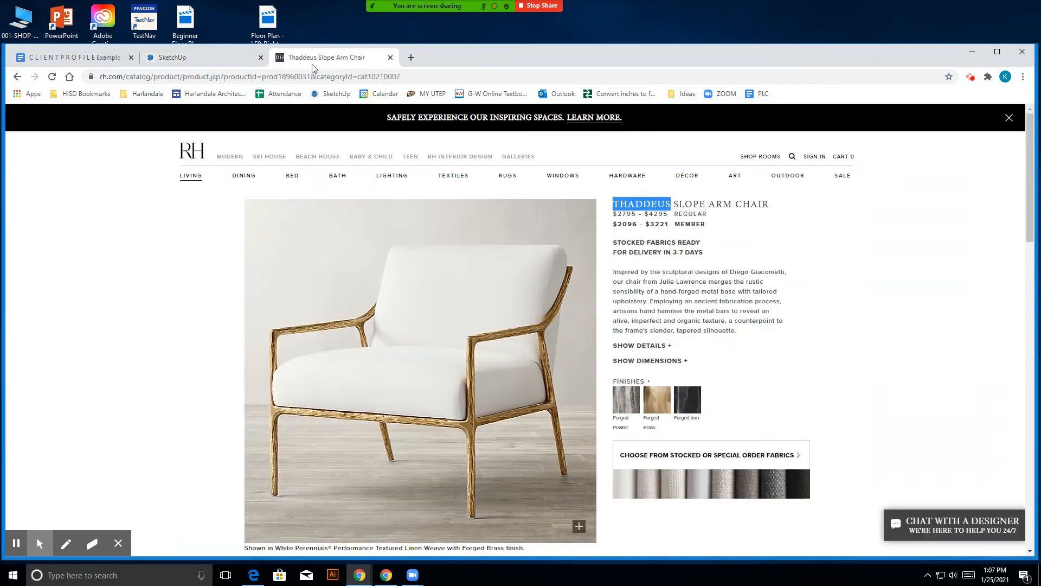
{"action": "left_click", "coordinate": [202, 61]}
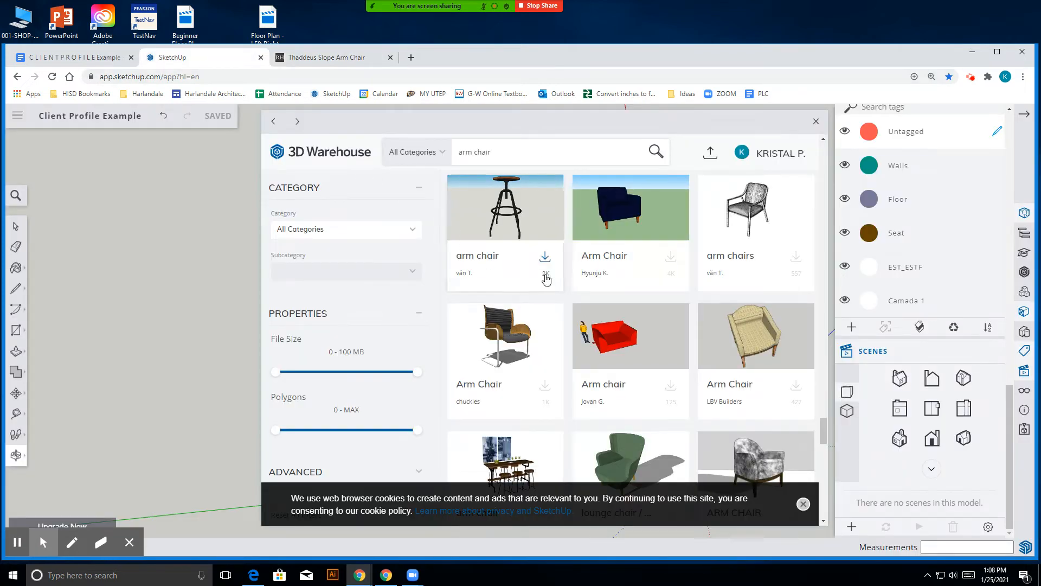
{"action": "left_click", "coordinate": [766, 223]}
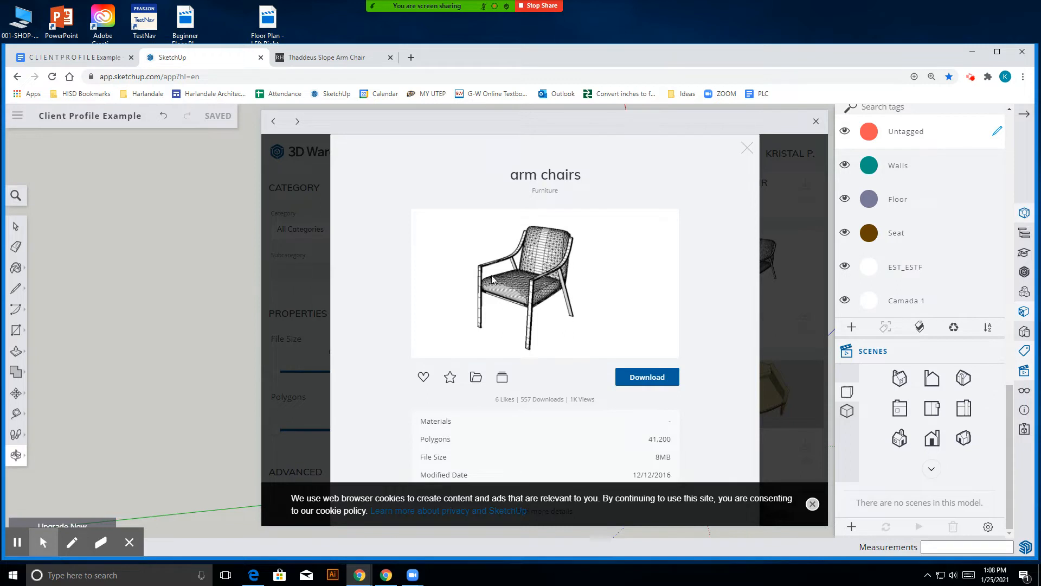
{"action": "left_click", "coordinate": [747, 147]}
- Browse further "arm chair" models in 3D Warehouse for a closer match to the Thaddeus Slope Arm Chair
{"action": "scroll", "coordinate": [670, 280], "scroll_direction": "down", "scroll_amount": 10}
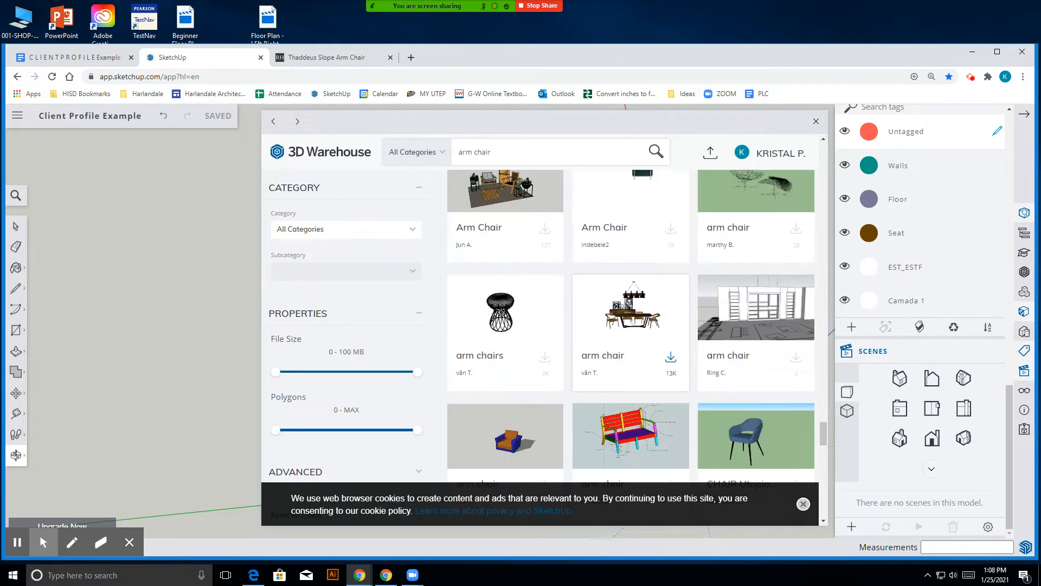
{"action": "scroll", "coordinate": [631, 325], "scroll_direction": "down", "scroll_amount": 10}
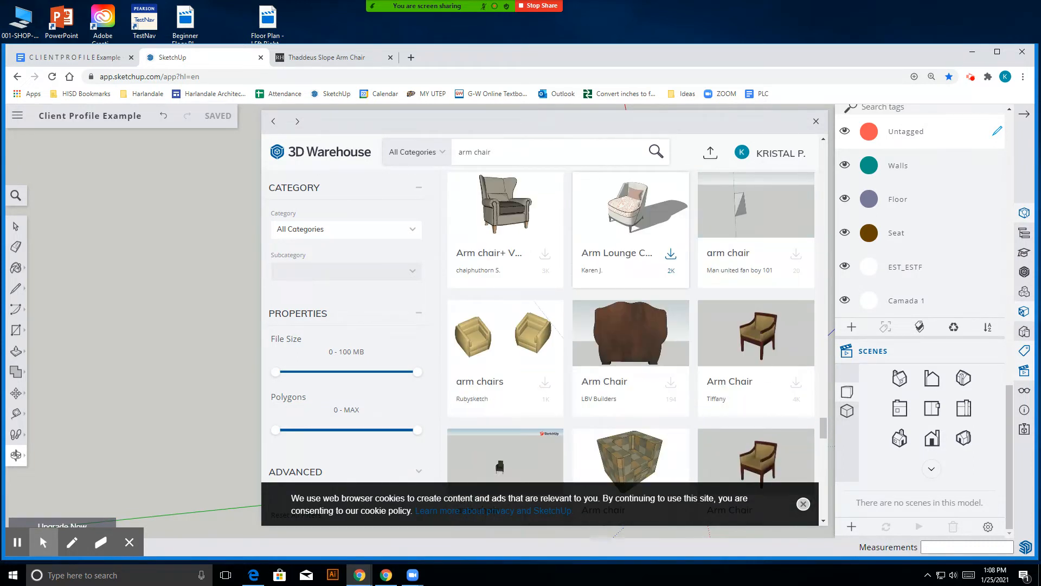
{"action": "scroll", "coordinate": [631, 190], "scroll_direction": "down", "scroll_amount": 10}
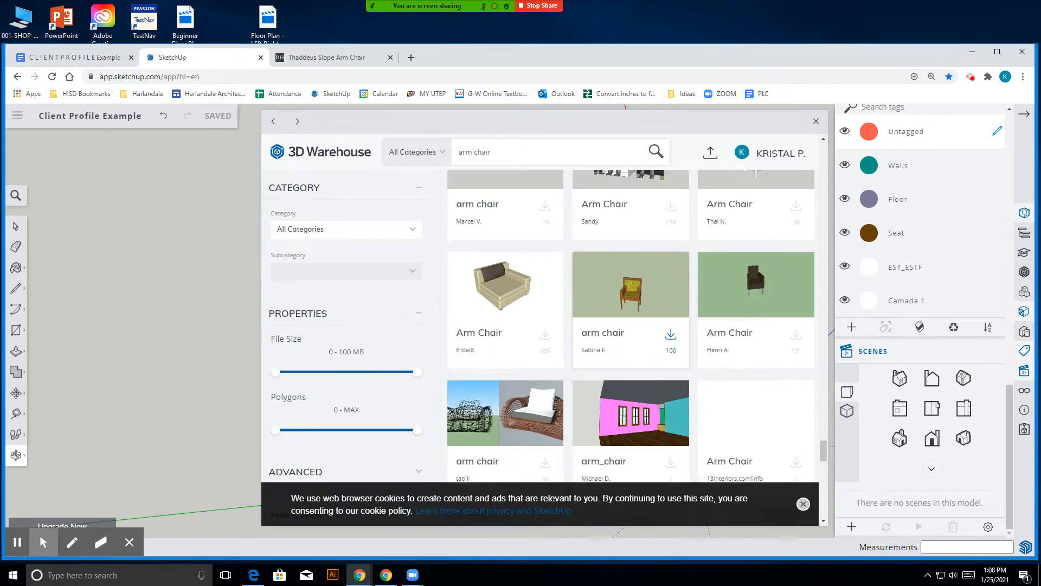
{"action": "scroll", "coordinate": [631, 314], "scroll_direction": "down", "scroll_amount": 5}
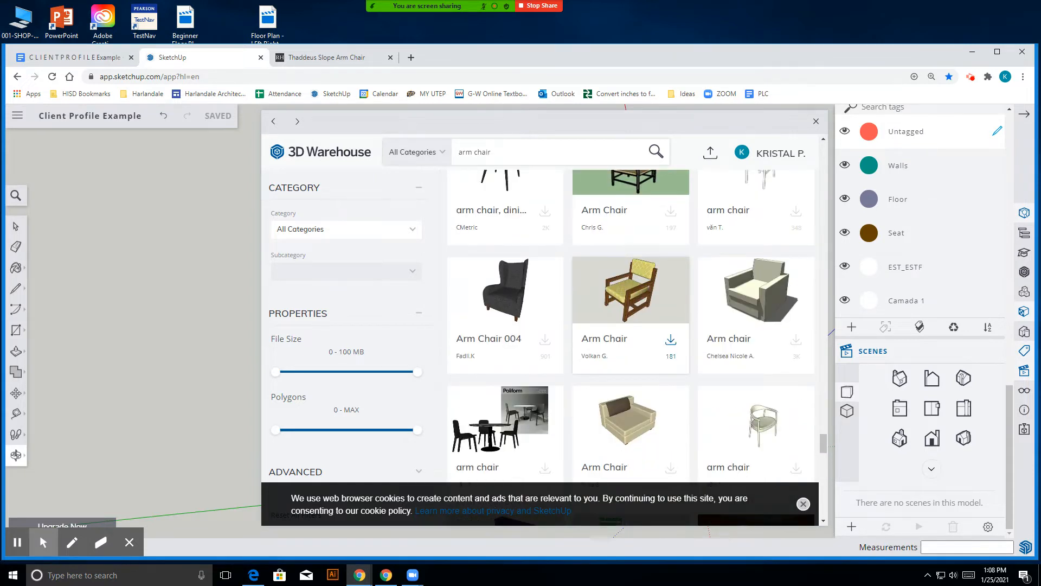
{"action": "scroll", "coordinate": [631, 320], "scroll_direction": "up", "scroll_amount": 3}
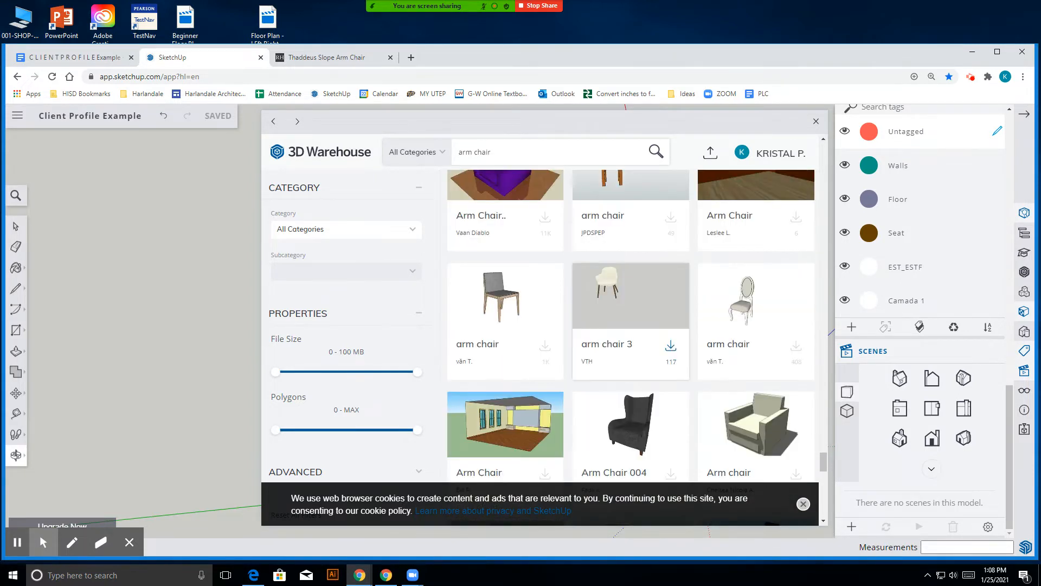
{"action": "scroll", "coordinate": [631, 320], "scroll_direction": "down", "scroll_amount": 5}
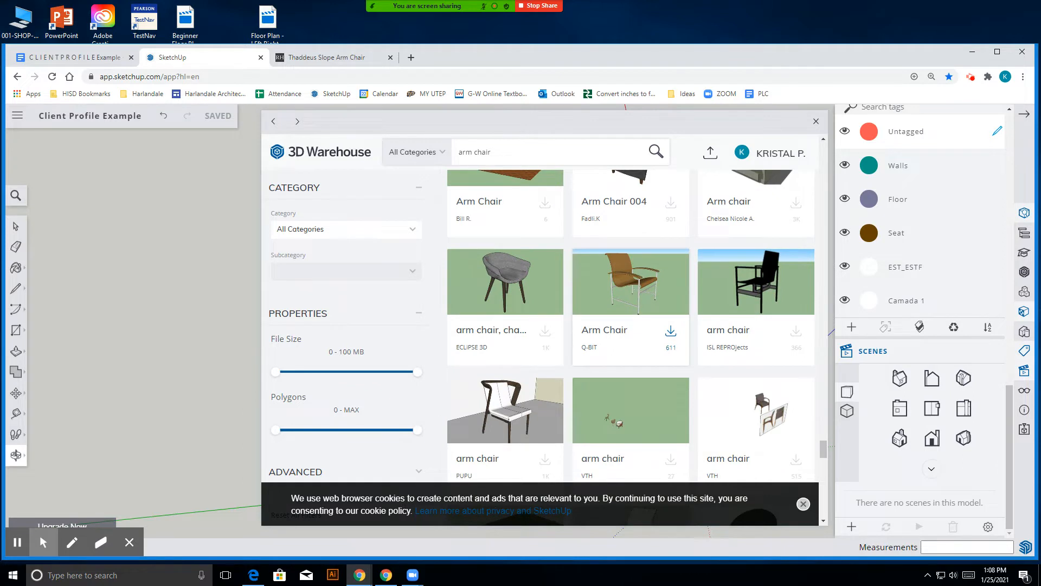
{"action": "scroll", "coordinate": [675, 281], "scroll_direction": "down", "scroll_amount": 5}
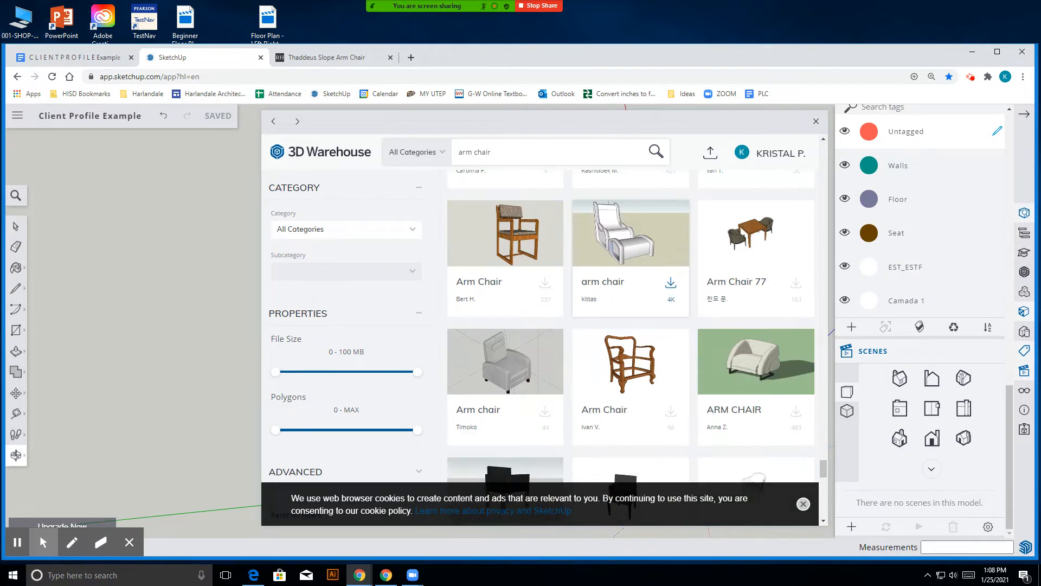
{"action": "scroll", "coordinate": [675, 281], "scroll_direction": "down", "scroll_amount": 5}
{"action": "scroll", "coordinate": [690, 321], "scroll_direction": "down", "scroll_amount": 3}
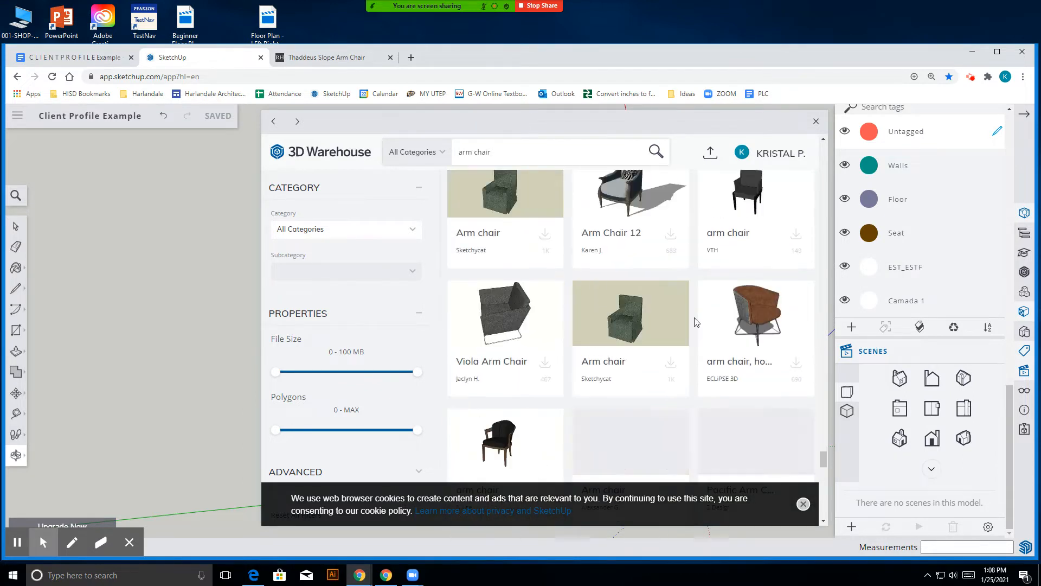
{"action": "scroll", "coordinate": [630, 320], "scroll_direction": "down", "scroll_amount": 4}
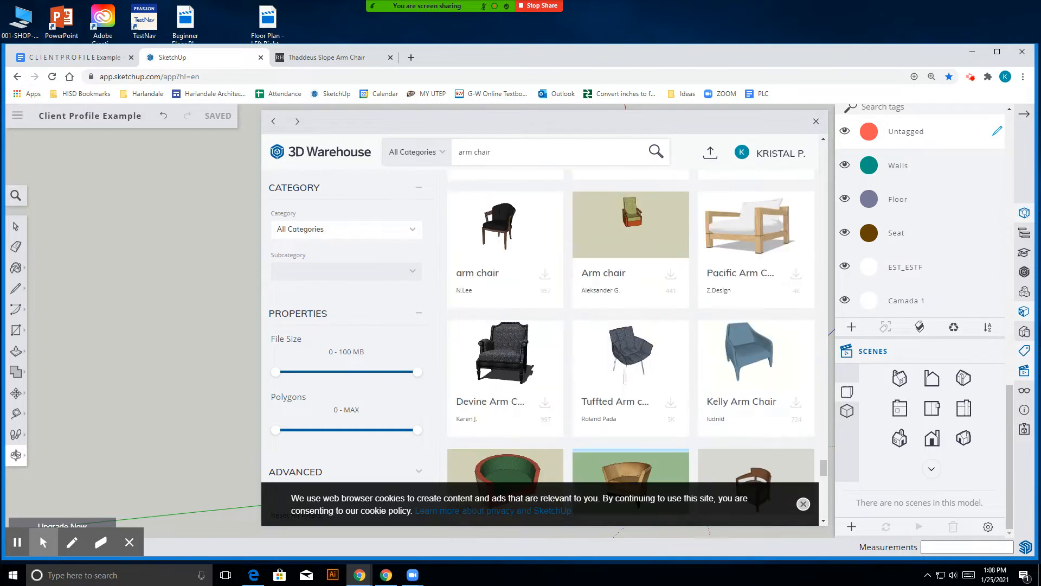
{"action": "scroll", "coordinate": [631, 325], "scroll_direction": "down", "scroll_amount": 4}
{"action": "scroll", "coordinate": [630, 325], "scroll_direction": "down", "scroll_amount": 4}
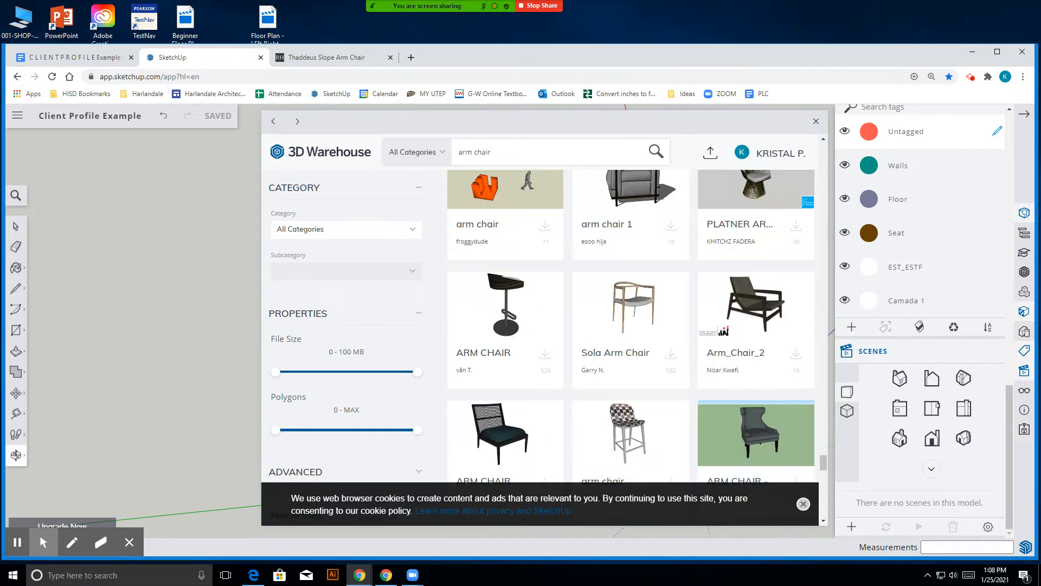
{"action": "scroll", "coordinate": [631, 326], "scroll_direction": "down", "scroll_amount": 10}
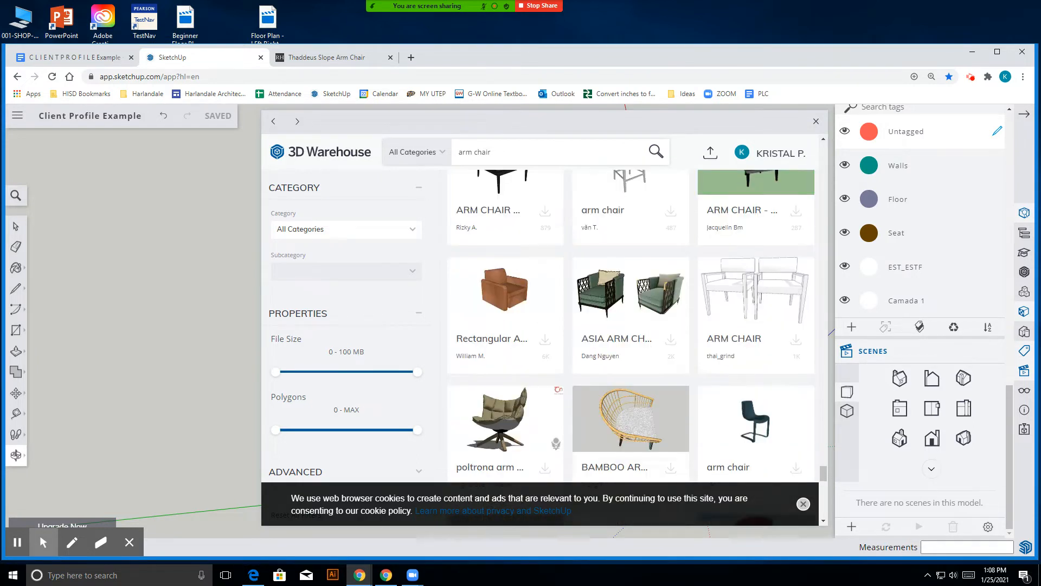
{"action": "scroll", "coordinate": [630, 325], "scroll_direction": "down", "scroll_amount": 3}
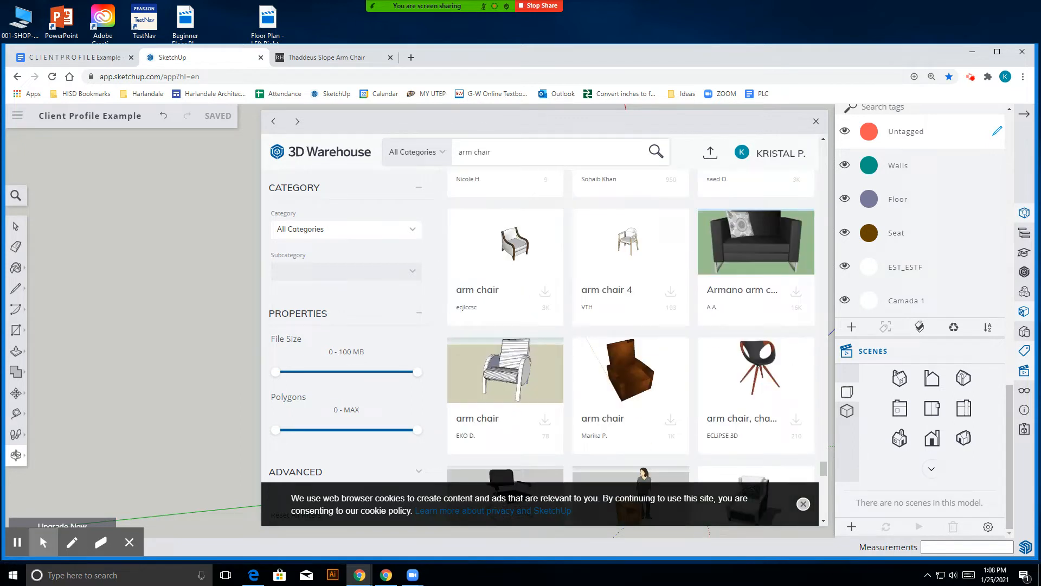
{"action": "scroll", "coordinate": [631, 326], "scroll_direction": "down", "scroll_amount": 4}
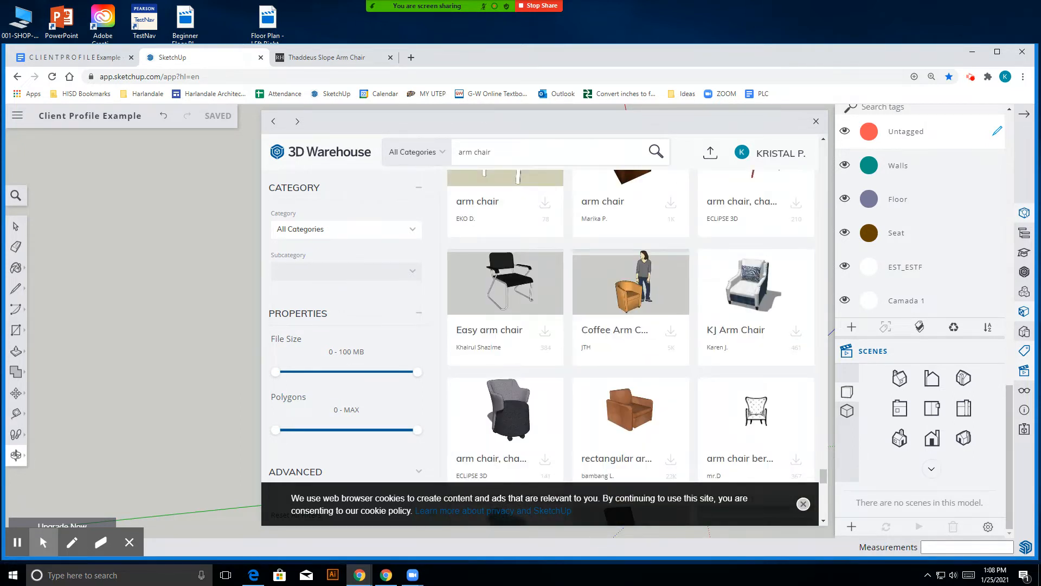
{"action": "scroll", "coordinate": [630, 325], "scroll_direction": "down", "scroll_amount": 5}
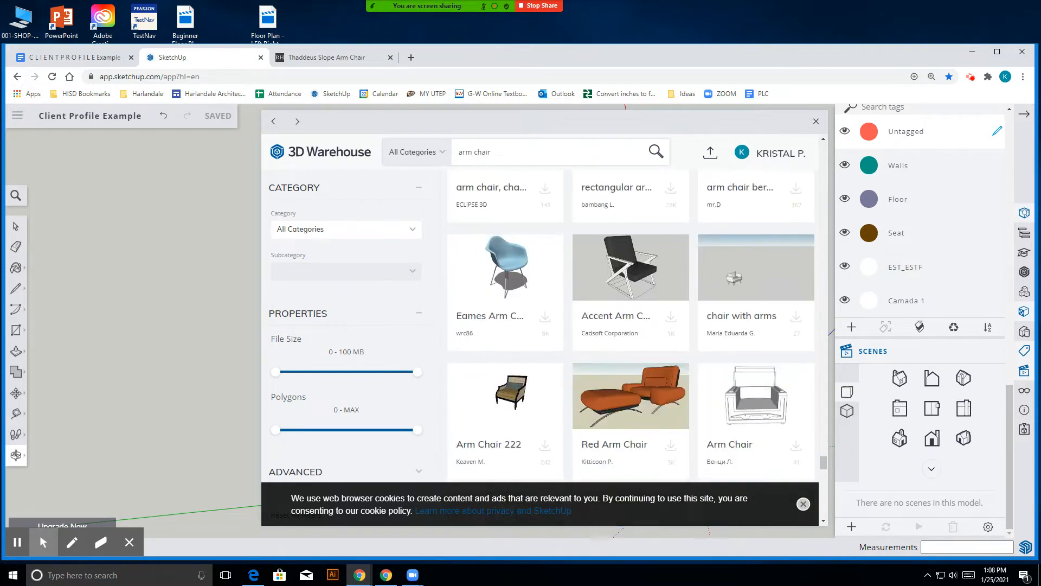
{"action": "scroll", "coordinate": [693, 317], "scroll_direction": "down", "scroll_amount": 10}
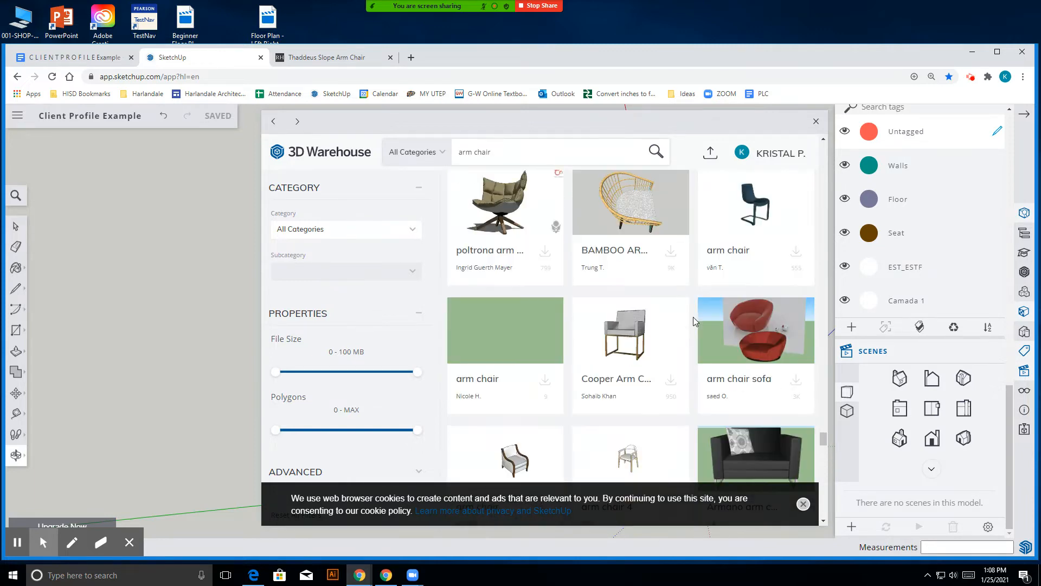
{"action": "scroll", "coordinate": [693, 317], "scroll_direction": "down", "scroll_amount": 10}
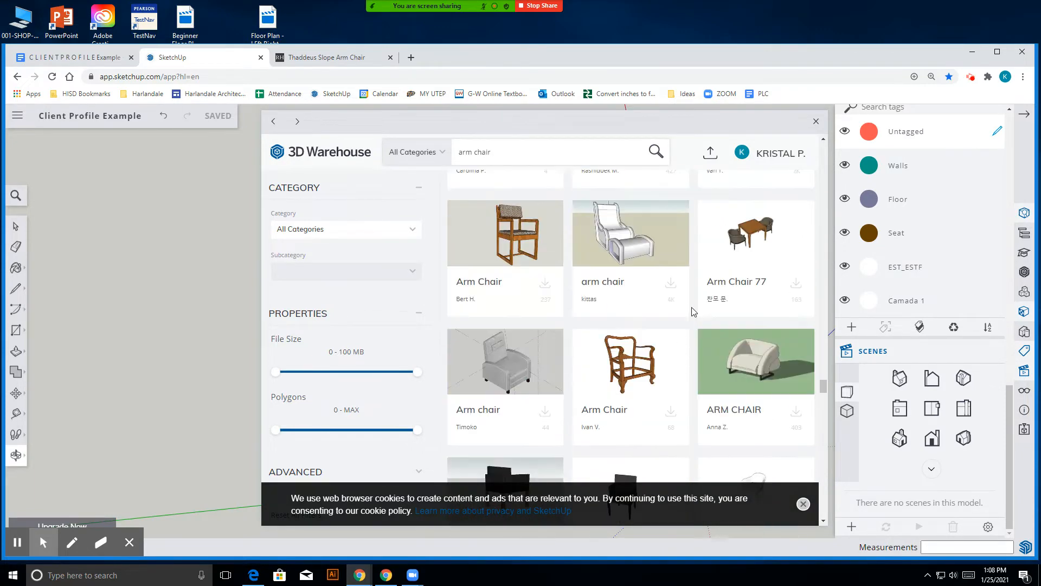
- Return to the wireframe-style "arm chairs" model, import it despite its large size, and place it on the floor between the bed and dresser
{"action": "scroll", "coordinate": [631, 336], "scroll_direction": "up", "scroll_amount": 6}
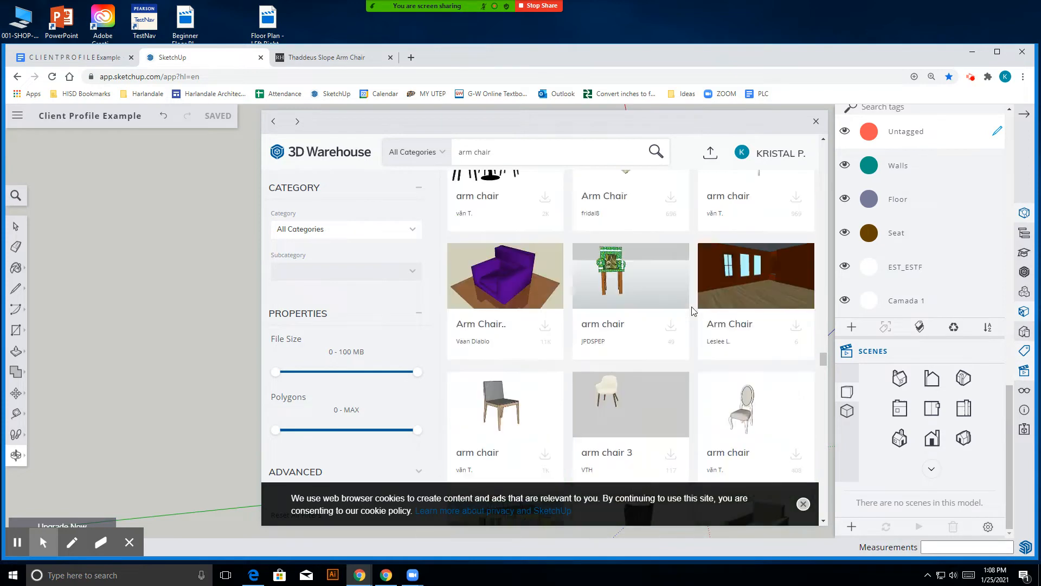
{"action": "scroll", "coordinate": [631, 336], "scroll_direction": "up", "scroll_amount": 6}
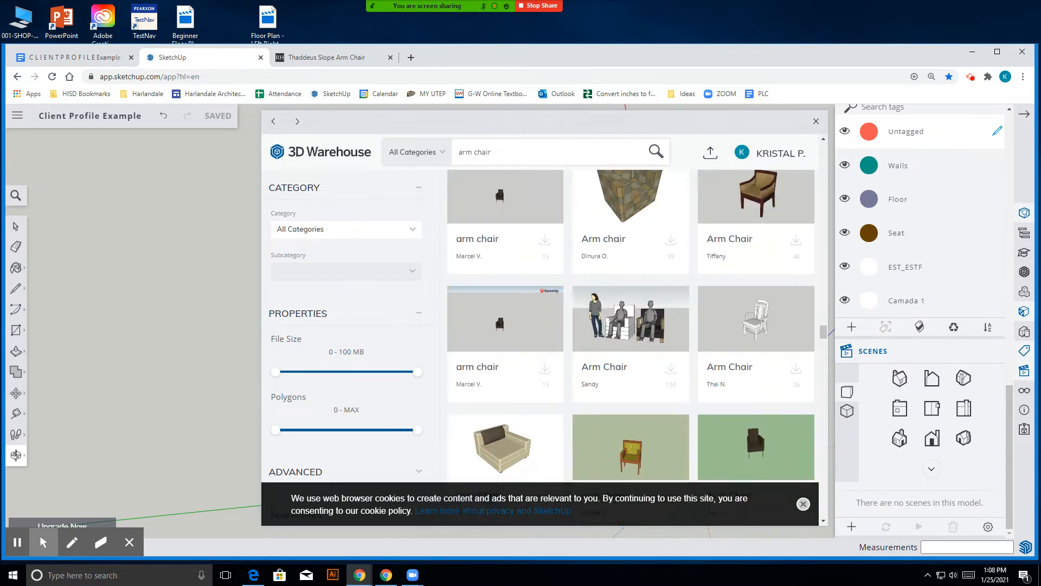
{"action": "scroll", "coordinate": [631, 325], "scroll_direction": "up", "scroll_amount": 8}
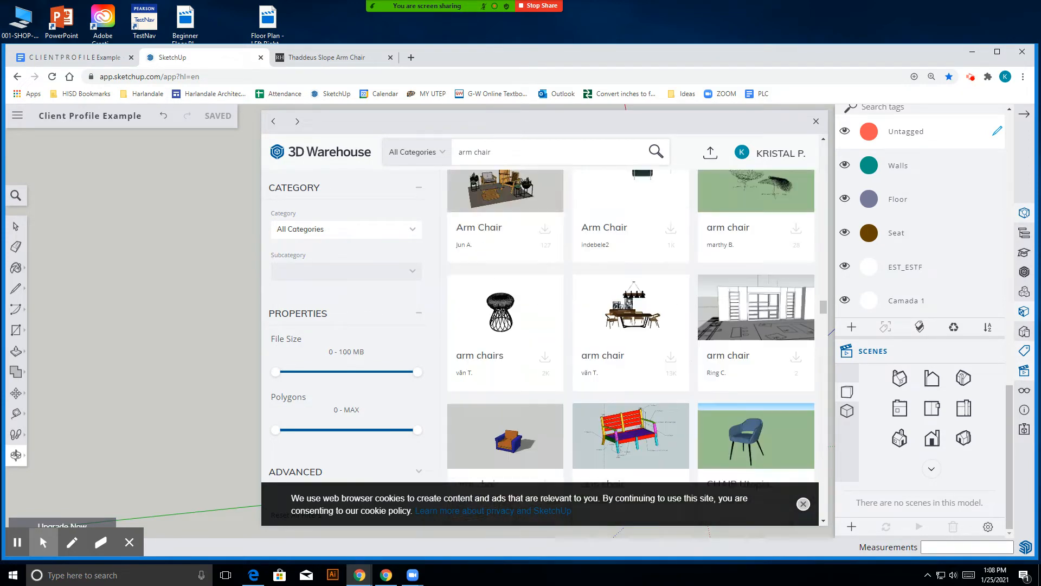
{"action": "scroll", "coordinate": [631, 326], "scroll_direction": "up", "scroll_amount": 4}
{"action": "left_click", "coordinate": [763, 301]}
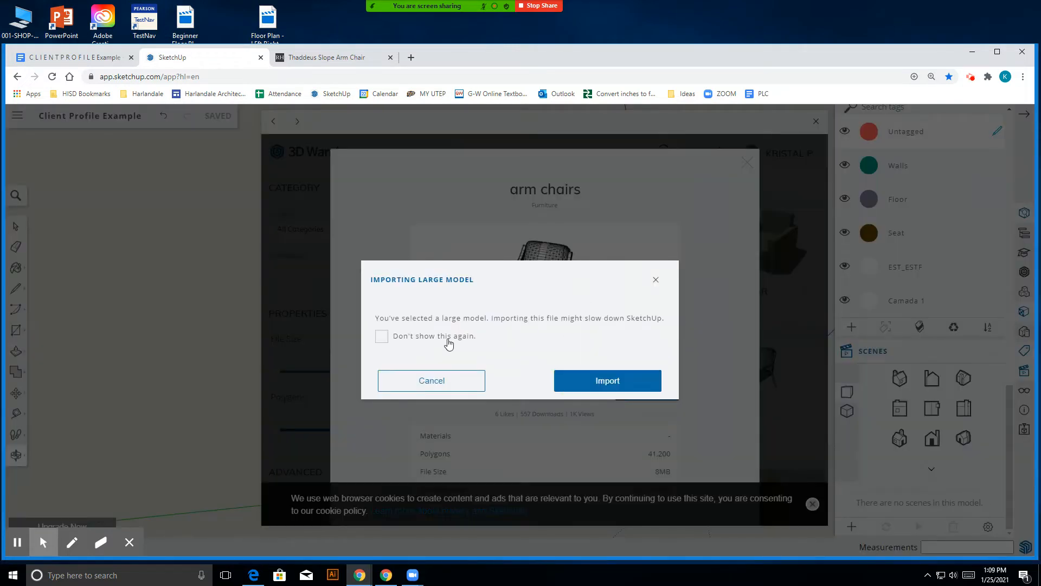
{"action": "left_click", "coordinate": [612, 379]}
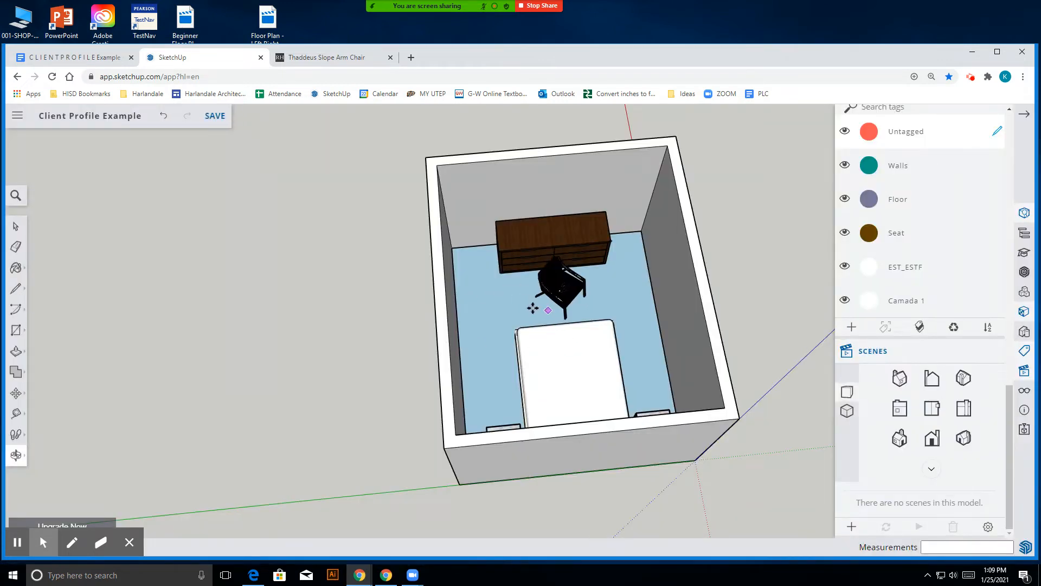
{"action": "left_click", "coordinate": [486, 319]}
- Open the imported armchair's nested groups down to its backrest cushion for editing
{"action": "left_click", "coordinate": [16, 455]}
{"action": "left_click_drag", "start_coordinate": [606, 383], "coordinate": [341, 272]}
{"action": "scroll", "coordinate": [522, 315], "scroll_direction": "up", "scroll_amount": 3}
{"action": "scroll", "coordinate": [522, 316], "scroll_direction": "up", "scroll_amount": 10}
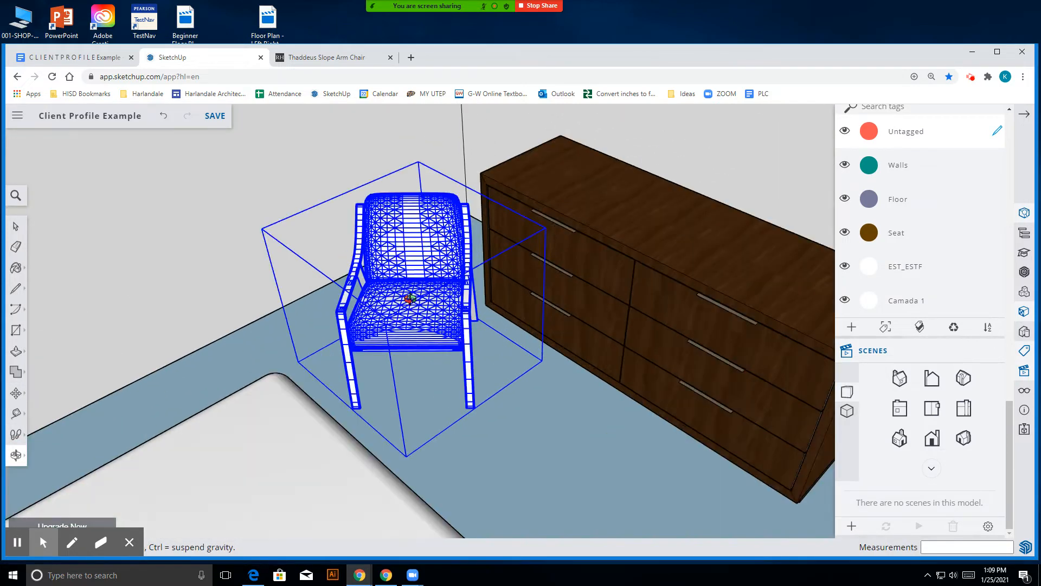
{"action": "scroll", "coordinate": [710, 372], "scroll_direction": "down", "scroll_amount": 2}
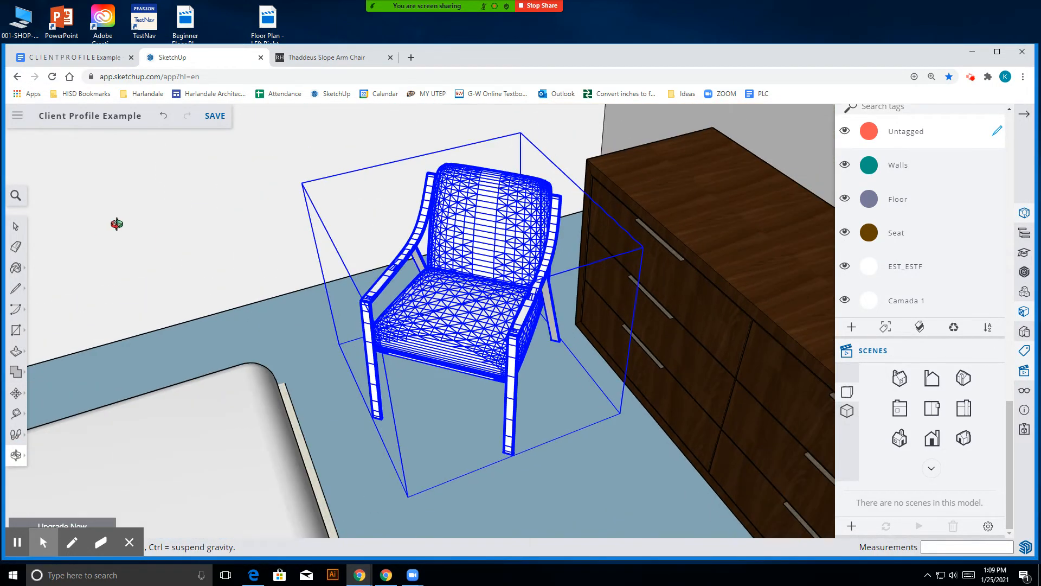
{"action": "left_click", "coordinate": [15, 226]}
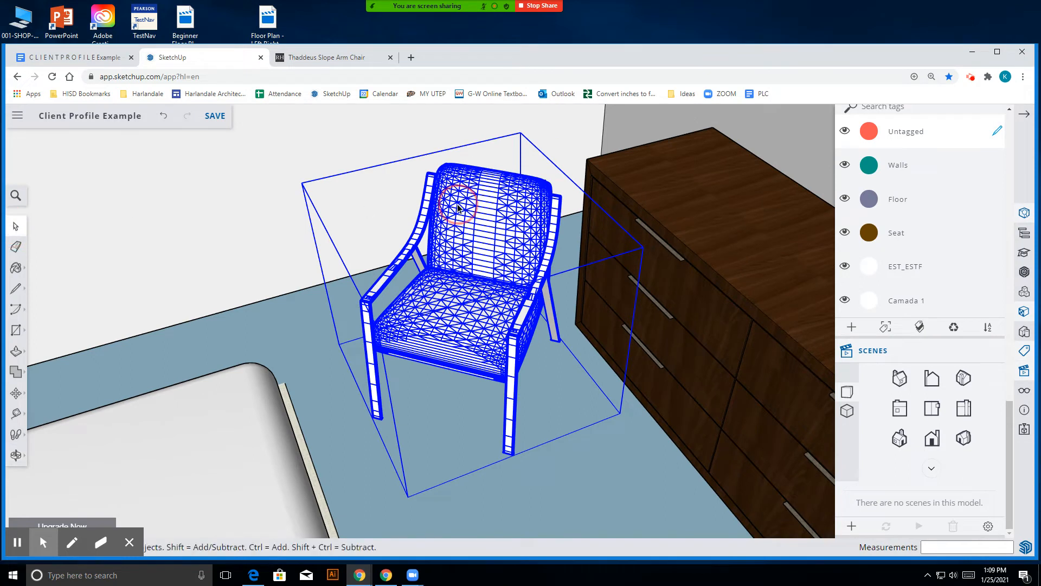
{"action": "double_click", "coordinate": [487, 213]}
{"action": "left_click", "coordinate": [509, 221]}
{"action": "double_click", "coordinate": [489, 217]}
{"action": "left_click", "coordinate": [484, 210]}
{"action": "double_click", "coordinate": [484, 210]}
{"action": "left_click", "coordinate": [483, 211]}
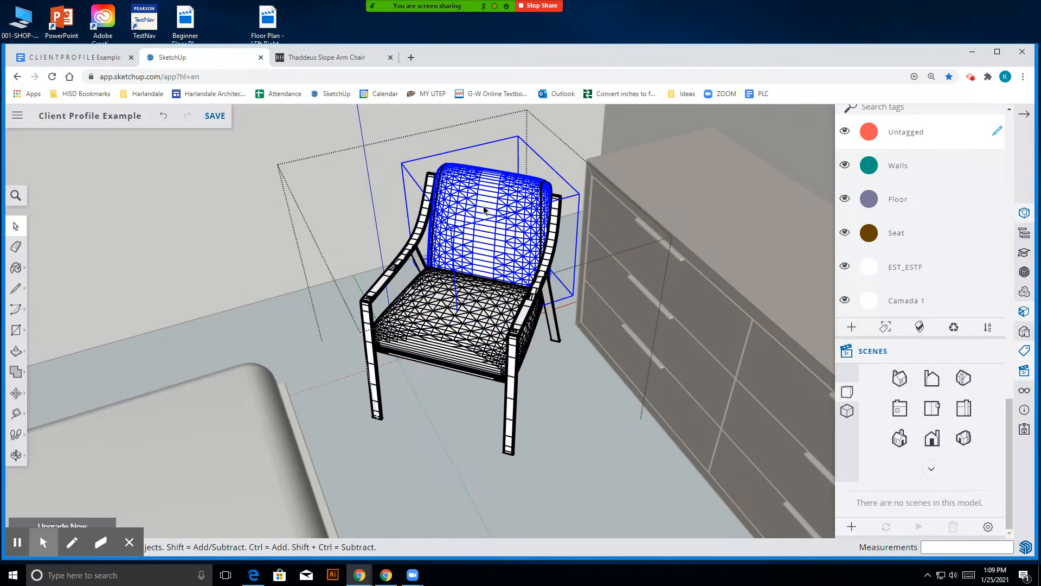
{"action": "double_click", "coordinate": [497, 191]}
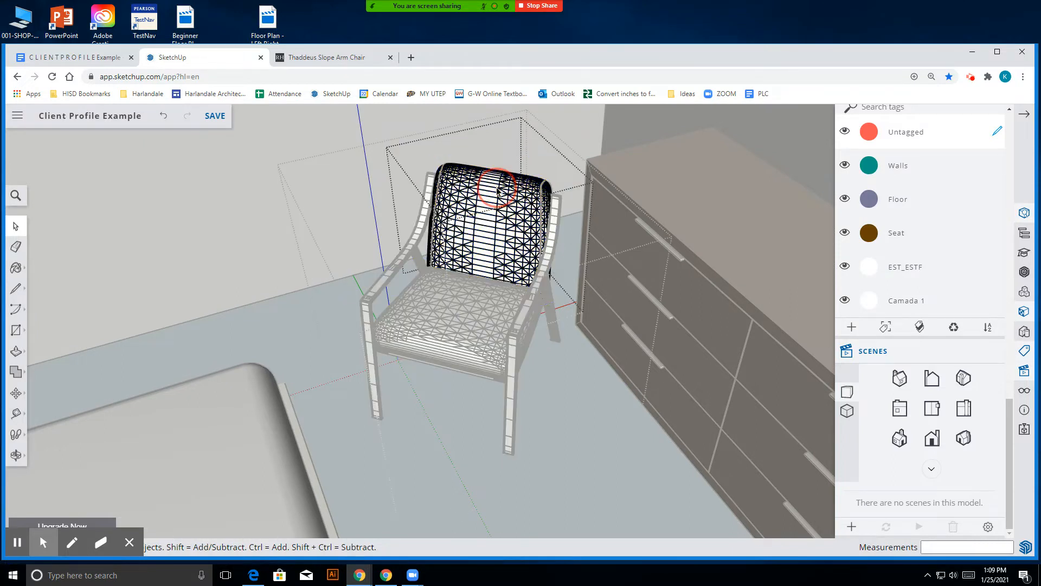
- Paint the armchair's backrest cushion with the 0015_Salmon material already used in the model and close the backrest group
{"action": "left_click", "coordinate": [430, 337]}
{"action": "left_click", "coordinate": [16, 268]}
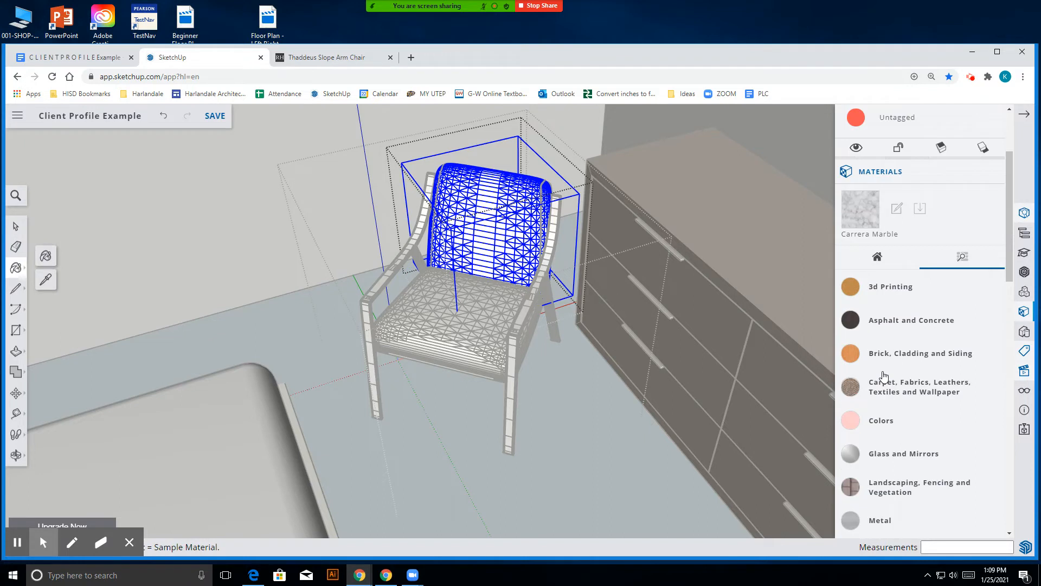
{"action": "scroll", "coordinate": [884, 376], "scroll_direction": "up", "scroll_amount": 3}
{"action": "left_click", "coordinate": [879, 381]}
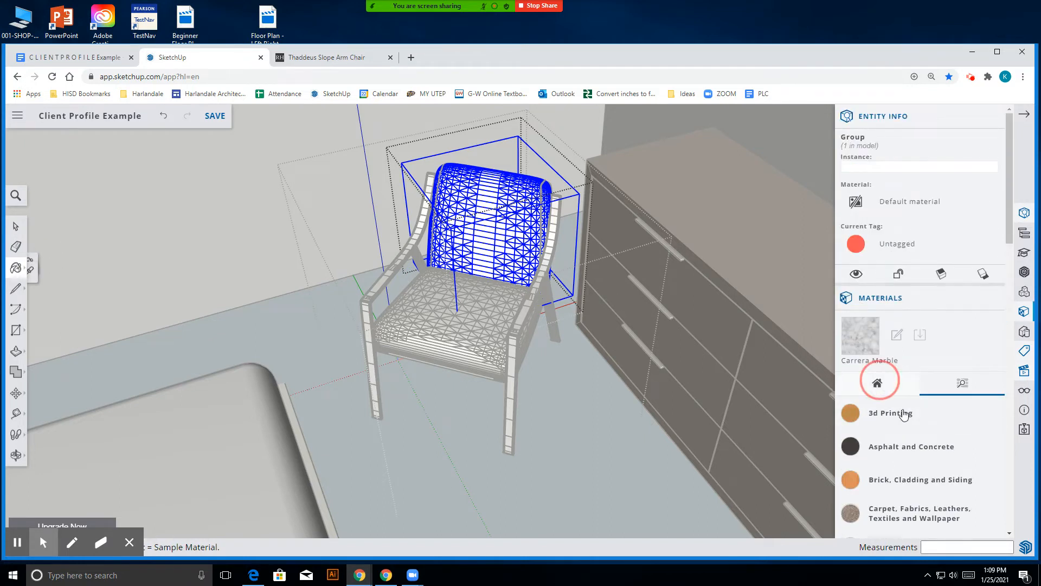
{"action": "scroll", "coordinate": [901, 393], "scroll_direction": "down", "scroll_amount": 4}
{"action": "scroll", "coordinate": [887, 363], "scroll_direction": "down", "scroll_amount": 2}
{"action": "left_click", "coordinate": [907, 256]}
{"action": "left_click", "coordinate": [477, 220]}
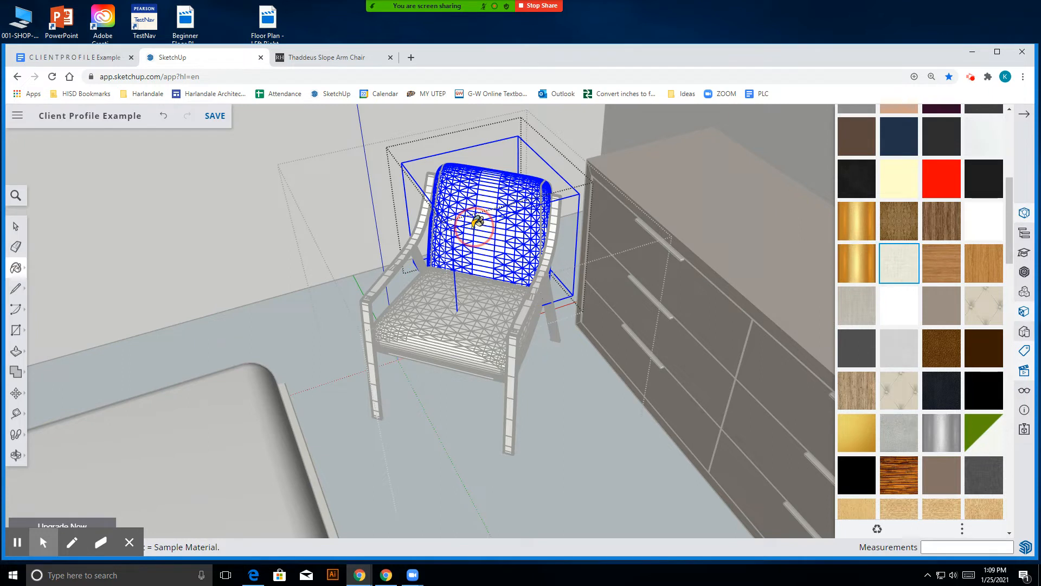
{"action": "left_click", "coordinate": [16, 225]}
{"action": "left_click", "coordinate": [252, 251]}
- Open the armchair's seat cushion group for painting with 0015_Salmon, and exit the chair's groups
{"action": "left_click", "coordinate": [488, 310]}
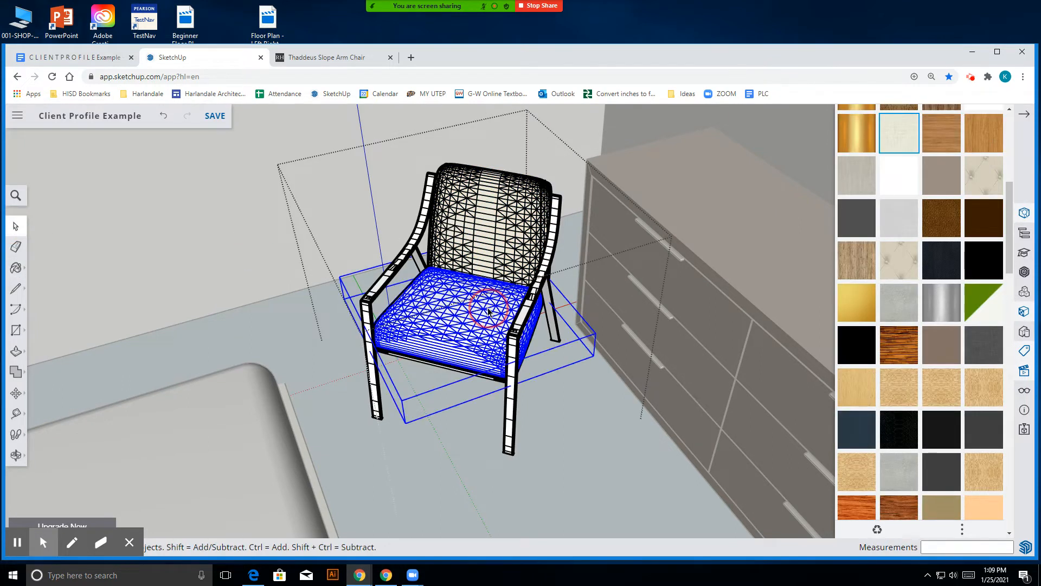
{"action": "double_click", "coordinate": [488, 311]}
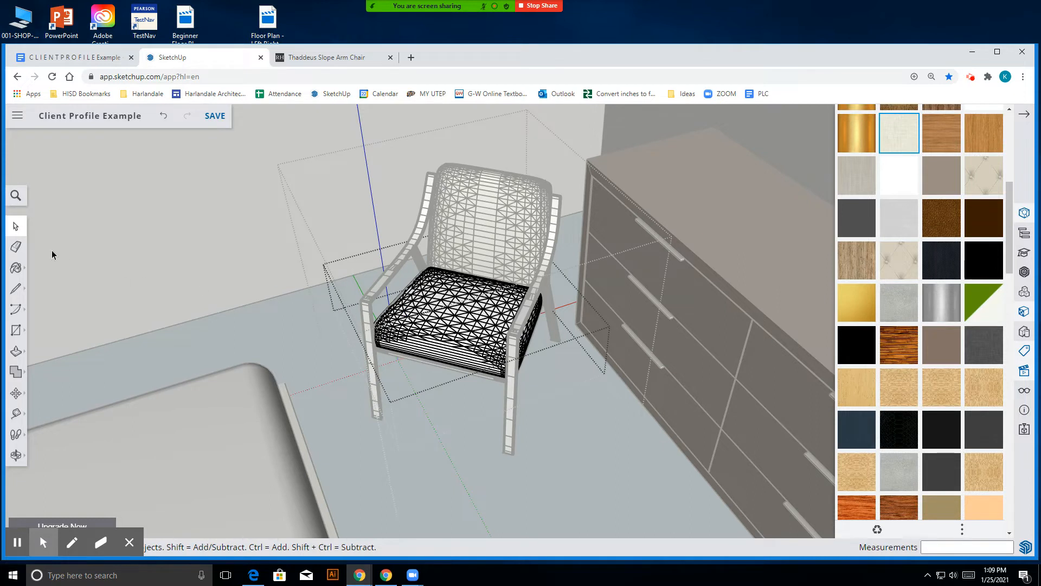
{"action": "left_click", "coordinate": [16, 267]}
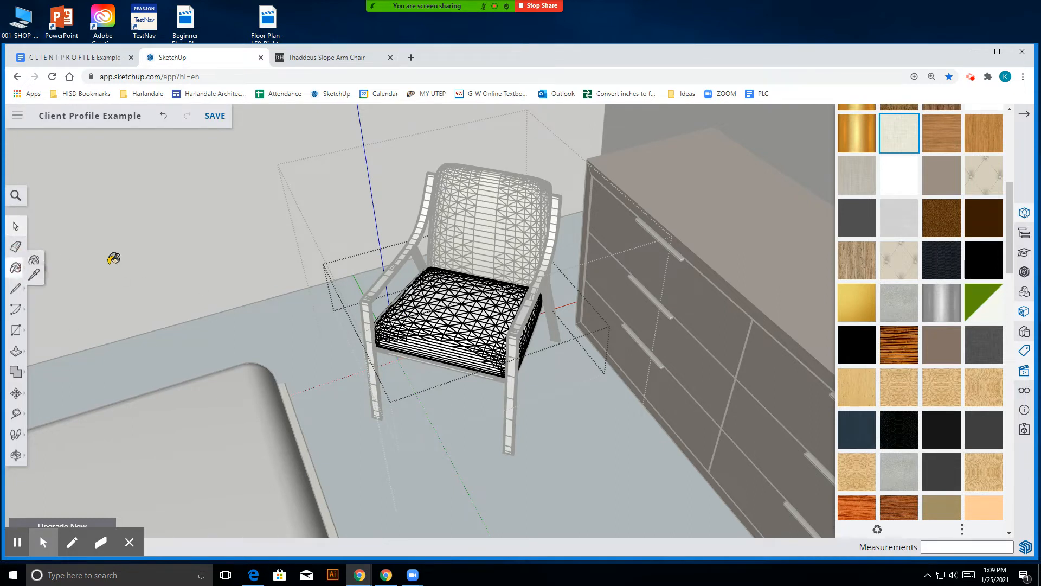
{"action": "left_click", "coordinate": [17, 223]}
{"action": "left_click", "coordinate": [168, 238]}
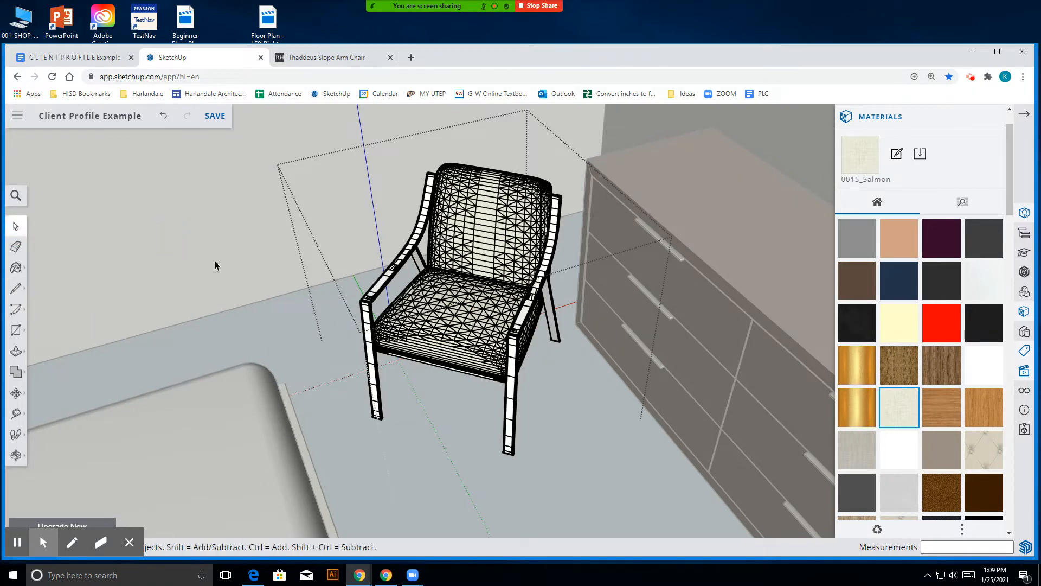
{"action": "left_click", "coordinate": [304, 282]}
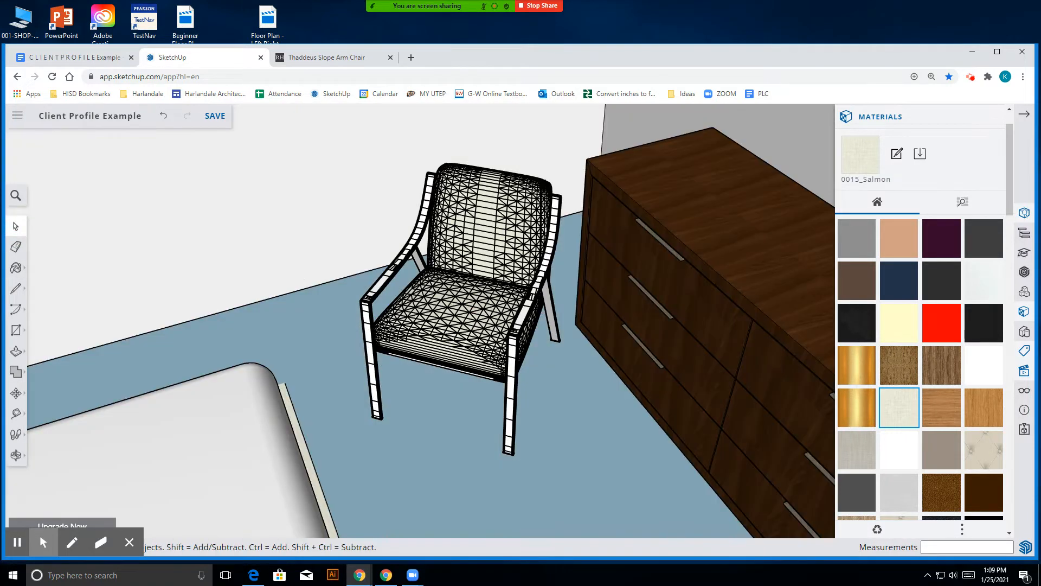
- Open the wireframe-style armchair's outer group and try to intersect its inner group's faces with context
{"action": "double_click", "coordinate": [495, 245]}
{"action": "left_click", "coordinate": [495, 233]}
{"action": "double_click", "coordinate": [494, 234]}
{"action": "left_click", "coordinate": [494, 233]}
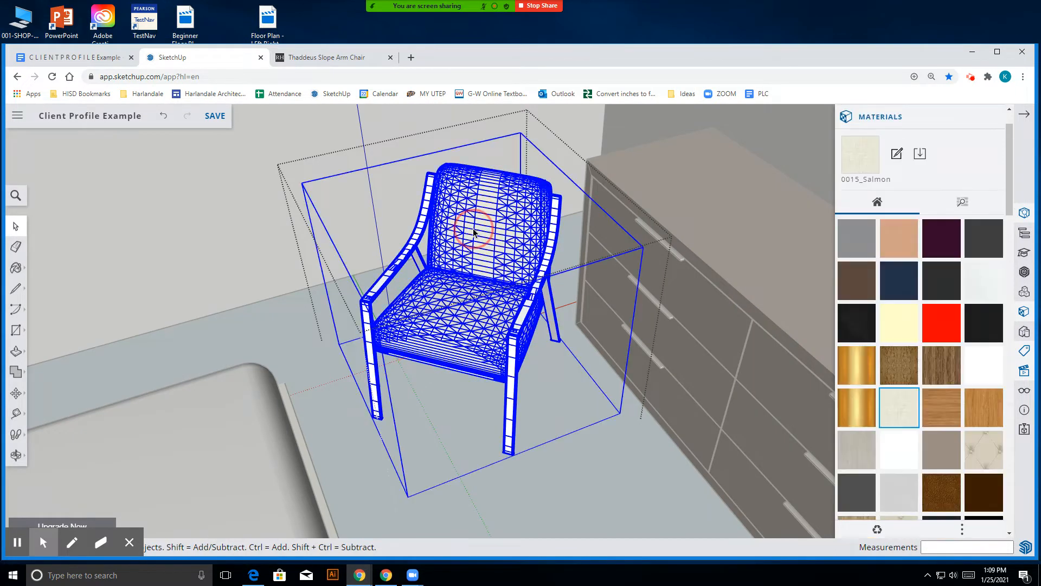
{"action": "right_click", "coordinate": [494, 234]}
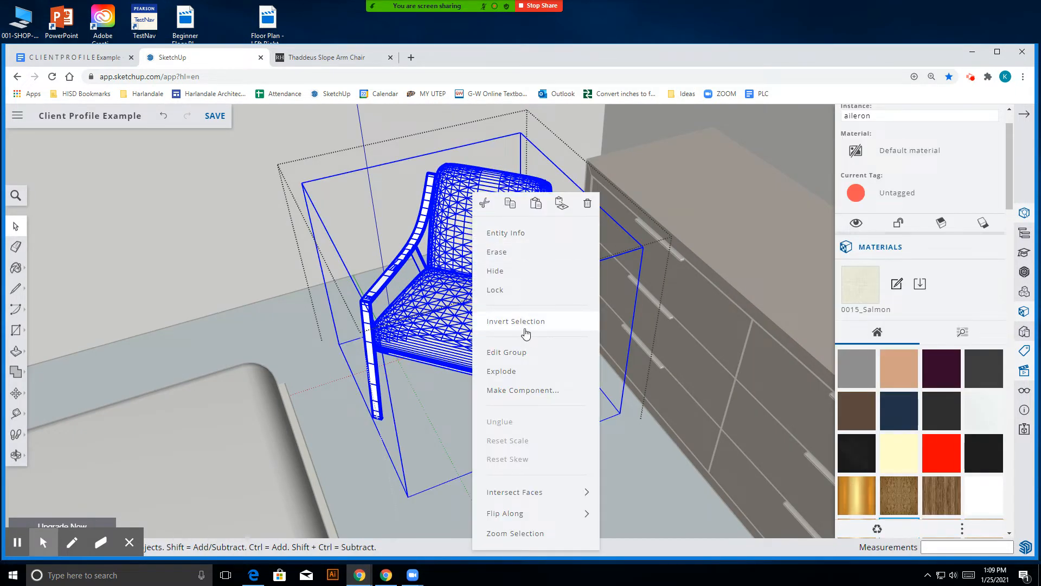
{"action": "mouse_move", "coordinate": [555, 511]}
{"action": "mouse_move", "coordinate": [554, 490]}
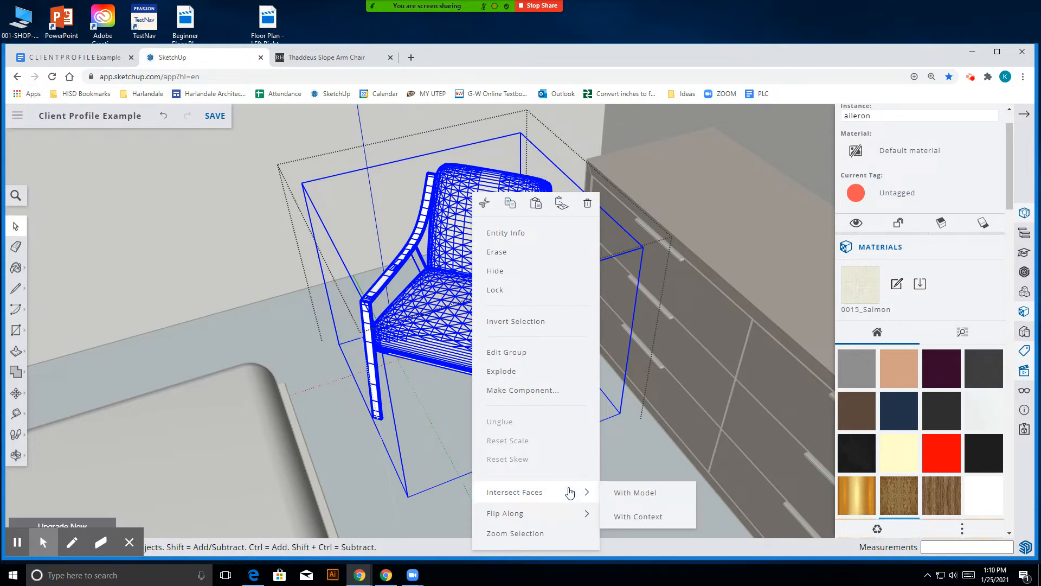
{"action": "left_click", "coordinate": [646, 522]}
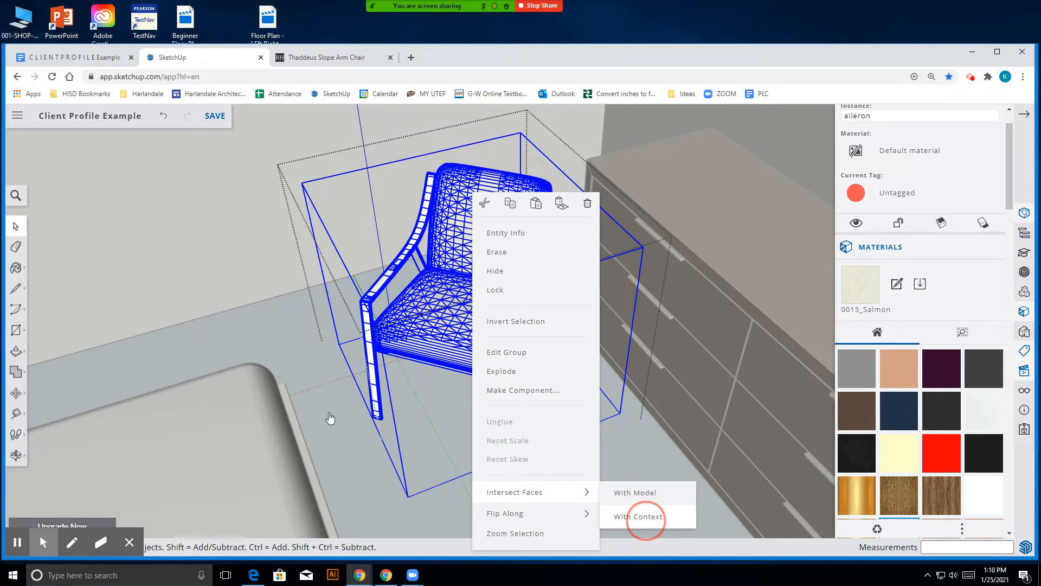
{"action": "left_click", "coordinate": [972, 77]}
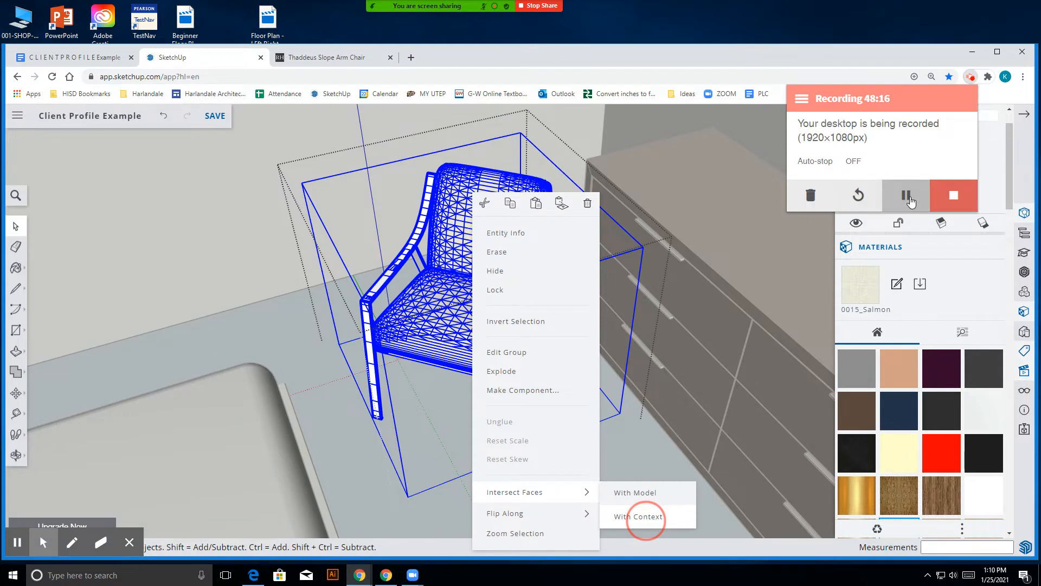
{"action": "left_click", "coordinate": [911, 202]}
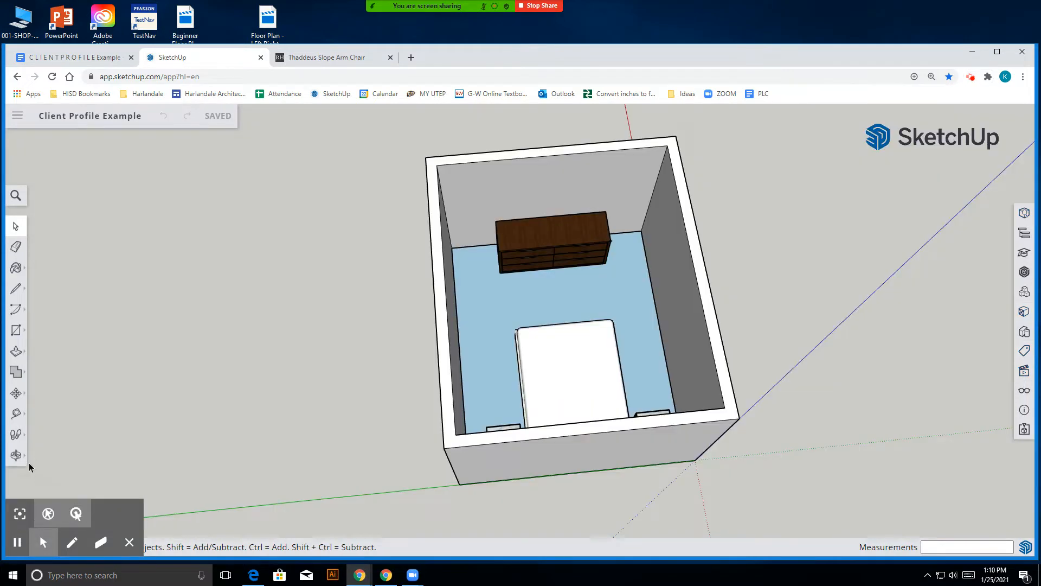
- Search 3D Warehouse for "arm chair" and browse the resulting models
{"action": "left_click", "coordinate": [16, 454]}
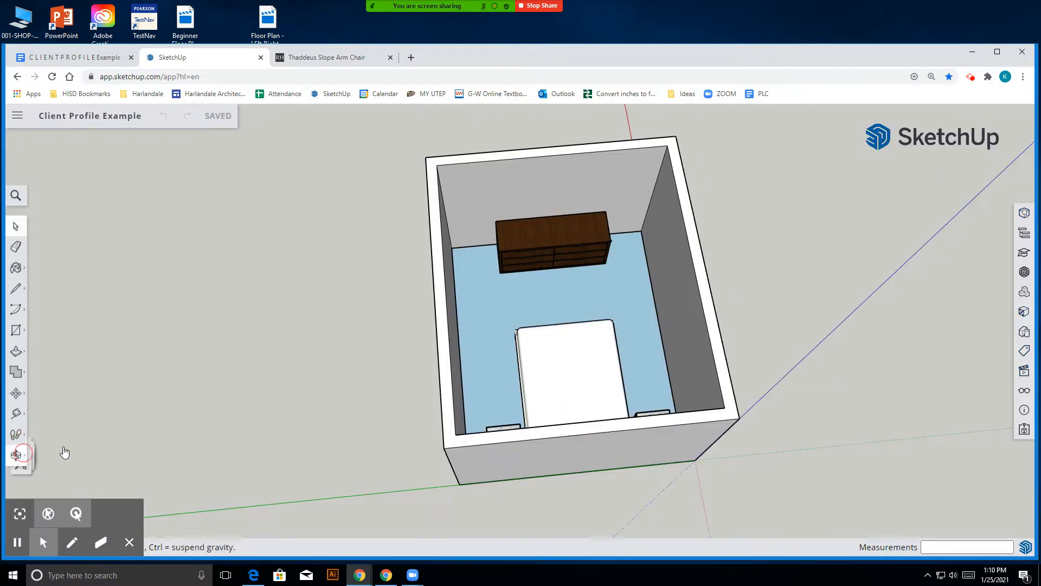
{"action": "left_click_drag", "start_coordinate": [568, 365], "coordinate": [439, 313]}
{"action": "scroll", "coordinate": [516, 244], "scroll_direction": "up", "scroll_amount": 6}
{"action": "left_click_drag", "start_coordinate": [609, 314], "coordinate": [547, 342]}
{"action": "scroll", "coordinate": [547, 342], "scroll_direction": "down", "scroll_amount": 5}
{"action": "scroll", "coordinate": [558, 349], "scroll_direction": "up", "scroll_amount": 3}
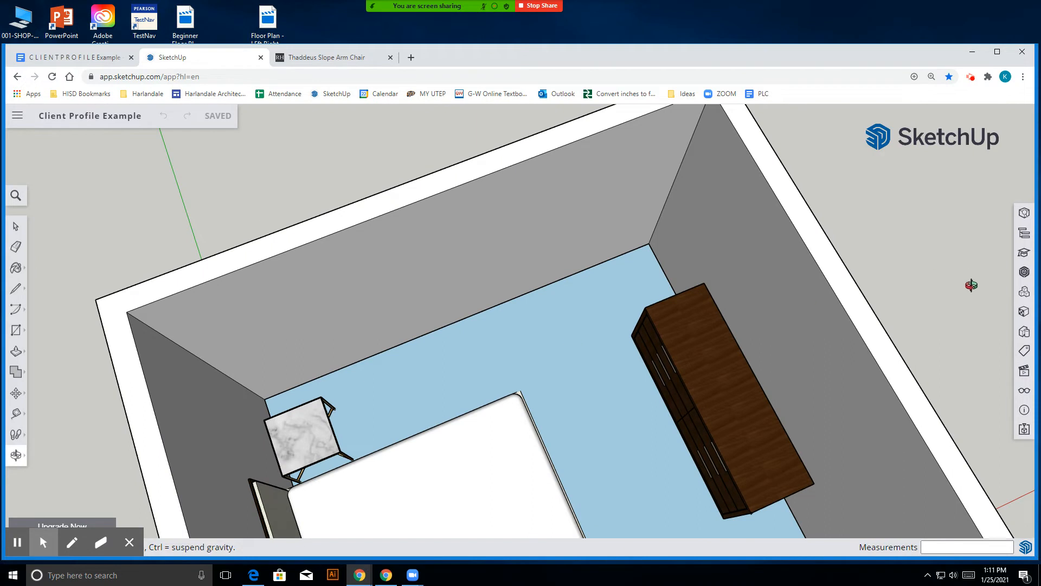
{"action": "left_click", "coordinate": [1023, 272]}
{"action": "left_click_drag", "start_coordinate": [626, 130], "coordinate": [436, 136]}
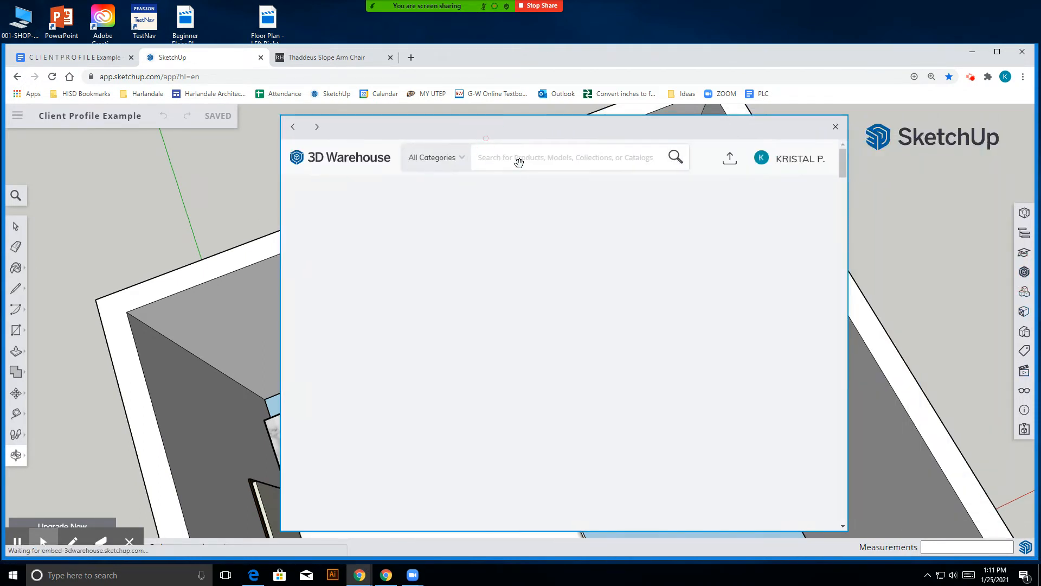
{"action": "left_click", "coordinate": [475, 163]}
{"action": "type", "text": "ar"}
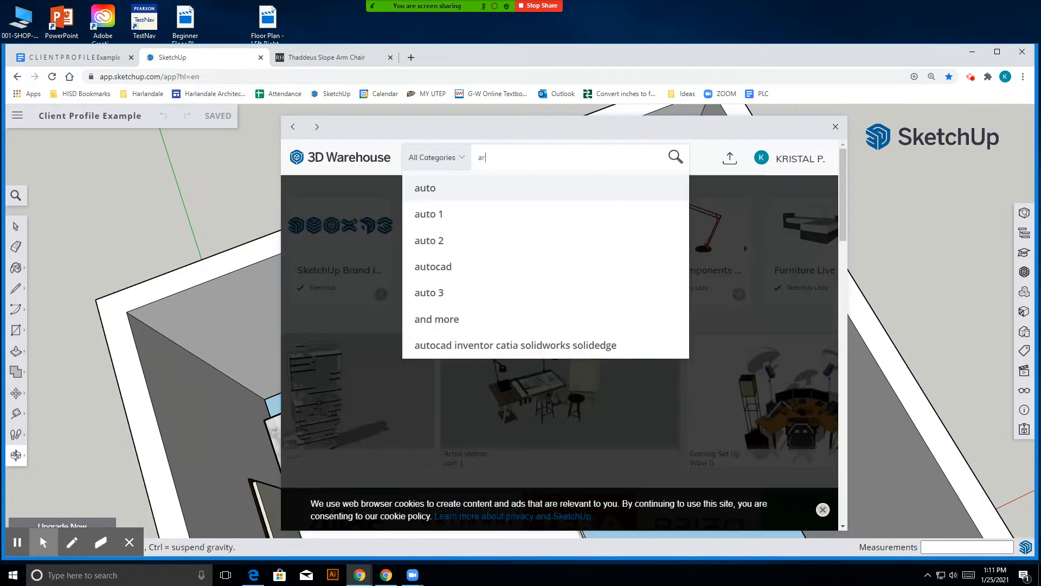
{"action": "type", "text": "m chair"}
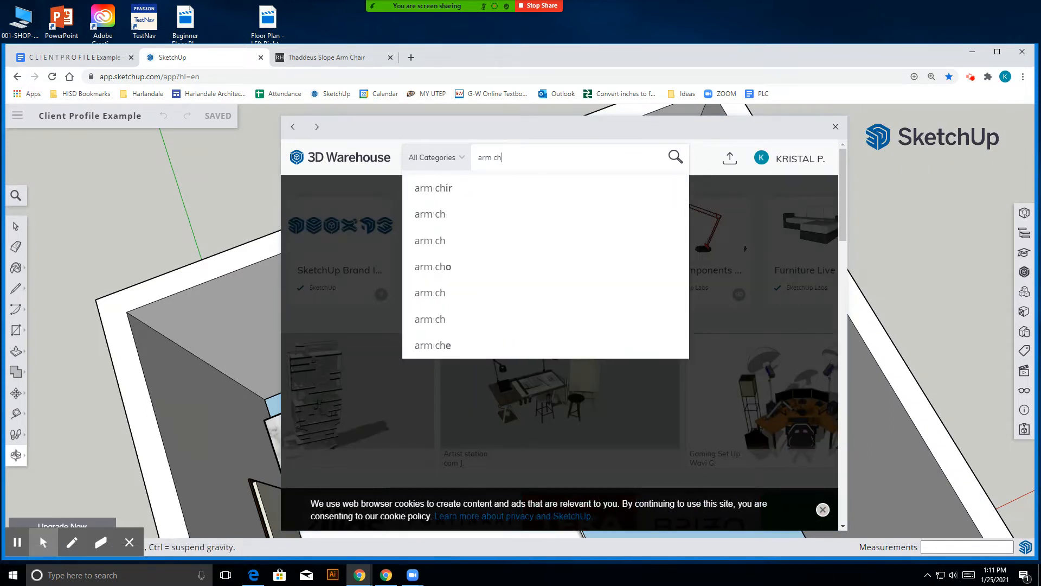
{"action": "key", "text": "Return"}
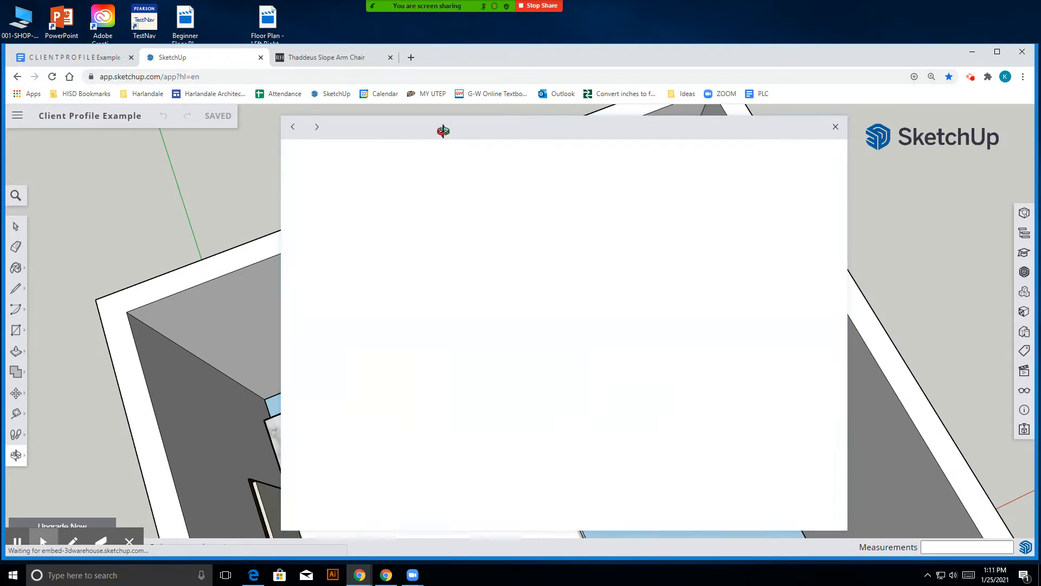
{"action": "scroll", "coordinate": [577, 278], "scroll_direction": "down", "scroll_amount": 4}
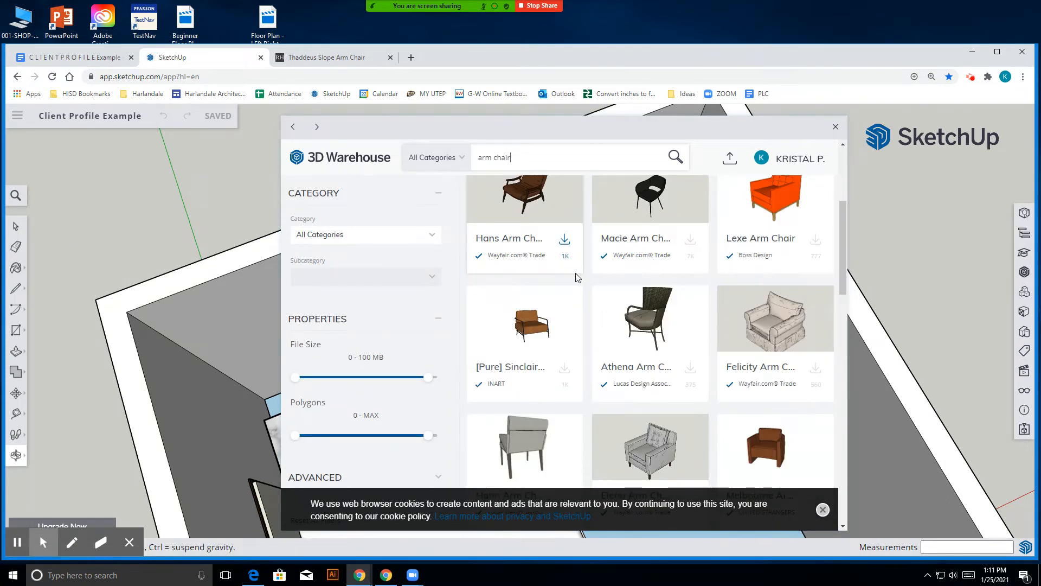
- Import the [Pure] Sinclair arm chair, check the Thaddeus Slope Arm Chair reference page, and place the model on the floor between the bed and dresser
{"action": "left_click", "coordinate": [547, 314]}
{"action": "left_click", "coordinate": [327, 59]}
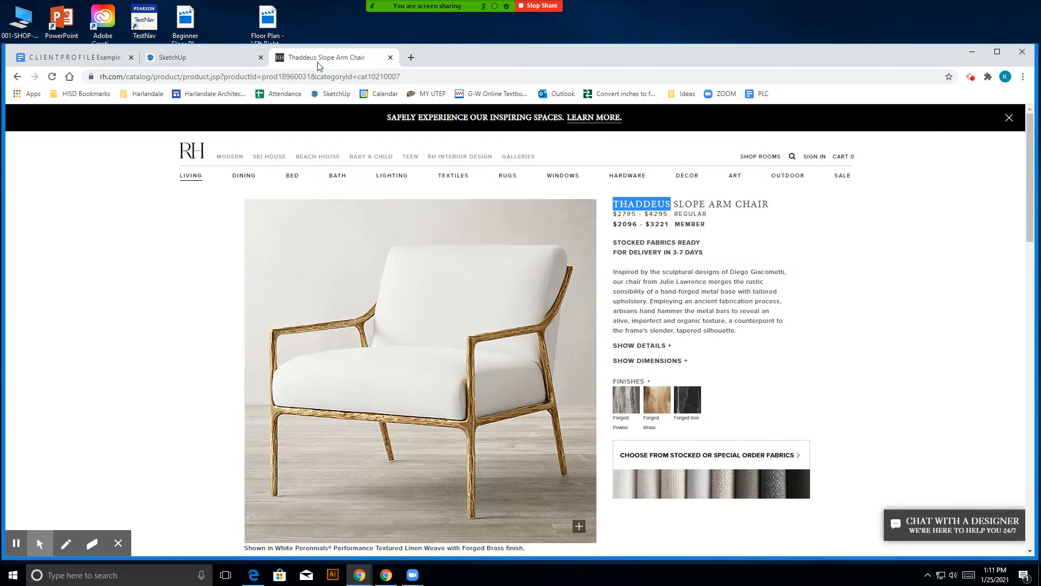
{"action": "left_click", "coordinate": [201, 58]}
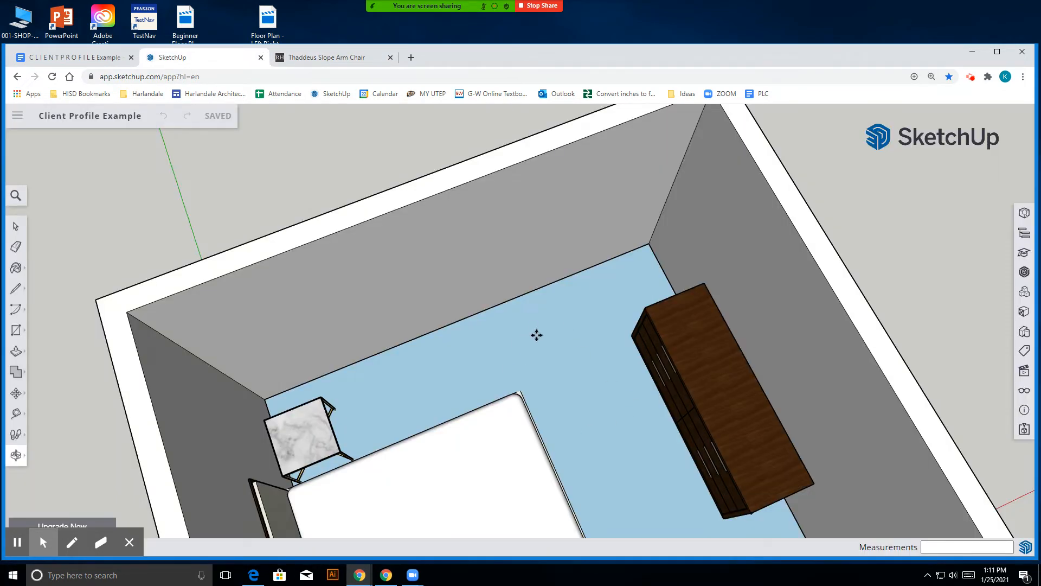
{"action": "scroll", "coordinate": [581, 271], "scroll_direction": "down", "scroll_amount": 5}
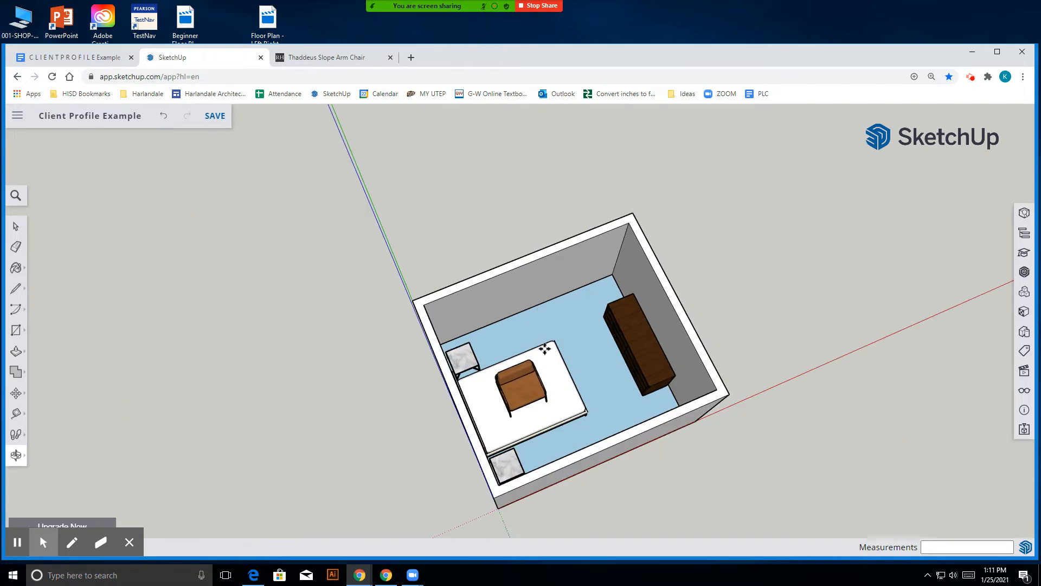
{"action": "scroll", "coordinate": [559, 322], "scroll_direction": "up", "scroll_amount": 8}
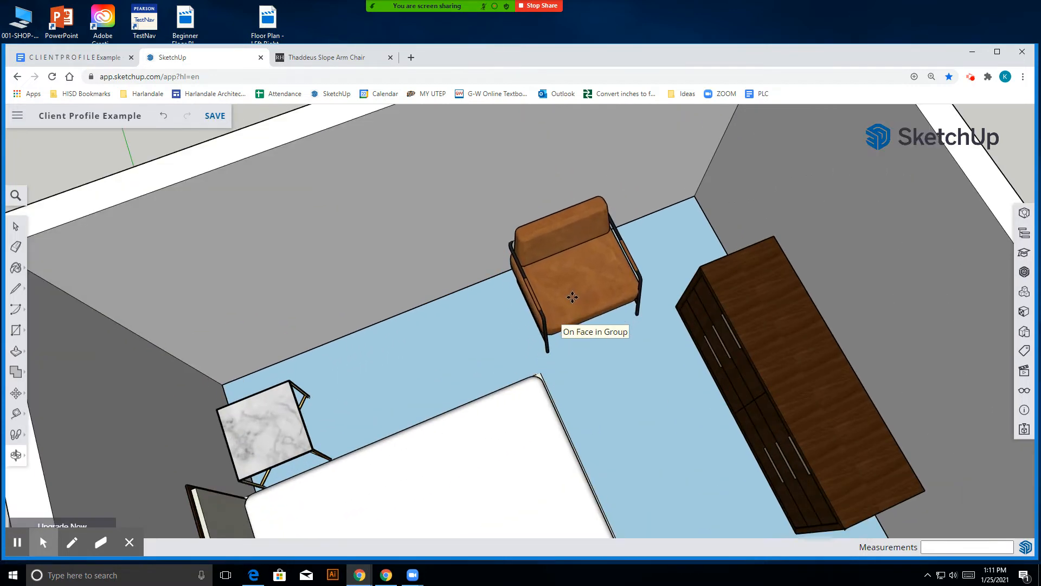
{"action": "left_click", "coordinate": [577, 307]}
- Open the brown leather armchair's group for editing to reach its black metal frame
{"action": "left_click", "coordinate": [16, 455]}
{"action": "left_click_drag", "start_coordinate": [662, 388], "coordinate": [646, 326]}
{"action": "scroll", "coordinate": [519, 345], "scroll_direction": "up", "scroll_amount": 6}
{"action": "scroll", "coordinate": [463, 345], "scroll_direction": "down", "scroll_amount": 3}
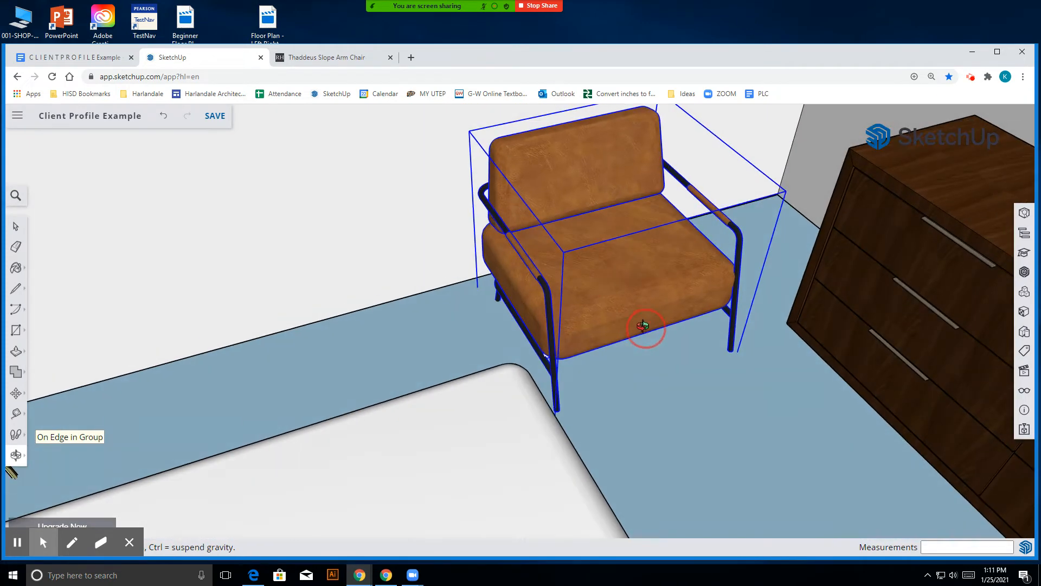
{"action": "left_click", "coordinate": [16, 226]}
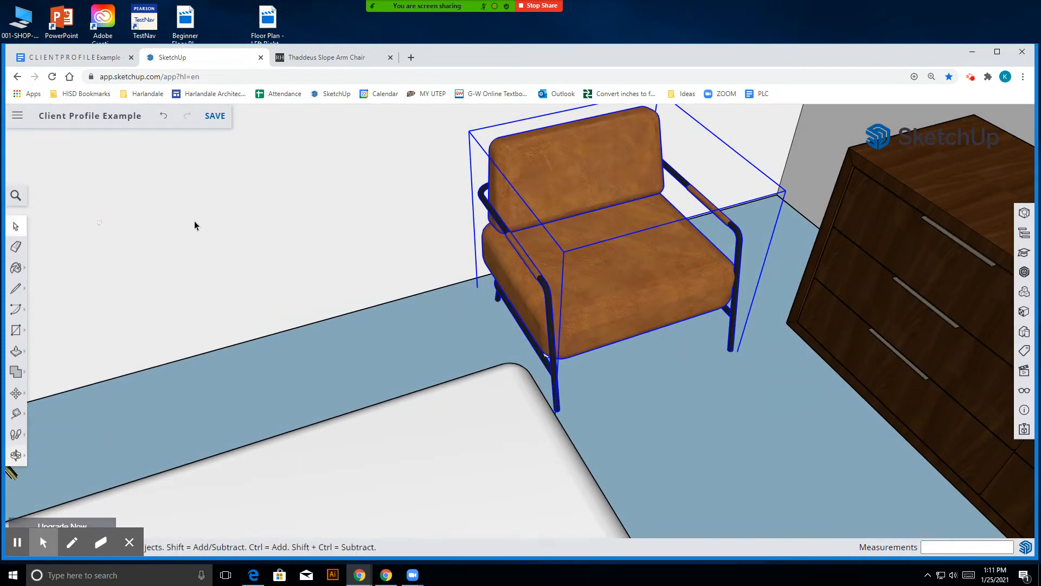
{"action": "double_click", "coordinate": [548, 297]}
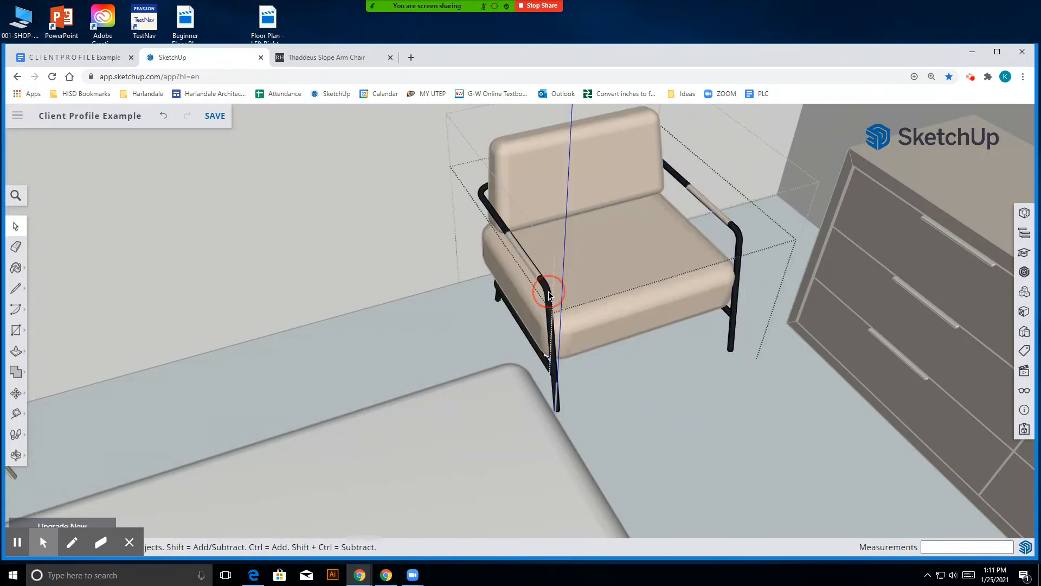
{"action": "scroll", "coordinate": [549, 296], "scroll_direction": "up", "scroll_amount": 2}
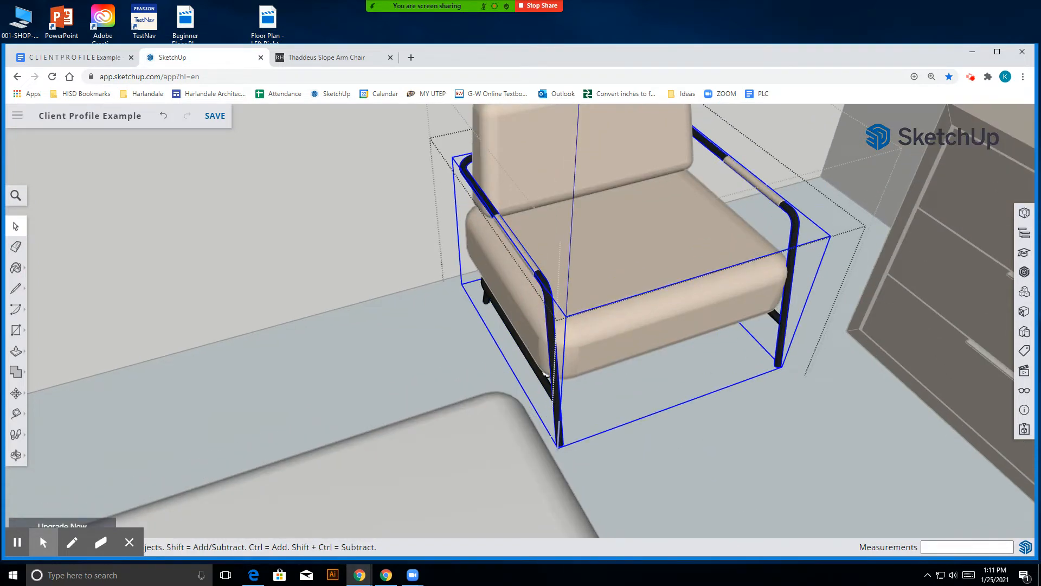
- Paint all geometry of the armchair's arm-and-front-leg frame with the gold Color E04 material and close the frame group
{"action": "triple_click", "coordinate": [546, 297]}
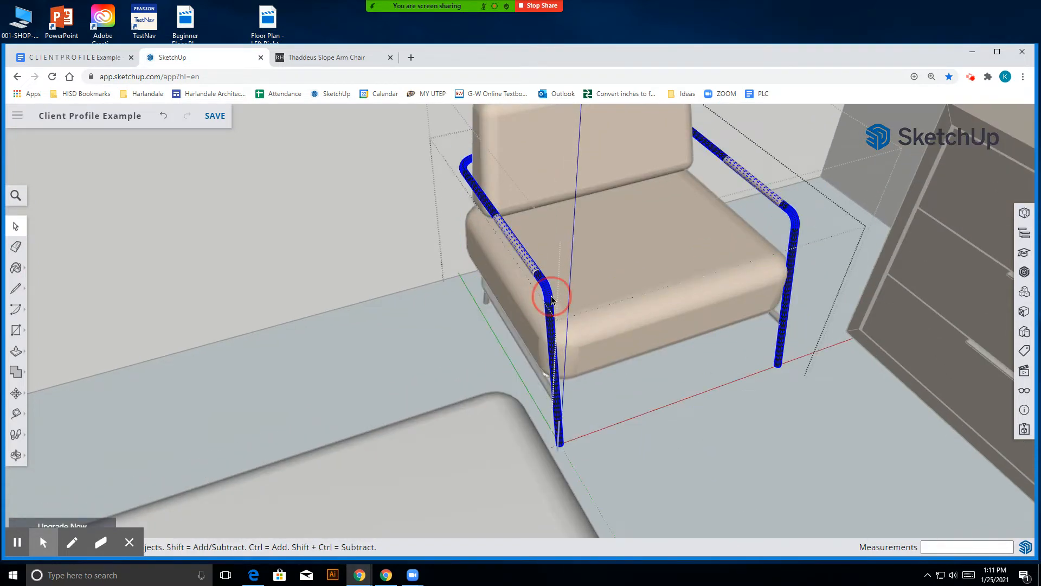
{"action": "left_click", "coordinate": [16, 268]}
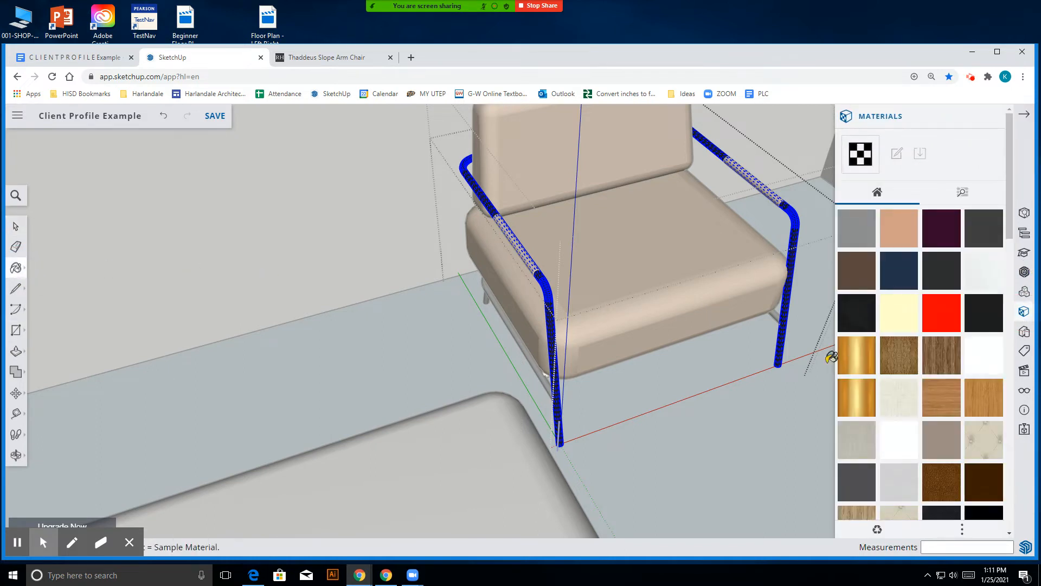
{"action": "left_click", "coordinate": [857, 364]}
{"action": "left_click", "coordinate": [543, 280]}
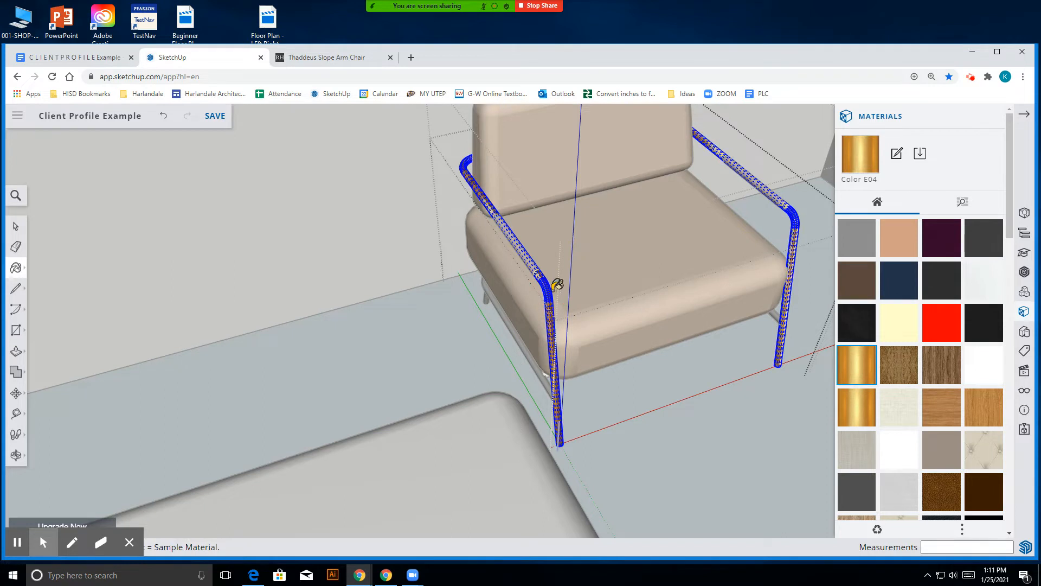
{"action": "left_click", "coordinate": [15, 226]}
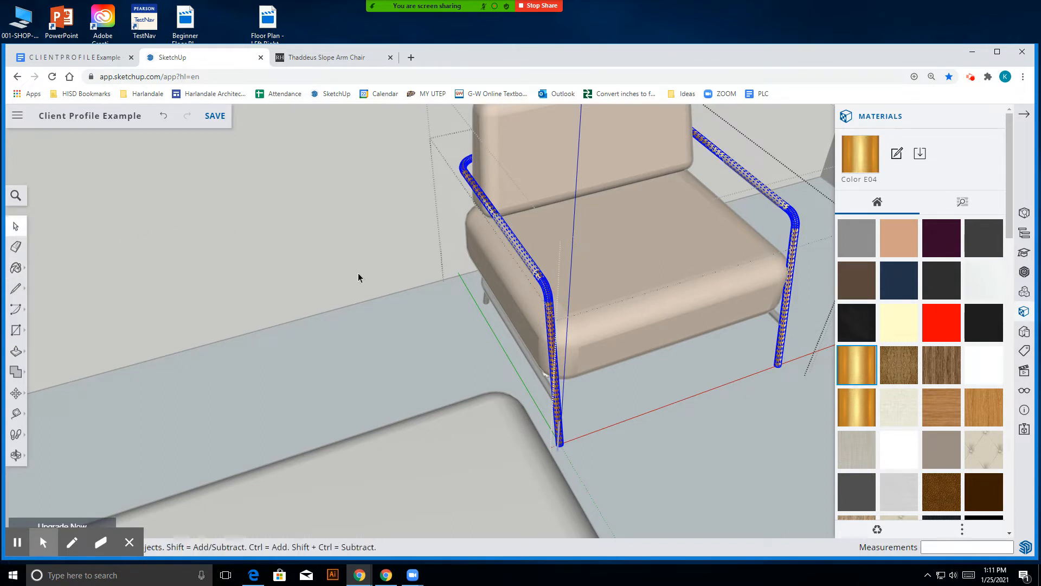
{"action": "left_click", "coordinate": [19, 225]}
{"action": "left_click", "coordinate": [274, 331]}
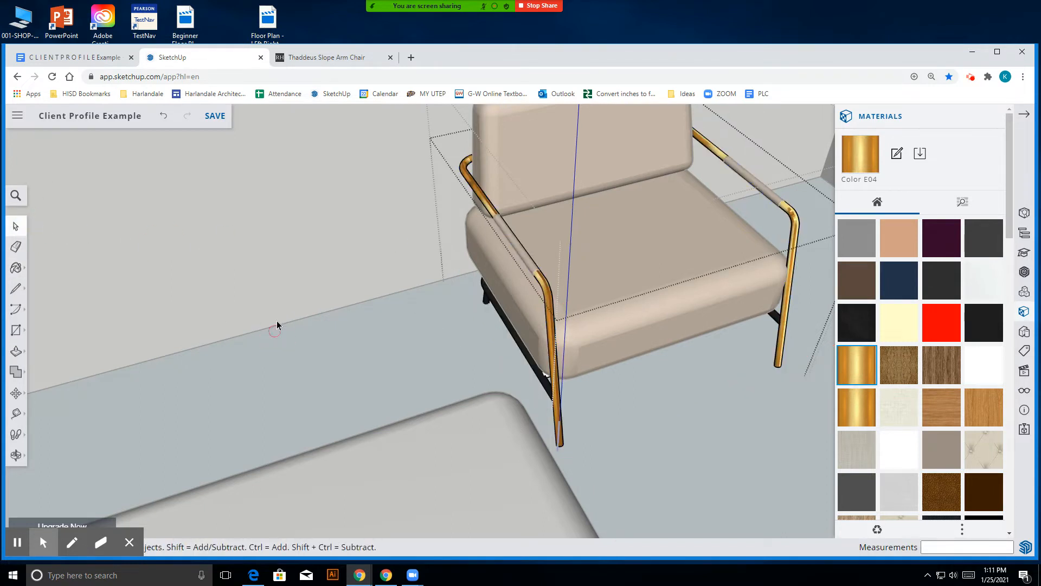
- Open the brown armrest sleeve's group within the frame and choose the gold 0002_MediumVioletRed material for it
{"action": "left_click", "coordinate": [525, 254]}
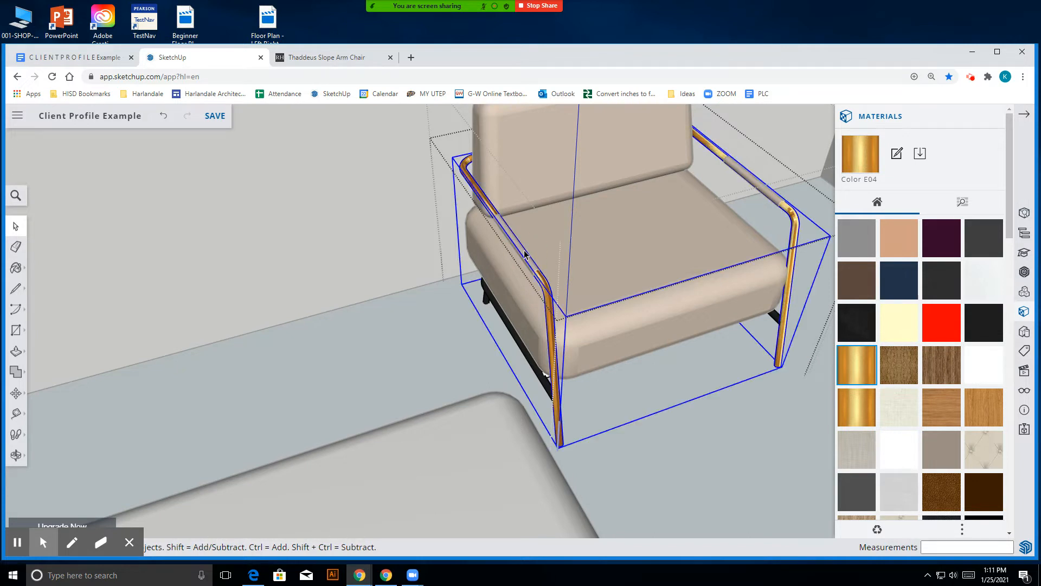
{"action": "scroll", "coordinate": [524, 254], "scroll_direction": "up", "scroll_amount": 5}
{"action": "double_click", "coordinate": [529, 262]}
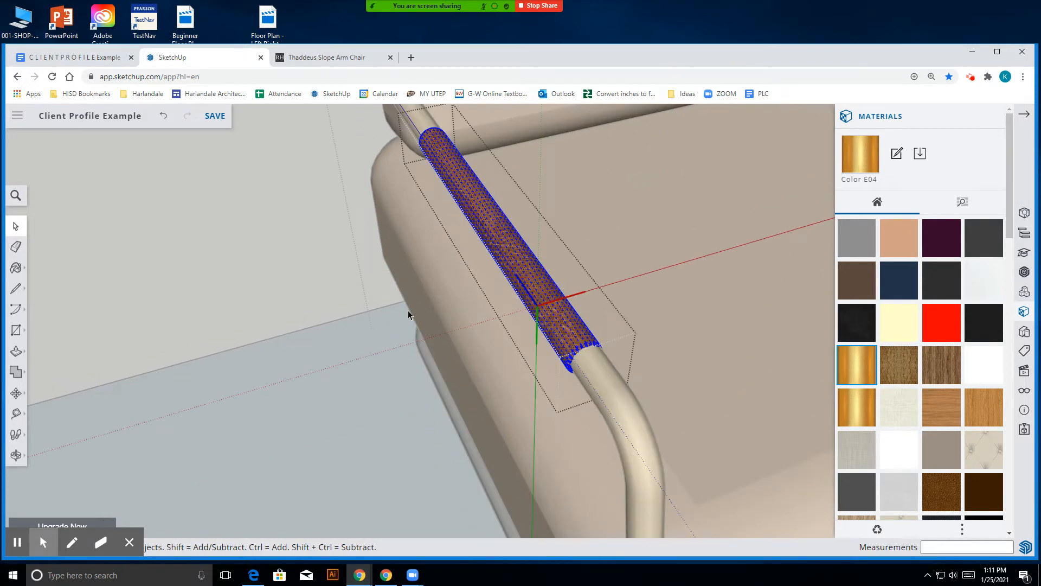
{"action": "scroll", "coordinate": [410, 310], "scroll_direction": "down", "scroll_amount": 5}
{"action": "scroll", "coordinate": [417, 310], "scroll_direction": "up", "scroll_amount": 4}
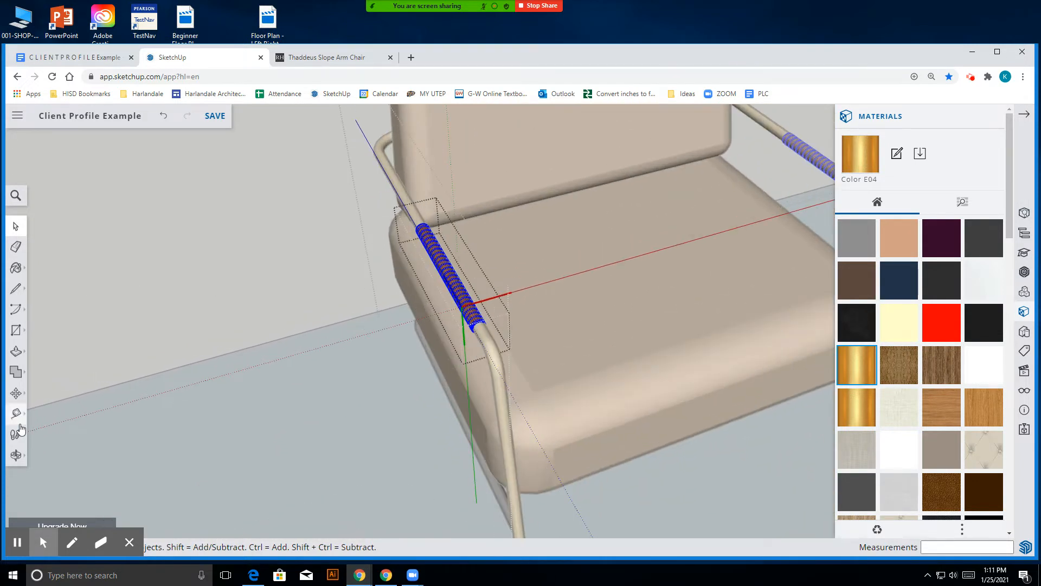
{"action": "left_click", "coordinate": [17, 271]}
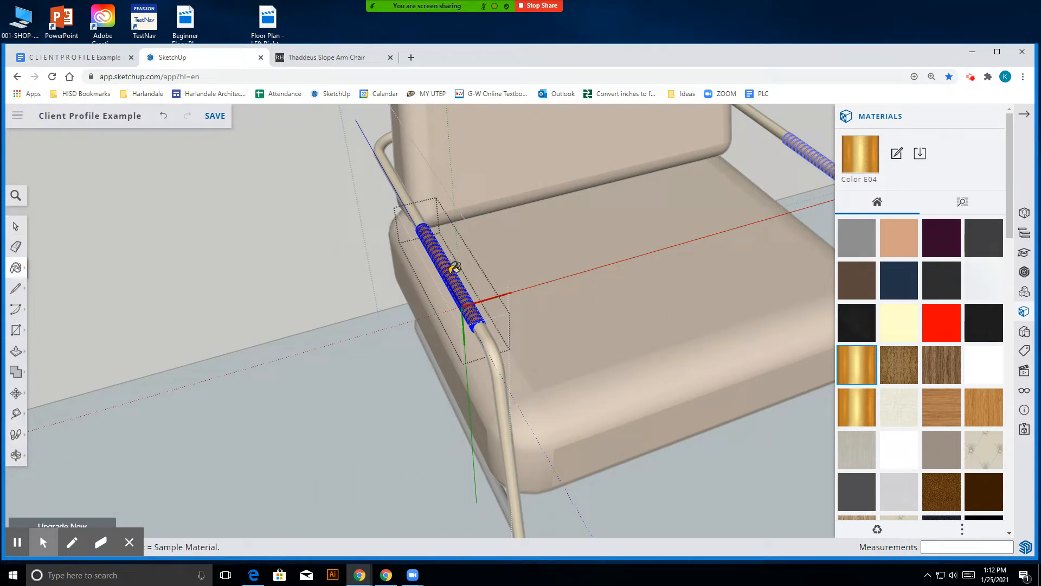
{"action": "scroll", "coordinate": [282, 325], "scroll_direction": "down", "scroll_amount": 4}
{"action": "scroll", "coordinate": [325, 320], "scroll_direction": "up", "scroll_amount": 4}
{"action": "scroll", "coordinate": [364, 307], "scroll_direction": "up", "scroll_amount": 3}
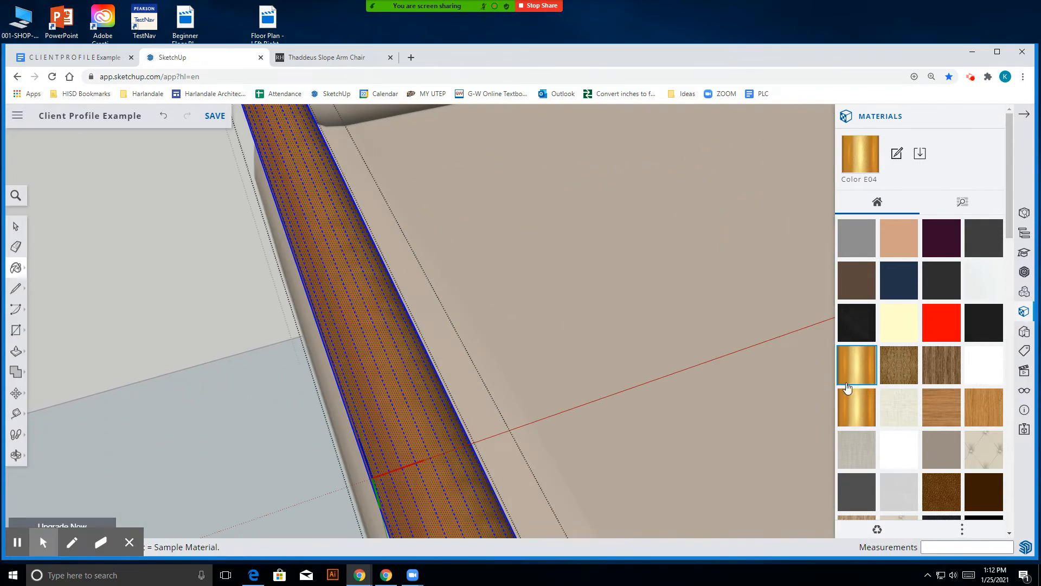
{"action": "left_click", "coordinate": [386, 344], "text": "alt"}
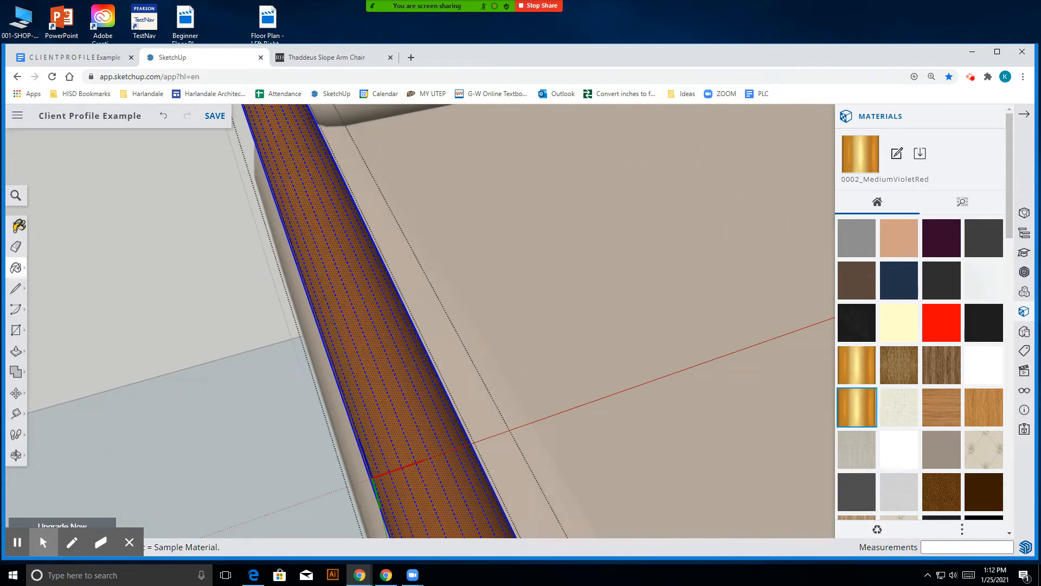
{"action": "key", "text": "space"}
- Close the sleeve's group and paint the armrest sleeves with the gold 0002_MediumVioletRed material
{"action": "scroll", "coordinate": [420, 324], "scroll_direction": "down", "scroll_amount": 5}
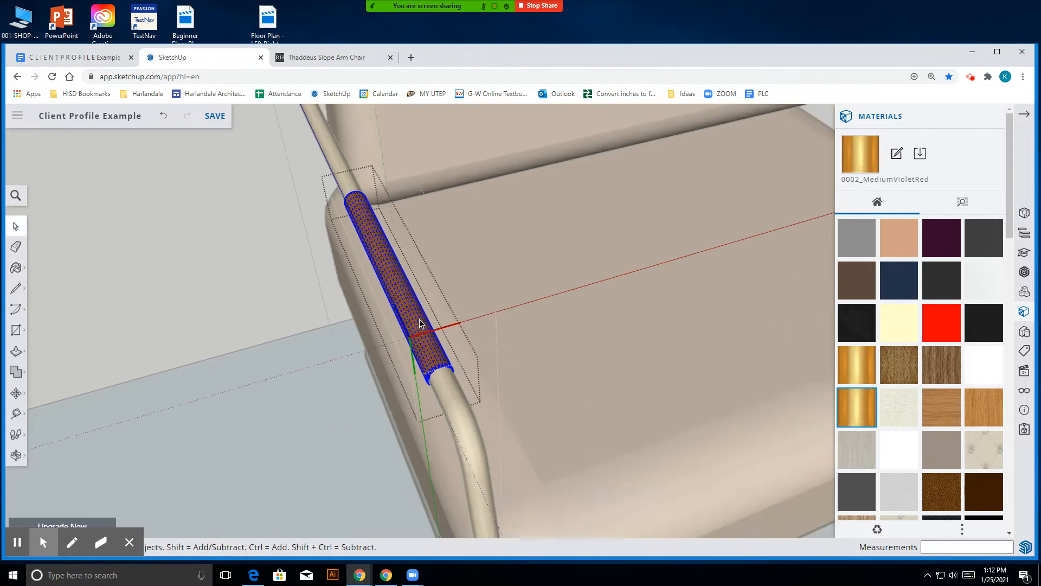
{"action": "scroll", "coordinate": [347, 309], "scroll_direction": "down", "scroll_amount": 4}
{"action": "left_click", "coordinate": [301, 301]}
{"action": "left_click", "coordinate": [301, 301]}
{"action": "double_click", "coordinate": [359, 279]}
{"action": "left_click", "coordinate": [359, 281]}
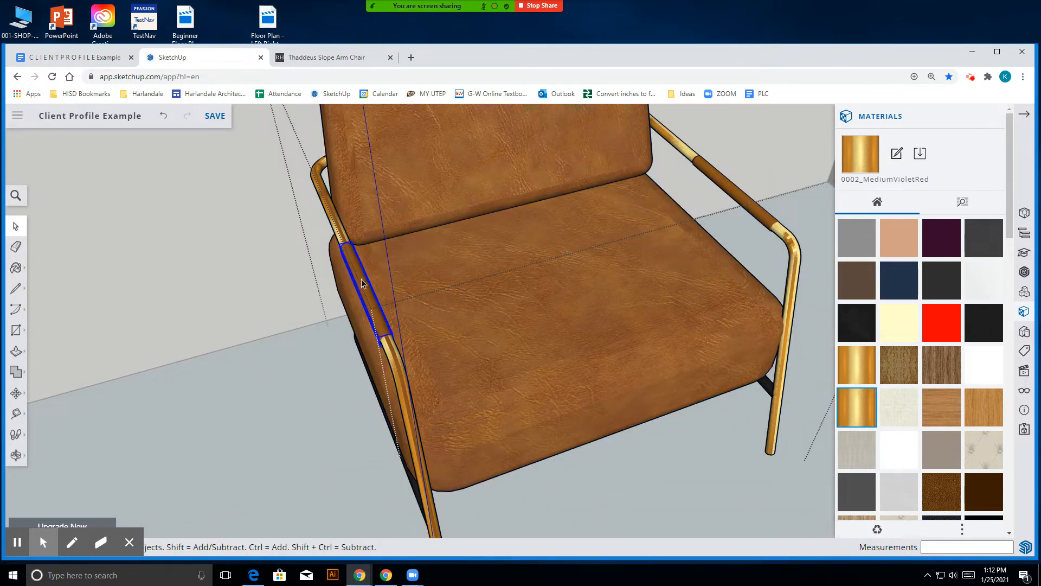
{"action": "left_click", "coordinate": [437, 266]}
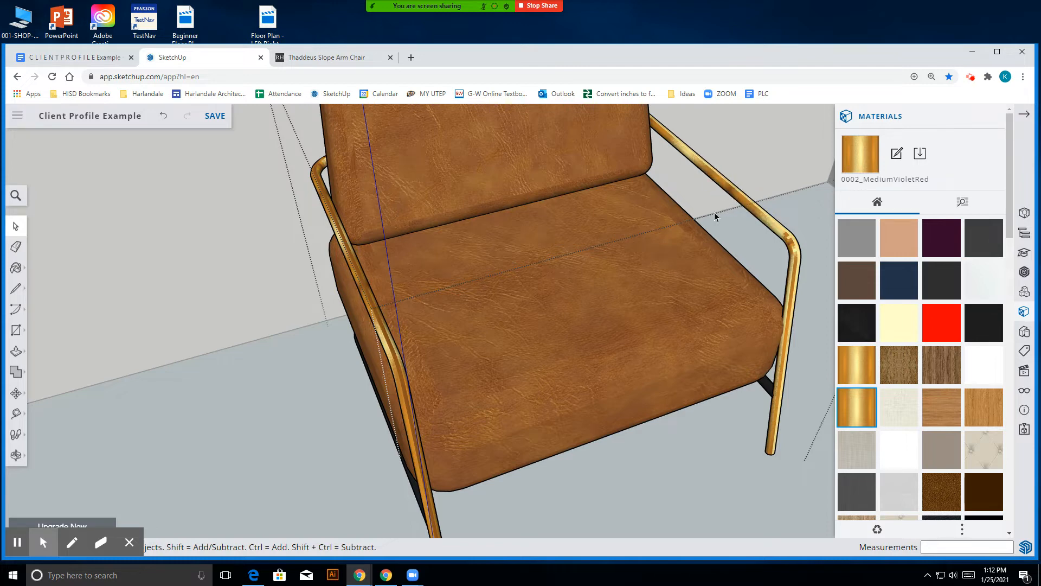
- Open the black rail beneath the seat for editing and paint all its geometry with the gold 0002_MediumVioletRed material
{"action": "scroll", "coordinate": [598, 286], "scroll_direction": "down", "scroll_amount": 5}
{"action": "scroll", "coordinate": [509, 416], "scroll_direction": "up", "scroll_amount": 8}
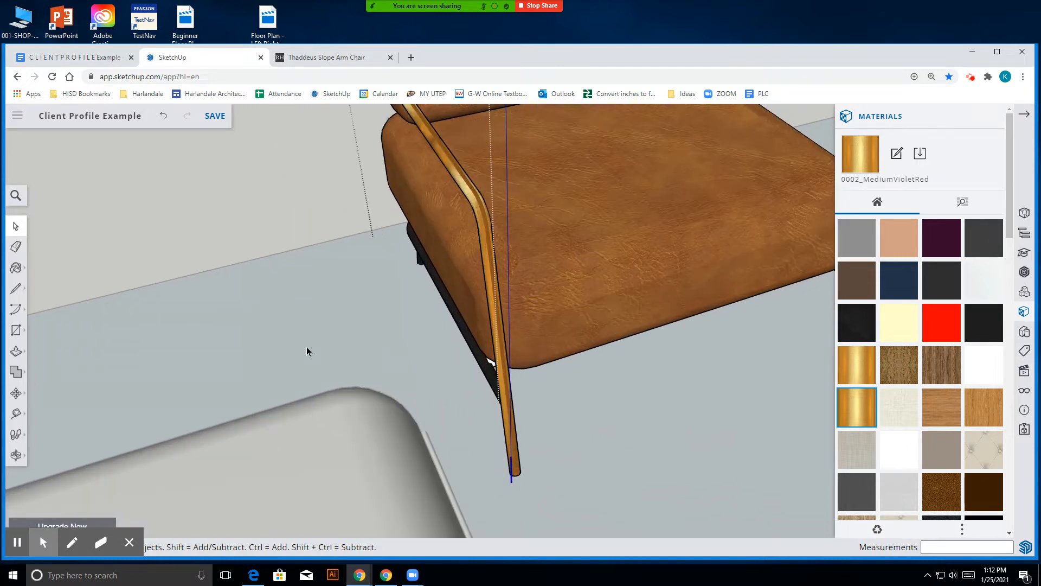
{"action": "left_click", "coordinate": [16, 455]}
{"action": "left_click_drag", "start_coordinate": [365, 316], "coordinate": [593, 266]}
{"action": "scroll", "coordinate": [479, 233], "scroll_direction": "up", "scroll_amount": 4}
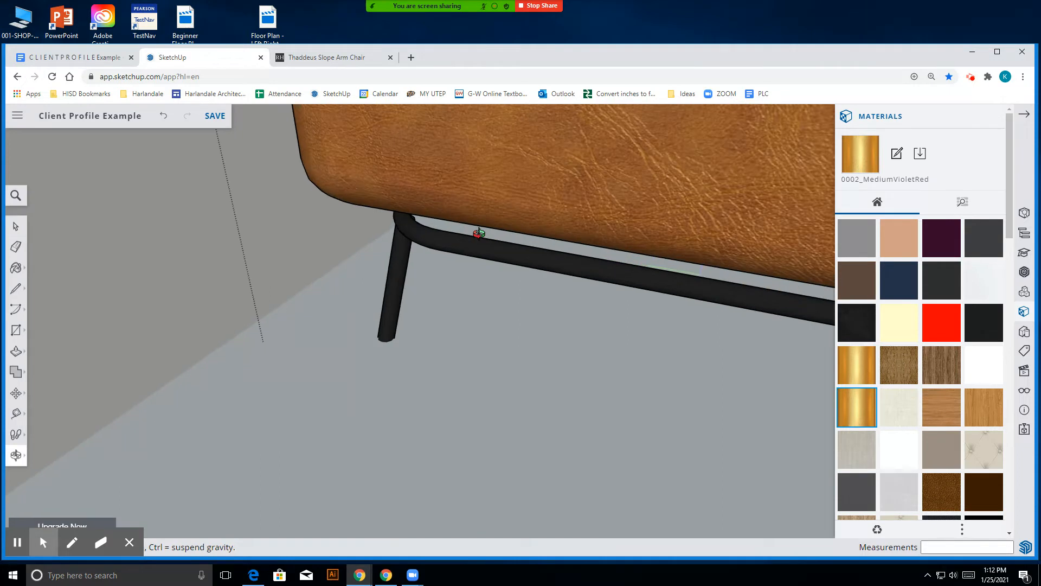
{"action": "key", "text": "space"}
{"action": "left_click", "coordinate": [466, 242]}
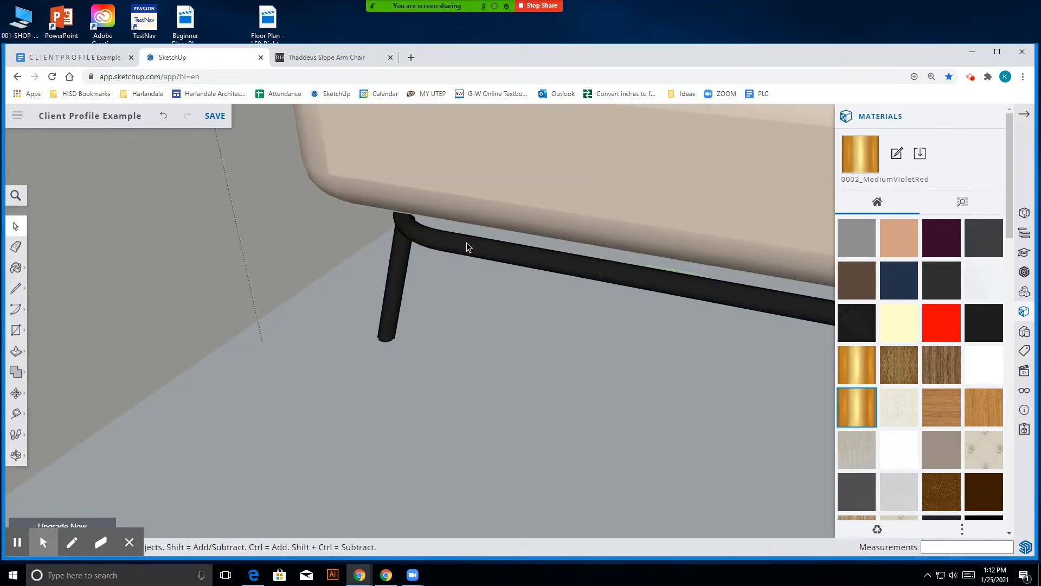
{"action": "double_click", "coordinate": [466, 244]}
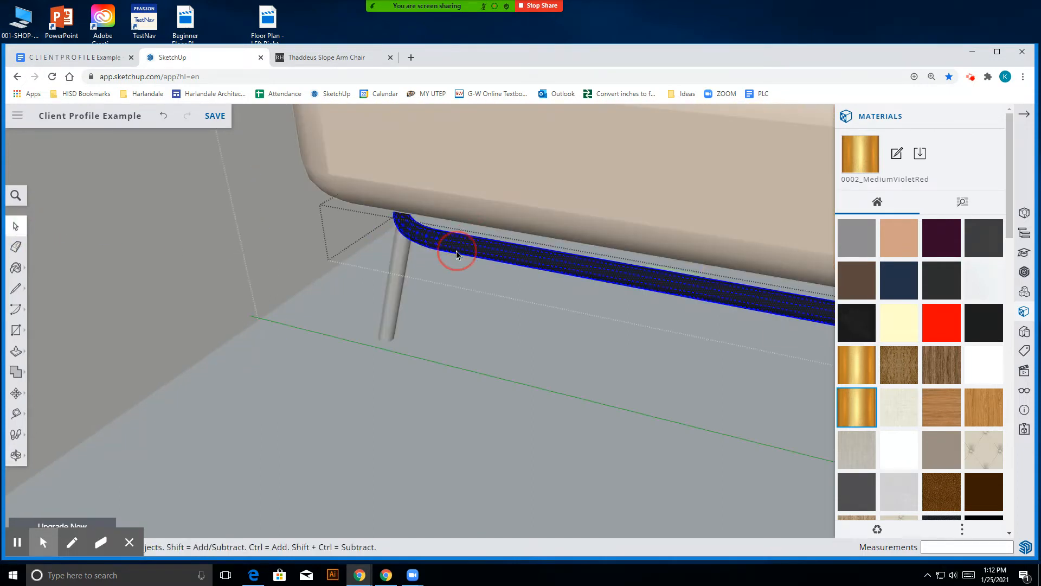
{"action": "left_click", "coordinate": [16, 268]}
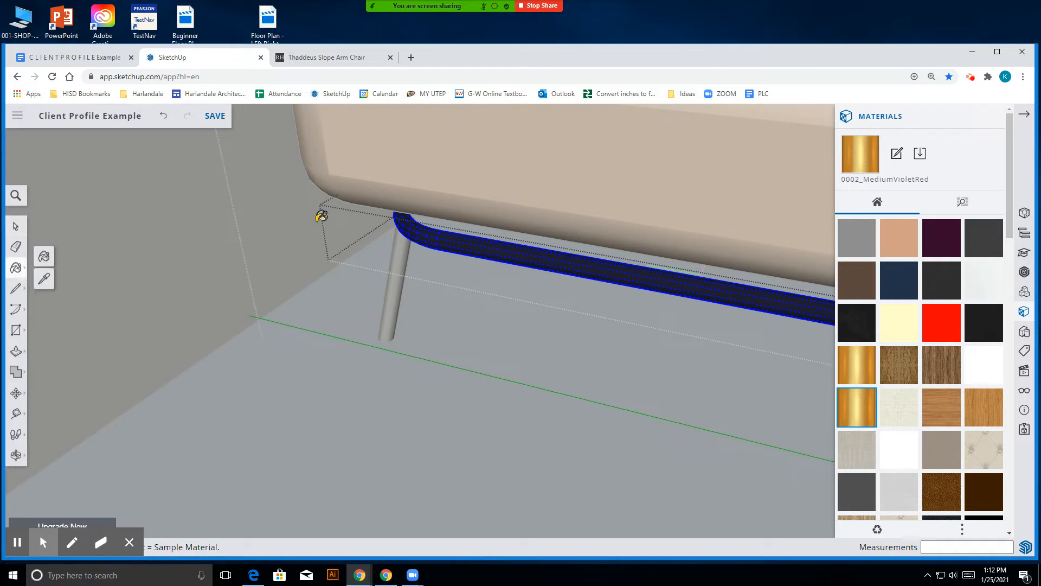
{"action": "left_click", "coordinate": [427, 235]}
- Paint the black rear leg adjoining the gold rail with the gold 0002_MediumVioletRed material and close the leg's group
{"action": "left_click", "coordinate": [16, 226]}
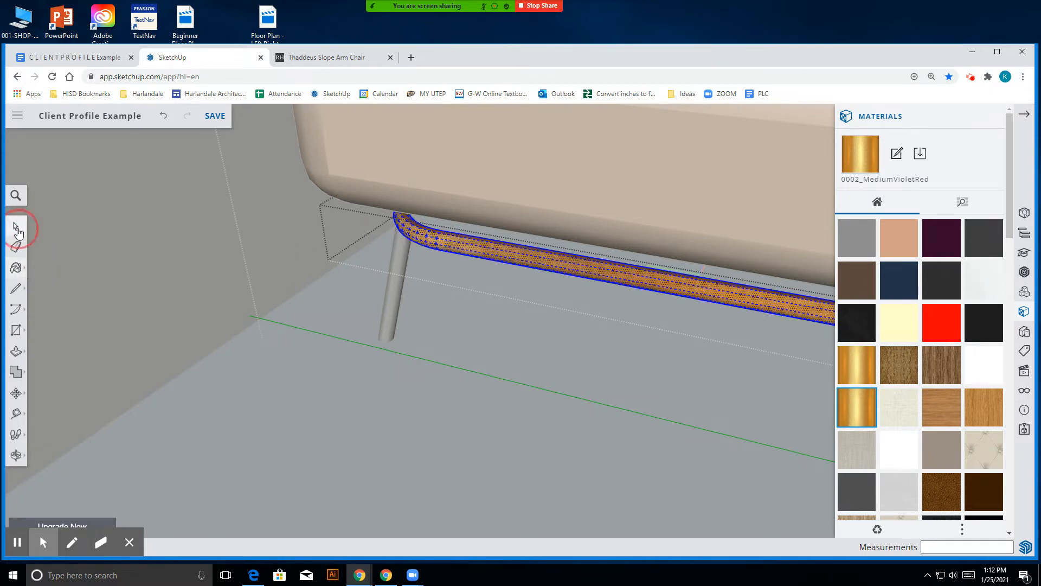
{"action": "left_click", "coordinate": [409, 293]}
{"action": "left_click", "coordinate": [392, 292]}
{"action": "double_click", "coordinate": [393, 293]}
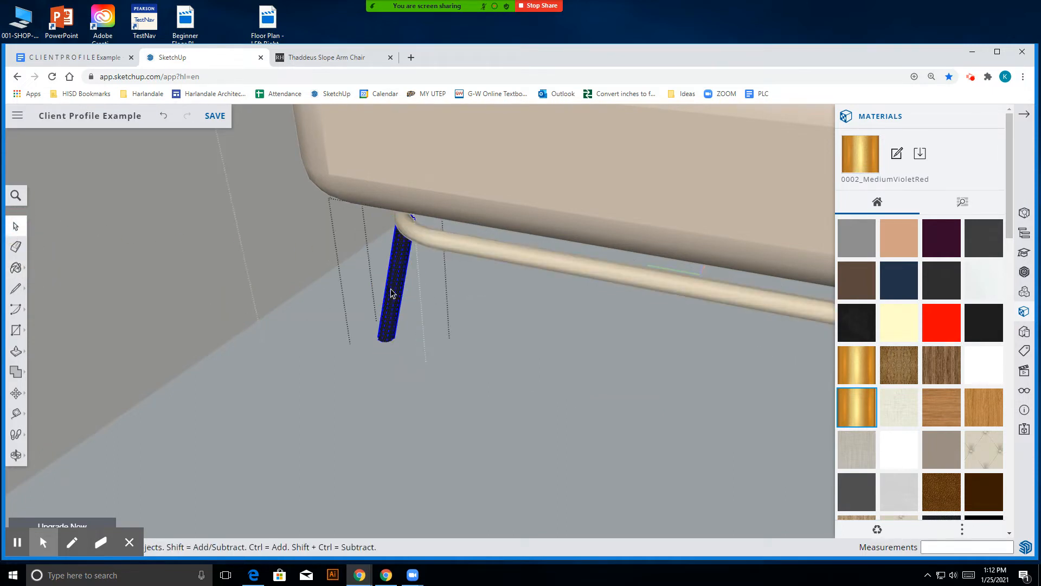
{"action": "left_click", "coordinate": [16, 268]}
{"action": "left_click", "coordinate": [404, 257]}
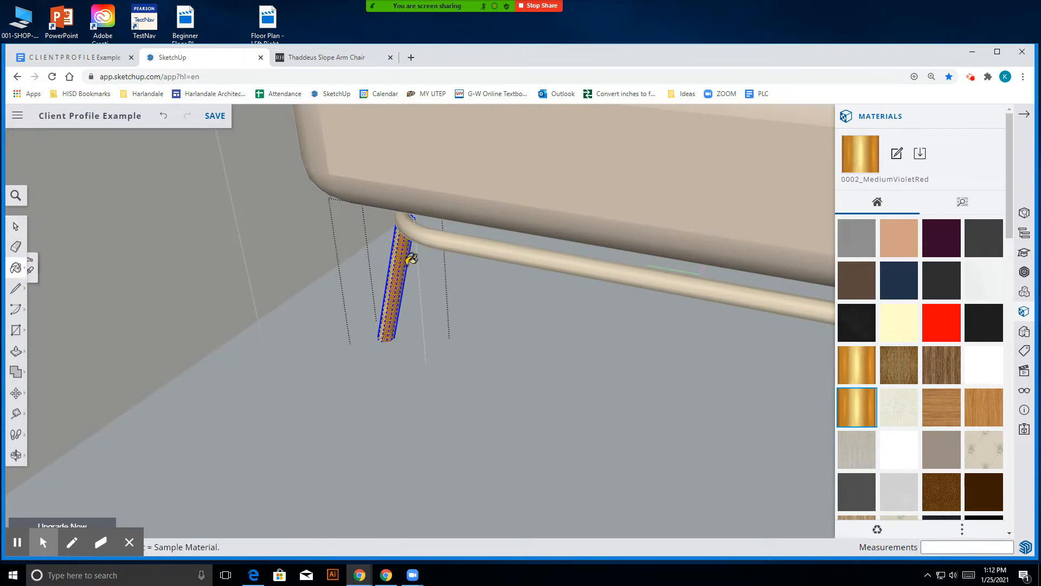
{"action": "key", "text": "space"}
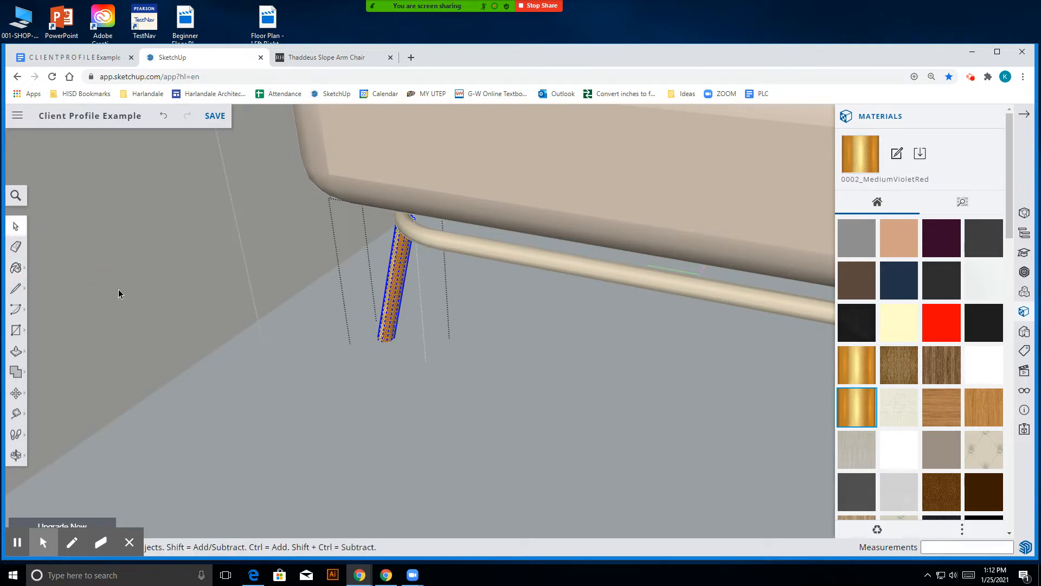
{"action": "left_click", "coordinate": [277, 378]}
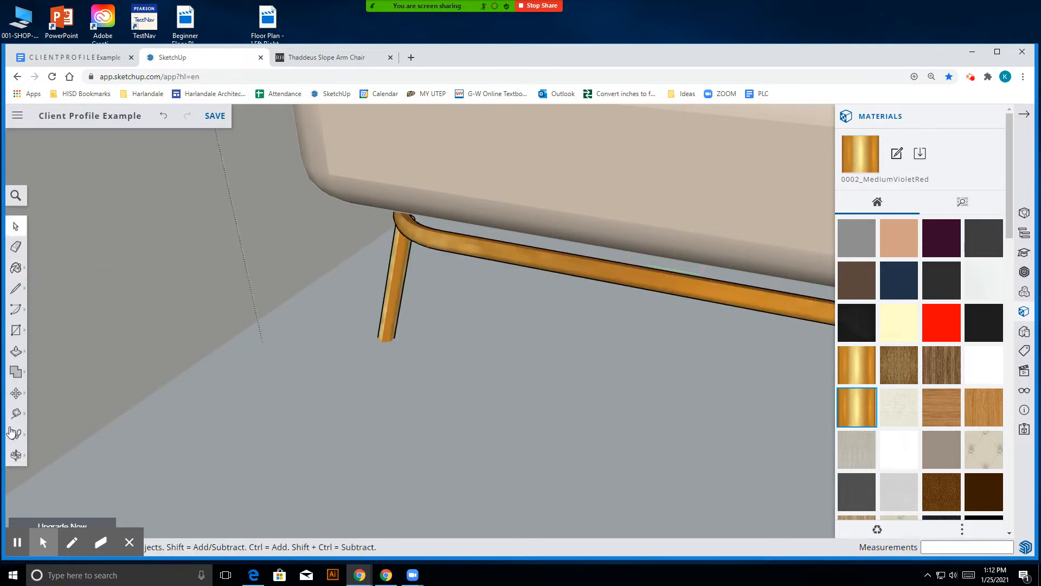
- Paint the remaining black rear leg on the armchair's opposite side with the gold 0002_MediumVioletRed material
{"action": "left_click", "coordinate": [16, 455]}
{"action": "left_click", "coordinate": [553, 293]}
{"action": "scroll", "coordinate": [260, 373], "scroll_direction": "down", "scroll_amount": 10}
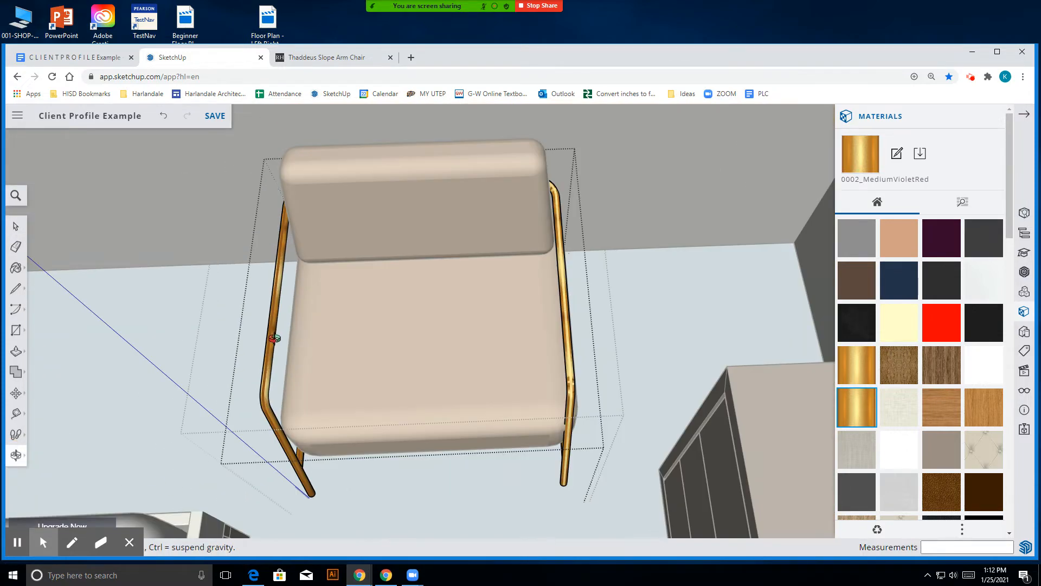
{"action": "left_click_drag", "start_coordinate": [479, 377], "coordinate": [442, 297]}
{"action": "scroll", "coordinate": [442, 297], "scroll_direction": "up", "scroll_amount": 8}
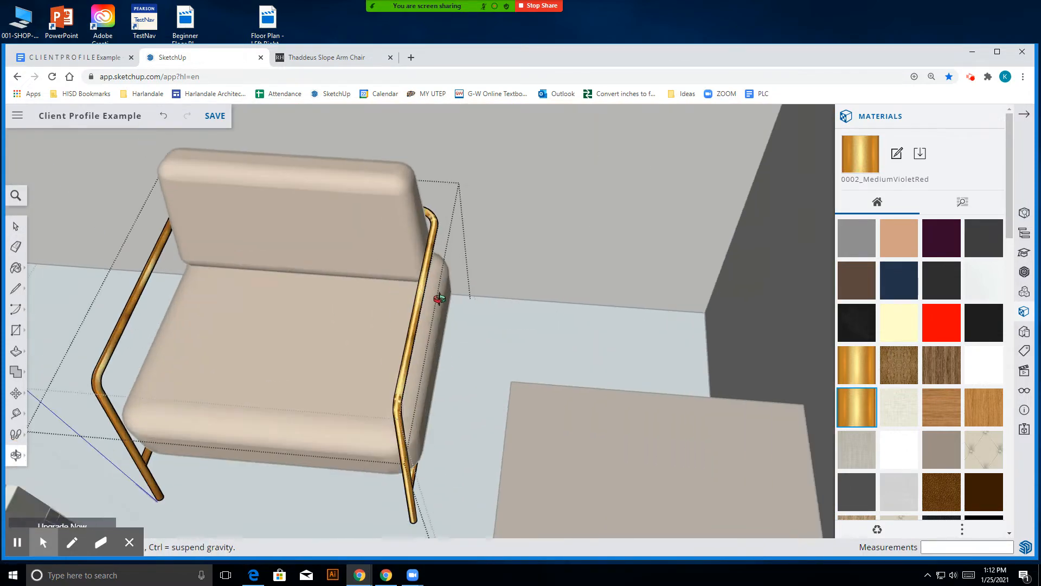
{"action": "left_click_drag", "start_coordinate": [460, 362], "coordinate": [394, 272]}
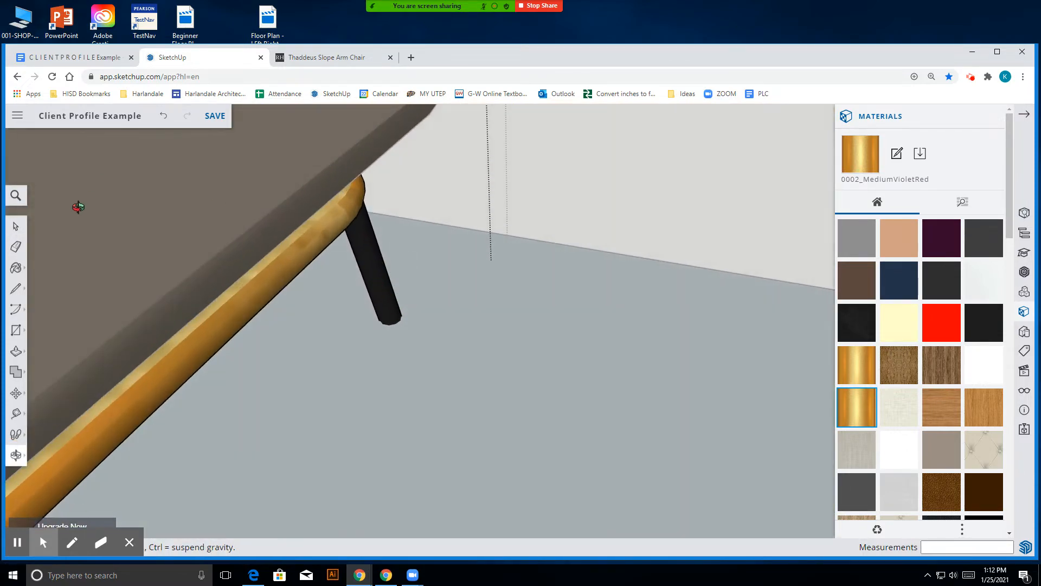
{"action": "left_click", "coordinate": [23, 227]}
{"action": "left_click", "coordinate": [382, 292]}
{"action": "left_click", "coordinate": [16, 267]}
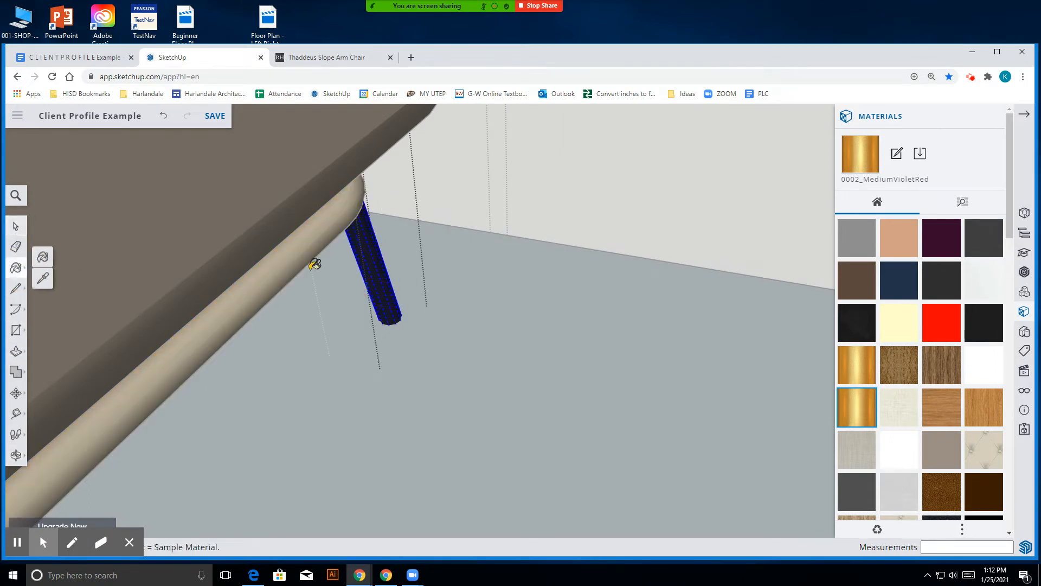
{"action": "left_click", "coordinate": [374, 274]}
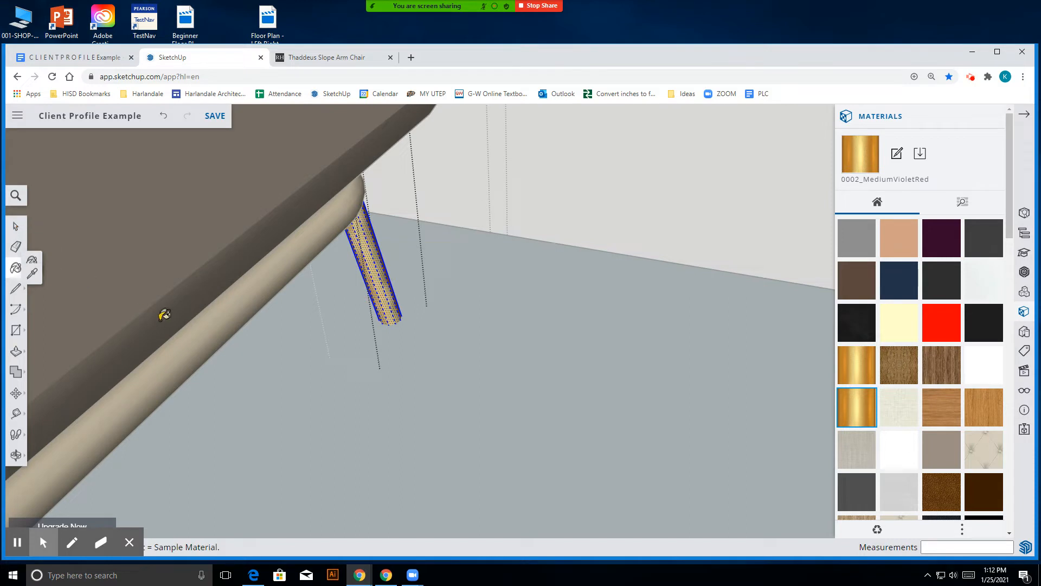
{"action": "key", "text": "space"}
- Open the brown leather seat cushion's group and paint all its geometry with the off-white fabric 0015_Salmon material
{"action": "scroll", "coordinate": [681, 444], "scroll_direction": "down", "scroll_amount": 10}
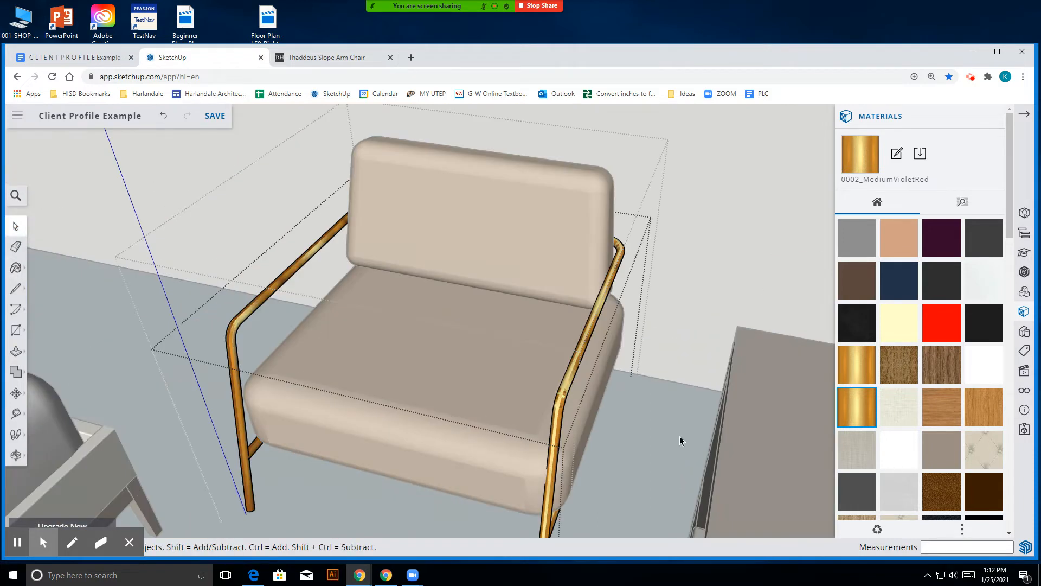
{"action": "scroll", "coordinate": [573, 419], "scroll_direction": "up", "scroll_amount": 3}
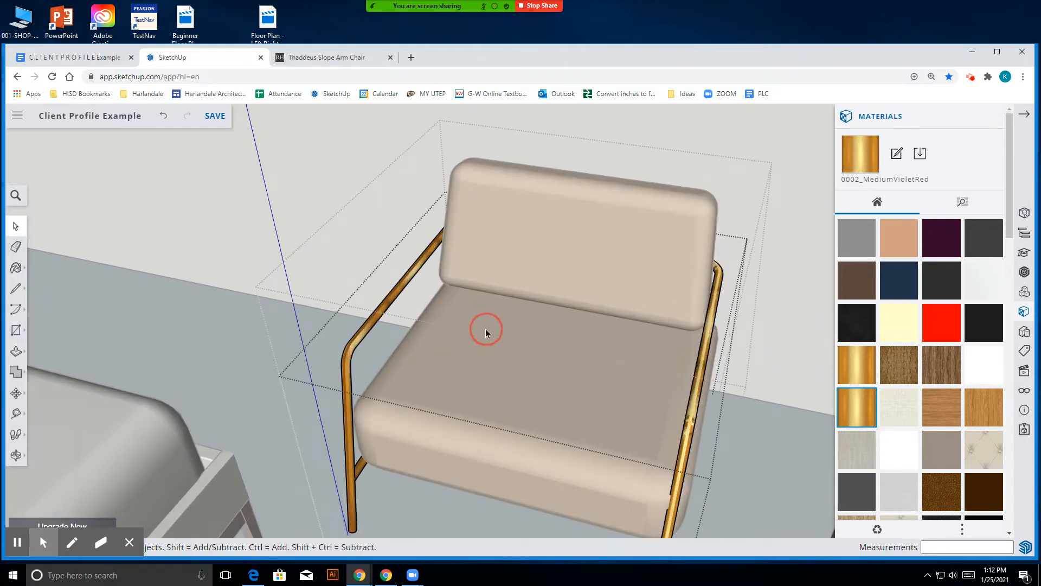
{"action": "triple_click", "coordinate": [486, 328]}
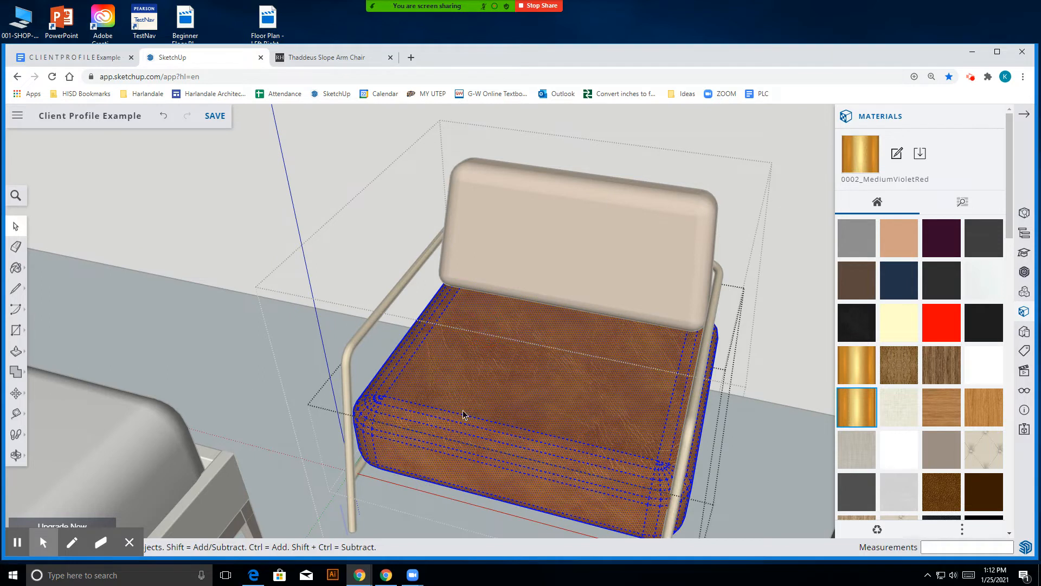
{"action": "left_click", "coordinate": [16, 268]}
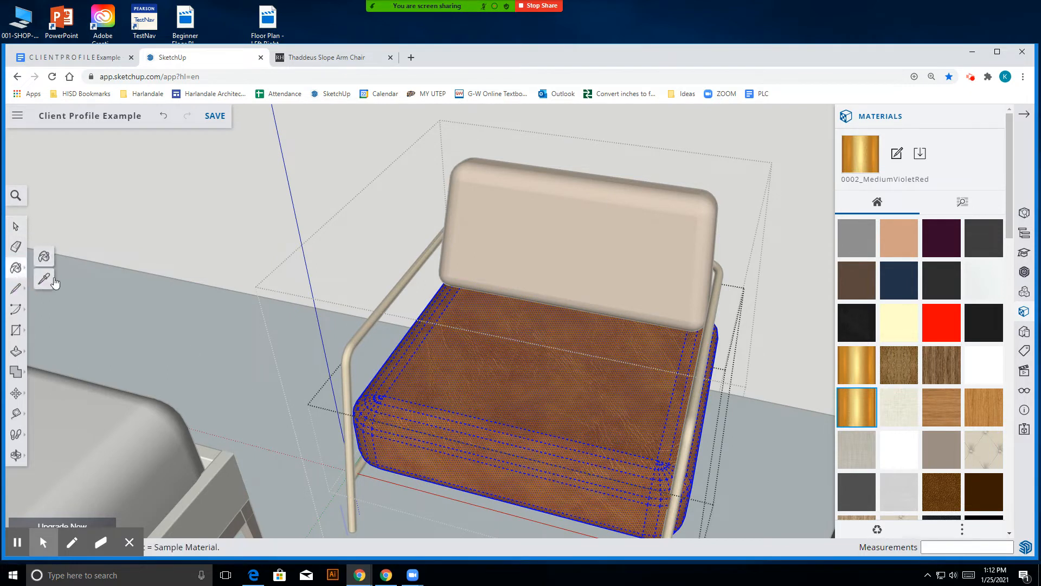
{"action": "left_click", "coordinate": [895, 421]}
{"action": "left_click", "coordinate": [534, 400]}
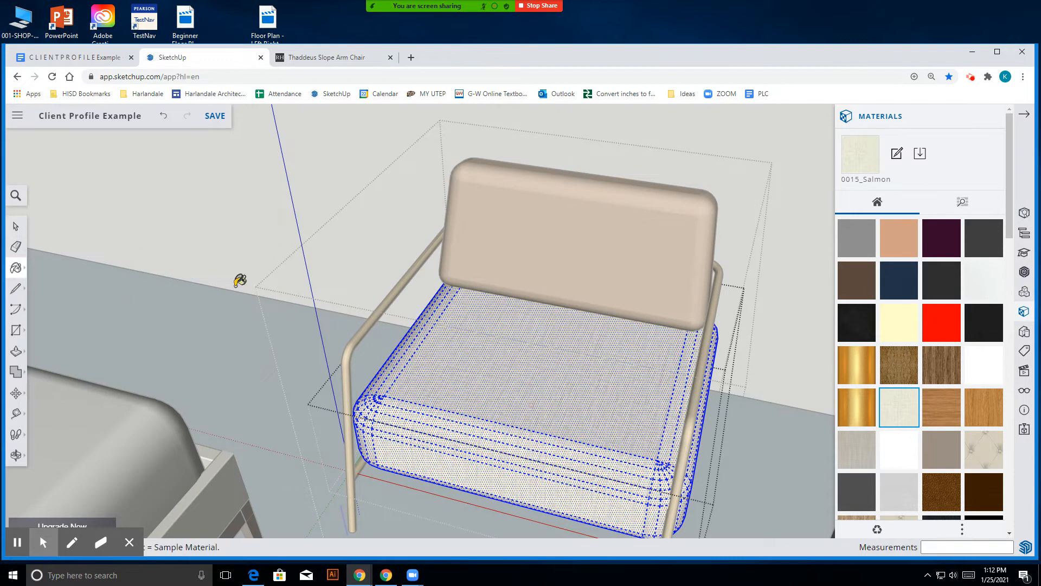
{"action": "left_click", "coordinate": [22, 227]}
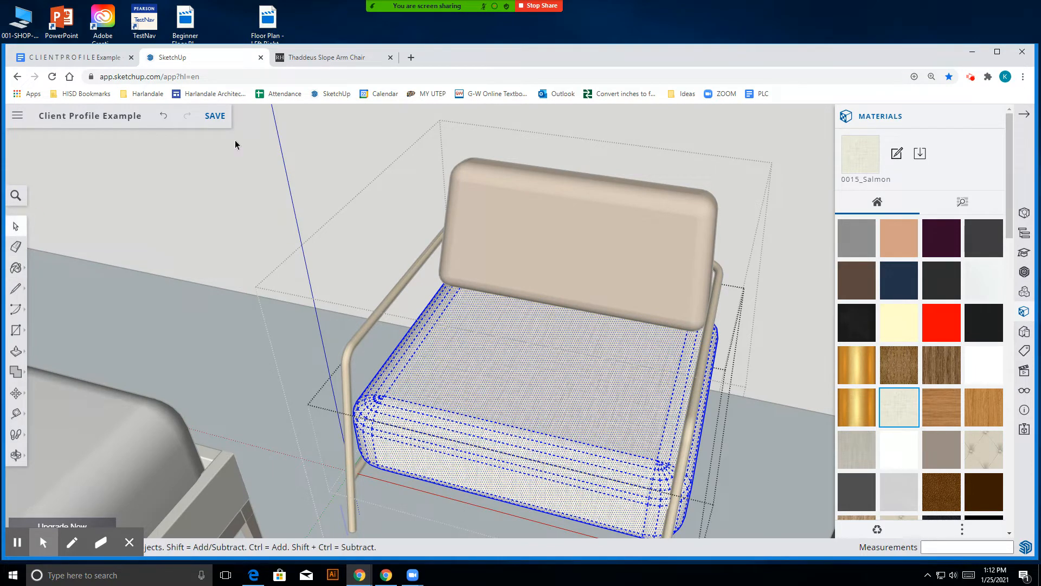
- Check the Thaddeus Slope Arm Chair reference page, paint the armchair's back cushion with the off-white 0015_Salmon material, and close its group
{"action": "left_click", "coordinate": [333, 56]}
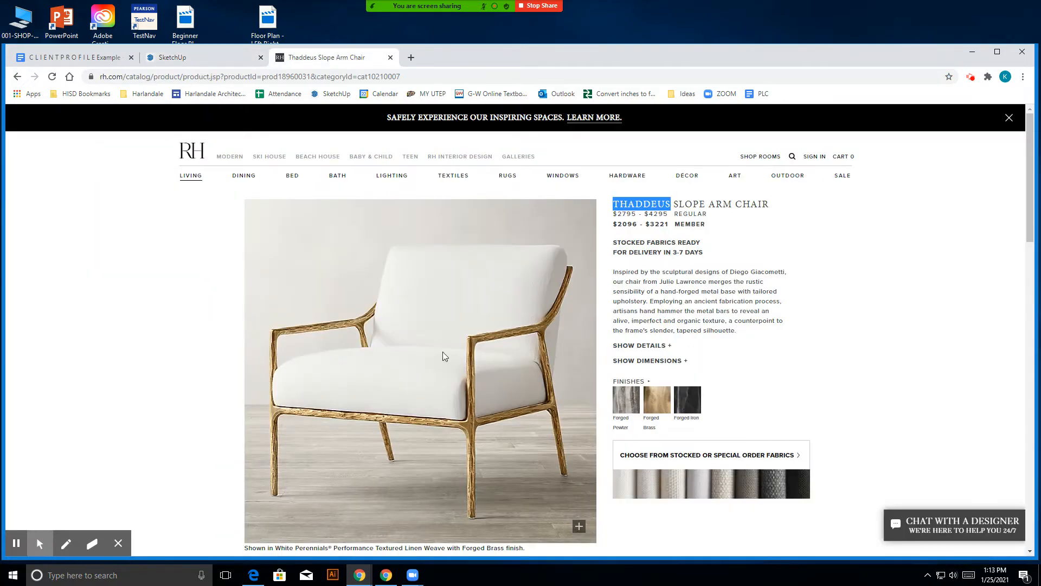
{"action": "left_click", "coordinate": [183, 57]}
{"action": "left_click", "coordinate": [507, 236]}
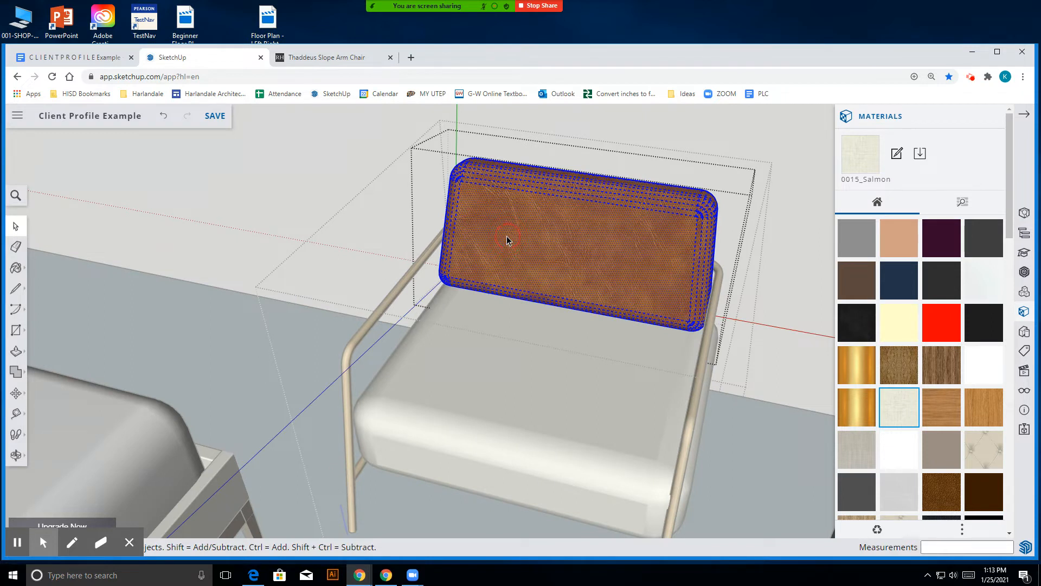
{"action": "left_click", "coordinate": [15, 268]}
{"action": "left_click", "coordinate": [478, 239]}
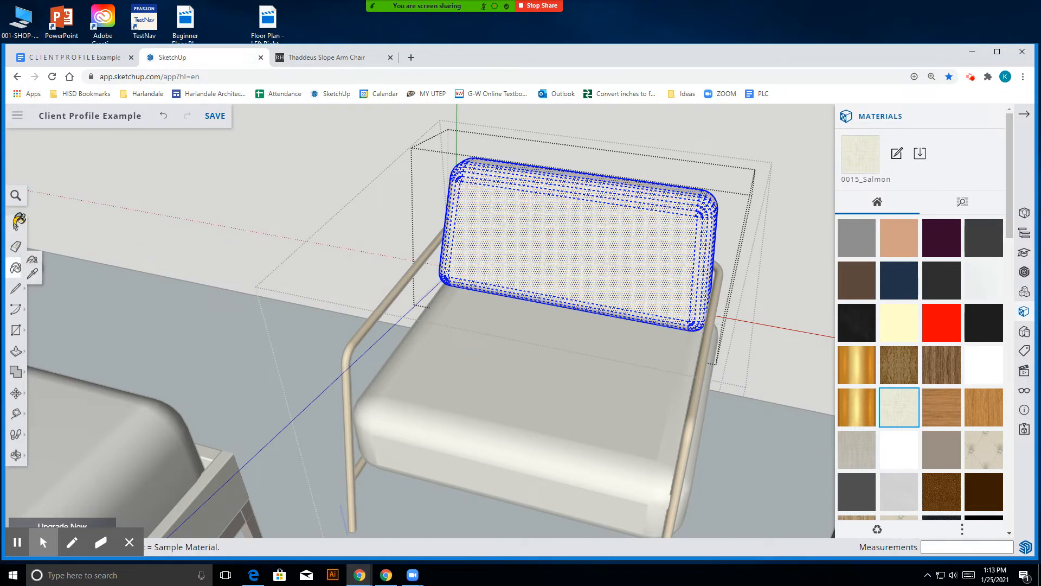
{"action": "left_click", "coordinate": [16, 226]}
{"action": "left_click", "coordinate": [183, 212]}
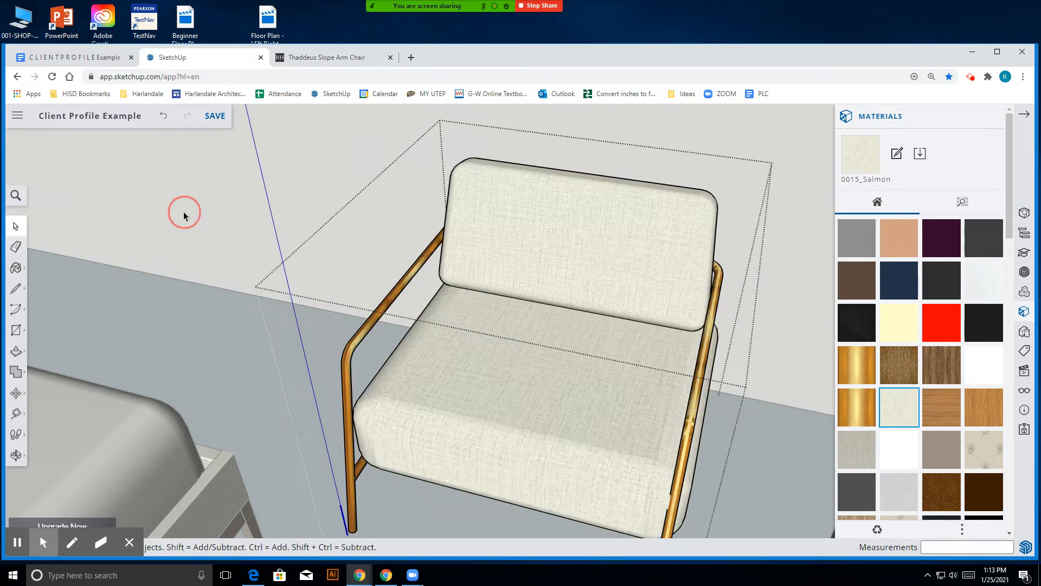
- Compare the armchair in the bedroom model with the product photo of the Thaddeus Slope Arm Chair
{"action": "scroll", "coordinate": [463, 322], "scroll_direction": "down", "scroll_amount": 5}
{"action": "scroll", "coordinate": [545, 388], "scroll_direction": "up", "scroll_amount": 4}
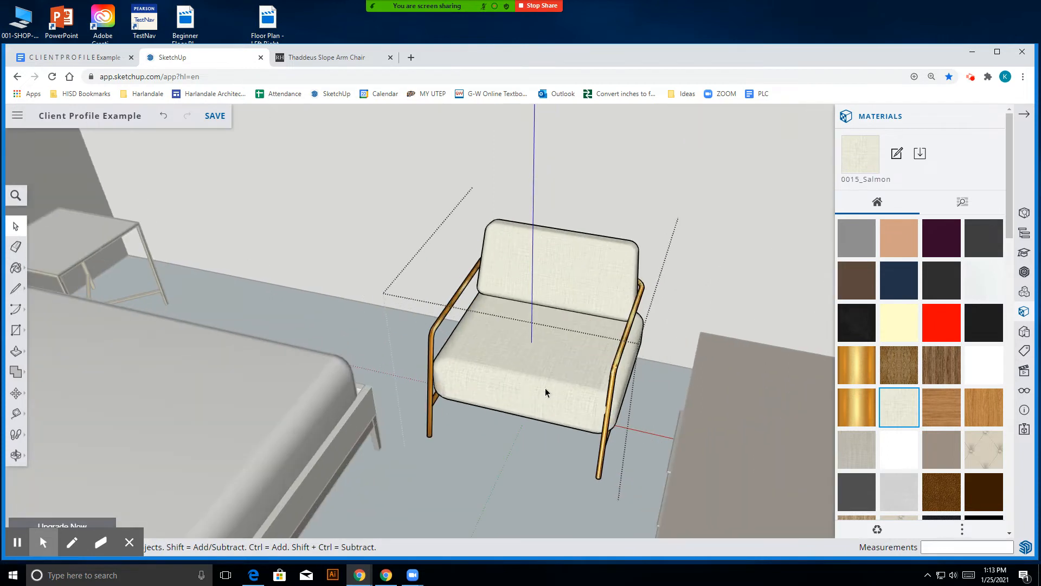
{"action": "left_click", "coordinate": [16, 454]}
{"action": "left_click_drag", "start_coordinate": [637, 449], "coordinate": [236, 314]}
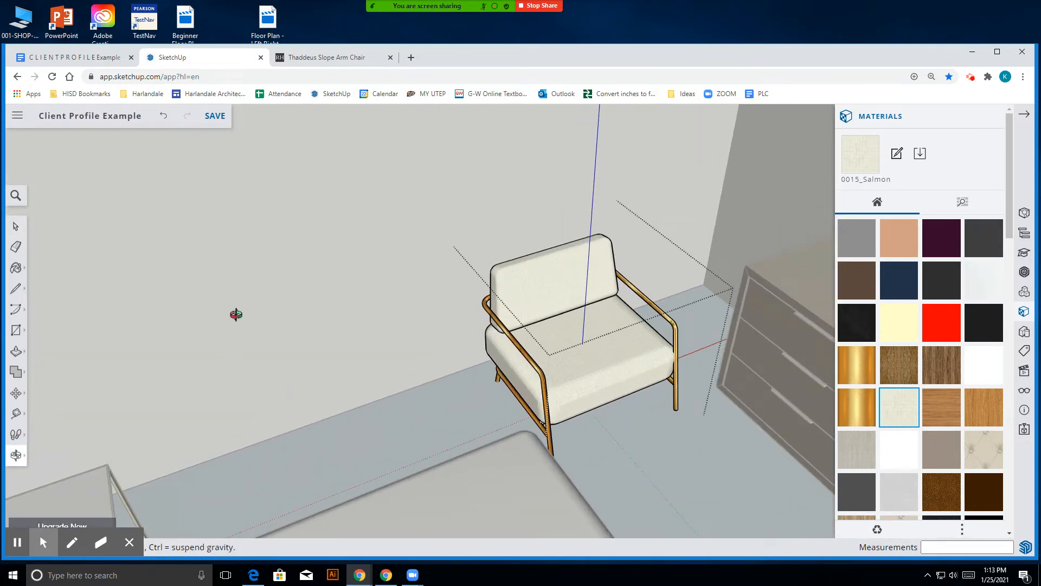
{"action": "left_click", "coordinate": [355, 59]}
{"action": "left_click", "coordinate": [228, 63]}
{"action": "left_click", "coordinate": [337, 62]}
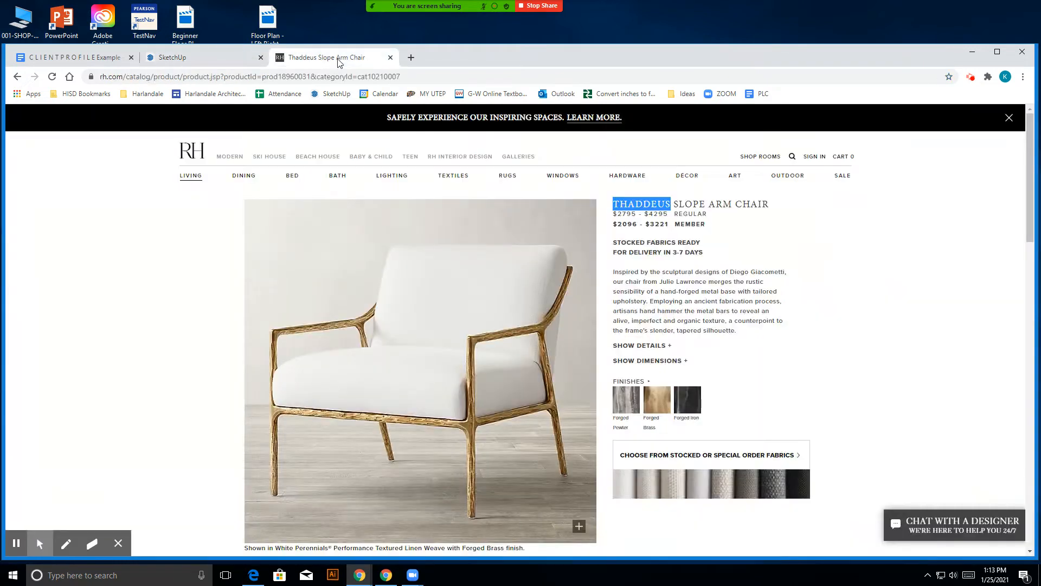
{"action": "left_click", "coordinate": [200, 60]}
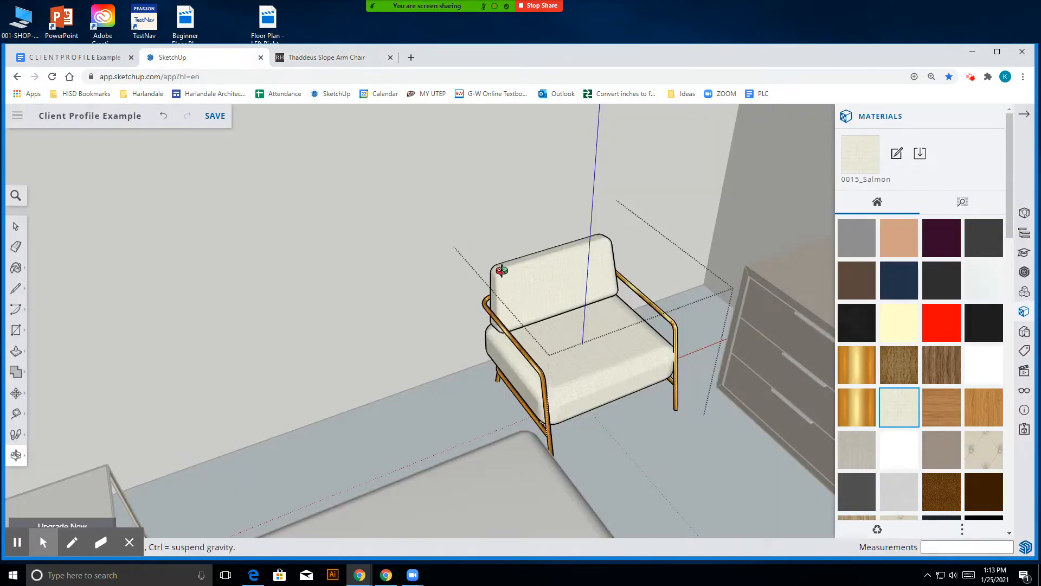
{"action": "left_click", "coordinate": [353, 53]}
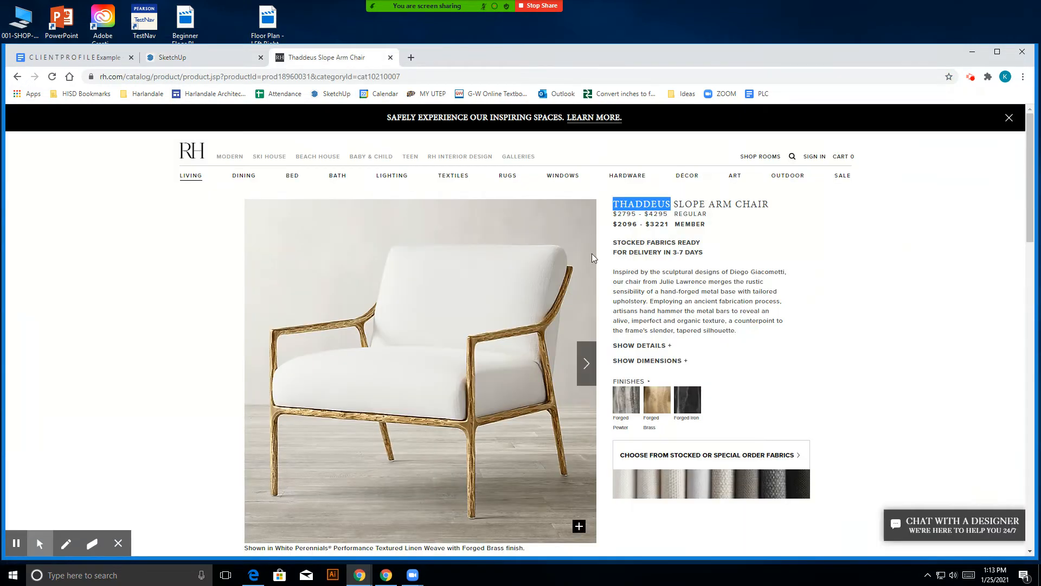
{"action": "left_click", "coordinate": [242, 59]}
- Leave the editing mode of the armchair component
{"action": "mouse_move", "coordinate": [559, 356]}
{"action": "left_mouse_down"}
{"action": "mouse_move", "coordinate": [555, 403]}
{"action": "mouse_move", "coordinate": [549, 394]}
{"action": "left_mouse_up"}
{"action": "scroll", "coordinate": [550, 395], "scroll_direction": "down", "scroll_amount": 5}
{"action": "left_click_drag", "start_coordinate": [607, 446], "coordinate": [557, 417]}
{"action": "scroll", "coordinate": [557, 416], "scroll_direction": "up", "scroll_amount": 4}
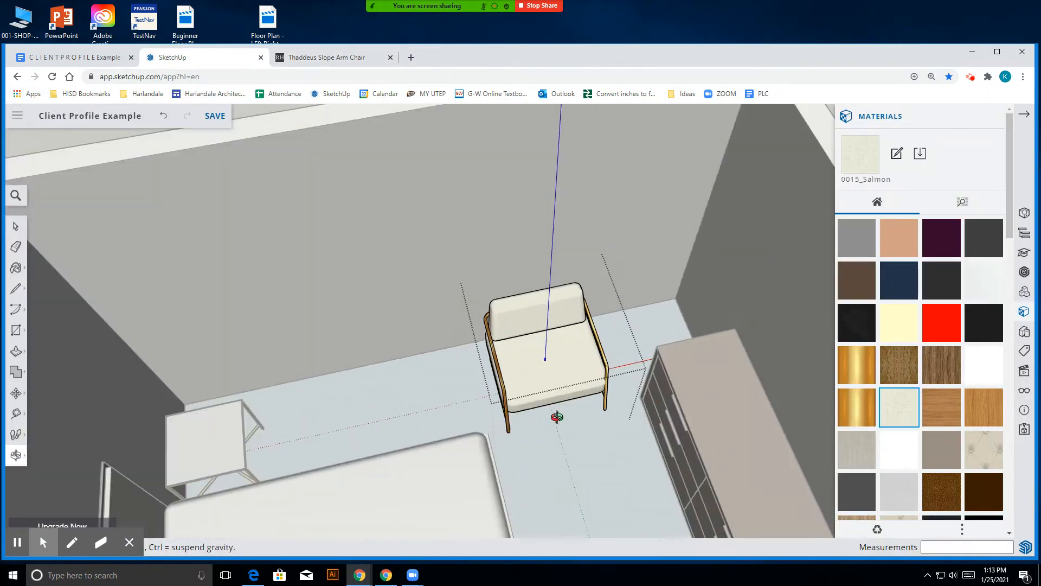
{"action": "left_click", "coordinate": [16, 225]}
{"action": "scroll", "coordinate": [439, 414], "scroll_direction": "down", "scroll_amount": 4}
{"action": "scroll", "coordinate": [565, 423], "scroll_direction": "up", "scroll_amount": 5}
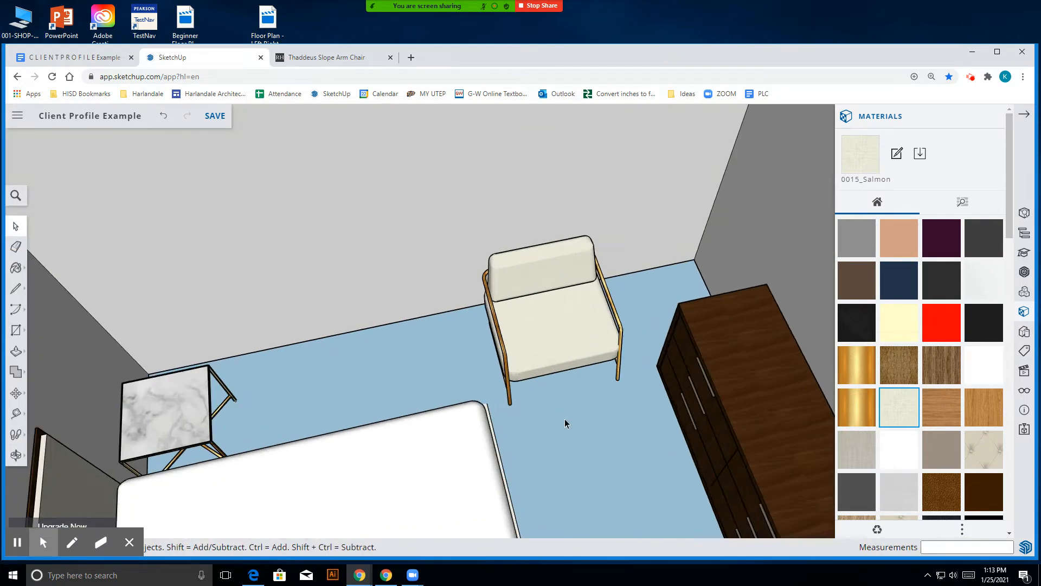
- Switch to the Thaddeus Slope Arm Chair web page and expand its dimensions to read the overall size
{"action": "left_click", "coordinate": [332, 59]}
{"action": "left_click", "coordinate": [644, 360]}
{"action": "scroll", "coordinate": [645, 385], "scroll_direction": "down", "scroll_amount": 2}
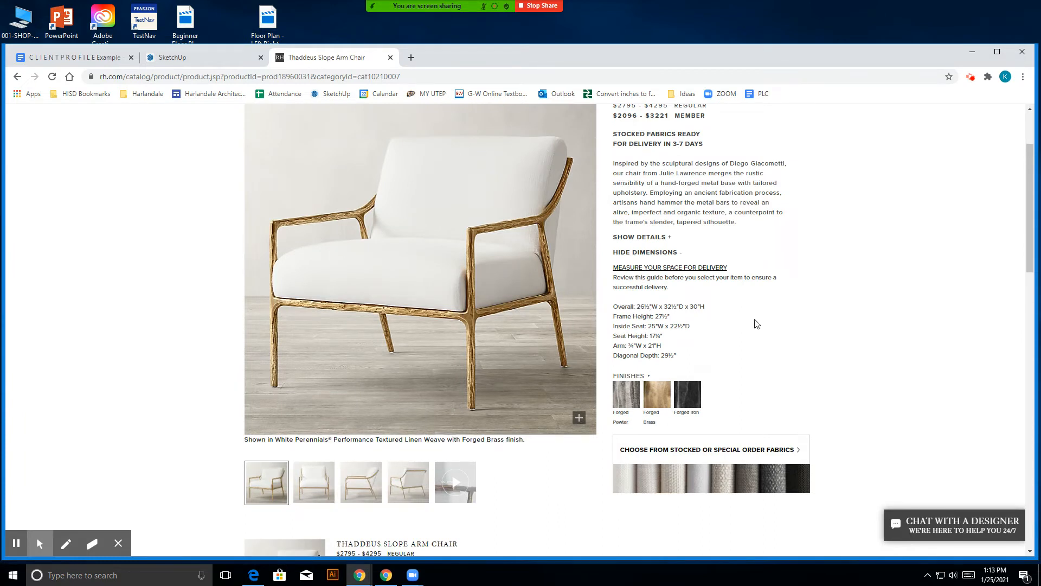
- Return to SketchUp, open the armchair for editing and place a guide 32" forward of the backrest's top edge
{"action": "left_click", "coordinate": [223, 60]}
{"action": "double_click", "coordinate": [551, 319]}
{"action": "scroll", "coordinate": [542, 326], "scroll_direction": "up", "scroll_amount": 3}
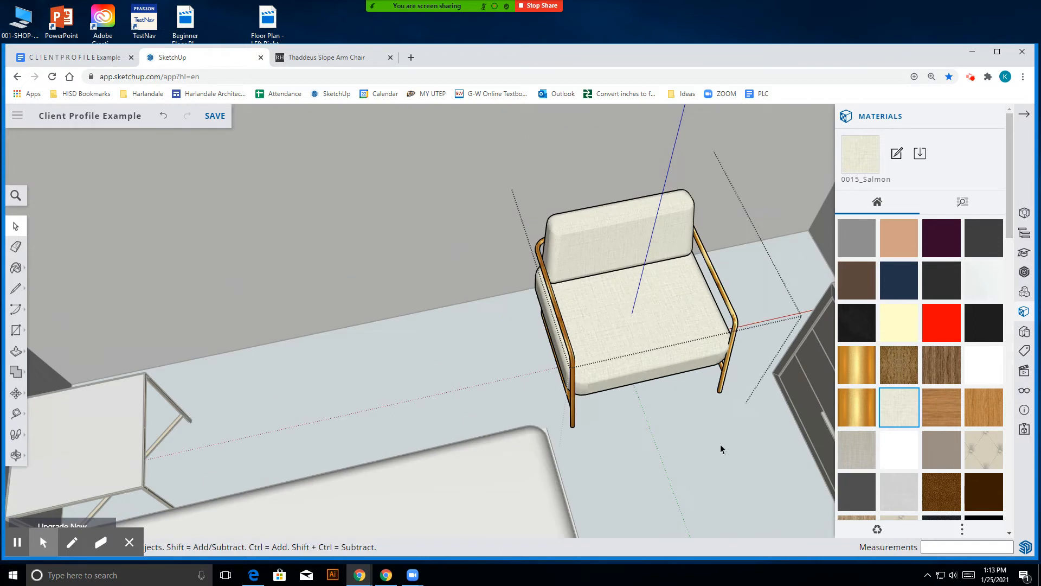
{"action": "left_click", "coordinate": [15, 414]}
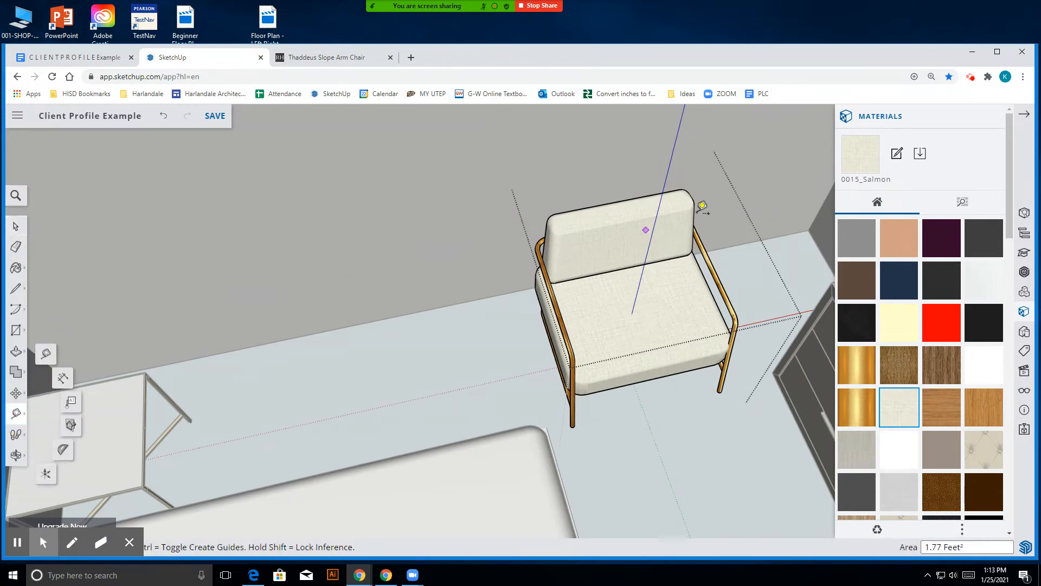
{"action": "left_click", "coordinate": [619, 199]}
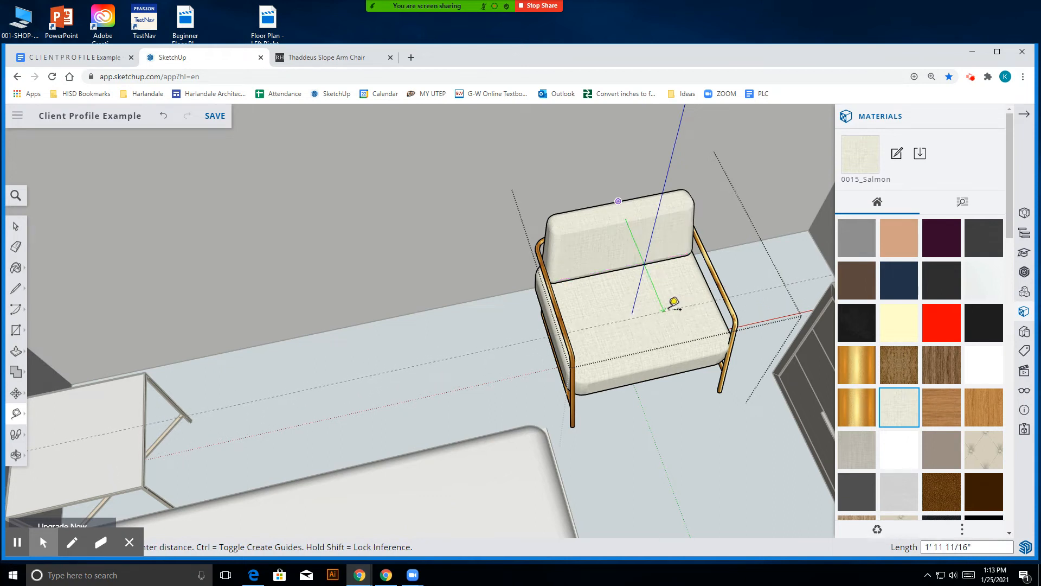
{"action": "key", "text": "shift"}
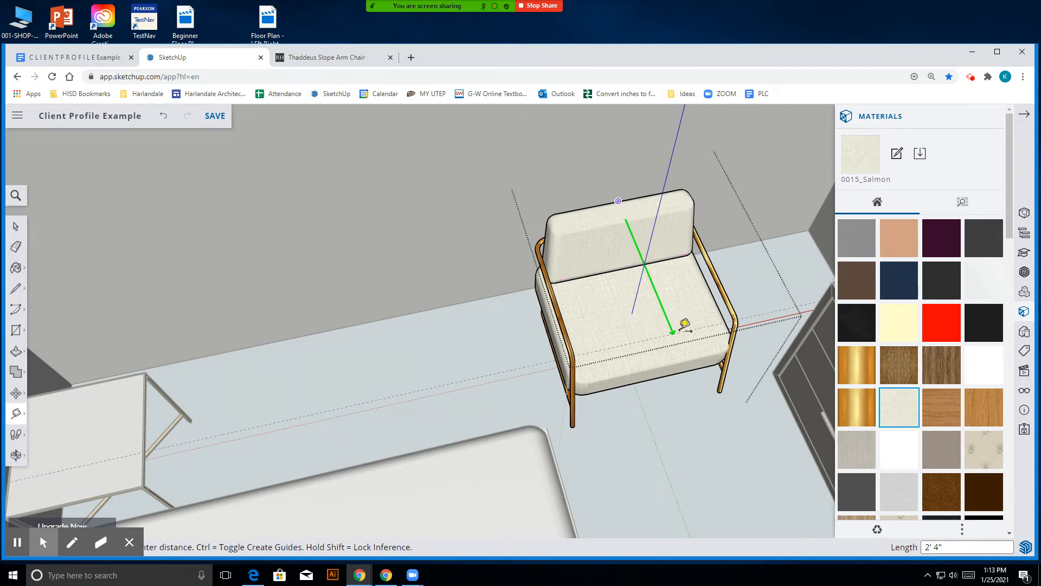
{"action": "type", "text": "\""}
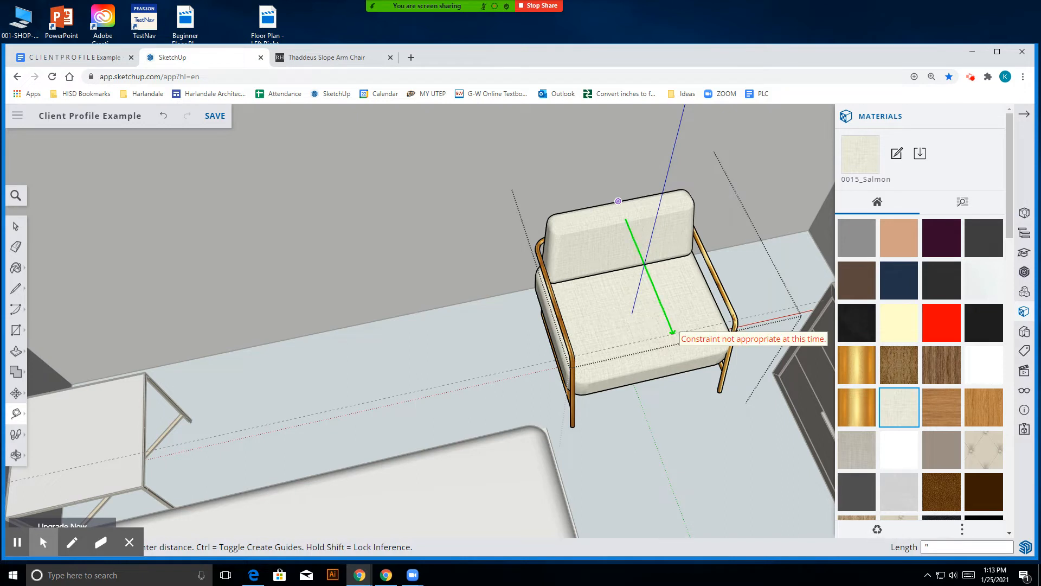
{"action": "type", "text": "32\""}
{"action": "key", "text": "Return"}
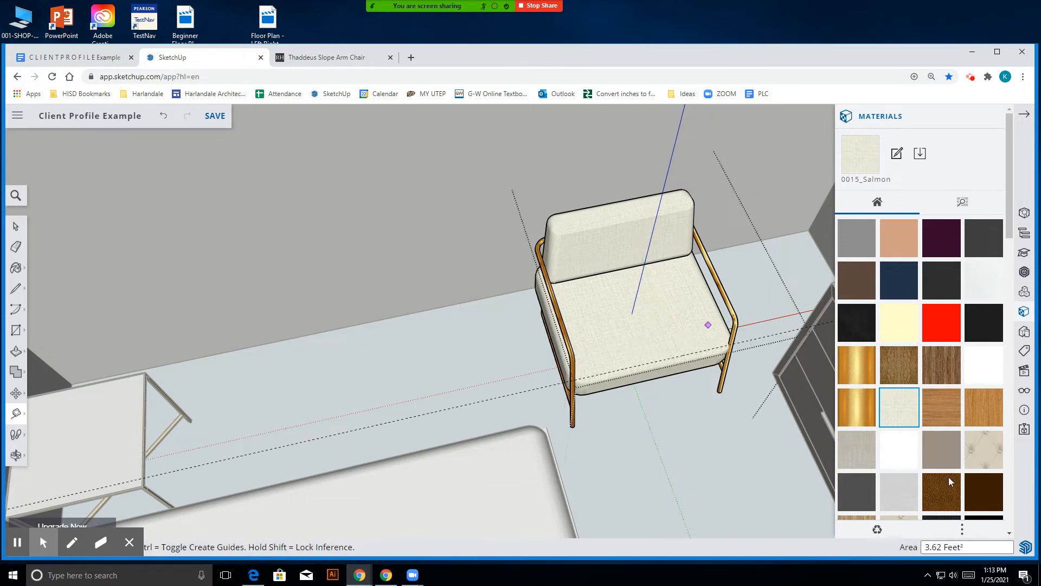
- Delete the guide line running across the armchair and reopen the armchair component for editing
{"action": "scroll", "coordinate": [658, 309], "scroll_direction": "down", "scroll_amount": 5}
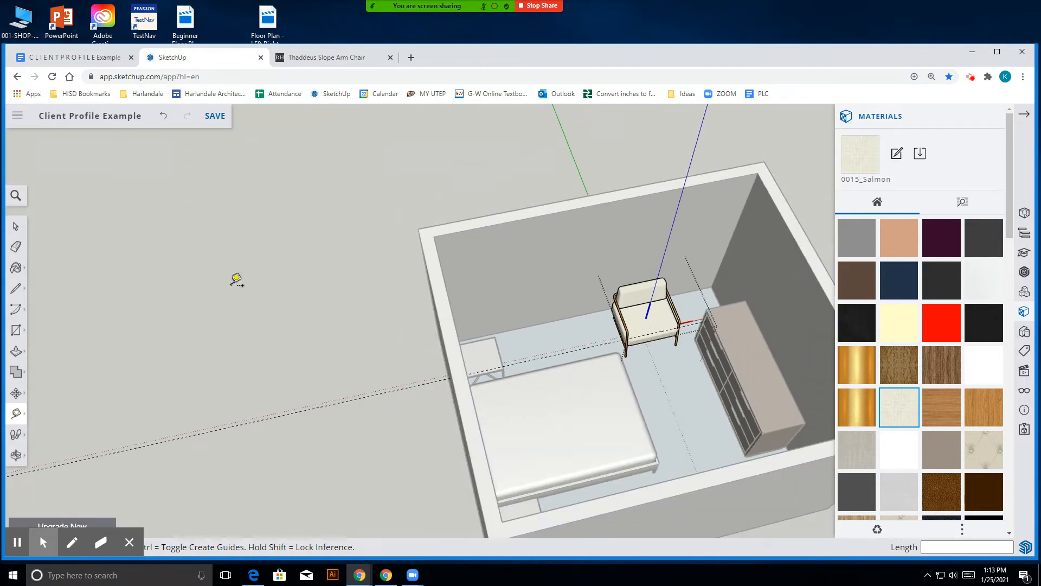
{"action": "left_click", "coordinate": [16, 226]}
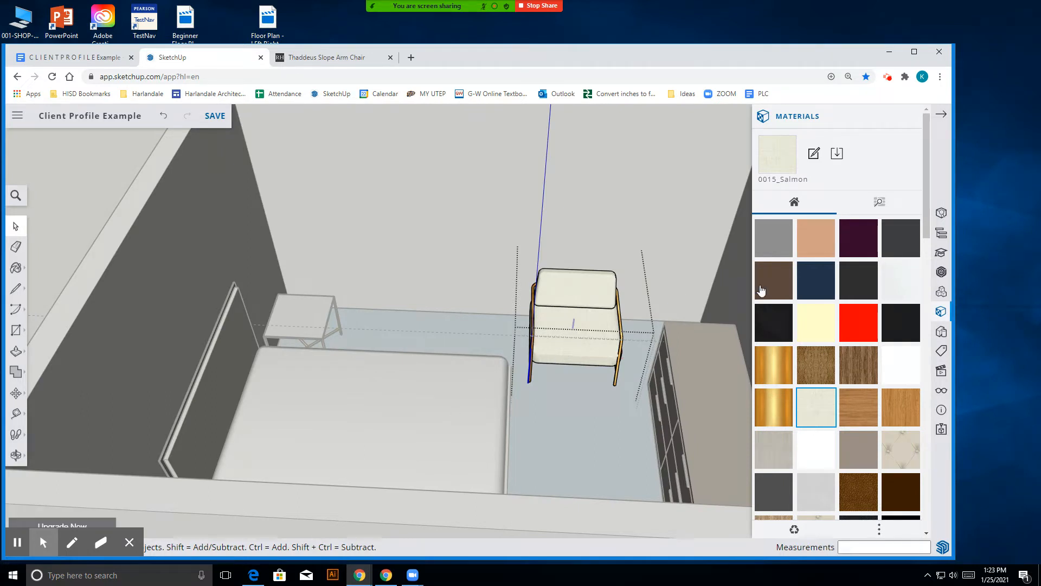
{"action": "left_click", "coordinate": [484, 337]}
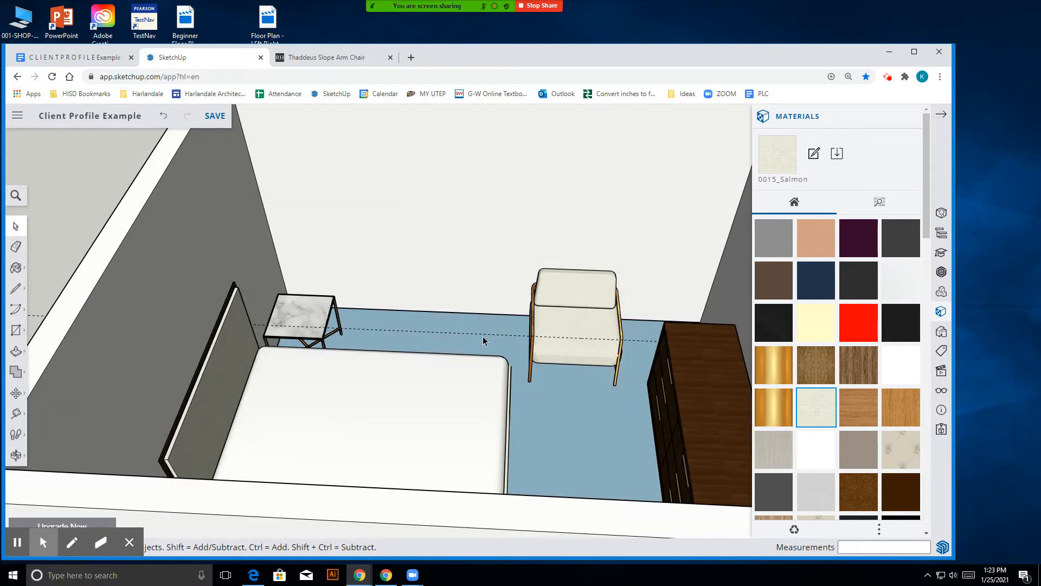
{"action": "left_click", "coordinate": [483, 339]}
{"action": "double_click", "coordinate": [585, 331]}
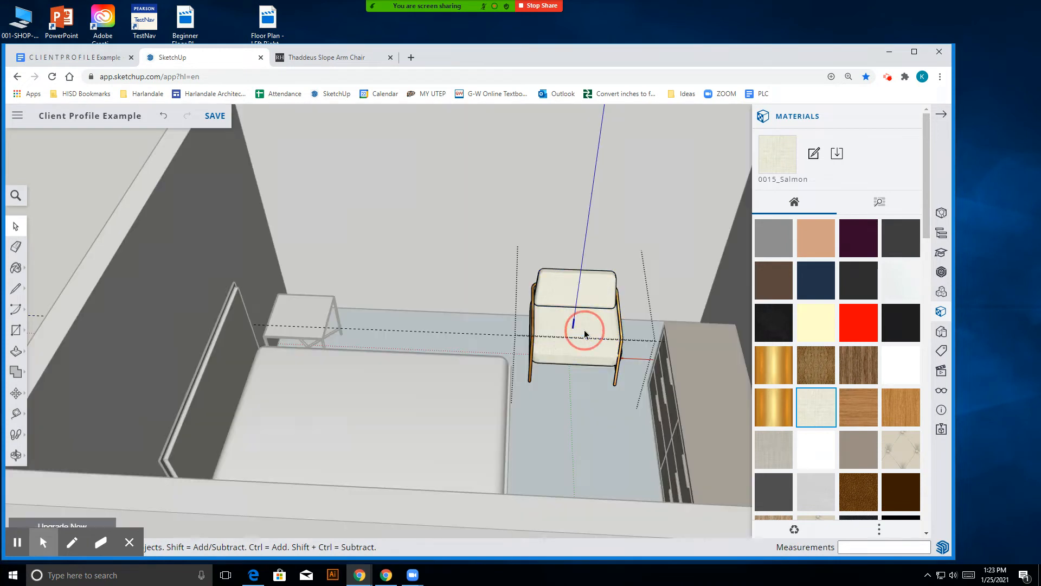
{"action": "left_click", "coordinate": [467, 340]}
{"action": "left_click", "coordinate": [13, 459]}
{"action": "left_click_drag", "start_coordinate": [191, 425], "coordinate": [782, 337]}
{"action": "scroll", "coordinate": [534, 297], "scroll_direction": "up", "scroll_amount": 5}
{"action": "left_click_drag", "start_coordinate": [535, 297], "coordinate": [727, 265]}
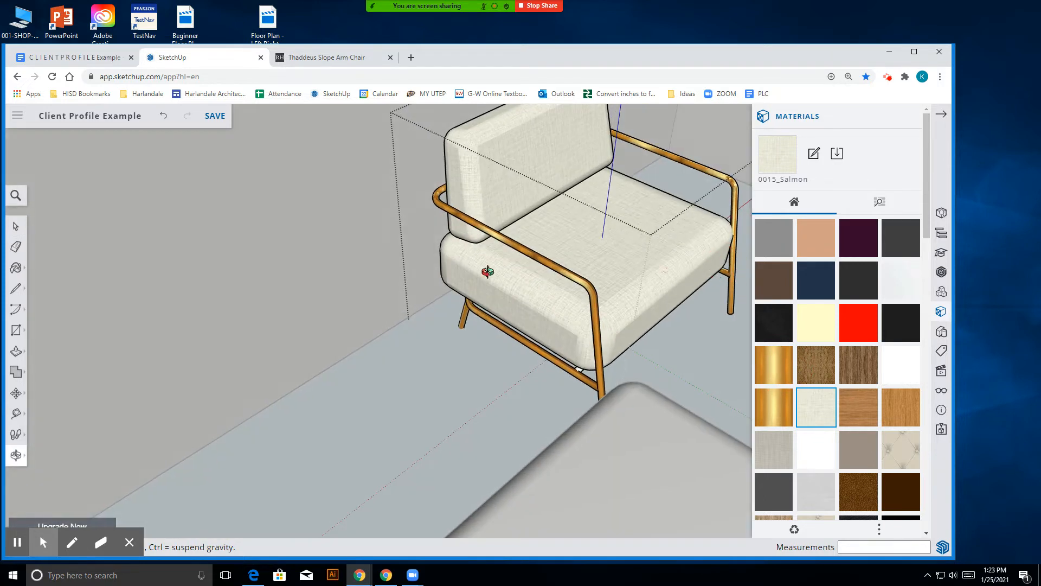
{"action": "left_click", "coordinate": [16, 414]}
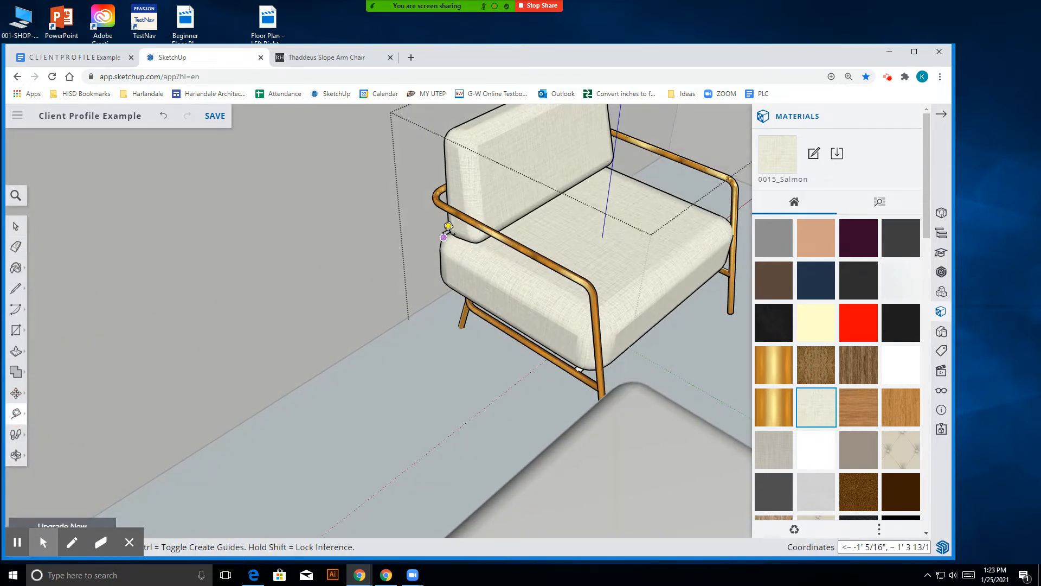
{"action": "left_click", "coordinate": [444, 237]}
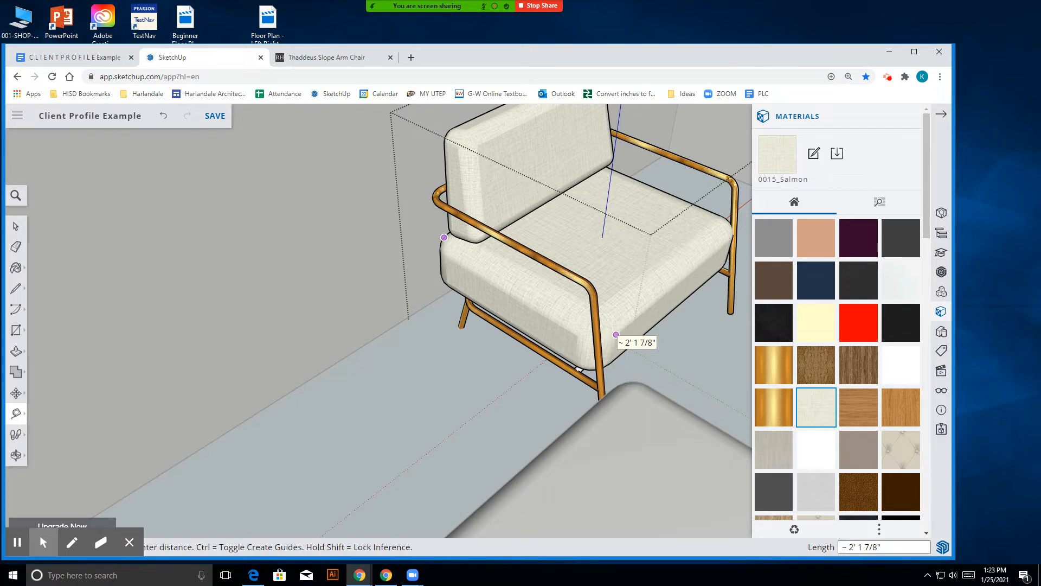
{"action": "scroll", "coordinate": [607, 331], "scroll_direction": "up", "scroll_amount": 2}
{"action": "scroll", "coordinate": [413, 369], "scroll_direction": "down", "scroll_amount": 5}
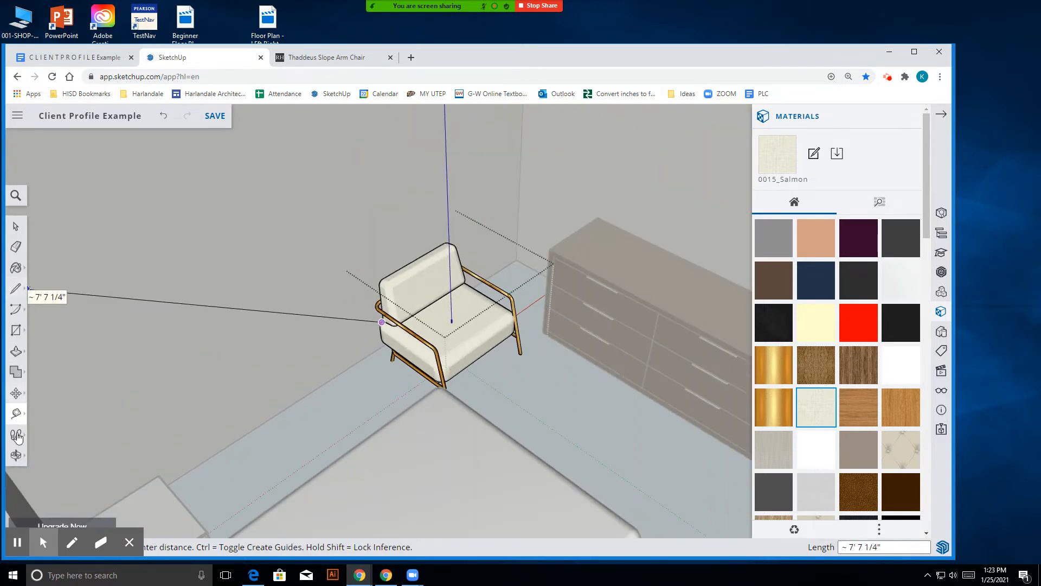
{"action": "left_click", "coordinate": [16, 414]}
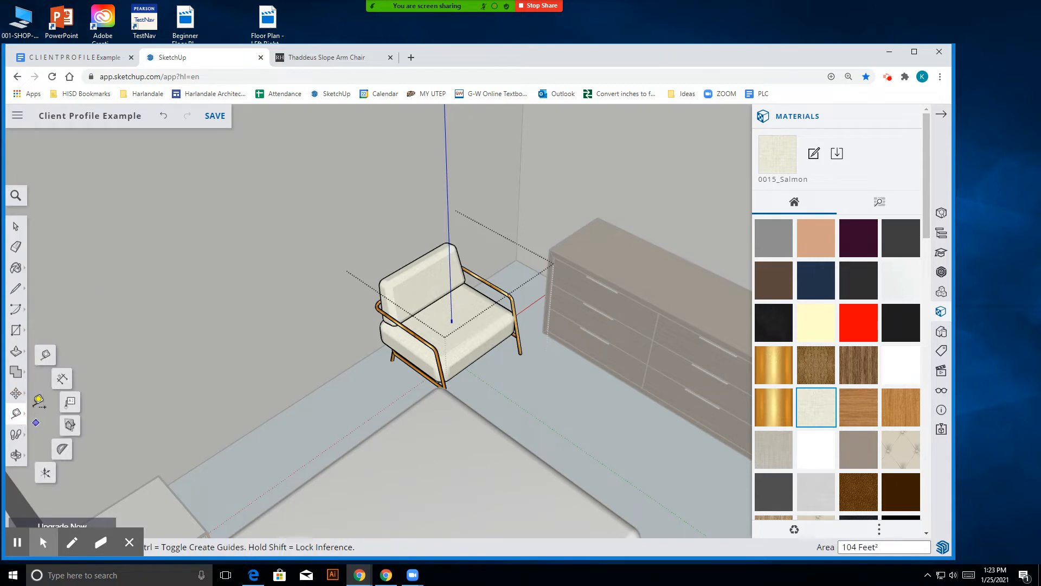
- Place a tape-measure guide 32" from the rear edge of the backrest, in front of the armchair
{"action": "left_click", "coordinate": [43, 360]}
{"action": "scroll", "coordinate": [318, 326], "scroll_direction": "up", "scroll_amount": 5}
{"action": "scroll", "coordinate": [305, 317], "scroll_direction": "up", "scroll_amount": 2}
{"action": "left_click", "coordinate": [16, 455]}
{"action": "left_click_drag", "start_coordinate": [331, 441], "coordinate": [511, 471]}
{"action": "scroll", "coordinate": [437, 231], "scroll_direction": "up", "scroll_amount": 2}
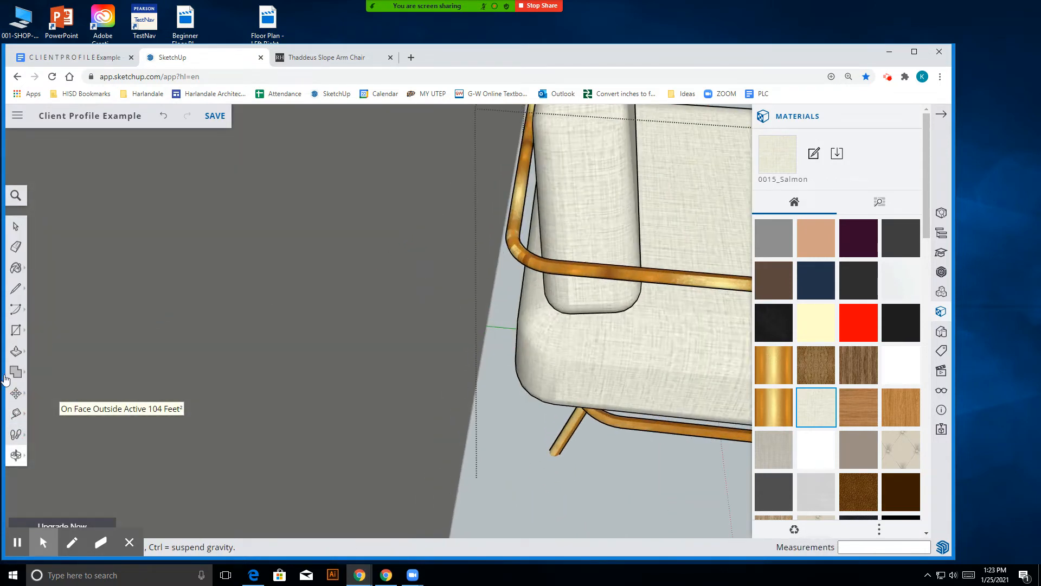
{"action": "scroll", "coordinate": [186, 508], "scroll_direction": "down", "scroll_amount": 6}
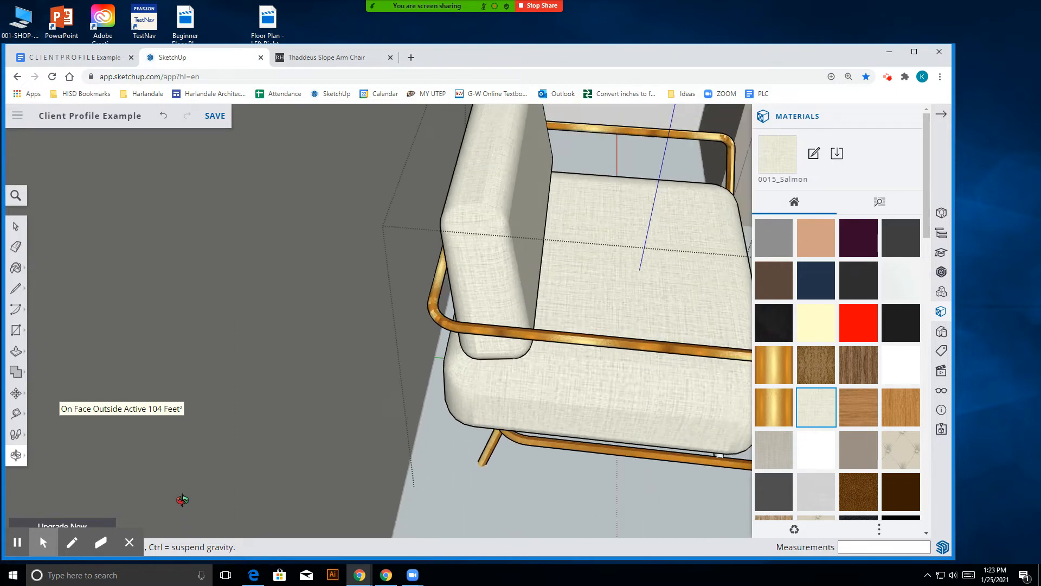
{"action": "scroll", "coordinate": [182, 500], "scroll_direction": "down", "scroll_amount": 2}
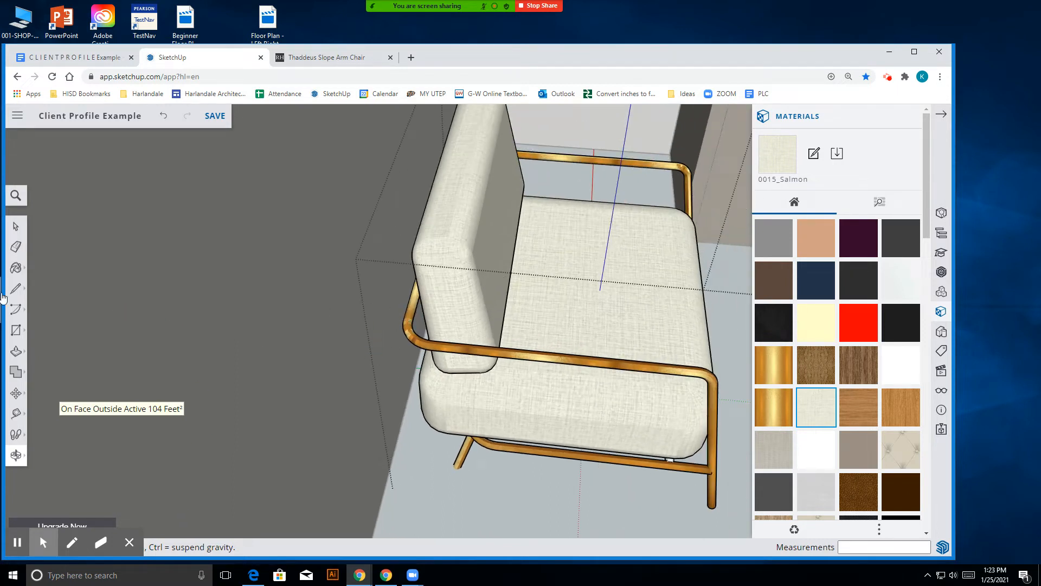
{"action": "left_click", "coordinate": [15, 413]}
{"action": "left_click", "coordinate": [45, 354]}
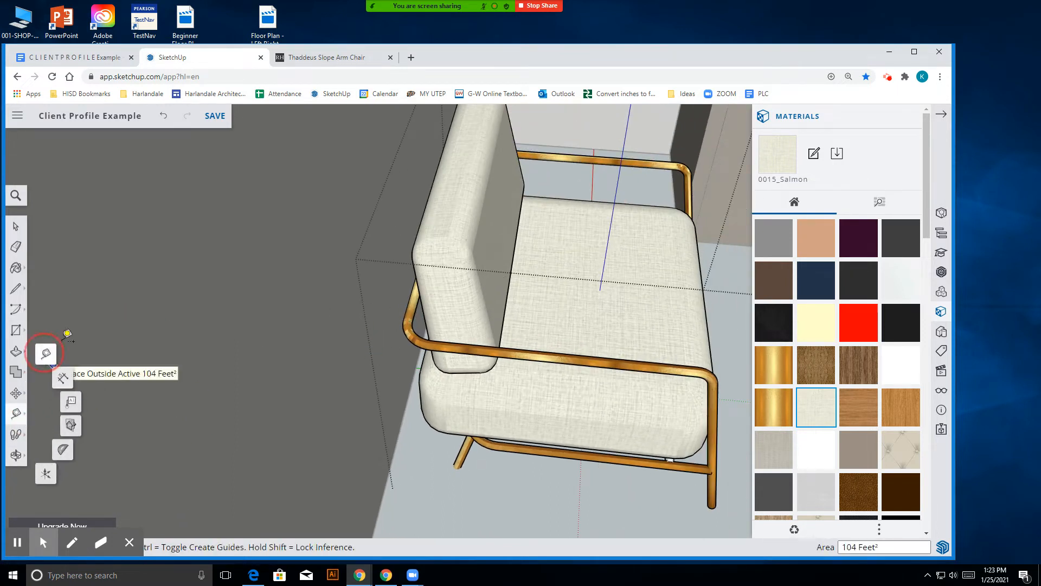
{"action": "scroll", "coordinate": [362, 228], "scroll_direction": "up", "scroll_amount": 5}
{"action": "left_click", "coordinate": [494, 254]}
{"action": "scroll", "coordinate": [507, 270], "scroll_direction": "down", "scroll_amount": 5}
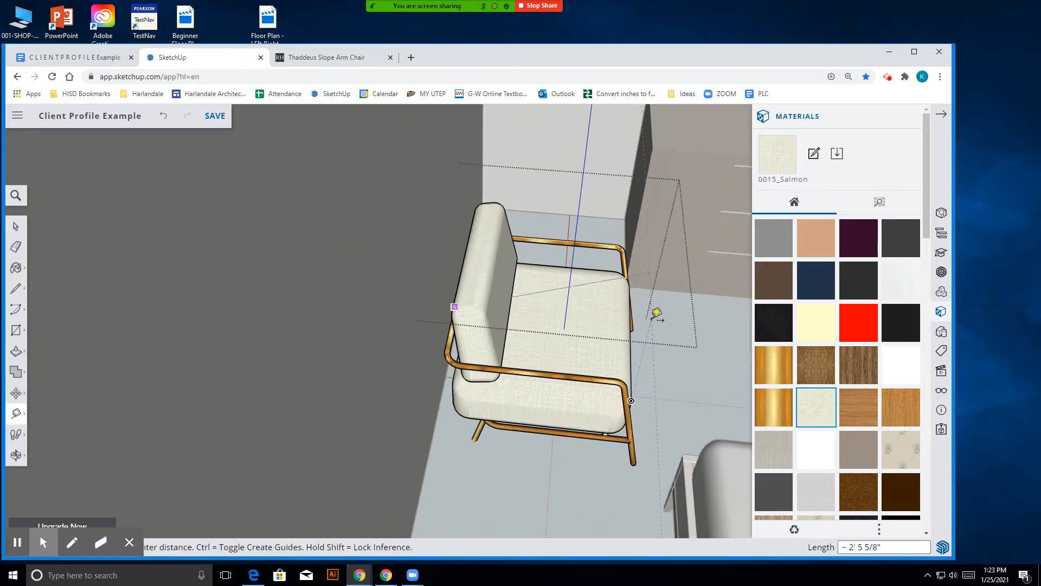
{"action": "type", "text": "32\""}
{"action": "key", "text": "Return"}
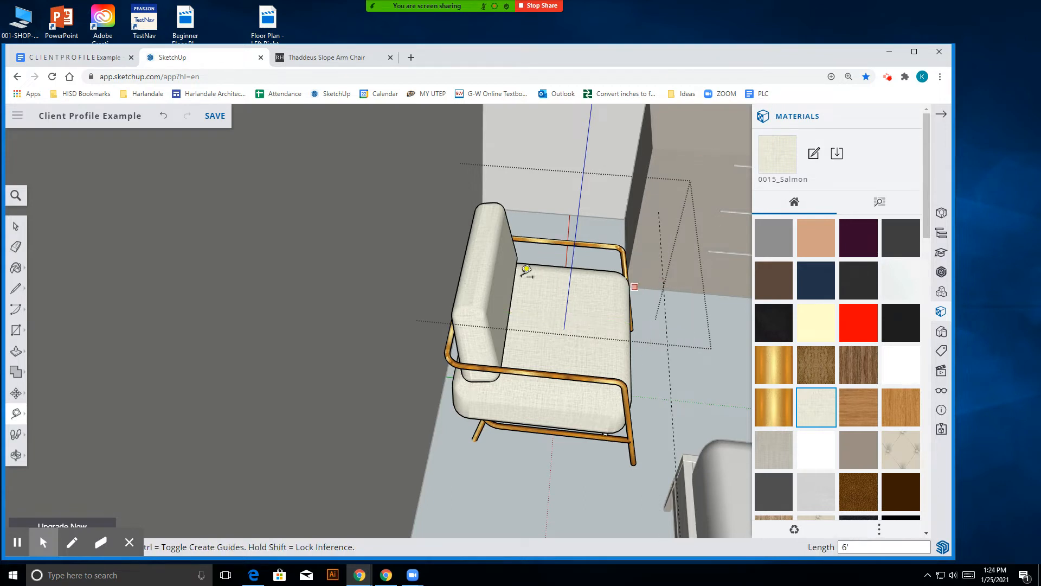
- Select the whole armchair and scale its depth along the green axis until its front meets the 32" guide
{"action": "scroll", "coordinate": [527, 270], "scroll_direction": "down", "scroll_amount": 1}
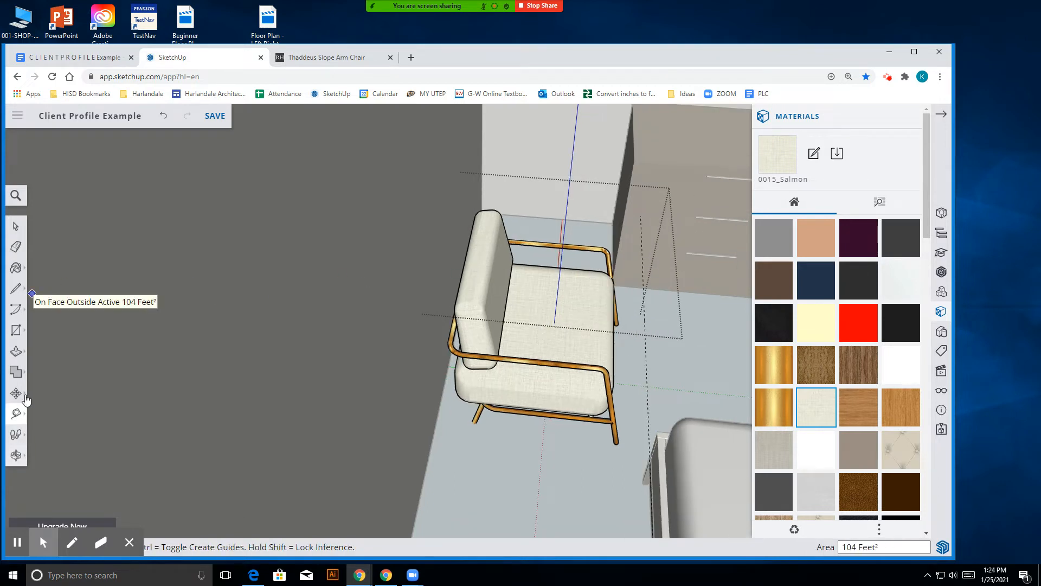
{"action": "left_click", "coordinate": [15, 226]}
{"action": "left_click", "coordinate": [458, 277]}
{"action": "left_click", "coordinate": [486, 277]}
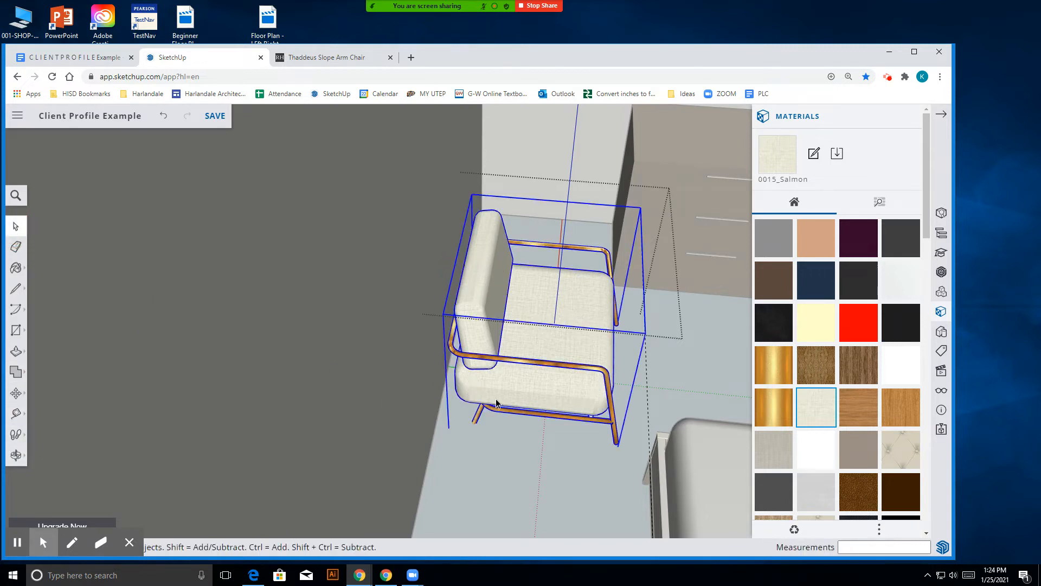
{"action": "left_click", "coordinate": [16, 455]}
{"action": "left_click_drag", "start_coordinate": [707, 409], "coordinate": [692, 341]}
{"action": "scroll", "coordinate": [679, 319], "scroll_direction": "up", "scroll_amount": 5}
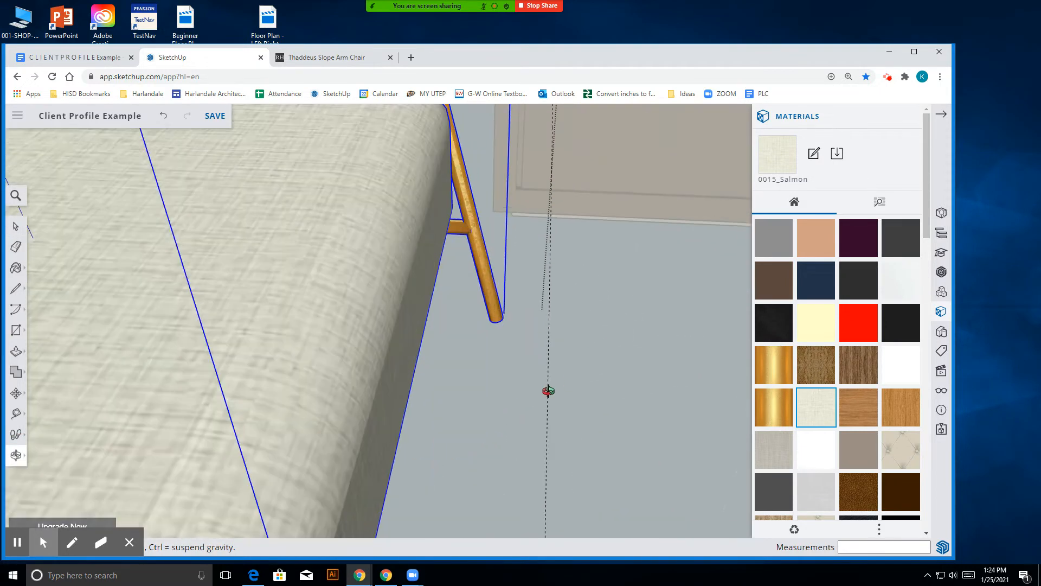
{"action": "scroll", "coordinate": [674, 368], "scroll_direction": "down", "scroll_amount": 2}
{"action": "left_click_drag", "start_coordinate": [630, 394], "coordinate": [625, 331]}
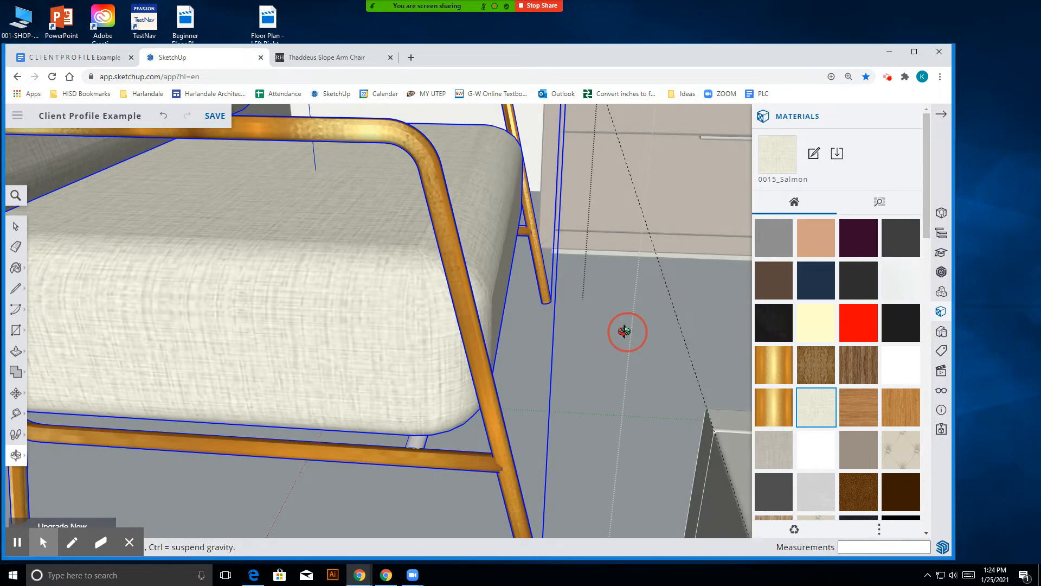
{"action": "scroll", "coordinate": [564, 378], "scroll_direction": "down", "scroll_amount": 2}
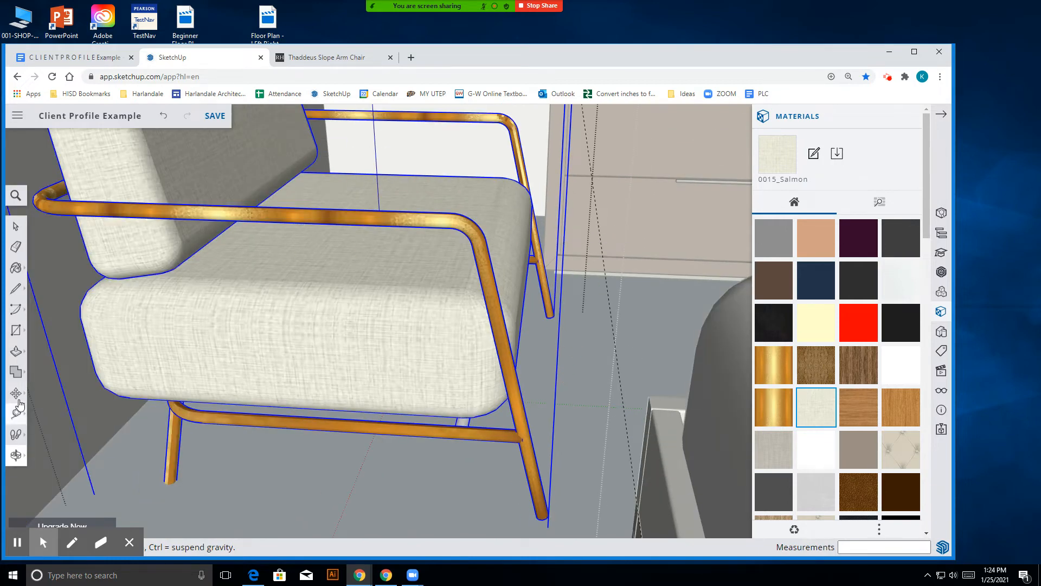
{"action": "left_click", "coordinate": [17, 372]}
{"action": "left_click", "coordinate": [574, 159]}
{"action": "mouse_move", "coordinate": [15, 393]}
{"action": "left_click", "coordinate": [48, 417]}
{"action": "left_click", "coordinate": [472, 276]}
{"action": "left_click_drag", "start_coordinate": [562, 233], "coordinate": [600, 239]}
{"action": "scroll", "coordinate": [435, 380], "scroll_direction": "down", "scroll_amount": 5}
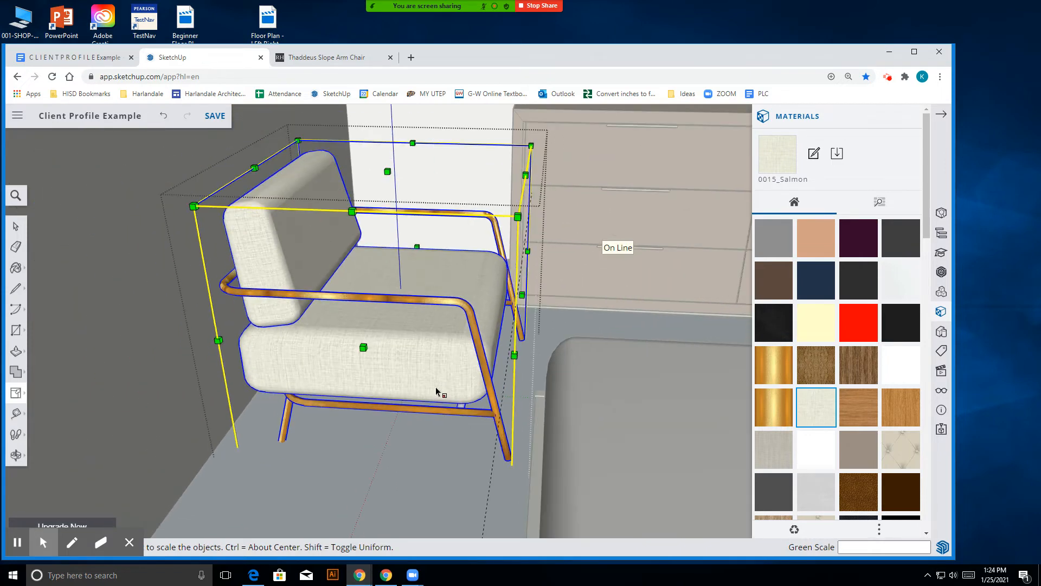
- Delete the depth guide in front of the armchair and check the overall width on the Thaddeus Slope Arm Chair product page
{"action": "left_click", "coordinate": [16, 226]}
{"action": "left_click", "coordinate": [473, 466]}
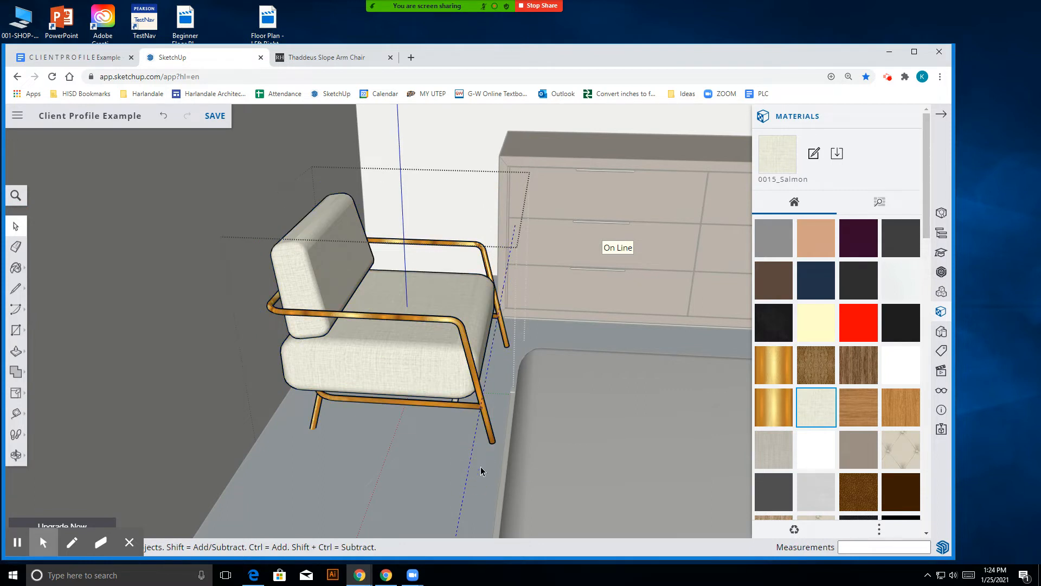
{"action": "left_click", "coordinate": [330, 61]}
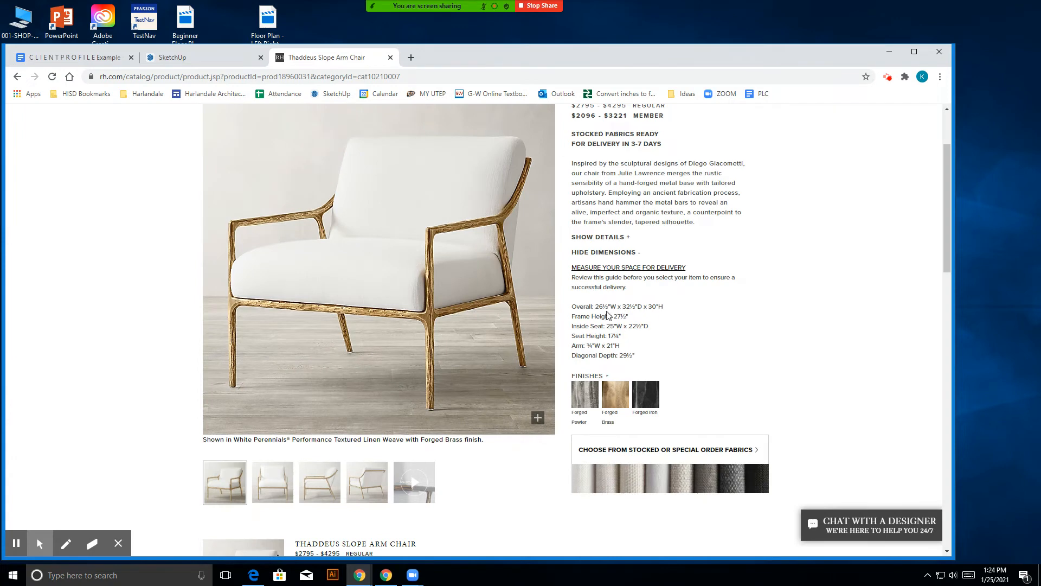
{"action": "left_click", "coordinate": [191, 65]}
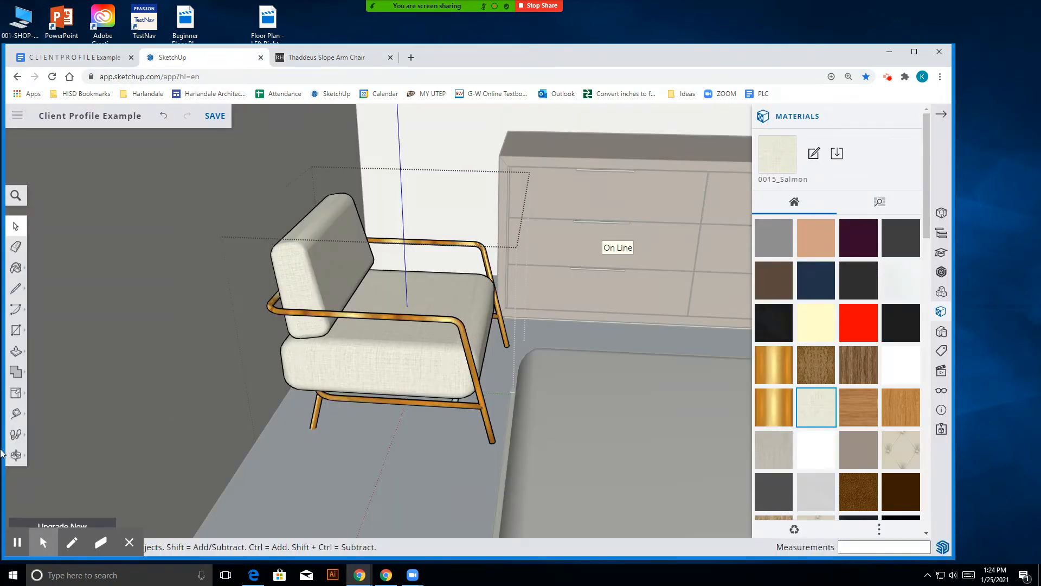
- Place a tape-measure guide across the armchair from one armrest to the outside of the opposite one, about 2' 6 3/16" away
{"action": "left_click", "coordinate": [18, 456]}
{"action": "left_click_drag", "start_coordinate": [591, 304], "coordinate": [190, 385]}
{"action": "scroll", "coordinate": [131, 208], "scroll_direction": "up", "scroll_amount": 5}
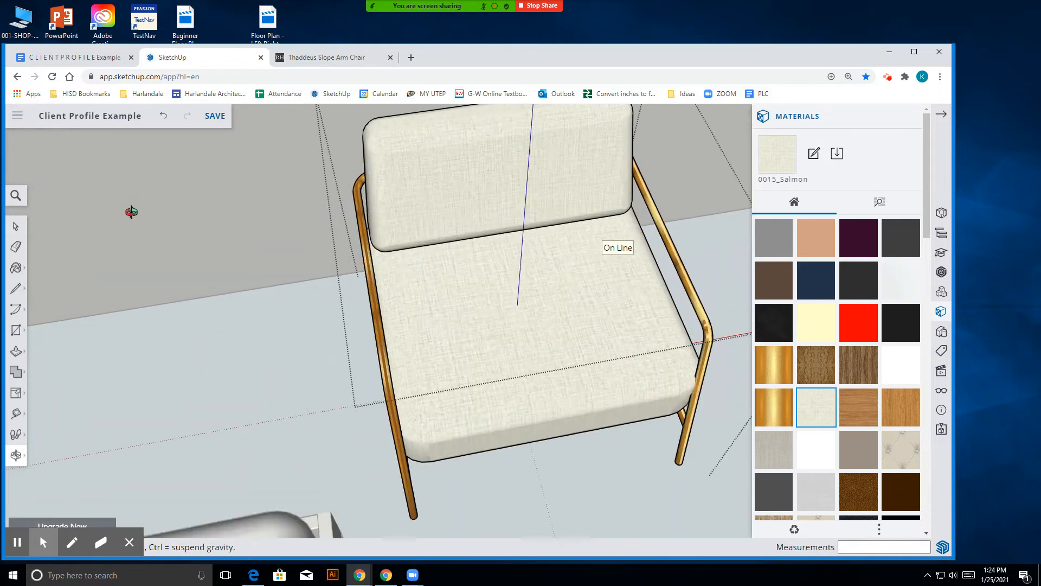
{"action": "left_click_drag", "start_coordinate": [292, 366], "coordinate": [314, 356]}
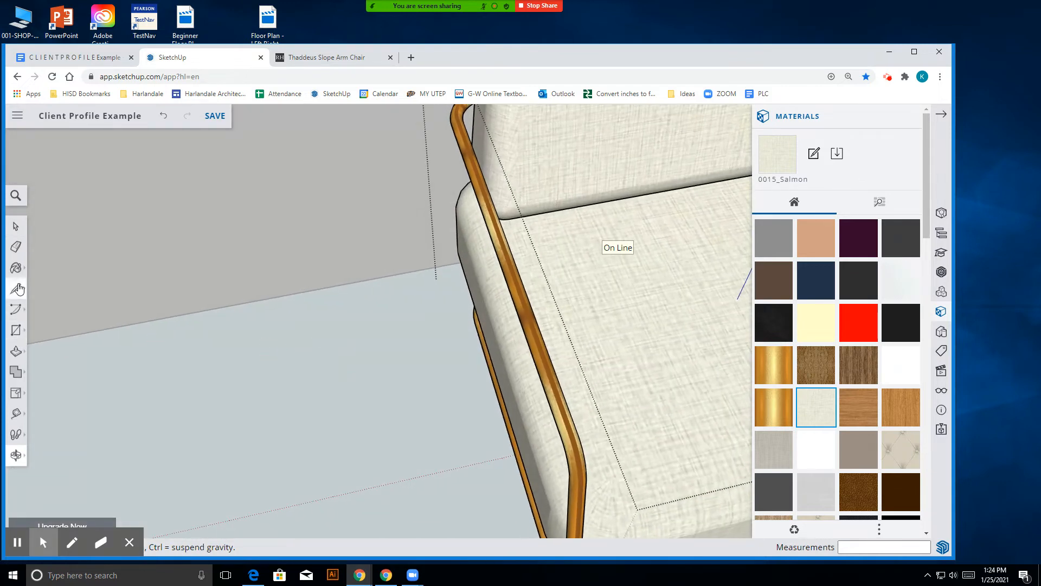
{"action": "left_click", "coordinate": [15, 413]}
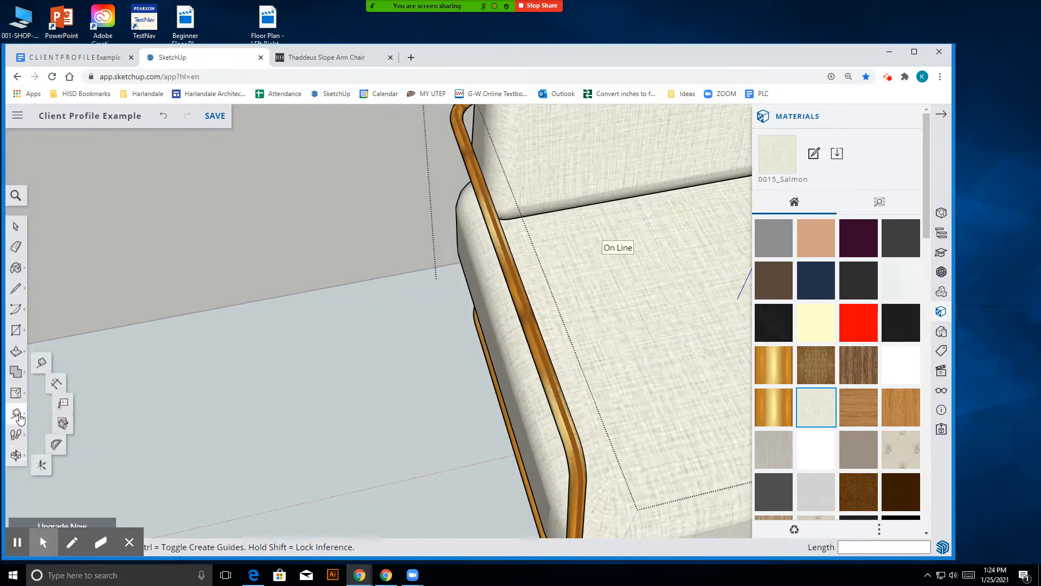
{"action": "left_click", "coordinate": [50, 358]}
{"action": "scroll", "coordinate": [30, 373], "scroll_direction": "down", "scroll_amount": 2}
{"action": "left_click", "coordinate": [438, 295]}
{"action": "scroll", "coordinate": [353, 341], "scroll_direction": "down", "scroll_amount": 5}
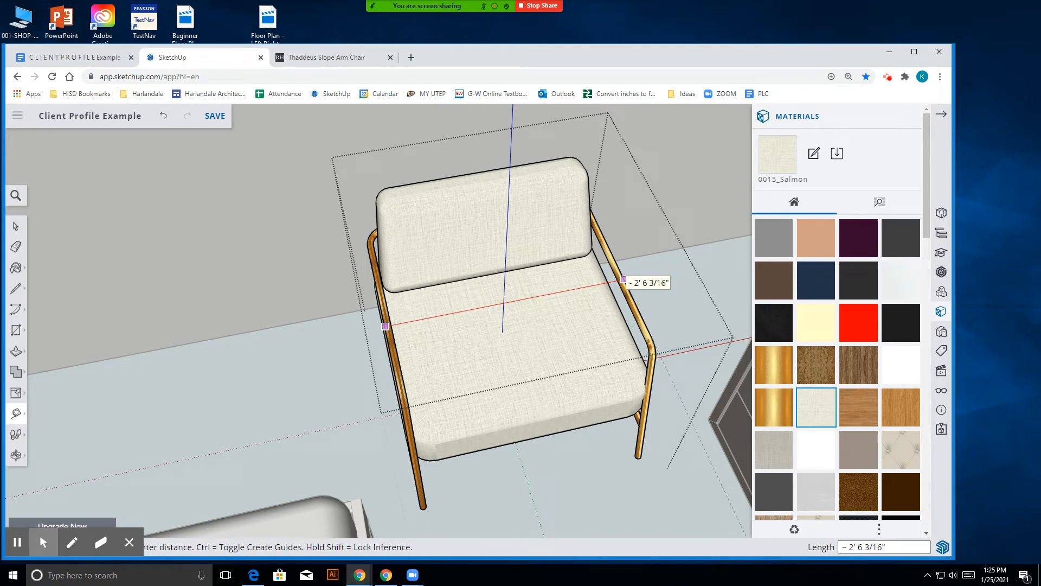
{"action": "left_click", "coordinate": [623, 280]}
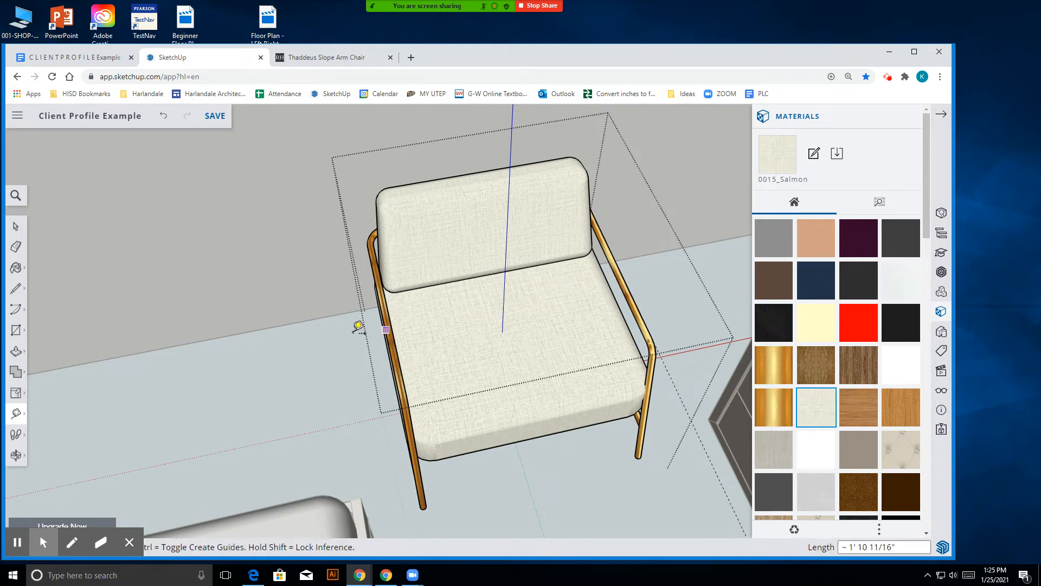
- Place a second guide 26 1/2" from the same armrest and delete the outer guide beyond the opposite arm
{"action": "scroll", "coordinate": [425, 335], "scroll_direction": "down", "scroll_amount": 2}
{"action": "scroll", "coordinate": [401, 328], "scroll_direction": "up", "scroll_amount": 4}
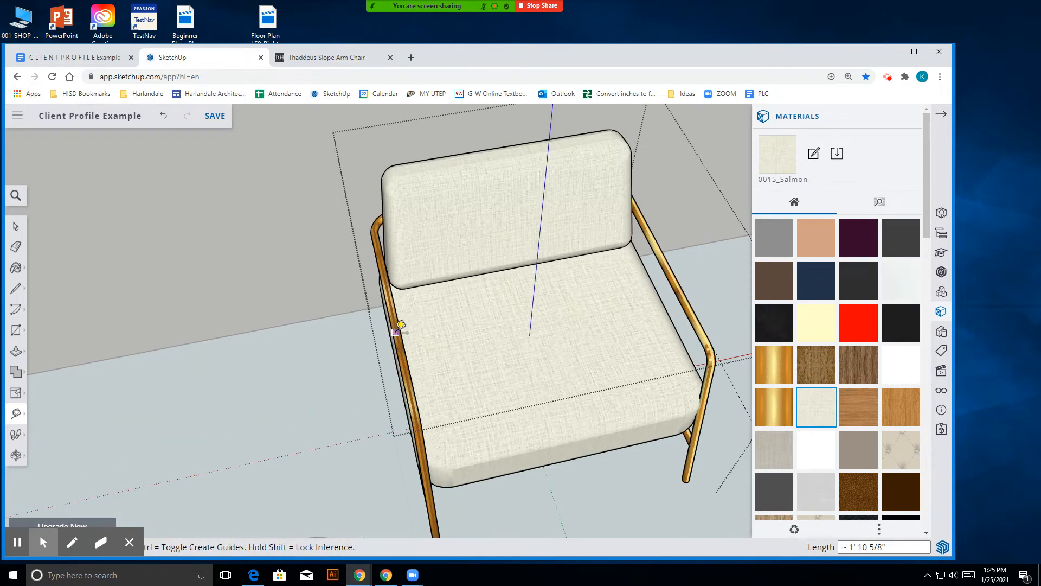
{"action": "left_click", "coordinate": [395, 333]}
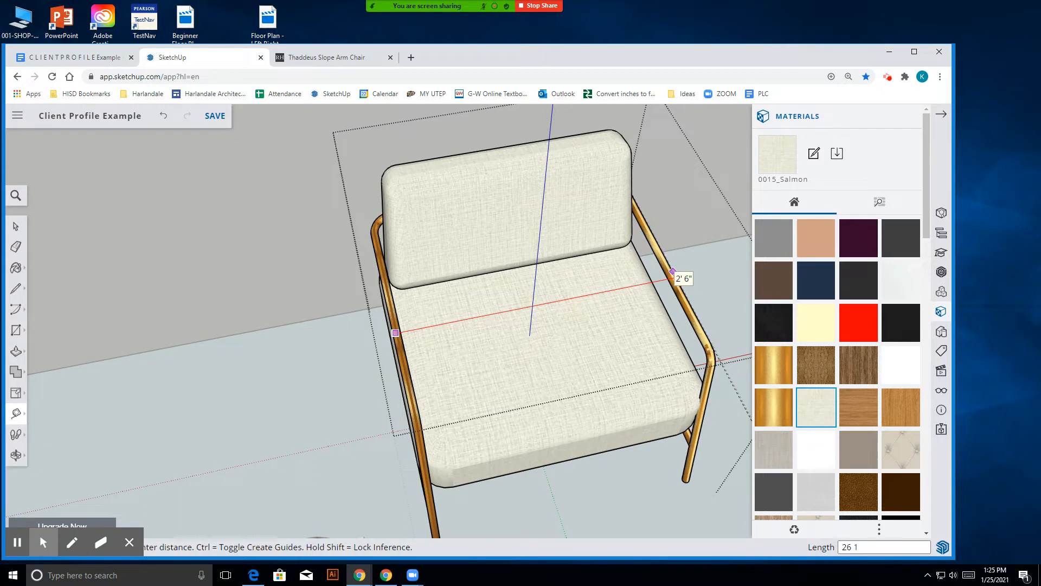
{"action": "left_click", "coordinate": [672, 274]}
{"action": "left_click", "coordinate": [672, 271]}
{"action": "scroll", "coordinate": [448, 275], "scroll_direction": "down", "scroll_amount": 3}
{"action": "scroll", "coordinate": [607, 326], "scroll_direction": "up", "scroll_amount": 5}
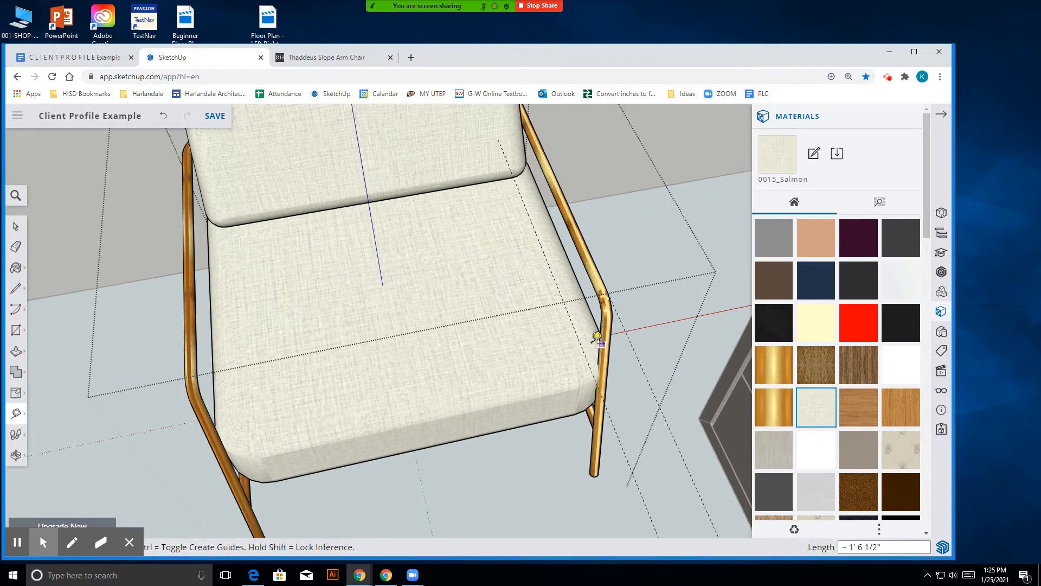
{"action": "left_click", "coordinate": [16, 226]}
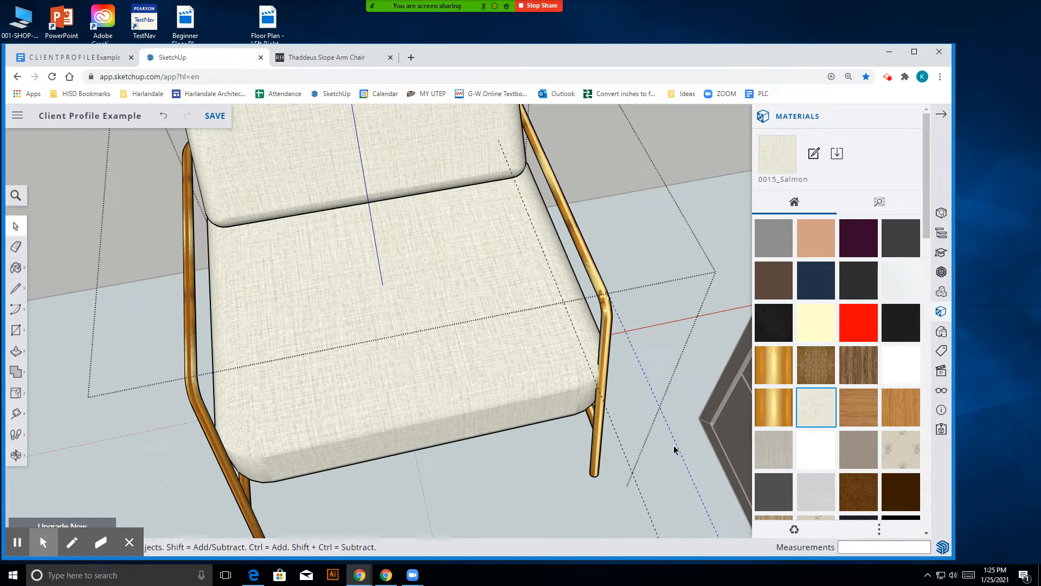
- Select the whole armchair and scale its width about its center along the red axis until the arm meets the 26 1/2" guide
{"action": "left_click", "coordinate": [419, 185]}
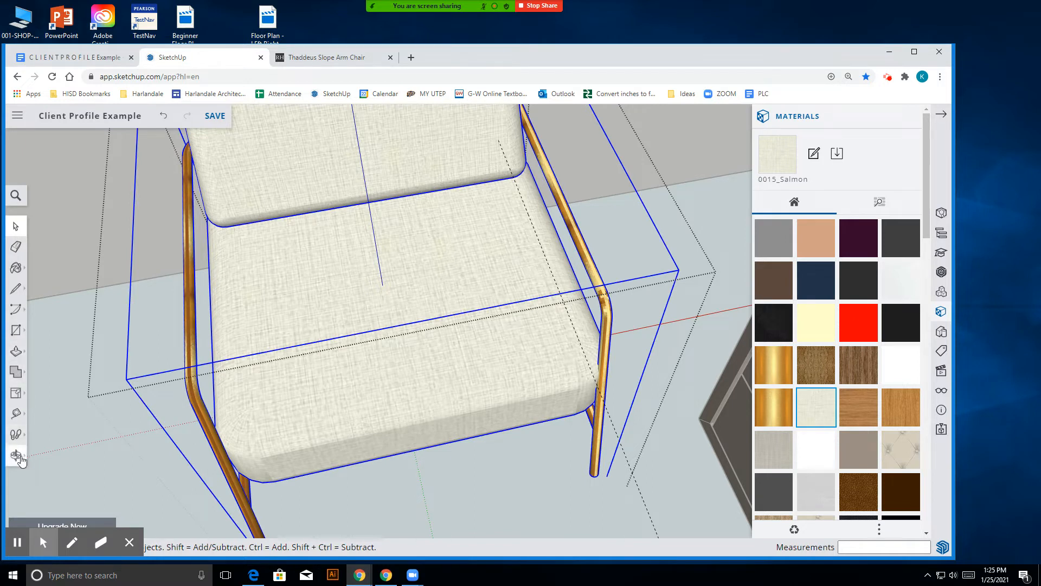
{"action": "left_click", "coordinate": [13, 352]}
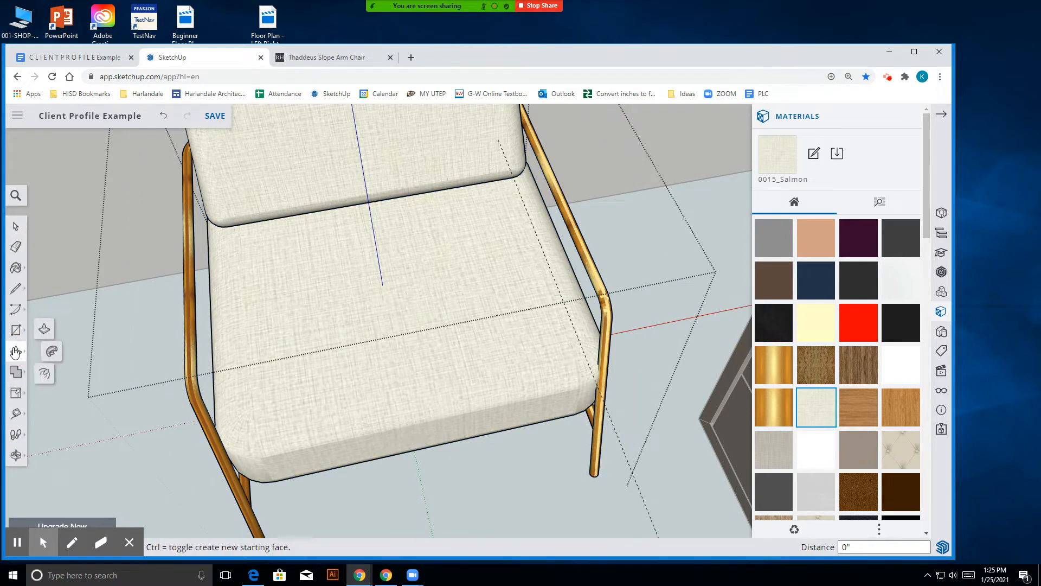
{"action": "left_click", "coordinate": [17, 395]}
{"action": "left_click", "coordinate": [41, 418]}
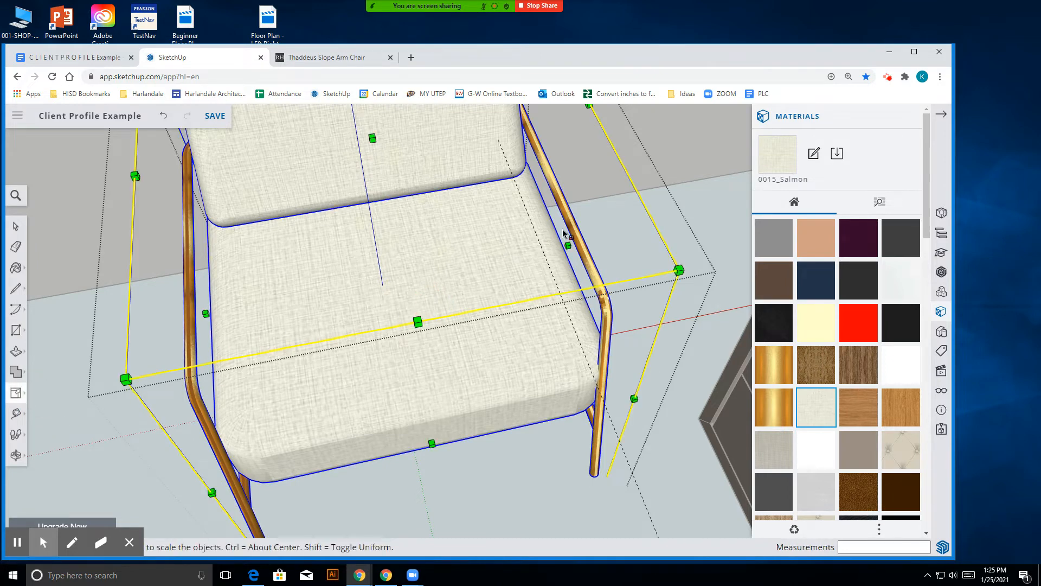
{"action": "left_click_drag", "start_coordinate": [568, 245], "coordinate": [543, 249]}
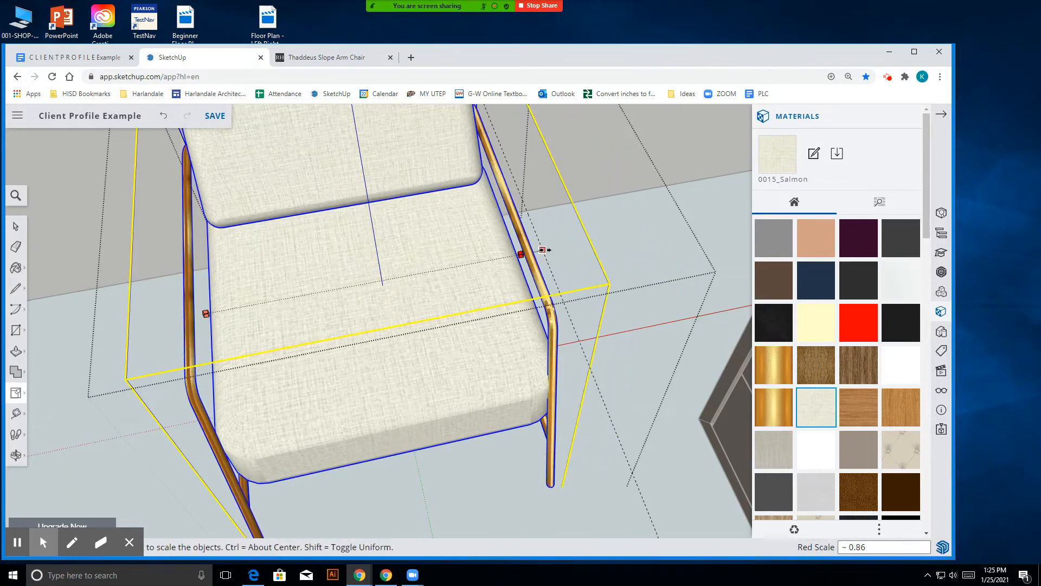
{"action": "key", "text": "Escape"}
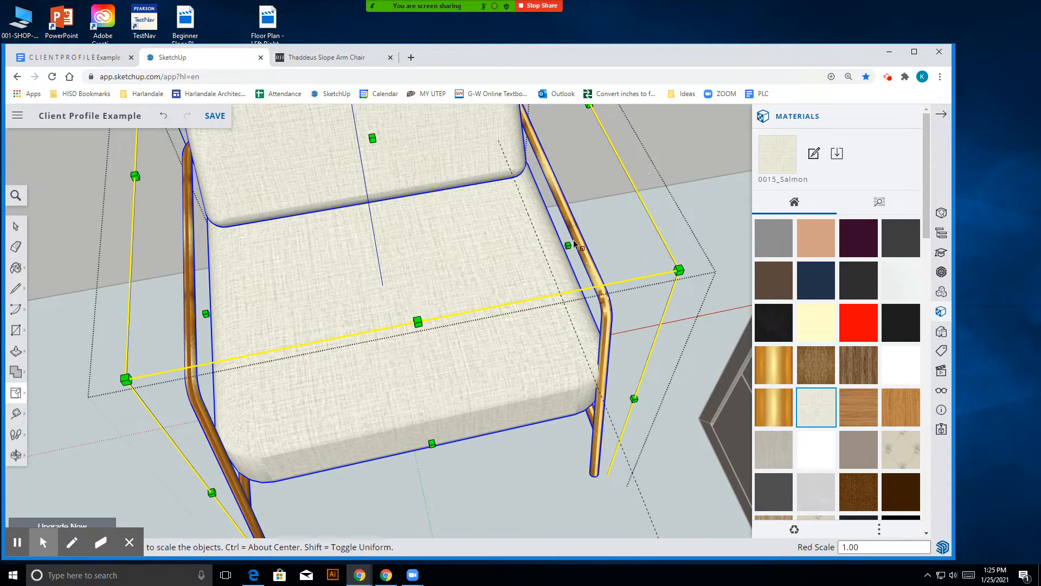
{"action": "left_click_drag", "start_coordinate": [568, 246], "coordinate": [547, 253]}
{"action": "key", "text": "ctrl"}
{"action": "scroll", "coordinate": [492, 307], "scroll_direction": "down", "scroll_amount": 4}
{"action": "scroll", "coordinate": [492, 307], "scroll_direction": "down", "scroll_amount": 2}
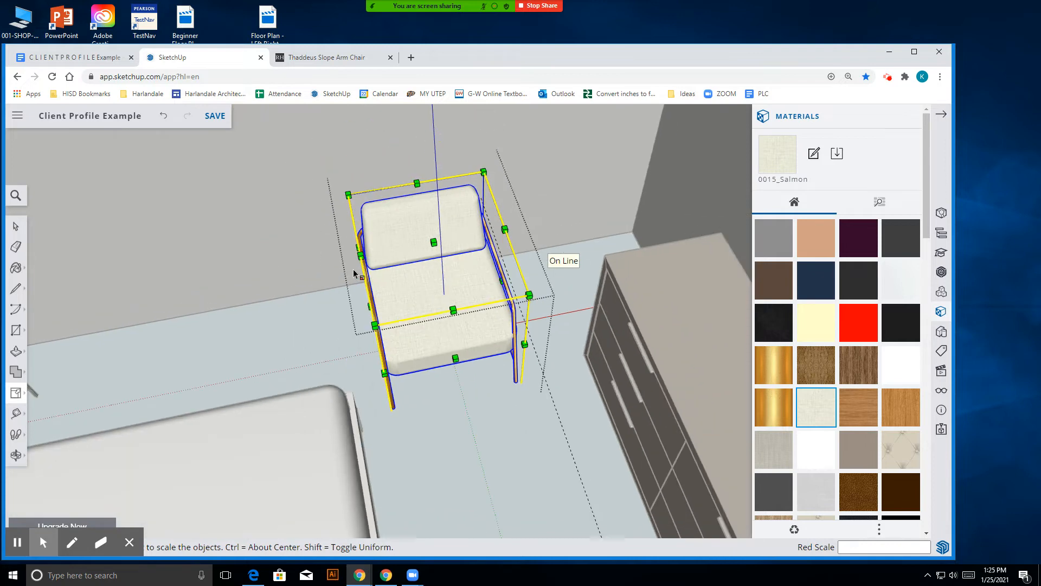
- Reopen the armchair for editing, delete the remaining width guide and leave the component
{"action": "left_click", "coordinate": [15, 232]}
{"action": "left_click", "coordinate": [203, 353]}
{"action": "left_click", "coordinate": [533, 334]}
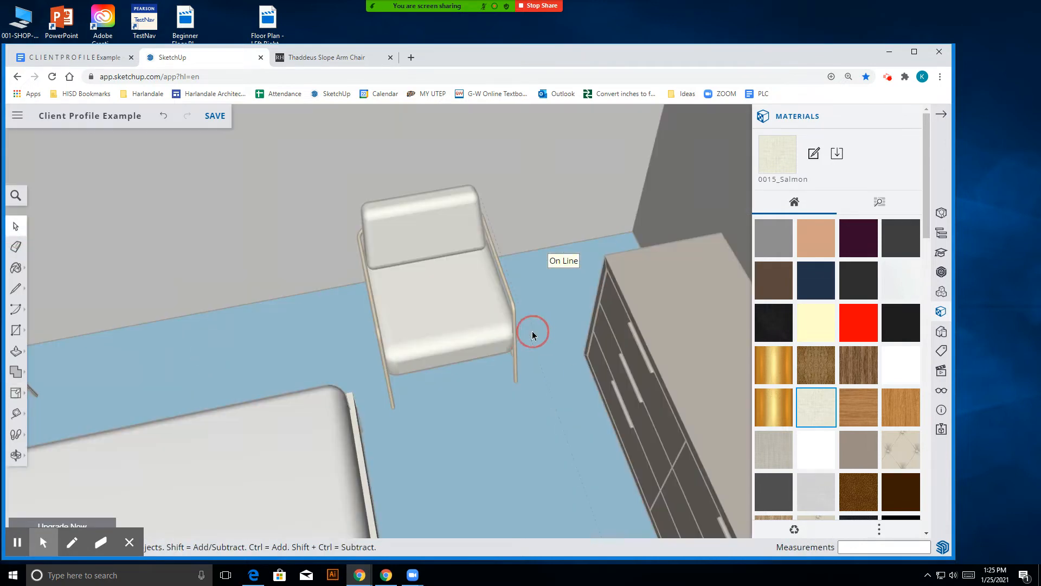
{"action": "left_click", "coordinate": [477, 321]}
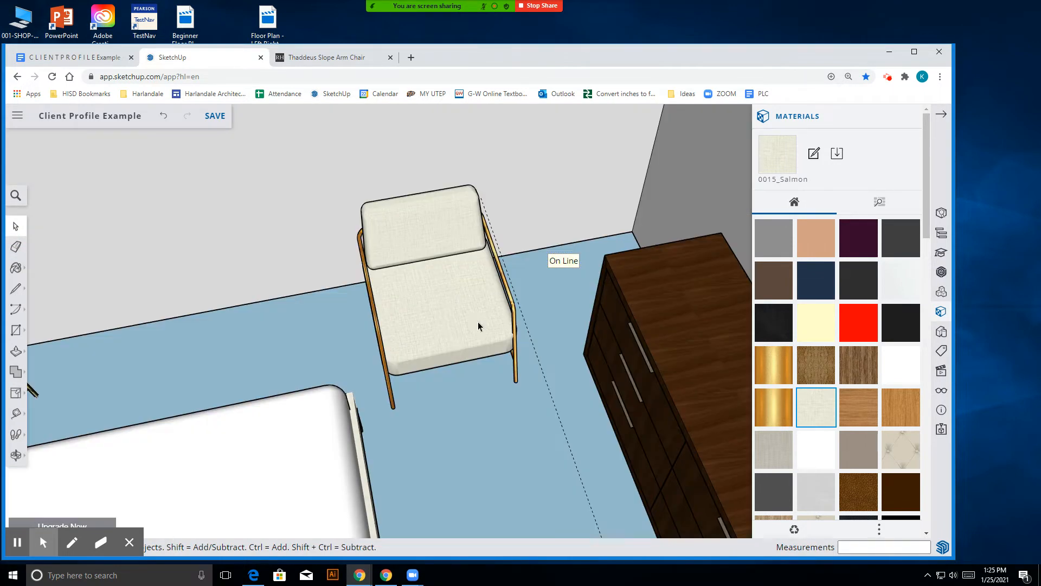
{"action": "double_click", "coordinate": [535, 351]}
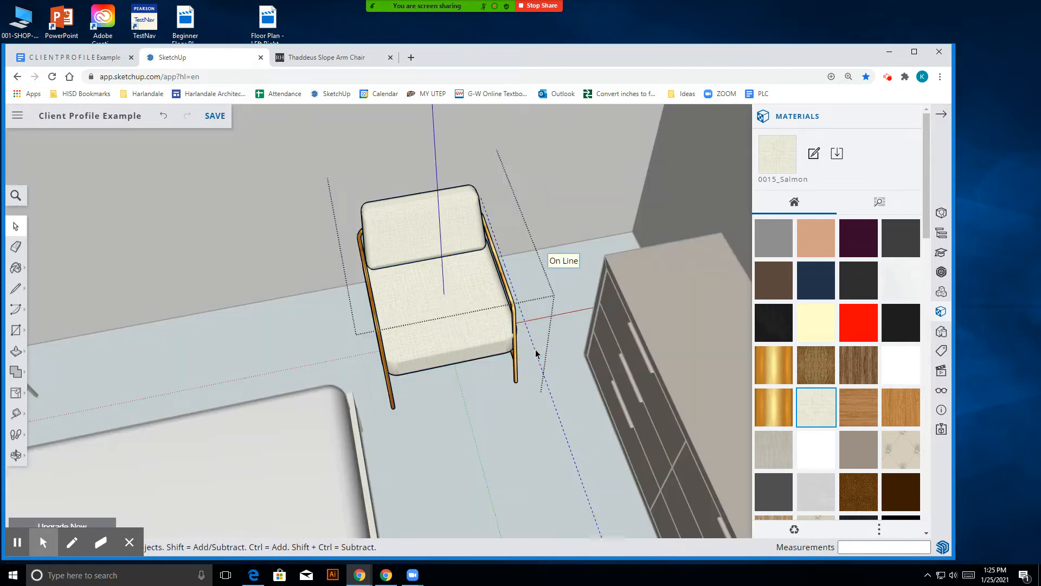
{"action": "key", "text": "Escape"}
{"action": "scroll", "coordinate": [491, 299], "scroll_direction": "down", "scroll_amount": 6}
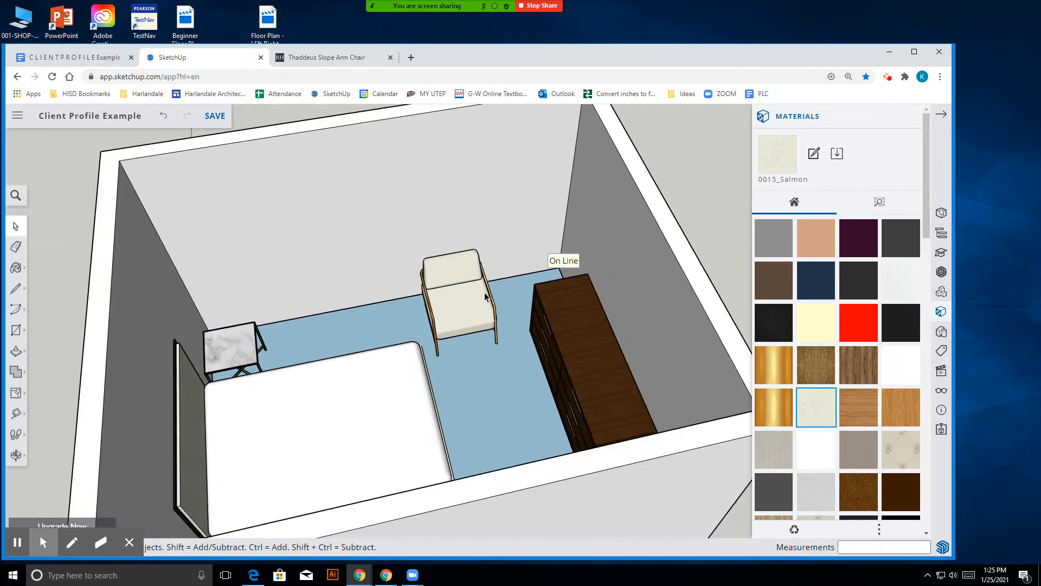
- Select the armchair and rotate it about 25.4° on the floor so it turns away from the wall
{"action": "scroll", "coordinate": [489, 290], "scroll_direction": "up", "scroll_amount": 7}
{"action": "left_click", "coordinate": [525, 281]}
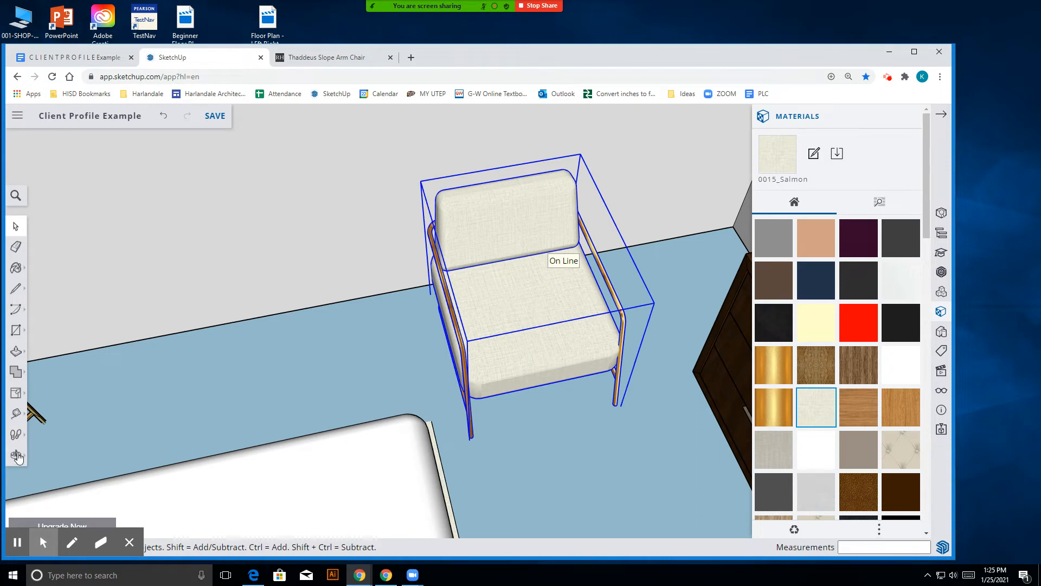
{"action": "left_click", "coordinate": [18, 466]}
{"action": "left_click", "coordinate": [46, 407]}
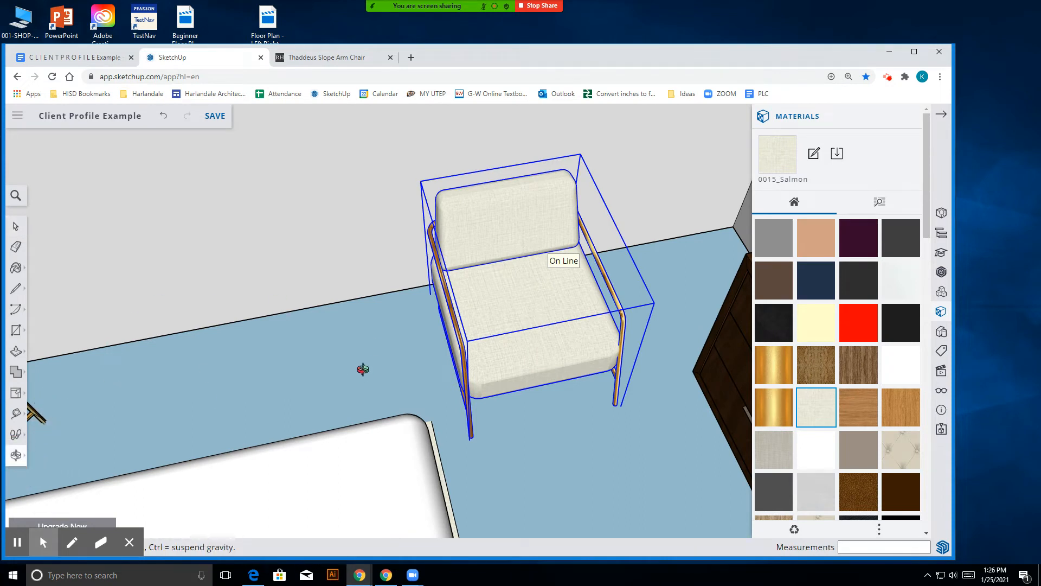
{"action": "left_click", "coordinate": [24, 460]}
{"action": "left_click", "coordinate": [39, 417]}
{"action": "left_click", "coordinate": [15, 394]}
{"action": "left_click", "coordinate": [54, 395]}
{"action": "left_click", "coordinate": [399, 377]}
{"action": "left_click", "coordinate": [420, 373]}
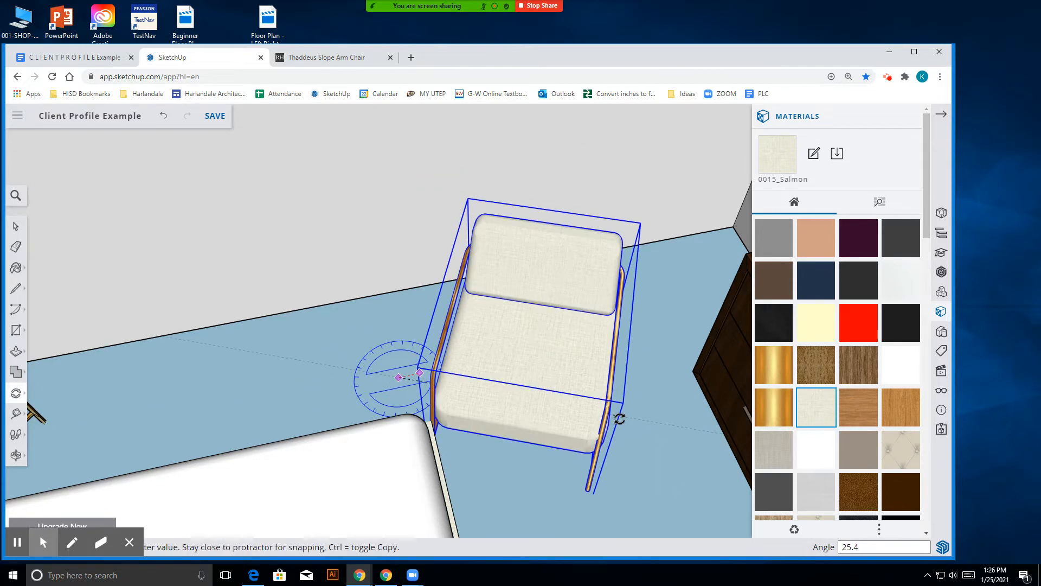
{"action": "left_click", "coordinate": [620, 420]}
- Rotate the armchair a further 20.5° on the floor plane to angle it in the room
{"action": "scroll", "coordinate": [483, 309], "scroll_direction": "down", "scroll_amount": 6}
{"action": "left_click", "coordinate": [16, 454]}
{"action": "left_click_drag", "start_coordinate": [139, 437], "coordinate": [515, 311]}
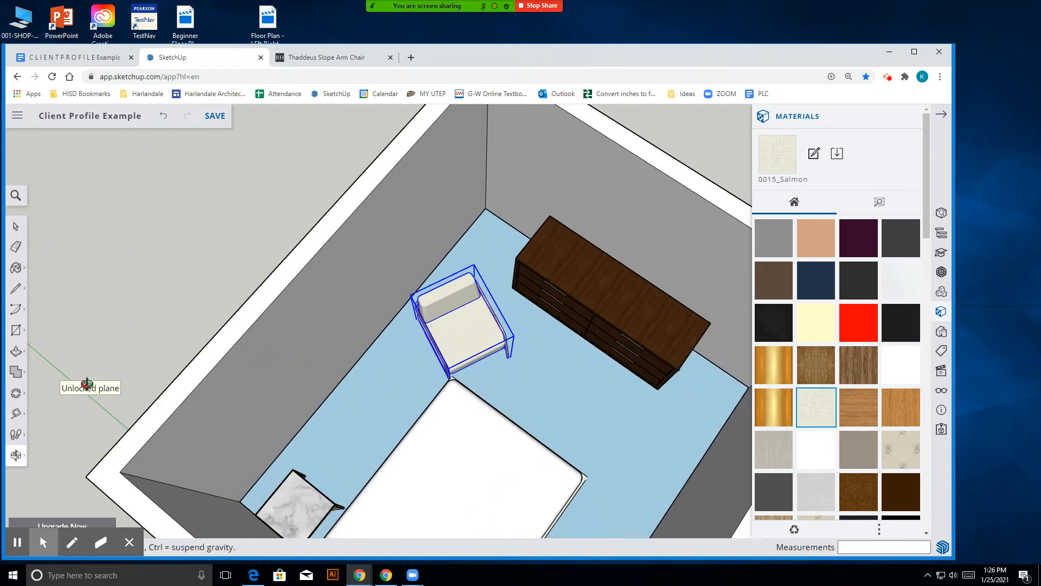
{"action": "left_click", "coordinate": [36, 392]}
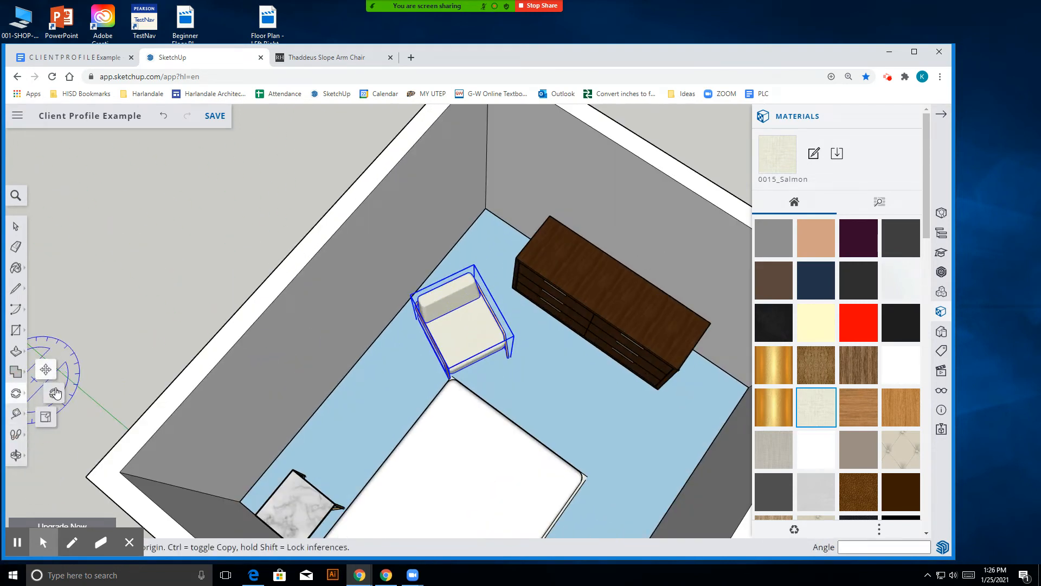
{"action": "left_click", "coordinate": [406, 368]}
{"action": "left_click", "coordinate": [417, 354]}
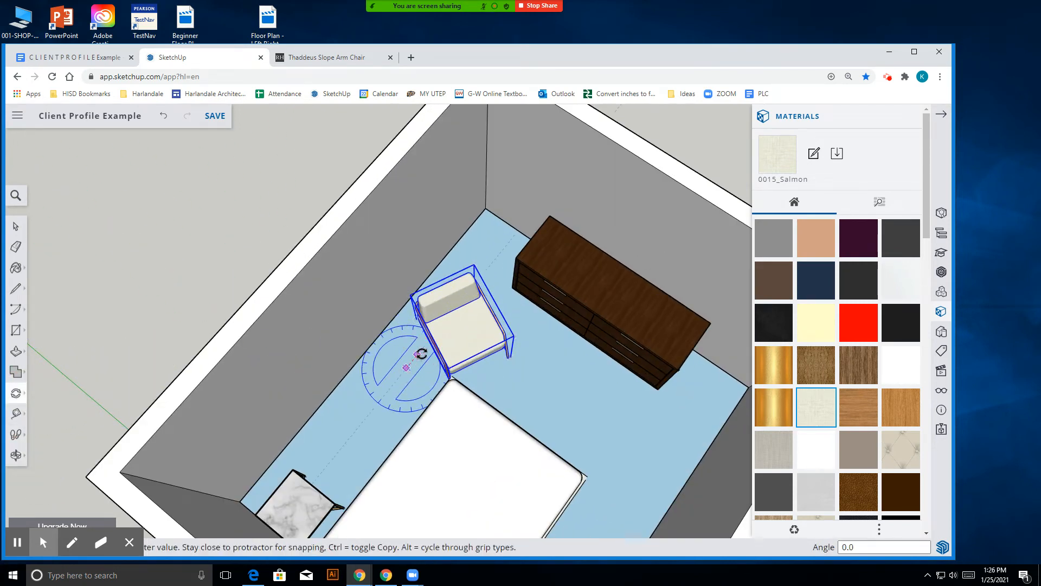
{"action": "left_click", "coordinate": [569, 268]}
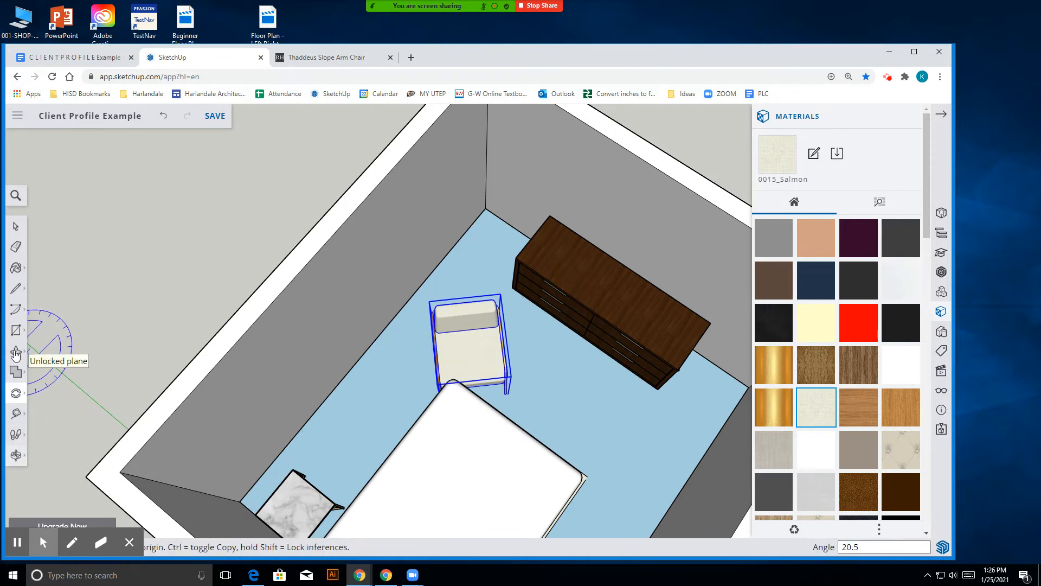
- Move the armchair off the foot of the bed toward the room corner beside the dresser
{"action": "mouse_move", "coordinate": [16, 371]}
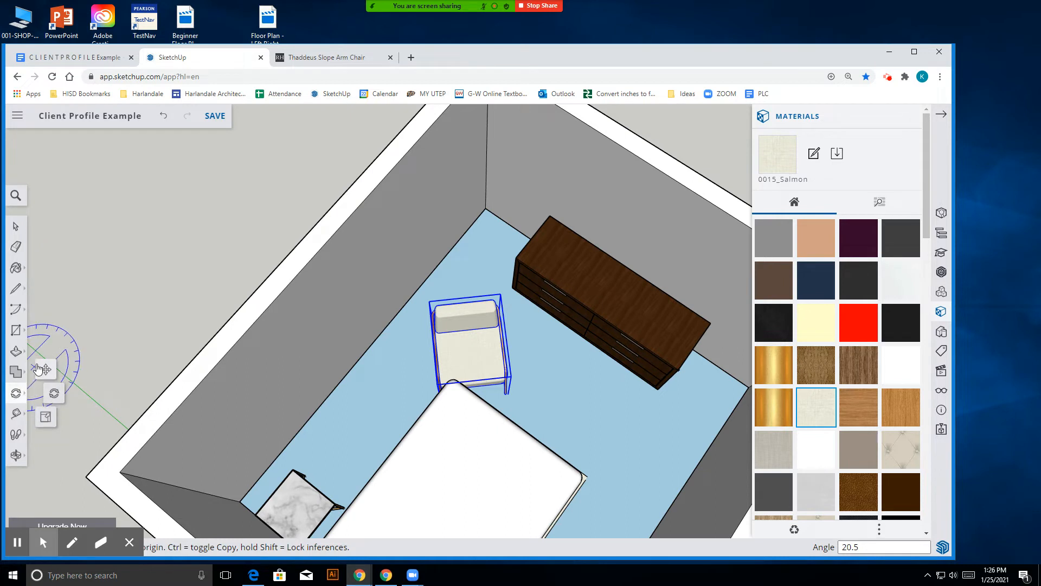
{"action": "left_click", "coordinate": [44, 369]}
{"action": "left_click_drag", "start_coordinate": [481, 359], "coordinate": [474, 311]}
- Move the angled armchair about 9 13/16" along the red axis, closer to the corner between the wall and the dresser
{"action": "left_click", "coordinate": [17, 456]}
{"action": "scroll", "coordinate": [542, 261], "scroll_direction": "up", "scroll_amount": 6}
{"action": "left_click_drag", "start_coordinate": [570, 407], "coordinate": [330, 126]}
{"action": "left_click_drag", "start_coordinate": [450, 359], "coordinate": [444, 479]}
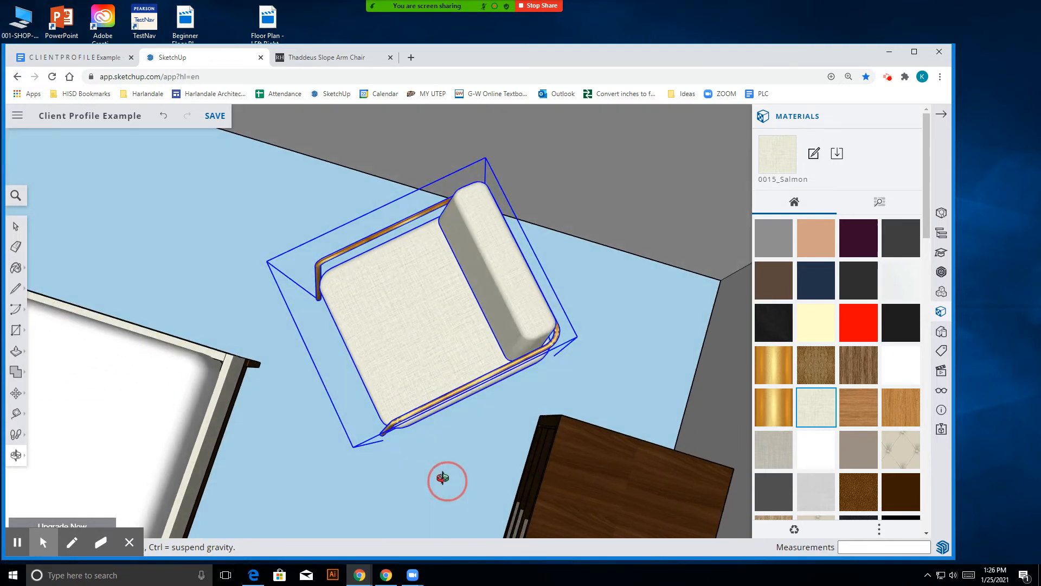
{"action": "left_click", "coordinate": [15, 401]}
{"action": "left_click", "coordinate": [427, 311]}
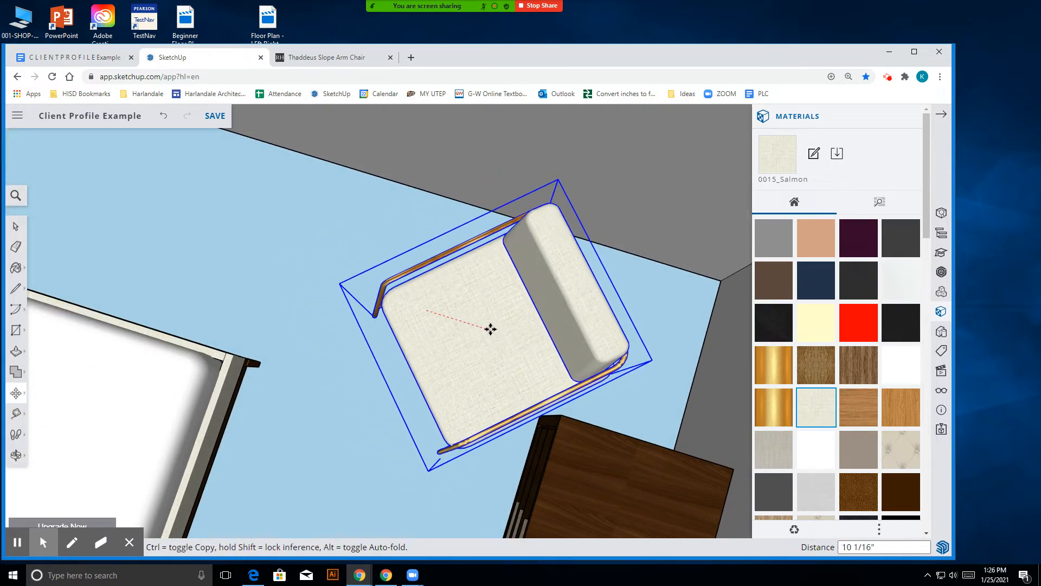
{"action": "left_click", "coordinate": [486, 326]}
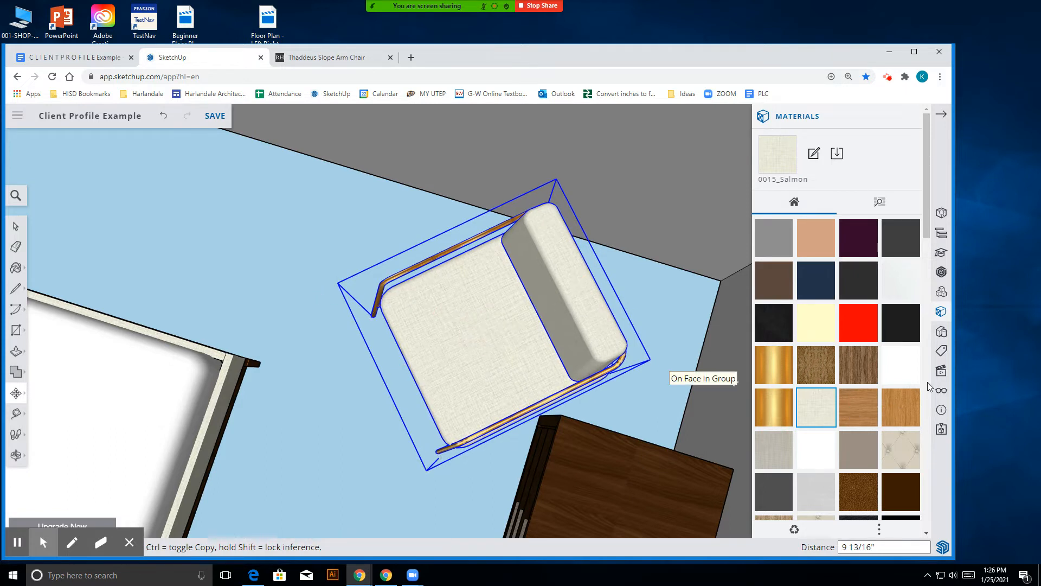
- Show the model's tags and scene settings, and switch the bedroom to the standard top view
{"action": "left_click", "coordinate": [940, 376]}
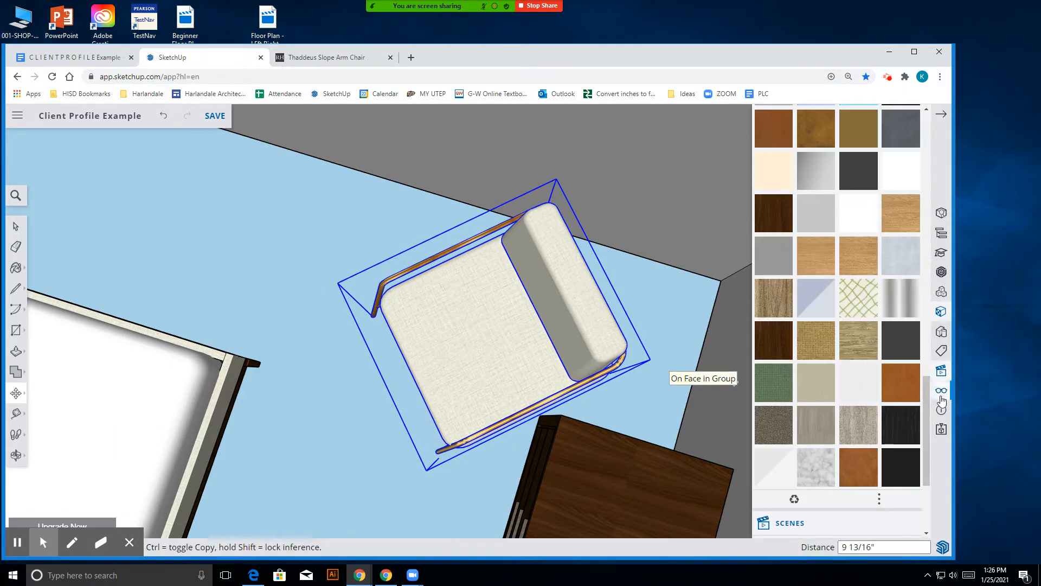
{"action": "left_click", "coordinate": [944, 354]}
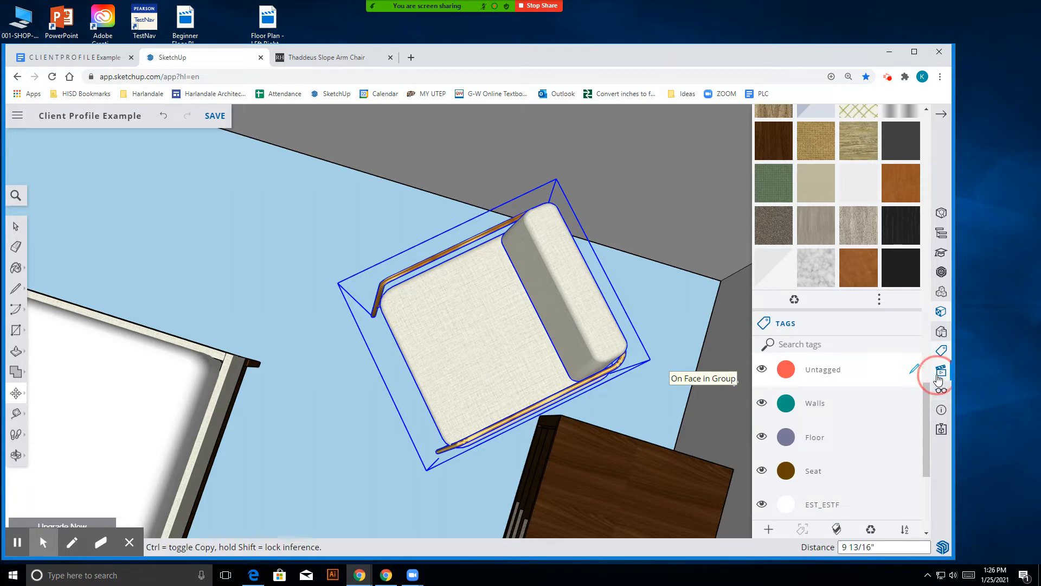
{"action": "left_click", "coordinate": [940, 378]}
{"action": "left_click", "coordinate": [860, 408]}
{"action": "scroll", "coordinate": [582, 266], "scroll_direction": "down", "scroll_amount": 2}
{"action": "scroll", "coordinate": [421, 345], "scroll_direction": "up", "scroll_amount": 2}
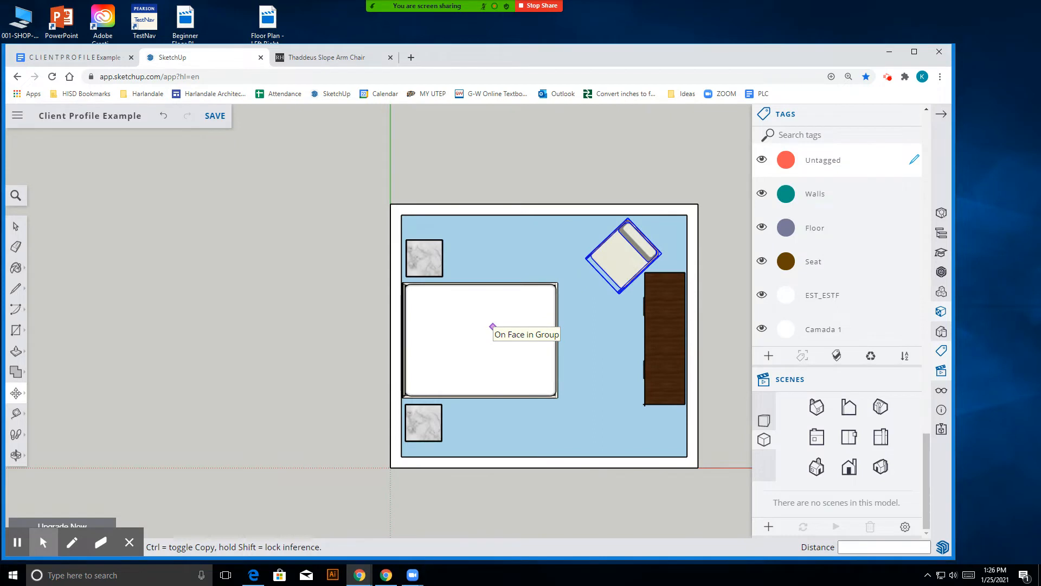
- Shift the angled armchair slightly within the corner between the wall and the dresser
{"action": "left_click", "coordinate": [16, 455]}
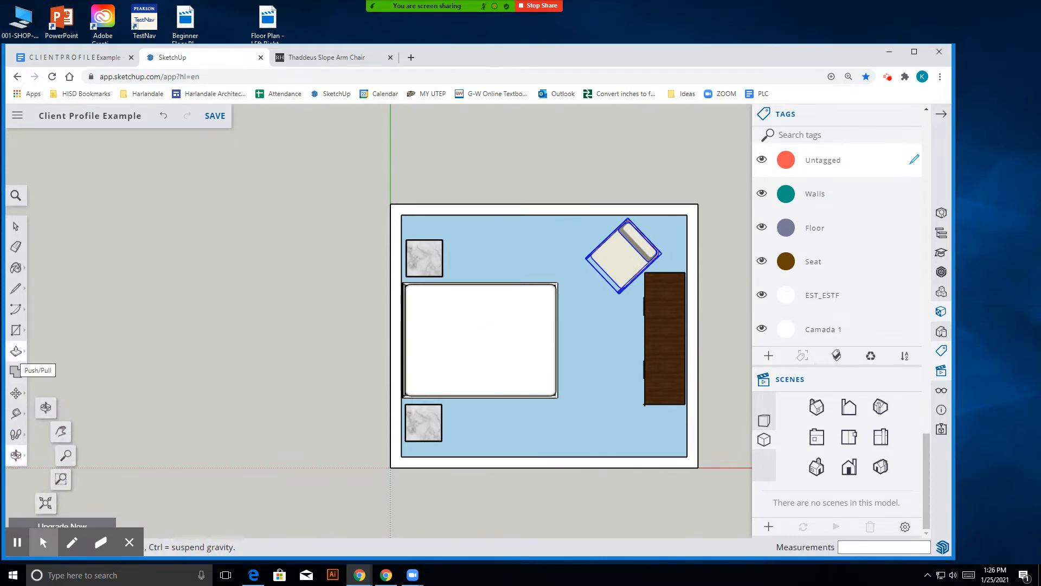
{"action": "left_click", "coordinate": [17, 392]}
{"action": "left_click", "coordinate": [620, 258]}
{"action": "scroll", "coordinate": [620, 258], "scroll_direction": "up", "scroll_amount": 5}
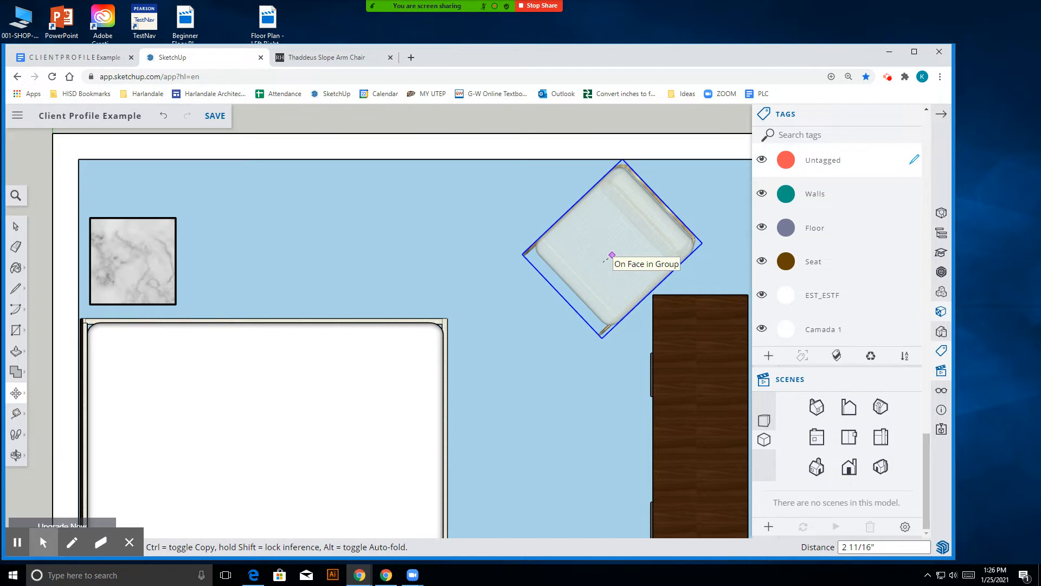
{"action": "left_click", "coordinate": [609, 255]}
{"action": "scroll", "coordinate": [610, 255], "scroll_direction": "down", "scroll_amount": 5}
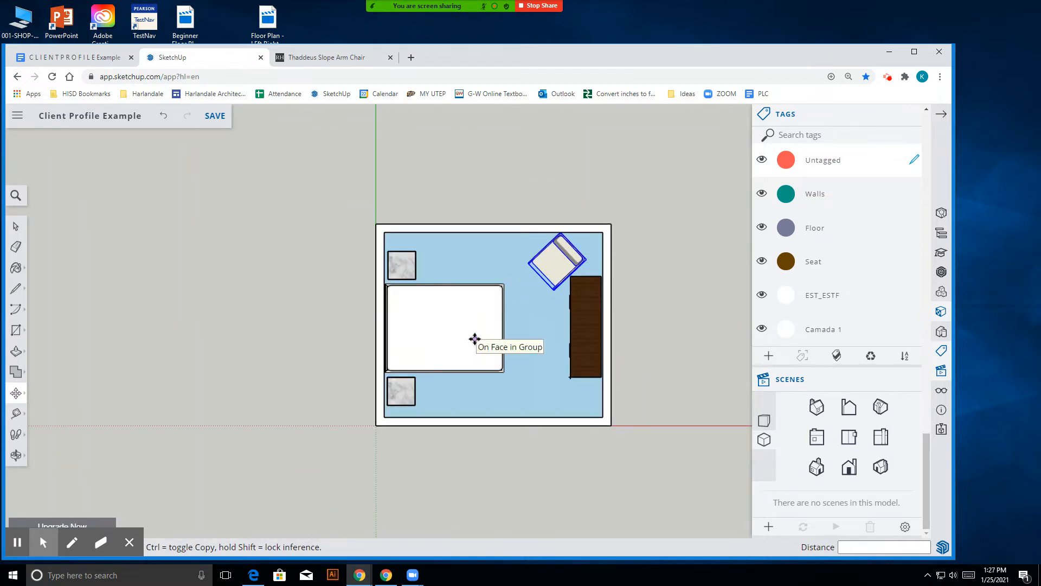
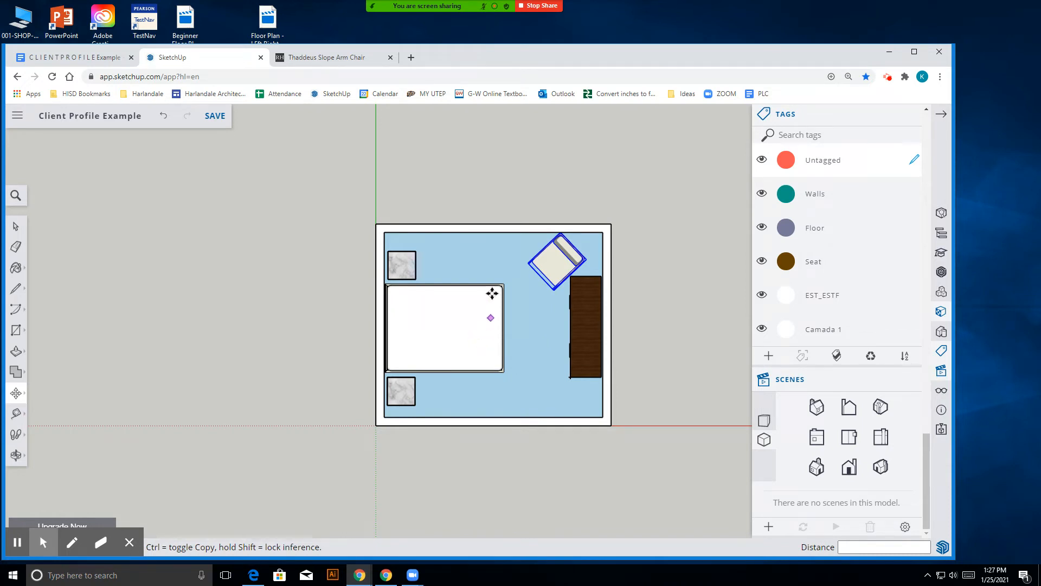
- Select the bed together with both nightstands and rotate them 90° on the floor plane
{"action": "scroll", "coordinate": [499, 316], "scroll_direction": "up", "scroll_amount": 3}
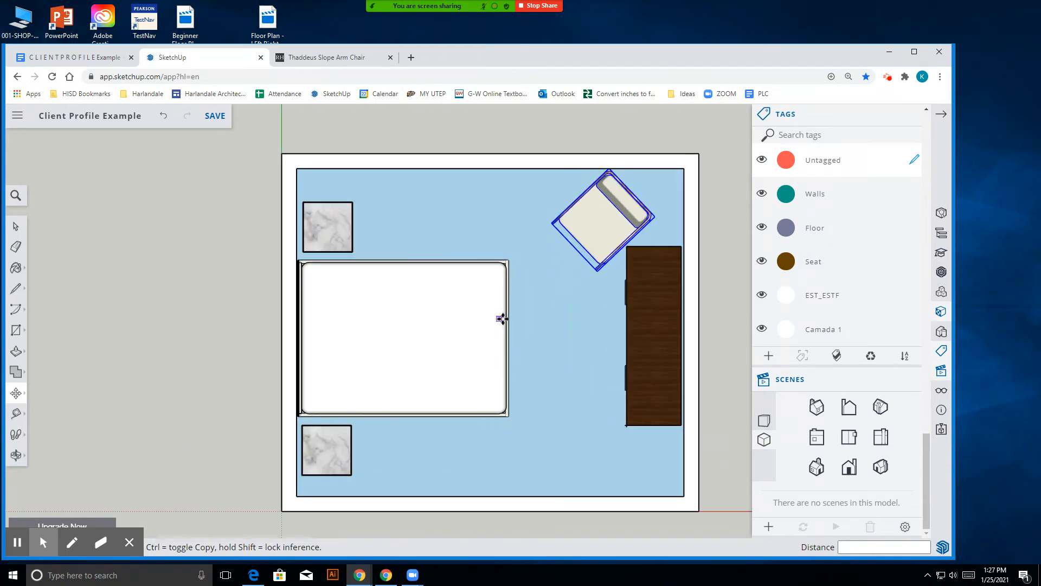
{"action": "left_click", "coordinate": [17, 228]}
{"action": "left_click", "coordinate": [362, 312]}
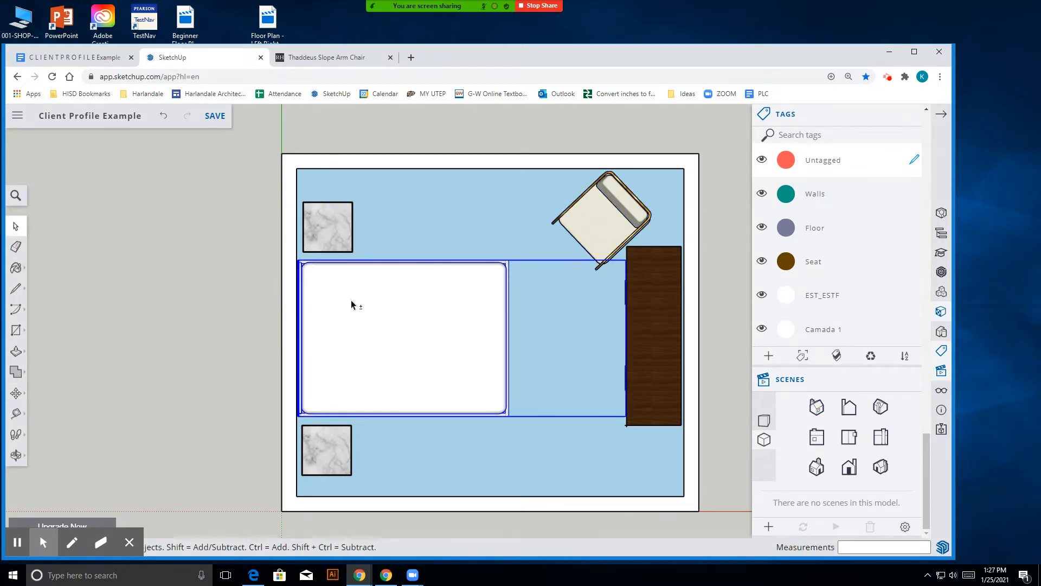
{"action": "left_click", "coordinate": [332, 231], "text": "shift"}
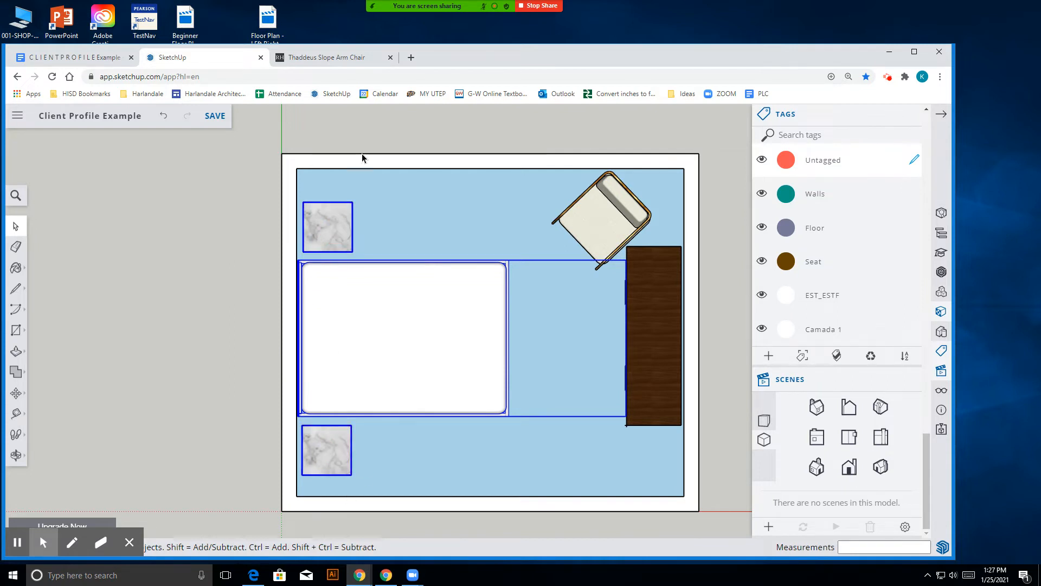
{"action": "left_click", "coordinate": [16, 455]}
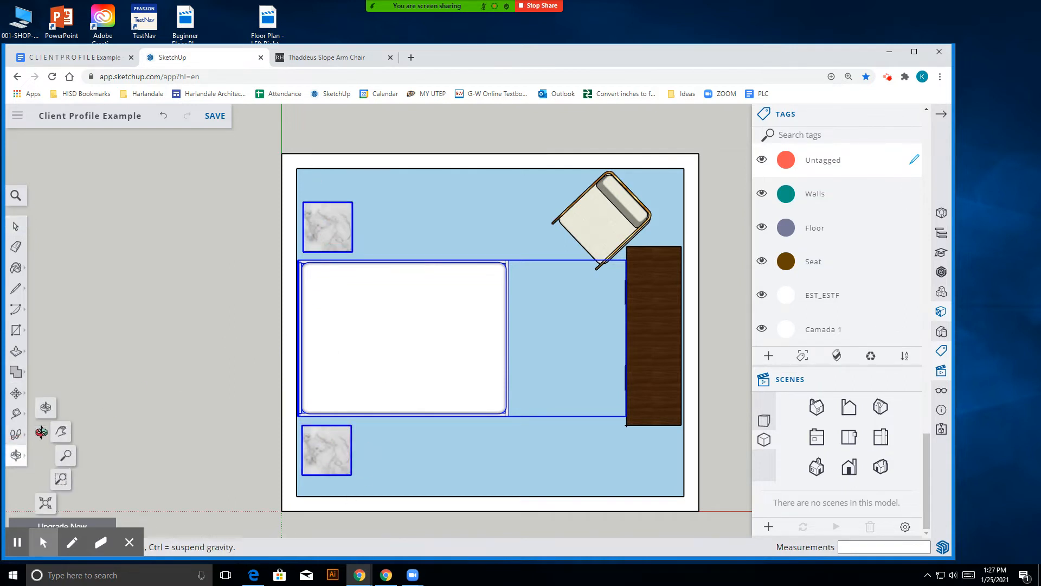
{"action": "left_click", "coordinate": [19, 394]}
{"action": "left_click", "coordinate": [54, 395]}
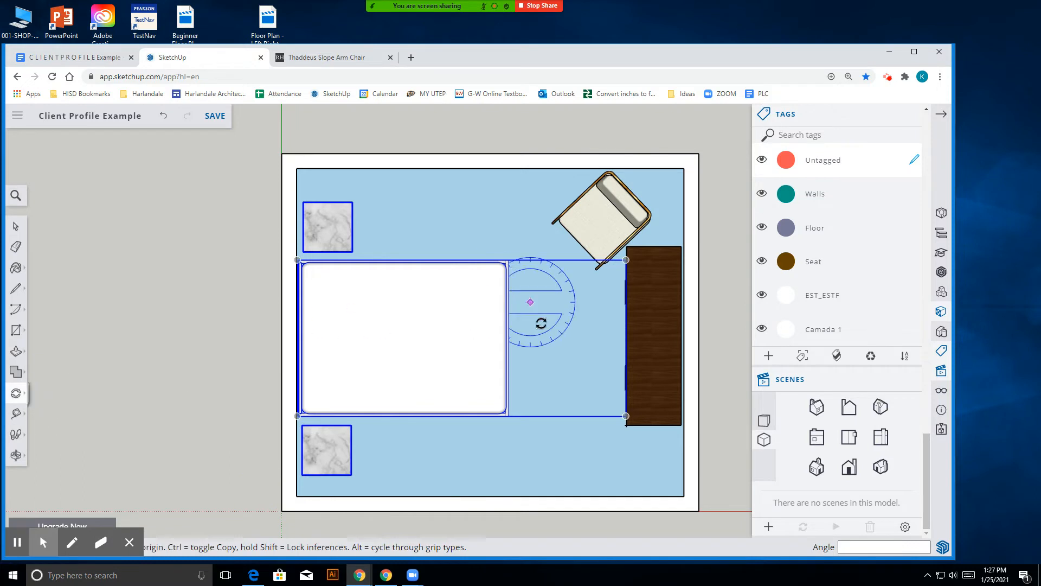
{"action": "left_click", "coordinate": [559, 360]}
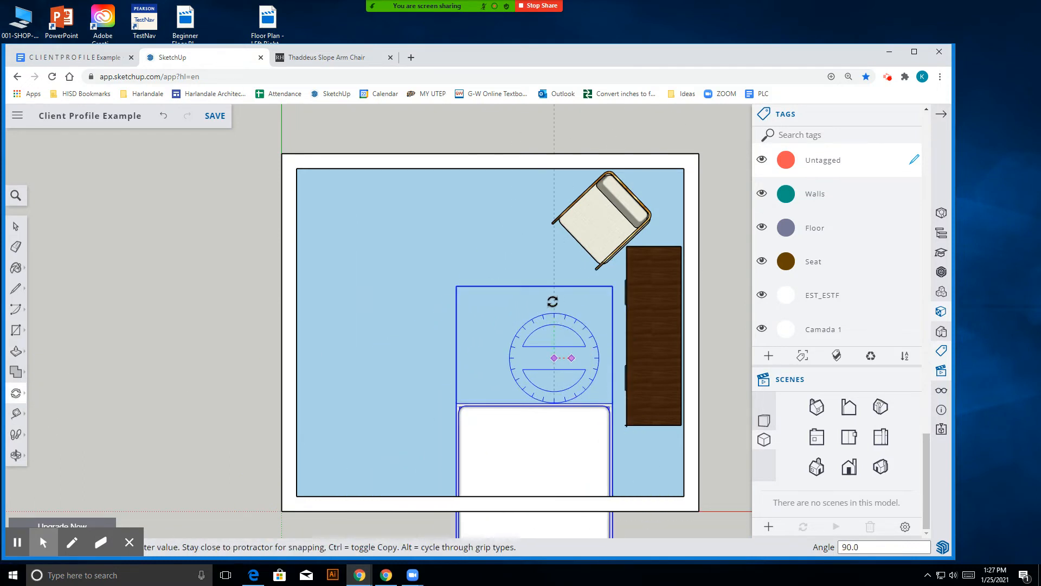
{"action": "left_click", "coordinate": [551, 301]}
{"action": "scroll", "coordinate": [357, 265], "scroll_direction": "down", "scroll_amount": 3}
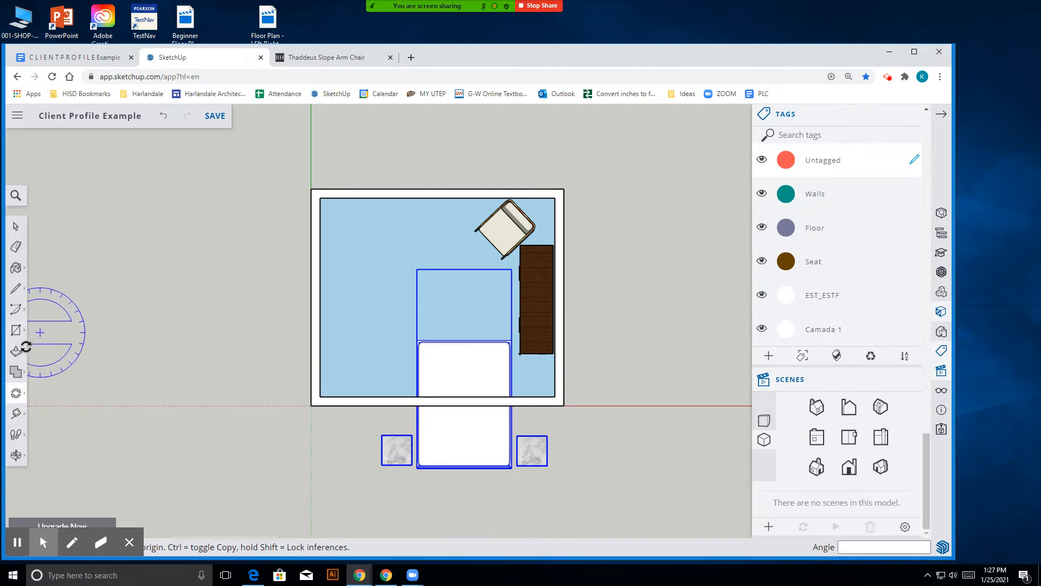
- Move the rotated bed and nightstands about 6' 5 7/8" into the room so the headboard rests against the wall along the red axis
{"action": "left_click", "coordinate": [20, 395]}
{"action": "left_click", "coordinate": [46, 367]}
{"action": "left_click", "coordinate": [459, 468]}
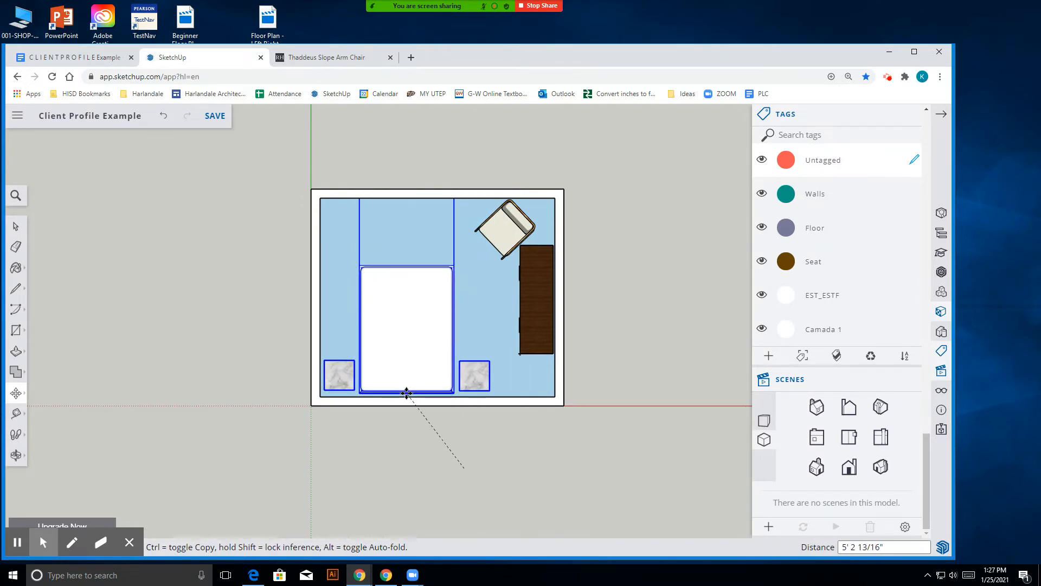
{"action": "left_click", "coordinate": [409, 393]}
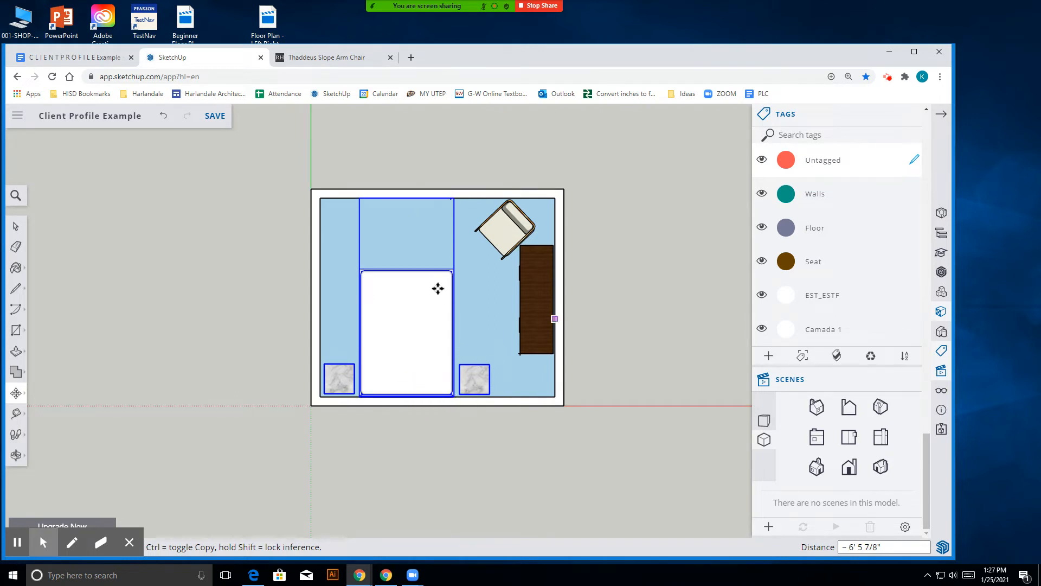
- Select the dresser and move it about 7 1/16" along the green axis, keeping it against its wall
{"action": "scroll", "coordinate": [415, 276], "scroll_direction": "up", "scroll_amount": 3}
{"action": "left_click", "coordinate": [17, 228]}
{"action": "left_click", "coordinate": [591, 321]}
{"action": "left_click", "coordinate": [15, 393]}
{"action": "left_click", "coordinate": [615, 300]}
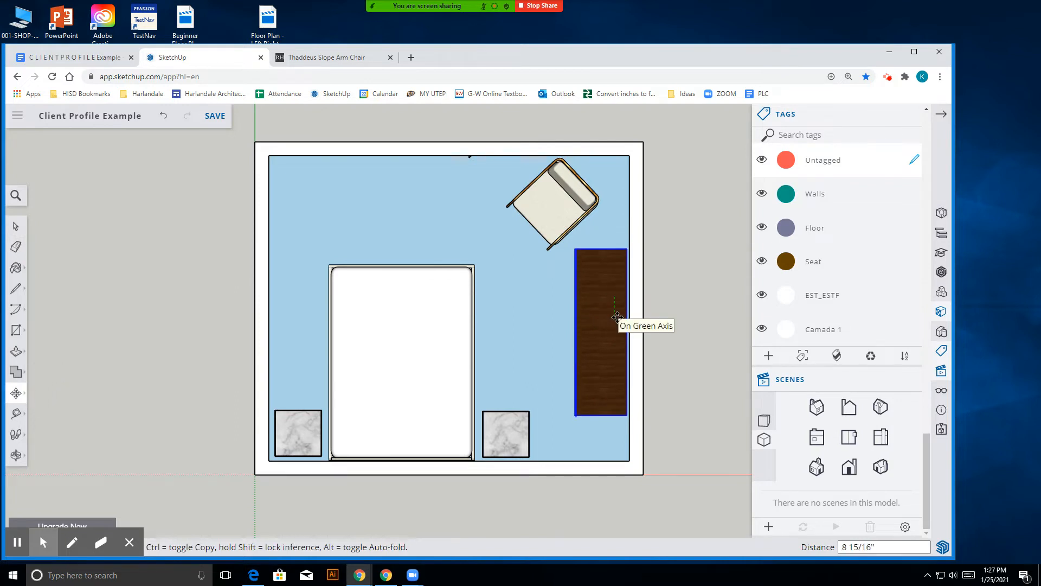
{"action": "left_click", "coordinate": [614, 303]}
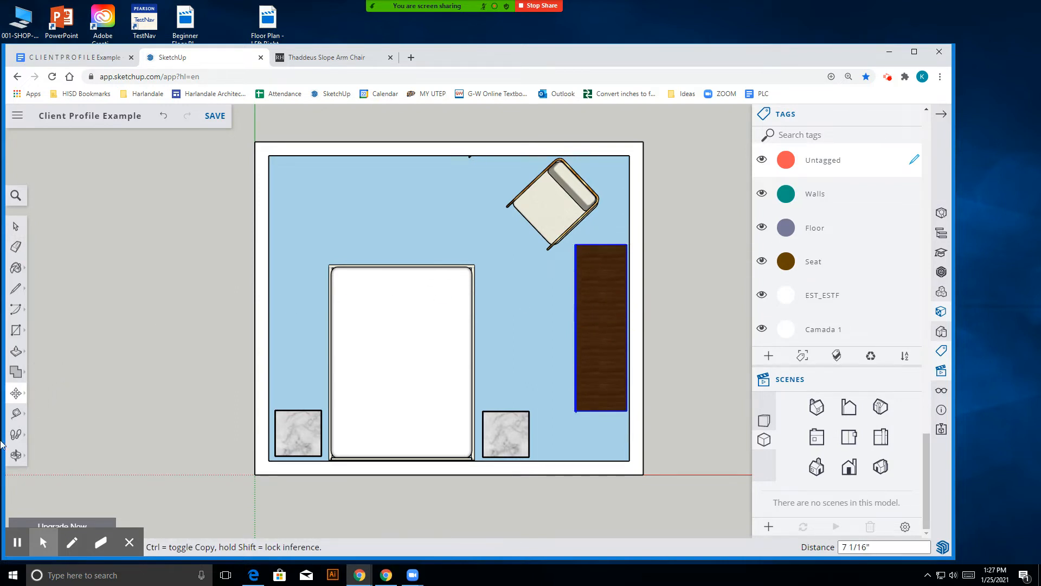
- Switch to a perspective 3D view and examine how the bed and nightstands sit relative to the floor
{"action": "left_click", "coordinate": [12, 455]}
{"action": "left_click_drag", "start_coordinate": [434, 412], "coordinate": [611, 463]}
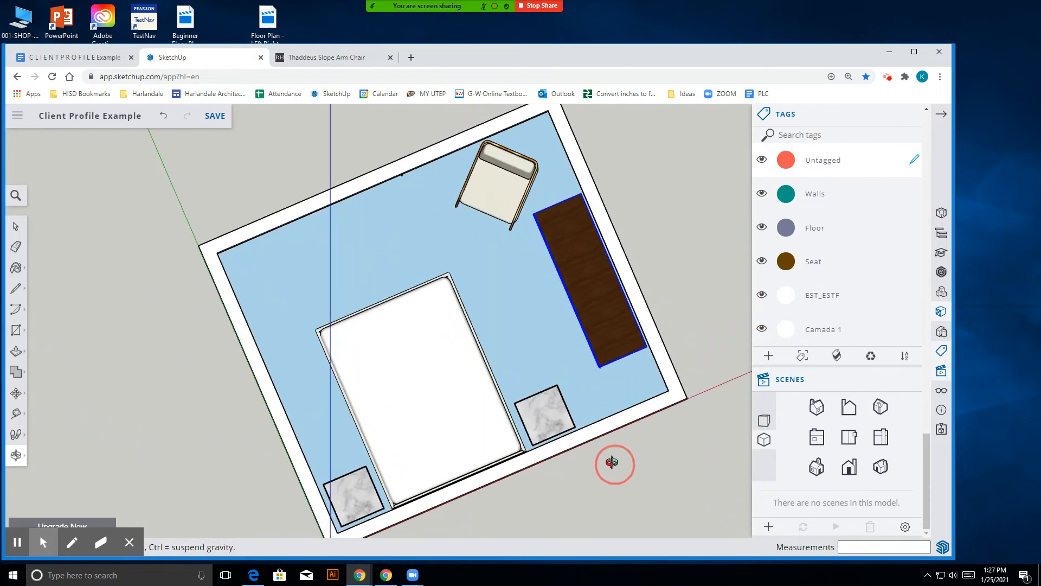
{"action": "left_click", "coordinate": [762, 420]}
{"action": "scroll", "coordinate": [523, 376], "scroll_direction": "down", "scroll_amount": 6}
{"action": "left_click_drag", "start_coordinate": [591, 370], "coordinate": [747, 265]}
{"action": "scroll", "coordinate": [448, 253], "scroll_direction": "up", "scroll_amount": 5}
{"action": "left_click_drag", "start_coordinate": [506, 339], "coordinate": [653, 374]}
{"action": "scroll", "coordinate": [338, 413], "scroll_direction": "down", "scroll_amount": 6}
{"action": "left_click_drag", "start_coordinate": [338, 414], "coordinate": [851, 382]}
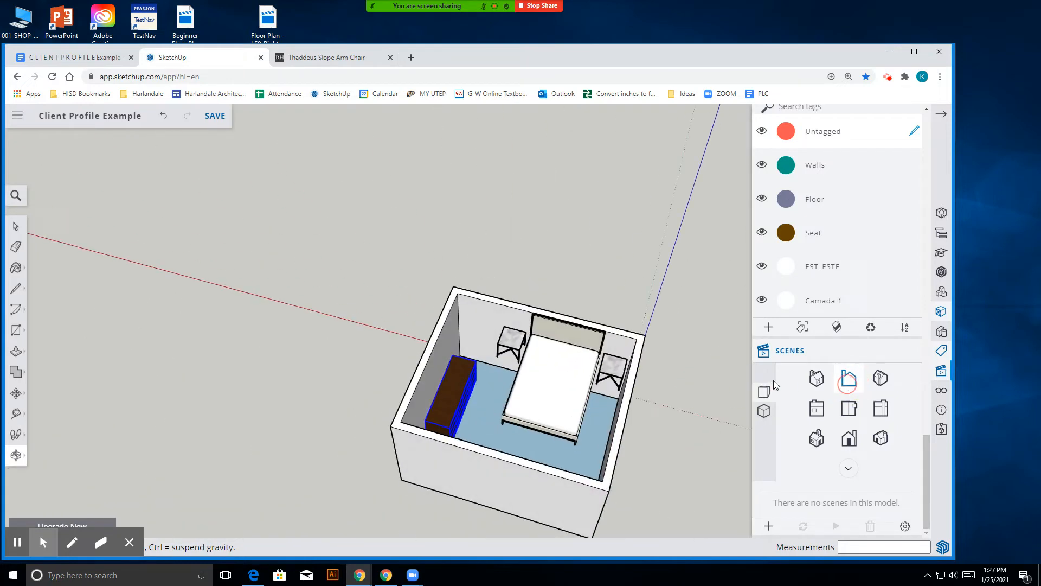
{"action": "left_click_drag", "start_coordinate": [429, 434], "coordinate": [617, 371]}
{"action": "scroll", "coordinate": [570, 353], "scroll_direction": "up", "scroll_amount": 8}
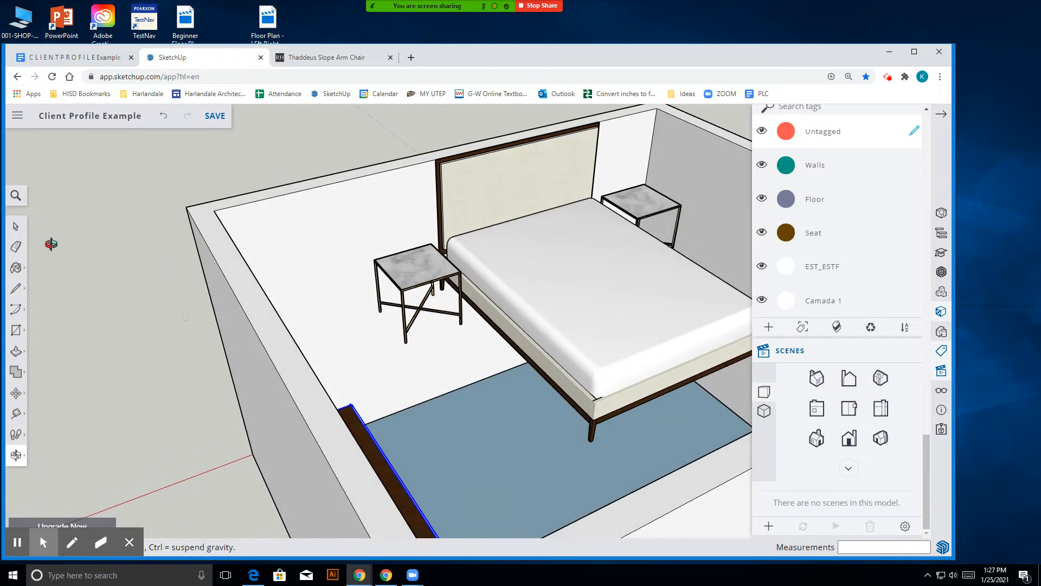
- Select both nightstands and the bed and move them straight down onto the bedroom floor
{"action": "left_click", "coordinate": [14, 229]}
{"action": "left_click", "coordinate": [402, 271]}
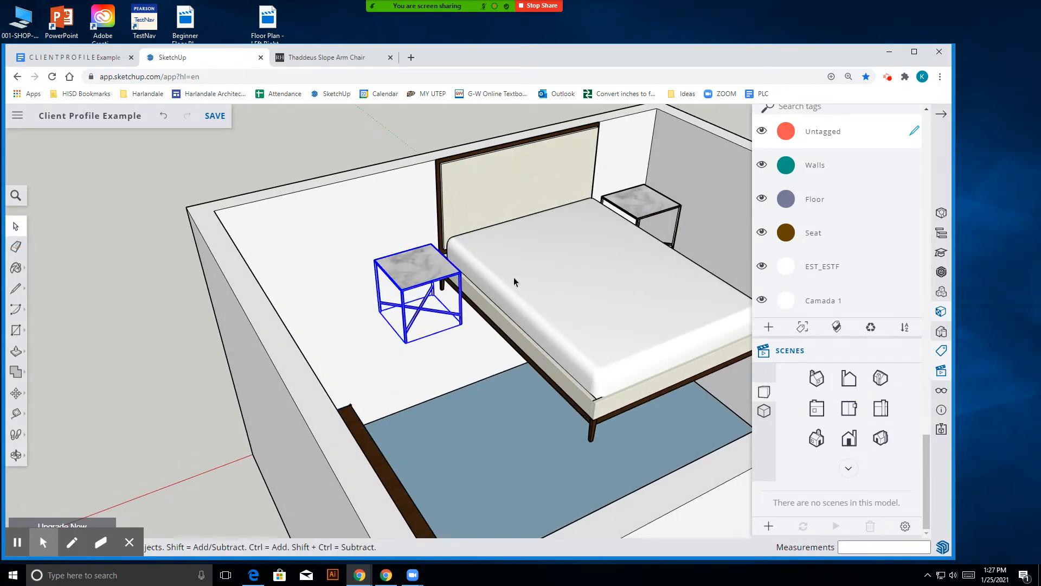
{"action": "left_click", "coordinate": [567, 283], "text": "shift"}
{"action": "left_click", "coordinate": [658, 210], "text": "shift"}
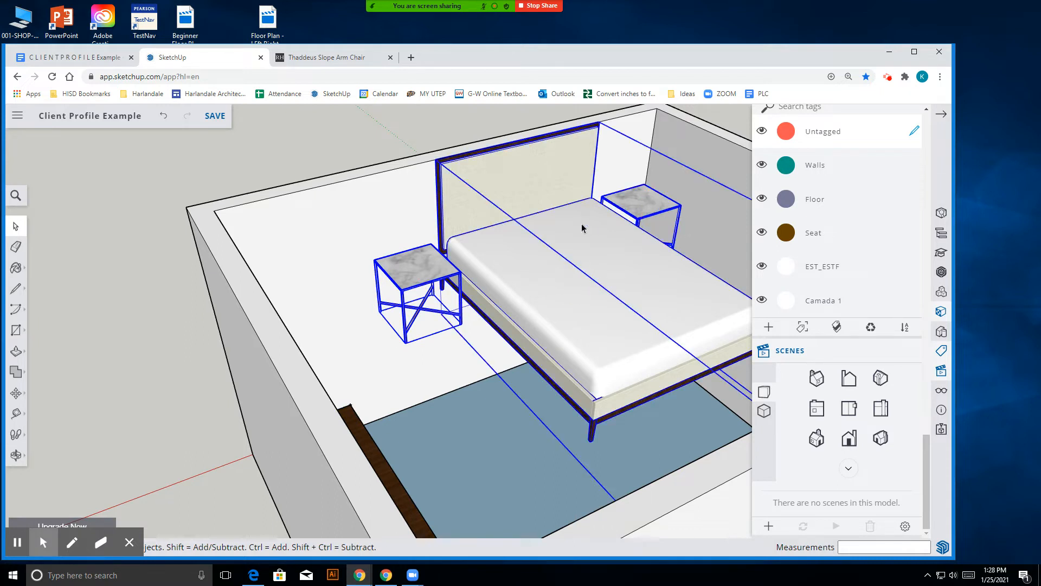
{"action": "left_click", "coordinate": [16, 393]}
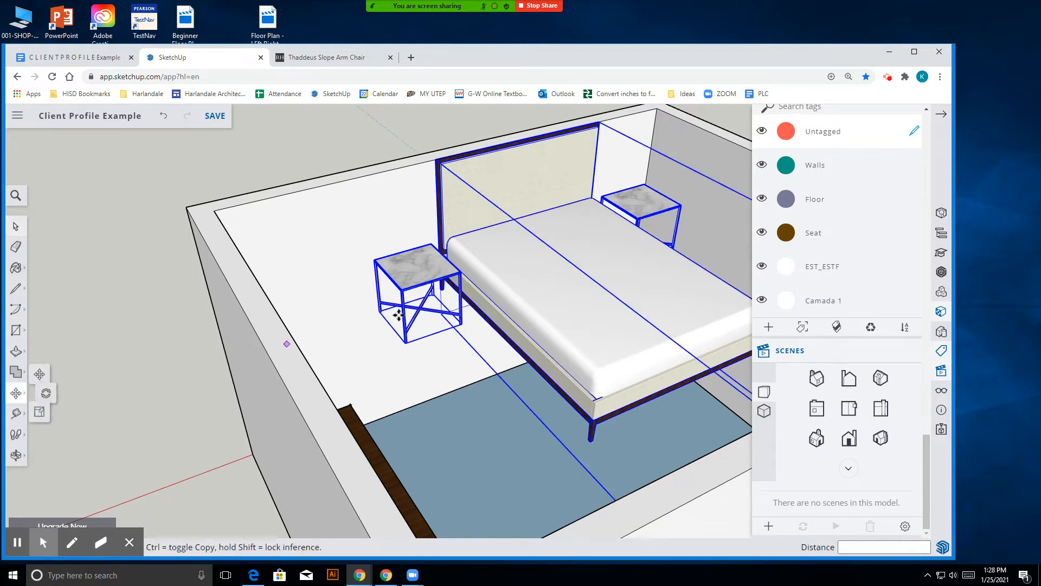
{"action": "left_click", "coordinate": [462, 325]}
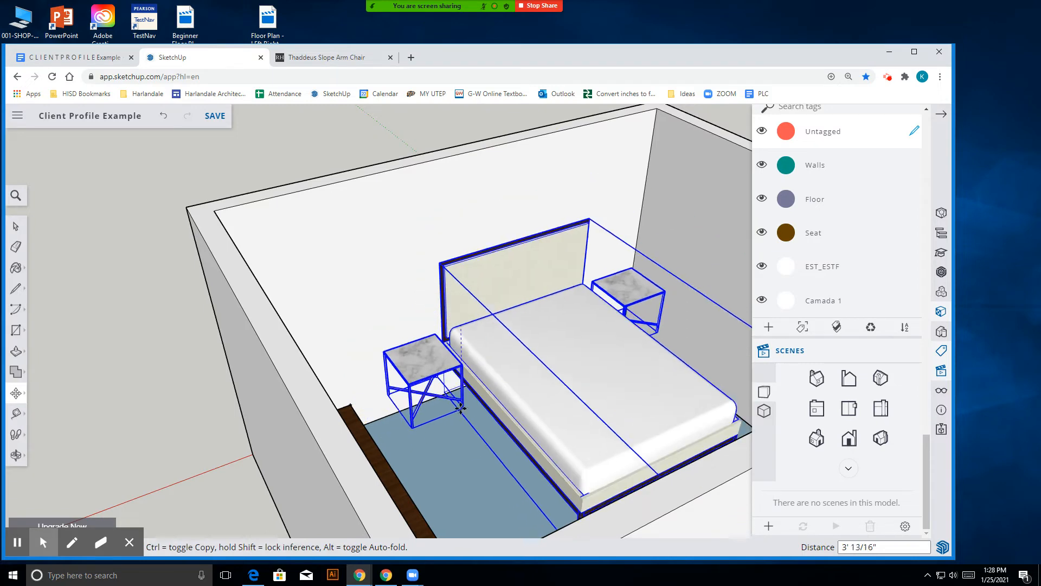
{"action": "left_click", "coordinate": [462, 434]}
- Move the armchair about 1 13/16" along the red axis toward the dresser wall, working from the top view
{"action": "left_click", "coordinate": [16, 455]}
{"action": "left_click_drag", "start_coordinate": [81, 450], "coordinate": [273, 419]}
{"action": "scroll", "coordinate": [365, 181], "scroll_direction": "up", "scroll_amount": 5}
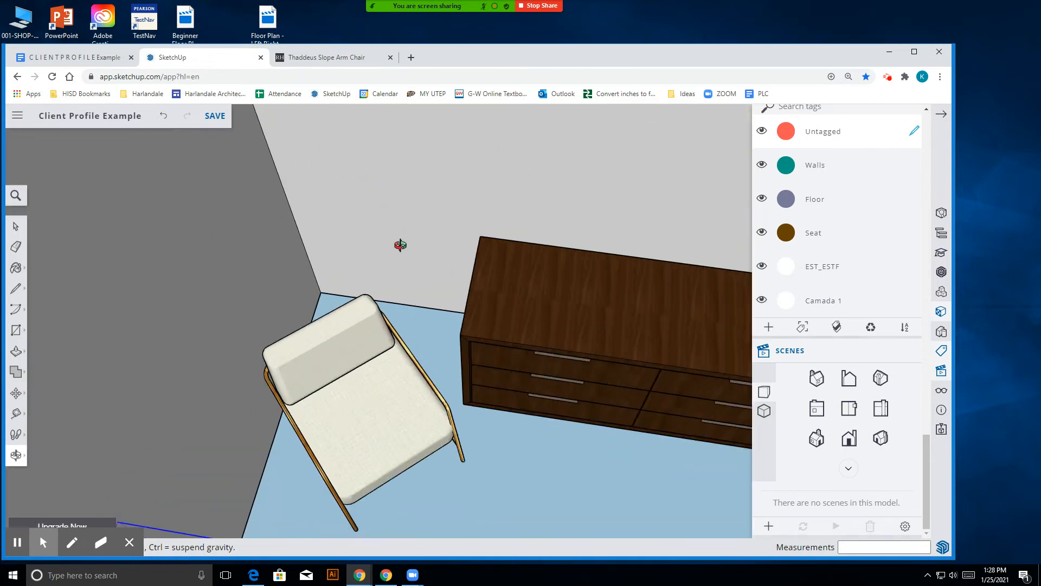
{"action": "left_click", "coordinate": [21, 227]}
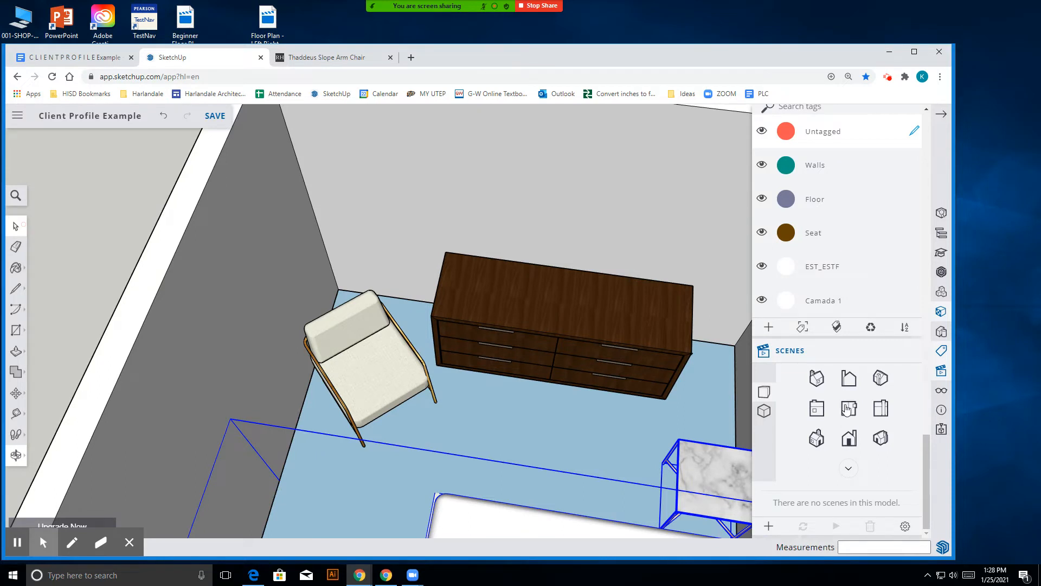
{"action": "left_click", "coordinate": [474, 341]}
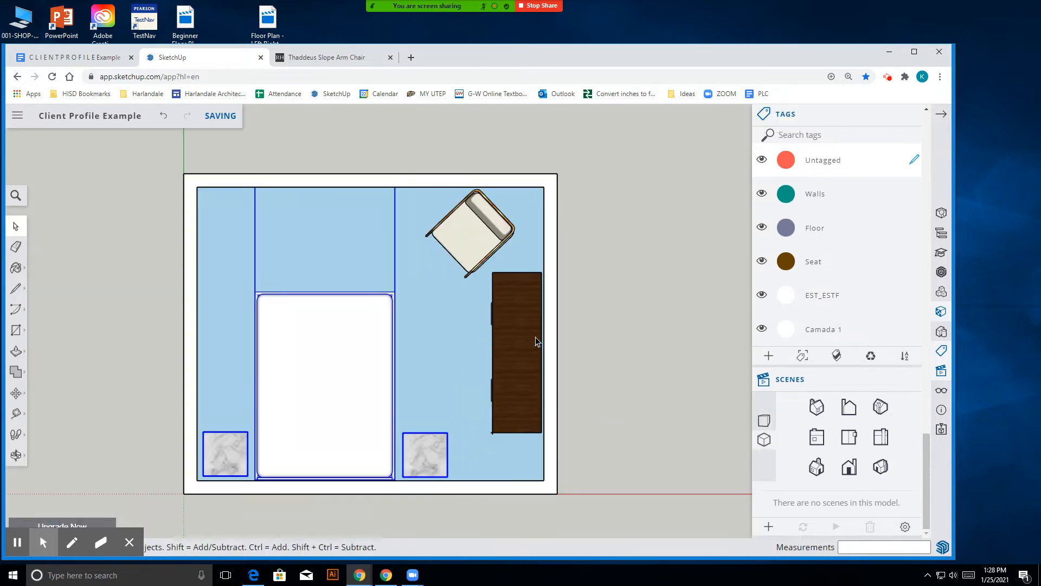
{"action": "scroll", "coordinate": [476, 328], "scroll_direction": "up", "scroll_amount": 3}
{"action": "scroll", "coordinate": [560, 333], "scroll_direction": "down", "scroll_amount": 3}
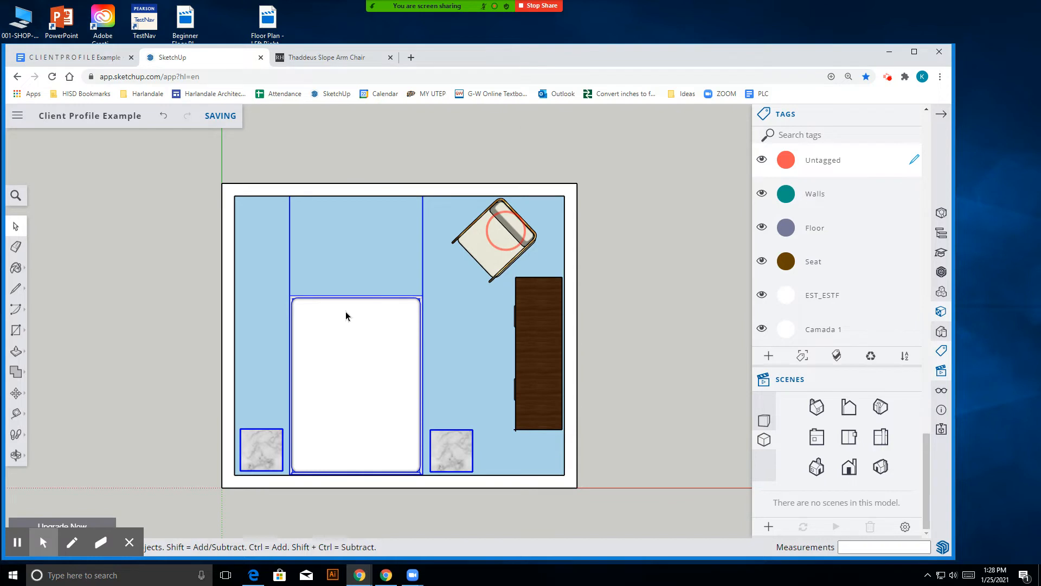
{"action": "left_click", "coordinate": [16, 393]}
{"action": "left_click", "coordinate": [518, 237]}
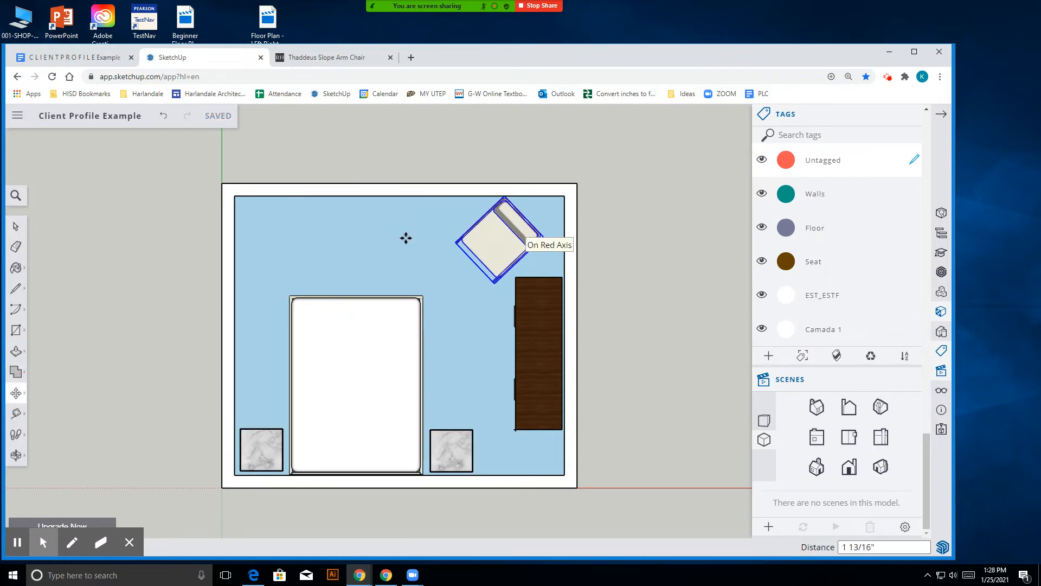
- Rotate the armchair about 7.9° clockwise on the floor plane
{"action": "left_click", "coordinate": [18, 455]}
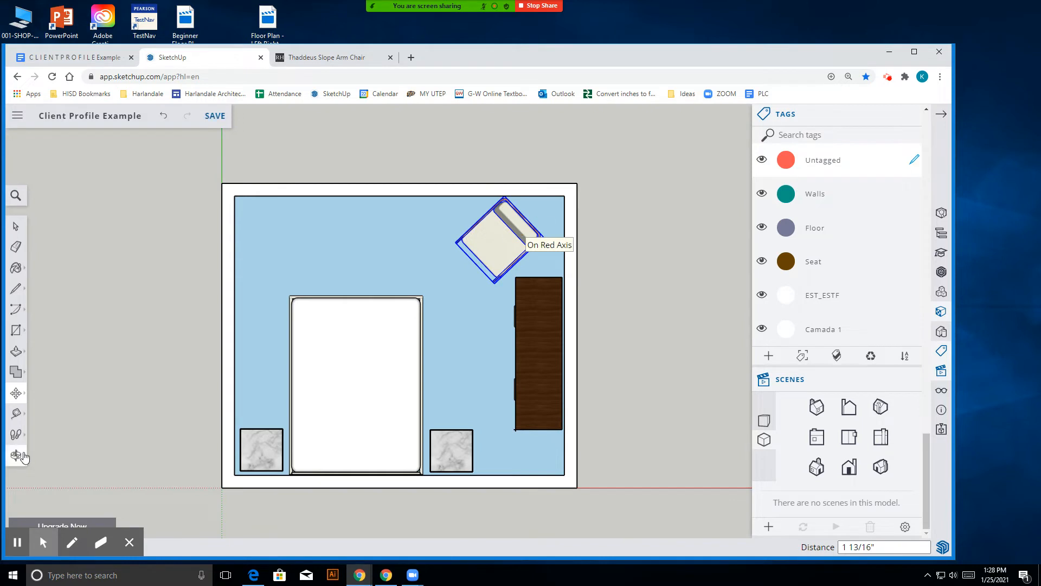
{"action": "left_click", "coordinate": [17, 394]}
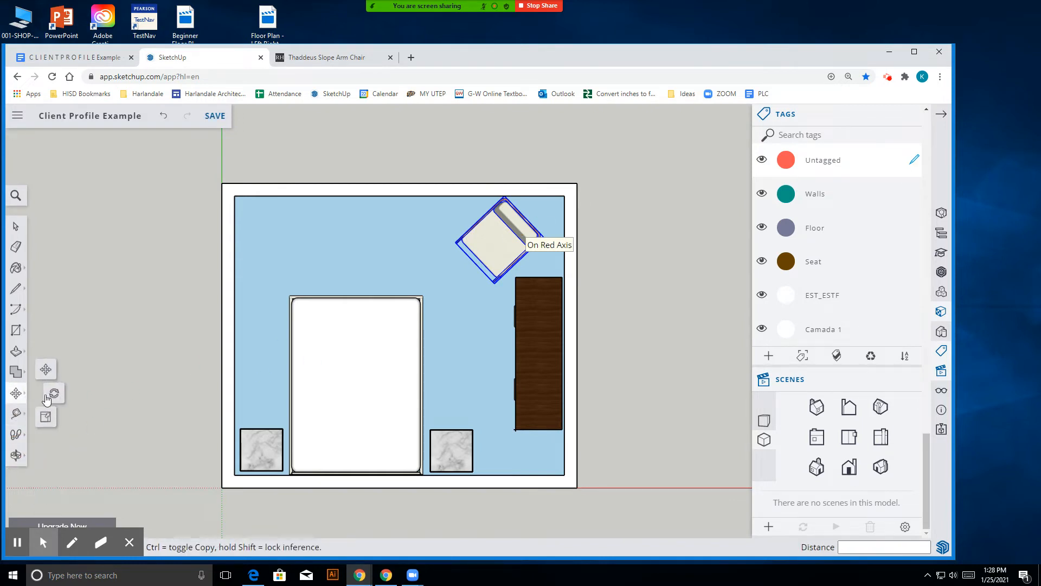
{"action": "left_click", "coordinate": [56, 395]}
{"action": "left_click", "coordinate": [452, 218]}
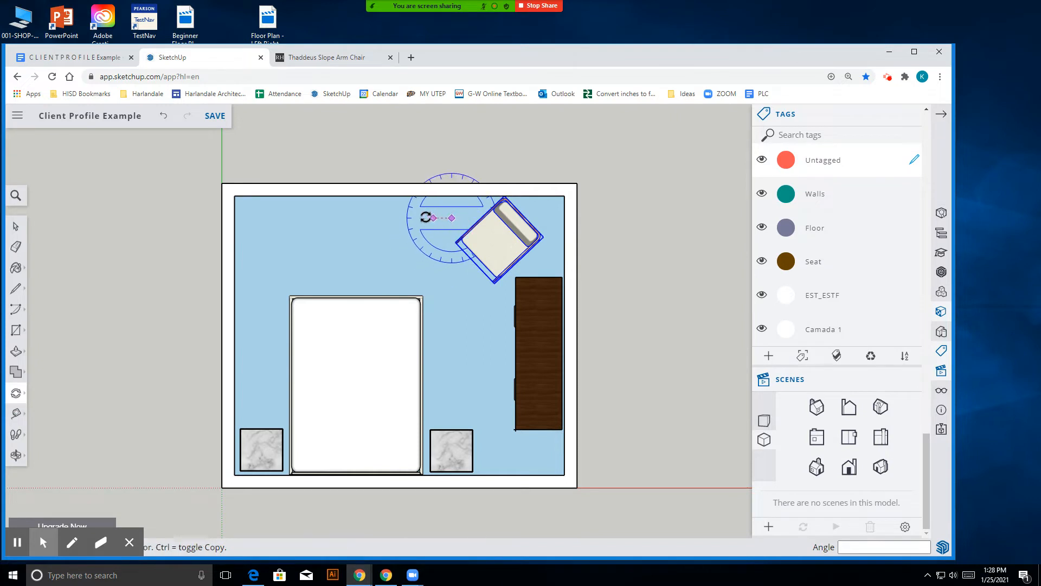
{"action": "left_click", "coordinate": [371, 220]}
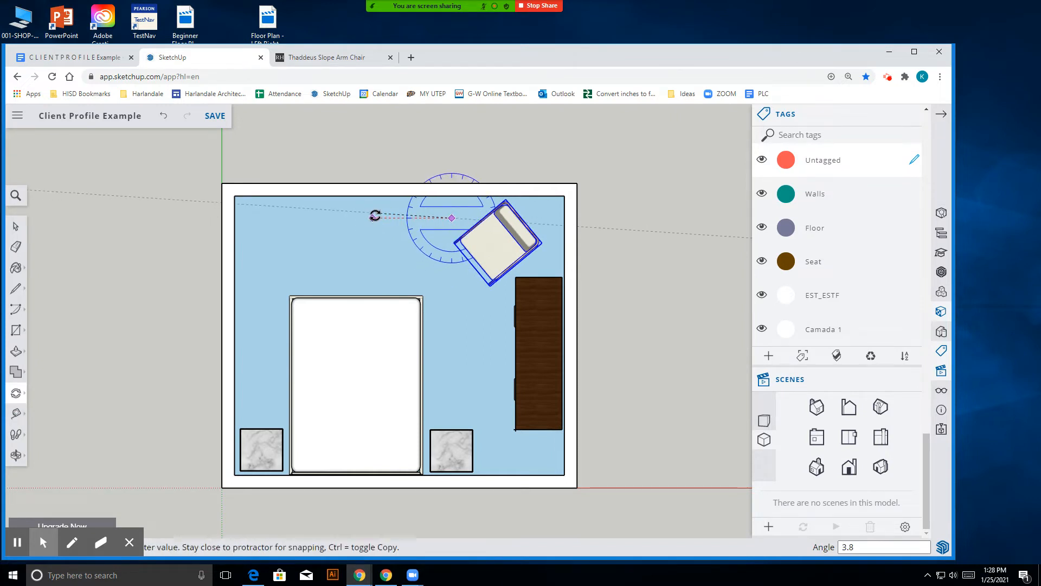
{"action": "left_click", "coordinate": [378, 210]}
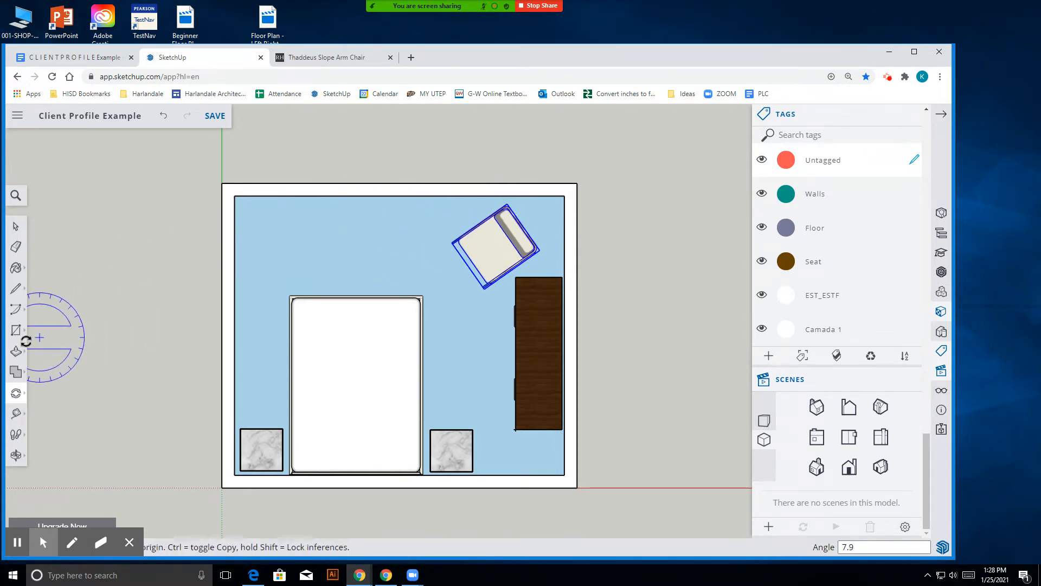
{"action": "left_click", "coordinate": [20, 394]}
{"action": "left_click", "coordinate": [50, 374]}
{"action": "left_click", "coordinate": [495, 250]}
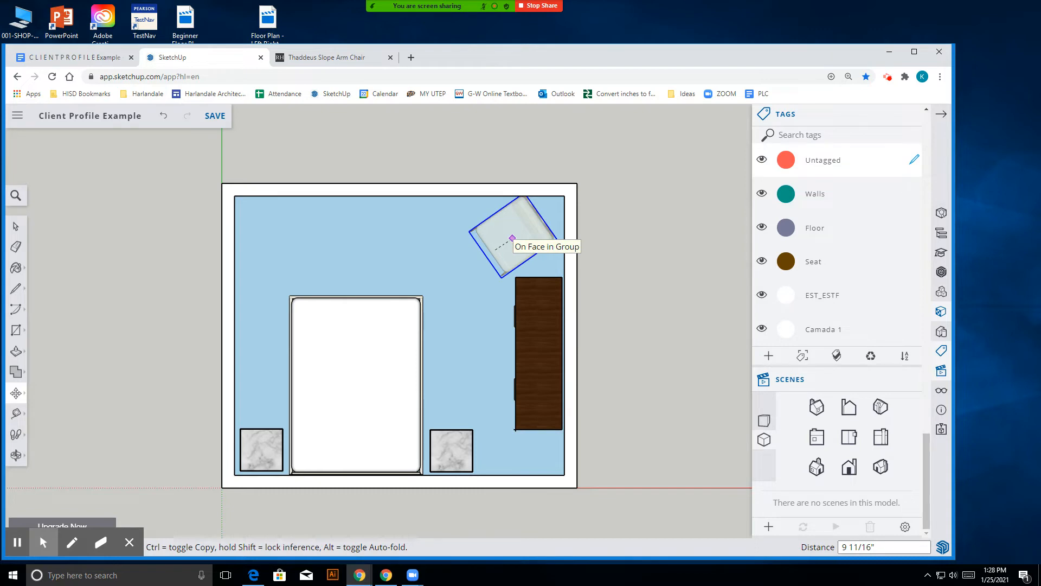
{"action": "key", "text": "Escape"}
- Move the armchair about 5 3/4" diagonally across the floor toward the back corner, working from an angled overhead view
{"action": "left_click", "coordinate": [17, 461]}
{"action": "left_click_drag", "start_coordinate": [467, 356], "coordinate": [586, 293]}
{"action": "scroll", "coordinate": [468, 250], "scroll_direction": "up", "scroll_amount": 3}
{"action": "left_click_drag", "start_coordinate": [468, 250], "coordinate": [453, 310]}
{"action": "scroll", "coordinate": [453, 309], "scroll_direction": "down", "scroll_amount": 3}
{"action": "left_click_drag", "start_coordinate": [630, 309], "coordinate": [130, 257]}
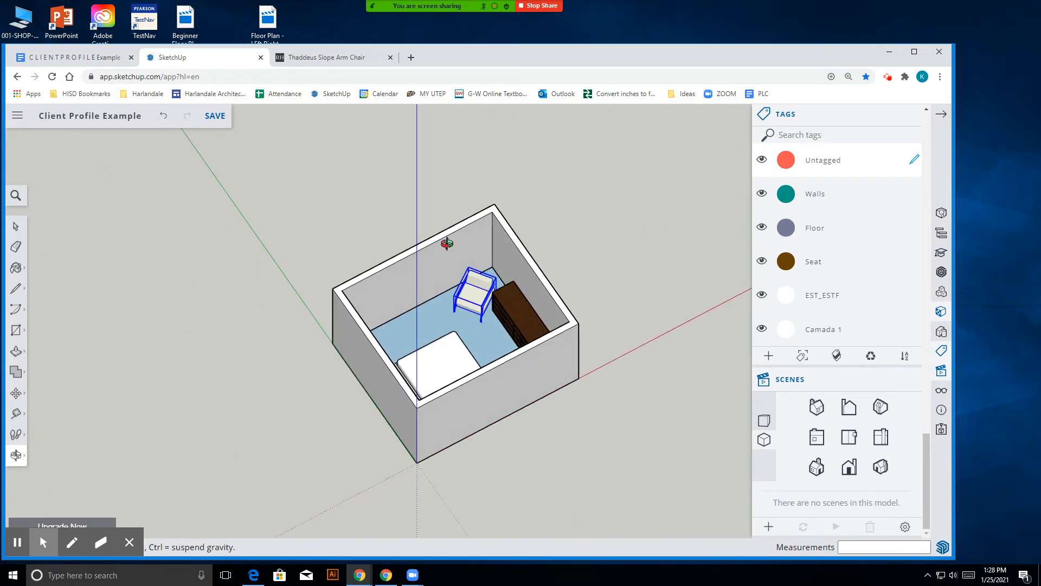
{"action": "scroll", "coordinate": [467, 255], "scroll_direction": "up", "scroll_amount": 5}
{"action": "left_click_drag", "start_coordinate": [514, 344], "coordinate": [456, 428]}
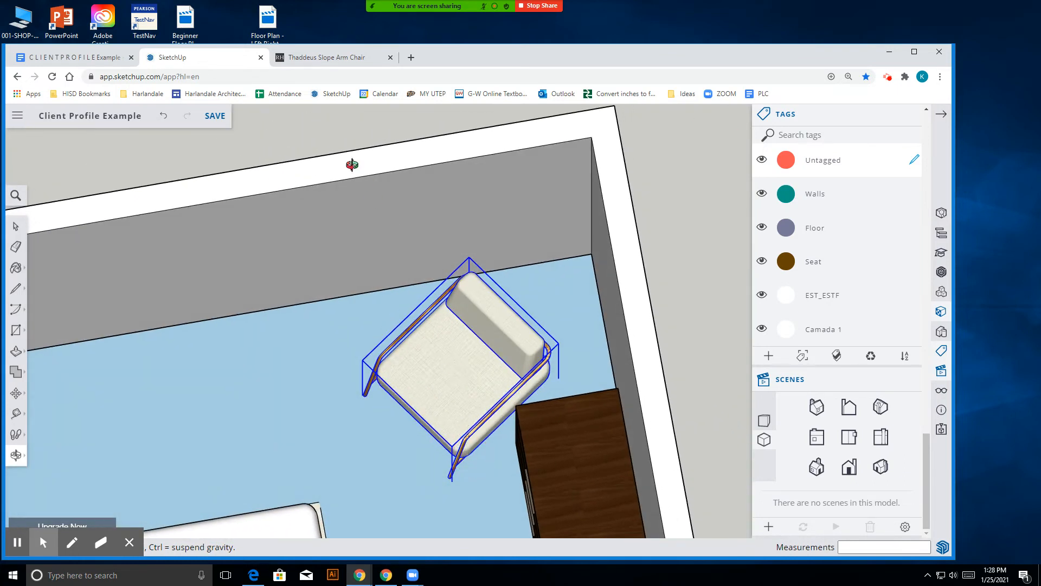
{"action": "left_click", "coordinate": [16, 393]}
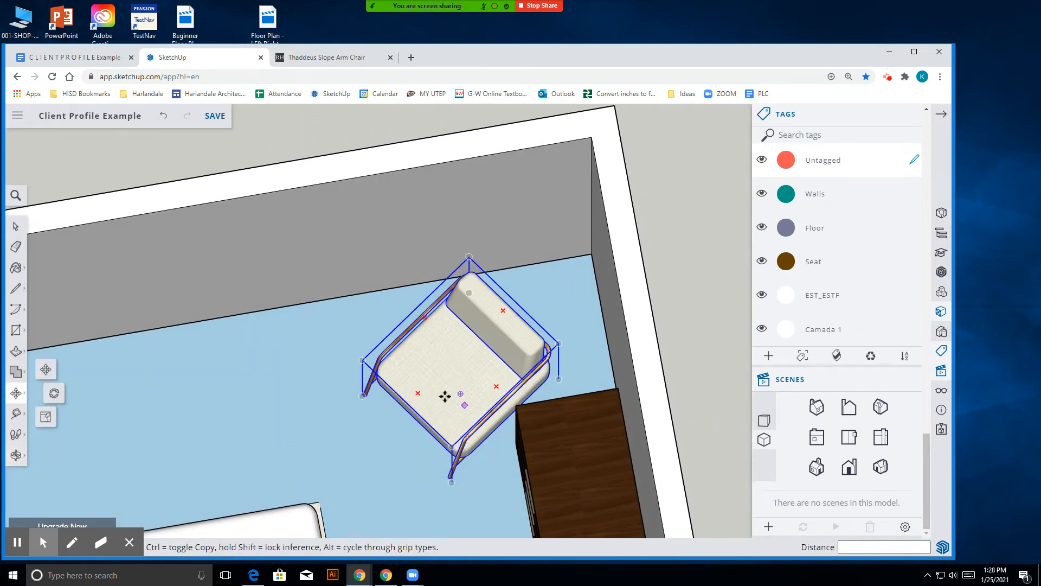
{"action": "left_click", "coordinate": [443, 391]}
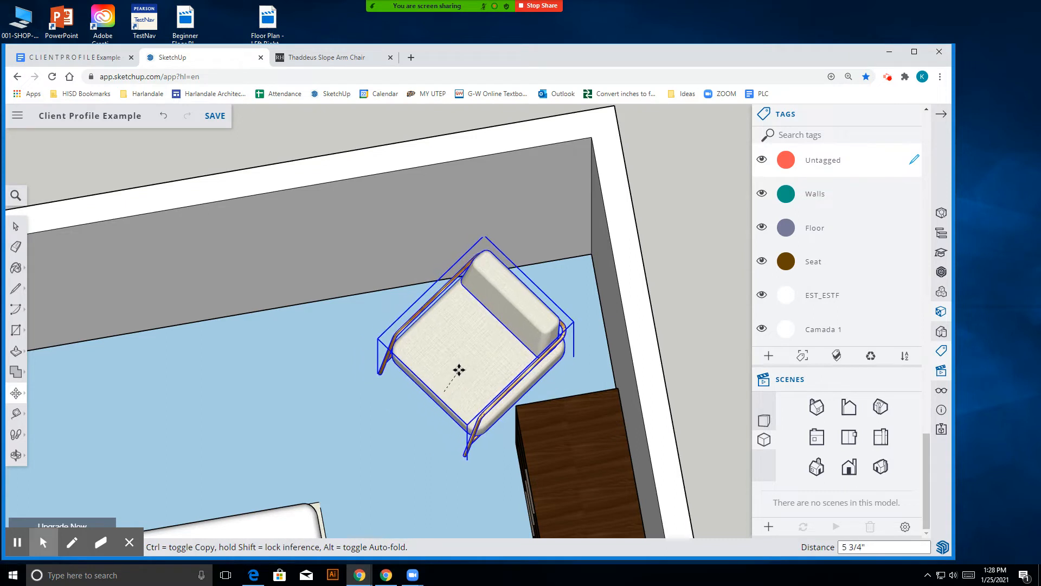
{"action": "left_click", "coordinate": [457, 368]}
- Move the armchair about 3 7/16" toward the dresser wall in the top view, and deselect it
{"action": "left_click", "coordinate": [17, 455]}
{"action": "scroll", "coordinate": [565, 419], "scroll_direction": "down", "scroll_amount": 10}
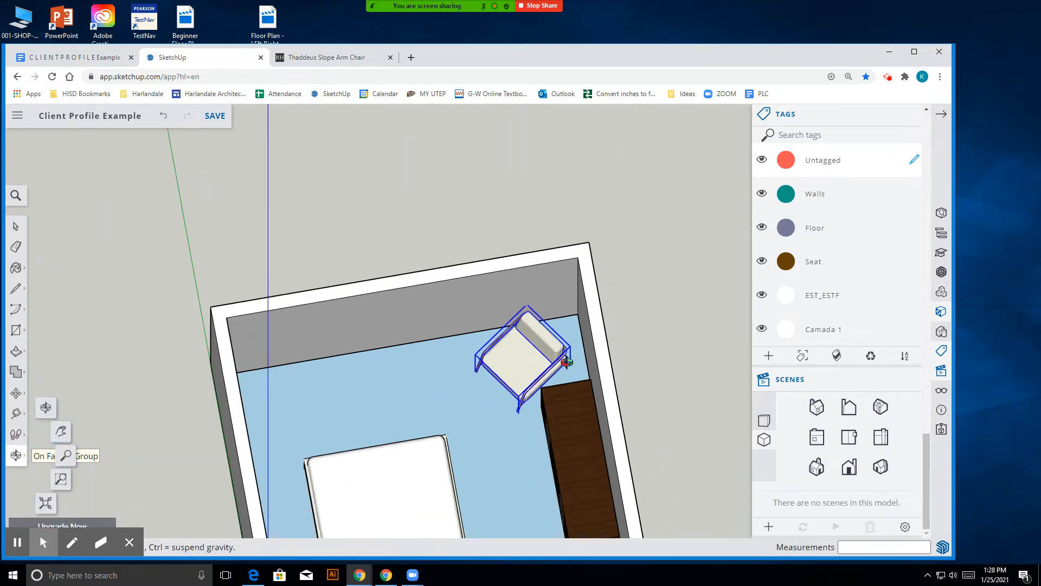
{"action": "scroll", "coordinate": [708, 422], "scroll_direction": "up", "scroll_amount": 5}
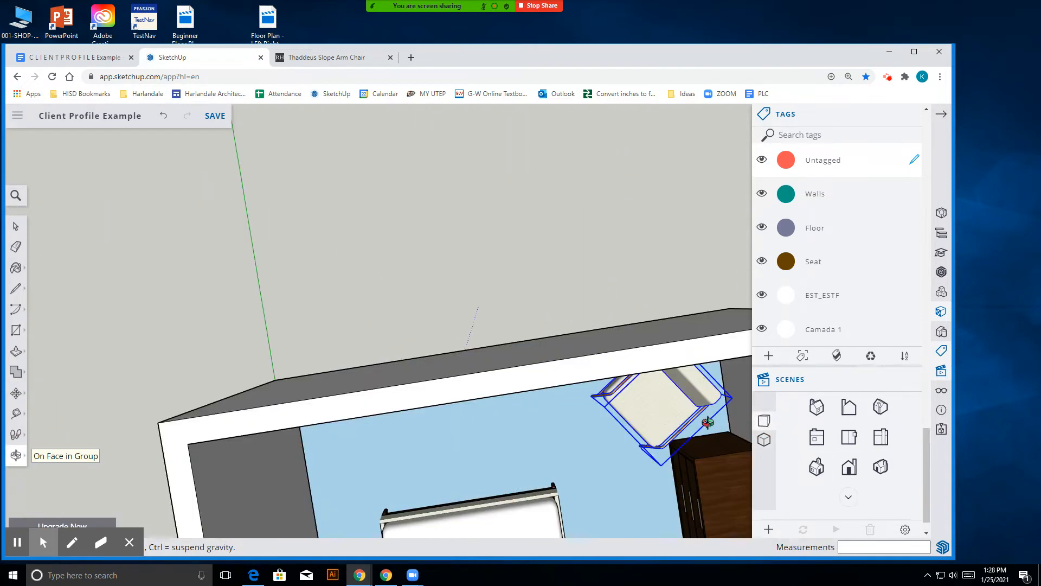
{"action": "scroll", "coordinate": [344, 300], "scroll_direction": "down", "scroll_amount": 10}
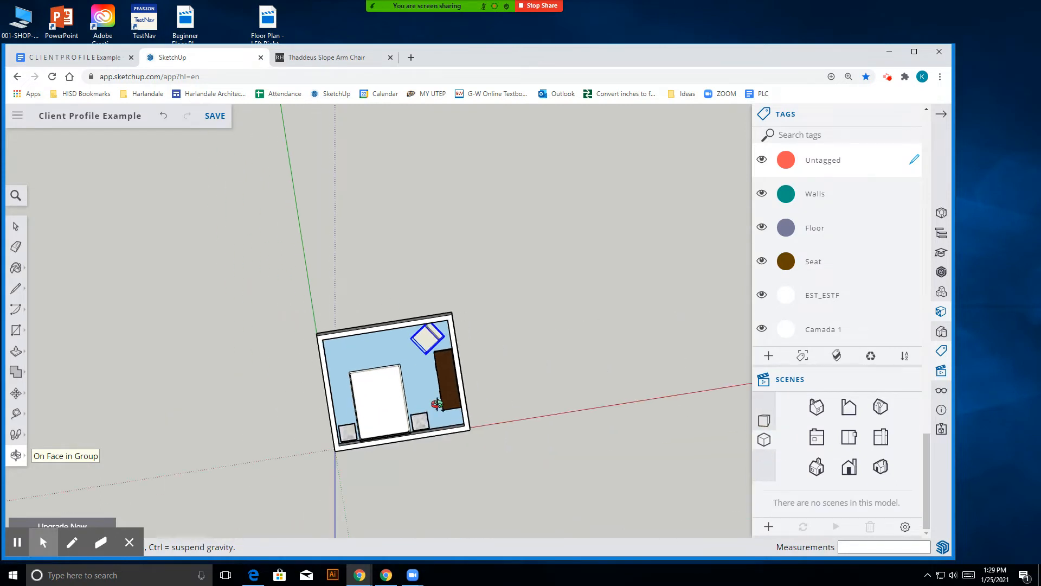
{"action": "left_click", "coordinate": [854, 437]}
{"action": "scroll", "coordinate": [590, 248], "scroll_direction": "up", "scroll_amount": 10}
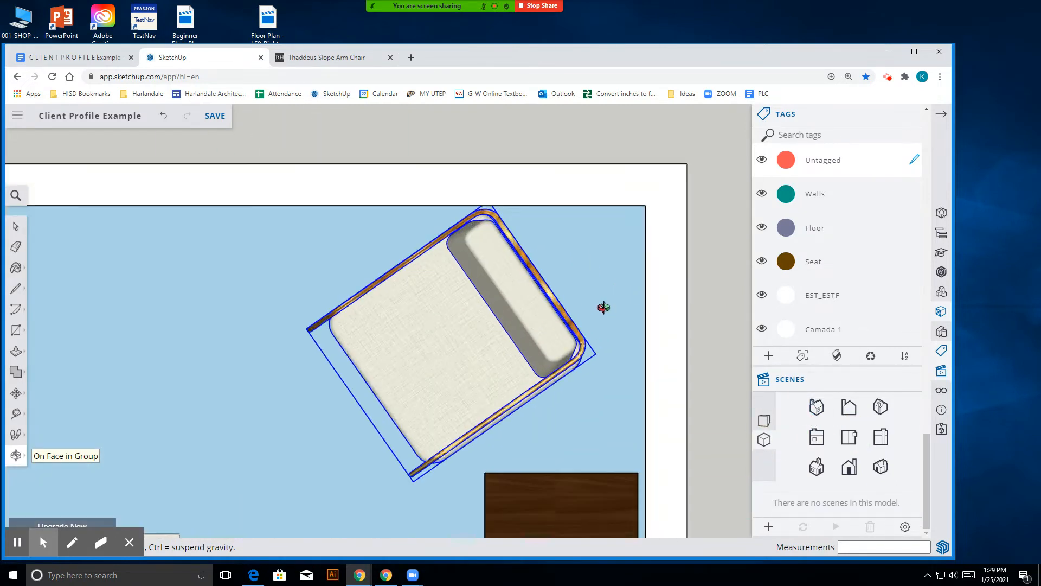
{"action": "scroll", "coordinate": [611, 295], "scroll_direction": "down", "scroll_amount": 5}
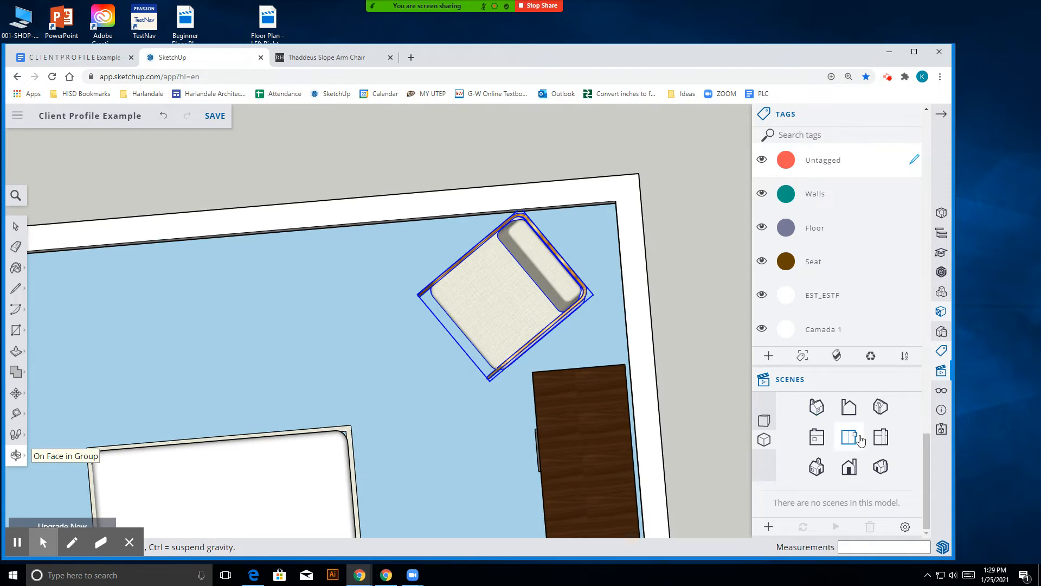
{"action": "scroll", "coordinate": [494, 288], "scroll_direction": "up", "scroll_amount": 5}
{"action": "scroll", "coordinate": [470, 333], "scroll_direction": "down", "scroll_amount": 3}
{"action": "left_click", "coordinate": [16, 392]}
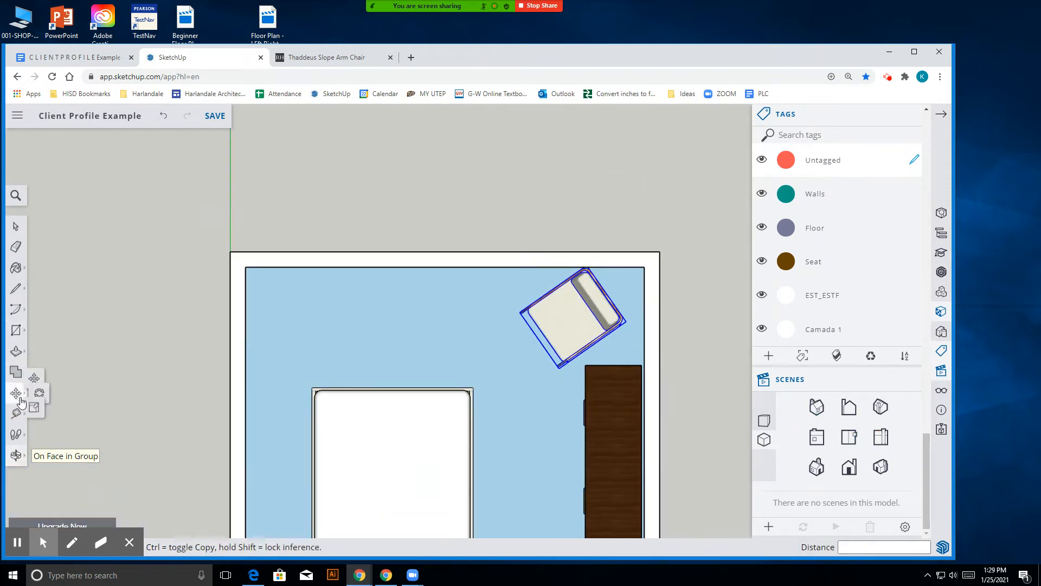
{"action": "left_click", "coordinate": [567, 330]}
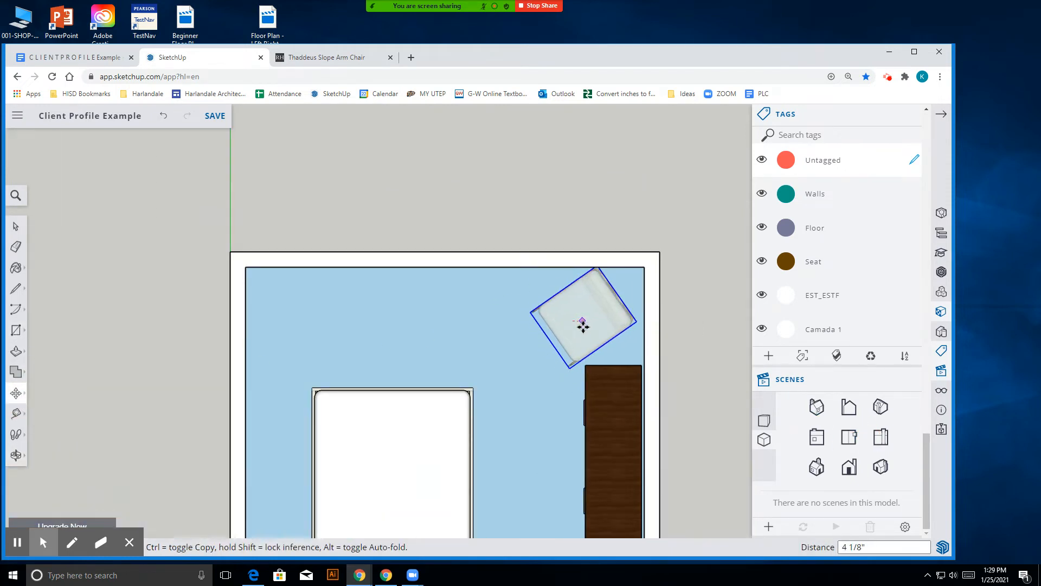
{"action": "scroll", "coordinate": [579, 323], "scroll_direction": "up", "scroll_amount": 3}
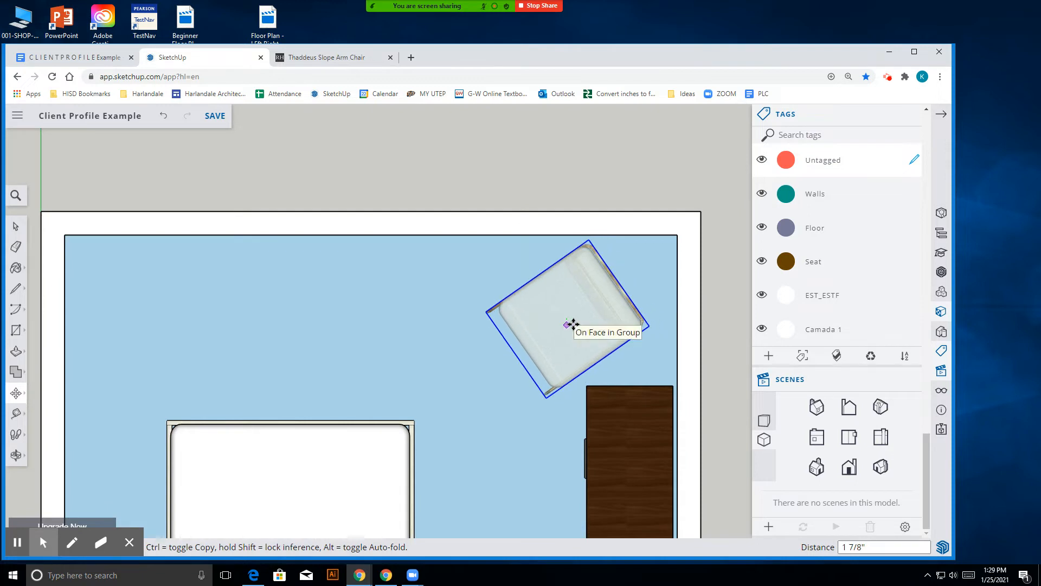
{"action": "left_click", "coordinate": [576, 323]}
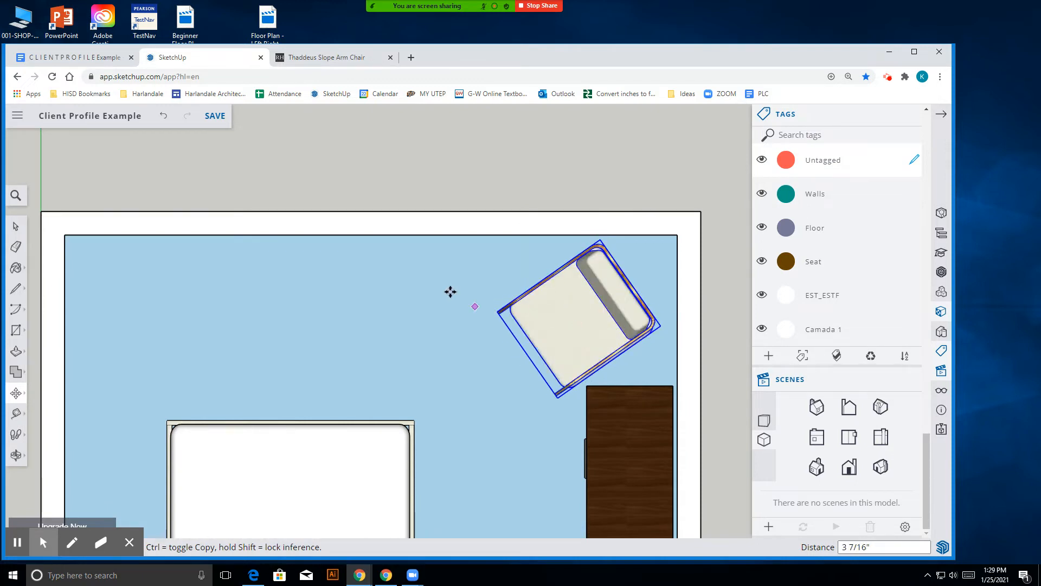
{"action": "scroll", "coordinate": [434, 293], "scroll_direction": "down", "scroll_amount": 5}
{"action": "key", "text": "space"}
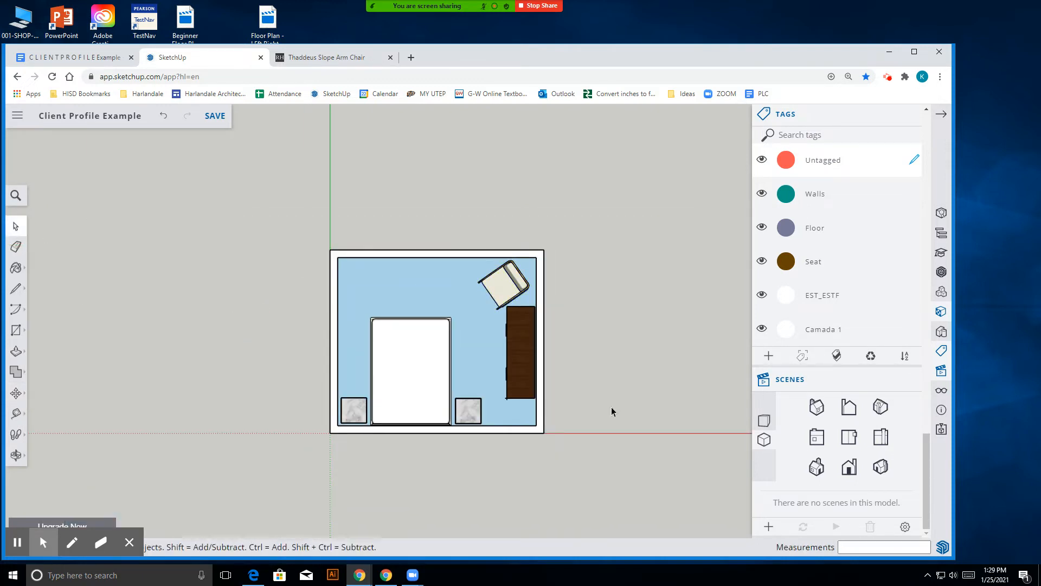
- Switch to a perspective view and examine the armchair and dresser from the front
{"action": "left_click", "coordinate": [765, 435]}
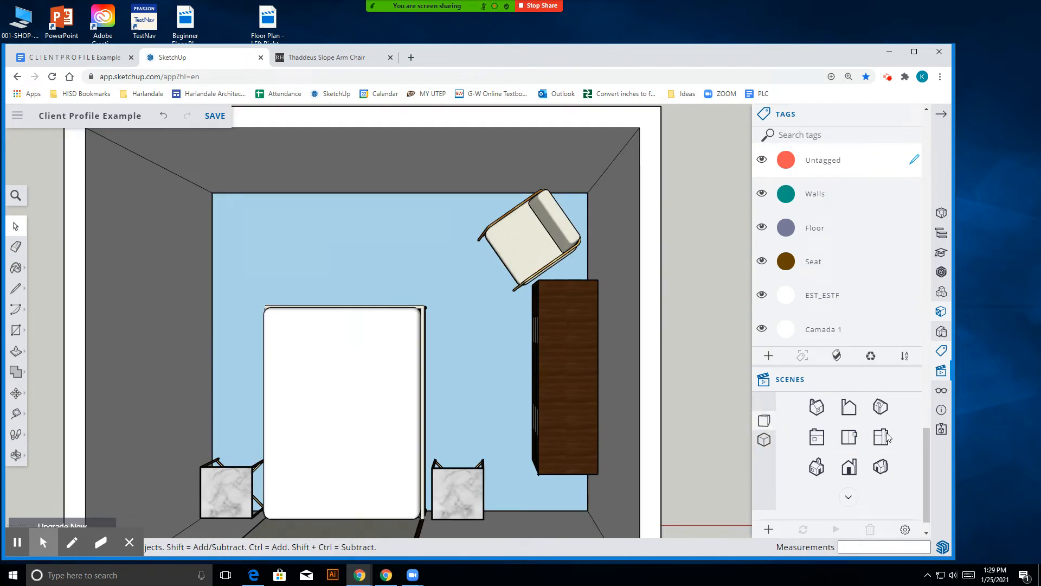
{"action": "left_click", "coordinate": [15, 457]}
{"action": "left_click_drag", "start_coordinate": [347, 415], "coordinate": [556, 282]}
{"action": "scroll", "coordinate": [556, 282], "scroll_direction": "up", "scroll_amount": 4}
{"action": "left_click_drag", "start_coordinate": [437, 395], "coordinate": [513, 340]}
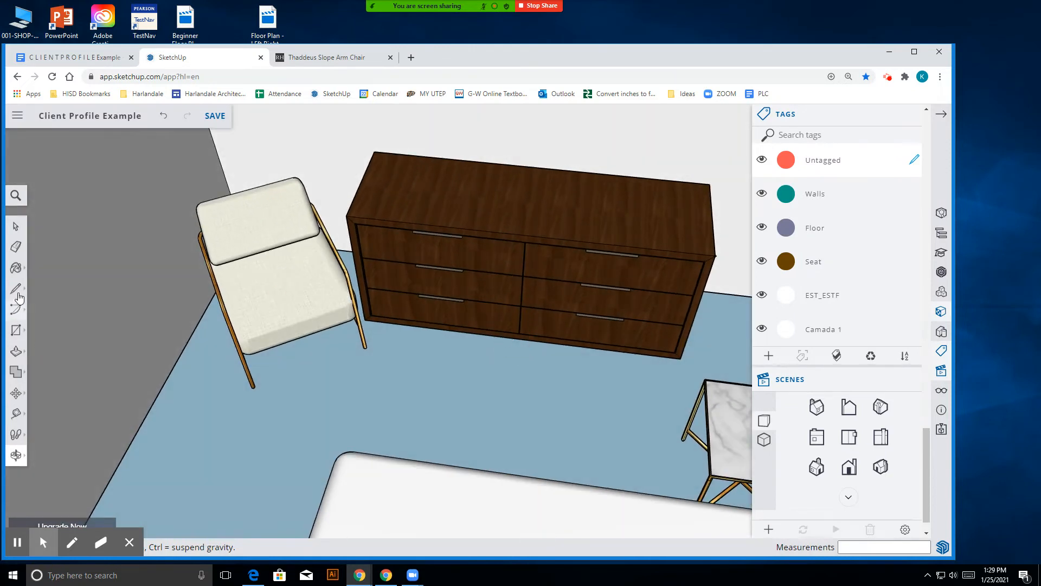
{"action": "left_click", "coordinate": [17, 268]}
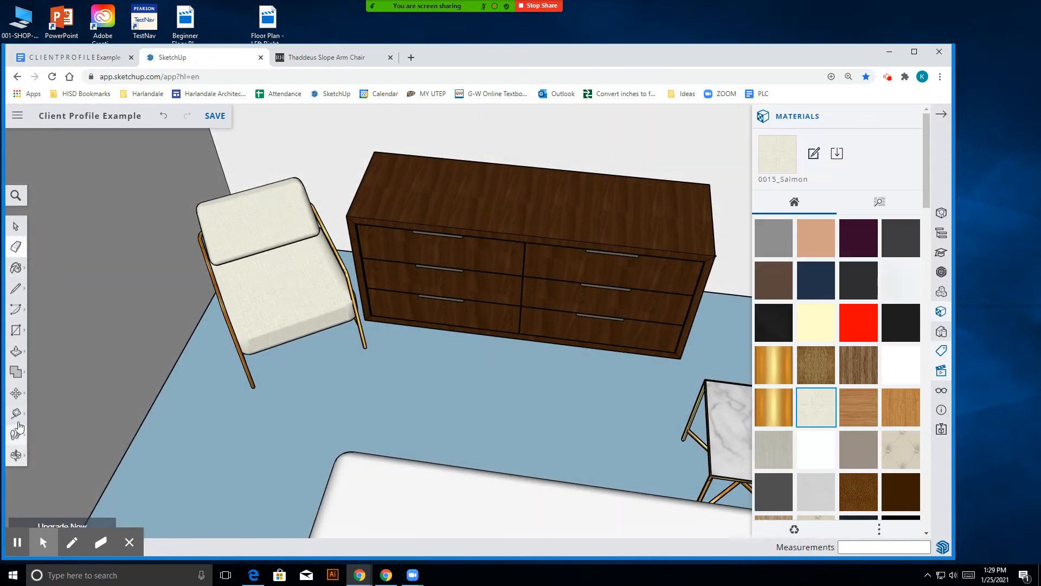
{"action": "left_click", "coordinate": [15, 394]}
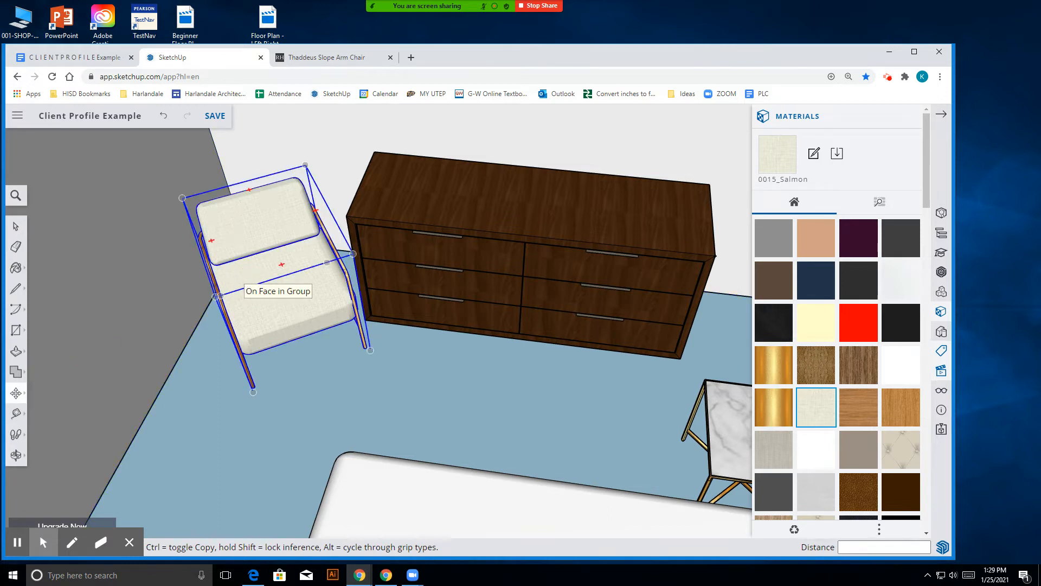
{"action": "left_click", "coordinate": [18, 397]}
{"action": "left_click", "coordinate": [44, 394]}
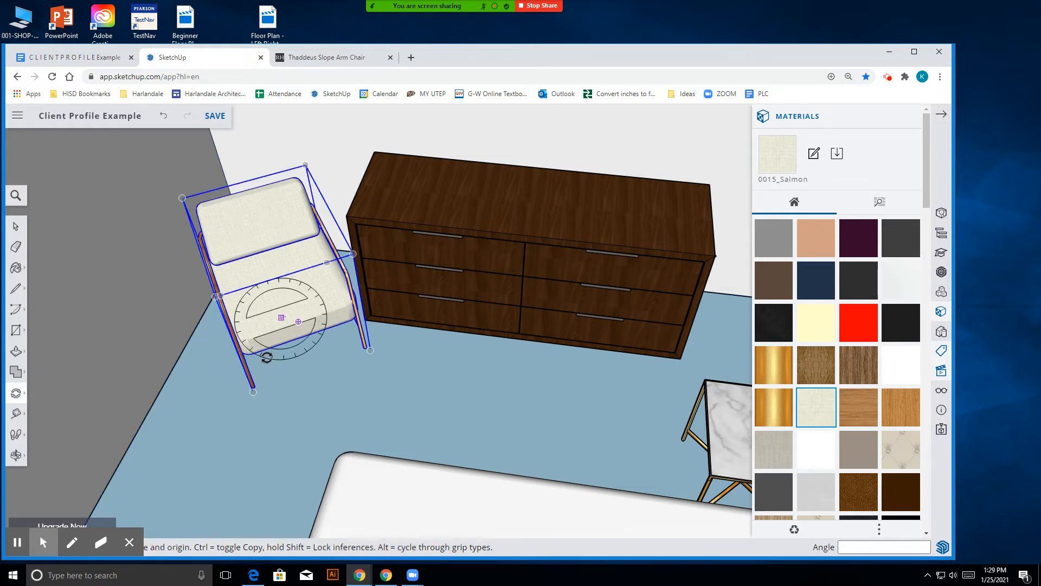
{"action": "left_click", "coordinate": [16, 226]}
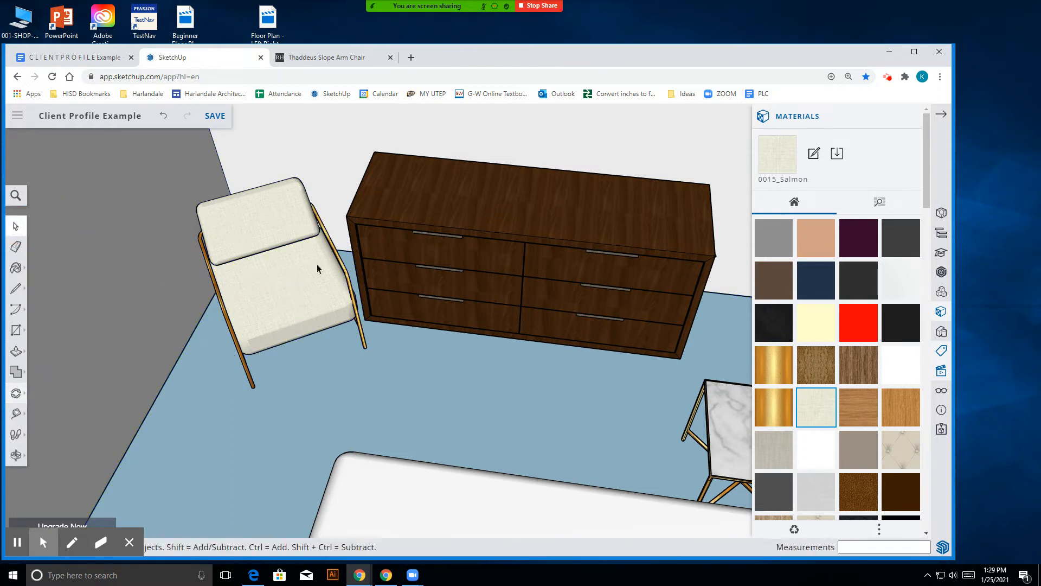
- Rotate the armchair 15° clockwise on the floor plane
{"action": "left_click", "coordinate": [18, 399]}
{"action": "left_click", "coordinate": [45, 395]}
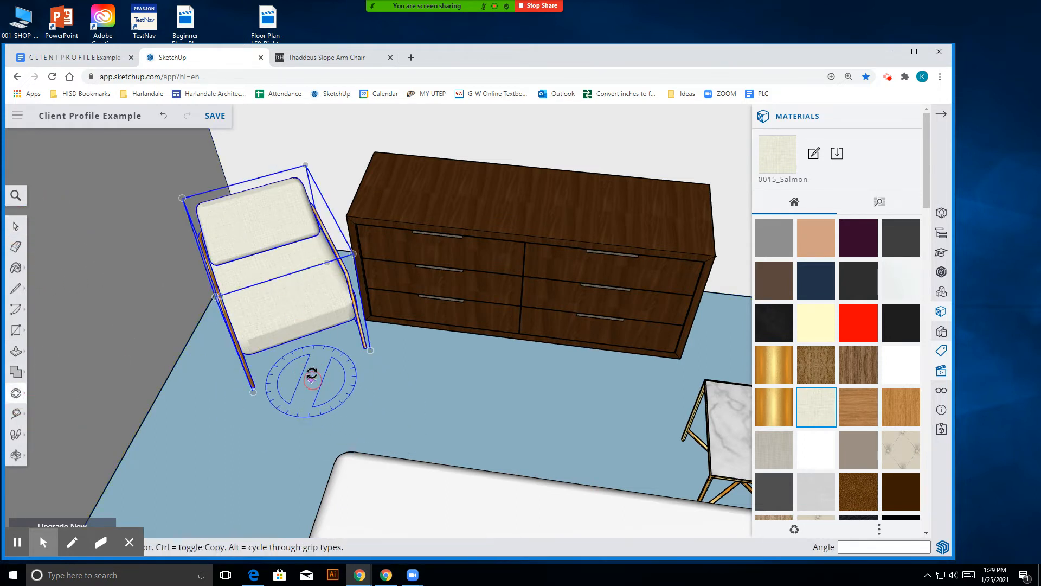
{"action": "left_click", "coordinate": [323, 350]}
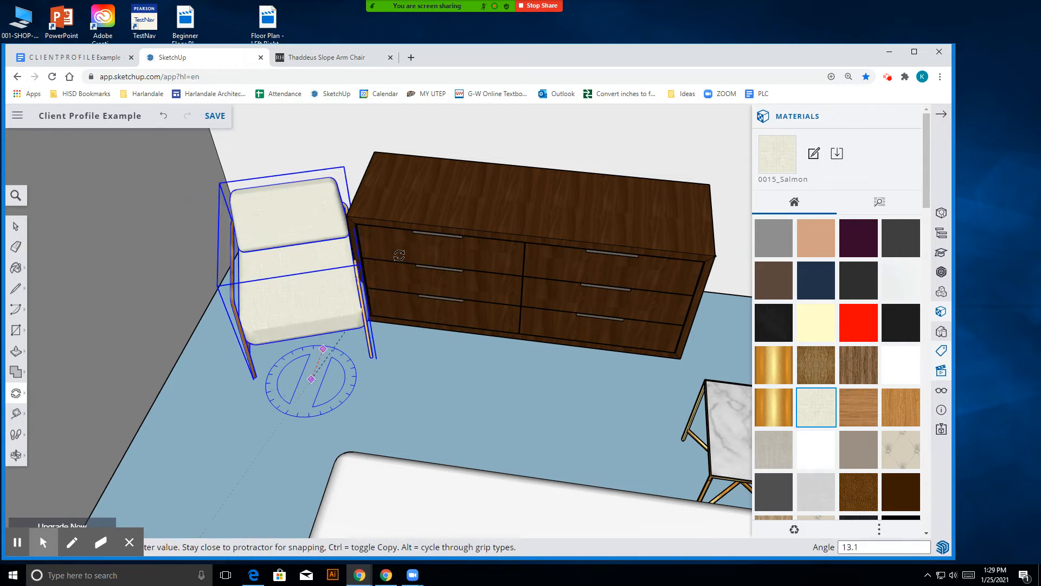
{"action": "left_click", "coordinate": [401, 258]}
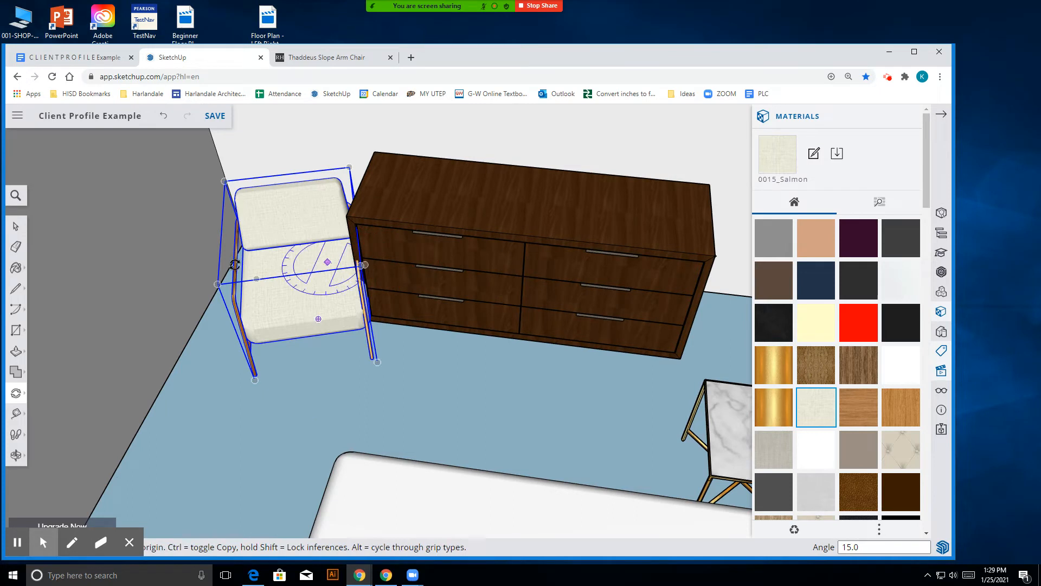
- Move the armchair away from the dresser and back toward the corner of the room
{"action": "scroll", "coordinate": [457, 383], "scroll_direction": "down", "scroll_amount": 3}
{"action": "scroll", "coordinate": [298, 311], "scroll_direction": "up", "scroll_amount": 3}
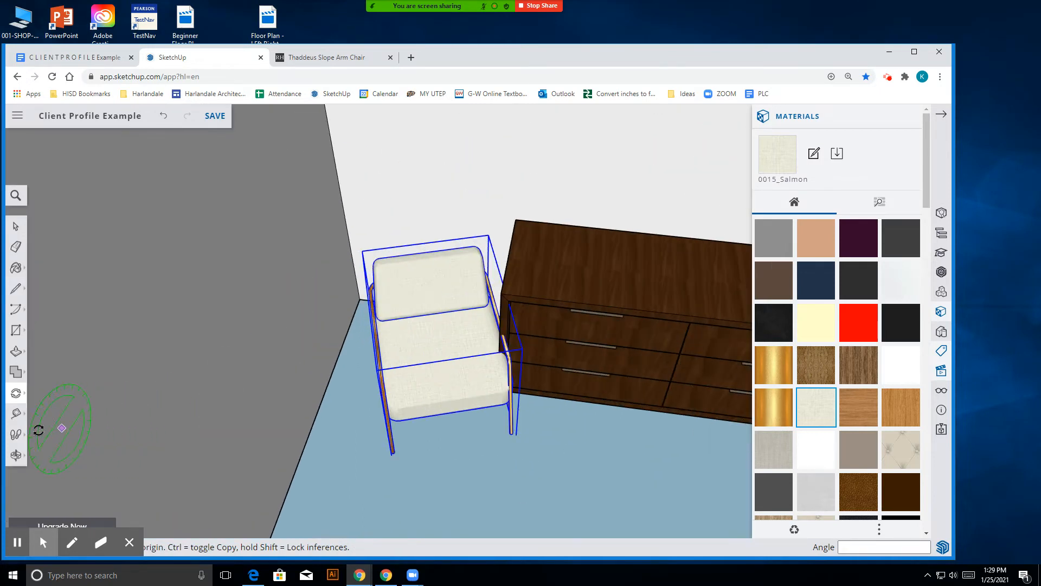
{"action": "left_click", "coordinate": [16, 394]}
{"action": "left_click", "coordinate": [46, 373]}
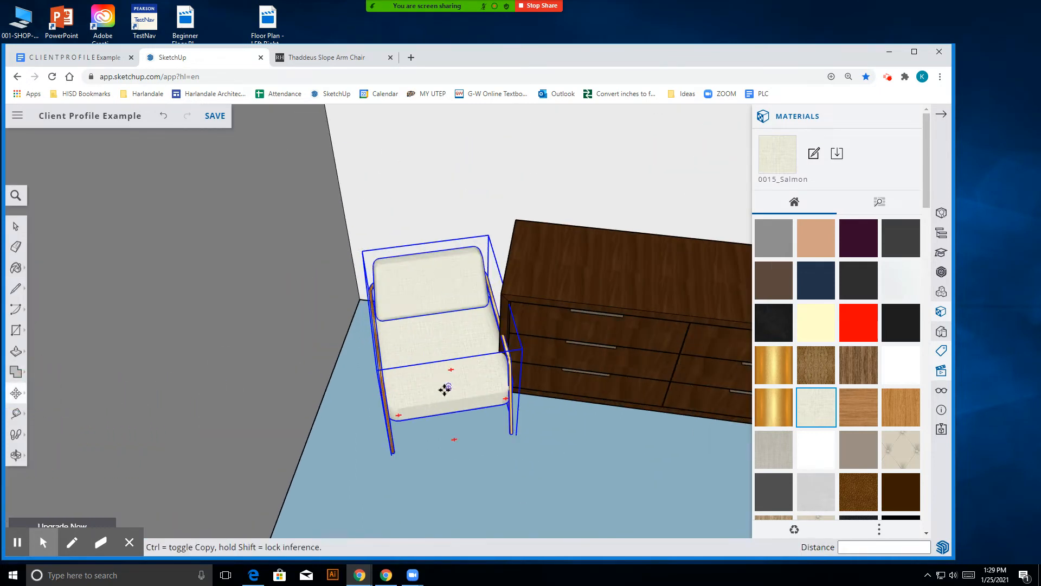
{"action": "left_click", "coordinate": [446, 388]}
{"action": "left_click", "coordinate": [418, 368]}
- Check the armchair's position between the corner walls and the dresser, and deselect the armchair
{"action": "left_click", "coordinate": [17, 455]}
{"action": "left_click_drag", "start_coordinate": [586, 446], "coordinate": [467, 389]}
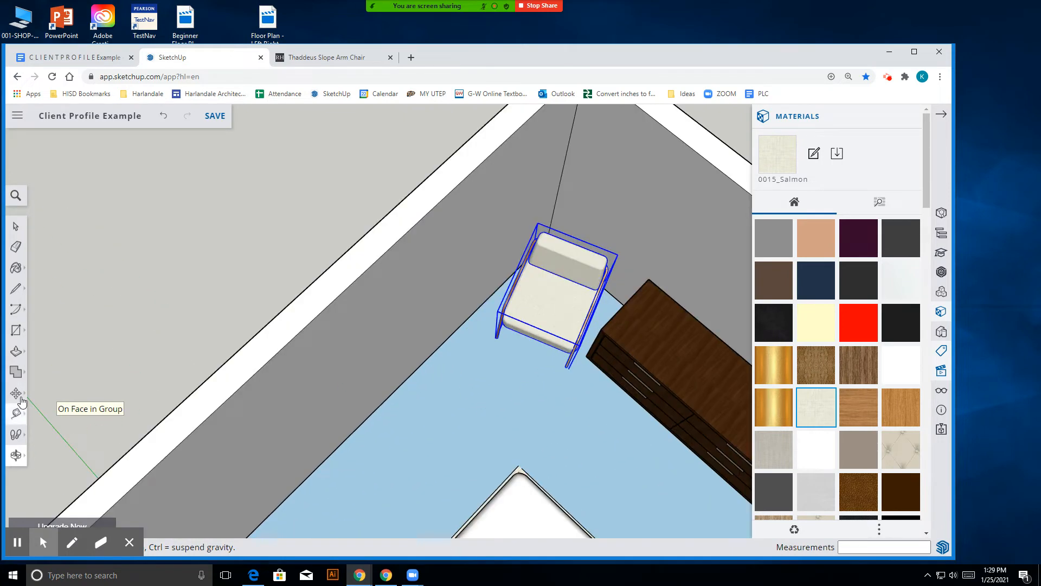
{"action": "scroll", "coordinate": [628, 400], "scroll_direction": "down", "scroll_amount": 4}
{"action": "left_click_drag", "start_coordinate": [602, 479], "coordinate": [567, 355]}
{"action": "scroll", "coordinate": [279, 411], "scroll_direction": "down", "scroll_amount": 2}
{"action": "left_click", "coordinate": [18, 225]}
{"action": "left_click", "coordinate": [409, 209]}
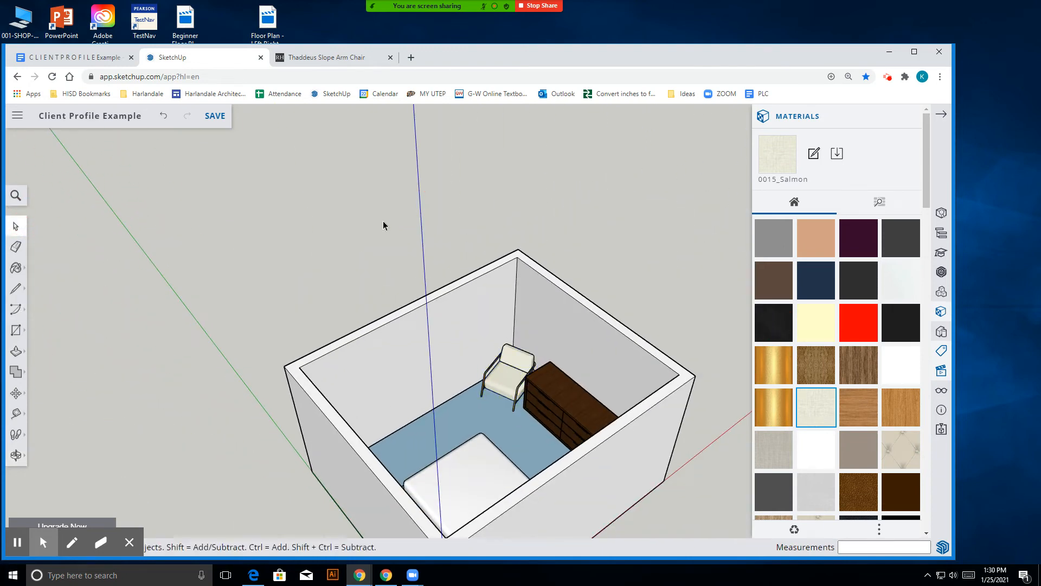
- Examine the bedroom layout from several angles, looking at the armchair, dresser, bed and nightstands
{"action": "left_click", "coordinate": [17, 456]}
{"action": "left_click_drag", "start_coordinate": [477, 379], "coordinate": [802, 395]}
{"action": "left_click_drag", "start_coordinate": [583, 353], "coordinate": [616, 356]}
{"action": "scroll", "coordinate": [621, 401], "scroll_direction": "up", "scroll_amount": 5}
{"action": "left_click_drag", "start_coordinate": [553, 415], "coordinate": [723, 382]}
{"action": "left_click_drag", "start_coordinate": [509, 366], "coordinate": [480, 317]}
{"action": "scroll", "coordinate": [494, 369], "scroll_direction": "down", "scroll_amount": 3}
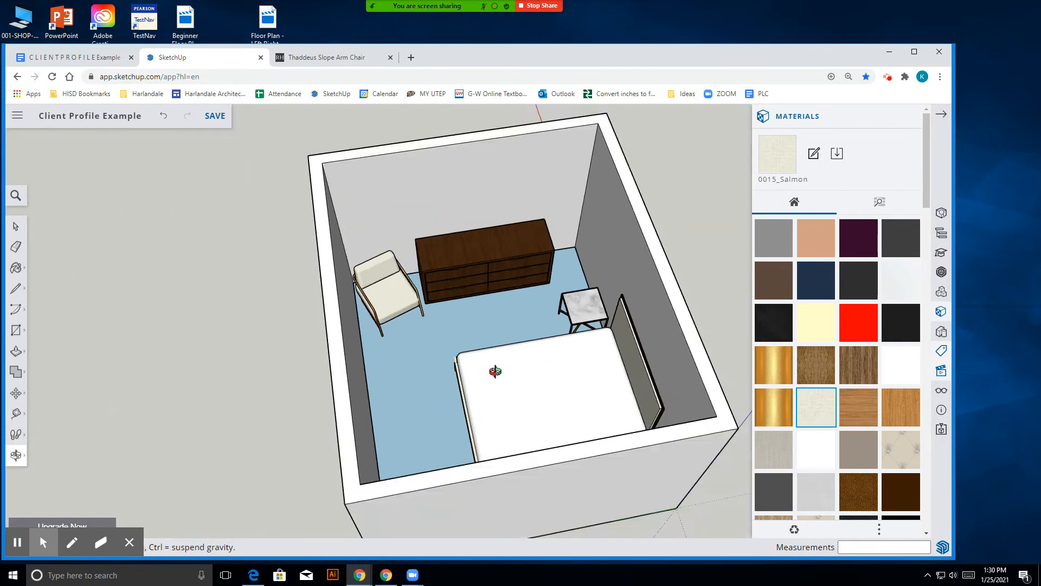
{"action": "scroll", "coordinate": [503, 376], "scroll_direction": "up", "scroll_amount": 4}
{"action": "left_click", "coordinate": [20, 453]}
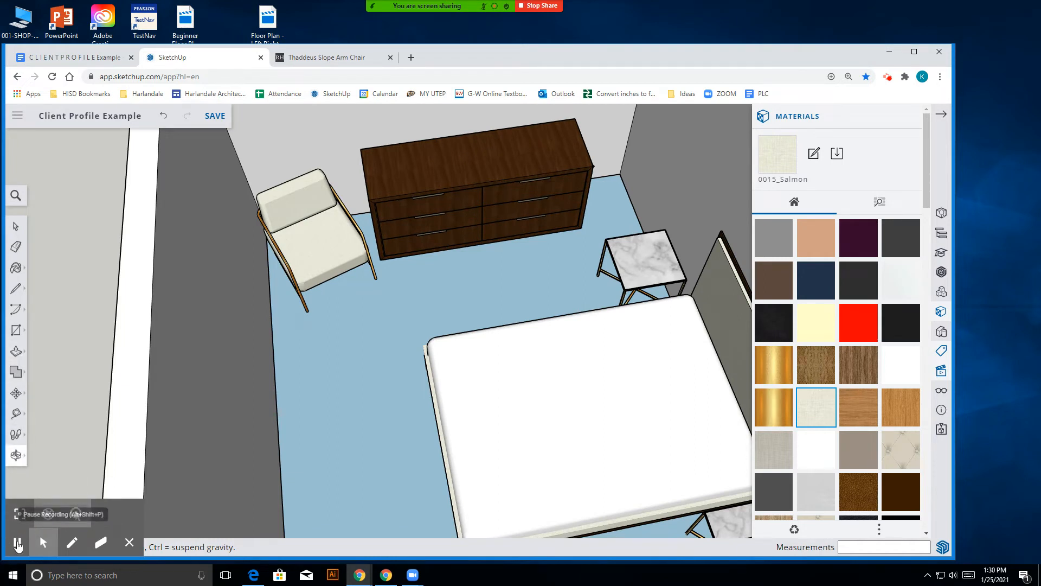
{"action": "scroll", "coordinate": [462, 367], "scroll_direction": "down", "scroll_amount": 4}
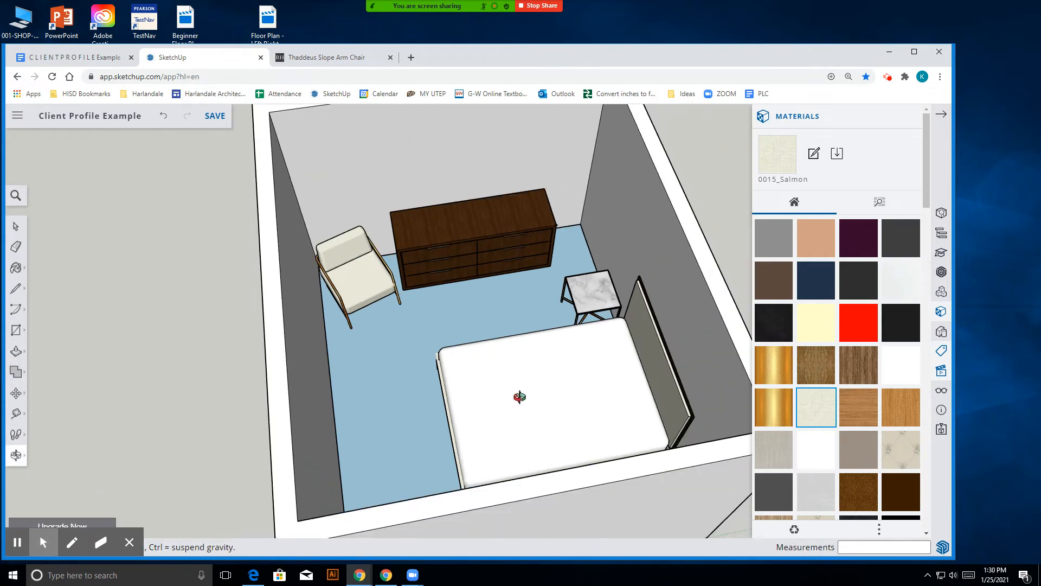
{"action": "left_click_drag", "start_coordinate": [518, 396], "coordinate": [595, 399]}
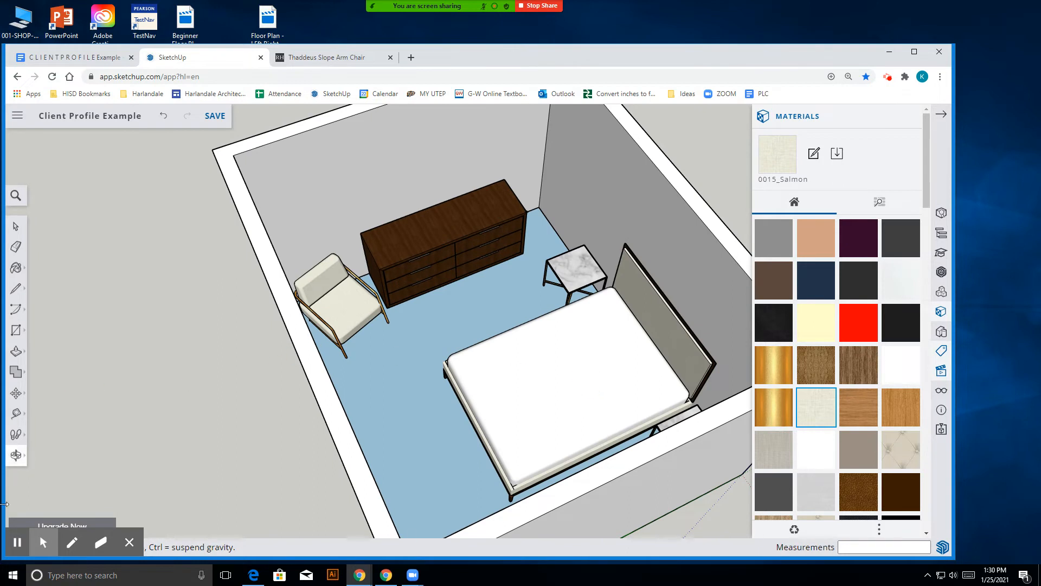
{"action": "scroll", "coordinate": [504, 352], "scroll_direction": "up", "scroll_amount": 3}
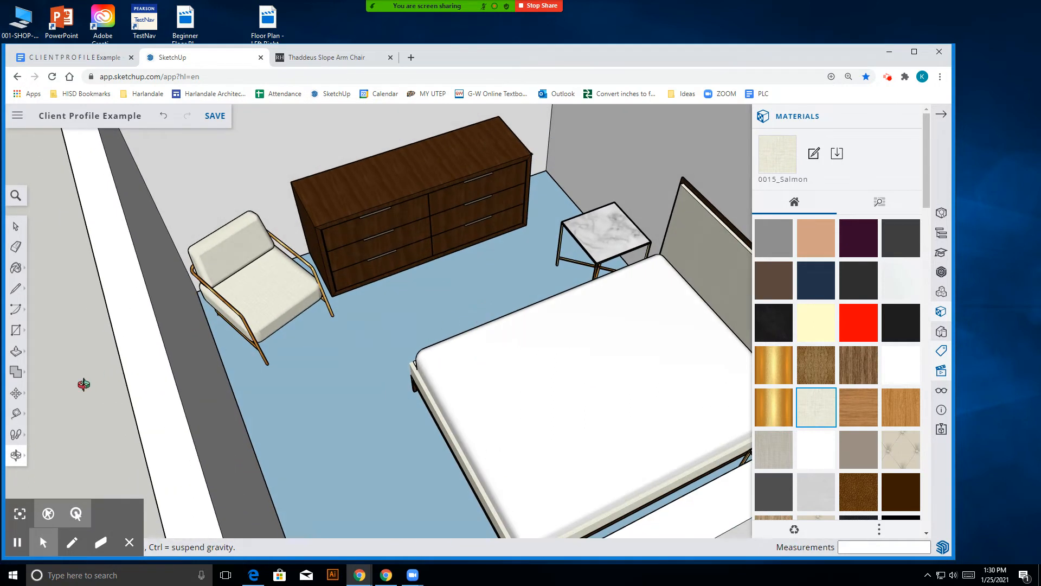
{"action": "mouse_move", "coordinate": [350, 273]}
{"action": "left_mouse_down"}
{"action": "mouse_move", "coordinate": [630, 286]}
{"action": "mouse_move", "coordinate": [332, 282]}
{"action": "left_mouse_up"}
{"action": "scroll", "coordinate": [571, 256], "scroll_direction": "down", "scroll_amount": 3}
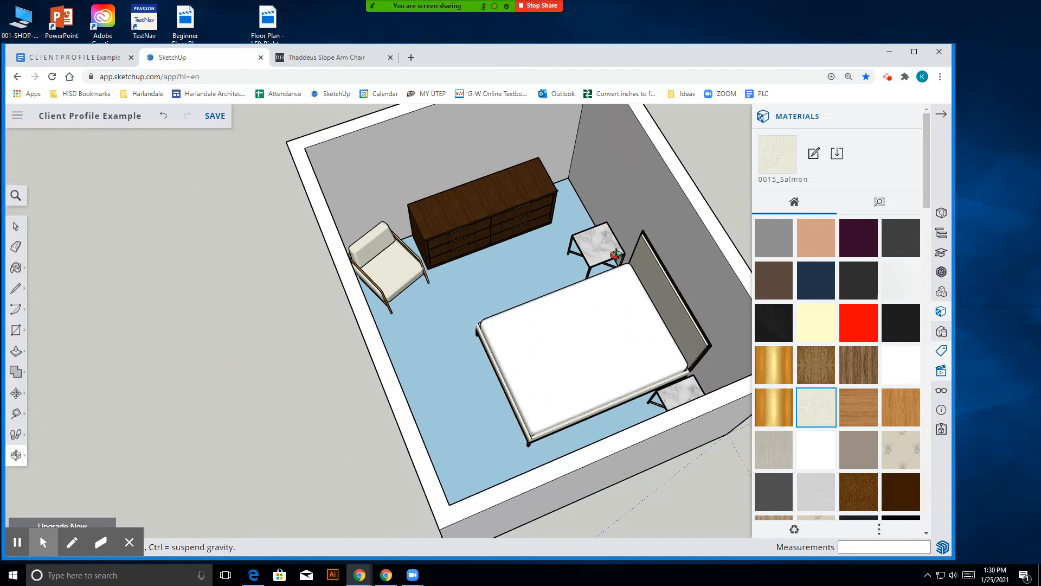
- Switch to the Client Profile Example document in Google Docs
{"action": "left_click", "coordinate": [76, 57]}
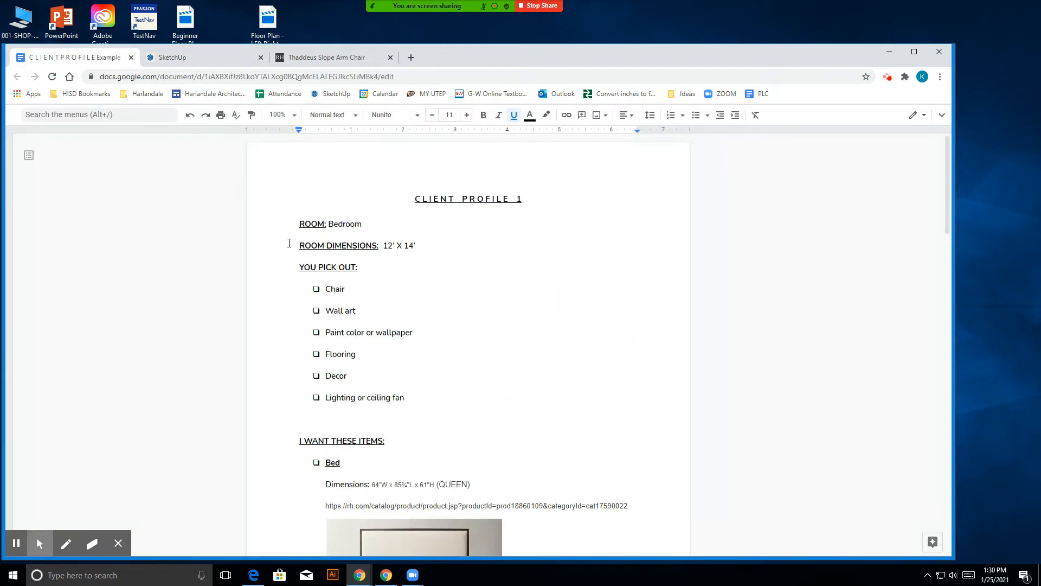
- Switch from the client profile to the SketchUp model and search 3D Warehouse for "mirror"
{"action": "scroll", "coordinate": [395, 266], "scroll_direction": "down", "scroll_amount": 3}
{"action": "scroll", "coordinate": [388, 263], "scroll_direction": "up", "scroll_amount": 3}
{"action": "left_click", "coordinate": [210, 58]}
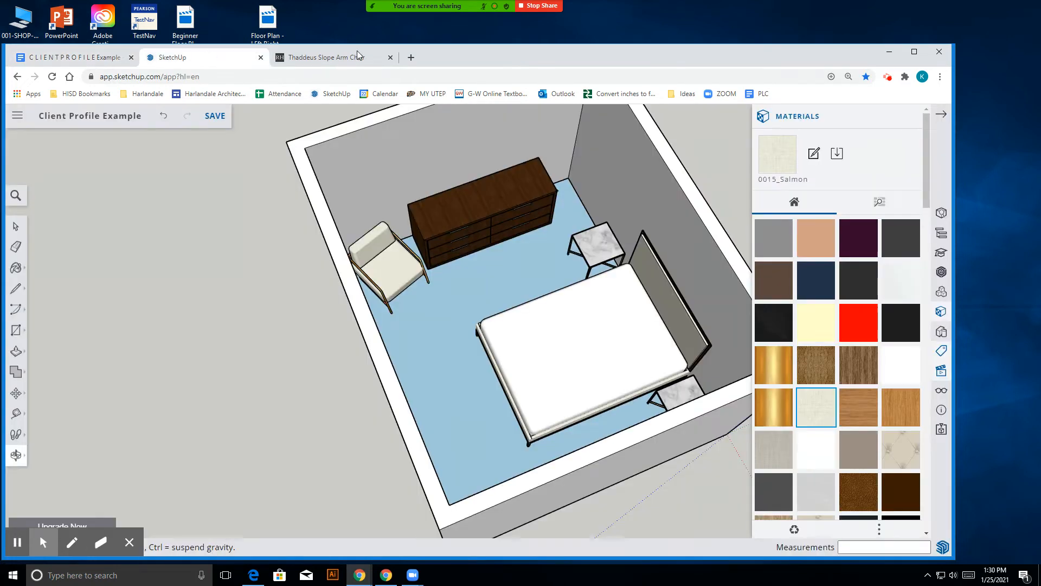
{"action": "left_click", "coordinate": [941, 270]}
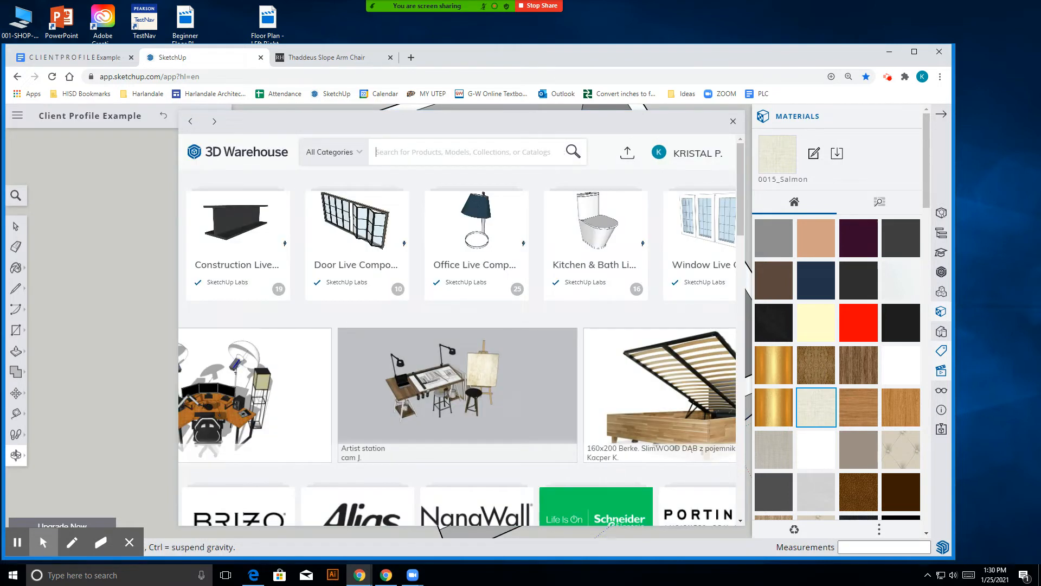
{"action": "left_click", "coordinate": [414, 153]}
{"action": "type", "text": "mirror"}
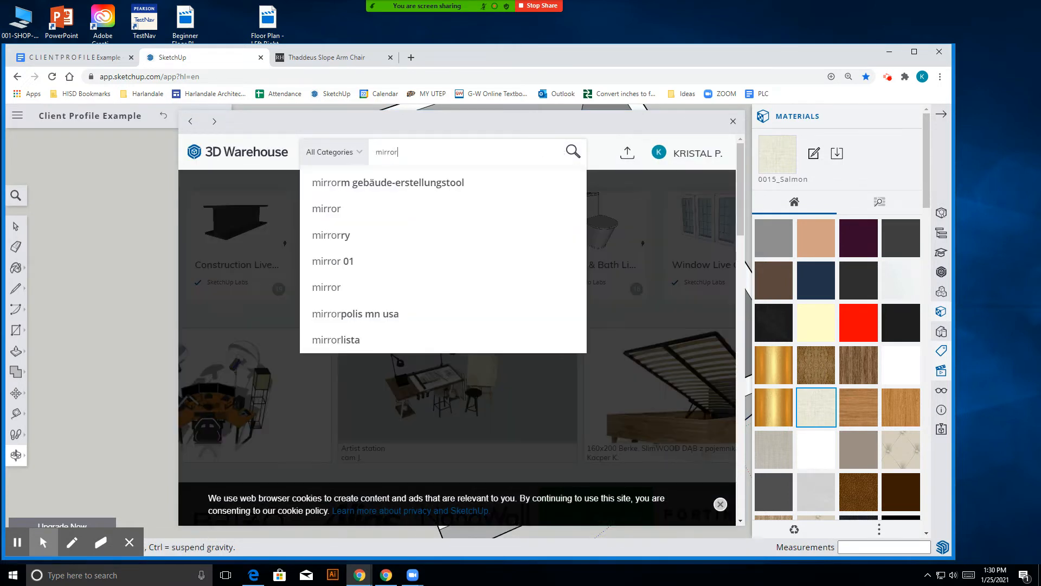
{"action": "key", "text": "Return"}
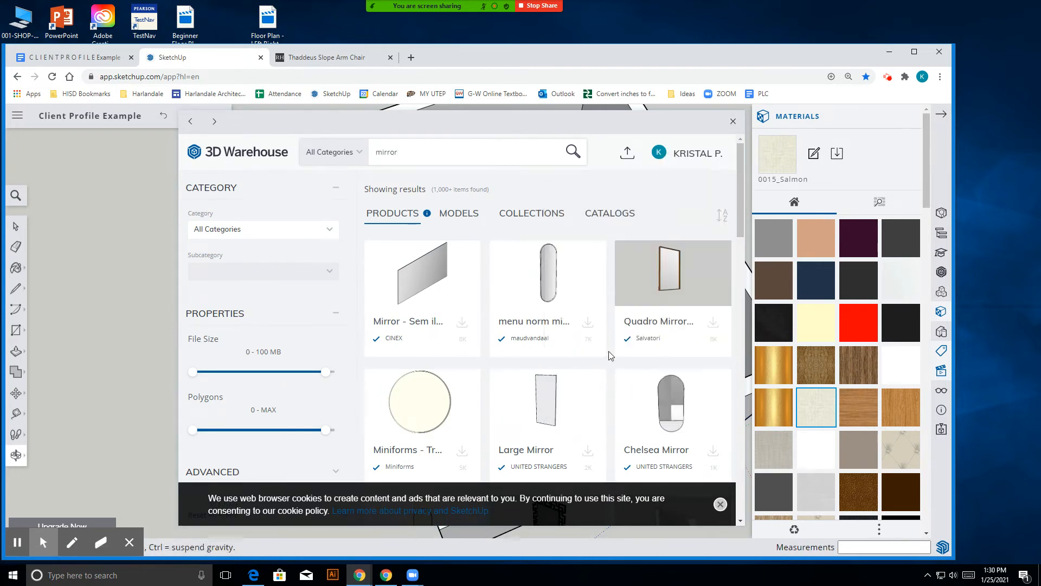
- Browse the mirror products in the 3D Warehouse results for one that suits the bedroom
{"action": "scroll", "coordinate": [607, 356], "scroll_direction": "down", "scroll_amount": 4}
{"action": "scroll", "coordinate": [601, 356], "scroll_direction": "down", "scroll_amount": 2}
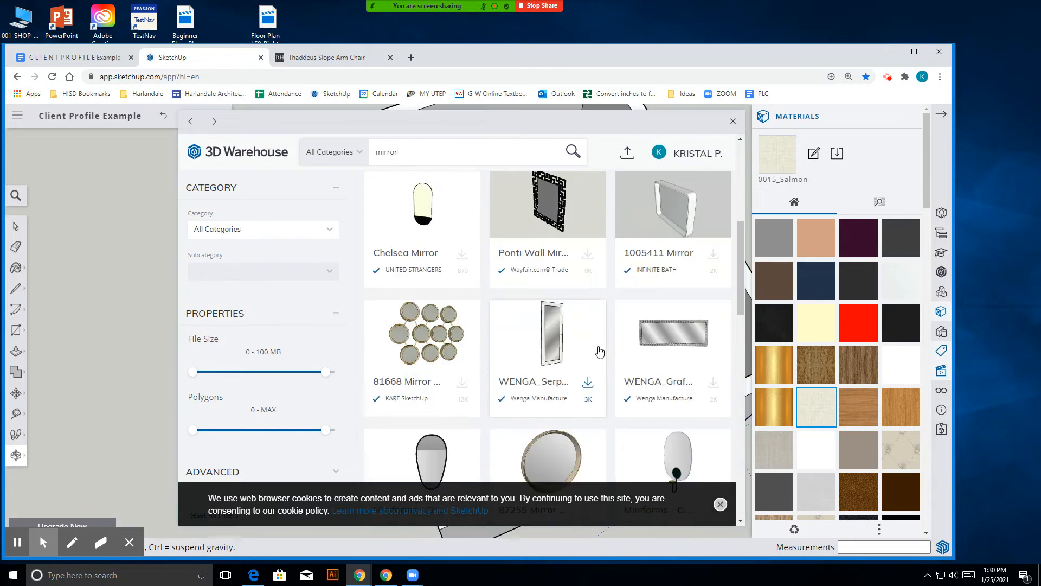
{"action": "scroll", "coordinate": [598, 339], "scroll_direction": "down", "scroll_amount": 3}
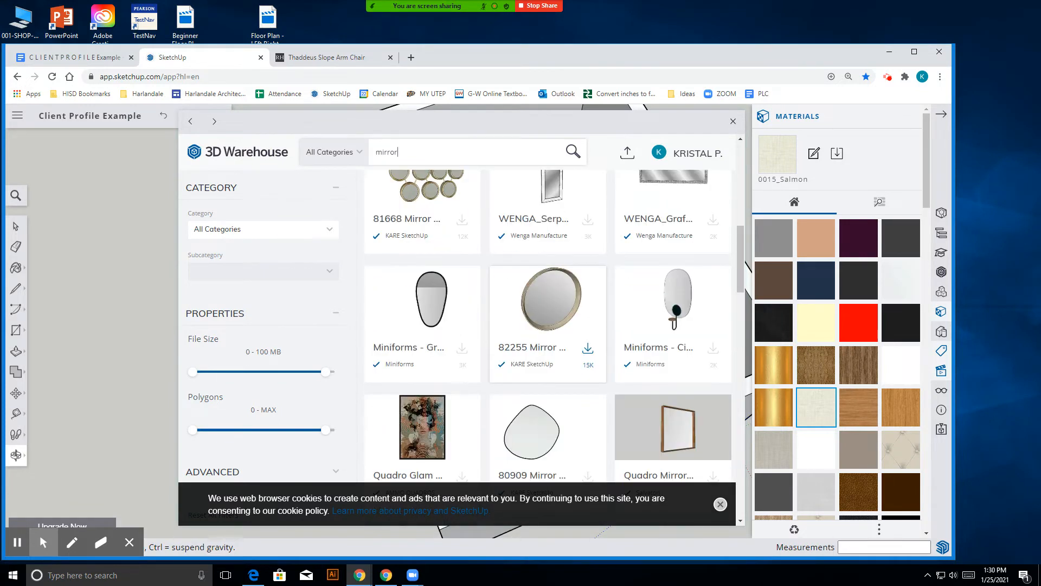
{"action": "scroll", "coordinate": [598, 352], "scroll_direction": "down", "scroll_amount": 3}
{"action": "scroll", "coordinate": [630, 334], "scroll_direction": "down", "scroll_amount": 3}
{"action": "scroll", "coordinate": [629, 334], "scroll_direction": "up", "scroll_amount": 4}
{"action": "scroll", "coordinate": [675, 429], "scroll_direction": "down", "scroll_amount": 9}
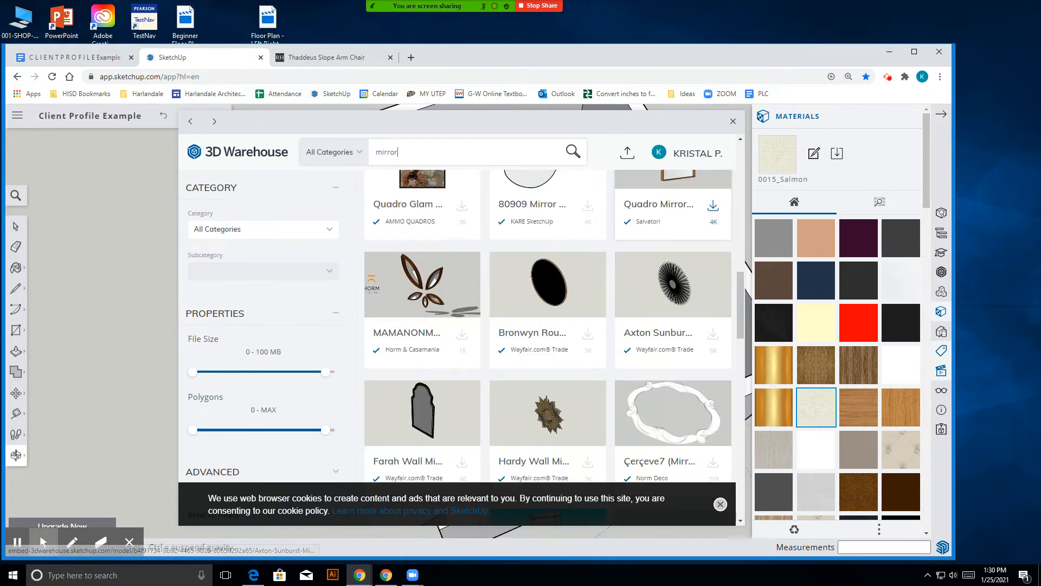
{"action": "scroll", "coordinate": [675, 353], "scroll_direction": "down", "scroll_amount": 3}
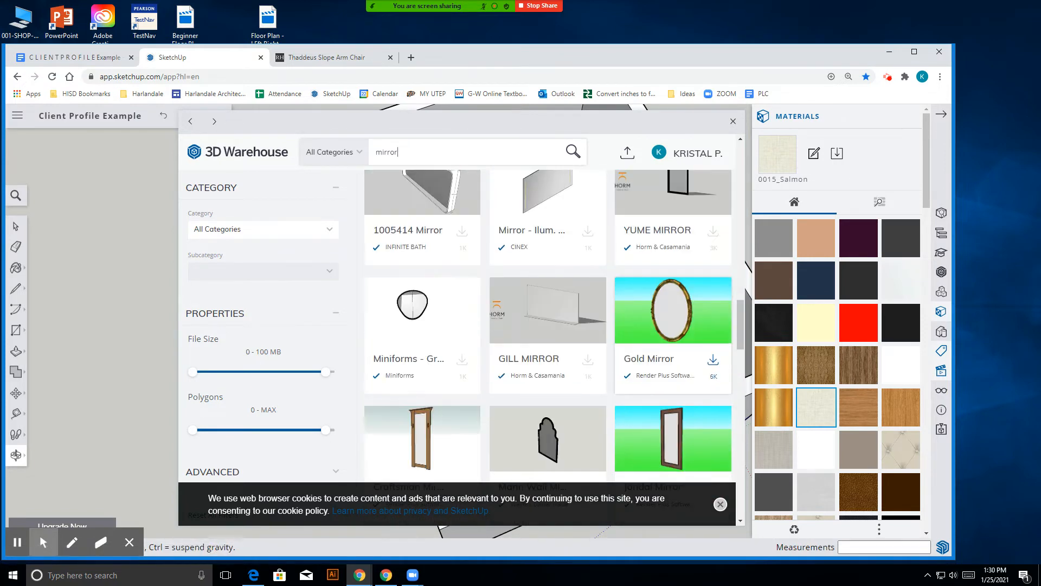
{"action": "scroll", "coordinate": [676, 352], "scroll_direction": "down", "scroll_amount": 5}
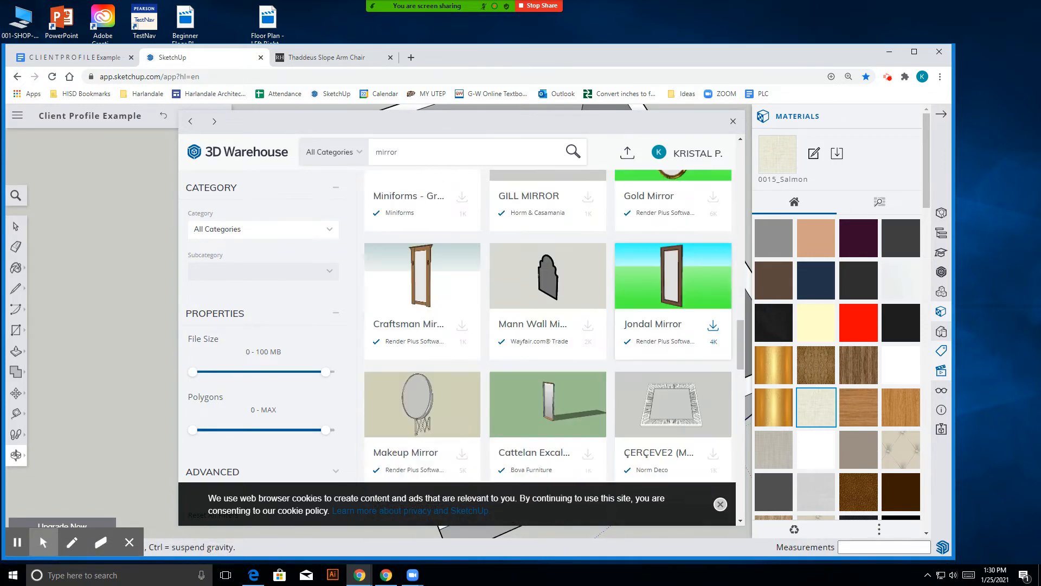
{"action": "scroll", "coordinate": [675, 353], "scroll_direction": "up", "scroll_amount": 1}
{"action": "scroll", "coordinate": [634, 328], "scroll_direction": "up", "scroll_amount": 13}
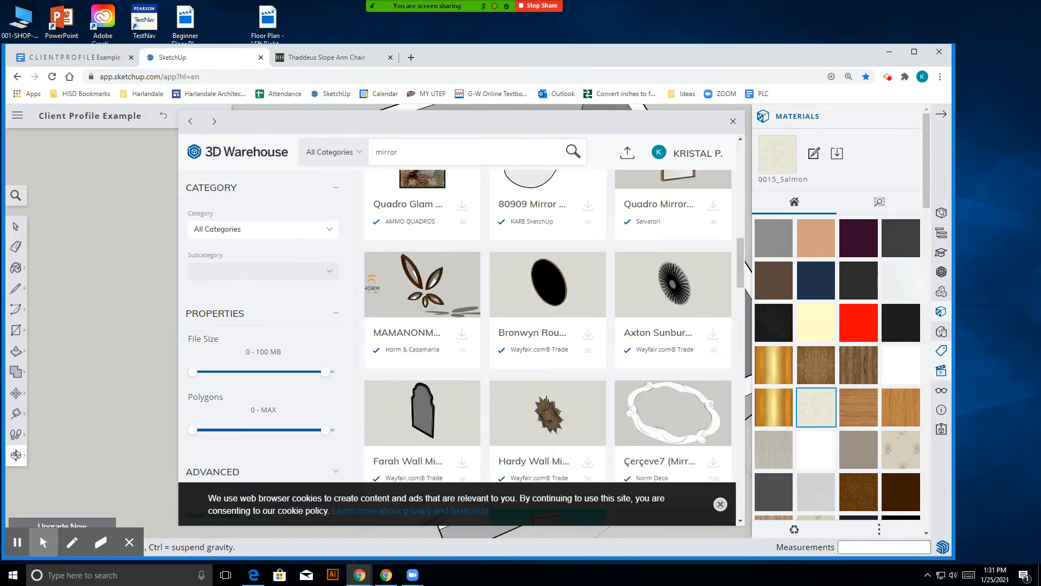
{"action": "scroll", "coordinate": [633, 328], "scroll_direction": "down", "scroll_amount": 1}
{"action": "scroll", "coordinate": [634, 328], "scroll_direction": "up", "scroll_amount": 12}
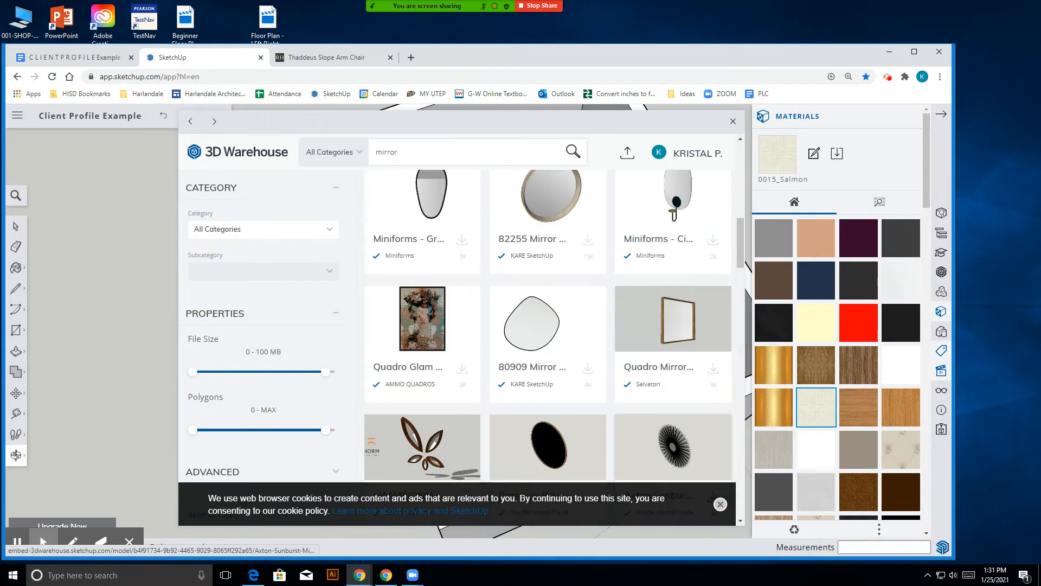
{"action": "scroll", "coordinate": [634, 331], "scroll_direction": "up", "scroll_amount": 4}
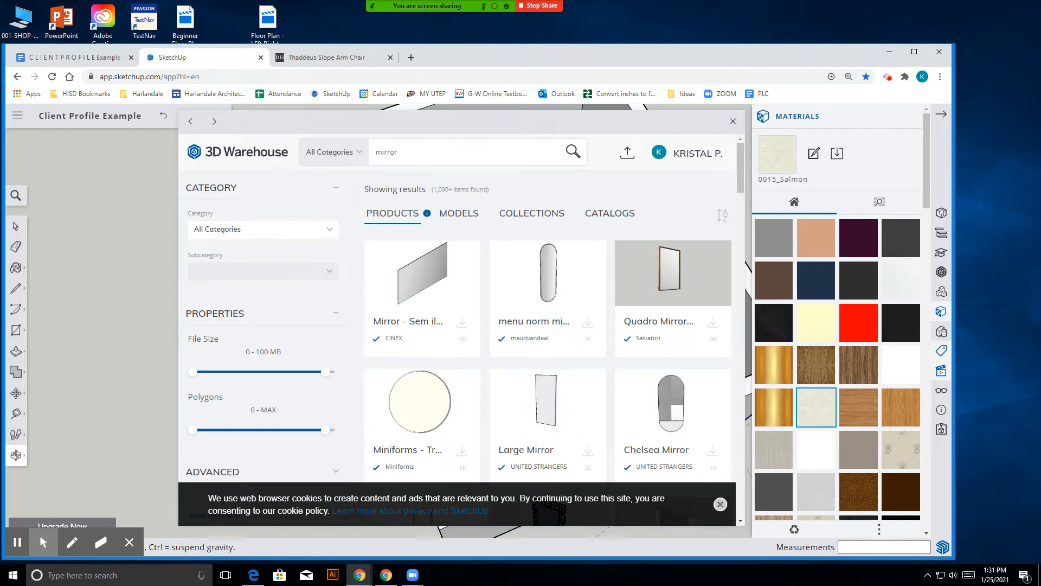
{"action": "scroll", "coordinate": [633, 331], "scroll_direction": "down", "scroll_amount": 1}
{"action": "scroll", "coordinate": [634, 330], "scroll_direction": "down", "scroll_amount": 7}
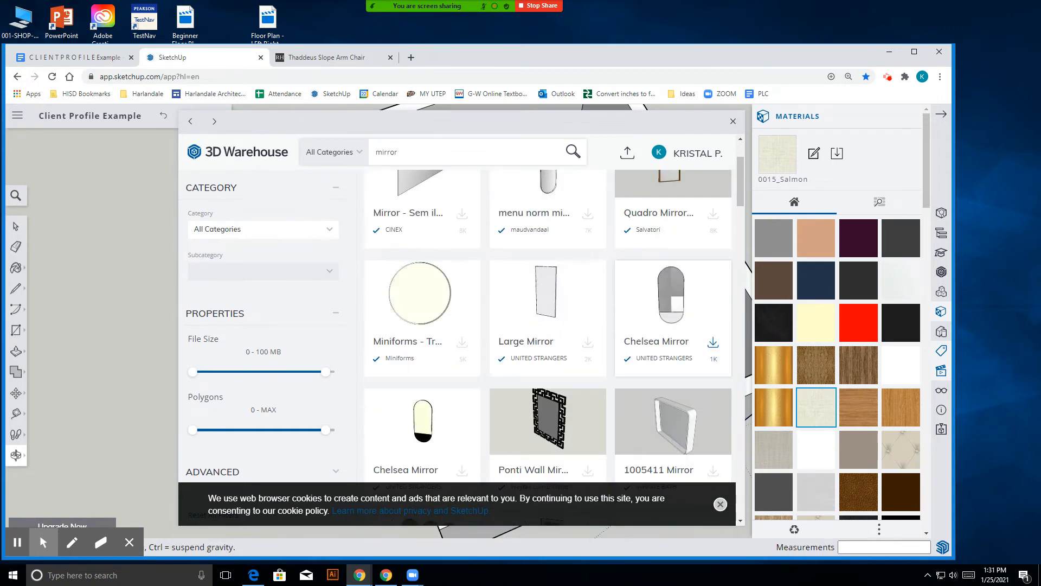
{"action": "scroll", "coordinate": [633, 330], "scroll_direction": "up", "scroll_amount": 5}
{"action": "scroll", "coordinate": [645, 331], "scroll_direction": "up", "scroll_amount": 3}
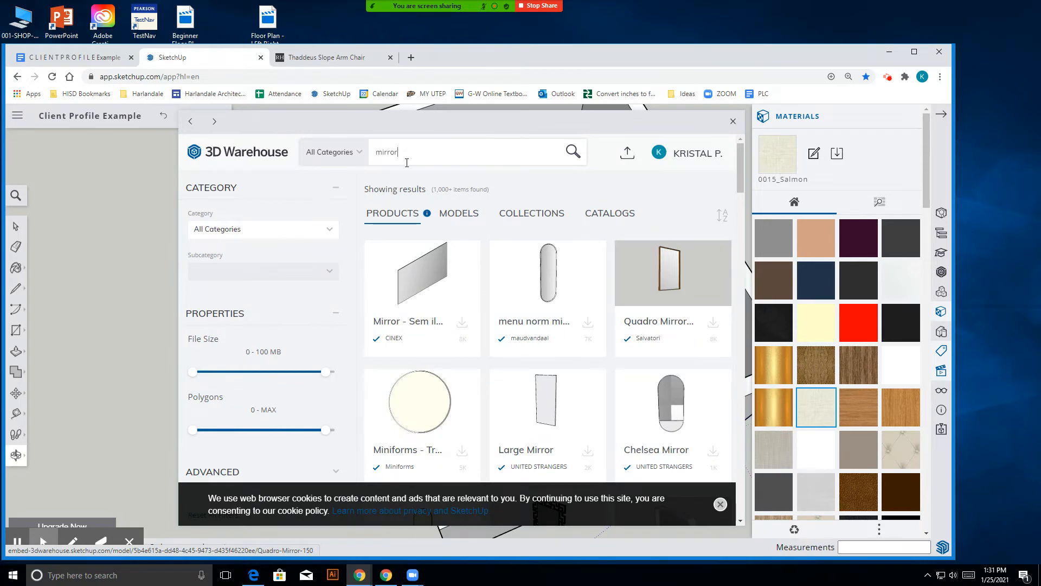
- Search the web for "quadro mirror" in a new browser tab and open Salvatori's product page
{"action": "left_click", "coordinate": [362, 58]}
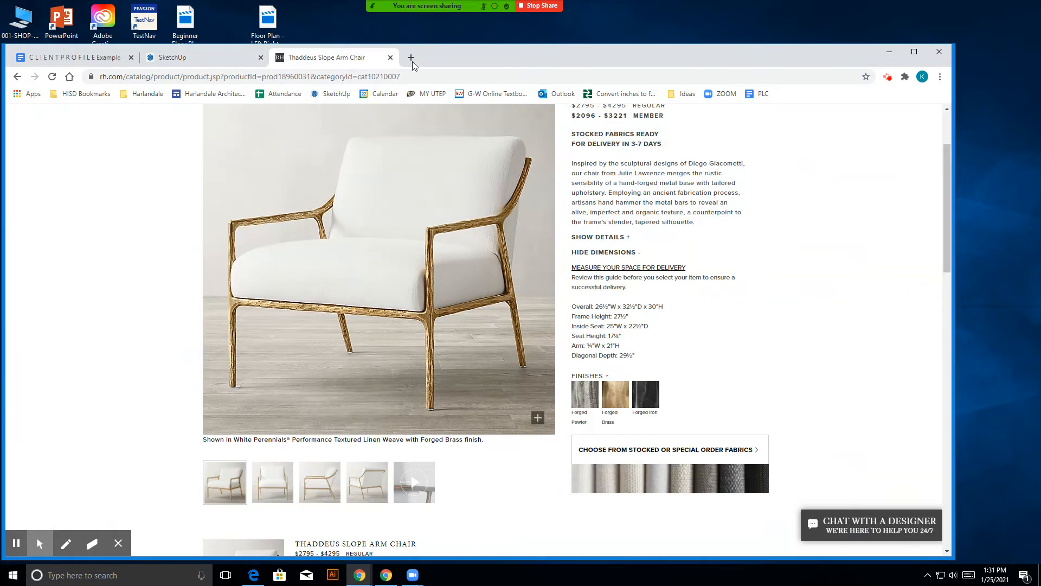
{"action": "left_click", "coordinate": [214, 58]}
{"action": "left_click", "coordinate": [325, 58]}
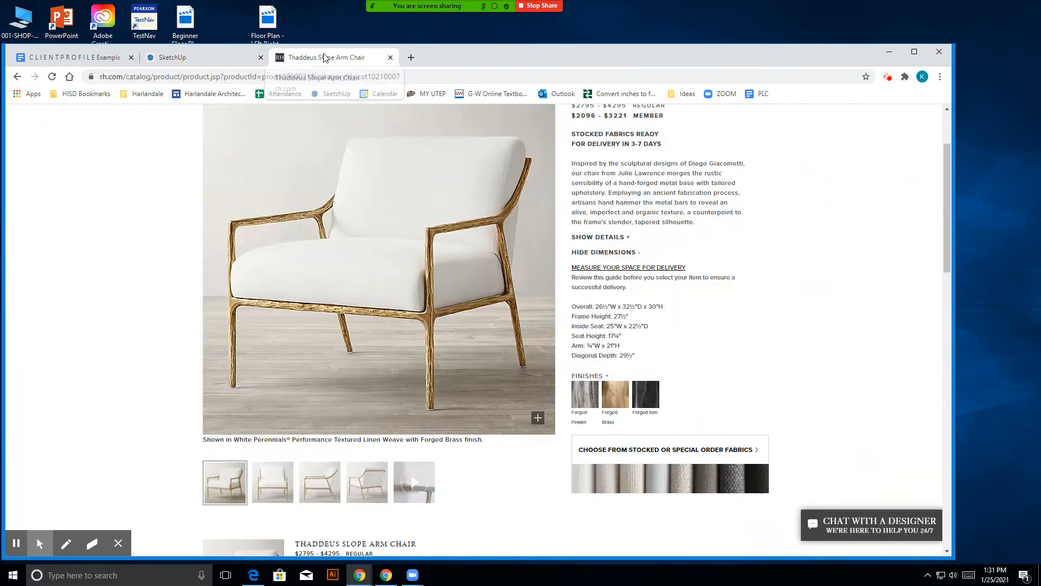
{"action": "left_click", "coordinate": [411, 57]}
{"action": "left_click", "coordinate": [353, 79]}
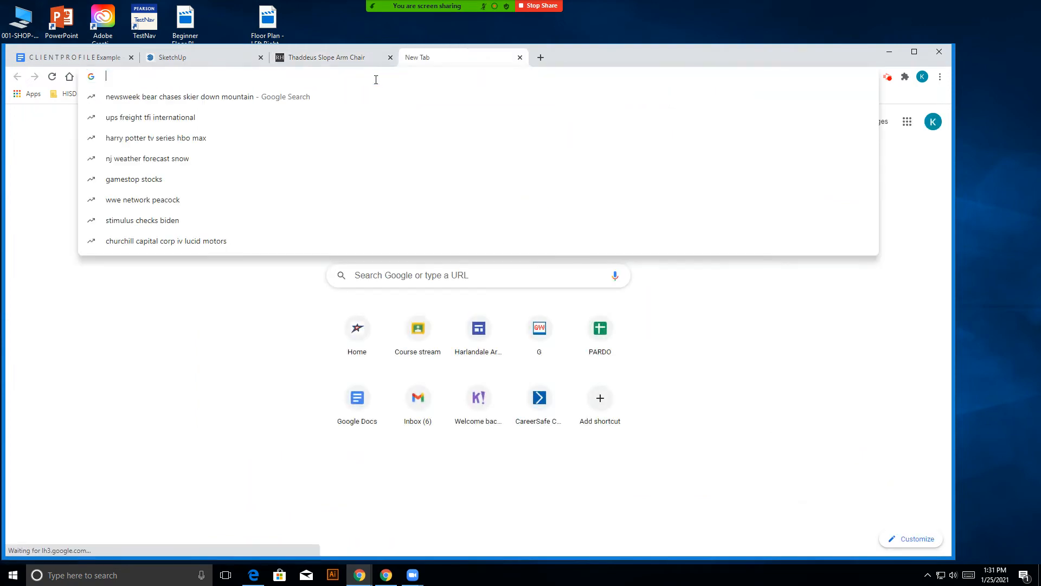
{"action": "type", "text": "quadro mirror"}
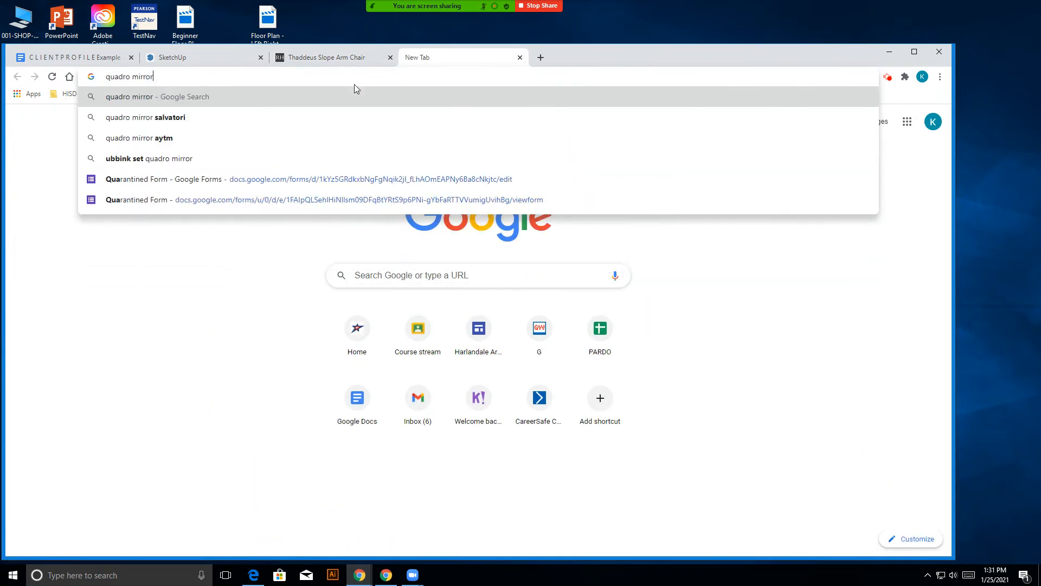
{"action": "key", "text": "Return"}
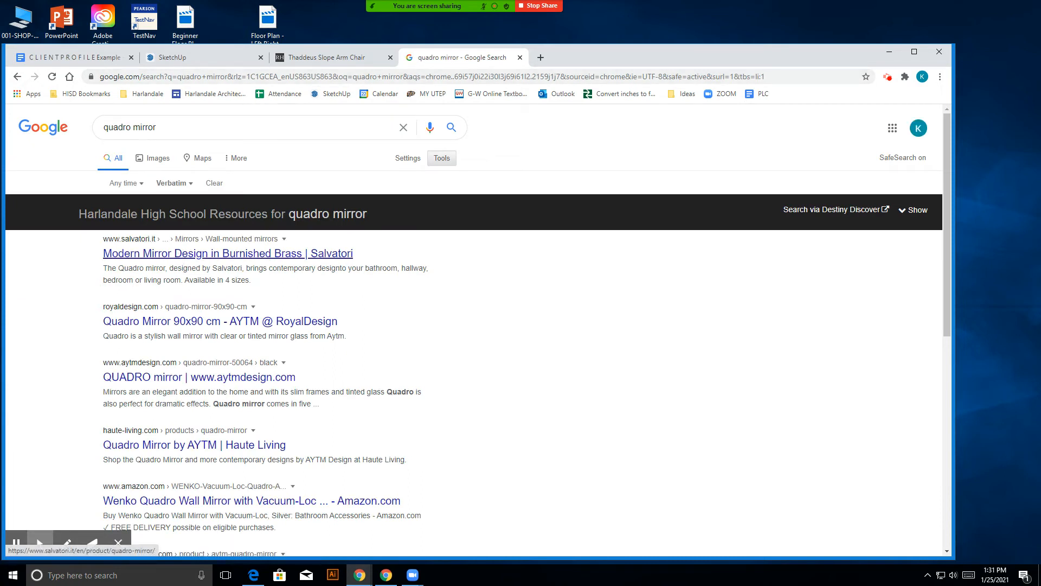
{"action": "left_click", "coordinate": [179, 255]}
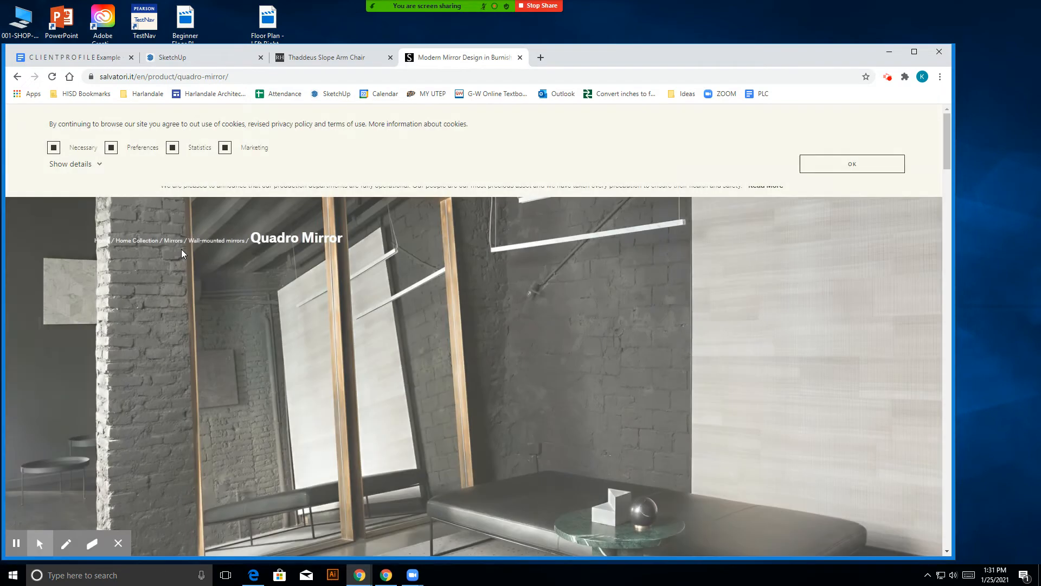
- Close the Thaddeus Slope Arm Chair page and return to the mirror results in SketchUp
{"action": "scroll", "coordinate": [532, 315], "scroll_direction": "down", "scroll_amount": 4}
{"action": "scroll", "coordinate": [336, 317], "scroll_direction": "up", "scroll_amount": 3}
{"action": "scroll", "coordinate": [337, 317], "scroll_direction": "up", "scroll_amount": 1}
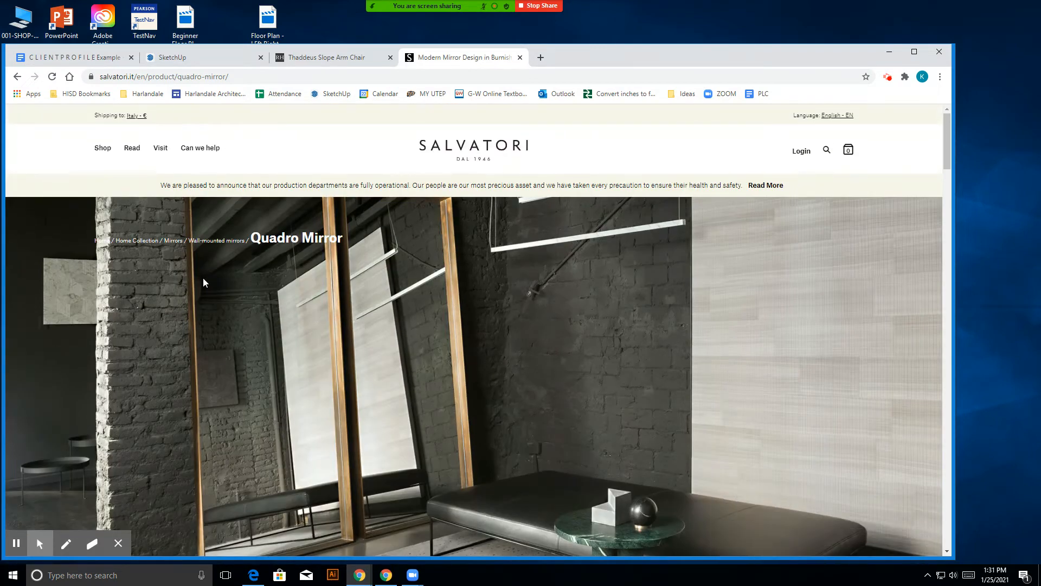
{"action": "left_click", "coordinate": [353, 57]}
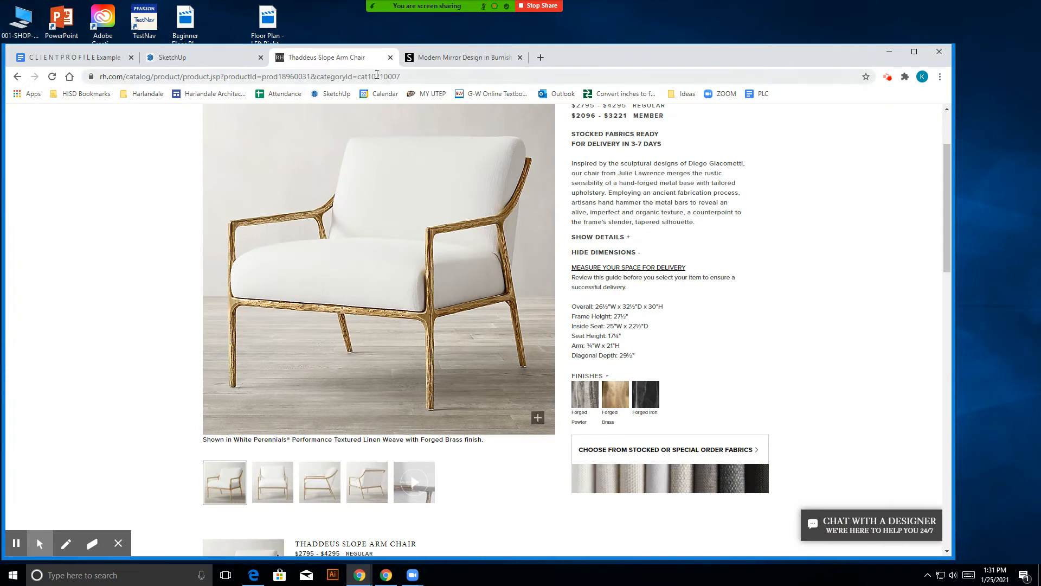
{"action": "left_click", "coordinate": [390, 57]}
{"action": "left_click", "coordinate": [248, 60]}
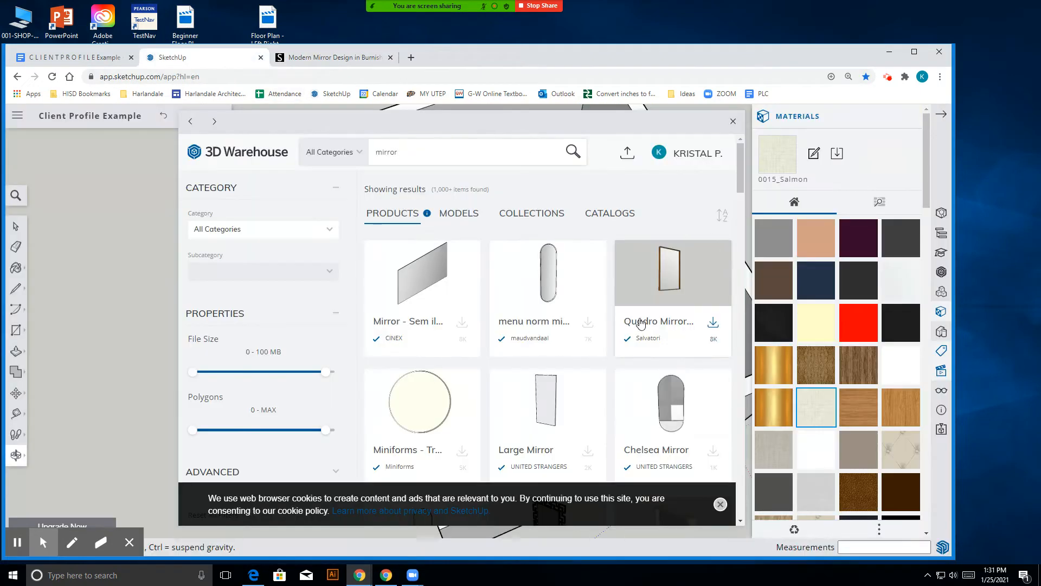
- Examine the Quadro Mirror sizes on the Salvatori page, viewing the 90 x 150 x 8 cm and 90 x 120 x 8 cm options
{"action": "left_click", "coordinate": [338, 57]}
{"action": "scroll", "coordinate": [458, 266], "scroll_direction": "down", "scroll_amount": 8}
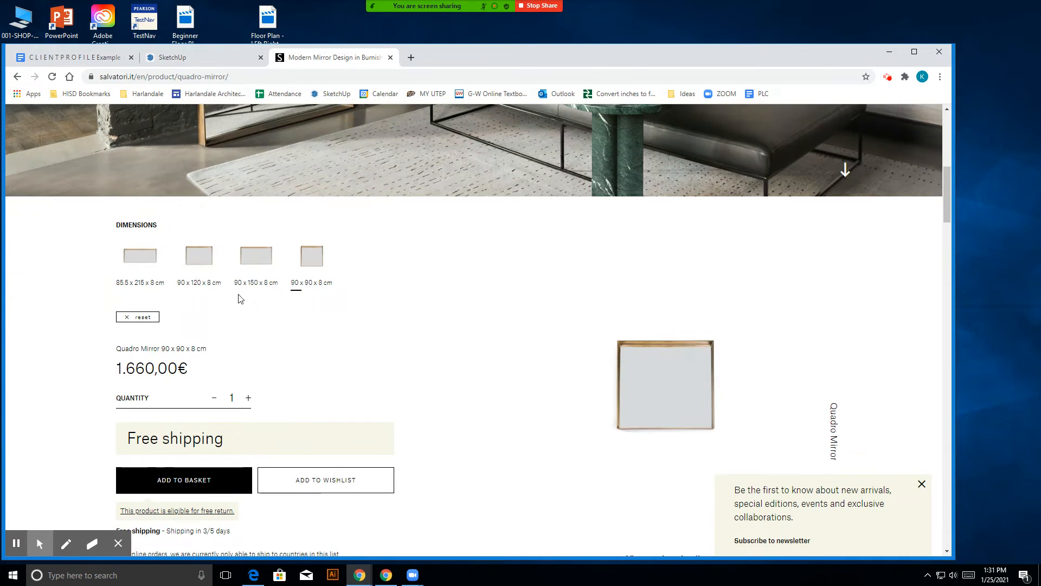
{"action": "scroll", "coordinate": [242, 298], "scroll_direction": "down", "scroll_amount": 12}
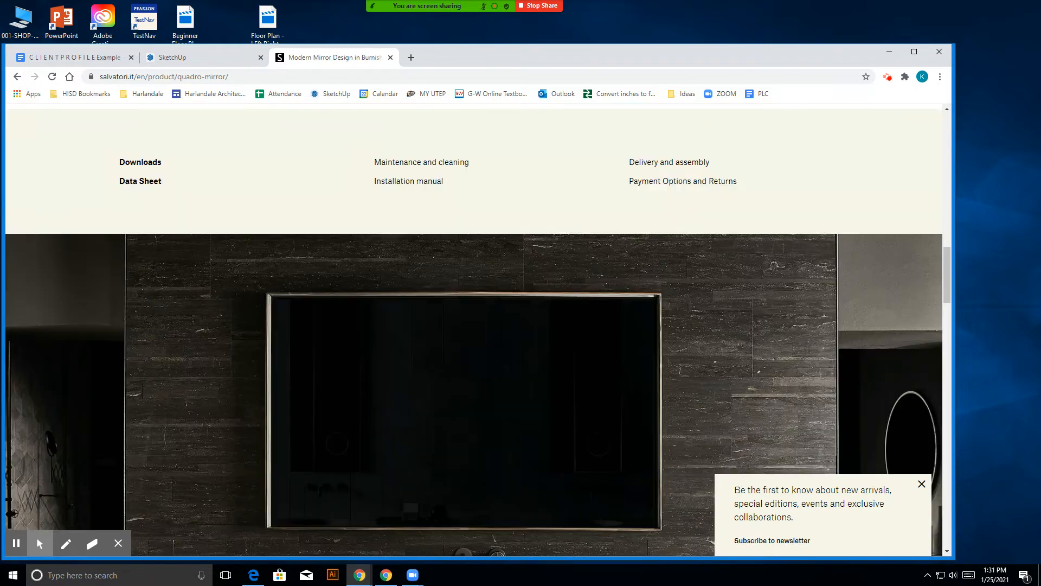
{"action": "scroll", "coordinate": [239, 293], "scroll_direction": "up", "scroll_amount": 1}
{"action": "scroll", "coordinate": [238, 294], "scroll_direction": "down", "scroll_amount": 6}
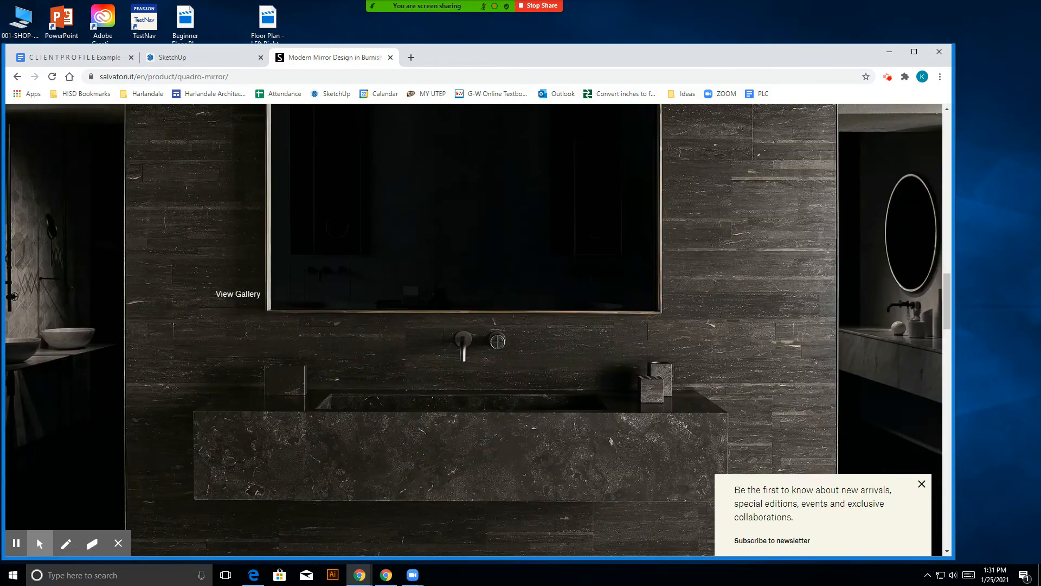
{"action": "scroll", "coordinate": [238, 294], "scroll_direction": "up", "scroll_amount": 15}
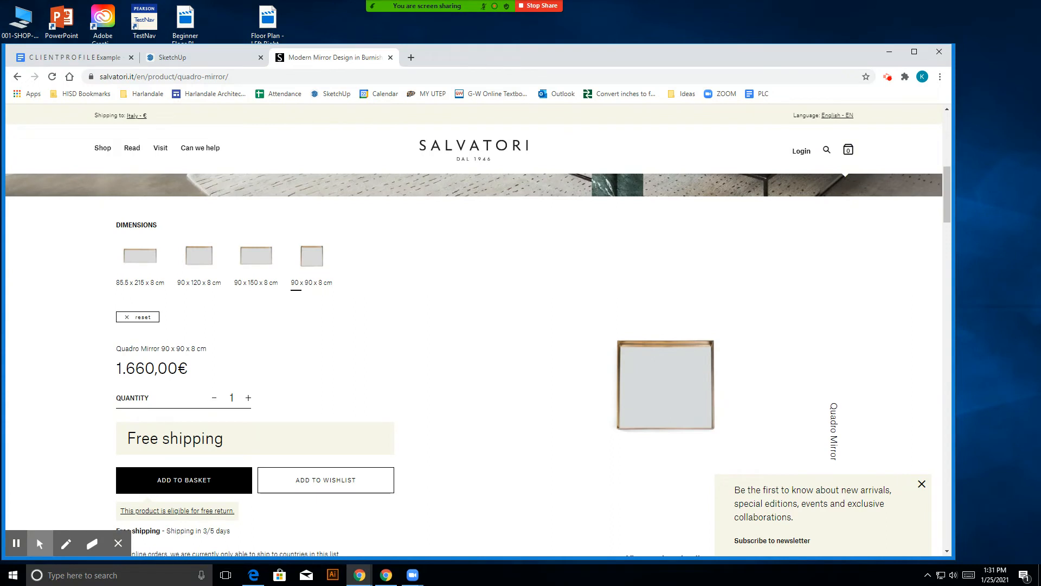
{"action": "left_click", "coordinate": [260, 276]}
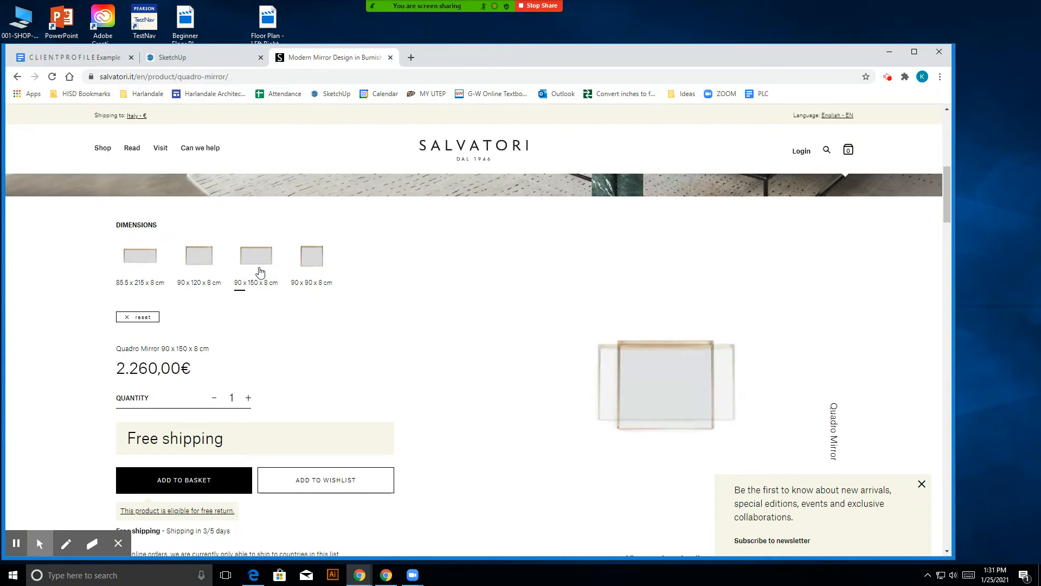
{"action": "left_click", "coordinate": [204, 273]}
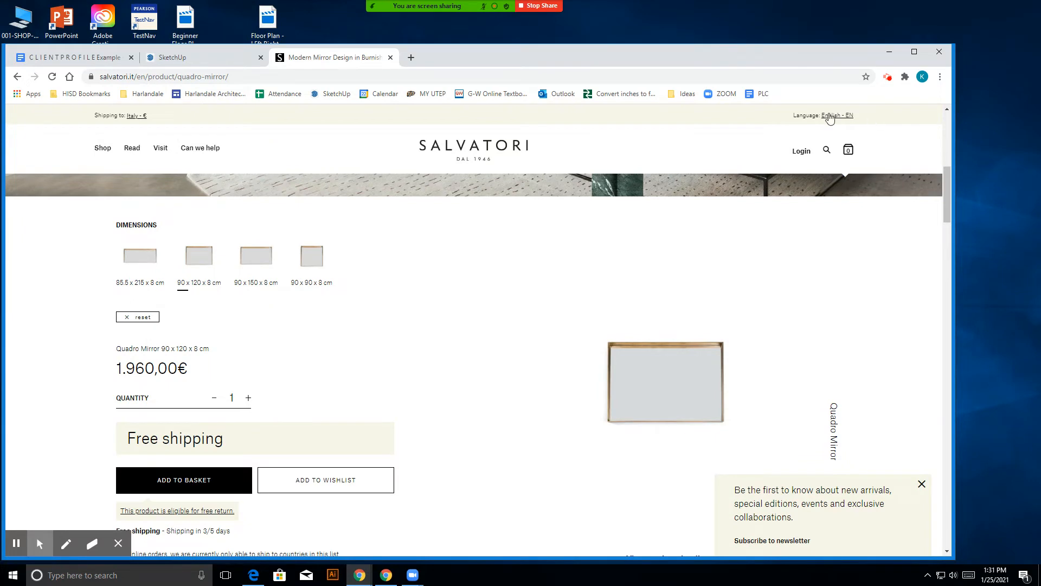
- Set the Salvatori shipping country to United States (US) and select the 35.4 x 47.2 x 3.1 inches mirror size
{"action": "left_click", "coordinate": [135, 119]}
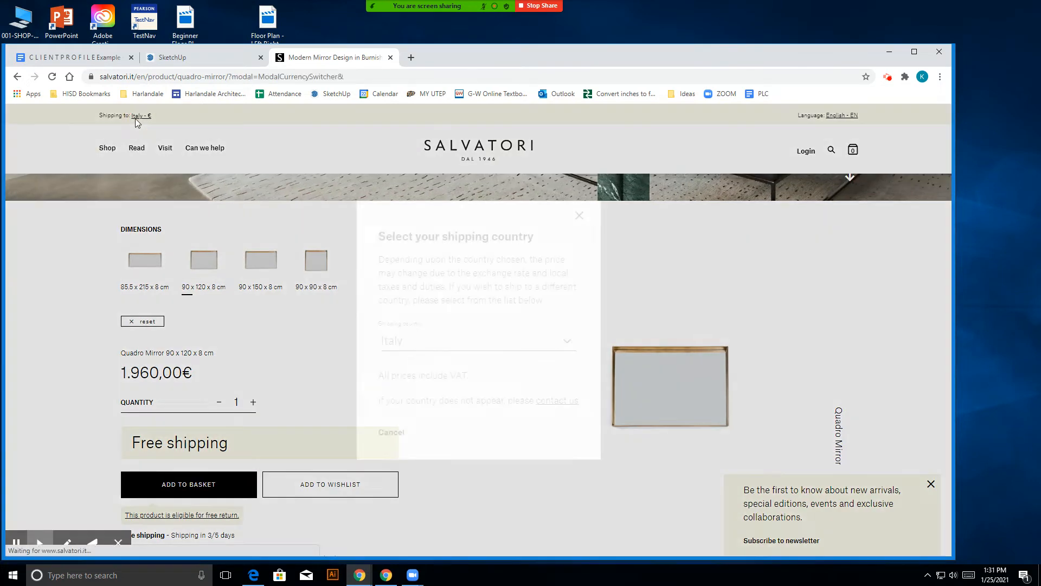
{"action": "left_click", "coordinate": [419, 341]}
{"action": "scroll", "coordinate": [484, 287], "scroll_direction": "down", "scroll_amount": 20}
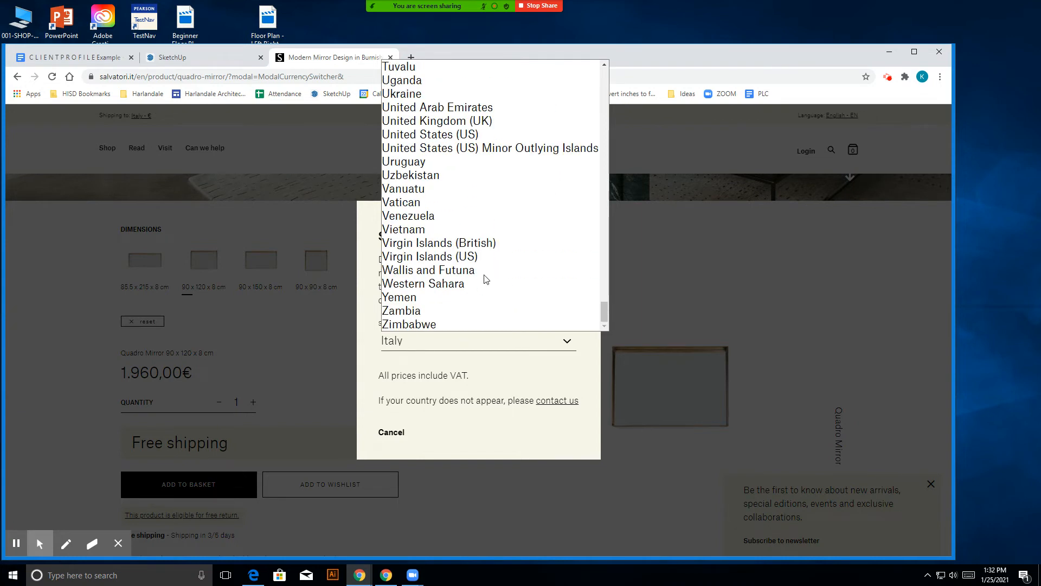
{"action": "left_click", "coordinate": [471, 134]}
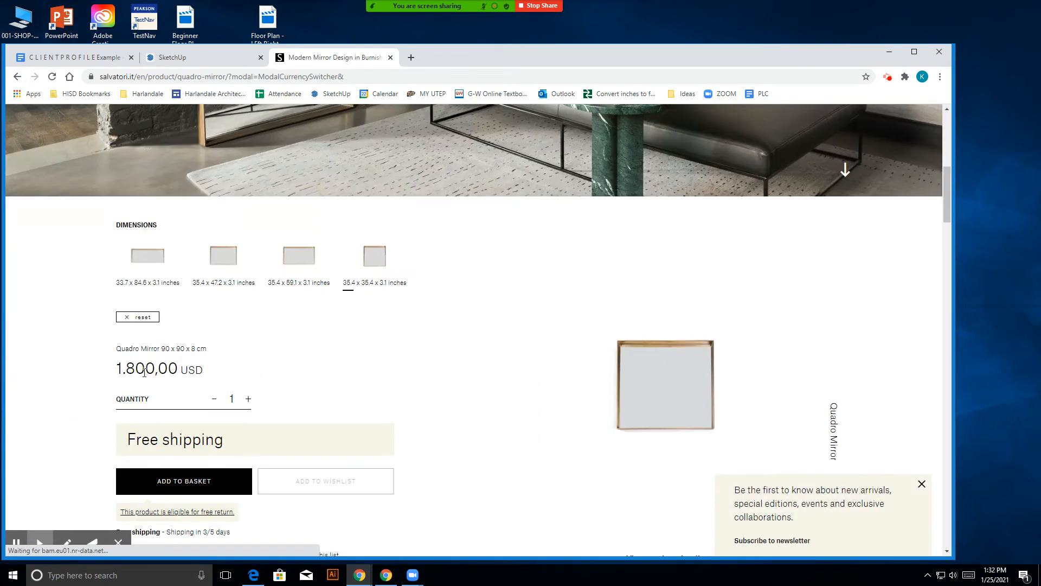
{"action": "left_click", "coordinate": [243, 274]}
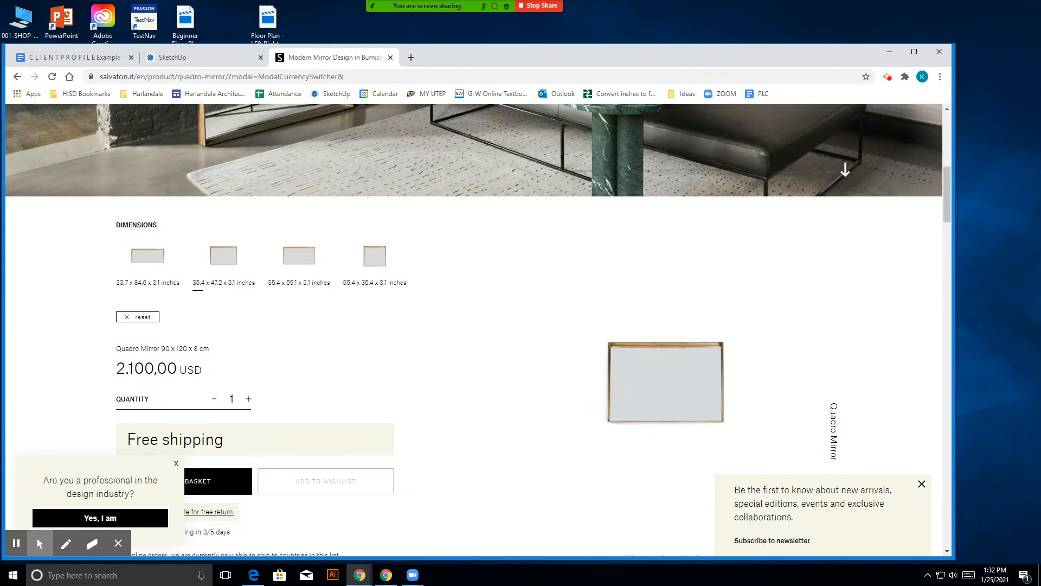
- Switch back to SketchUp and close the 3D Warehouse to return to the bedroom model
{"action": "left_click", "coordinate": [327, 13]}
{"action": "left_click", "coordinate": [186, 53]}
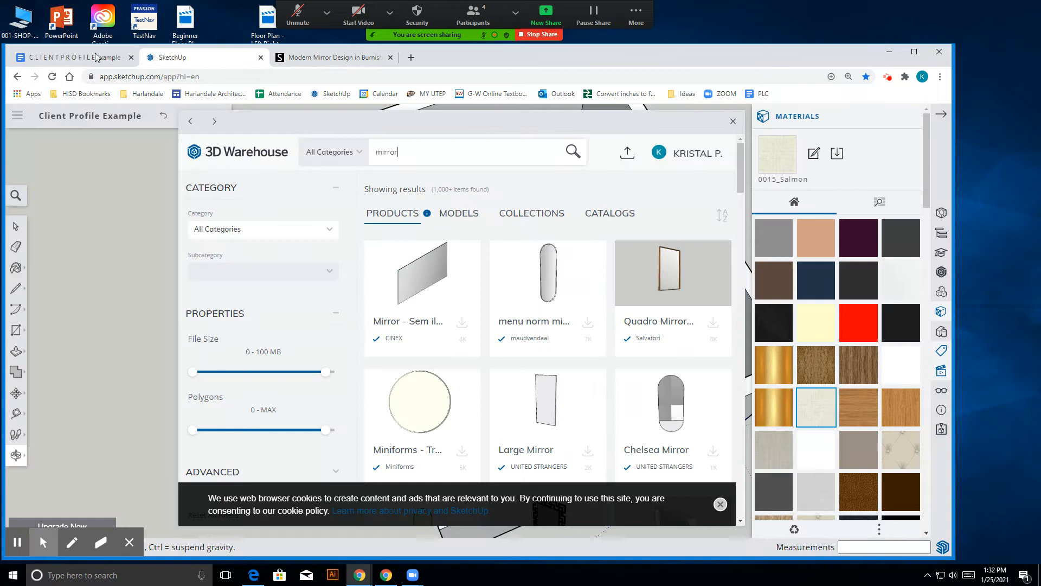
{"action": "left_click", "coordinate": [96, 57]}
{"action": "left_click", "coordinate": [207, 51]}
{"action": "left_click", "coordinate": [732, 121]}
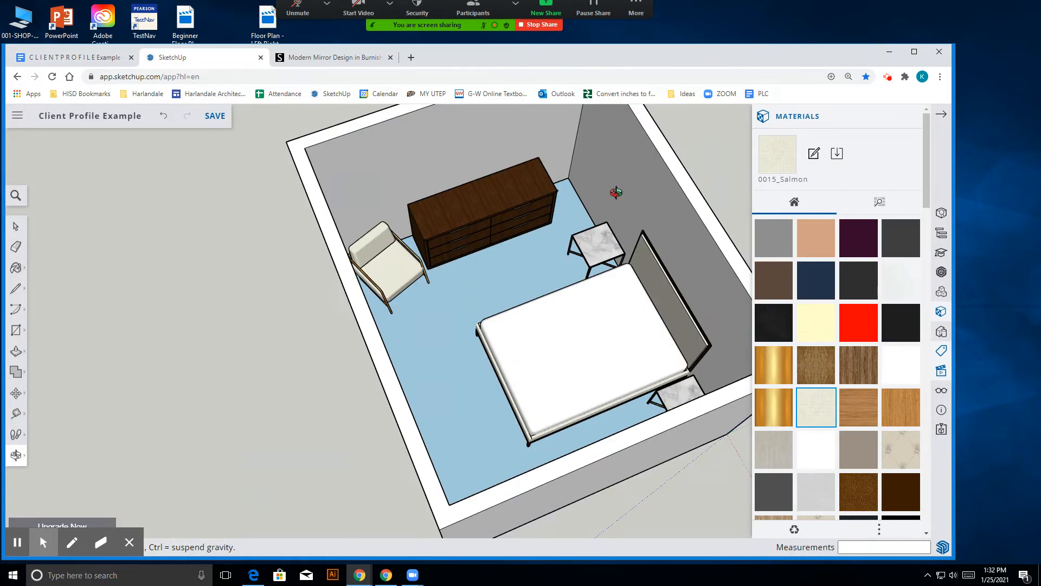
- Measure the available horizontal span on the wall above the dresser with the Tape Measure
{"action": "scroll", "coordinate": [477, 279], "scroll_direction": "up", "scroll_amount": 3}
{"action": "scroll", "coordinate": [303, 229], "scroll_direction": "up", "scroll_amount": 3}
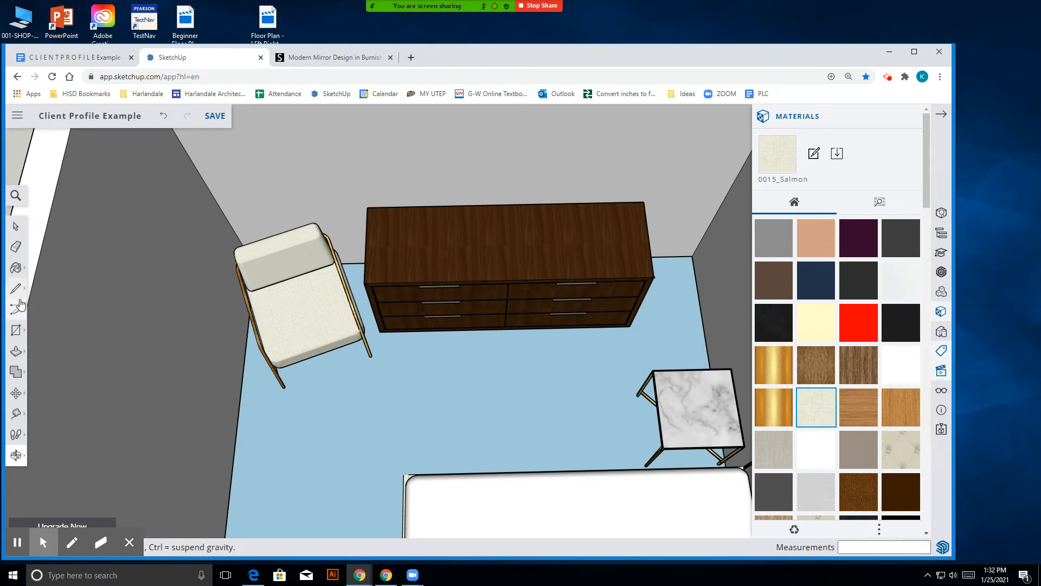
{"action": "left_click", "coordinate": [16, 415]}
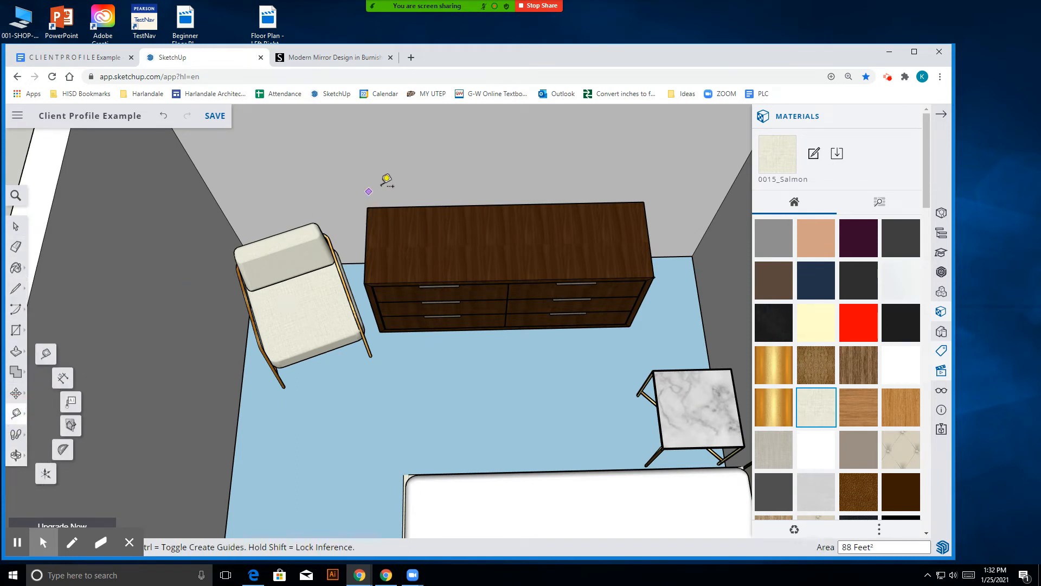
{"action": "left_click", "coordinate": [402, 187]}
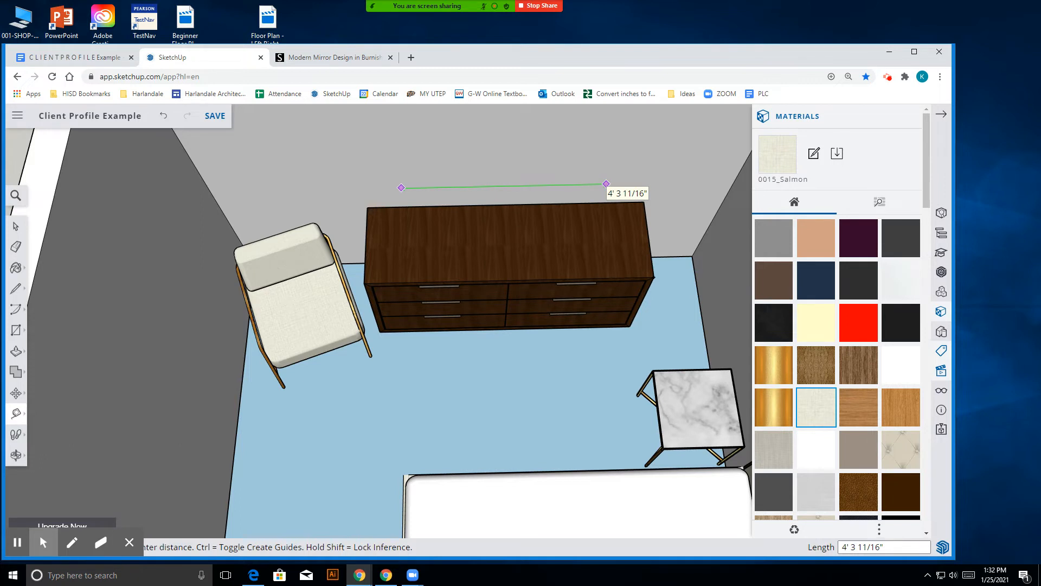
{"action": "scroll", "coordinate": [458, 279], "scroll_direction": "down", "scroll_amount": 2}
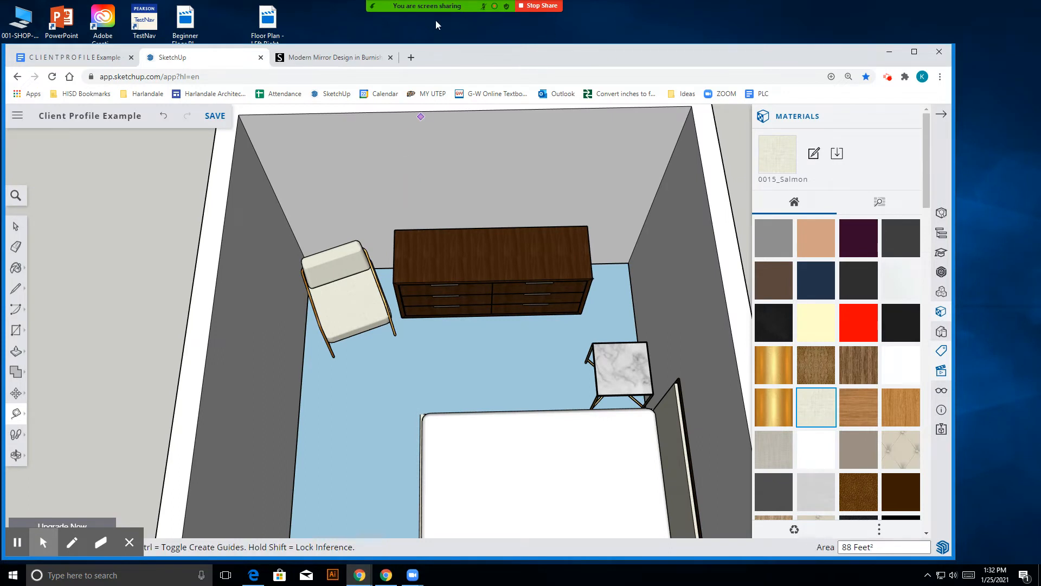
- Check the Quadro Mirror's 35.4 x 47.2 x 3.1 inches option on the Salvatori page and return to the SketchUp model
{"action": "left_click", "coordinate": [332, 57]}
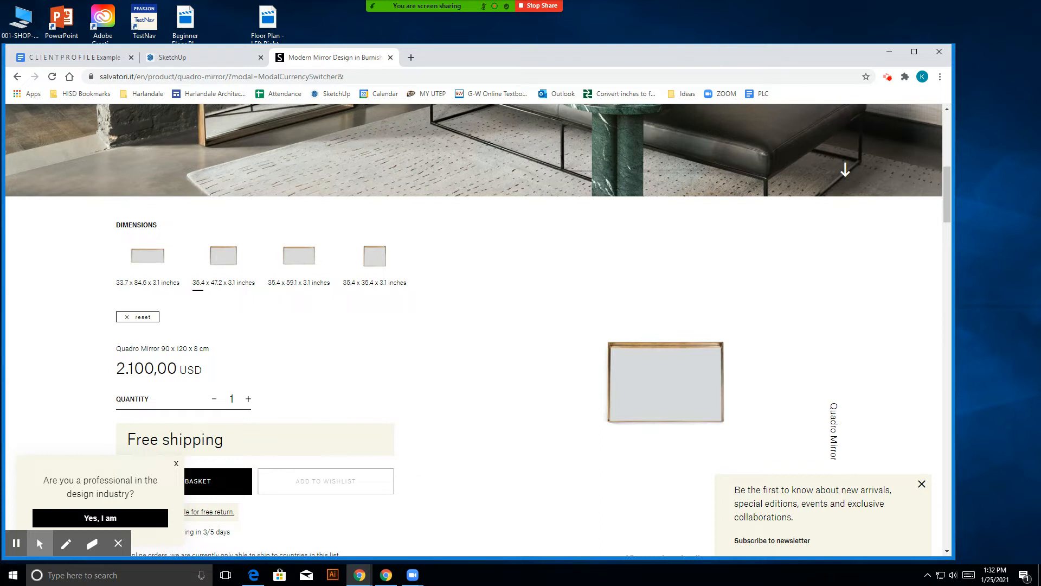
{"action": "left_click", "coordinate": [239, 278]}
{"action": "left_click", "coordinate": [222, 259]}
{"action": "left_click", "coordinate": [188, 60]}
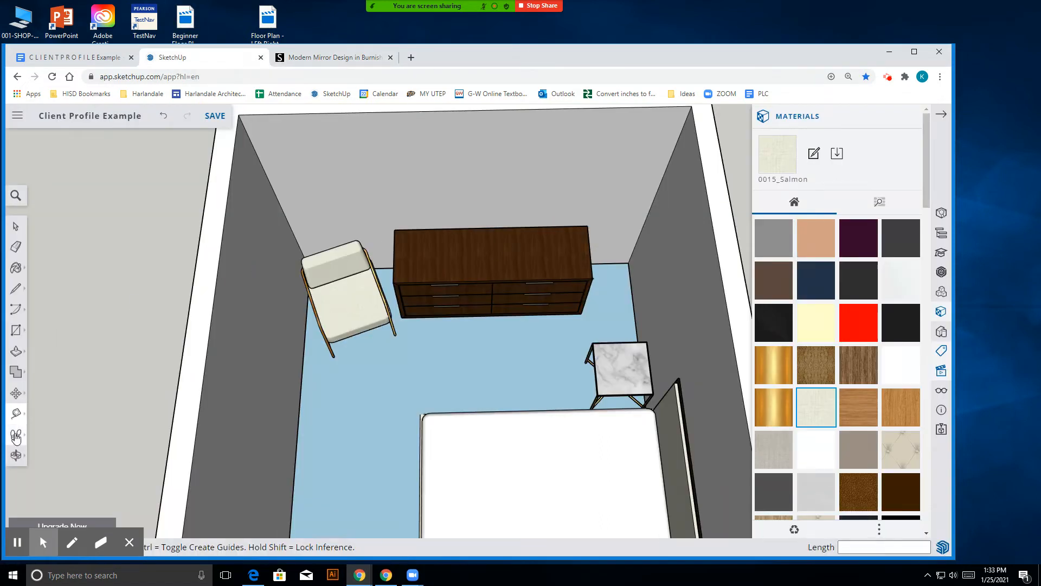
- Search the 3D Warehouse for "mirror"
{"action": "left_click", "coordinate": [942, 275]}
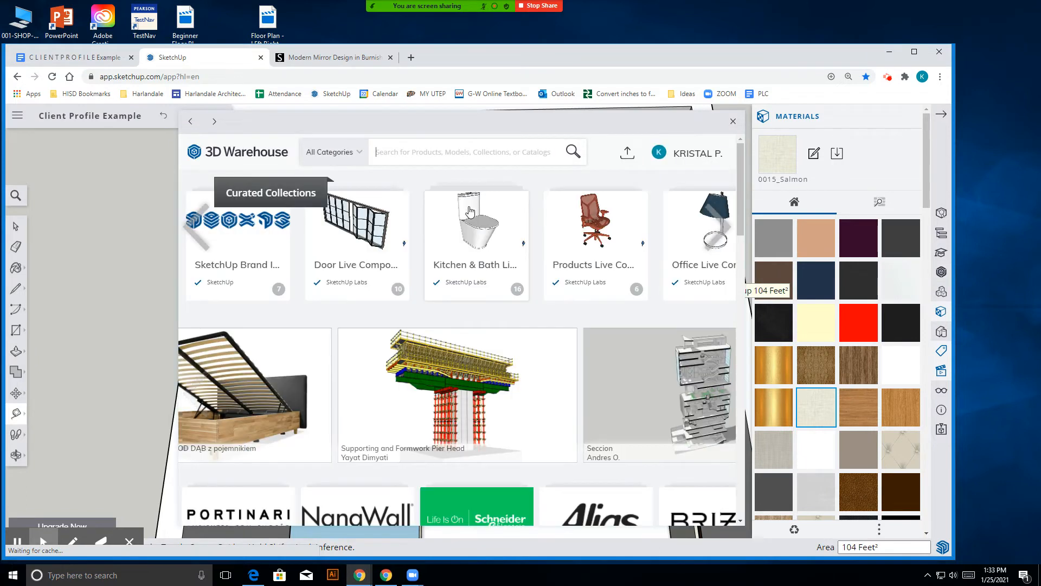
{"action": "type", "text": "mirroo"}
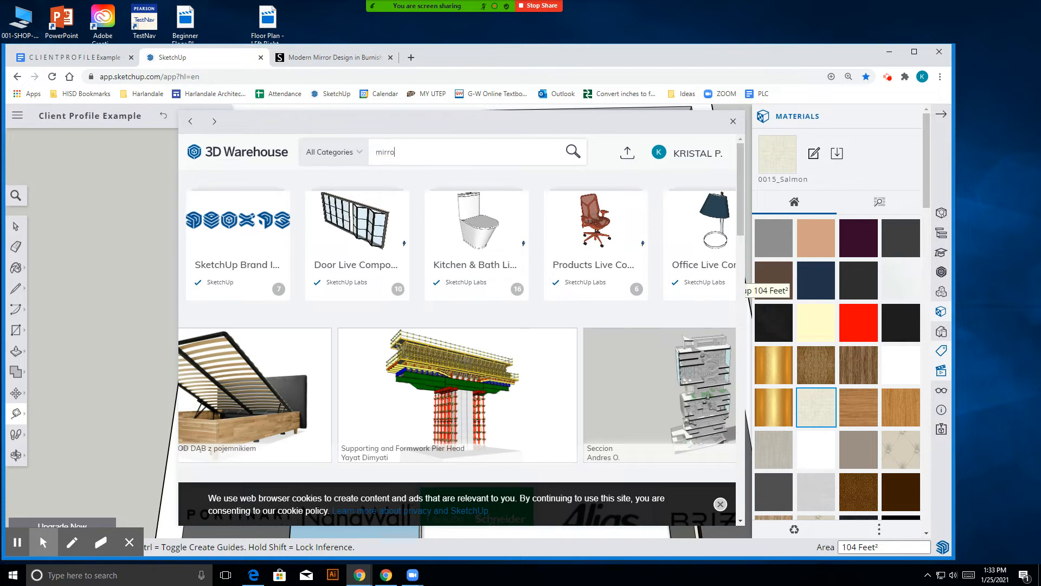
{"action": "key", "text": "BackSpace"}
{"action": "type", "text": "r"}
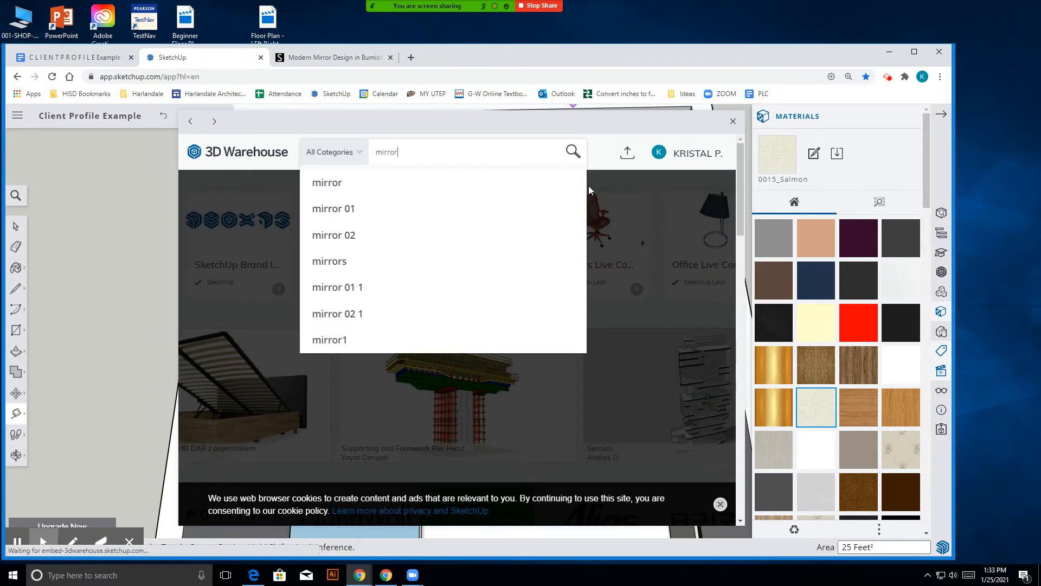
{"action": "key", "text": "Return"}
- Import Salvatori's Quadro Mirror as a large model and place it inside the bedroom beside the armchair
{"action": "left_click", "coordinate": [712, 323]}
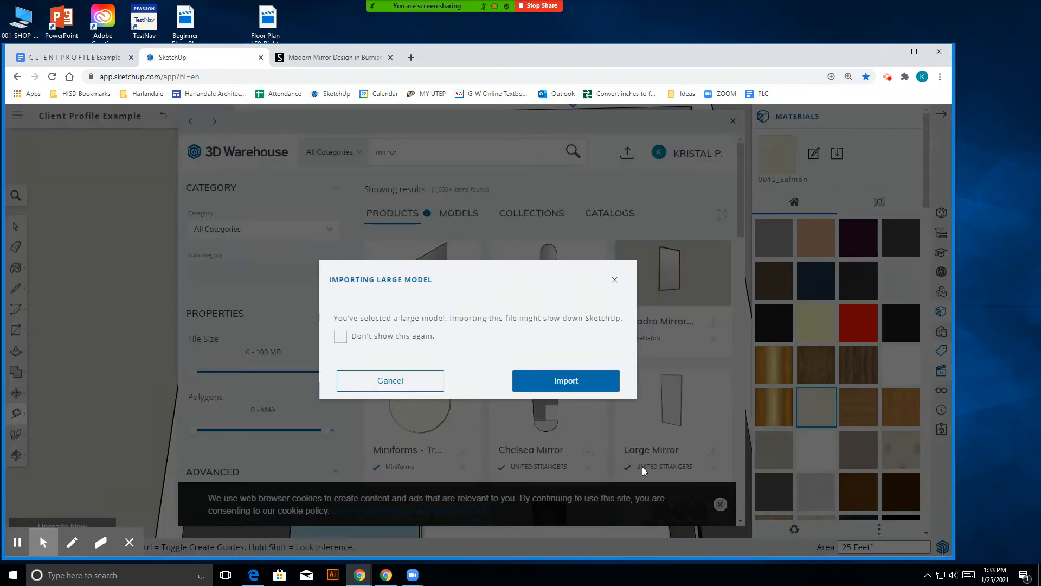
{"action": "left_click", "coordinate": [574, 383]}
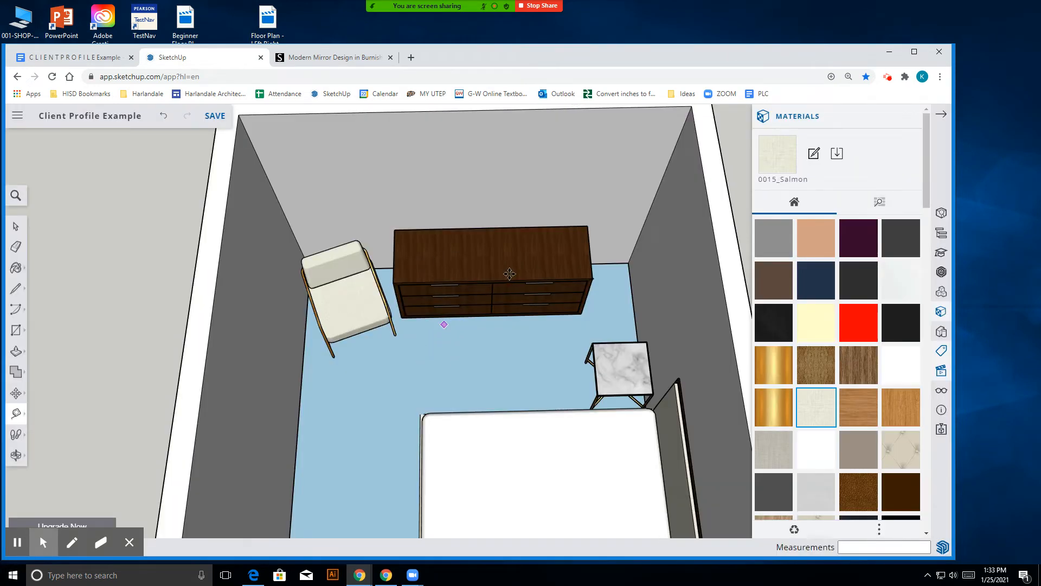
{"action": "scroll", "coordinate": [498, 272], "scroll_direction": "down", "scroll_amount": 5}
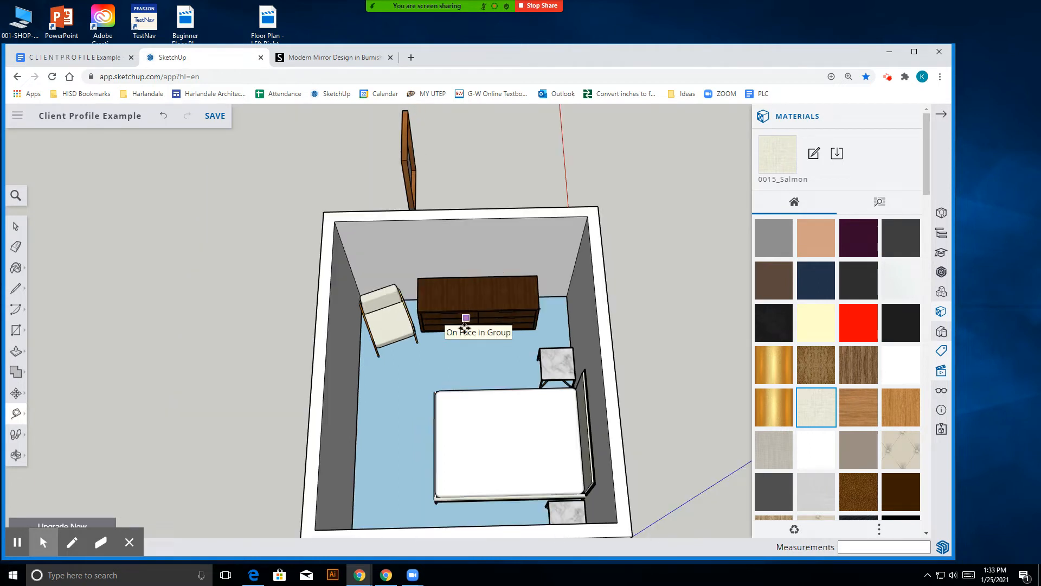
{"action": "left_click", "coordinate": [447, 516]}
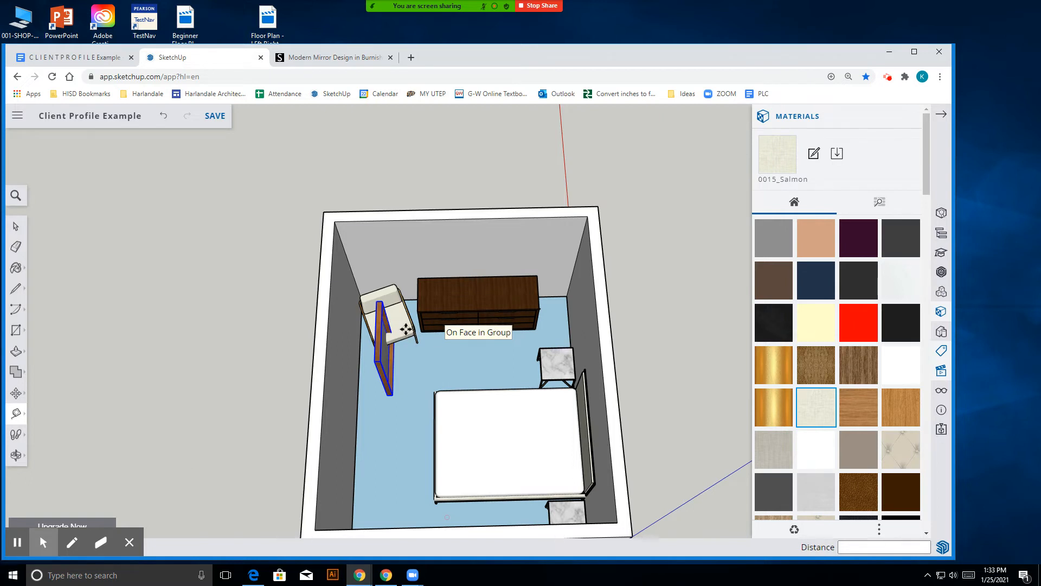
- Rotate the mirror 90 degrees on the floor plane so it runs parallel to the wall behind the dresser
{"action": "scroll", "coordinate": [434, 319], "scroll_direction": "up", "scroll_amount": 6}
{"action": "scroll", "coordinate": [465, 349], "scroll_direction": "down", "scroll_amount": 3}
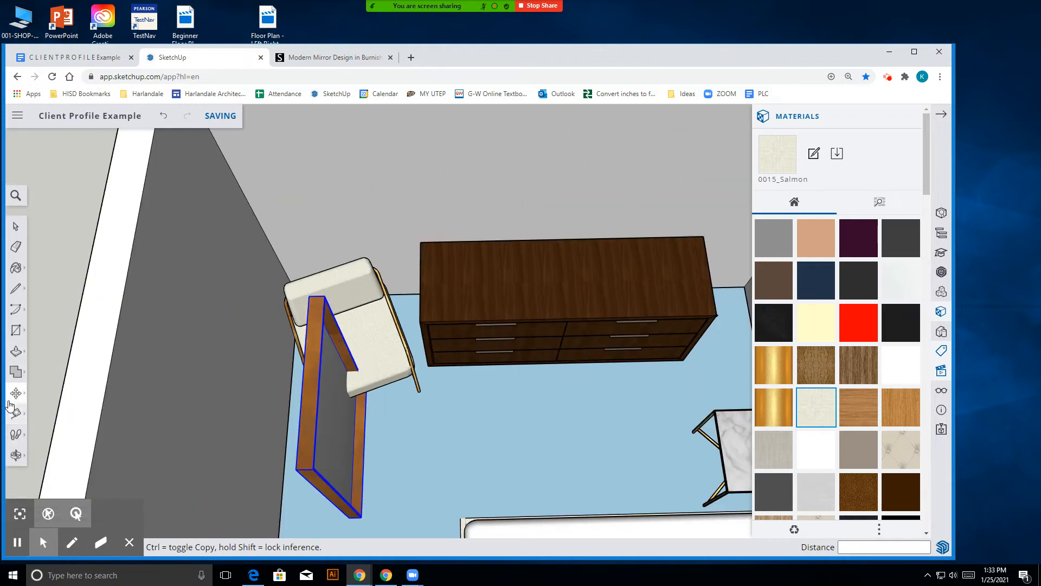
{"action": "mouse_move", "coordinate": [16, 393]}
{"action": "left_click", "coordinate": [53, 394]}
{"action": "left_click", "coordinate": [396, 452]}
{"action": "left_click", "coordinate": [397, 416]}
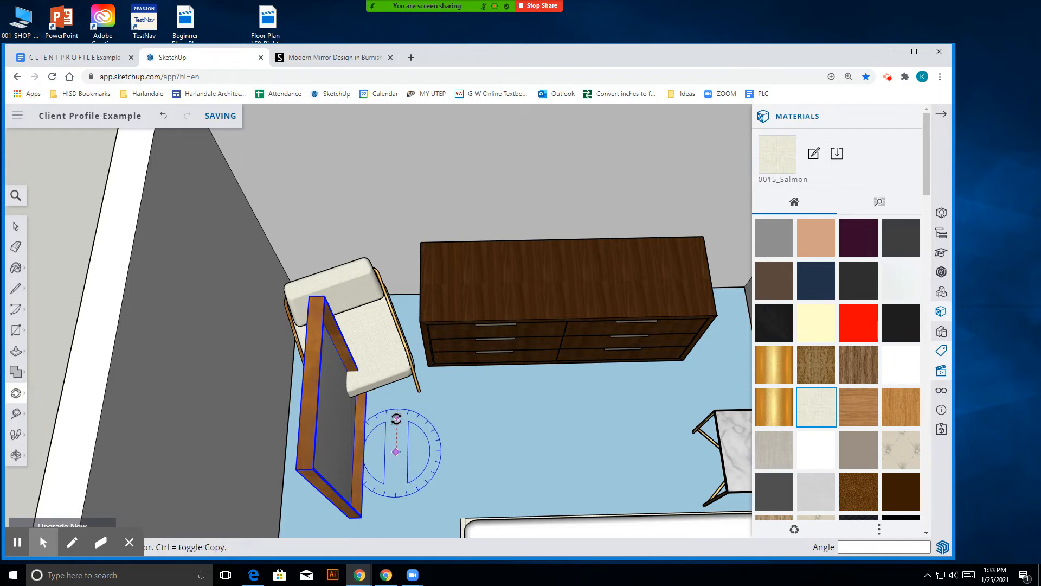
{"action": "left_click", "coordinate": [462, 453]}
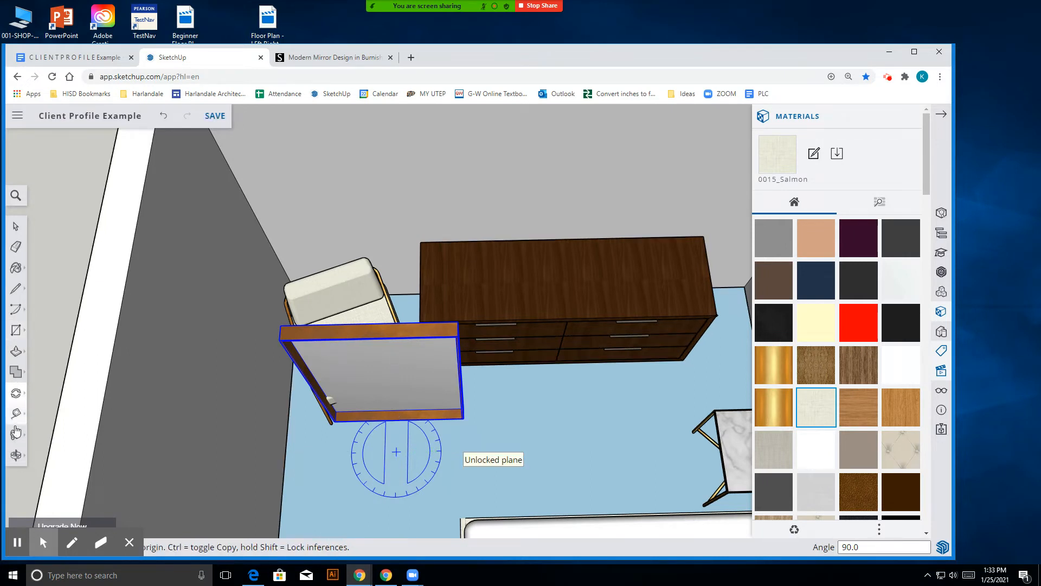
- Move the mirror from beside the armchair onto the wall above the dresser
{"action": "left_click", "coordinate": [45, 371]}
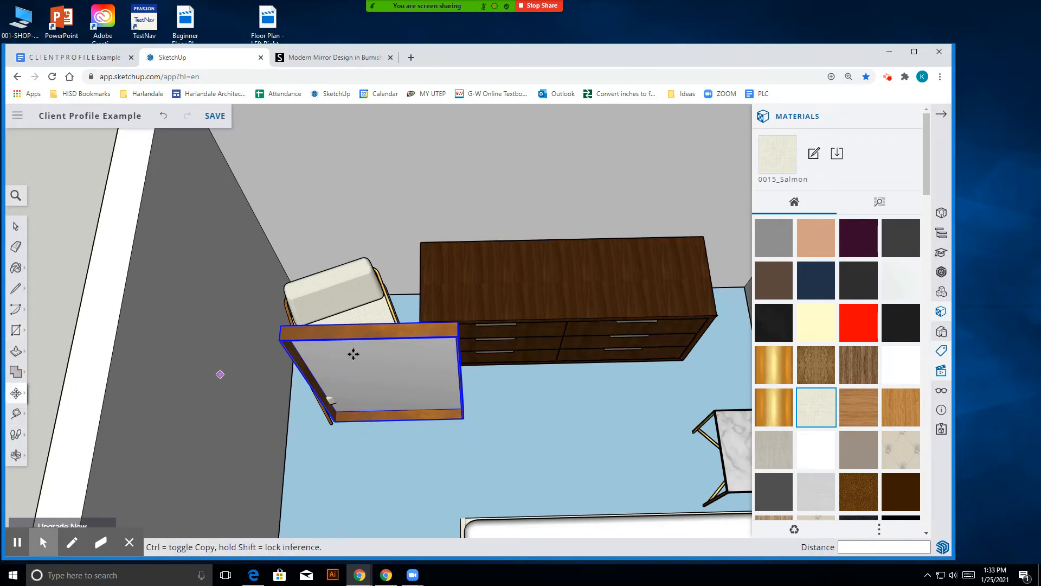
{"action": "left_click", "coordinate": [384, 324]}
{"action": "scroll", "coordinate": [421, 399], "scroll_direction": "down", "scroll_amount": 4}
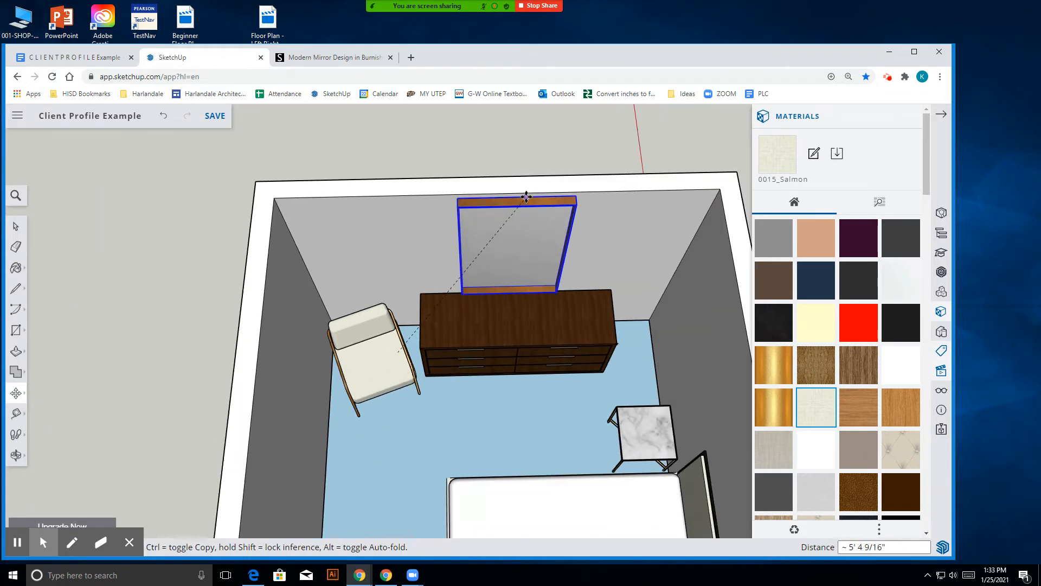
{"action": "left_click", "coordinate": [530, 195]}
{"action": "scroll", "coordinate": [559, 251], "scroll_direction": "up", "scroll_amount": 3}
{"action": "scroll", "coordinate": [560, 251], "scroll_direction": "up", "scroll_amount": 1}
- Rotate the mirror 90 degrees in the wall's plane so it hangs in landscape orientation
{"action": "left_click", "coordinate": [17, 455]}
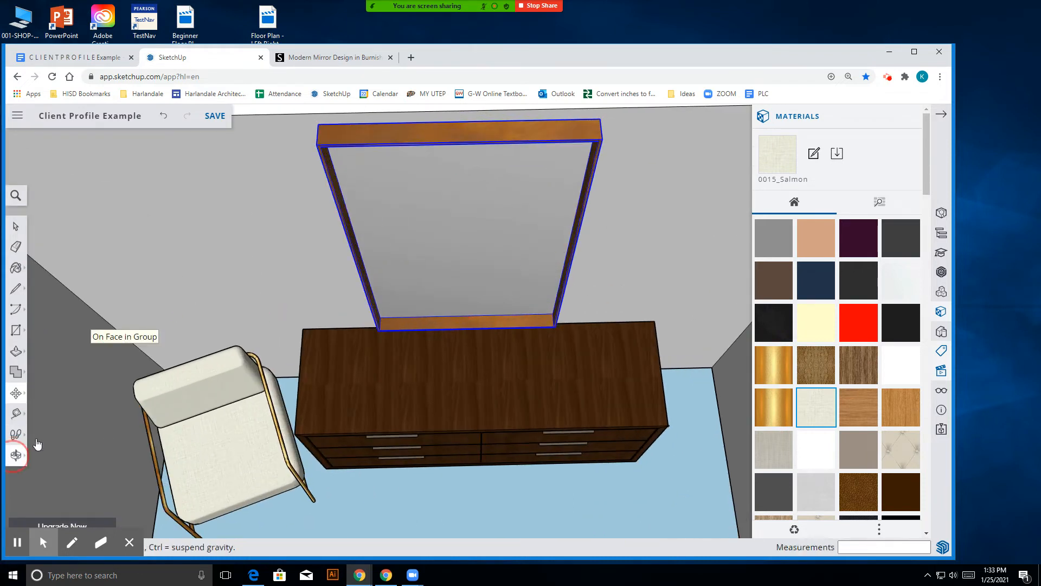
{"action": "left_click", "coordinate": [16, 393]}
{"action": "left_click", "coordinate": [54, 393]}
{"action": "left_click", "coordinate": [626, 231]}
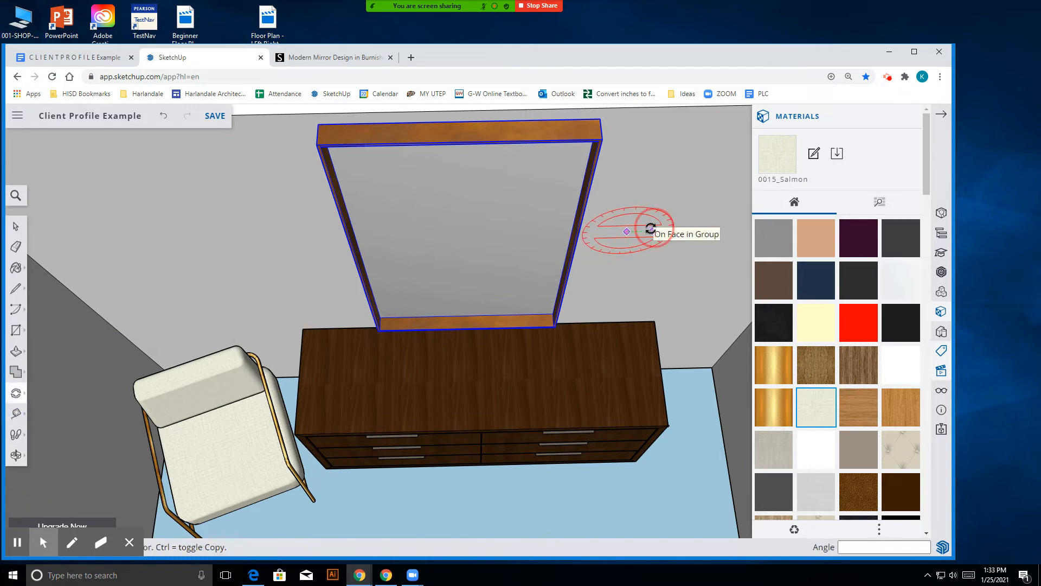
{"action": "left_click", "coordinate": [652, 231]}
{"action": "left_click", "coordinate": [610, 271]}
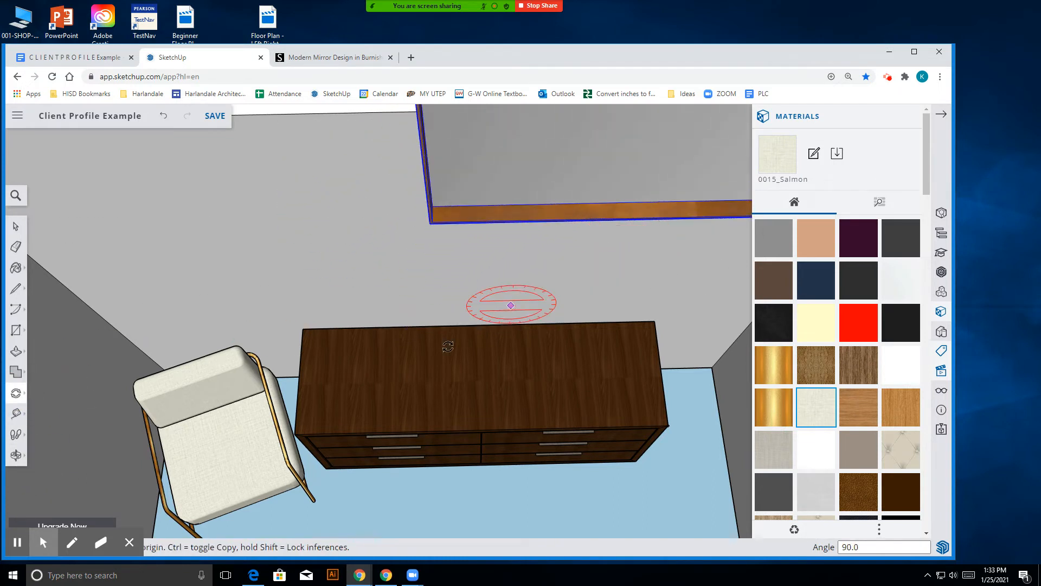
- Move the landscape mirror down the wall and centre it just above the dresser
{"action": "scroll", "coordinate": [457, 326], "scroll_direction": "down", "scroll_amount": 5}
{"action": "scroll", "coordinate": [428, 288], "scroll_direction": "up", "scroll_amount": 6}
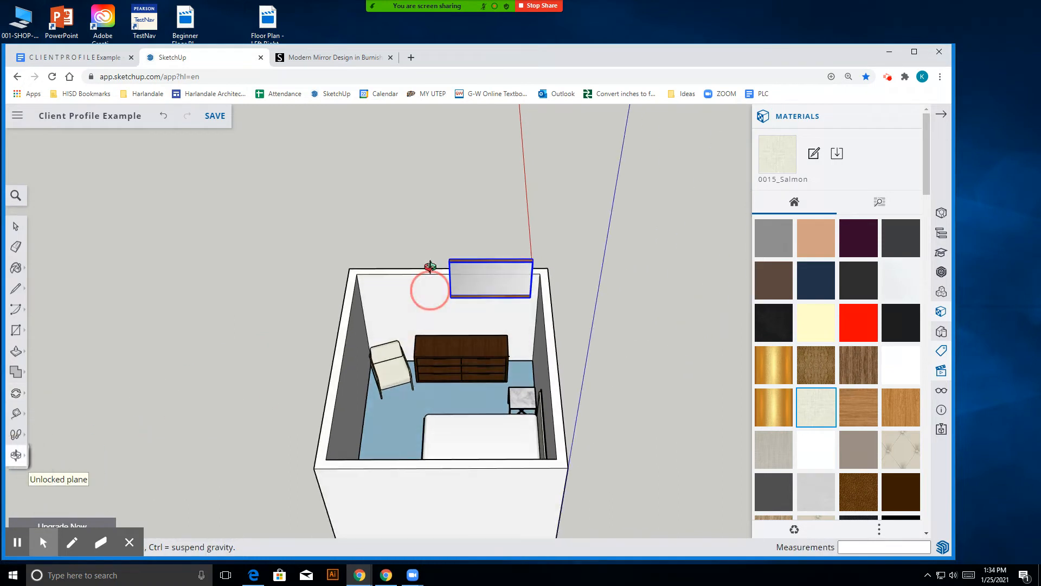
{"action": "left_click", "coordinate": [16, 392]}
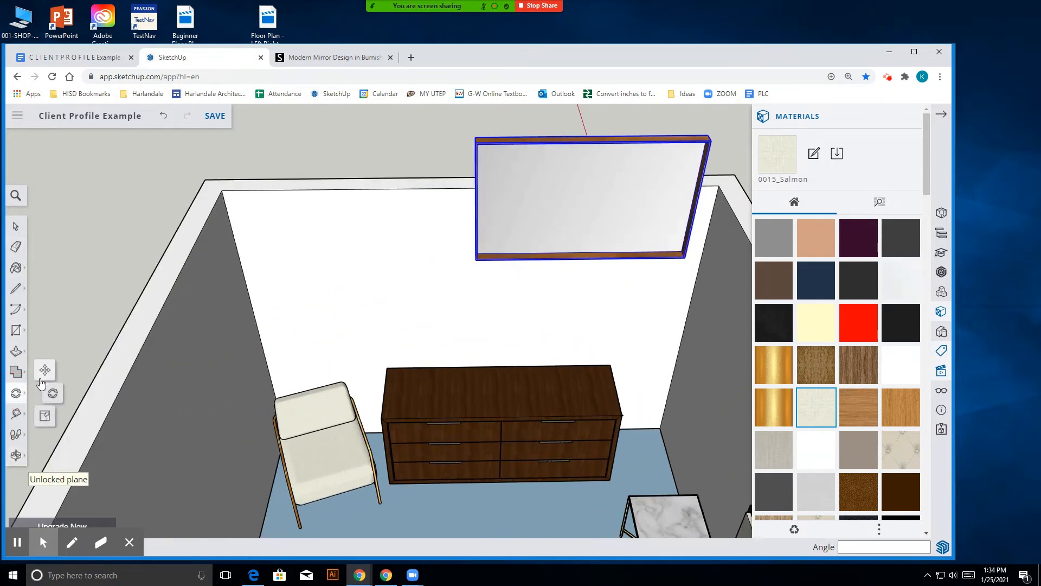
{"action": "left_click", "coordinate": [522, 239]}
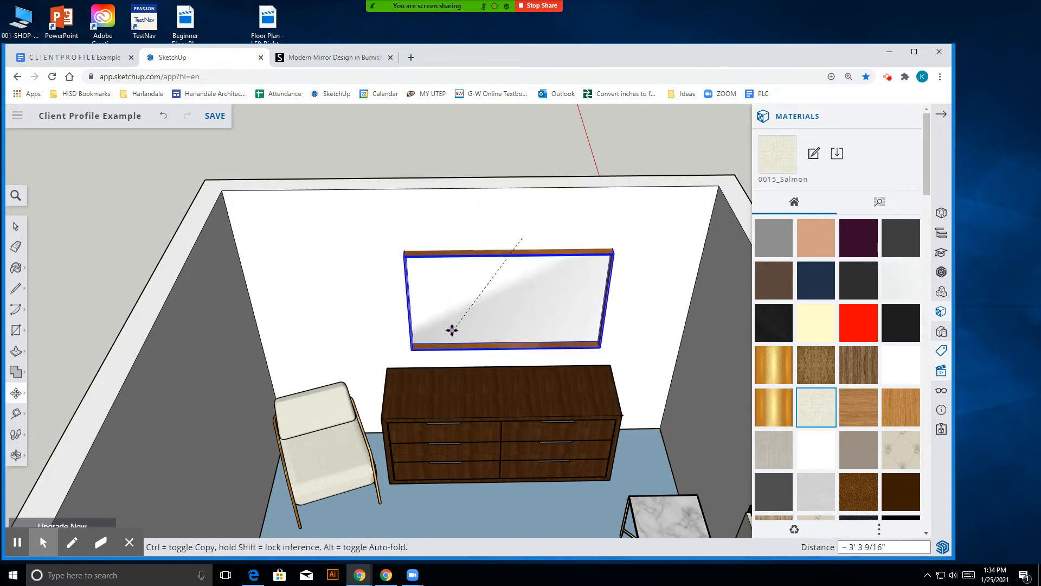
{"action": "left_click", "coordinate": [446, 331]}
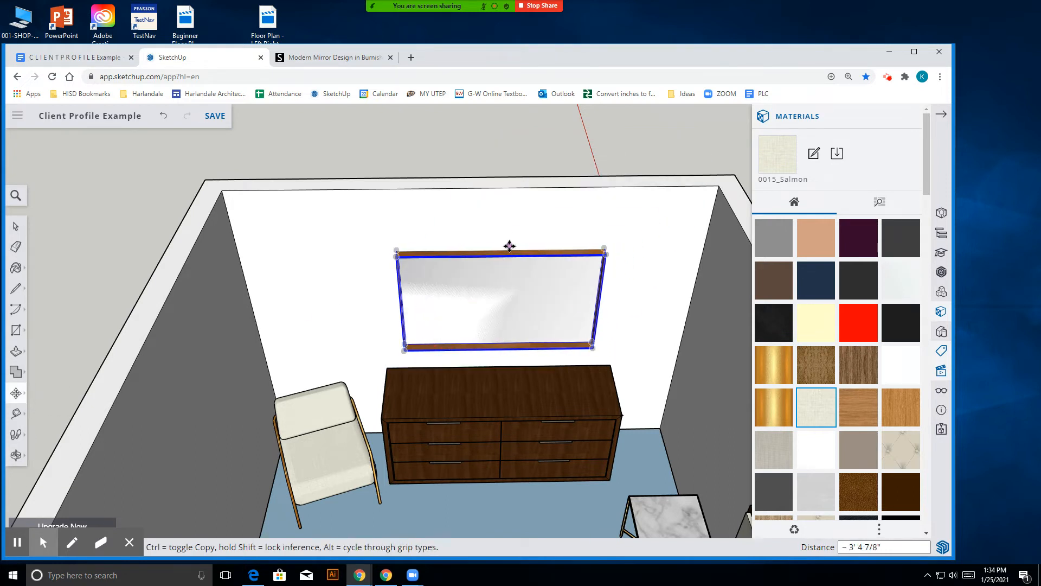
{"action": "scroll", "coordinate": [508, 248], "scroll_direction": "up", "scroll_amount": 4}
{"action": "left_click", "coordinate": [491, 242]}
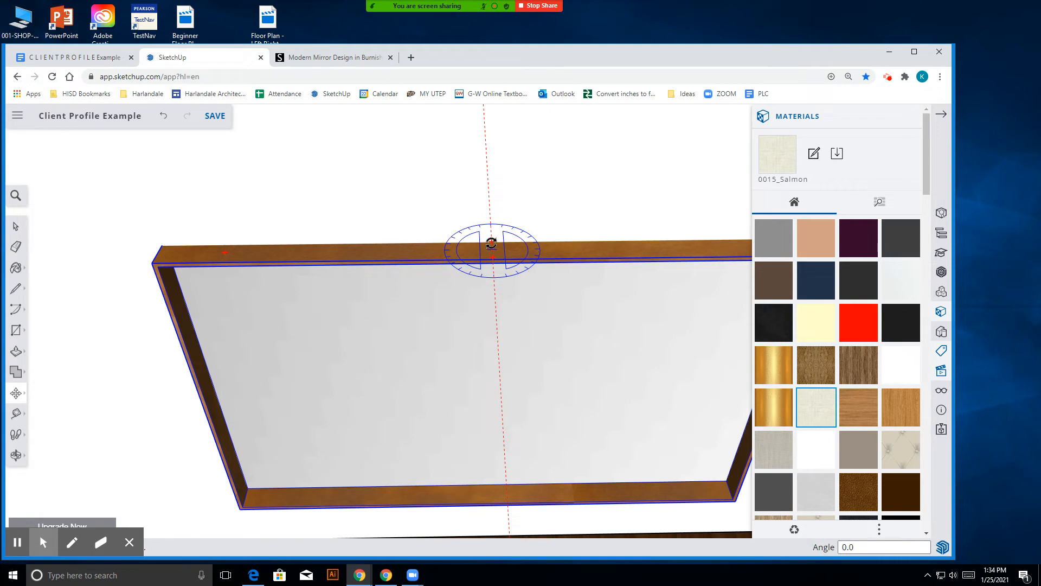
{"action": "key", "text": "Escape"}
{"action": "left_click", "coordinate": [496, 237]}
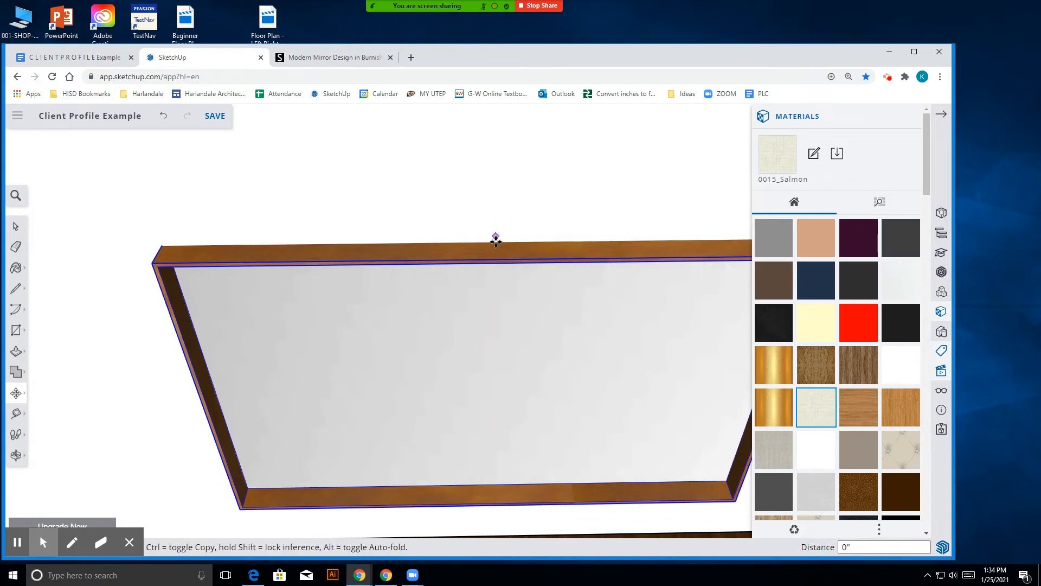
{"action": "left_click", "coordinate": [495, 240]}
{"action": "scroll", "coordinate": [484, 237], "scroll_direction": "down", "scroll_amount": 5}
{"action": "scroll", "coordinate": [369, 404], "scroll_direction": "up", "scroll_amount": 3}
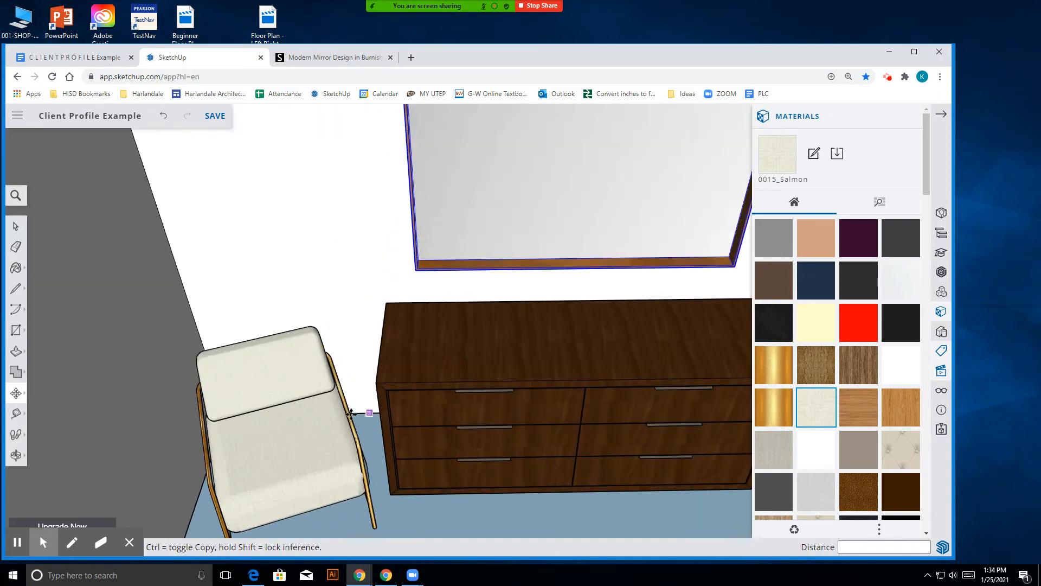
- Measure the mirror's width along its top edge and compare it with the sizes on the Salvatori page
{"action": "left_click", "coordinate": [16, 416]}
{"action": "scroll", "coordinate": [372, 412], "scroll_direction": "down", "scroll_amount": 3}
{"action": "left_click", "coordinate": [44, 351]}
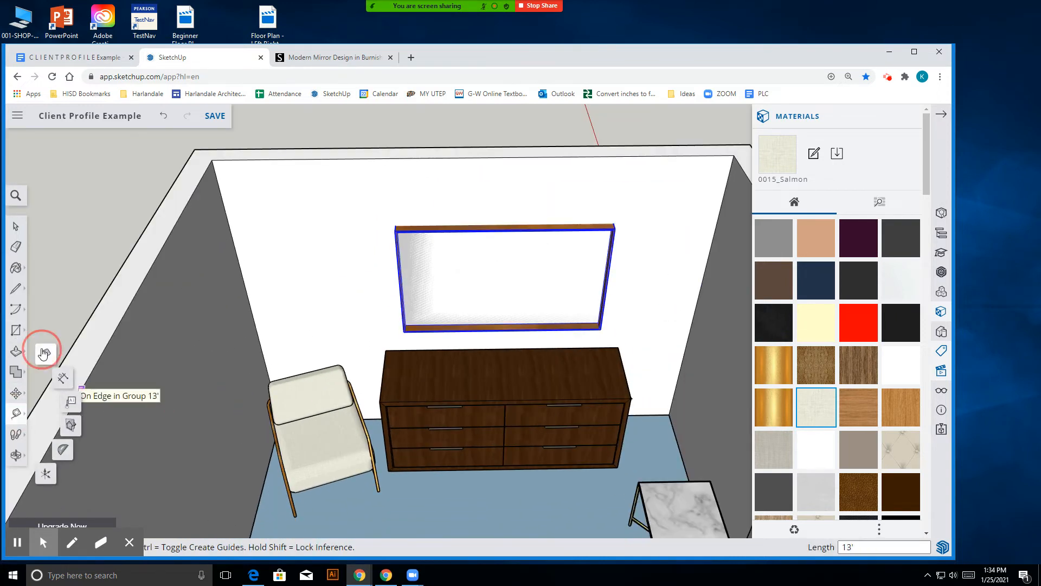
{"action": "scroll", "coordinate": [487, 225], "scroll_direction": "up", "scroll_amount": 3}
{"action": "scroll", "coordinate": [325, 228], "scroll_direction": "up", "scroll_amount": 1}
{"action": "left_click", "coordinate": [321, 235]}
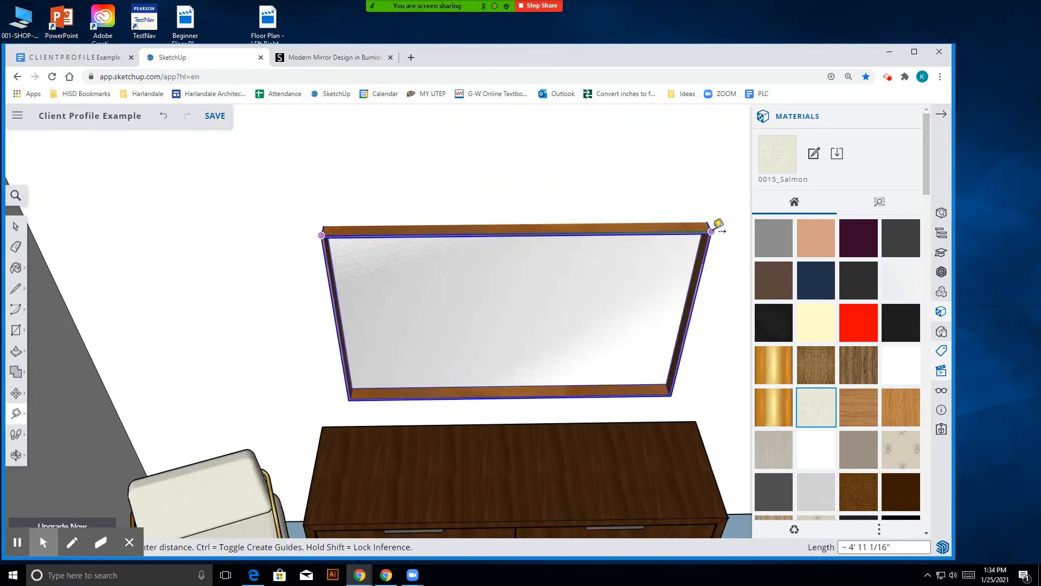
{"action": "left_click", "coordinate": [351, 58]}
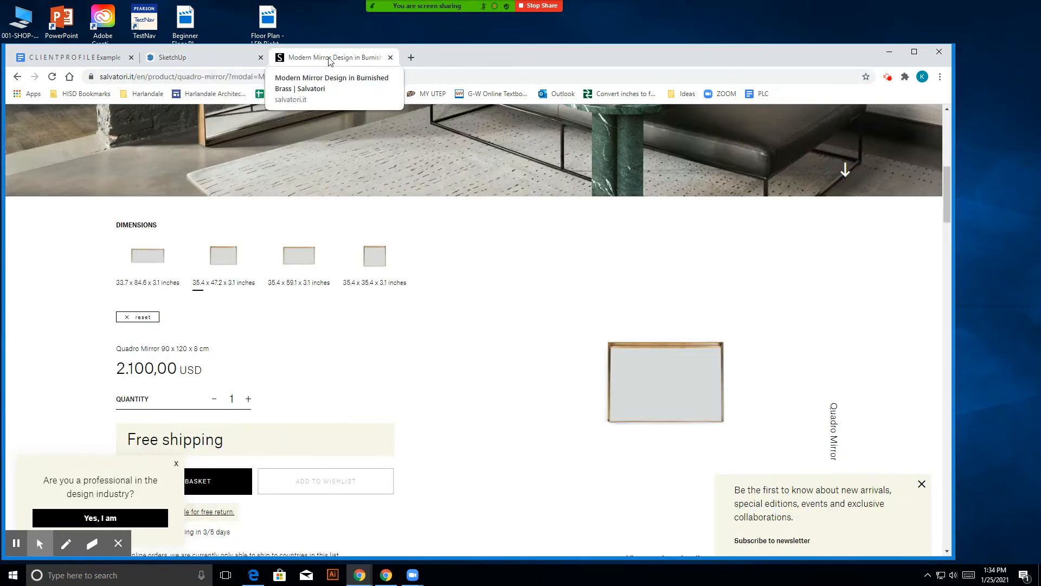
{"action": "left_click", "coordinate": [229, 63]}
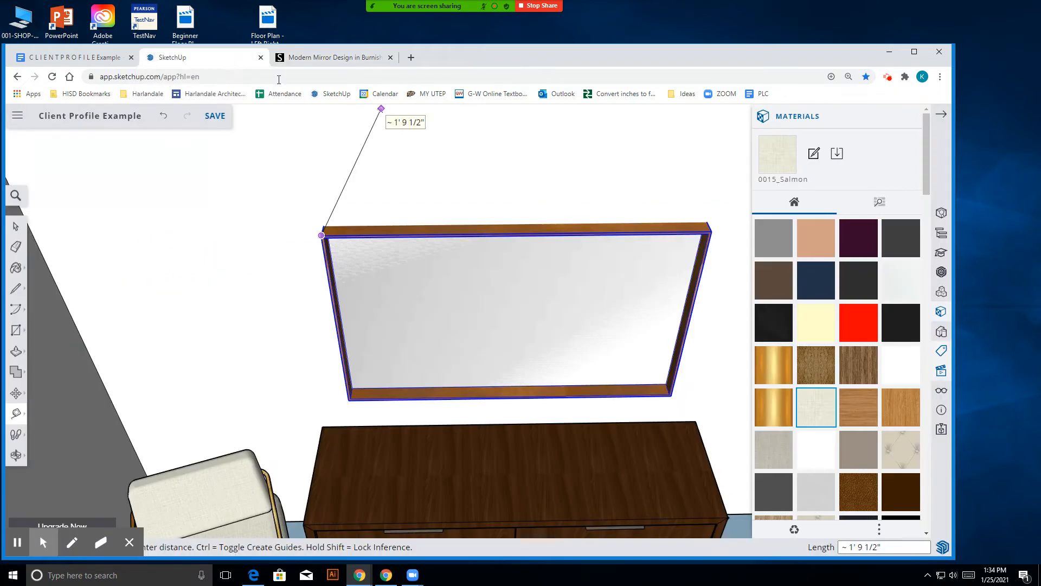
- Measure the mirror's height along its side edge and check it against the Salvatori dimensions
{"action": "left_click", "coordinate": [354, 389]}
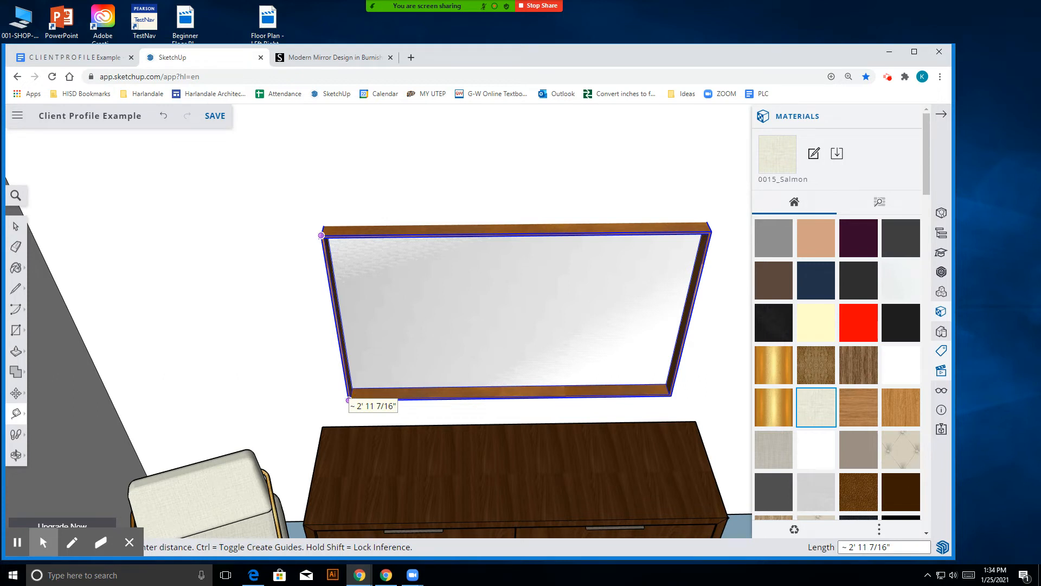
{"action": "left_click", "coordinate": [363, 58]}
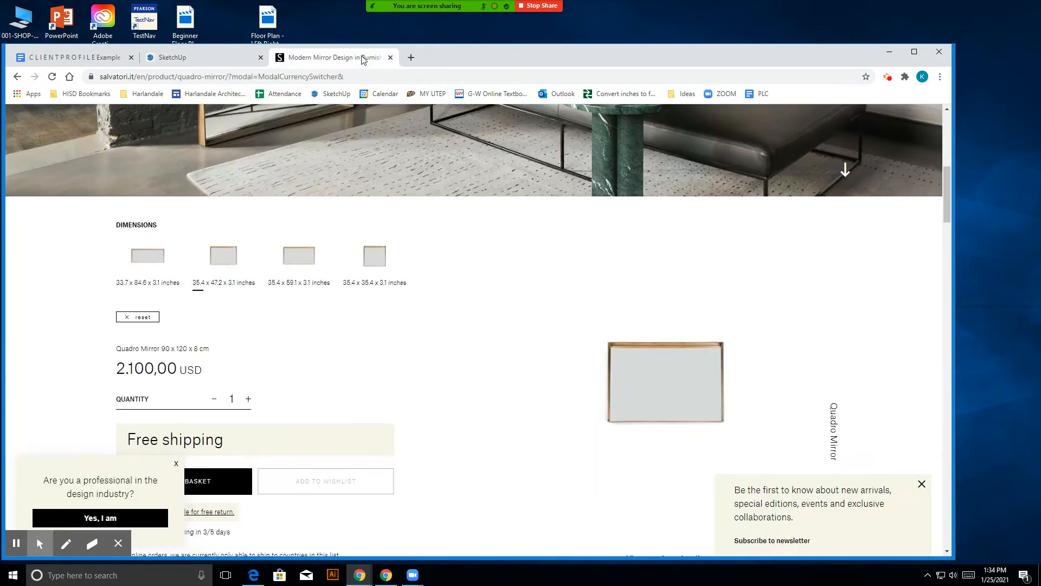
{"action": "left_click", "coordinate": [226, 64]}
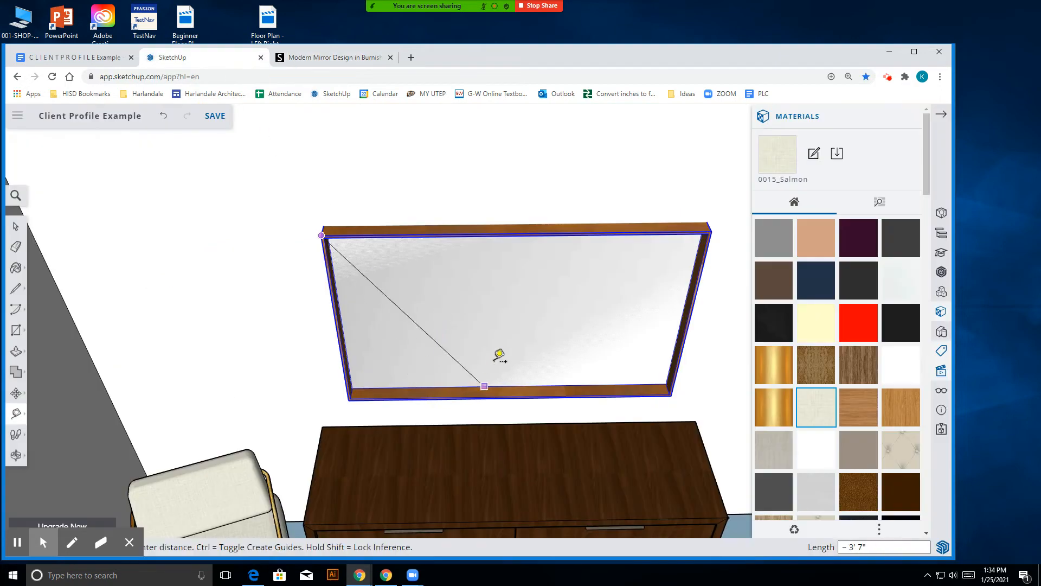
- Examine the landscape mirror's placement above the dresser within the whole room
{"action": "scroll", "coordinate": [497, 356], "scroll_direction": "down", "scroll_amount": 5}
{"action": "left_click", "coordinate": [15, 227]}
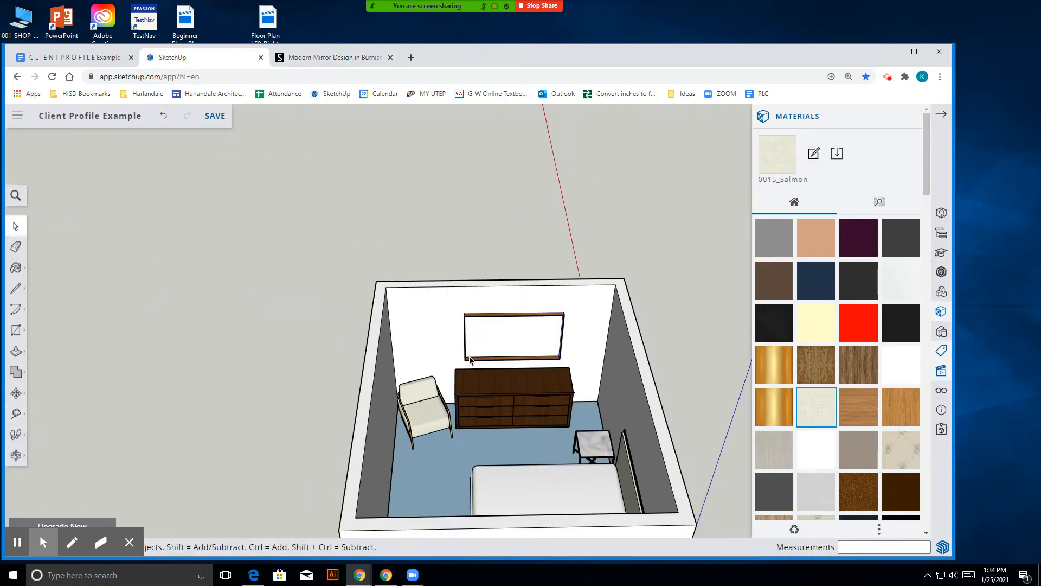
{"action": "scroll", "coordinate": [564, 398], "scroll_direction": "up", "scroll_amount": 5}
{"action": "left_click", "coordinate": [20, 454]}
{"action": "left_click_drag", "start_coordinate": [465, 459], "coordinate": [520, 411]}
{"action": "scroll", "coordinate": [457, 363], "scroll_direction": "down", "scroll_amount": 5}
{"action": "left_click_drag", "start_coordinate": [564, 355], "coordinate": [488, 331]}
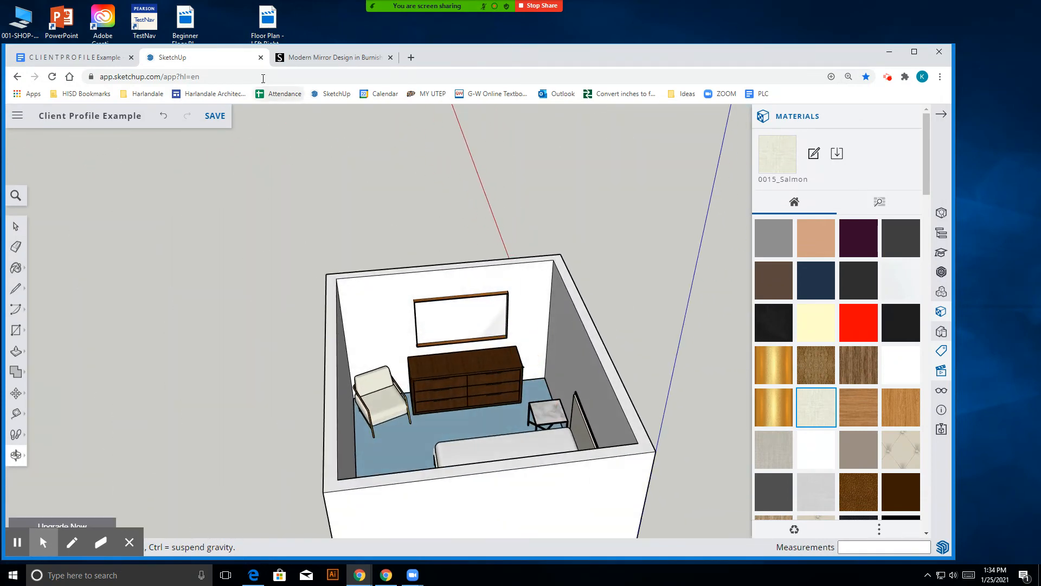
- Check the client profile for the items still to pick out, and return to the SketchUp model
{"action": "left_click", "coordinate": [349, 62]}
{"action": "left_click", "coordinate": [173, 57]}
{"action": "left_click", "coordinate": [76, 57]}
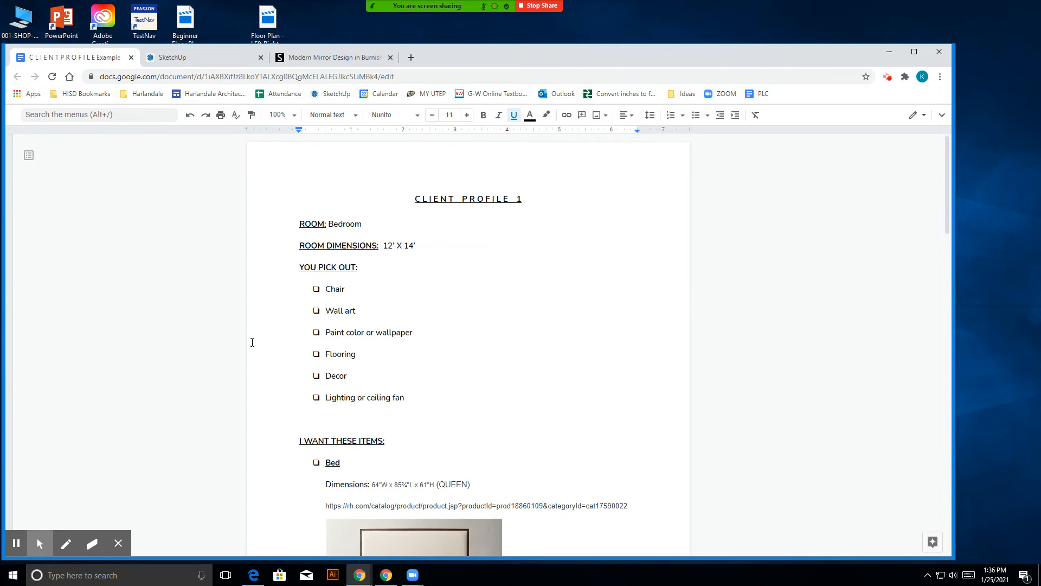
{"action": "left_click", "coordinate": [323, 57]}
{"action": "left_click", "coordinate": [202, 57]}
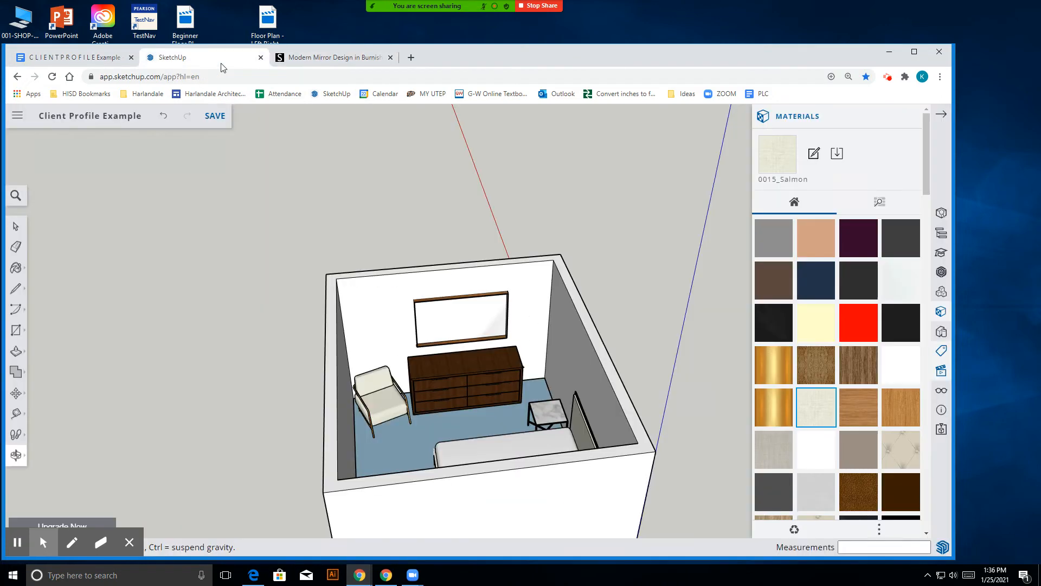
- Examine the furnished bedroom from several angles, including the mirror wall, the dresser and the bed
{"action": "scroll", "coordinate": [557, 336], "scroll_direction": "down", "scroll_amount": 4}
{"action": "left_click_drag", "start_coordinate": [500, 306], "coordinate": [585, 475]}
{"action": "scroll", "coordinate": [553, 376], "scroll_direction": "up", "scroll_amount": 6}
{"action": "left_click_drag", "start_coordinate": [464, 358], "coordinate": [623, 279]}
{"action": "scroll", "coordinate": [457, 348], "scroll_direction": "down", "scroll_amount": 5}
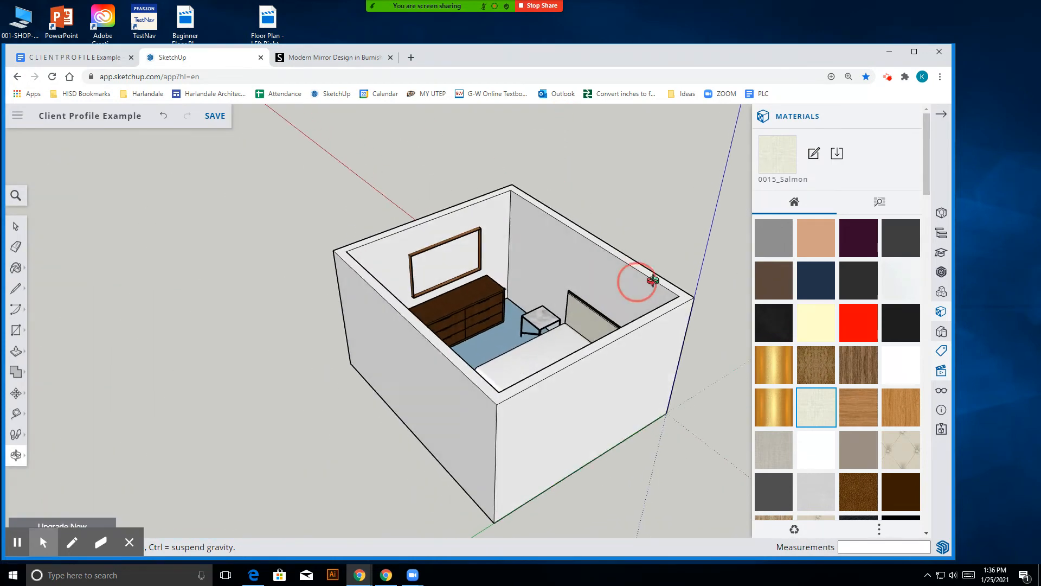
{"action": "scroll", "coordinate": [525, 279], "scroll_direction": "up", "scroll_amount": 5}
{"action": "scroll", "coordinate": [525, 279], "scroll_direction": "down", "scroll_amount": 3}
{"action": "scroll", "coordinate": [401, 244], "scroll_direction": "down", "scroll_amount": 5}
{"action": "mouse_move", "coordinate": [495, 261]}
{"action": "left_mouse_down"}
{"action": "mouse_move", "coordinate": [172, 250]}
{"action": "mouse_move", "coordinate": [478, 264]}
{"action": "left_mouse_up"}
{"action": "scroll", "coordinate": [483, 266], "scroll_direction": "down", "scroll_amount": 5}
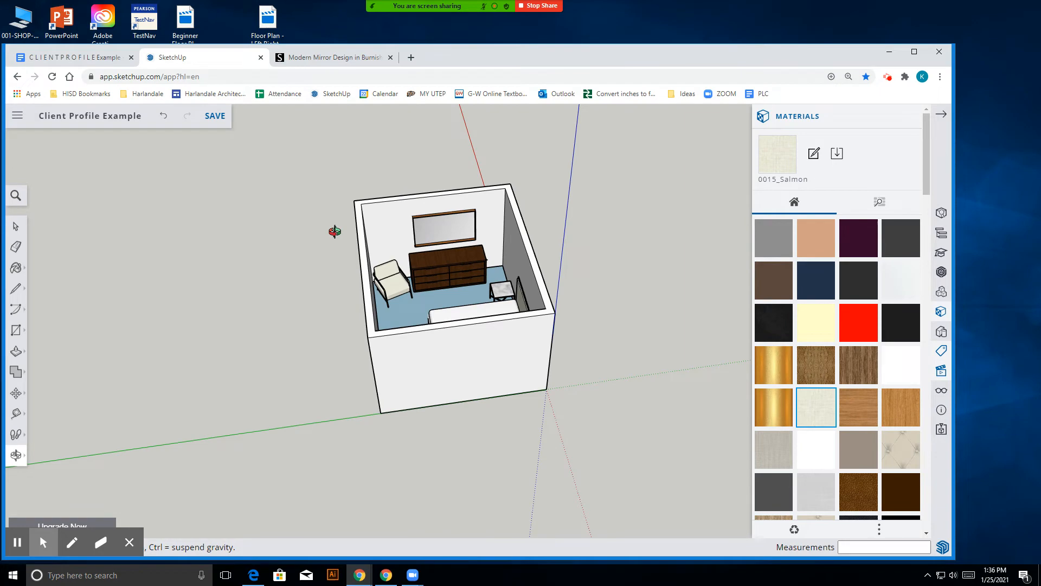
{"action": "scroll", "coordinate": [472, 219], "scroll_direction": "up", "scroll_amount": 5}
{"action": "left_click_drag", "start_coordinate": [472, 262], "coordinate": [577, 289]}
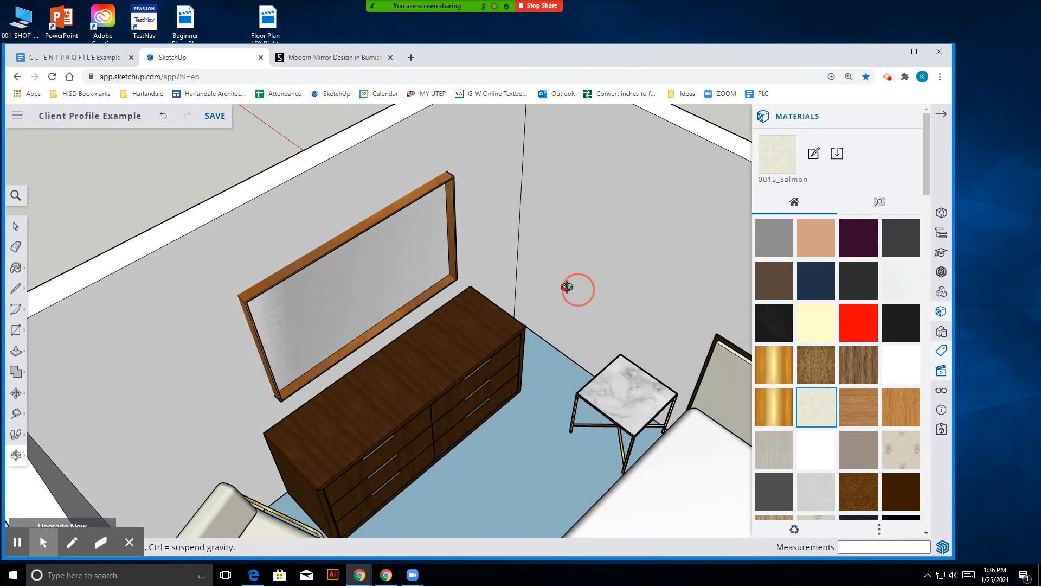
{"action": "scroll", "coordinate": [310, 269], "scroll_direction": "down", "scroll_amount": 3}
{"action": "scroll", "coordinate": [310, 266], "scroll_direction": "down", "scroll_amount": 3}
{"action": "left_click_drag", "start_coordinate": [425, 298], "coordinate": [488, 313]}
- Open the walls group for editing and select the inner wall face behind the bed
{"action": "left_click", "coordinate": [14, 227]}
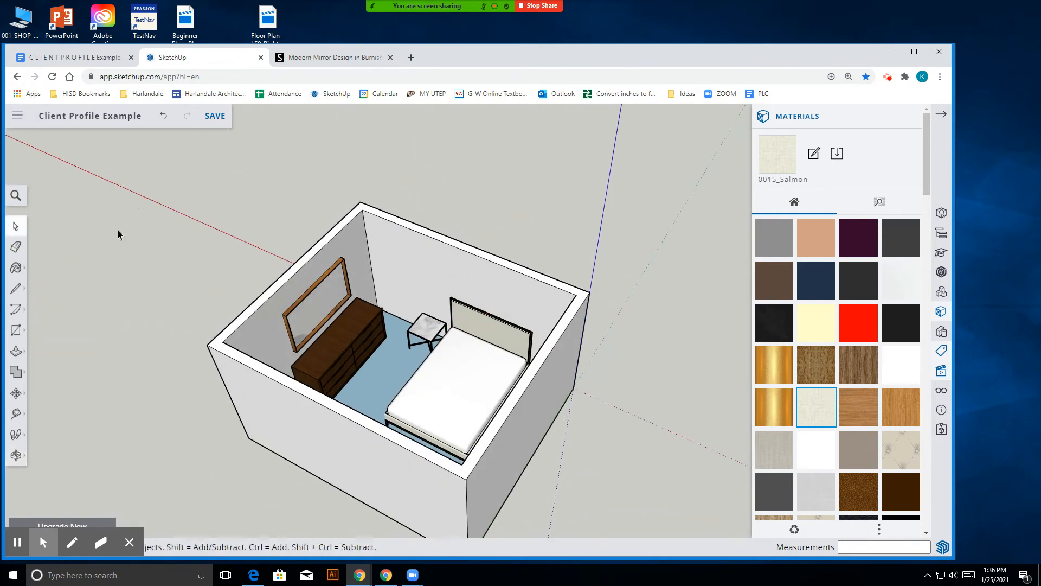
{"action": "double_click", "coordinate": [428, 280]}
{"action": "left_click", "coordinate": [388, 252]}
{"action": "scroll", "coordinate": [416, 275], "scroll_direction": "up", "scroll_amount": 3}
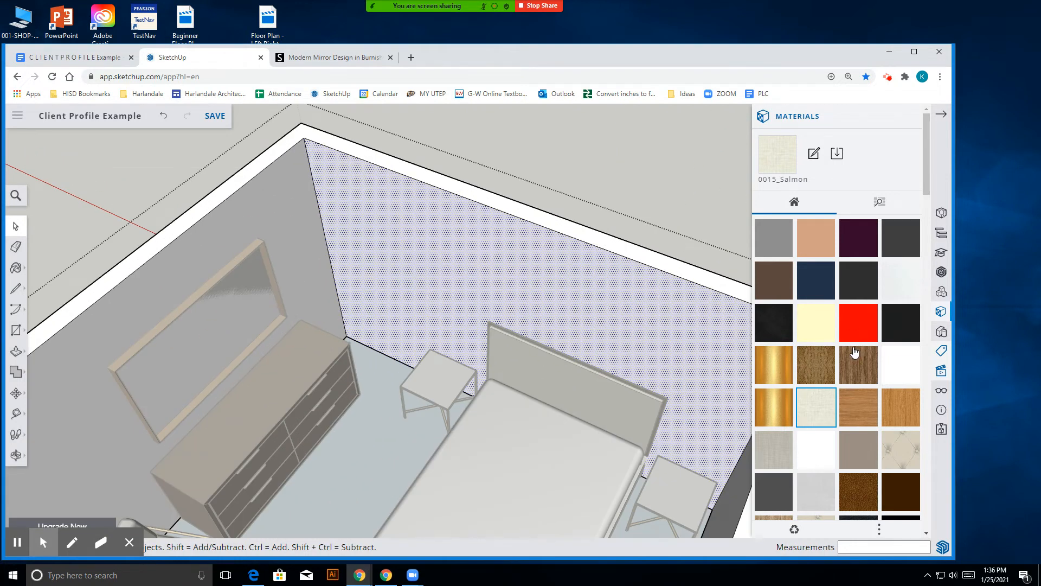
- Choose the light grey Color M01 from the Colors material collection as the wall paint
{"action": "scroll", "coordinate": [855, 352], "scroll_direction": "down", "scroll_amount": 11}
{"action": "scroll", "coordinate": [855, 352], "scroll_direction": "up", "scroll_amount": 11}
{"action": "left_click", "coordinate": [879, 201]}
{"action": "scroll", "coordinate": [834, 332], "scroll_direction": "down", "scroll_amount": 1}
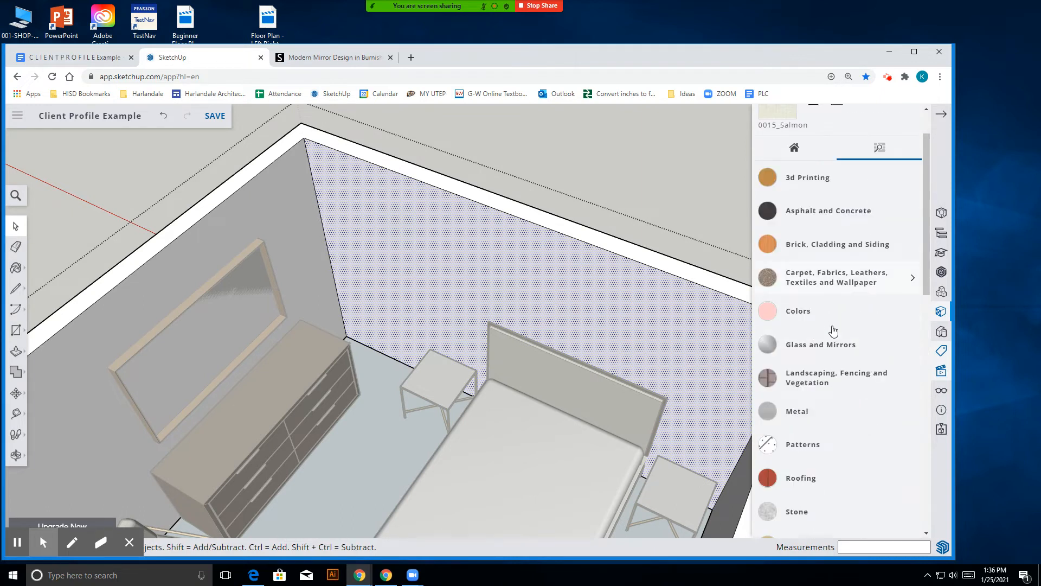
{"action": "left_click", "coordinate": [827, 313]}
{"action": "scroll", "coordinate": [821, 304], "scroll_direction": "down", "scroll_amount": 10}
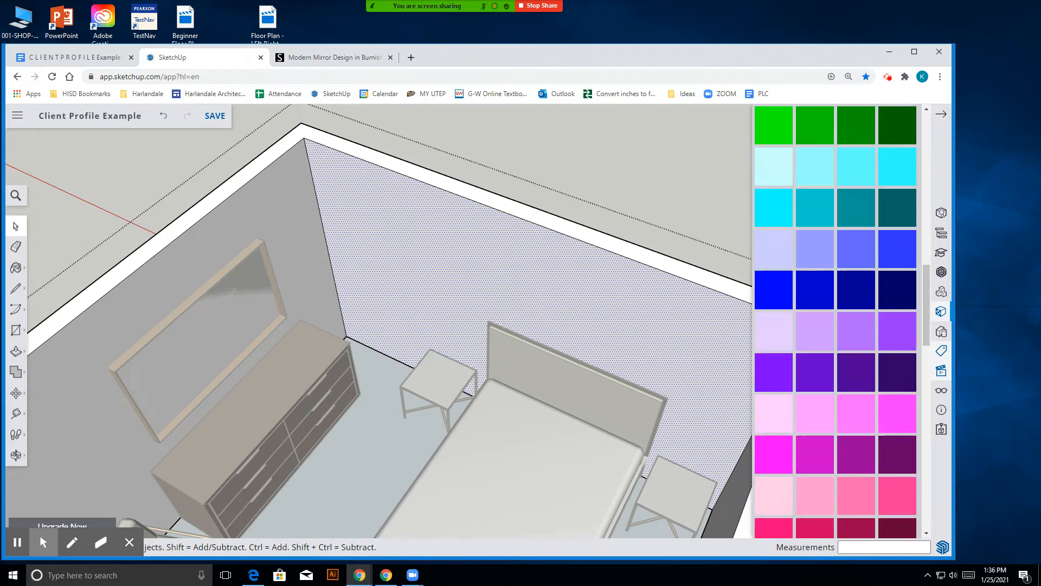
{"action": "scroll", "coordinate": [821, 298], "scroll_direction": "down", "scroll_amount": 8}
{"action": "scroll", "coordinate": [814, 381], "scroll_direction": "up", "scroll_amount": 6}
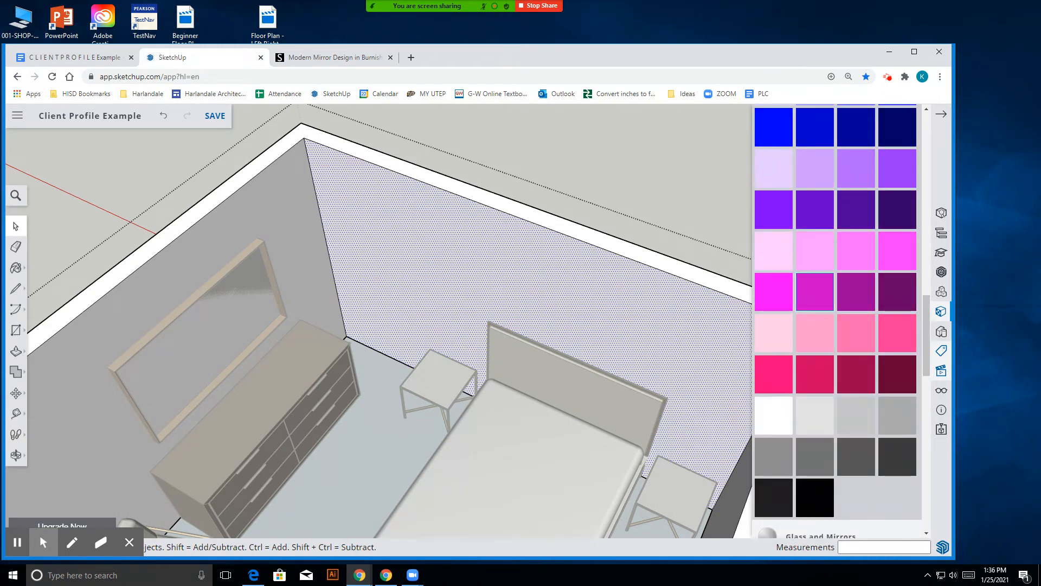
{"action": "scroll", "coordinate": [815, 381], "scroll_direction": "down", "scroll_amount": 1}
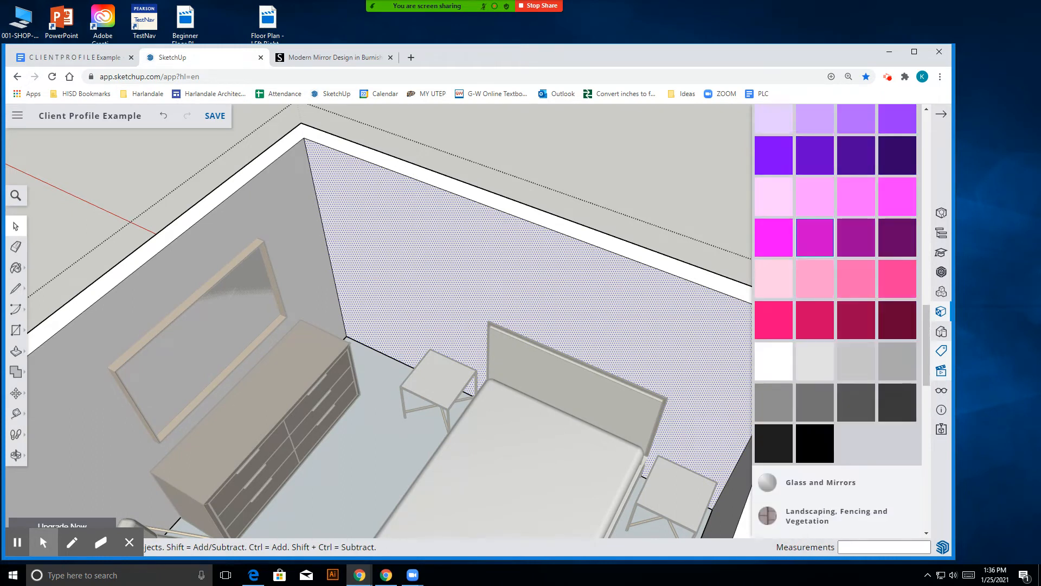
{"action": "left_click", "coordinate": [811, 367]}
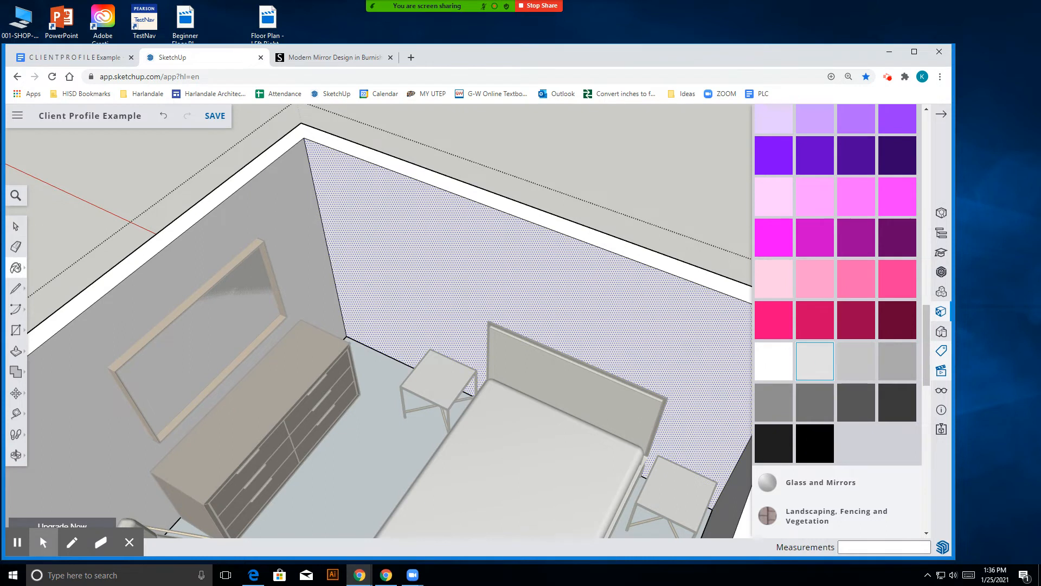
- Paint the room's inner walls with the light grey Color M01 and close the walls group
{"action": "scroll", "coordinate": [804, 364], "scroll_direction": "up", "scroll_amount": 12}
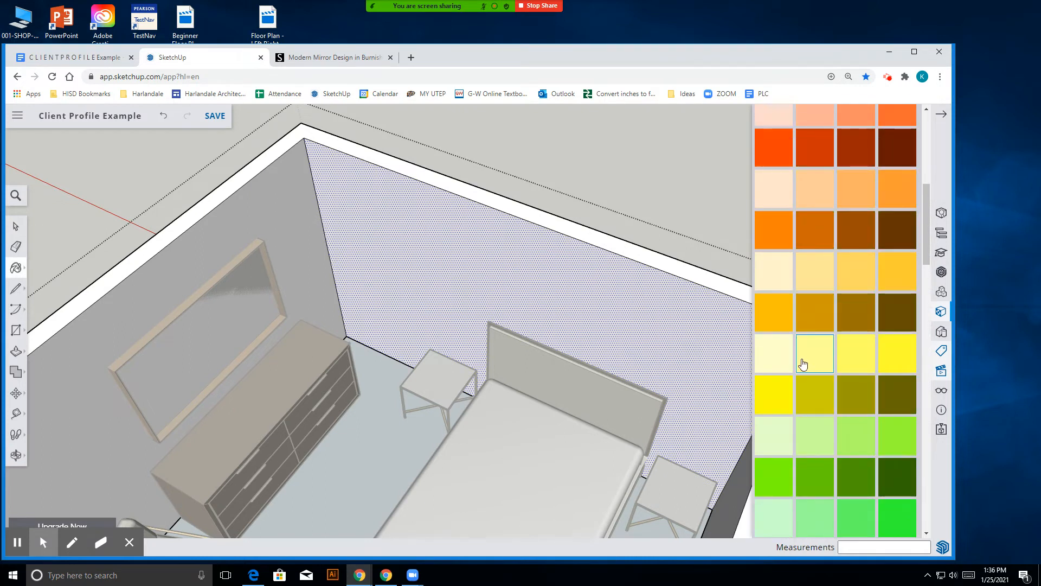
{"action": "scroll", "coordinate": [795, 355], "scroll_direction": "up", "scroll_amount": 3}
{"action": "scroll", "coordinate": [395, 232], "scroll_direction": "down", "scroll_amount": 10}
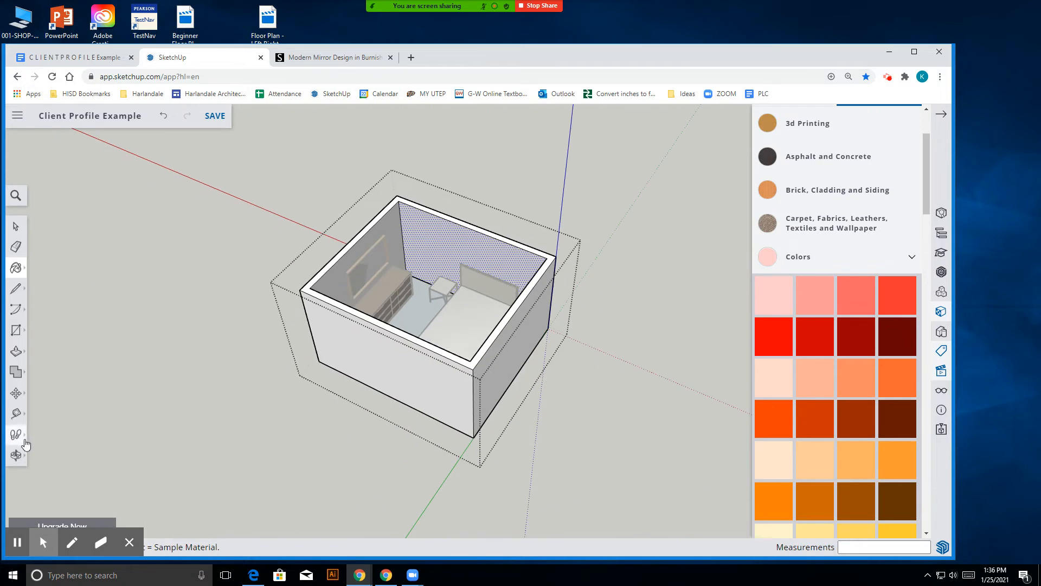
{"action": "left_click", "coordinate": [17, 454]}
{"action": "left_click_drag", "start_coordinate": [181, 397], "coordinate": [820, 332]}
{"action": "left_click_drag", "start_coordinate": [511, 276], "coordinate": [640, 261]}
{"action": "left_click", "coordinate": [19, 268]}
{"action": "left_click", "coordinate": [519, 273]}
{"action": "left_click", "coordinate": [567, 281]}
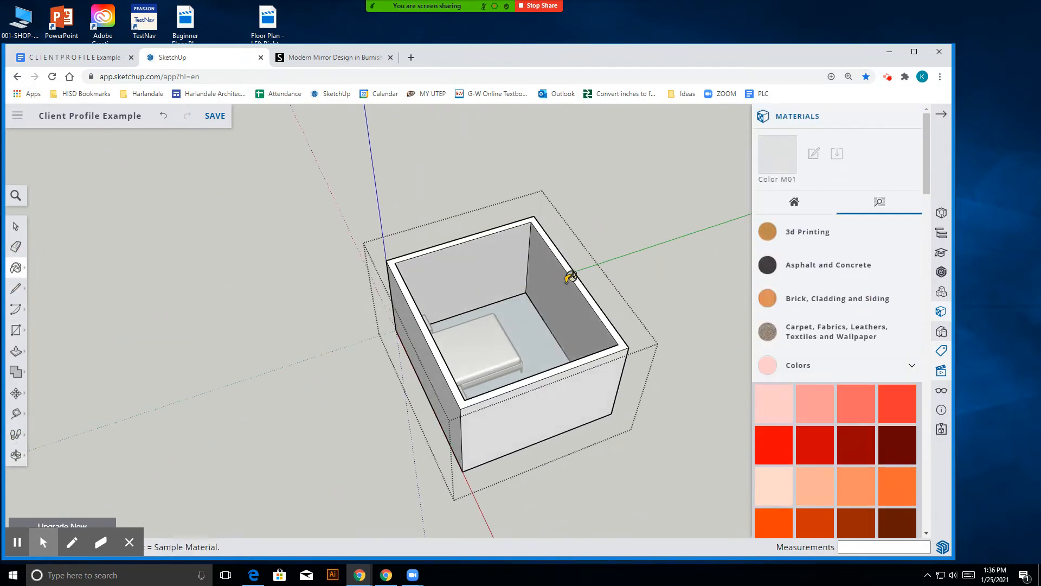
{"action": "left_click", "coordinate": [16, 228]}
{"action": "left_click", "coordinate": [222, 262]}
- Examine the walls and furniture from all sides and look down onto the floor beside the dresser
{"action": "left_click", "coordinate": [16, 456]}
{"action": "left_click_drag", "start_coordinate": [586, 402], "coordinate": [60, 407]}
{"action": "scroll", "coordinate": [421, 339], "scroll_direction": "up", "scroll_amount": 6}
{"action": "left_click_drag", "start_coordinate": [418, 339], "coordinate": [163, 307]}
{"action": "scroll", "coordinate": [552, 372], "scroll_direction": "down", "scroll_amount": 4}
{"action": "mouse_move", "coordinate": [552, 372]}
{"action": "left_mouse_down"}
{"action": "mouse_move", "coordinate": [281, 318]}
{"action": "mouse_move", "coordinate": [489, 340]}
{"action": "mouse_move", "coordinate": [571, 366]}
{"action": "left_mouse_up"}
{"action": "scroll", "coordinate": [623, 260], "scroll_direction": "up", "scroll_amount": 4}
{"action": "mouse_move", "coordinate": [613, 326]}
{"action": "left_mouse_down"}
{"action": "mouse_move", "coordinate": [486, 351]}
{"action": "mouse_move", "coordinate": [620, 334]}
{"action": "left_mouse_up"}
{"action": "scroll", "coordinate": [509, 244], "scroll_direction": "down", "scroll_amount": 6}
{"action": "left_click_drag", "start_coordinate": [519, 307], "coordinate": [415, 347]}
{"action": "scroll", "coordinate": [415, 347], "scroll_direction": "up", "scroll_amount": 5}
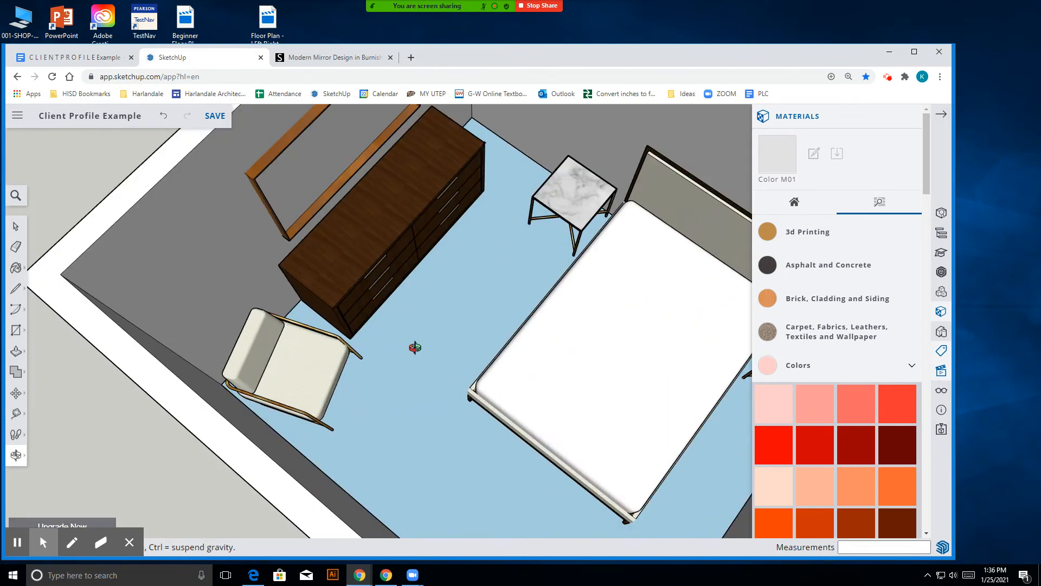
- Open the floor group for editing and select the floor face between the dresser and the bed
{"action": "left_click", "coordinate": [15, 226]}
{"action": "left_click", "coordinate": [420, 324]}
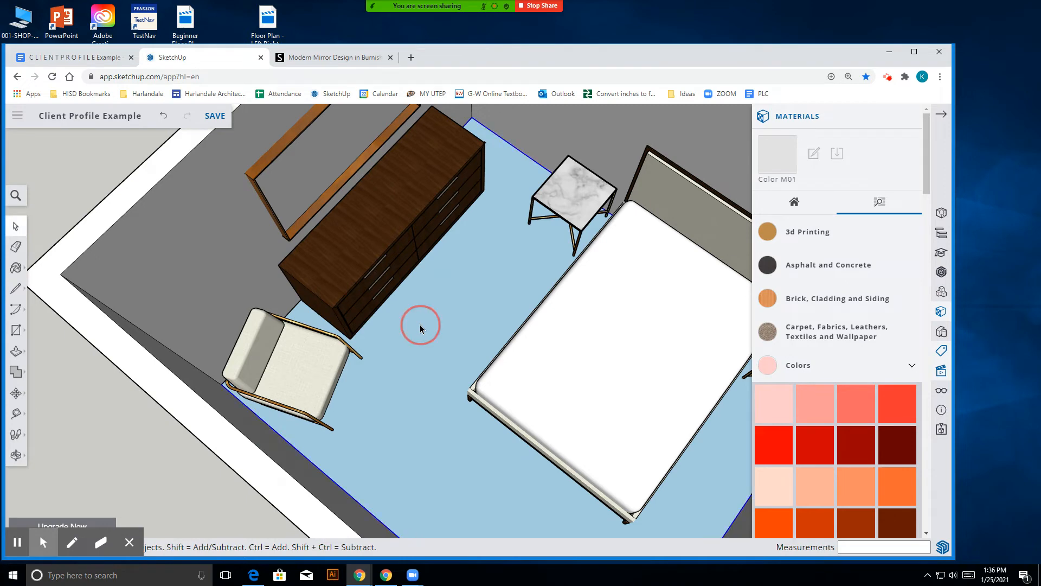
{"action": "left_click", "coordinate": [421, 325]}
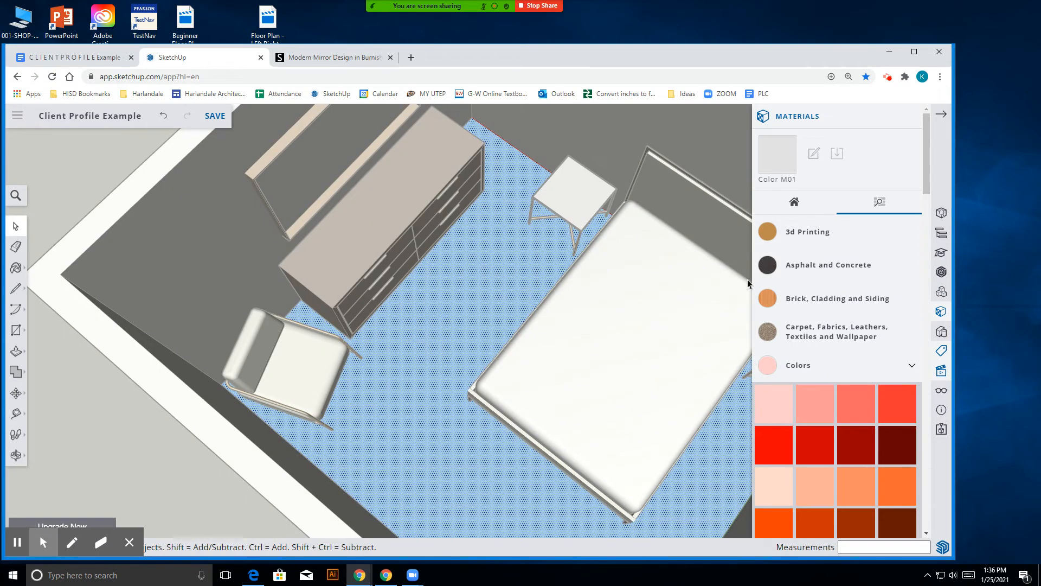
{"action": "scroll", "coordinate": [451, 307], "scroll_direction": "down", "scroll_amount": 8}
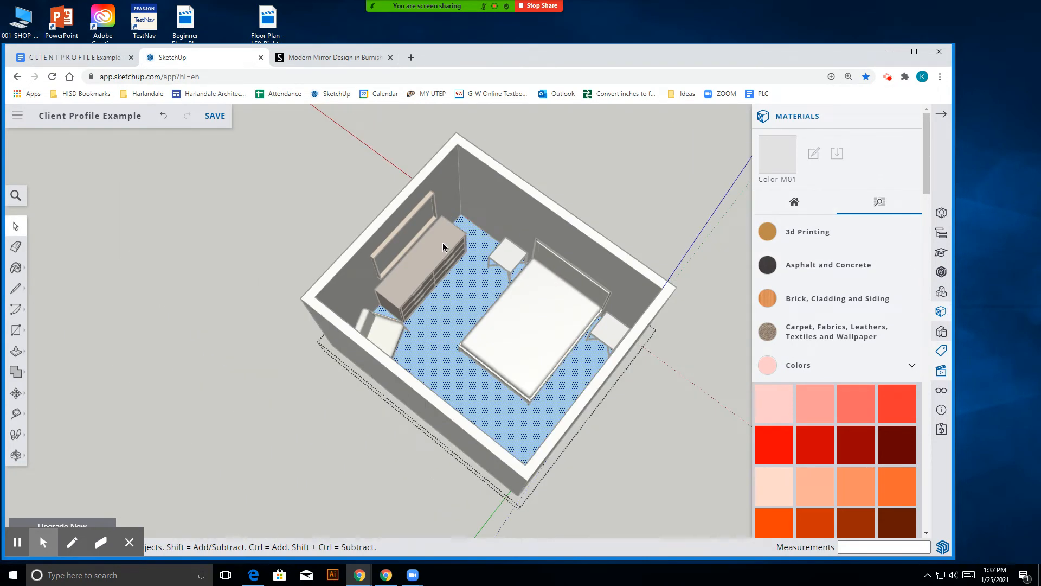
{"action": "left_click", "coordinate": [492, 195]}
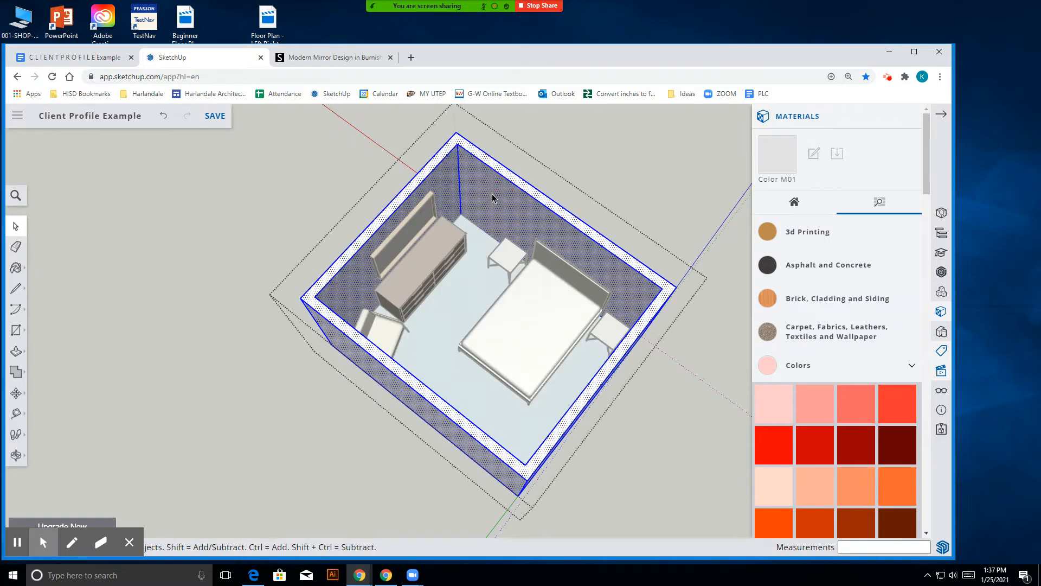
{"action": "left_click", "coordinate": [658, 186]}
{"action": "left_click", "coordinate": [469, 292]}
{"action": "scroll", "coordinate": [469, 291], "scroll_direction": "up", "scroll_amount": 6}
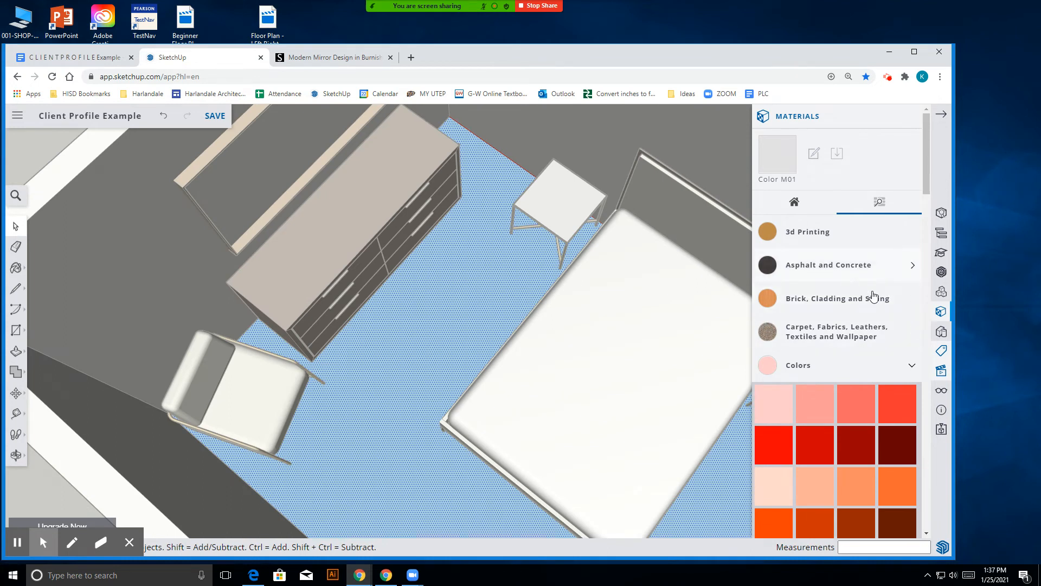
- Browse the material library for flooring, including carpets and fabrics, and expand the Wood collection
{"action": "scroll", "coordinate": [862, 293], "scroll_direction": "down", "scroll_amount": 9}
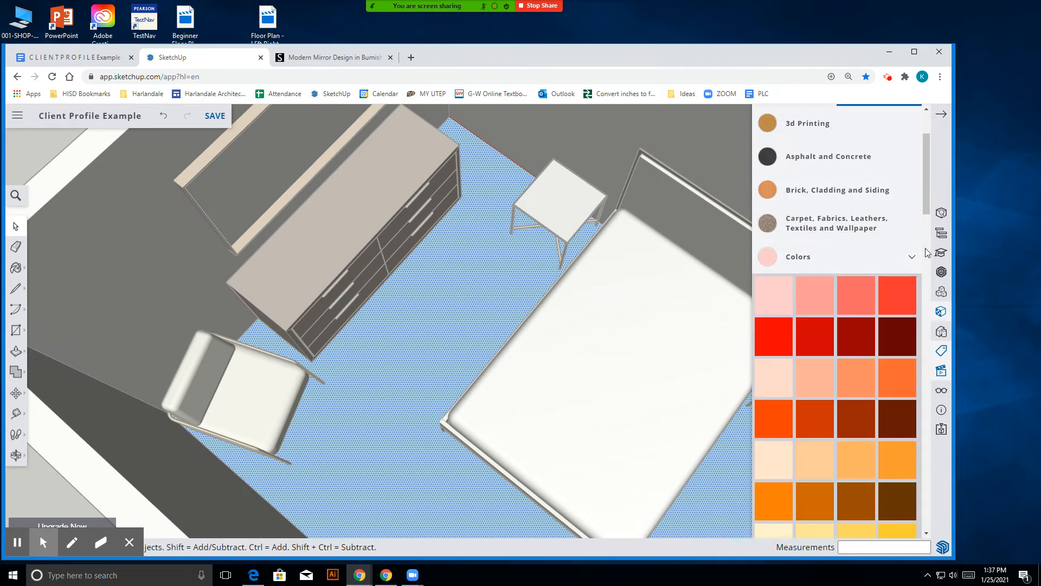
{"action": "scroll", "coordinate": [873, 281], "scroll_direction": "up", "scroll_amount": 6}
{"action": "scroll", "coordinate": [873, 281], "scroll_direction": "up", "scroll_amount": 3}
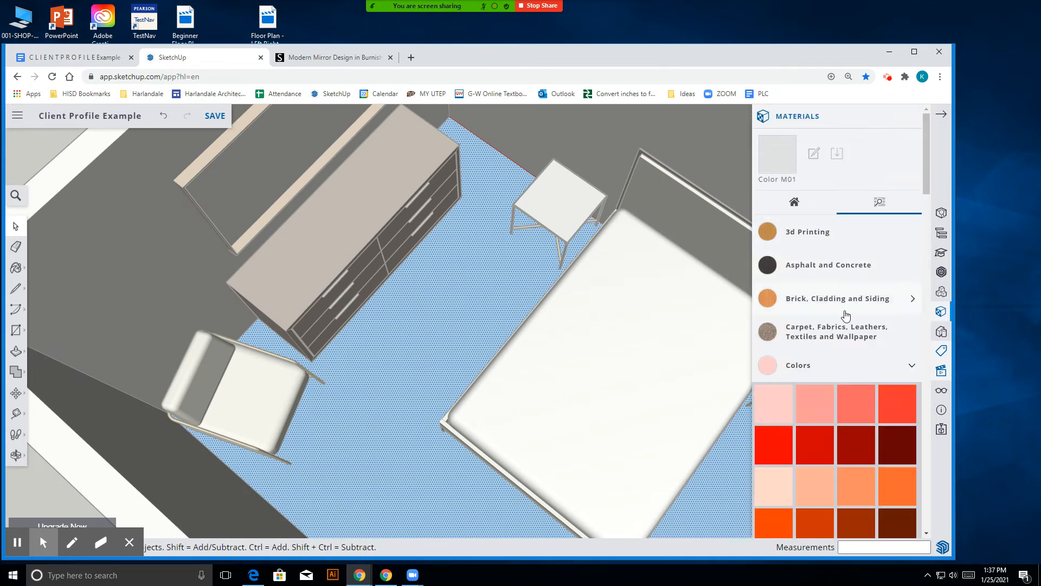
{"action": "scroll", "coordinate": [840, 222], "scroll_direction": "down", "scroll_amount": 2}
{"action": "left_click", "coordinate": [838, 223]}
{"action": "scroll", "coordinate": [823, 363], "scroll_direction": "down", "scroll_amount": 5}
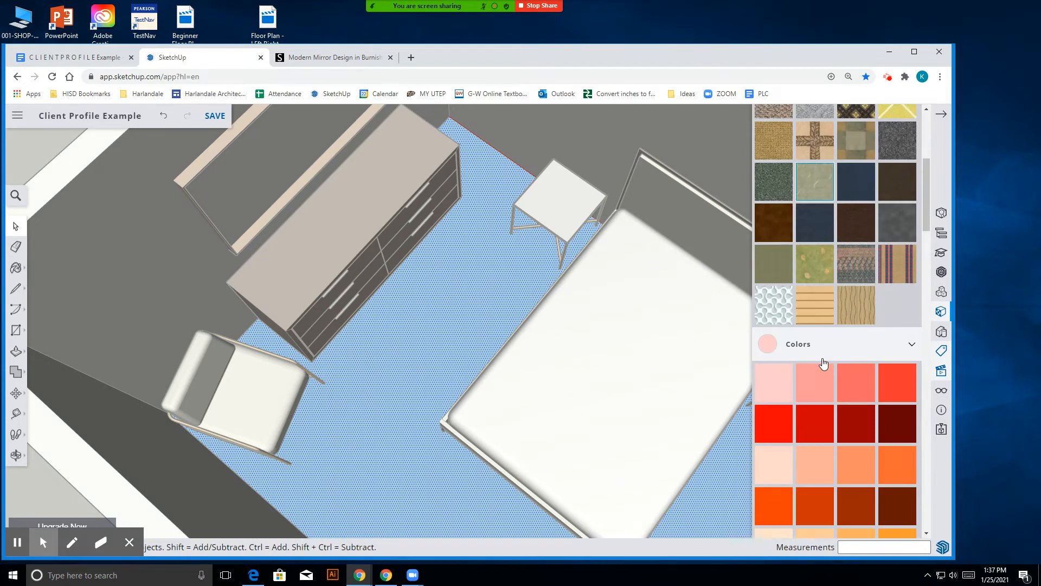
{"action": "scroll", "coordinate": [836, 347], "scroll_direction": "up", "scroll_amount": 5}
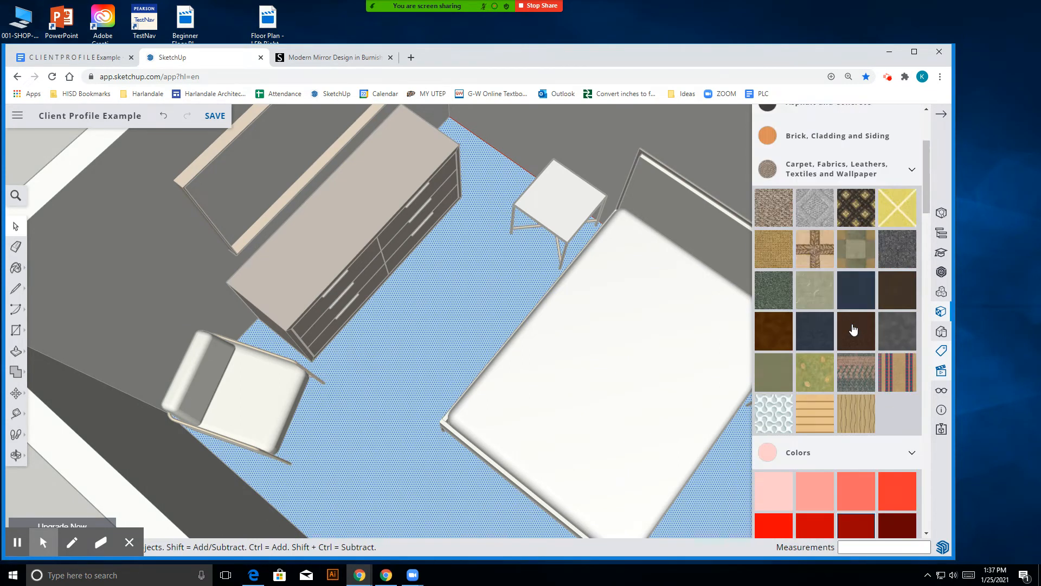
{"action": "left_click", "coordinate": [913, 168]}
{"action": "left_click", "coordinate": [911, 203]}
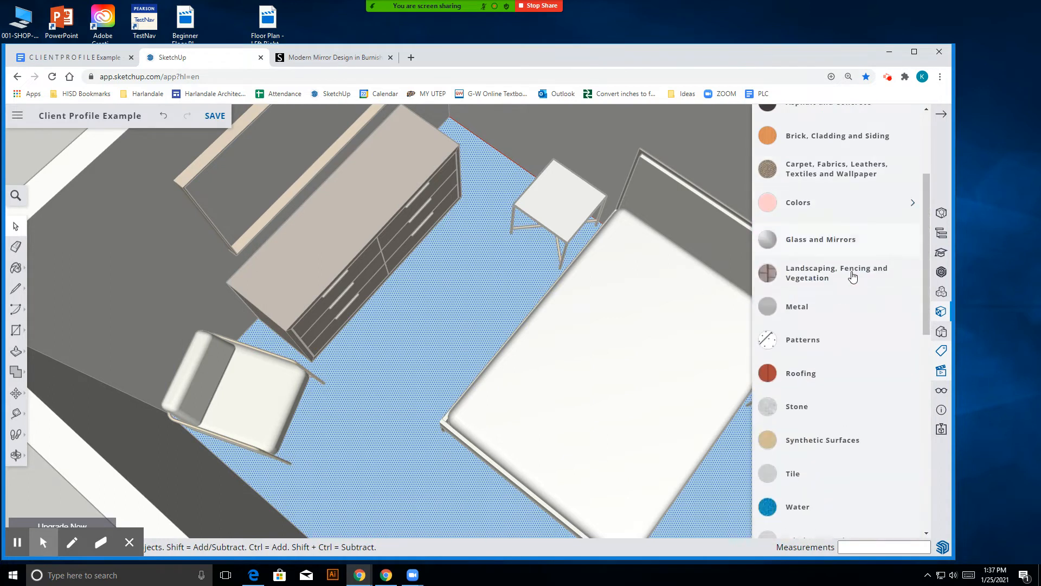
{"action": "scroll", "coordinate": [846, 282], "scroll_direction": "down", "scroll_amount": 2}
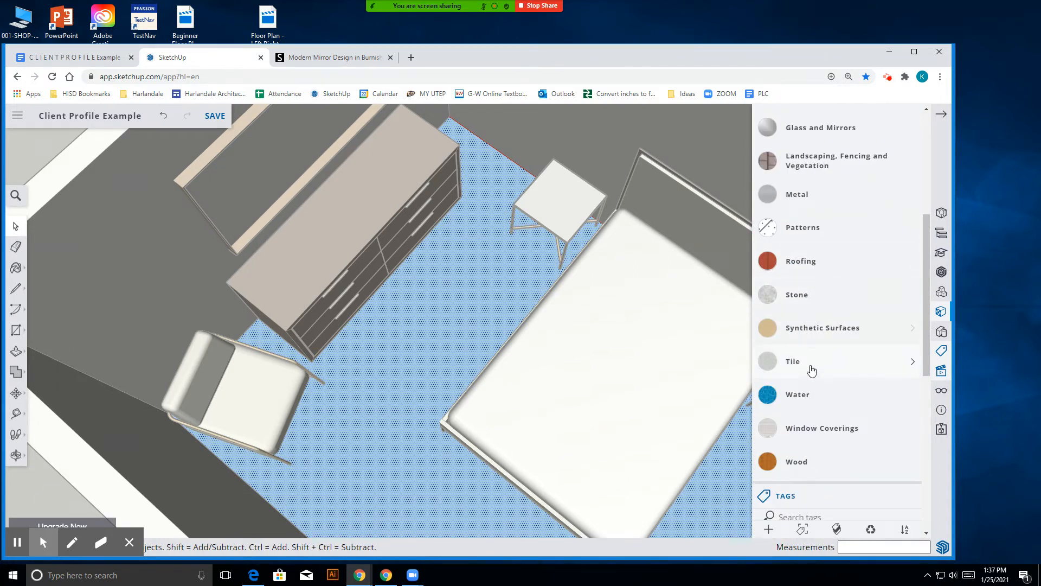
{"action": "left_click", "coordinate": [822, 456]}
{"action": "scroll", "coordinate": [834, 350], "scroll_direction": "down", "scroll_amount": 4}
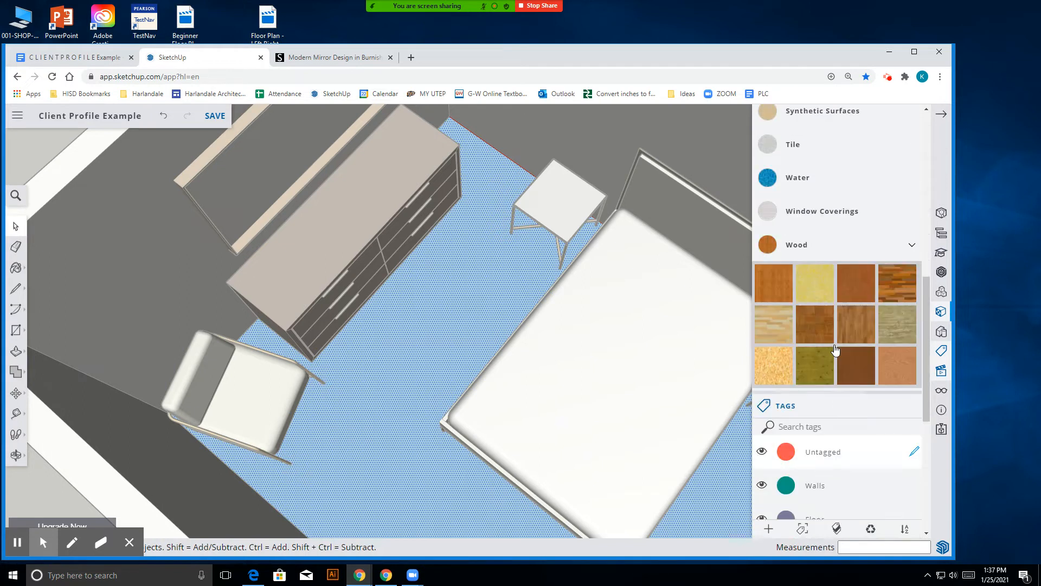
- Try the light plank wood material on the bedroom floor
{"action": "left_click", "coordinate": [774, 324]}
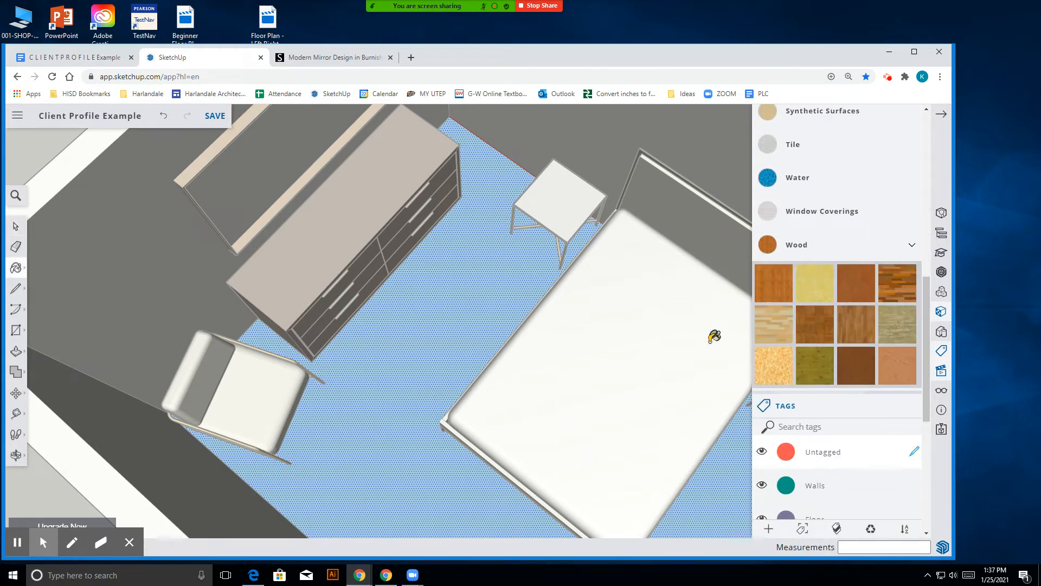
{"action": "left_click", "coordinate": [426, 314]}
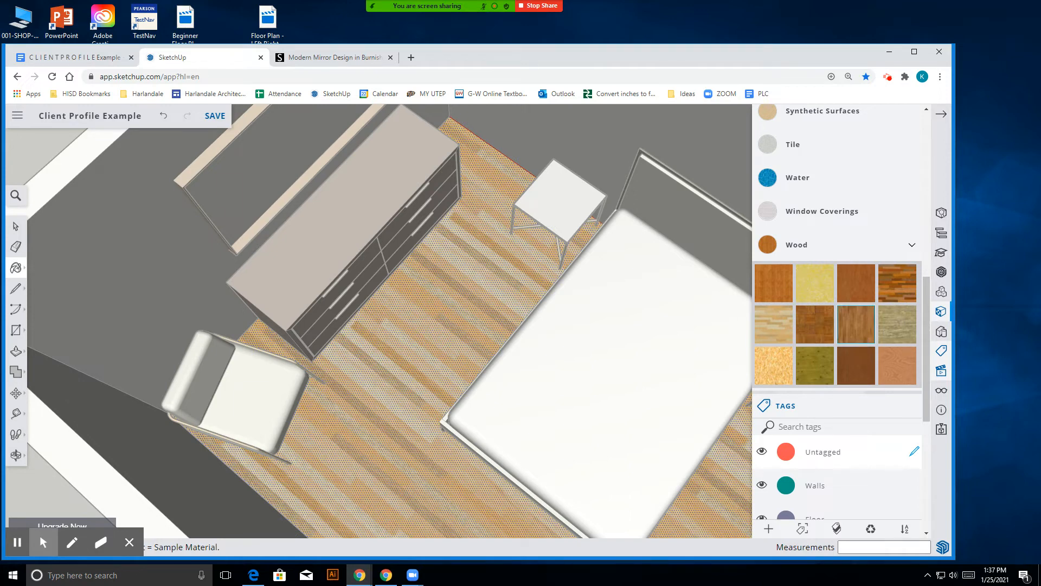
- Paint the floor with the medium-brown wood strip material from the Wood collection and close the floor group
{"action": "left_click", "coordinate": [850, 334]}
{"action": "left_click", "coordinate": [492, 318]}
{"action": "scroll", "coordinate": [412, 326], "scroll_direction": "down", "scroll_amount": 3}
{"action": "key", "text": "space"}
{"action": "left_click", "coordinate": [97, 203]}
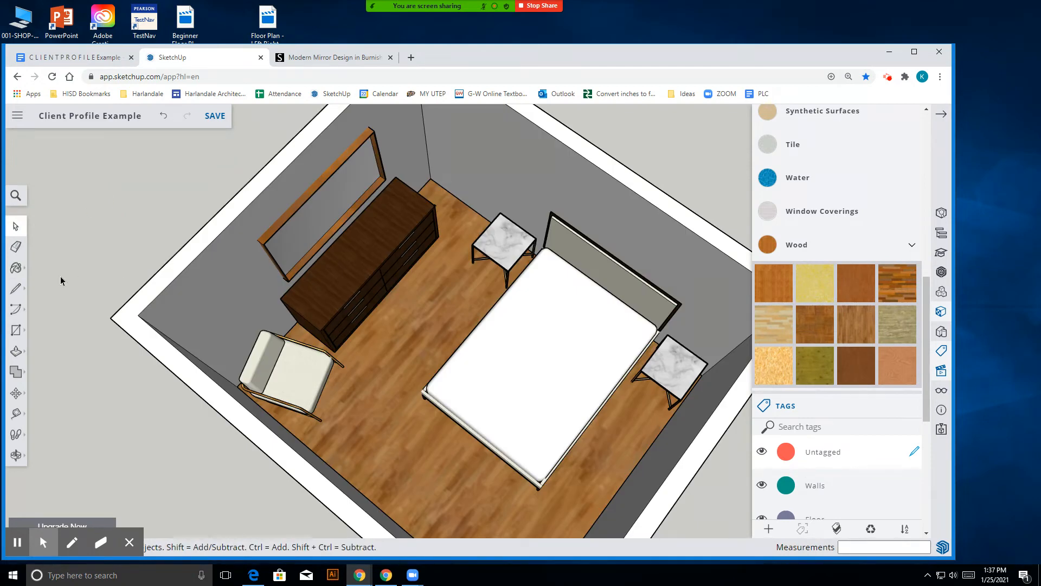
- Examine the wood floor together with the dresser, chair and bed, and look back through the material collections
{"action": "left_click", "coordinate": [19, 460]}
{"action": "left_click_drag", "start_coordinate": [461, 407], "coordinate": [481, 258]}
{"action": "scroll", "coordinate": [456, 288], "scroll_direction": "up", "scroll_amount": 5}
{"action": "left_click_drag", "start_coordinate": [432, 307], "coordinate": [416, 288]}
{"action": "scroll", "coordinate": [416, 288], "scroll_direction": "down", "scroll_amount": 5}
{"action": "scroll", "coordinate": [855, 335], "scroll_direction": "up", "scroll_amount": 4}
{"action": "scroll", "coordinate": [868, 308], "scroll_direction": "down", "scroll_amount": 5}
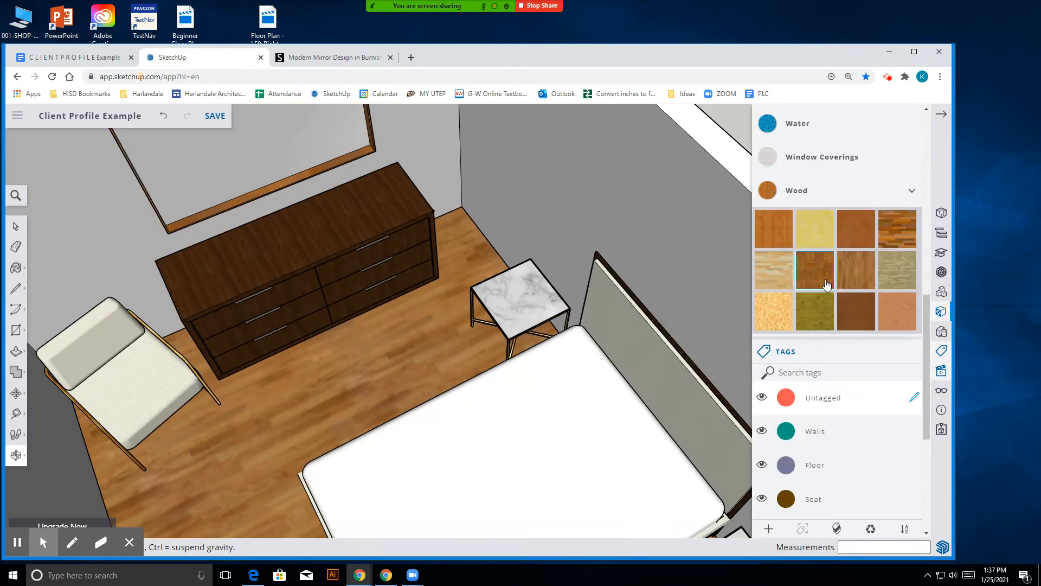
{"action": "scroll", "coordinate": [853, 285], "scroll_direction": "up", "scroll_amount": 10}
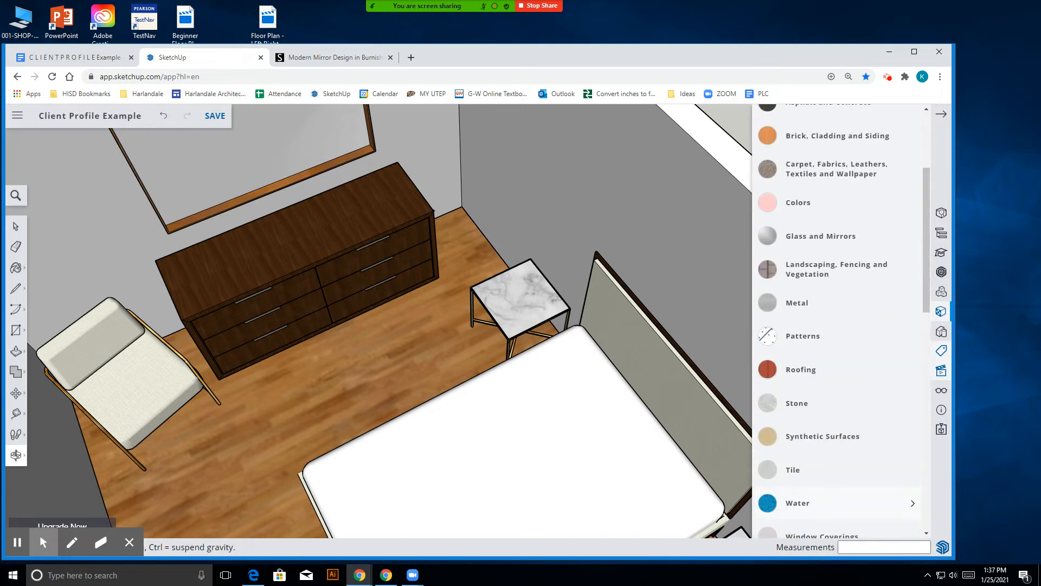
- Repaint the bedroom floor with the light grey-brown RH Wood from the materials already used in the model, and close the floor group
{"action": "left_click", "coordinate": [793, 207]}
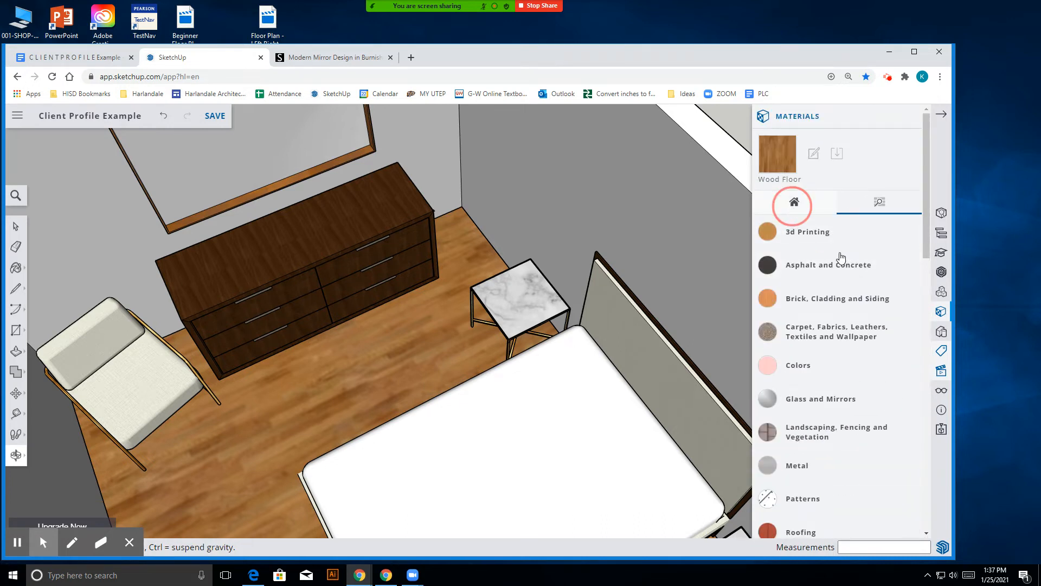
{"action": "scroll", "coordinate": [838, 304], "scroll_direction": "down", "scroll_amount": 2}
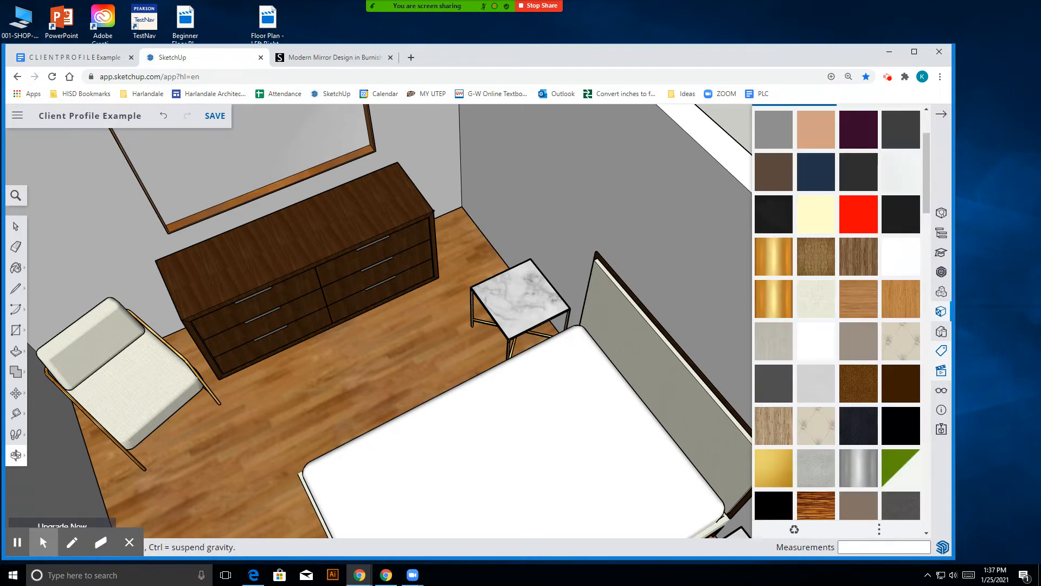
{"action": "scroll", "coordinate": [838, 305], "scroll_direction": "down", "scroll_amount": 8}
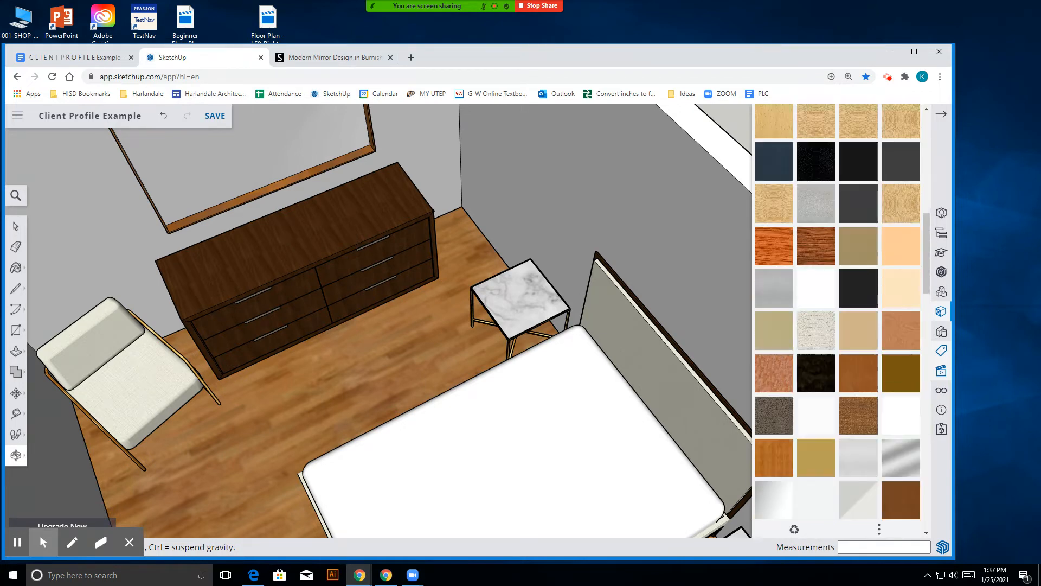
{"action": "scroll", "coordinate": [838, 305], "scroll_direction": "down", "scroll_amount": 8}
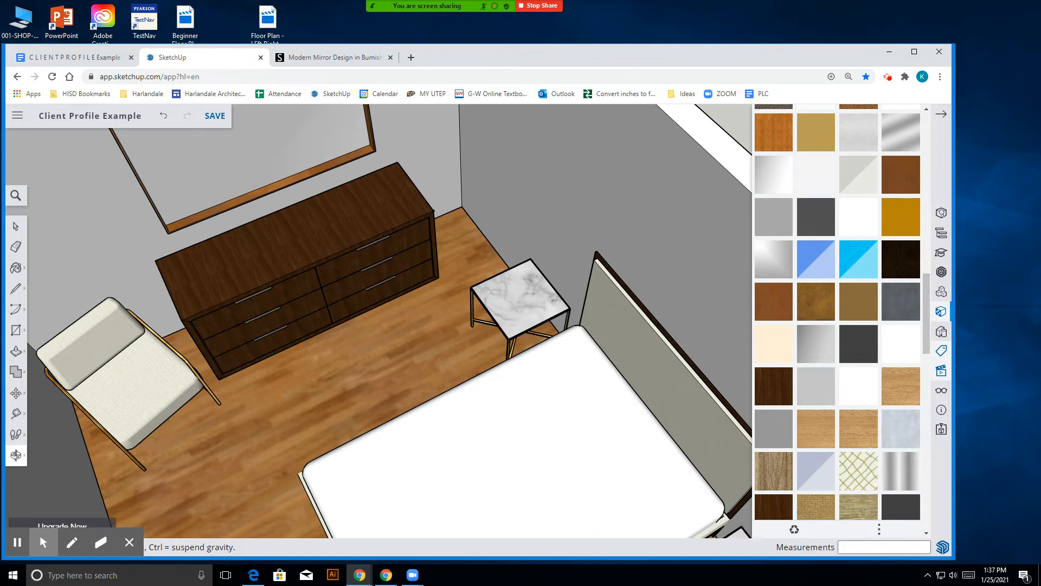
{"action": "scroll", "coordinate": [838, 305], "scroll_direction": "down", "scroll_amount": 4}
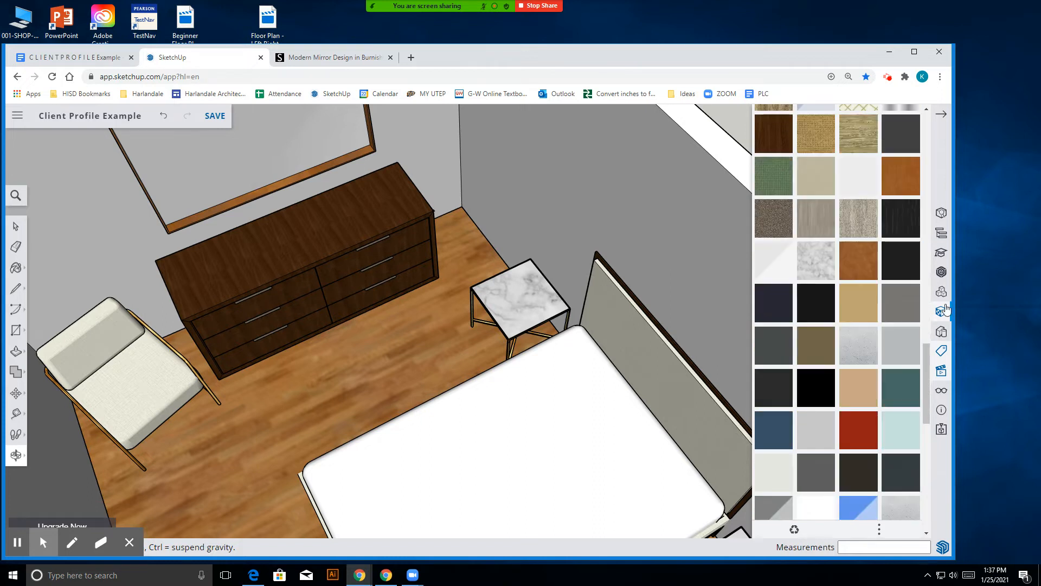
{"action": "scroll", "coordinate": [838, 315], "scroll_direction": "down", "scroll_amount": 2}
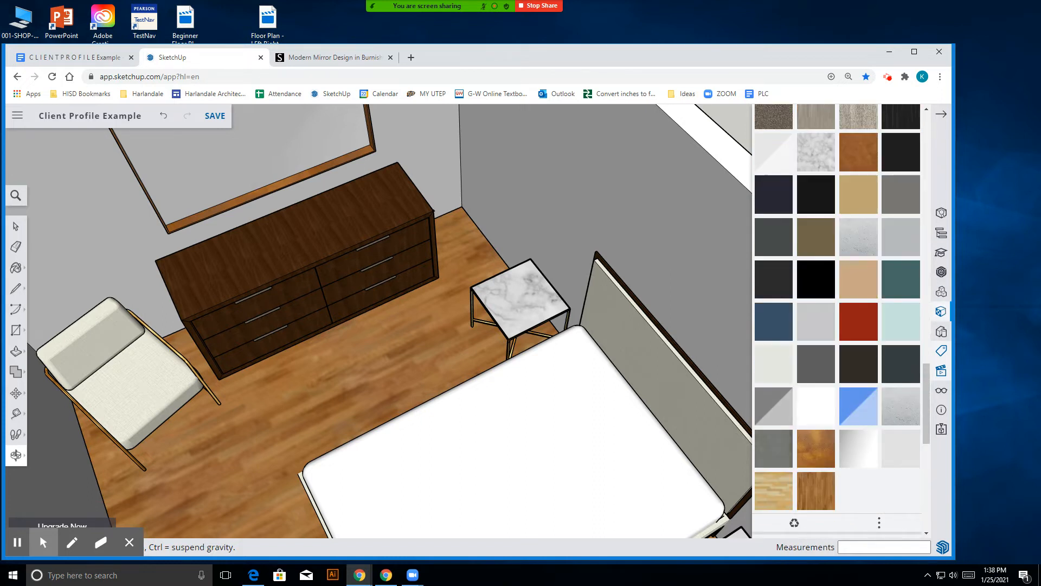
{"action": "scroll", "coordinate": [838, 315], "scroll_direction": "up", "scroll_amount": 2}
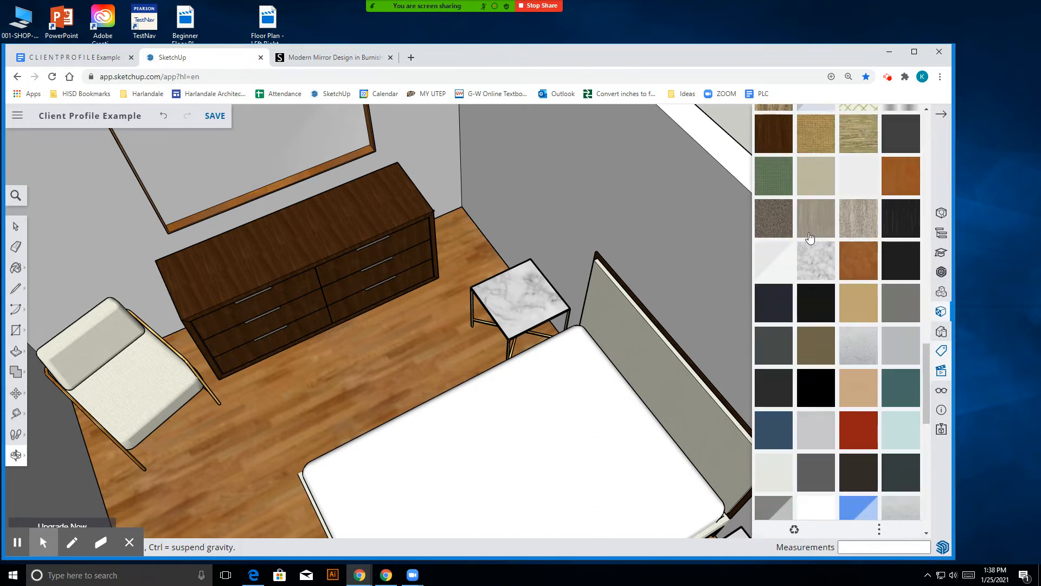
{"action": "left_click", "coordinate": [16, 226]}
{"action": "double_click", "coordinate": [395, 392]}
{"action": "left_click", "coordinate": [816, 220]}
{"action": "scroll", "coordinate": [333, 373], "scroll_direction": "down", "scroll_amount": 4}
{"action": "left_click", "coordinate": [443, 358]}
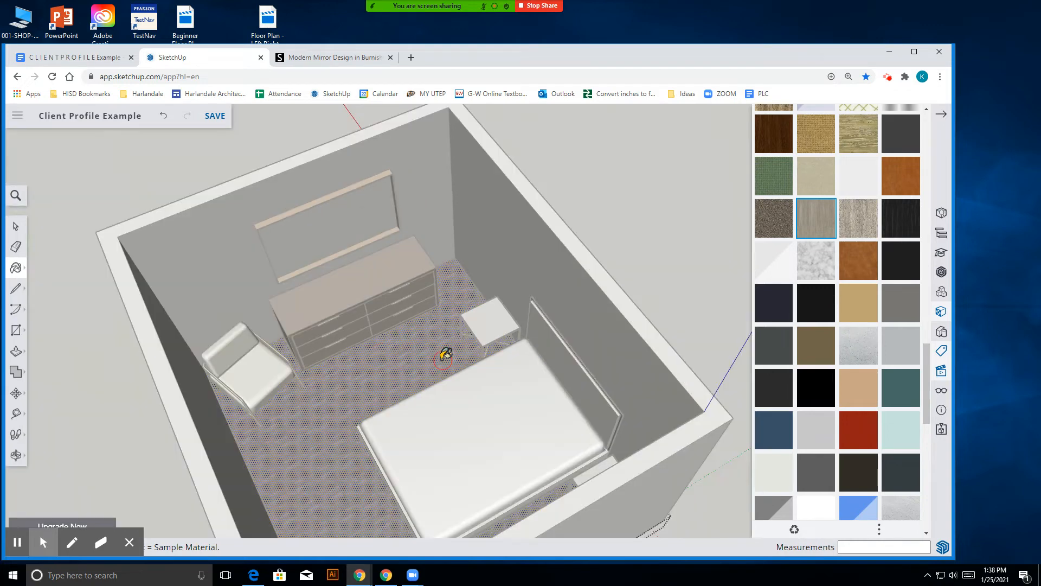
{"action": "left_click", "coordinate": [16, 226]}
{"action": "left_click", "coordinate": [140, 179]}
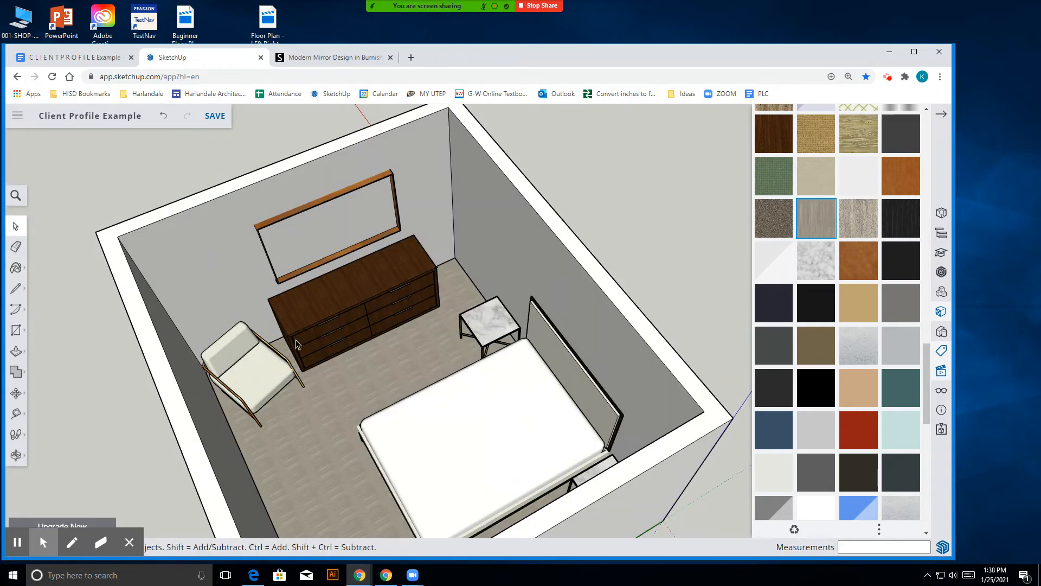
- Examine the grey-brown wood floor up close and from several angles together with the dresser, nightstands, chair and bed
{"action": "scroll", "coordinate": [385, 409], "scroll_direction": "up", "scroll_amount": 8}
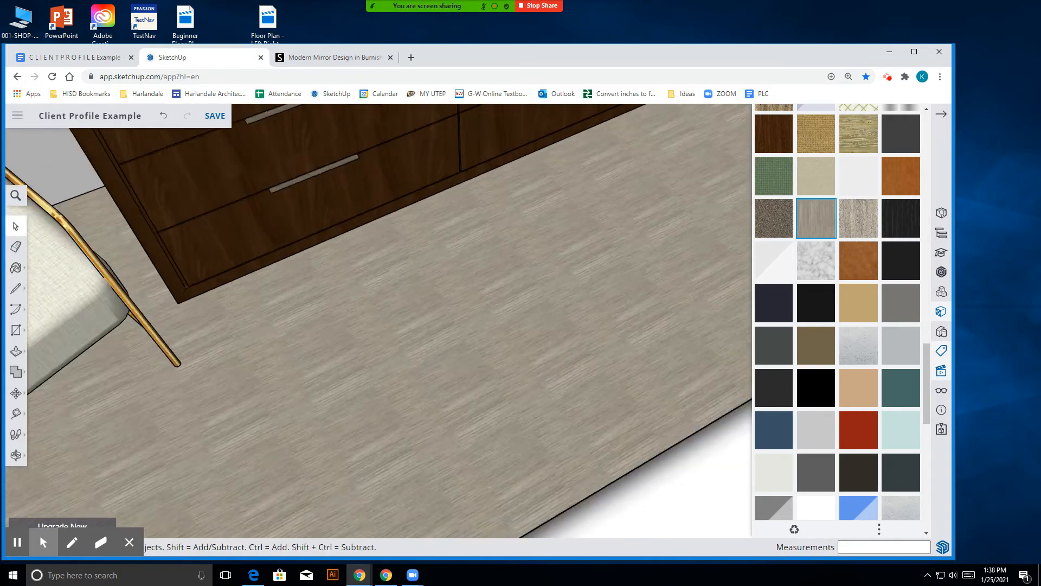
{"action": "scroll", "coordinate": [433, 401], "scroll_direction": "down", "scroll_amount": 8}
{"action": "left_click", "coordinate": [16, 455]}
{"action": "left_click", "coordinate": [475, 374]}
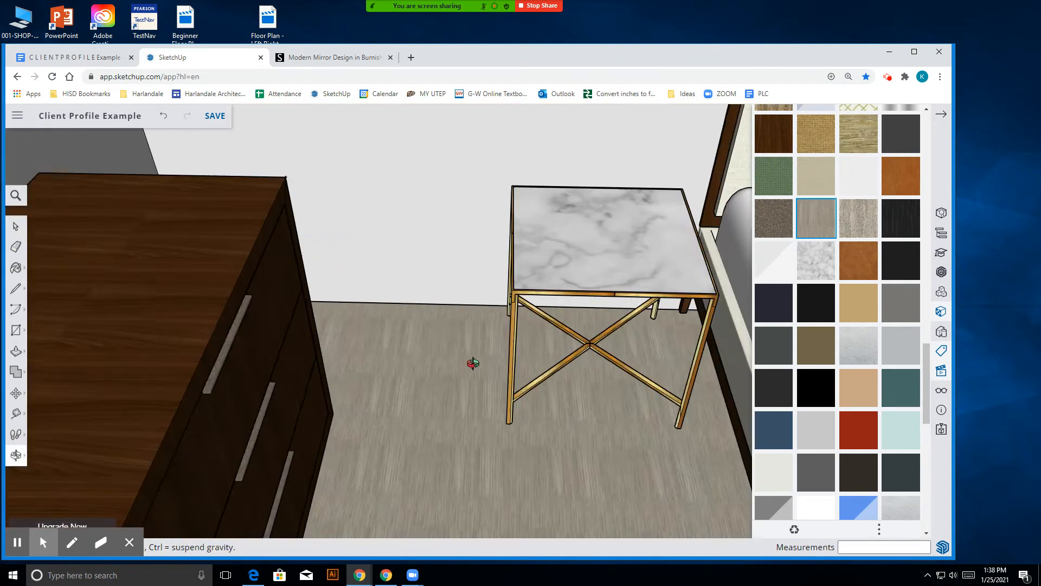
{"action": "left_click_drag", "start_coordinate": [473, 363], "coordinate": [158, 413]}
{"action": "scroll", "coordinate": [400, 411], "scroll_direction": "down", "scroll_amount": 12}
{"action": "scroll", "coordinate": [360, 316], "scroll_direction": "up", "scroll_amount": 6}
{"action": "left_click_drag", "start_coordinate": [304, 409], "coordinate": [432, 395]}
{"action": "scroll", "coordinate": [355, 354], "scroll_direction": "down", "scroll_amount": 4}
{"action": "scroll", "coordinate": [355, 355], "scroll_direction": "down", "scroll_amount": 4}
{"action": "left_click_drag", "start_coordinate": [375, 363], "coordinate": [444, 418]}
{"action": "scroll", "coordinate": [444, 418], "scroll_direction": "up", "scroll_amount": 8}
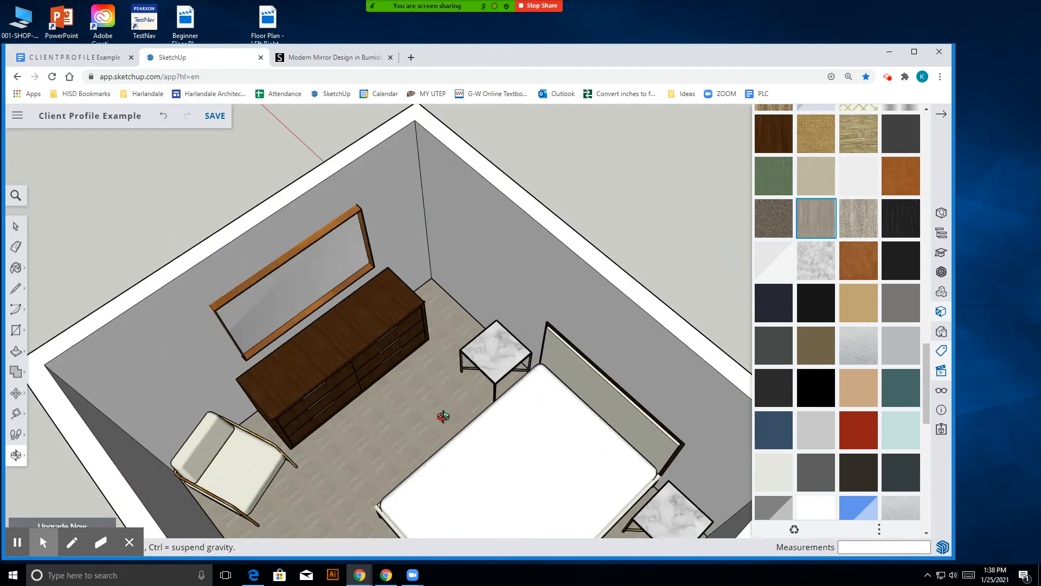
{"action": "scroll", "coordinate": [448, 415], "scroll_direction": "down", "scroll_amount": 5}
- Look through the model's own materials for other floor finishes, comparing them with the furnished room
{"action": "scroll", "coordinate": [790, 340], "scroll_direction": "up", "scroll_amount": 3}
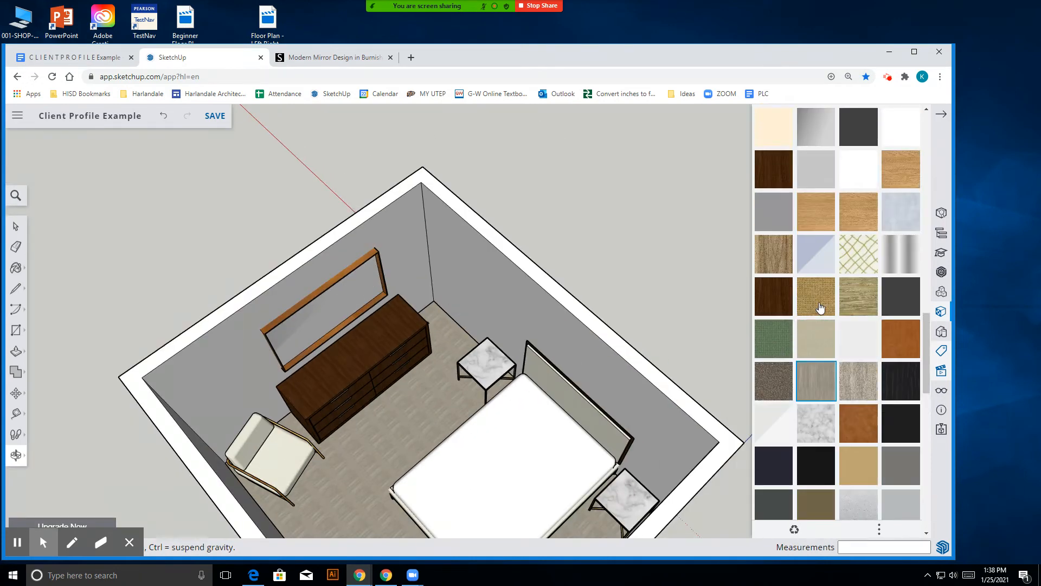
{"action": "scroll", "coordinate": [837, 313], "scroll_direction": "up", "scroll_amount": 3}
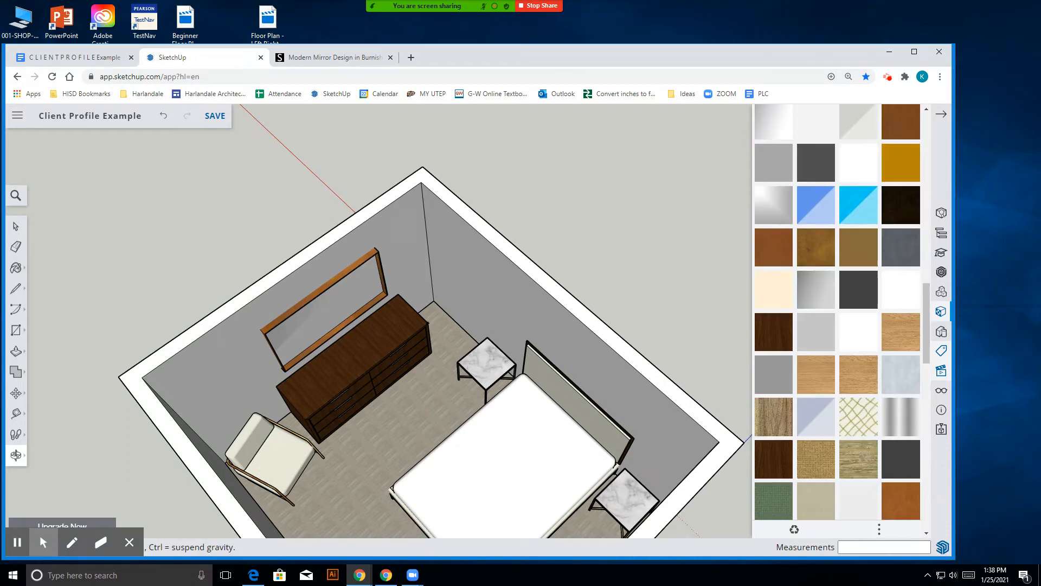
{"action": "scroll", "coordinate": [837, 312], "scroll_direction": "up", "scroll_amount": 6}
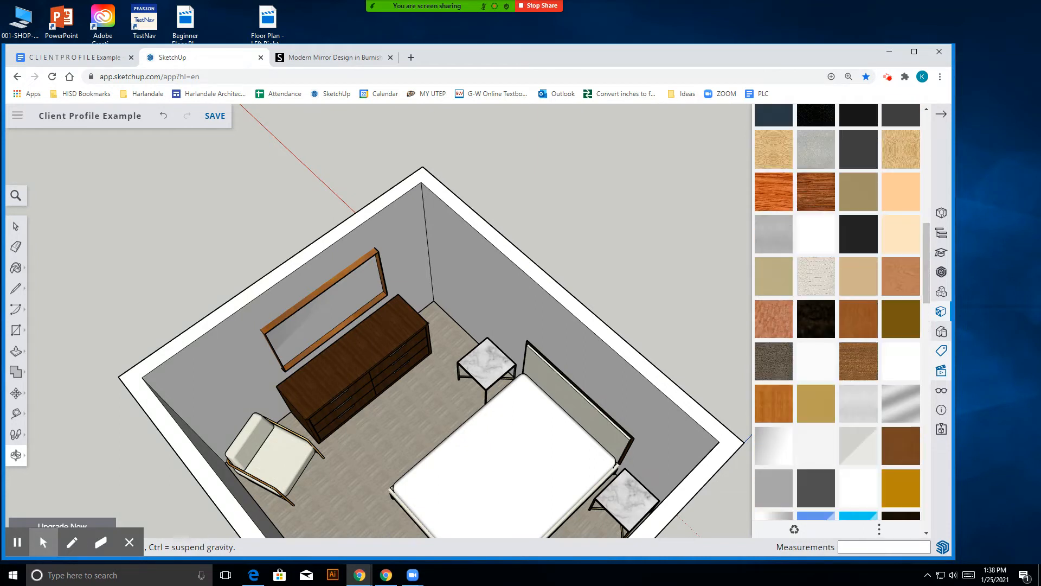
{"action": "scroll", "coordinate": [837, 312], "scroll_direction": "up", "scroll_amount": 8}
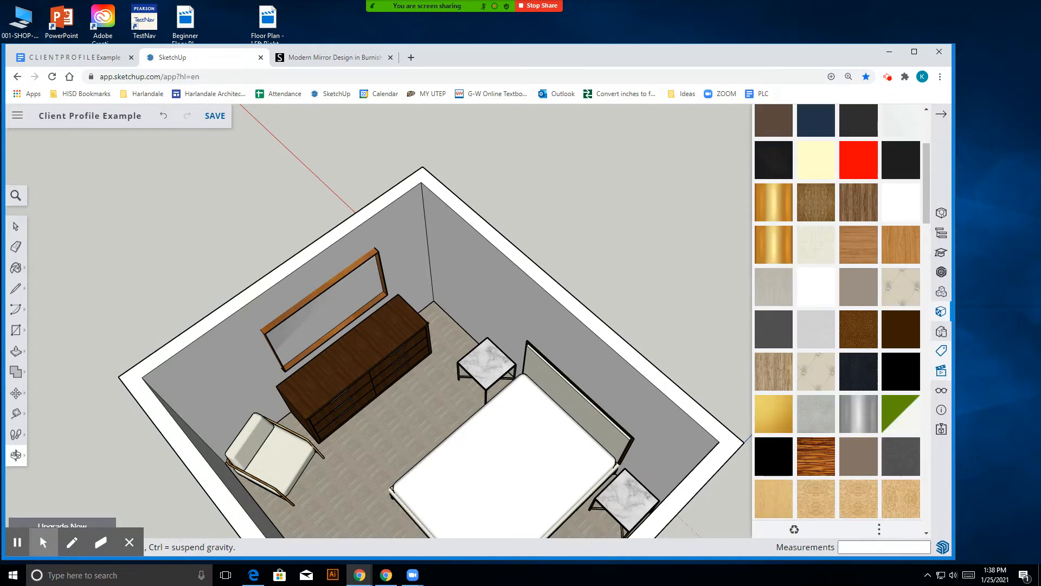
{"action": "scroll", "coordinate": [837, 312], "scroll_direction": "up", "scroll_amount": 3}
{"action": "scroll", "coordinate": [450, 415], "scroll_direction": "up", "scroll_amount": 10}
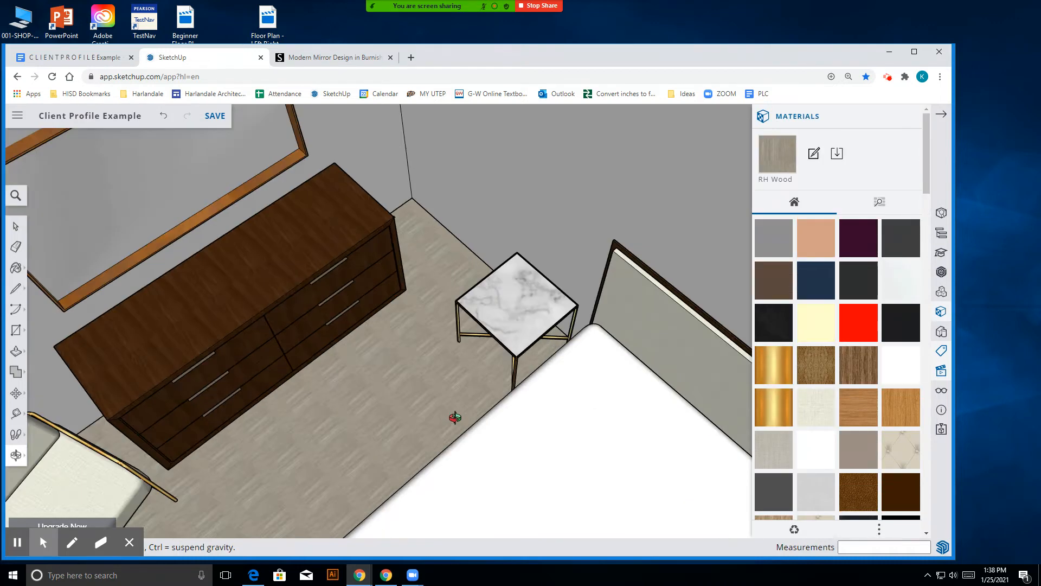
{"action": "scroll", "coordinate": [524, 357], "scroll_direction": "down", "scroll_amount": 10}
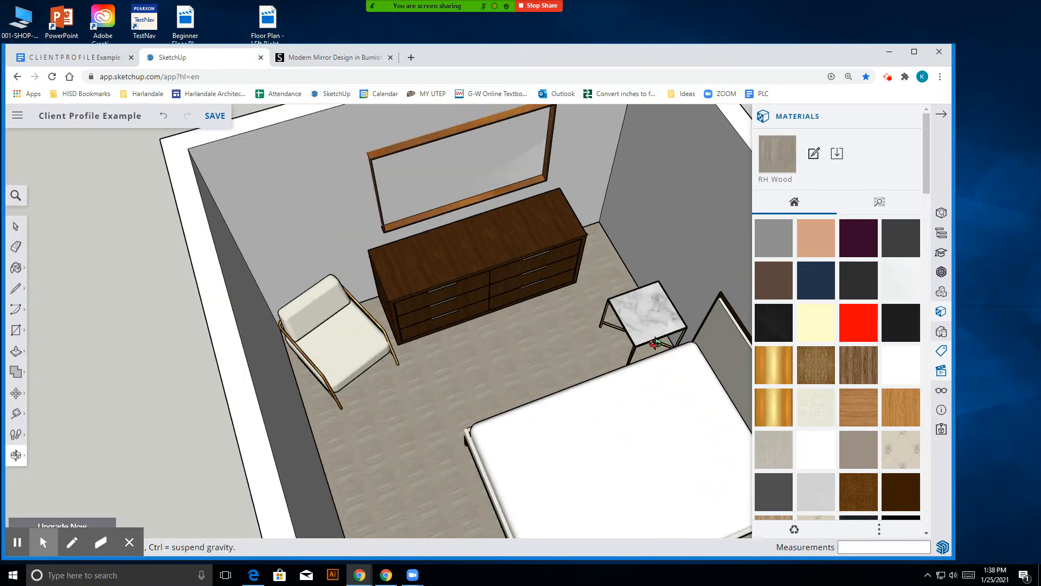
{"action": "scroll", "coordinate": [866, 436], "scroll_direction": "down", "scroll_amount": 10}
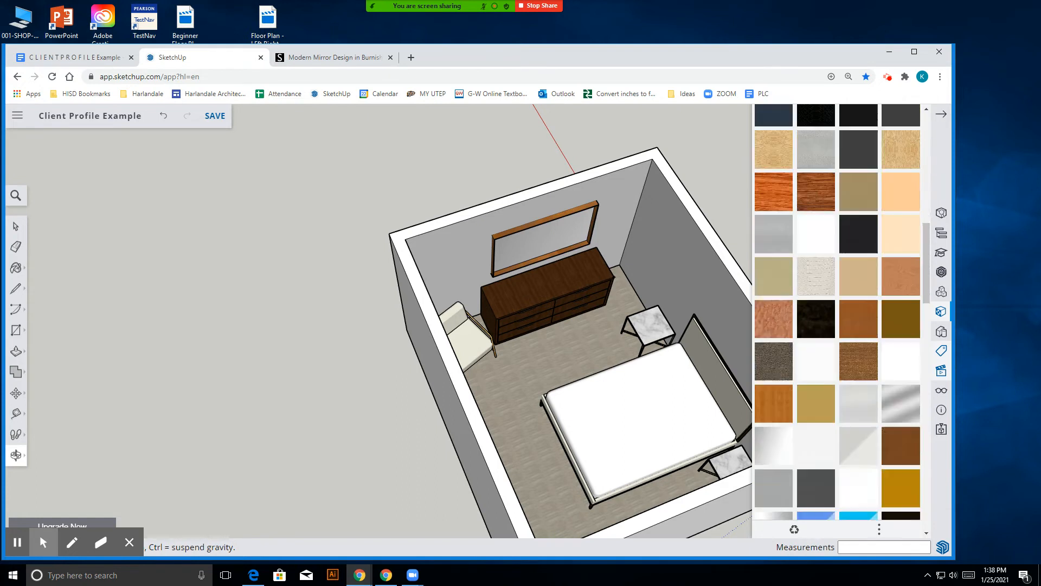
{"action": "scroll", "coordinate": [864, 435], "scroll_direction": "down", "scroll_amount": 10}
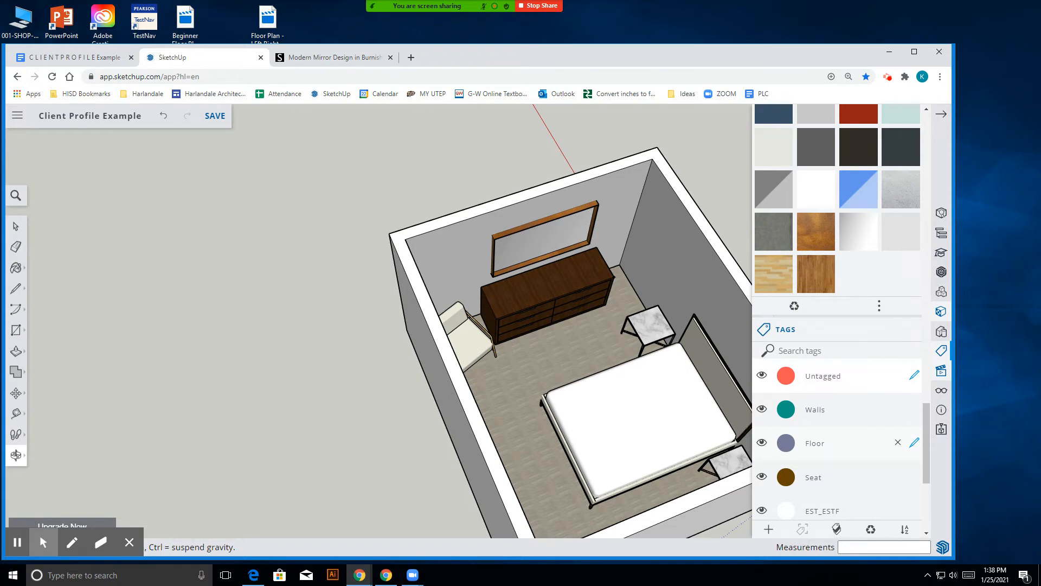
- Open 3D Warehouse and search all categories for "flooring"
{"action": "left_click", "coordinate": [313, 57]}
{"action": "left_click", "coordinate": [198, 58]}
{"action": "left_click", "coordinate": [942, 273]}
{"action": "left_click", "coordinate": [942, 273]}
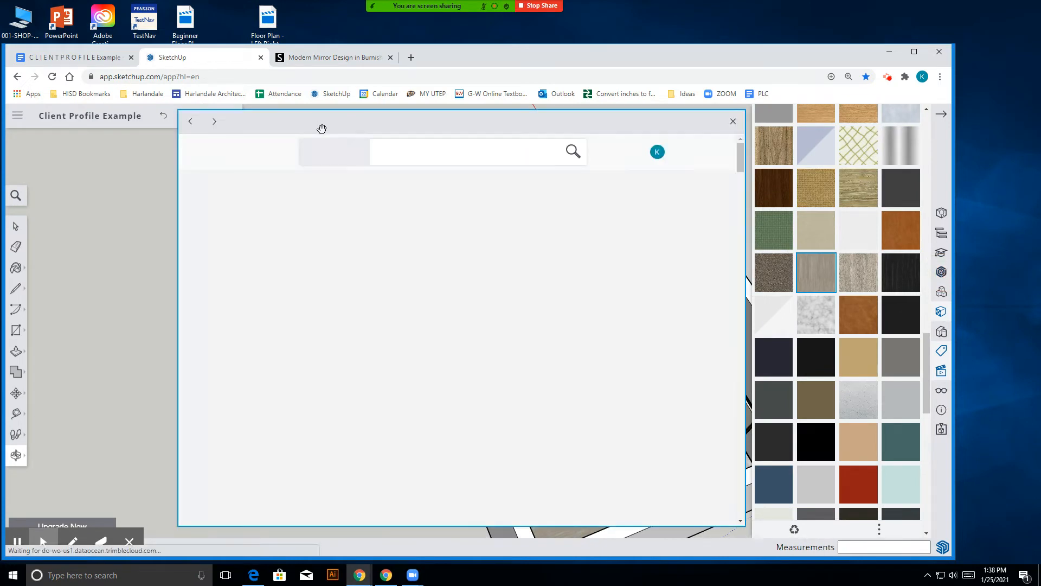
{"action": "left_click", "coordinate": [374, 158]}
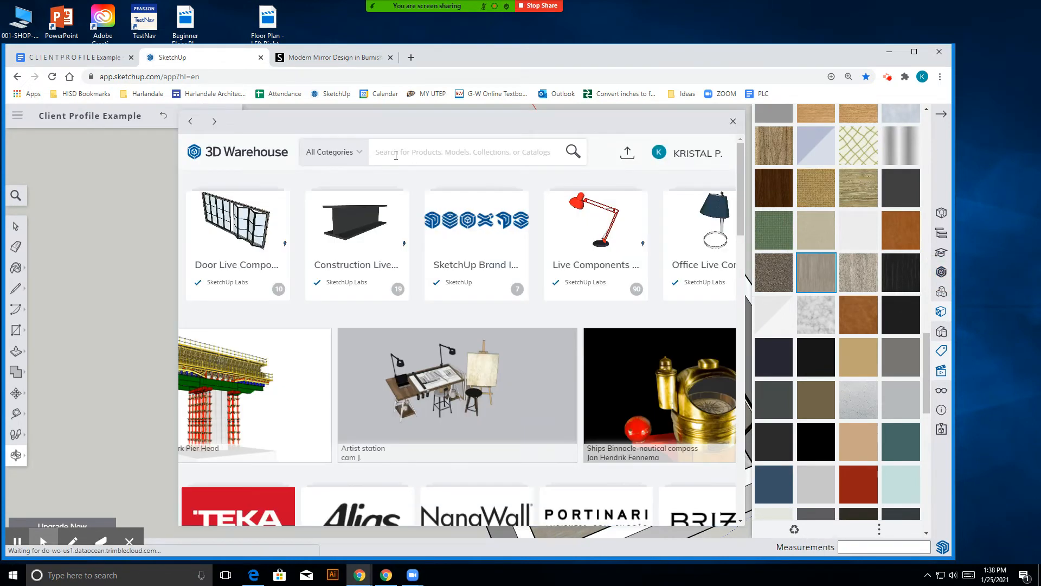
{"action": "type", "text": "floor"}
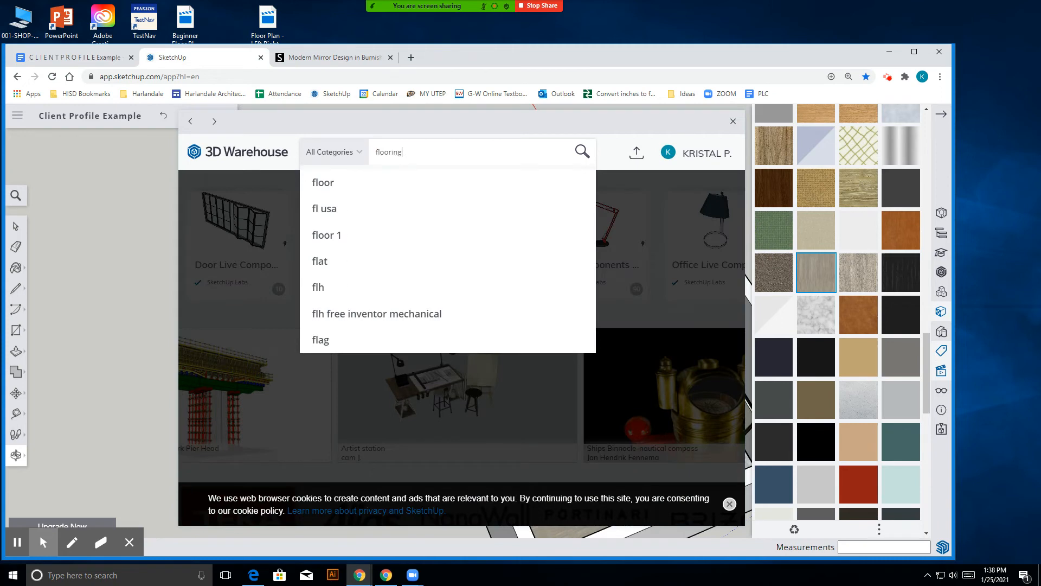
{"action": "type", "text": "ing"}
{"action": "key", "text": "Return"}
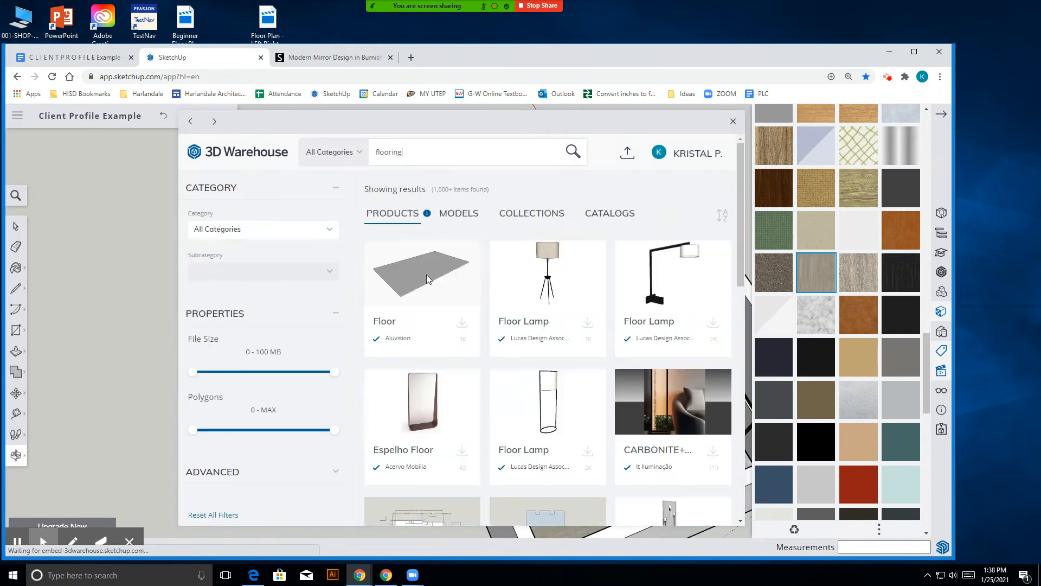
- Look through the flooring product results for a usable floor finish and close 3D Warehouse
{"action": "scroll", "coordinate": [434, 304], "scroll_direction": "down", "scroll_amount": 10}
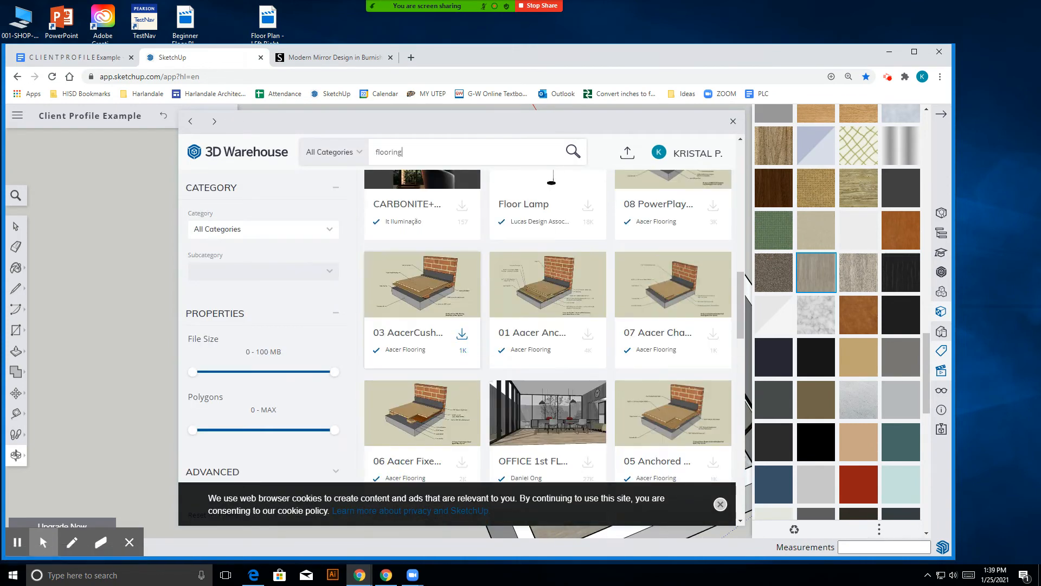
{"action": "scroll", "coordinate": [423, 320], "scroll_direction": "down", "scroll_amount": 12}
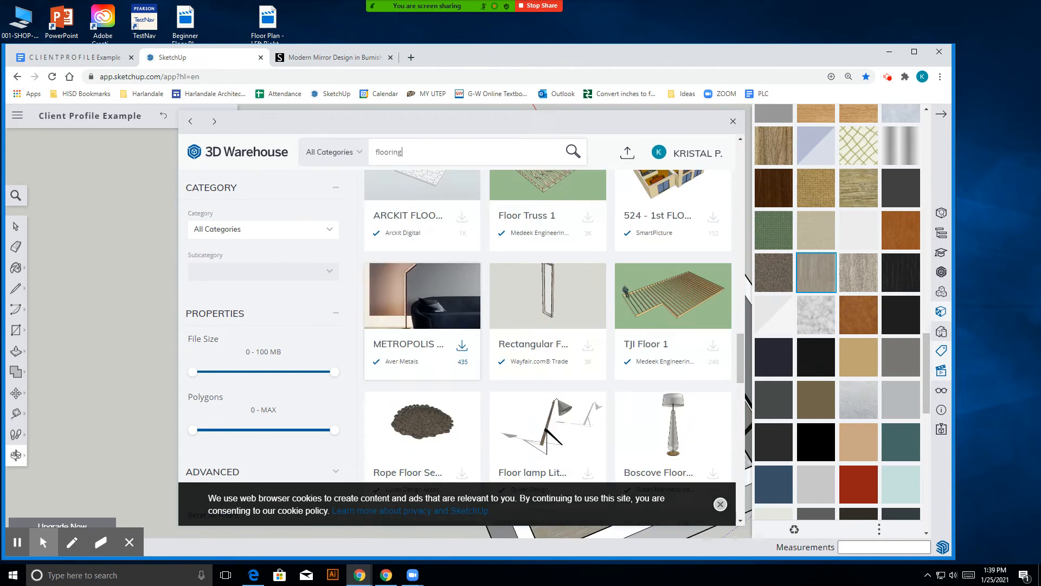
{"action": "scroll", "coordinate": [423, 320], "scroll_direction": "down", "scroll_amount": 10}
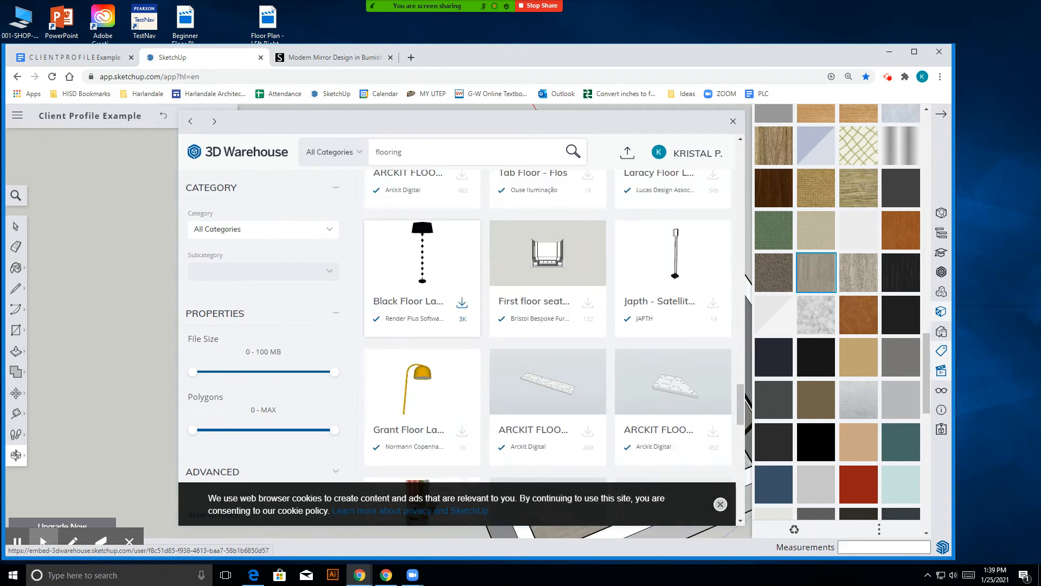
{"action": "scroll", "coordinate": [548, 326], "scroll_direction": "up", "scroll_amount": 10}
{"action": "scroll", "coordinate": [548, 325], "scroll_direction": "up", "scroll_amount": 8}
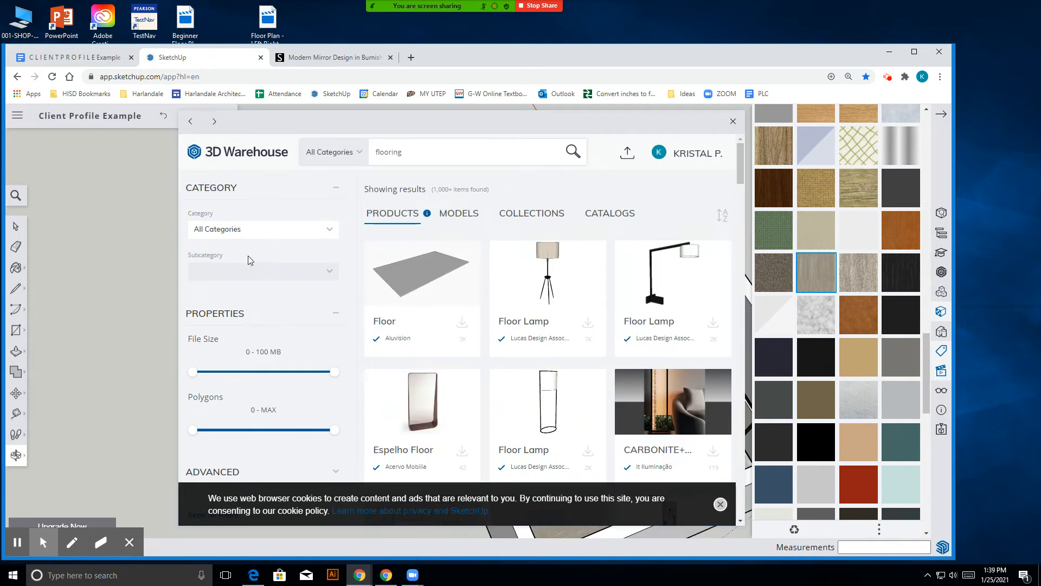
{"action": "left_click", "coordinate": [733, 121]}
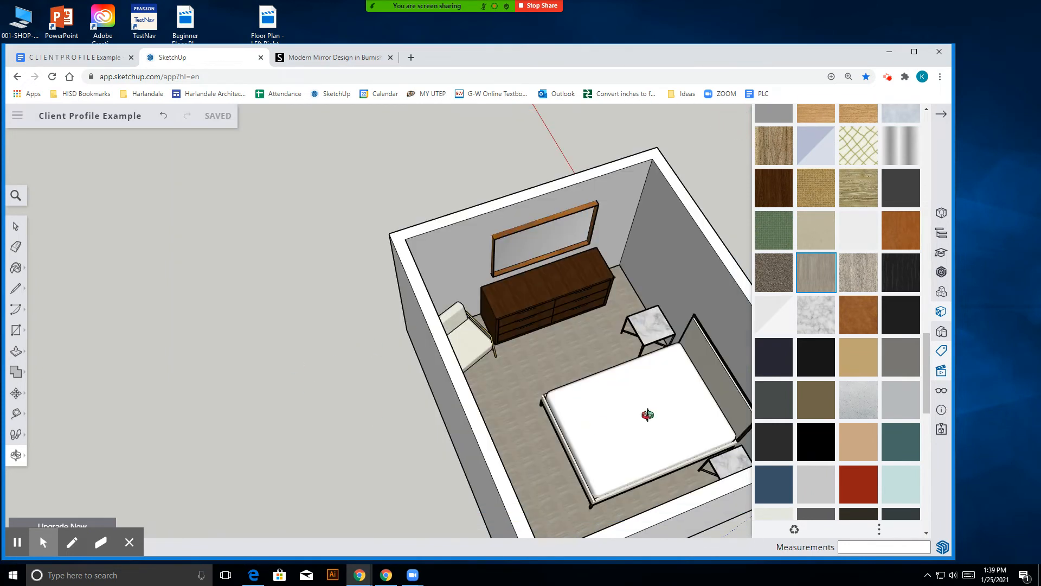
- Inspect the furnished room from several sides and view the wood floor between the dresser and bed up close
{"action": "left_click", "coordinate": [14, 226]}
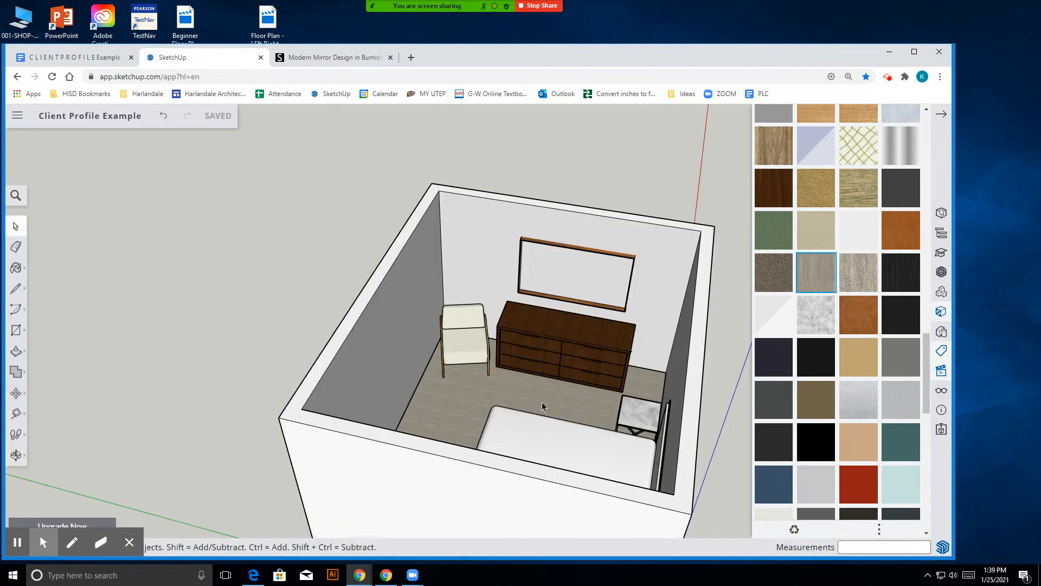
{"action": "left_click", "coordinate": [16, 227]}
{"action": "left_click", "coordinate": [16, 453]}
{"action": "left_click_drag", "start_coordinate": [604, 379], "coordinate": [794, 405]}
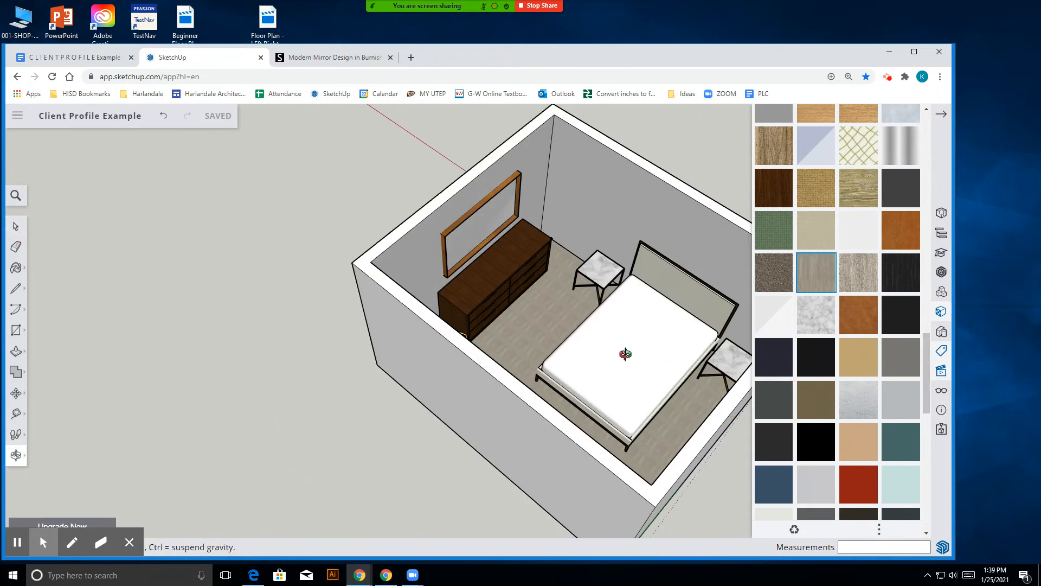
{"action": "scroll", "coordinate": [606, 325], "scroll_direction": "up", "scroll_amount": 6}
{"action": "left_click_drag", "start_coordinate": [606, 325], "coordinate": [502, 433]}
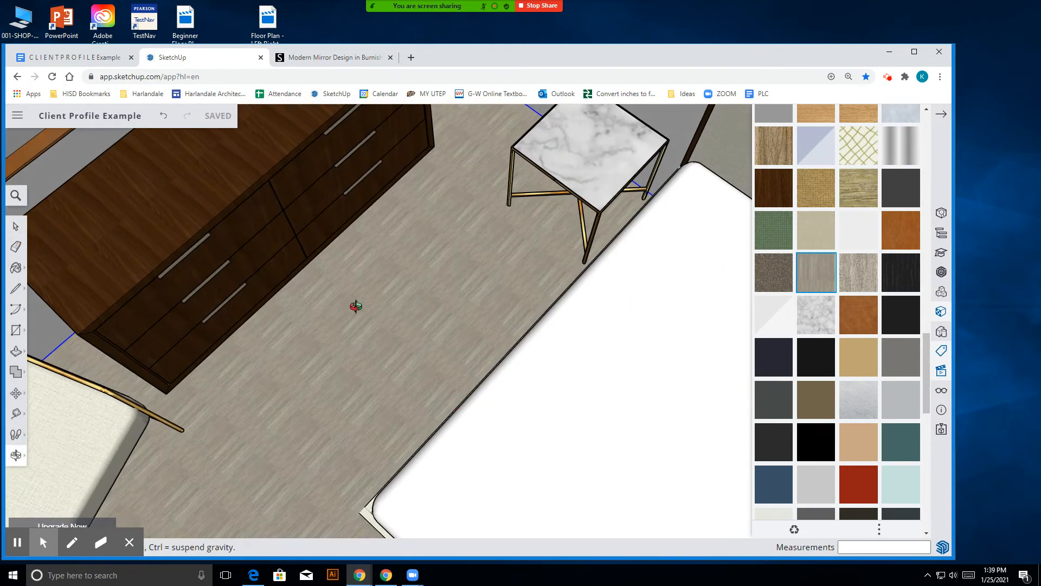
- Open a new browser tab beside the mirror product page and return to the SketchUp model
{"action": "left_click", "coordinate": [336, 58]}
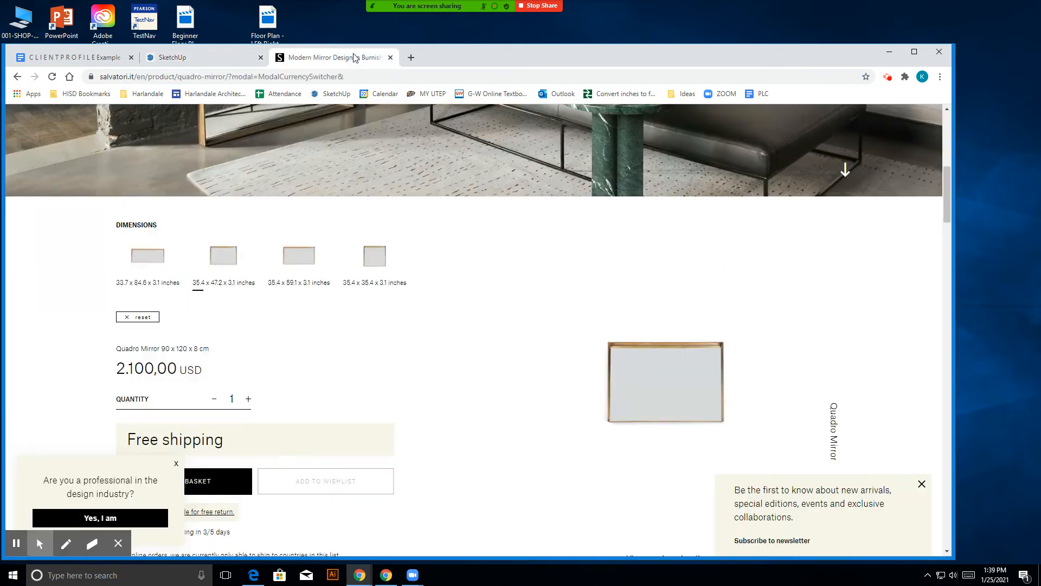
{"action": "left_click", "coordinate": [410, 58]}
{"action": "left_click", "coordinate": [336, 72]}
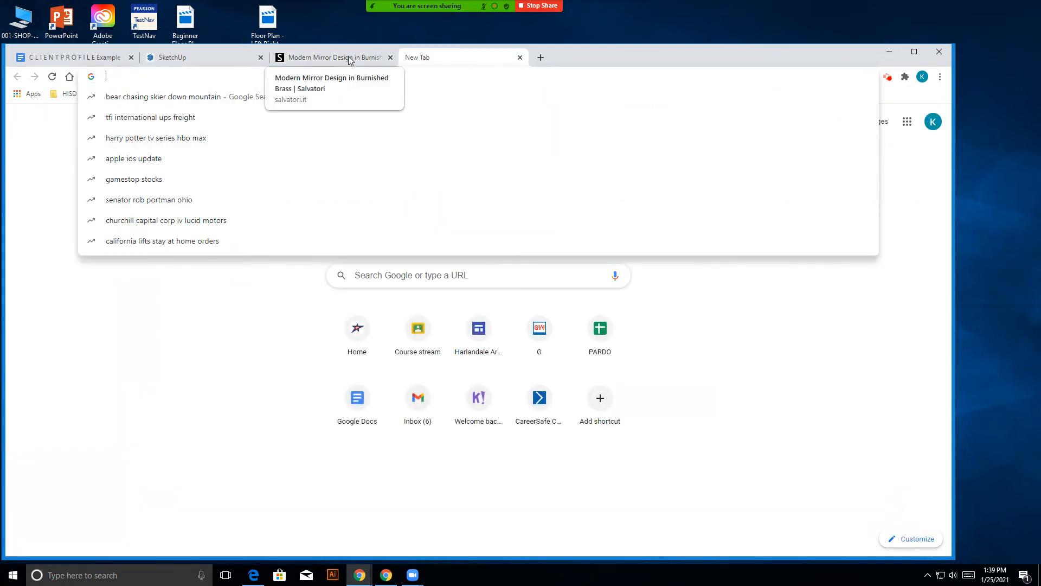
{"action": "left_click", "coordinate": [220, 58]}
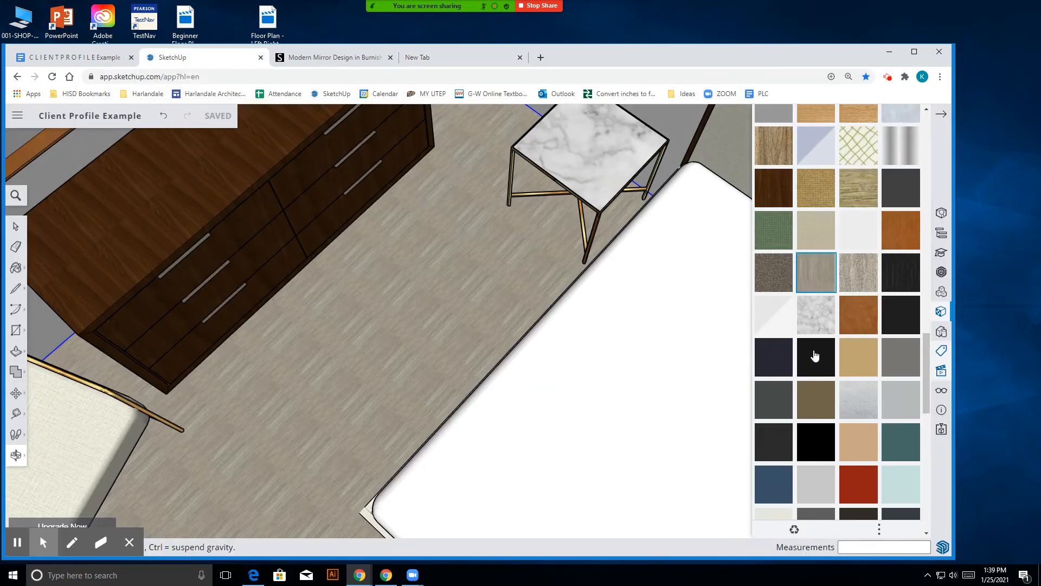
- Search the web for images of "grey wood flooring" in the empty browser tab
{"action": "scroll", "coordinate": [791, 342], "scroll_direction": "up", "scroll_amount": 10}
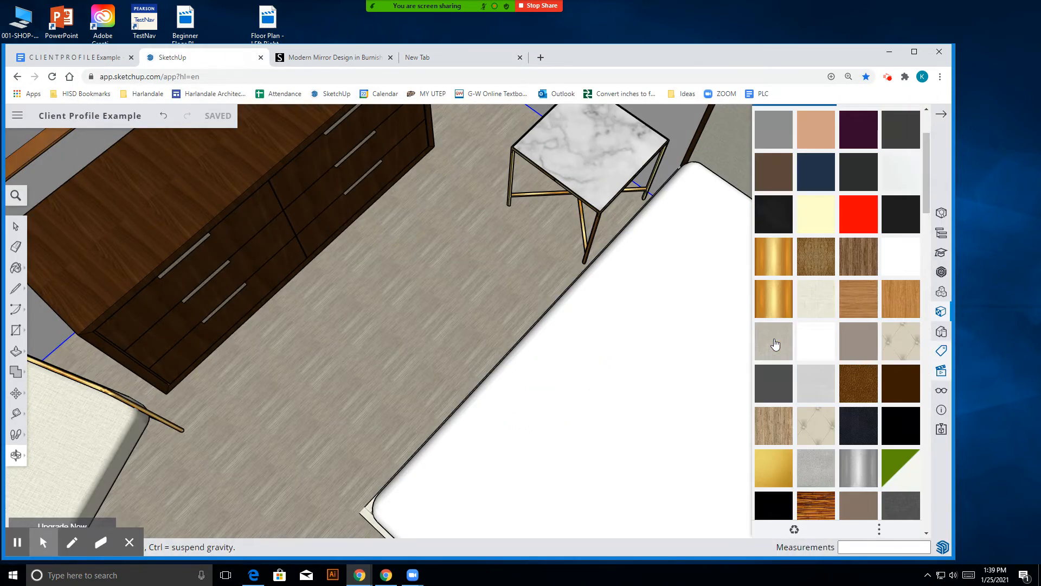
{"action": "scroll", "coordinate": [775, 344], "scroll_direction": "up", "scroll_amount": 2}
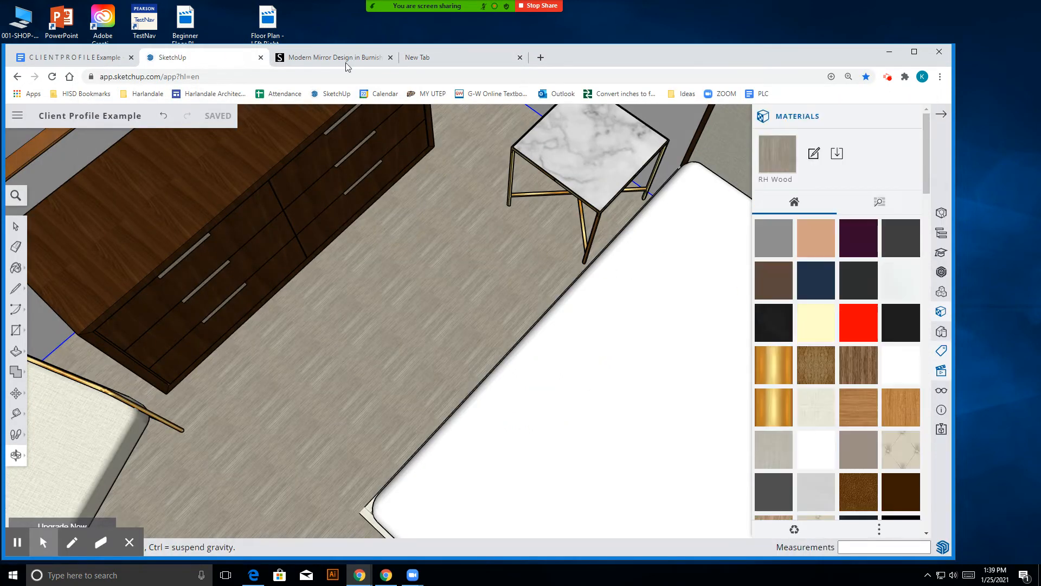
{"action": "left_click", "coordinate": [444, 57]}
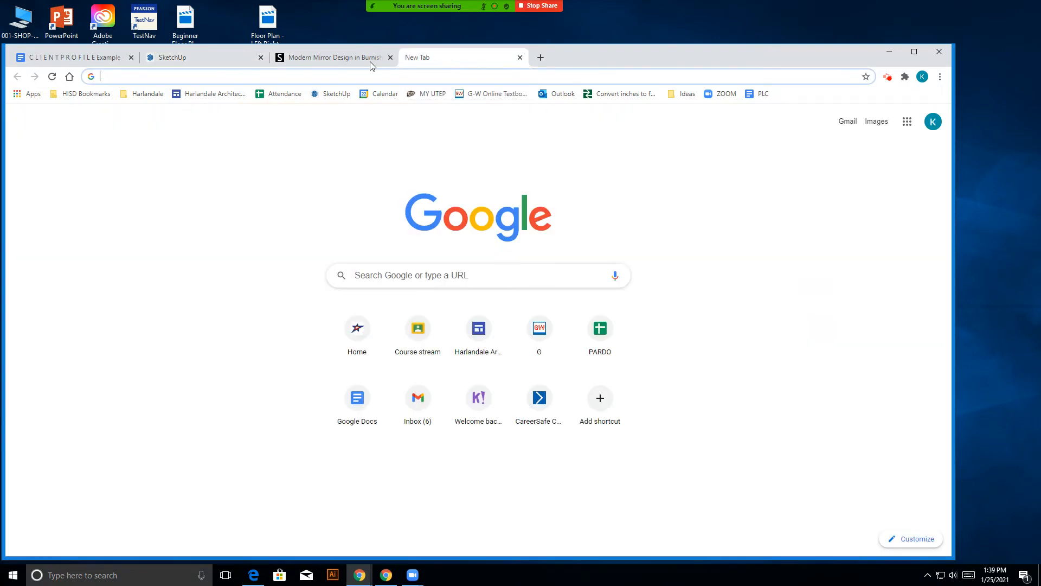
{"action": "left_click", "coordinate": [416, 80]}
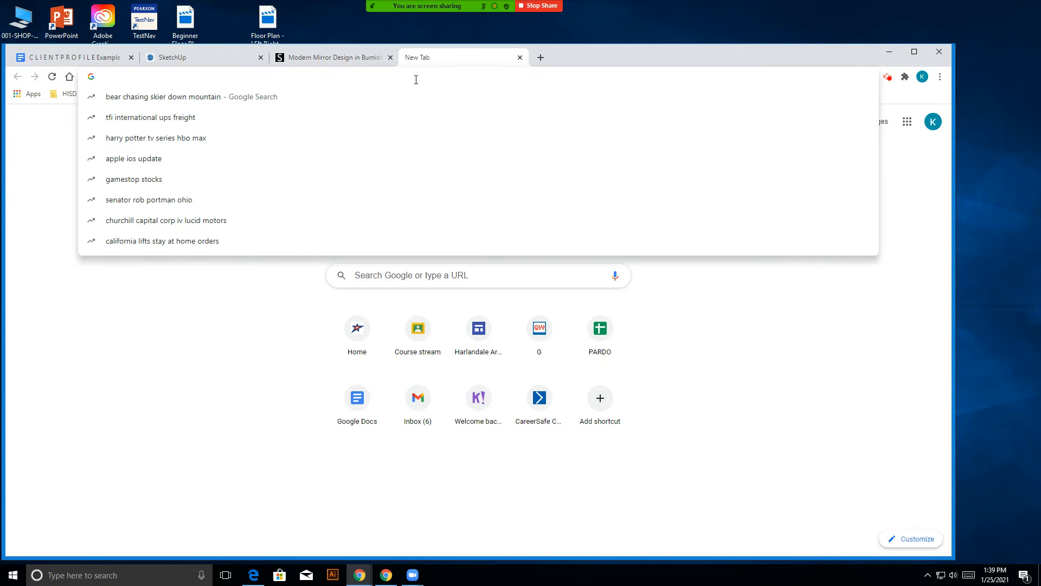
{"action": "type", "text": "grey wood "}
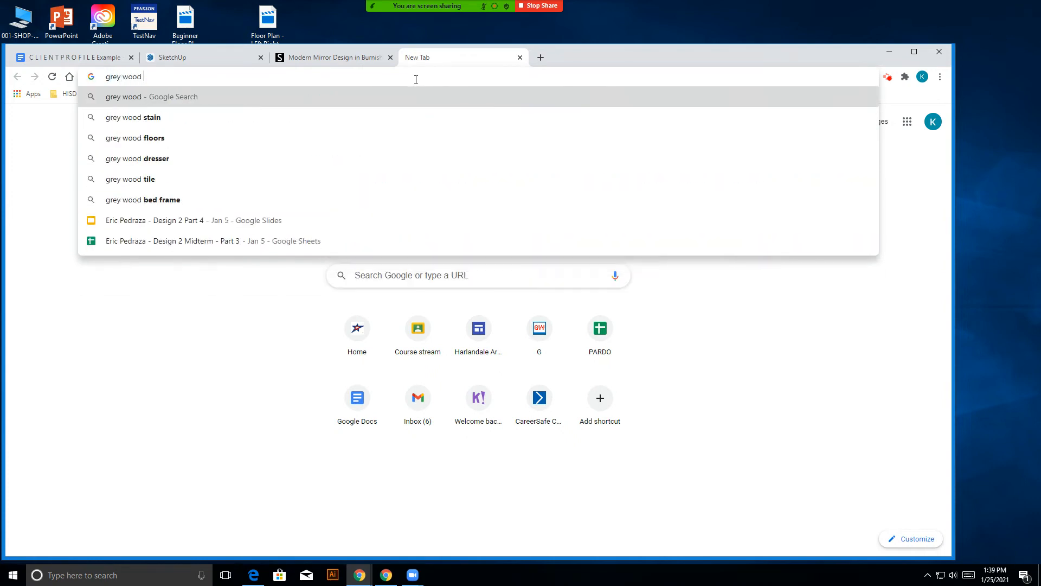
{"action": "type", "text": "floori"}
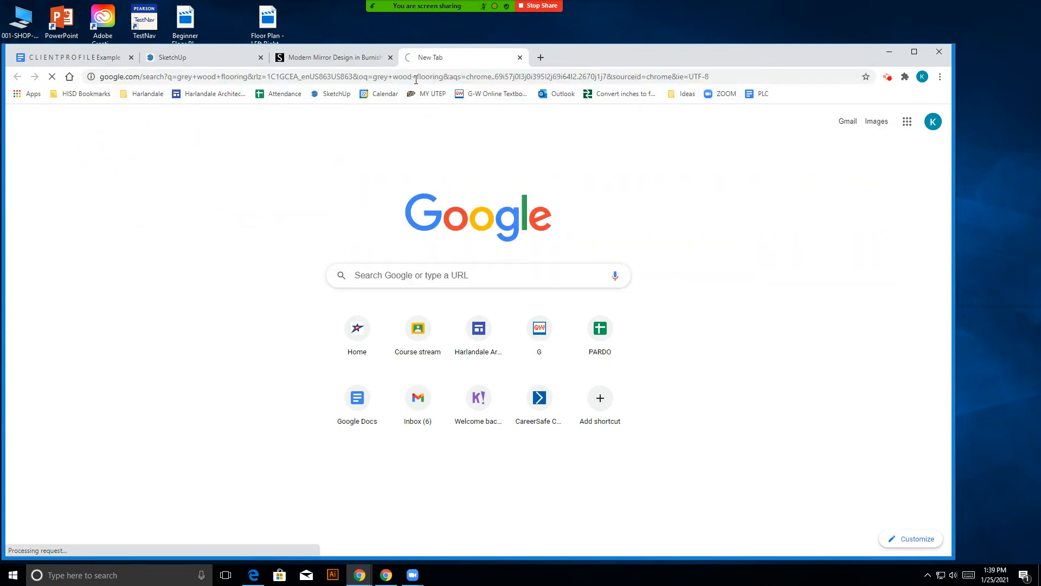
{"action": "left_click", "coordinate": [154, 158]}
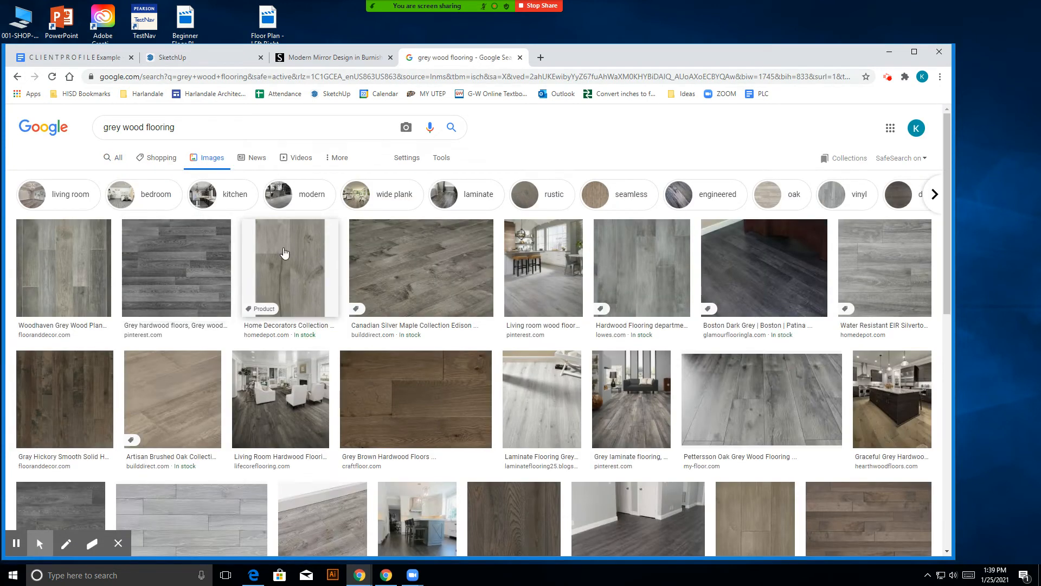
- Open The Home Depot product page for the Castle Gray Oak engineered hardwood flooring from the image results
{"action": "left_click", "coordinate": [285, 253]}
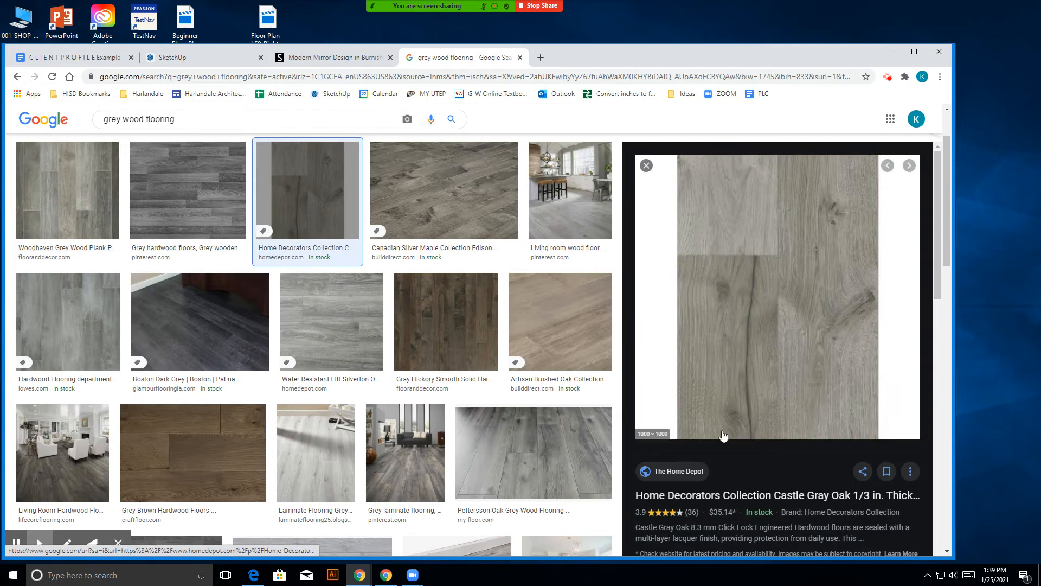
{"action": "left_click", "coordinate": [676, 472]}
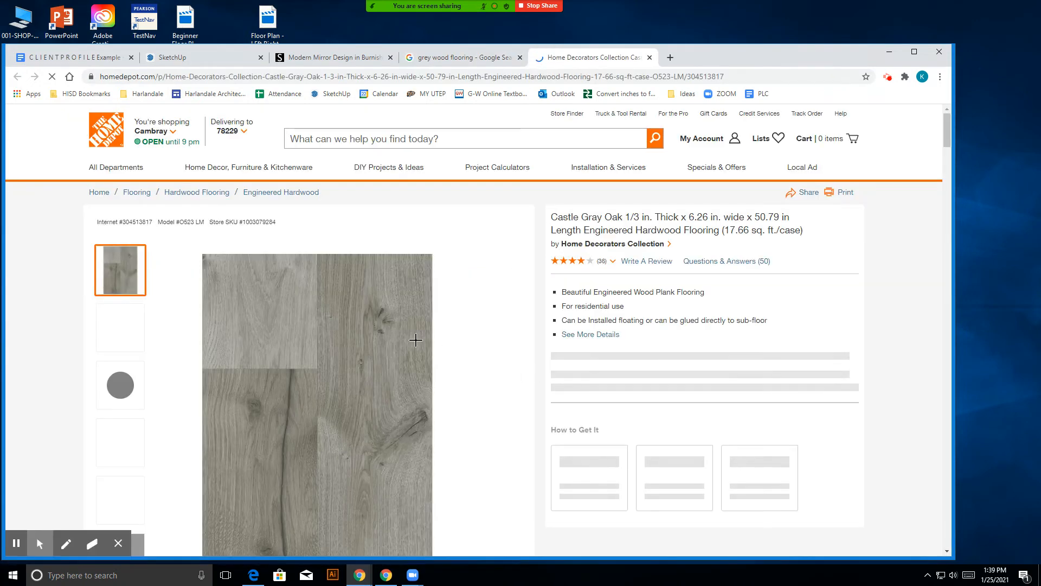
{"action": "scroll", "coordinate": [414, 341], "scroll_direction": "down", "scroll_amount": 1}
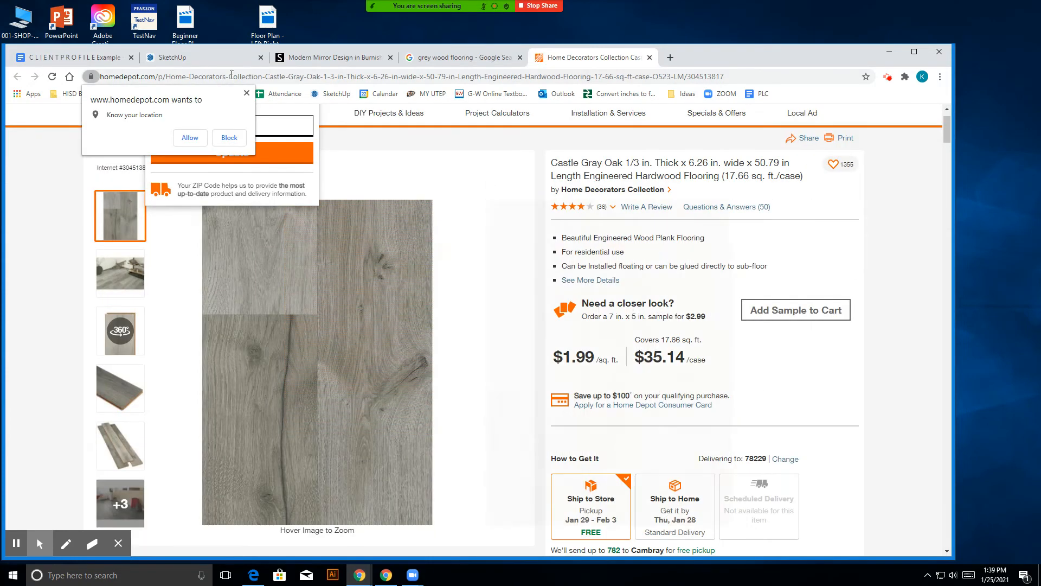
- Place the flooring product page beside the mirror page, dismiss the site's location request and copy the flooring page's web address
{"action": "left_click", "coordinate": [189, 61]}
{"action": "left_click_drag", "start_coordinate": [591, 57], "coordinate": [429, 56]}
{"action": "left_click", "coordinate": [350, 76]}
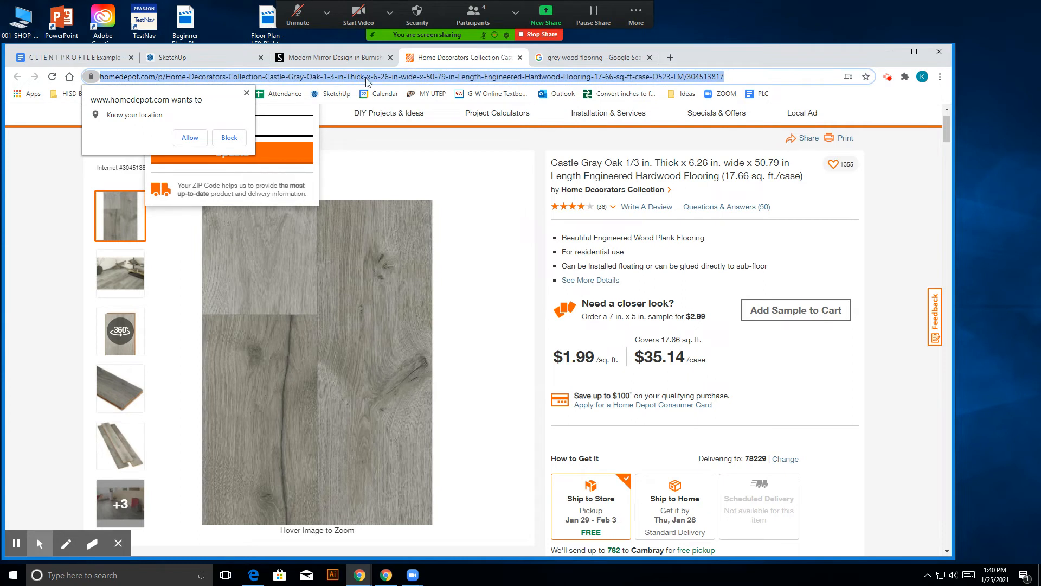
{"action": "left_click", "coordinate": [245, 93]}
{"action": "left_click", "coordinate": [359, 167]}
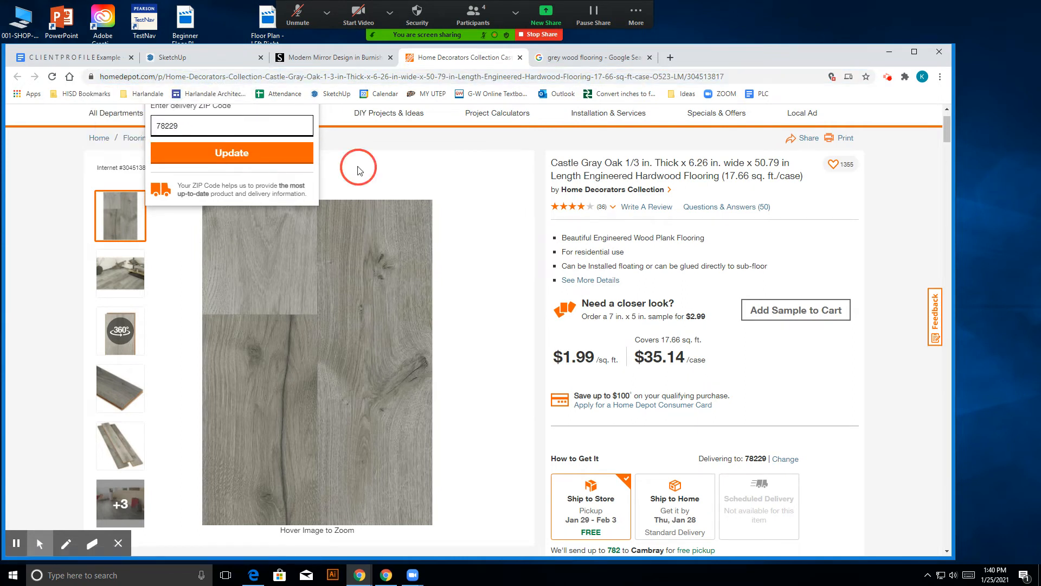
{"action": "right_click", "coordinate": [365, 71]}
{"action": "left_click", "coordinate": [399, 128]}
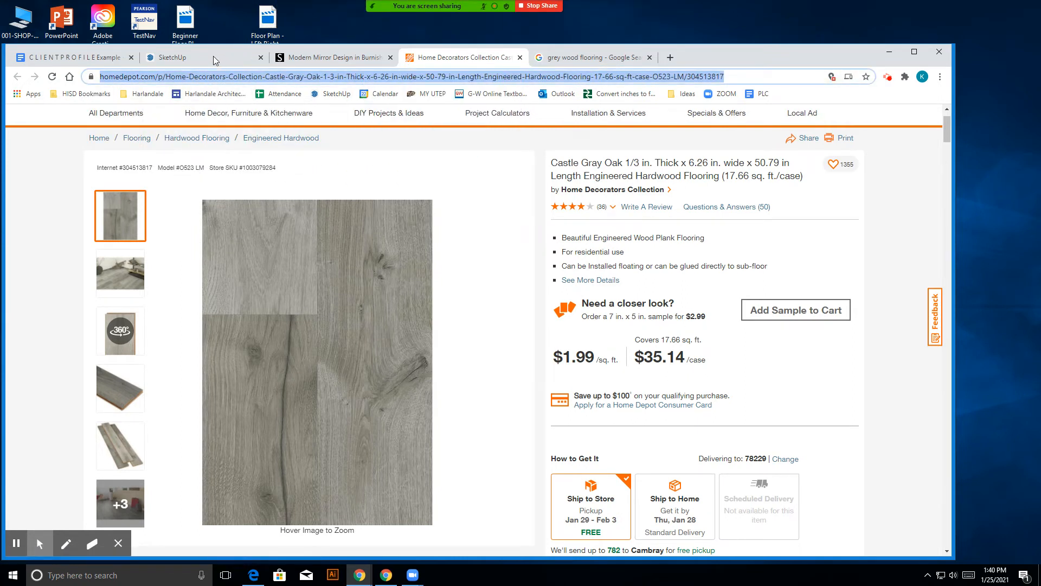
- Paste the flooring product link at the end of the client profile document, below the existing RH link
{"action": "left_click", "coordinate": [213, 57]}
{"action": "left_click", "coordinate": [70, 57]}
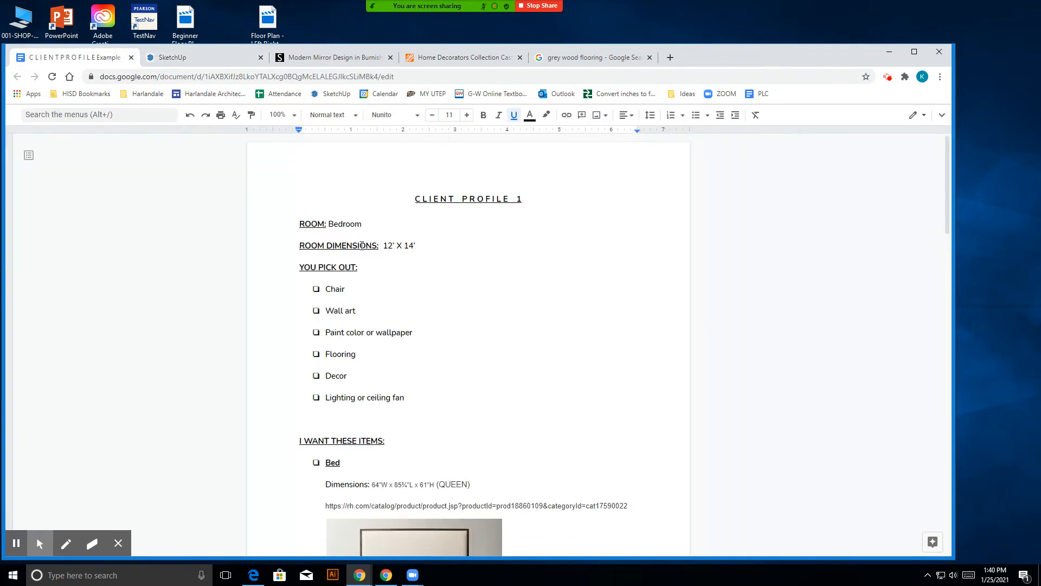
{"action": "scroll", "coordinate": [363, 246], "scroll_direction": "down", "scroll_amount": 20}
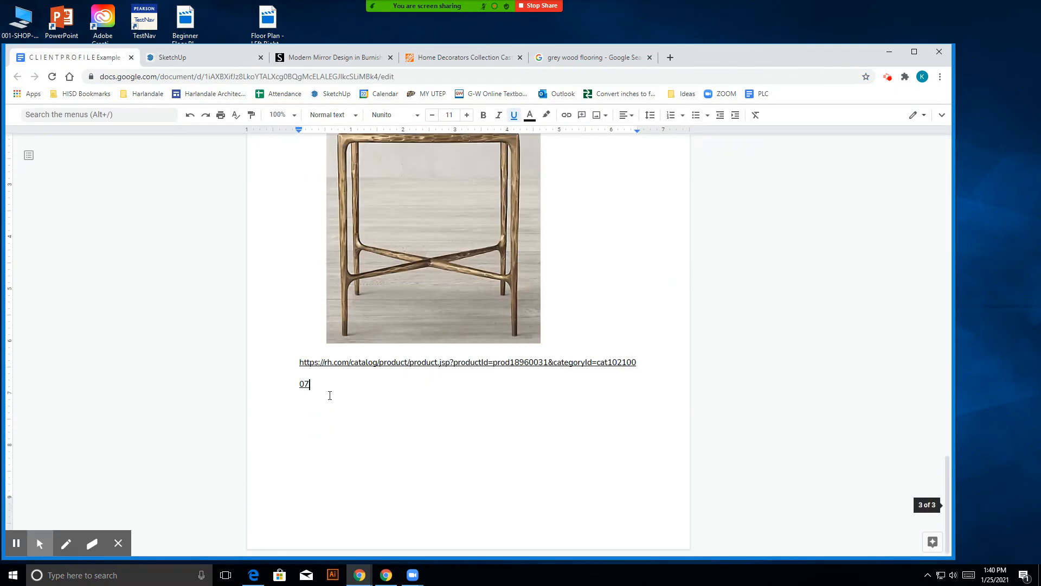
{"action": "key", "text": "Return"}
{"action": "key", "text": "Return"}
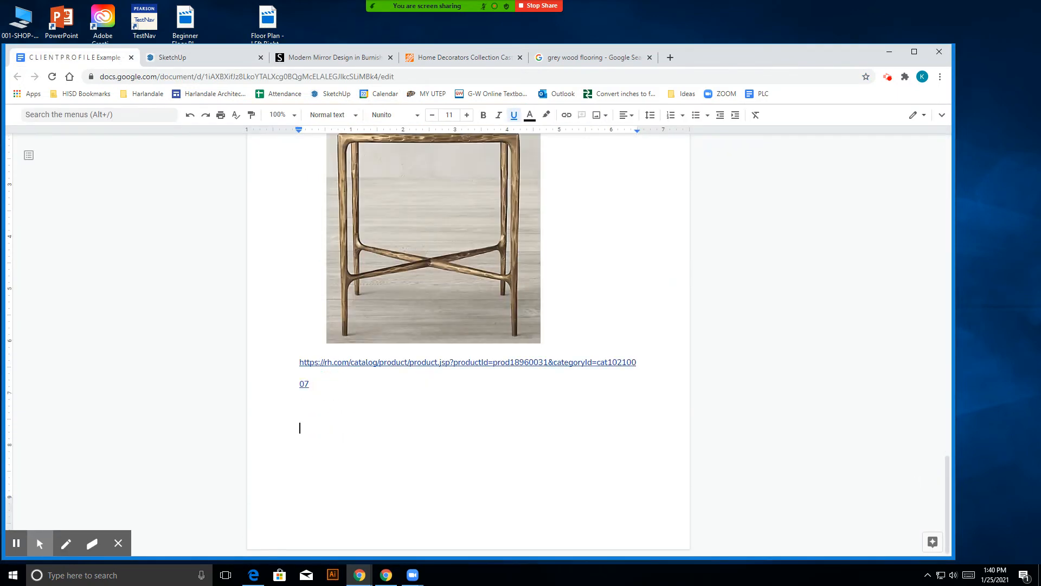
{"action": "key", "text": "ctrl+v"}
- Check the open product pages and close the grey wood flooring image results
{"action": "left_click", "coordinate": [349, 59]}
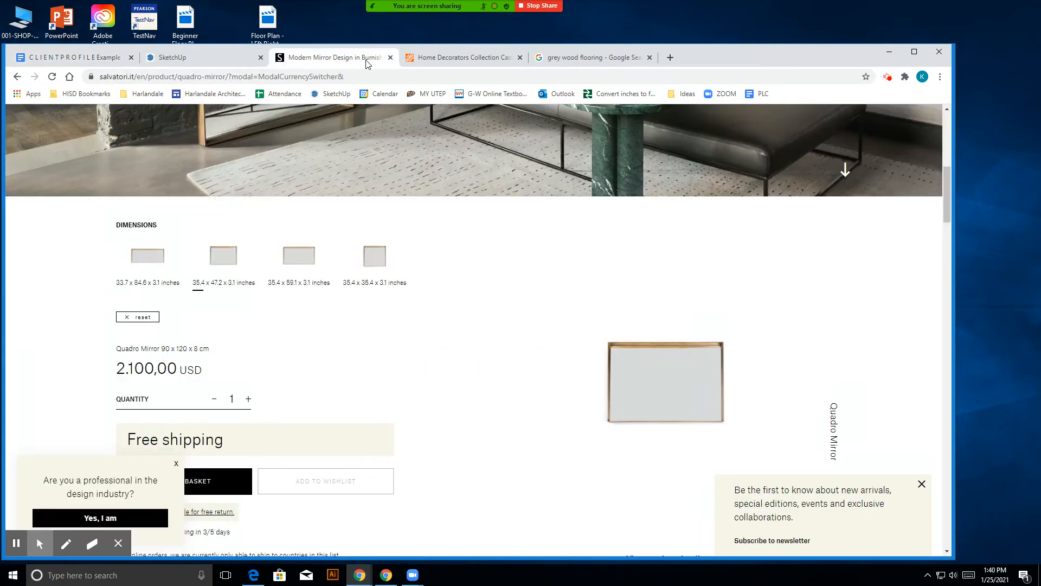
{"action": "left_click", "coordinate": [485, 58]}
{"action": "left_click", "coordinate": [589, 59]}
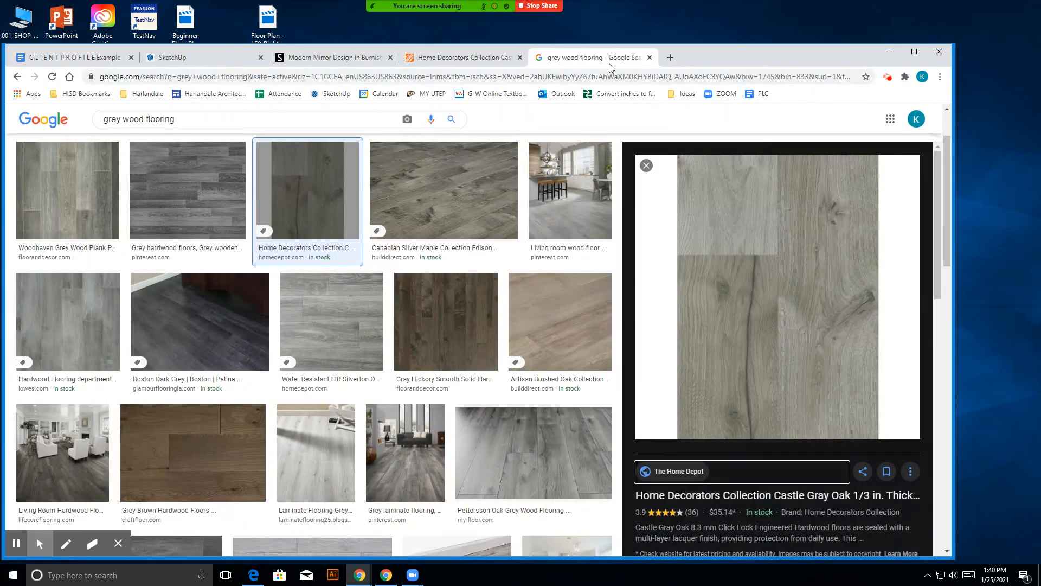
{"action": "left_click", "coordinate": [650, 57]}
- Copy the web address of the Quadro Mirror product page and close that page
{"action": "left_click", "coordinate": [308, 60]}
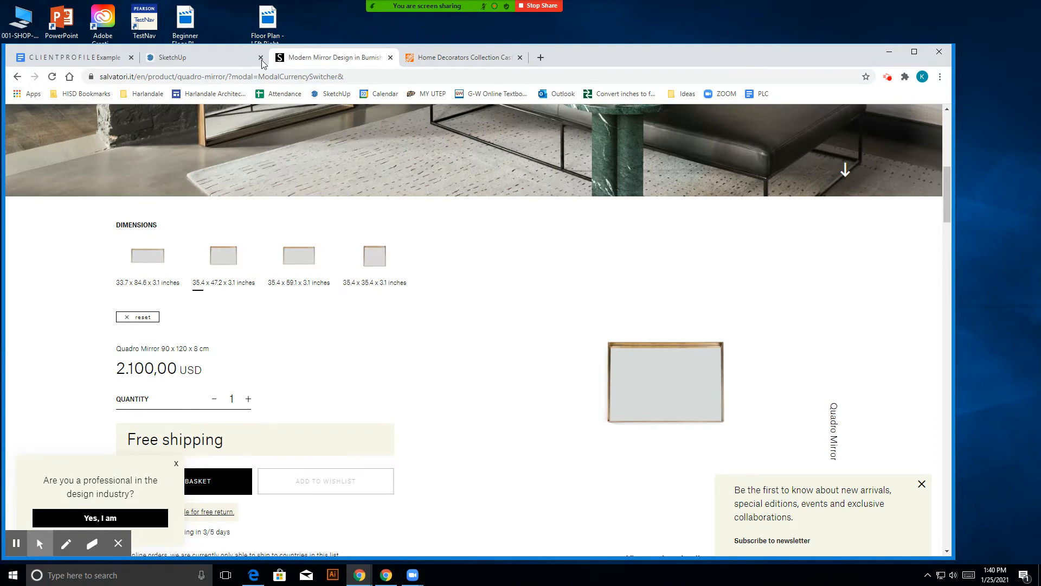
{"action": "scroll", "coordinate": [309, 225], "scroll_direction": "up", "scroll_amount": 4}
{"action": "scroll", "coordinate": [299, 190], "scroll_direction": "up", "scroll_amount": 5}
{"action": "left_click", "coordinate": [296, 76]}
{"action": "right_click", "coordinate": [296, 76]}
{"action": "left_click", "coordinate": [336, 135]}
{"action": "left_click", "coordinate": [390, 58]}
{"action": "left_click", "coordinate": [215, 61]}
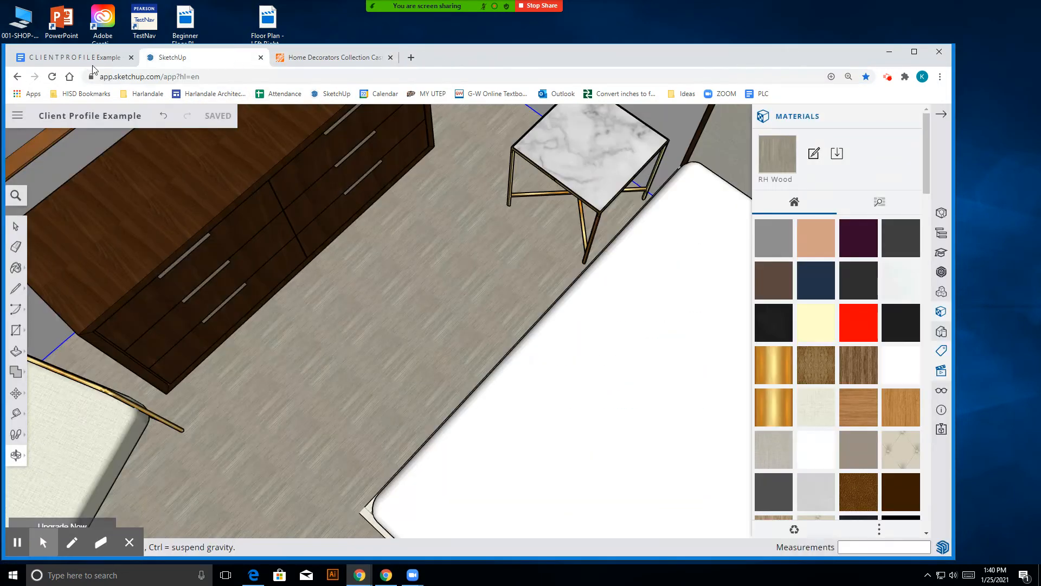
- Paste the mirror product link on a new line below the flooring link in the client profile document
{"action": "left_click", "coordinate": [97, 61]}
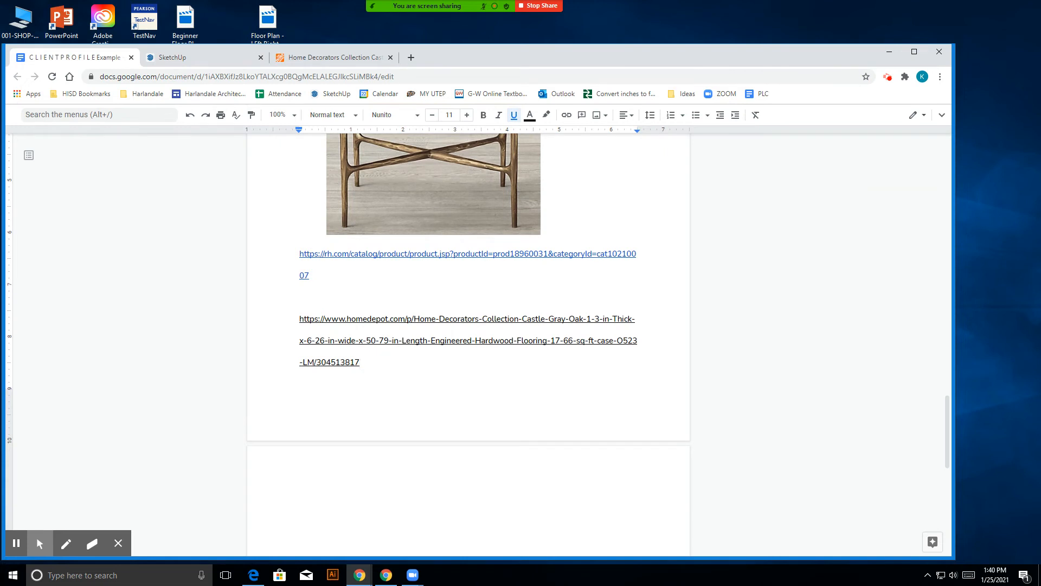
{"action": "key", "text": "Return"}
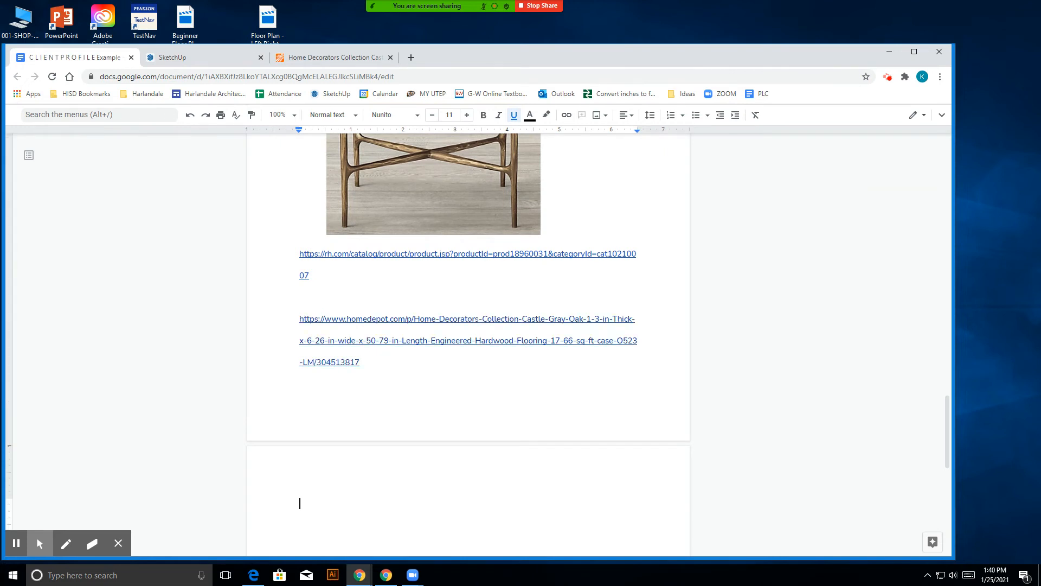
{"action": "key", "text": "ctrl+v"}
- Insert blank lines before the RH link so the product links start on a new page after the nightstand picture
{"action": "scroll", "coordinate": [298, 358], "scroll_direction": "up", "scroll_amount": 3}
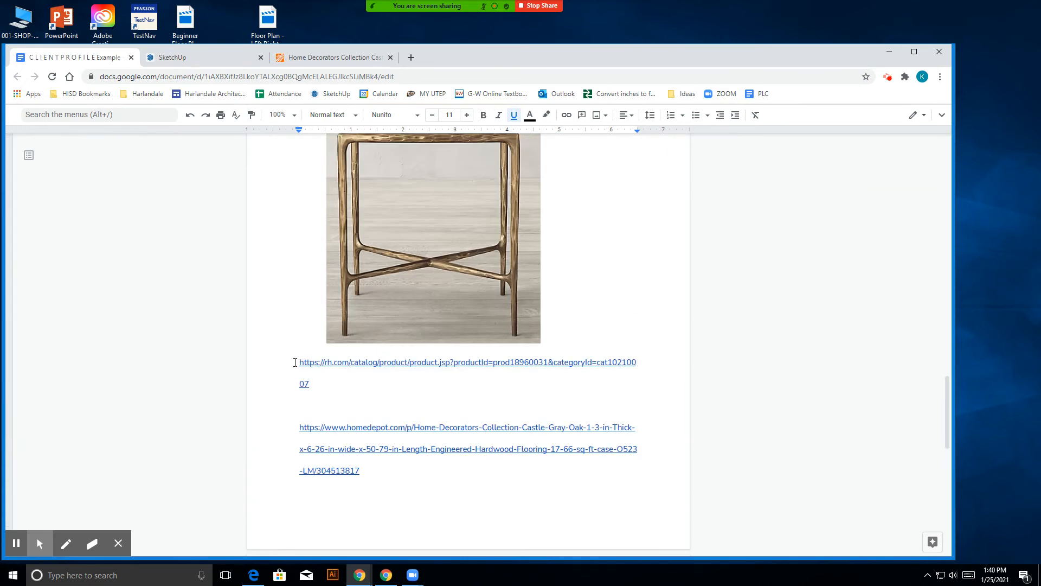
{"action": "left_click", "coordinate": [297, 358]}
{"action": "left_click", "coordinate": [545, 439]}
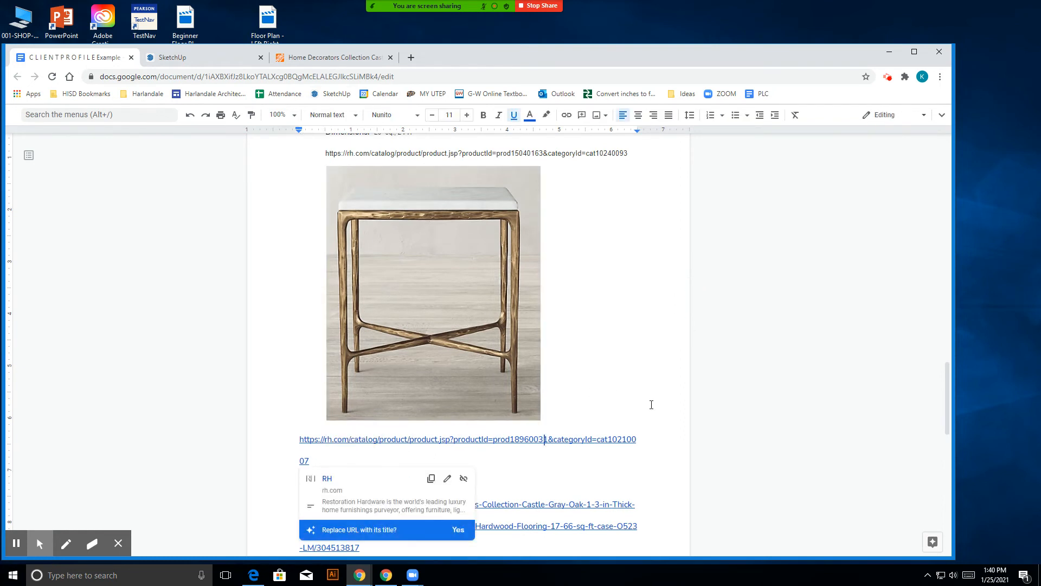
{"action": "left_click", "coordinate": [664, 392]}
{"action": "left_click", "coordinate": [298, 438]}
{"action": "key", "text": "Return"}
{"action": "key", "text": "Return"}
{"action": "key", "text": "Return"}
{"action": "key", "text": "Return"}
{"action": "key", "text": "Return"}
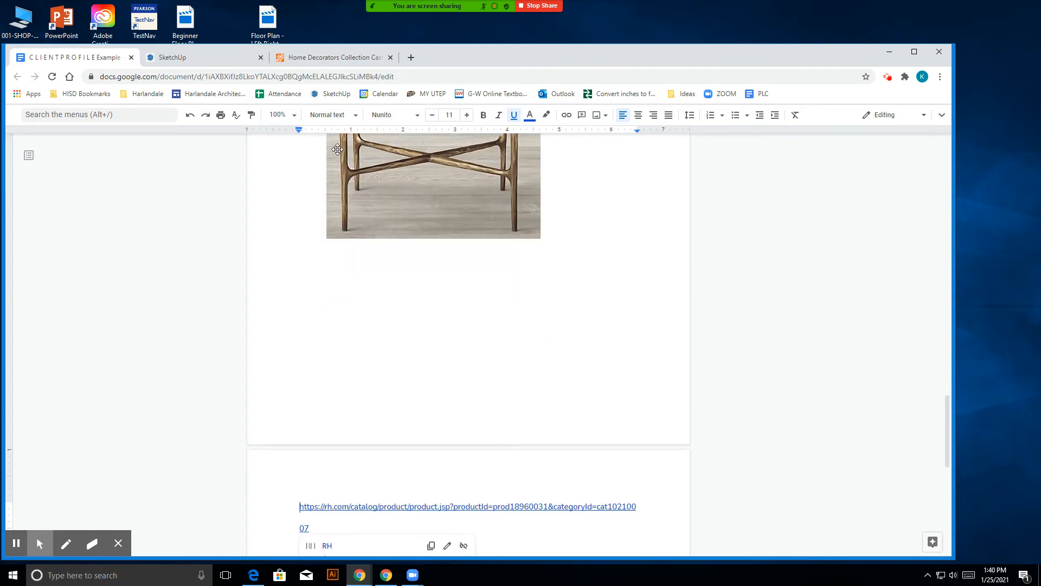
- Inspect the SketchUp bedroom around the bed, nightstands and dresser from several sides, and close the Materials panel
{"action": "left_click", "coordinate": [321, 66]}
{"action": "left_click", "coordinate": [244, 61]}
{"action": "scroll", "coordinate": [439, 347], "scroll_direction": "down", "scroll_amount": 6}
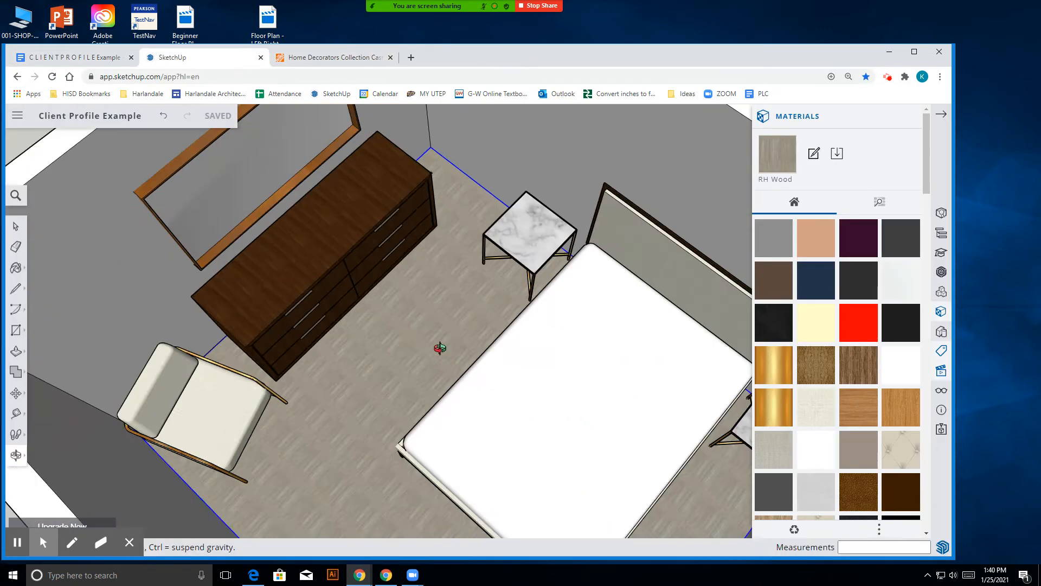
{"action": "left_click_drag", "start_coordinate": [490, 451], "coordinate": [556, 309]}
{"action": "scroll", "coordinate": [496, 307], "scroll_direction": "up", "scroll_amount": 10}
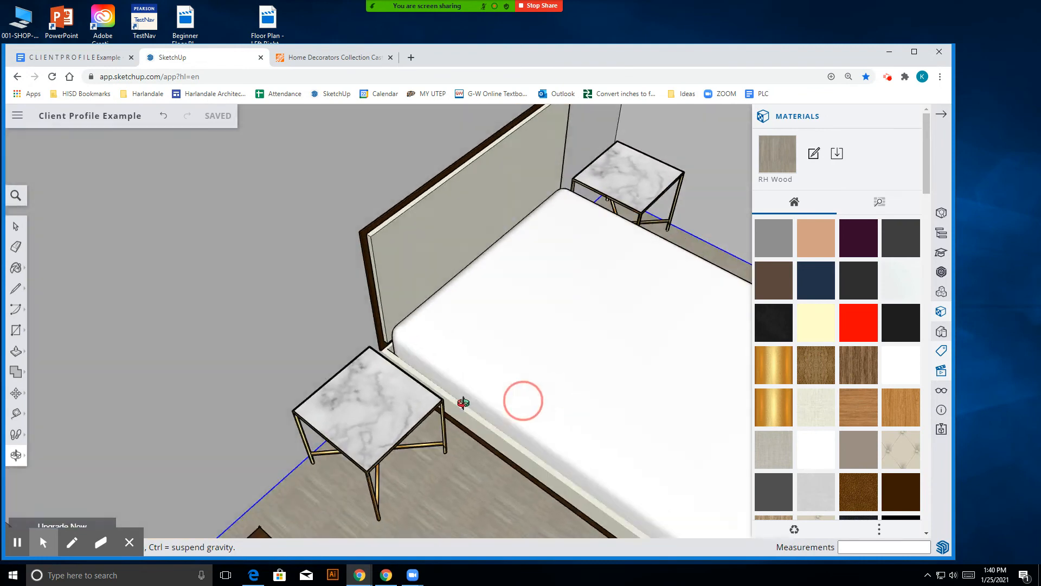
{"action": "left_click_drag", "start_coordinate": [464, 403], "coordinate": [255, 422]}
{"action": "scroll", "coordinate": [472, 368], "scroll_direction": "down", "scroll_amount": 5}
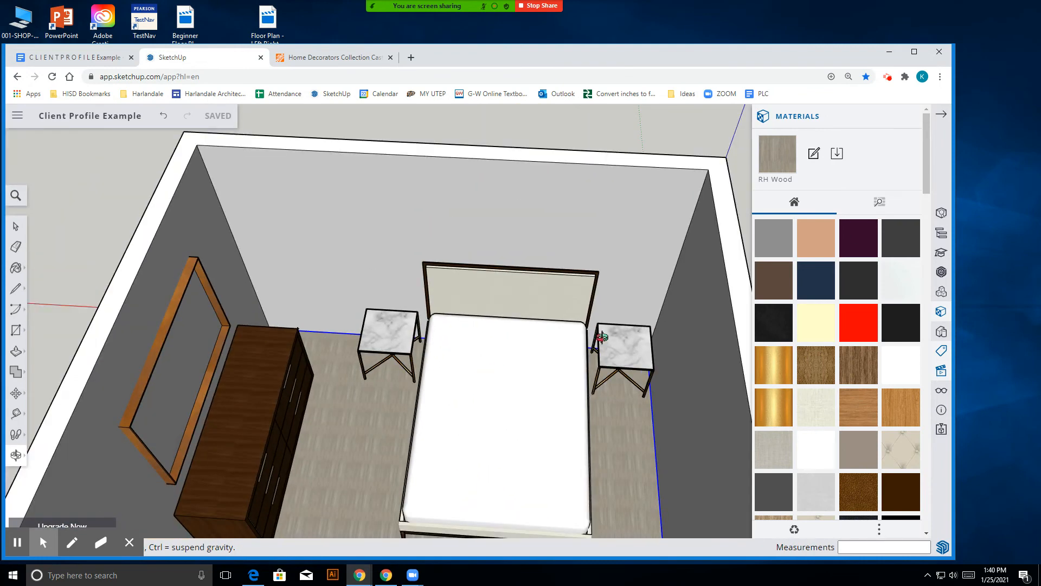
{"action": "left_click", "coordinate": [942, 115]}
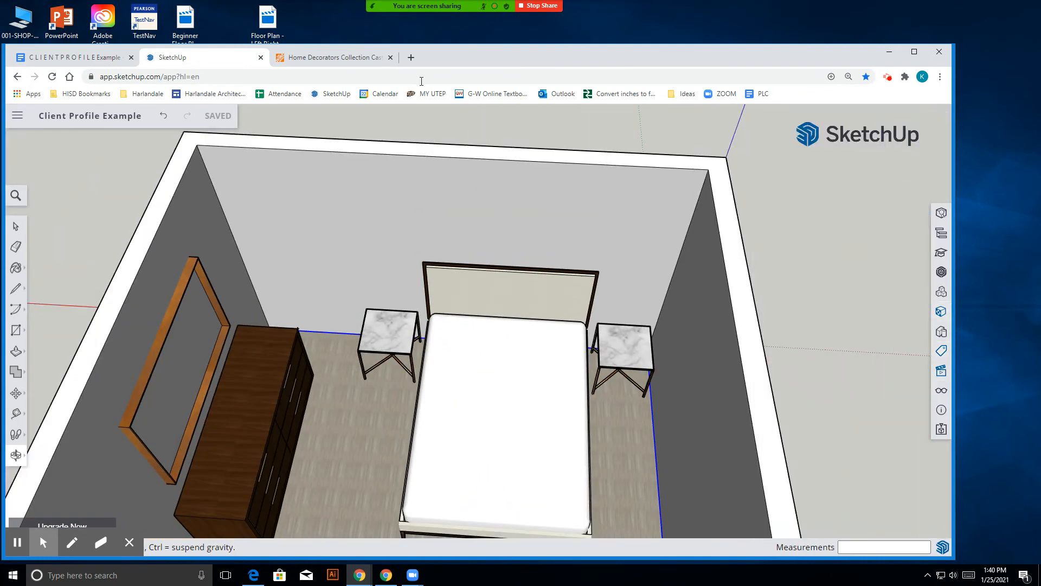
{"action": "mouse_move", "coordinate": [365, 293]}
{"action": "left_mouse_down"}
{"action": "mouse_move", "coordinate": [363, 365]}
{"action": "mouse_move", "coordinate": [423, 358]}
{"action": "mouse_move", "coordinate": [811, 427]}
{"action": "mouse_move", "coordinate": [547, 384]}
{"action": "left_mouse_up"}
- Review the client profile's list of items to pick out, compare it with the bedroom model and open a new browser tab
{"action": "left_click", "coordinate": [54, 57]}
{"action": "scroll", "coordinate": [485, 296], "scroll_direction": "up", "scroll_amount": 20}
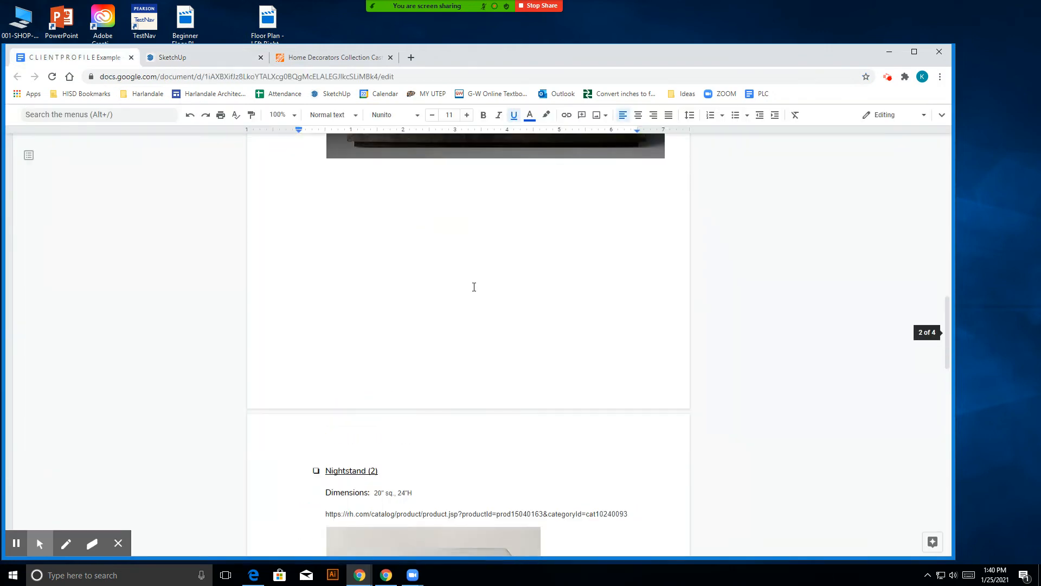
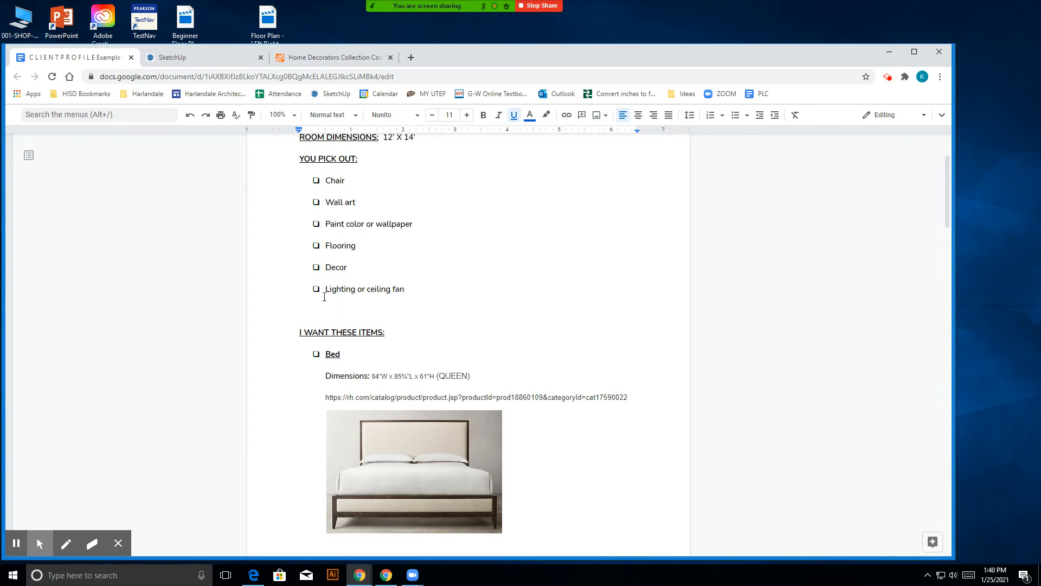
{"action": "left_click", "coordinate": [337, 58]}
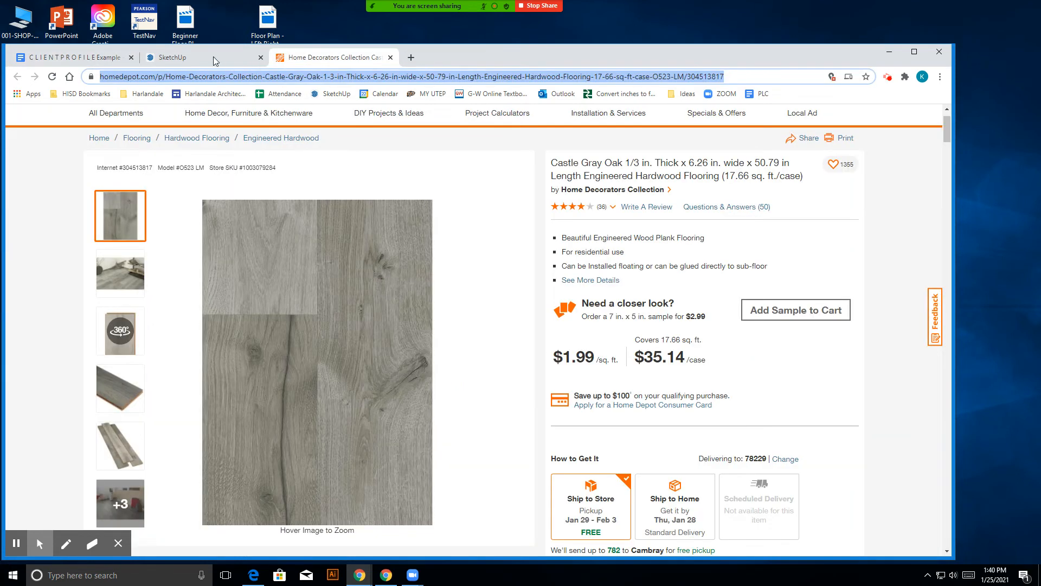
{"action": "left_click", "coordinate": [413, 57]}
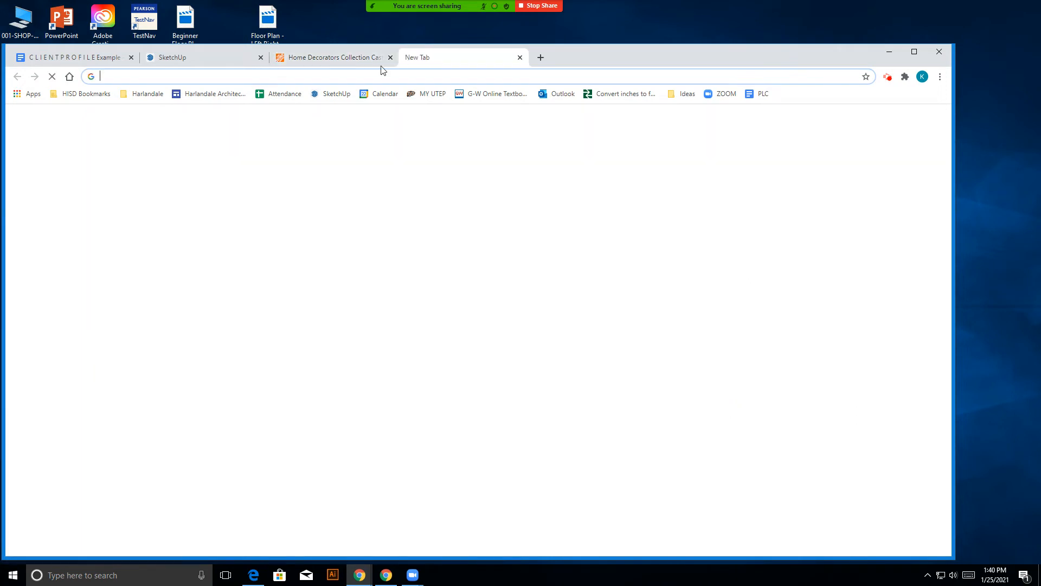
{"action": "left_click", "coordinate": [273, 78]}
{"action": "left_click", "coordinate": [217, 63]}
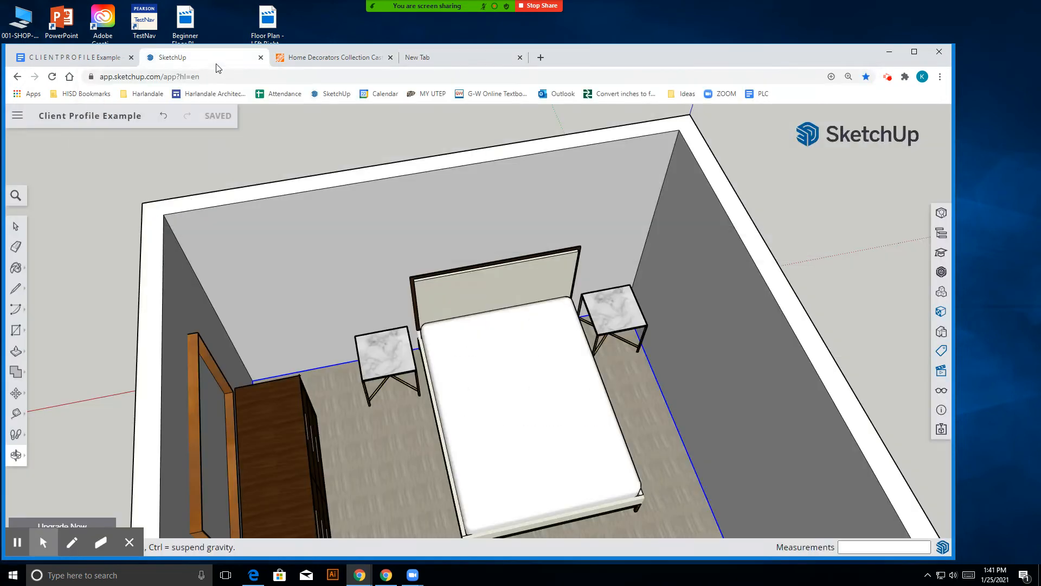
{"action": "left_click", "coordinate": [434, 57]}
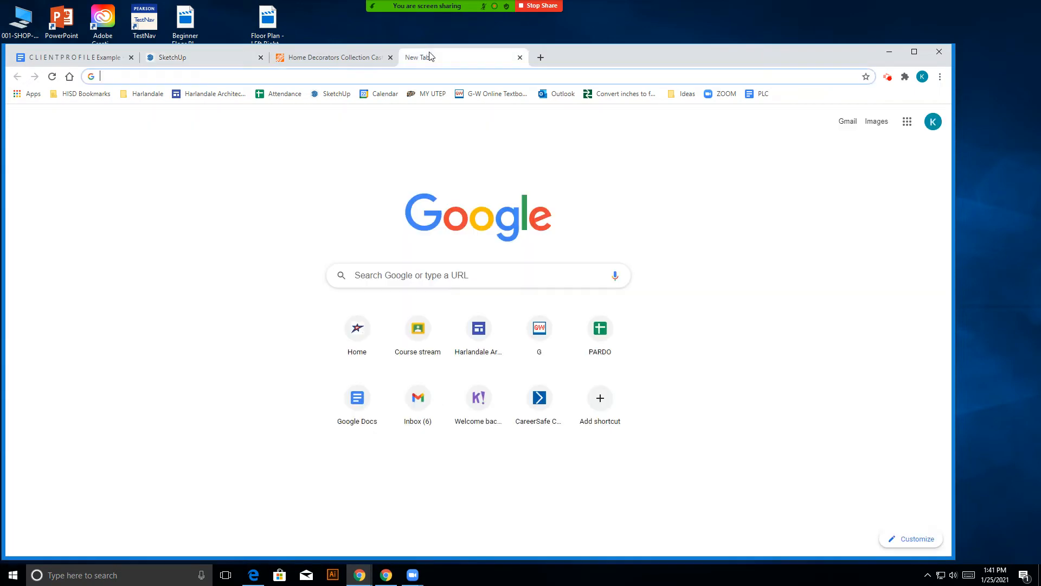
- Search the web for restoration hardware and open the RH website
{"action": "left_click", "coordinate": [330, 75]}
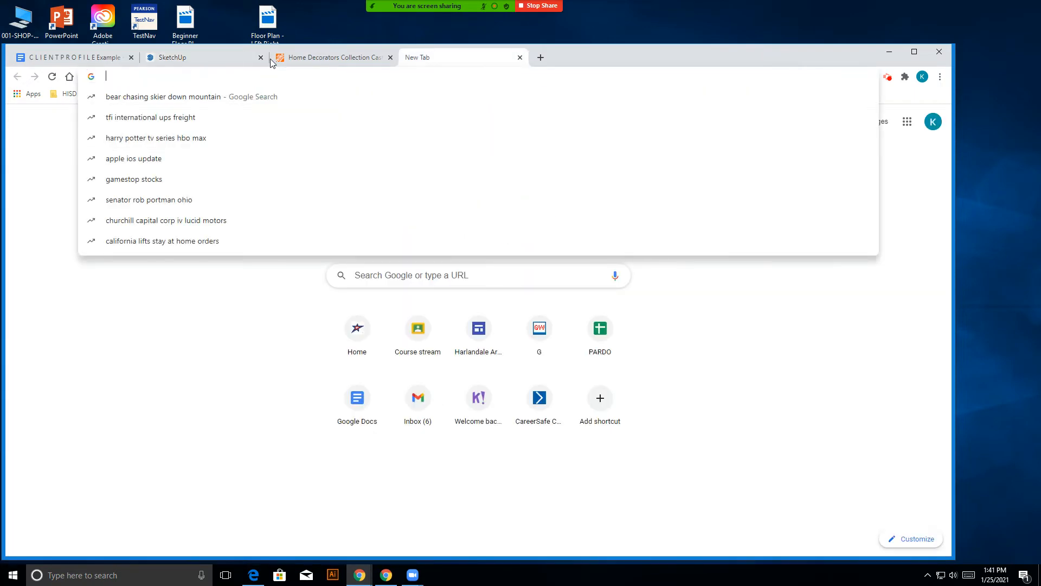
{"action": "type", "text": "restoration hardware"}
{"action": "key", "text": "Return"}
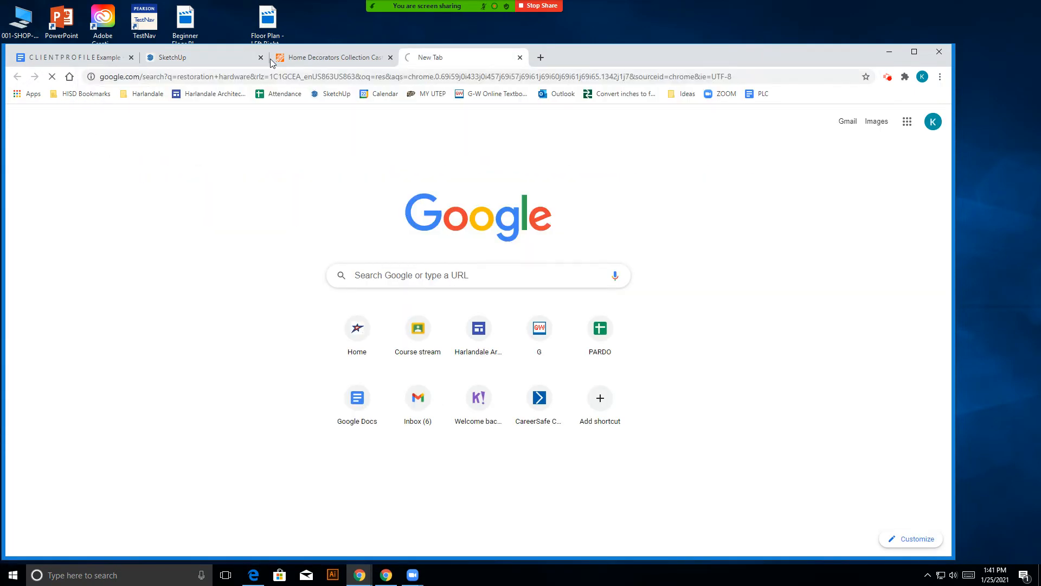
{"action": "left_click", "coordinate": [109, 255]}
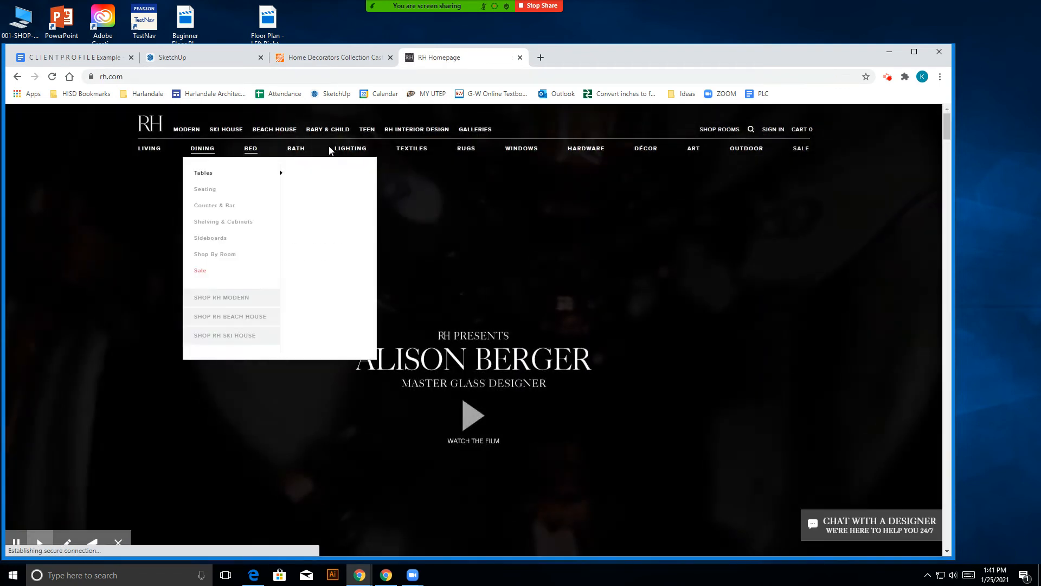
- Open the Table Lighting category on the RH website and browse the table lamps
{"action": "mouse_move", "coordinate": [351, 149]}
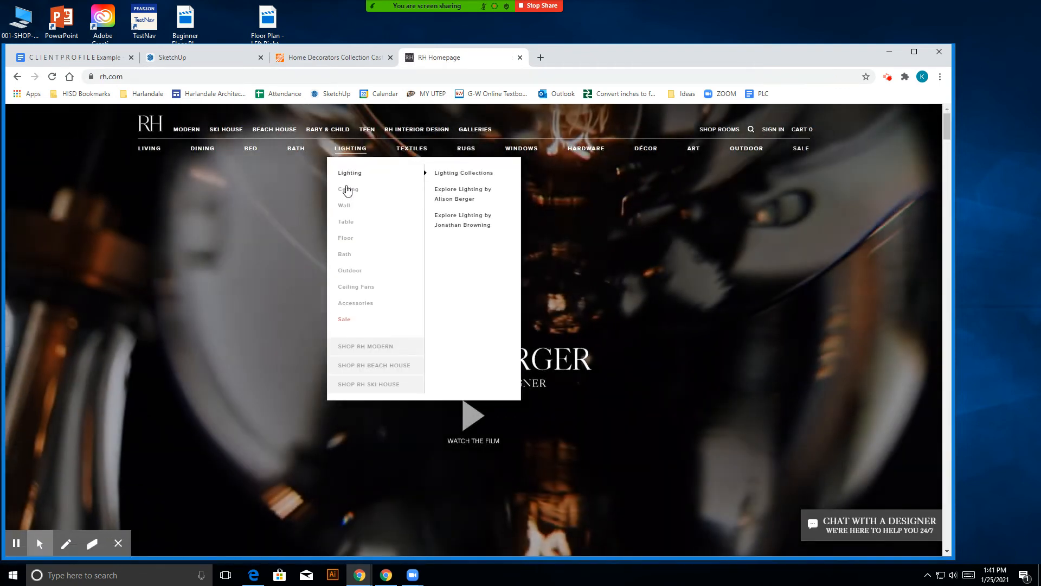
{"action": "left_click", "coordinate": [349, 224]}
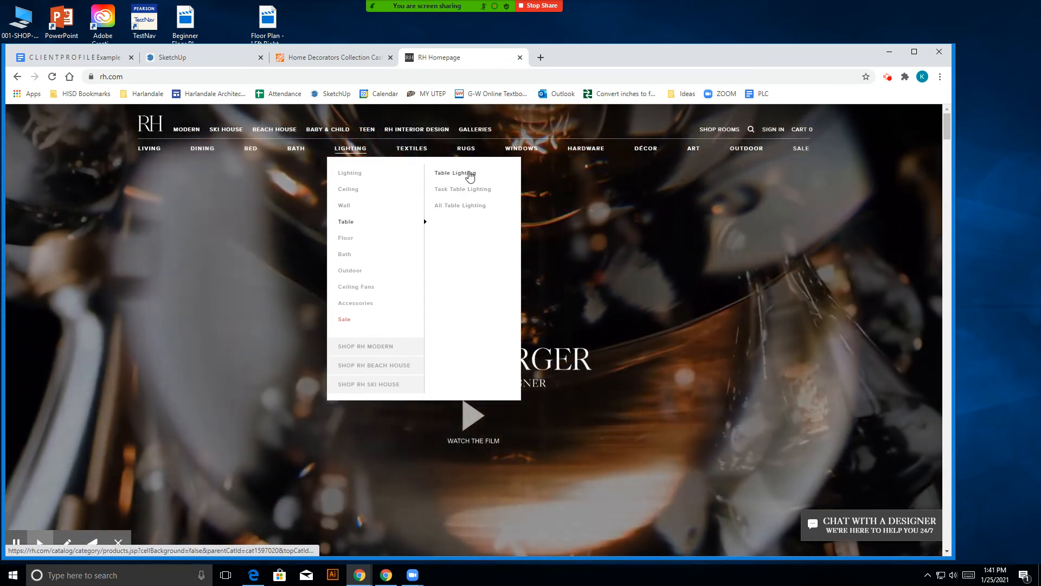
{"action": "left_click", "coordinate": [469, 173]}
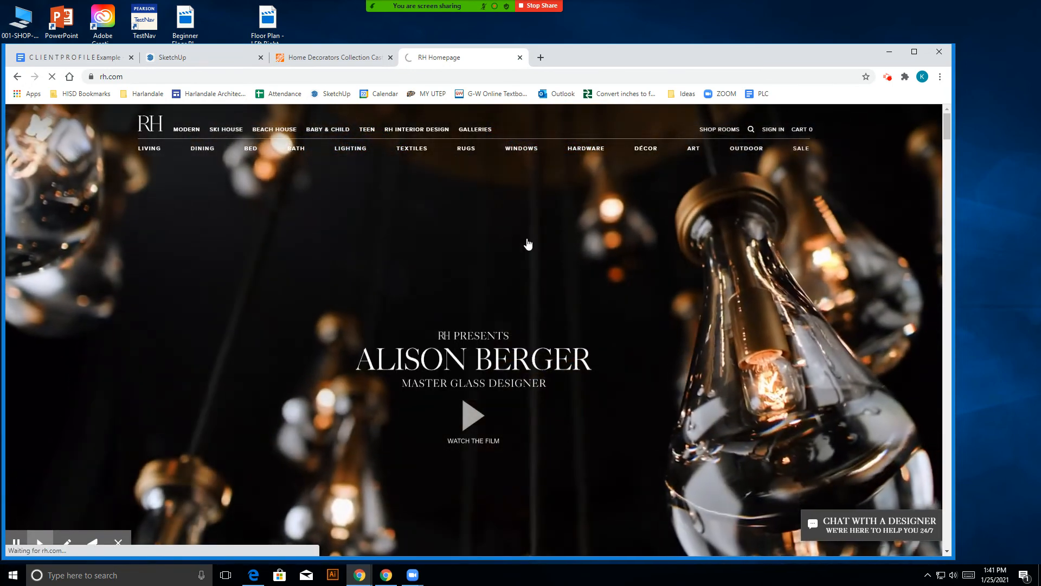
{"action": "scroll", "coordinate": [528, 244], "scroll_direction": "down", "scroll_amount": 7}
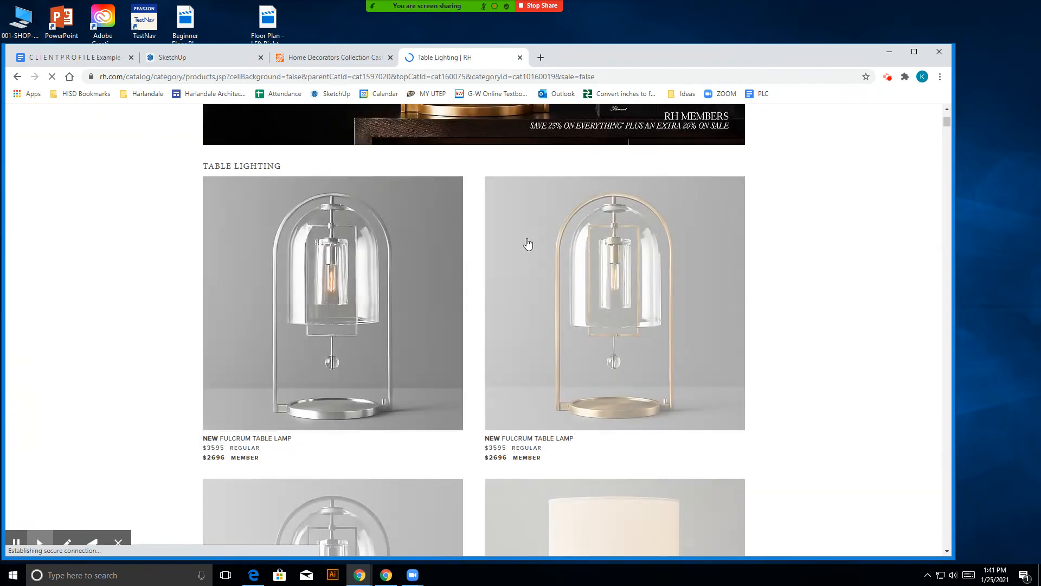
{"action": "scroll", "coordinate": [528, 244], "scroll_direction": "down", "scroll_amount": 15}
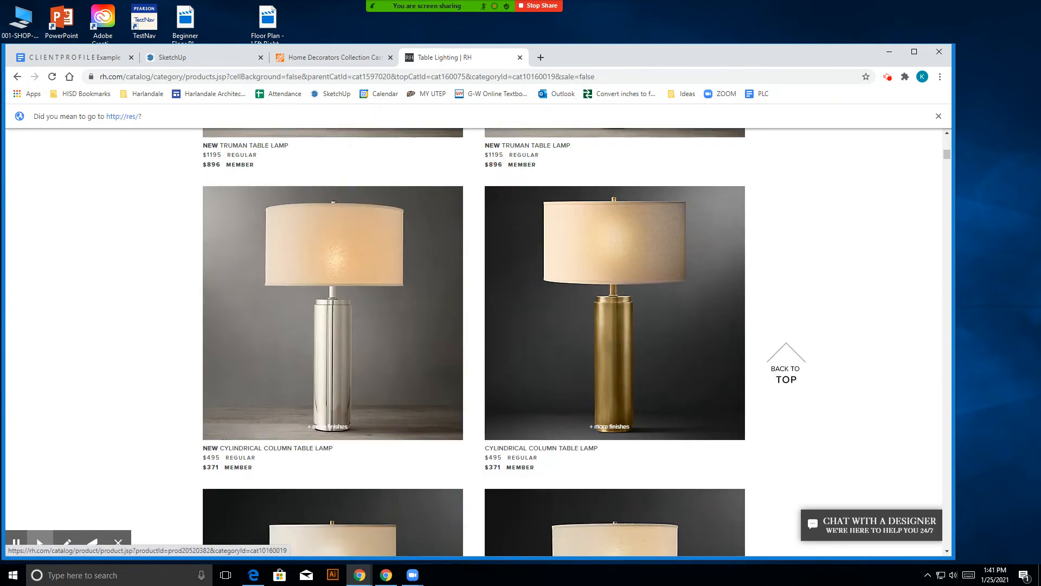
- Browse the RH table lighting catalog for marble and column-style table lamps
{"action": "scroll", "coordinate": [478, 341], "scroll_direction": "down", "scroll_amount": 20}
{"action": "scroll", "coordinate": [530, 242], "scroll_direction": "down", "scroll_amount": 8}
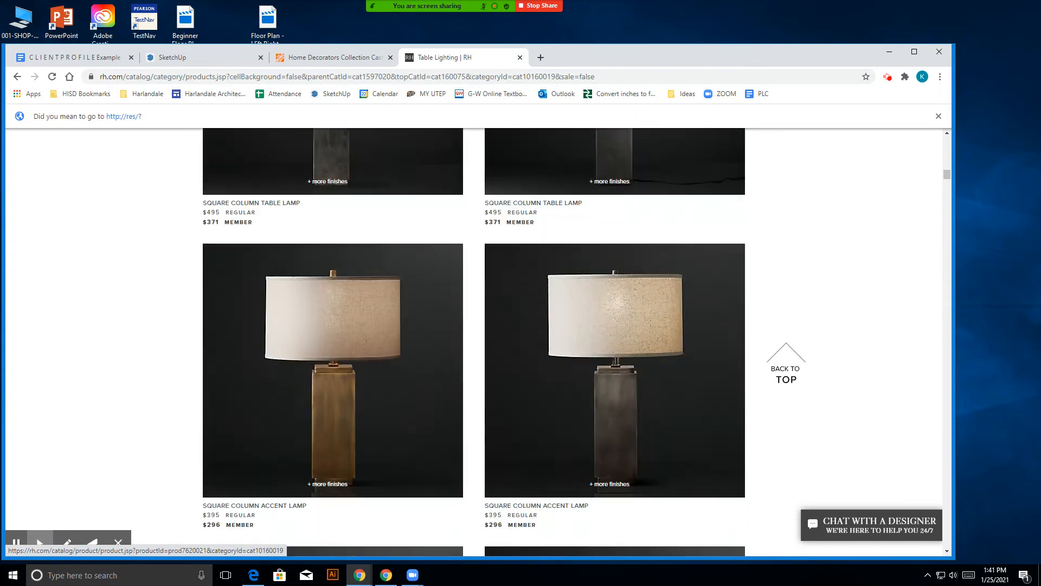
{"action": "scroll", "coordinate": [528, 342], "scroll_direction": "down", "scroll_amount": 20}
{"action": "scroll", "coordinate": [528, 242], "scroll_direction": "down", "scroll_amount": 20}
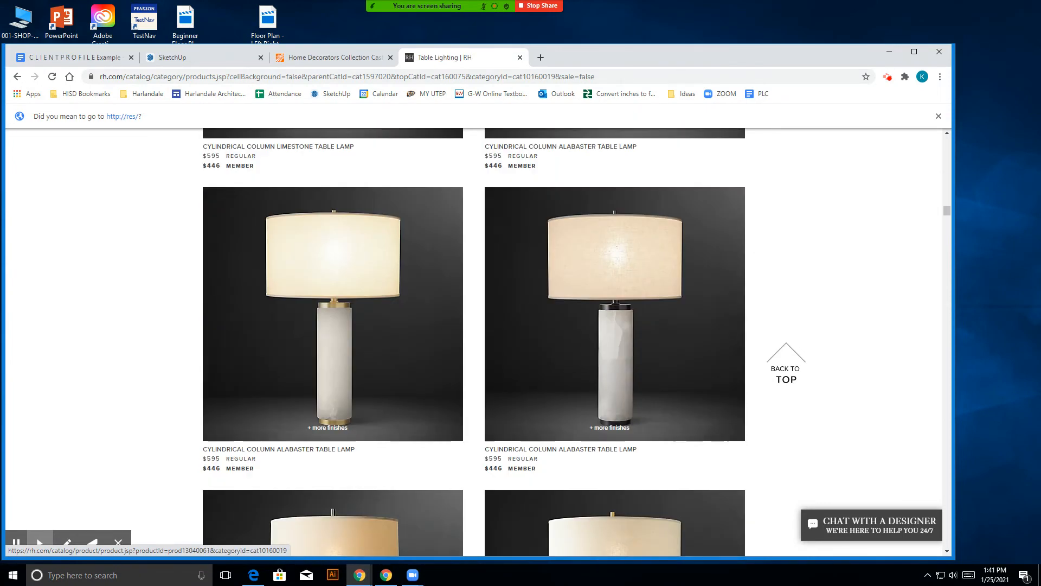
{"action": "scroll", "coordinate": [525, 259], "scroll_direction": "down", "scroll_amount": 5}
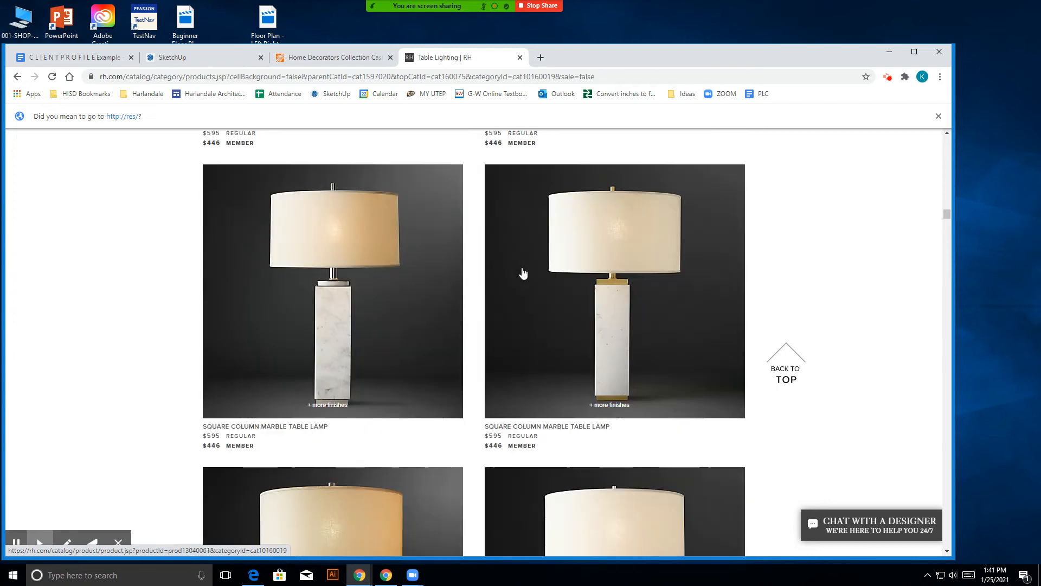
{"action": "scroll", "coordinate": [395, 267], "scroll_direction": "up", "scroll_amount": 3}
{"action": "scroll", "coordinate": [387, 295], "scroll_direction": "down", "scroll_amount": 3}
- Switch to the SketchUp bedroom model, open 3D Warehouse and move its window clear of the model's edge
{"action": "left_click", "coordinate": [307, 58]}
{"action": "left_click", "coordinate": [198, 57]}
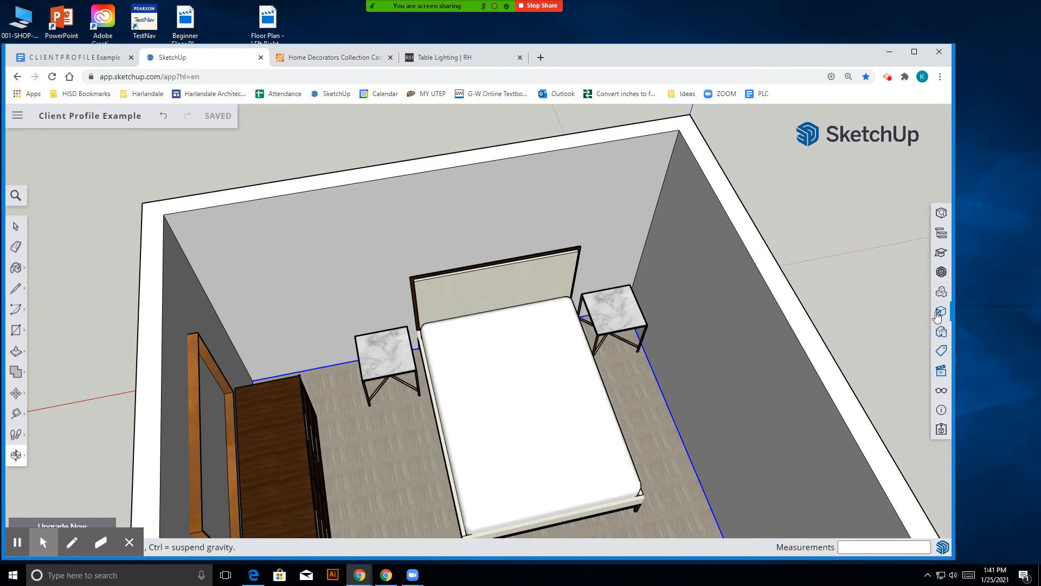
{"action": "left_click", "coordinate": [941, 271]}
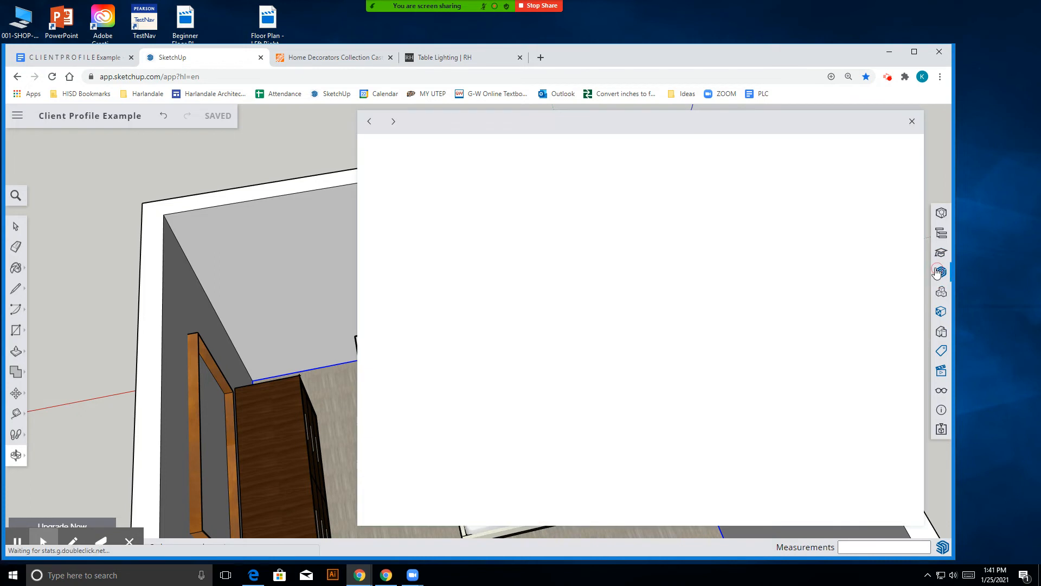
{"action": "left_click_drag", "start_coordinate": [544, 126], "coordinate": [445, 129]}
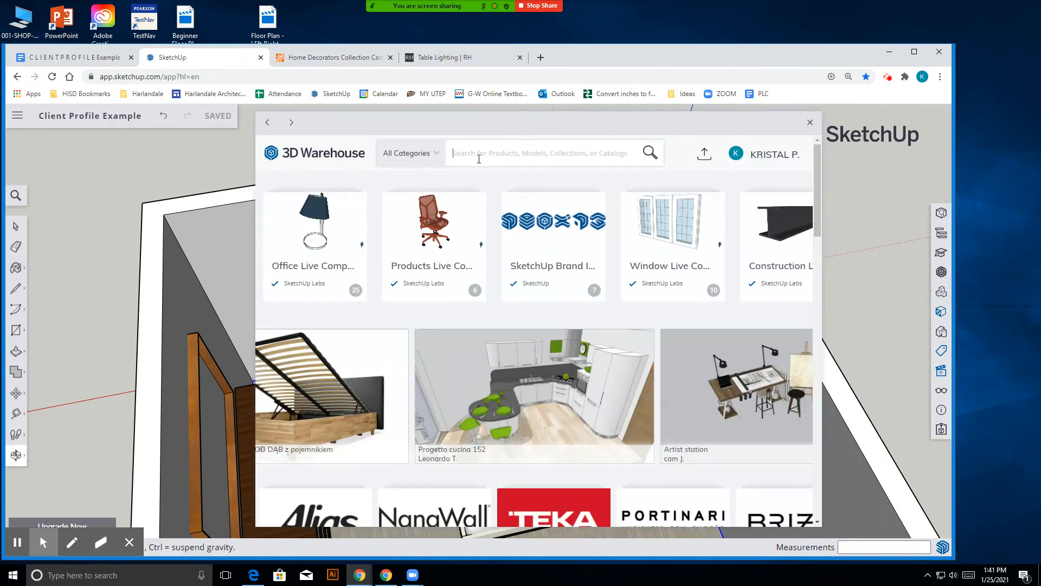
- Search 3D Warehouse for "marble lamp" and look through the product results
{"action": "left_click", "coordinate": [472, 164]}
{"action": "type", "text": "marble"}
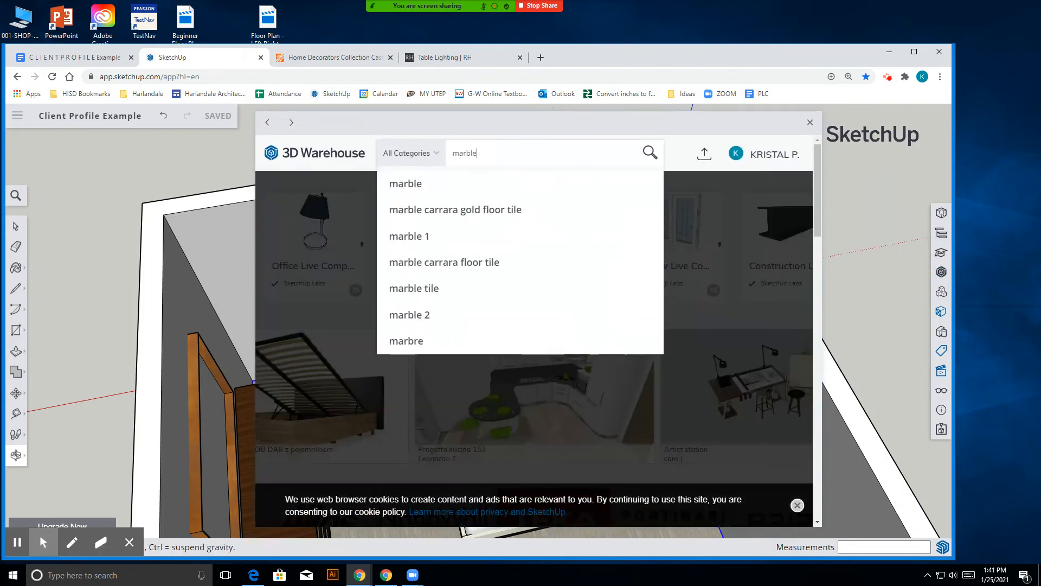
{"action": "type", "text": " lamp"}
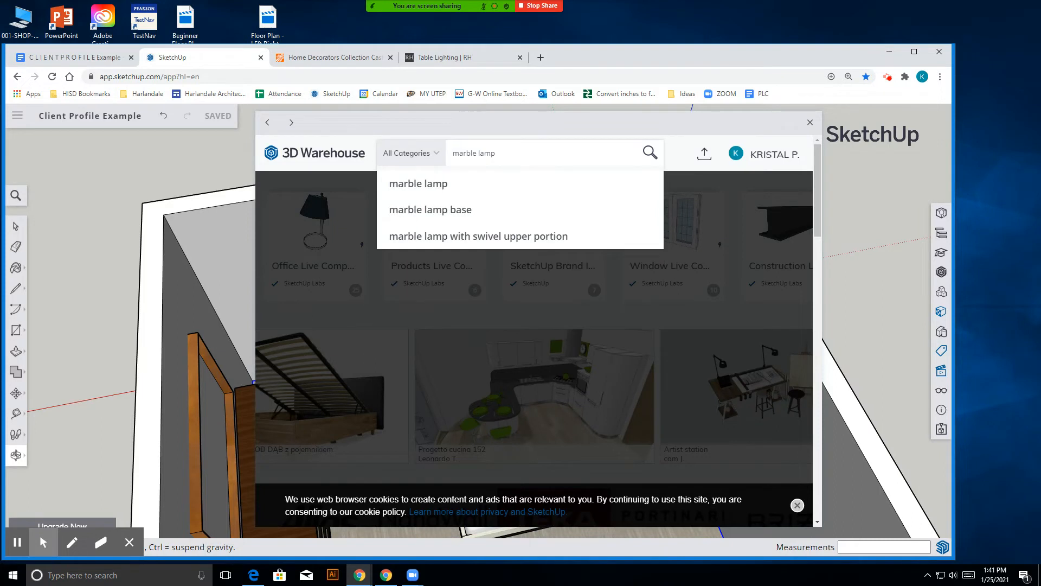
{"action": "key", "text": "Return"}
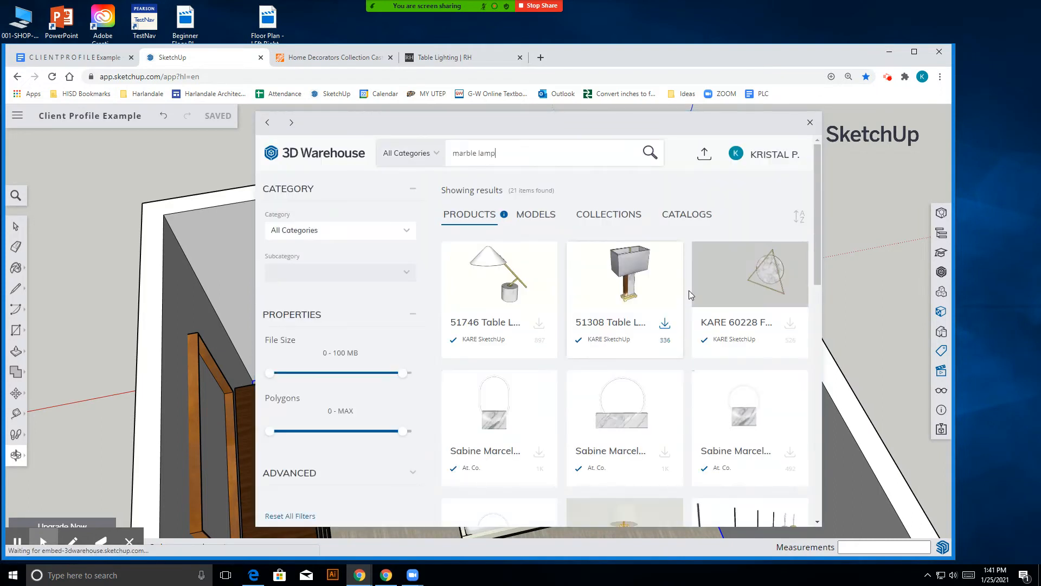
{"action": "scroll", "coordinate": [733, 293], "scroll_direction": "down", "scroll_amount": 4}
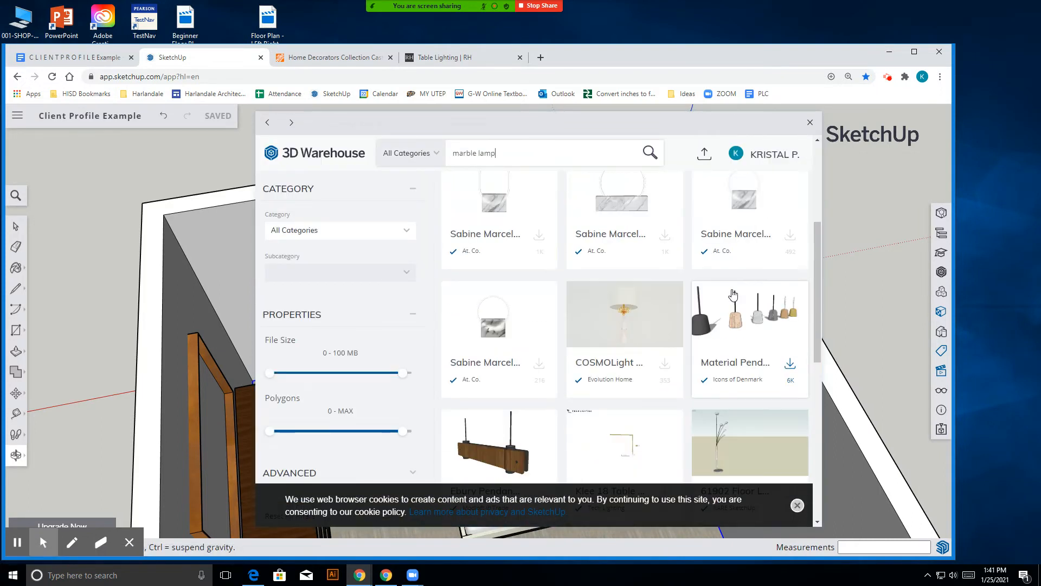
{"action": "scroll", "coordinate": [749, 304], "scroll_direction": "down", "scroll_amount": 8}
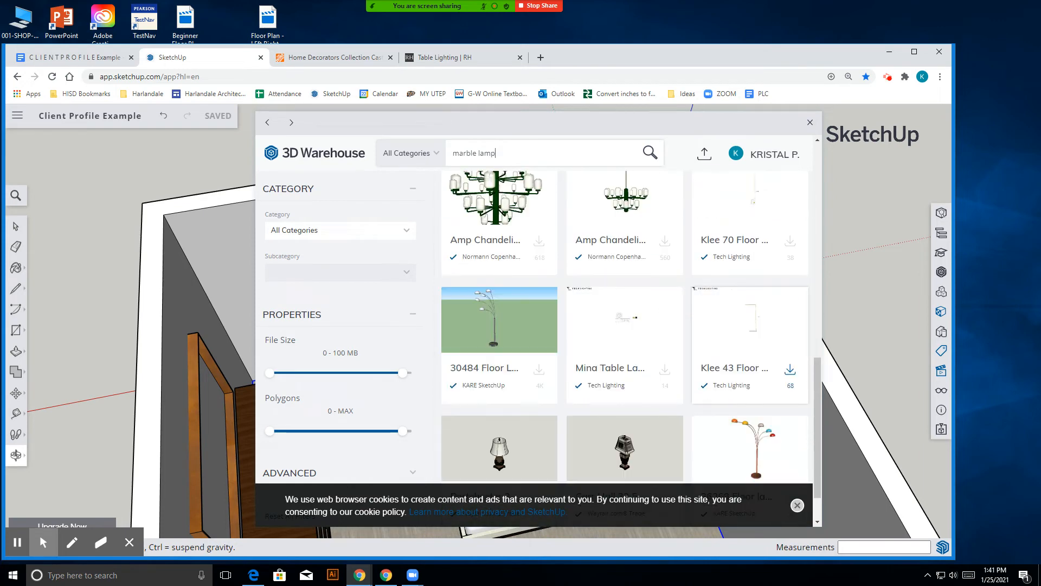
{"action": "scroll", "coordinate": [750, 282], "scroll_direction": "up", "scroll_amount": 12}
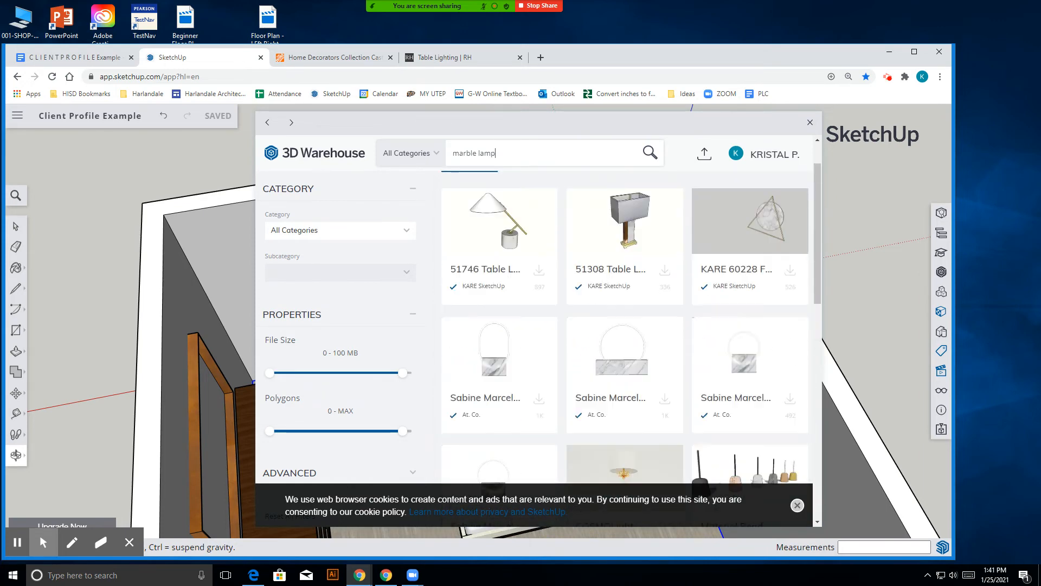
- Search 3D Warehouse for "lamp" and scan the products for a suitable bedside lamp
{"action": "left_click_drag", "start_coordinate": [495, 153], "coordinate": [422, 153]}
{"action": "type", "text": "lamp"}
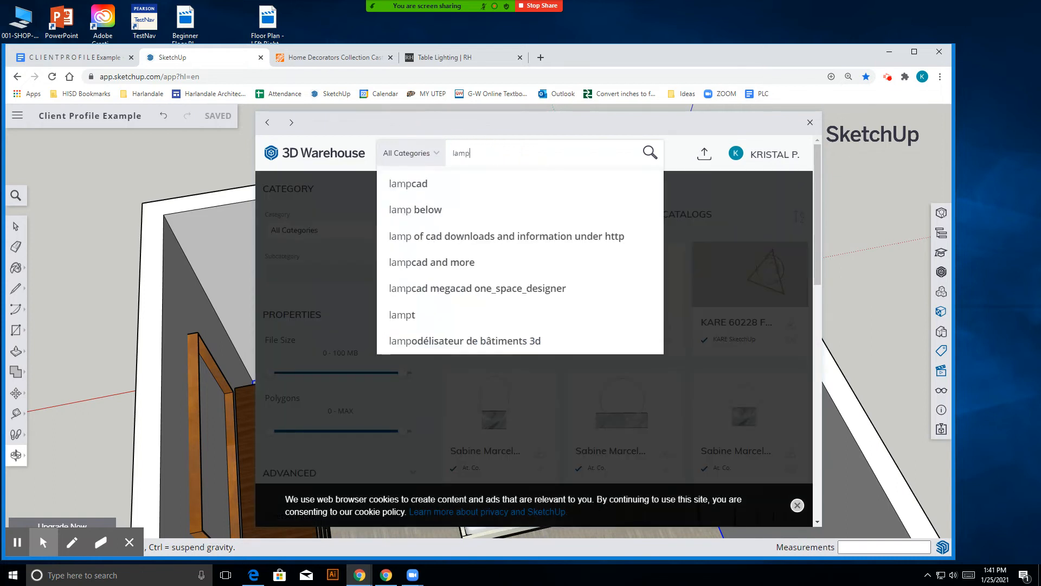
{"action": "key", "text": "Return"}
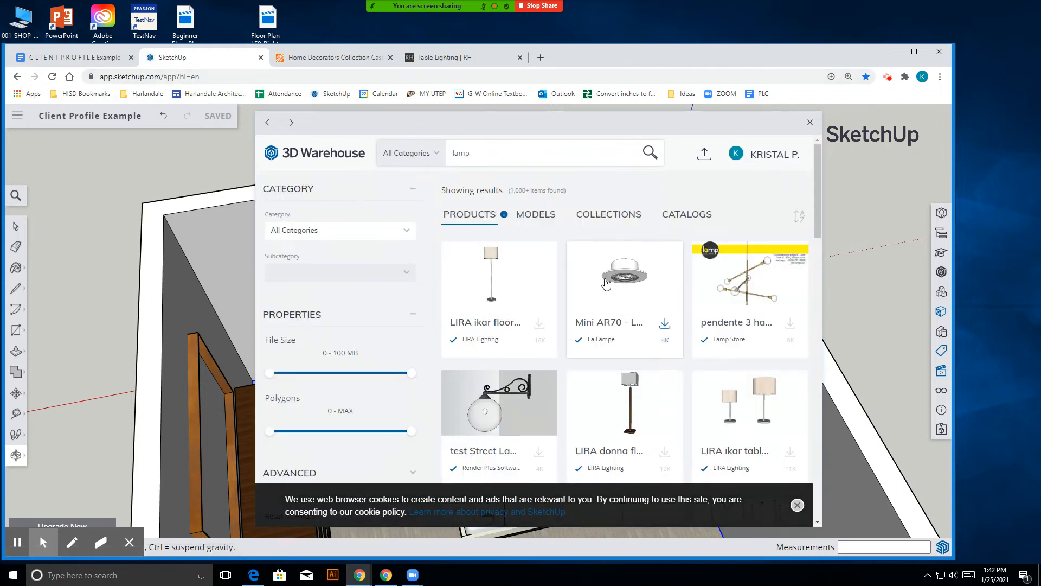
{"action": "scroll", "coordinate": [621, 277], "scroll_direction": "down", "scroll_amount": 7}
{"action": "scroll", "coordinate": [623, 282], "scroll_direction": "down", "scroll_amount": 12}
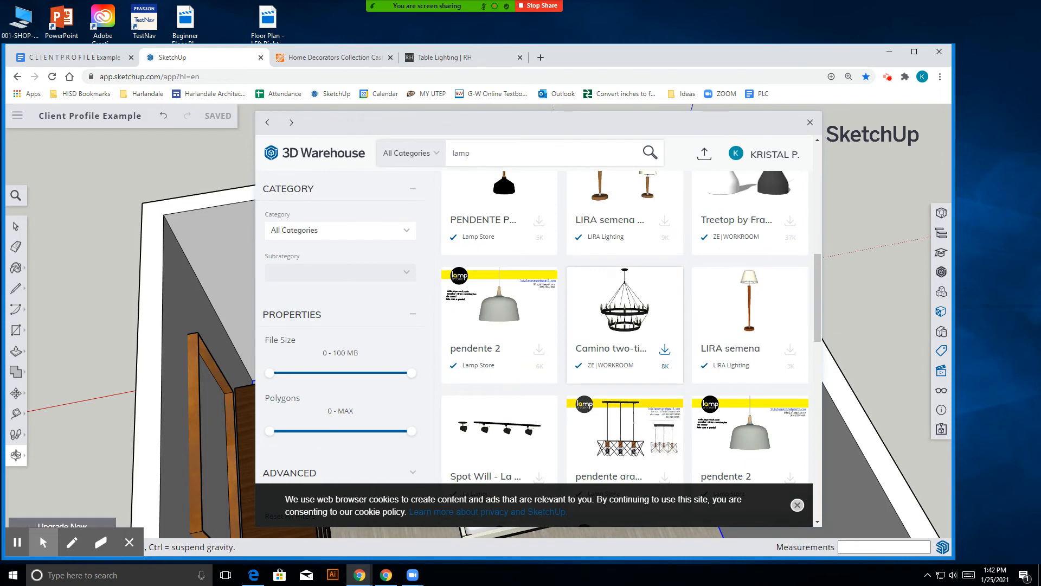
{"action": "scroll", "coordinate": [623, 255], "scroll_direction": "down", "scroll_amount": 10}
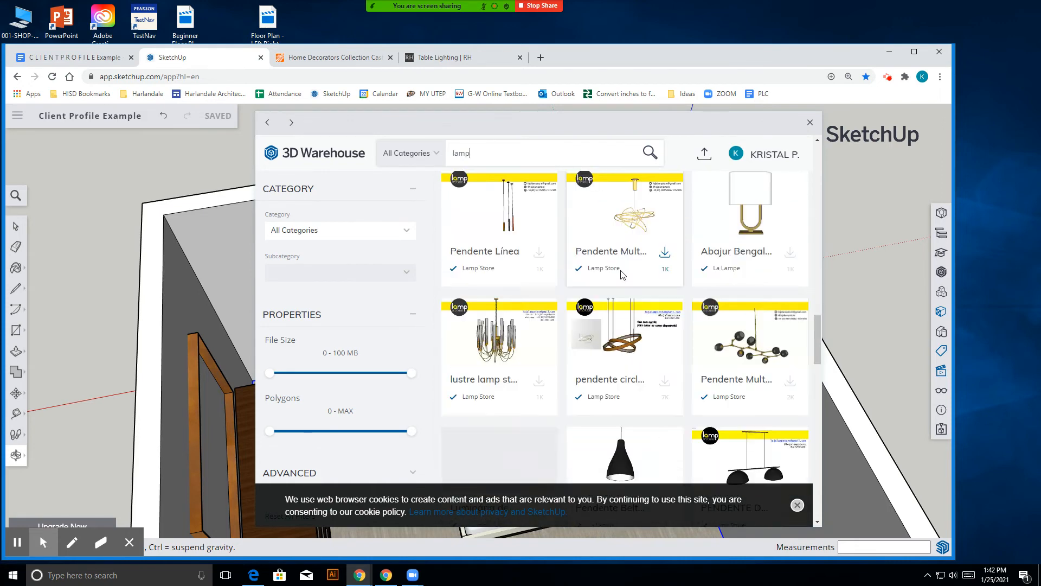
{"action": "scroll", "coordinate": [488, 227], "scroll_direction": "down", "scroll_amount": 12}
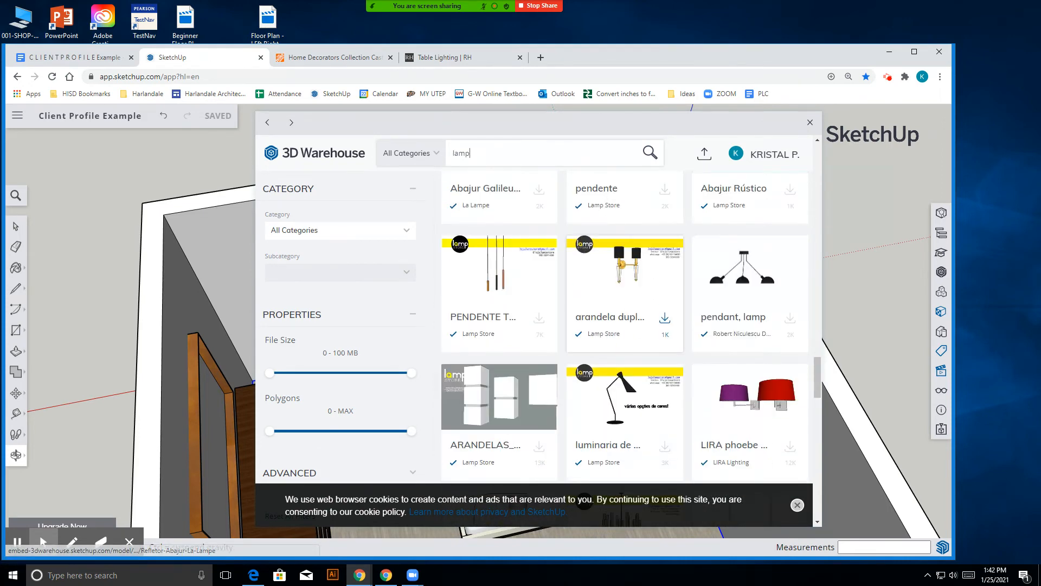
- Search 3D Warehouse for "table lamp" and review the first product results
{"action": "double_click", "coordinate": [447, 145]}
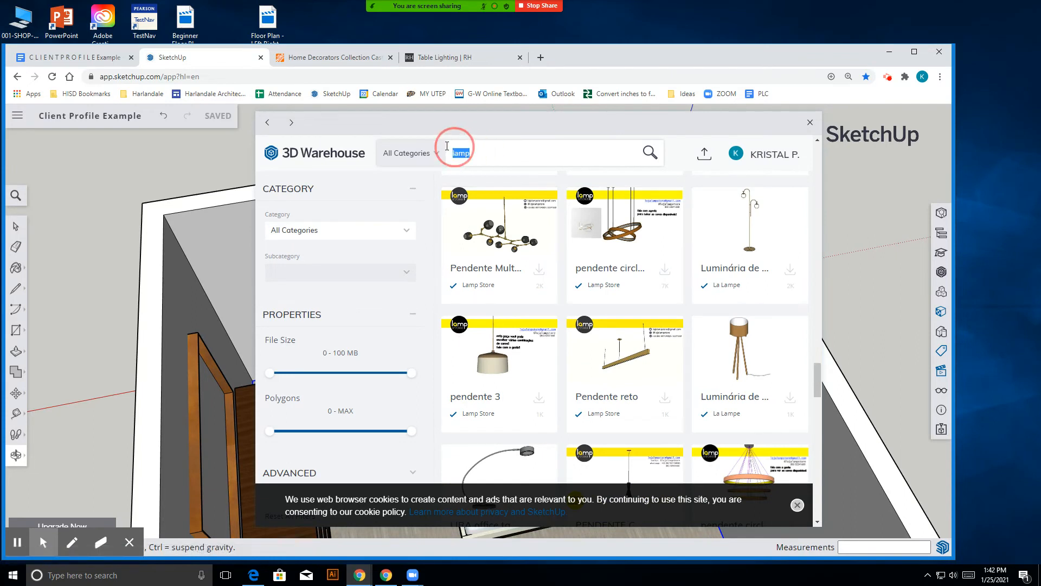
{"action": "type", "text": "table l"}
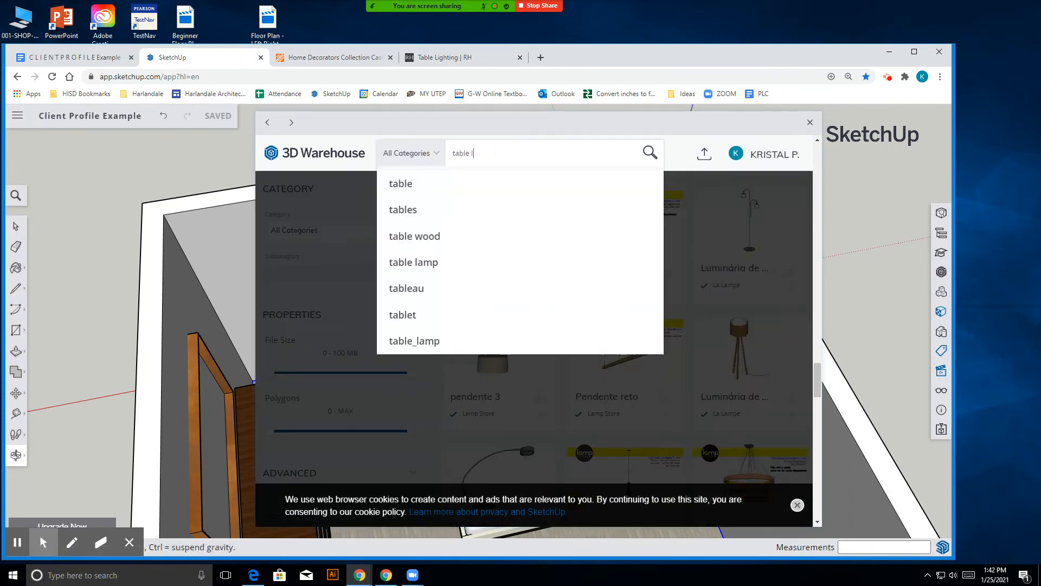
{"action": "key", "text": "Return"}
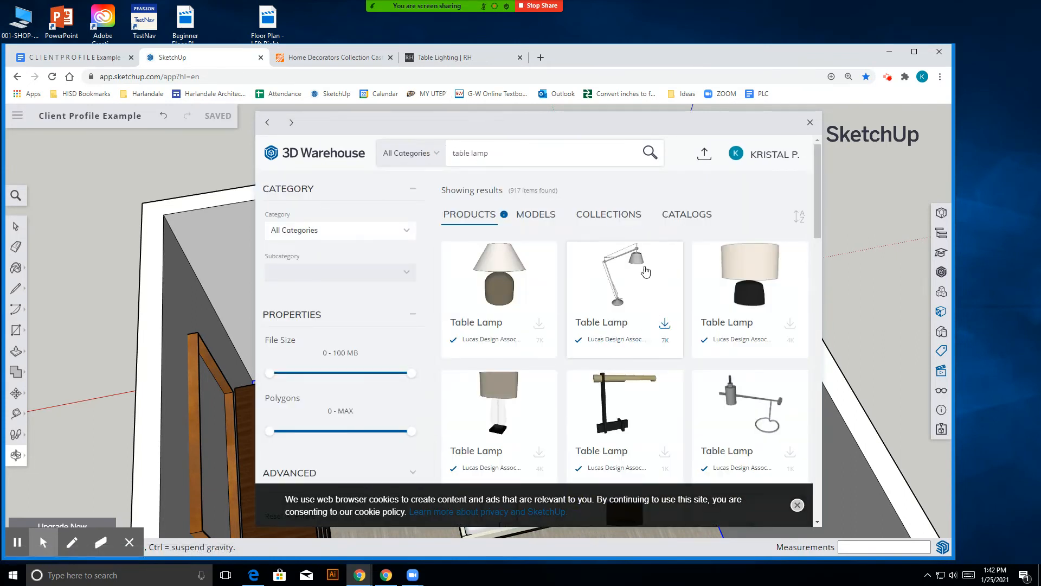
{"action": "scroll", "coordinate": [580, 302], "scroll_direction": "down", "scroll_amount": 2}
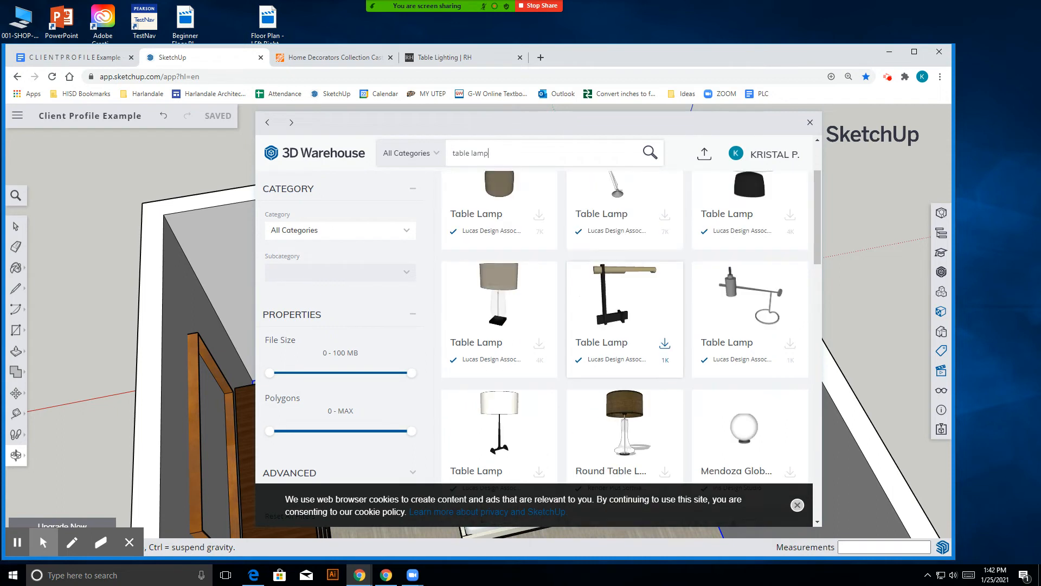
{"action": "scroll", "coordinate": [623, 304], "scroll_direction": "down", "scroll_amount": 5}
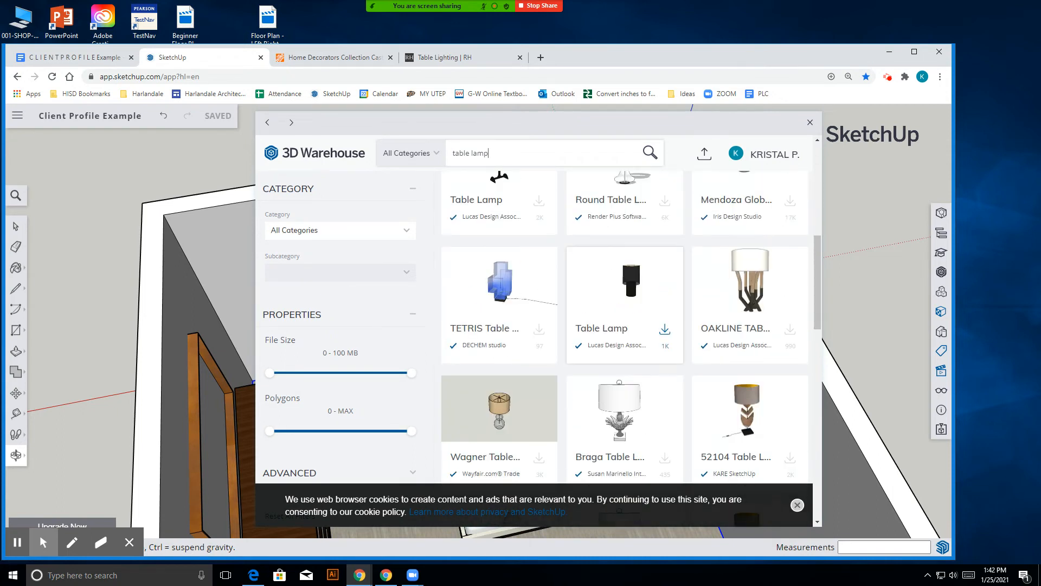
{"action": "scroll", "coordinate": [625, 325], "scroll_direction": "down", "scroll_amount": 4}
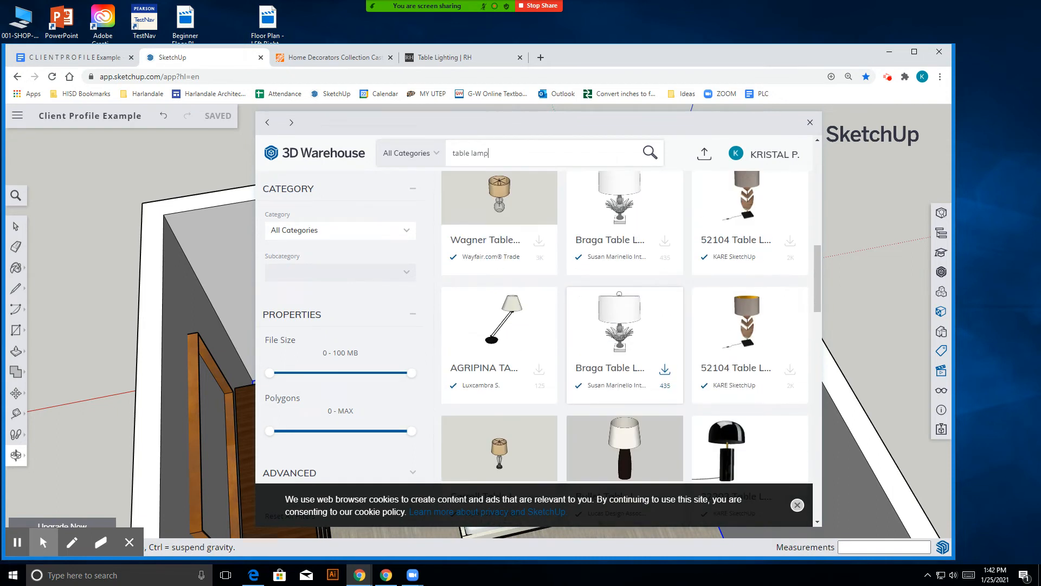
{"action": "scroll", "coordinate": [624, 325], "scroll_direction": "down", "scroll_amount": 3}
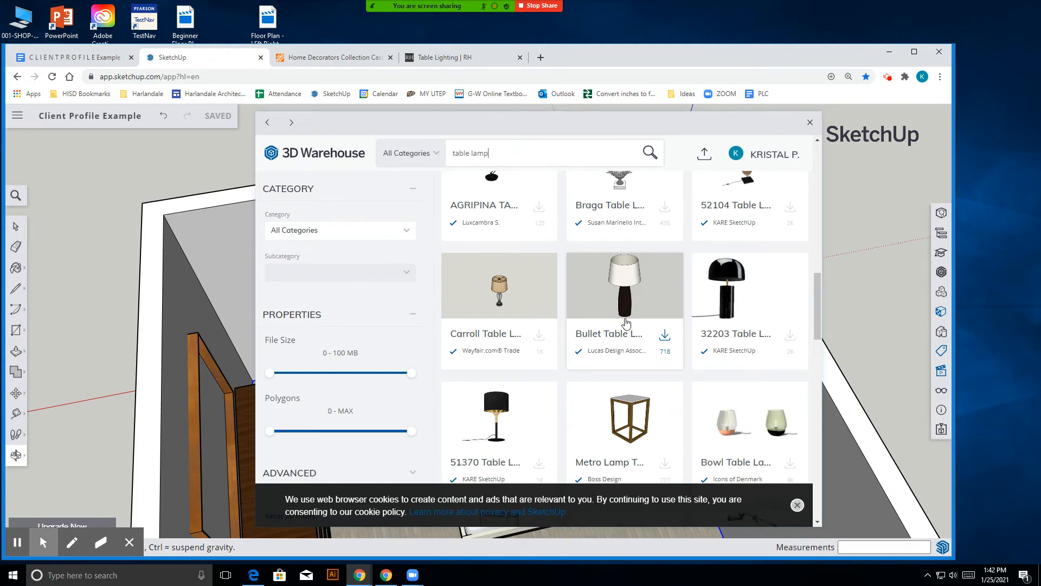
- Return to the RH table lighting page and re-examine the square column marble table lamps as a reference
{"action": "left_click", "coordinate": [491, 58]}
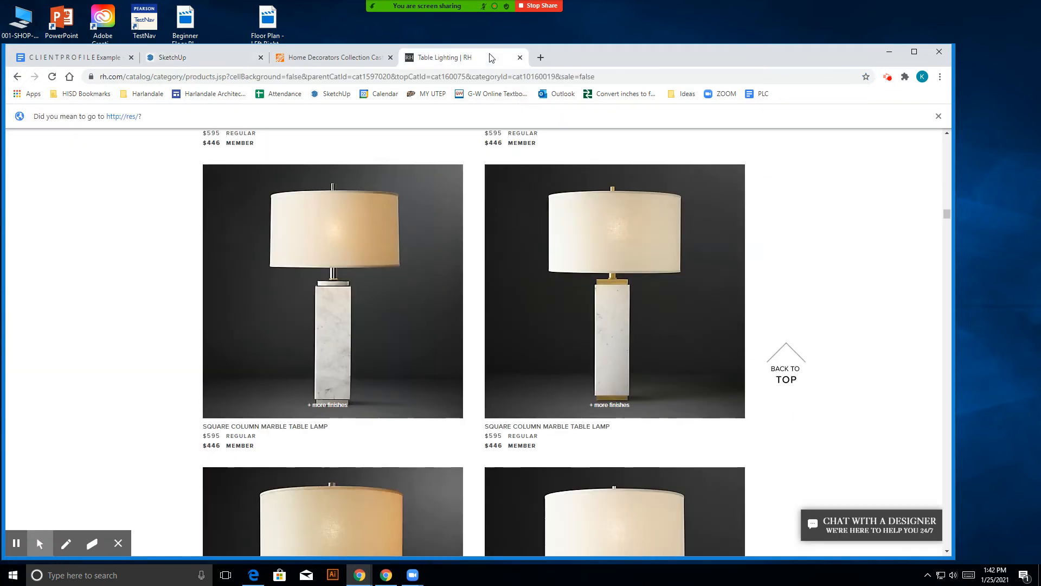
{"action": "scroll", "coordinate": [495, 295], "scroll_direction": "down", "scroll_amount": 5}
{"action": "scroll", "coordinate": [495, 295], "scroll_direction": "up", "scroll_amount": 11}
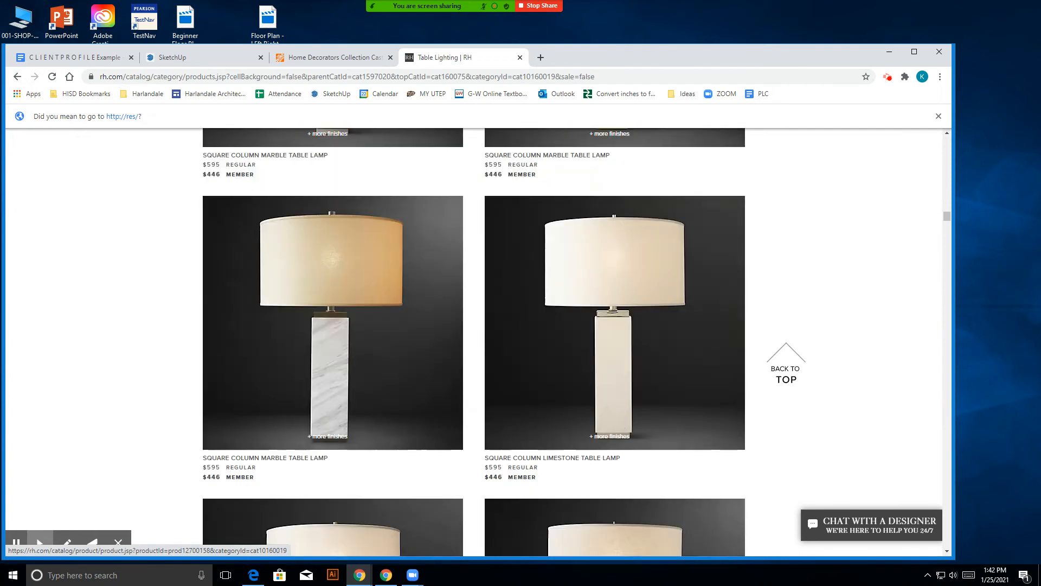
{"action": "scroll", "coordinate": [447, 332], "scroll_direction": "up", "scroll_amount": 3}
{"action": "scroll", "coordinate": [447, 331], "scroll_direction": "down", "scroll_amount": 3}
- Close the Home Depot flooring page and return to the SketchUp model with the 3D Warehouse results
{"action": "left_click", "coordinate": [355, 60]}
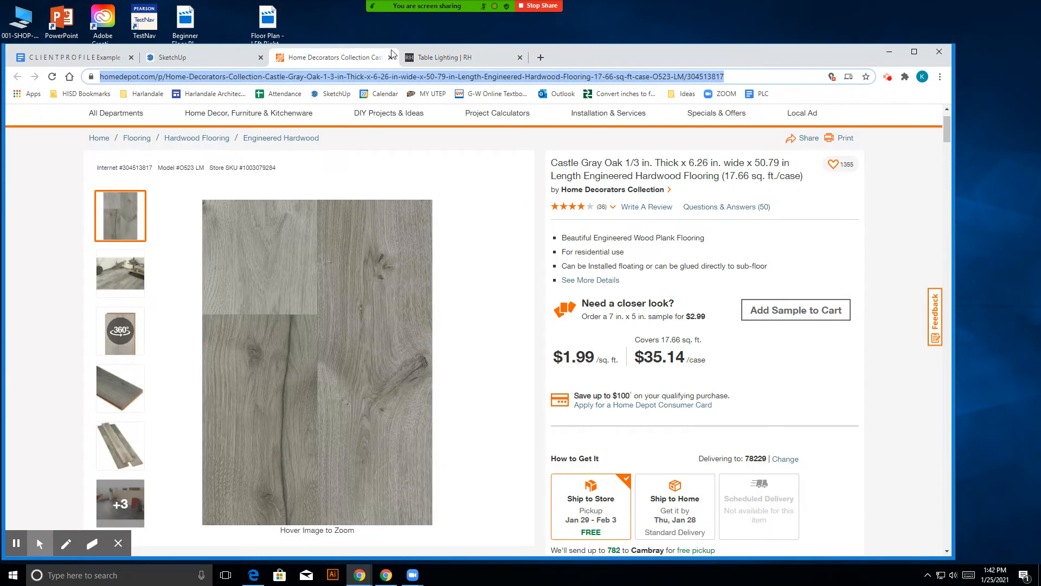
{"action": "left_click", "coordinate": [391, 58]}
{"action": "left_click", "coordinate": [233, 60]}
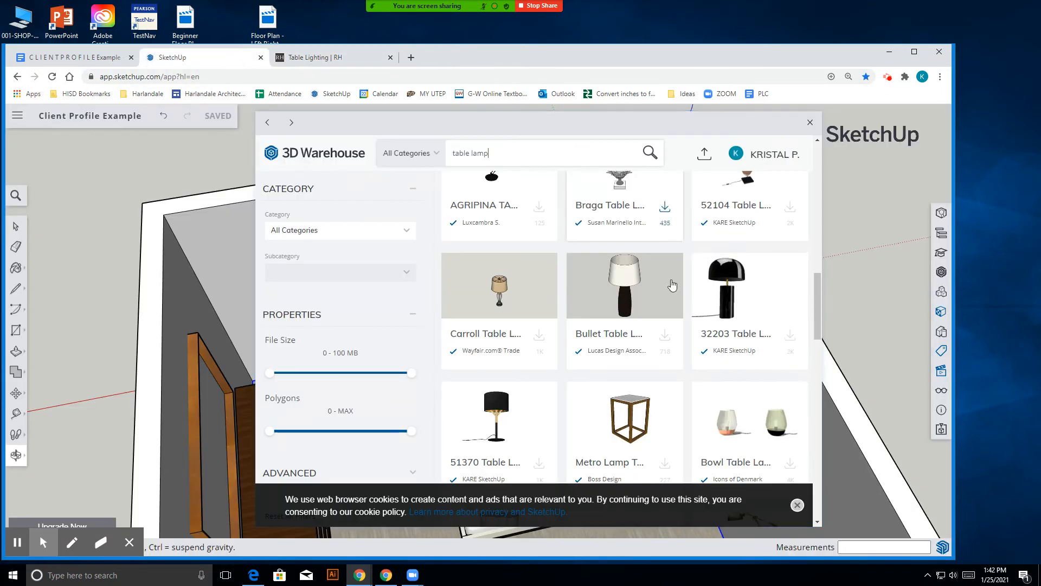
- Browse the remaining "table lamp" results for a lamp that resembles the RH marble column lamps
{"action": "scroll", "coordinate": [649, 324], "scroll_direction": "down", "scroll_amount": 9}
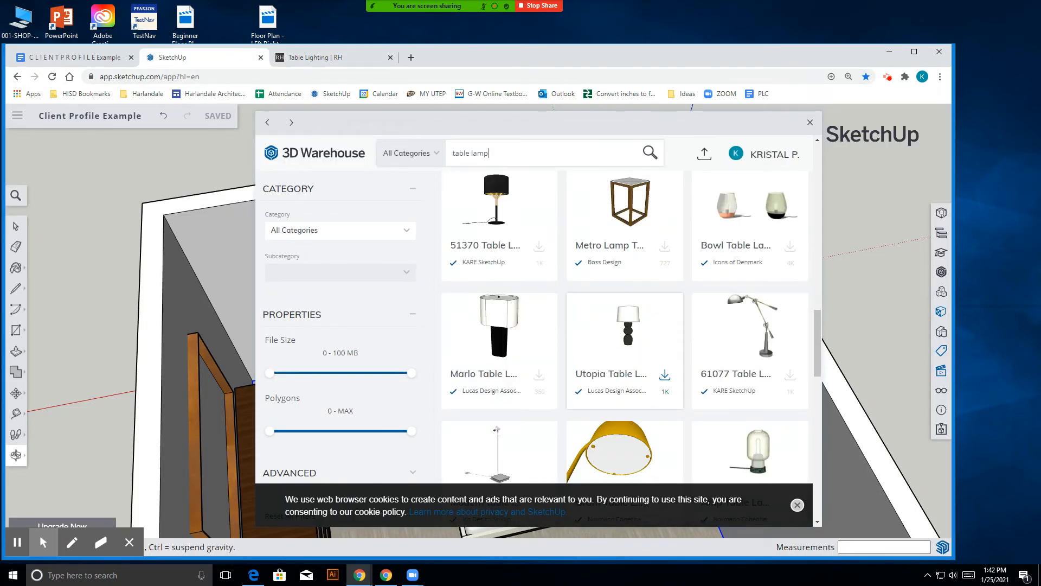
{"action": "scroll", "coordinate": [625, 326], "scroll_direction": "down", "scroll_amount": 8}
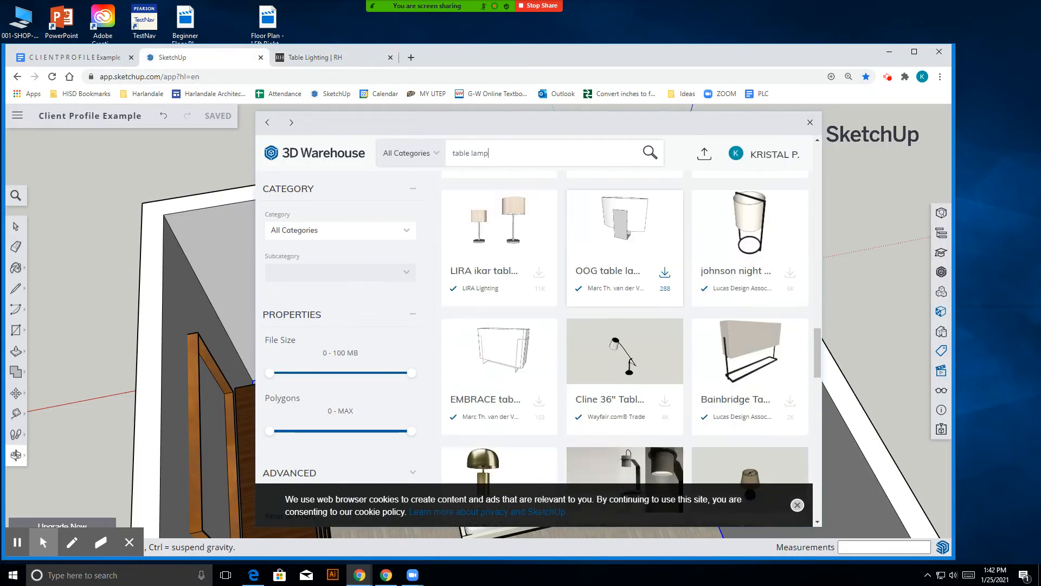
{"action": "scroll", "coordinate": [625, 325], "scroll_direction": "down", "scroll_amount": 4}
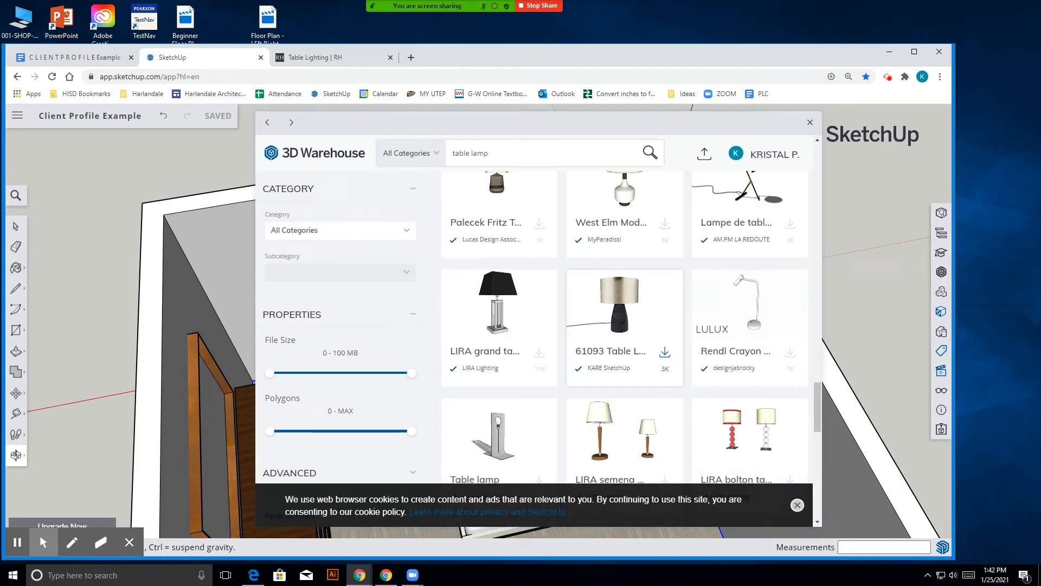
{"action": "scroll", "coordinate": [625, 326], "scroll_direction": "down", "scroll_amount": 5}
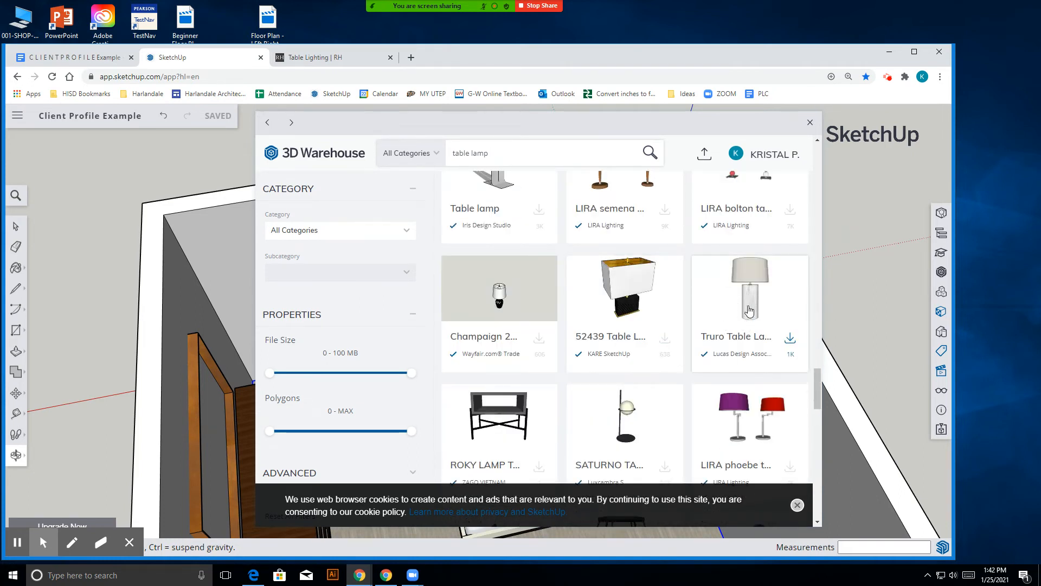
{"action": "scroll", "coordinate": [747, 316], "scroll_direction": "down", "scroll_amount": 8}
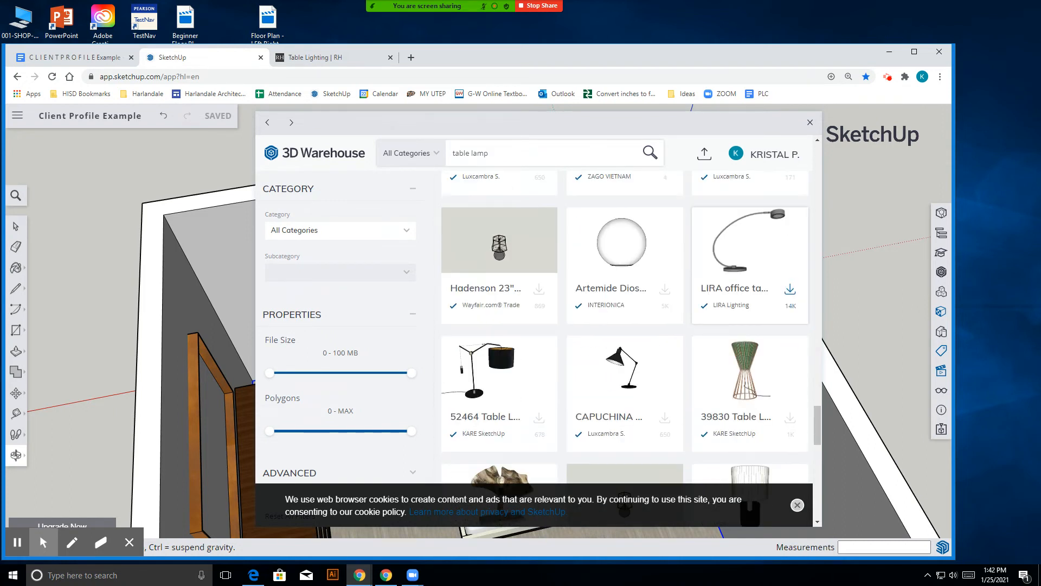
{"action": "scroll", "coordinate": [749, 318], "scroll_direction": "down", "scroll_amount": 3}
{"action": "scroll", "coordinate": [749, 317], "scroll_direction": "down", "scroll_amount": 2}
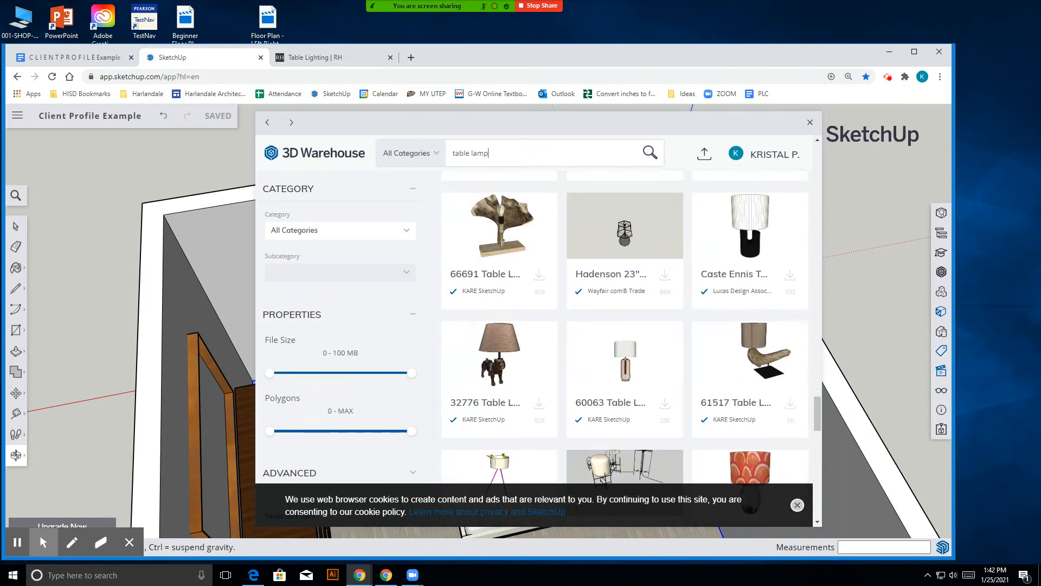
{"action": "scroll", "coordinate": [787, 326], "scroll_direction": "down", "scroll_amount": 3}
{"action": "scroll", "coordinate": [786, 325], "scroll_direction": "down", "scroll_amount": 3}
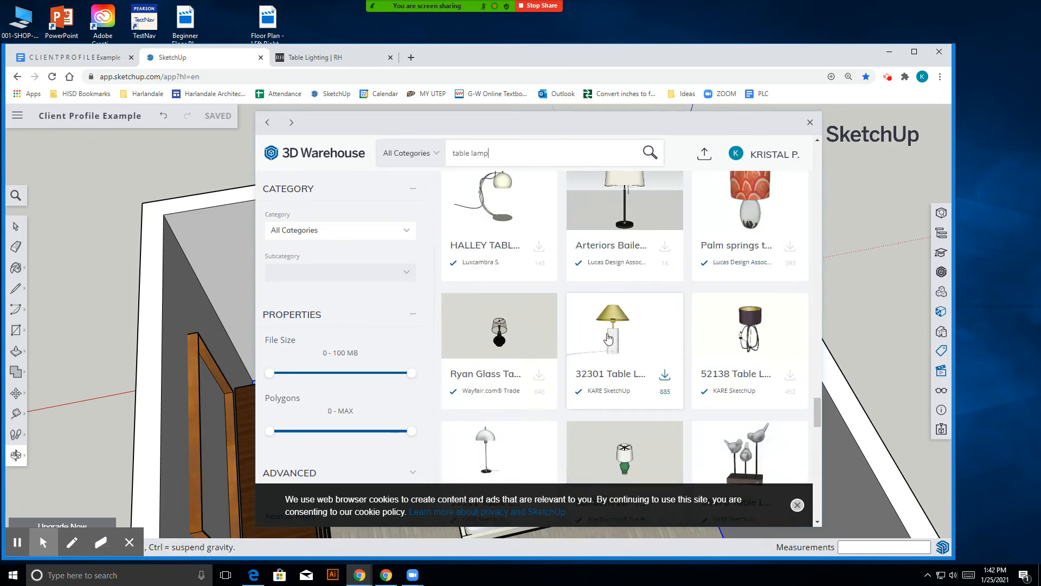
{"action": "scroll", "coordinate": [616, 338], "scroll_direction": "down", "scroll_amount": 3}
{"action": "scroll", "coordinate": [608, 325], "scroll_direction": "up", "scroll_amount": 3}
{"action": "scroll", "coordinate": [620, 332], "scroll_direction": "down", "scroll_amount": 6}
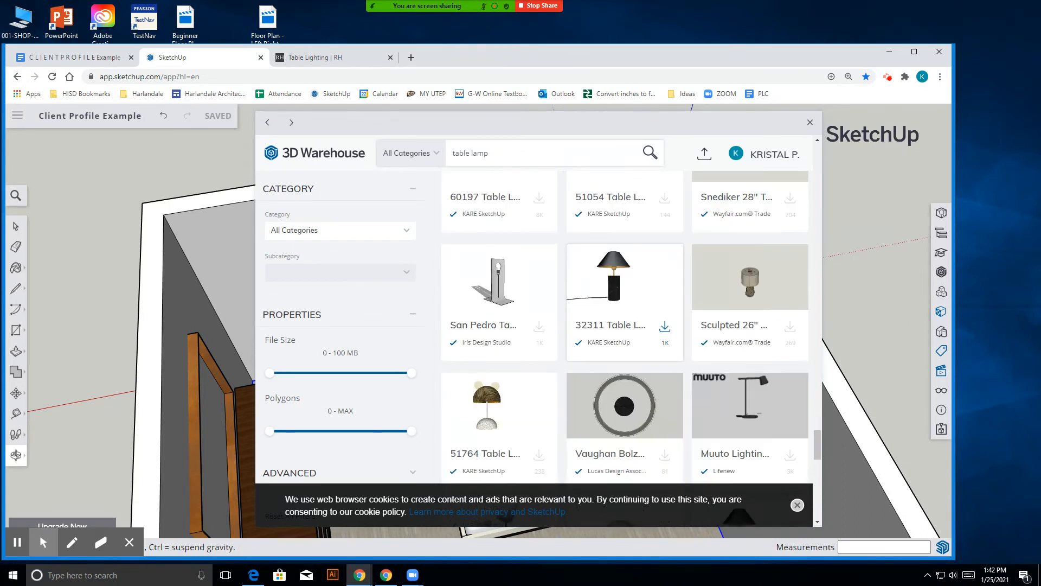
{"action": "scroll", "coordinate": [674, 260], "scroll_direction": "down", "scroll_amount": 1}
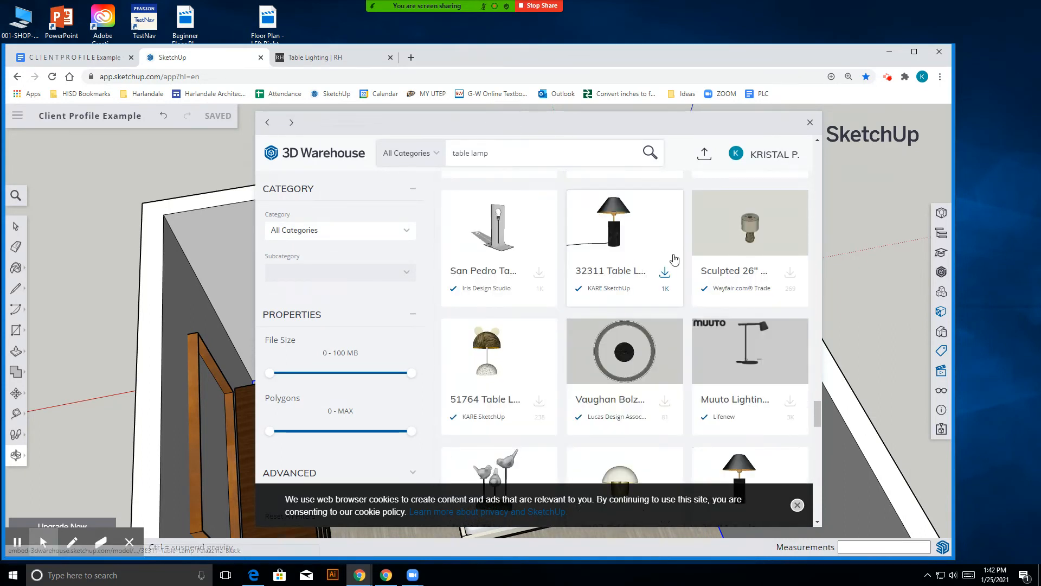
{"action": "scroll", "coordinate": [675, 260], "scroll_direction": "down", "scroll_amount": 2}
{"action": "scroll", "coordinate": [674, 260], "scroll_direction": "down", "scroll_amount": 7}
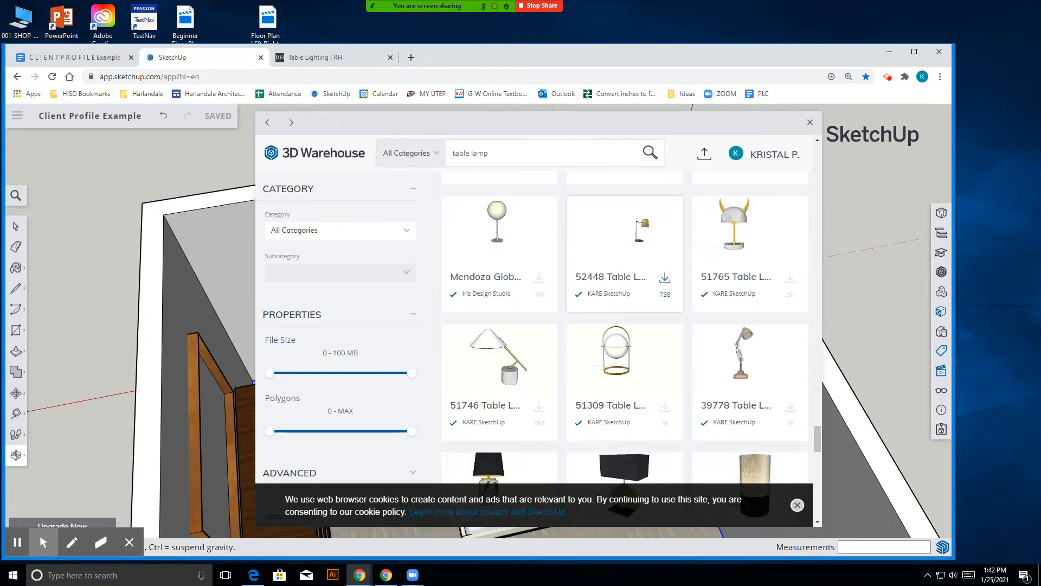
{"action": "scroll", "coordinate": [674, 260], "scroll_direction": "down", "scroll_amount": 1}
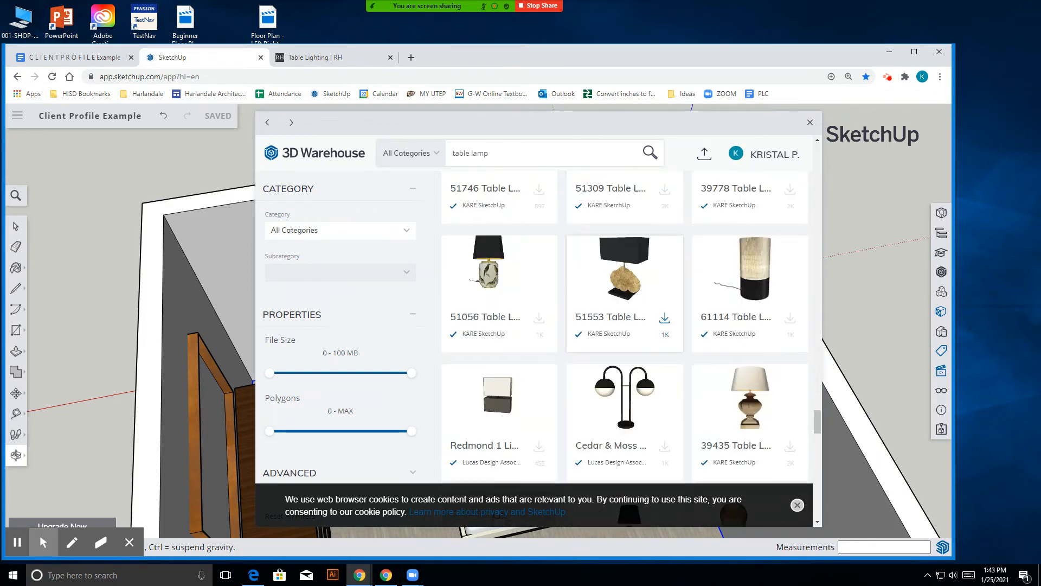
{"action": "scroll", "coordinate": [625, 271], "scroll_direction": "down", "scroll_amount": 3}
{"action": "scroll", "coordinate": [625, 272], "scroll_direction": "down", "scroll_amount": 7}
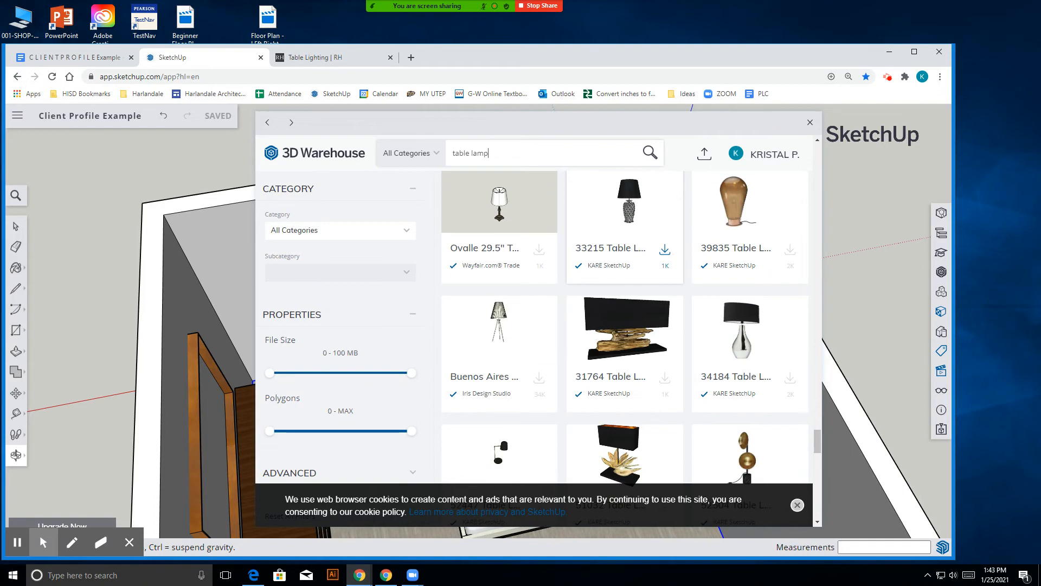
{"action": "scroll", "coordinate": [624, 271], "scroll_direction": "down", "scroll_amount": 8}
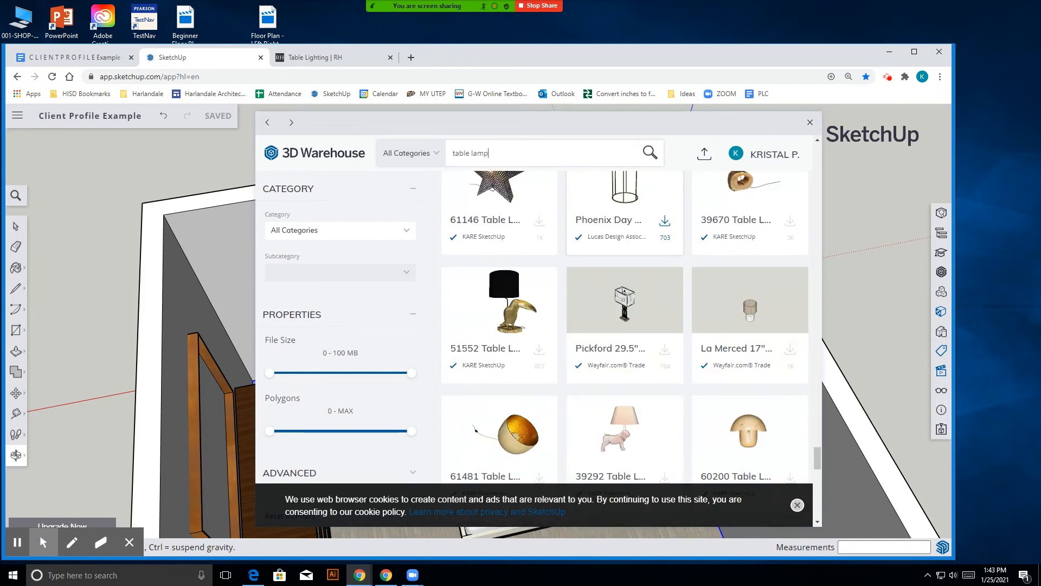
{"action": "scroll", "coordinate": [624, 325], "scroll_direction": "down", "scroll_amount": 10}
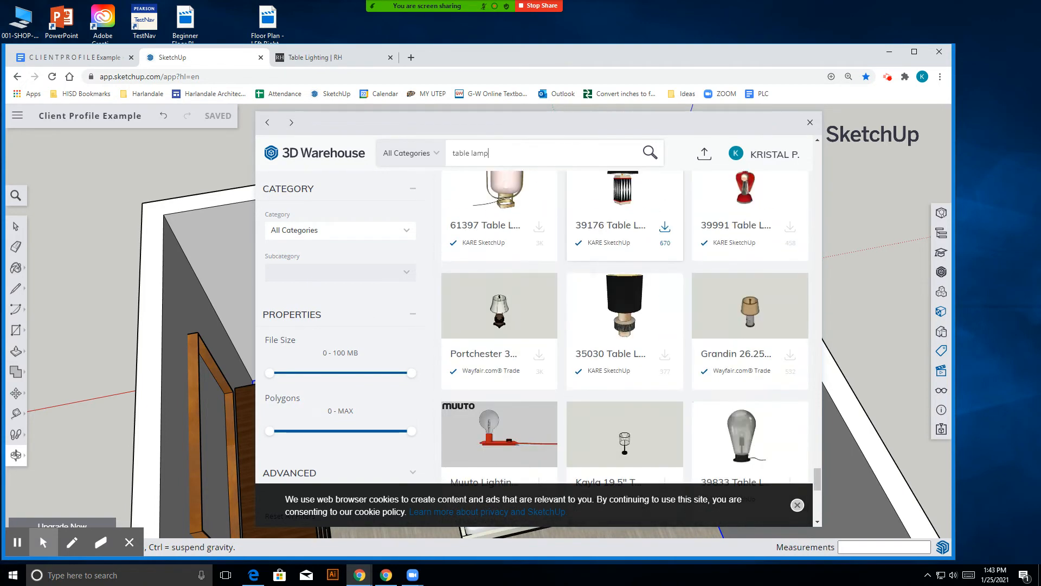
{"action": "scroll", "coordinate": [624, 325], "scroll_direction": "down", "scroll_amount": 2}
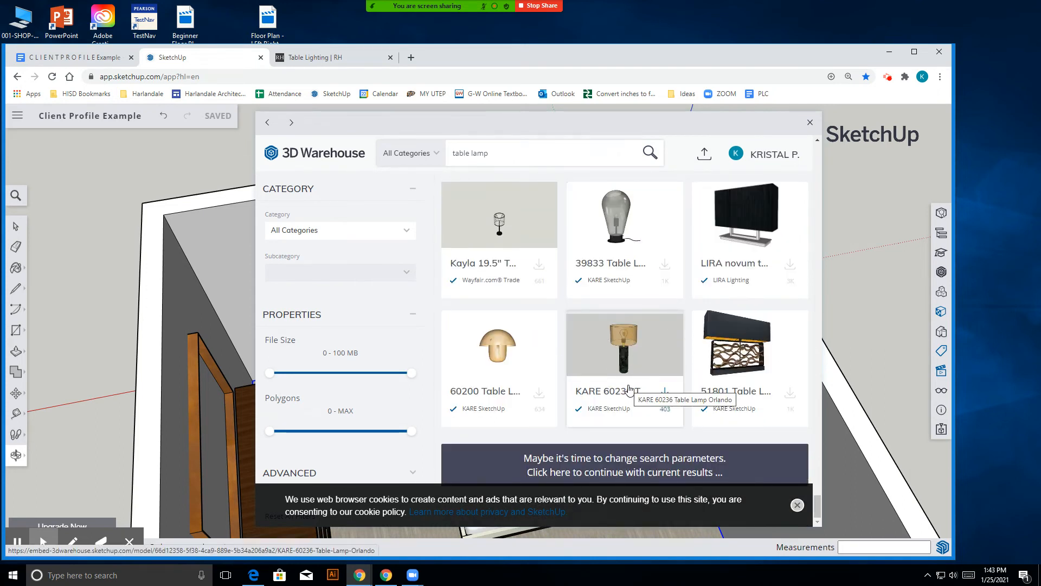
- Go back through the results to import the Truro table lamp and place it on the nightstand nearest the dresser
{"action": "scroll", "coordinate": [620, 381], "scroll_direction": "up", "scroll_amount": 4}
{"action": "scroll", "coordinate": [621, 380], "scroll_direction": "up", "scroll_amount": 10}
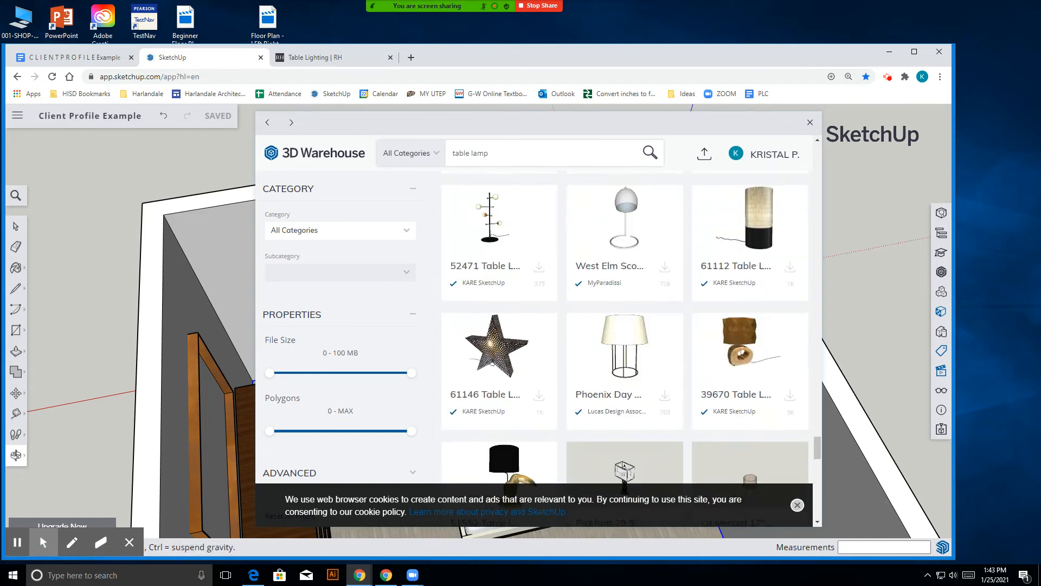
{"action": "scroll", "coordinate": [621, 380], "scroll_direction": "up", "scroll_amount": 6}
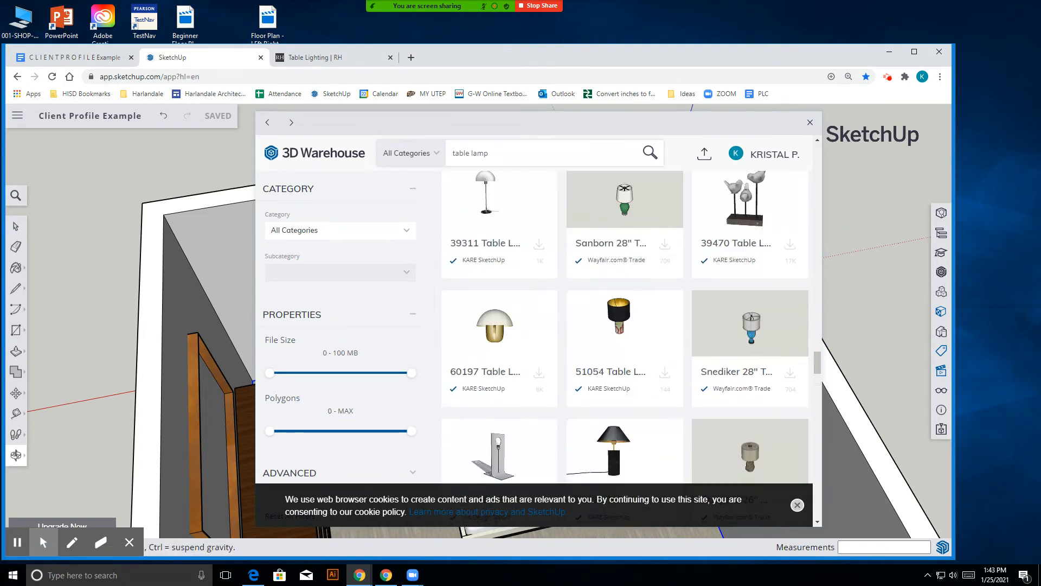
{"action": "scroll", "coordinate": [623, 380], "scroll_direction": "down", "scroll_amount": 2}
{"action": "scroll", "coordinate": [624, 379], "scroll_direction": "up", "scroll_amount": 4}
{"action": "scroll", "coordinate": [623, 379], "scroll_direction": "up", "scroll_amount": 5}
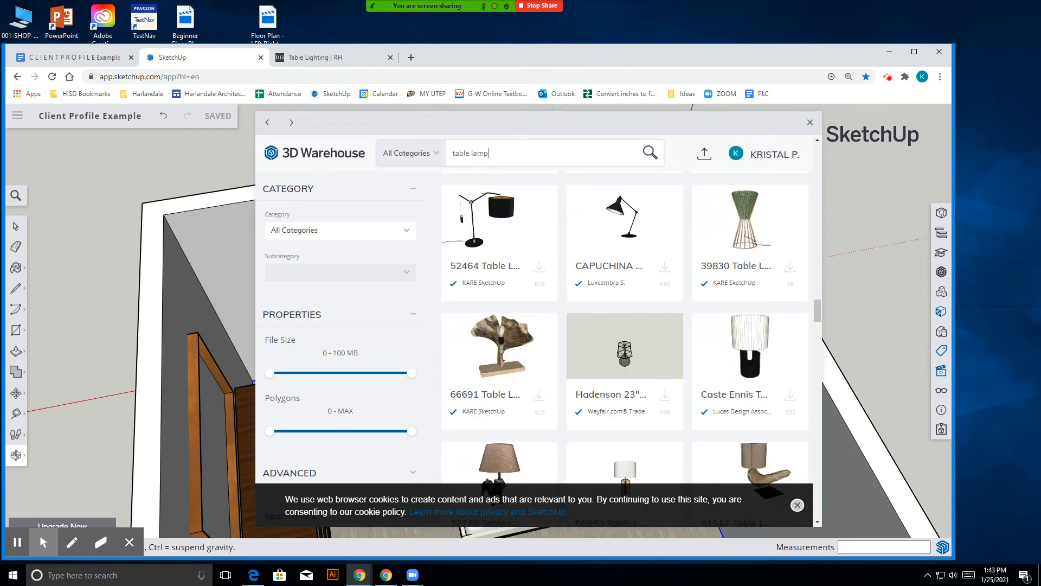
{"action": "scroll", "coordinate": [623, 379], "scroll_direction": "up", "scroll_amount": 7}
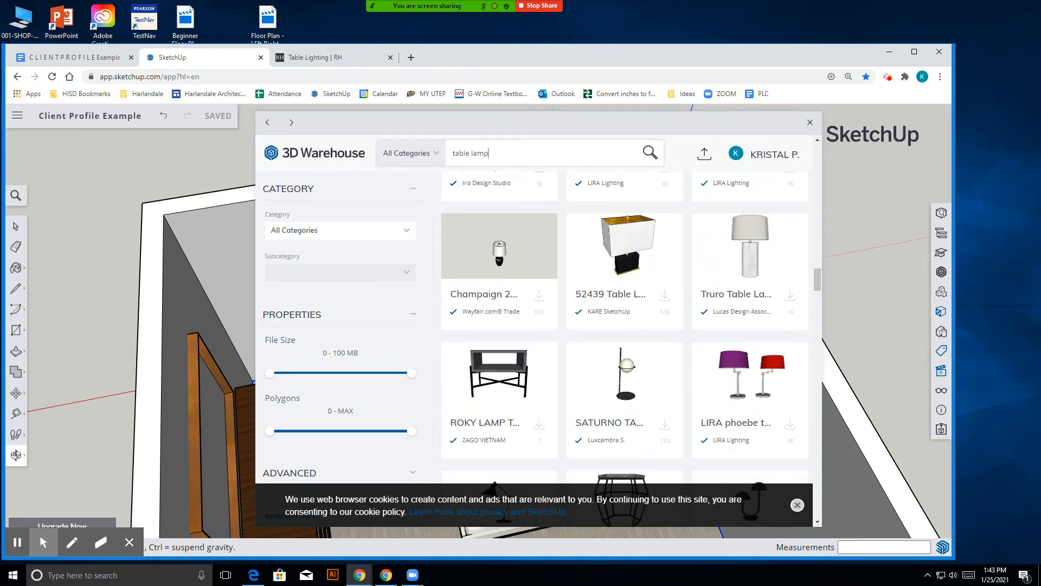
{"action": "left_click", "coordinate": [790, 406]}
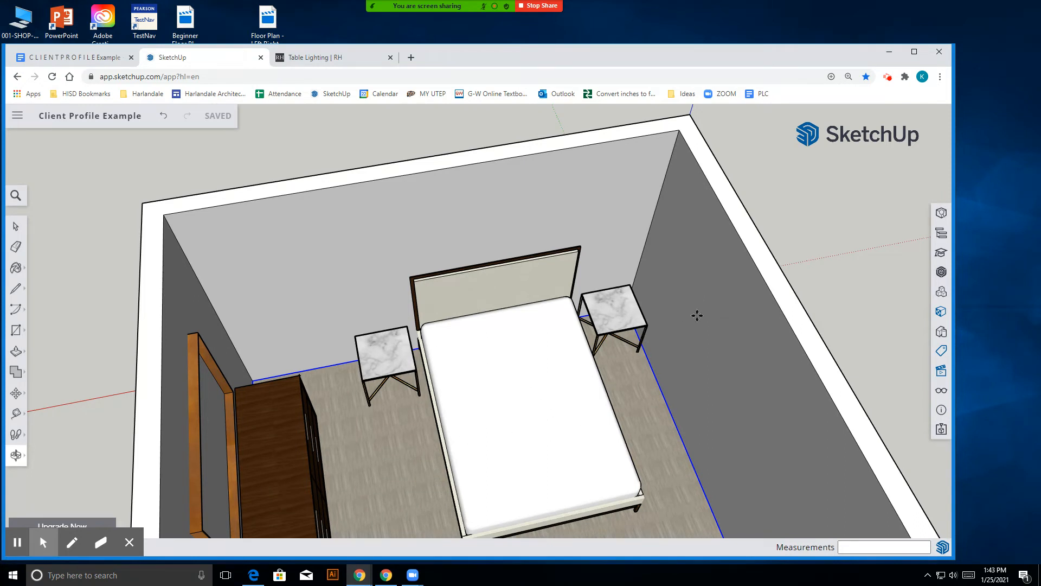
{"action": "scroll", "coordinate": [697, 316], "scroll_direction": "down", "scroll_amount": 3}
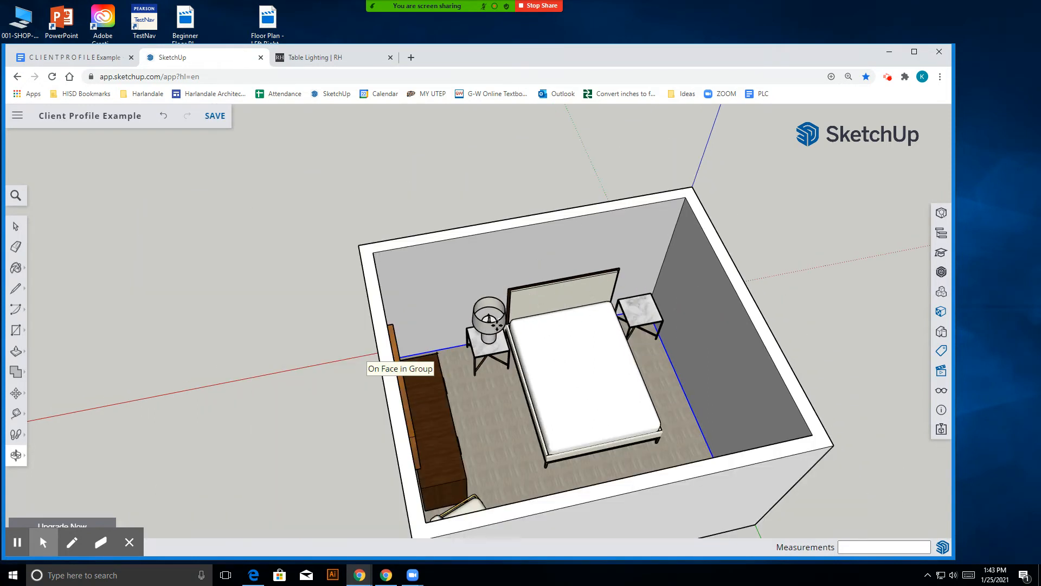
{"action": "left_click", "coordinate": [496, 324]}
- Check the lamp on the nightstand from several angles and delete it from the model
{"action": "left_click", "coordinate": [16, 455]}
{"action": "left_click_drag", "start_coordinate": [380, 347], "coordinate": [442, 269]}
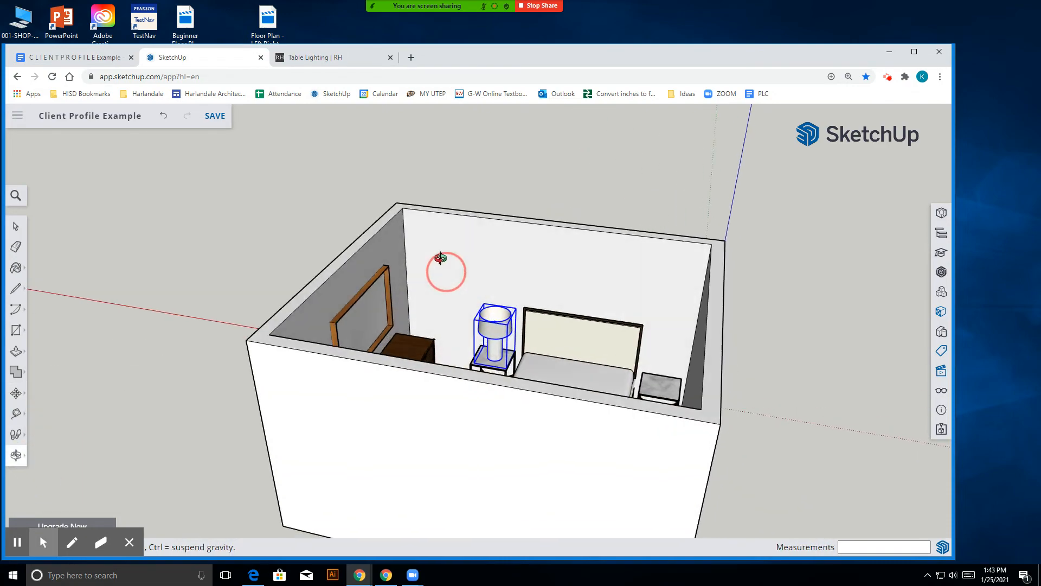
{"action": "scroll", "coordinate": [453, 321], "scroll_direction": "up", "scroll_amount": 10}
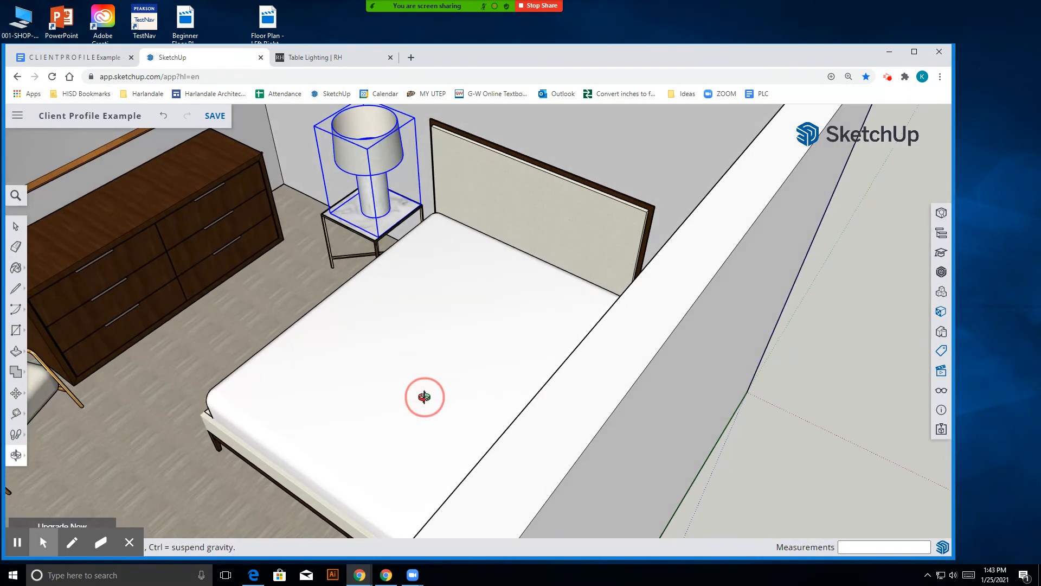
{"action": "left_click_drag", "start_coordinate": [424, 397], "coordinate": [561, 388]}
{"action": "scroll", "coordinate": [561, 388], "scroll_direction": "down", "scroll_amount": 4}
{"action": "left_click_drag", "start_coordinate": [418, 321], "coordinate": [642, 344]}
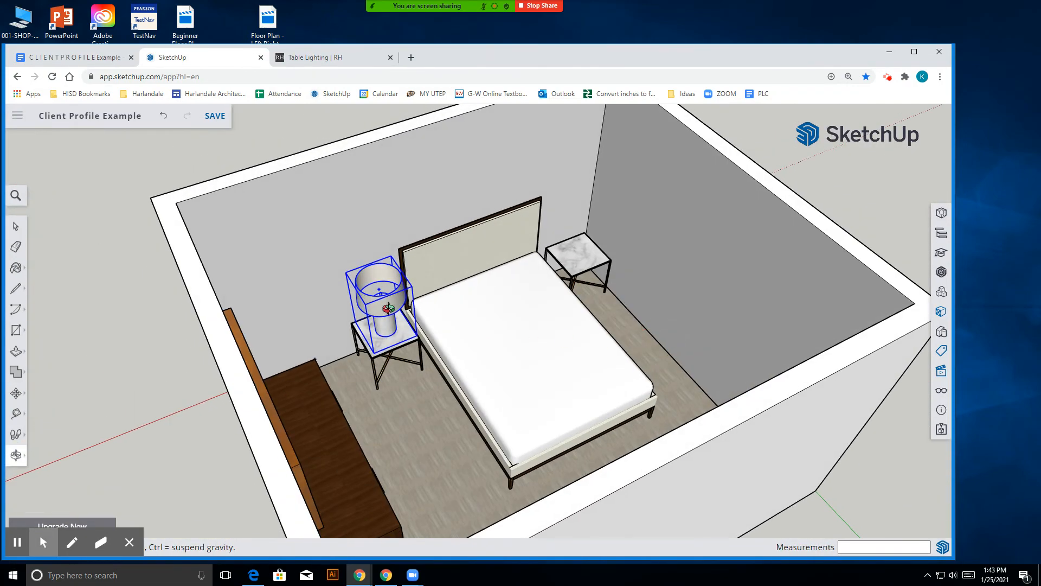
{"action": "scroll", "coordinate": [398, 308], "scroll_direction": "up", "scroll_amount": 4}
{"action": "left_click_drag", "start_coordinate": [540, 407], "coordinate": [231, 371]}
{"action": "scroll", "coordinate": [565, 355], "scroll_direction": "down", "scroll_amount": 4}
{"action": "left_click_drag", "start_coordinate": [560, 372], "coordinate": [619, 374]}
{"action": "left_click", "coordinate": [17, 227]}
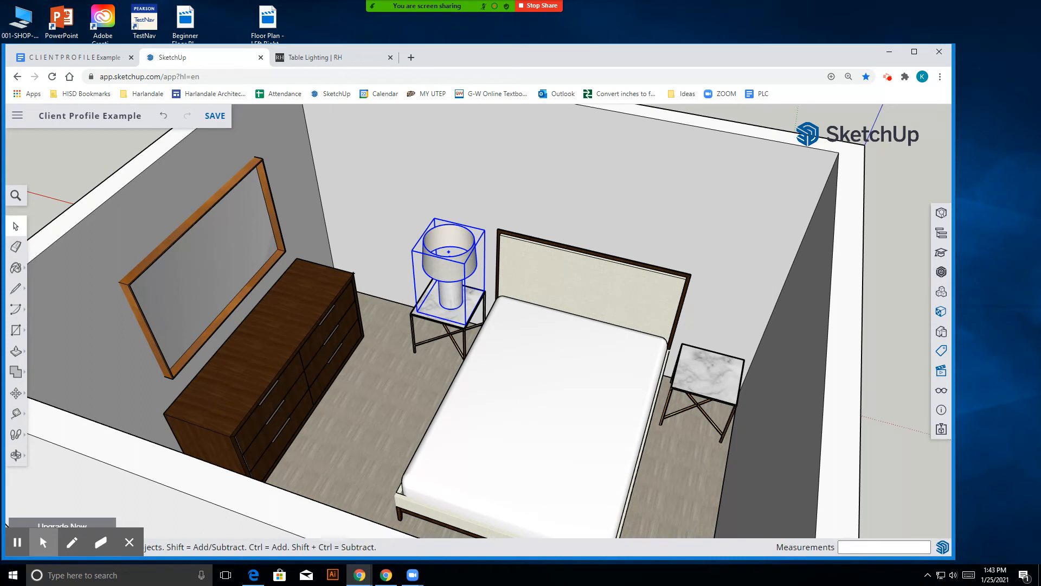
{"action": "key", "text": "Delete"}
- Reopen 3D Warehouse and search its models for "plant"
{"action": "left_click", "coordinate": [943, 312]}
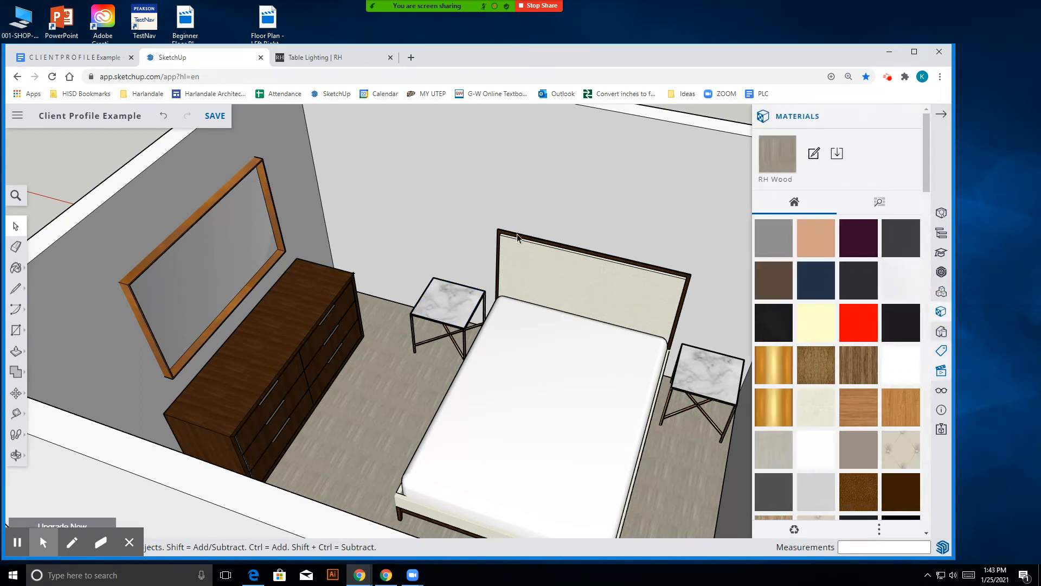
{"action": "left_click", "coordinate": [942, 272]}
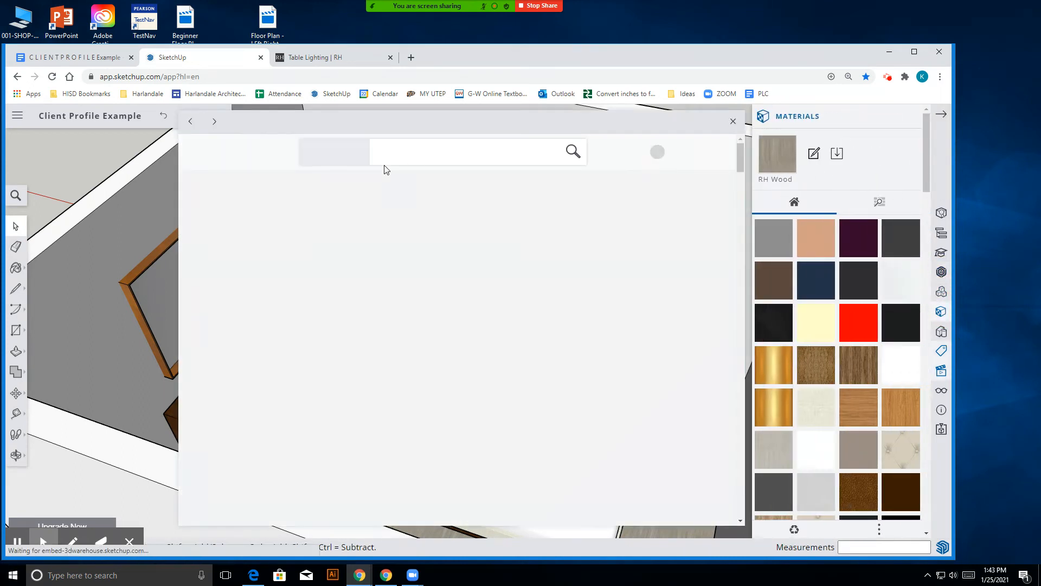
{"action": "left_click", "coordinate": [395, 157]}
{"action": "type", "text": "plant"}
{"action": "key", "text": "Return"}
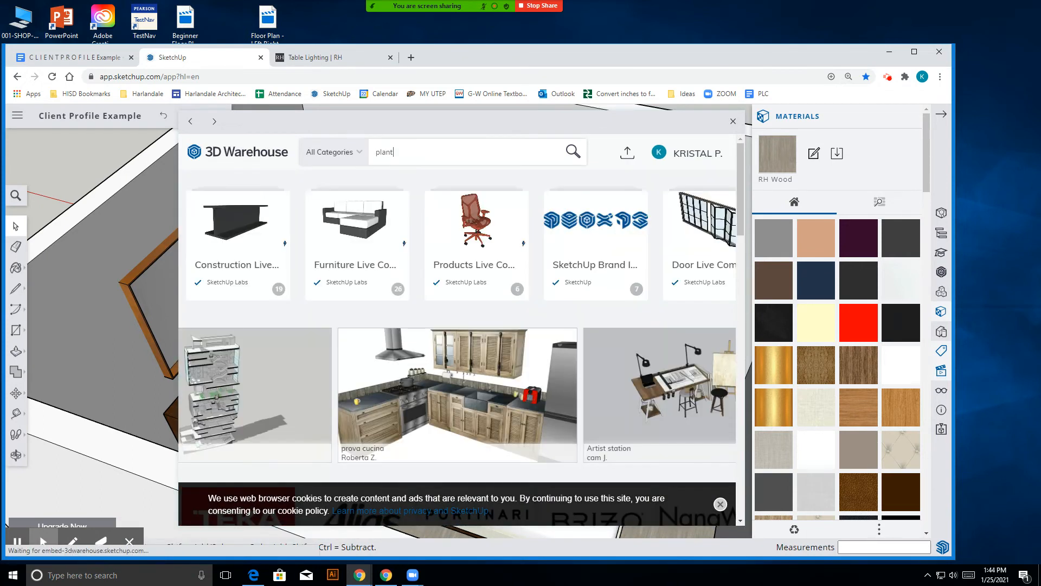
- Browse the "plant" results for a potted plant that would suit the bedroom
{"action": "scroll", "coordinate": [493, 297], "scroll_direction": "down", "scroll_amount": 2}
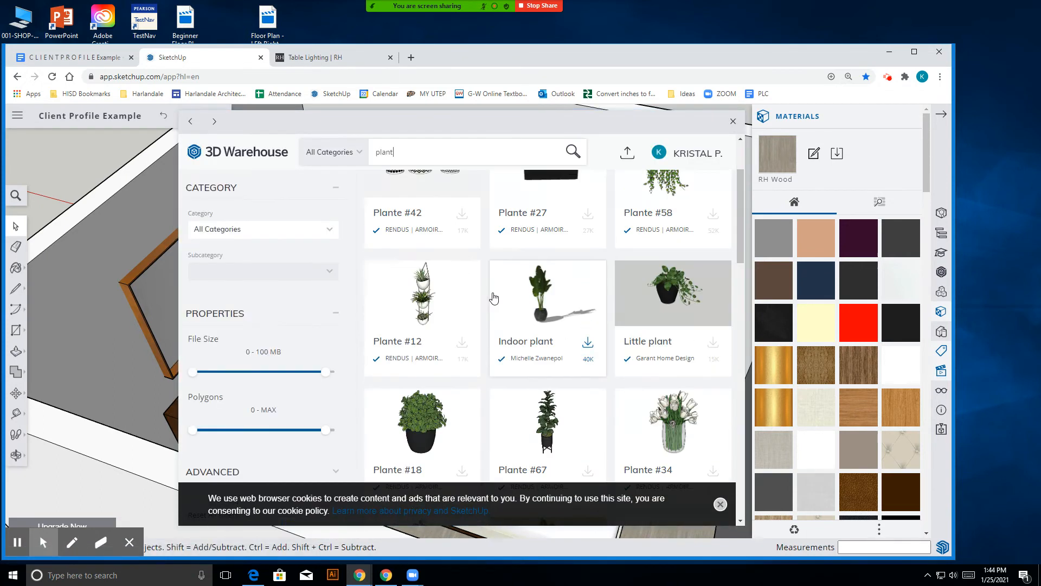
{"action": "scroll", "coordinate": [490, 289], "scroll_direction": "down", "scroll_amount": 3}
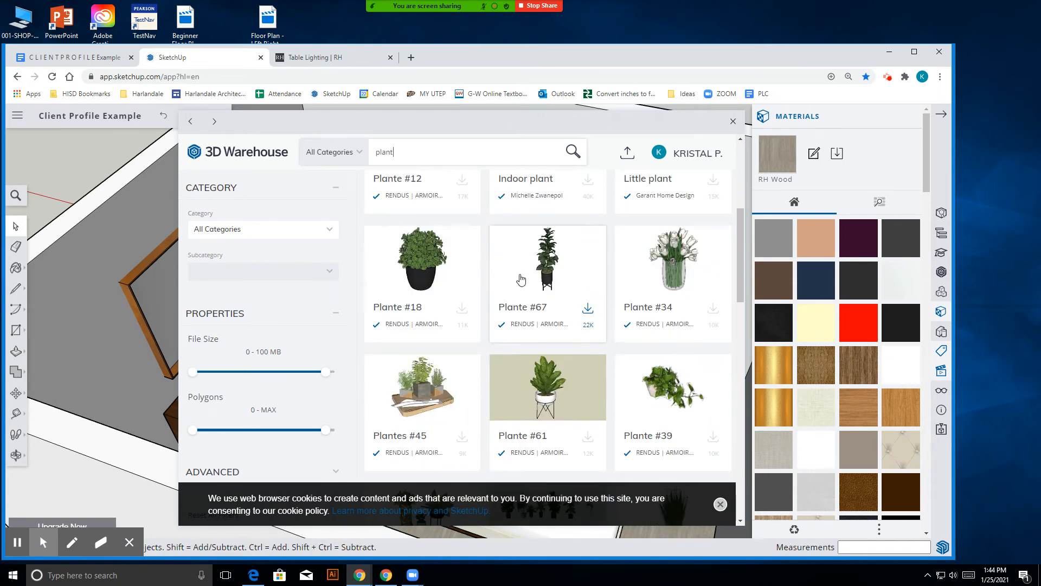
{"action": "scroll", "coordinate": [591, 311], "scroll_direction": "down", "scroll_amount": 3}
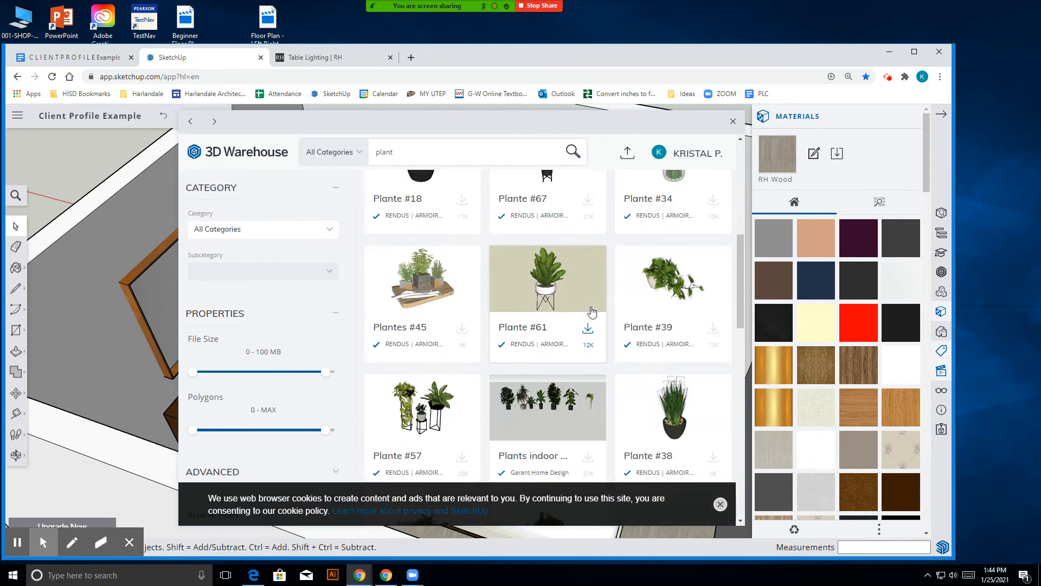
{"action": "scroll", "coordinate": [591, 312], "scroll_direction": "up", "scroll_amount": 3}
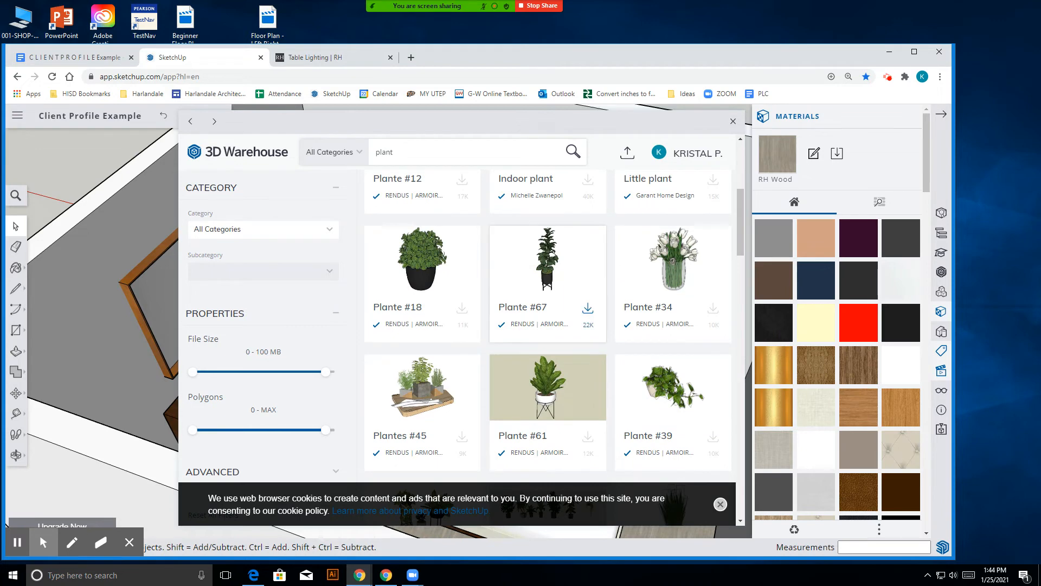
{"action": "scroll", "coordinate": [548, 312], "scroll_direction": "down", "scroll_amount": 10}
{"action": "scroll", "coordinate": [548, 304], "scroll_direction": "down", "scroll_amount": 1}
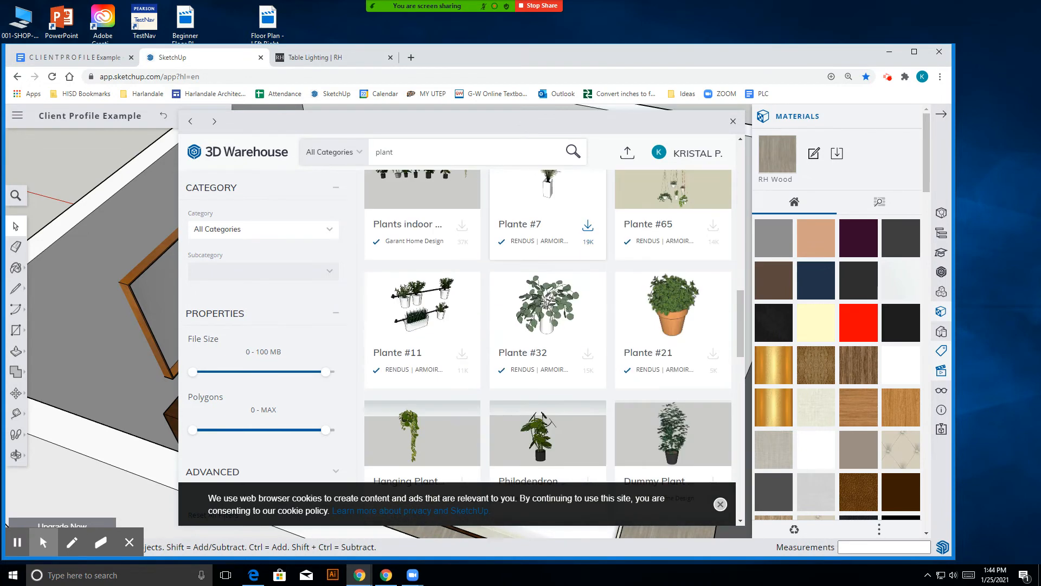
{"action": "scroll", "coordinate": [548, 304], "scroll_direction": "down", "scroll_amount": 4}
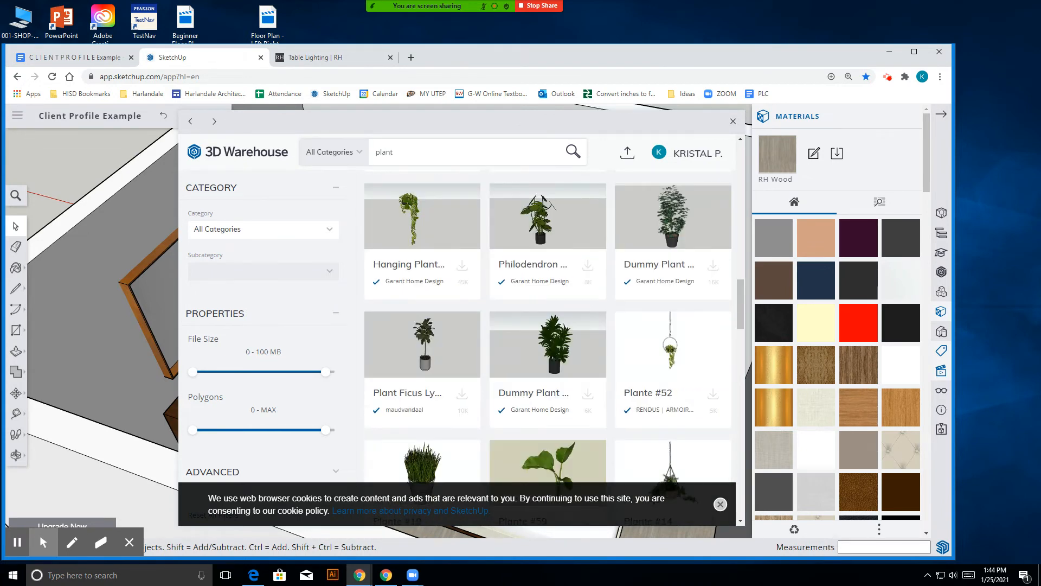
{"action": "scroll", "coordinate": [451, 418], "scroll_direction": "down", "scroll_amount": 3}
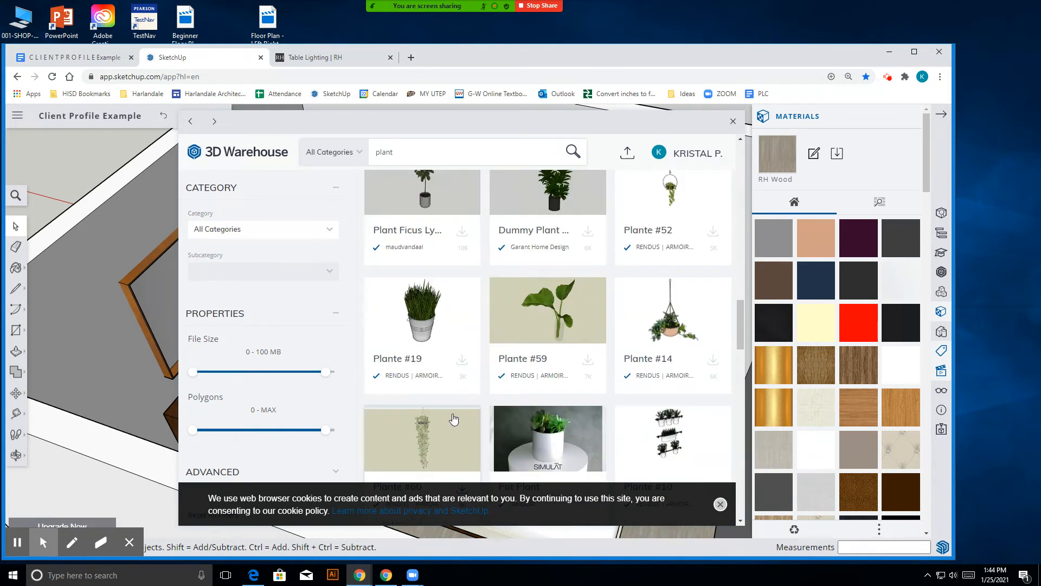
{"action": "scroll", "coordinate": [453, 418], "scroll_direction": "up", "scroll_amount": 2}
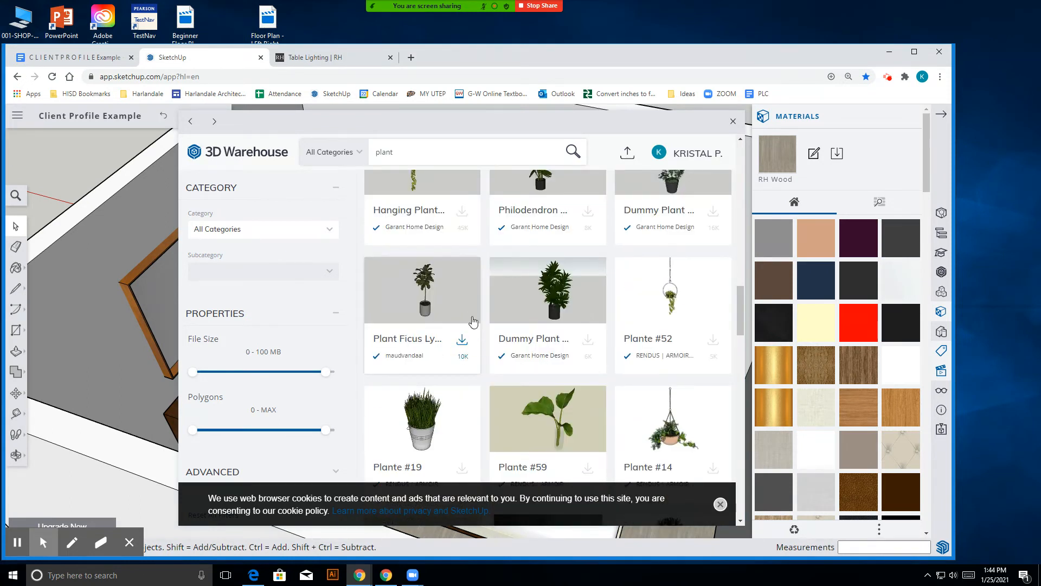
- Import the Plant Ficus model and place it on the floor between the dresser and the bed
{"action": "left_click", "coordinate": [463, 339]}
{"action": "left_click", "coordinate": [558, 379]}
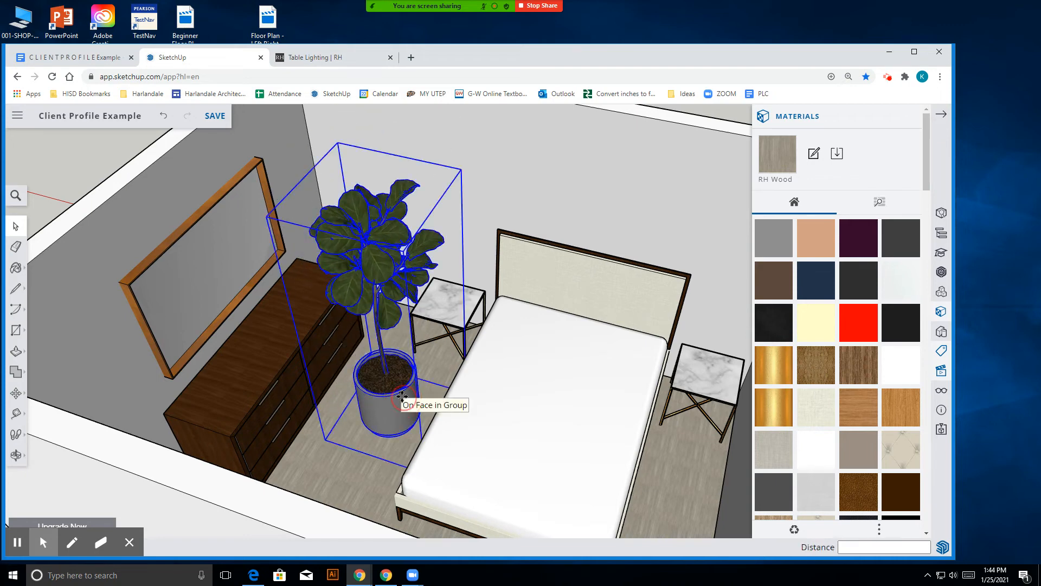
{"action": "left_click", "coordinate": [402, 396]}
- Move the ficus into the room corner between the dresser and the nearest nightstand
{"action": "left_click", "coordinate": [15, 454]}
{"action": "left_click_drag", "start_coordinate": [481, 400], "coordinate": [103, 424]}
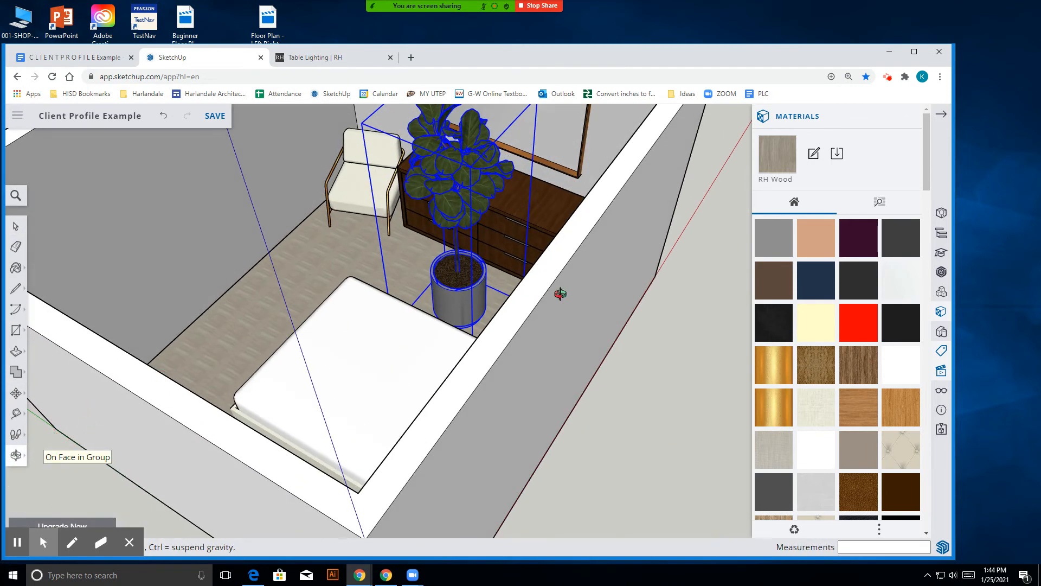
{"action": "scroll", "coordinate": [481, 300], "scroll_direction": "down", "scroll_amount": 5}
{"action": "scroll", "coordinate": [485, 275], "scroll_direction": "up", "scroll_amount": 6}
{"action": "scroll", "coordinate": [465, 321], "scroll_direction": "down", "scroll_amount": 5}
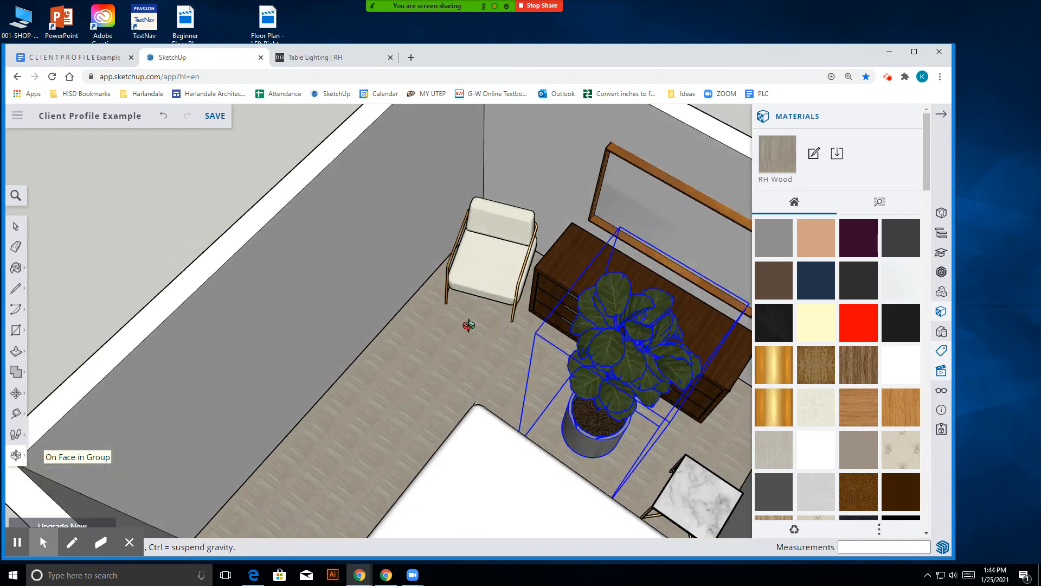
{"action": "left_click_drag", "start_coordinate": [414, 390], "coordinate": [528, 340]}
{"action": "scroll", "coordinate": [528, 340], "scroll_direction": "up", "scroll_amount": 5}
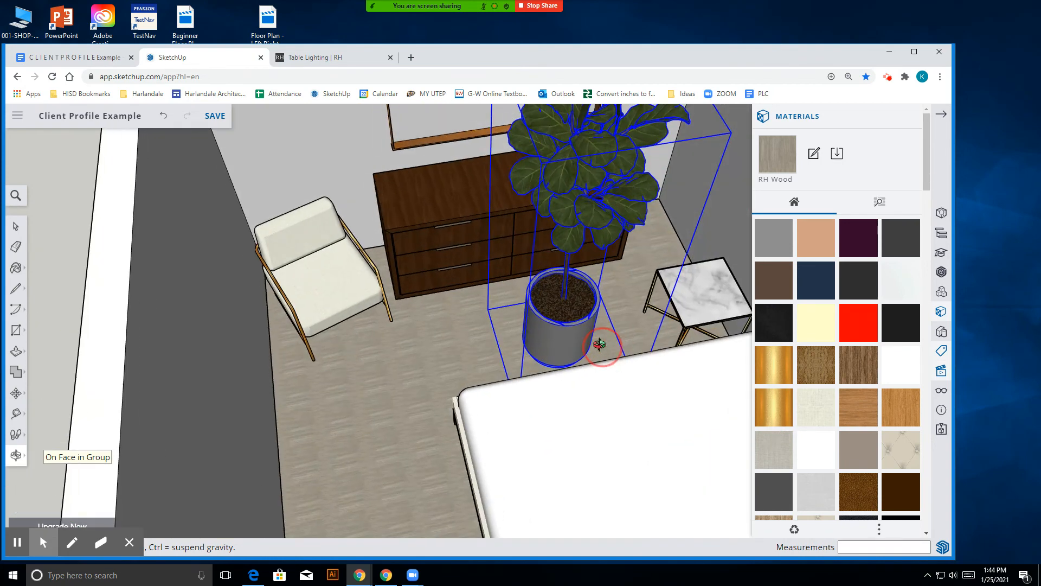
{"action": "left_click", "coordinate": [17, 398]}
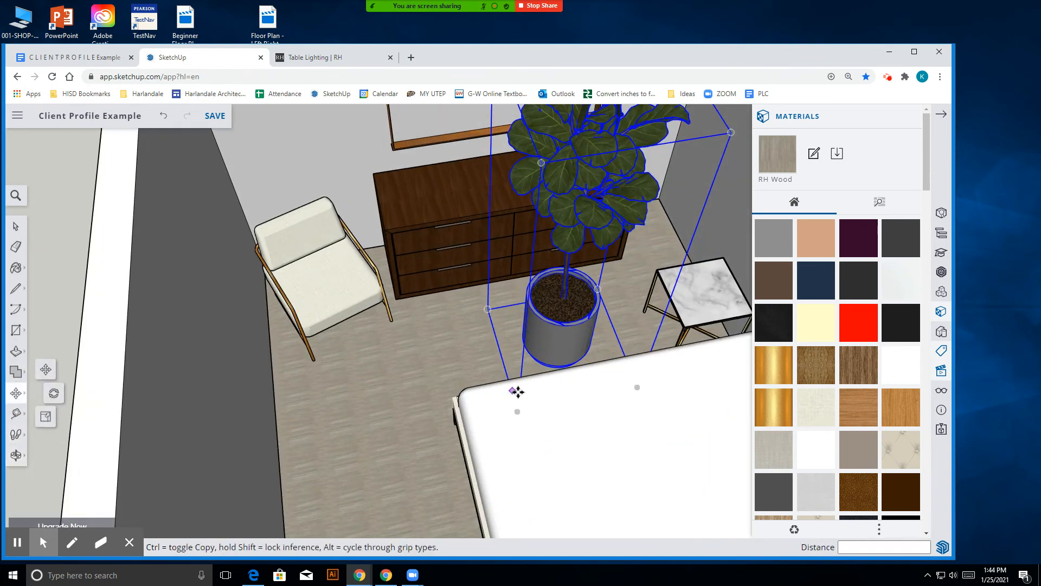
{"action": "left_click_drag", "start_coordinate": [540, 363], "coordinate": [632, 255]}
{"action": "scroll", "coordinate": [387, 330], "scroll_direction": "down", "scroll_amount": 5}
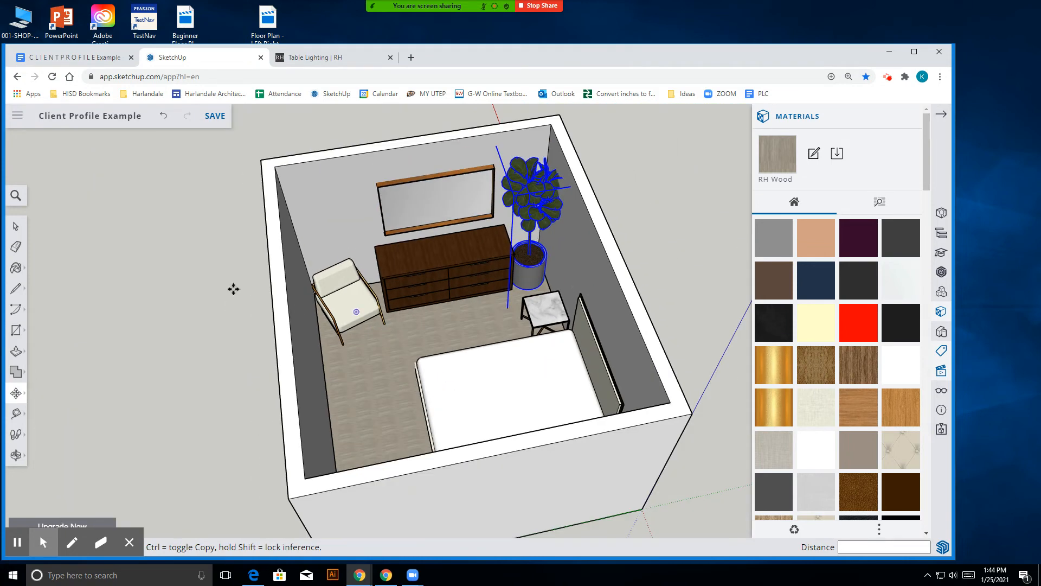
- Check the ficus in the corner from several angles and delete it from the model
{"action": "left_click", "coordinate": [16, 454]}
{"action": "left_click_drag", "start_coordinate": [146, 437], "coordinate": [467, 421]}
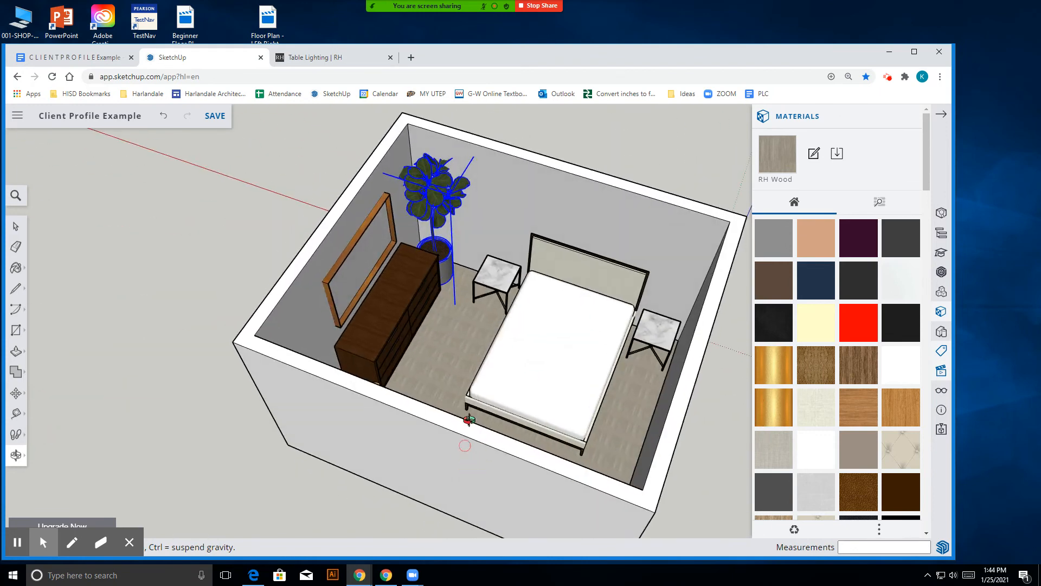
{"action": "scroll", "coordinate": [490, 324], "scroll_direction": "up", "scroll_amount": 5}
{"action": "left_click_drag", "start_coordinate": [489, 323], "coordinate": [395, 355]}
{"action": "scroll", "coordinate": [396, 356], "scroll_direction": "down", "scroll_amount": 5}
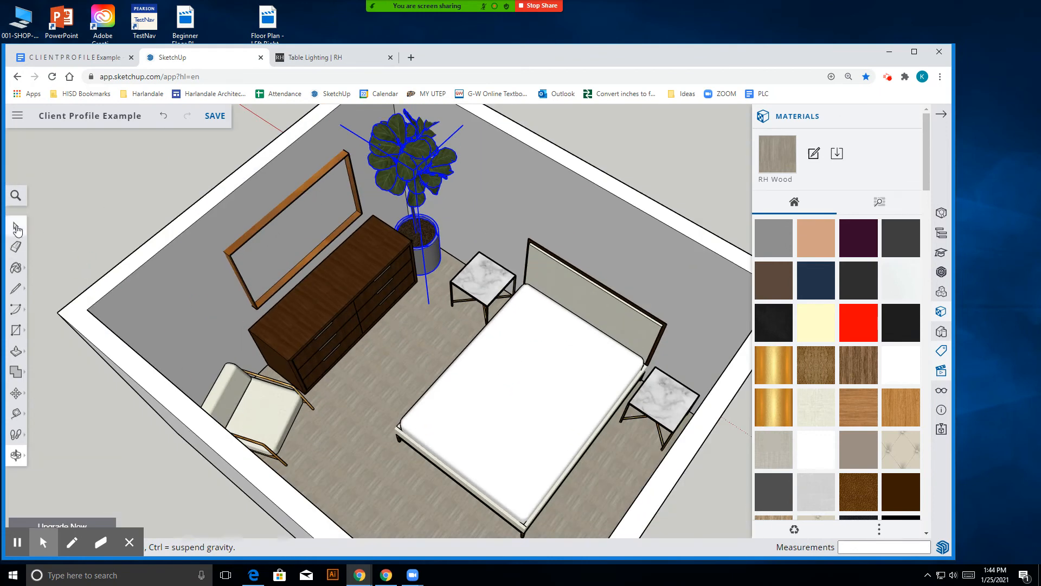
{"action": "left_click", "coordinate": [16, 228]}
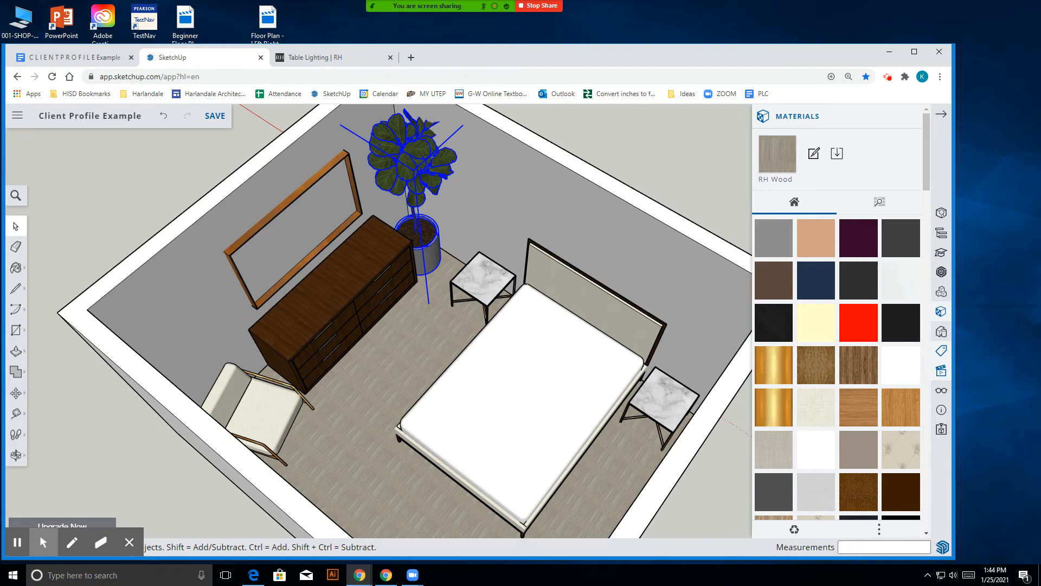
{"action": "key", "text": "Delete"}
{"action": "scroll", "coordinate": [458, 345], "scroll_direction": "down", "scroll_amount": 5}
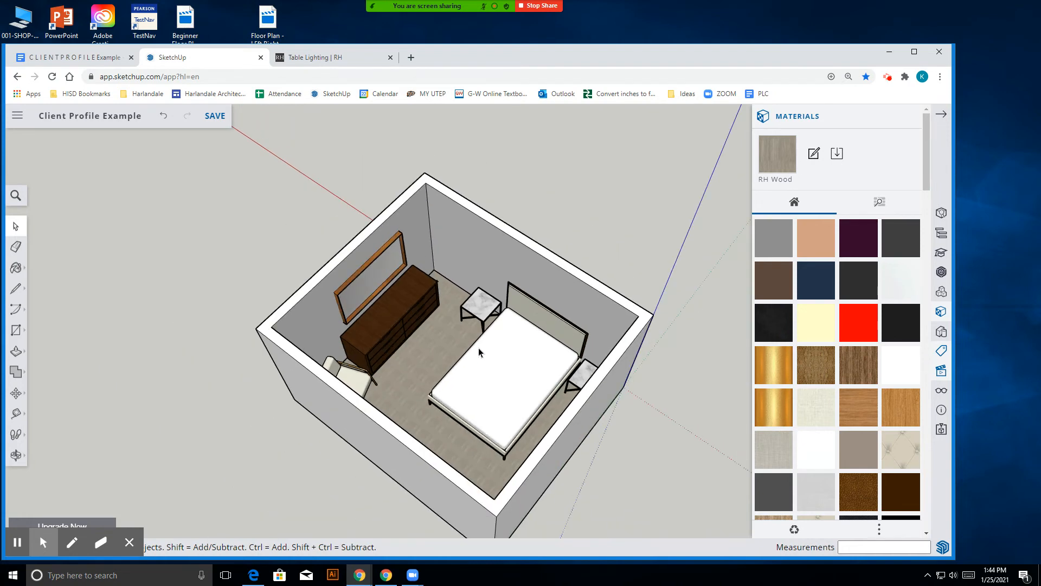
{"action": "scroll", "coordinate": [479, 347], "scroll_direction": "up", "scroll_amount": 7}
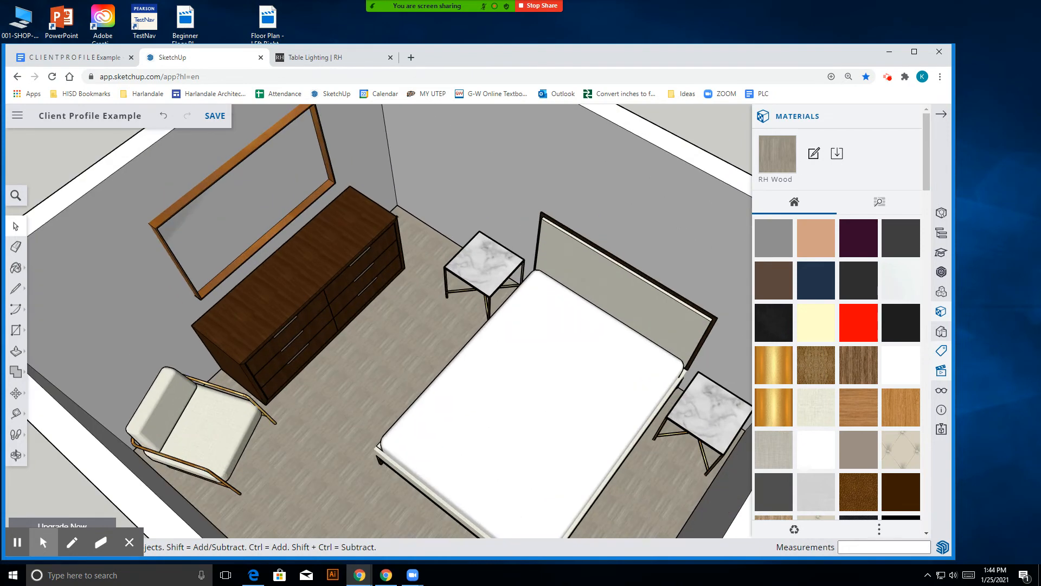
- Reopen 3D Warehouse and search for "bedroom decor"
{"action": "left_click", "coordinate": [939, 313]}
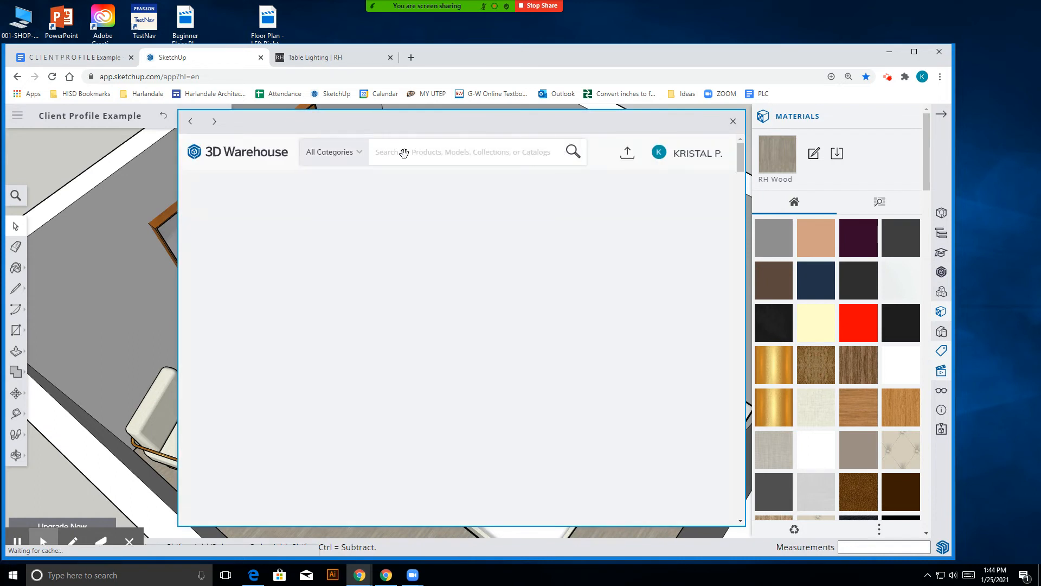
{"action": "left_click", "coordinate": [404, 152]}
{"action": "type", "text": "bedroom decor"}
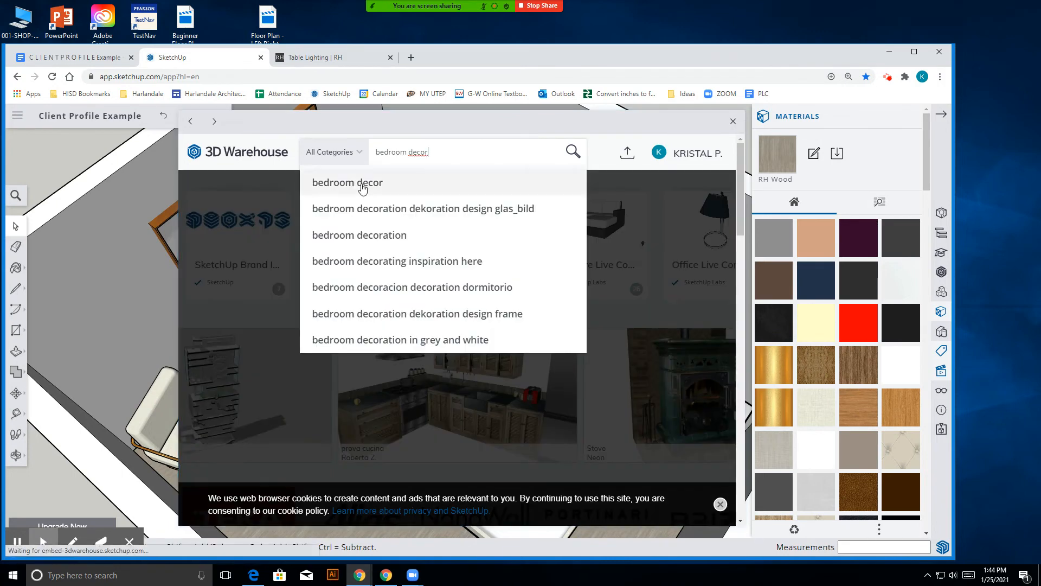
{"action": "left_click", "coordinate": [363, 184]}
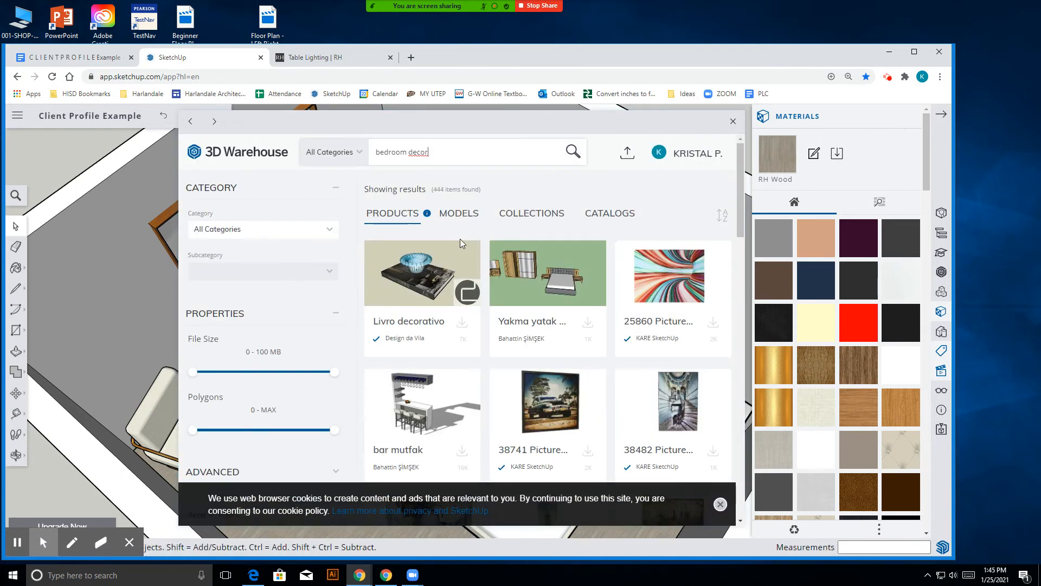
- Look through the "bedroom decor" products and open the full details page of Livro decorativo
{"action": "scroll", "coordinate": [460, 242], "scroll_direction": "down", "scroll_amount": 10}
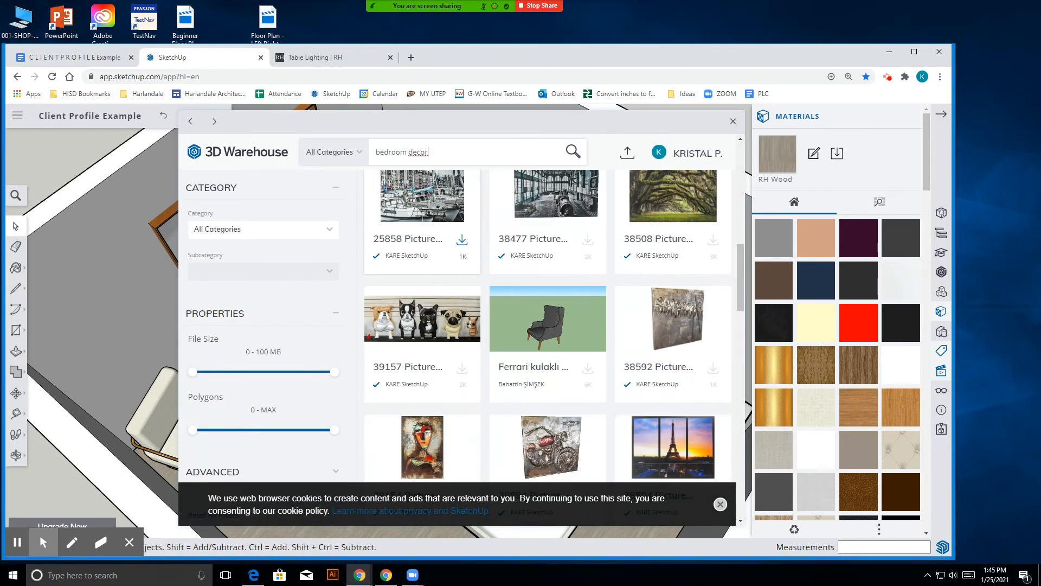
{"action": "scroll", "coordinate": [423, 250], "scroll_direction": "up", "scroll_amount": 10}
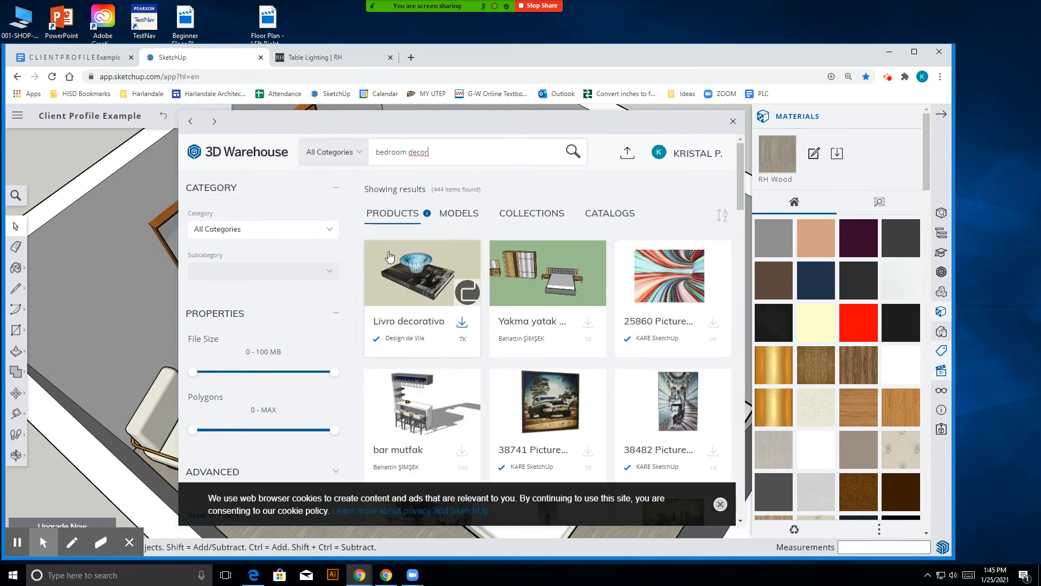
{"action": "left_click", "coordinate": [424, 275]}
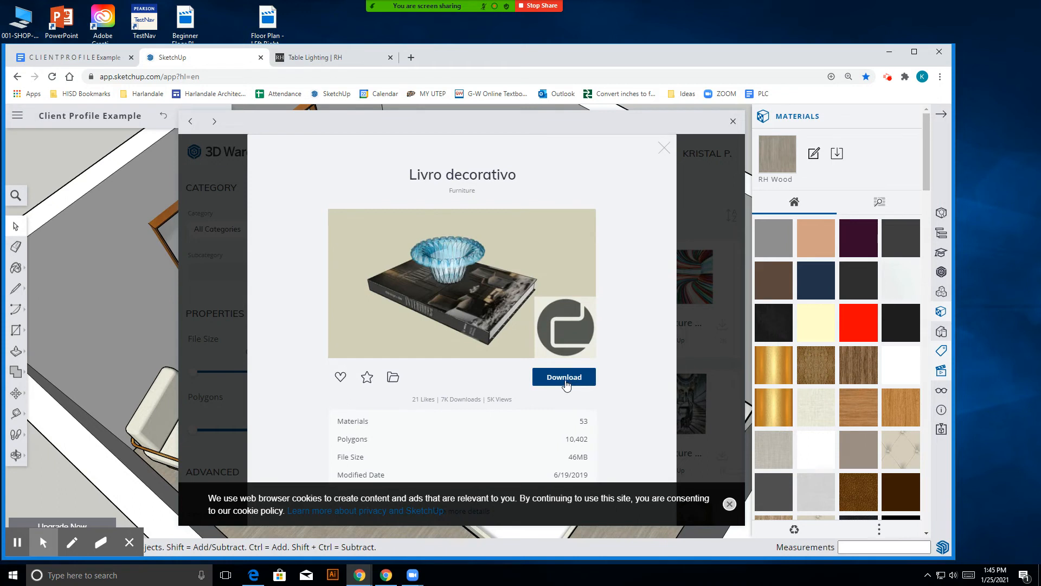
{"action": "left_click", "coordinate": [730, 505]}
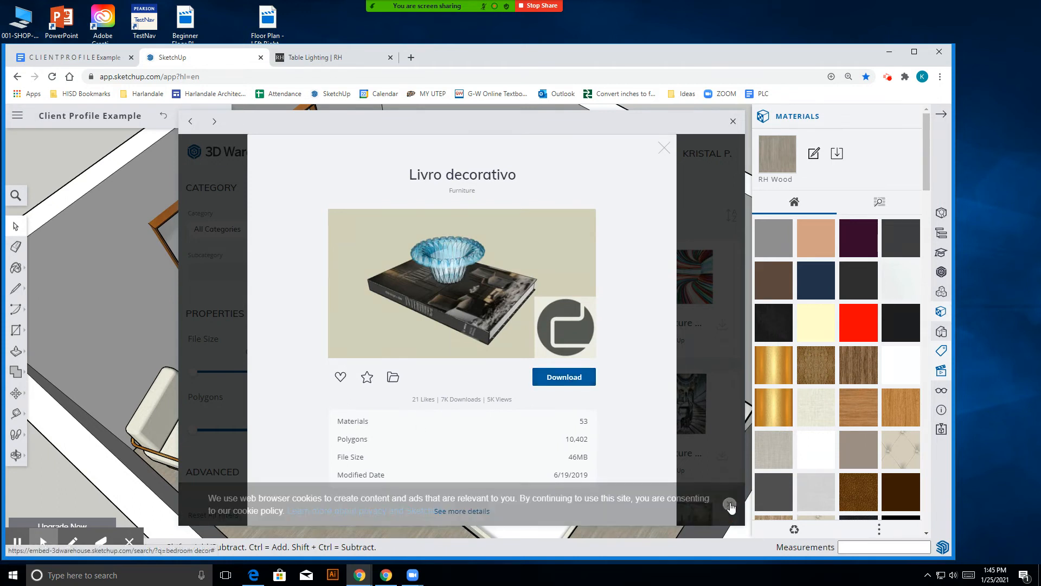
{"action": "left_click", "coordinate": [457, 511]}
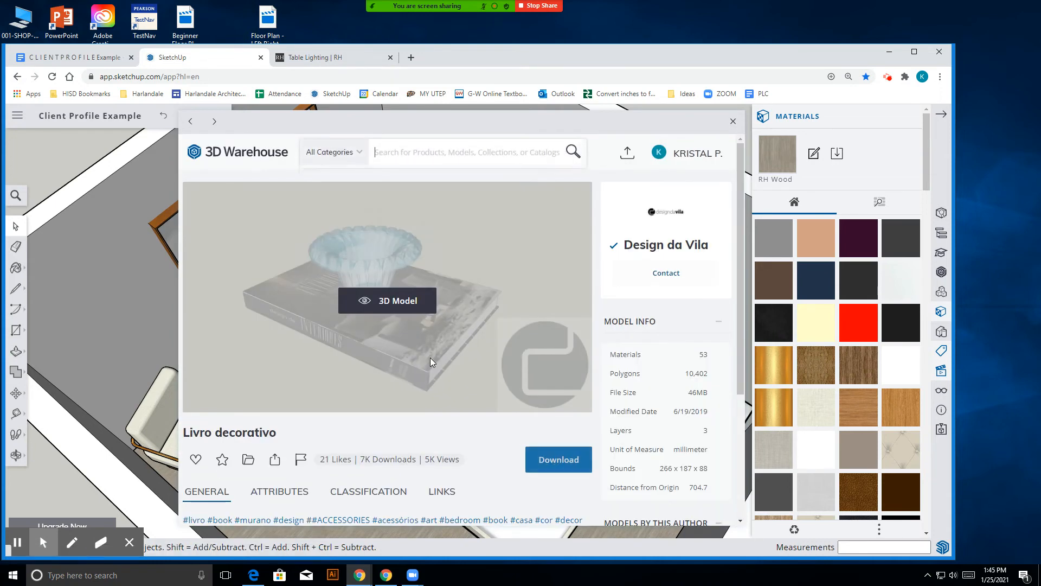
- Examine the Livro decorativo page and browse the full list of models by Design da Vila
{"action": "scroll", "coordinate": [657, 358], "scroll_direction": "down", "scroll_amount": 5}
{"action": "scroll", "coordinate": [382, 353], "scroll_direction": "up", "scroll_amount": 4}
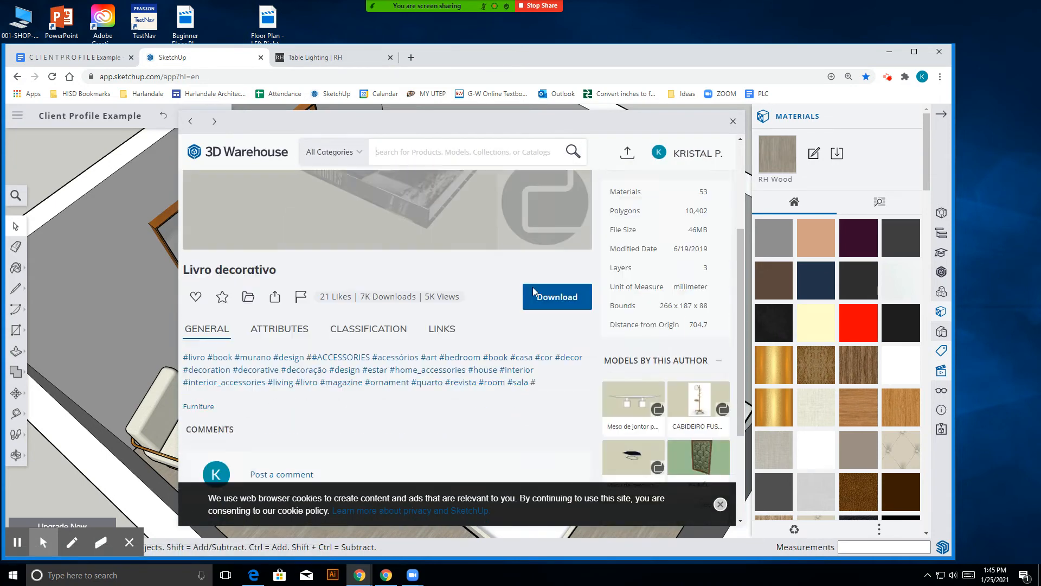
{"action": "scroll", "coordinate": [565, 294], "scroll_direction": "down", "scroll_amount": 5}
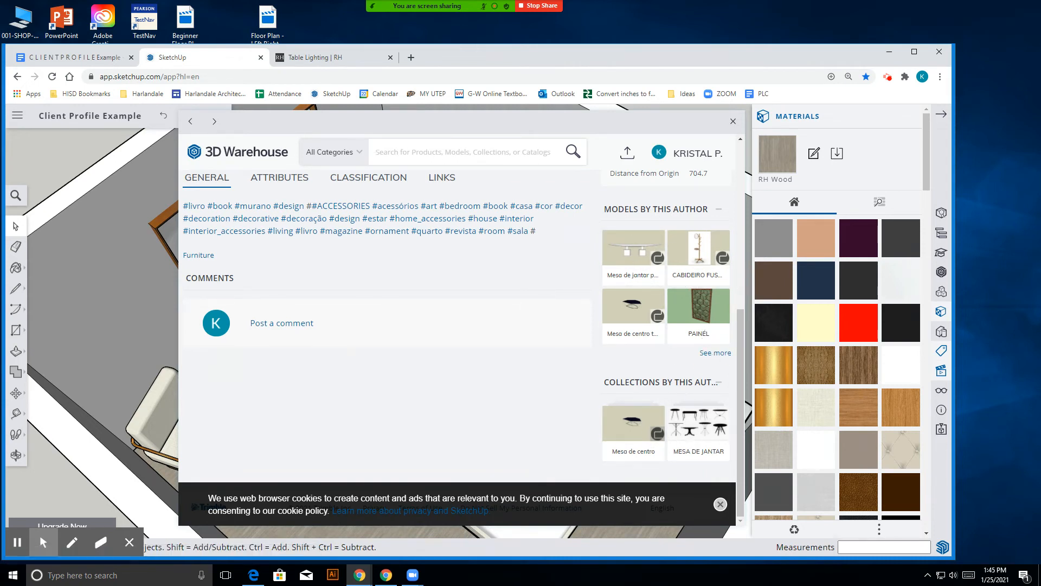
{"action": "left_click", "coordinate": [714, 354]}
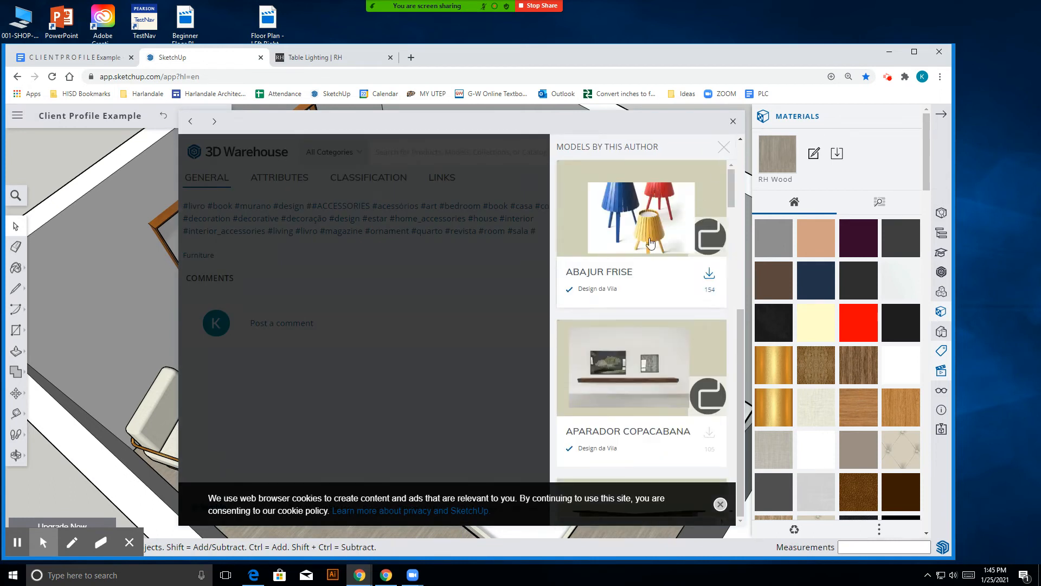
{"action": "scroll", "coordinate": [622, 302], "scroll_direction": "down", "scroll_amount": 10}
{"action": "scroll", "coordinate": [621, 303], "scroll_direction": "down", "scroll_amount": 5}
{"action": "left_click", "coordinate": [724, 147]}
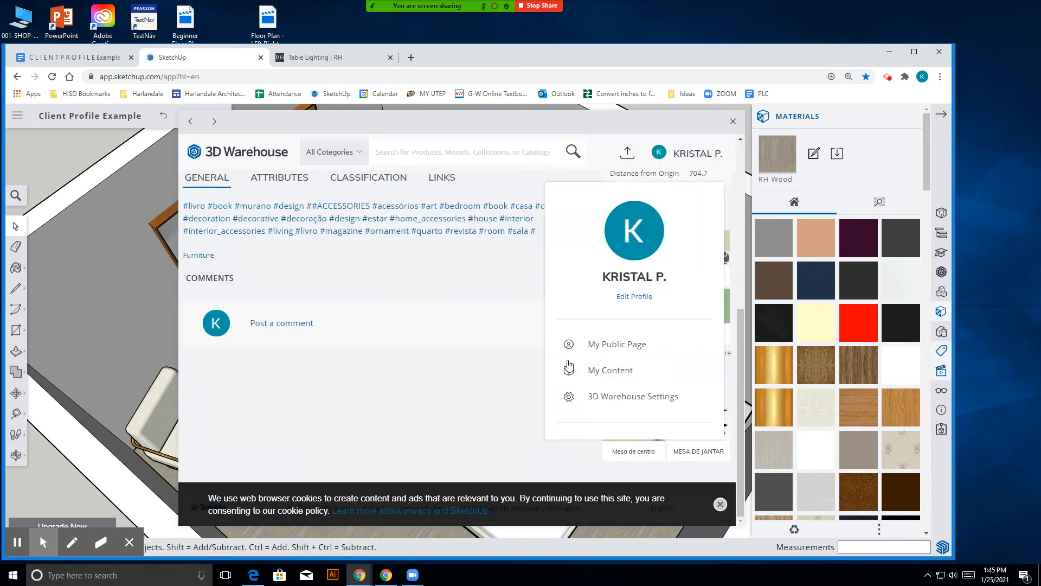
- Look over the Mesa de centro collection by Design da Vila and return to the Livro decorativo page
{"action": "left_click", "coordinate": [629, 430]}
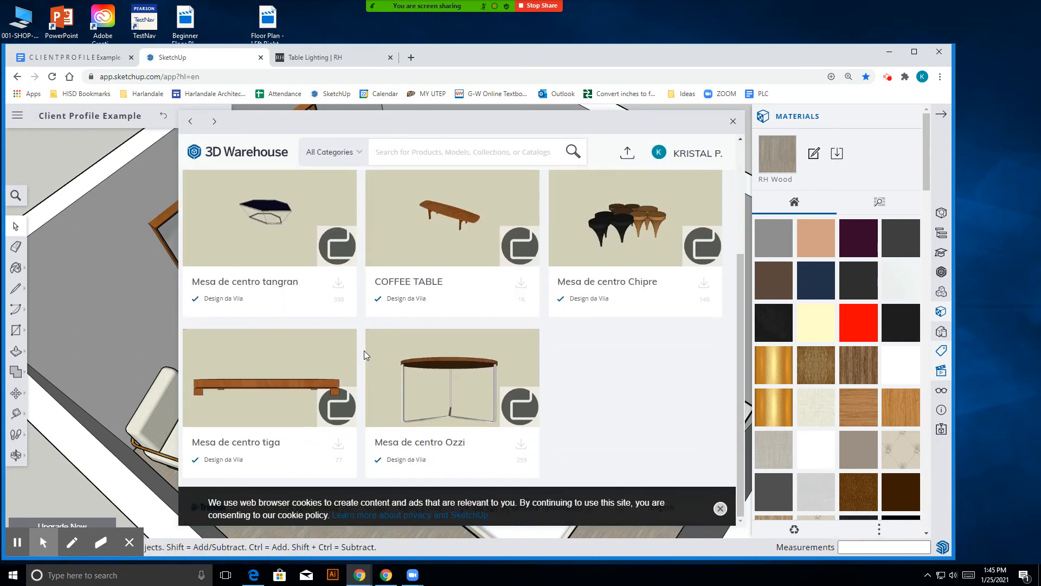
{"action": "left_click", "coordinate": [191, 122]}
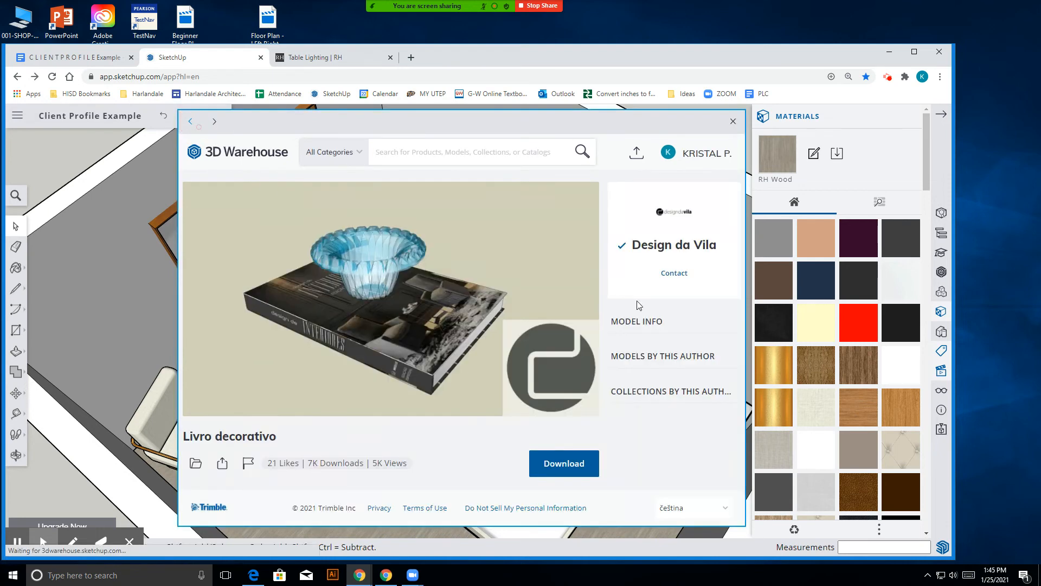
{"action": "scroll", "coordinate": [669, 373], "scroll_direction": "down", "scroll_amount": 5}
{"action": "scroll", "coordinate": [669, 374], "scroll_direction": "down", "scroll_amount": 1}
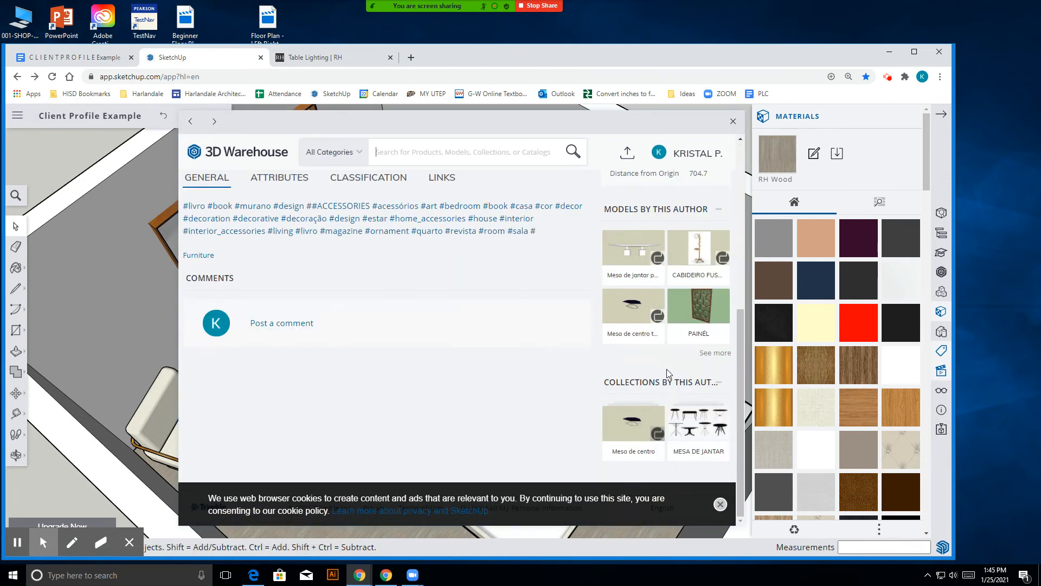
- Browse the full list of models by this author and close the list
{"action": "left_click", "coordinate": [714, 353]}
{"action": "scroll", "coordinate": [592, 340], "scroll_direction": "down", "scroll_amount": 10}
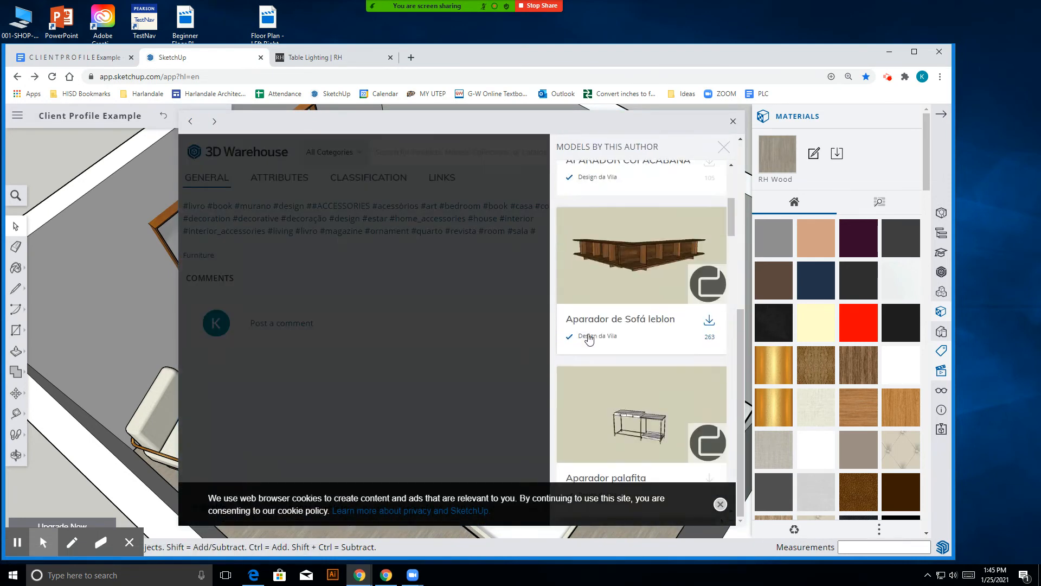
{"action": "scroll", "coordinate": [591, 340], "scroll_direction": "down", "scroll_amount": 11}
{"action": "scroll", "coordinate": [591, 340], "scroll_direction": "up", "scroll_amount": 16}
{"action": "left_click", "coordinate": [728, 145]}
- Review the Livro decorativo details, model info and author sections, and dismiss the cookie notice
{"action": "scroll", "coordinate": [489, 336], "scroll_direction": "up", "scroll_amount": 5}
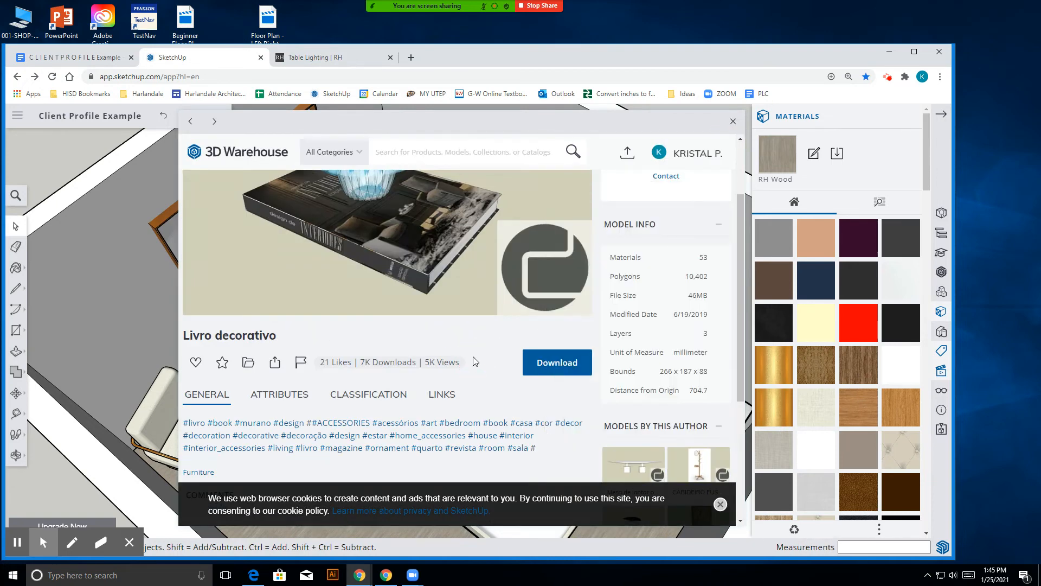
{"action": "scroll", "coordinate": [505, 316], "scroll_direction": "up", "scroll_amount": 2}
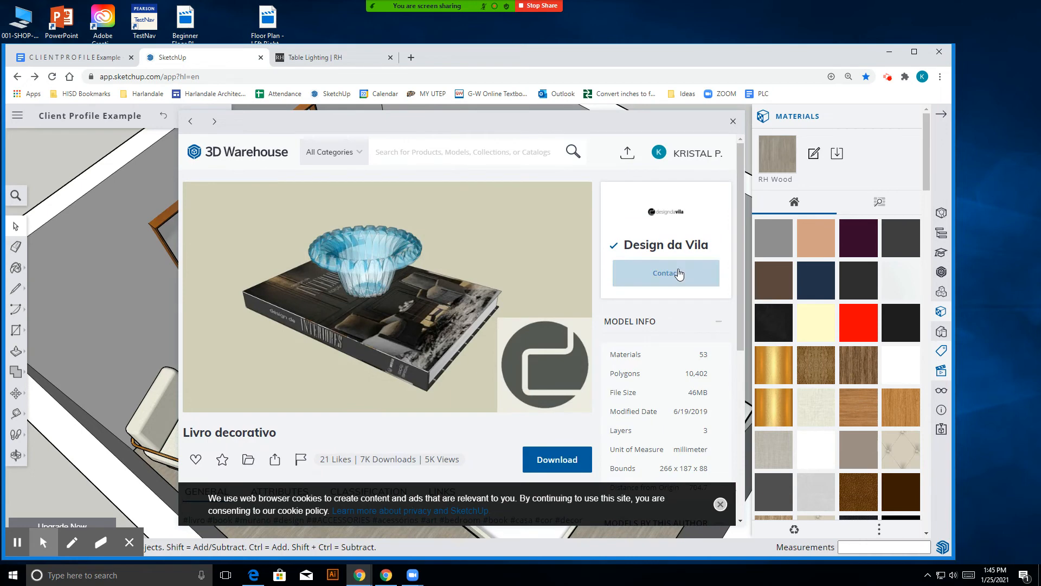
{"action": "scroll", "coordinate": [651, 284], "scroll_direction": "down", "scroll_amount": 4}
{"action": "scroll", "coordinate": [651, 284], "scroll_direction": "down", "scroll_amount": 3}
{"action": "scroll", "coordinate": [651, 284], "scroll_direction": "up", "scroll_amount": 2}
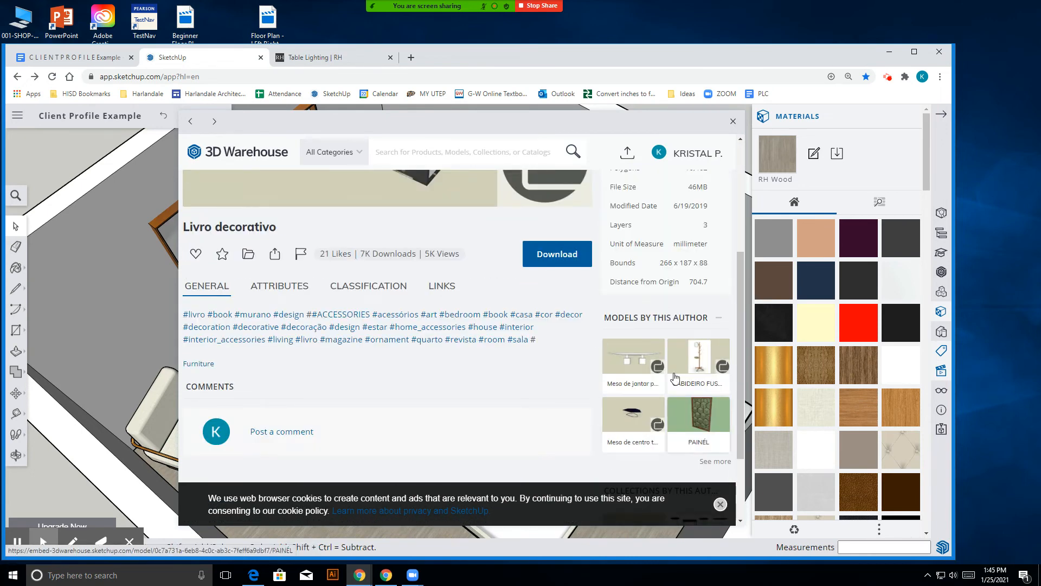
{"action": "scroll", "coordinate": [641, 375], "scroll_direction": "down", "scroll_amount": 3}
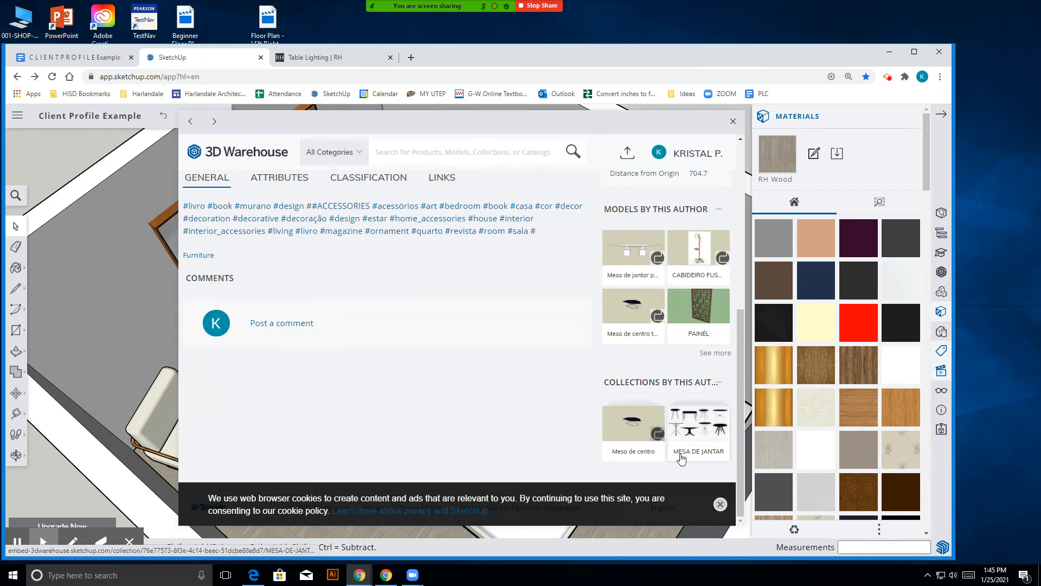
{"action": "left_click", "coordinate": [720, 504]}
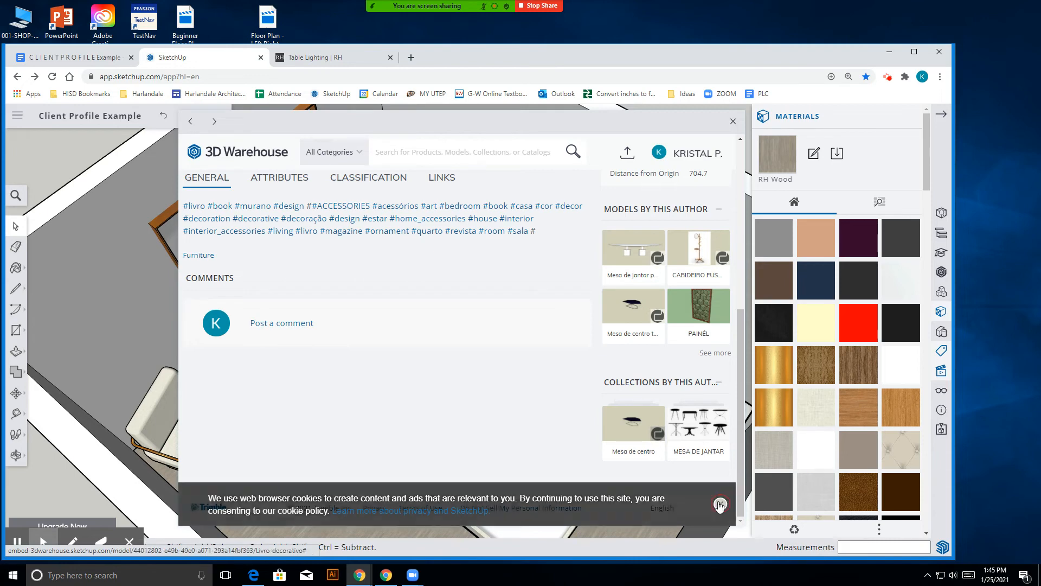
{"action": "scroll", "coordinate": [633, 429], "scroll_direction": "up", "scroll_amount": 7}
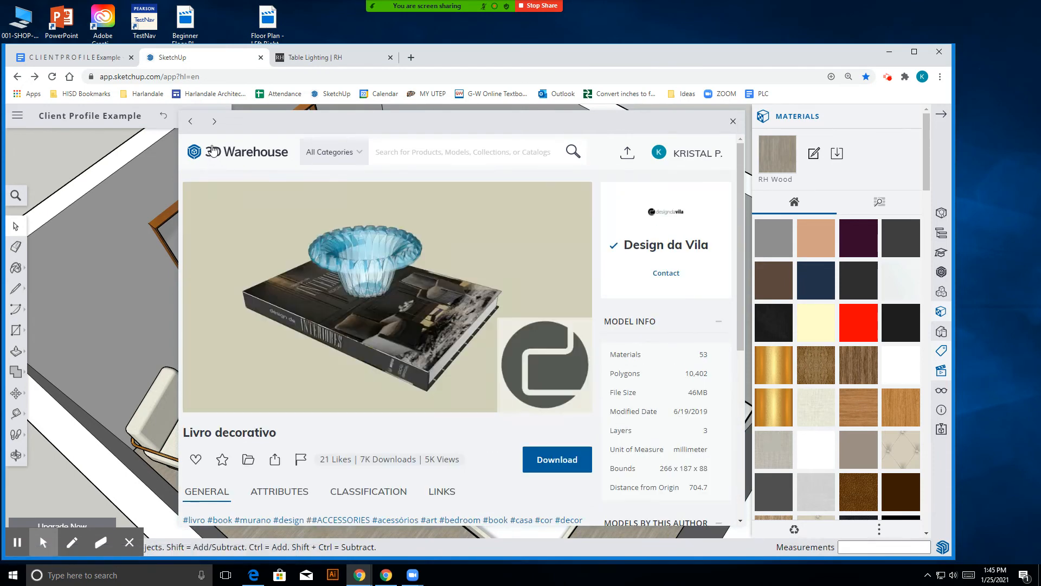
- Return to the "bedroom decor" results and look through the products for suitable accessories
{"action": "left_click", "coordinate": [190, 120]}
{"action": "scroll", "coordinate": [534, 405], "scroll_direction": "down", "scroll_amount": 10}
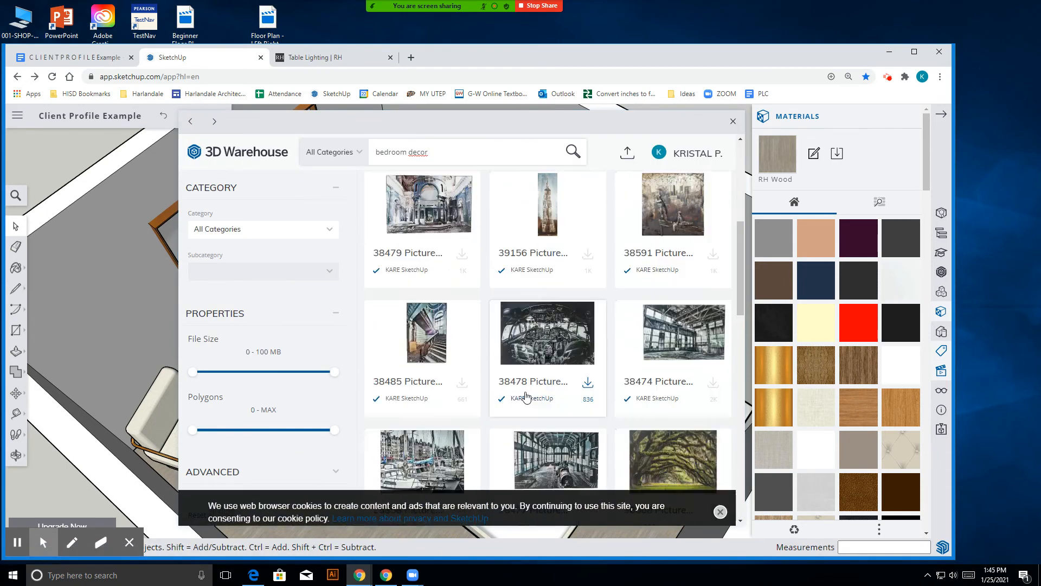
{"action": "scroll", "coordinate": [548, 347], "scroll_direction": "down", "scroll_amount": 6}
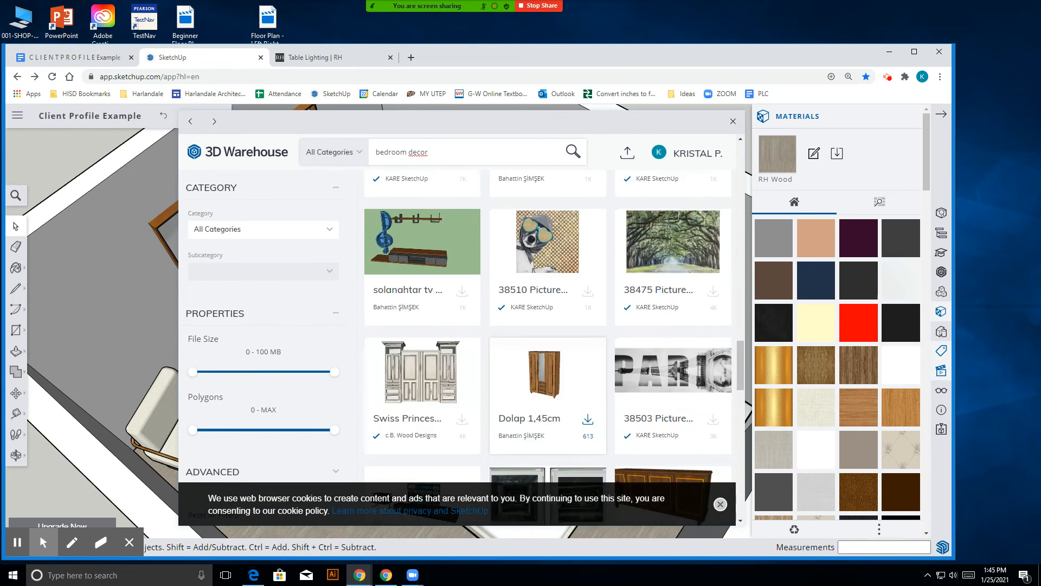
{"action": "scroll", "coordinate": [548, 380], "scroll_direction": "down", "scroll_amount": 6}
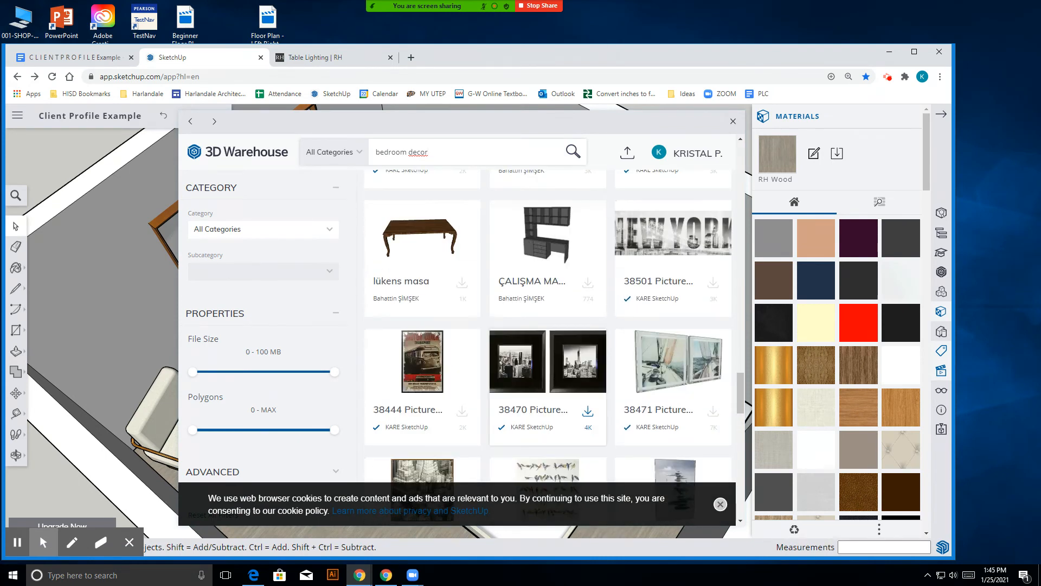
{"action": "scroll", "coordinate": [548, 390], "scroll_direction": "down", "scroll_amount": 10}
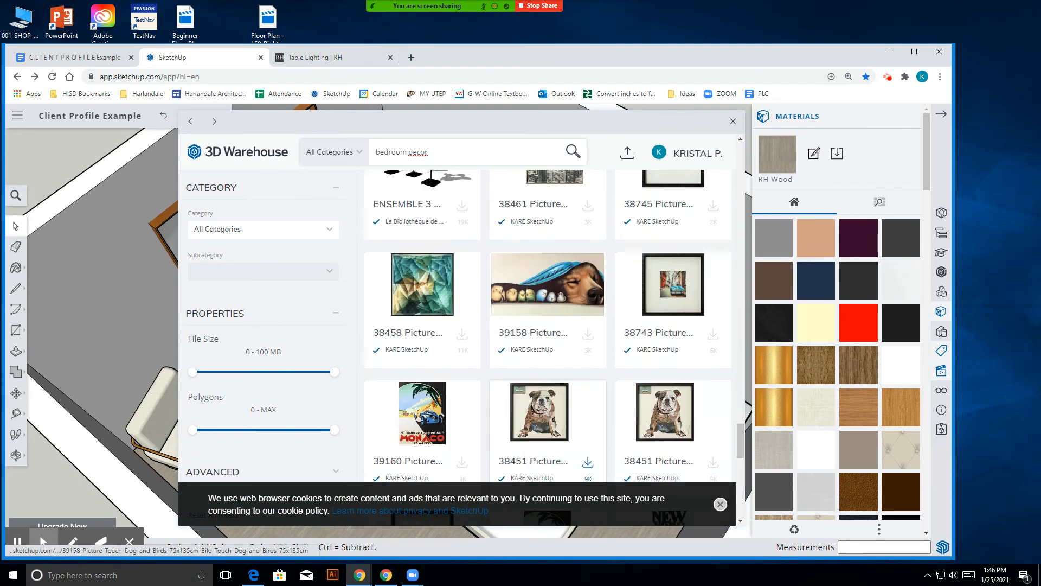
{"action": "scroll", "coordinate": [548, 347], "scroll_direction": "down", "scroll_amount": 10}
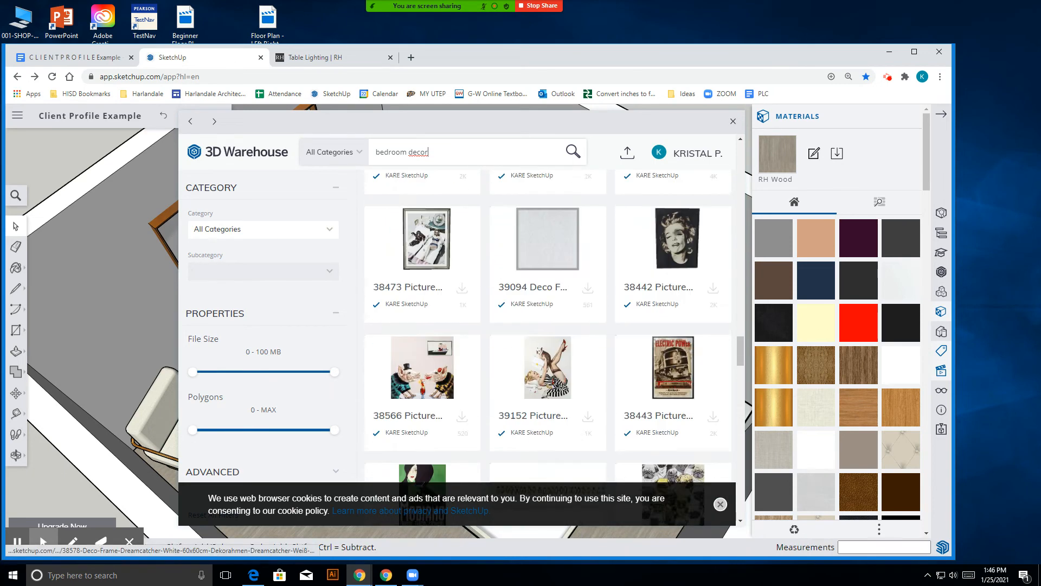
{"action": "scroll", "coordinate": [548, 347], "scroll_direction": "up", "scroll_amount": 15}
{"action": "scroll", "coordinate": [465, 331], "scroll_direction": "up", "scroll_amount": 10}
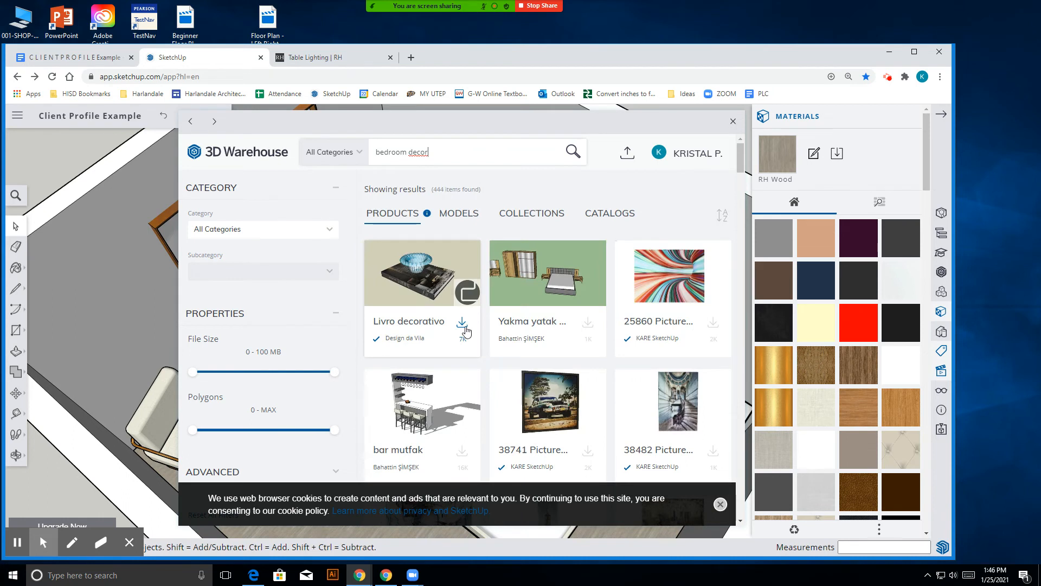
- Insert Livro decorativo directly into the model and place it in the bedroom against the back wall near the corner
{"action": "left_click", "coordinate": [464, 324]}
{"action": "left_click", "coordinate": [545, 380]}
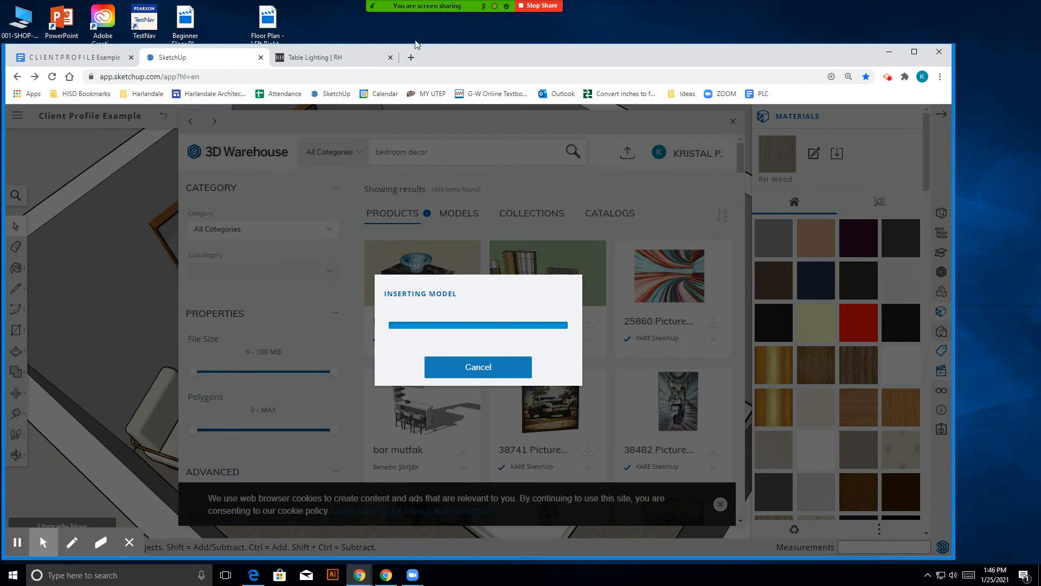
{"action": "left_click", "coordinate": [390, 13]}
{"action": "left_click", "coordinate": [405, 184]}
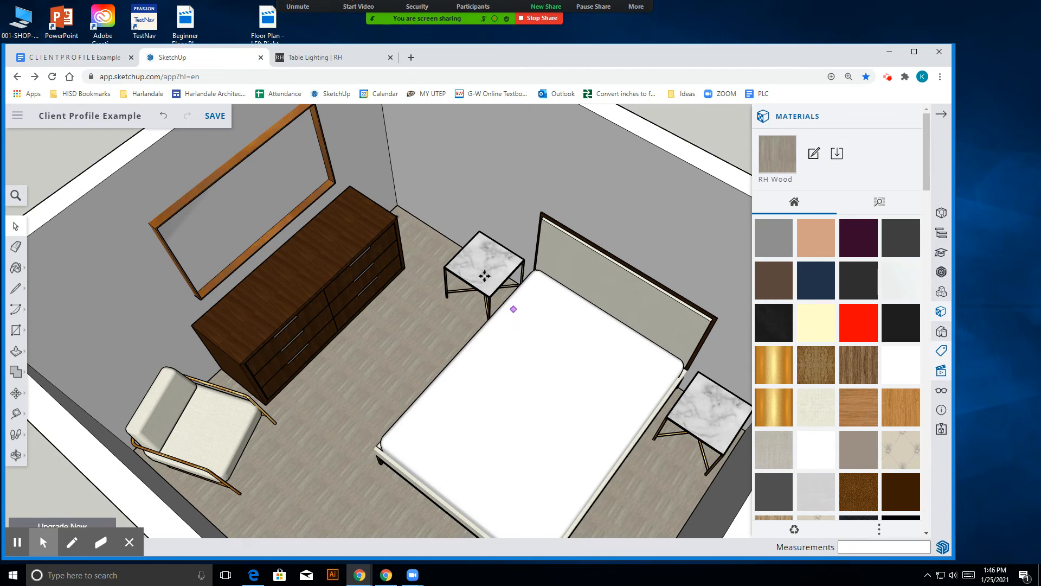
{"action": "scroll", "coordinate": [501, 285], "scroll_direction": "up", "scroll_amount": 10}
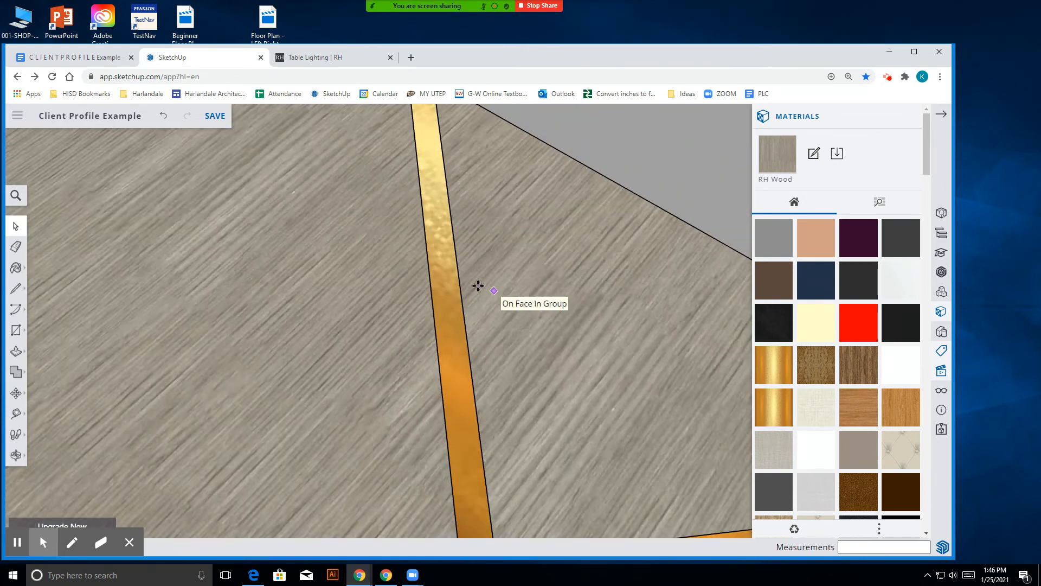
{"action": "scroll", "coordinate": [466, 281], "scroll_direction": "down", "scroll_amount": 8}
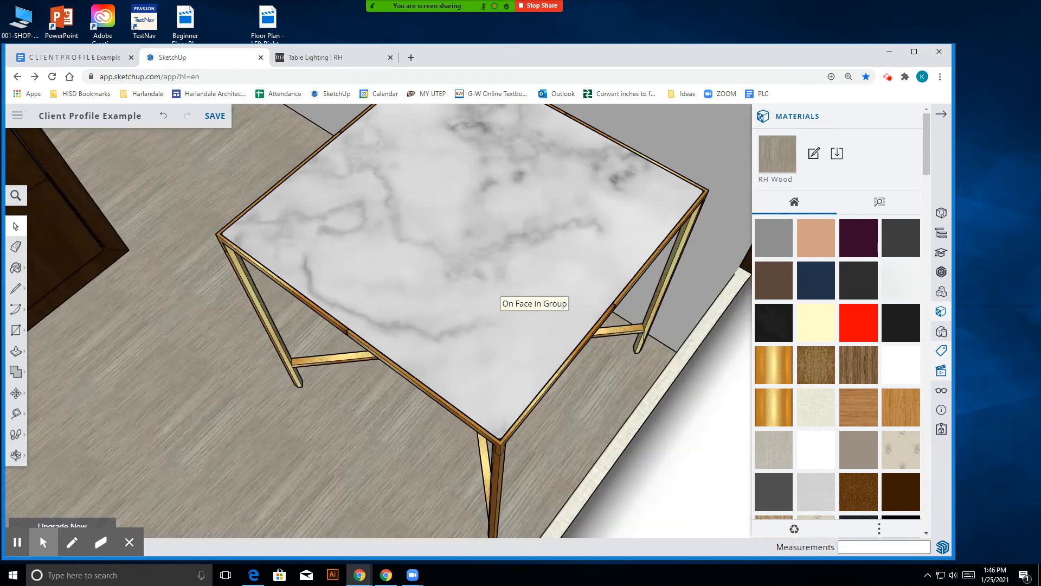
{"action": "scroll", "coordinate": [437, 300], "scroll_direction": "down", "scroll_amount": 10}
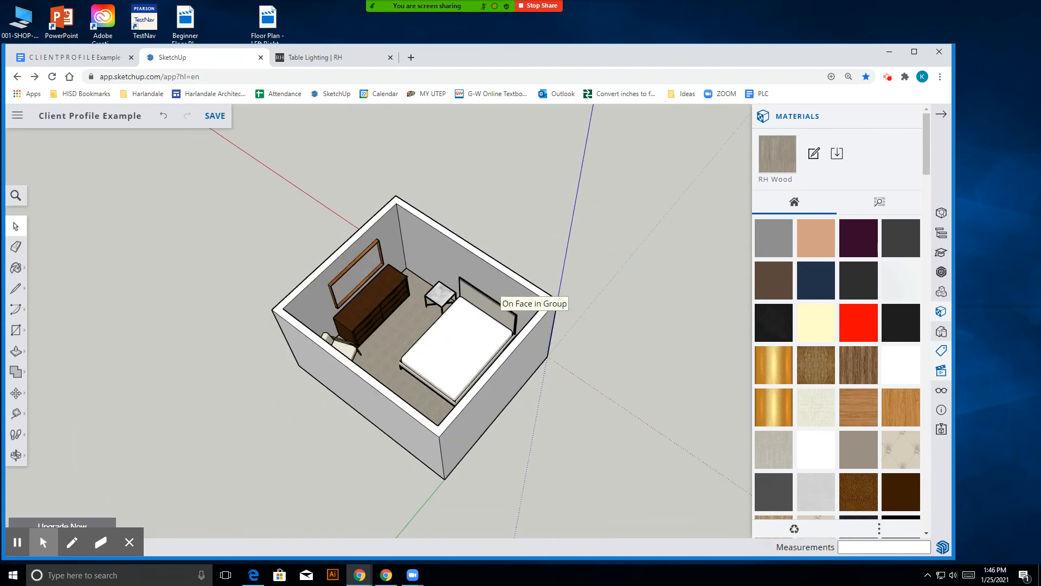
{"action": "scroll", "coordinate": [444, 292], "scroll_direction": "down", "scroll_amount": 6}
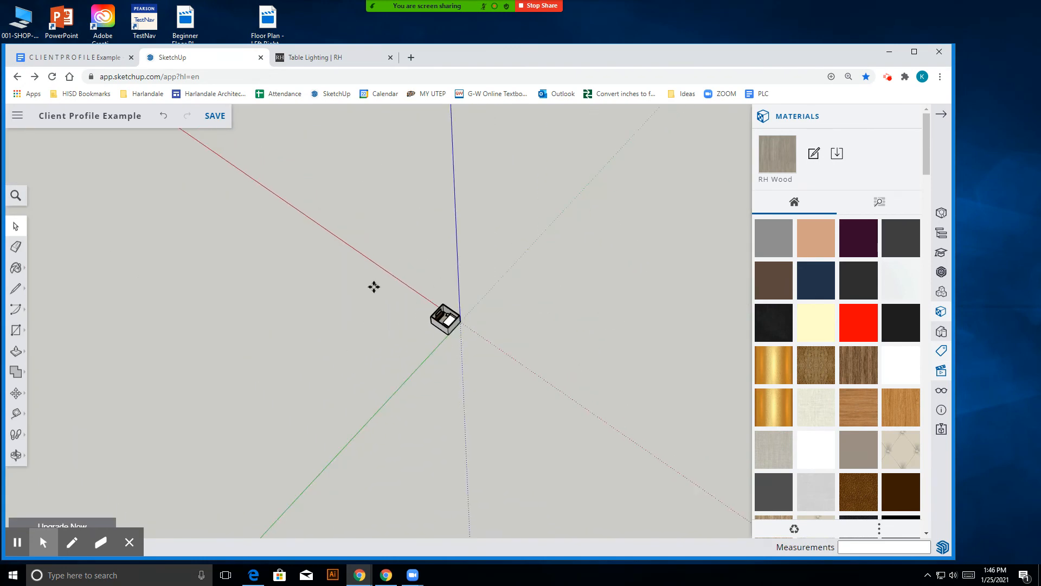
{"action": "scroll", "coordinate": [428, 299], "scroll_direction": "up", "scroll_amount": 10}
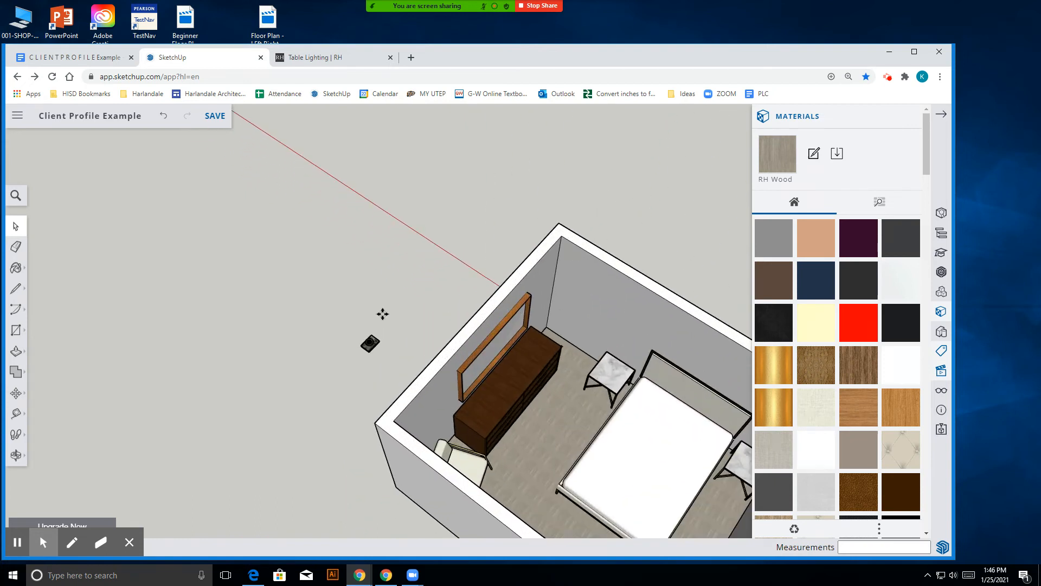
{"action": "scroll", "coordinate": [602, 388], "scroll_direction": "down", "scroll_amount": 1}
{"action": "scroll", "coordinate": [620, 373], "scroll_direction": "down", "scroll_amount": 3}
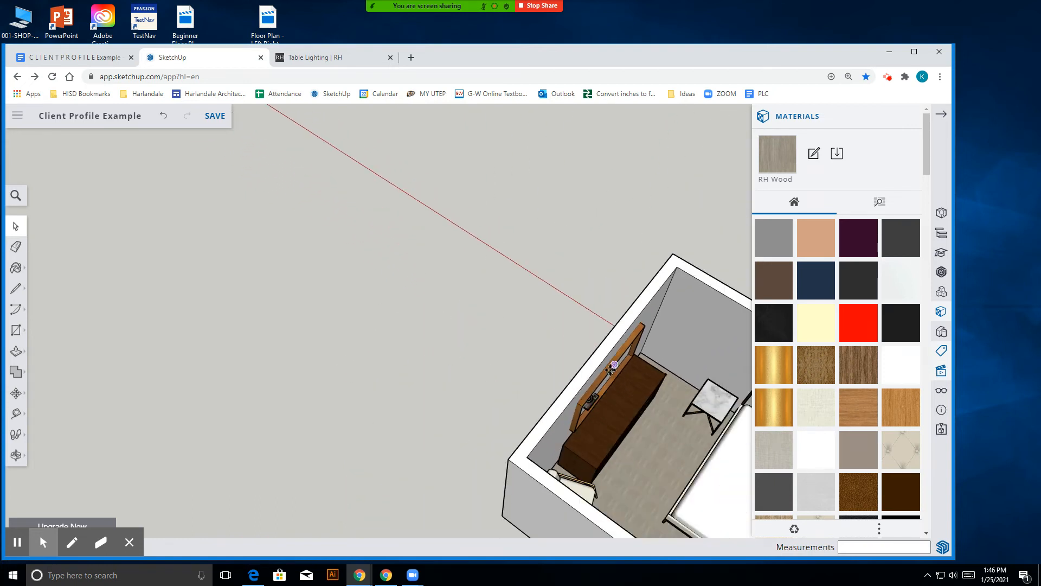
{"action": "left_click", "coordinate": [689, 305]}
- Move the decorative book with the glass bowl by its lower corner onto the marble nightstand between the dresser and the bed
{"action": "scroll", "coordinate": [714, 385], "scroll_direction": "up", "scroll_amount": 5}
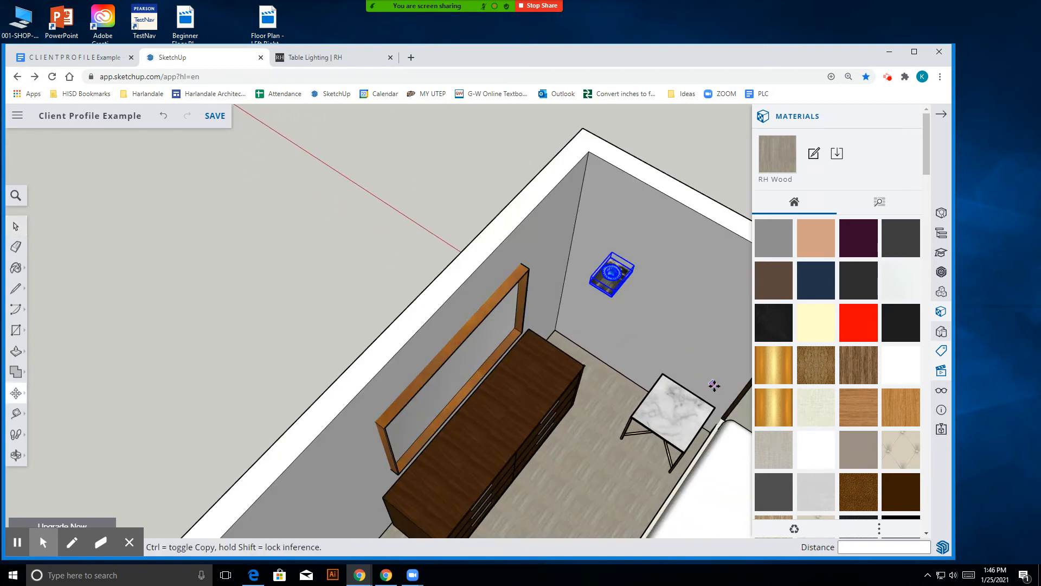
{"action": "scroll", "coordinate": [388, 245], "scroll_direction": "down", "scroll_amount": 1}
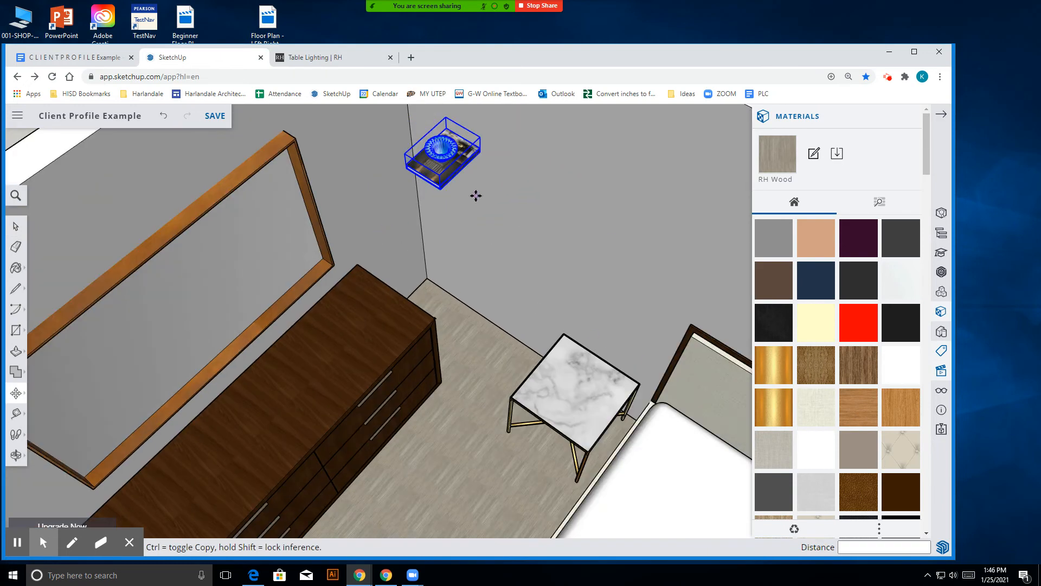
{"action": "left_click", "coordinate": [441, 184]}
{"action": "left_click", "coordinate": [584, 430]}
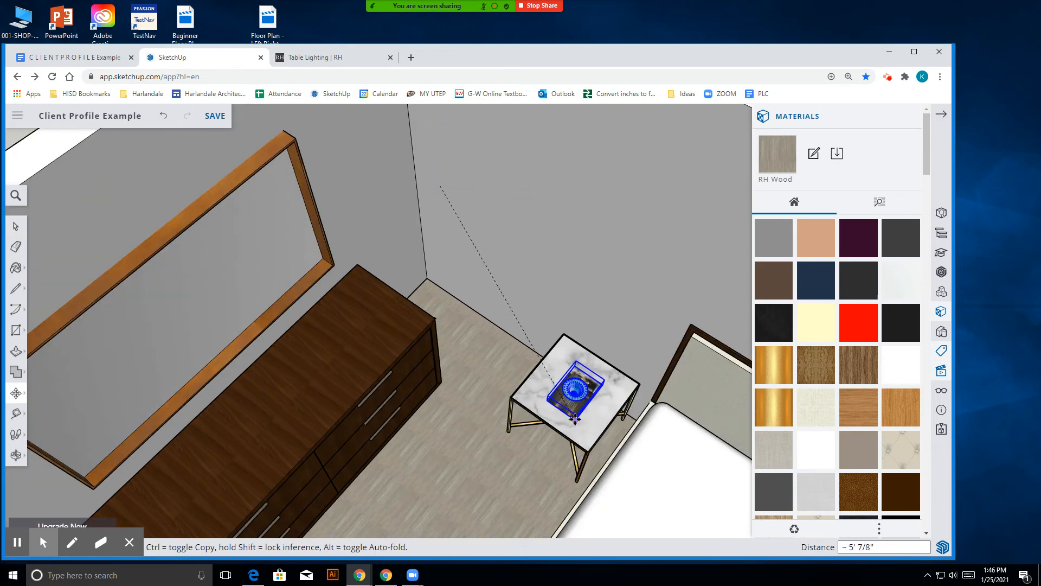
{"action": "scroll", "coordinate": [602, 423], "scroll_direction": "up", "scroll_amount": 5}
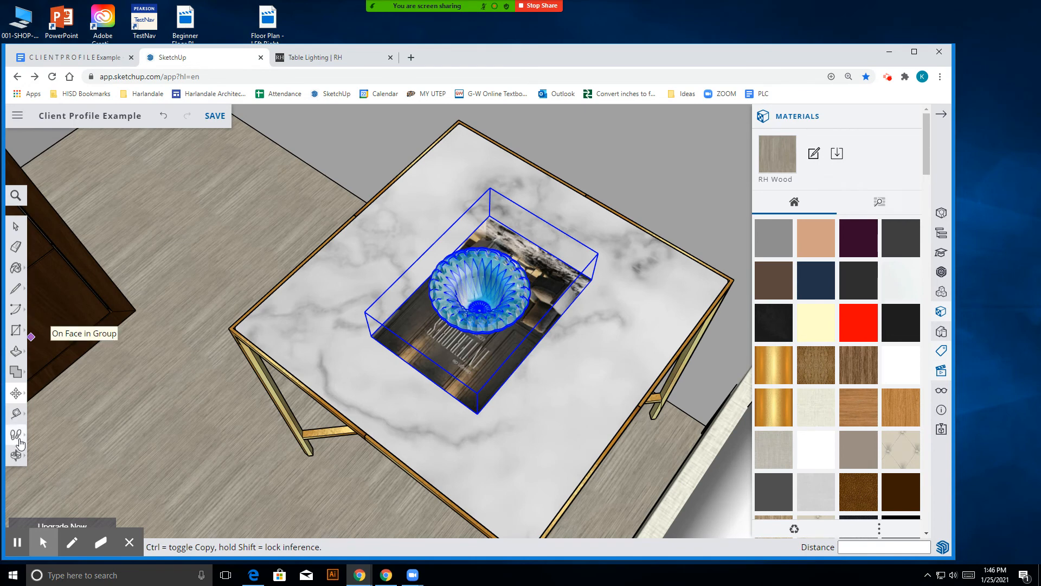
{"action": "left_click", "coordinate": [20, 358]}
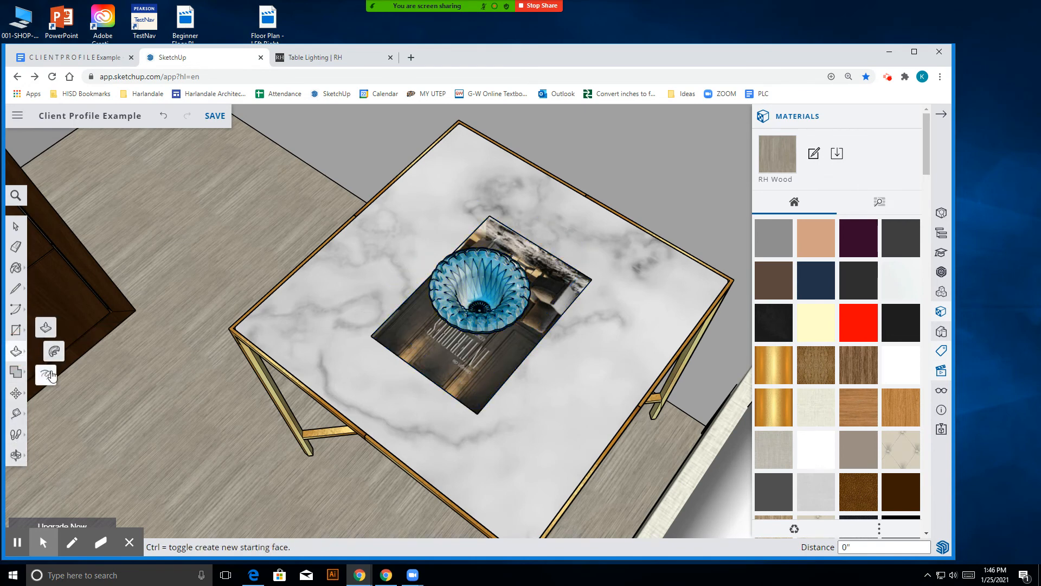
{"action": "left_click", "coordinate": [15, 394]}
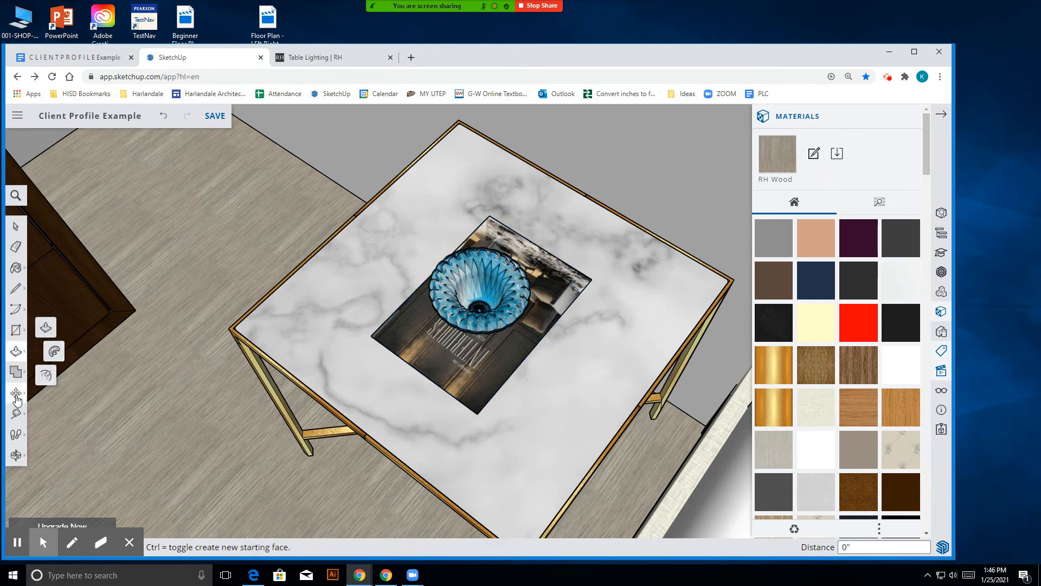
{"action": "left_click", "coordinate": [53, 394]}
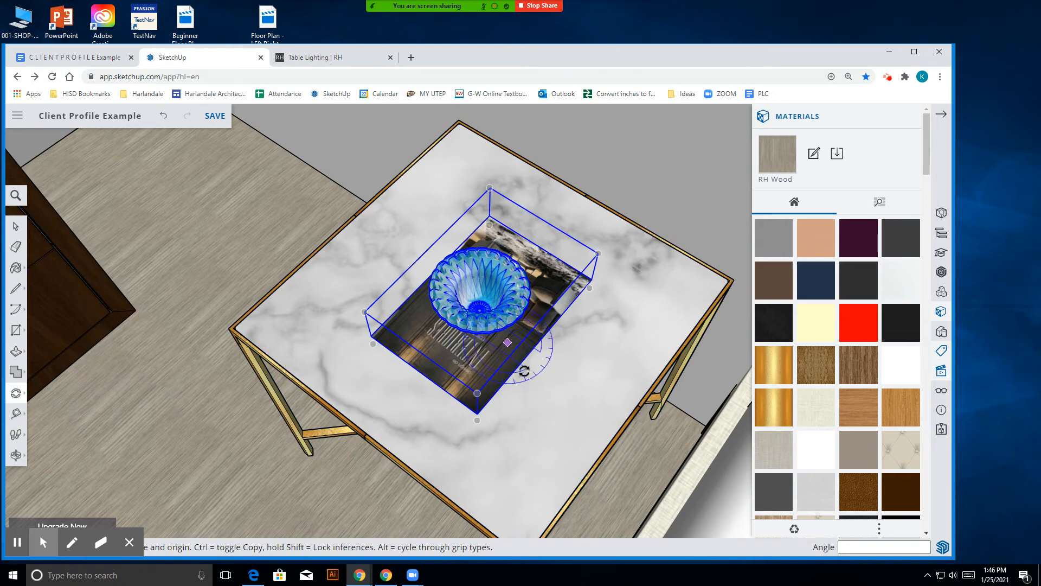
{"action": "left_click", "coordinate": [560, 395]}
{"action": "left_click", "coordinate": [16, 227]}
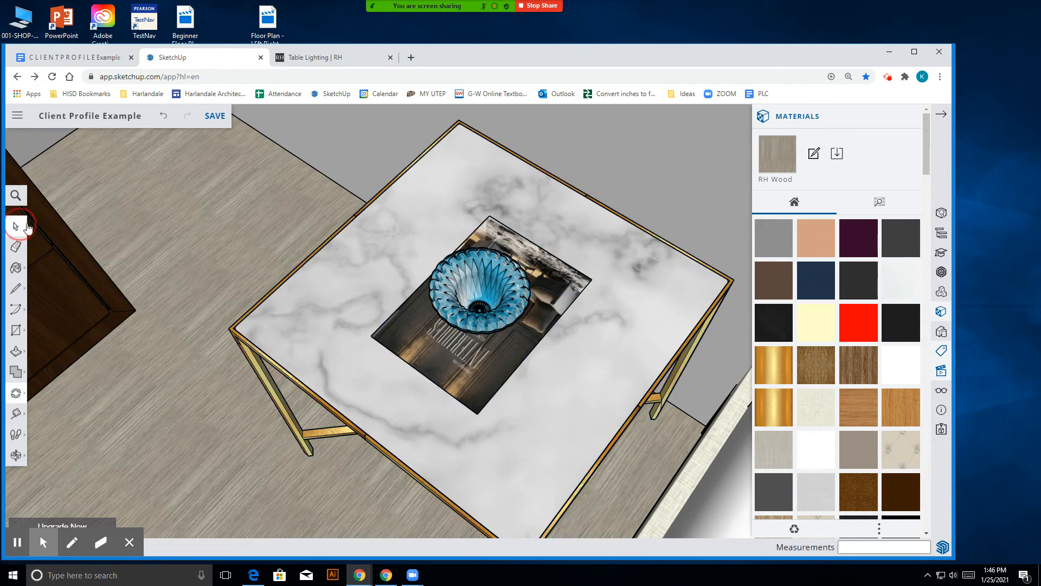
- Rotate the decorative book with the glass bowl 90 degrees about its front corner on the nightstand
{"action": "left_click", "coordinate": [455, 304]}
{"action": "left_click", "coordinate": [19, 394]}
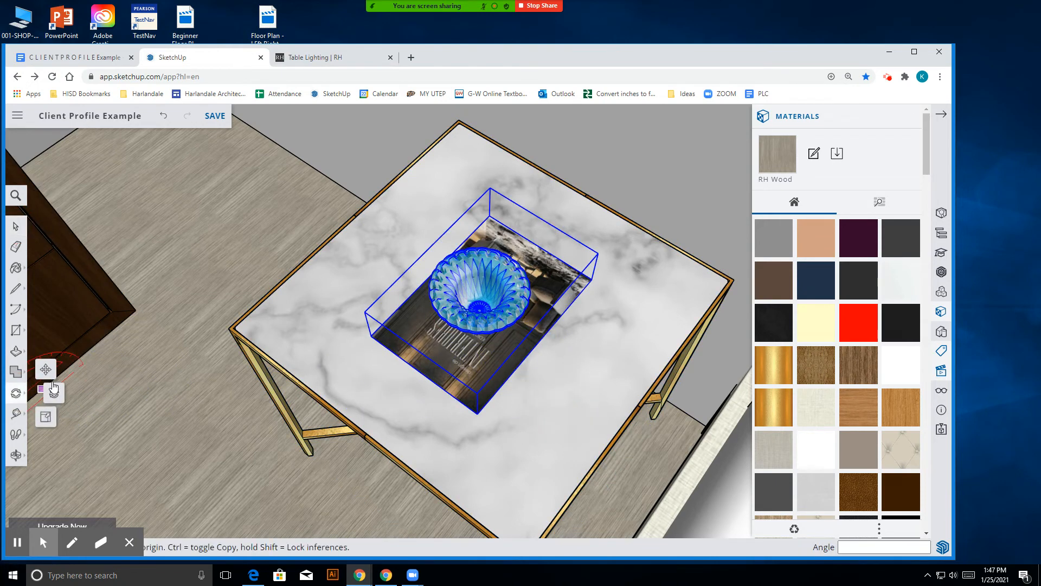
{"action": "left_click", "coordinate": [62, 396]}
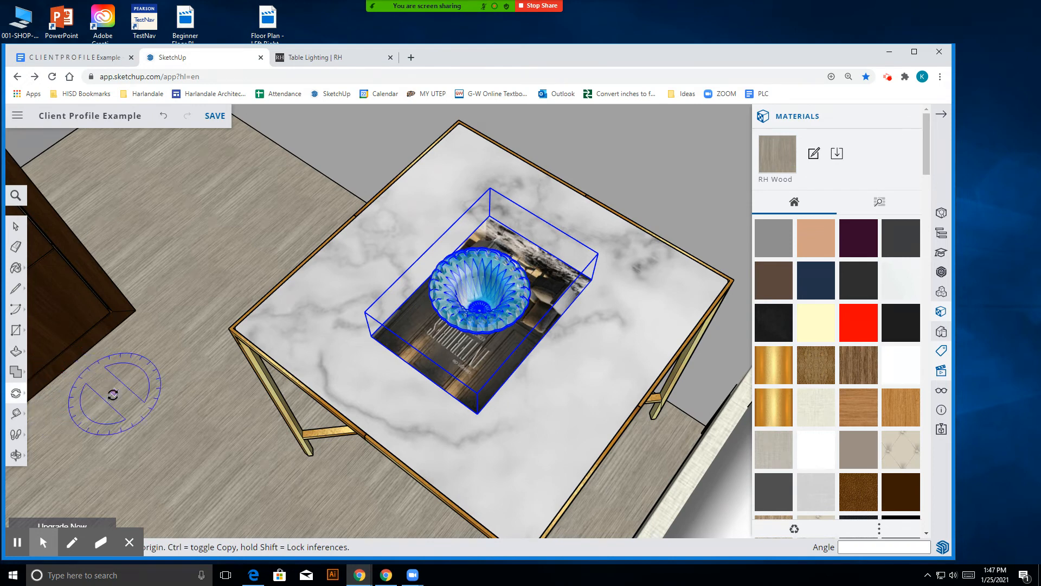
{"action": "left_click", "coordinate": [487, 403]}
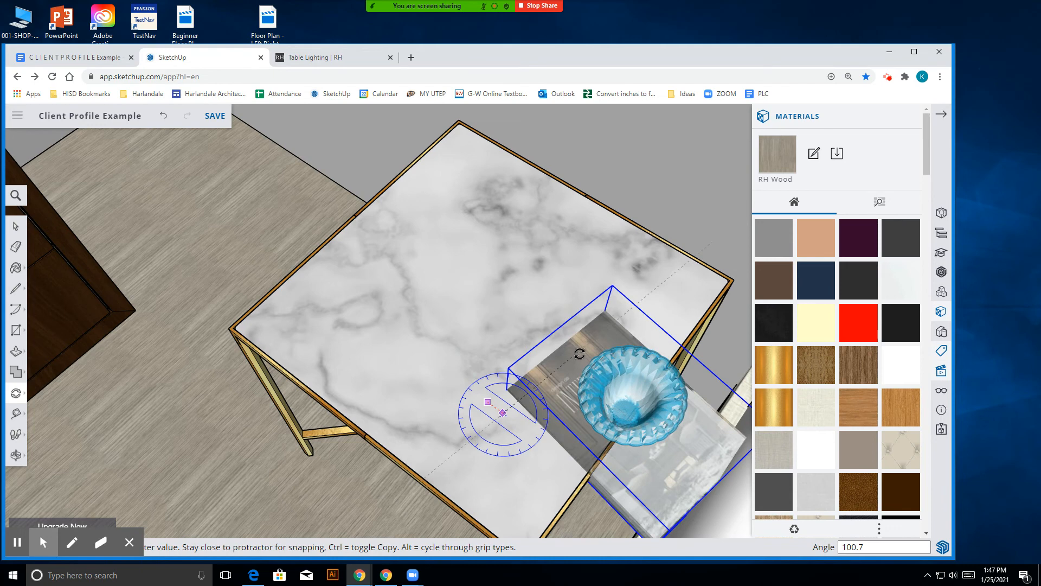
{"action": "left_click", "coordinate": [503, 413]}
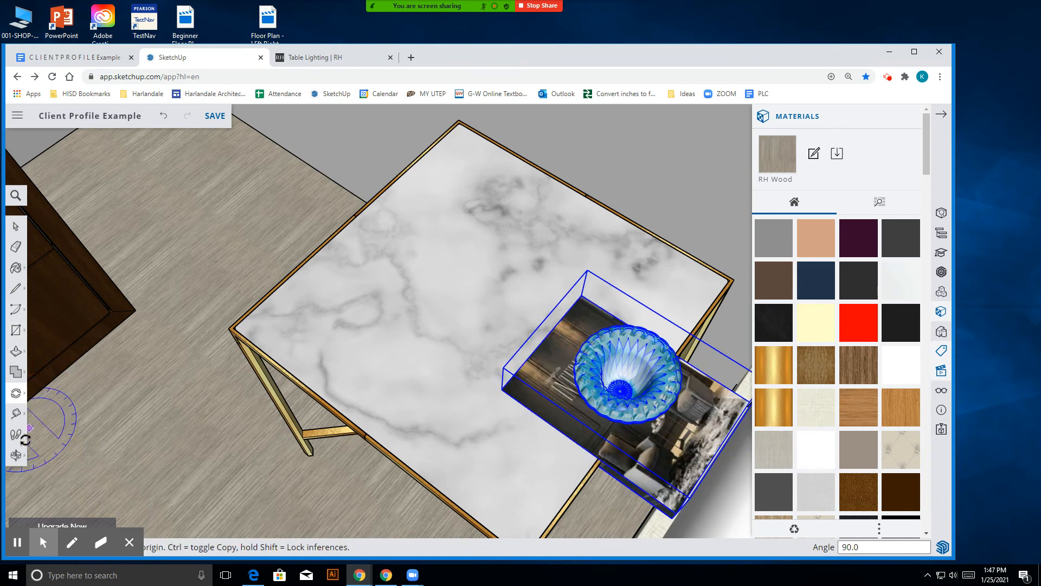
- Move the rotated book and bowl back onto the marble nightstand top, toward its rear edge
{"action": "left_click", "coordinate": [18, 454]}
{"action": "left_click_drag", "start_coordinate": [385, 425], "coordinate": [407, 321]}
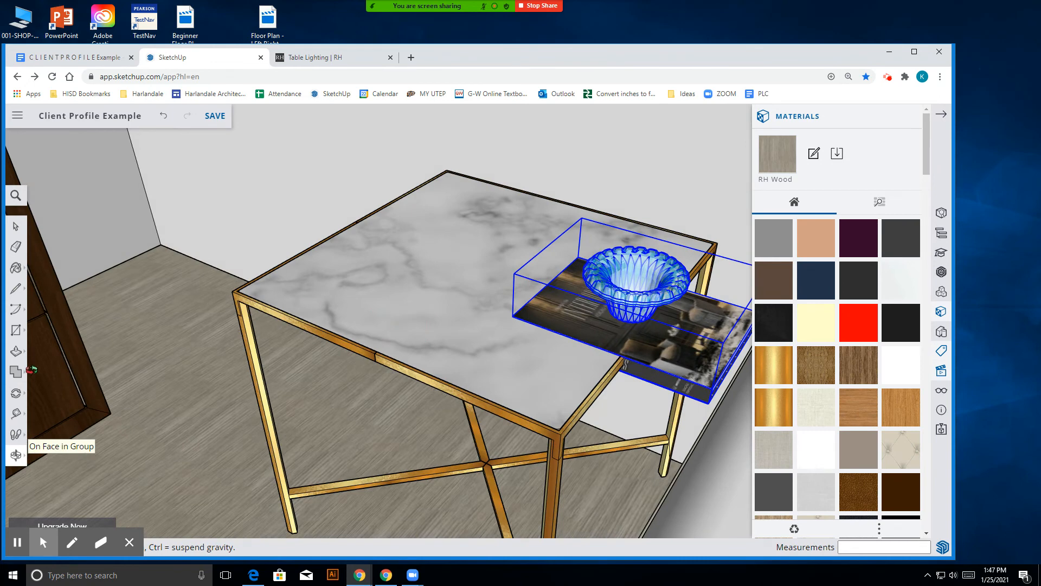
{"action": "left_click", "coordinate": [17, 399]}
{"action": "left_click", "coordinate": [38, 392]}
{"action": "left_click_drag", "start_coordinate": [646, 384], "coordinate": [509, 302]}
{"action": "scroll", "coordinate": [510, 326], "scroll_direction": "down", "scroll_amount": 10}
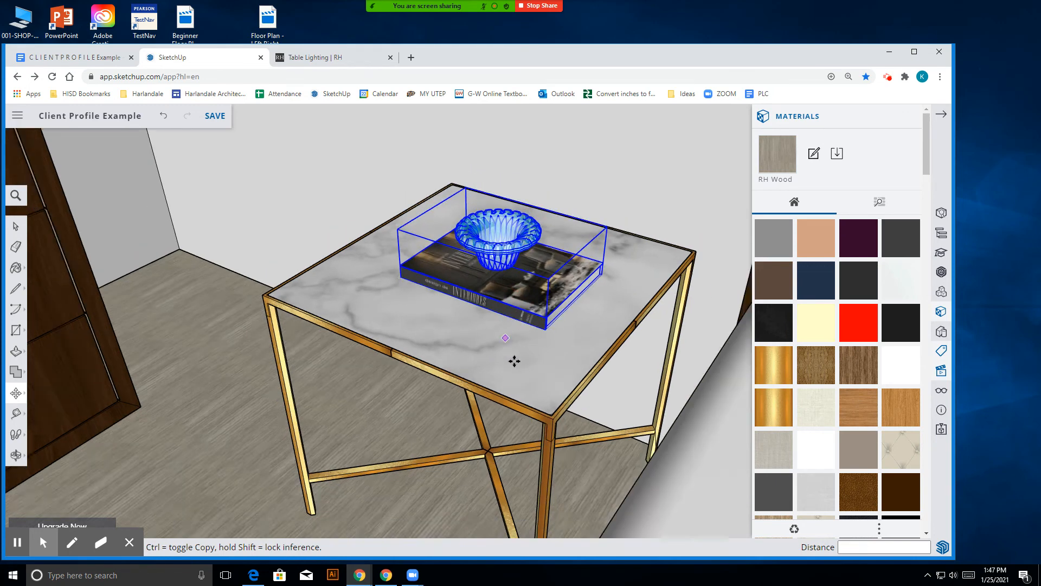
- Examine the furnished bedroom from outside and above, from several sides, with the materials list closed
{"action": "left_click", "coordinate": [16, 225]}
{"action": "left_click", "coordinate": [20, 458]}
{"action": "left_click_drag", "start_coordinate": [461, 391], "coordinate": [498, 392]}
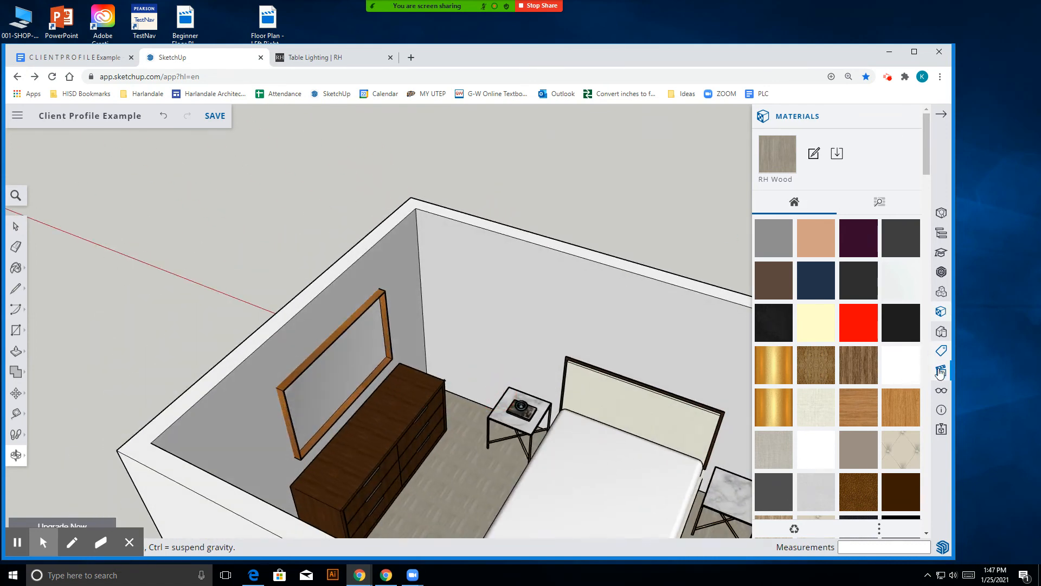
{"action": "left_click_drag", "start_coordinate": [535, 241], "coordinate": [281, 307]}
{"action": "scroll", "coordinate": [620, 291], "scroll_direction": "down", "scroll_amount": 3}
{"action": "left_click_drag", "start_coordinate": [621, 291], "coordinate": [178, 353]}
{"action": "scroll", "coordinate": [377, 338], "scroll_direction": "up", "scroll_amount": 4}
{"action": "scroll", "coordinate": [377, 338], "scroll_direction": "down", "scroll_amount": 2}
{"action": "left_click_drag", "start_coordinate": [407, 337], "coordinate": [438, 353]}
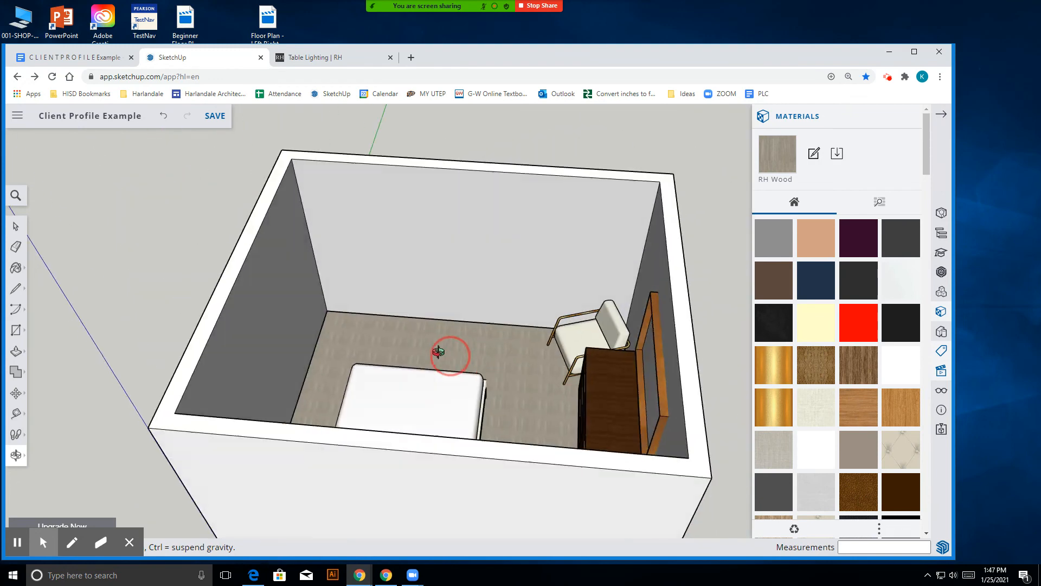
{"action": "scroll", "coordinate": [433, 337], "scroll_direction": "down", "scroll_amount": 2}
{"action": "left_click", "coordinate": [942, 113]}
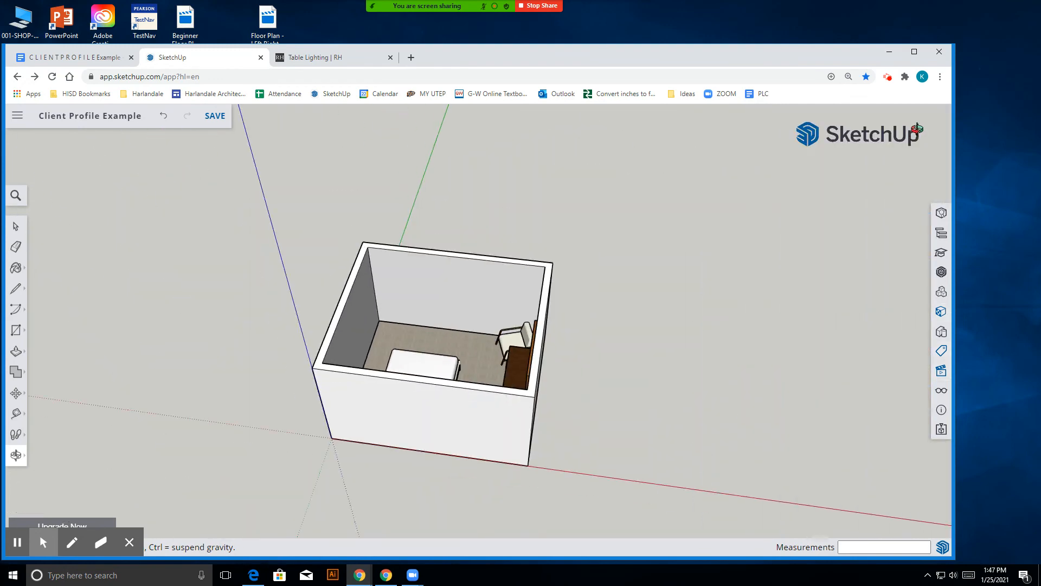
{"action": "left_click_drag", "start_coordinate": [389, 299], "coordinate": [620, 360]}
{"action": "scroll", "coordinate": [478, 364], "scroll_direction": "up", "scroll_amount": 4}
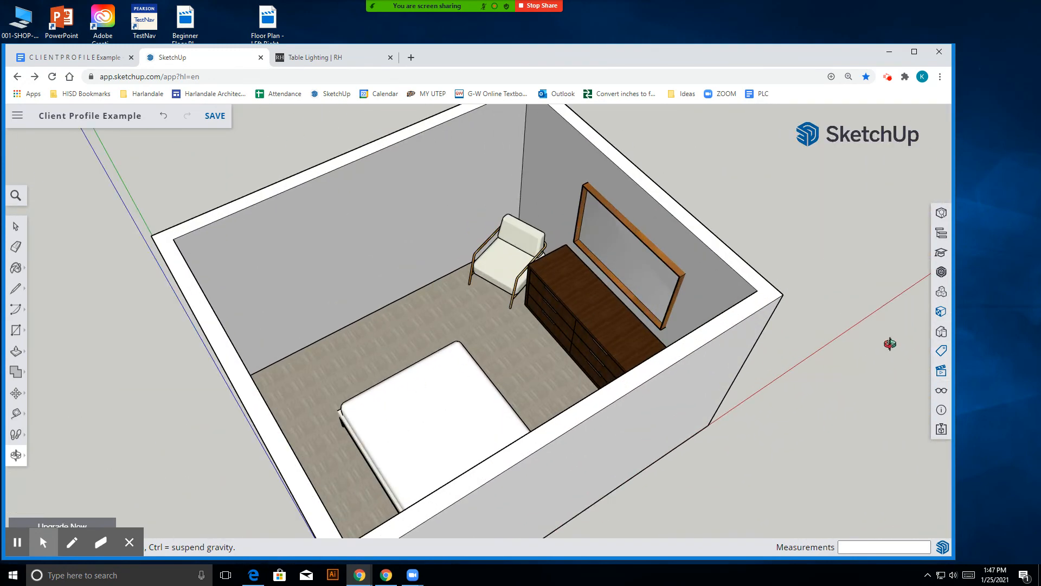
- Display the model's tags list and scenes
{"action": "left_click", "coordinate": [941, 350]}
{"action": "scroll", "coordinate": [802, 372], "scroll_direction": "down", "scroll_amount": 2}
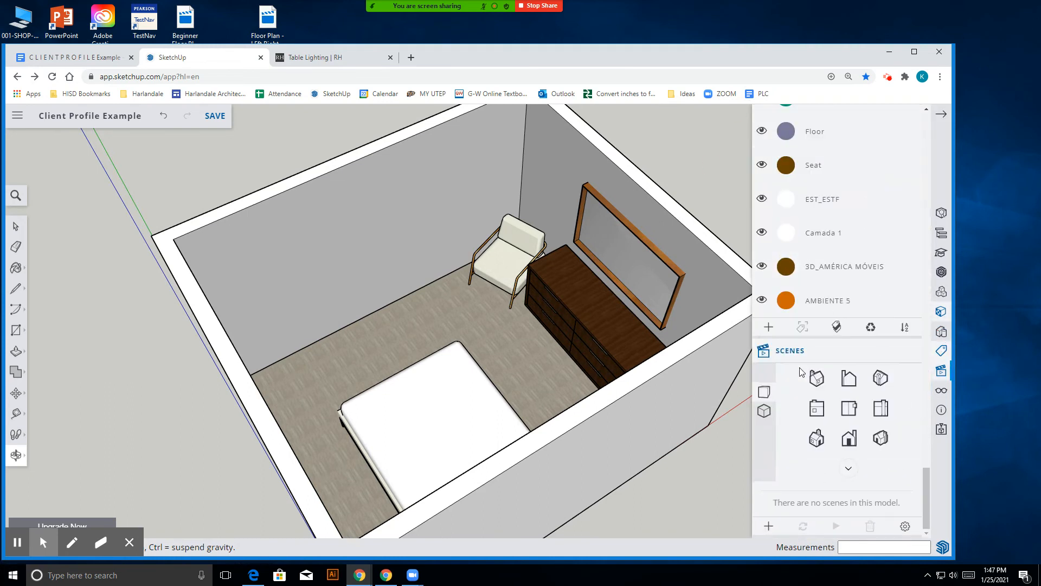
{"action": "scroll", "coordinate": [793, 384], "scroll_direction": "up", "scroll_amount": 4}
{"action": "scroll", "coordinate": [794, 384], "scroll_direction": "down", "scroll_amount": 3}
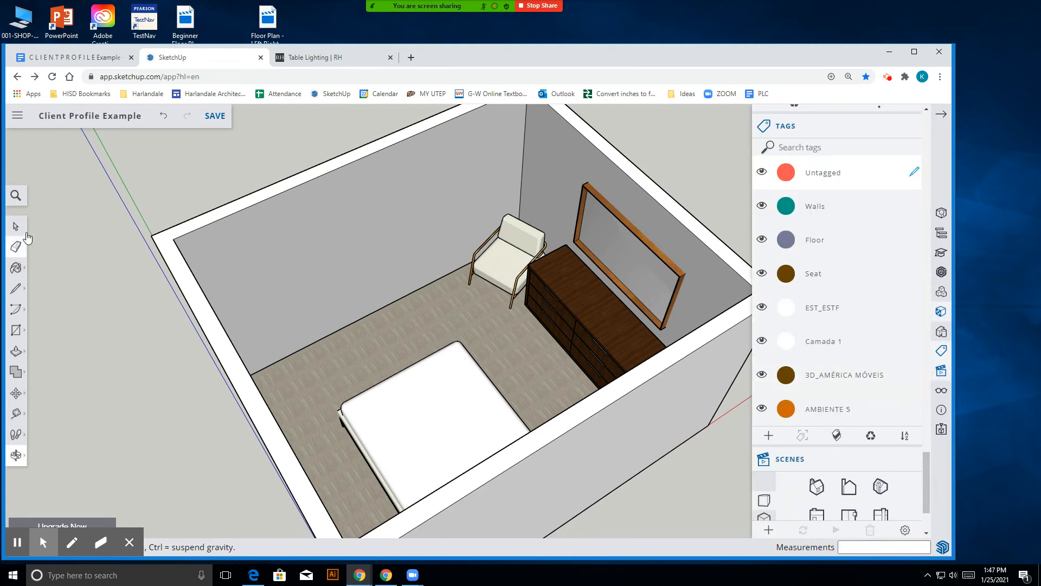
- Draw a 13' by 11' ceiling rectangle between opposite inner corners of the wall tops
{"action": "left_click", "coordinate": [16, 329]}
{"action": "left_click", "coordinate": [48, 282]}
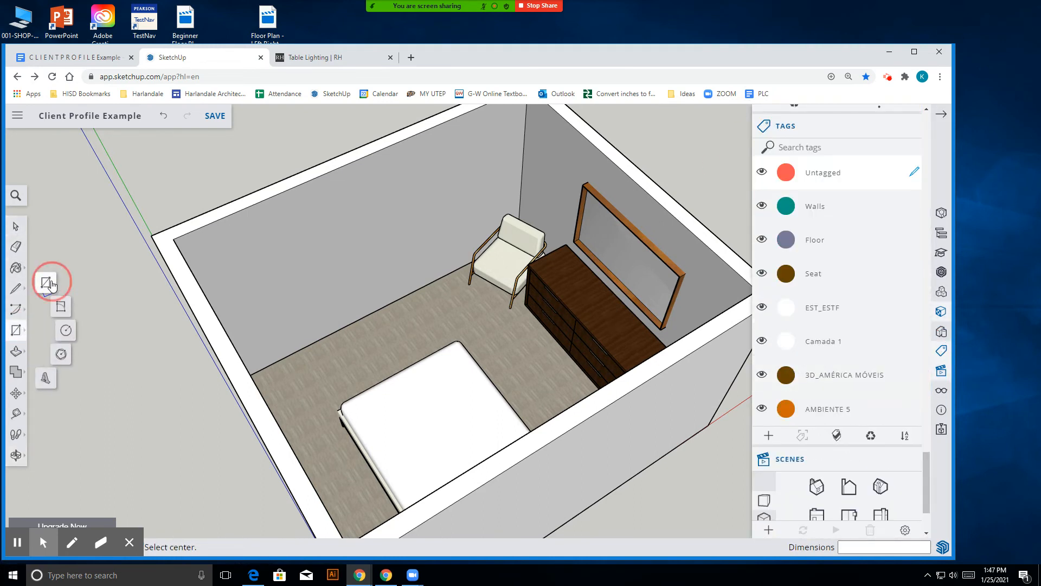
{"action": "scroll", "coordinate": [522, 302], "scroll_direction": "down", "scroll_amount": 2}
{"action": "left_click", "coordinate": [525, 140]}
{"action": "left_click", "coordinate": [407, 462]}
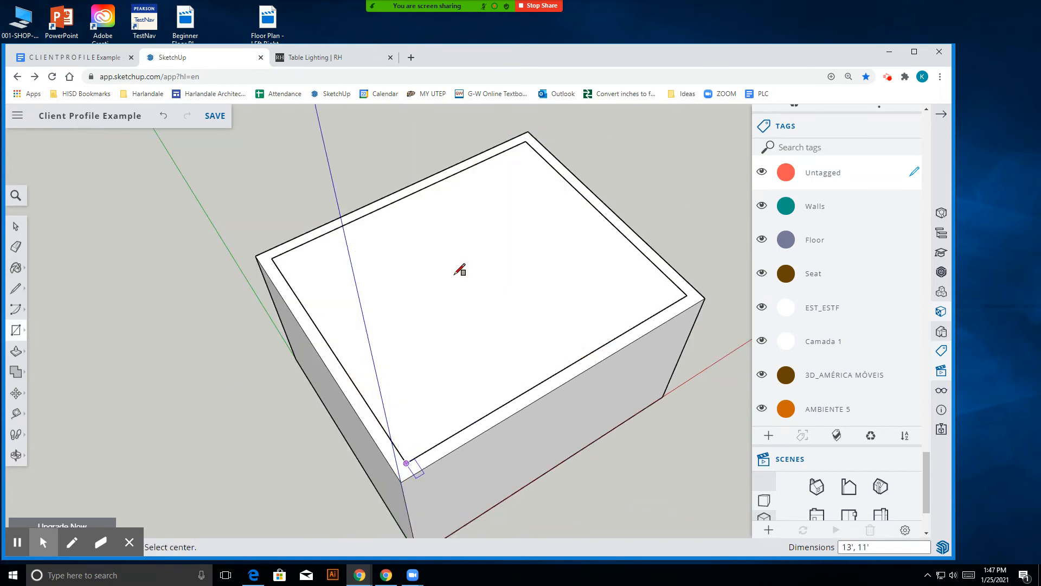
- Select the ceiling face together with its edges and make it a group
{"action": "left_click", "coordinate": [16, 225]}
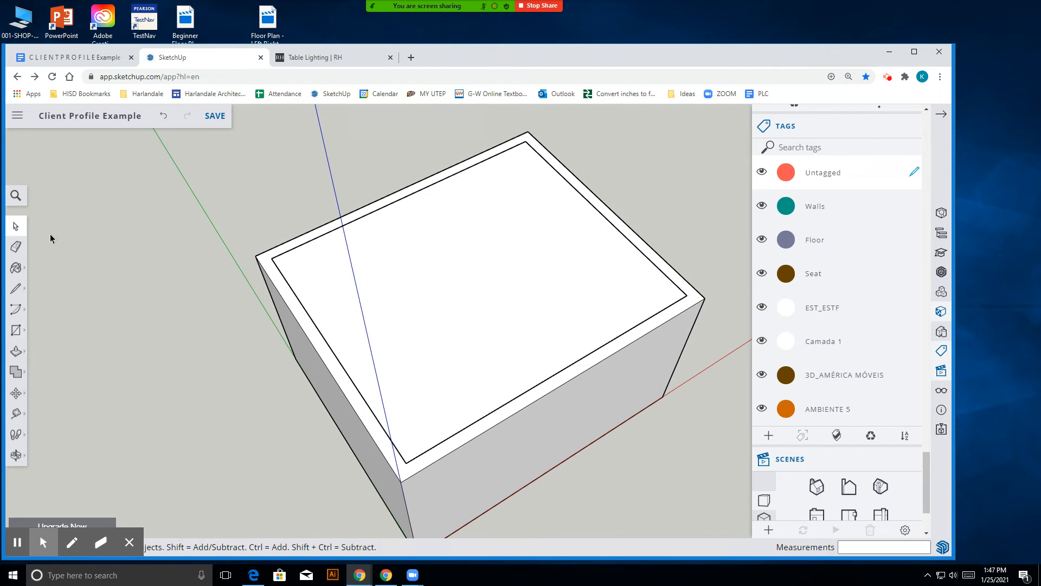
{"action": "left_click", "coordinate": [514, 265]}
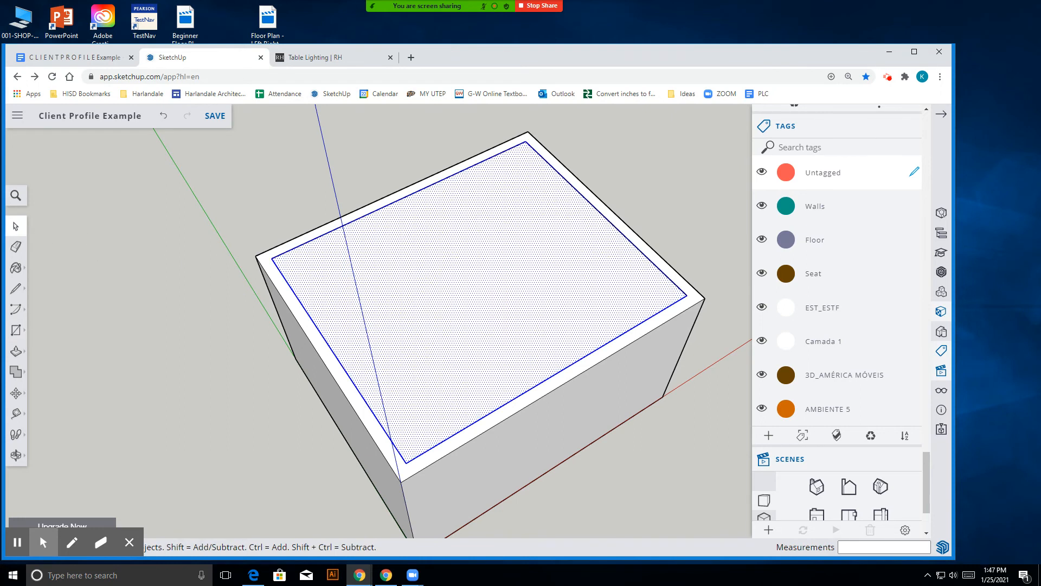
{"action": "right_click", "coordinate": [515, 265]}
{"action": "left_click", "coordinate": [565, 434]}
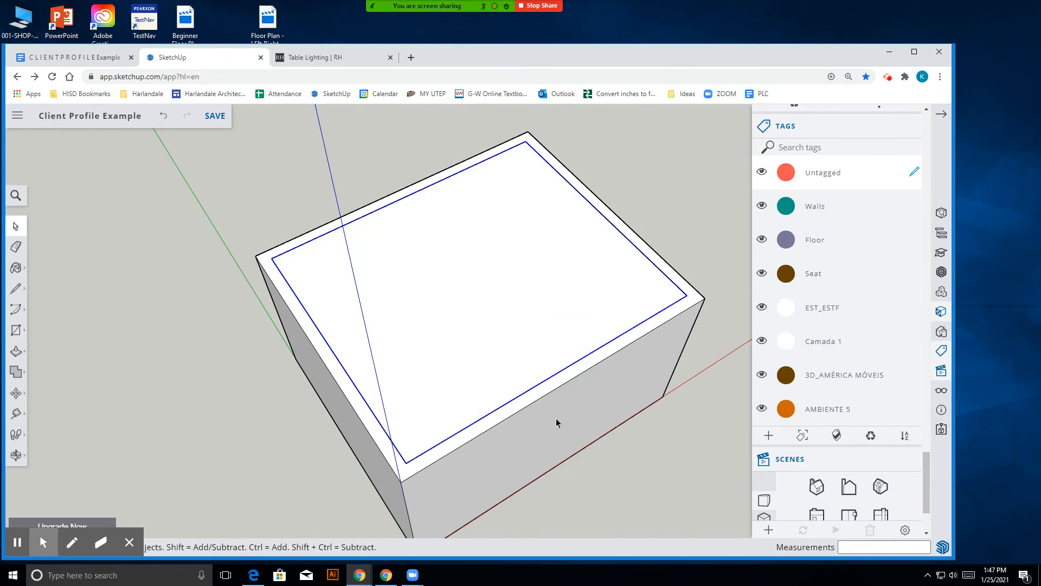
- Add a new tag named "Ceiling" to the model
{"action": "left_click", "coordinate": [768, 435]}
{"action": "double_click", "coordinate": [829, 444]}
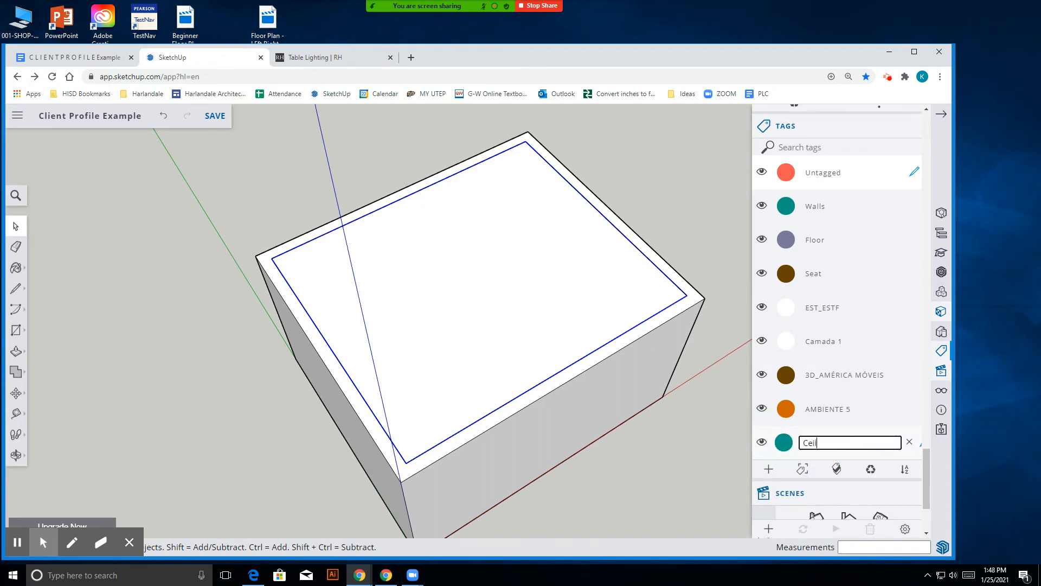
{"action": "left_click", "coordinate": [629, 510]}
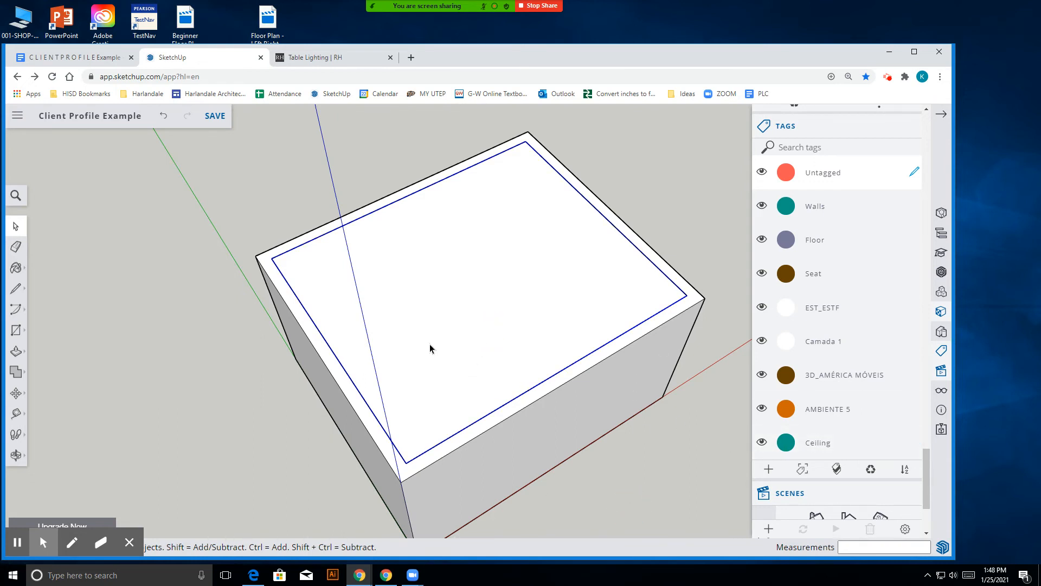
- Assign the ceiling group to the Ceiling tag in its entity info
{"action": "right_click", "coordinate": [436, 281]}
{"action": "left_click", "coordinate": [476, 233]}
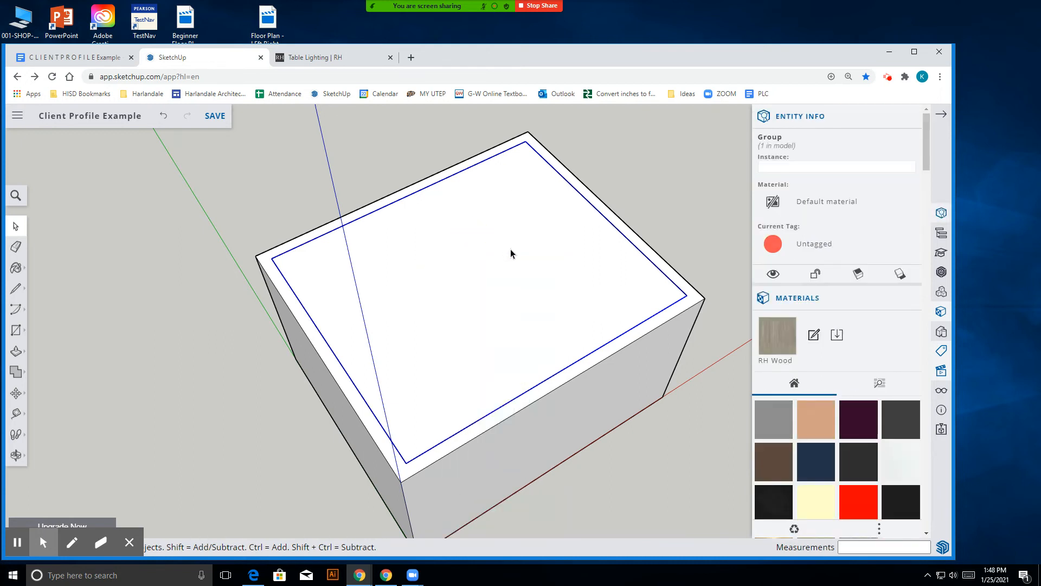
{"action": "left_click", "coordinate": [797, 244]}
{"action": "left_click", "coordinate": [832, 425]}
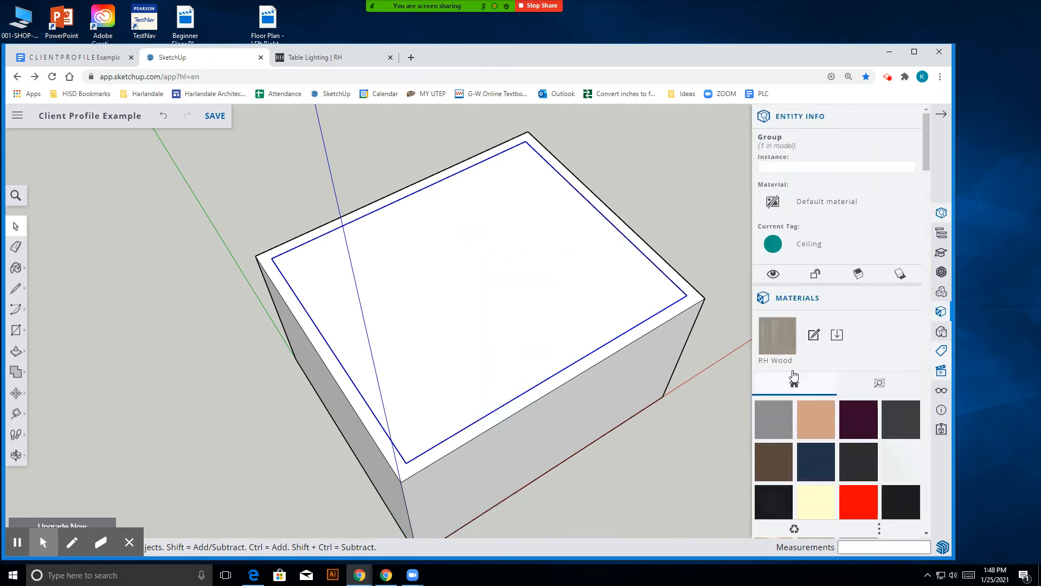
- Close the materials list and toggle the Ceiling tag's visibility to test it, leaving the ceiling hidden
{"action": "scroll", "coordinate": [803, 341], "scroll_direction": "down", "scroll_amount": 5}
{"action": "scroll", "coordinate": [803, 343], "scroll_direction": "up", "scroll_amount": 5}
{"action": "left_click", "coordinate": [910, 300]}
{"action": "scroll", "coordinate": [786, 458], "scroll_direction": "down", "scroll_amount": 2}
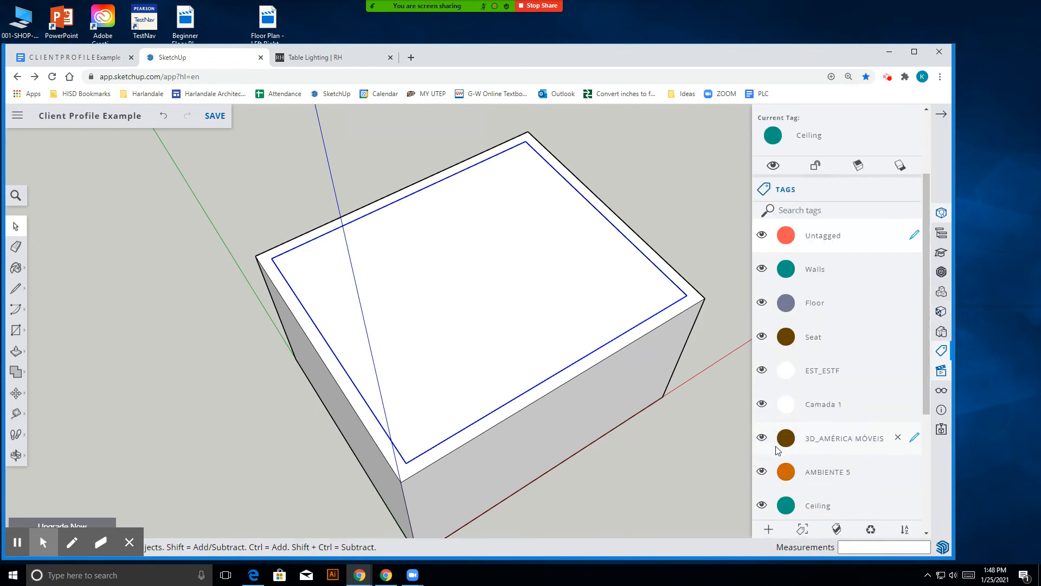
{"action": "scroll", "coordinate": [798, 304], "scroll_direction": "down", "scroll_amount": 2}
{"action": "left_click", "coordinate": [763, 398]}
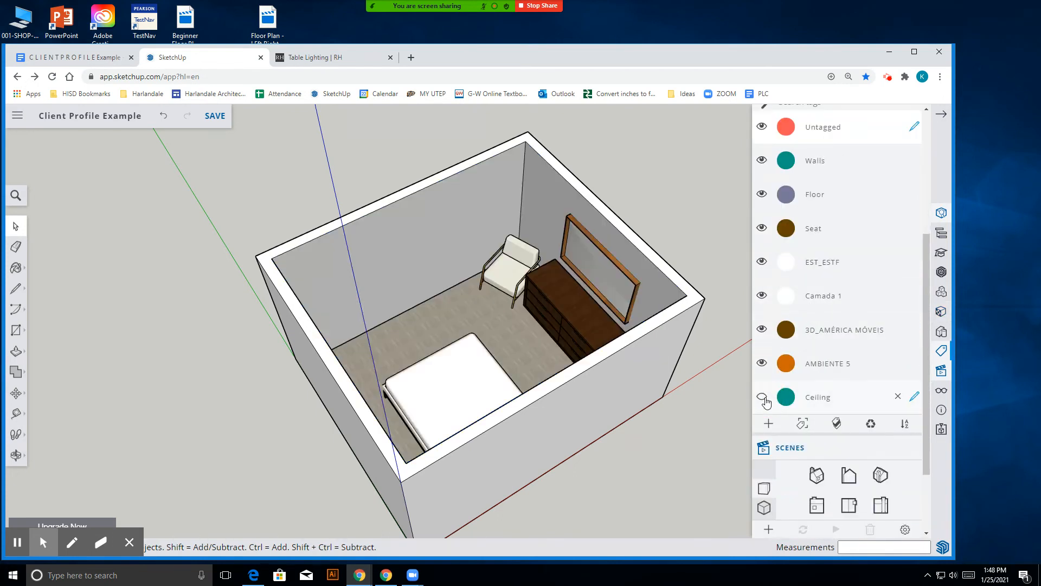
{"action": "scroll", "coordinate": [766, 402], "scroll_direction": "down", "scroll_amount": 2}
{"action": "left_click", "coordinate": [762, 301]}
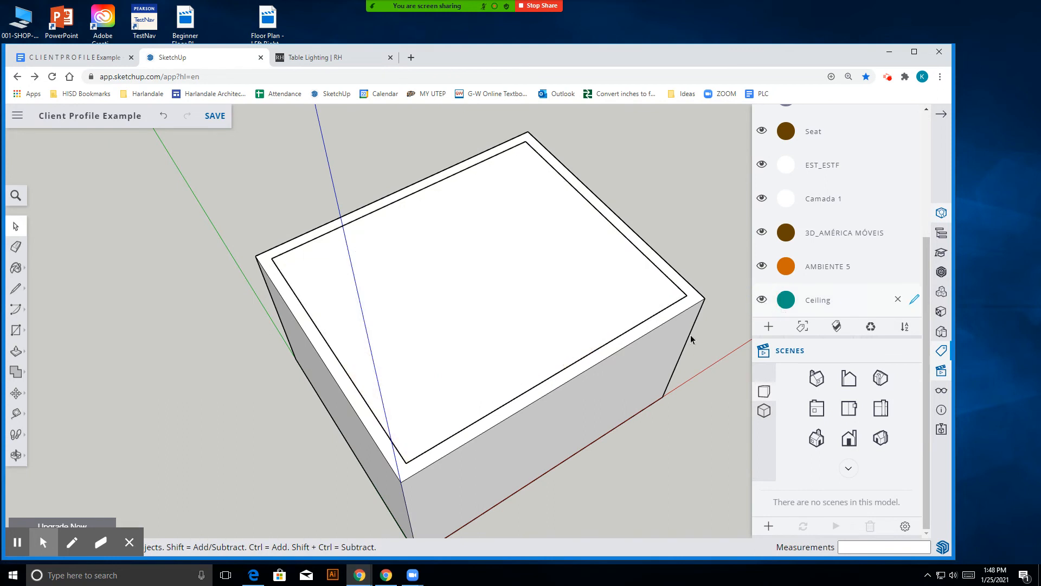
{"action": "left_click", "coordinate": [762, 301]}
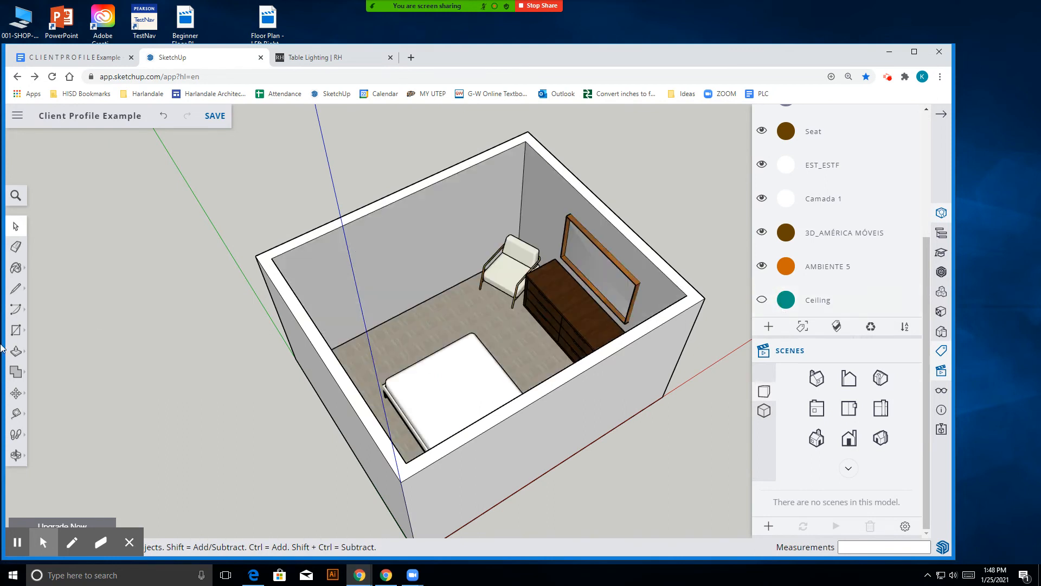
- Open 3D Warehouse from the model and switch to the RH table lighting page in the browser
{"action": "left_click", "coordinate": [936, 274]}
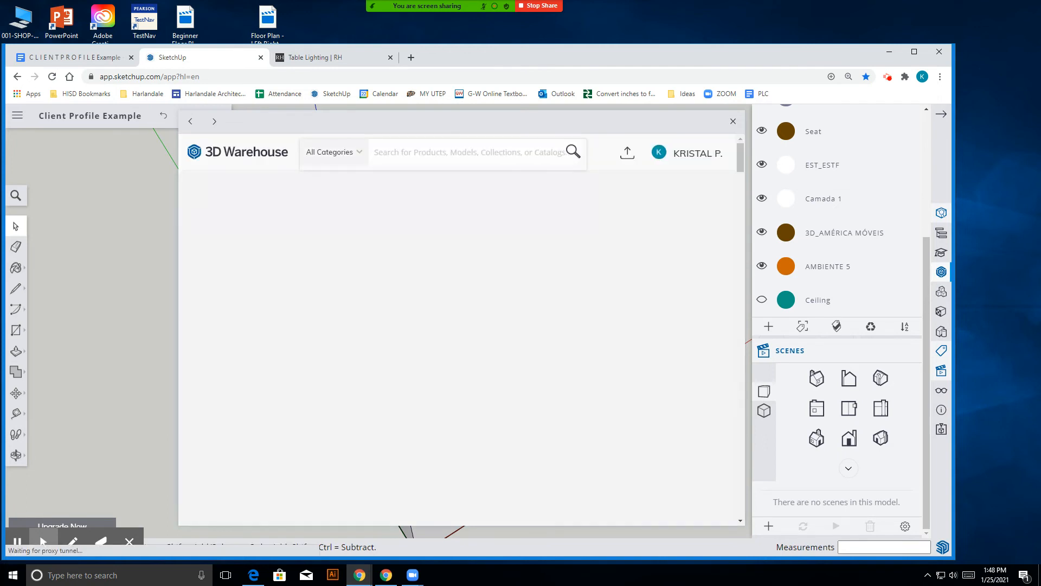
{"action": "left_click", "coordinate": [287, 5]}
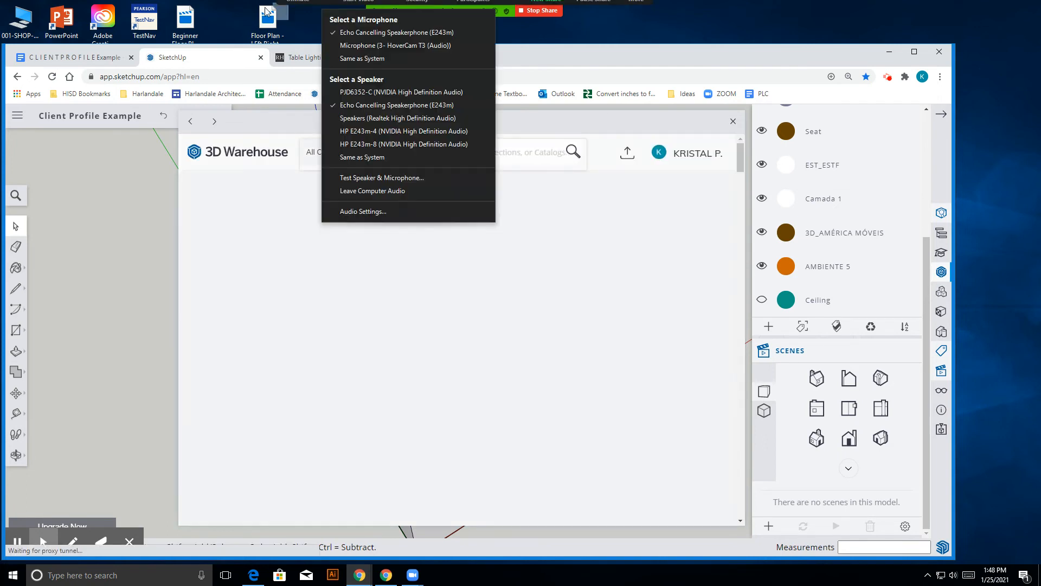
{"action": "left_click", "coordinate": [302, 57]}
{"action": "left_click", "coordinate": [301, 57]}
{"action": "scroll", "coordinate": [525, 364], "scroll_direction": "down", "scroll_amount": 1}
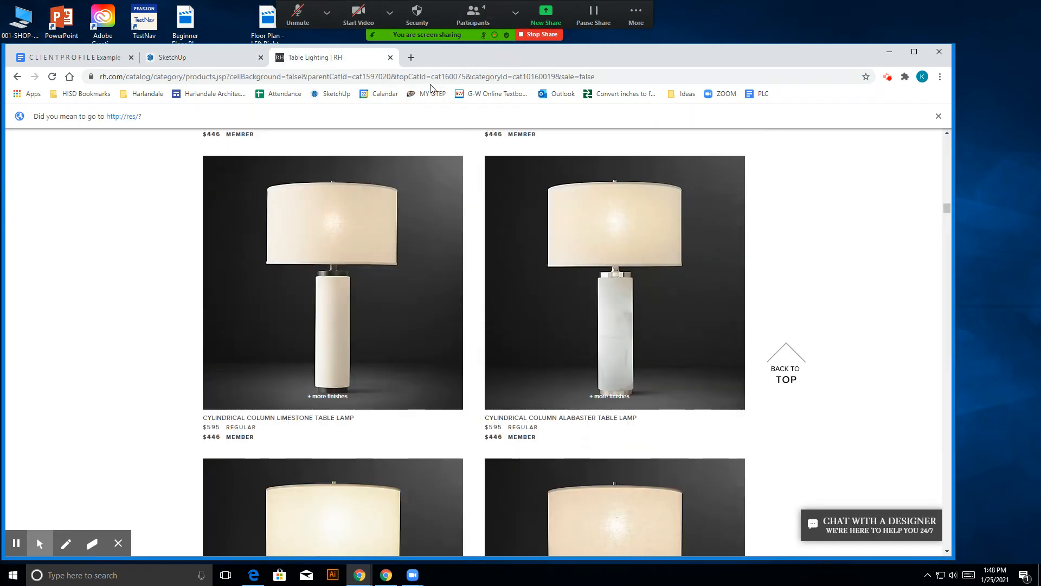
- Search Google for ceiling fans in a new browser tab
{"action": "left_click", "coordinate": [411, 58]}
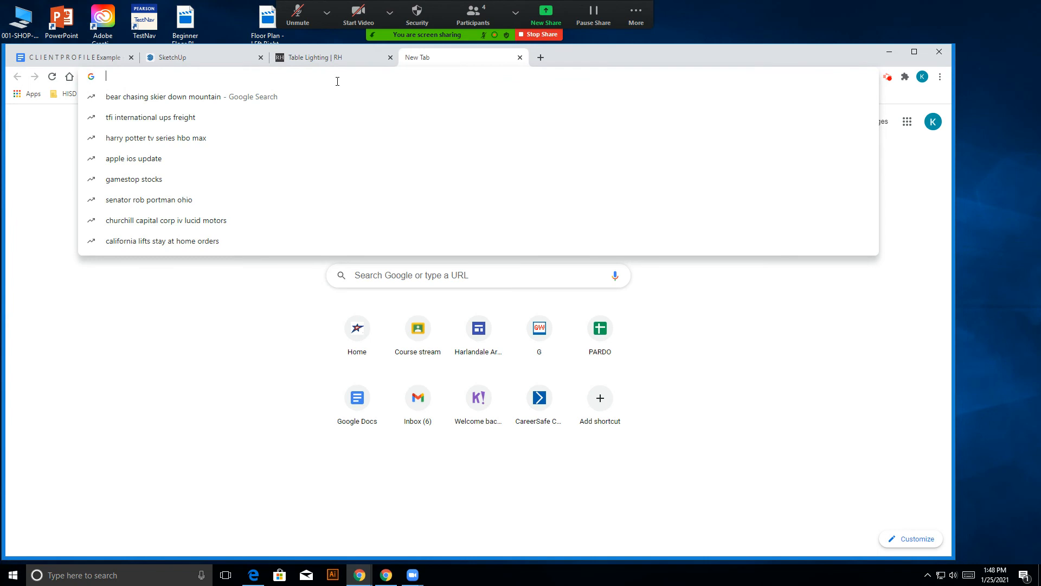
{"action": "type", "text": "ceiling fam"}
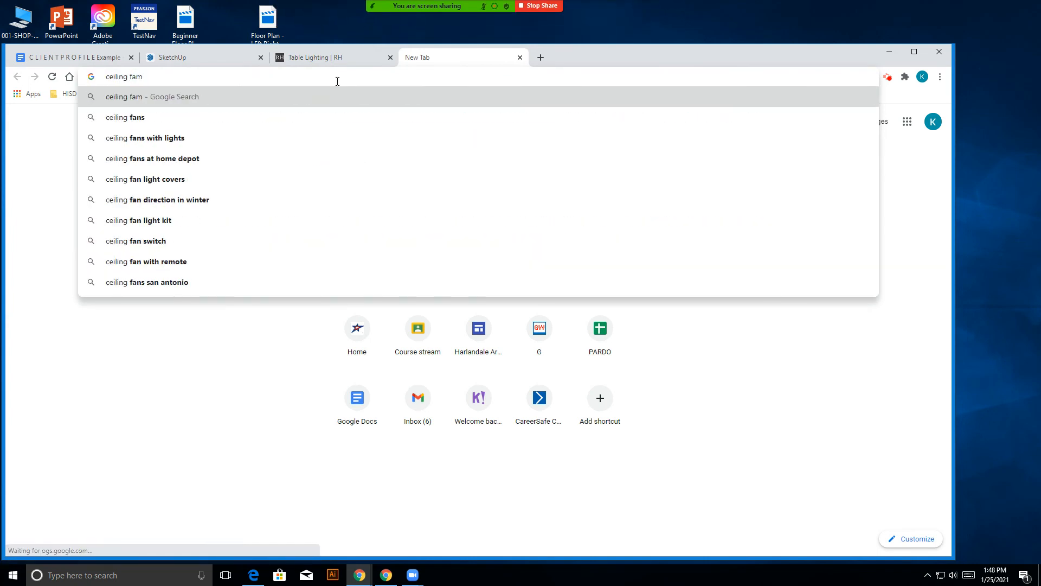
{"action": "key", "text": "BackSpace"}
{"action": "type", "text": "n"}
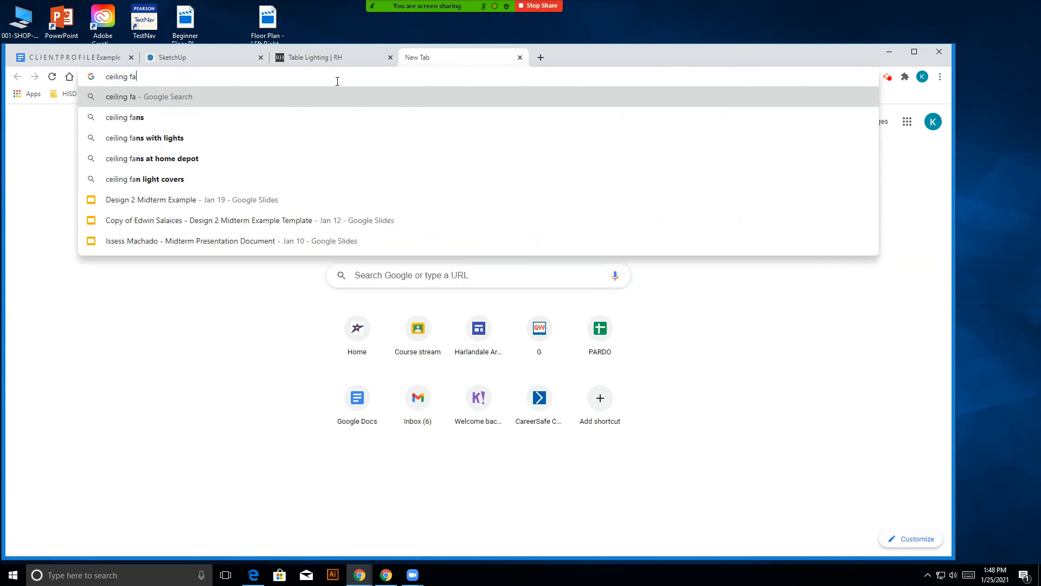
{"action": "key", "text": "Return"}
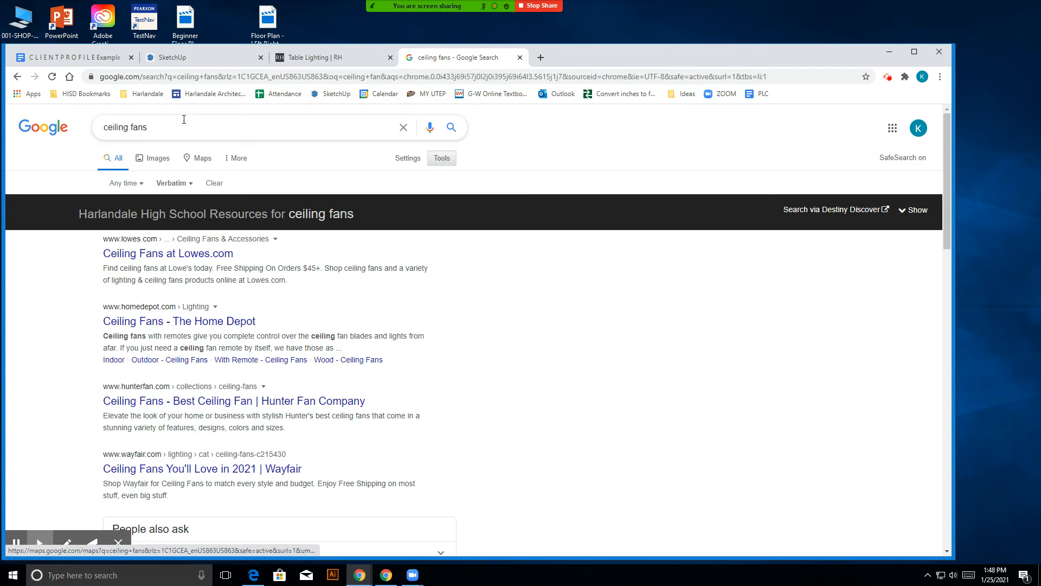
- Refine the Google search to "ceiling fan brass" and show the image results
{"action": "left_click", "coordinate": [165, 132]}
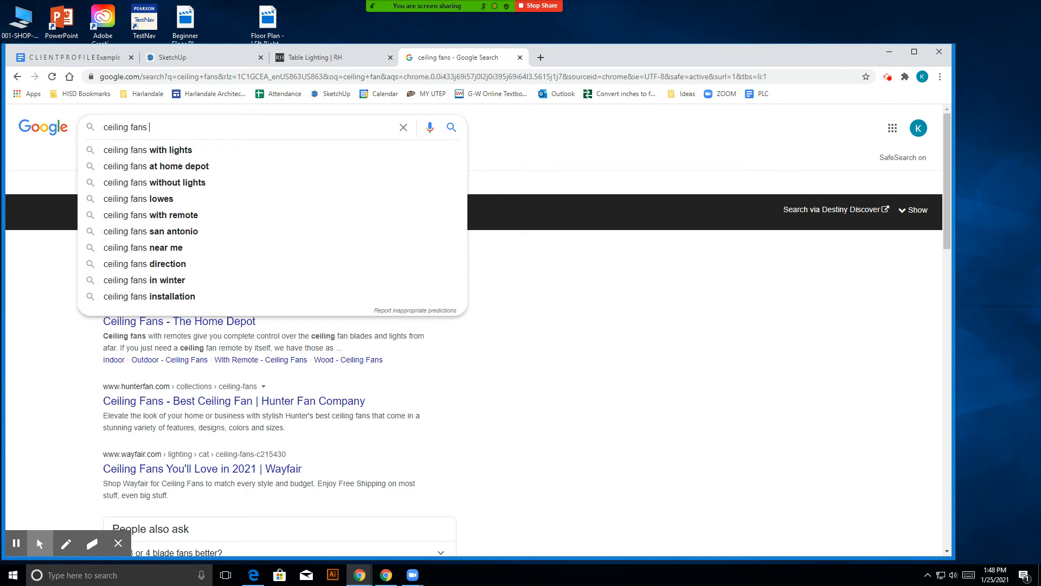
{"action": "type", "text": "gol"}
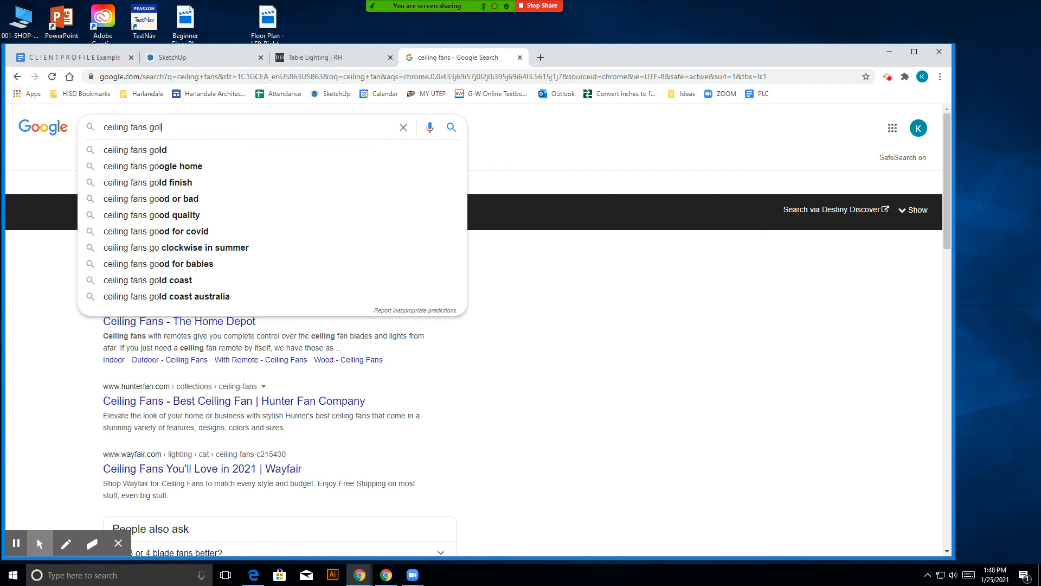
{"action": "key", "text": "BackSpace"}
{"action": "key", "text": "BackSpace"}
{"action": "key", "text": "BackSpace"}
{"action": "key", "text": "BackSpace"}
{"action": "key", "text": "BackSpace"}
{"action": "key", "text": "BackSpace"}
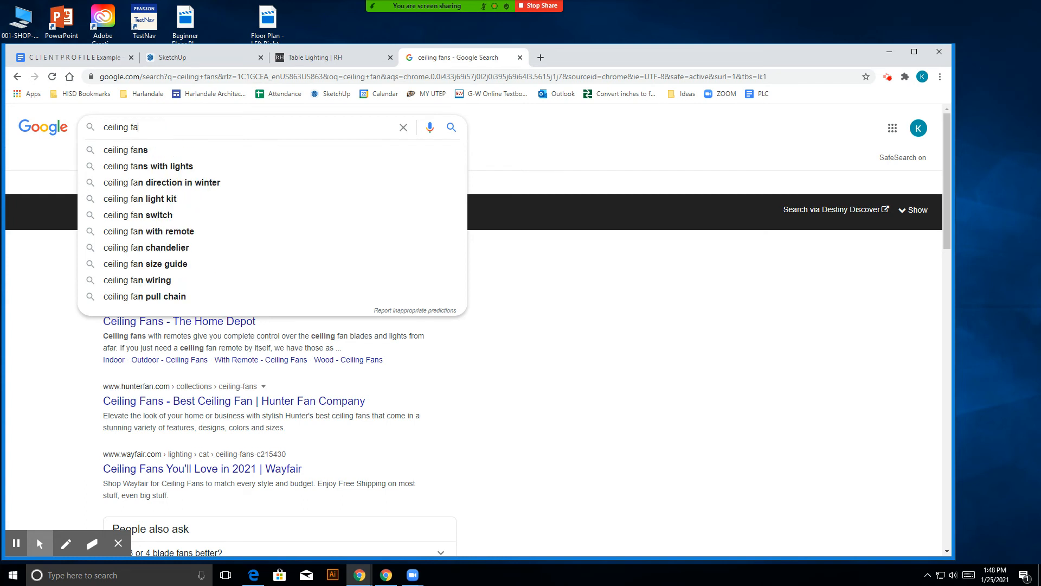
{"action": "type", "text": "n brass"}
{"action": "key", "text": "Return"}
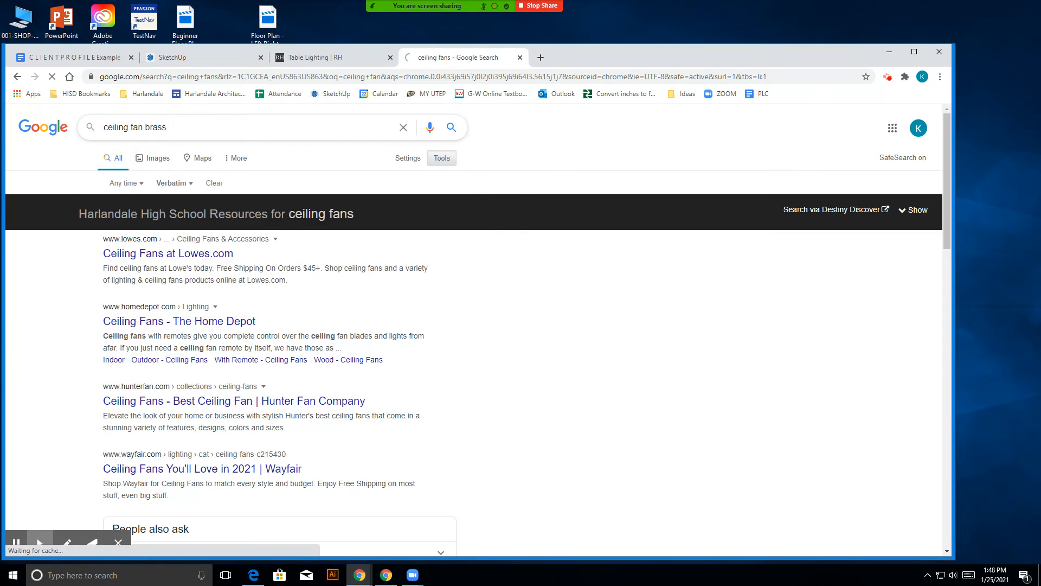
{"action": "left_click", "coordinate": [161, 157]}
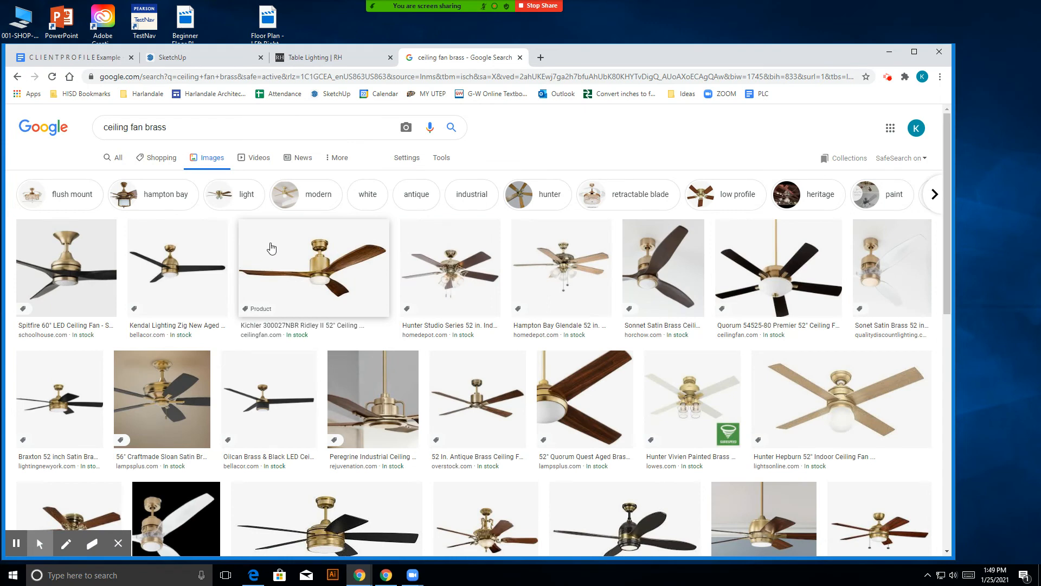
- Open the Schoolhouse product page for the Spitfire 60" LED Ceiling Fan - Satin Brass and view its downrod length options, dismissing the sign-up offer
{"action": "left_click", "coordinate": [49, 264]}
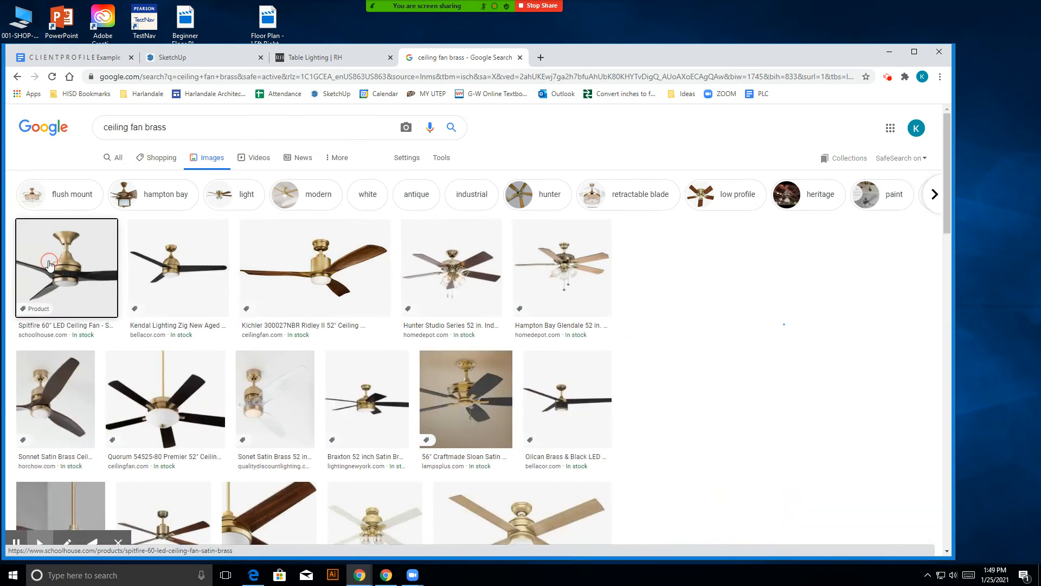
{"action": "scroll", "coordinate": [719, 327], "scroll_direction": "down", "scroll_amount": 2}
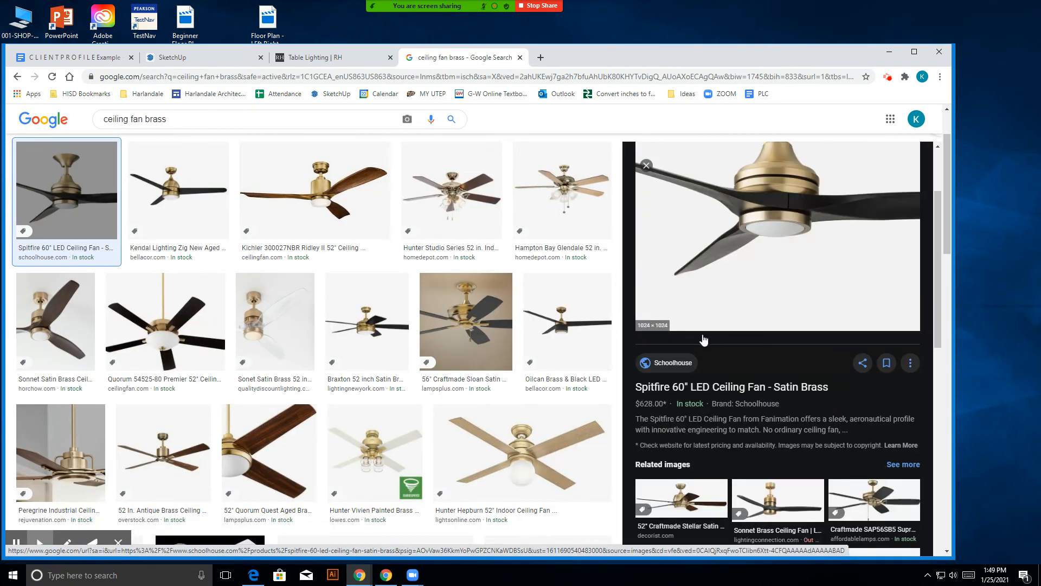
{"action": "left_click", "coordinate": [695, 385]}
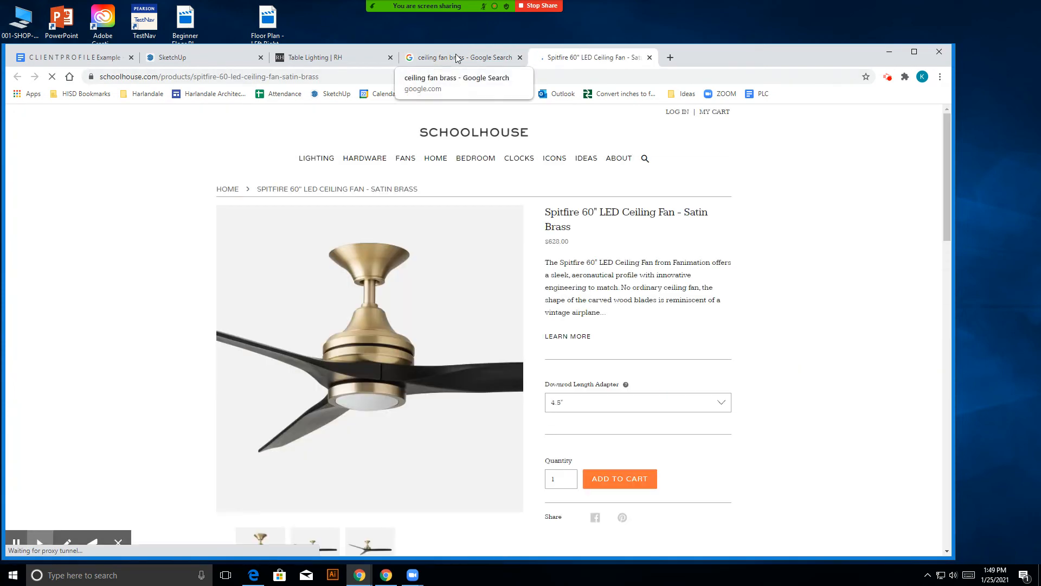
{"action": "left_click", "coordinate": [456, 58]}
{"action": "left_click", "coordinate": [350, 61]}
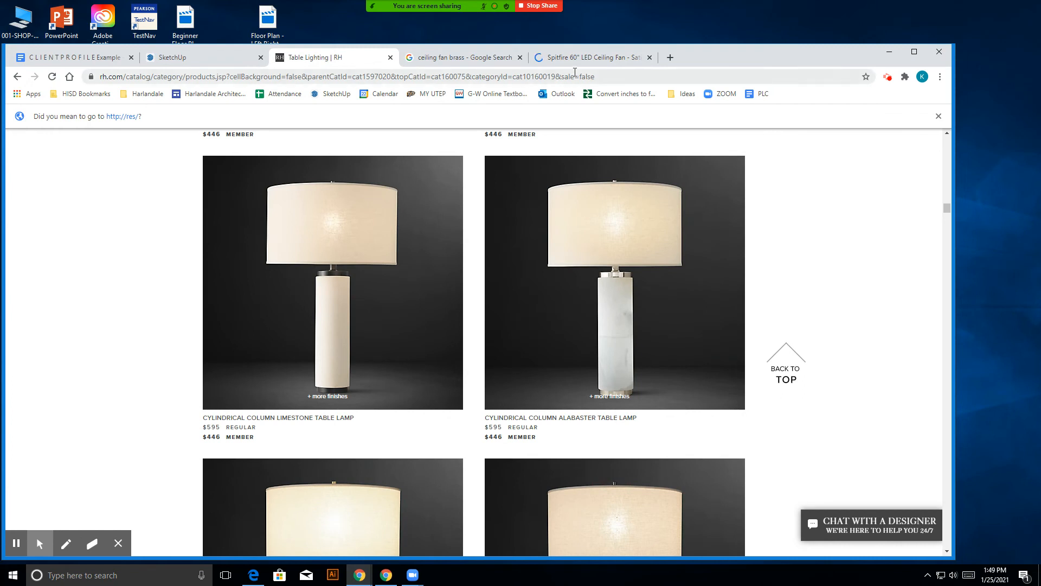
{"action": "left_click", "coordinate": [590, 60]}
{"action": "left_click", "coordinate": [631, 420]}
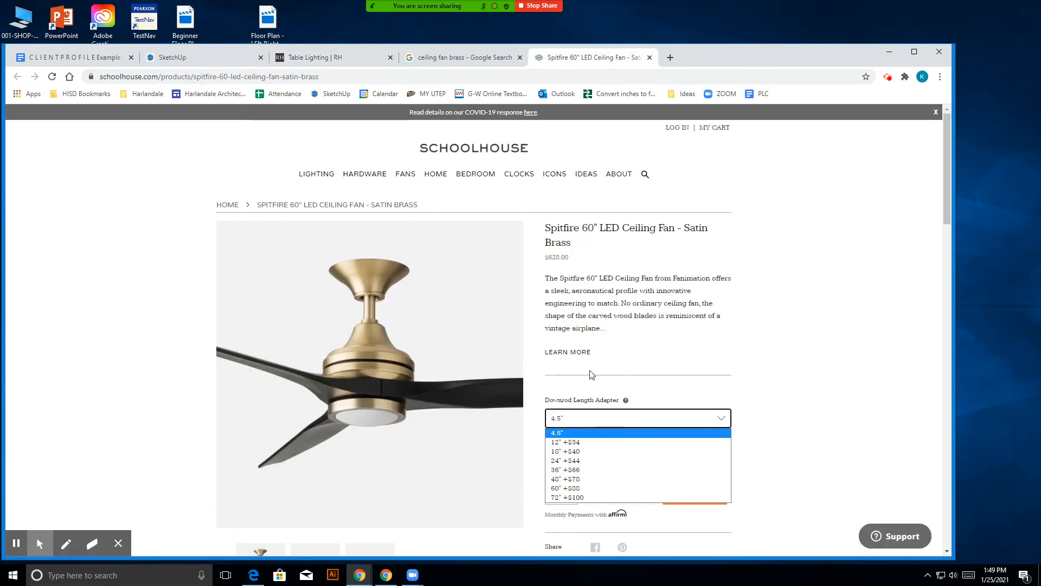
{"action": "scroll", "coordinate": [592, 375], "scroll_direction": "down", "scroll_amount": 1}
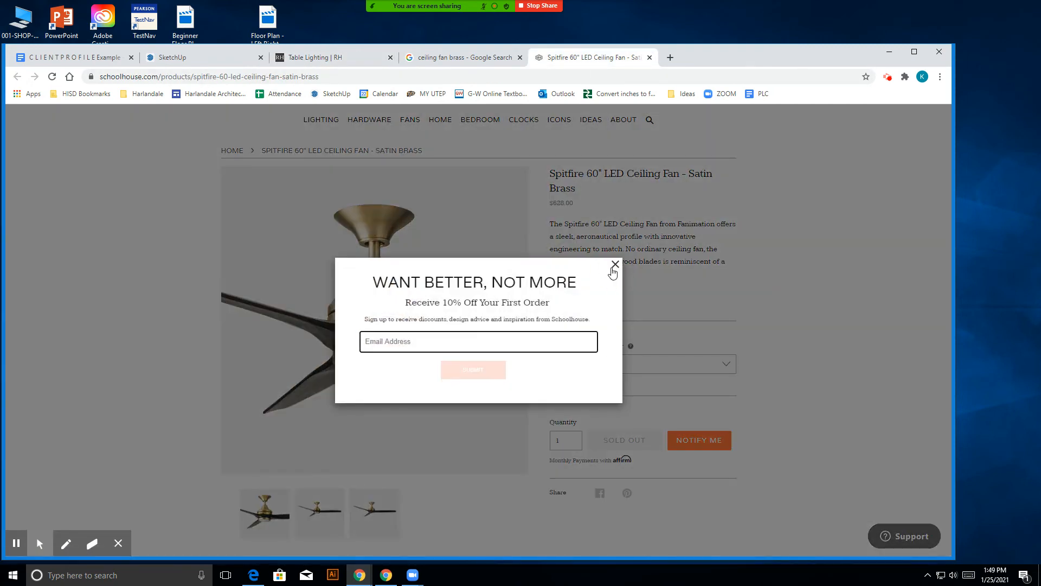
{"action": "left_click", "coordinate": [614, 268]}
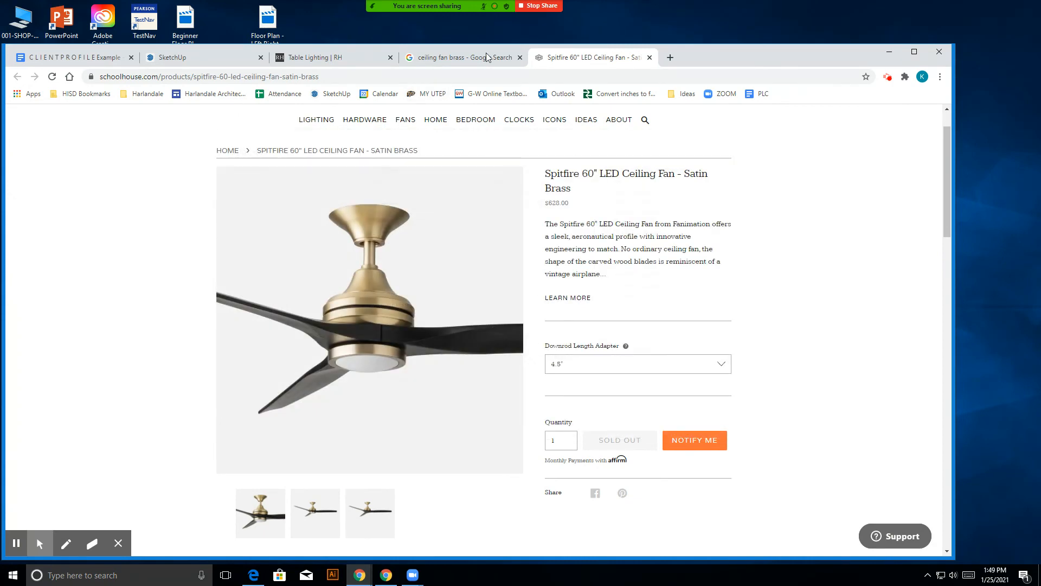
- Switch to the SketchUp model and search 3D Warehouse for a 60" fan, browsing the product results
{"action": "left_click", "coordinate": [486, 57]}
{"action": "left_click", "coordinate": [318, 57]}
{"action": "left_click", "coordinate": [179, 57]}
{"action": "left_click", "coordinate": [405, 155]}
{"action": "type", "text": "60"}
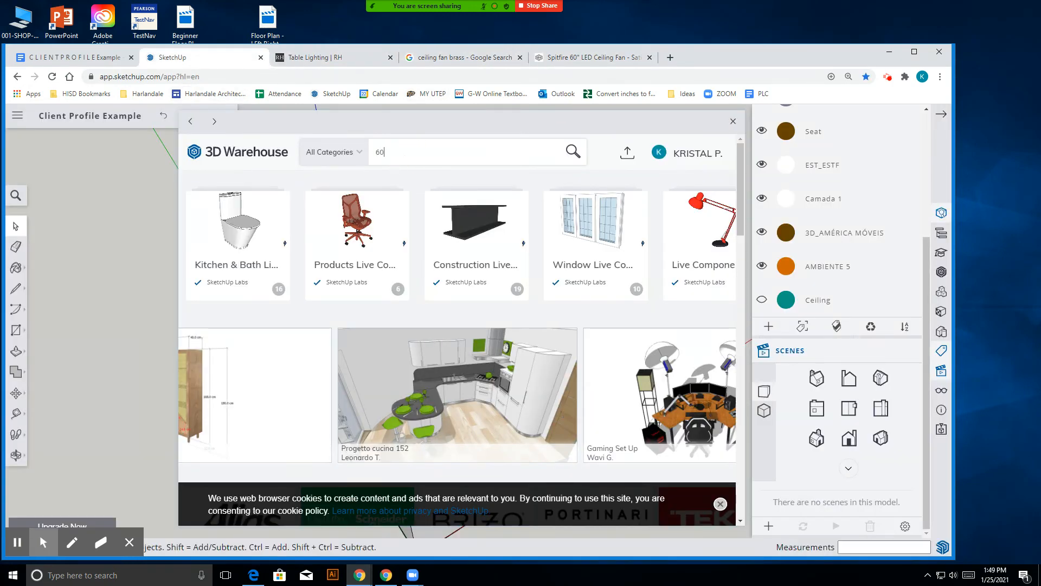
{"action": "type", "text": "\""}
{"action": "key", "text": "Return"}
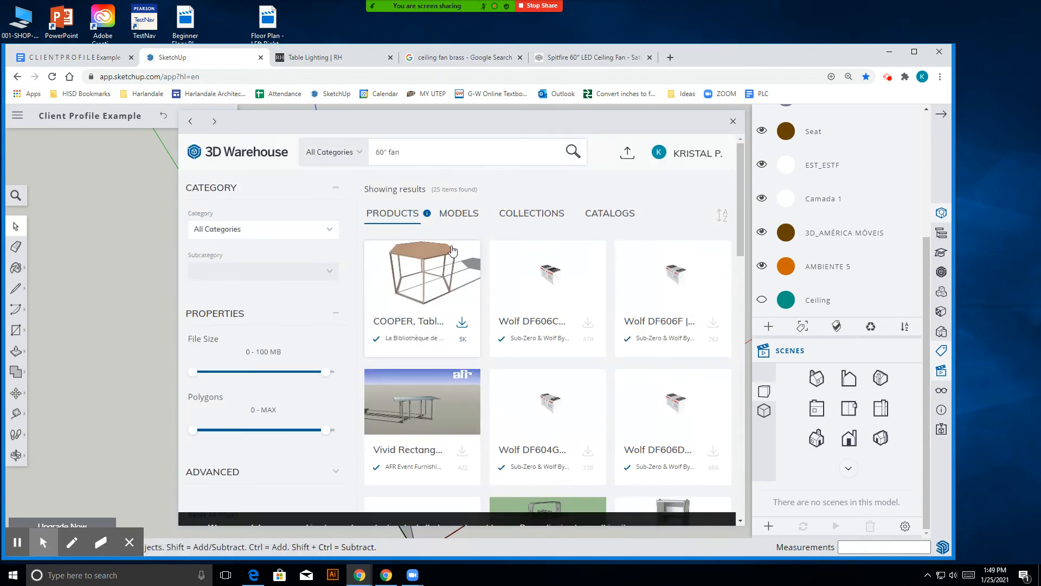
{"action": "scroll", "coordinate": [455, 260], "scroll_direction": "down", "scroll_amount": 3}
{"action": "scroll", "coordinate": [454, 260], "scroll_direction": "down", "scroll_amount": 5}
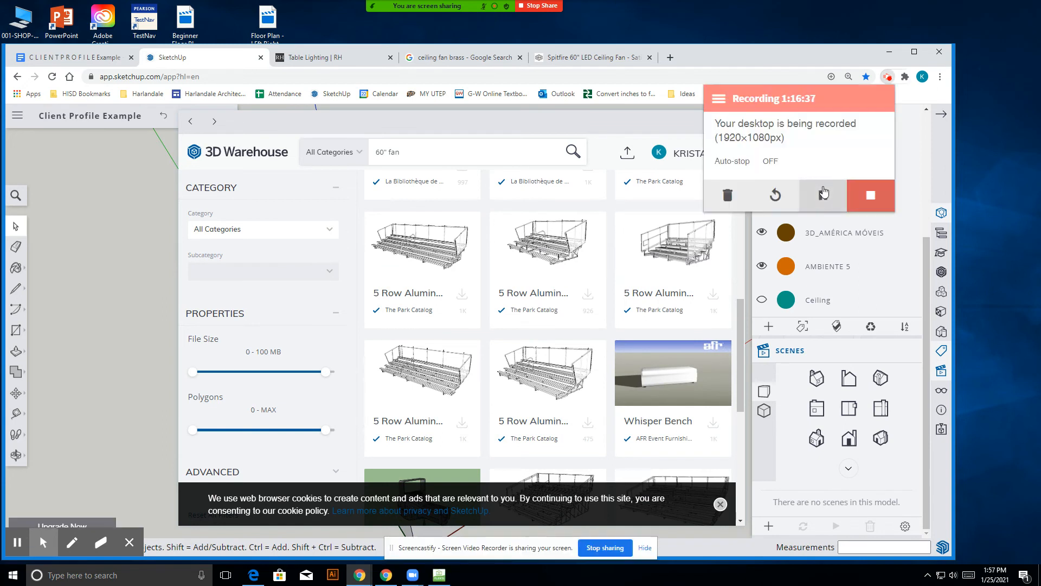
- Change the 3D Warehouse search to 60" ceiling fan and browse the matching models
{"action": "left_click", "coordinate": [543, 139]}
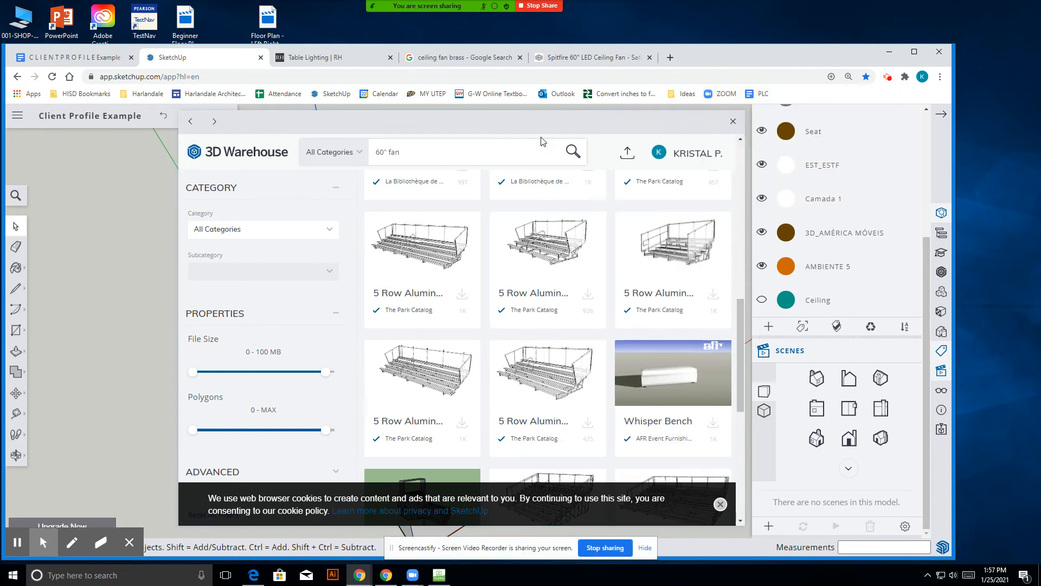
{"action": "double_click", "coordinate": [394, 151]}
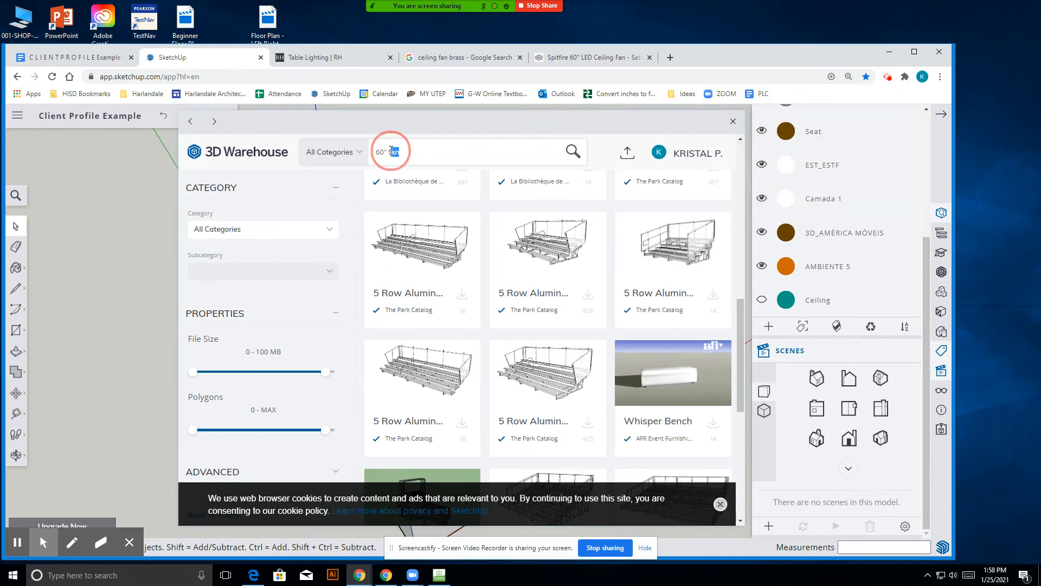
{"action": "type", "text": "cei"}
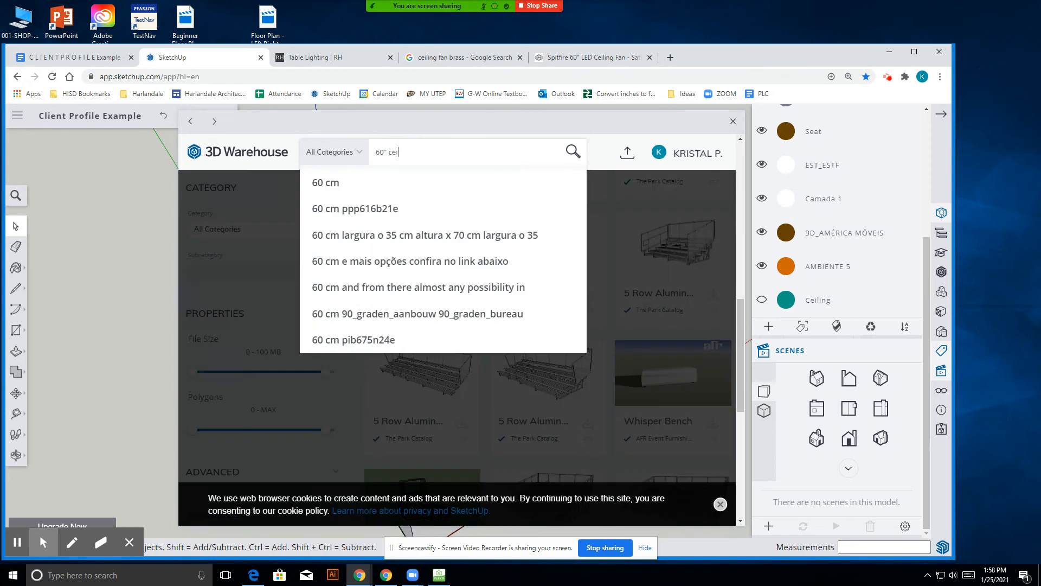
{"action": "type", "text": "ling fan"}
{"action": "key", "text": "Return"}
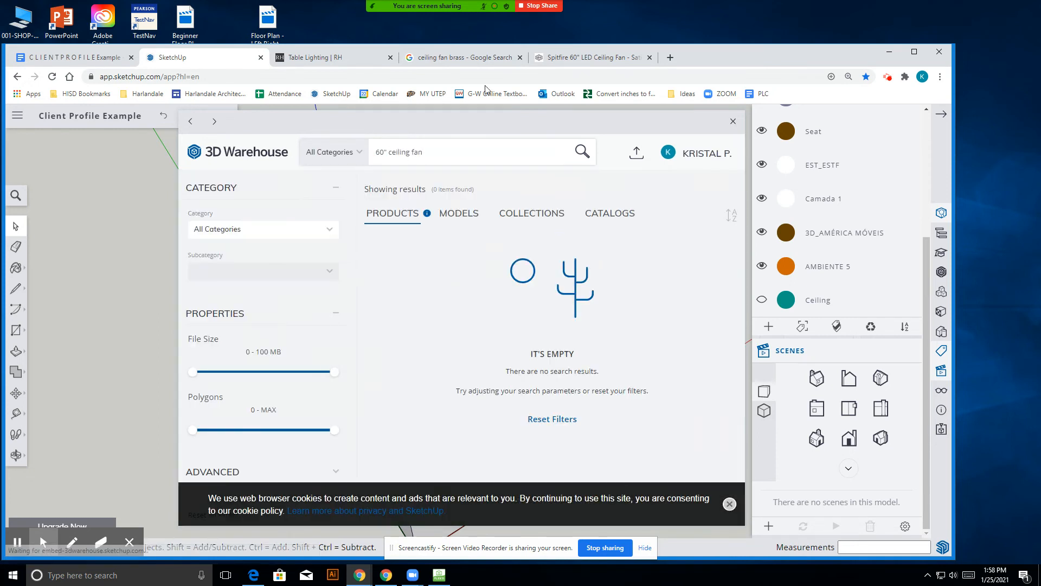
{"action": "left_click", "coordinate": [454, 217]}
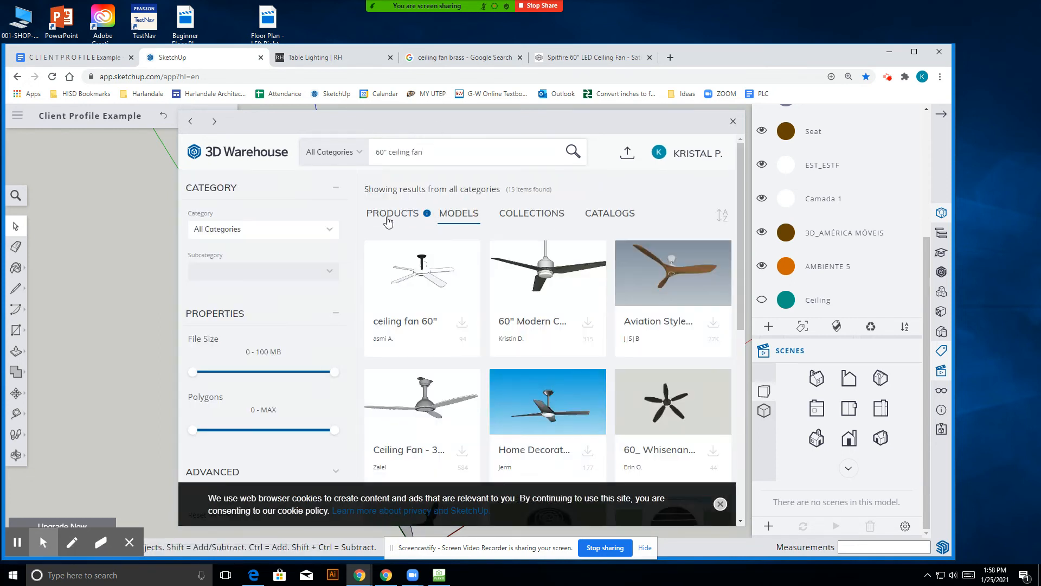
{"action": "scroll", "coordinate": [575, 248], "scroll_direction": "down", "scroll_amount": 1}
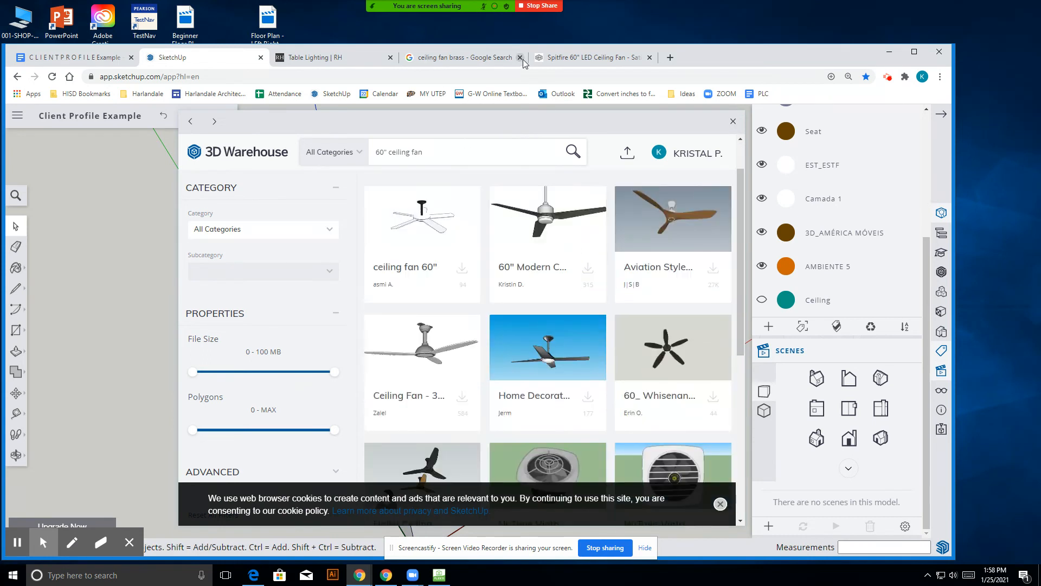
- Compare the 3D Warehouse fan models with the Spitfire fan on the Schoolhouse product page
{"action": "left_click", "coordinate": [591, 58]}
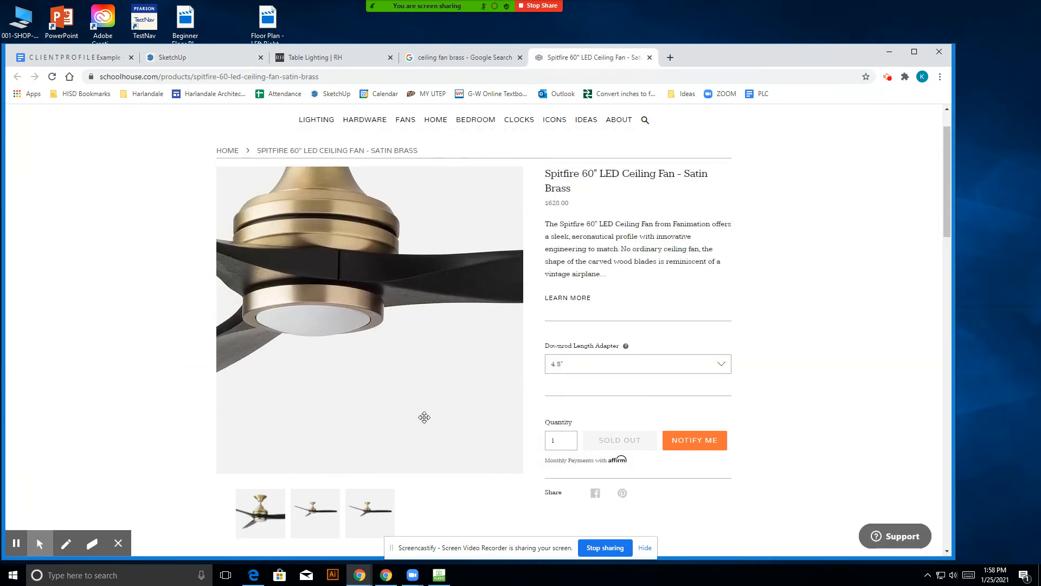
{"action": "left_click", "coordinate": [281, 58]}
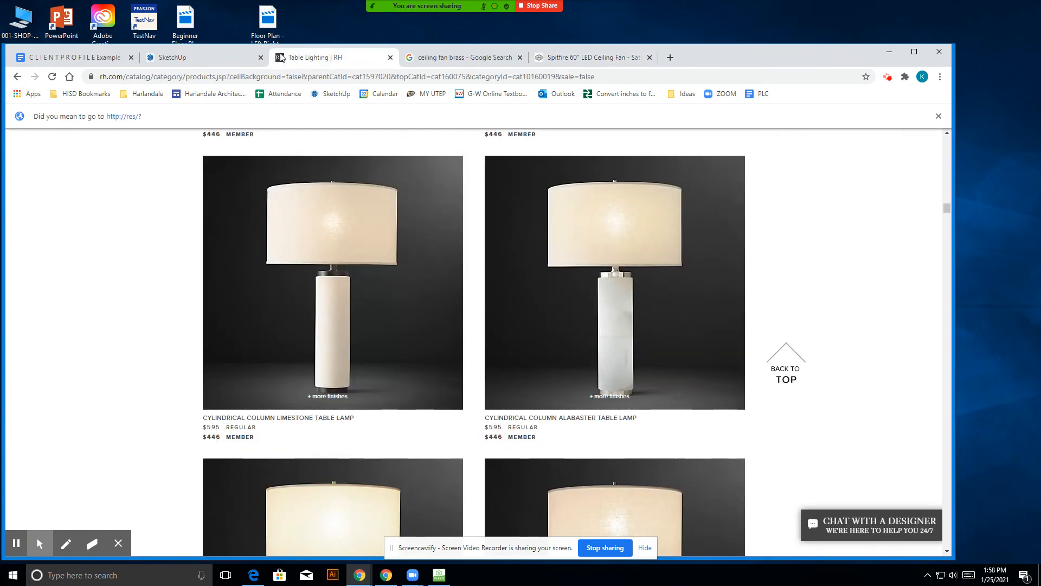
{"action": "left_click", "coordinate": [227, 61]}
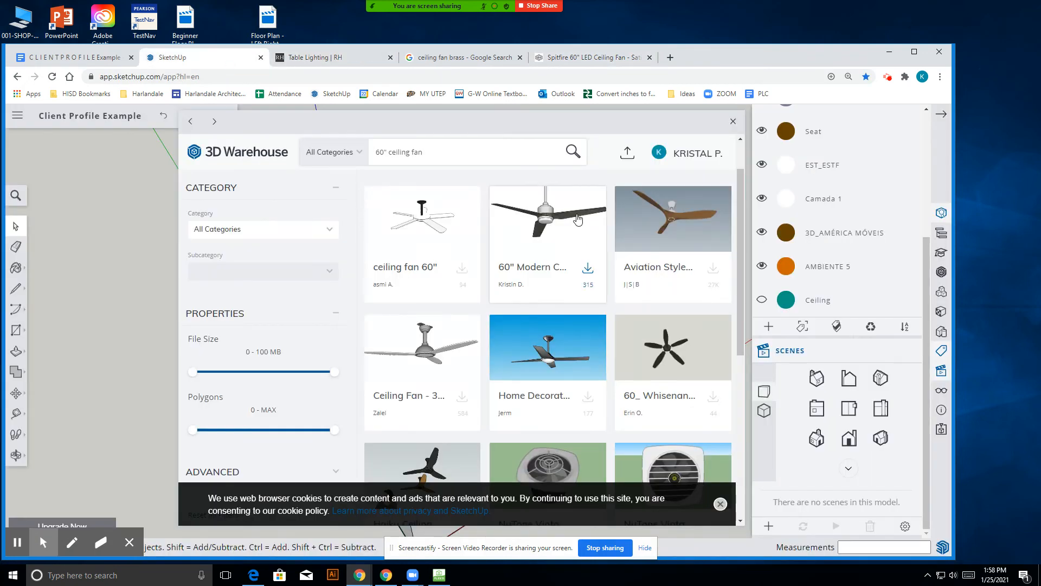
{"action": "left_click", "coordinate": [593, 58]}
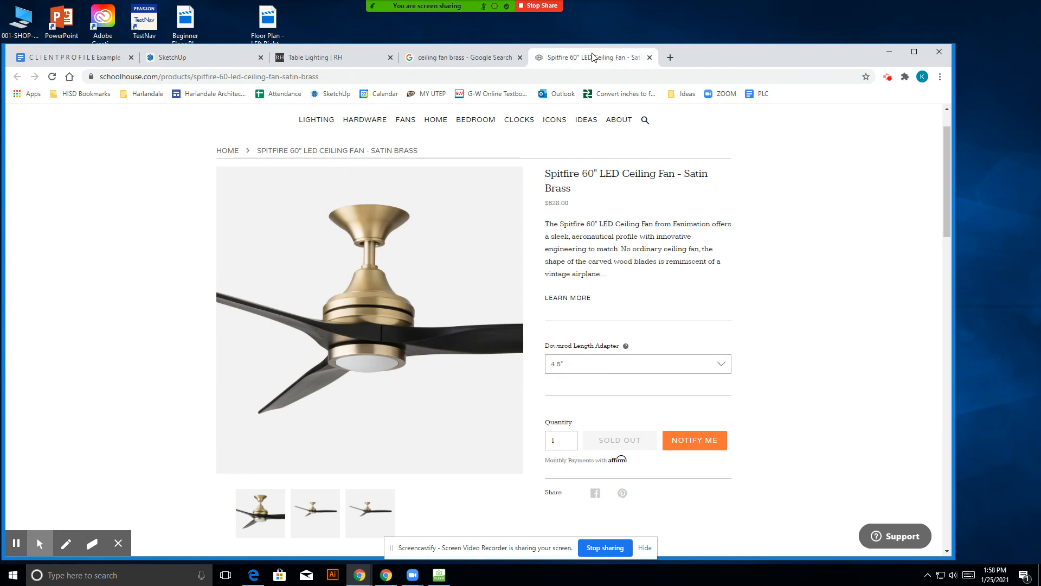
{"action": "left_click", "coordinate": [160, 62]}
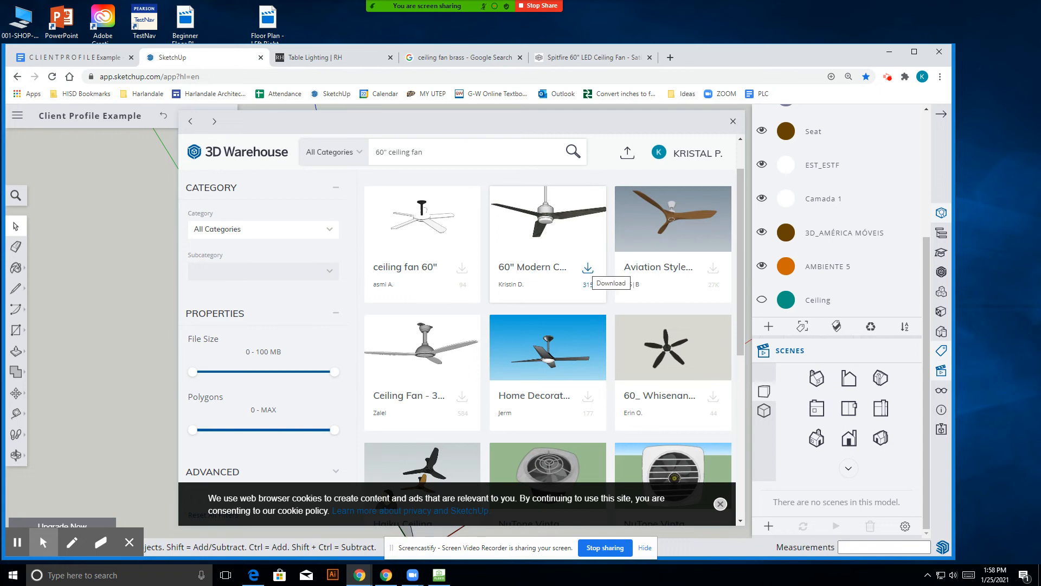
- Download the three-blade 60" modern ceiling fan into the model and place it in the bedroom near the armchair
{"action": "left_click", "coordinate": [588, 269]}
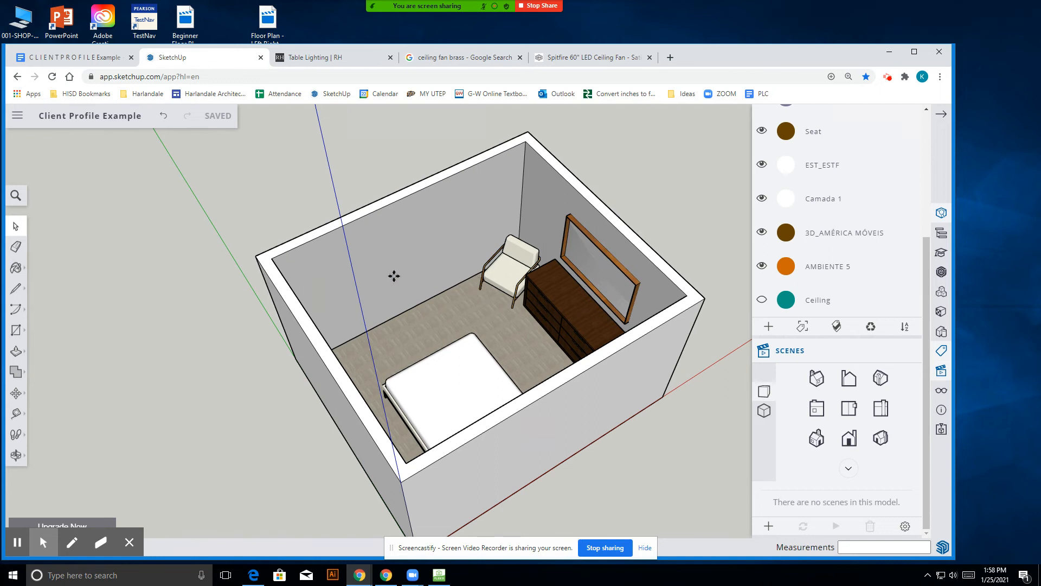
{"action": "scroll", "coordinate": [440, 292], "scroll_direction": "down", "scroll_amount": 3}
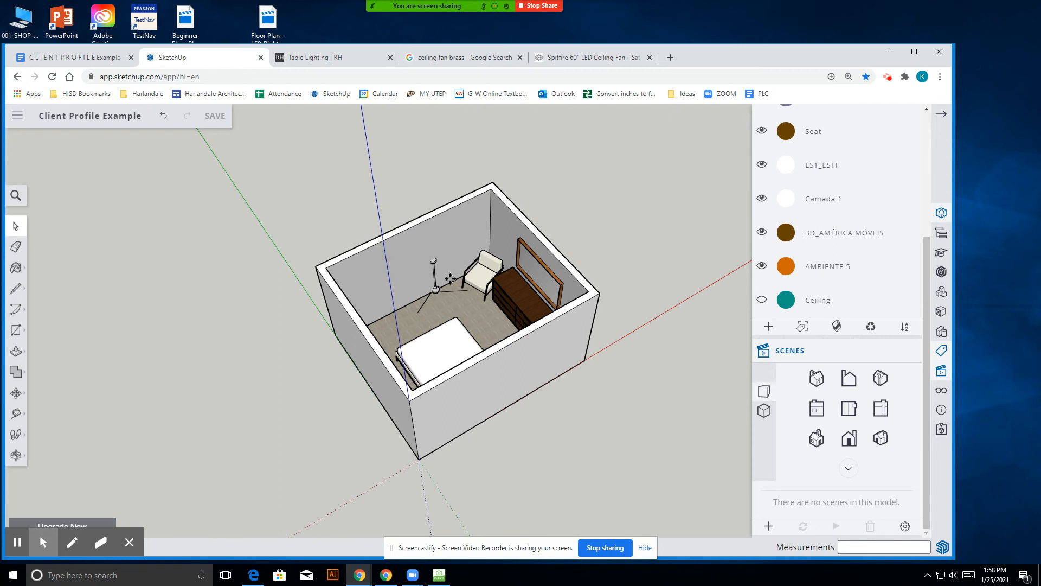
{"action": "scroll", "coordinate": [450, 279], "scroll_direction": "up", "scroll_amount": 5}
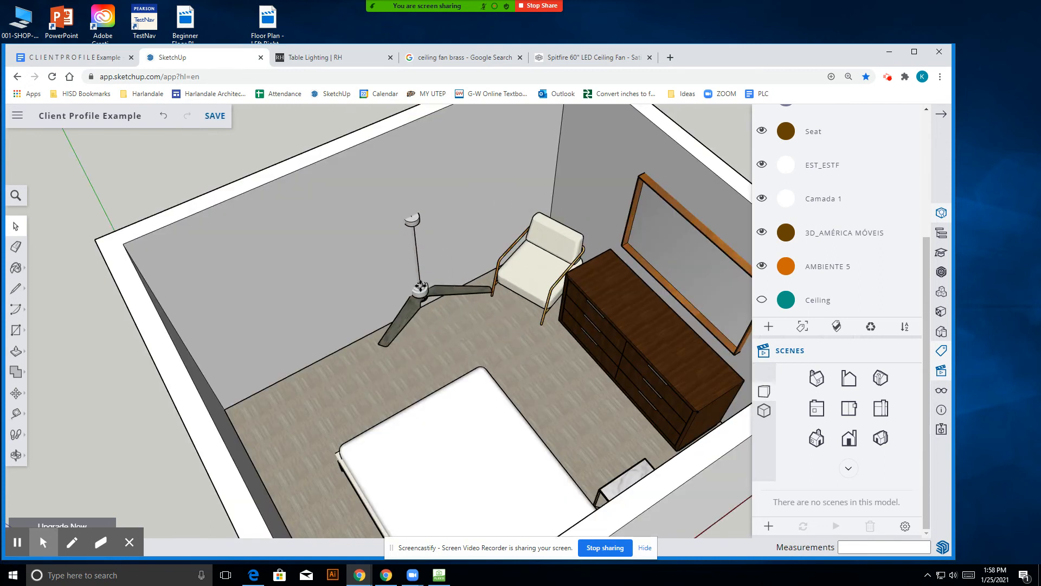
{"action": "left_click", "coordinate": [425, 276]}
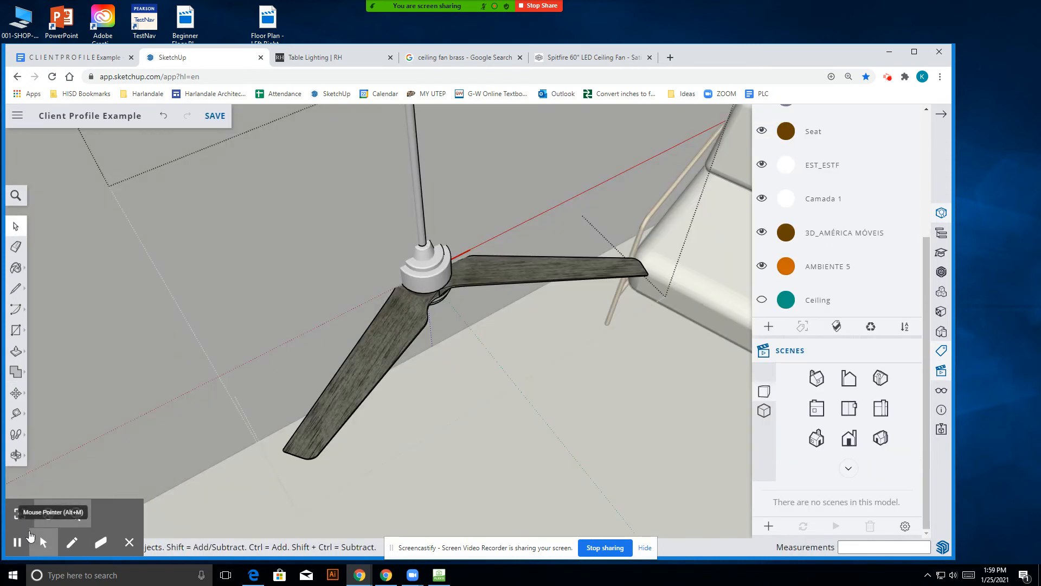
- Leave the fan's component editing, select the whole fan and move it about 3' away from the wall toward the foot of the bed
{"action": "scroll", "coordinate": [465, 356], "scroll_direction": "down", "scroll_amount": 3}
{"action": "left_click", "coordinate": [165, 261]}
{"action": "left_click", "coordinate": [456, 289]}
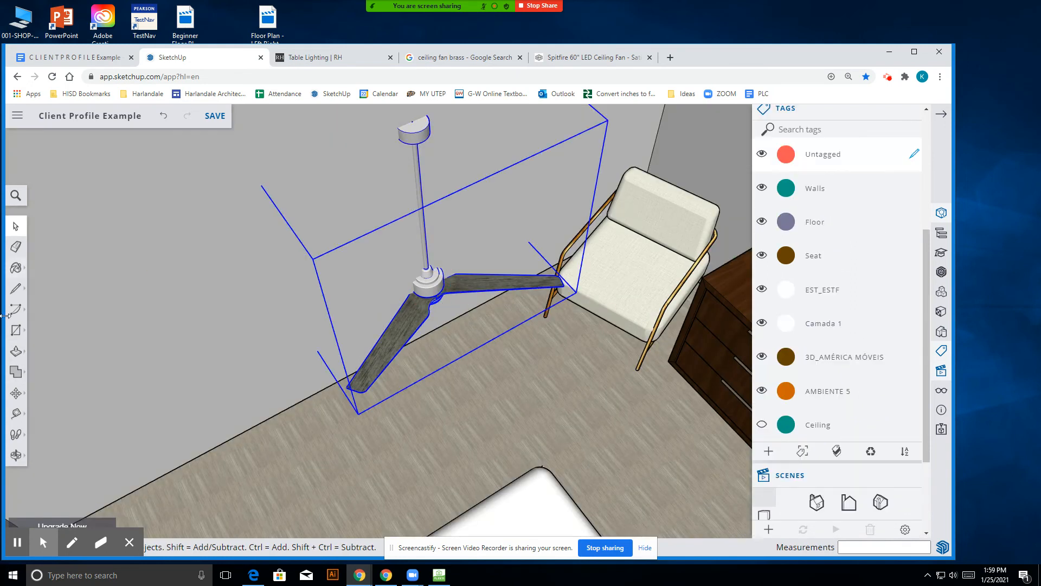
{"action": "key", "text": "m"}
{"action": "scroll", "coordinate": [442, 298], "scroll_direction": "down", "scroll_amount": 2}
{"action": "left_click", "coordinate": [443, 298]}
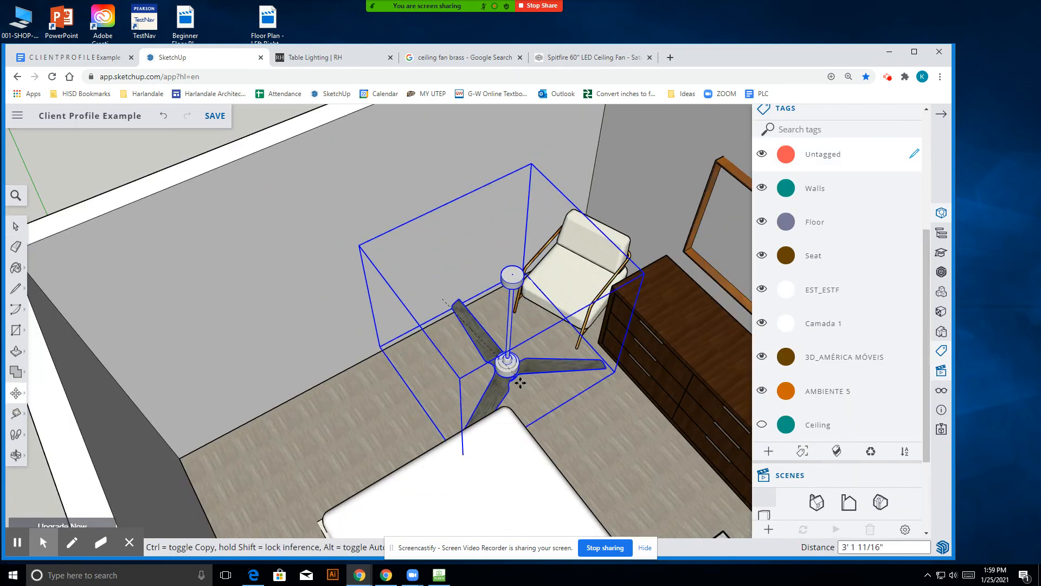
{"action": "left_click", "coordinate": [502, 350]}
- Open the ceiling fan component for editing and select its motor housing group
{"action": "scroll", "coordinate": [545, 365], "scroll_direction": "up", "scroll_amount": 4}
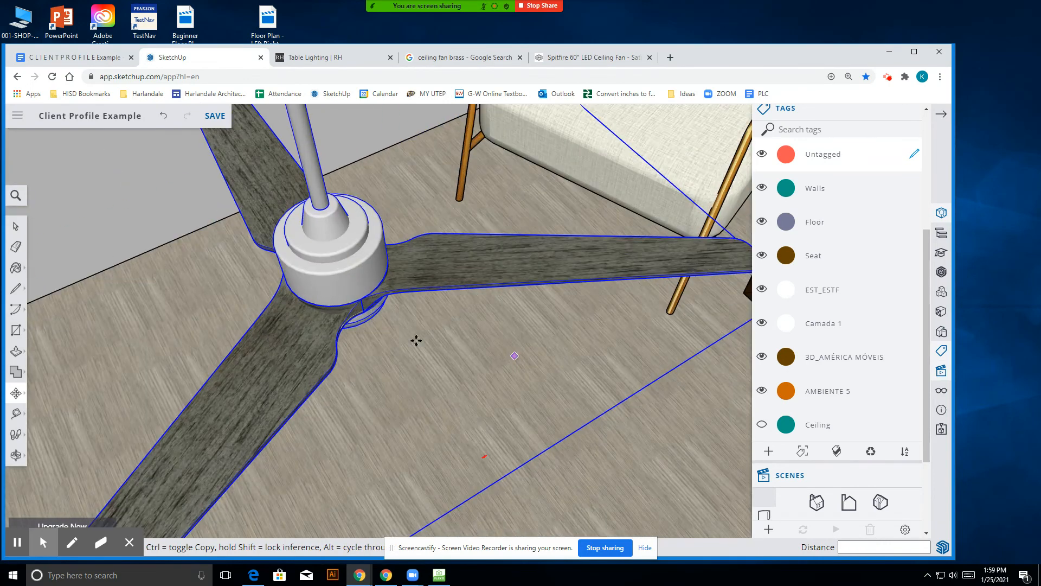
{"action": "scroll", "coordinate": [479, 440], "scroll_direction": "down", "scroll_amount": 2}
{"action": "left_click", "coordinate": [25, 454]}
{"action": "left_click_drag", "start_coordinate": [482, 432], "coordinate": [409, 287]}
{"action": "scroll", "coordinate": [401, 249], "scroll_direction": "up", "scroll_amount": 3}
{"action": "left_click", "coordinate": [15, 226]}
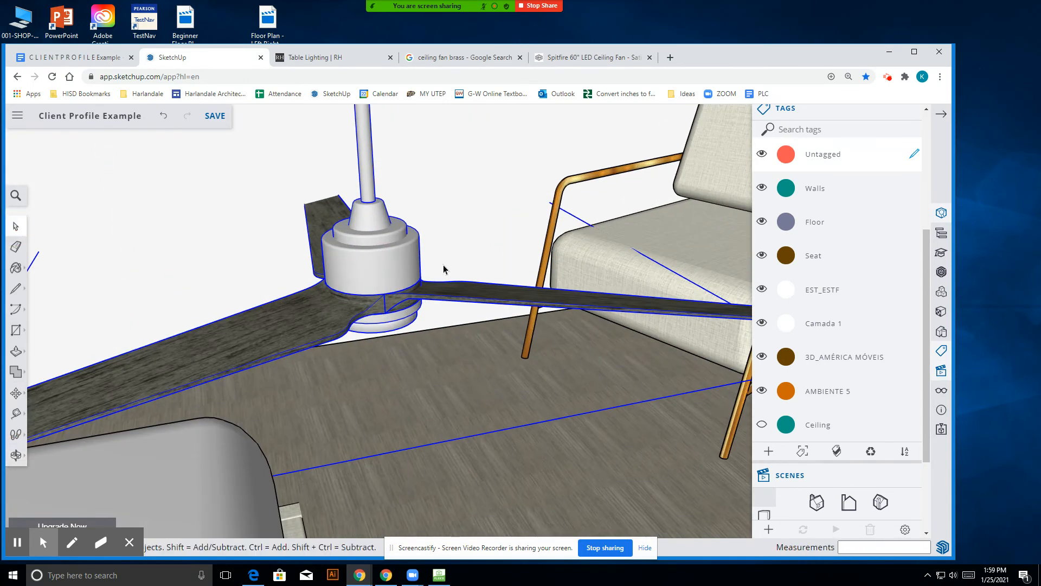
{"action": "double_click", "coordinate": [391, 253]}
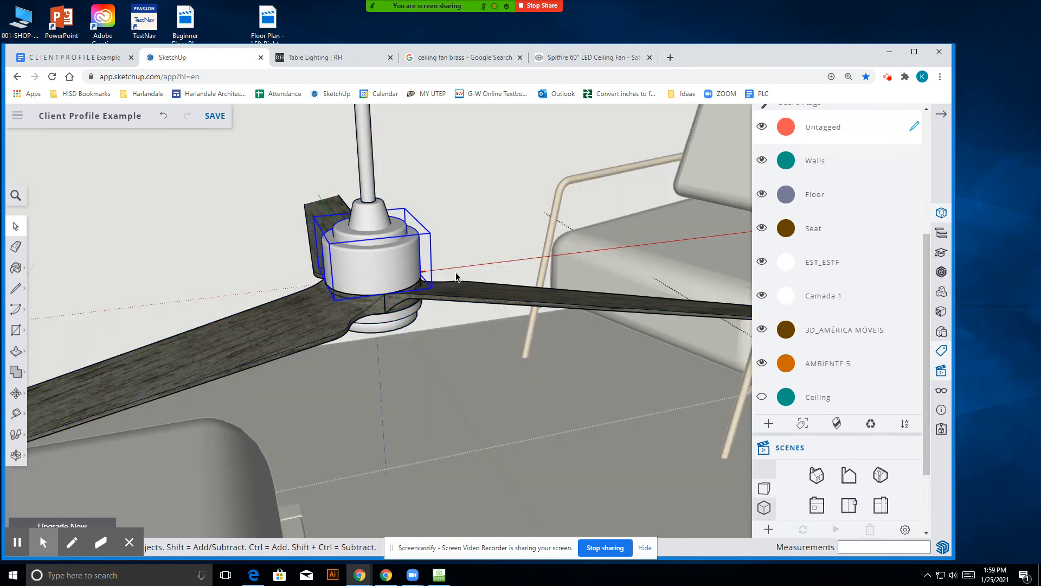
- Paint the fan's motor housing and downrod with the in-model gold material Color E05
{"action": "scroll", "coordinate": [817, 304], "scroll_direction": "down", "scroll_amount": 2}
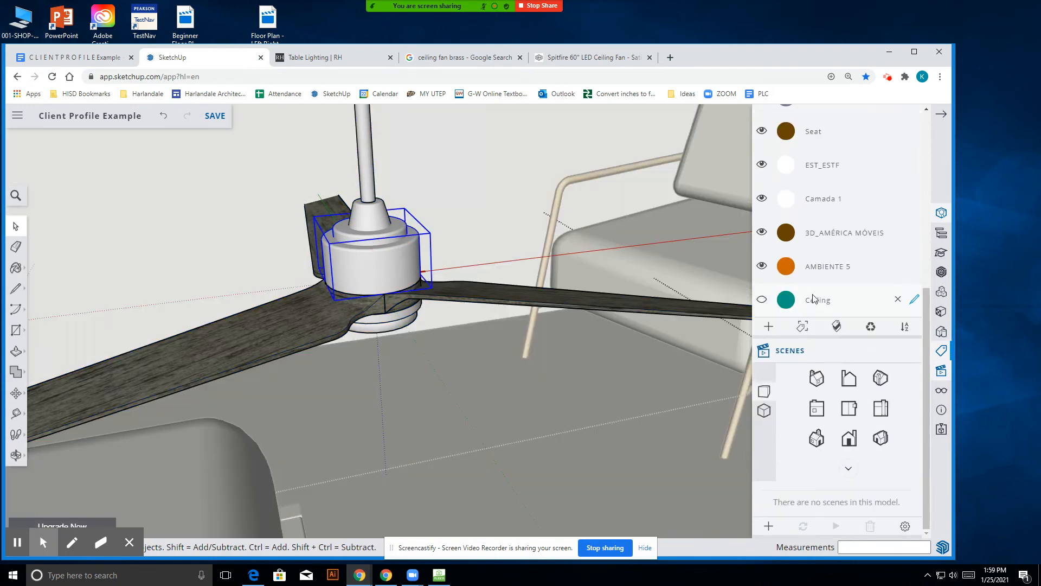
{"action": "scroll", "coordinate": [817, 301], "scroll_direction": "up", "scroll_amount": 6}
{"action": "left_click", "coordinate": [15, 267]}
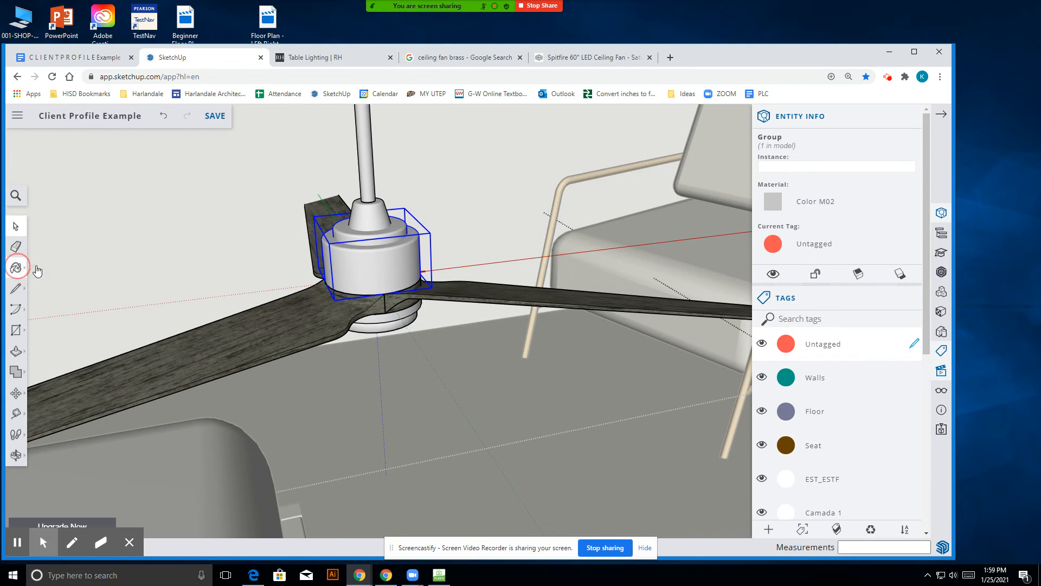
{"action": "scroll", "coordinate": [836, 378], "scroll_direction": "down", "scroll_amount": 5}
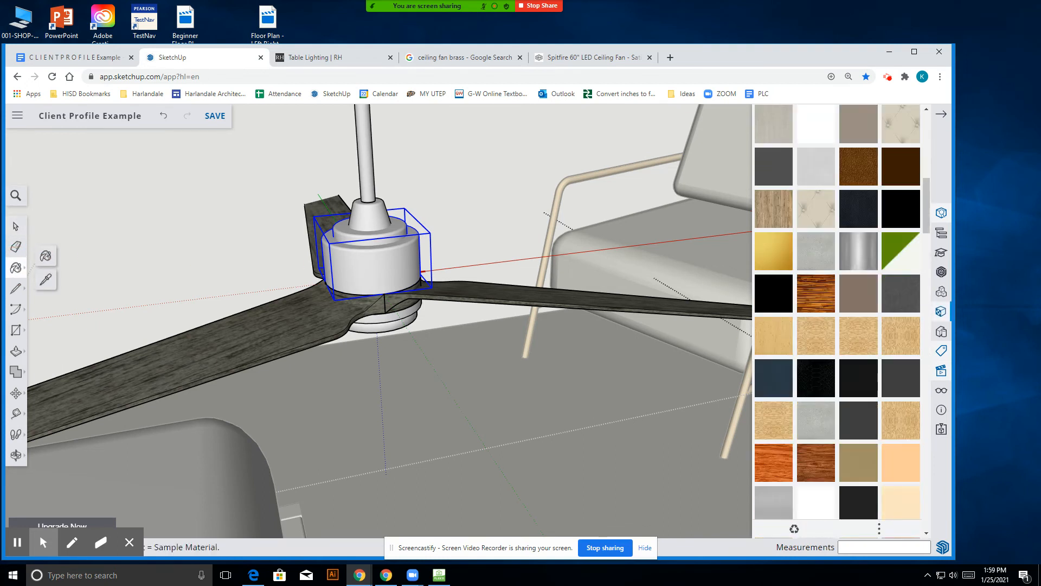
{"action": "left_click", "coordinate": [771, 317]}
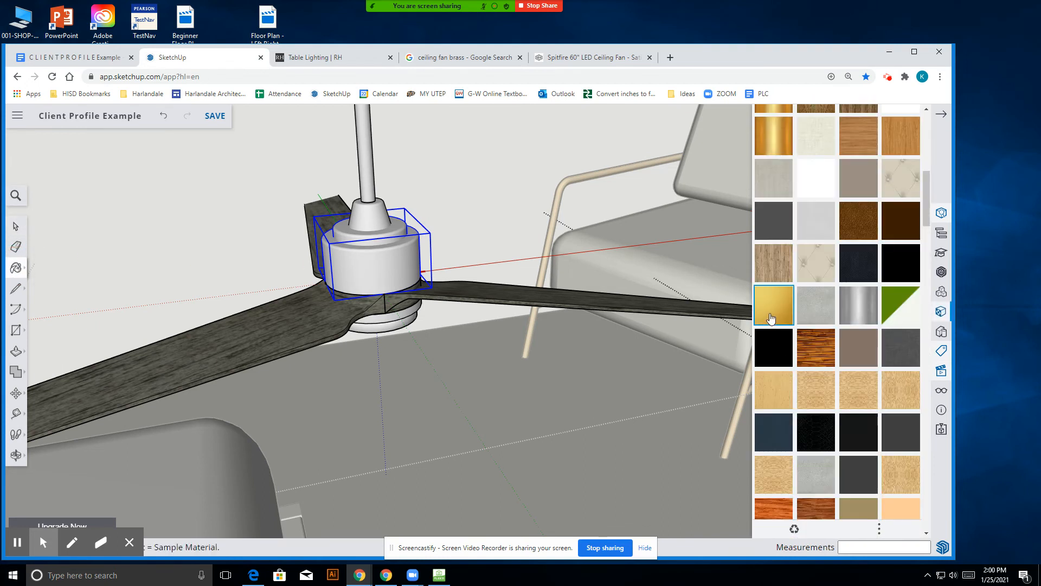
{"action": "left_click", "coordinate": [364, 245]}
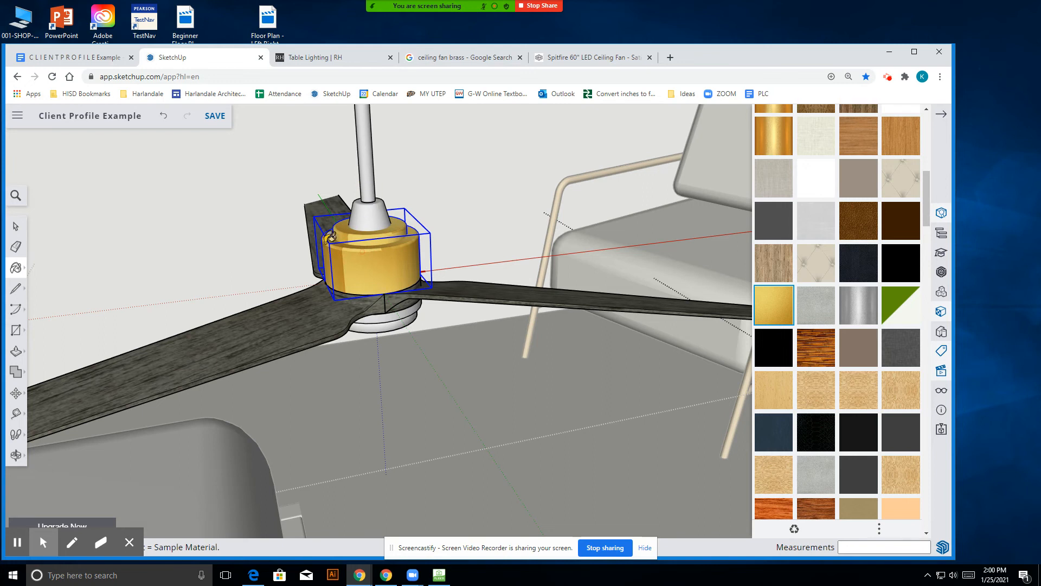
{"action": "left_click", "coordinate": [366, 186]}
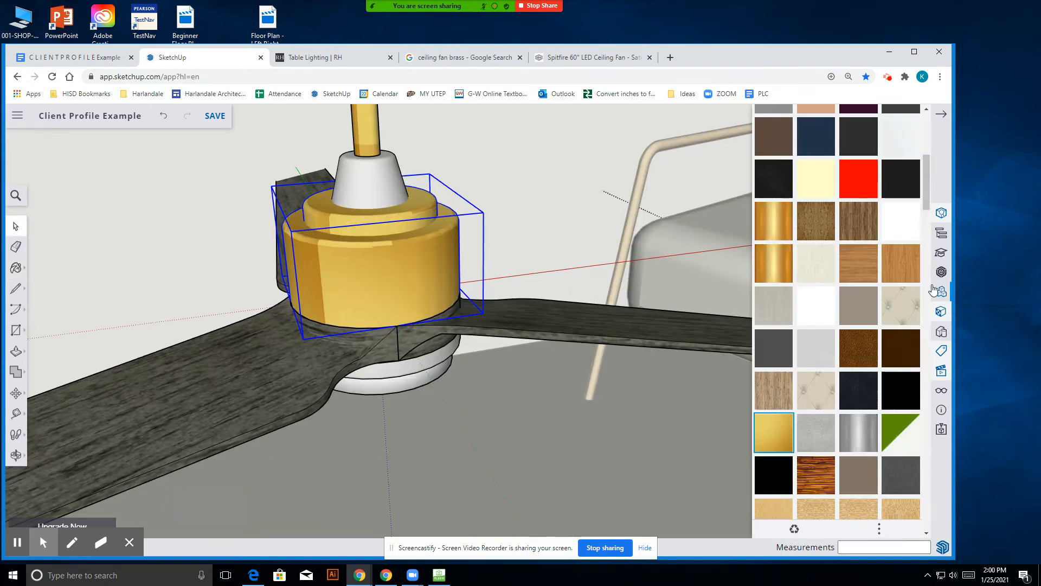
- Browse the Metal category of the material library for a brass finish to use on the fan
{"action": "scroll", "coordinate": [821, 308], "scroll_direction": "up", "scroll_amount": 6}
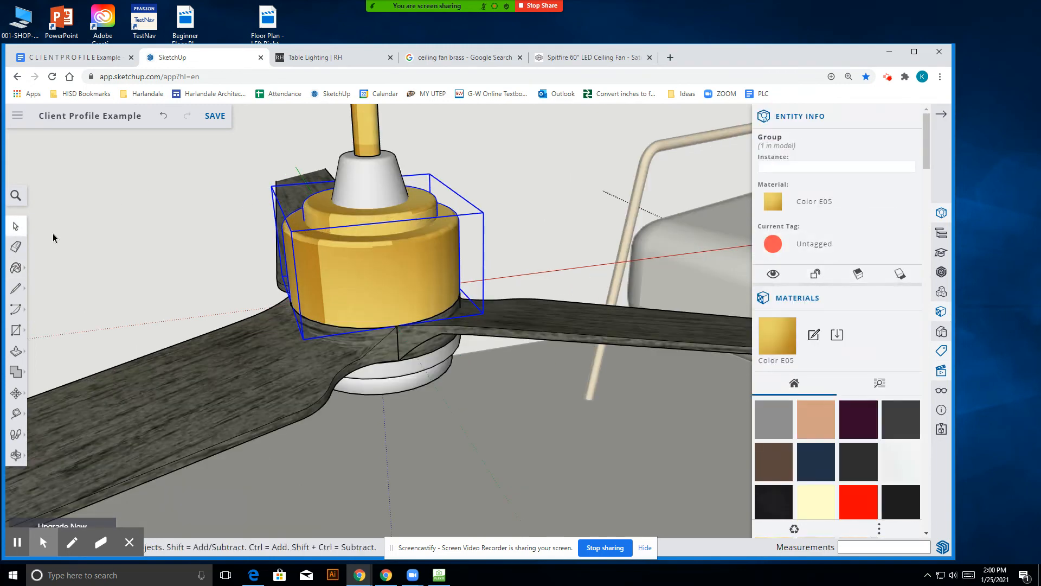
{"action": "left_click", "coordinate": [16, 268]}
{"action": "scroll", "coordinate": [822, 346], "scroll_direction": "up", "scroll_amount": 5}
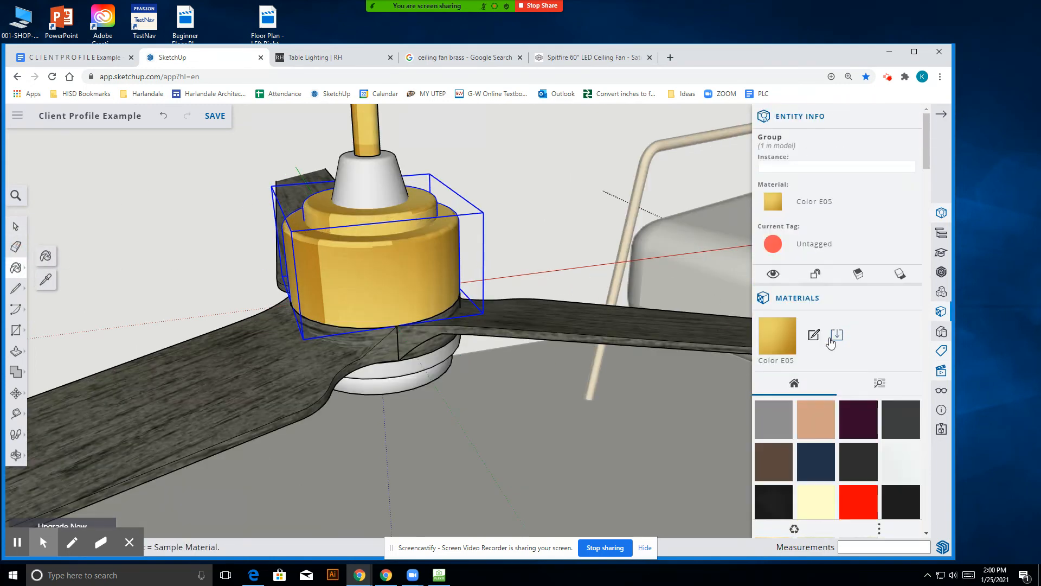
{"action": "left_click", "coordinate": [880, 380]}
{"action": "scroll", "coordinate": [850, 378], "scroll_direction": "down", "scroll_amount": 4}
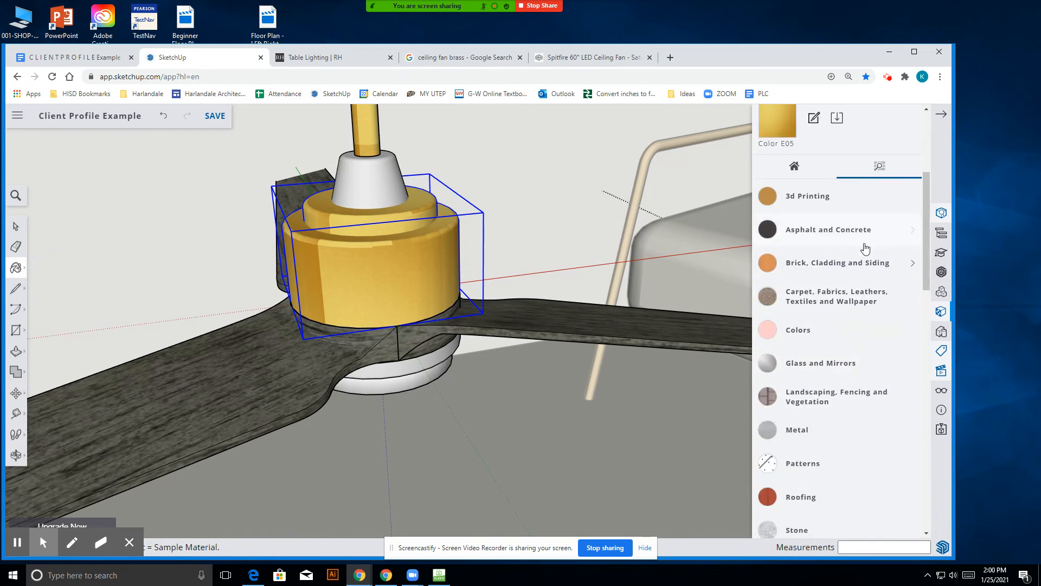
{"action": "left_click", "coordinate": [811, 433]}
{"action": "scroll", "coordinate": [796, 368], "scroll_direction": "down", "scroll_amount": 4}
{"action": "scroll", "coordinate": [803, 324], "scroll_direction": "up", "scroll_amount": 3}
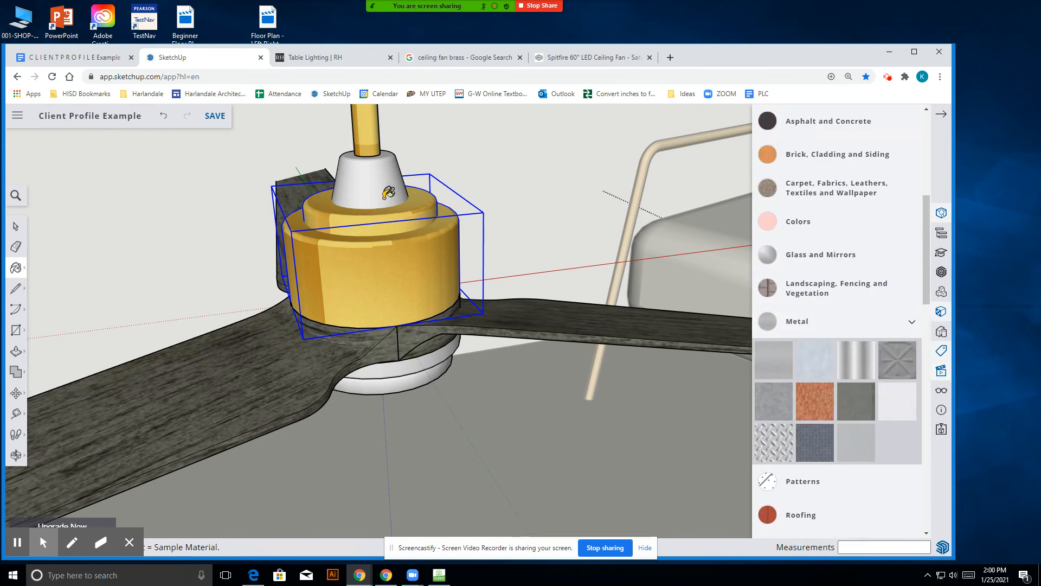
- Paint the cone above the motor housing and the ring below the blades with the gold Color E05 material
{"action": "scroll", "coordinate": [383, 273], "scroll_direction": "down", "scroll_amount": 1}
{"action": "left_click", "coordinate": [400, 357]}
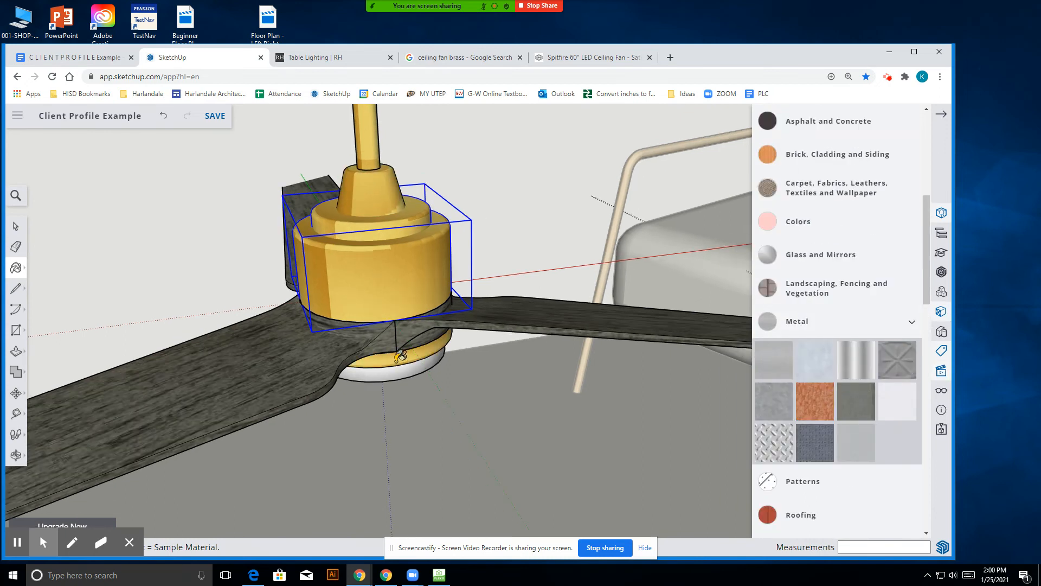
{"action": "left_click", "coordinate": [16, 226]}
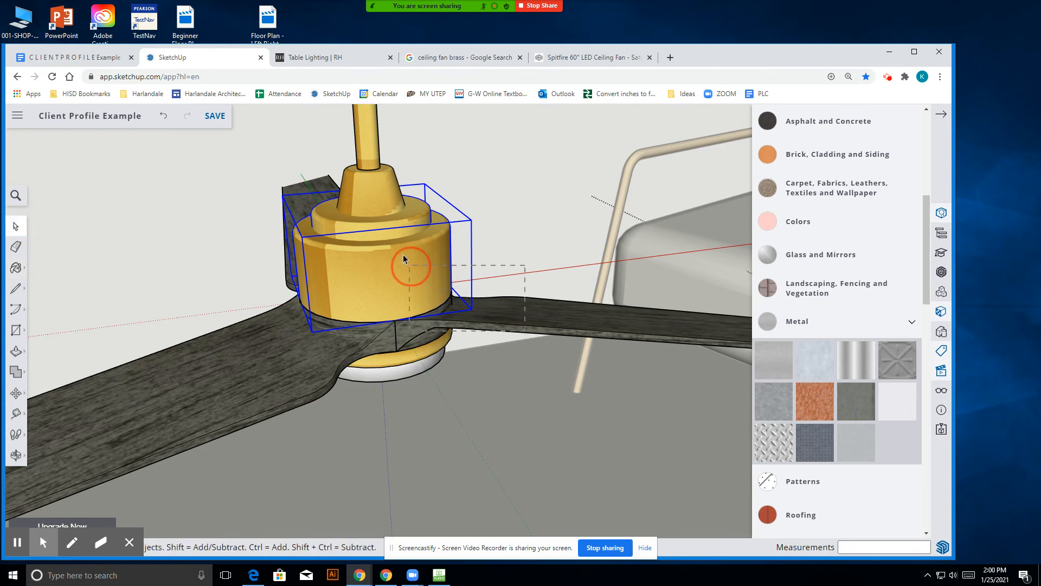
- Open the fan blade nearest the armchair for editing and select all of its geometry
{"action": "left_click", "coordinate": [392, 223]}
{"action": "scroll", "coordinate": [356, 380], "scroll_direction": "down", "scroll_amount": 3}
{"action": "scroll", "coordinate": [442, 379], "scroll_direction": "down", "scroll_amount": 3}
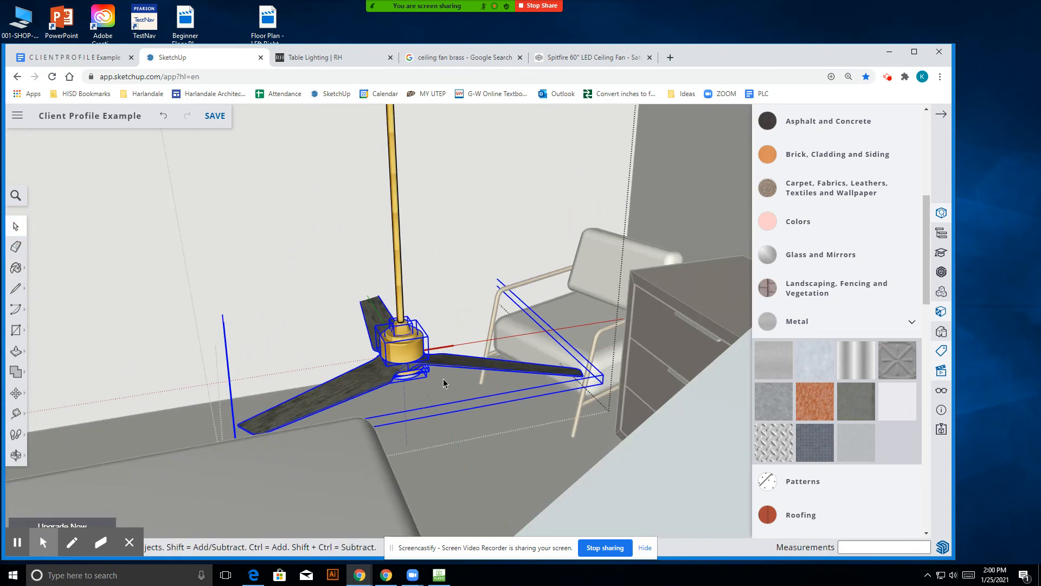
{"action": "scroll", "coordinate": [486, 364], "scroll_direction": "up", "scroll_amount": 3}
{"action": "left_click", "coordinate": [447, 346]}
{"action": "double_click", "coordinate": [448, 346]}
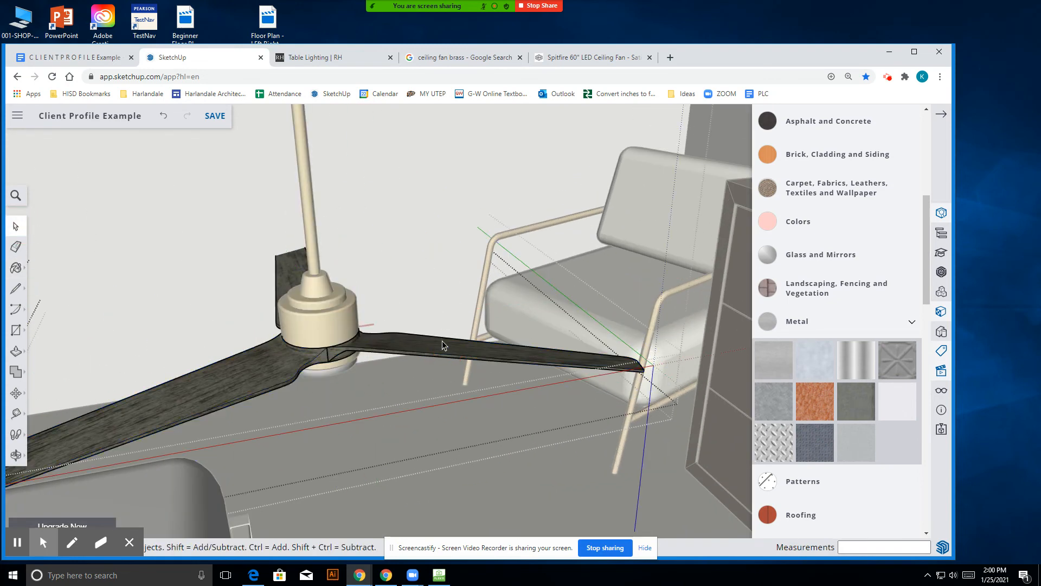
{"action": "double_click", "coordinate": [385, 340]}
{"action": "scroll", "coordinate": [459, 373], "scroll_direction": "up", "scroll_amount": 3}
{"action": "scroll", "coordinate": [121, 324], "scroll_direction": "down", "scroll_amount": 1}
{"action": "left_click_drag", "start_coordinate": [616, 212], "coordinate": [4, 473]}
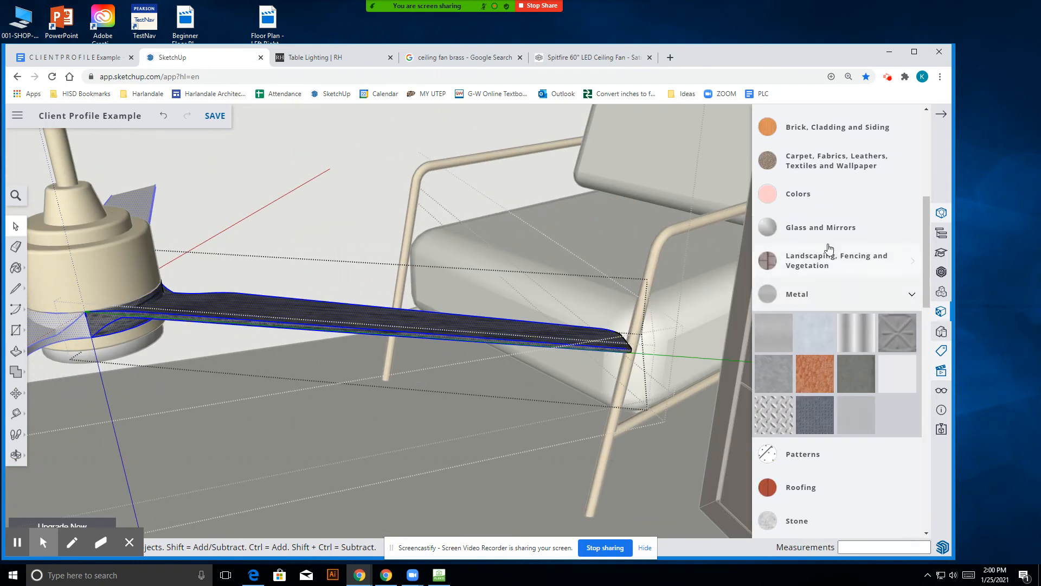
- Browse the Colors category for a dark blade finish and compare with the Spitfire fan on the Schoolhouse product page
{"action": "left_click", "coordinate": [809, 202]}
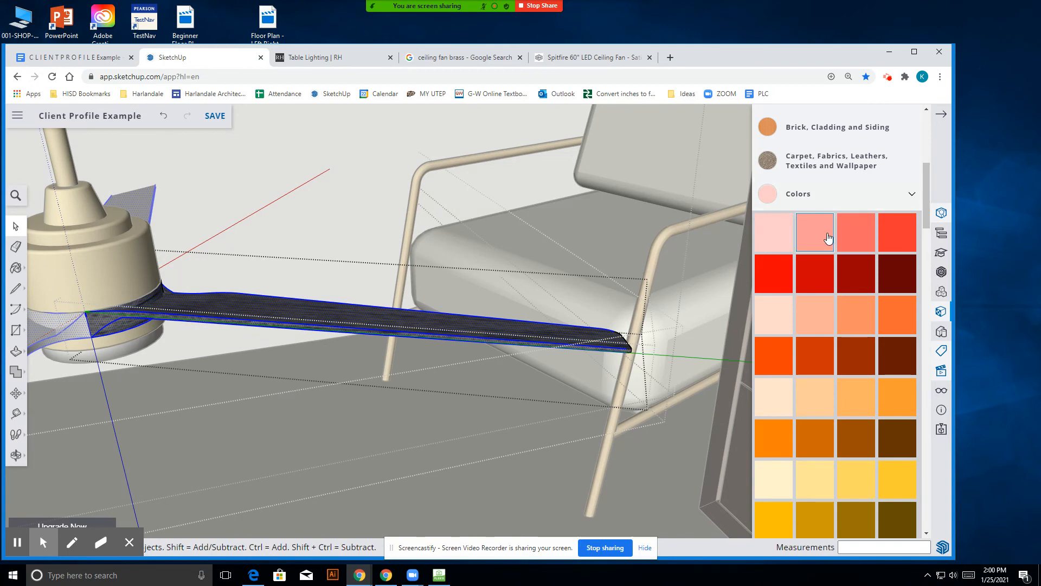
{"action": "scroll", "coordinate": [838, 328], "scroll_direction": "down", "scroll_amount": 5}
{"action": "left_click", "coordinate": [597, 59]}
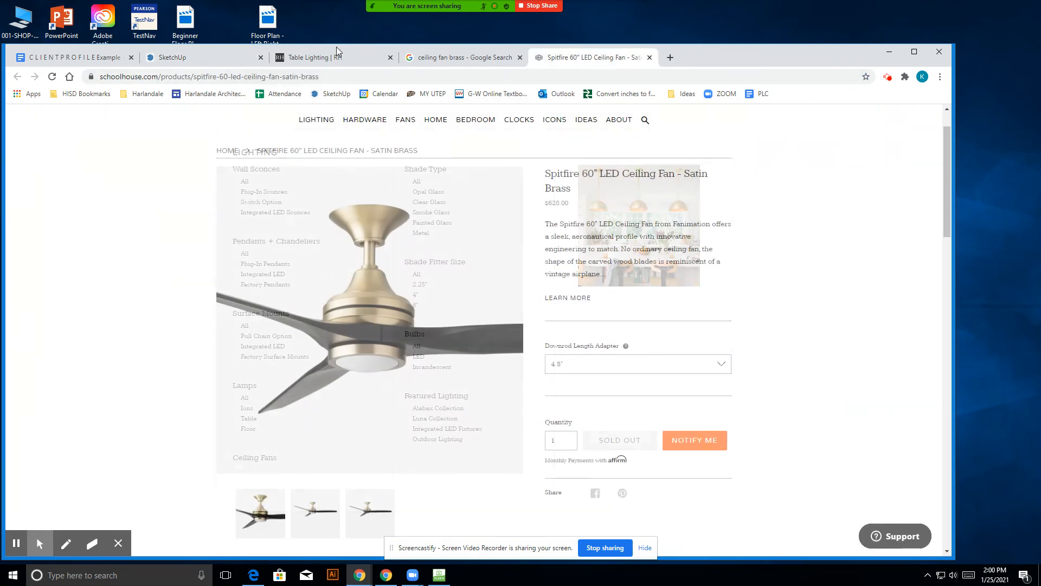
{"action": "left_click", "coordinate": [335, 57]}
{"action": "left_click", "coordinate": [195, 57]}
{"action": "scroll", "coordinate": [799, 423], "scroll_direction": "down", "scroll_amount": 10}
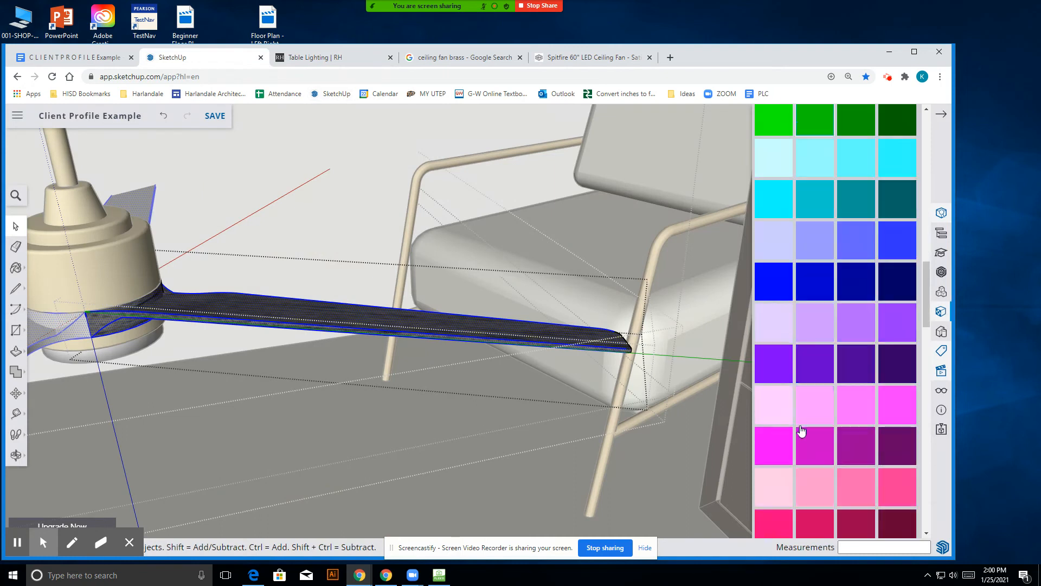
{"action": "scroll", "coordinate": [803, 412], "scroll_direction": "up", "scroll_amount": 5}
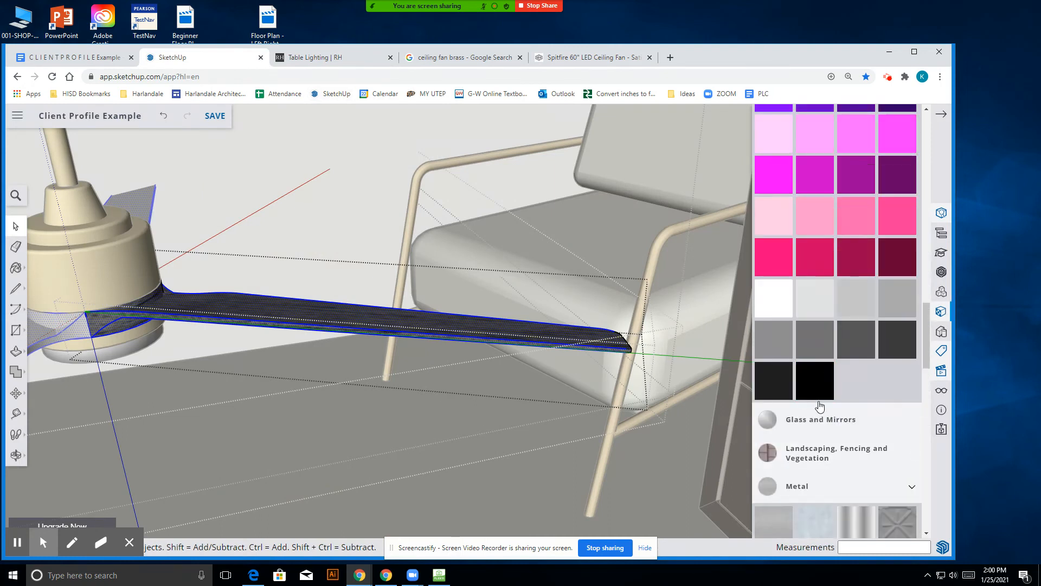
{"action": "scroll", "coordinate": [899, 398], "scroll_direction": "up", "scroll_amount": 10}
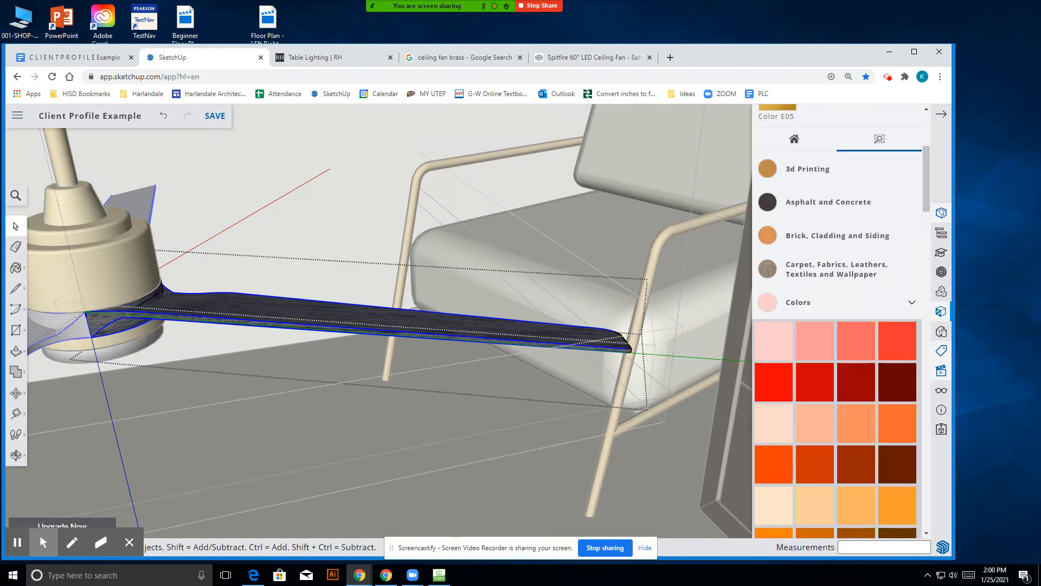
{"action": "scroll", "coordinate": [830, 396], "scroll_direction": "up", "scroll_amount": 3}
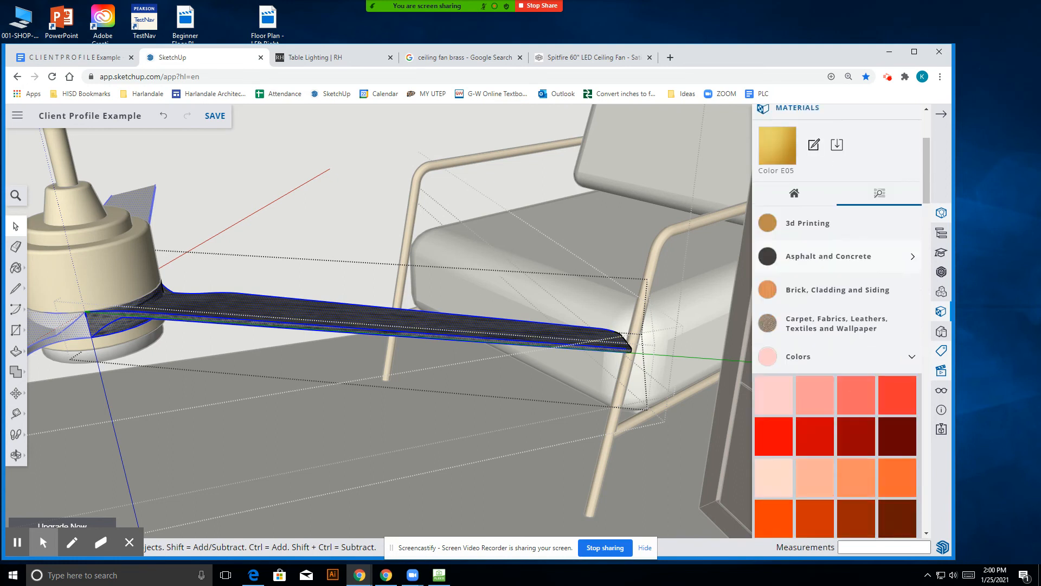
- Paint the selected fan blade geometry with the black wood-grain material from the model's own materials
{"action": "left_click", "coordinate": [795, 358]}
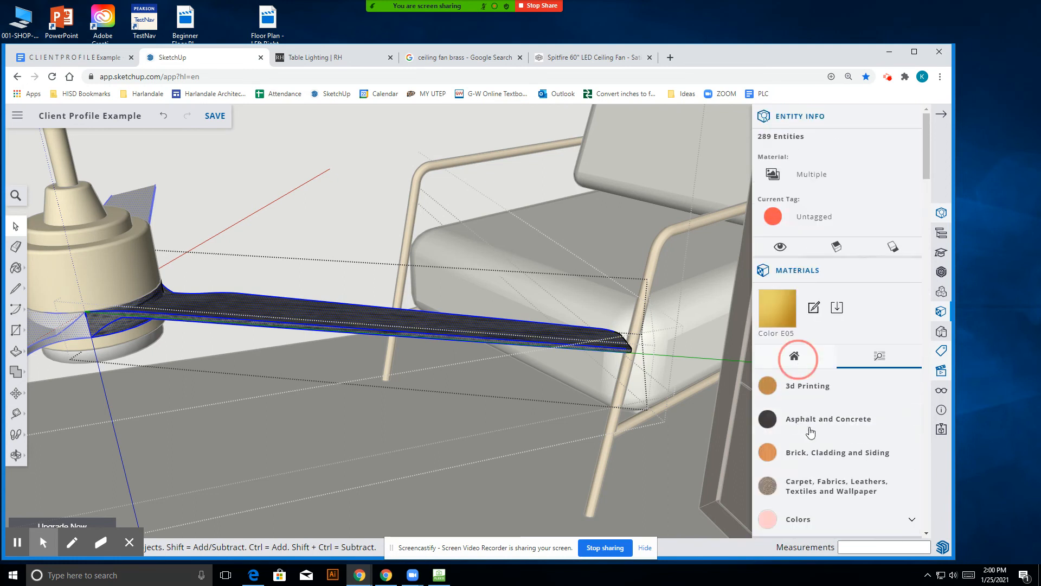
{"action": "left_click", "coordinate": [802, 384]}
{"action": "scroll", "coordinate": [822, 434], "scroll_direction": "down", "scroll_amount": 4}
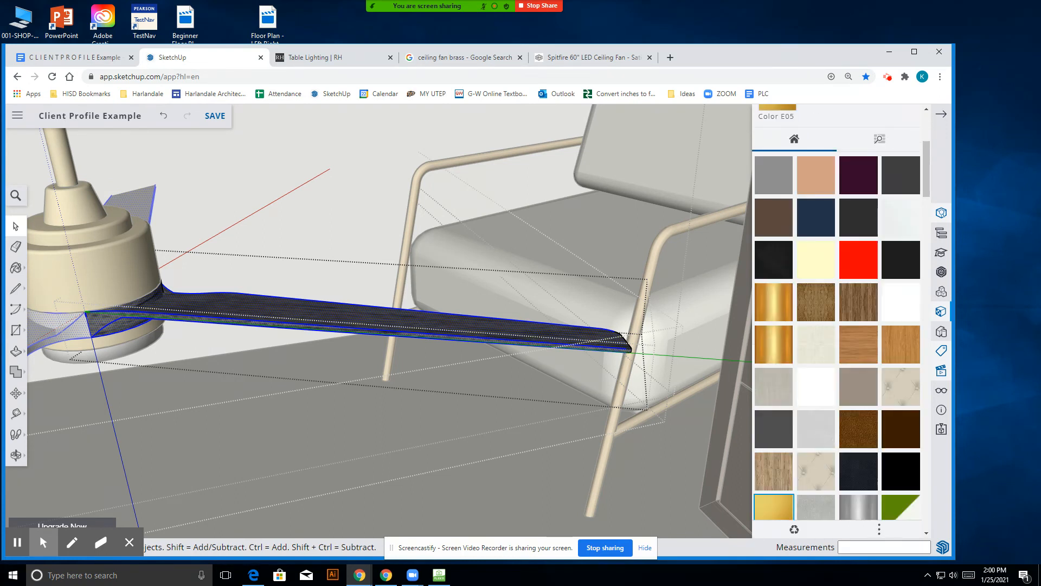
{"action": "scroll", "coordinate": [822, 437], "scroll_direction": "down", "scroll_amount": 2}
{"action": "scroll", "coordinate": [823, 433], "scroll_direction": "down", "scroll_amount": 4}
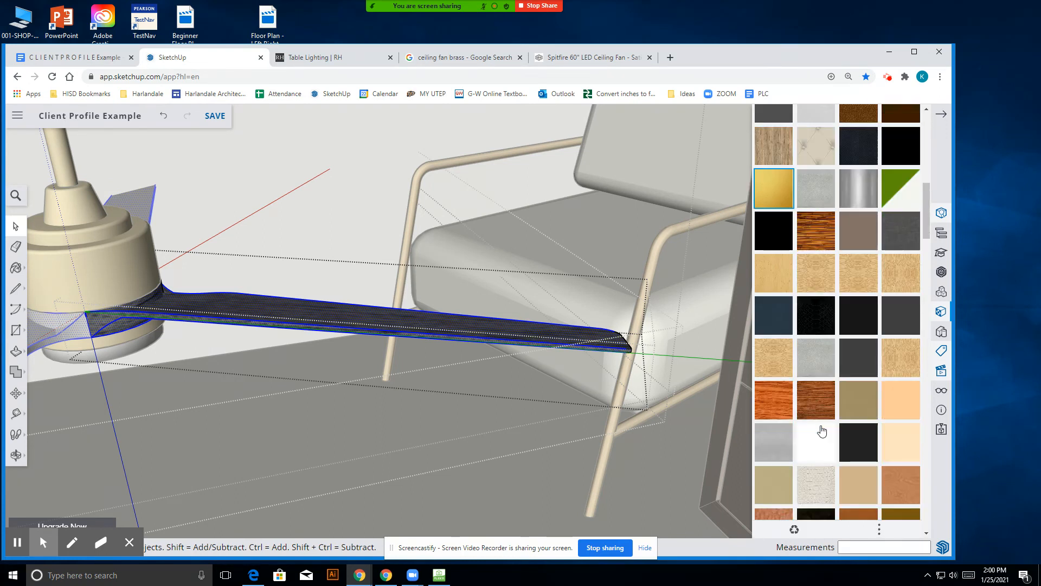
{"action": "scroll", "coordinate": [838, 313], "scroll_direction": "down", "scroll_amount": 5}
{"action": "scroll", "coordinate": [821, 378], "scroll_direction": "down", "scroll_amount": 7}
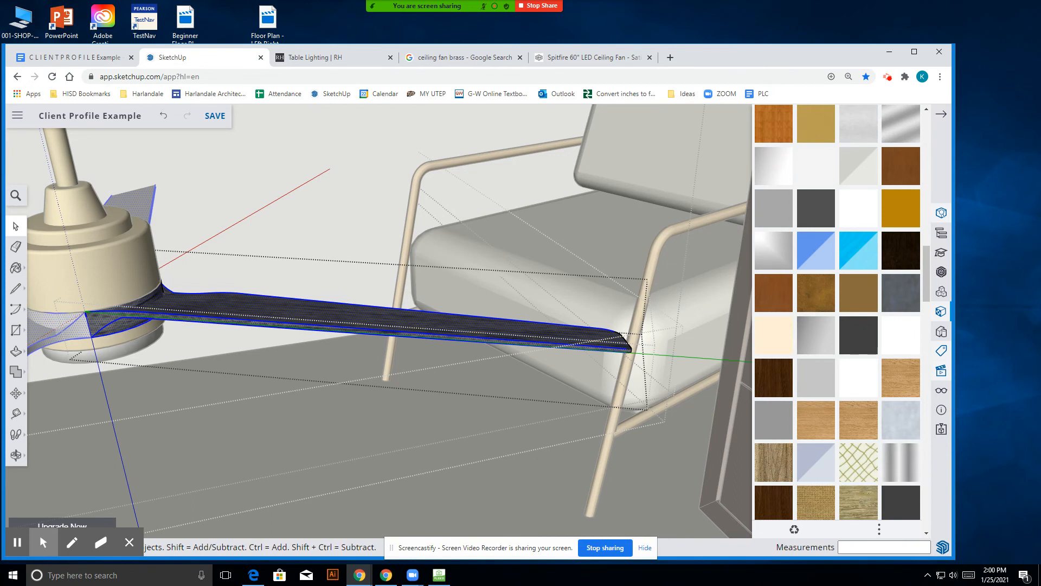
{"action": "scroll", "coordinate": [786, 373], "scroll_direction": "down", "scroll_amount": 2}
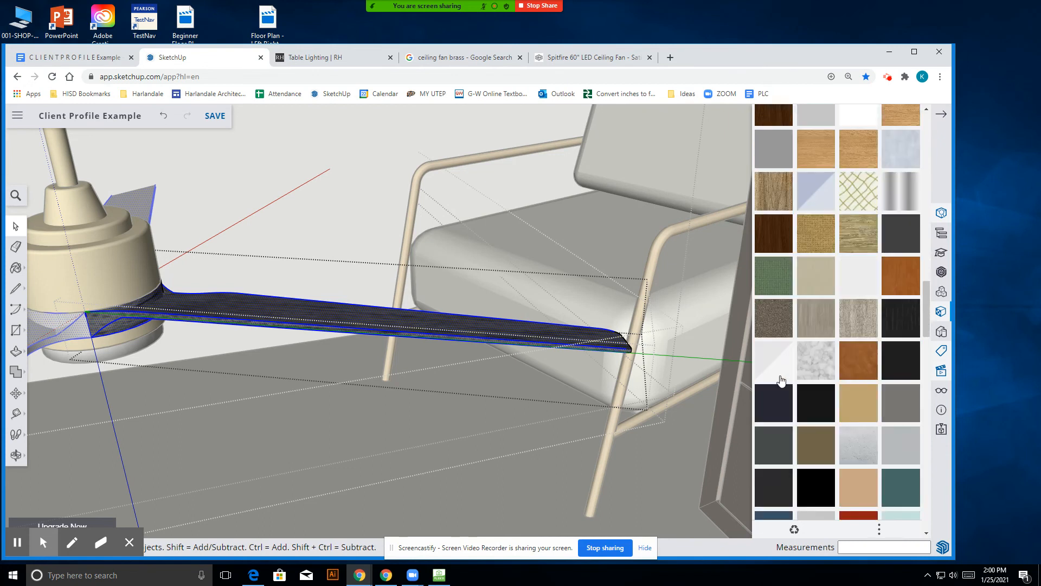
{"action": "left_click", "coordinate": [894, 326]}
{"action": "left_click", "coordinate": [377, 314]}
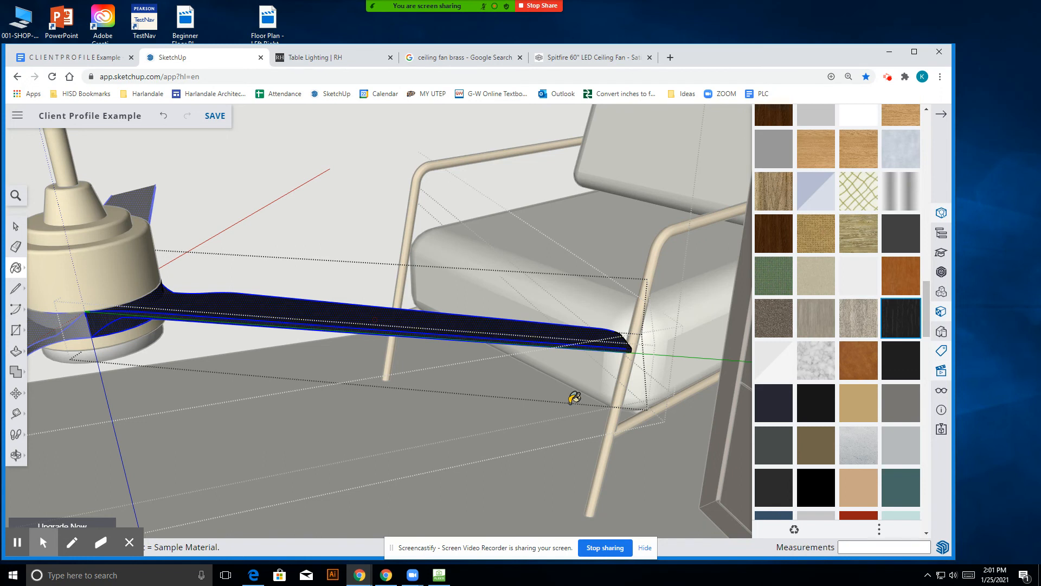
- Leave the blade's editing and bring the whole fan back into view
{"action": "scroll", "coordinate": [575, 398], "scroll_direction": "down", "scroll_amount": 2}
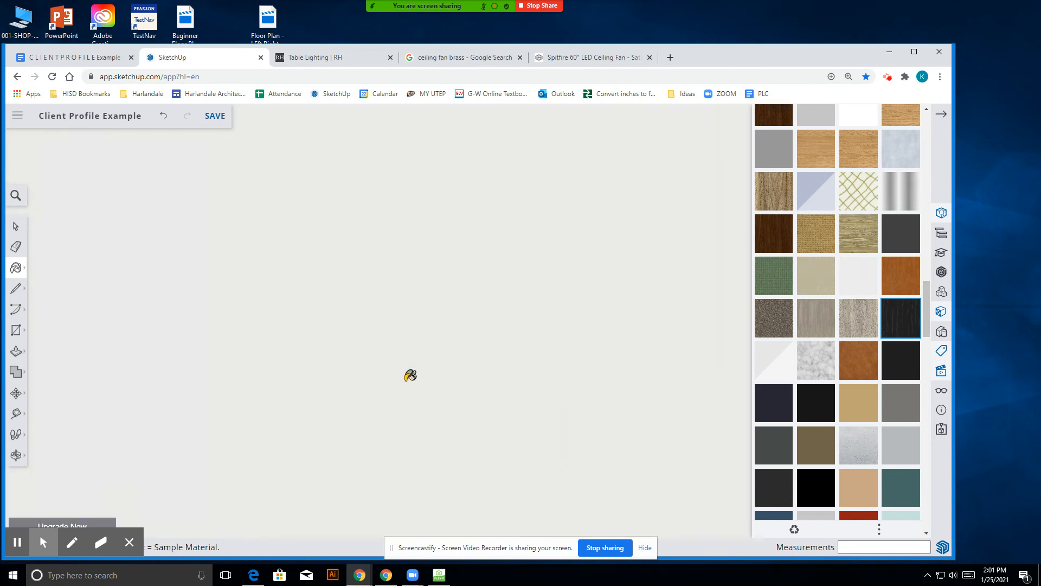
{"action": "scroll", "coordinate": [349, 378], "scroll_direction": "down", "scroll_amount": 1}
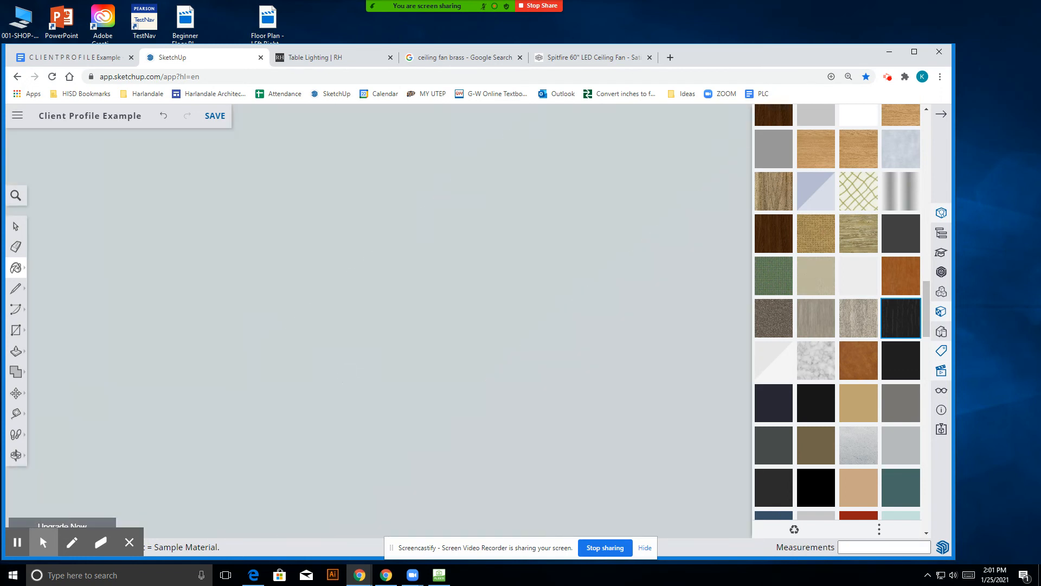
{"action": "scroll", "coordinate": [349, 381], "scroll_direction": "down", "scroll_amount": 5}
{"action": "left_click", "coordinate": [11, 227]}
{"action": "left_click", "coordinate": [253, 202]}
{"action": "scroll", "coordinate": [530, 364], "scroll_direction": "down", "scroll_amount": 2}
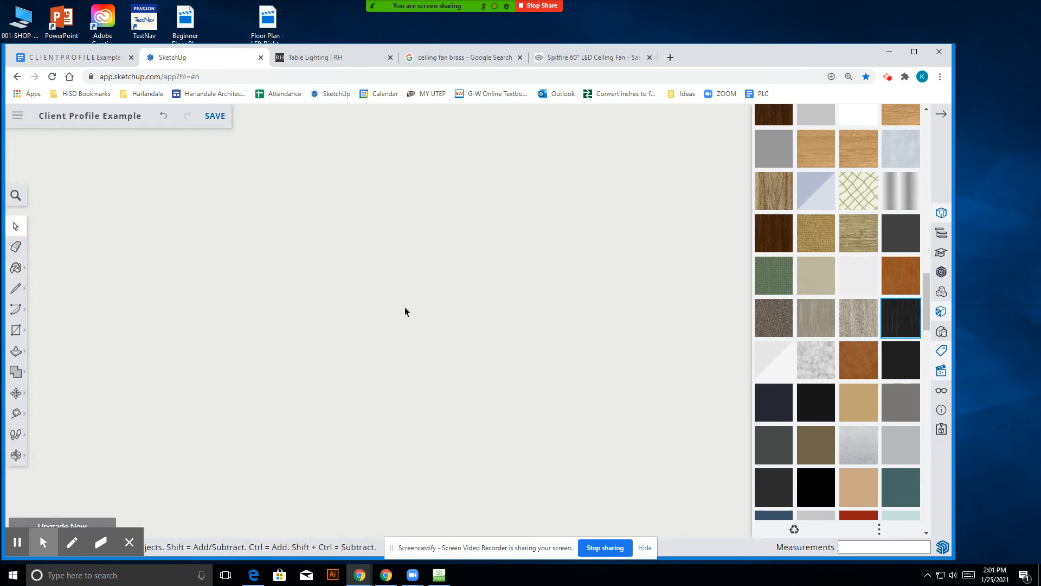
{"action": "scroll", "coordinate": [184, 298], "scroll_direction": "down", "scroll_amount": 1}
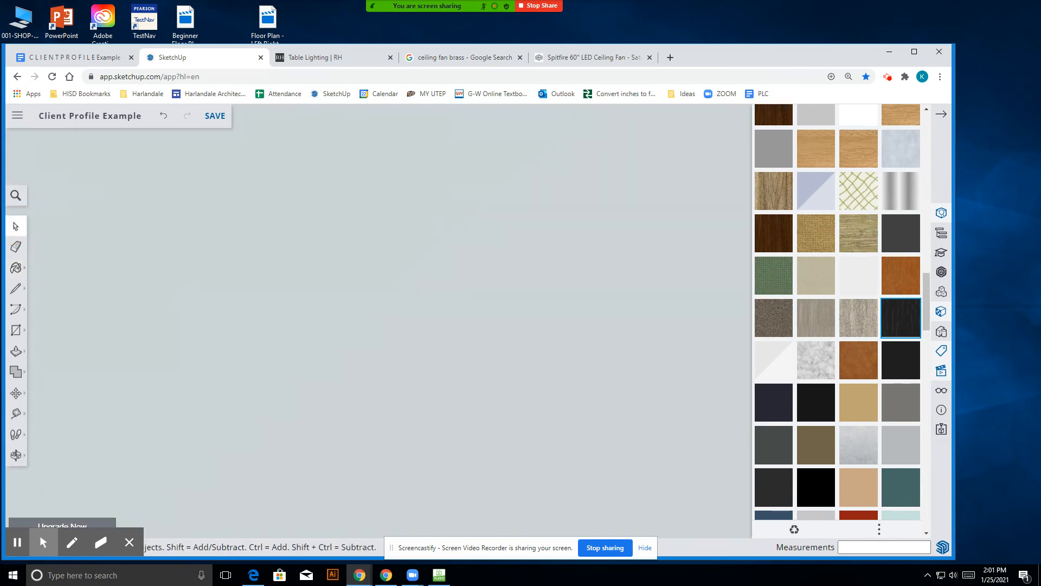
{"action": "scroll", "coordinate": [193, 271], "scroll_direction": "down", "scroll_amount": 3}
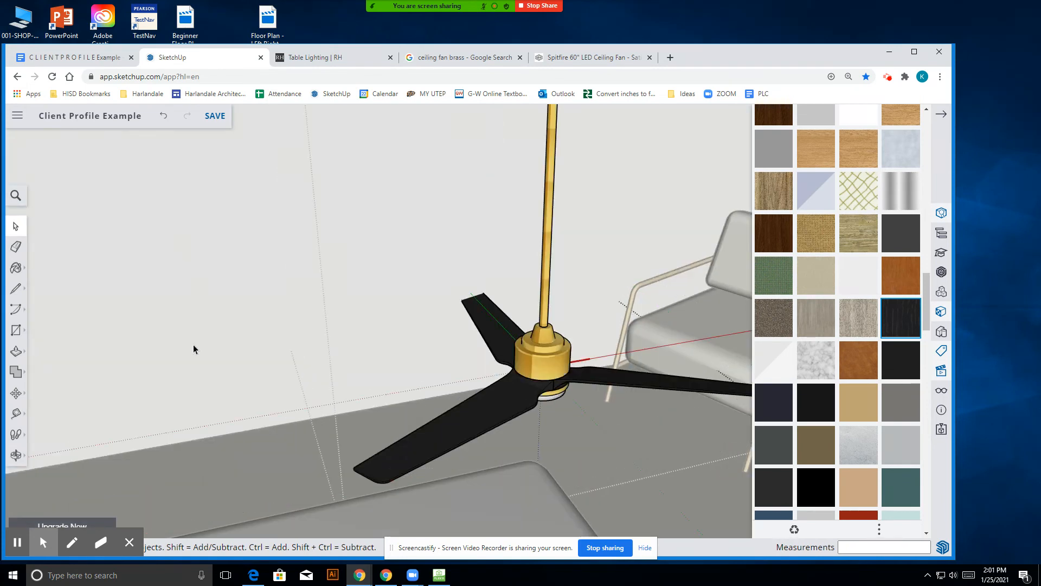
- Compare the white light beneath the fan's motor with the Spitfire fan photo in the Google image results
{"action": "scroll", "coordinate": [596, 439], "scroll_direction": "up", "scroll_amount": 4}
{"action": "scroll", "coordinate": [512, 337], "scroll_direction": "up", "scroll_amount": 3}
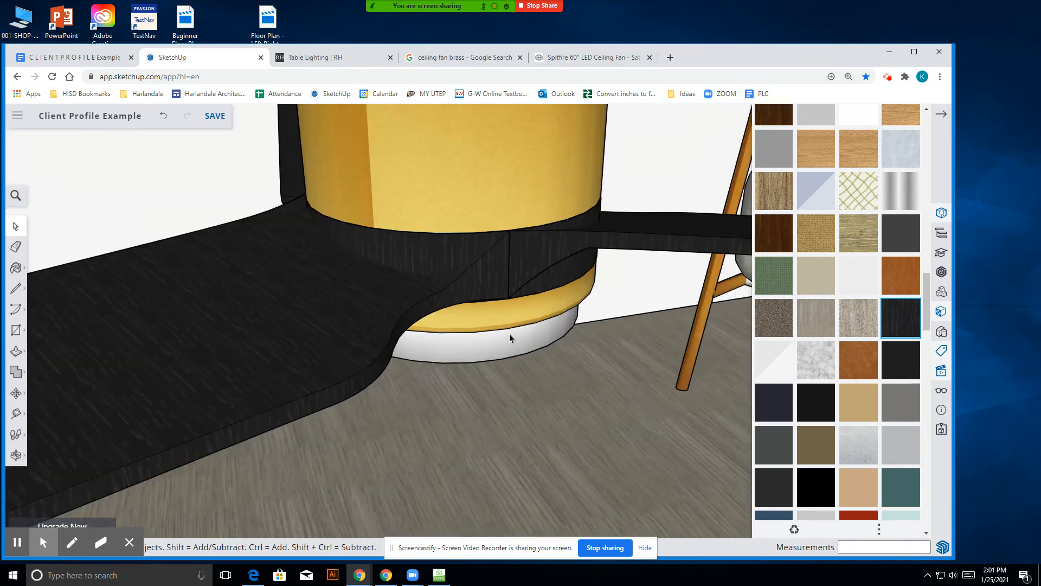
{"action": "left_click", "coordinate": [454, 58]}
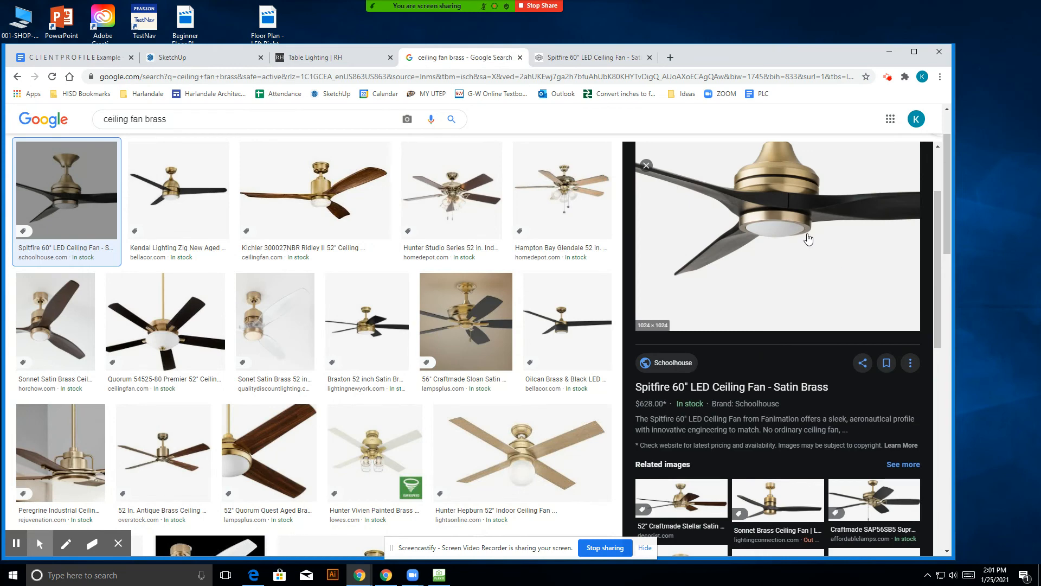
{"action": "left_click", "coordinate": [194, 60]}
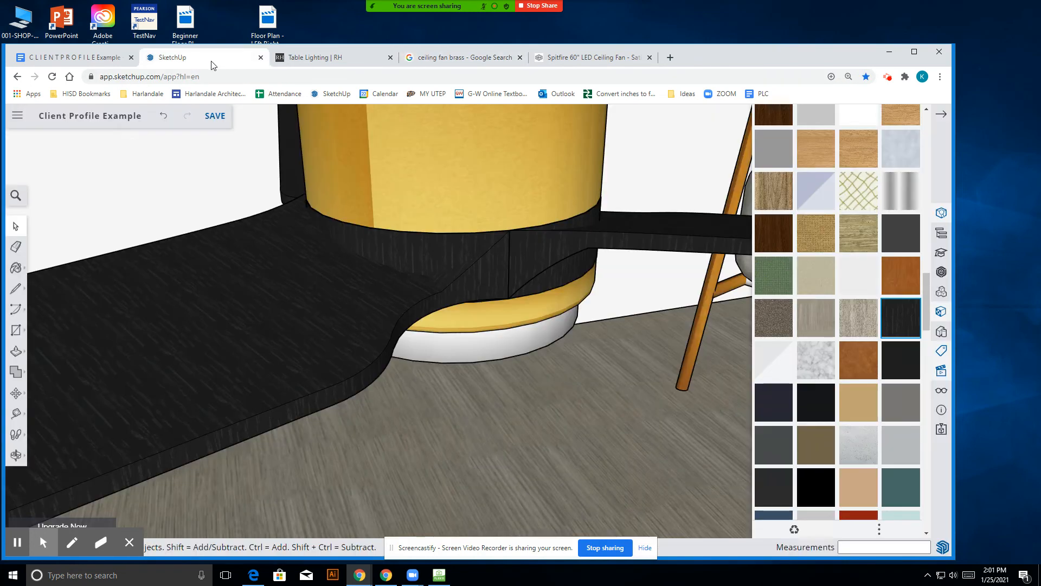
{"action": "scroll", "coordinate": [528, 472], "scroll_direction": "down", "scroll_amount": 3}
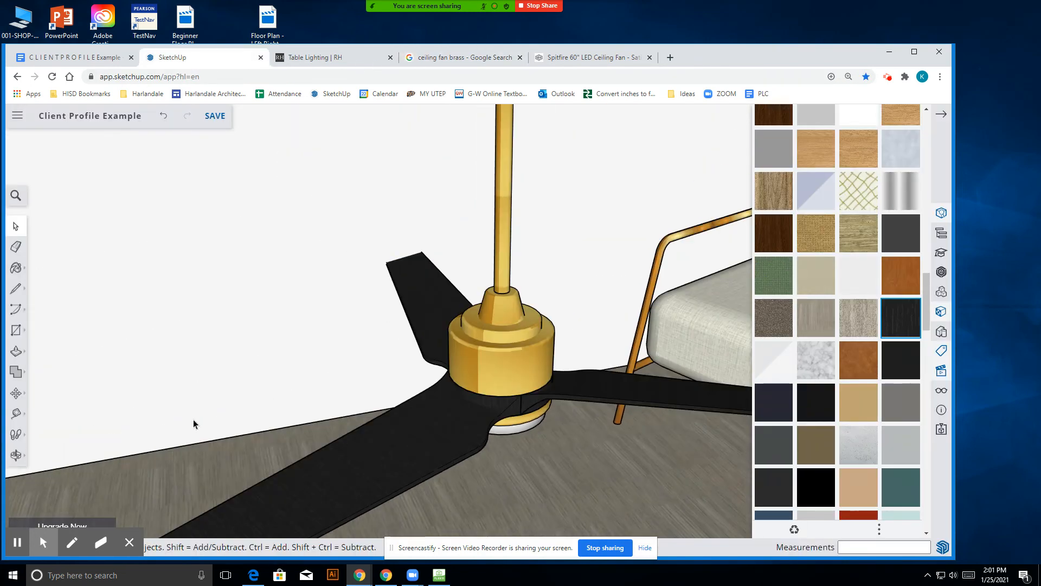
- Inspect the recolored fan and the surrounding bedroom furniture from several angles, ending at the bed and nightstands
{"action": "left_click", "coordinate": [18, 457]}
{"action": "scroll", "coordinate": [501, 434], "scroll_direction": "down", "scroll_amount": 10}
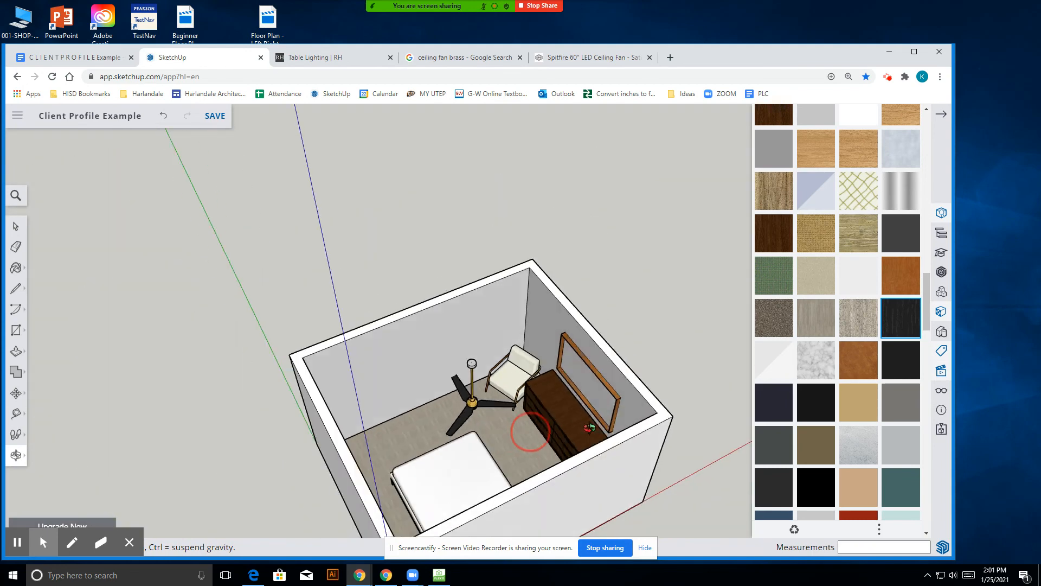
{"action": "left_click_drag", "start_coordinate": [551, 428], "coordinate": [728, 402]}
{"action": "scroll", "coordinate": [456, 380], "scroll_direction": "up", "scroll_amount": 5}
{"action": "scroll", "coordinate": [625, 460], "scroll_direction": "up", "scroll_amount": 4}
{"action": "left_click_drag", "start_coordinate": [624, 460], "coordinate": [300, 376]}
{"action": "scroll", "coordinate": [478, 427], "scroll_direction": "down", "scroll_amount": 5}
{"action": "scroll", "coordinate": [301, 378], "scroll_direction": "up", "scroll_amount": 4}
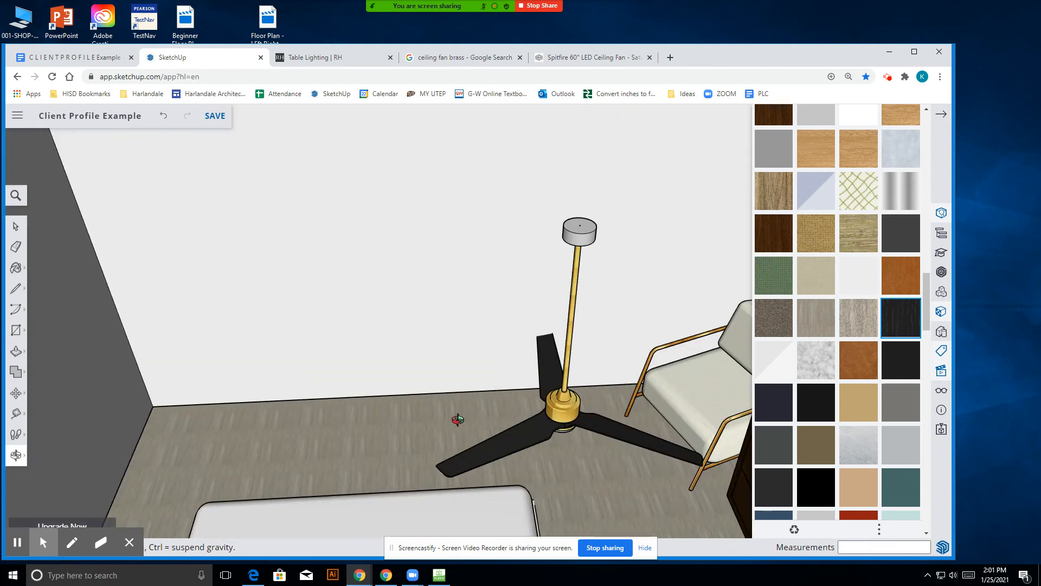
{"action": "left_click_drag", "start_coordinate": [458, 419], "coordinate": [514, 436]}
{"action": "scroll", "coordinate": [350, 333], "scroll_direction": "down", "scroll_amount": 5}
{"action": "left_click_drag", "start_coordinate": [209, 343], "coordinate": [654, 375]}
{"action": "left_click_drag", "start_coordinate": [388, 290], "coordinate": [399, 279]}
{"action": "scroll", "coordinate": [399, 279], "scroll_direction": "down", "scroll_amount": 5}
{"action": "scroll", "coordinate": [450, 256], "scroll_direction": "up", "scroll_amount": 6}
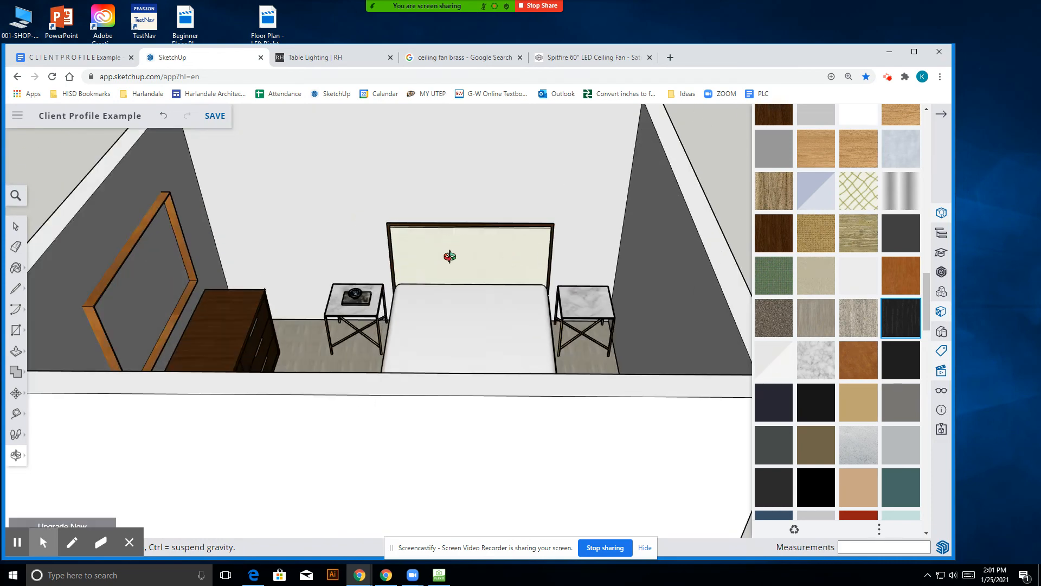
- Hide the Walls tag and show the Ceiling tag so the fan can be seen against the ceiling
{"action": "left_click", "coordinate": [941, 374]}
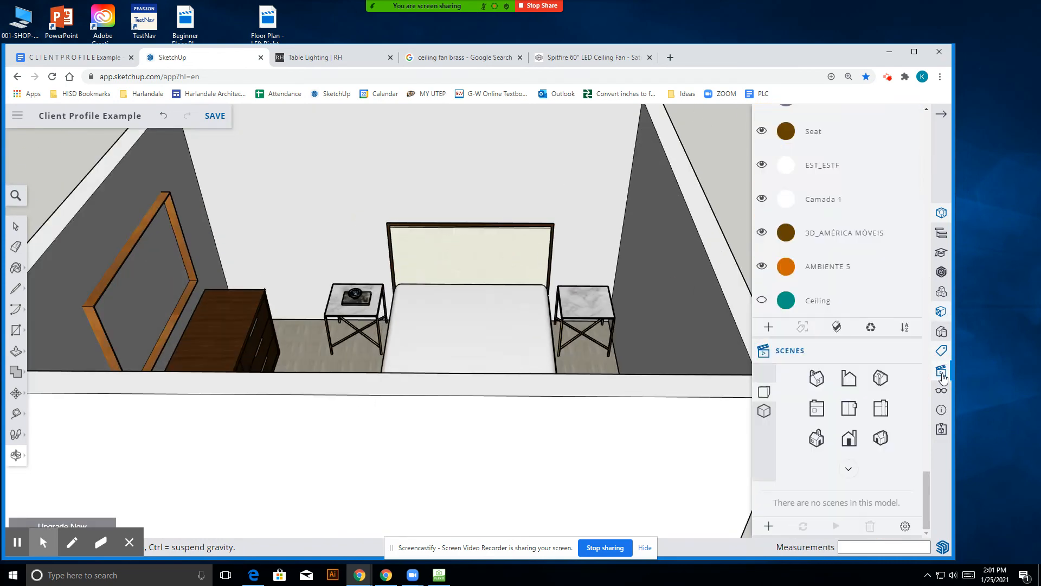
{"action": "left_click", "coordinate": [937, 353]}
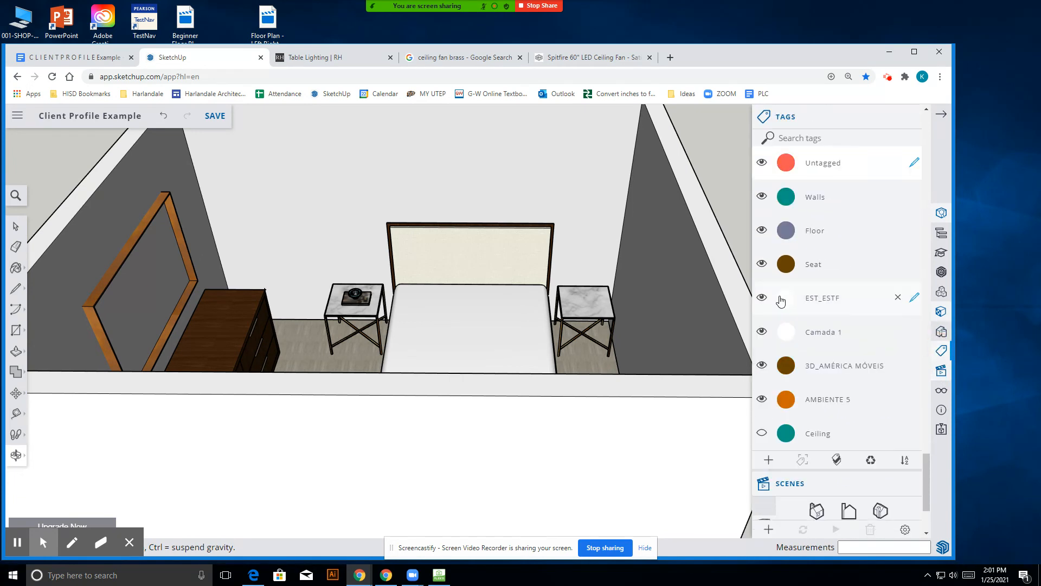
{"action": "left_click", "coordinate": [761, 197]}
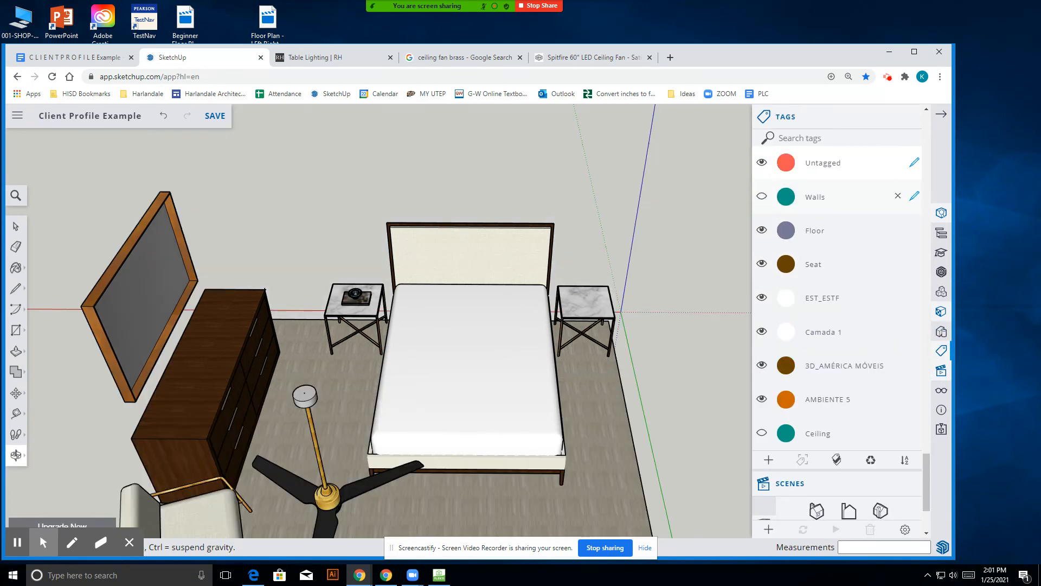
{"action": "left_click", "coordinate": [764, 436]}
{"action": "scroll", "coordinate": [569, 404], "scroll_direction": "down", "scroll_amount": 2}
{"action": "left_click_drag", "start_coordinate": [491, 382], "coordinate": [432, 298]}
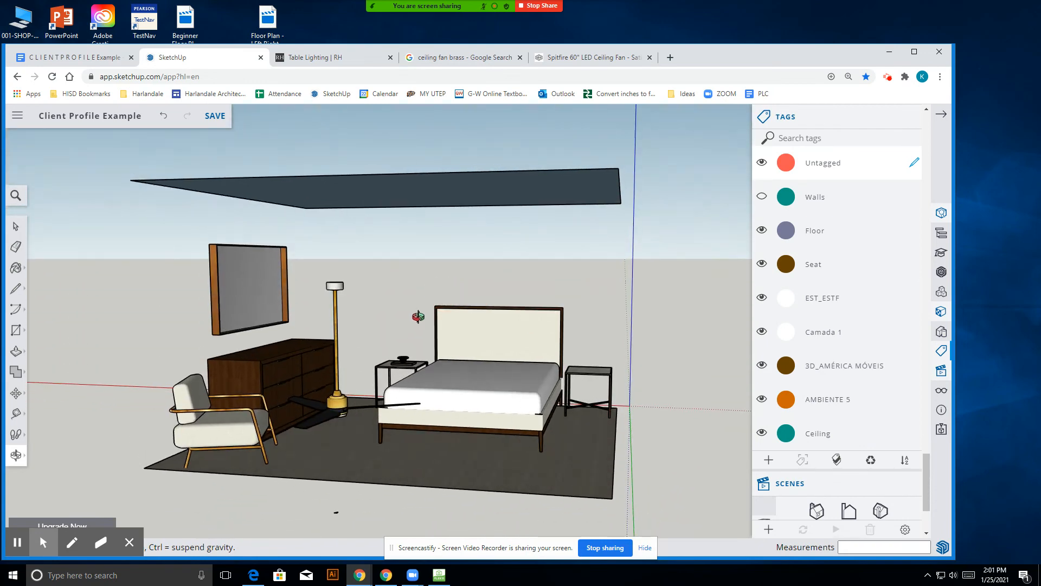
- Move the ceiling fan up from the floor so its canopy meets the underside of the ceiling
{"action": "scroll", "coordinate": [426, 320], "scroll_direction": "up", "scroll_amount": 3}
{"action": "left_click_drag", "start_coordinate": [518, 347], "coordinate": [484, 472]}
{"action": "left_click_drag", "start_coordinate": [500, 367], "coordinate": [481, 307]}
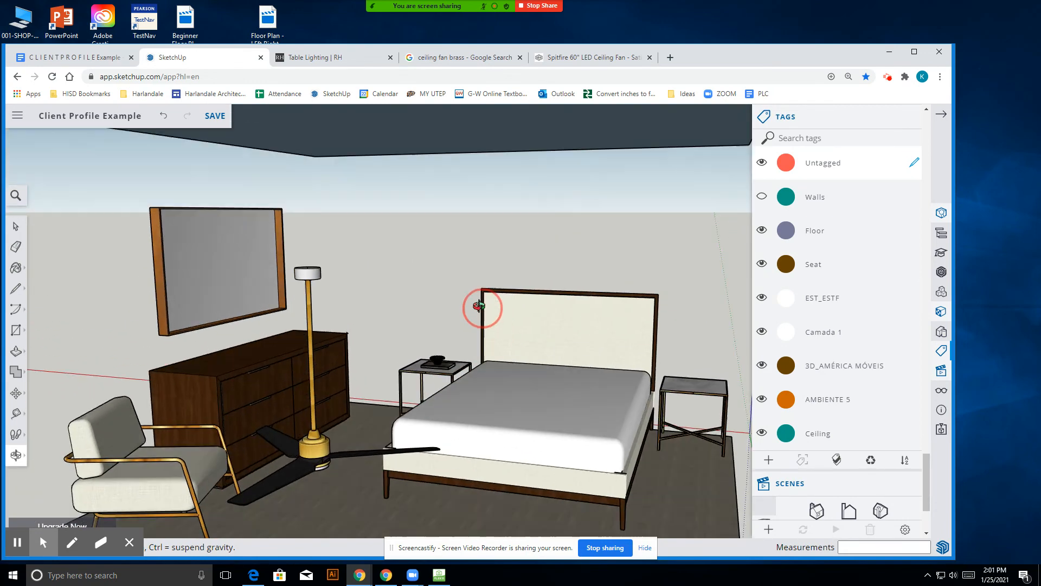
{"action": "scroll", "coordinate": [480, 299], "scroll_direction": "down", "scroll_amount": 2}
{"action": "left_click", "coordinate": [16, 226]}
{"action": "left_click", "coordinate": [366, 284]}
{"action": "scroll", "coordinate": [375, 284], "scroll_direction": "up", "scroll_amount": 1}
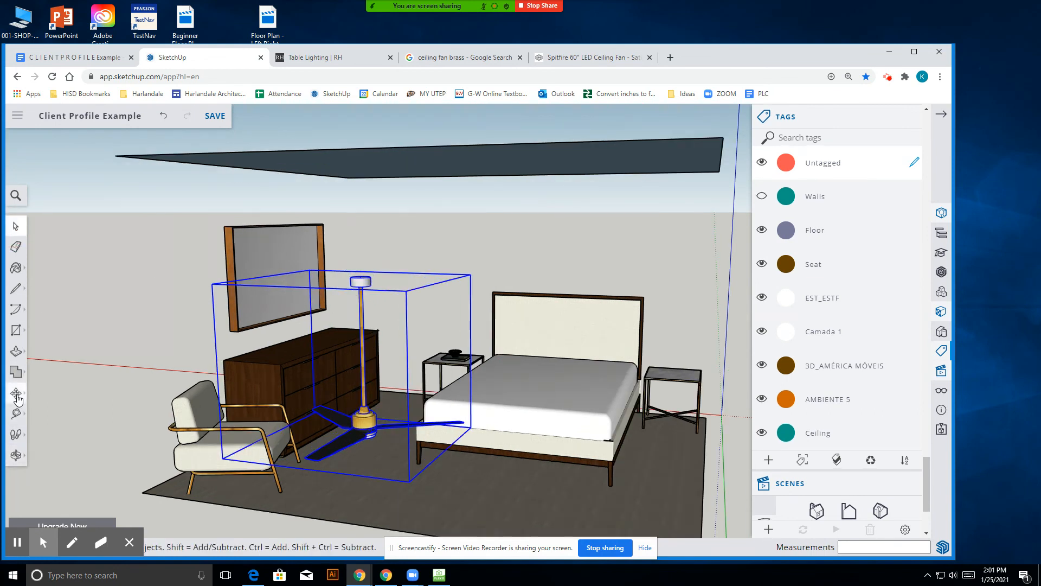
{"action": "left_click", "coordinate": [16, 392]}
{"action": "left_click_drag", "start_coordinate": [360, 277], "coordinate": [464, 154]}
{"action": "scroll", "coordinate": [535, 232], "scroll_direction": "up", "scroll_amount": 2}
{"action": "scroll", "coordinate": [301, 341], "scroll_direction": "down", "scroll_amount": 6}
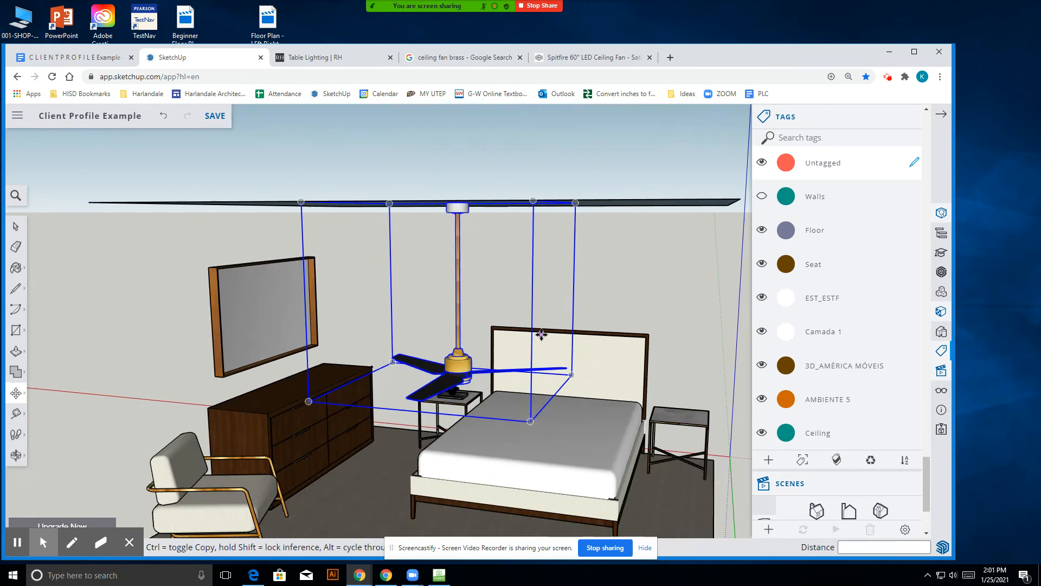
- From above, move the ceiling fan about 3 feet to the middle of the ceiling
{"action": "left_click", "coordinate": [16, 454]}
{"action": "left_click_drag", "start_coordinate": [567, 255], "coordinate": [369, 420]}
{"action": "left_click", "coordinate": [16, 393]}
{"action": "left_click", "coordinate": [437, 385]}
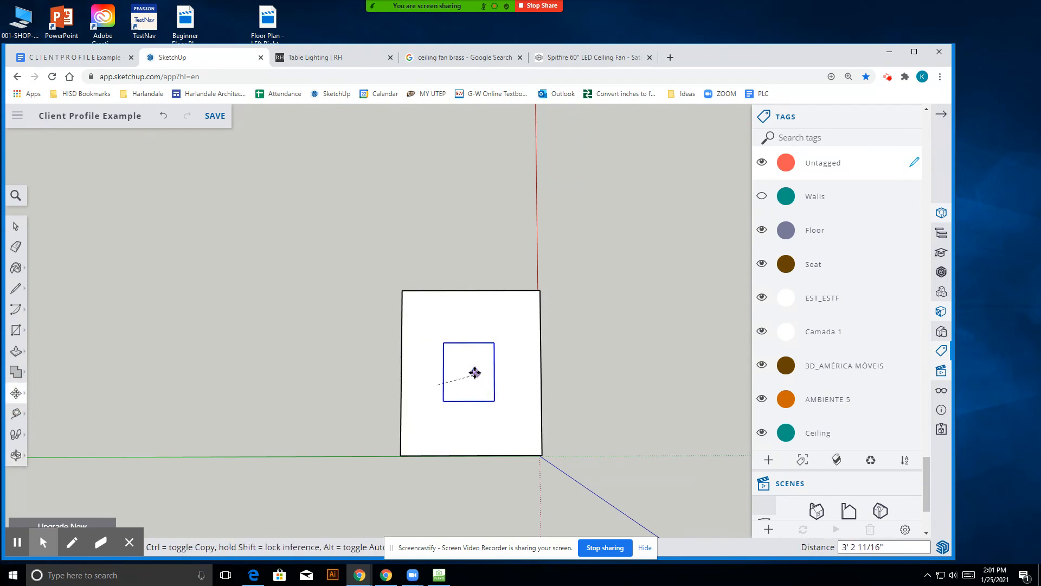
{"action": "left_click", "coordinate": [472, 371]}
- Examine the hung fan's downrod and check the downrod length options on the Spitfire fan's Schoolhouse product page
{"action": "left_click", "coordinate": [16, 454]}
{"action": "left_click_drag", "start_coordinate": [379, 434], "coordinate": [522, 342]}
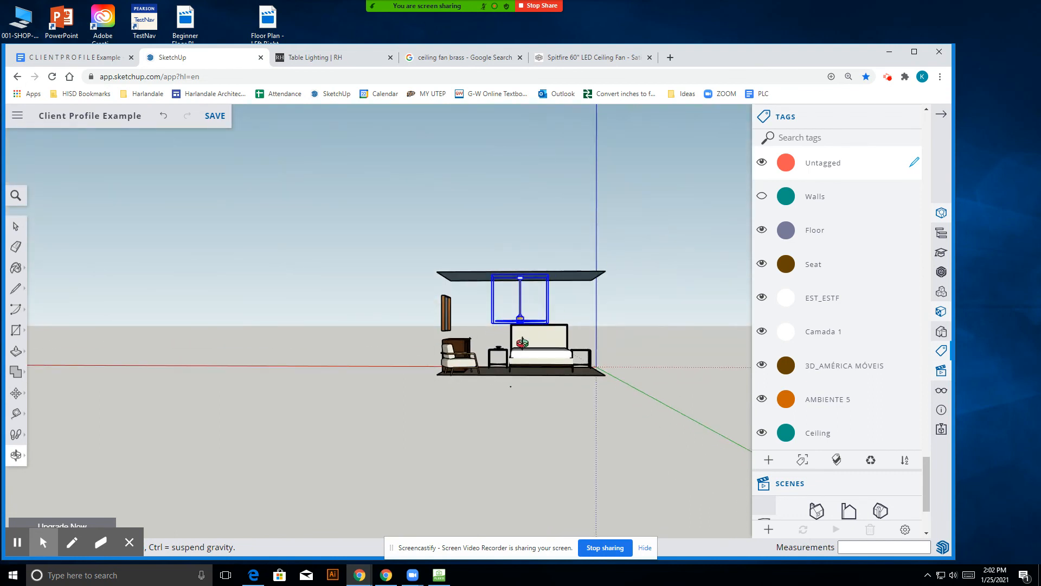
{"action": "scroll", "coordinate": [504, 353], "scroll_direction": "up", "scroll_amount": 10}
{"action": "scroll", "coordinate": [488, 373], "scroll_direction": "up", "scroll_amount": 2}
{"action": "left_click", "coordinate": [583, 58]}
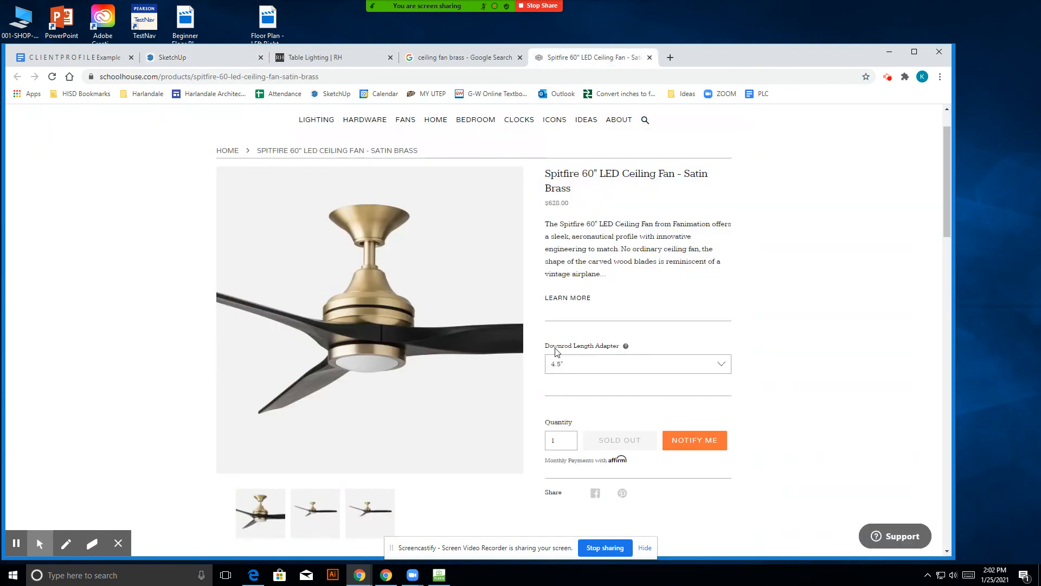
{"action": "left_click", "coordinate": [589, 365]}
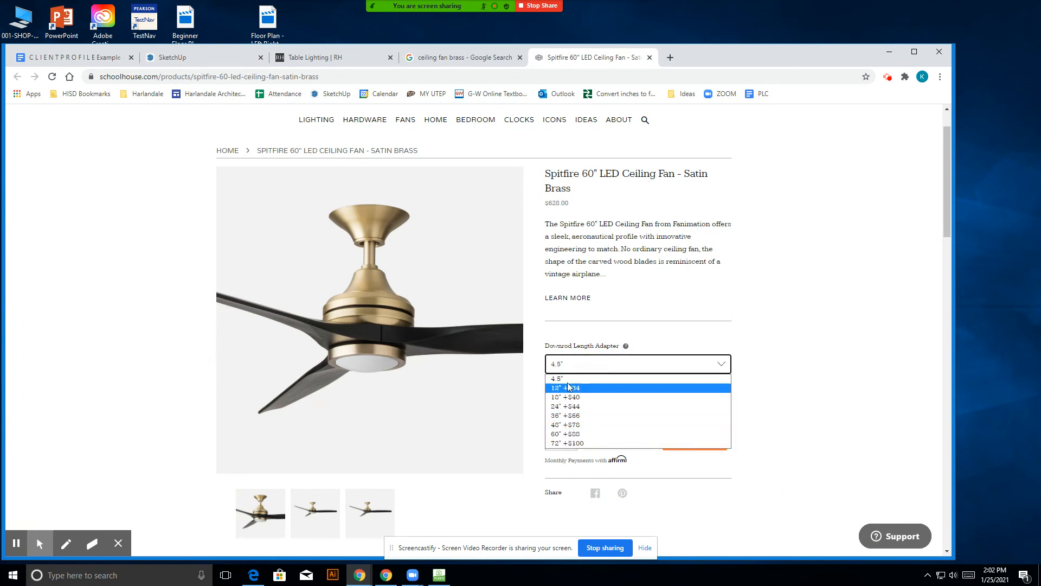
{"action": "left_click", "coordinate": [119, 246]}
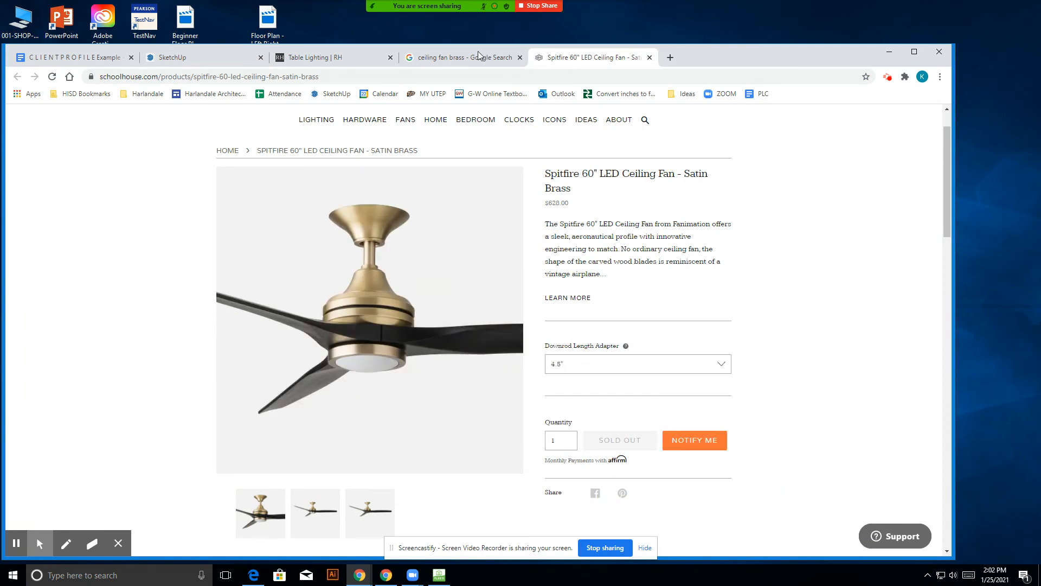
{"action": "left_click", "coordinate": [456, 58]}
{"action": "left_click", "coordinate": [298, 54]}
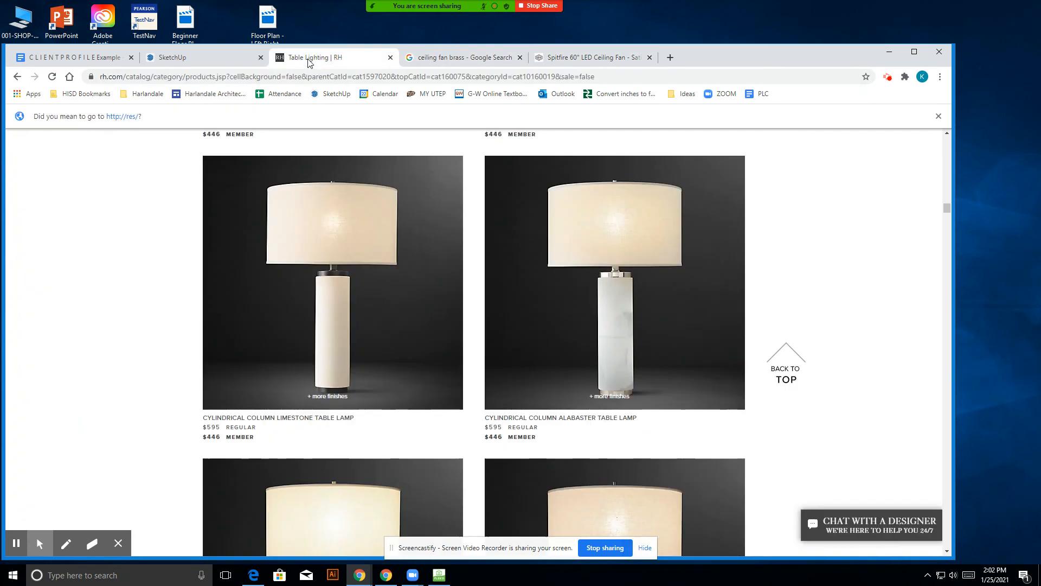
{"action": "left_click", "coordinate": [209, 61]}
{"action": "scroll", "coordinate": [499, 176], "scroll_direction": "up", "scroll_amount": 5}
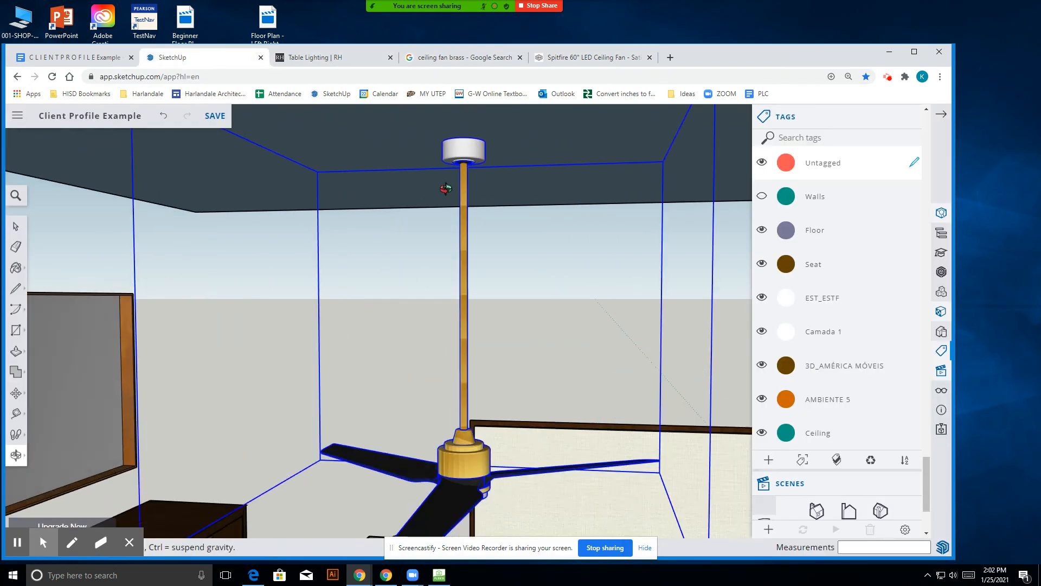
{"action": "left_click", "coordinate": [16, 226]}
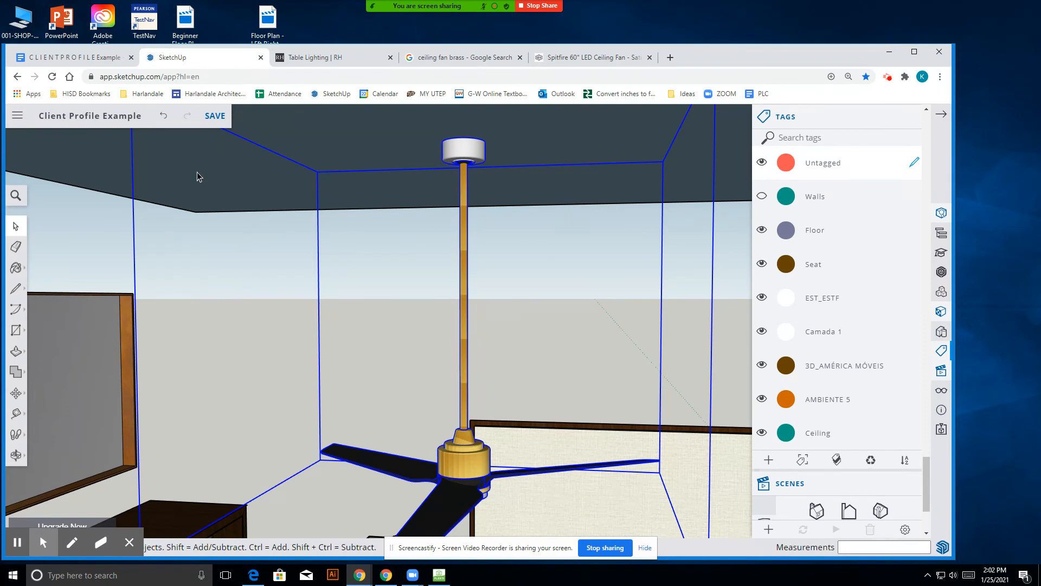
{"action": "double_click", "coordinate": [454, 161]}
{"action": "scroll", "coordinate": [454, 161], "scroll_direction": "down", "scroll_amount": 5}
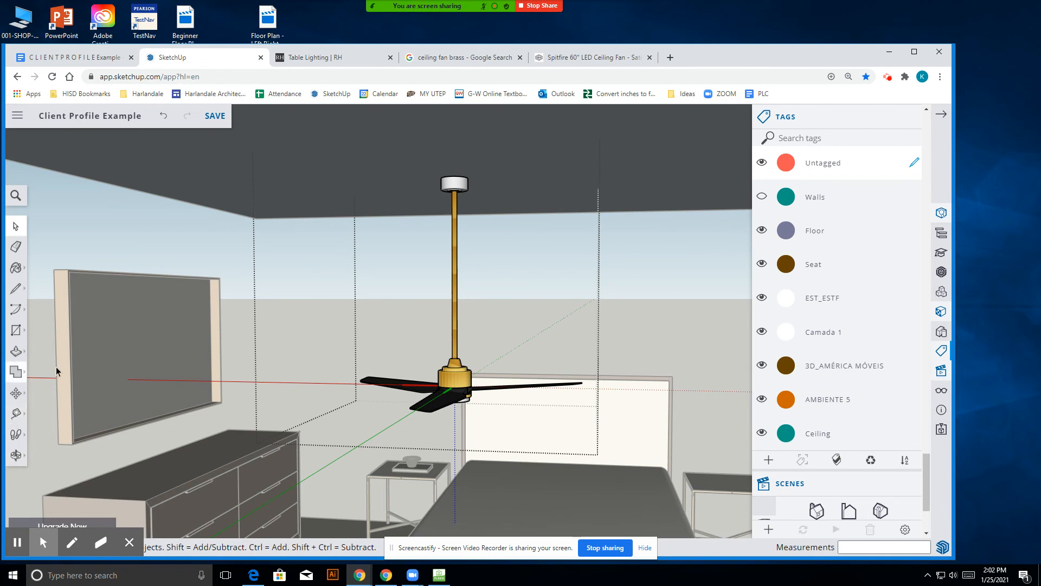
{"action": "left_click", "coordinate": [270, 293]}
{"action": "left_click", "coordinate": [281, 220]}
- Try to scale the whole ceiling fan along its vertical axis from the bottom
{"action": "left_click", "coordinate": [455, 374]}
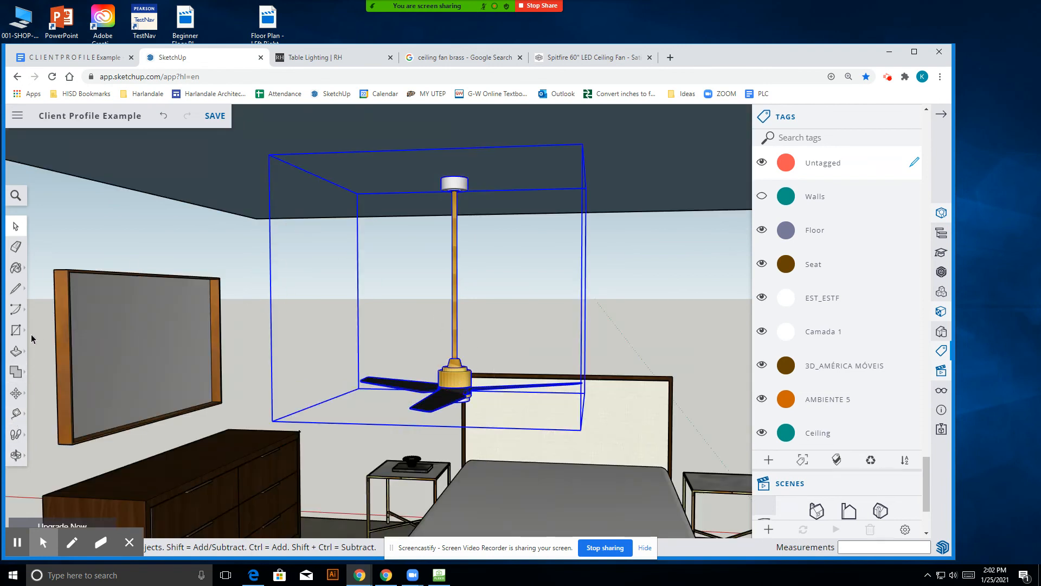
{"action": "left_click", "coordinate": [16, 351]}
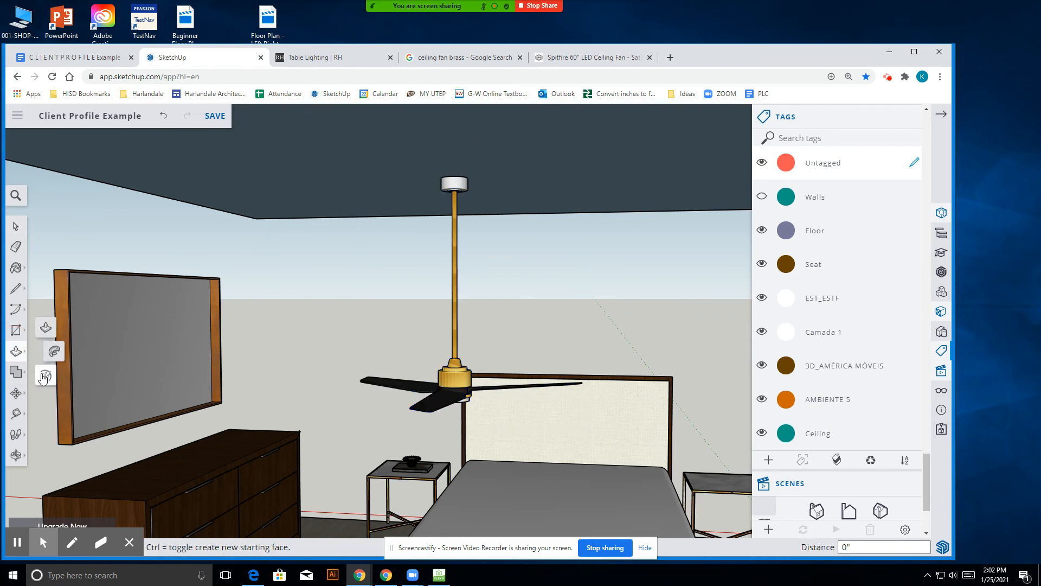
{"action": "left_click", "coordinate": [16, 372]}
{"action": "left_click", "coordinate": [19, 395]}
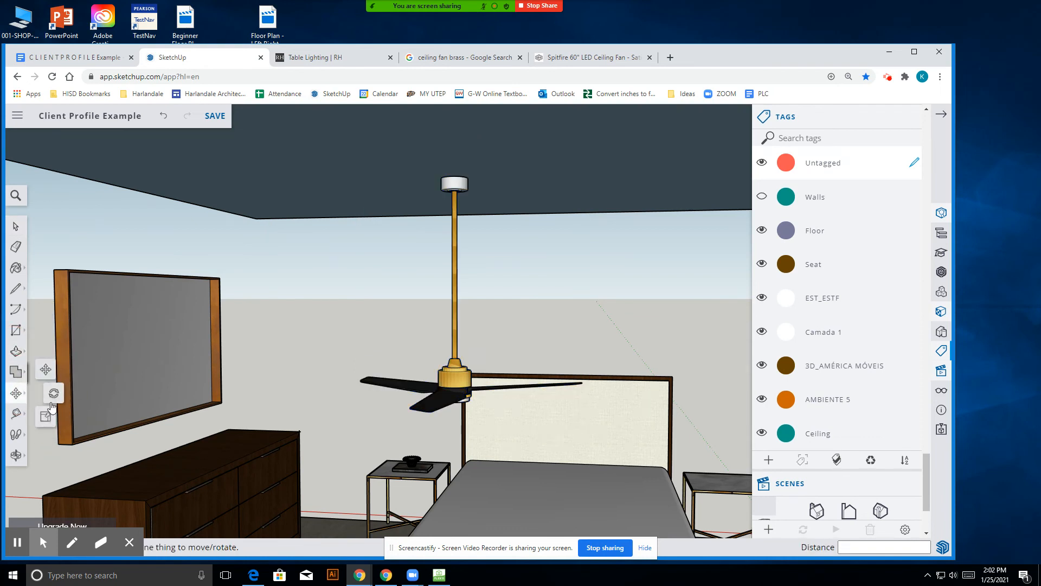
{"action": "left_click", "coordinate": [47, 414]}
{"action": "left_click", "coordinate": [468, 390]}
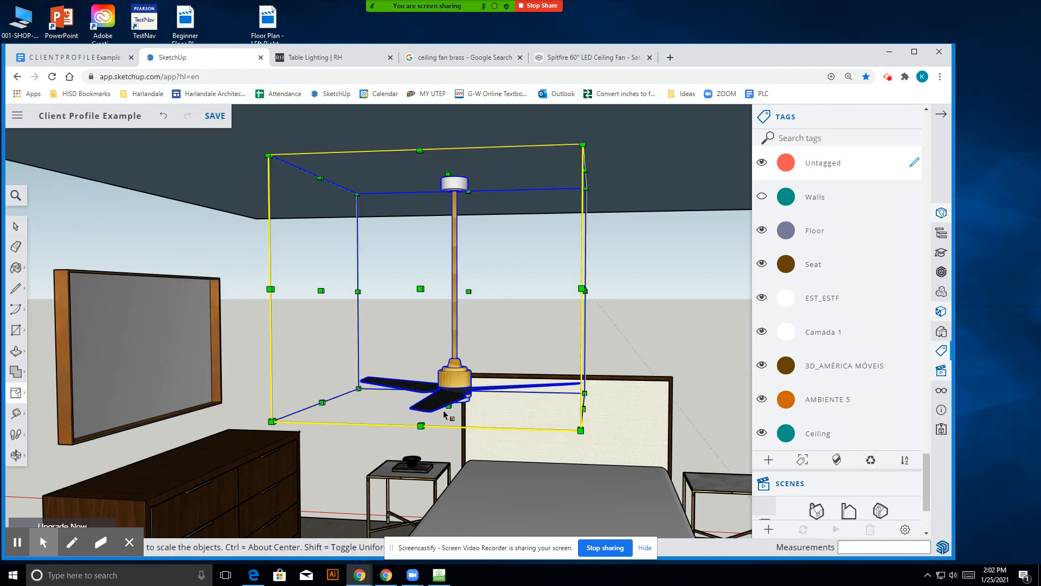
{"action": "left_click_drag", "start_coordinate": [446, 410], "coordinate": [376, 446]}
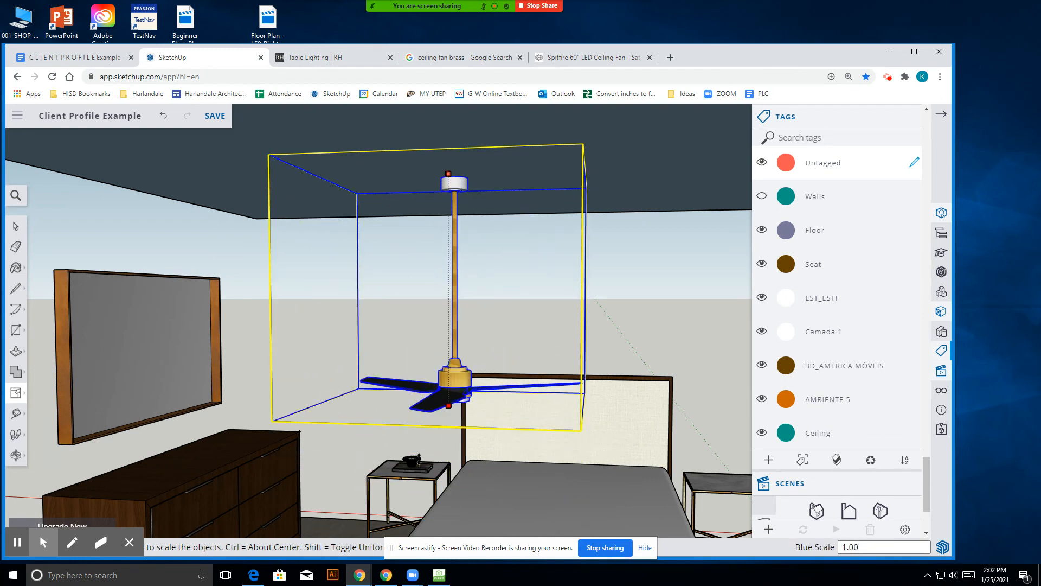
{"action": "left_click", "coordinate": [411, 407]}
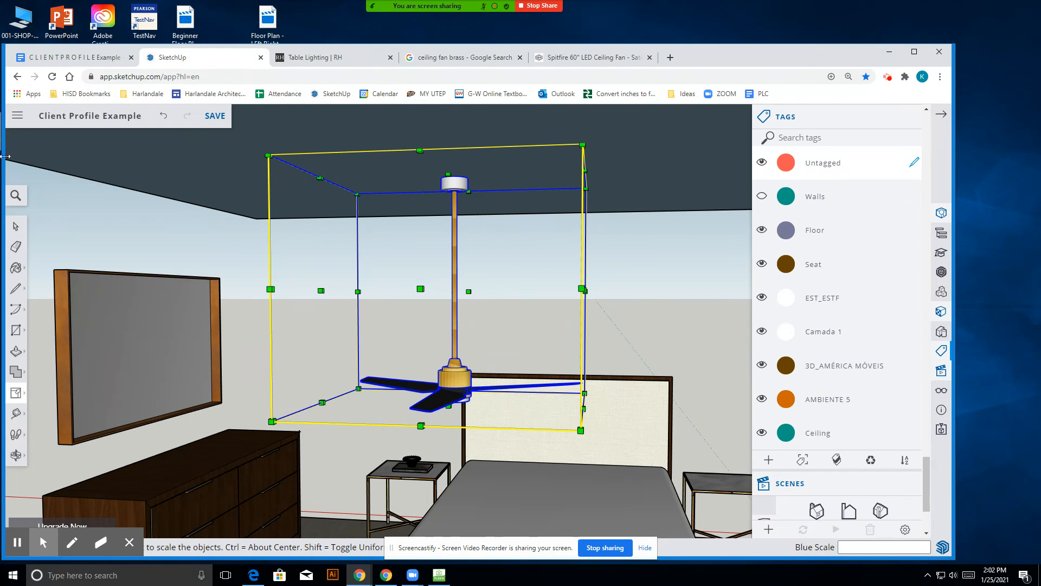
- Inside the ceiling fan component, scale only the downrod along its vertical axis to a short length below the canopy
{"action": "left_click", "coordinate": [19, 226]}
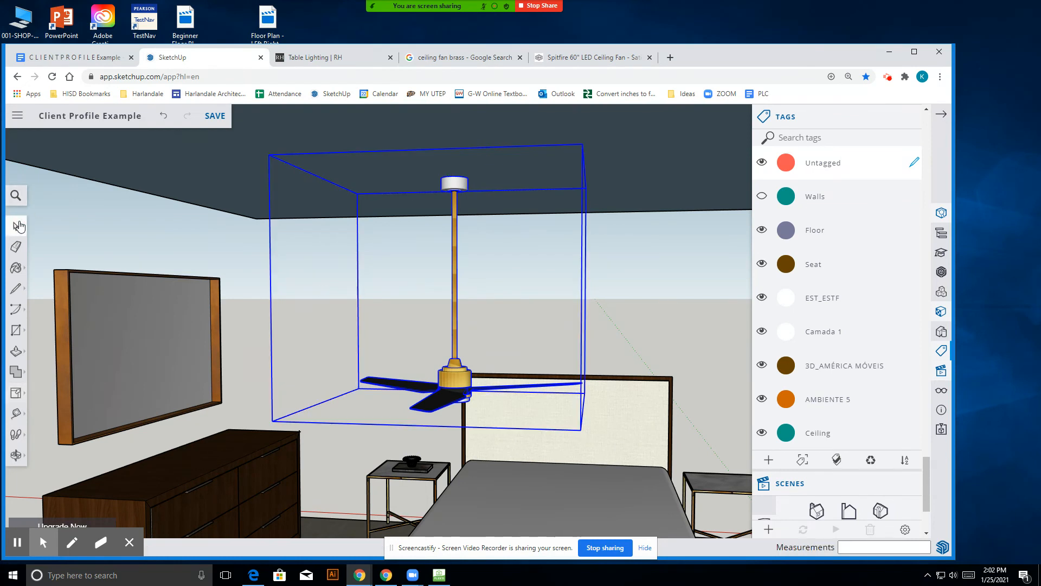
{"action": "double_click", "coordinate": [455, 204]}
{"action": "scroll", "coordinate": [455, 203], "scroll_direction": "up", "scroll_amount": 6}
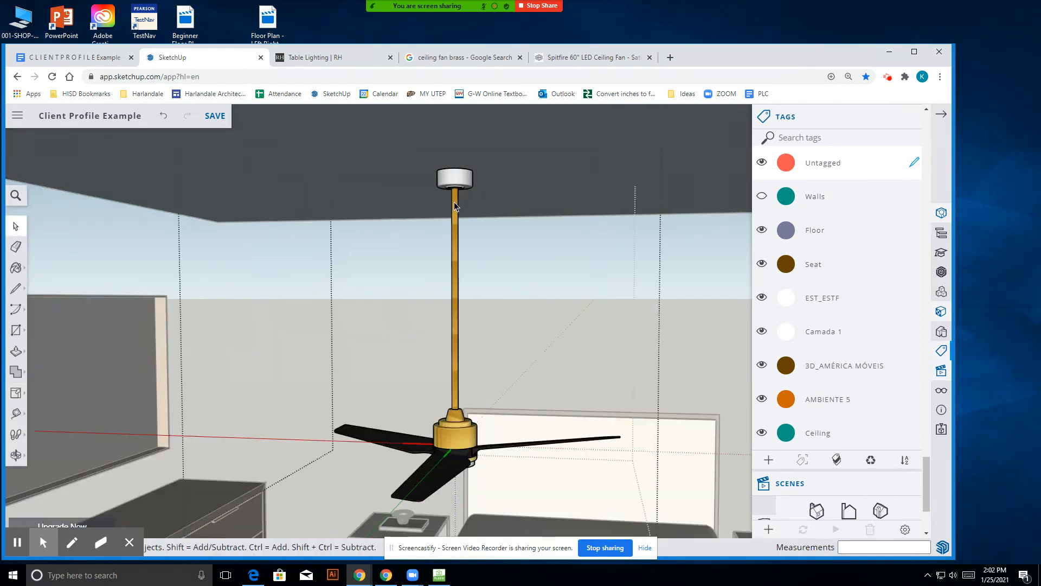
{"action": "left_click", "coordinate": [459, 204]}
{"action": "scroll", "coordinate": [471, 202], "scroll_direction": "down", "scroll_amount": 3}
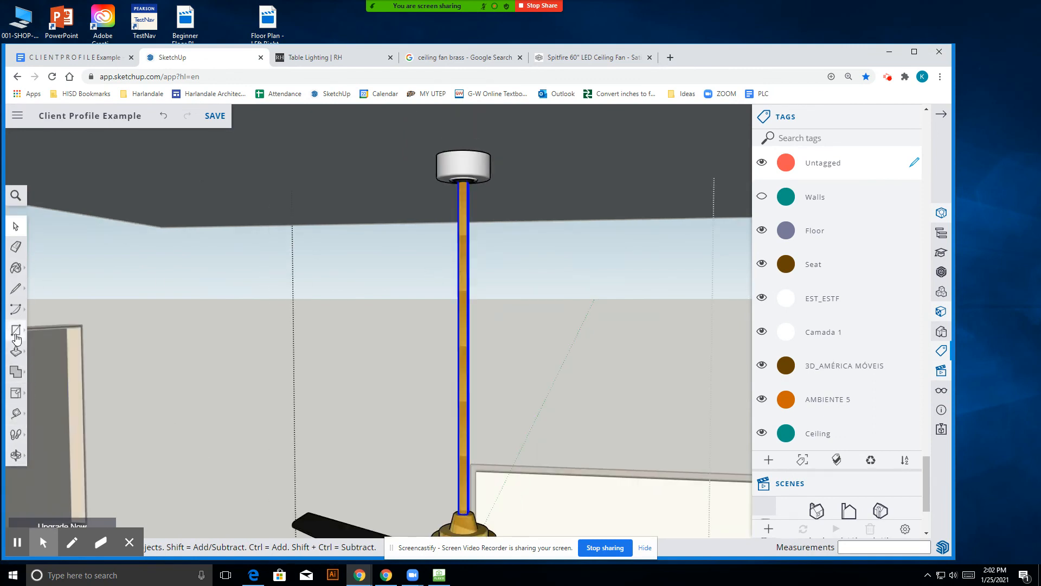
{"action": "left_click", "coordinate": [17, 394]}
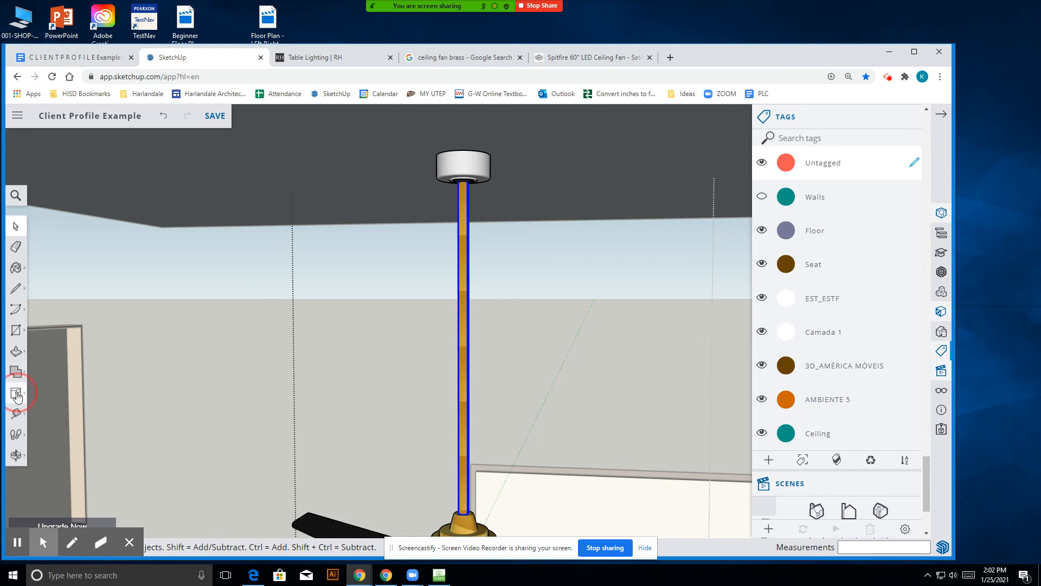
{"action": "scroll", "coordinate": [456, 457], "scroll_direction": "down", "scroll_amount": 1}
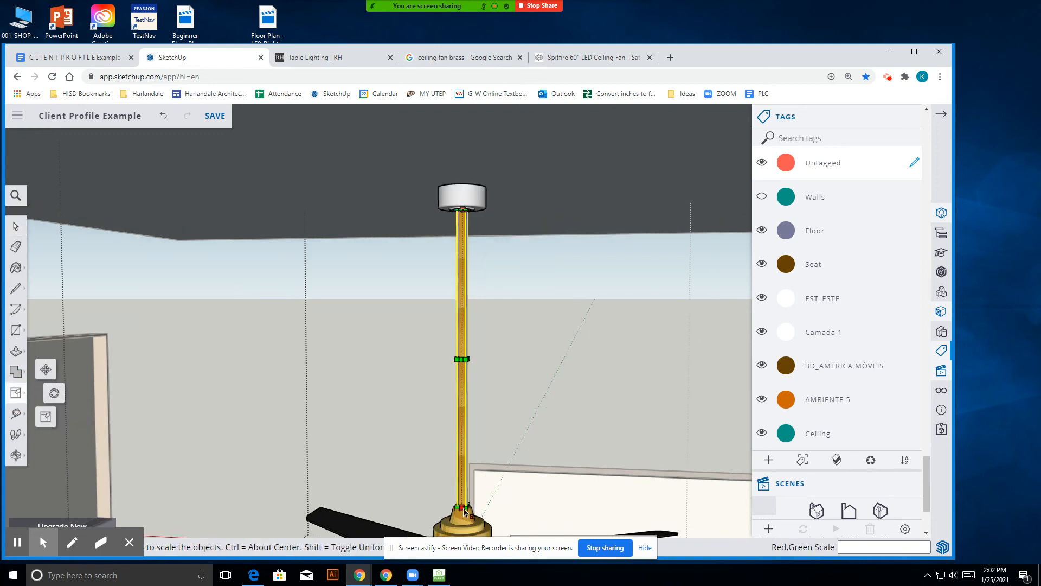
{"action": "scroll", "coordinate": [464, 516], "scroll_direction": "up", "scroll_amount": 5}
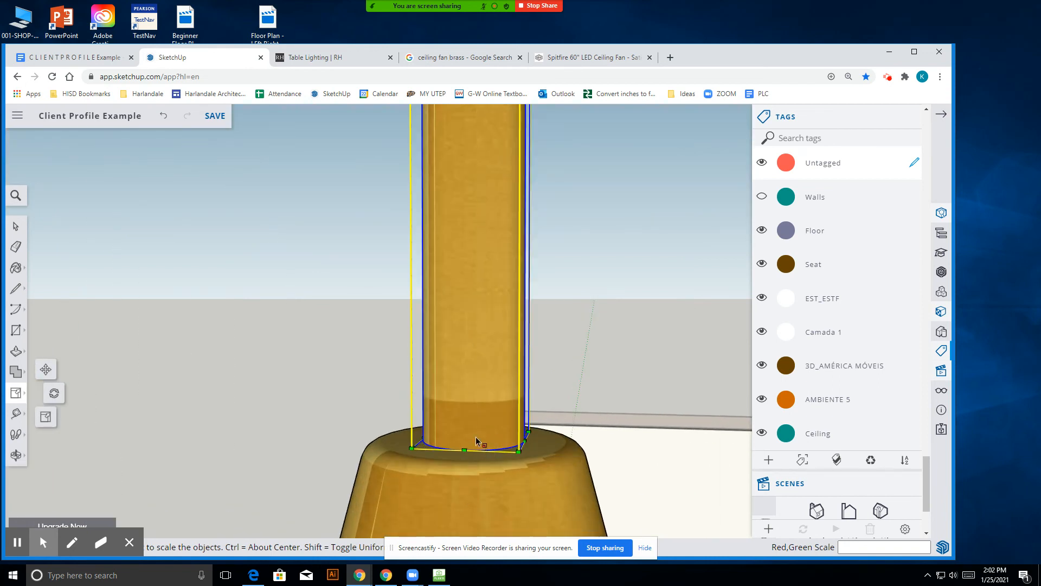
{"action": "scroll", "coordinate": [475, 439], "scroll_direction": "down", "scroll_amount": 5}
{"action": "scroll", "coordinate": [474, 440], "scroll_direction": "down", "scroll_amount": 5}
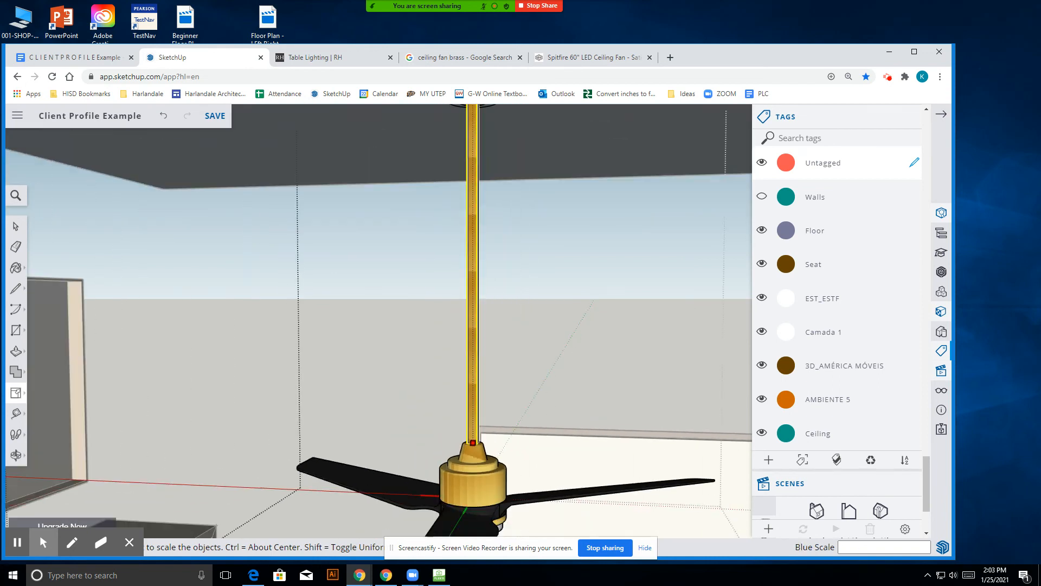
{"action": "scroll", "coordinate": [476, 320], "scroll_direction": "up", "scroll_amount": 3}
{"action": "scroll", "coordinate": [477, 341], "scroll_direction": "down", "scroll_amount": 4}
{"action": "scroll", "coordinate": [476, 394], "scroll_direction": "down", "scroll_amount": 2}
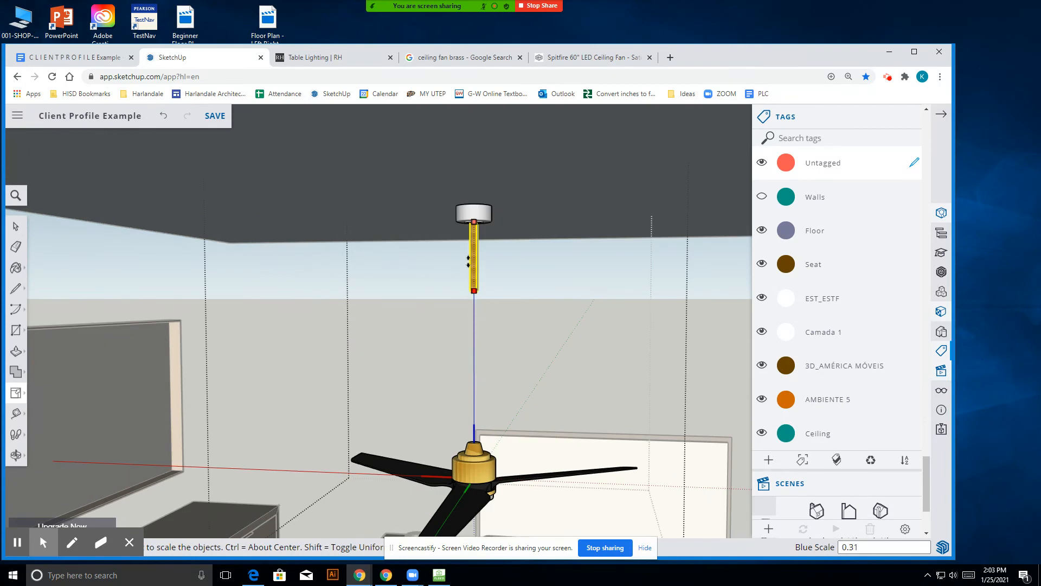
{"action": "left_click", "coordinate": [473, 251]}
- Move the fan's motor housing and blades straight up about 2' 7" so they meet the bottom of the shortened downrod
{"action": "left_click", "coordinate": [15, 226]}
{"action": "left_click", "coordinate": [366, 327]}
{"action": "left_click", "coordinate": [458, 467]}
{"action": "middle_click_drag", "start_coordinate": [527, 443], "coordinate": [635, 388]}
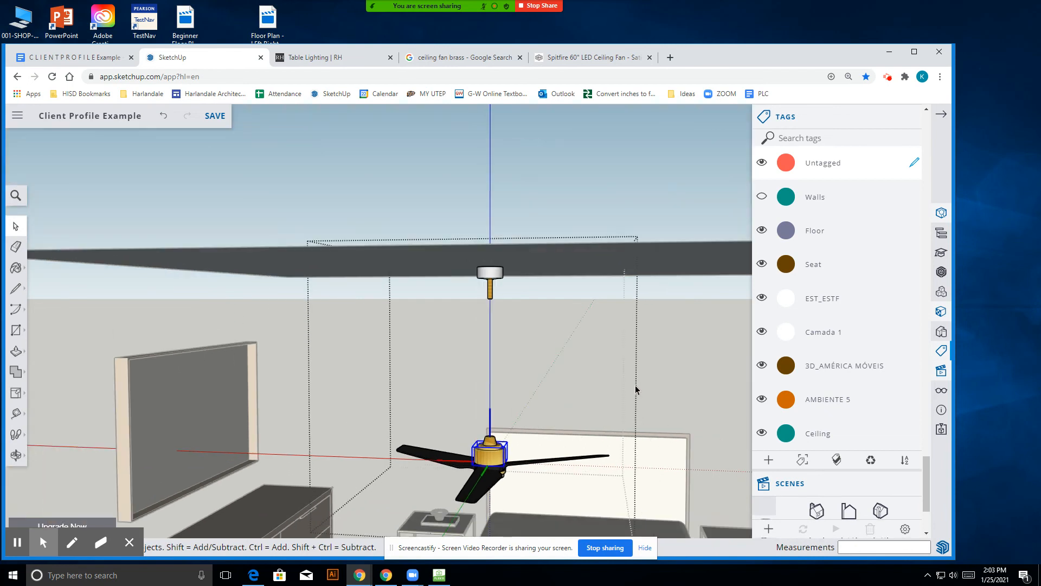
{"action": "left_click", "coordinate": [462, 451]}
{"action": "scroll", "coordinate": [462, 451], "scroll_direction": "up", "scroll_amount": 6}
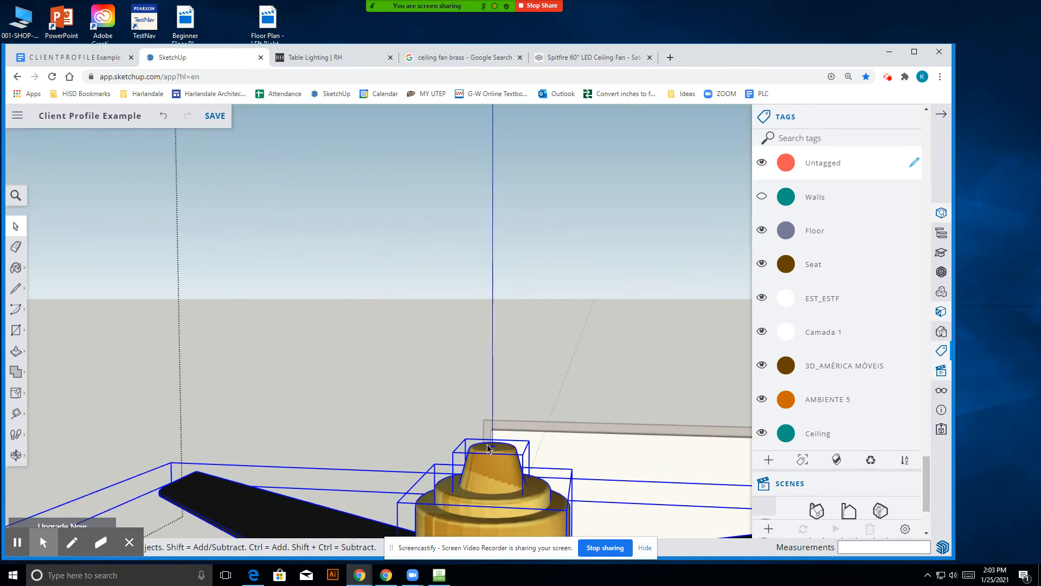
{"action": "left_click", "coordinate": [19, 394]}
{"action": "left_click", "coordinate": [44, 373]}
{"action": "left_click", "coordinate": [494, 446]}
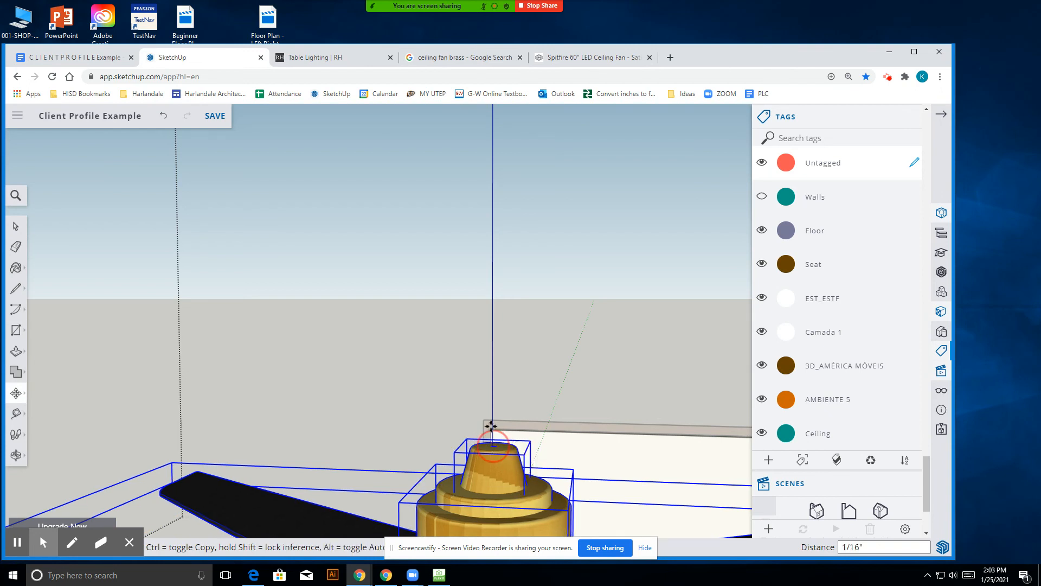
{"action": "scroll", "coordinate": [493, 434], "scroll_direction": "down", "scroll_amount": 5}
{"action": "scroll", "coordinate": [491, 320], "scroll_direction": "up", "scroll_amount": 5}
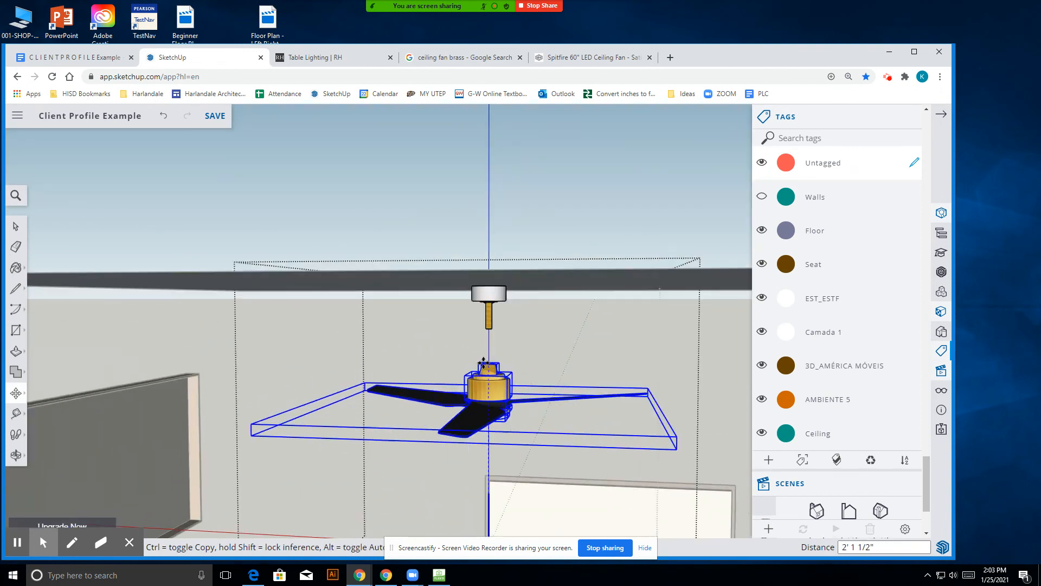
{"action": "scroll", "coordinate": [489, 317], "scroll_direction": "up", "scroll_amount": 3}
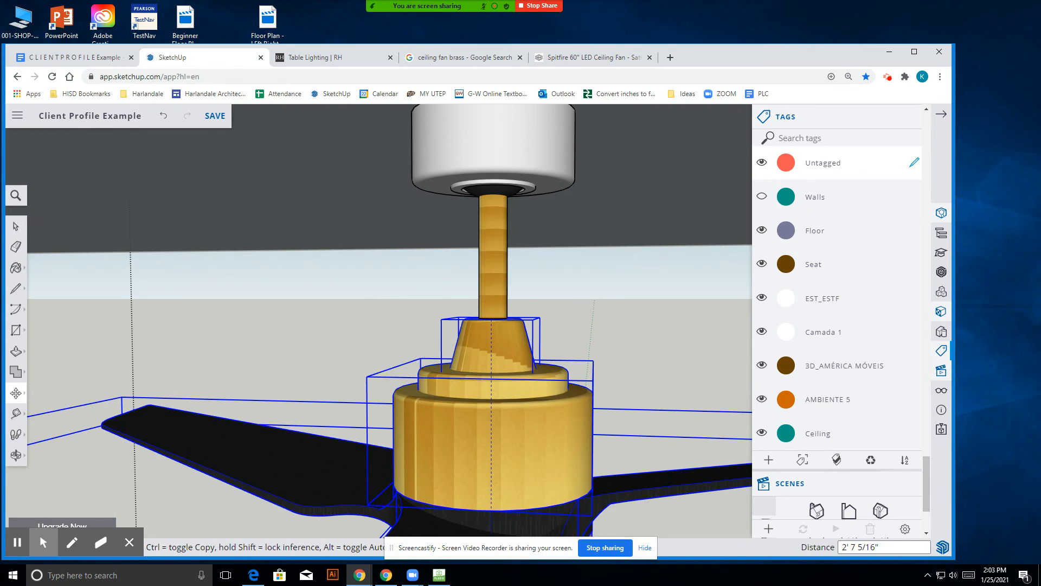
{"action": "left_click", "coordinate": [491, 306]}
{"action": "scroll", "coordinate": [490, 307], "scroll_direction": "down", "scroll_amount": 10}
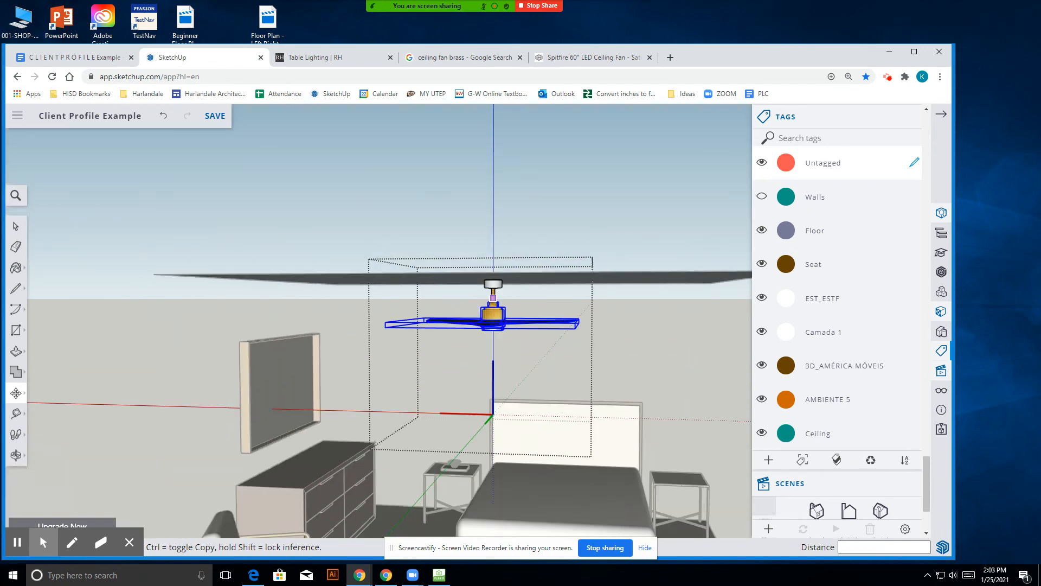
- Open the fan's ceiling canopy for editing and paint its outer surface with the gold material Color E05
{"action": "left_click", "coordinate": [16, 226]}
{"action": "scroll", "coordinate": [496, 265], "scroll_direction": "up", "scroll_amount": 5}
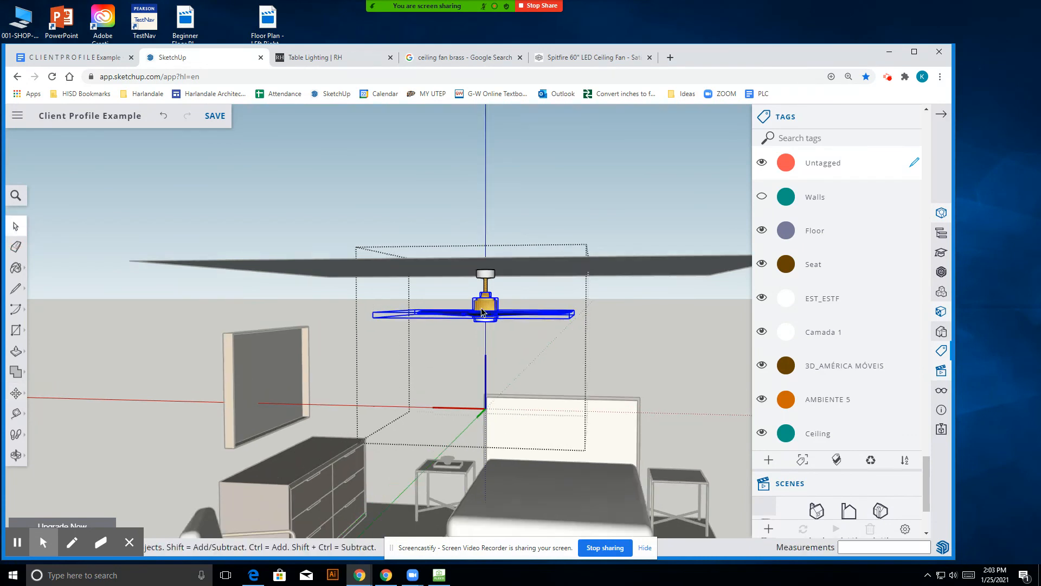
{"action": "left_click", "coordinate": [498, 262]}
{"action": "double_click", "coordinate": [491, 262]}
{"action": "left_click", "coordinate": [485, 262]}
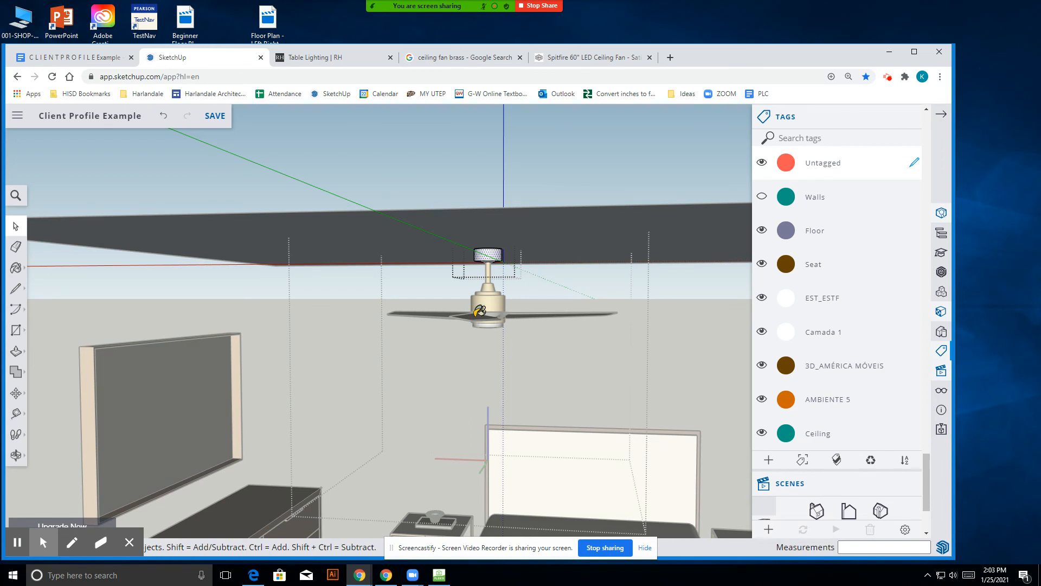
{"action": "key", "text": "b"}
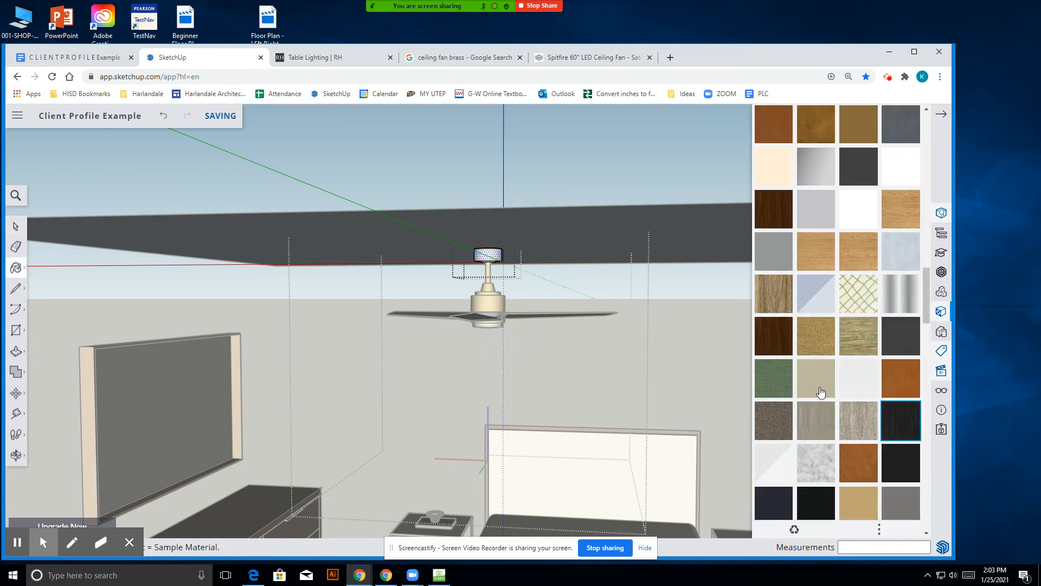
{"action": "scroll", "coordinate": [820, 393], "scroll_direction": "up", "scroll_amount": 5}
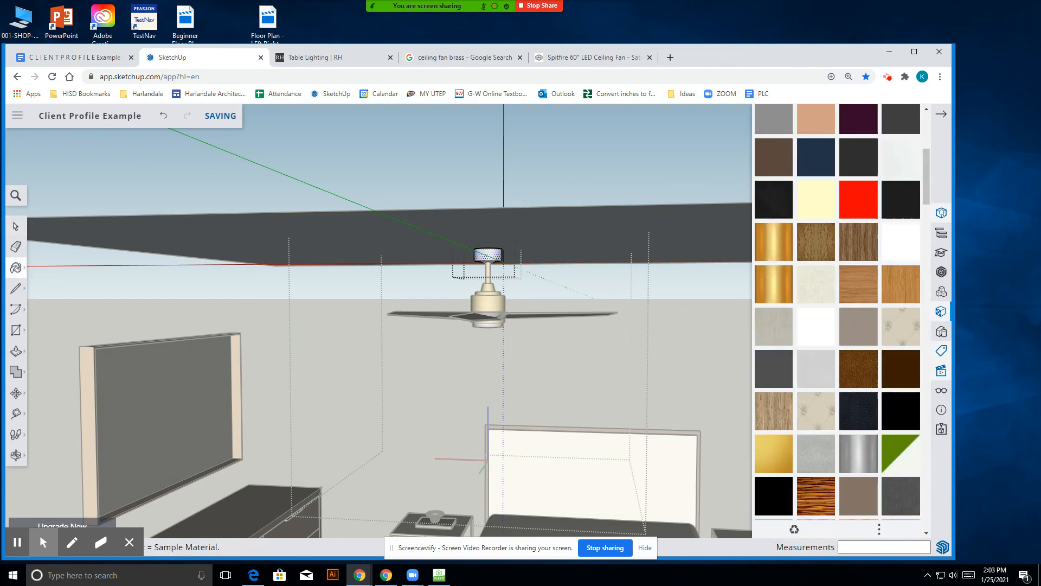
{"action": "left_click", "coordinate": [769, 470]}
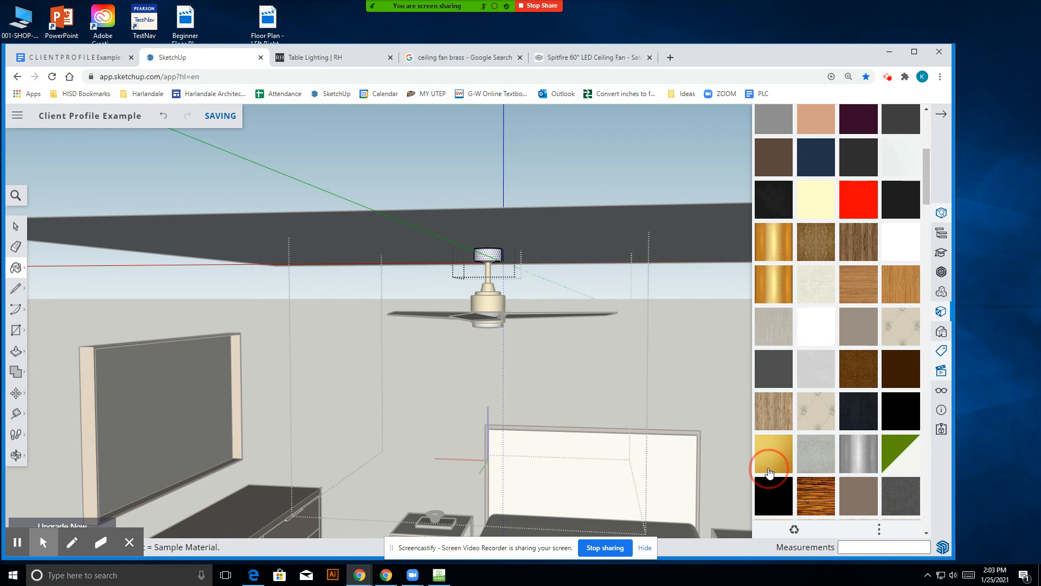
{"action": "left_click", "coordinate": [495, 252]}
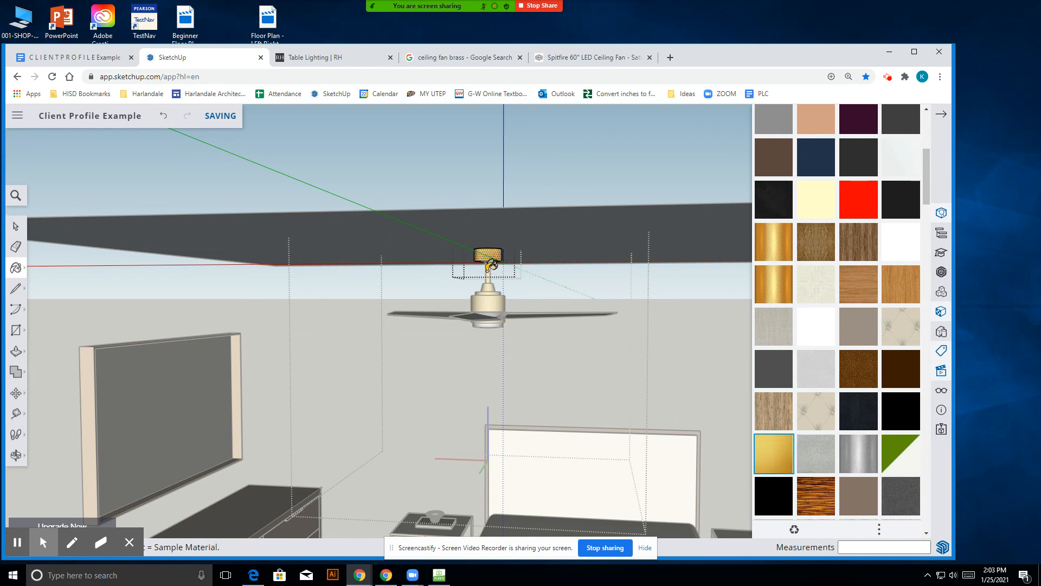
{"action": "key", "text": "space"}
- Paint the thin ring beneath the fan's canopy with the gold Color E05 and finish editing the fan
{"action": "scroll", "coordinate": [497, 268], "scroll_direction": "up", "scroll_amount": 5}
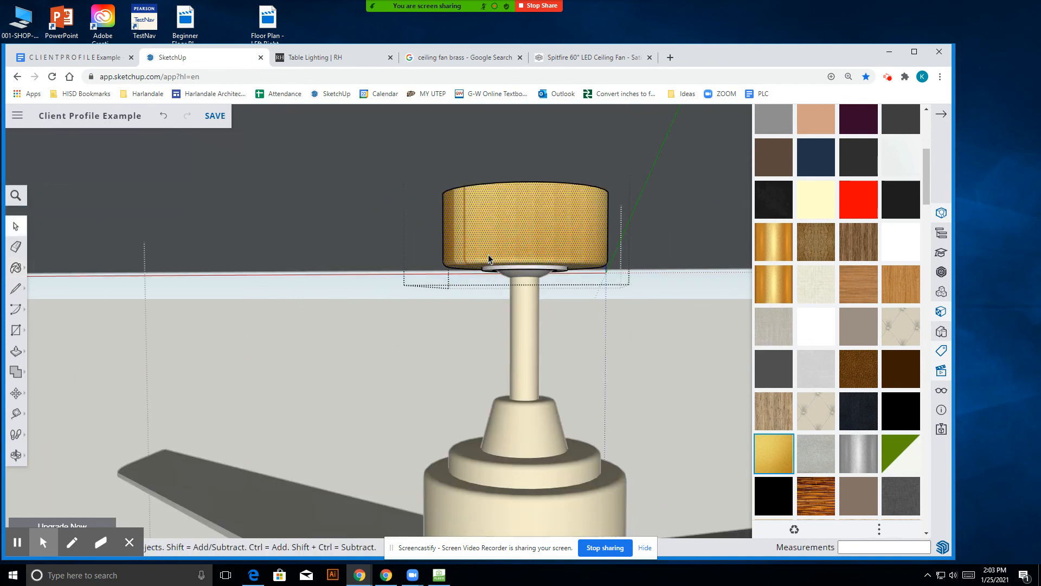
{"action": "scroll", "coordinate": [510, 265], "scroll_direction": "up", "scroll_amount": 4}
{"action": "left_click", "coordinate": [505, 265]}
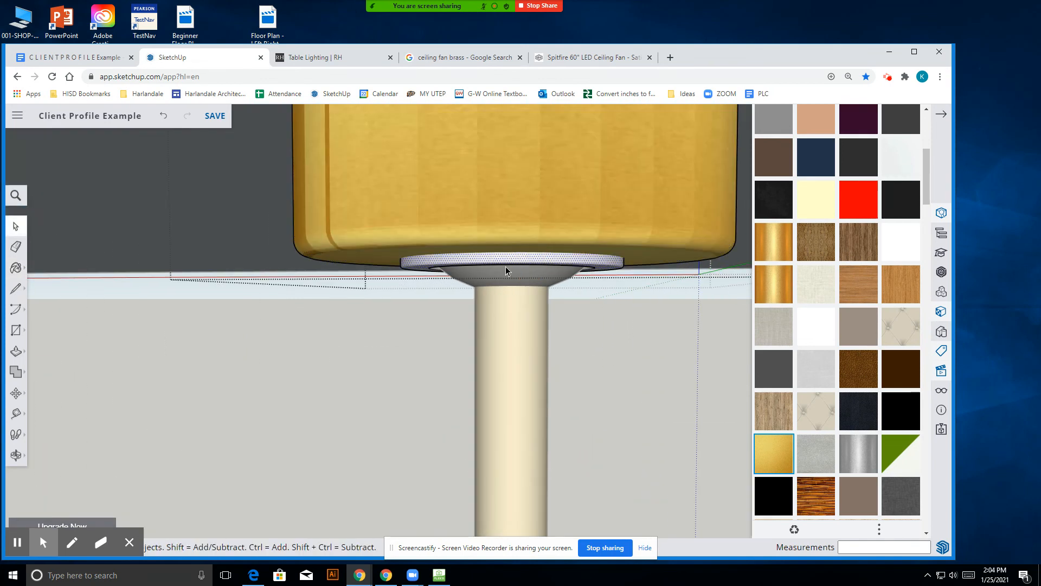
{"action": "left_click", "coordinate": [15, 268]}
{"action": "left_click", "coordinate": [477, 262]}
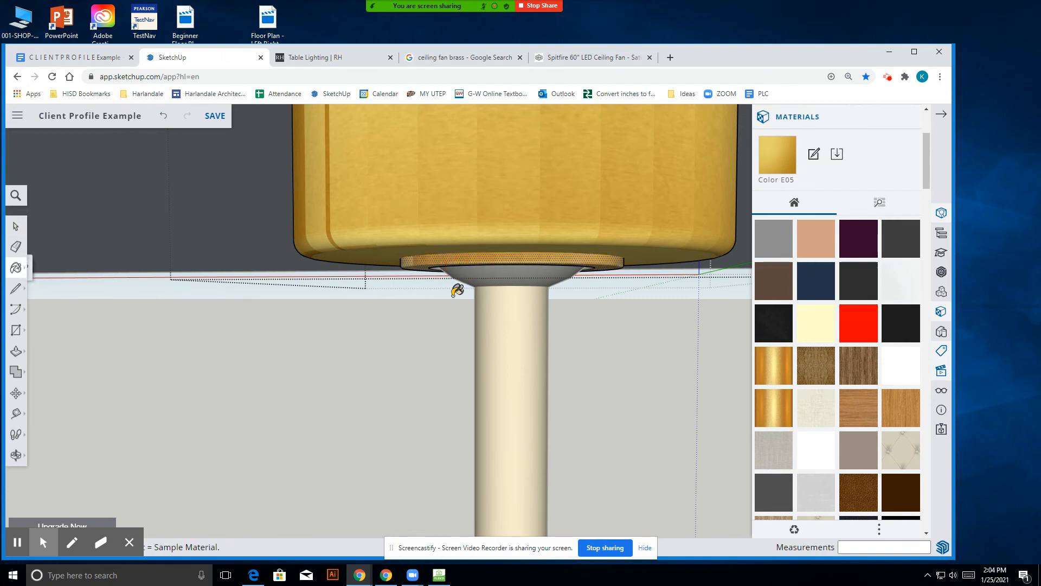
{"action": "scroll", "coordinate": [458, 290], "scroll_direction": "down", "scroll_amount": 3}
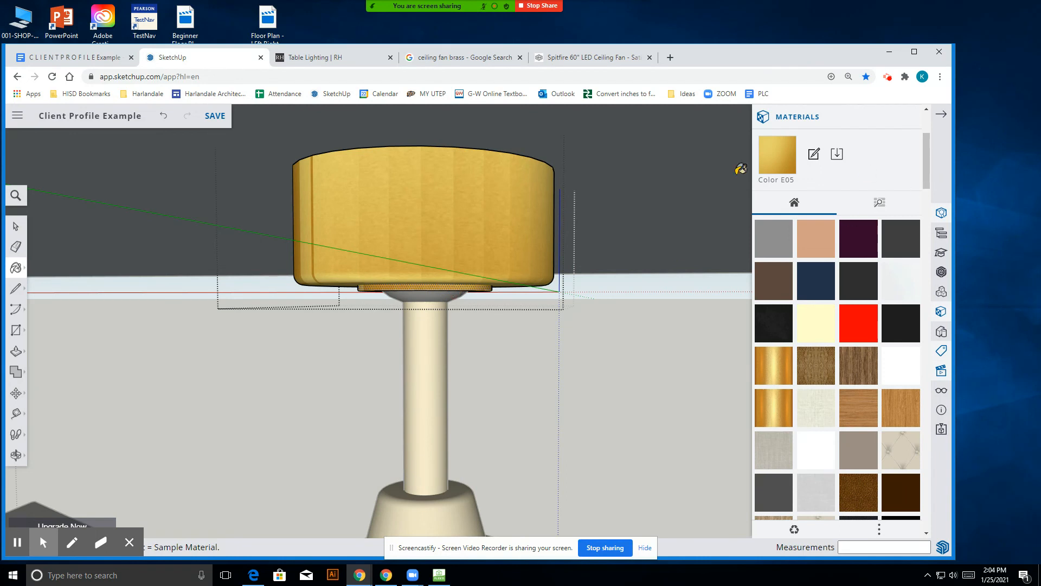
{"action": "left_click", "coordinate": [15, 227]}
{"action": "scroll", "coordinate": [572, 280], "scroll_direction": "down", "scroll_amount": 5}
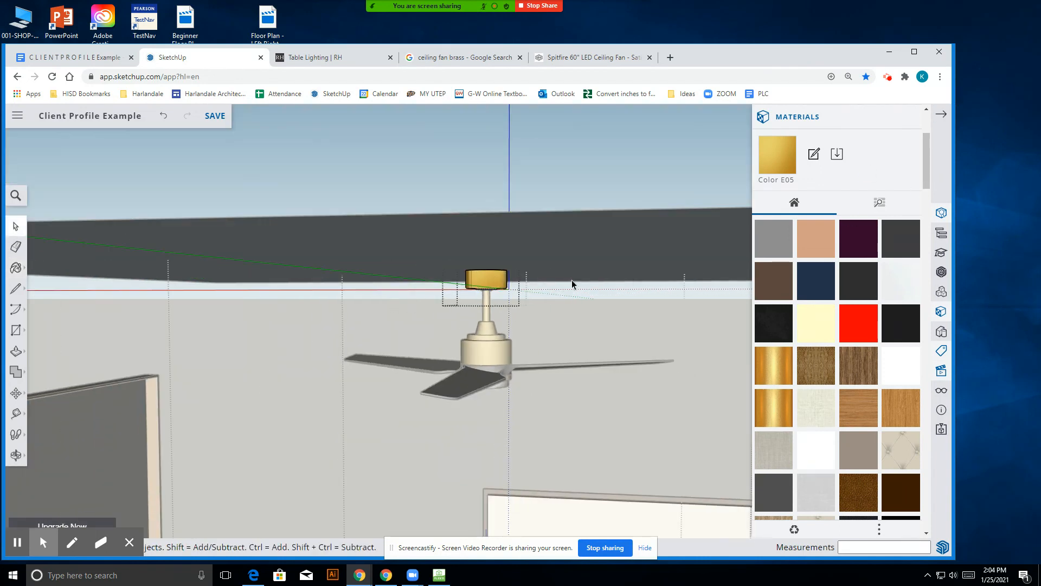
{"action": "left_click", "coordinate": [574, 197]}
{"action": "left_click", "coordinate": [608, 198]}
- Open the ceiling group, paint its underside with the near-white material *2, and finish editing it
{"action": "scroll", "coordinate": [446, 315], "scroll_direction": "down", "scroll_amount": 3}
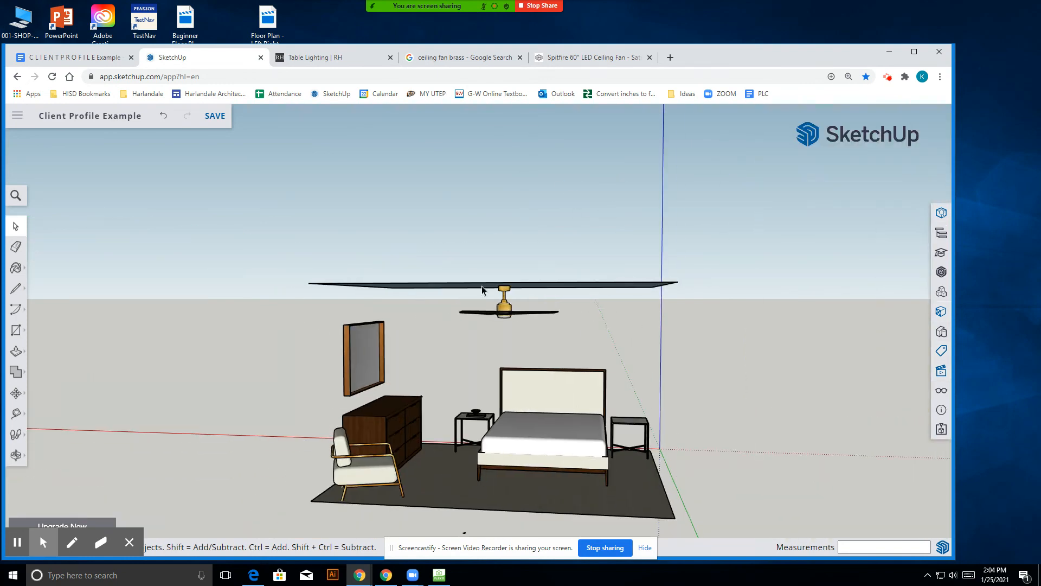
{"action": "scroll", "coordinate": [455, 390], "scroll_direction": "up", "scroll_amount": 3}
{"action": "double_click", "coordinate": [366, 219]}
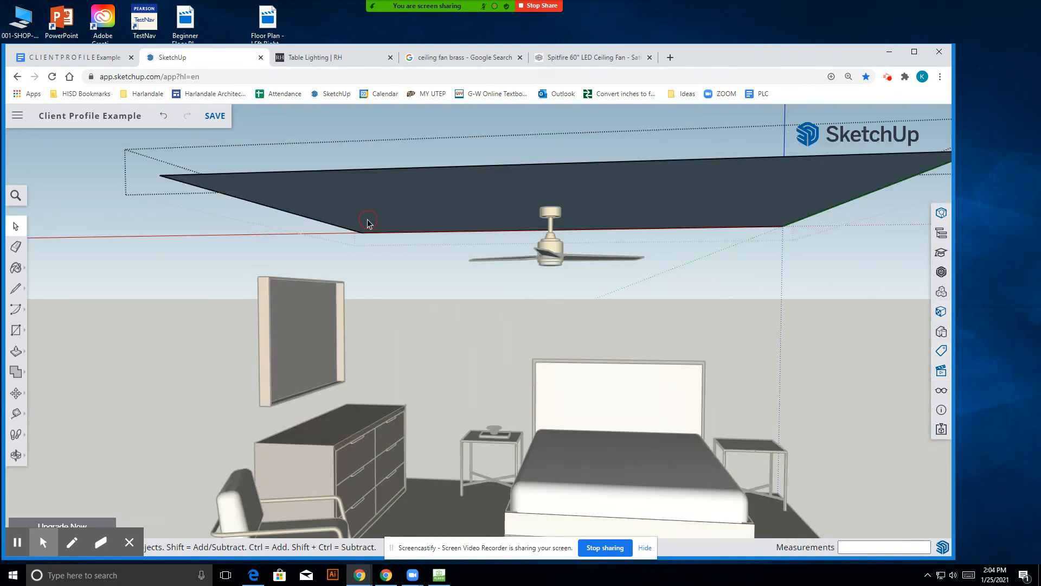
{"action": "left_click", "coordinate": [15, 267]}
{"action": "left_click", "coordinate": [900, 287]}
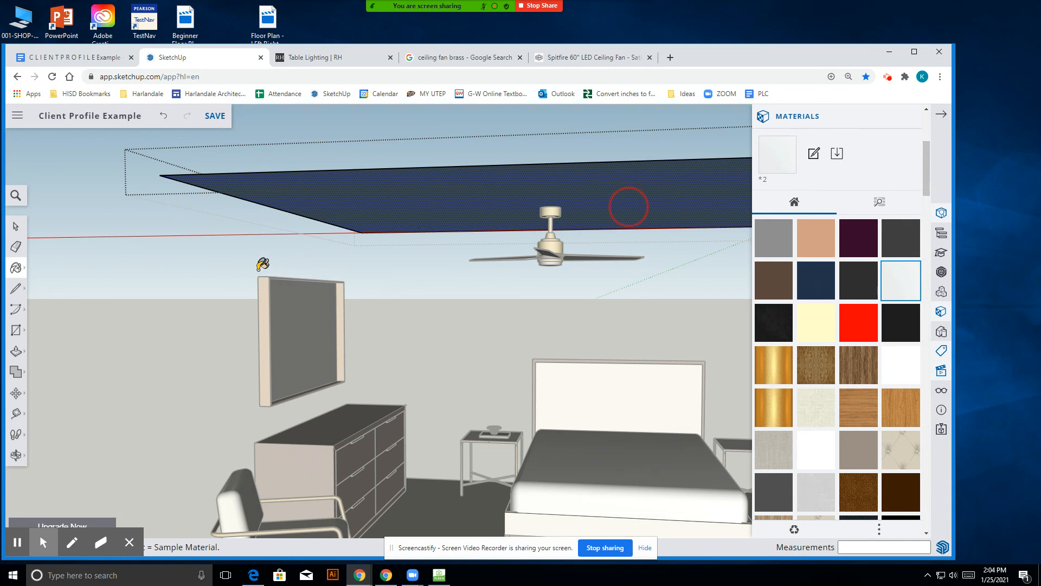
{"action": "key", "text": "space"}
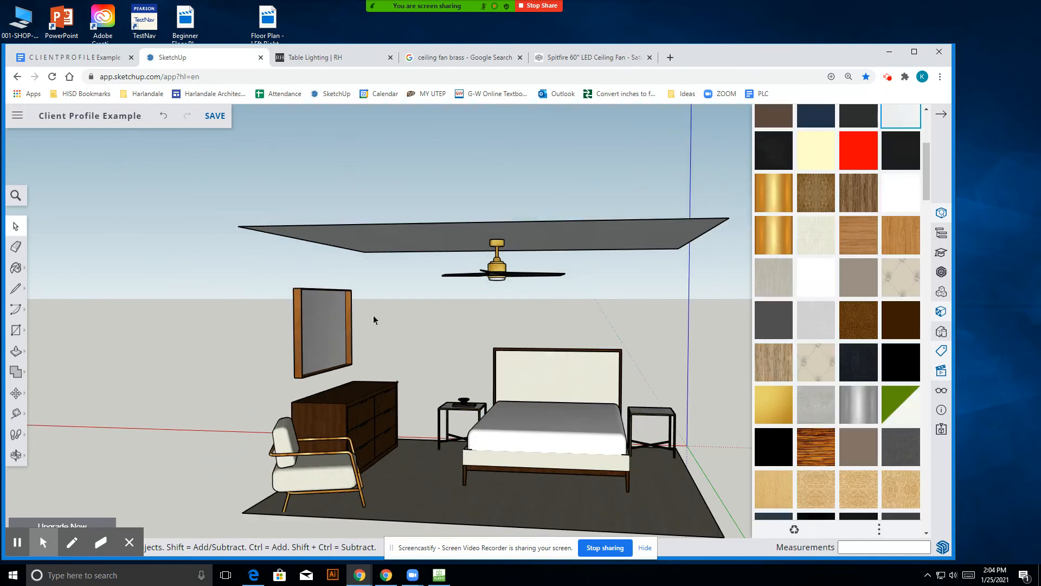
- Review the furnished room from several angles and turn on the visibility of the Walls tag
{"action": "left_click", "coordinate": [15, 454]}
{"action": "left_click_drag", "start_coordinate": [602, 365], "coordinate": [409, 368]}
{"action": "scroll", "coordinate": [409, 368], "scroll_direction": "up", "scroll_amount": 5}
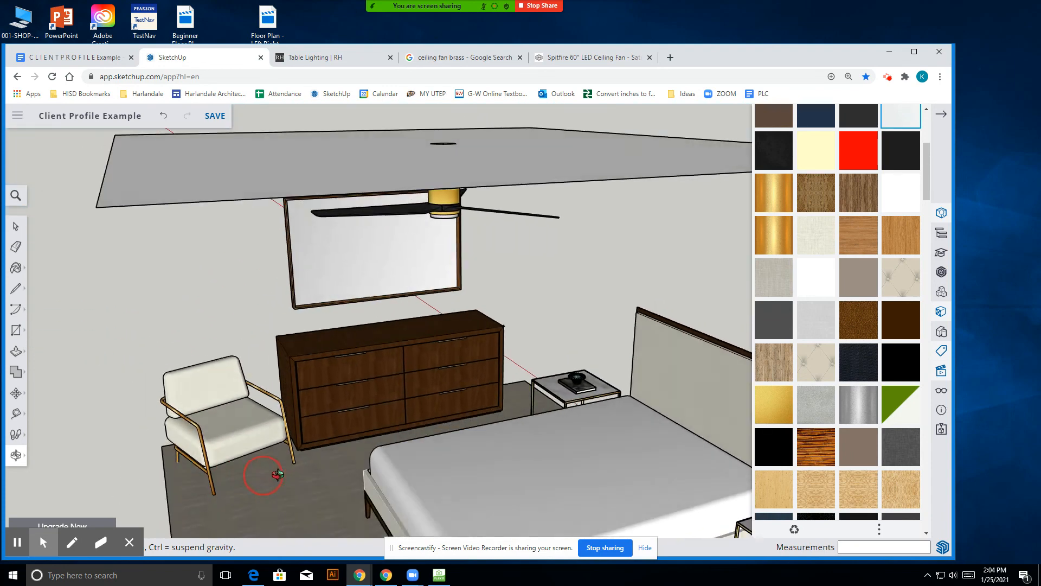
{"action": "left_click_drag", "start_coordinate": [278, 475], "coordinate": [462, 417]}
{"action": "scroll", "coordinate": [356, 295], "scroll_direction": "down", "scroll_amount": 4}
{"action": "left_click_drag", "start_coordinate": [550, 331], "coordinate": [548, 330]}
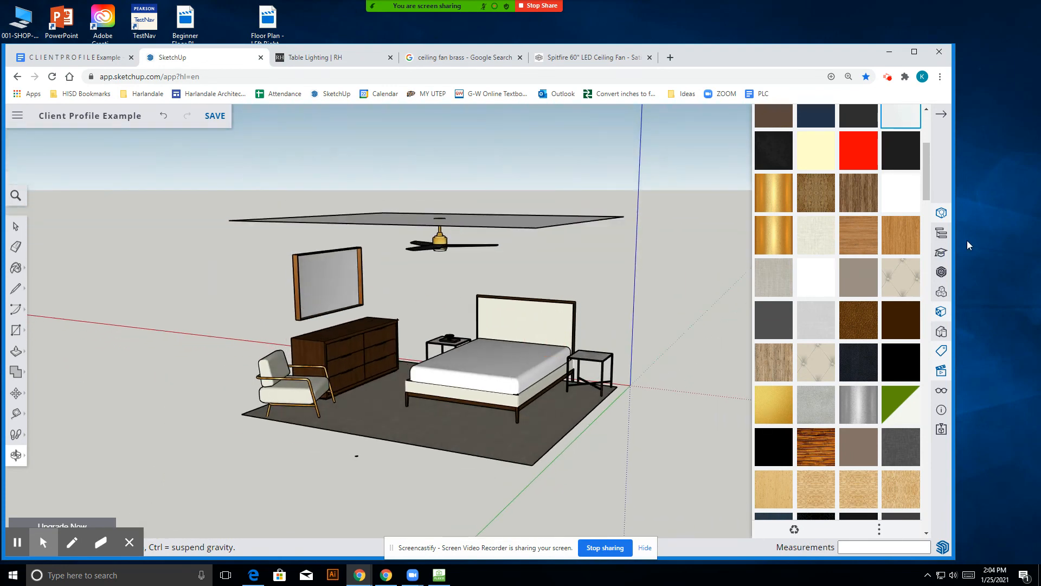
{"action": "left_click", "coordinate": [940, 334]}
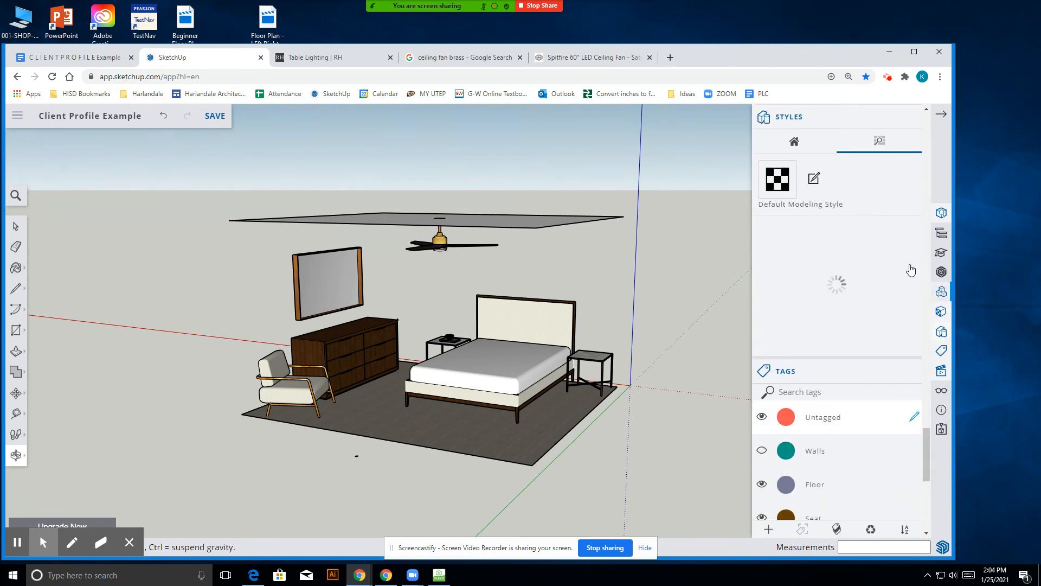
{"action": "scroll", "coordinate": [839, 311], "scroll_direction": "up", "scroll_amount": 10}
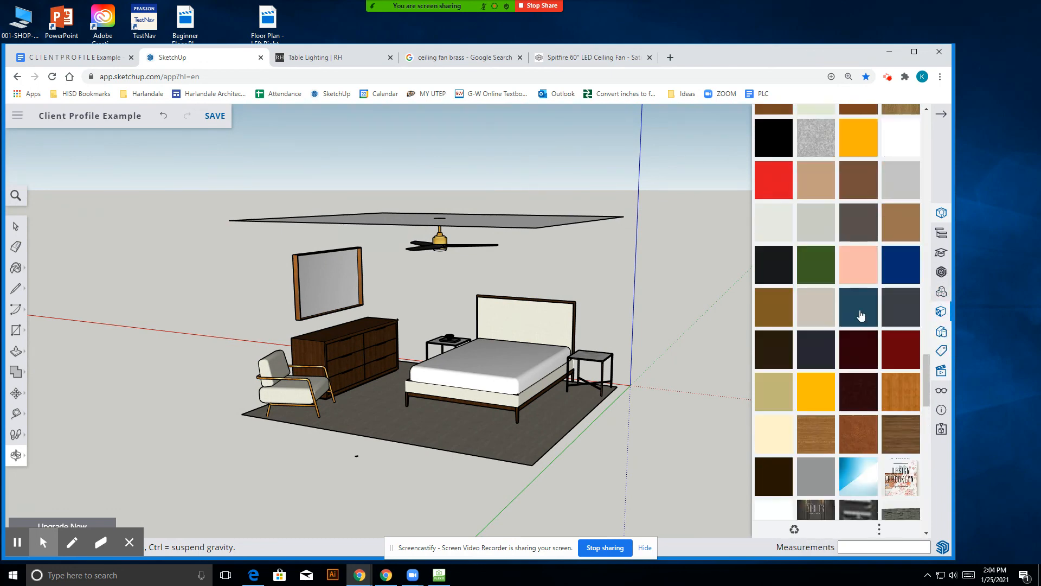
{"action": "left_click", "coordinate": [941, 350]}
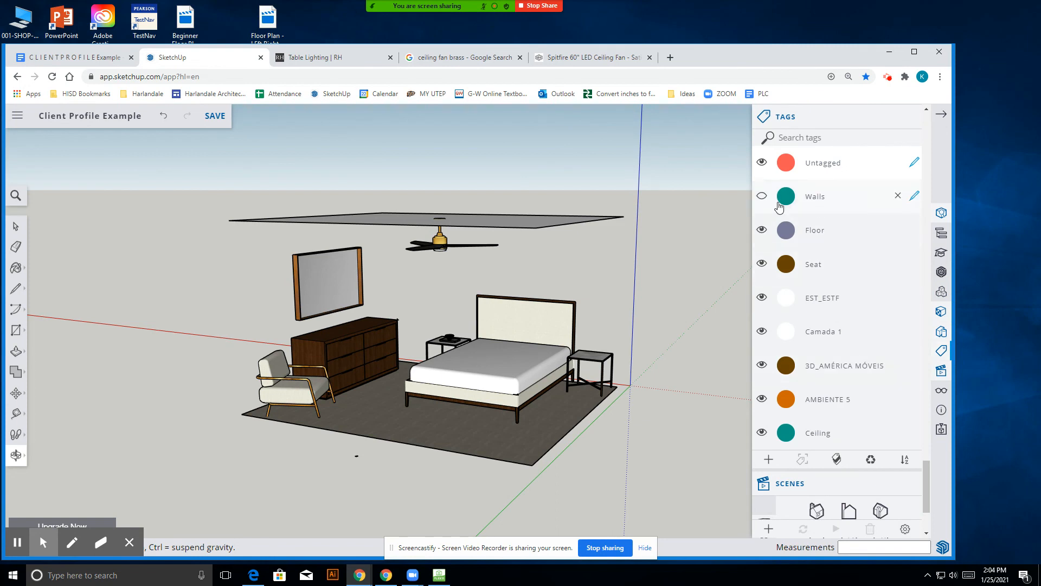
{"action": "left_click", "coordinate": [762, 196]}
- View the walled room from above and turn off the visibility of the Ceiling tag
{"action": "left_click_drag", "start_coordinate": [384, 353], "coordinate": [494, 341]}
{"action": "scroll", "coordinate": [489, 340], "scroll_direction": "down", "scroll_amount": 3}
{"action": "scroll", "coordinate": [473, 373], "scroll_direction": "up", "scroll_amount": 5}
{"action": "left_click_drag", "start_coordinate": [250, 391], "coordinate": [435, 309]}
{"action": "left_click", "coordinate": [762, 432]}
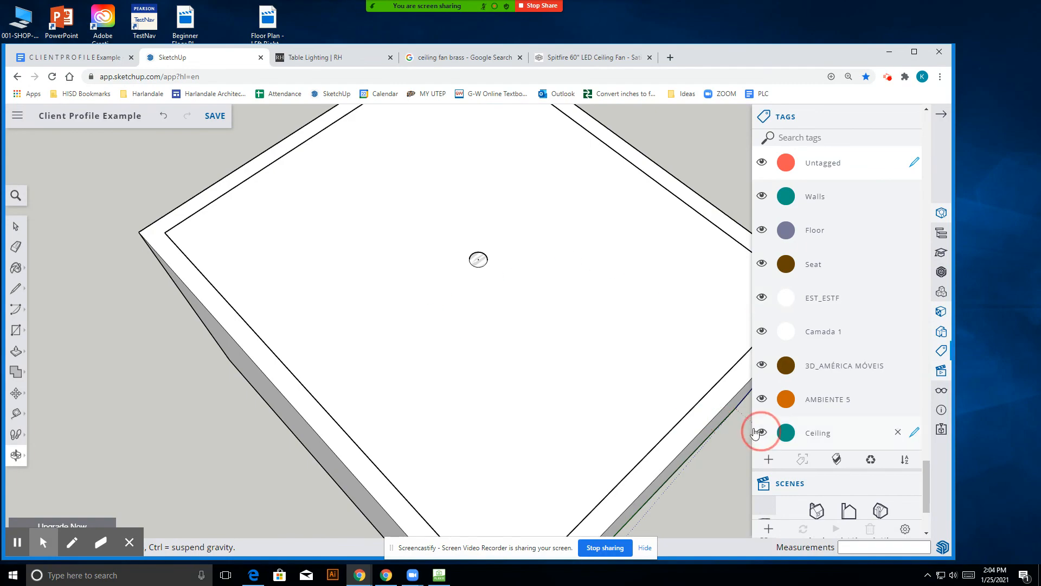
- Inspect the furnished room from above without its ceiling, and admit the waiting participant to the meeting
{"action": "left_click_drag", "start_coordinate": [518, 388], "coordinate": [618, 302]}
{"action": "scroll", "coordinate": [614, 291], "scroll_direction": "down", "scroll_amount": 4}
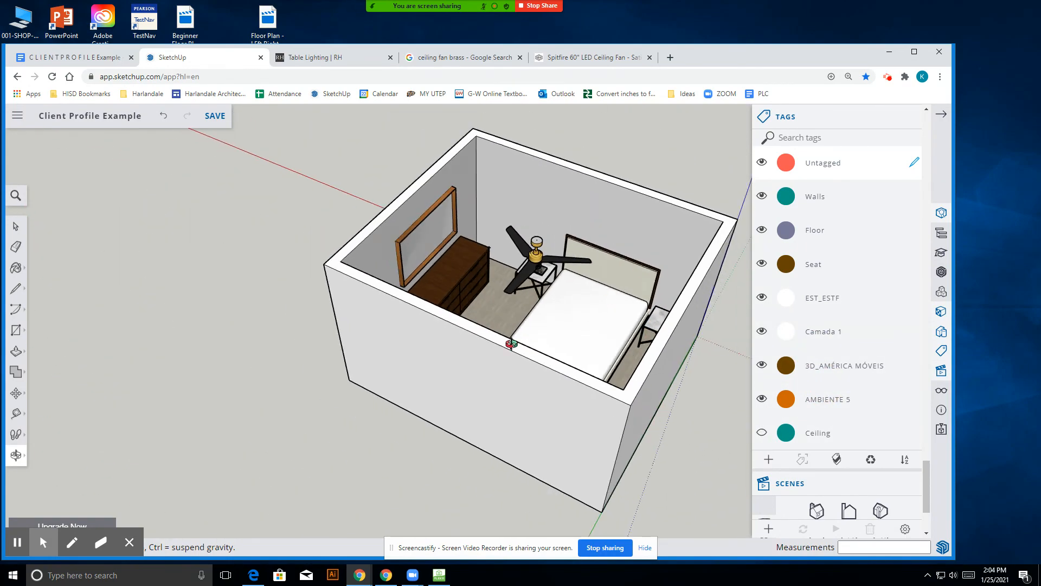
{"action": "left_click_drag", "start_coordinate": [514, 341], "coordinate": [607, 309]}
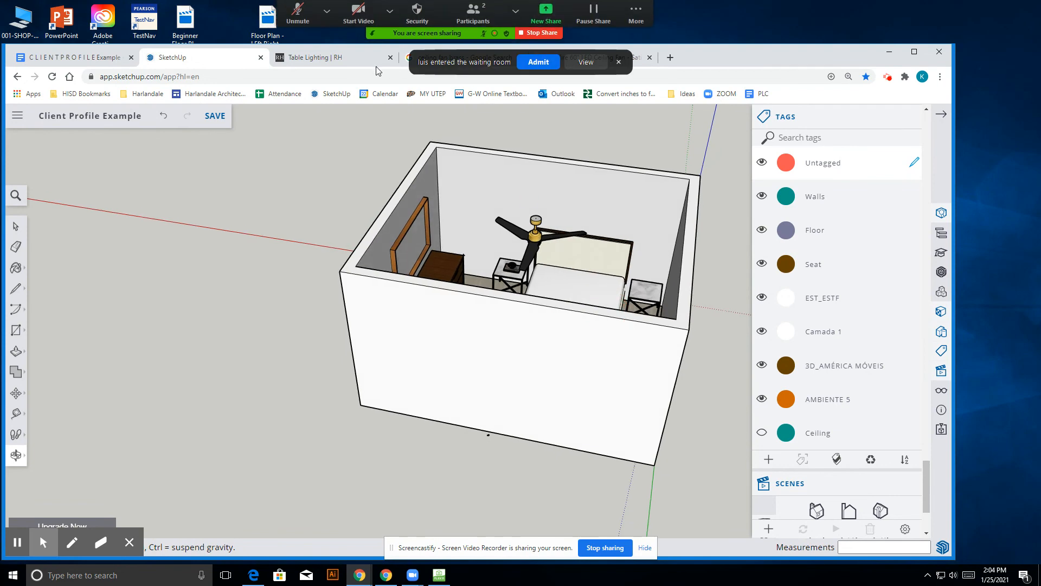
{"action": "left_click", "coordinate": [541, 64]}
{"action": "left_click_drag", "start_coordinate": [629, 244], "coordinate": [602, 242]}
{"action": "scroll", "coordinate": [595, 310], "scroll_direction": "up", "scroll_amount": 5}
{"action": "scroll", "coordinate": [602, 242], "scroll_direction": "down", "scroll_amount": 5}
- Switch to the client profile document and review the lists of items to pick out and wanted items
{"action": "left_click", "coordinate": [104, 58]}
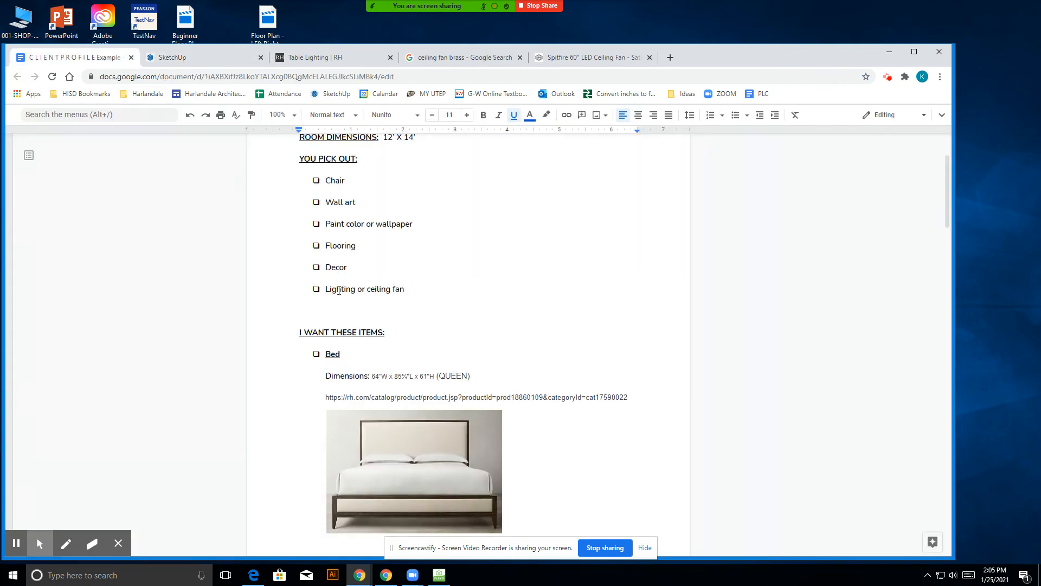
{"action": "scroll", "coordinate": [335, 289], "scroll_direction": "down", "scroll_amount": 11}
{"action": "scroll", "coordinate": [335, 289], "scroll_direction": "up", "scroll_amount": 13}
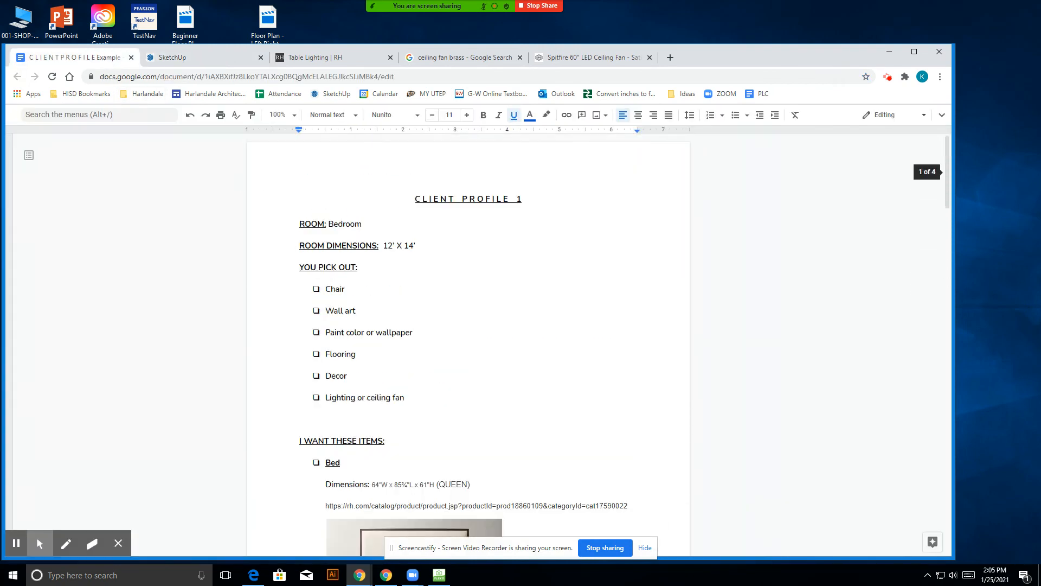
- Copy the web address of the Spitfire 60" LED Ceiling Fan product page
{"action": "left_click", "coordinate": [591, 57]}
{"action": "left_click", "coordinate": [320, 77]}
{"action": "right_click", "coordinate": [324, 77]}
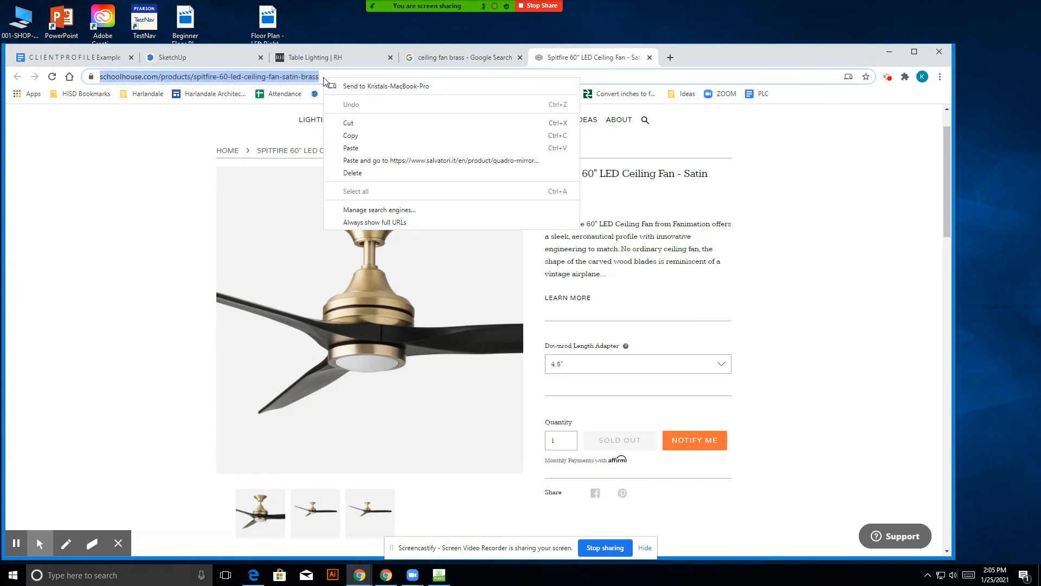
{"action": "left_click", "coordinate": [338, 136]}
{"action": "left_click", "coordinate": [461, 57]}
{"action": "left_click", "coordinate": [315, 57]}
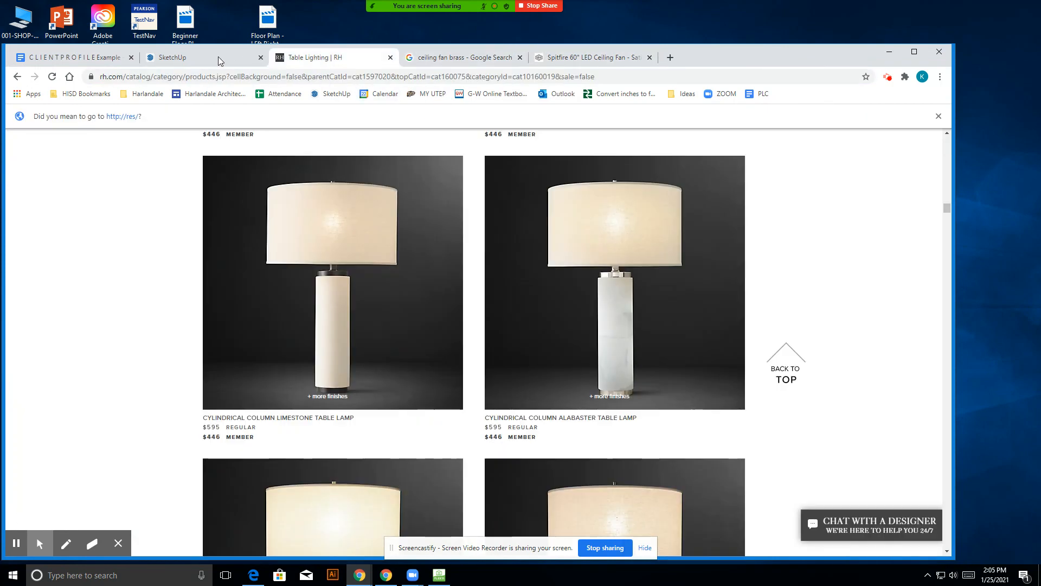
{"action": "left_click", "coordinate": [173, 57]}
{"action": "scroll", "coordinate": [348, 220], "scroll_direction": "down", "scroll_amount": 5}
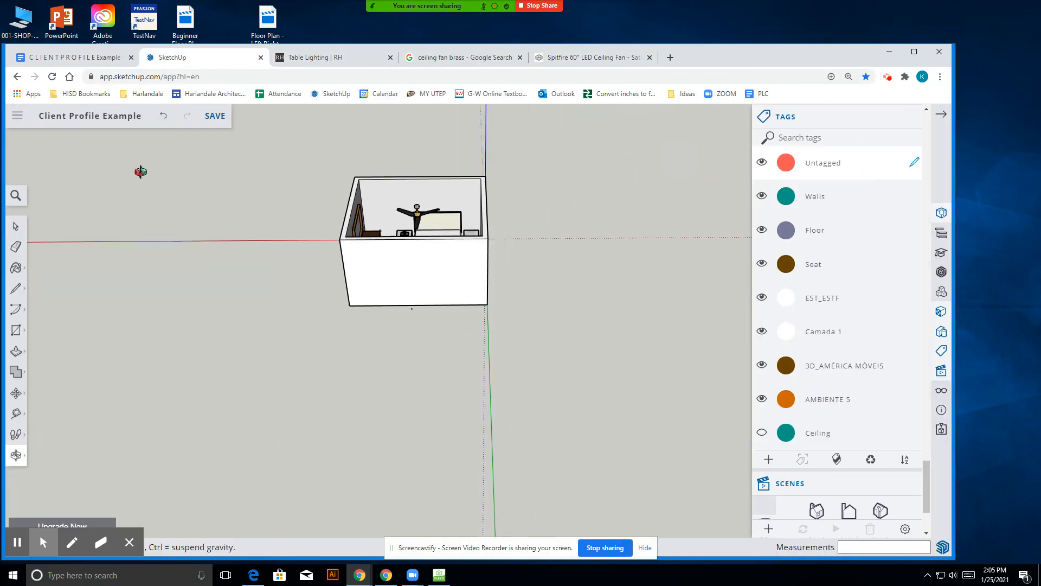
- Paste the copied fan address on a new line below the mirror link in the client profile document
{"action": "left_click", "coordinate": [106, 57]}
{"action": "scroll", "coordinate": [425, 355], "scroll_direction": "down", "scroll_amount": 20}
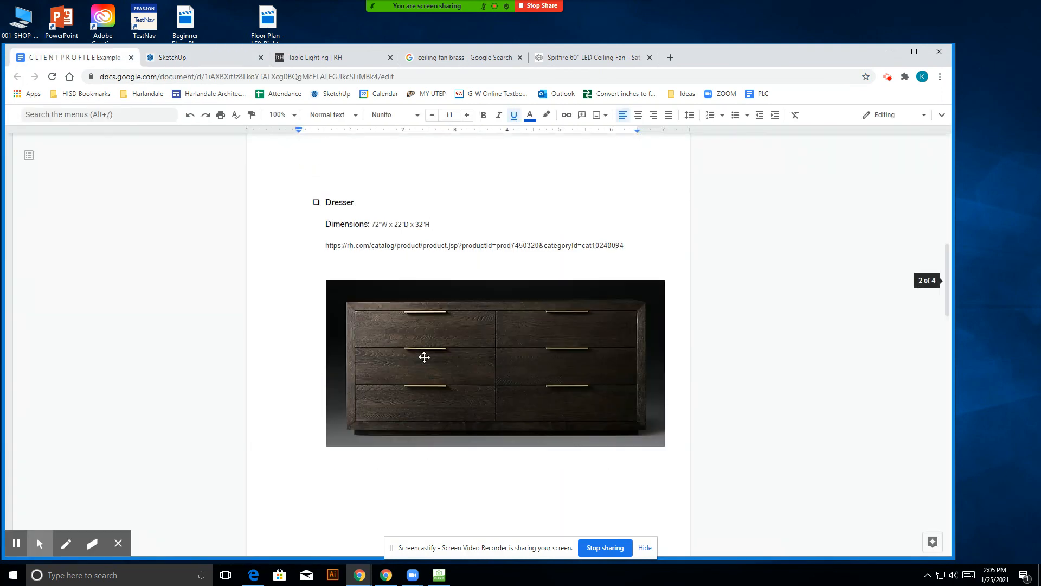
{"action": "scroll", "coordinate": [530, 298], "scroll_direction": "down", "scroll_amount": 1}
{"action": "scroll", "coordinate": [628, 365], "scroll_direction": "up", "scroll_amount": 4}
{"action": "left_click", "coordinate": [621, 384]}
{"action": "key", "text": "Return"}
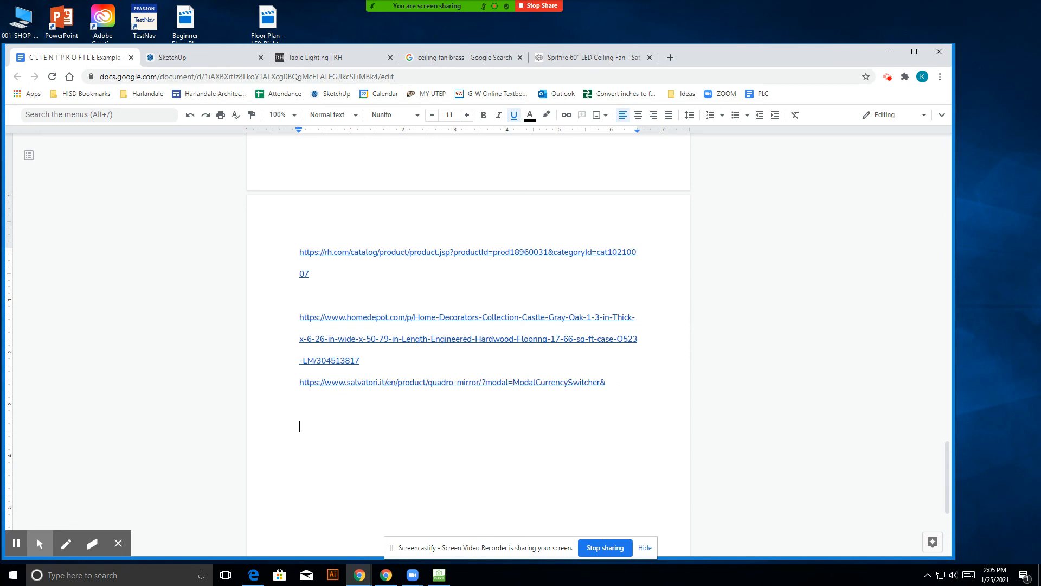
{"action": "key", "text": "ctrl+v"}
- Close the brass ceiling fan search page and the table lighting page, and return to the SketchUp model
{"action": "left_click", "coordinate": [568, 58]}
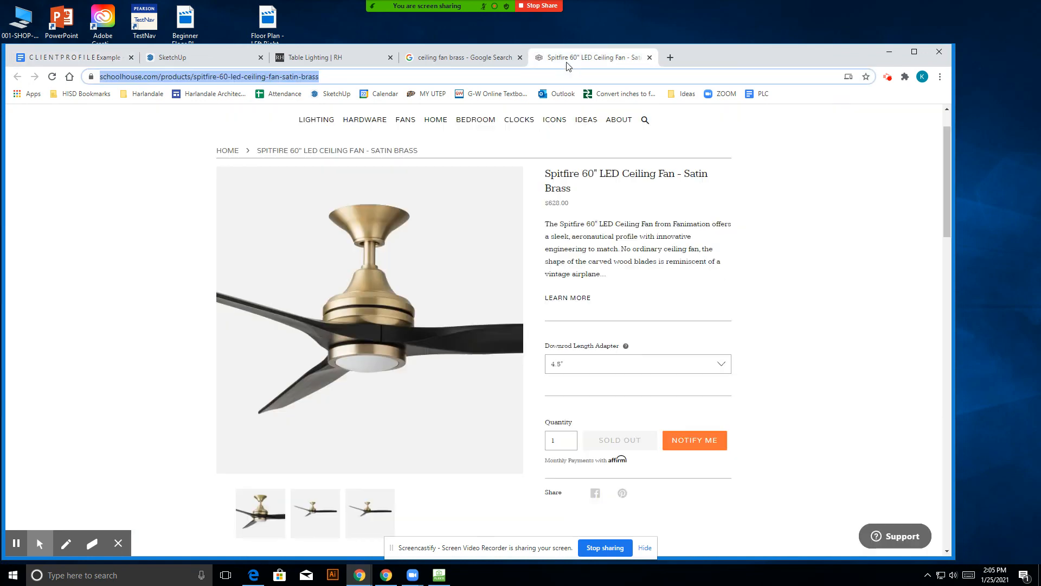
{"action": "left_click", "coordinate": [480, 59]}
{"action": "left_click", "coordinate": [316, 58]}
{"action": "left_click", "coordinate": [520, 57]}
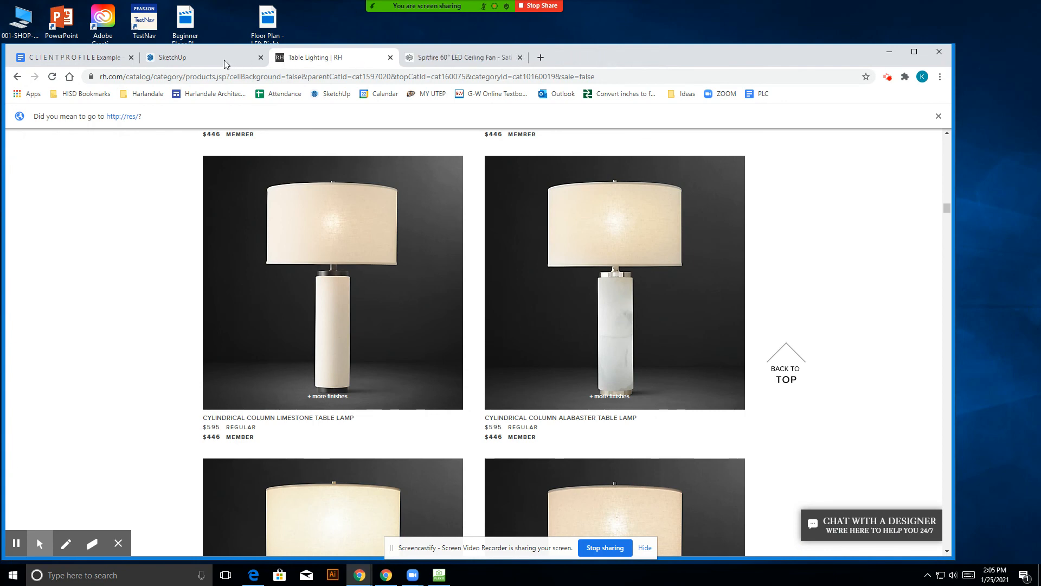
{"action": "left_click", "coordinate": [388, 57]}
{"action": "left_click", "coordinate": [216, 64]}
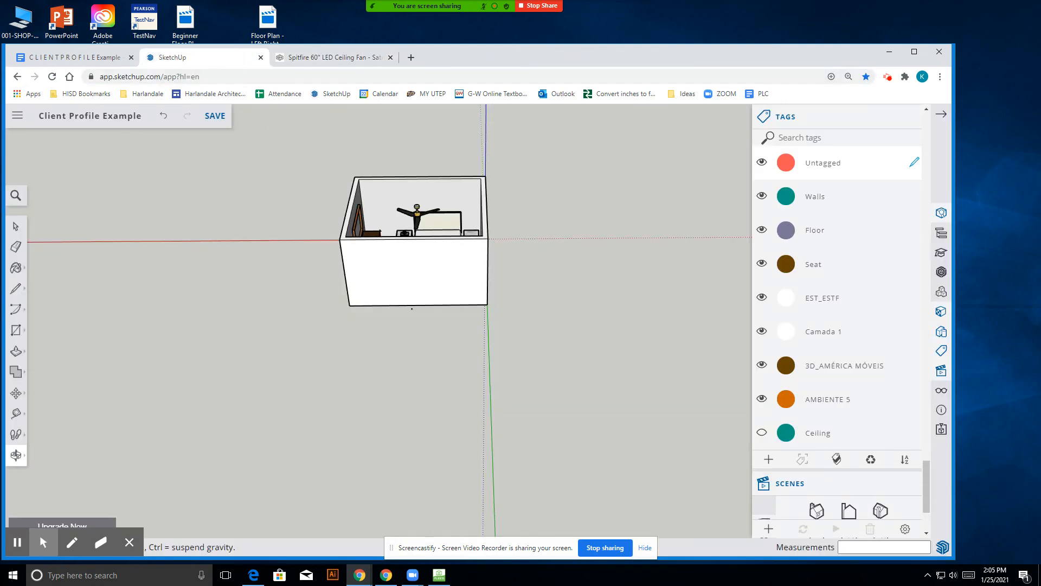
- Examine the furnished room from above, checking the fan, bed, nightstands, dresser, mirror and chair
{"action": "scroll", "coordinate": [399, 191], "scroll_direction": "up", "scroll_amount": 8}
{"action": "left_click_drag", "start_coordinate": [493, 326], "coordinate": [441, 366]}
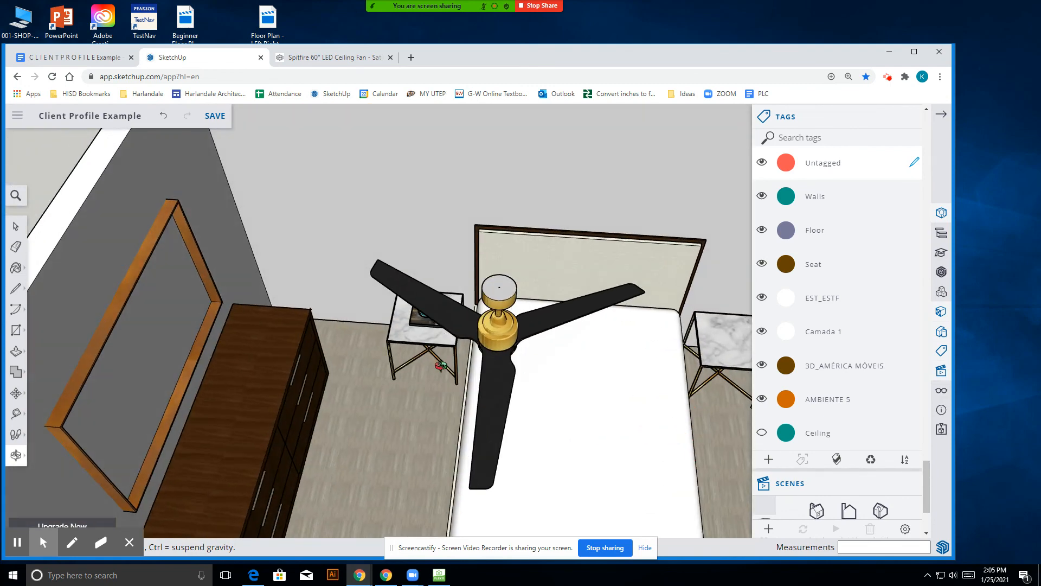
{"action": "scroll", "coordinate": [441, 366], "scroll_direction": "down", "scroll_amount": 10}
{"action": "left_click", "coordinate": [578, 475]}
{"action": "left_click_drag", "start_coordinate": [542, 297], "coordinate": [549, 371]}
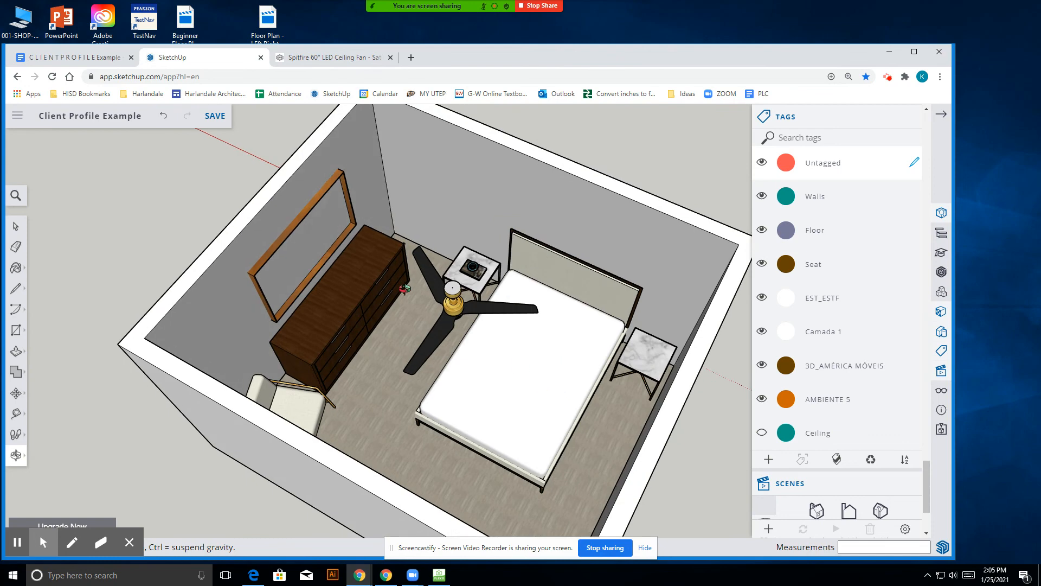
{"action": "left_click_drag", "start_coordinate": [370, 386], "coordinate": [549, 407]}
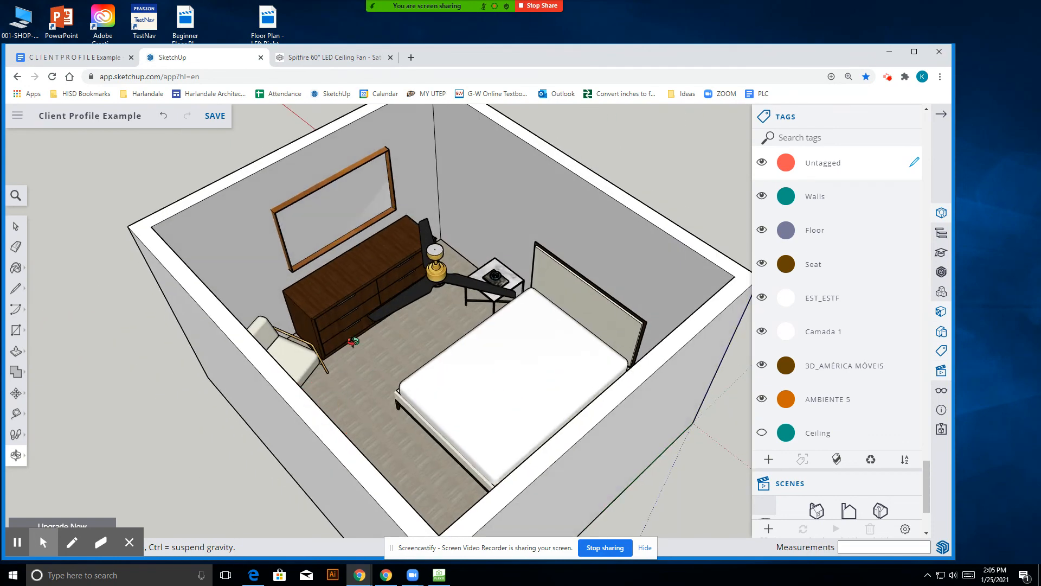
{"action": "scroll", "coordinate": [369, 345], "scroll_direction": "up", "scroll_amount": 5}
{"action": "left_click_drag", "start_coordinate": [356, 402], "coordinate": [505, 385]}
{"action": "scroll", "coordinate": [518, 273], "scroll_direction": "down", "scroll_amount": 5}
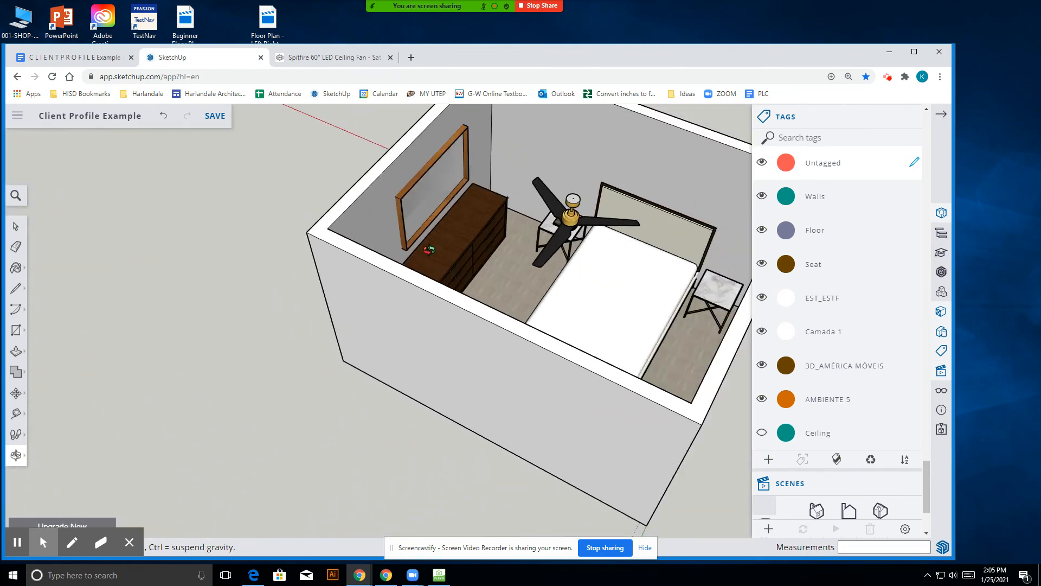
- Open the walls group and outline an opening about 10' 4 11/16" wide on the wall opposite the headboard, ending at the floor edge
{"action": "scroll", "coordinate": [653, 365], "scroll_direction": "up", "scroll_amount": 1}
{"action": "left_click", "coordinate": [15, 226]}
{"action": "left_click", "coordinate": [410, 304]}
{"action": "double_click", "coordinate": [424, 310]}
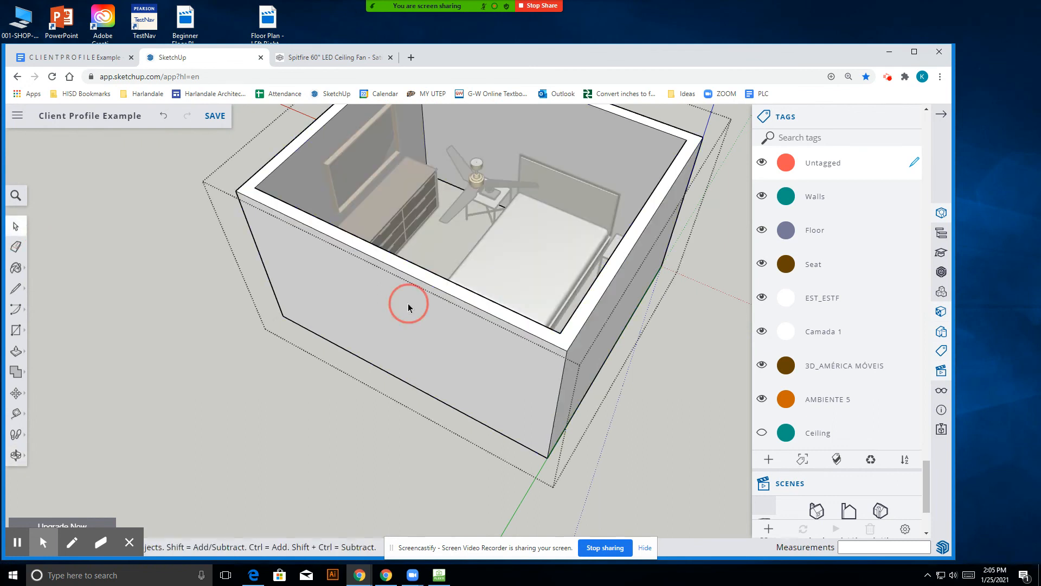
{"action": "left_click", "coordinate": [347, 348]}
{"action": "key", "text": "l"}
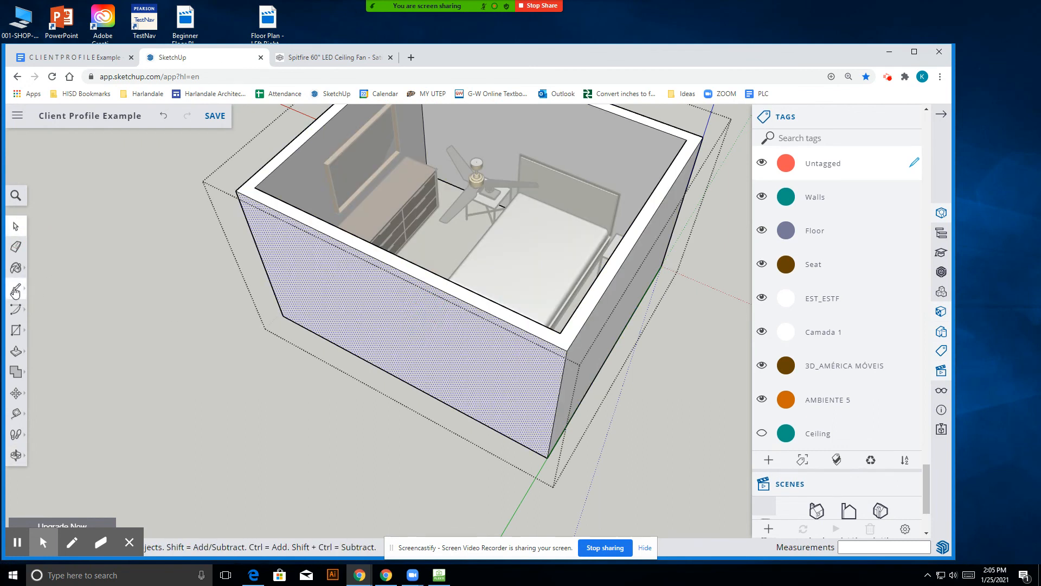
{"action": "left_click", "coordinate": [331, 341]}
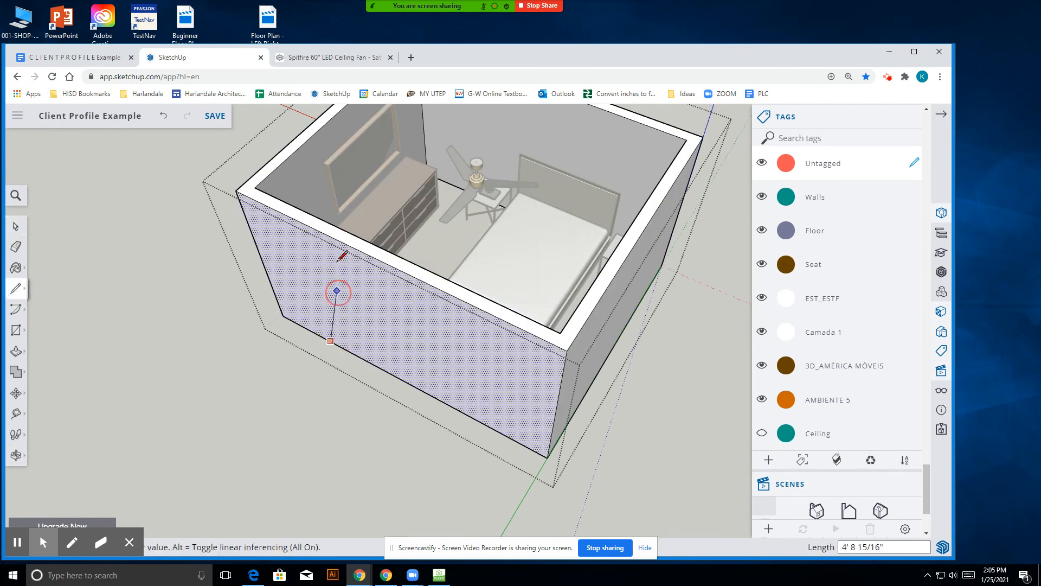
{"action": "left_click", "coordinate": [302, 246]}
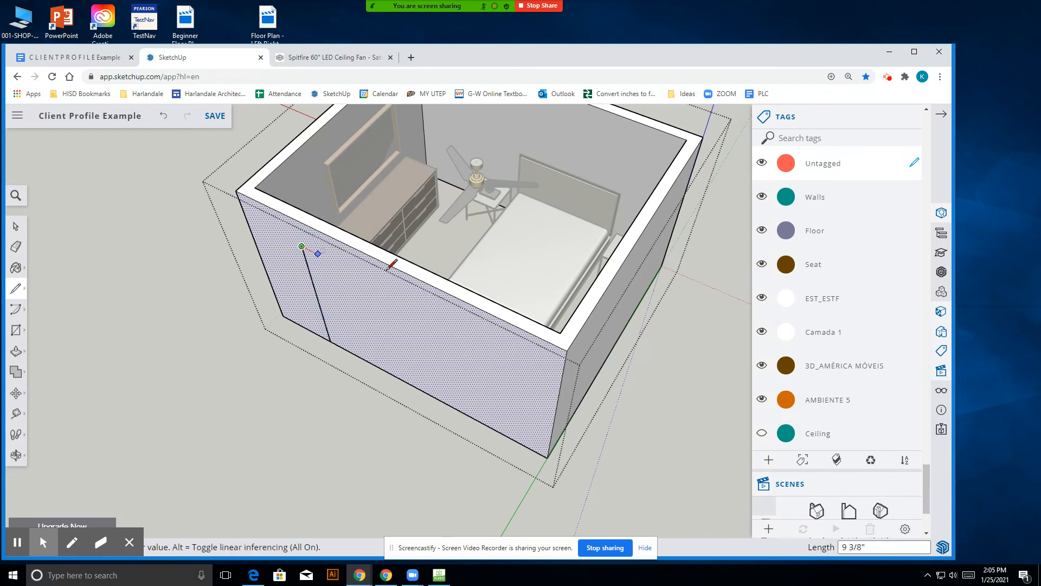
{"action": "left_click", "coordinate": [541, 364]}
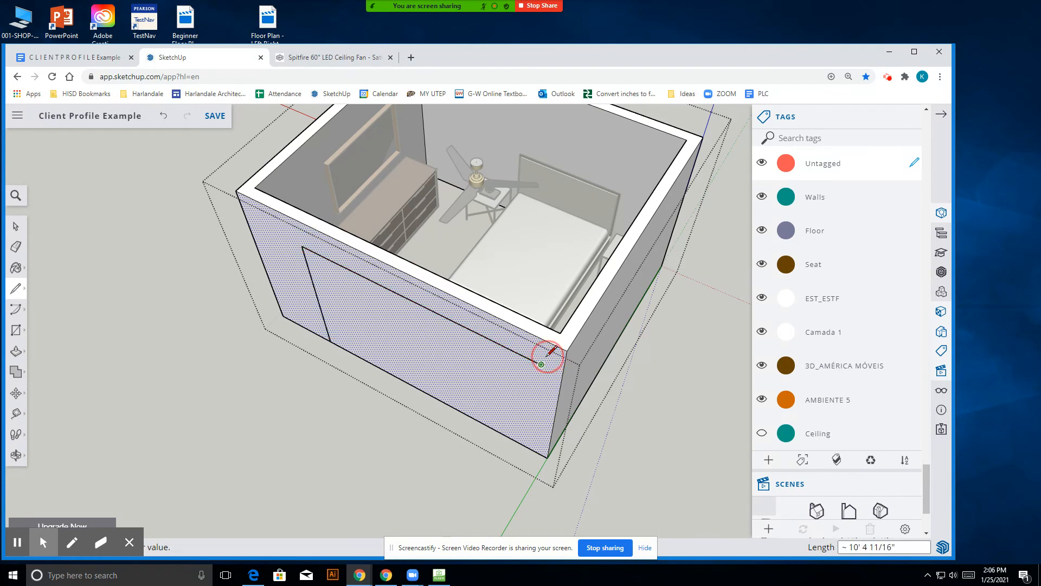
{"action": "left_click", "coordinate": [530, 448]}
- Push the outlined face through the wall's thickness to cut the opening, and finish editing the walls group
{"action": "left_click", "coordinate": [16, 225]}
{"action": "left_click", "coordinate": [383, 296]}
{"action": "left_click", "coordinate": [16, 351]}
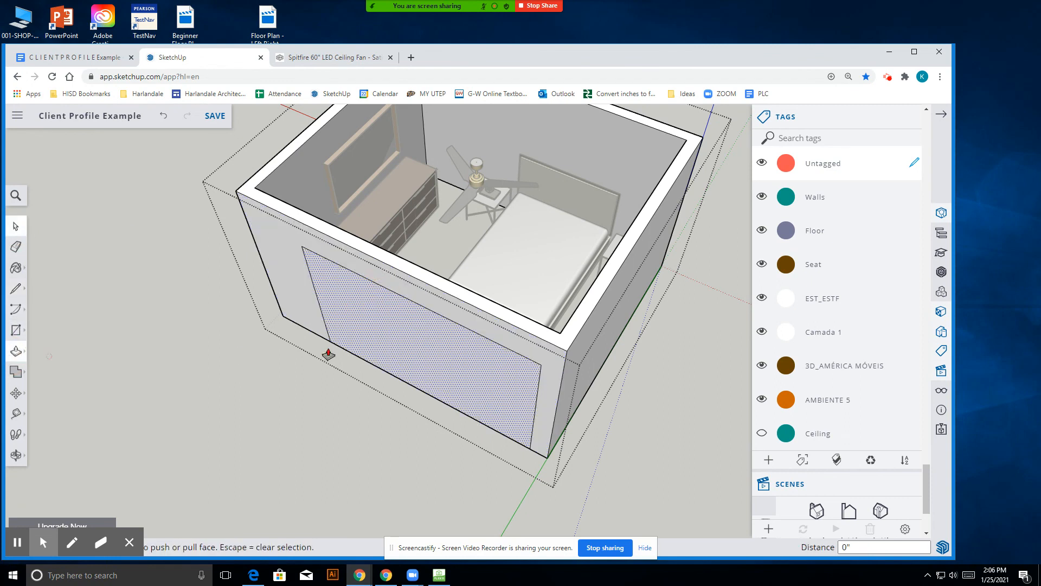
{"action": "left_click", "coordinate": [352, 345]}
{"action": "left_click", "coordinate": [368, 332]}
{"action": "left_click", "coordinate": [15, 226]}
{"action": "left_click", "coordinate": [216, 337]}
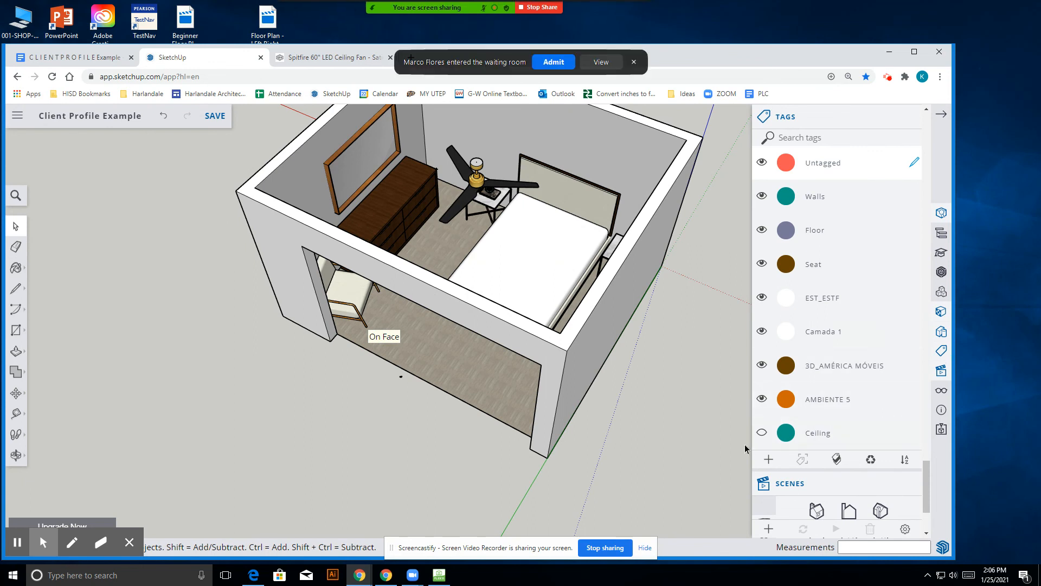
- Turn on the visibility of the Ceiling tag and bring the bedroom interior into view through the wall opening
{"action": "left_click", "coordinate": [762, 432]}
{"action": "left_click", "coordinate": [16, 454]}
{"action": "left_click", "coordinate": [609, 374]}
{"action": "scroll", "coordinate": [370, 265], "scroll_direction": "up", "scroll_amount": 4}
{"action": "left_click_drag", "start_coordinate": [521, 302], "coordinate": [490, 245]}
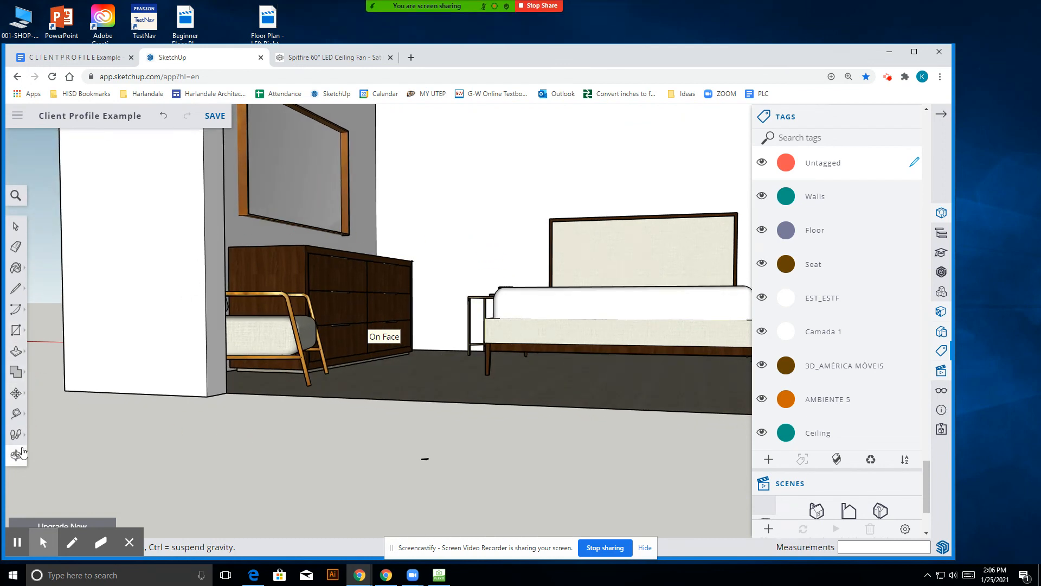
{"action": "left_click", "coordinate": [23, 453]}
{"action": "left_click", "coordinate": [61, 431]}
{"action": "left_click_drag", "start_coordinate": [526, 298], "coordinate": [412, 398]}
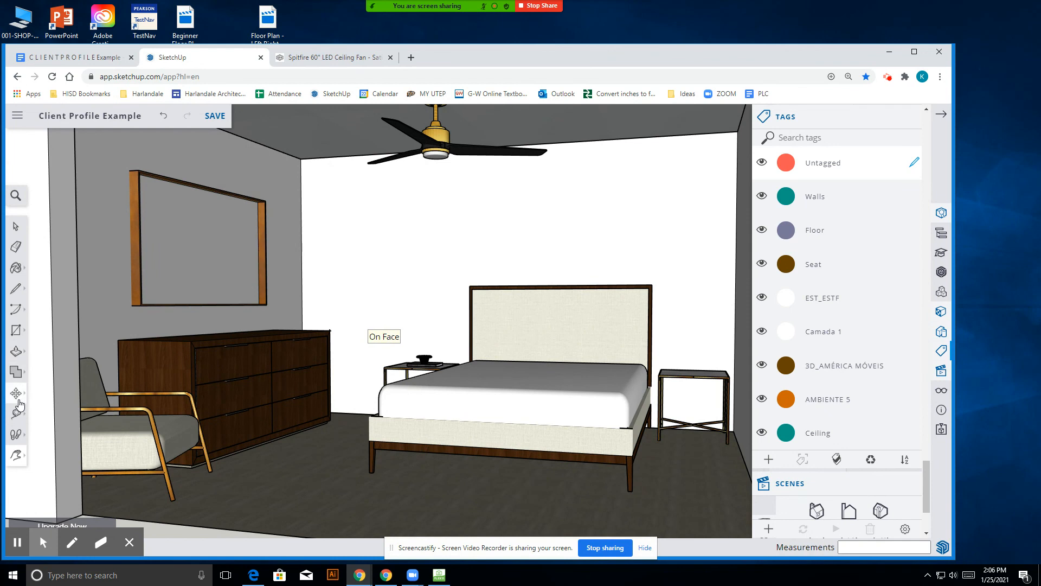
- Examine the bedroom interior at eye level, with the ceiling fan, bed, dresser, mirror and chair in the frame
{"action": "left_click", "coordinate": [16, 457]}
{"action": "left_click", "coordinate": [43, 411]}
{"action": "left_click_drag", "start_coordinate": [473, 395], "coordinate": [426, 423]}
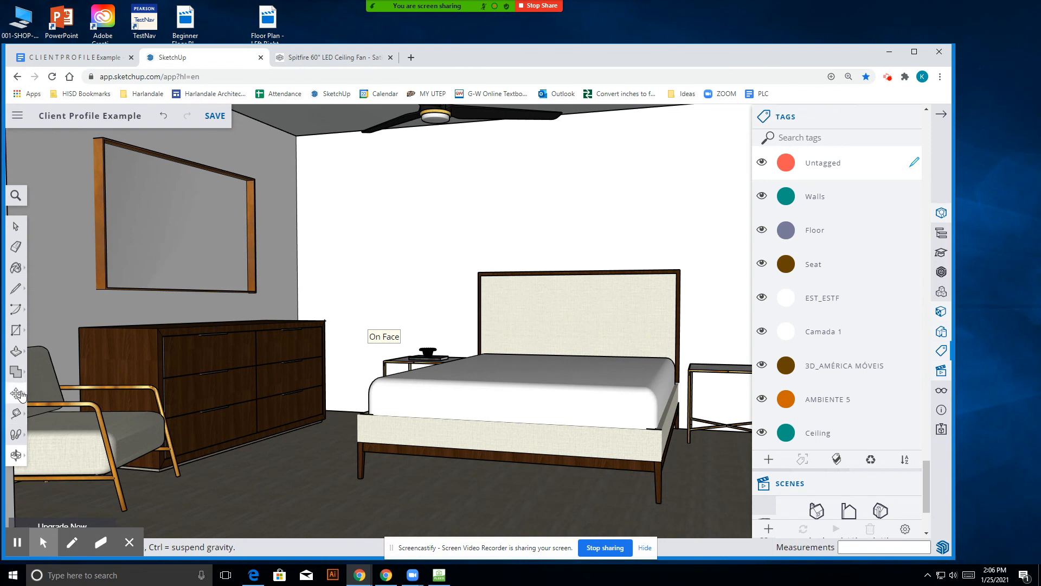
{"action": "left_click", "coordinate": [16, 456]}
{"action": "left_click", "coordinate": [55, 415]}
{"action": "left_click_drag", "start_coordinate": [541, 348], "coordinate": [516, 363]}
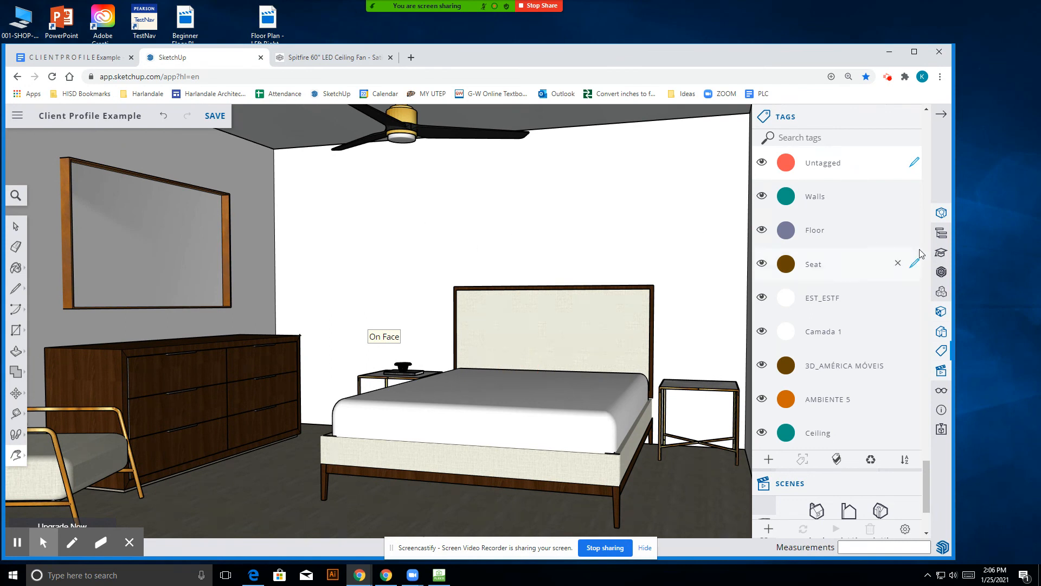
{"action": "left_click_drag", "start_coordinate": [692, 226], "coordinate": [691, 239]}
{"action": "key", "text": "Return"}
{"action": "scroll", "coordinate": [605, 284], "scroll_direction": "down", "scroll_amount": 3}
{"action": "left_click_drag", "start_coordinate": [603, 279], "coordinate": [636, 276]}
{"action": "scroll", "coordinate": [601, 295], "scroll_direction": "up", "scroll_amount": 1}
- Unmute the meeting microphone briefly and mute it again
{"action": "left_click", "coordinate": [325, 8]}
{"action": "left_click", "coordinate": [299, 11]}
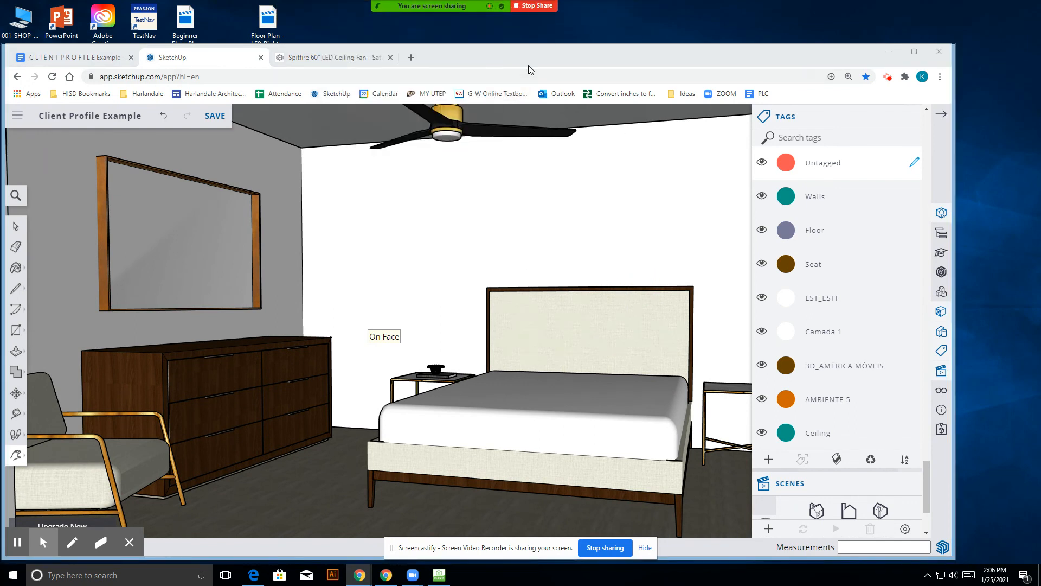
{"action": "mouse_move", "coordinate": [454, 7]}
{"action": "left_click", "coordinate": [298, 11]}
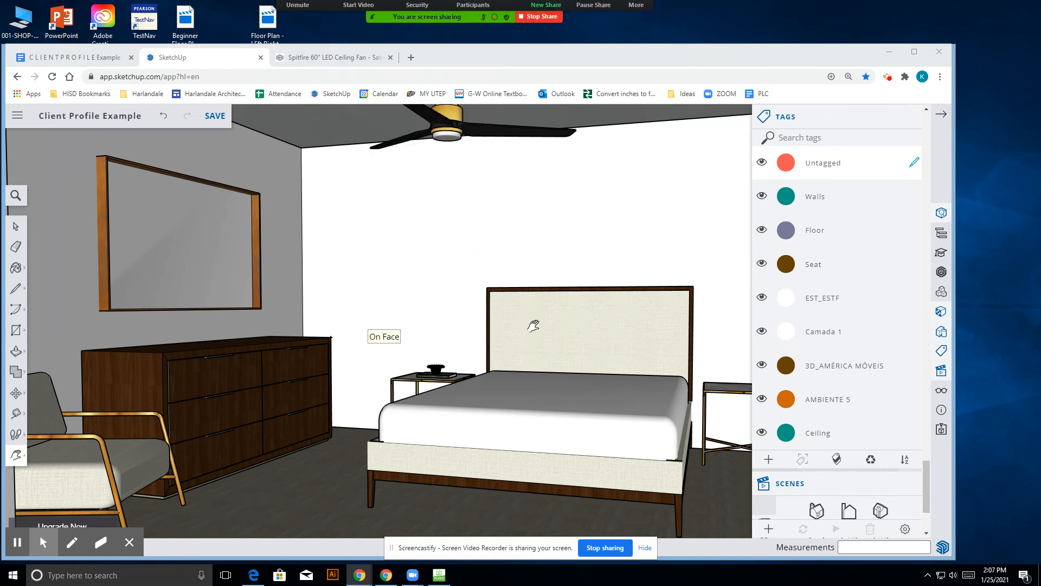
- Collapse the tags and scenes trays to widen the view of the bedroom interior, and clear the selection
{"action": "left_click", "coordinate": [16, 226]}
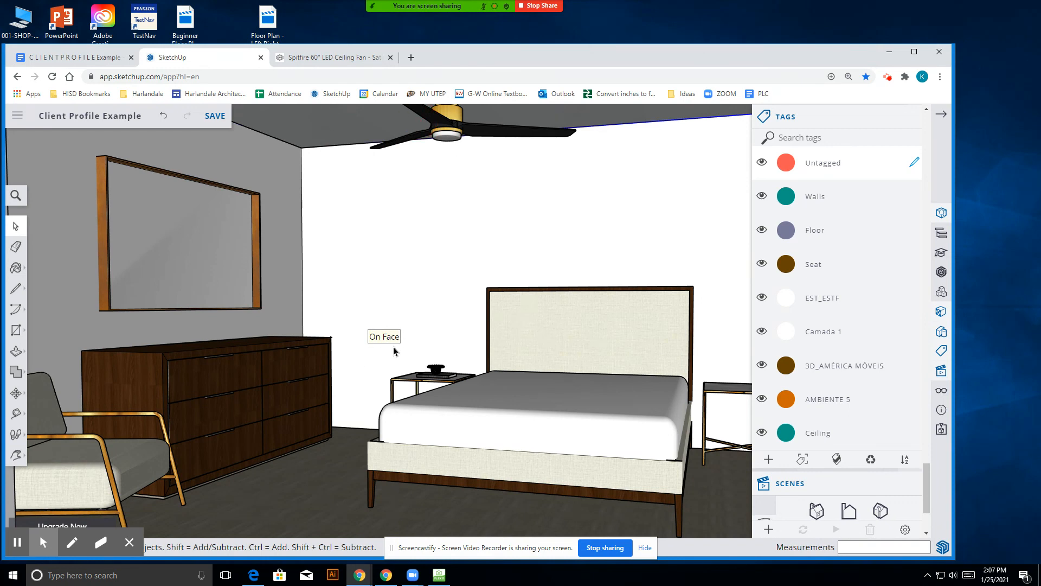
{"action": "left_click", "coordinate": [488, 392]}
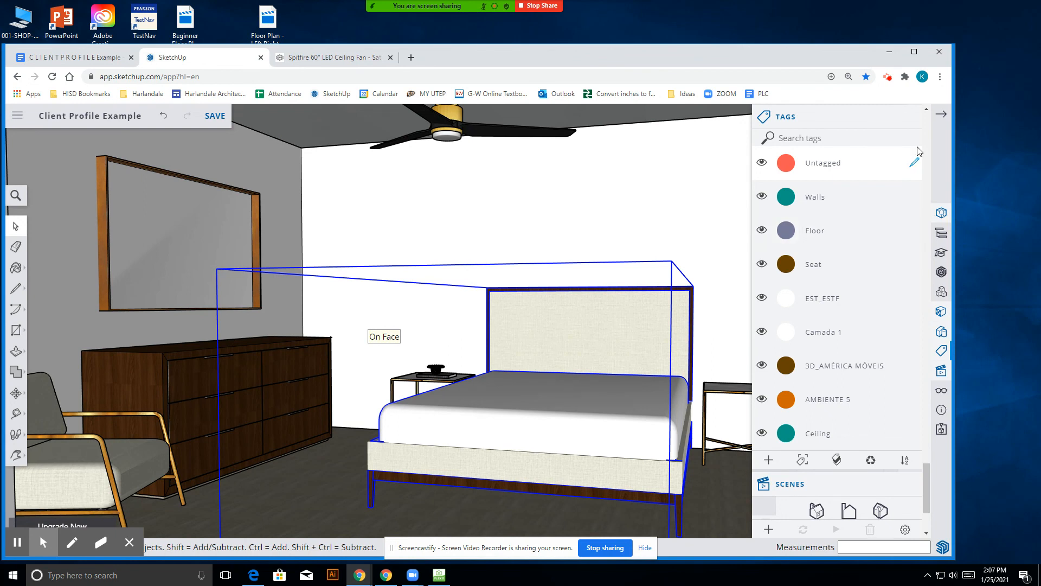
{"action": "left_click", "coordinate": [938, 116]}
{"action": "left_click", "coordinate": [822, 199]}
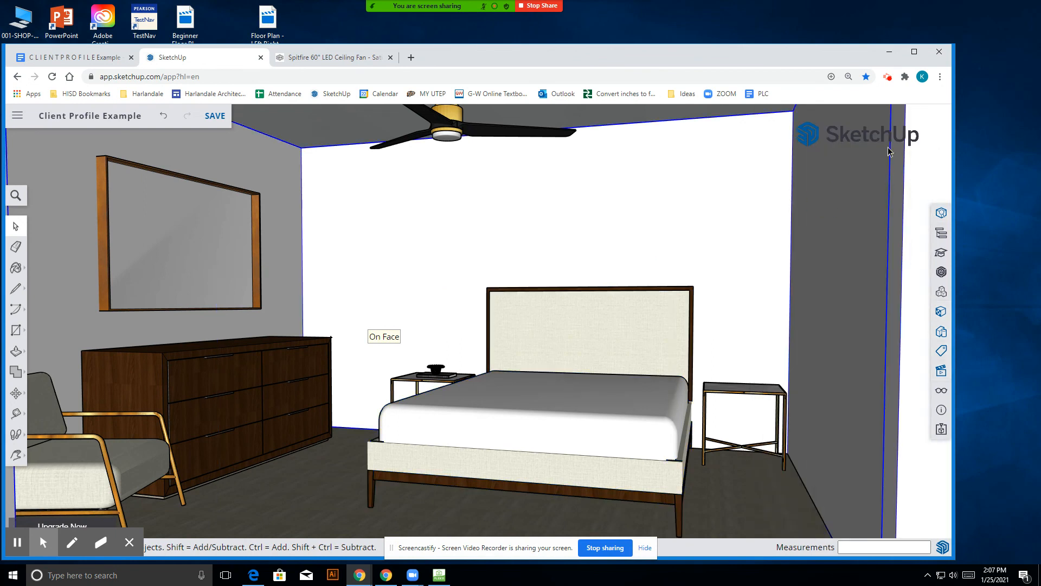
{"action": "scroll", "coordinate": [834, 249], "scroll_direction": "down", "scroll_amount": 3}
{"action": "left_click", "coordinate": [35, 477]}
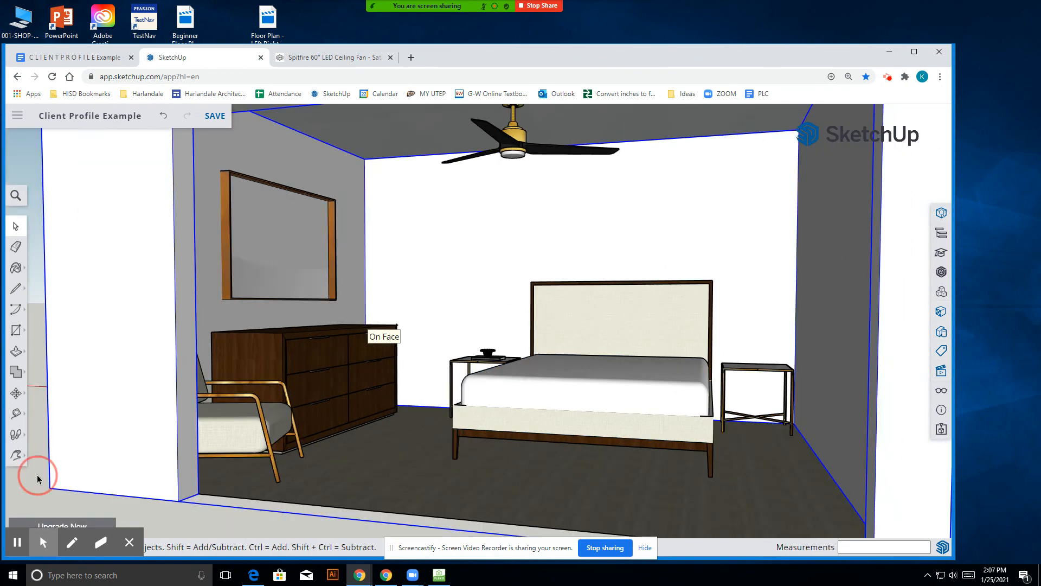
{"action": "scroll", "coordinate": [812, 234], "scroll_direction": "up", "scroll_amount": 1}
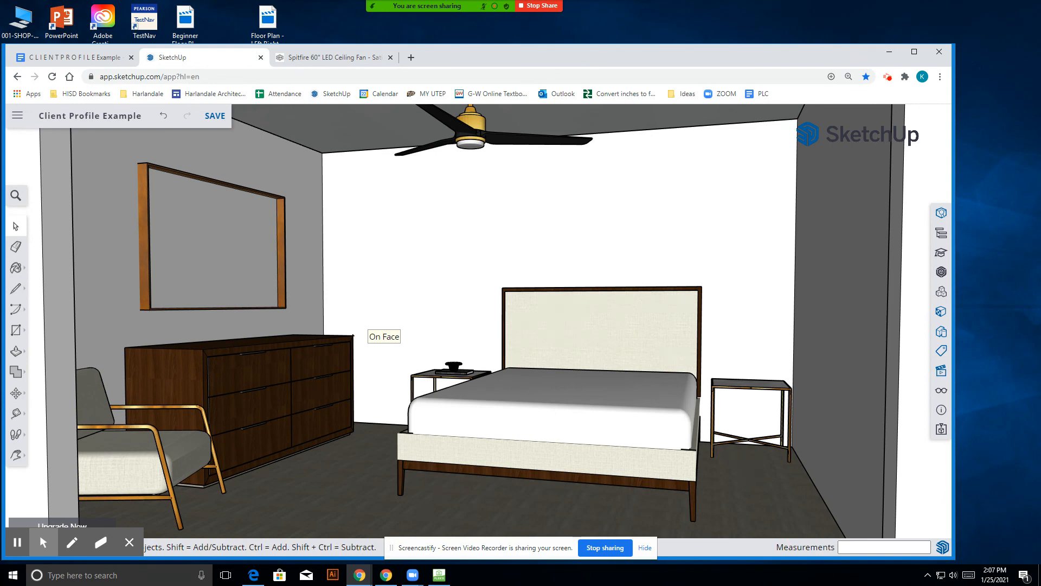
- Open the walls group, extend the opening's side face about 10' 4 11/16" across to close it, and finish editing
{"action": "scroll", "coordinate": [640, 298], "scroll_direction": "down", "scroll_amount": 5}
{"action": "scroll", "coordinate": [580, 258], "scroll_direction": "up", "scroll_amount": 3}
{"action": "left_click", "coordinate": [361, 161]}
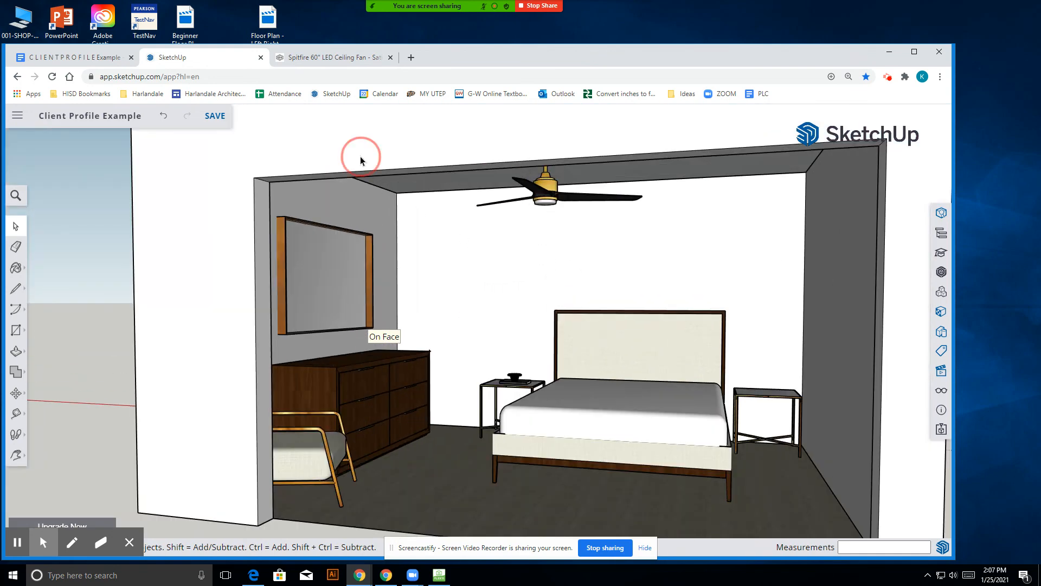
{"action": "double_click", "coordinate": [249, 217]}
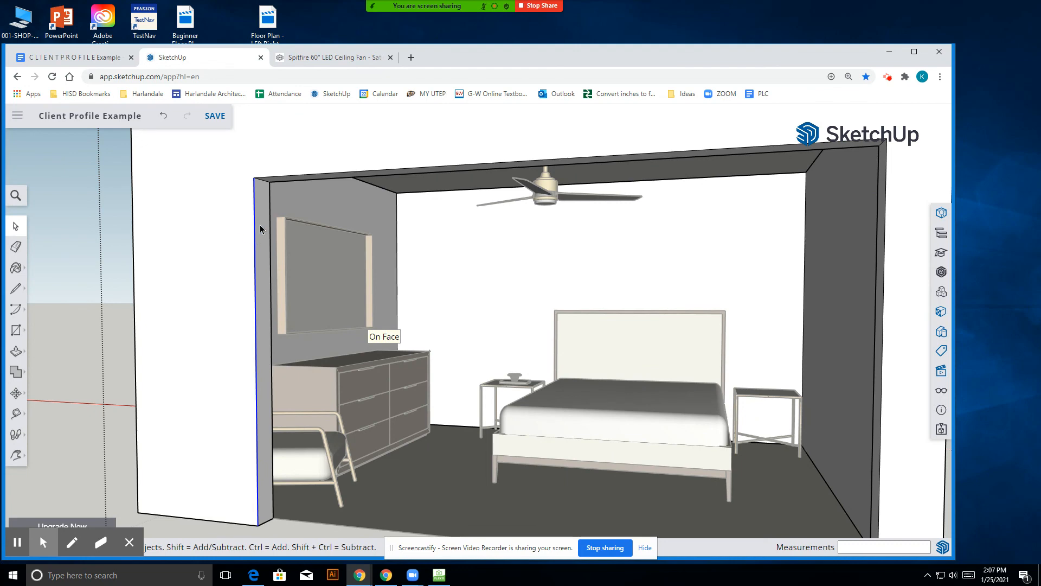
{"action": "left_click", "coordinate": [261, 230]}
{"action": "left_click", "coordinate": [16, 351]}
{"action": "left_click", "coordinate": [261, 287]}
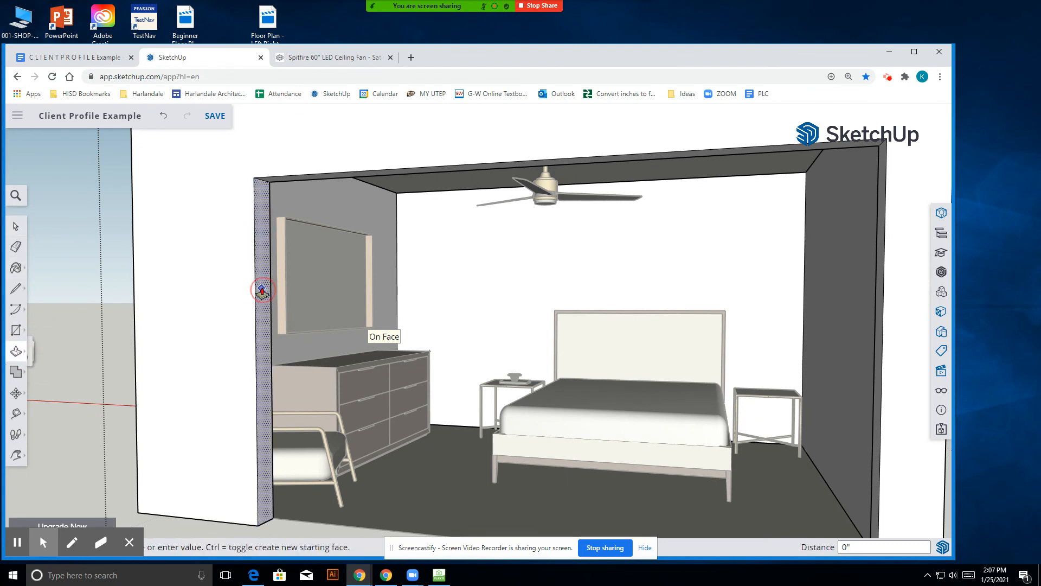
{"action": "left_click", "coordinate": [656, 250]}
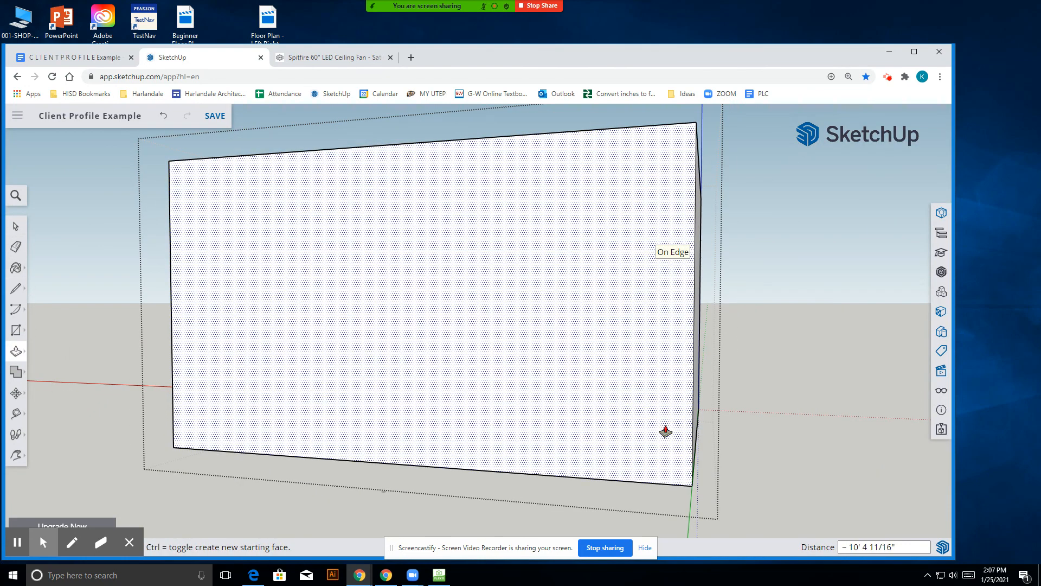
{"action": "scroll", "coordinate": [461, 419], "scroll_direction": "down", "scroll_amount": 1}
{"action": "left_click", "coordinate": [16, 225]}
{"action": "left_click", "coordinate": [72, 214]}
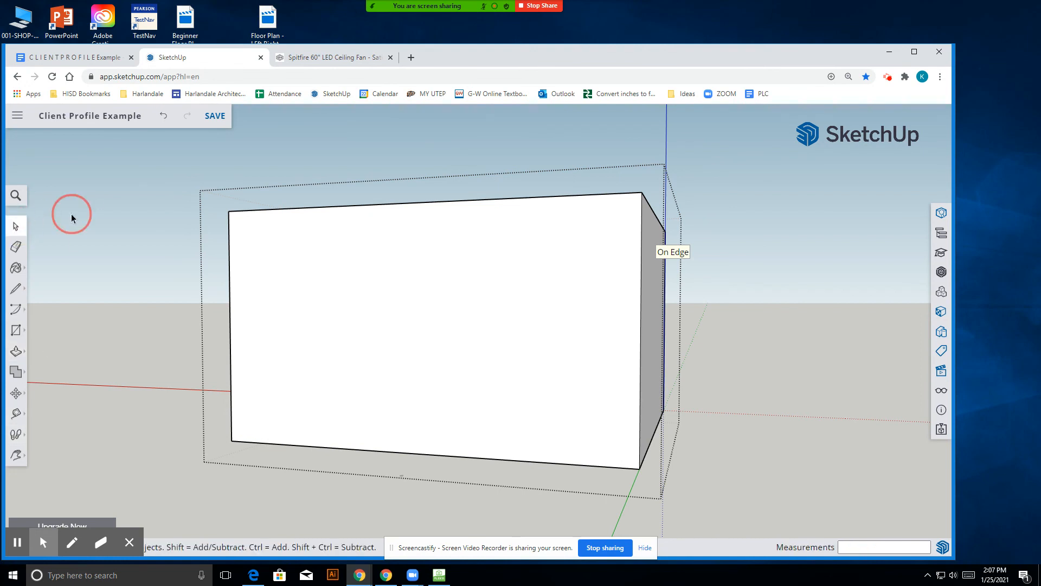